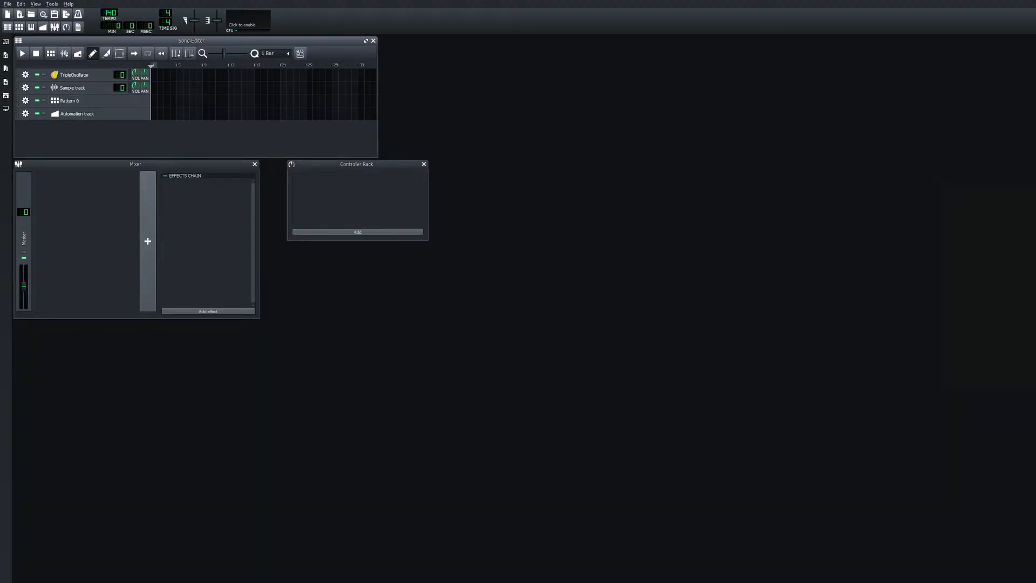
# Add a VeSTige instrument track to the song and open its instrument window
pyautogui.click(6, 41)
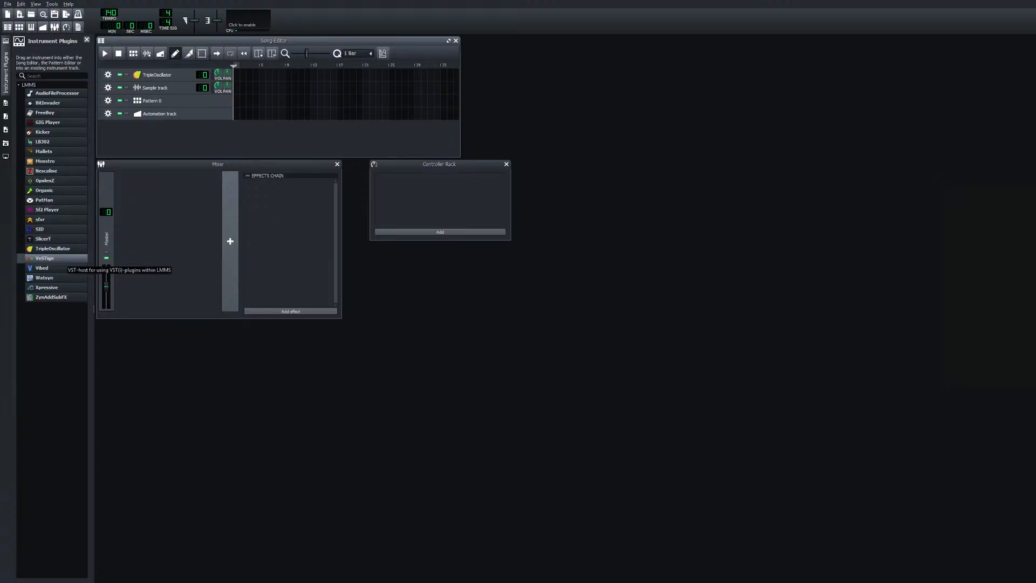
pyautogui.doubleClick(45, 258)
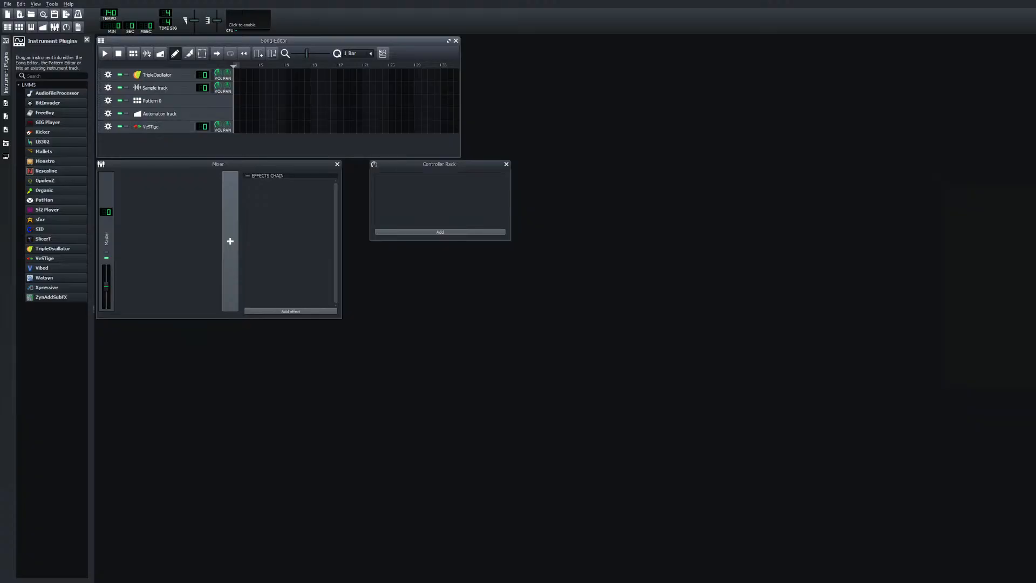
pyautogui.click(157, 127)
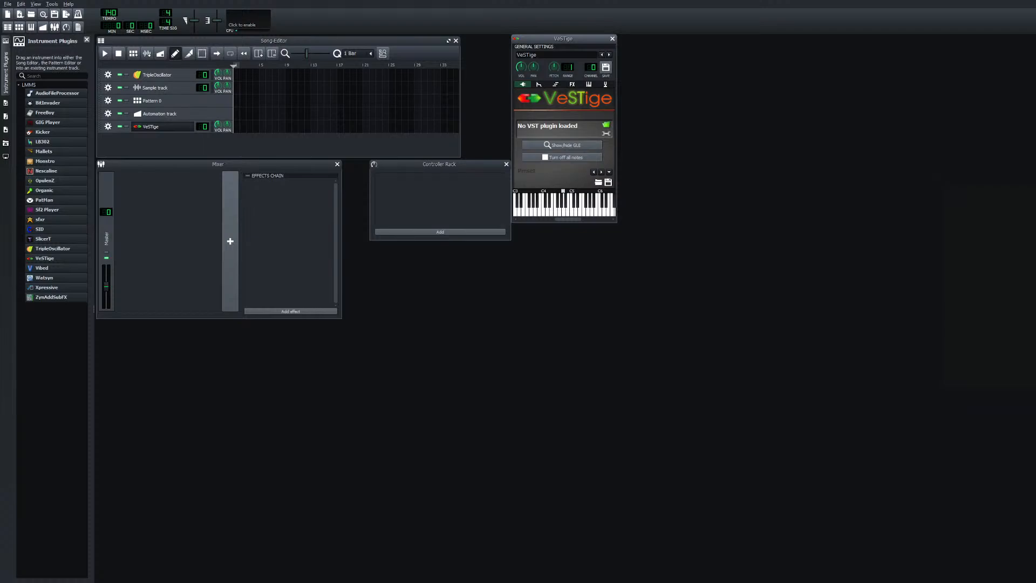
# Load fb330064.dll from the VstPlugins folder as the VeSTige track's VST plugin
pyautogui.click(606, 124)
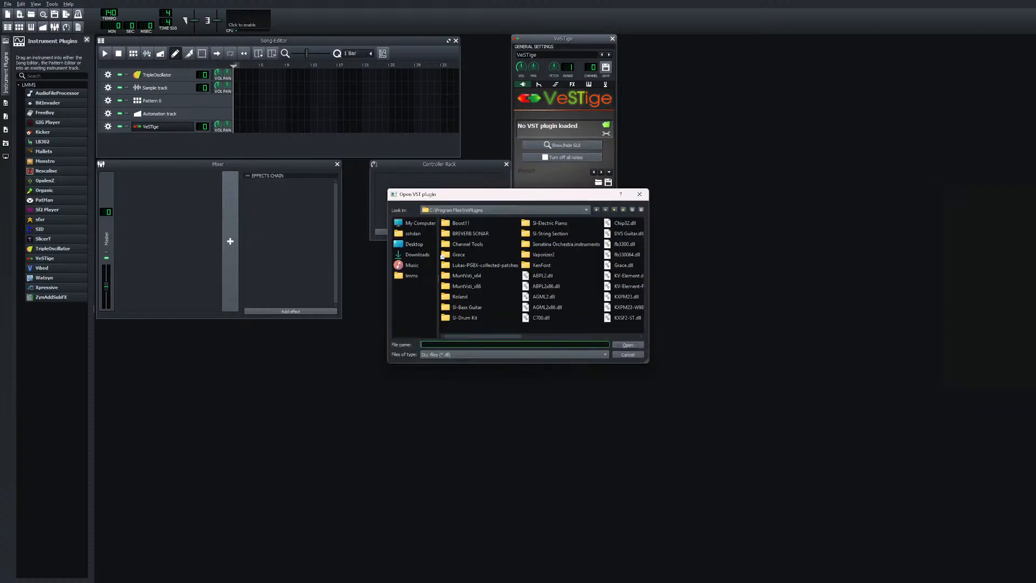
pyautogui.moveTo(557, 195); pyautogui.dragTo(447, 76)
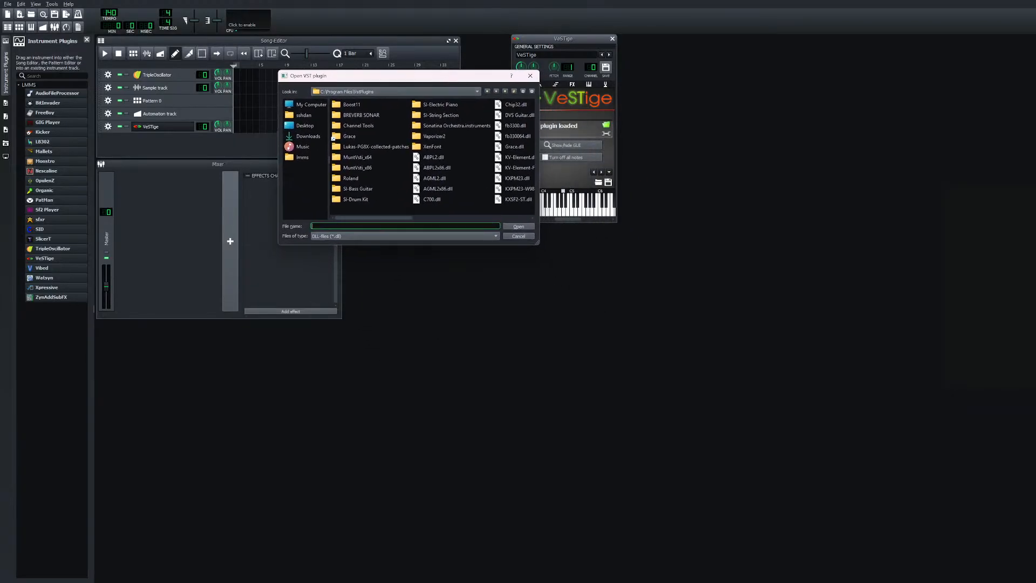
pyautogui.moveTo(373, 218); pyautogui.dragTo(451, 218)
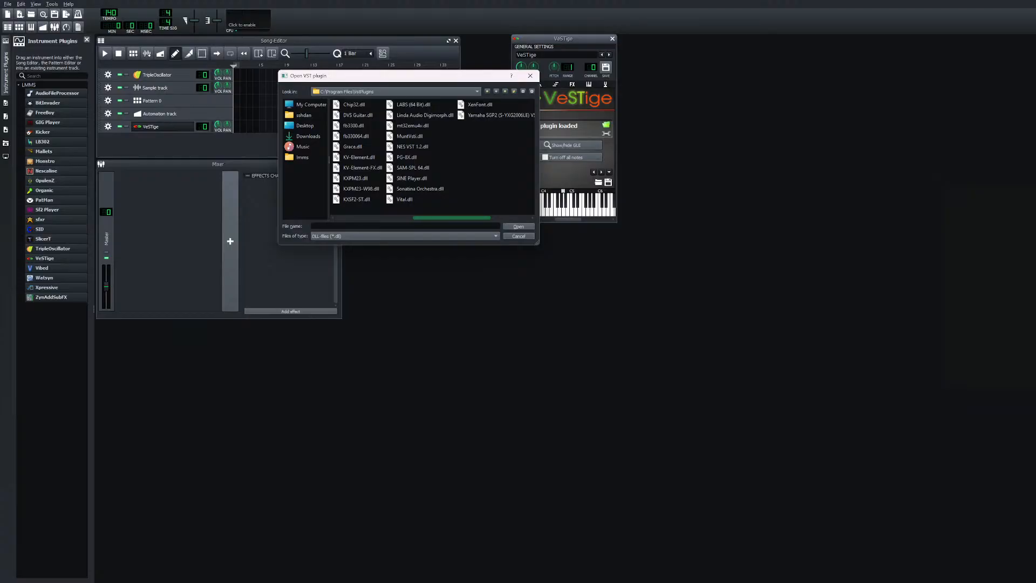
pyautogui.moveTo(451, 217); pyautogui.dragTo(412, 218)
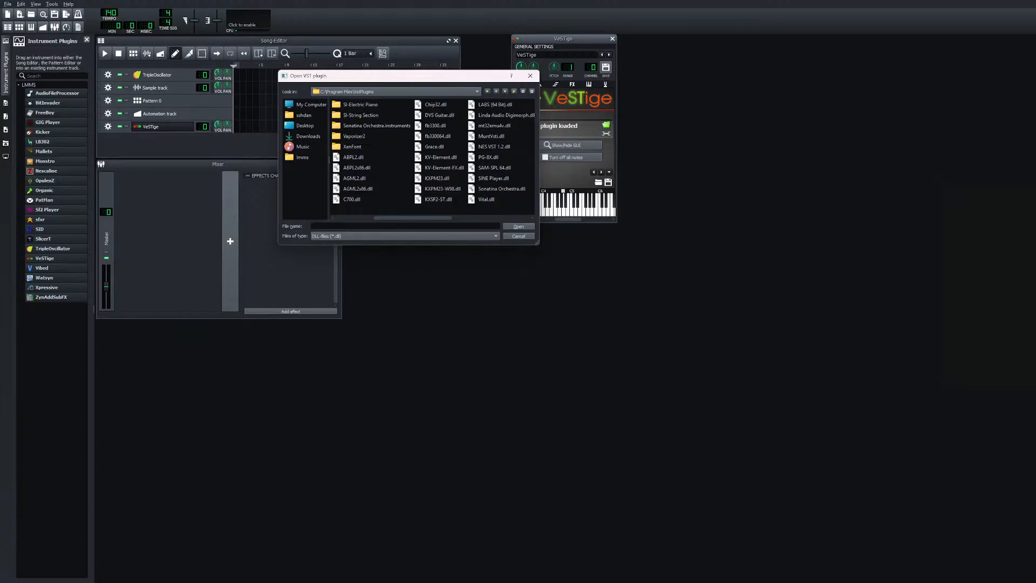
pyautogui.hscroll(2, 431, 156)
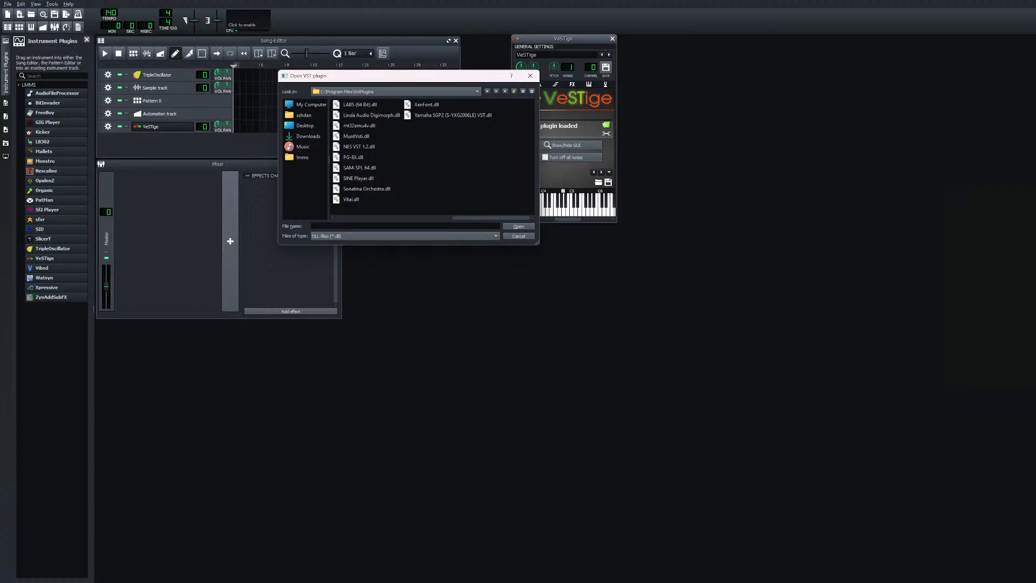
pyautogui.hscroll(-2, 431, 157)
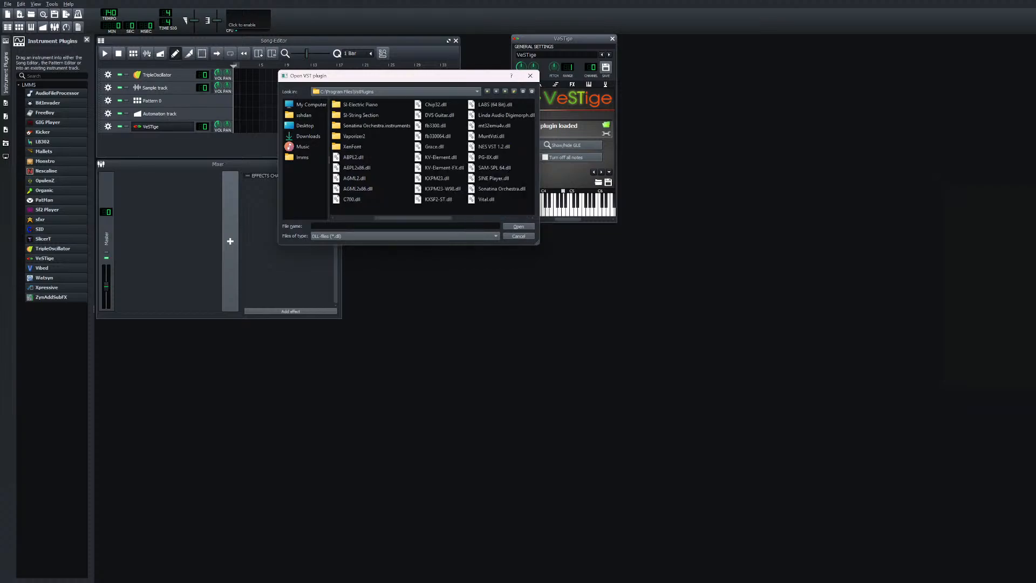
pyautogui.doubleClick(437, 136)
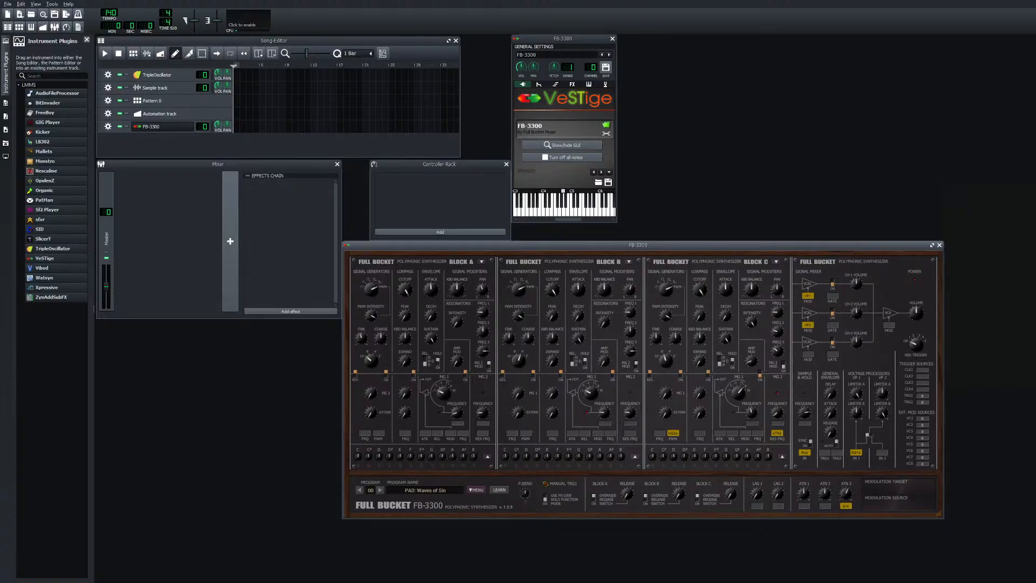
# Look through the FB-3300 instrument's MIDI, effects and global transposition settings
pyautogui.click(539, 84)
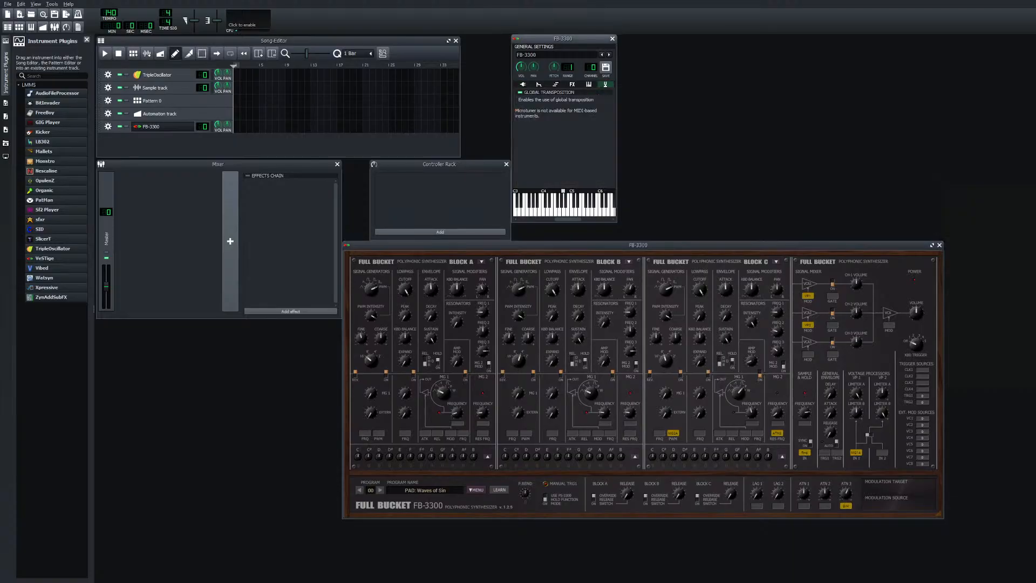
pyautogui.click(589, 85)
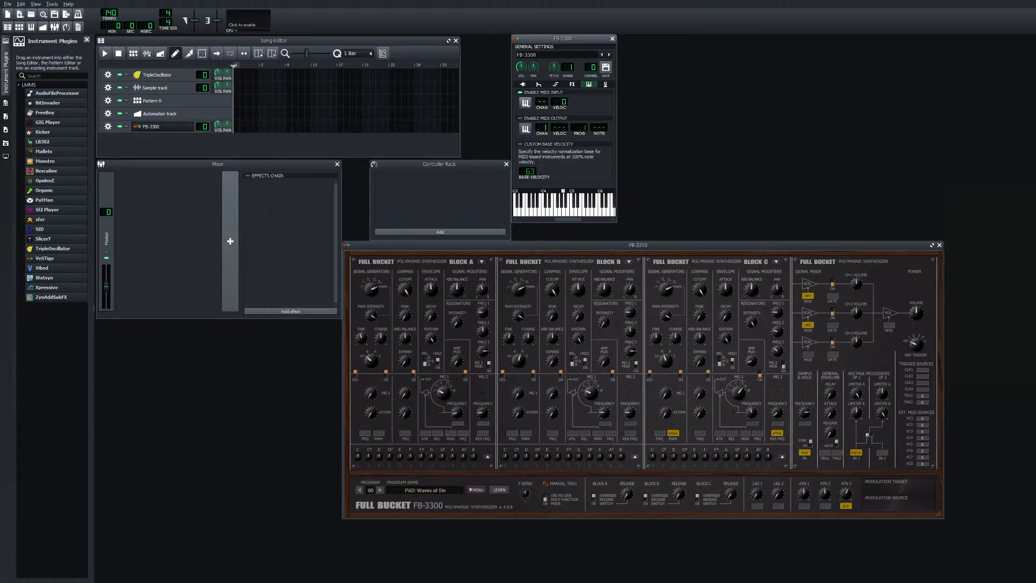
pyautogui.click(605, 85)
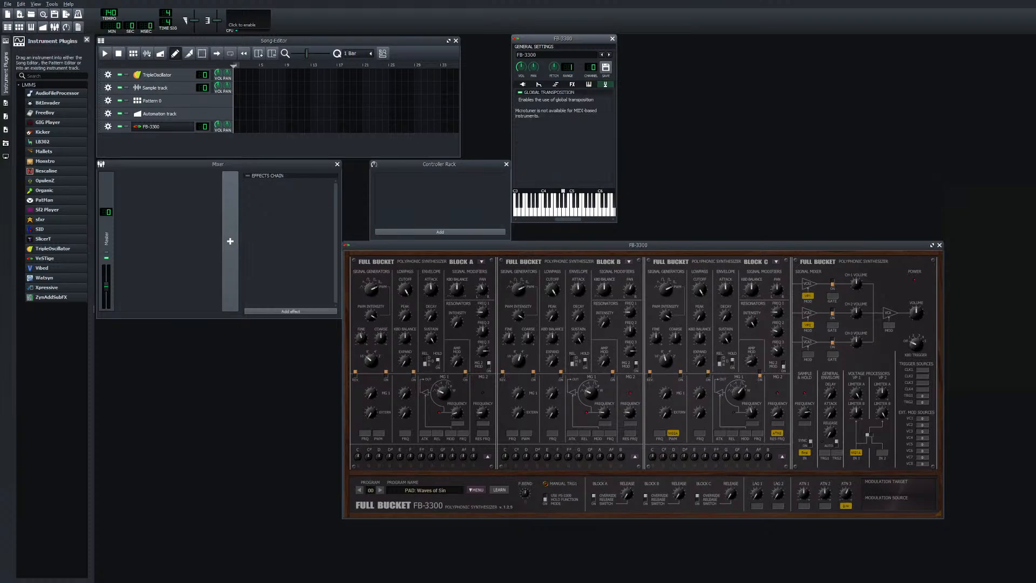
pyautogui.click(589, 84)
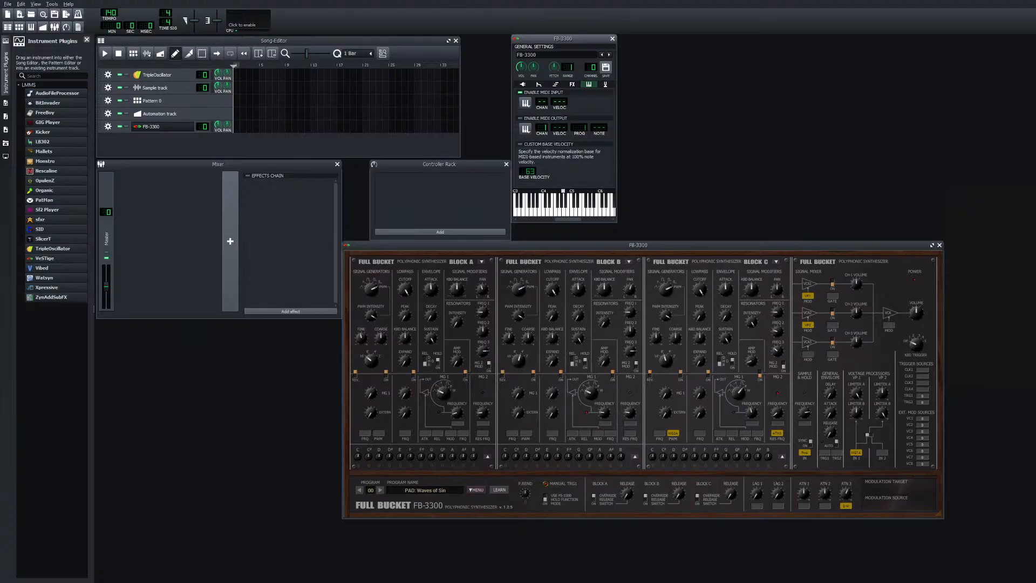
pyautogui.click(571, 84)
pyautogui.click(589, 84)
pyautogui.click(605, 84)
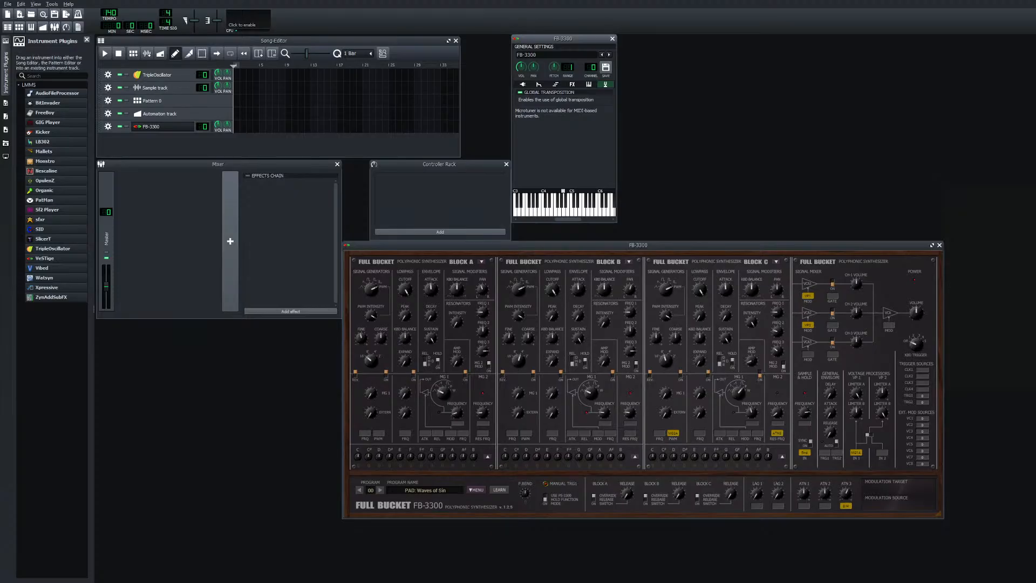
# Test a few notes on the FB-3300 instrument's piano keyboard and return to its MIDI settings
pyautogui.click(567, 212)
pyautogui.click(572, 211)
pyautogui.press('r')
pyautogui.click(588, 84)
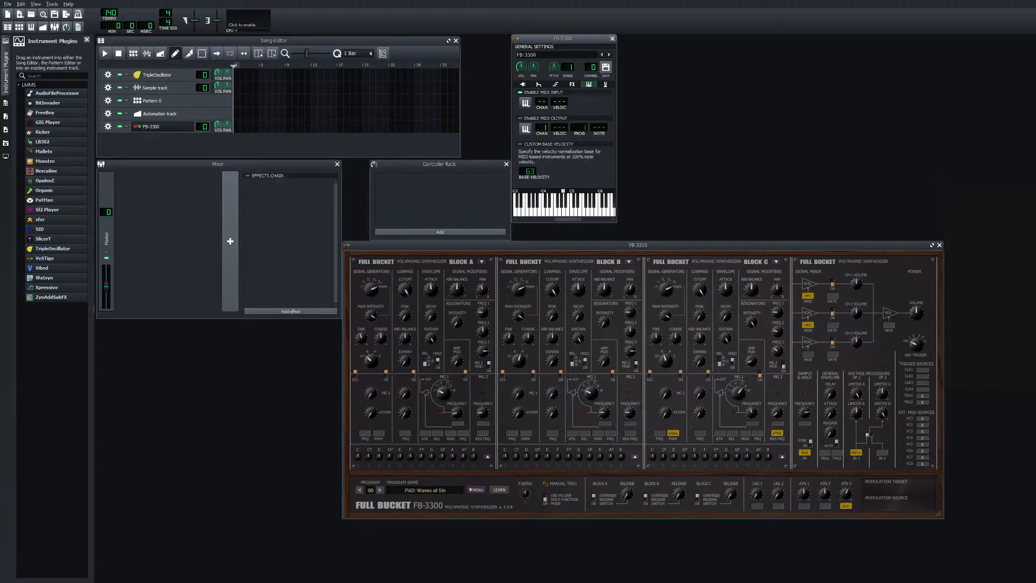
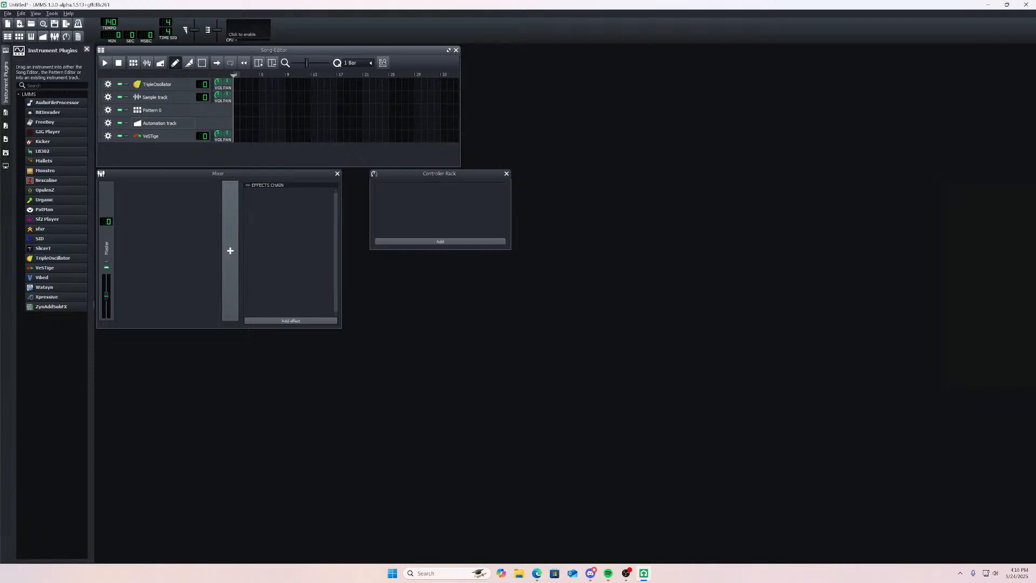
# Load fb330064.dll into the empty VeSTige track and switch the program to full screen
pyautogui.click(162, 136)
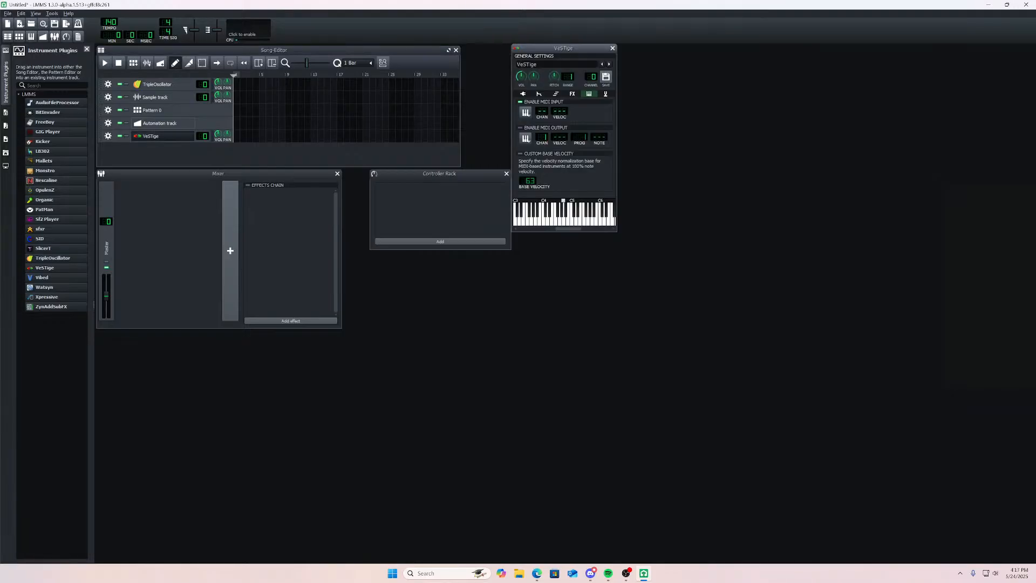
pyautogui.click(522, 94)
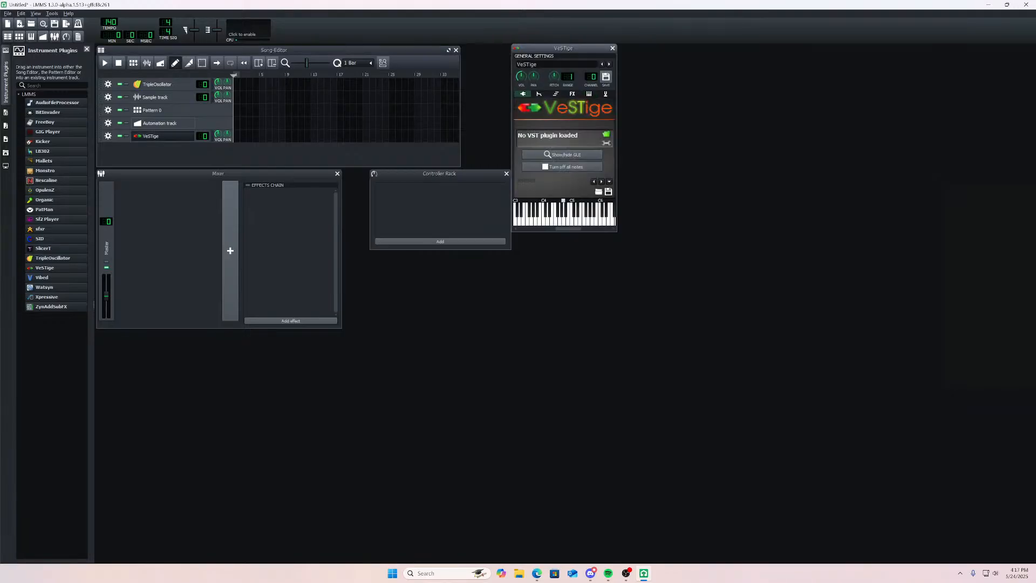
pyautogui.click(606, 133)
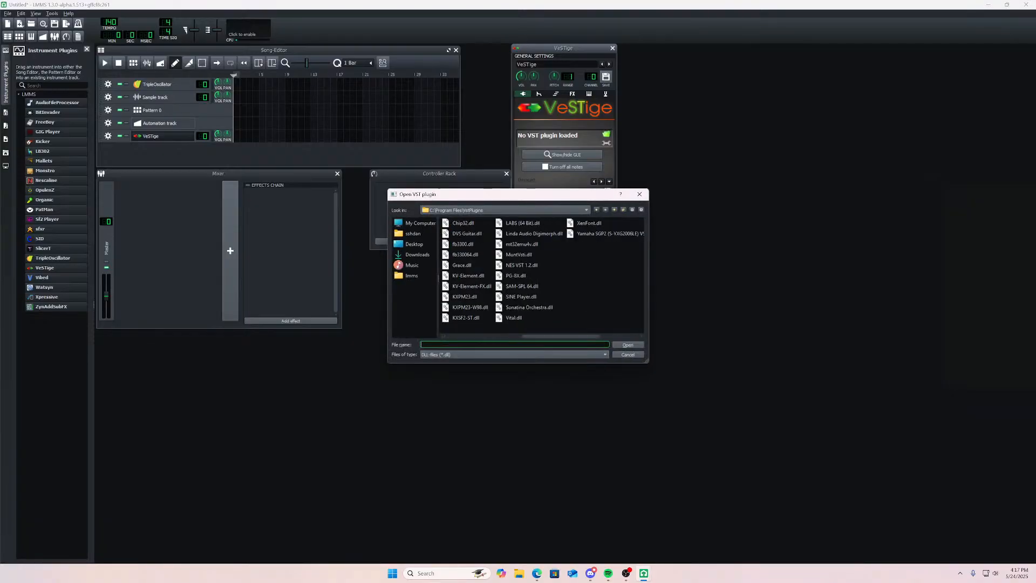
pyautogui.doubleClick(465, 255)
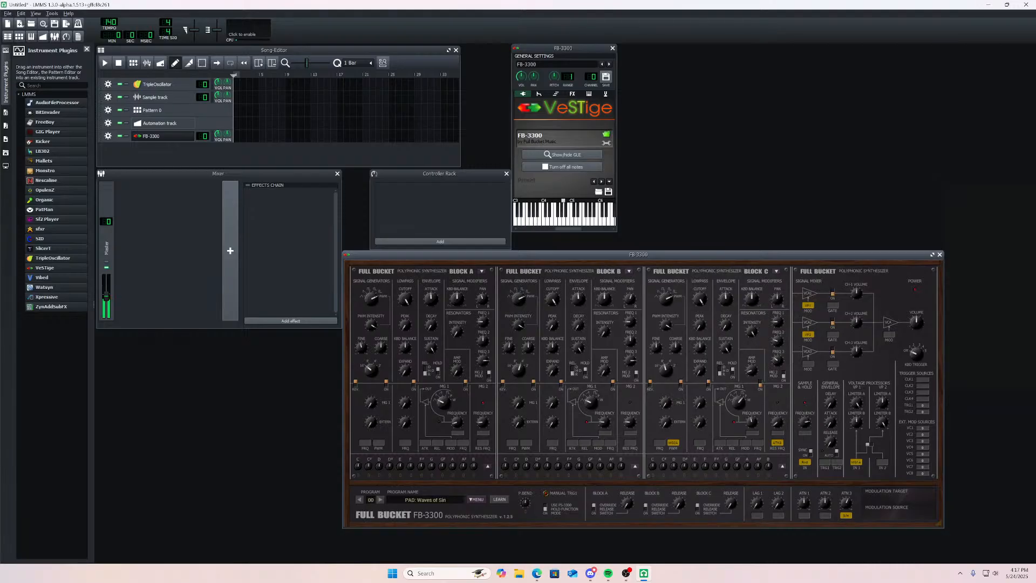
pyautogui.press('F11')
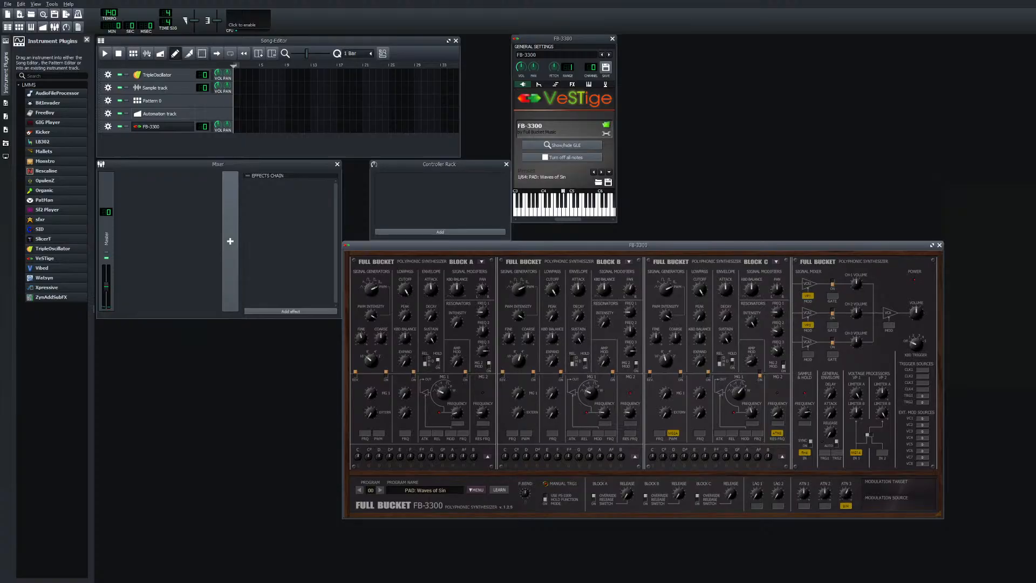
# Play test notes with the FB-3300's PAD: Waves of Sin preset
pyautogui.press('q')
pyautogui.press('e')
pyautogui.press('t')
pyautogui.press('q')
pyautogui.press('e')
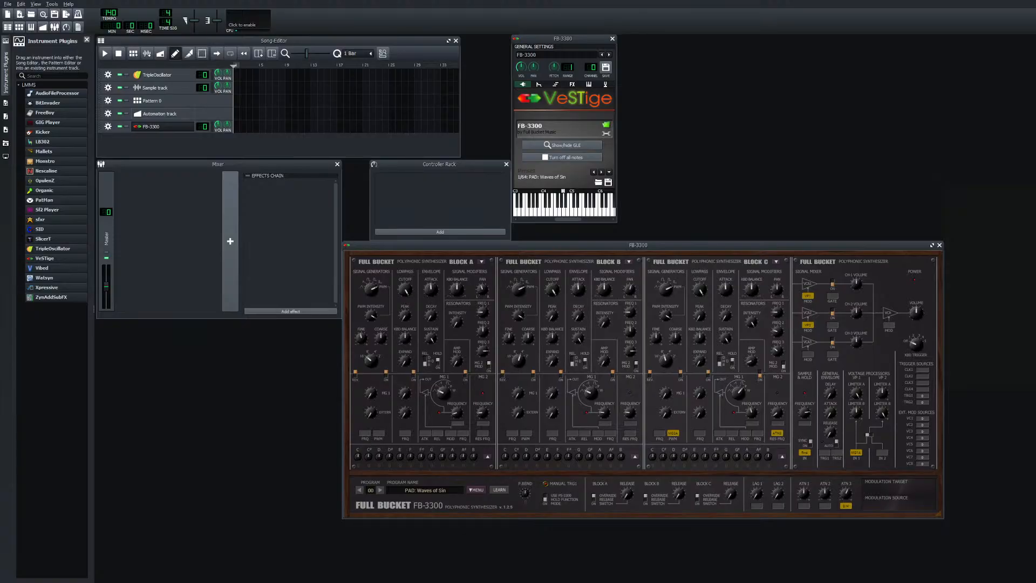
pyautogui.press('q')
pyautogui.press('e')
pyautogui.press('r')
pyautogui.press('e')
pyautogui.press('5')
pyautogui.press('q')
pyautogui.press('w')
pyautogui.press('e')
pyautogui.press('m')
pyautogui.press('w')
pyautogui.press('r')
# Switch the FB-3300 to the KEY: Poly Monster preset and play notes to audition it
pyautogui.click(380, 490)
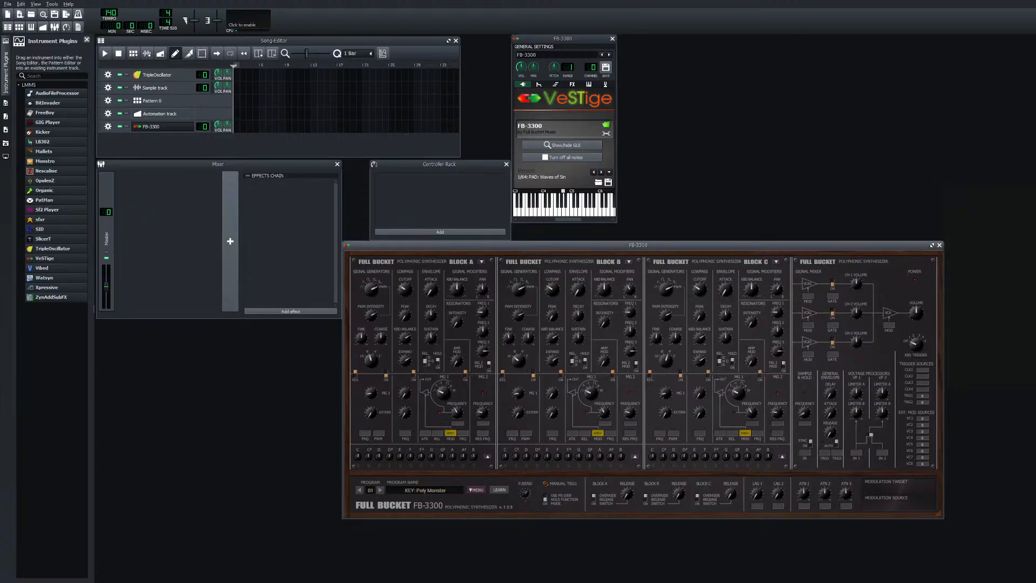
pyautogui.press('q')
pyautogui.press('r')
pyautogui.press('t')
pyautogui.press('q')
pyautogui.press('q')
pyautogui.press('w')
pyautogui.press('e')
pyautogui.press('q')
pyautogui.press('w')
# Switch the FB-3300 to the PAD: Sylvester Pad preset and play notes to audition it
pyautogui.click(380, 490)
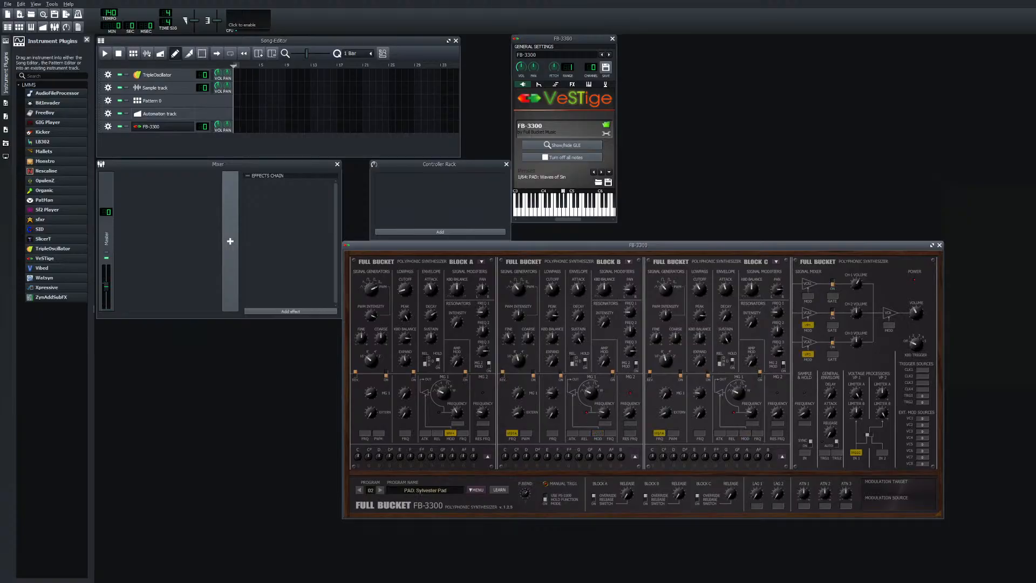
pyautogui.press('w')
pyautogui.press('v')
pyautogui.press('r')
pyautogui.press('q')
pyautogui.press('w')
pyautogui.press('e')
# Advance the FB-3300 past SFX: Supererratic to the LED: Filter Portamento preset and play notes to audition it
pyautogui.click(380, 490)
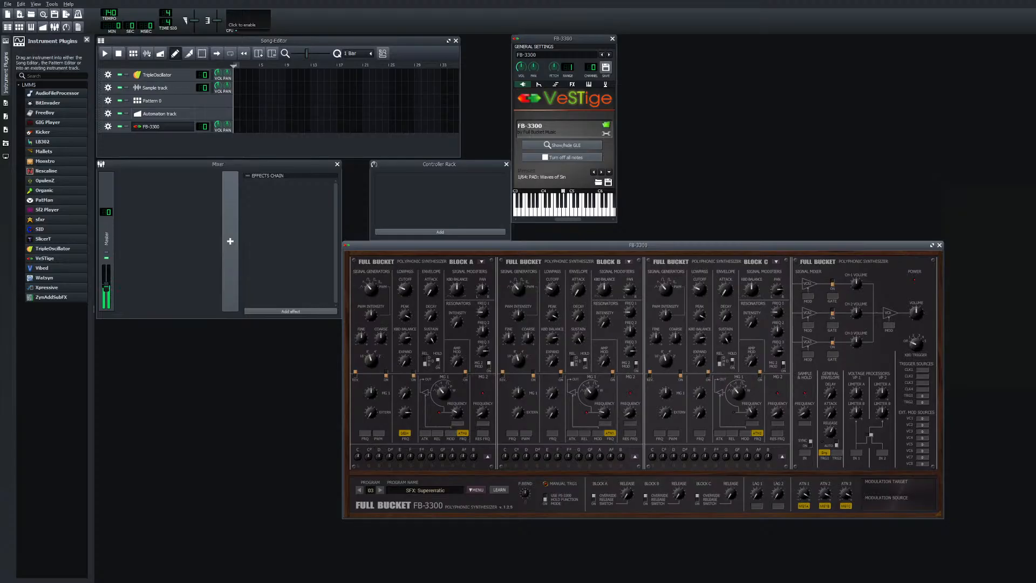
pyautogui.click(380, 490)
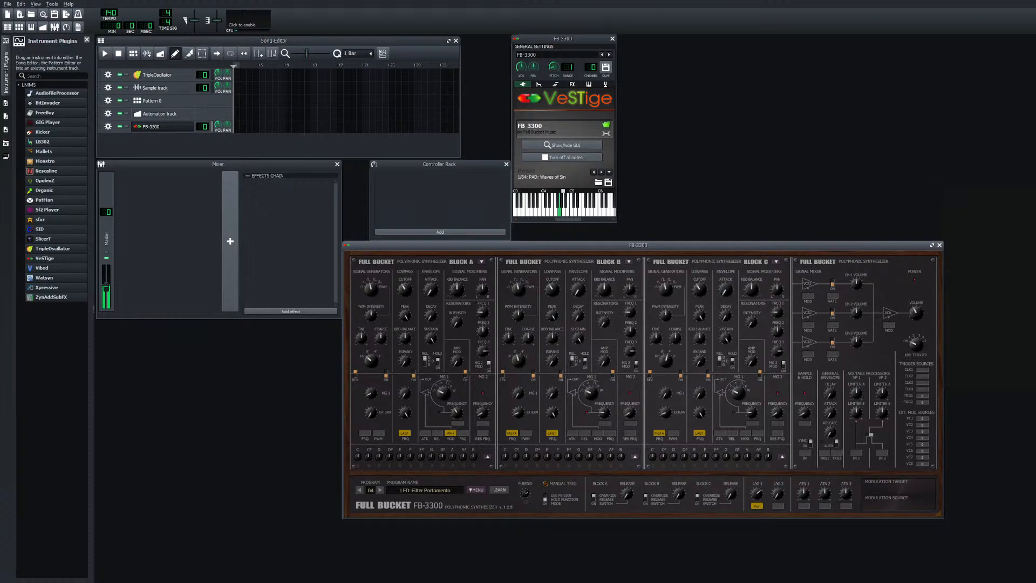
pyautogui.press('e')
pyautogui.press('w')
pyautogui.press('q')
pyautogui.click(563, 39)
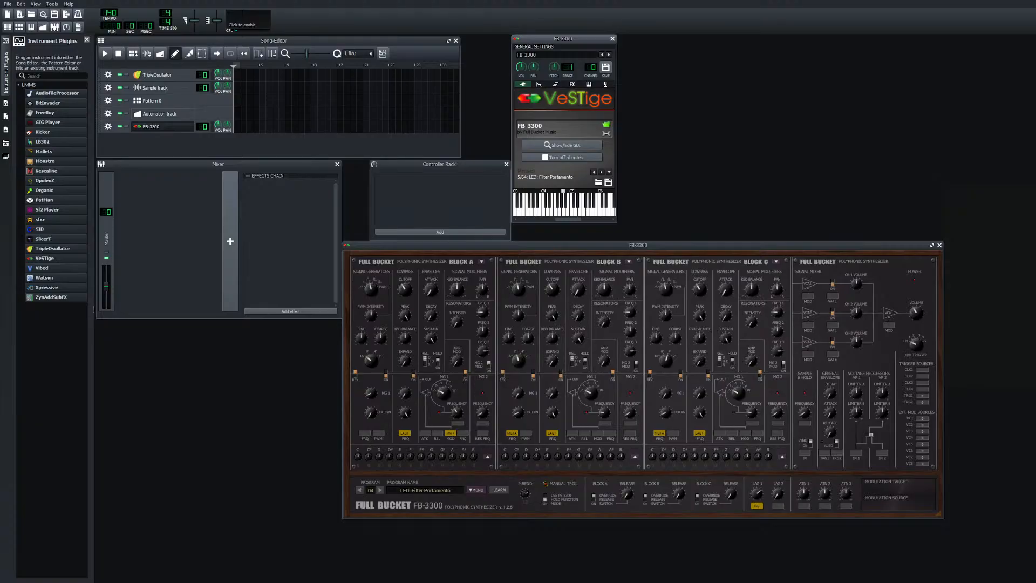
# Advance the FB-3300 past SEQ: Komplex Machine to the KEY: Mountain High preset and play notes to audition it
pyautogui.click(380, 490)
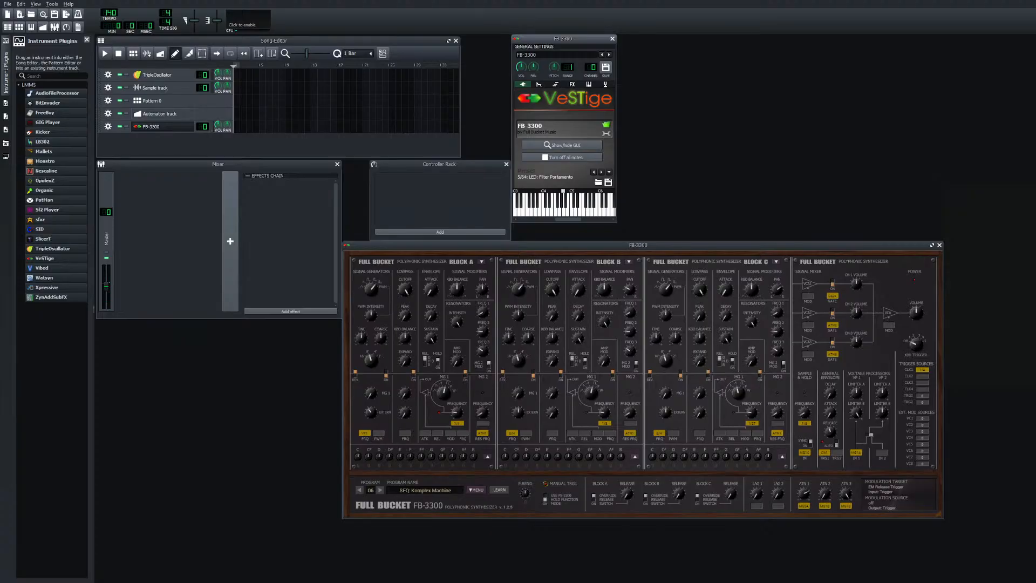
pyautogui.click(380, 490)
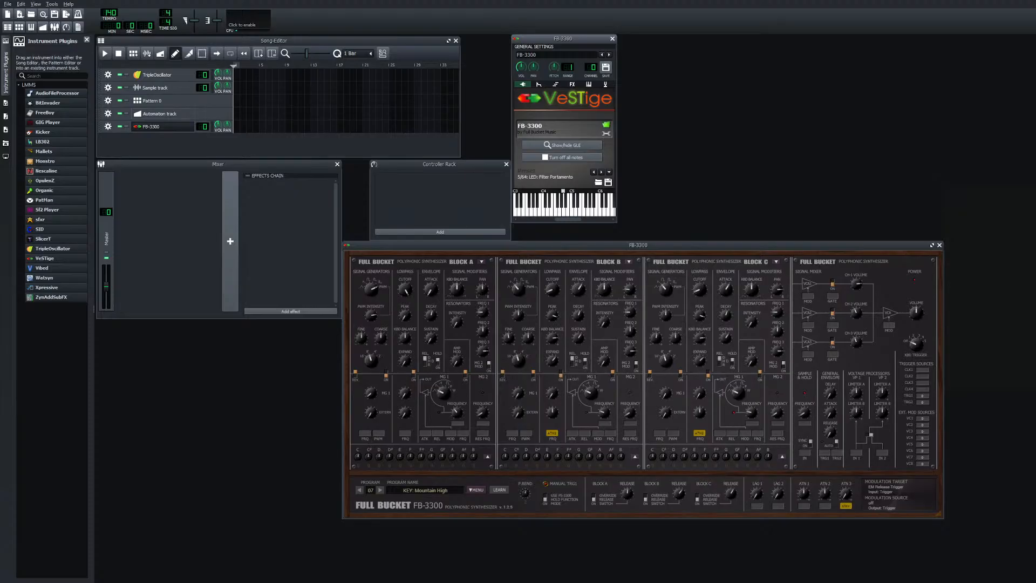
pyautogui.press('e')
pyautogui.press('q')
pyautogui.press('w')
pyautogui.press('u')
# Switch the FB-3300 to the STR: String Machine preset and play low and high notes to audition it
pyautogui.click(379, 490)
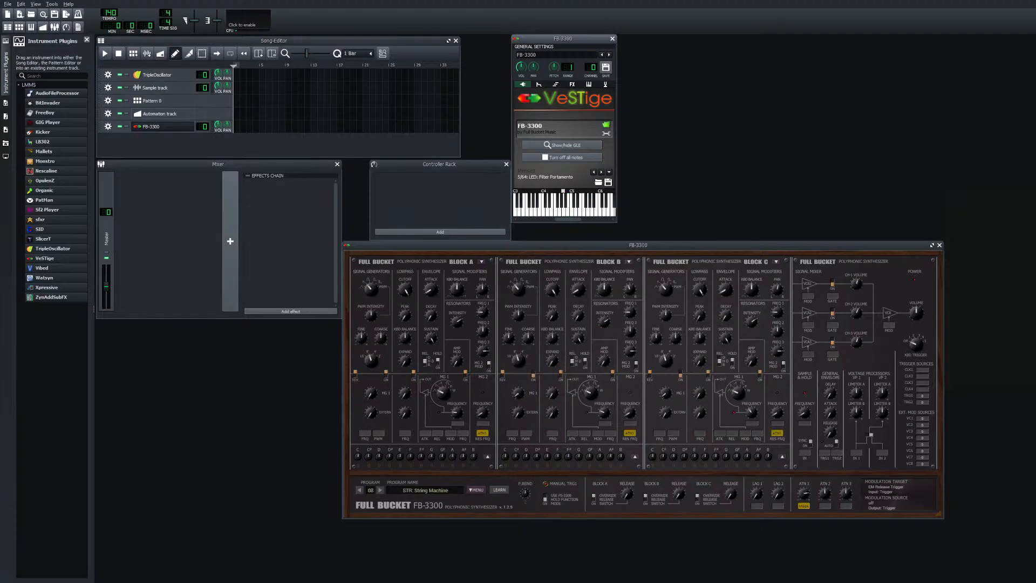
pyautogui.press('z')
pyautogui.press('q')
pyautogui.press('b')
pyautogui.press('w')
pyautogui.press('m')
pyautogui.press('n')
pyautogui.press('q')
pyautogui.press('e')
pyautogui.press('v')
# Switch the FB-3300 to the LED: Gimme Some 5th preset and play notes to audition it
pyautogui.click(380, 490)
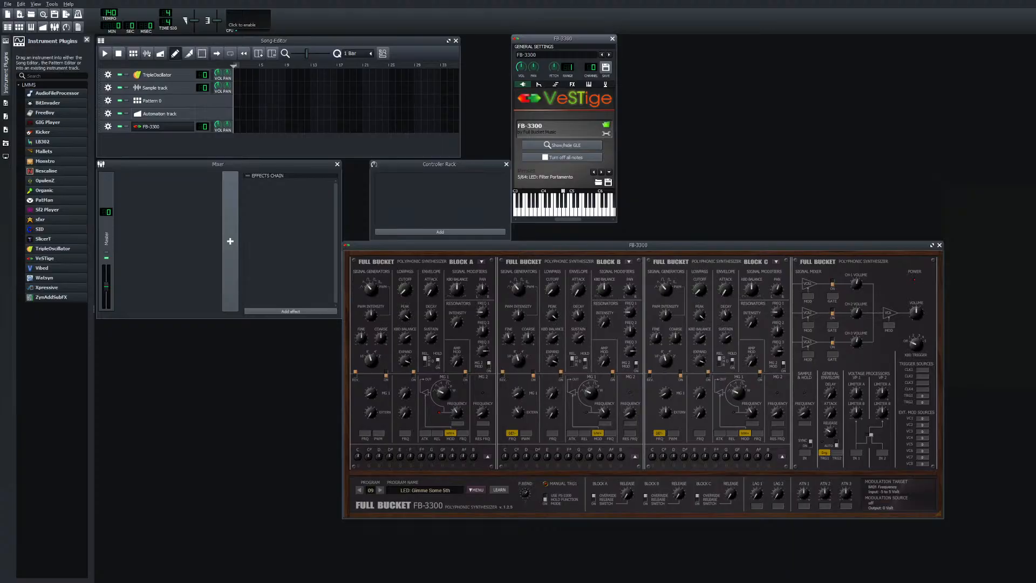
pyautogui.press('q')
pyautogui.press('e')
pyautogui.press('r')
pyautogui.press('t')
pyautogui.press('z')
pyautogui.press('c')
pyautogui.press('b')
# Adjust the upper signal generator knobs of Block B and Block A while playing repeated notes to hear the change
pyautogui.click(637, 245)
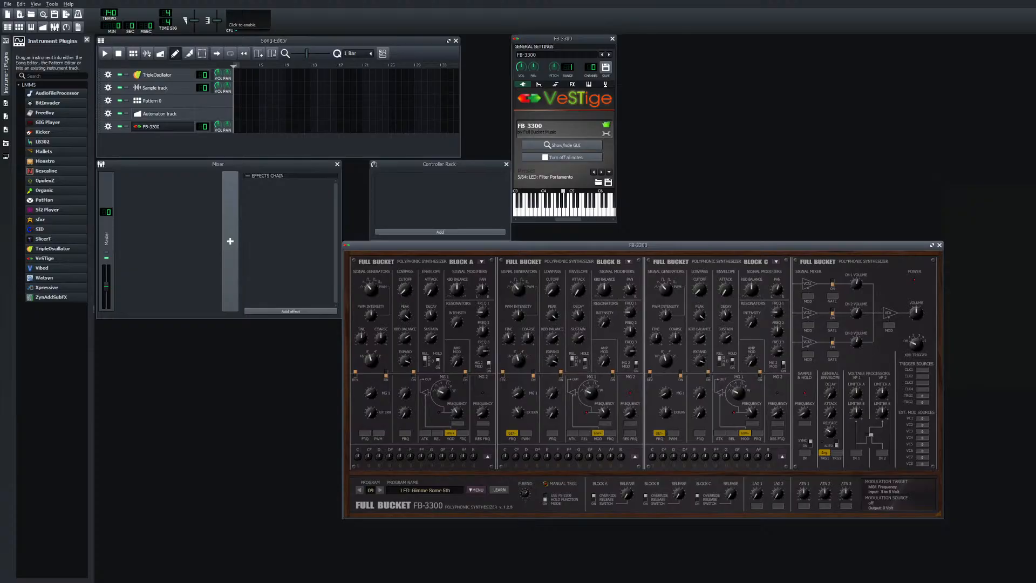
pyautogui.click(628, 262)
pyautogui.press('Escape')
pyautogui.moveTo(518, 289)
pyautogui.mouseDown()
pyautogui.moveTo(518, 271)
pyautogui.moveTo(518, 284)
pyautogui.mouseUp()
pyautogui.moveTo(519, 289); pyautogui.dragTo(518, 302)
pyautogui.press('b')
pyautogui.press('b')
pyautogui.press('b')
pyautogui.press('b')
pyautogui.press('b')
pyautogui.press('v')
pyautogui.moveTo(371, 289); pyautogui.dragTo(371, 270)
pyautogui.press('v')
pyautogui.moveTo(371, 290); pyautogui.dragTo(371, 281)
# Audition the FB-3300's PAD: Synphaera preset and the following SEQ: Blobs'n'Pops preset with a few notes
pyautogui.click(380, 490)
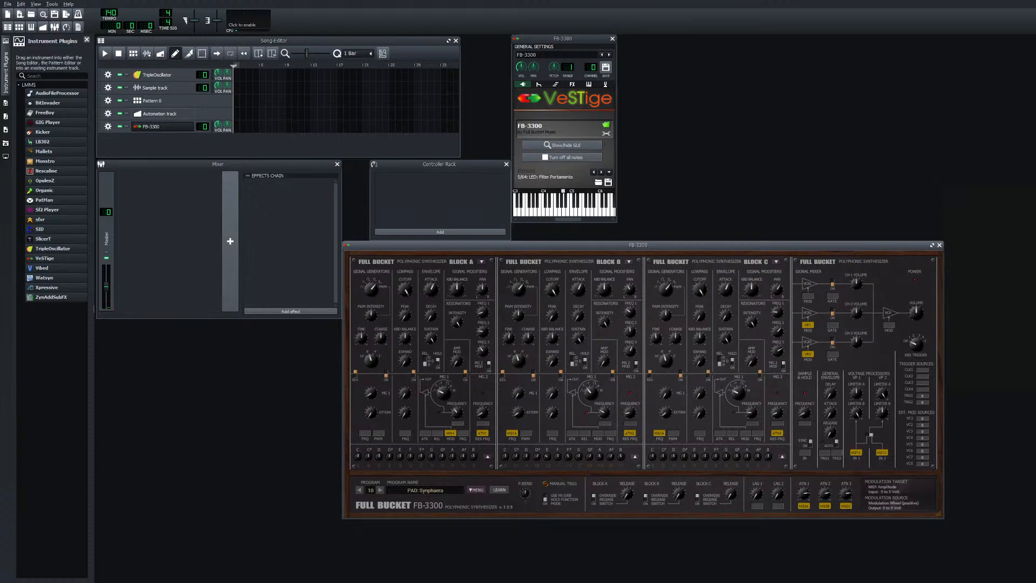
pyautogui.press('c')
pyautogui.press('x')
pyautogui.press('v')
pyautogui.click(380, 490)
pyautogui.press('b')
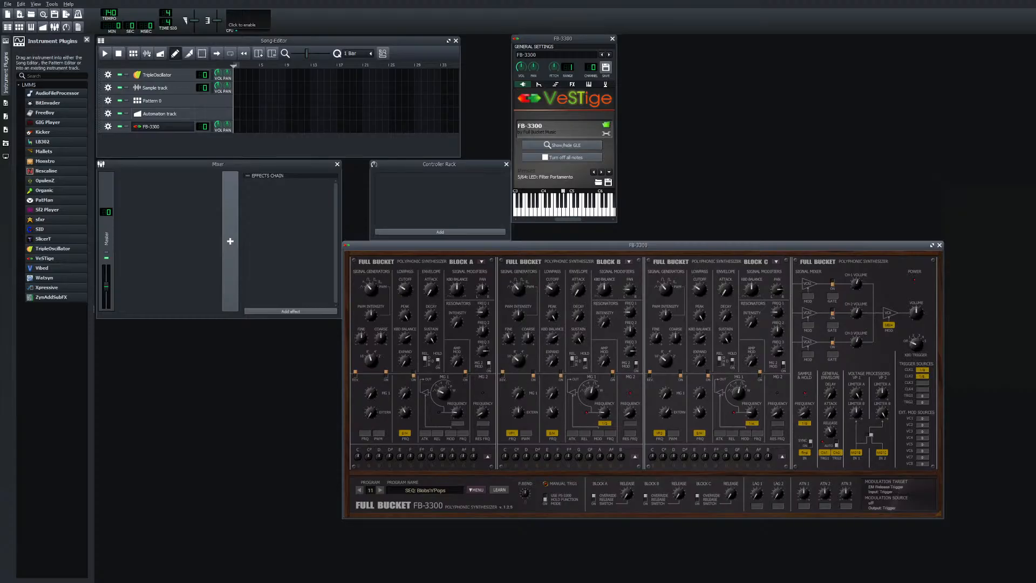
# Audition the FB-3300's PAD preset in program 12 and the following STR: Bumble Bee Orchestra preset with a few notes
pyautogui.click(380, 490)
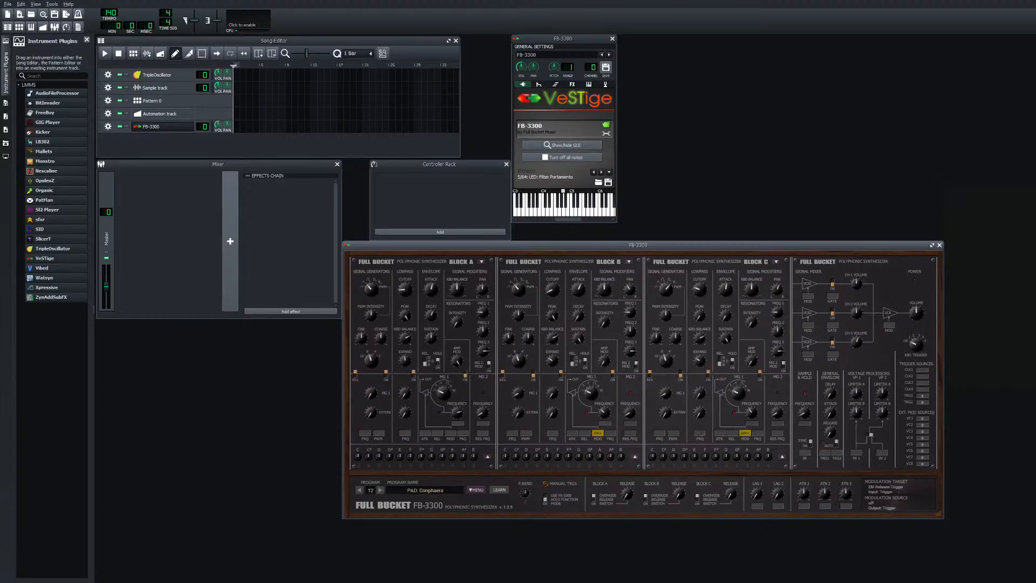
pyautogui.press('b')
pyautogui.press('v')
pyautogui.click(380, 490)
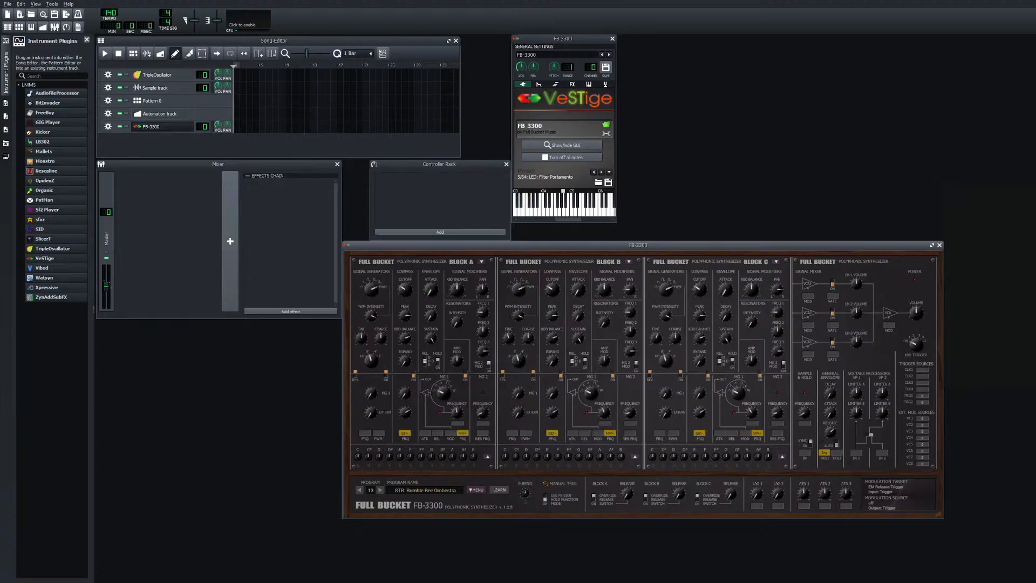
pyautogui.press('v')
pyautogui.press('r')
# Audition the KEY: Kototronic preset and the following KEY: Wave Blender preset by playing low and high notes
pyautogui.click(381, 490)
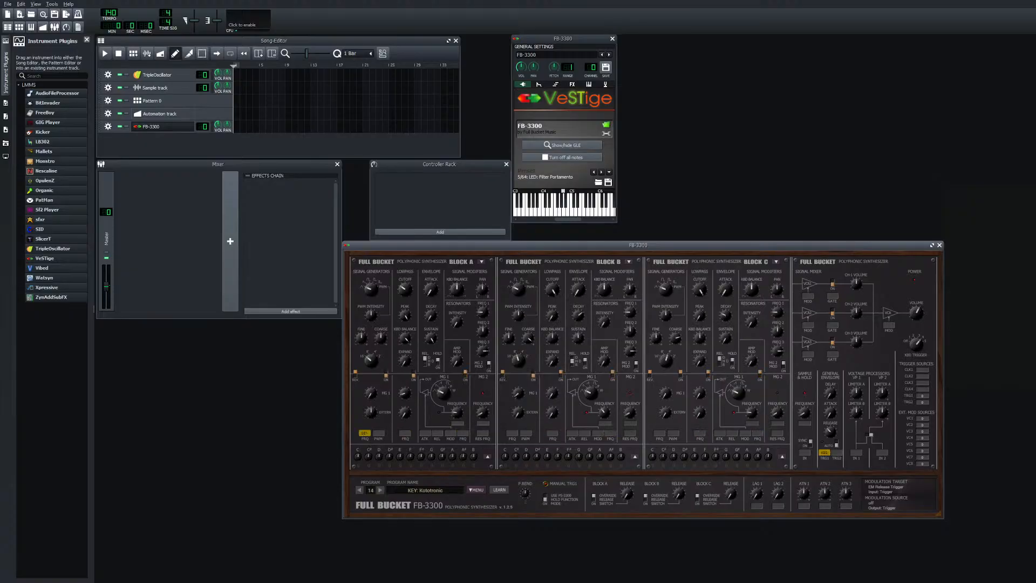
pyautogui.press('b')
pyautogui.press('m')
pyautogui.click(381, 490)
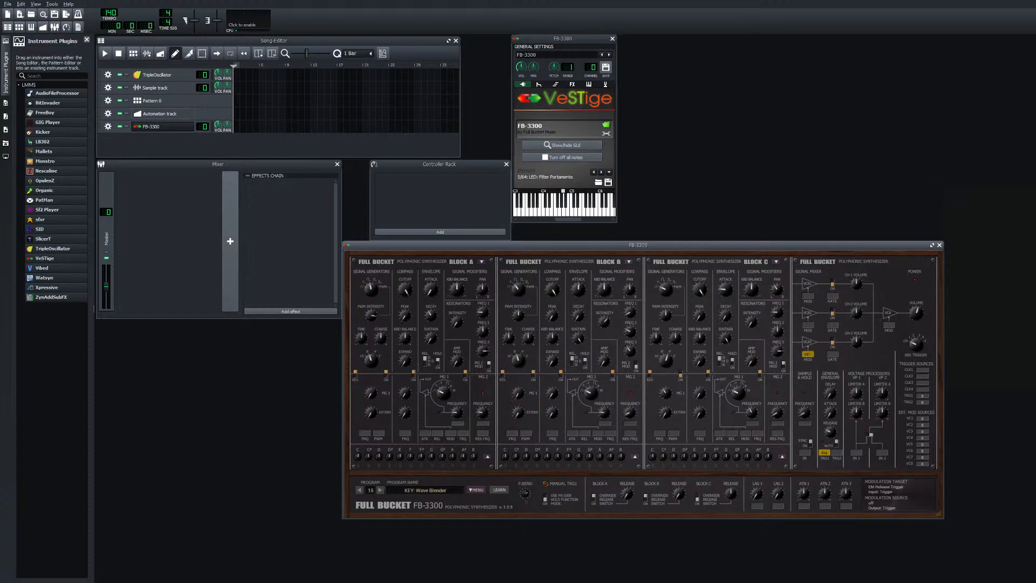
pyautogui.press('v')
pyautogui.press('b')
pyautogui.press('m')
pyautogui.press('v')
pyautogui.press('n')
pyautogui.press(',')
# Switch to the SEQ: Go Marching On preset and the following KEY: Tin Lizzy preset, playing a note on each
pyautogui.click(381, 490)
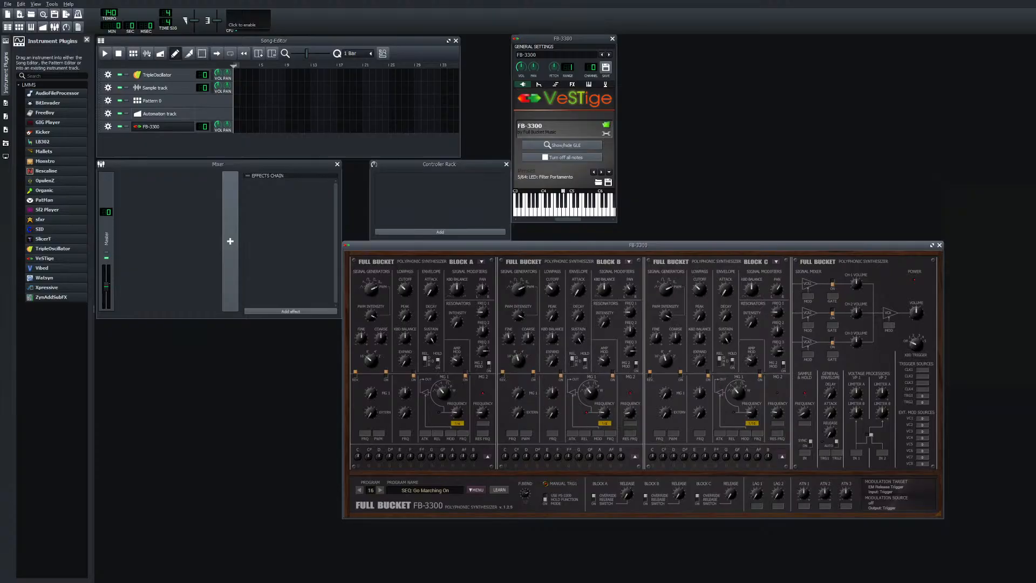
pyautogui.press('v')
pyautogui.click(380, 489)
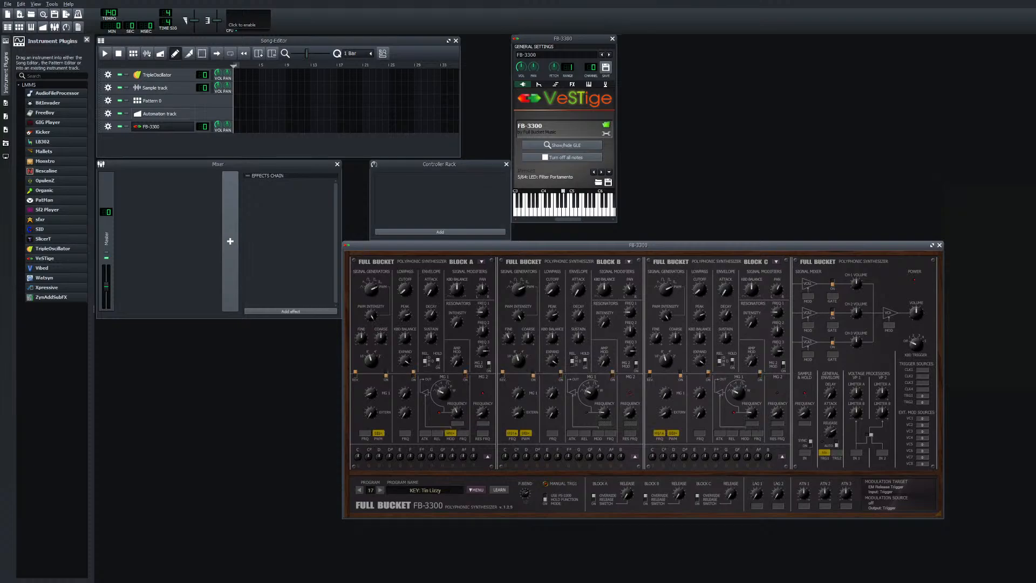
pyautogui.press('b')
# Audition the BAS: Fat Standard preset and the following SEQ: Rhytmique preset with low notes
pyautogui.click(381, 490)
pyautogui.press('b')
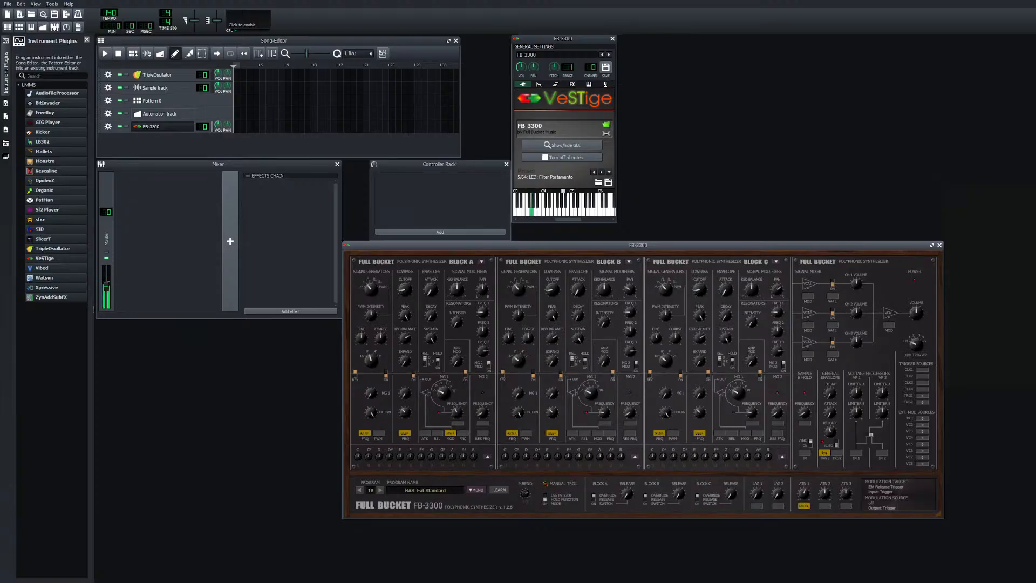
pyautogui.press('z')
pyautogui.click(380, 490)
pyautogui.press('x')
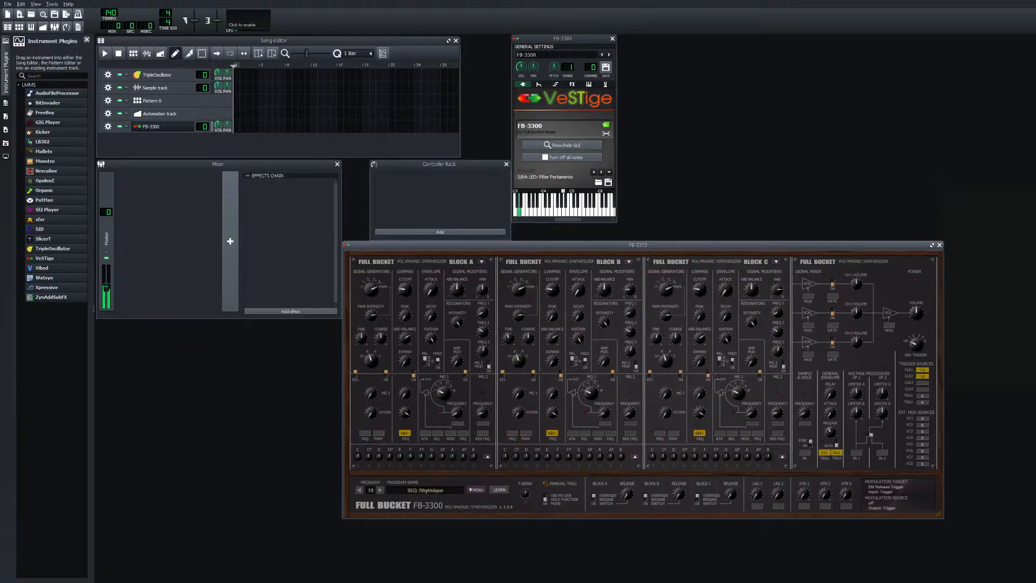
# Audition the KEY: Paraphonic Resonic preset and the following SFX: Signals from HAL preset with a few notes
pyautogui.click(380, 490)
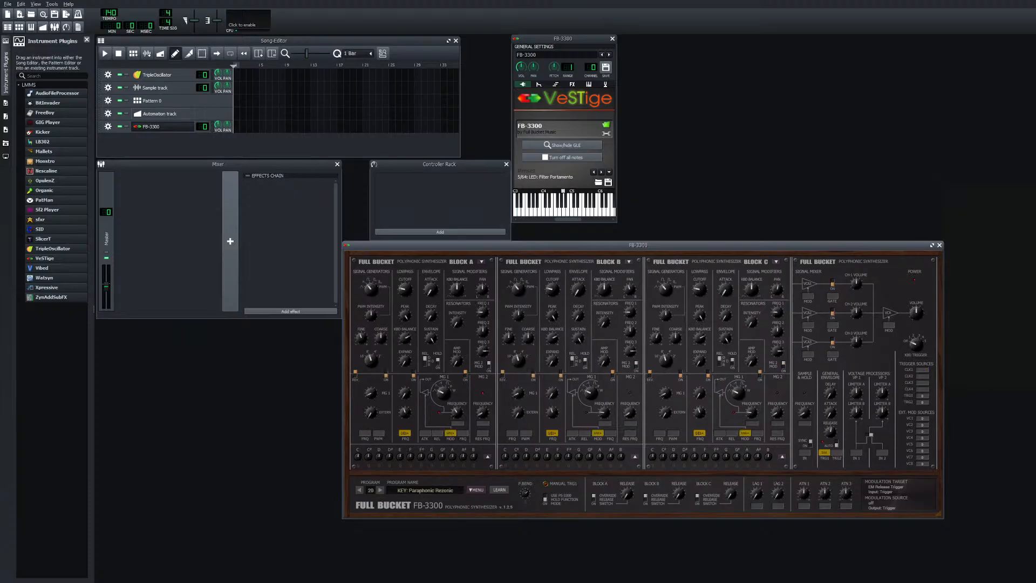
pyautogui.press('b')
pyautogui.click(380, 490)
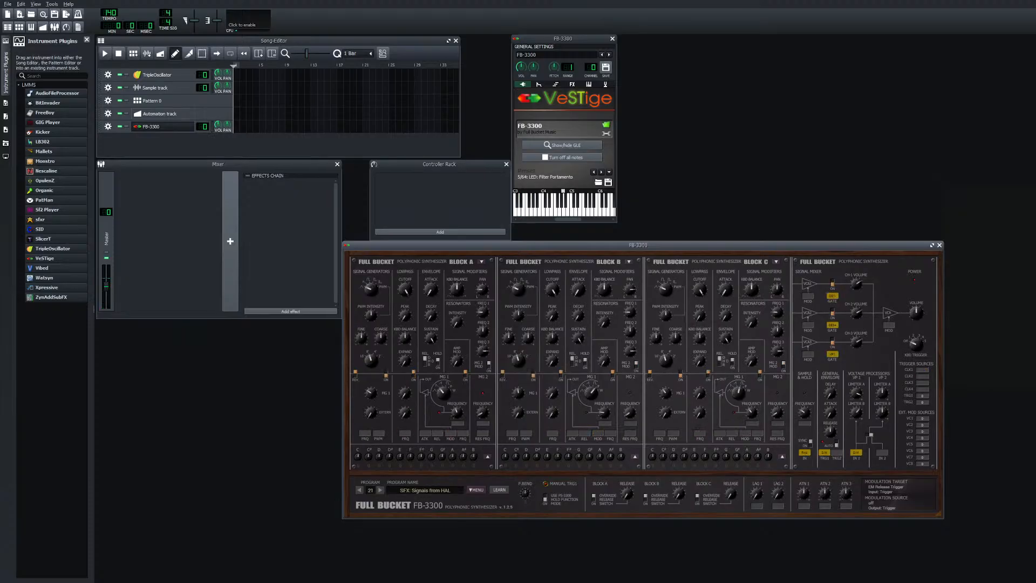
pyautogui.press('z')
pyautogui.press('x')
# Audition the brass preset in program 22 and the following KEY: Bagpipes preset with several low notes
pyautogui.click(380, 490)
pyautogui.press('c')
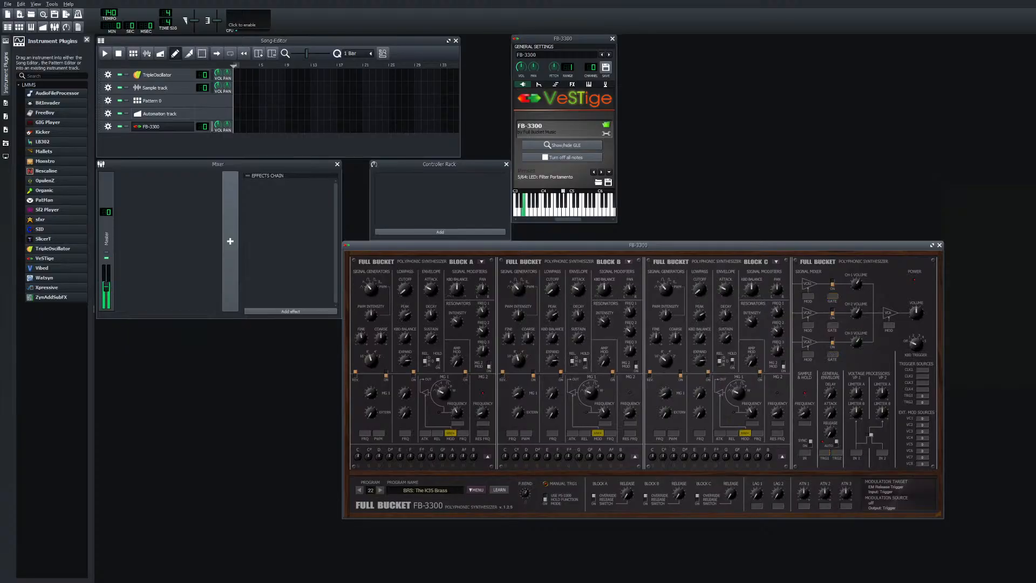
pyautogui.press('b')
pyautogui.click(380, 489)
pyautogui.press('c')
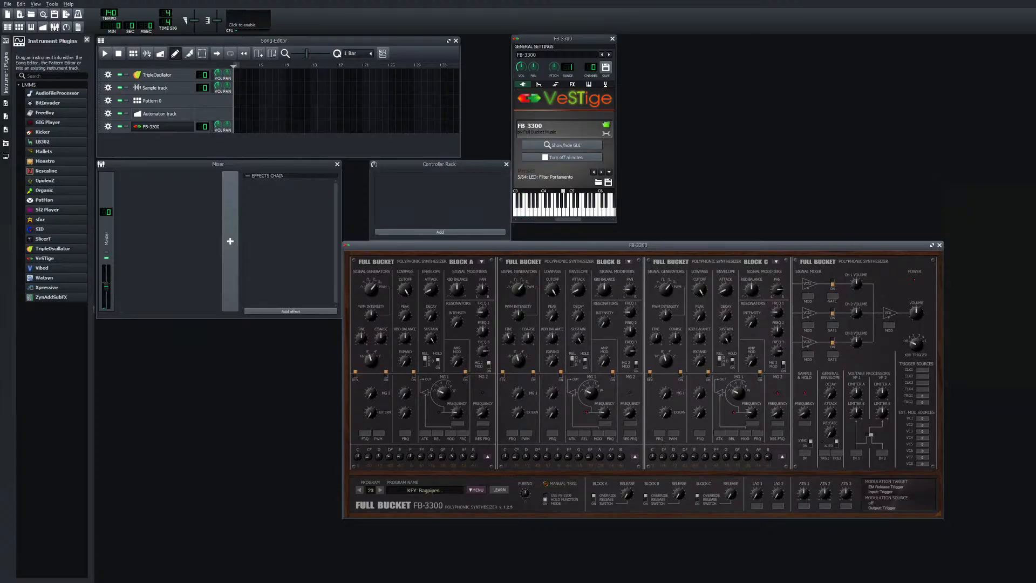
pyautogui.press('c')
pyautogui.press('z')
pyautogui.press('c')
# Audition the BAS: Switch with MW preset and the following KEY: Strange Echoes preset with a few notes
pyautogui.click(380, 489)
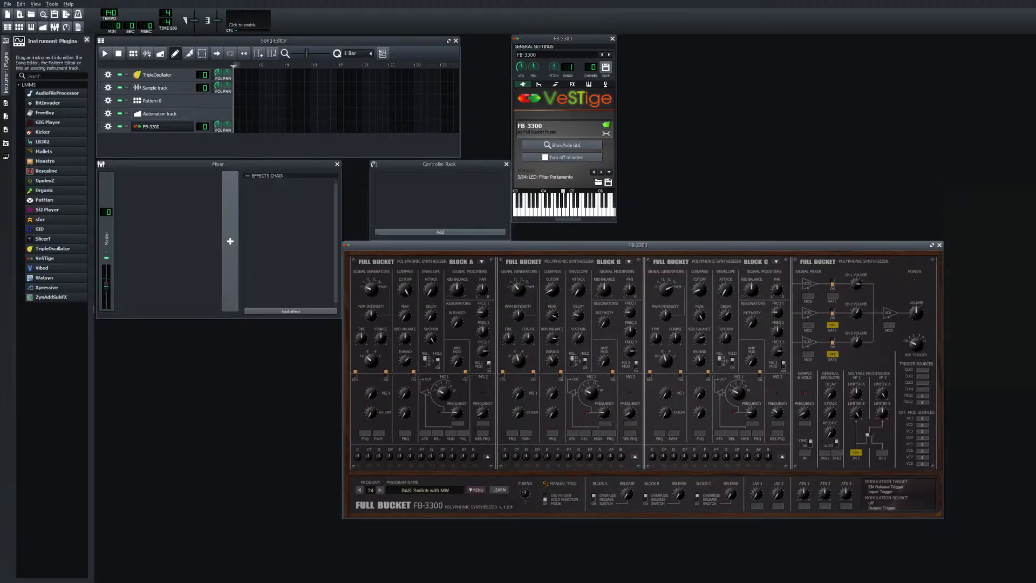
pyautogui.press('v')
pyautogui.press('n')
pyautogui.click(379, 490)
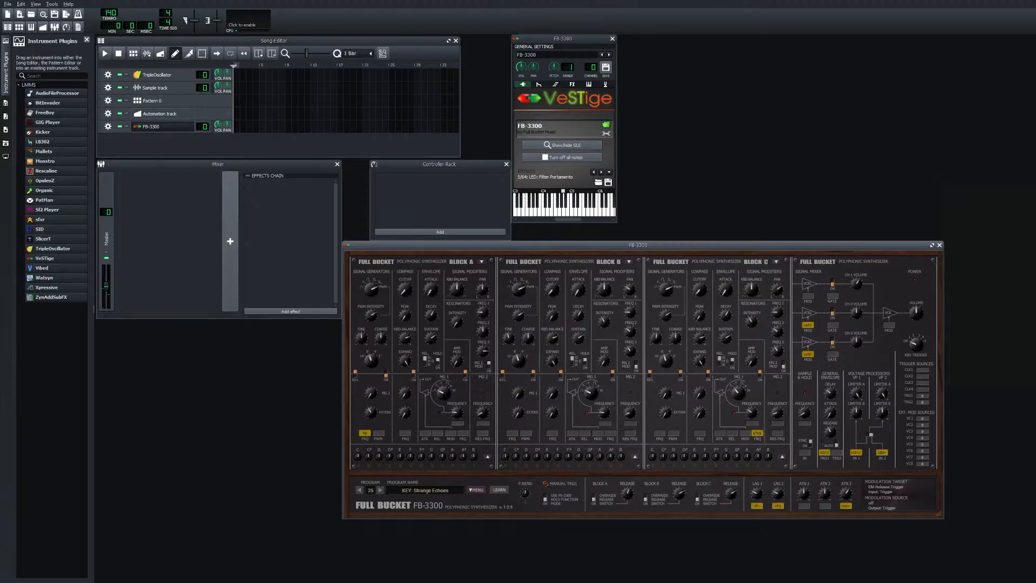
pyautogui.press('b')
# Step through the presets from SFX: Multi COMfusion to PAD: Serenity, auditioning each one
pyautogui.click(380, 490)
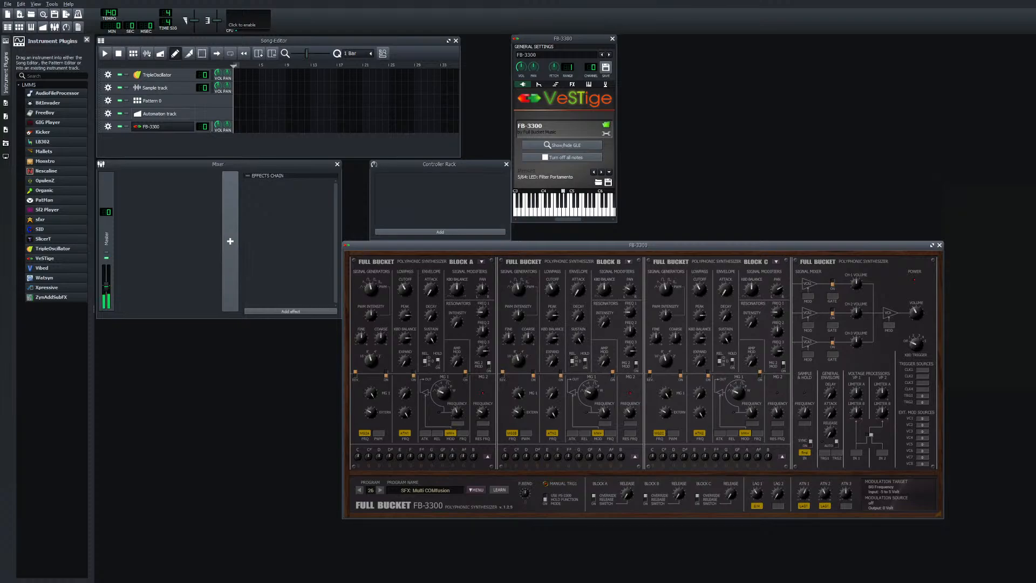
pyautogui.click(380, 490)
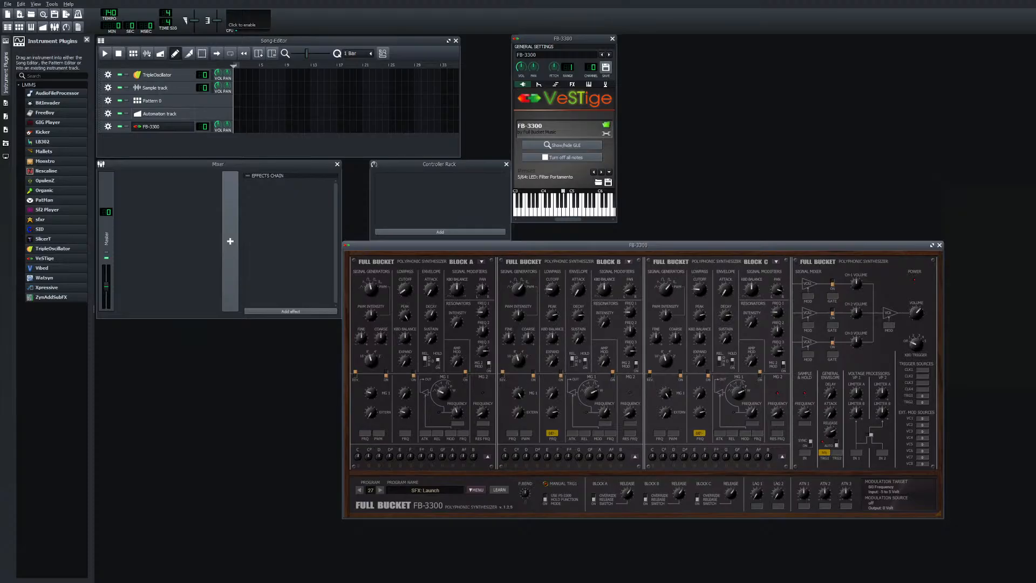
pyautogui.click(380, 490)
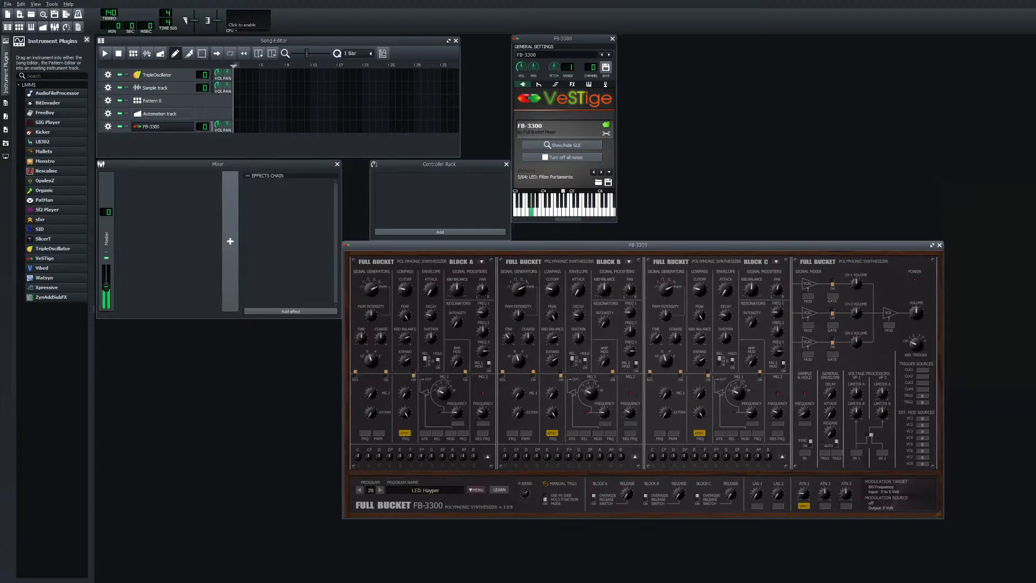
pyautogui.click(380, 490)
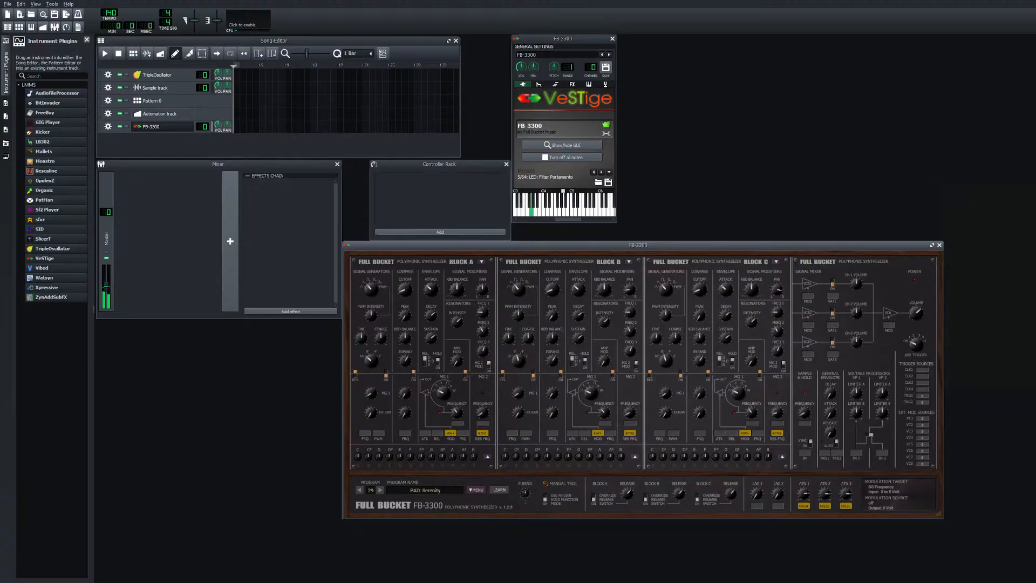
# Advance through programs 30 and 31 to the KEY: Rezzfunk preset and audition it
pyautogui.click(380, 489)
pyautogui.click(379, 490)
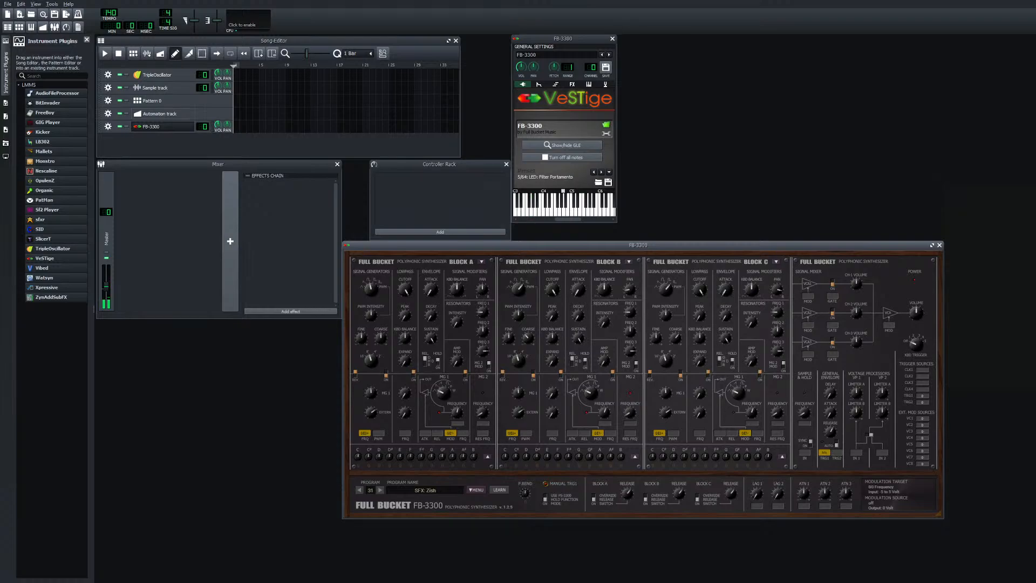
pyautogui.click(380, 490)
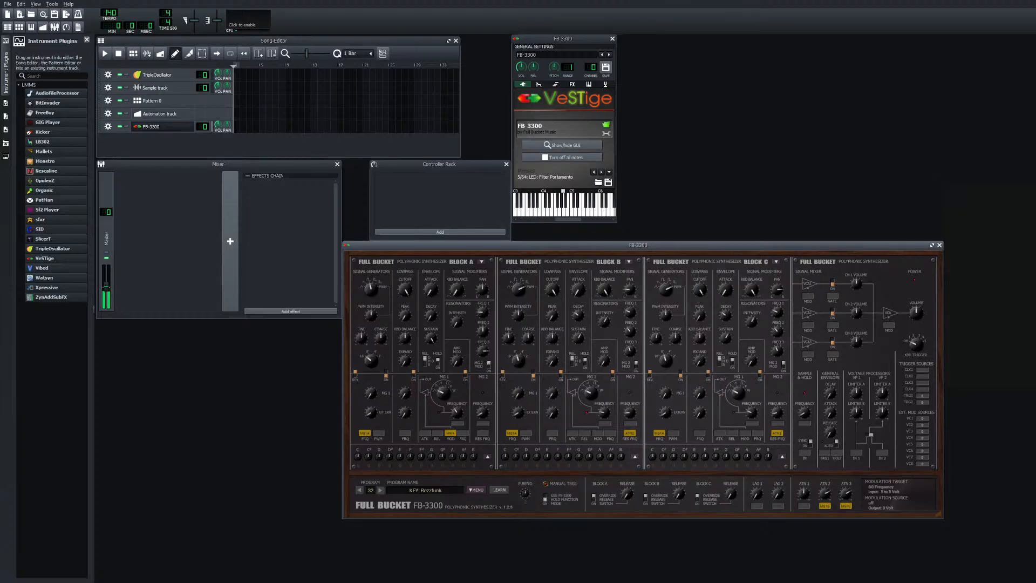
# Audition the presets from PAD: Multiphonic through BAS: Subbass to KEY: King of Cheese
pyautogui.click(380, 490)
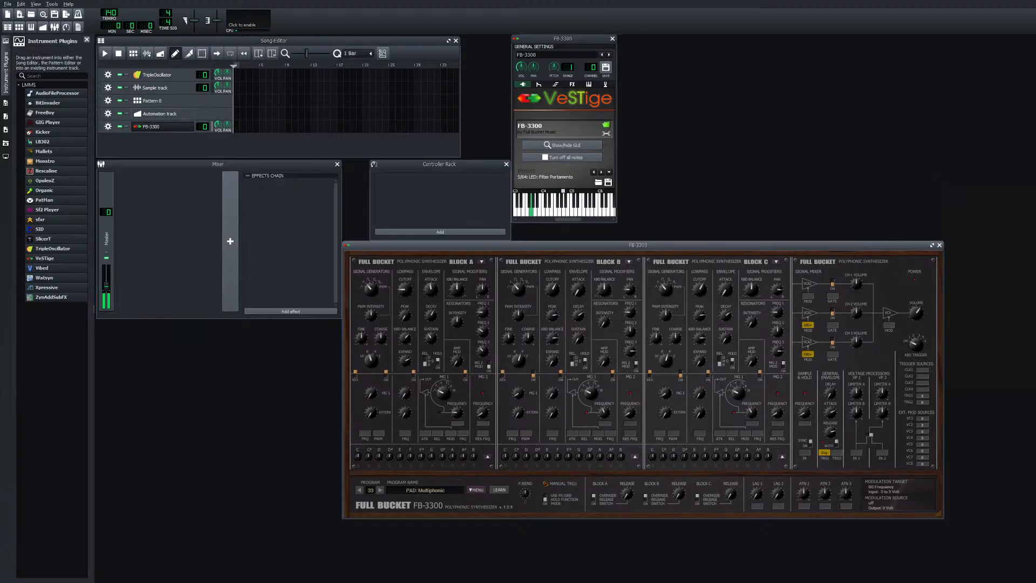
pyautogui.click(380, 490)
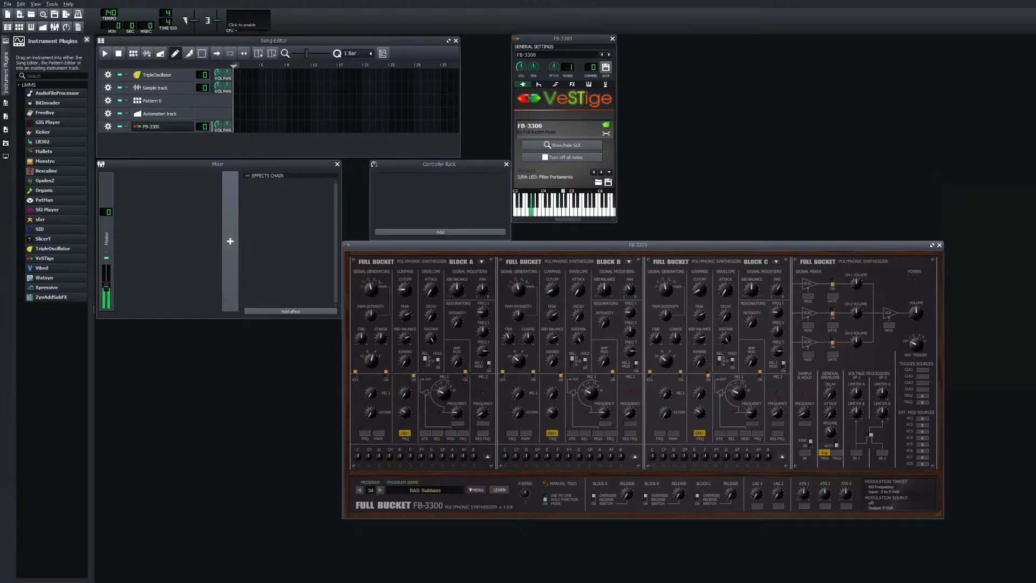
pyautogui.click(379, 490)
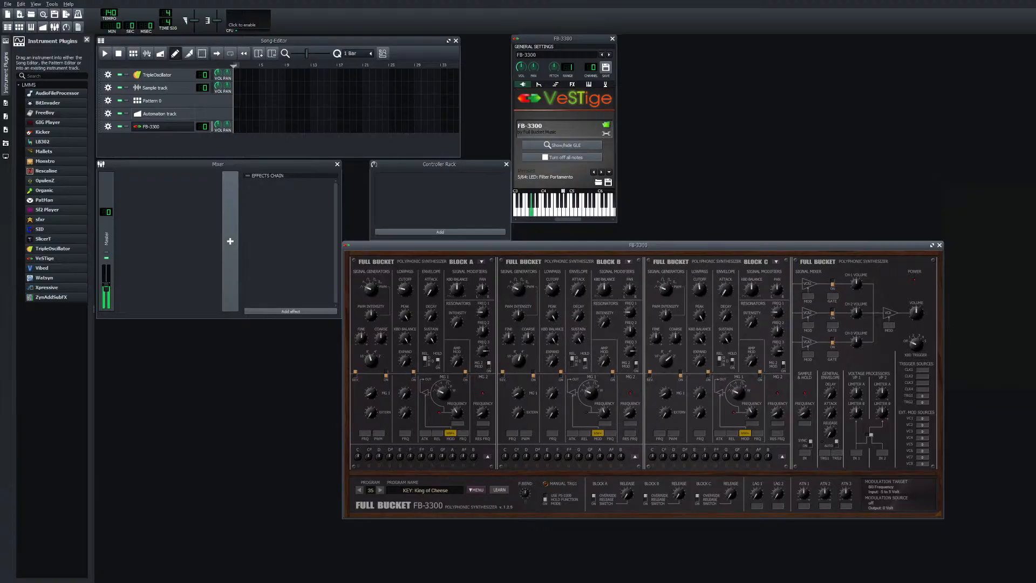
# Examine the editable program name and the program menu options for the KEY: King of Cheese preset
pyautogui.click(425, 490)
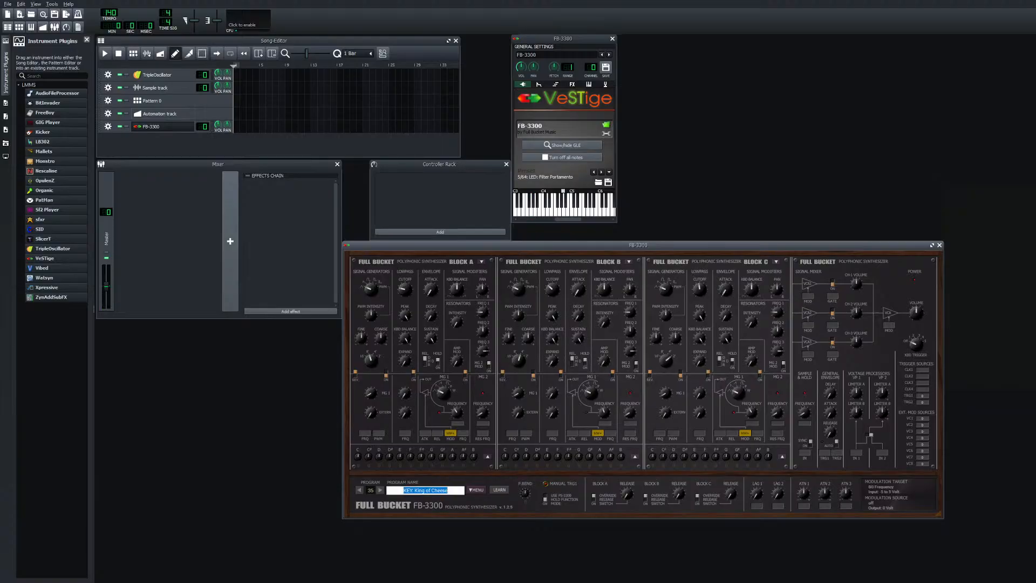
pyautogui.press('Escape')
pyautogui.click(476, 490)
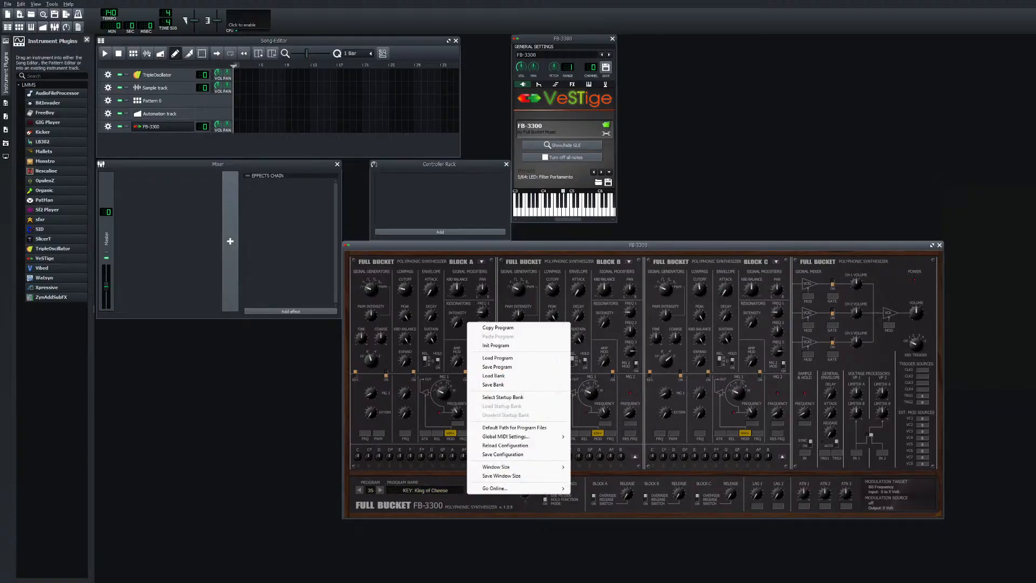
pyautogui.press('Escape')
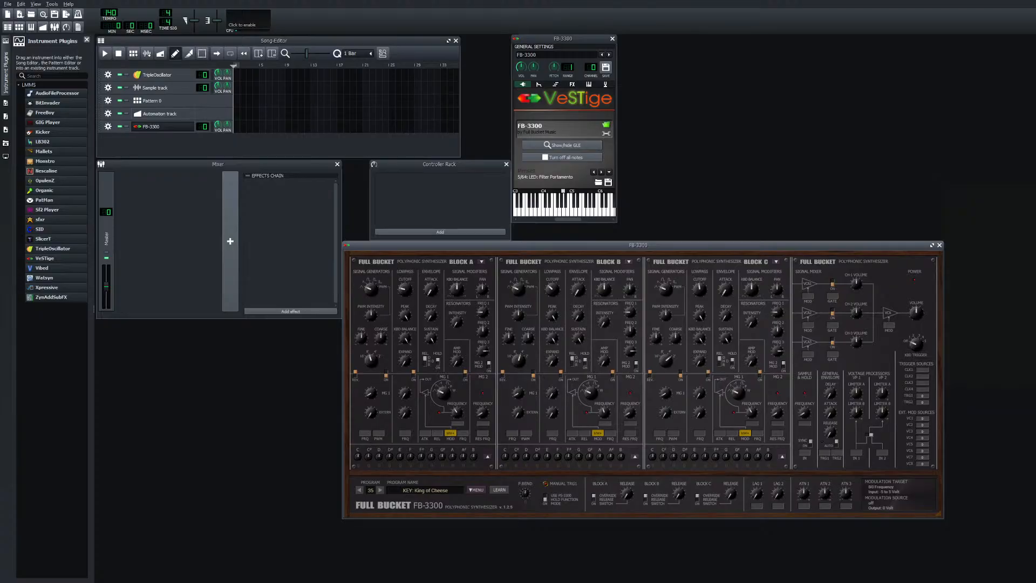
pyautogui.click(425, 490)
# Skip forward through the FB-3300 presets from KEY: King of Cheese to PAD: FM 01*
pyautogui.click(379, 490)
pyautogui.click(380, 490)
pyautogui.click(379, 490)
pyautogui.click(380, 490)
pyautogui.click(380, 490)
pyautogui.click(380, 490)
pyautogui.click(379, 490)
pyautogui.click(380, 490)
pyautogui.click(379, 490)
pyautogui.click(380, 490)
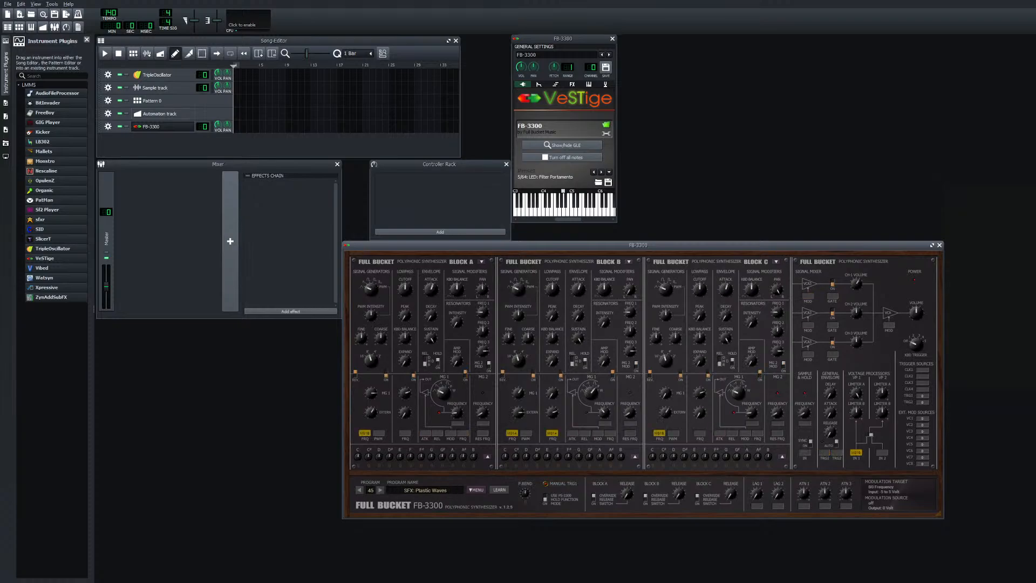
pyautogui.click(380, 489)
pyautogui.click(380, 489)
pyautogui.click(380, 490)
pyautogui.click(380, 490)
pyautogui.click(380, 490)
pyautogui.click(379, 490)
pyautogui.click(380, 490)
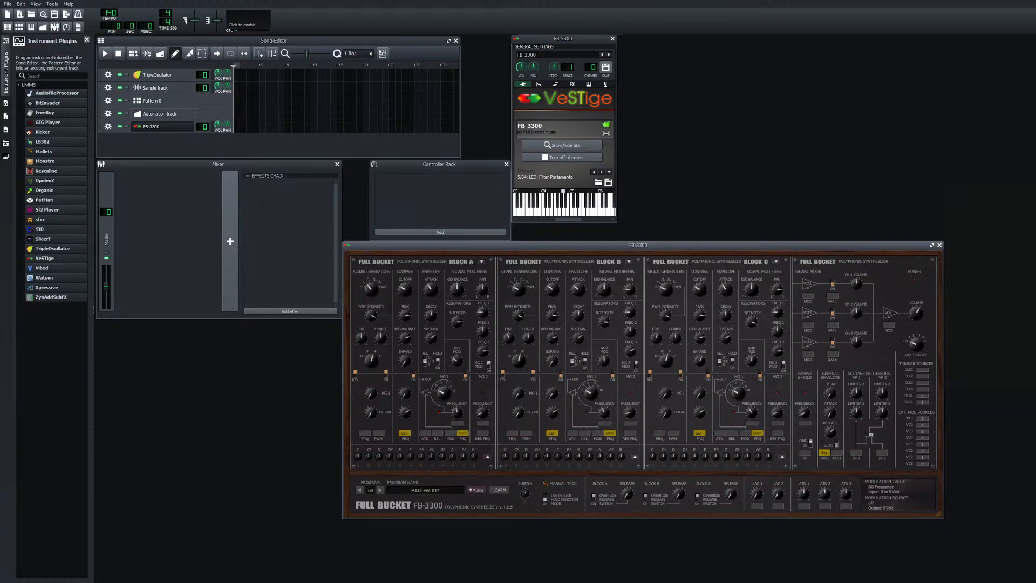
# Go back to the PAD: Atlantis*, PAD: Ambient 02* and program 50 presets and play notes to audition them
pyautogui.click(360, 490)
pyautogui.click(359, 490)
pyautogui.click(380, 490)
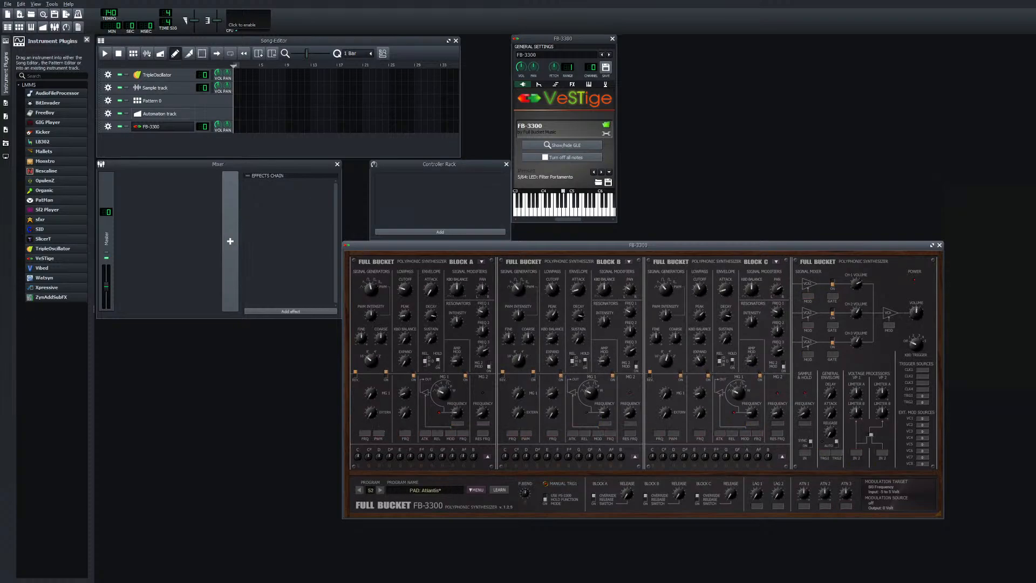
pyautogui.press('m')
pyautogui.press('m')
pyautogui.press('n')
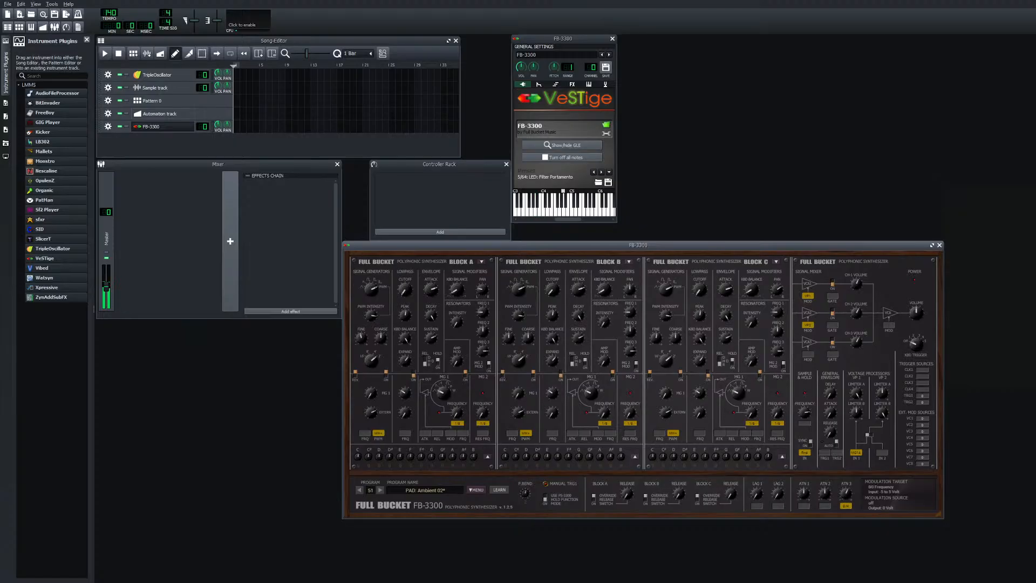
pyautogui.press('b')
pyautogui.click(359, 490)
pyautogui.press('b')
# Advance three presets to PAD: FM 01* and play a note to audition it
pyautogui.click(380, 490)
pyautogui.click(380, 490)
pyautogui.click(380, 490)
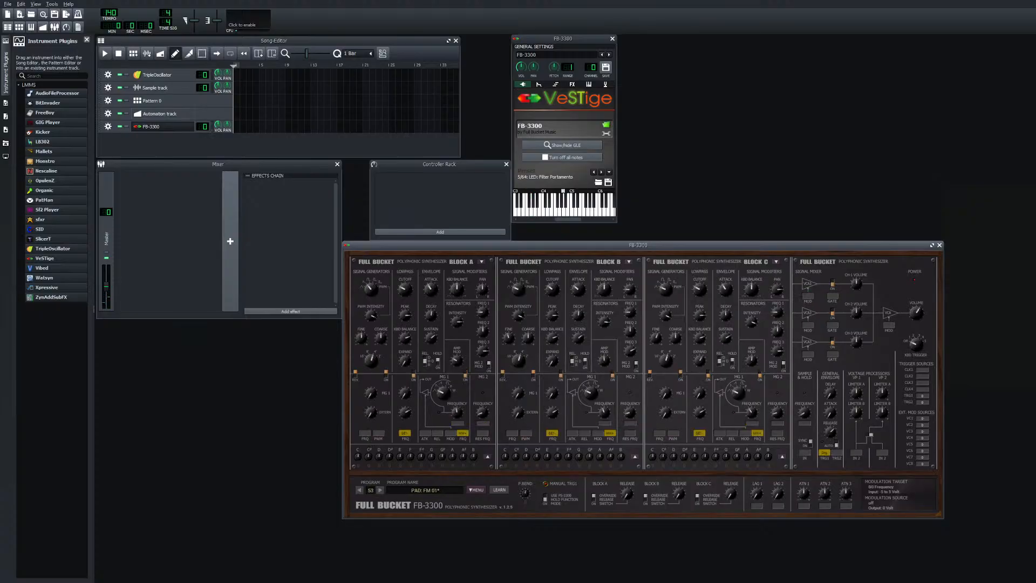
pyautogui.press('b')
# Audition the PAD: MG Sphere 01* and PAD: MG Sphere 02* presets with single notes
pyautogui.click(381, 490)
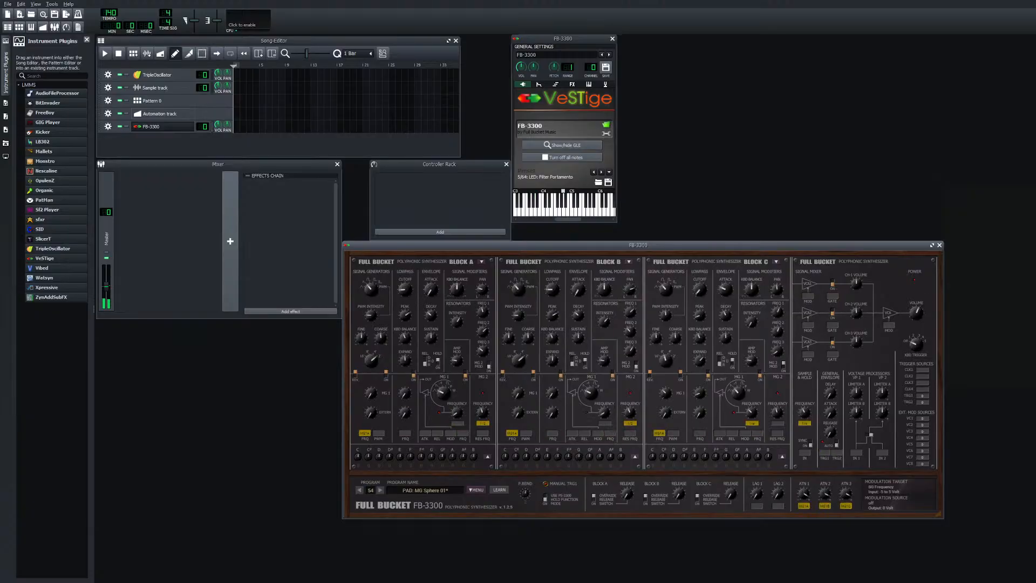
pyautogui.press('m')
pyautogui.click(380, 490)
pyautogui.press(',')
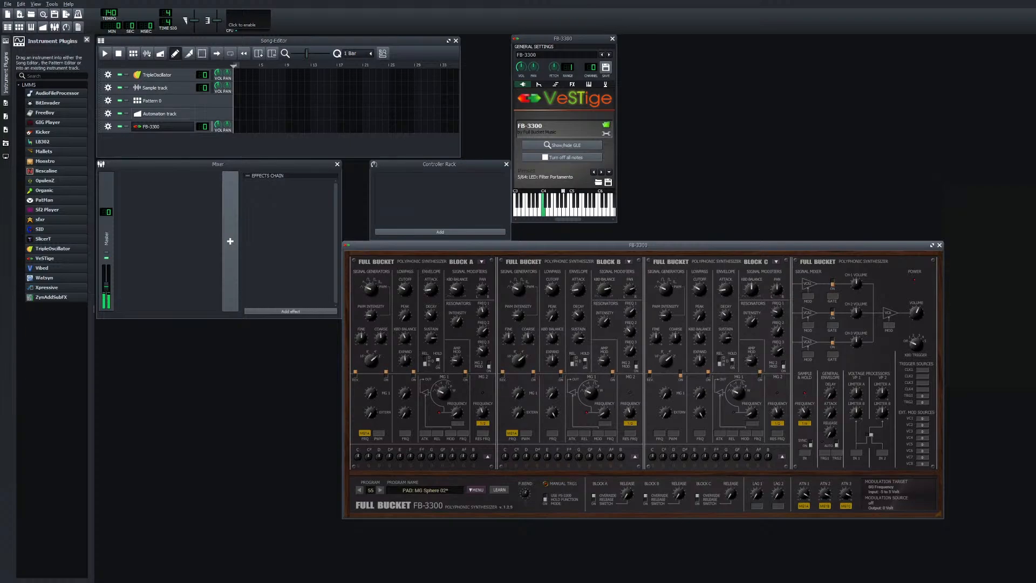
# Audition the SEQ: Resonator_01* preset and the following SEQ: Rhythmicon 01* preset
pyautogui.click(380, 490)
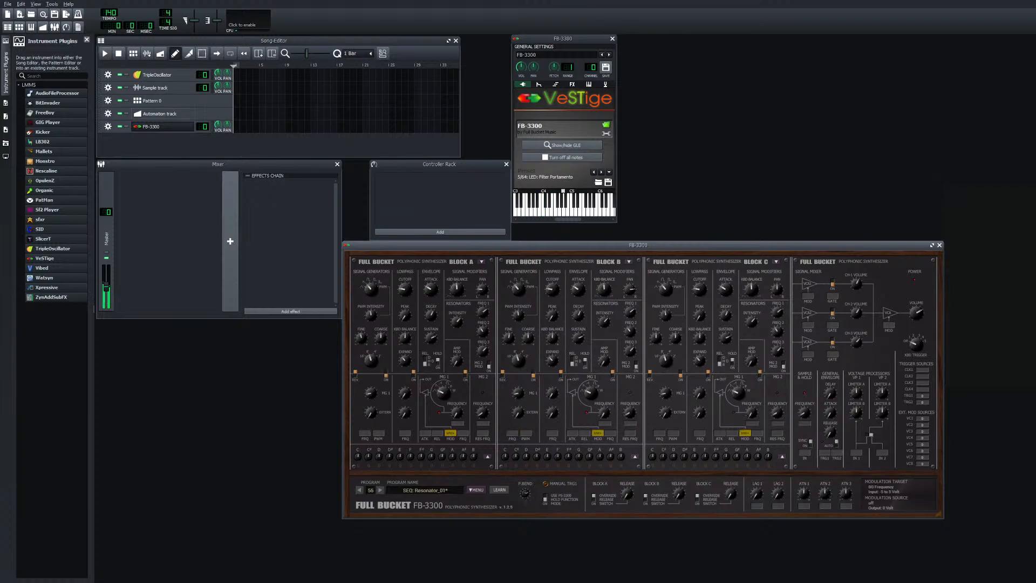
pyautogui.press('v')
pyautogui.click(380, 490)
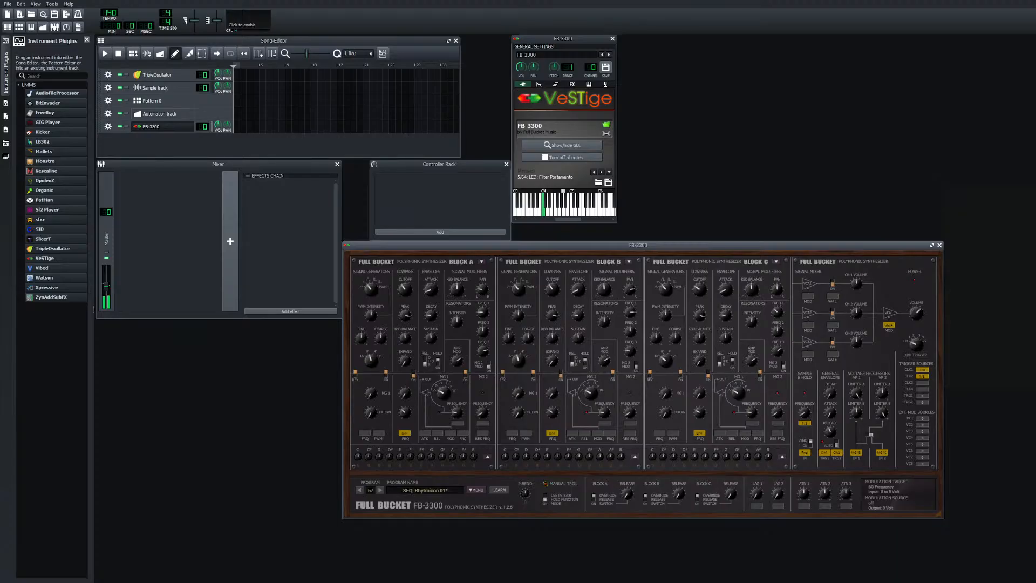
# Advance through the presets to SEQ: Himmel 01* and SEQ: Himmel 02*, auditioning each with a single note
pyautogui.click(381, 490)
pyautogui.press('n')
pyautogui.click(381, 490)
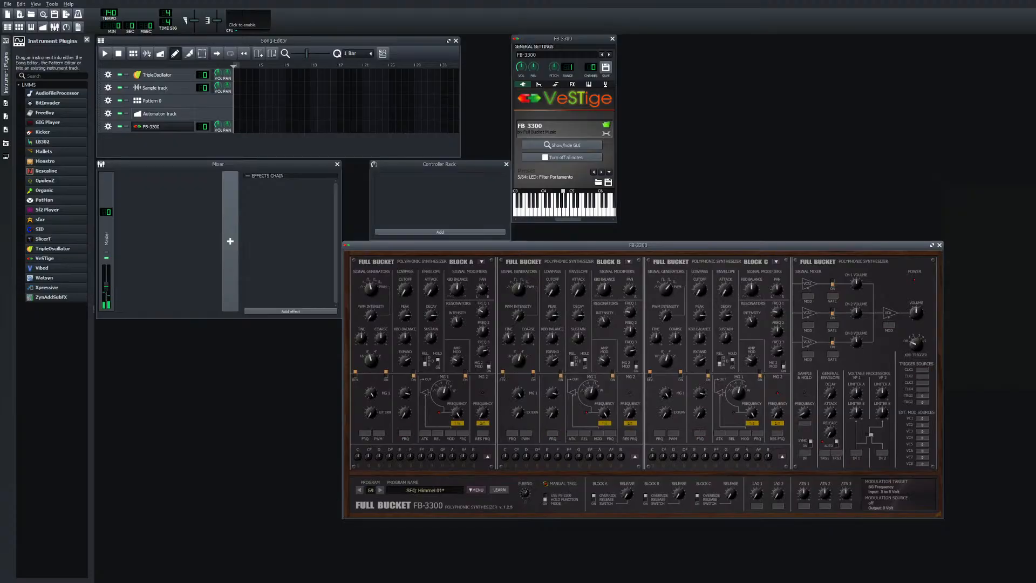
pyautogui.press('n')
pyautogui.click(381, 490)
pyautogui.press('n')
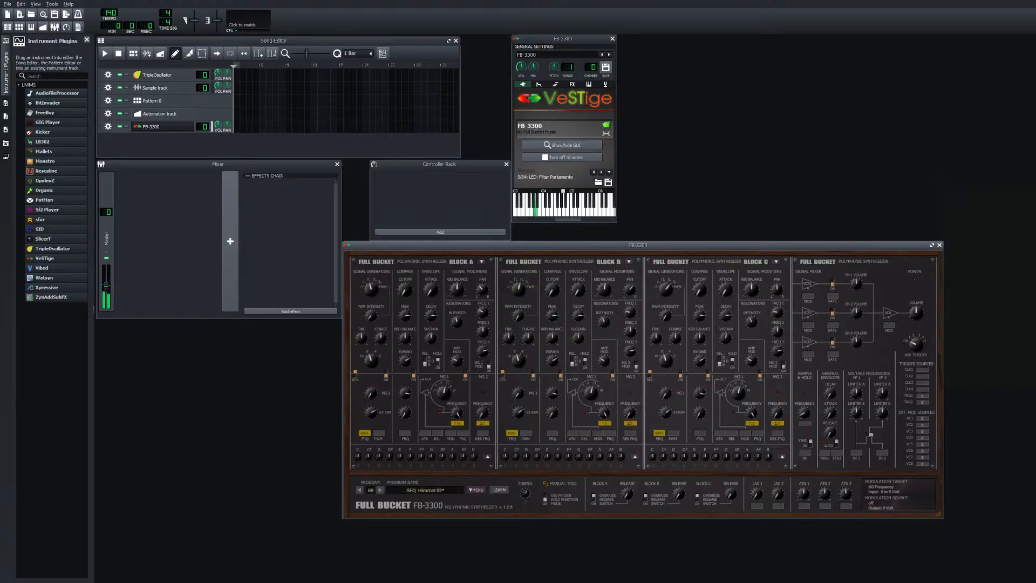
# Audition the SEQ: Rhythm 01* preset, the preset after it and the Init preset with single notes
pyautogui.click(380, 490)
pyautogui.press('n')
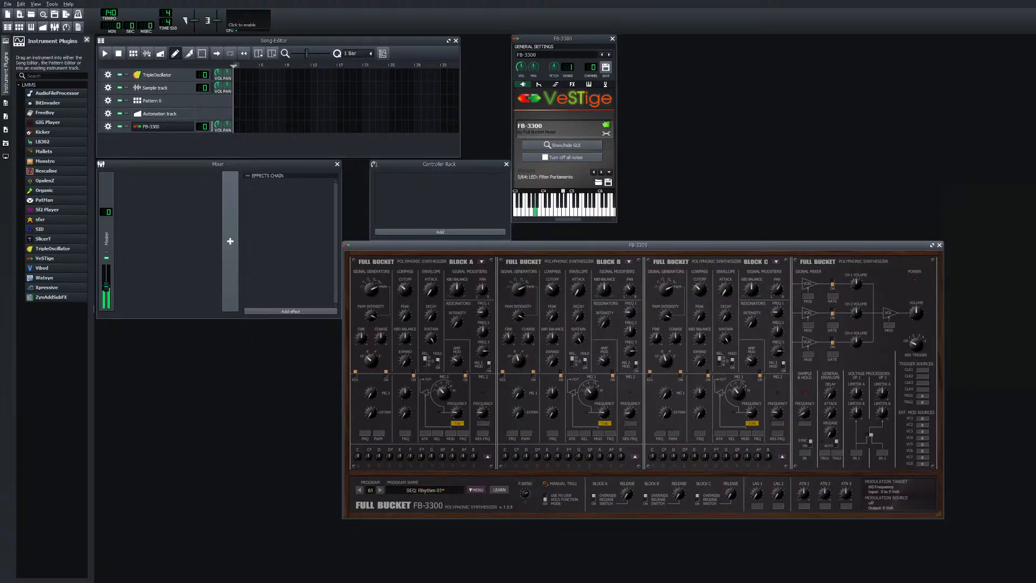
pyautogui.click(380, 490)
pyautogui.press('n')
pyautogui.click(380, 489)
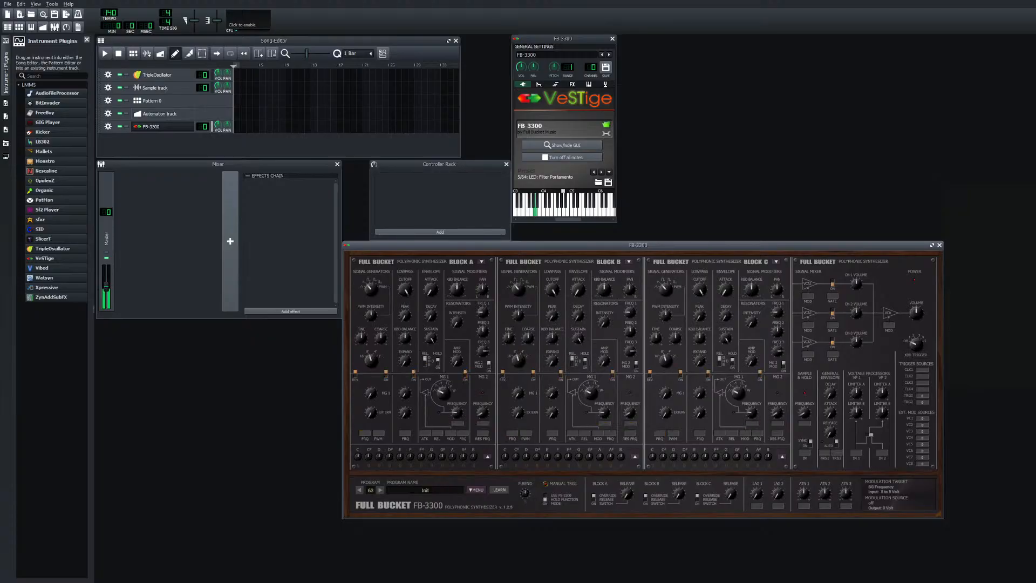
pyautogui.press('n')
# Settle on the Init preset in the last program slot and play a melody of low notes on it
pyautogui.click(380, 490)
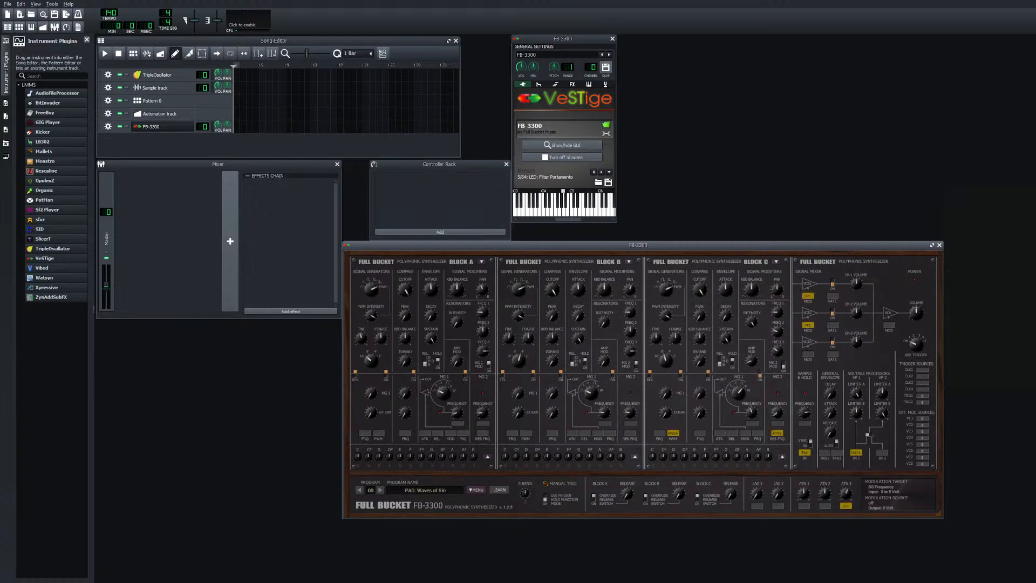
pyautogui.click(359, 490)
pyautogui.press('b')
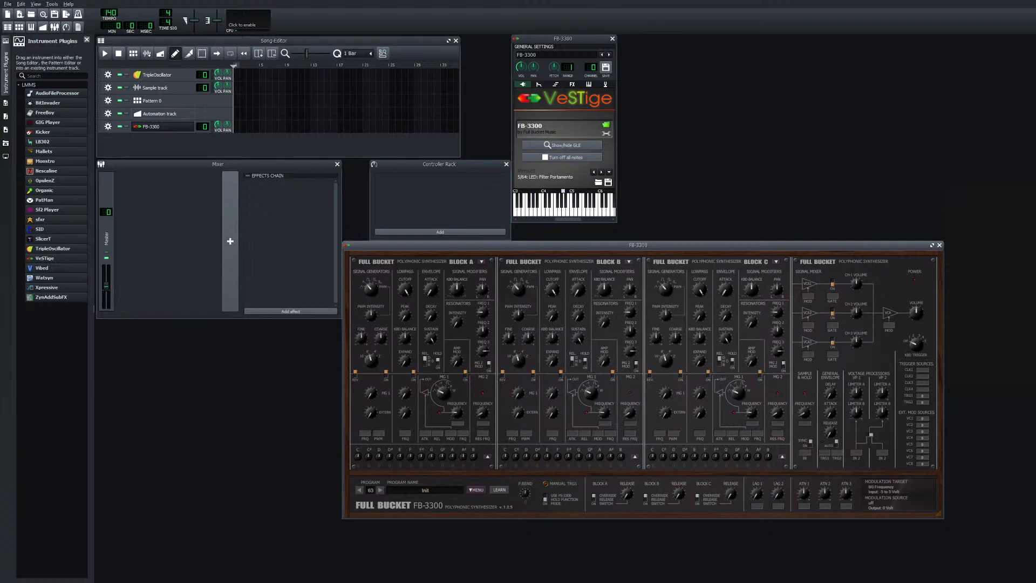
pyautogui.press('c')
pyautogui.press('x')
pyautogui.press('z')
pyautogui.press('x')
pyautogui.press('c')
pyautogui.press('v')
pyautogui.press('c')
pyautogui.press('x')
pyautogui.press('z')
pyautogui.press('x')
pyautogui.press('c')
pyautogui.press('x')
pyautogui.press('x')
pyautogui.press('c')
pyautogui.press('x')
pyautogui.press('g')
pyautogui.press('c')
pyautogui.press('b')
pyautogui.press('c')
pyautogui.press('x')
pyautogui.press('x')
pyautogui.press('c')
pyautogui.press('c')
pyautogui.press('x')
pyautogui.press('z')
# Move the FB-3300 window beneath the Song-Editor and step through the presets from PAD: Waves of Sin to SEQ: Komplex Machine
pyautogui.click(380, 490)
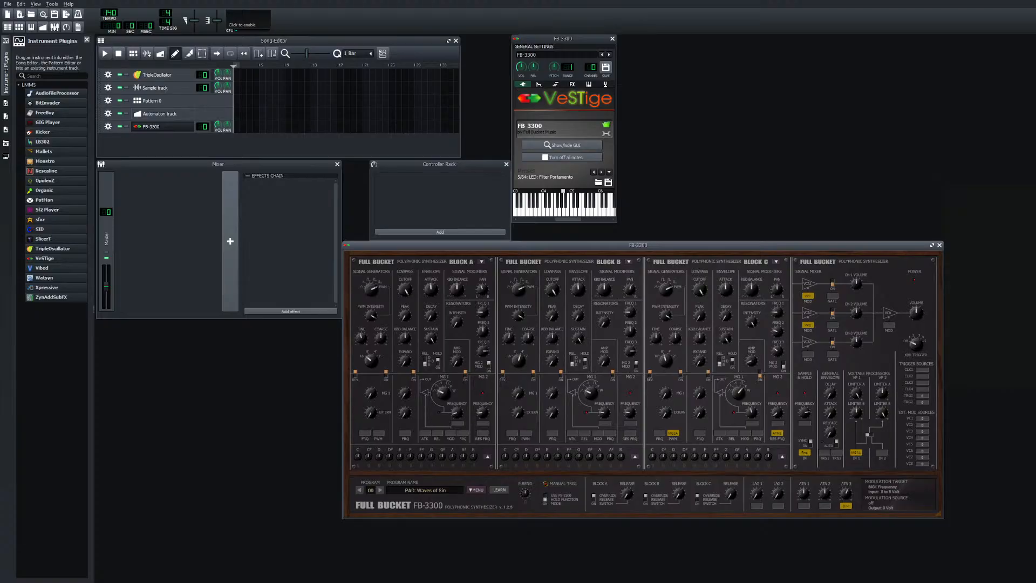
pyautogui.moveTo(638, 245); pyautogui.dragTo(443, 219)
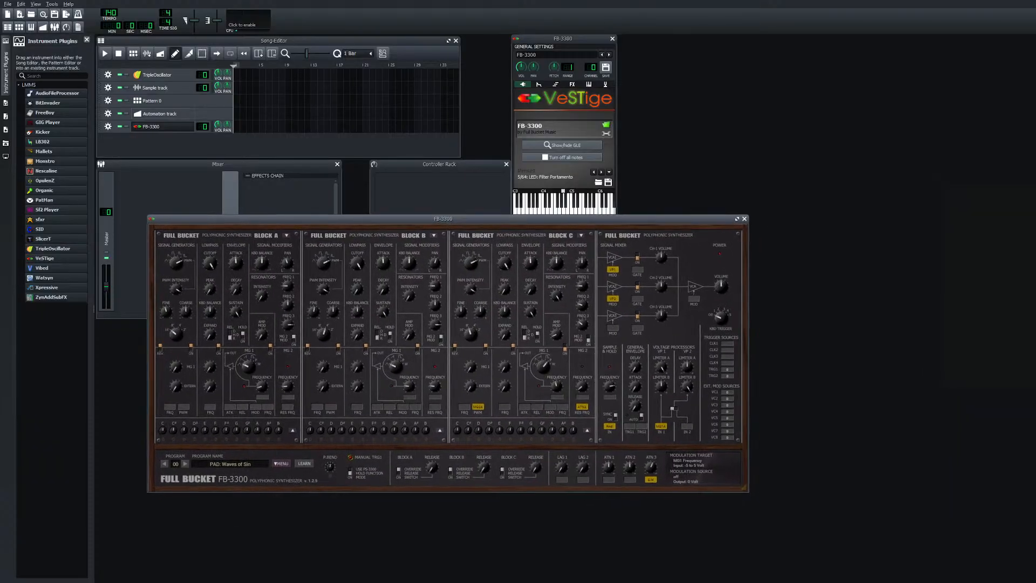
pyautogui.click(185, 463)
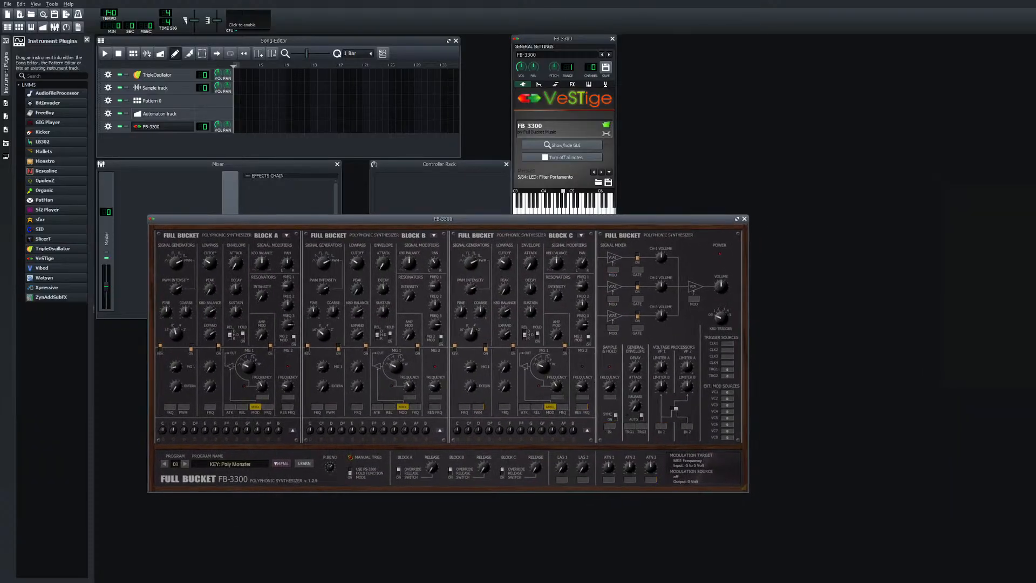
pyautogui.click(185, 463)
pyautogui.click(185, 464)
pyautogui.click(185, 463)
pyautogui.click(185, 463)
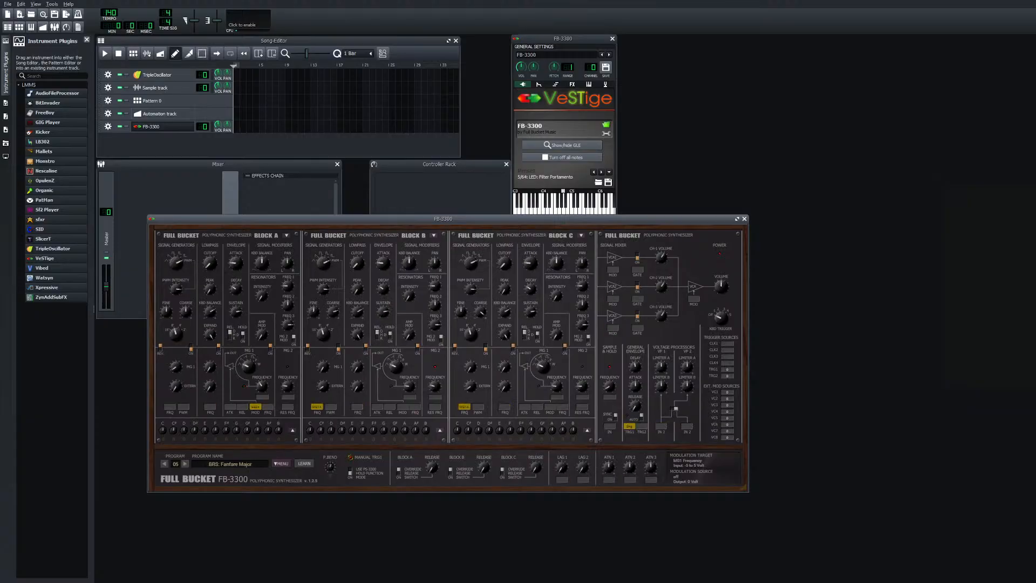
pyautogui.click(185, 464)
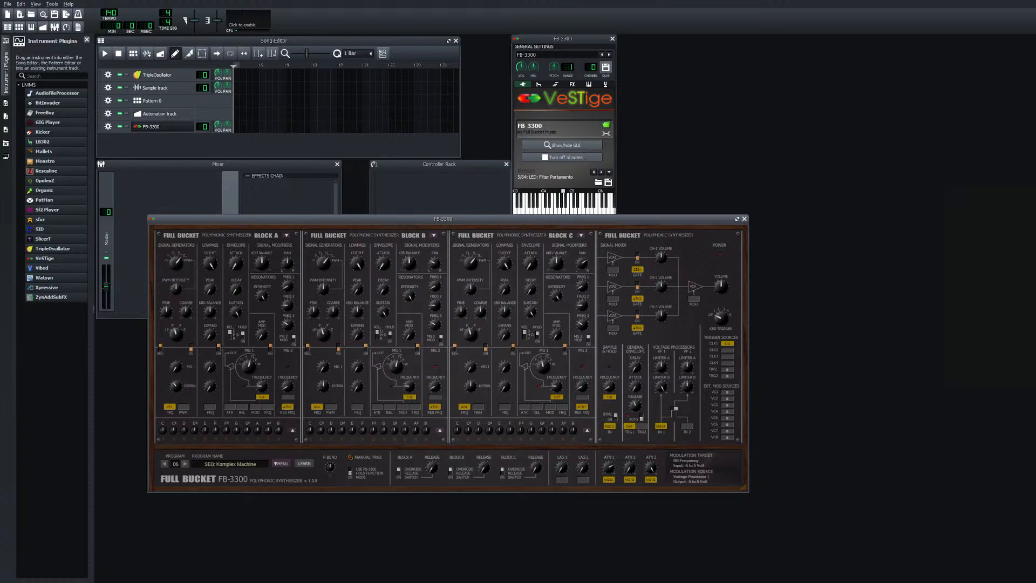
# Go back to the PAD: Sylvester Pad preset and play a rising and falling run of notes on it
pyautogui.click(164, 463)
pyautogui.click(164, 463)
pyautogui.click(164, 463)
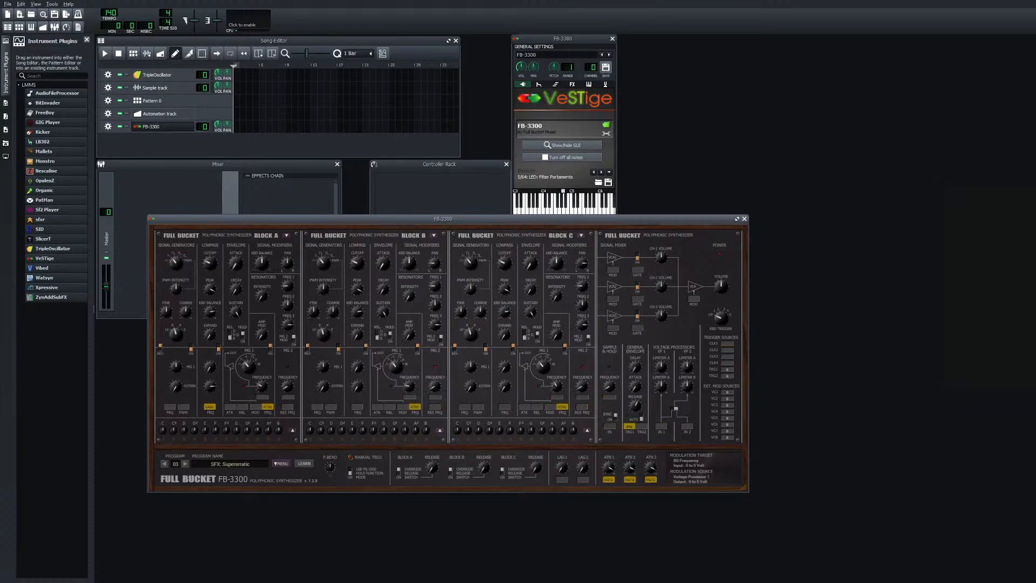
pyautogui.click(164, 463)
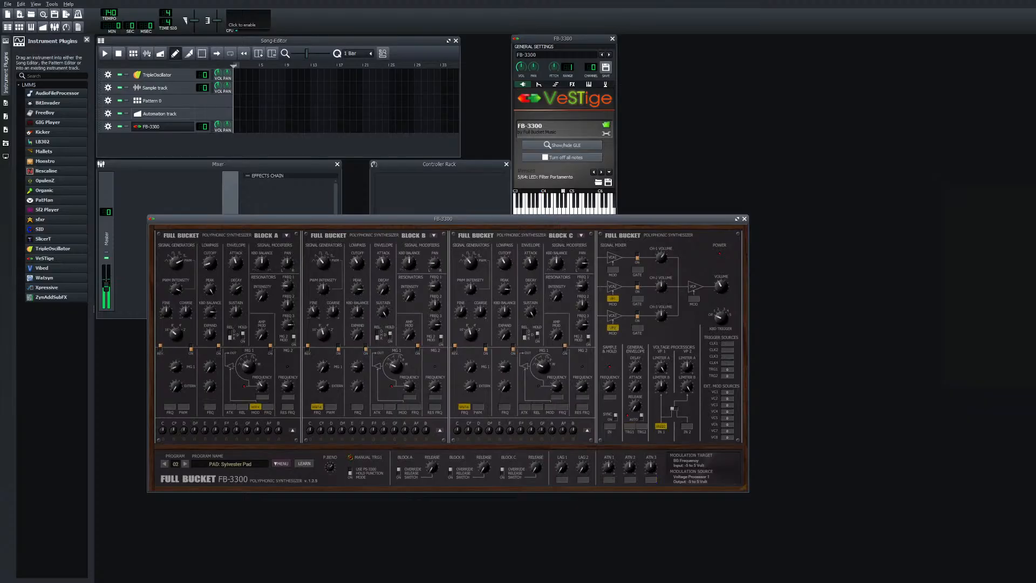
pyautogui.press('q')
pyautogui.press('w')
pyautogui.press('e')
pyautogui.press('r')
pyautogui.press('t')
pyautogui.press('y')
pyautogui.press('u')
pyautogui.press('i')
pyautogui.press('u')
pyautogui.press('y')
pyautogui.press('u')
pyautogui.press('y')
pyautogui.press('t')
pyautogui.press('r')
pyautogui.press('e')
pyautogui.press('w')
pyautogui.press('q')
pyautogui.press('e')
# Switch to the KEY: Poly Monster preset and play a long chord improvisation centred on A minor, F and G on it
pyautogui.click(164, 463)
pyautogui.press('q')
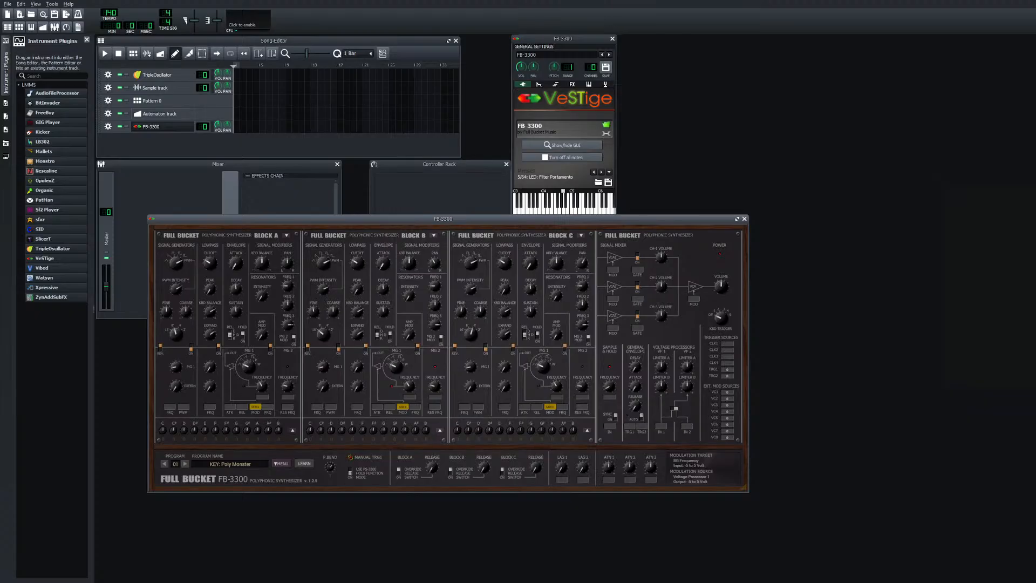
pyautogui.press('e')
pyautogui.press('t')
pyautogui.press('q')
pyautogui.press('e')
pyautogui.press('n')
pyautogui.press('q')
pyautogui.press('e')
pyautogui.press('v')
pyautogui.press('n')
pyautogui.press('q')
pyautogui.press('b')
pyautogui.press('m')
pyautogui.press('w')
pyautogui.press('q')
pyautogui.press('e')
pyautogui.press('t')
pyautogui.press('n')
pyautogui.press('q')
pyautogui.press('e')
pyautogui.press('v')
pyautogui.press('n')
pyautogui.press('q')
pyautogui.press('b')
pyautogui.press('m')
pyautogui.press('w')
pyautogui.press('x')
pyautogui.press('v')
pyautogui.press('n')
pyautogui.press('v')
pyautogui.press('n')
pyautogui.press('q')
pyautogui.press('n')
pyautogui.press('q')
pyautogui.press('e')
pyautogui.press('v')
pyautogui.press('n')
pyautogui.press('q')
pyautogui.press('b')
pyautogui.press('m')
pyautogui.press('w')
pyautogui.press('c')
pyautogui.press('b')
pyautogui.press('m')
pyautogui.press('v')
pyautogui.press('n')
pyautogui.press('q')
pyautogui.press('m')
pyautogui.press('n')
pyautogui.press('v')
pyautogui.press('n')
pyautogui.press('n')
pyautogui.press('v')
pyautogui.press('c')
pyautogui.press('v')
pyautogui.press('q')
pyautogui.press('e')
pyautogui.press('b')
pyautogui.press('m')
pyautogui.press('q')
pyautogui.press('e')
pyautogui.press('v')
pyautogui.press('n')
pyautogui.press('q')
pyautogui.press('b')
pyautogui.press('m')
pyautogui.press('w')
pyautogui.press('n')
pyautogui.press('q')
pyautogui.press('e')
pyautogui.press('v')
pyautogui.press('n')
pyautogui.press('q')
pyautogui.press('c')
pyautogui.press('b')
pyautogui.press('m')
pyautogui.press('n')
pyautogui.press('q')
pyautogui.press('e')
pyautogui.press('b')
pyautogui.press('m')
pyautogui.press('w')
pyautogui.press('n')
pyautogui.press('q')
pyautogui.press('e')
pyautogui.press('v')
pyautogui.press('n')
pyautogui.press('q')
pyautogui.press('q')
pyautogui.press('e')
pyautogui.press('t')
pyautogui.press('m')
pyautogui.press('w')
pyautogui.press('r')
pyautogui.press('n')
pyautogui.press('q')
pyautogui.press('e')
pyautogui.press('v')
pyautogui.press('b')
pyautogui.press('m')
pyautogui.press('w')
pyautogui.press('c')
pyautogui.press('b')
pyautogui.press('m')
pyautogui.press('c')
pyautogui.press('m')
pyautogui.press('m')
pyautogui.press('q')
pyautogui.press('e')
# Play a short melody of repeated single notes on the KEY: Poly Monster preset
pyautogui.press('q')
pyautogui.press('q')
pyautogui.press('b')
pyautogui.press('b')
pyautogui.press('n')
pyautogui.press('n')
pyautogui.press('x')
pyautogui.press('n')
pyautogui.press('n')
pyautogui.press(',')
pyautogui.press(',')
pyautogui.press('n')
pyautogui.press('n')
pyautogui.press('.')
pyautogui.press(',')
pyautogui.press('n')
pyautogui.press('x')
pyautogui.press('v')
pyautogui.press('n')
pyautogui.press('v')
pyautogui.press(',')
# Create a clip in the first bar of the FB-3300 track, open it in the Piano-Roll and audition F and B as starting notes
pyautogui.click(274, 41)
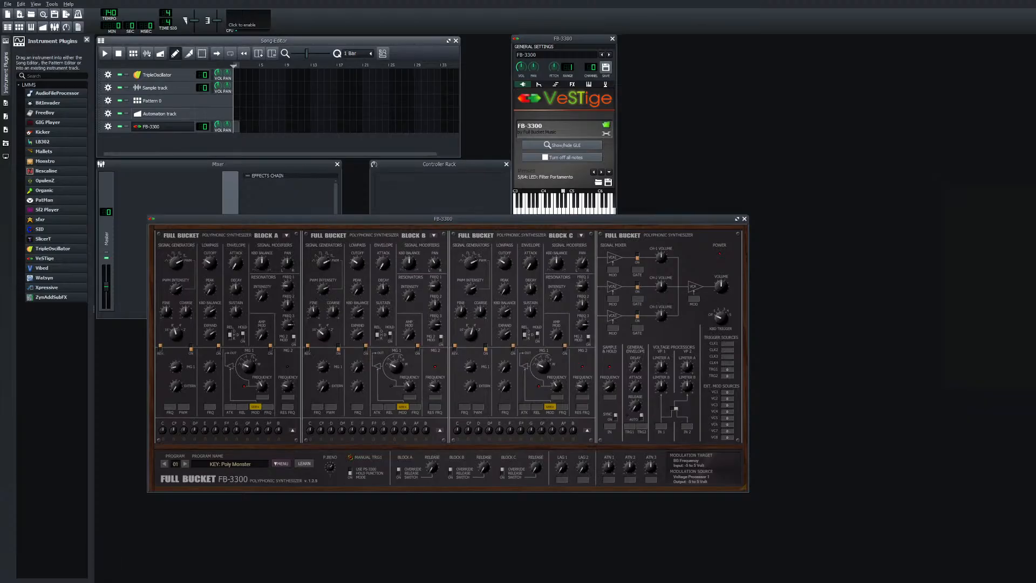
pyautogui.doubleClick(236, 126)
pyautogui.scroll(6, 220, 142)
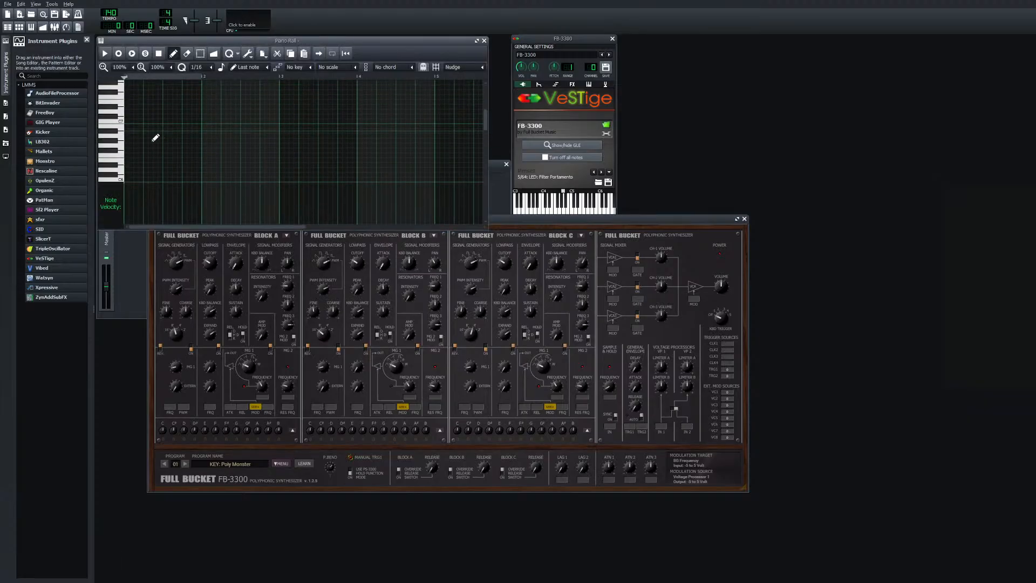
pyautogui.press('v')
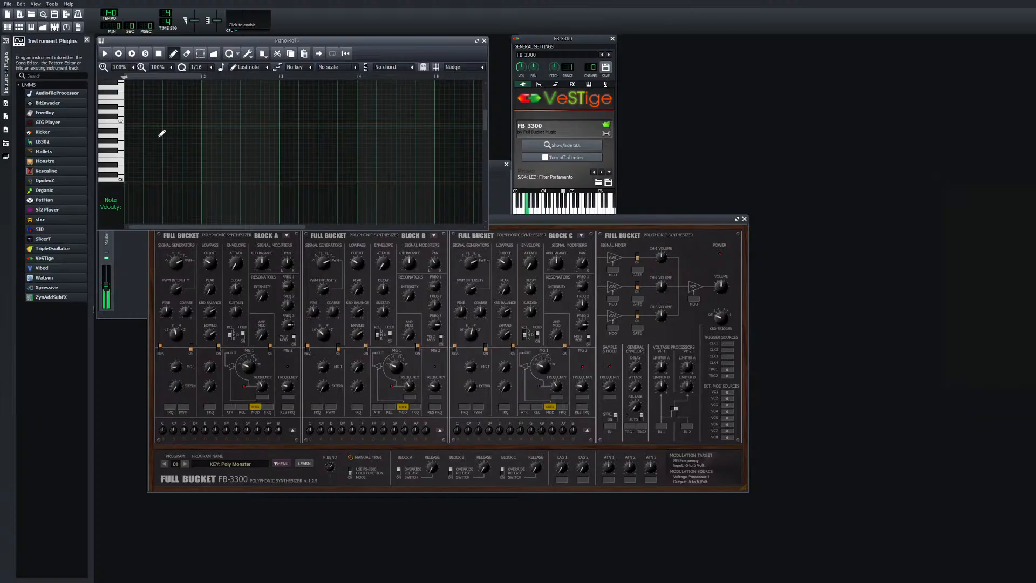
pyautogui.scroll(4, 162, 134)
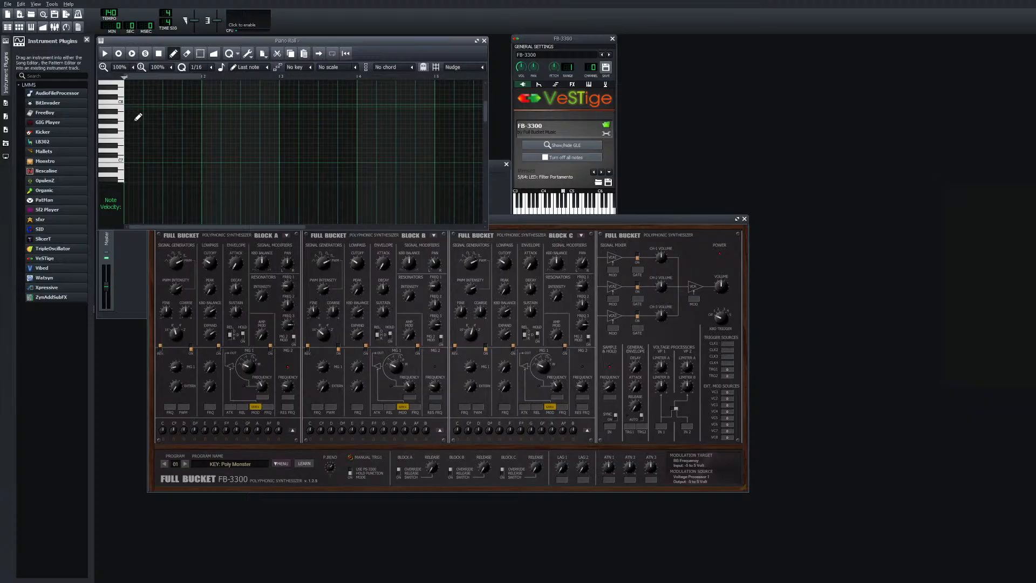
pyautogui.scroll(1, 138, 118)
pyautogui.press('v')
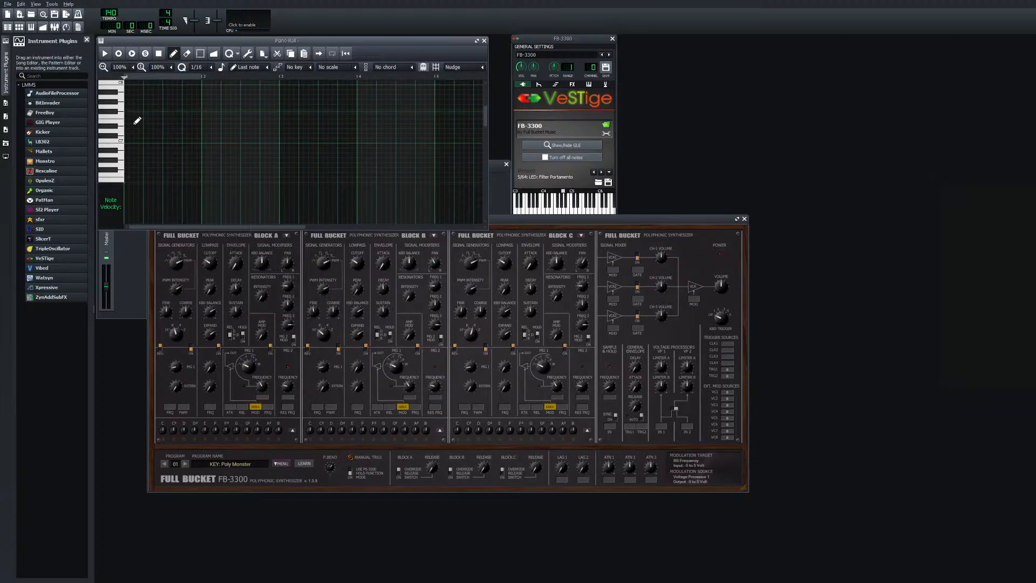
pyautogui.press('m')
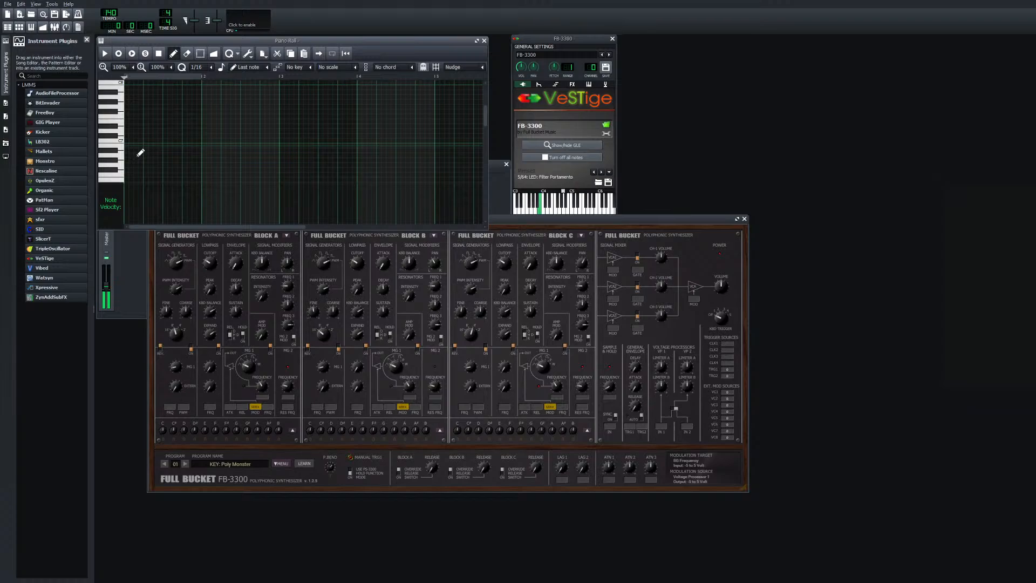
# Draw a quarter-length B note in the Piano-Roll and align it with the start of bar 1
pyautogui.scroll(-10, 141, 151)
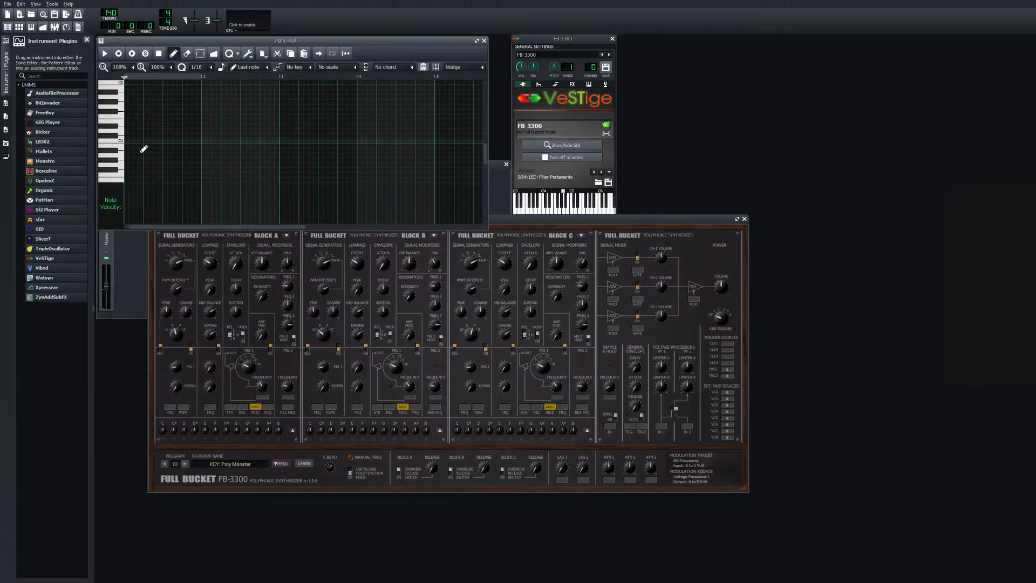
pyautogui.click(140, 147)
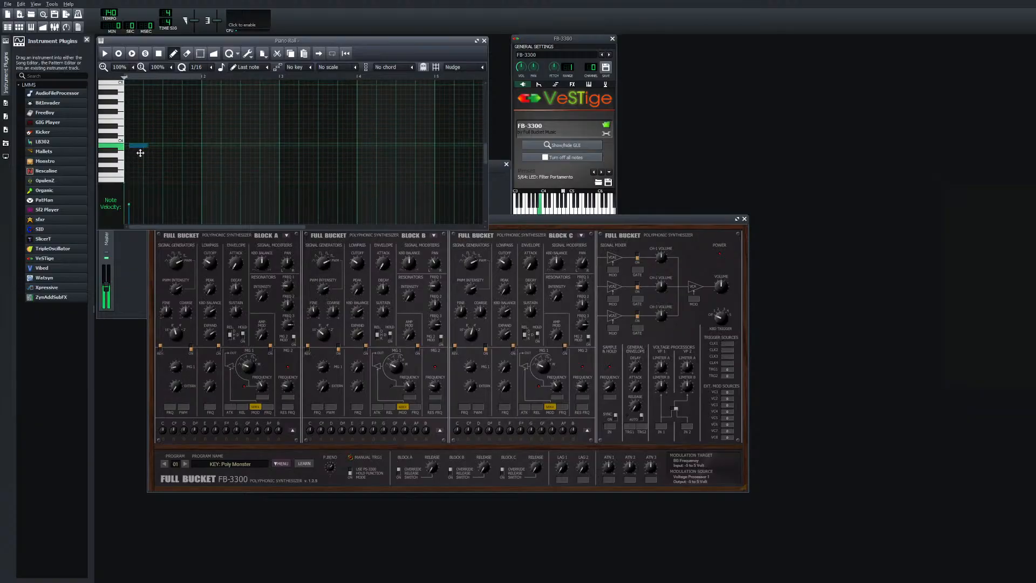
pyautogui.moveTo(140, 153); pyautogui.dragTo(134, 154)
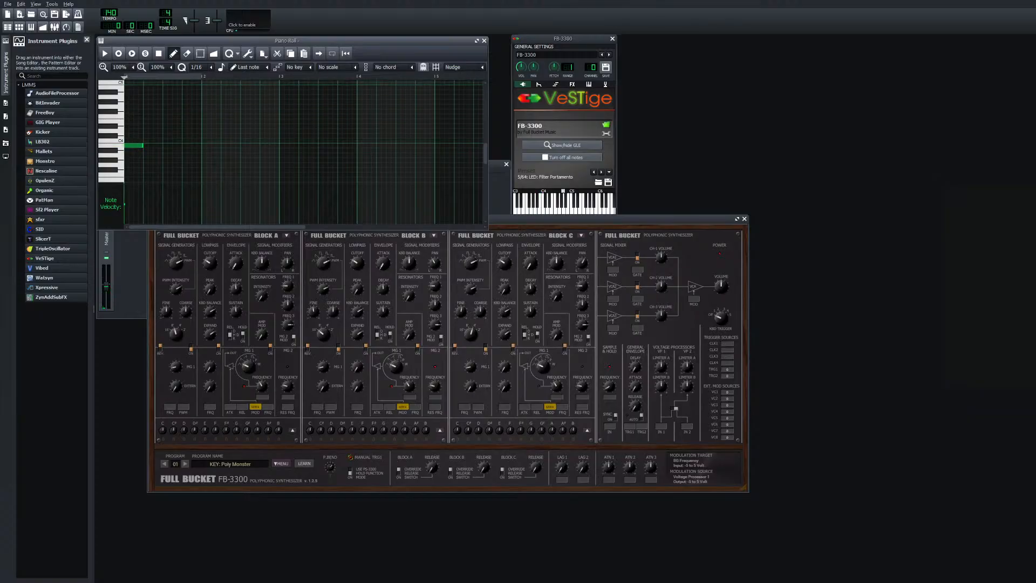
# Play back the drawn B note and try out melody and chord ideas around A minor on the KEY: Poly Monster preset
pyautogui.press('space')
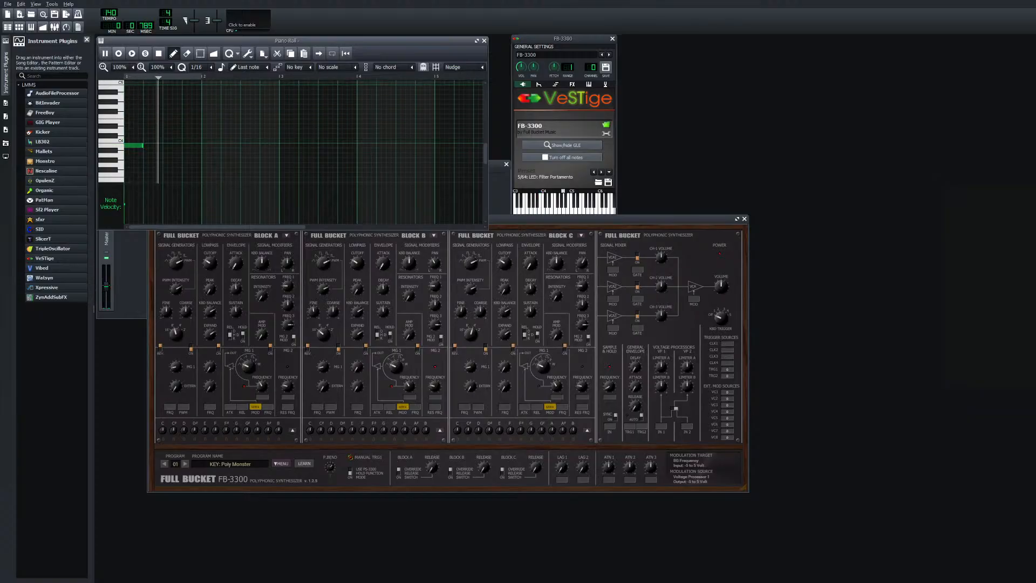
pyautogui.press('space')
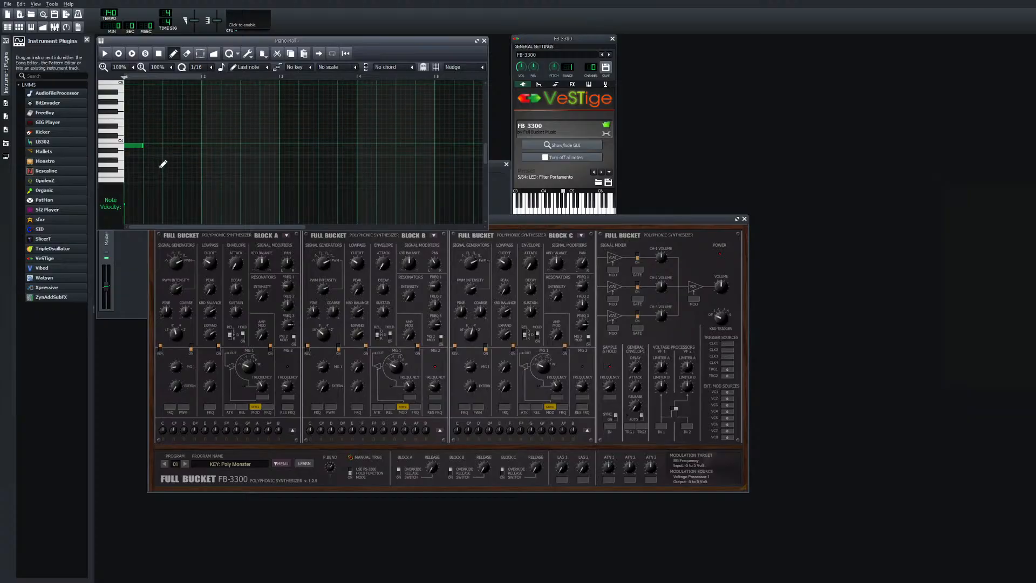
pyautogui.press('m')
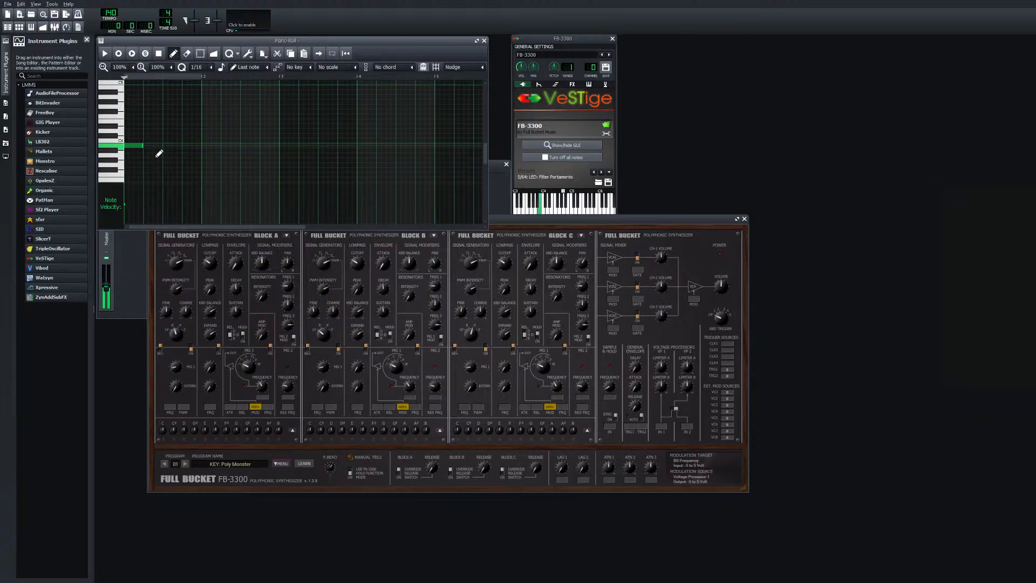
pyautogui.press('b')
pyautogui.press('n')
pyautogui.press('c')
pyautogui.press('q')
pyautogui.press('m')
pyautogui.press('q')
pyautogui.press('b')
pyautogui.press('n')
pyautogui.press('c')
pyautogui.press('n')
pyautogui.press('q')
pyautogui.press('e')
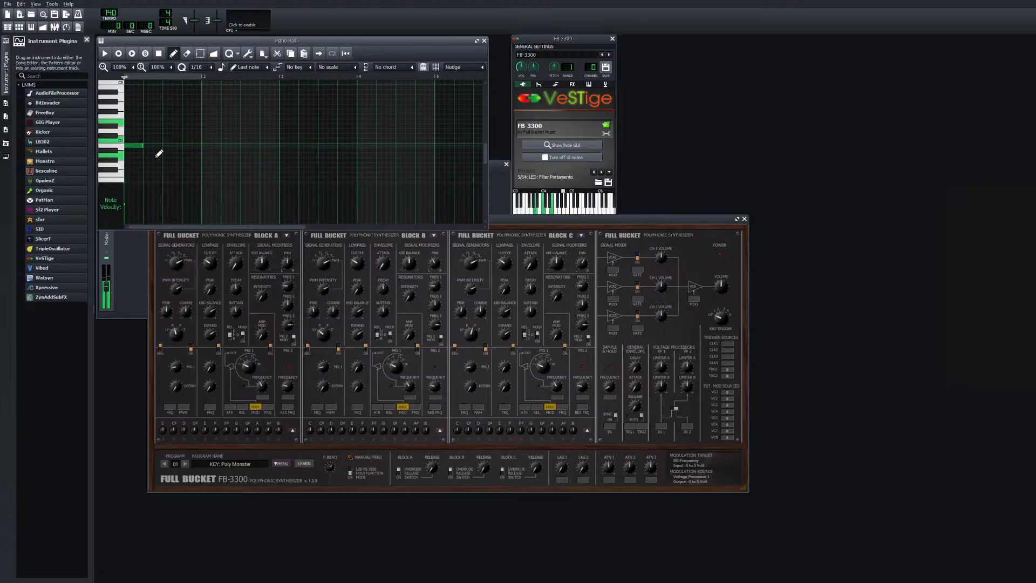
pyautogui.press('v')
pyautogui.press('n')
pyautogui.press('q')
pyautogui.press('m')
pyautogui.press('n')
pyautogui.press('m')
pyautogui.press('b')
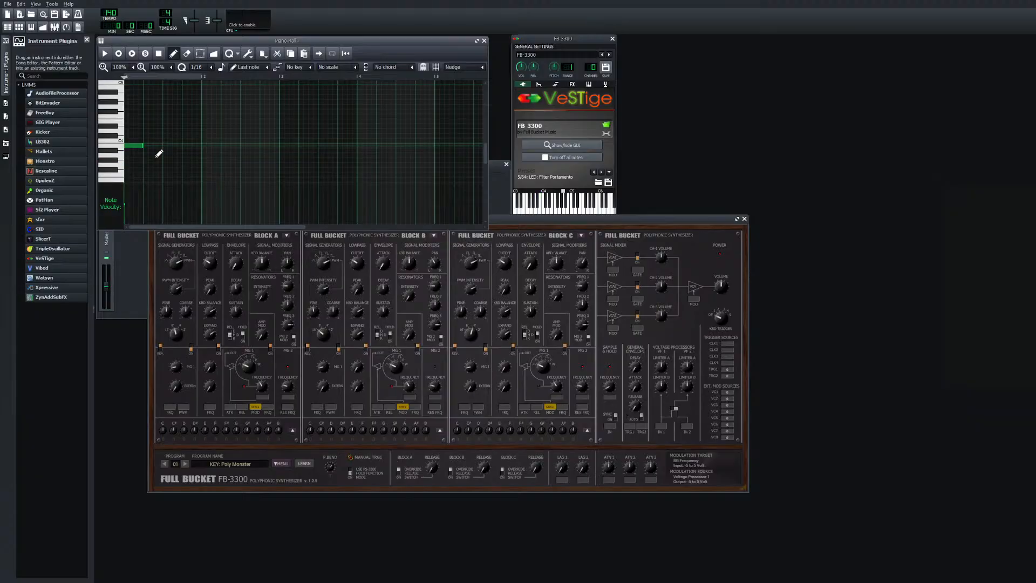
# Improvise a long passage on the preset, moving mainly between F–A–C and E–A–C chords with passing G and B notes
pyautogui.press('v')
pyautogui.press('n')
pyautogui.press(',')
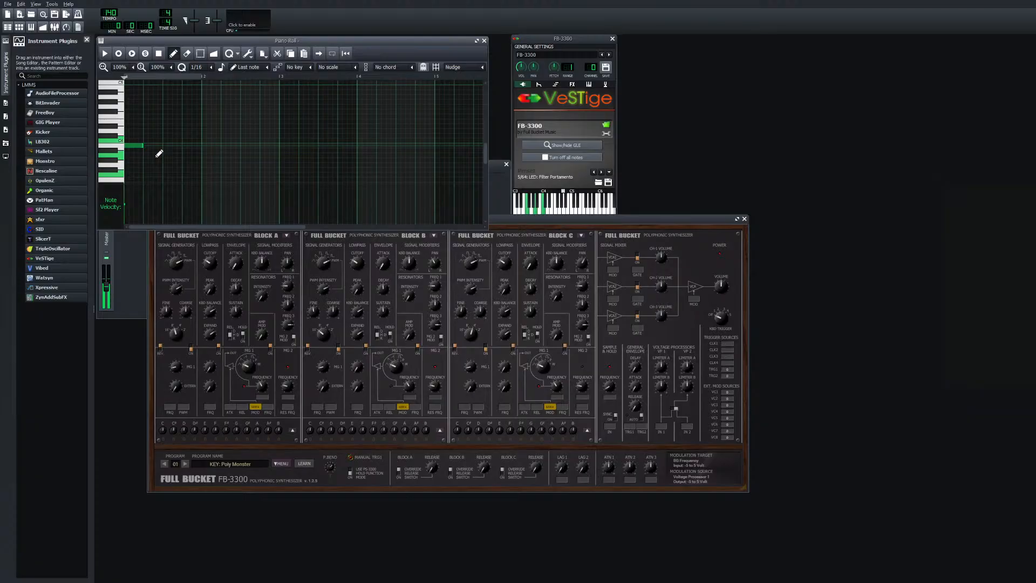
pyautogui.press('c')
pyautogui.press('n')
pyautogui.press(',')
pyautogui.press('m')
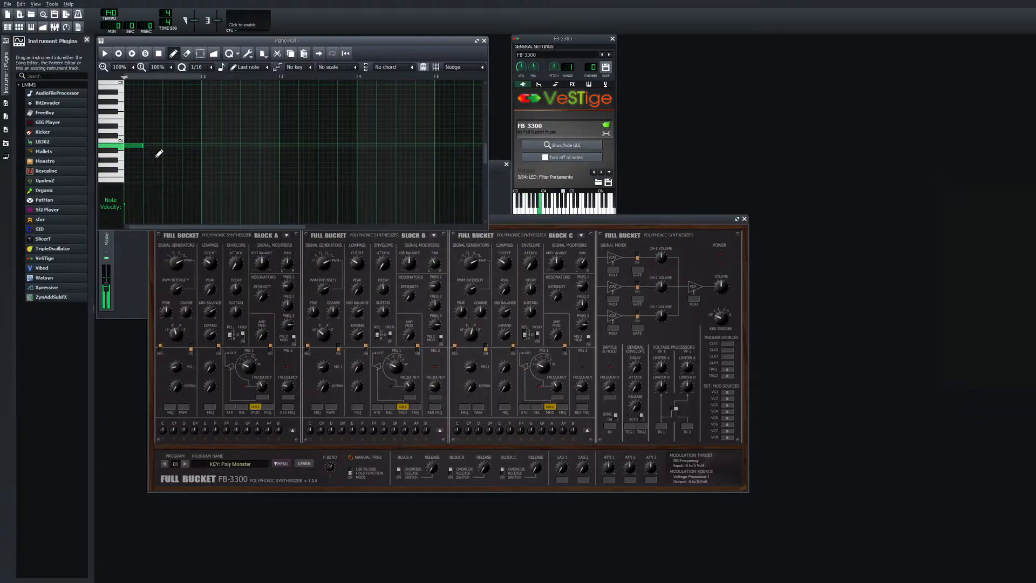
pyautogui.press(',')
pyautogui.press('v')
pyautogui.press(',')
pyautogui.press('n')
pyautogui.press(',')
pyautogui.press('b')
pyautogui.press('c')
pyautogui.press('c')
pyautogui.press(',')
pyautogui.press('n')
pyautogui.press('n')
pyautogui.press(',')
pyautogui.press('n')
pyautogui.press('c')
pyautogui.press('c')
pyautogui.press(',')
pyautogui.press('n')
pyautogui.press(',')
pyautogui.press('v')
pyautogui.press('n')
pyautogui.press(',')
pyautogui.press('n')
pyautogui.press('b')
pyautogui.press('n')
pyautogui.press(',')
pyautogui.press('c')
pyautogui.press('n')
pyautogui.press(',')
pyautogui.press('n')
pyautogui.press(',')
pyautogui.press('n')
pyautogui.press(',')
pyautogui.press('c')
# Try a chord sequence of E–B–D, A–C–E, F–G–B–D and F–A–C on the preset
pyautogui.press('m')
pyautogui.press('.')
pyautogui.press('r')
pyautogui.press('n')
pyautogui.press(',')
pyautogui.press('/')
pyautogui.press('v')
pyautogui.press('b')
pyautogui.press('m')
pyautogui.press('.')
pyautogui.press('v')
pyautogui.press('n')
pyautogui.press(',')
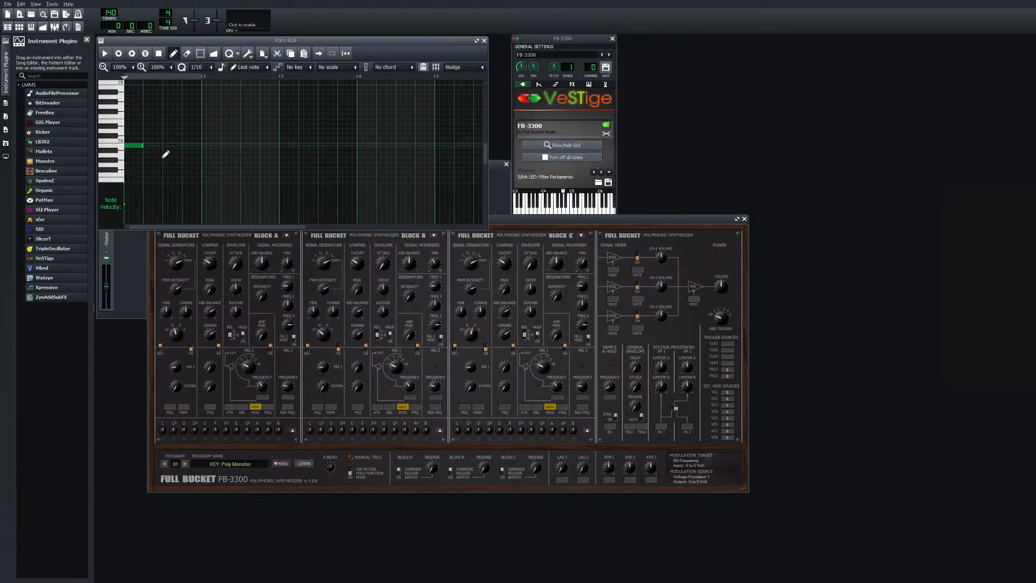
# Replace the B note at the start of bar 1 with a quarter-length A note and play the clip
pyautogui.click(158, 141)
pyautogui.moveTo(159, 148); pyautogui.dragTo(176, 155)
pyautogui.click(144, 153)
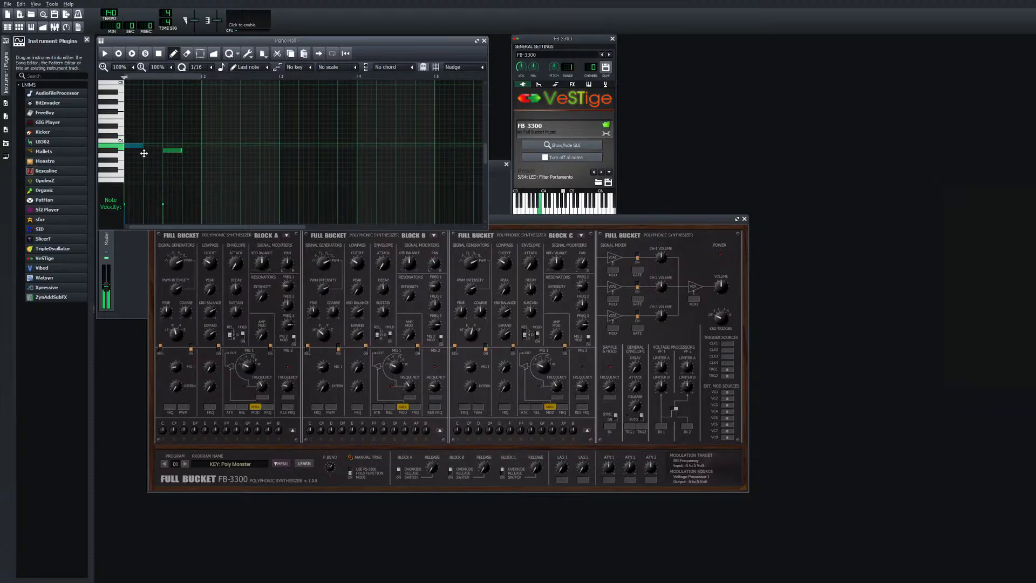
pyautogui.rightClick(143, 153)
pyautogui.moveTo(176, 155); pyautogui.dragTo(136, 163)
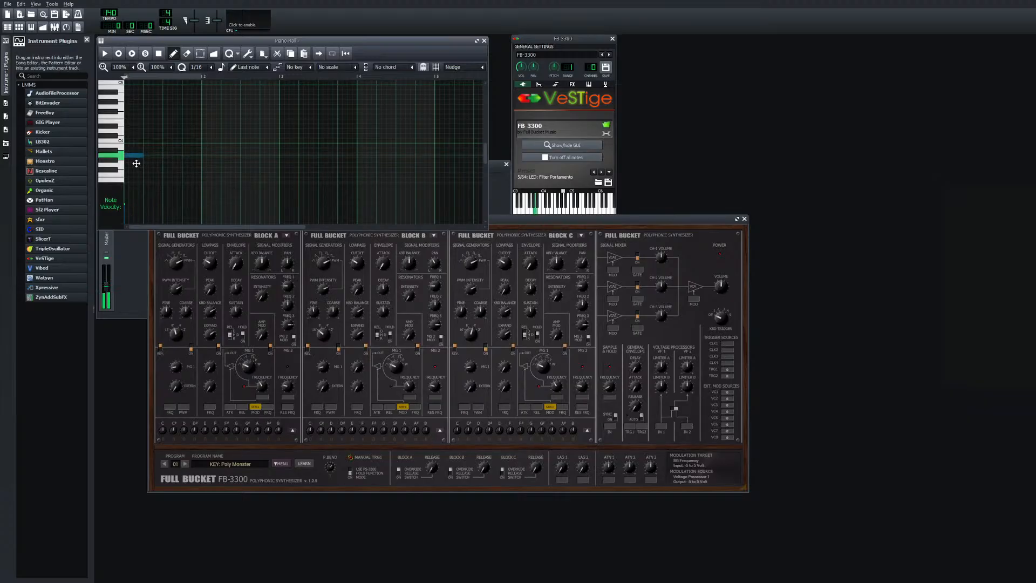
pyautogui.press('space')
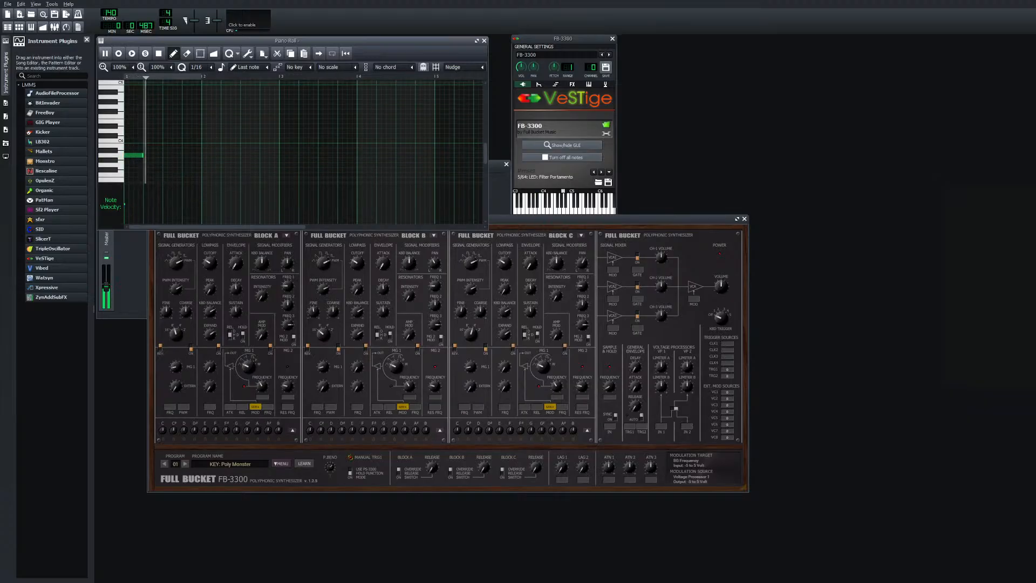
pyautogui.press('space')
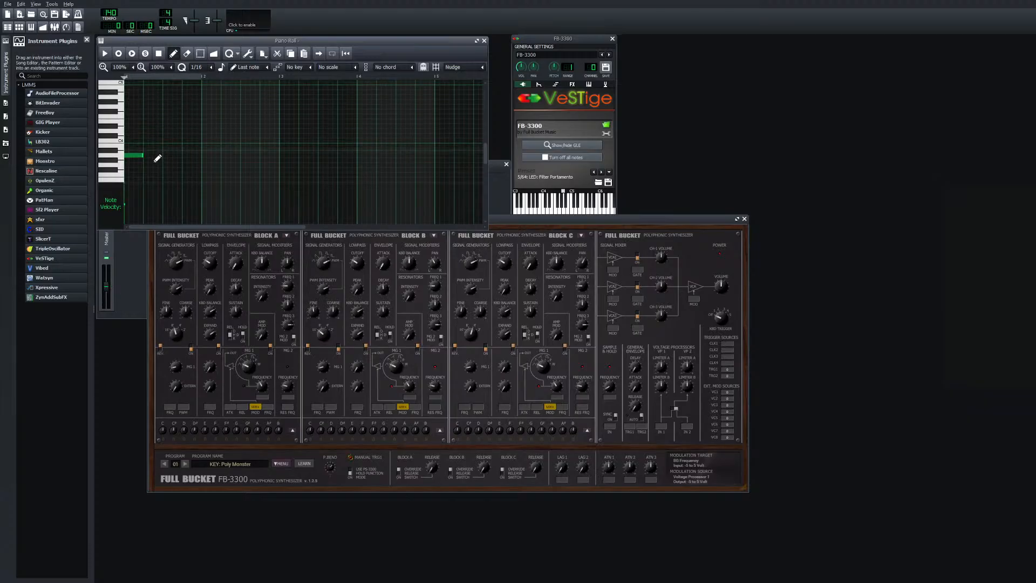
# Draw quarter-length notes B, F and F# on beats 2, 3 and 4 of bar 1
pyautogui.click(153, 151)
pyautogui.moveTo(151, 159); pyautogui.dragTo(152, 155)
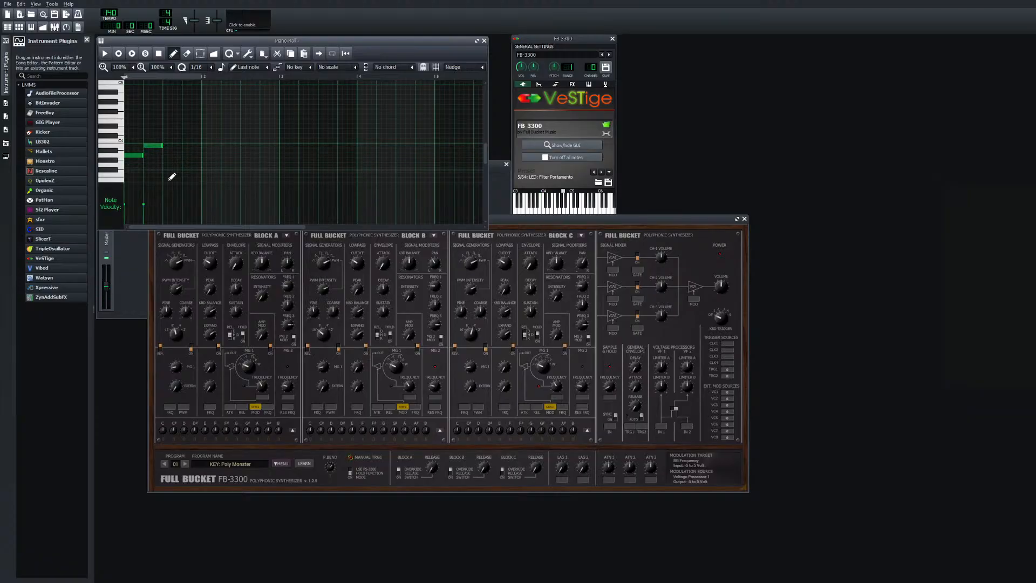
pyautogui.click(174, 166)
pyautogui.moveTo(175, 173); pyautogui.dragTo(174, 179)
pyautogui.click(189, 171)
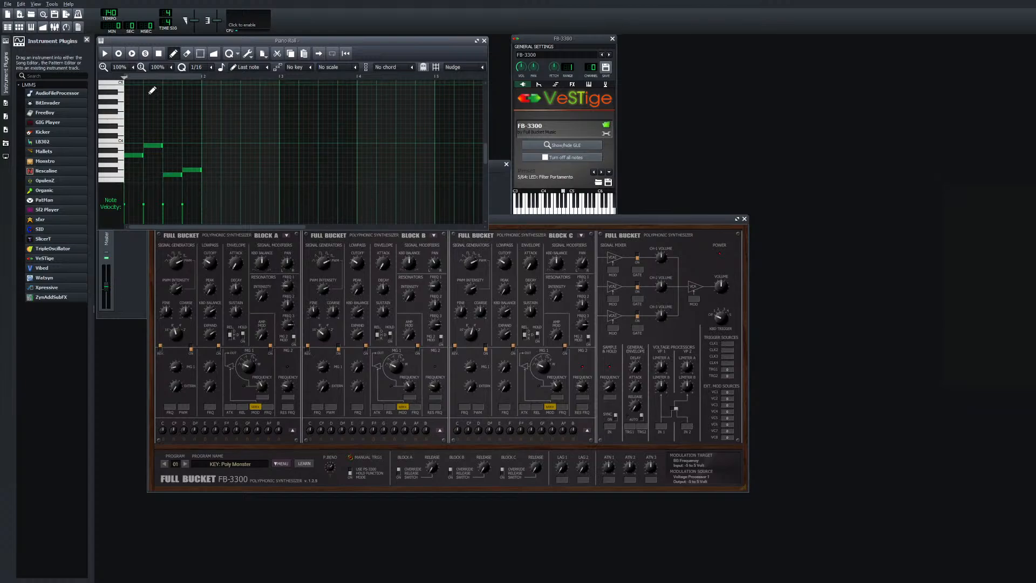
# Play the four-note bar from its start twice to check the melody
pyautogui.click(105, 53)
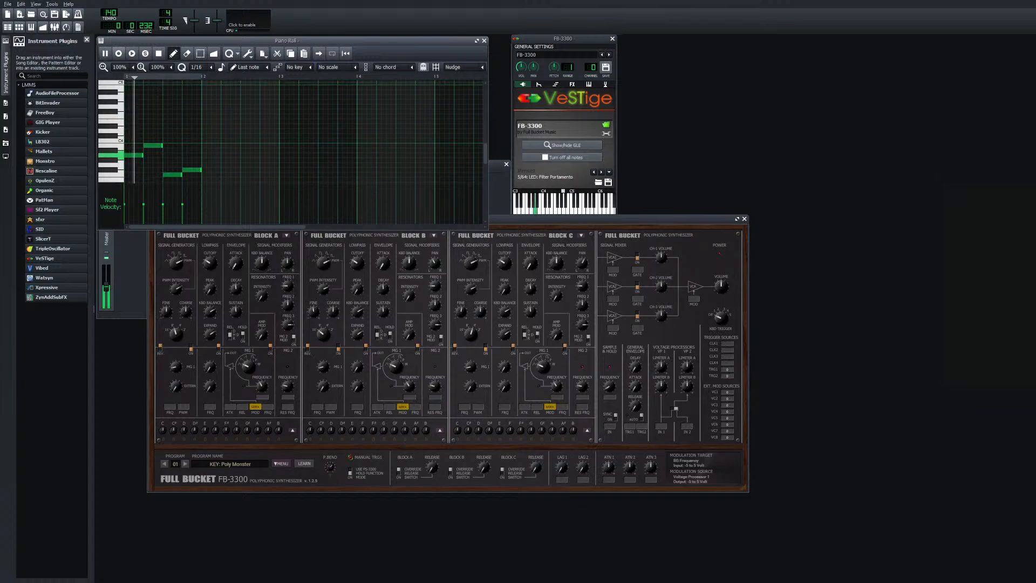
pyautogui.click(159, 54)
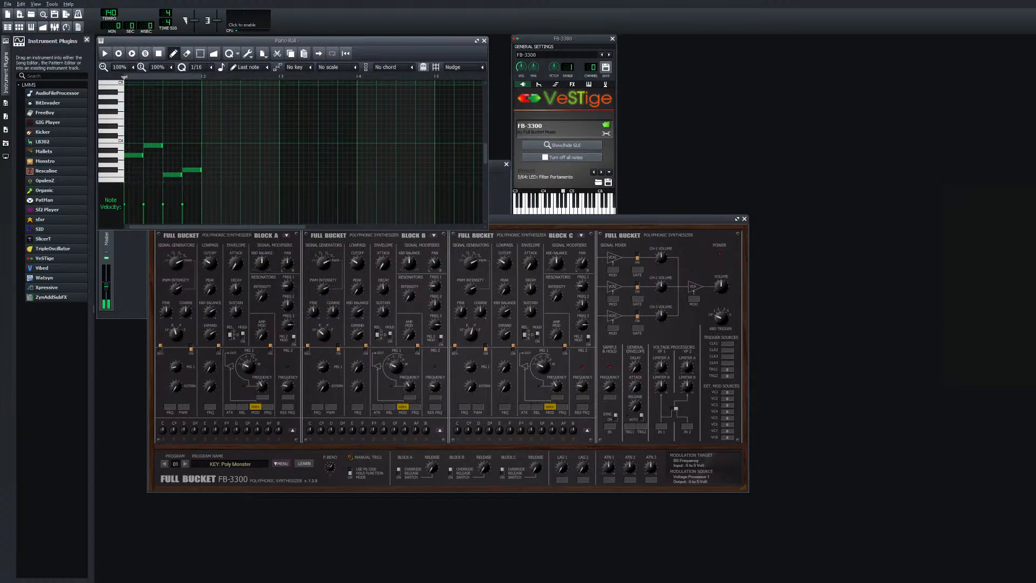
pyautogui.click(106, 53)
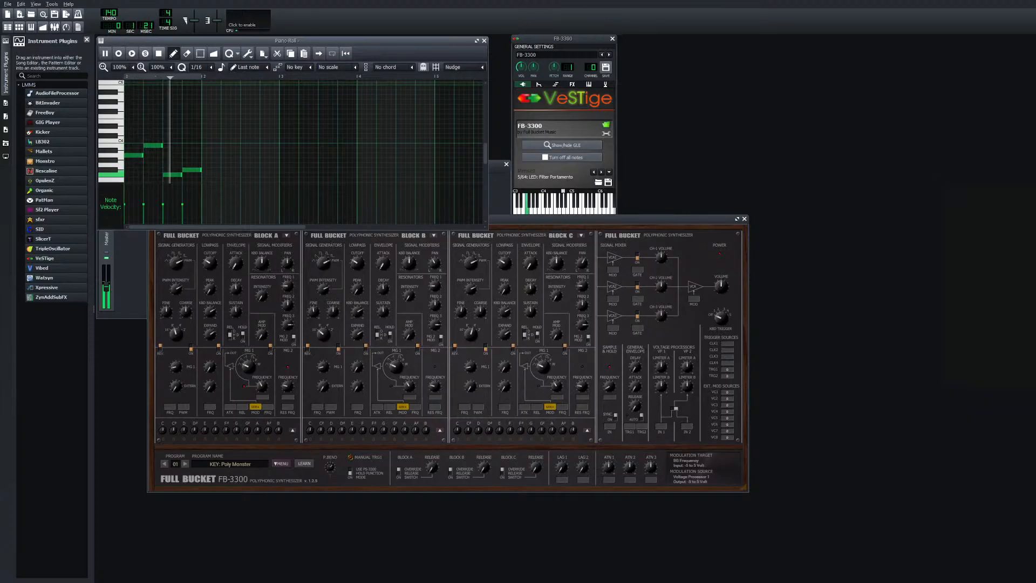
pyautogui.click(159, 53)
pyautogui.click(159, 53)
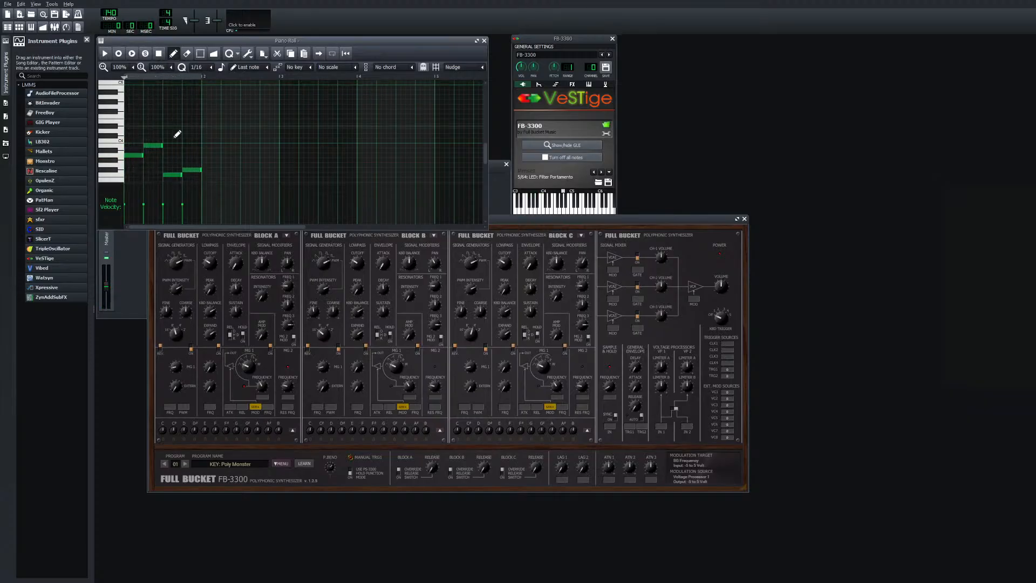
# Raise the note on beat 4 of bar 1 to G and play the clip again
pyautogui.scroll(-2, 197, 161)
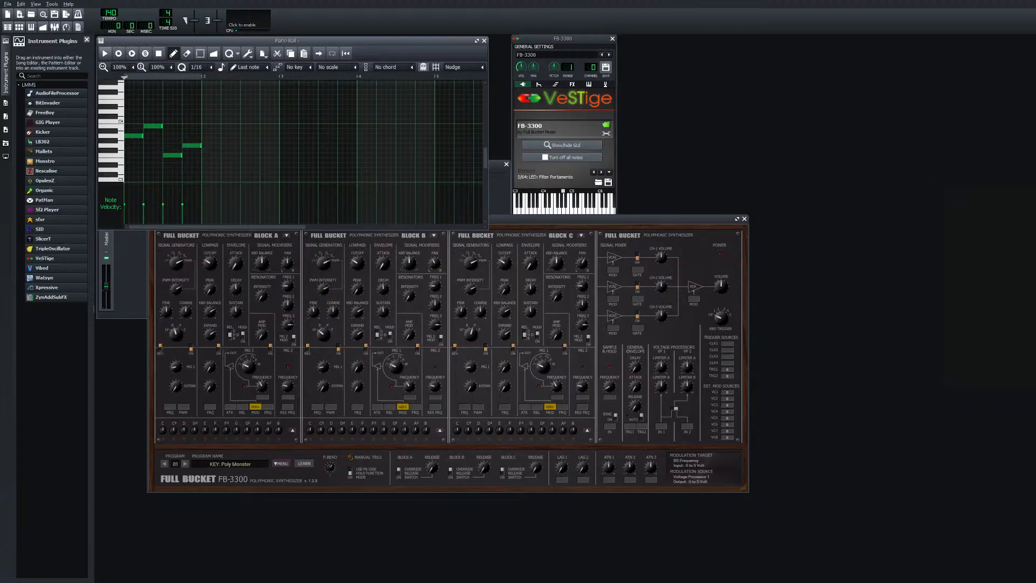
pyautogui.click(105, 54)
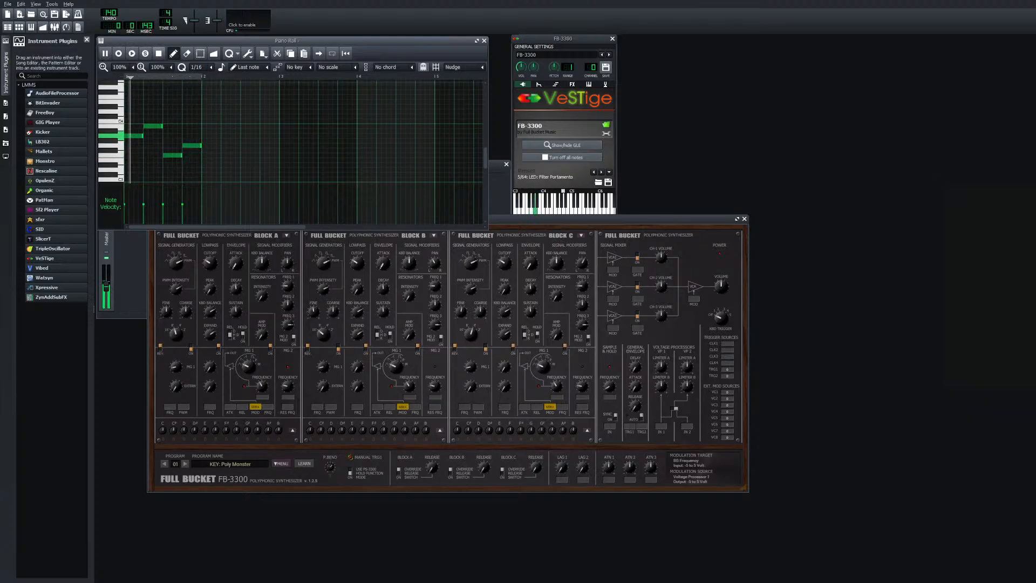
pyautogui.press('space')
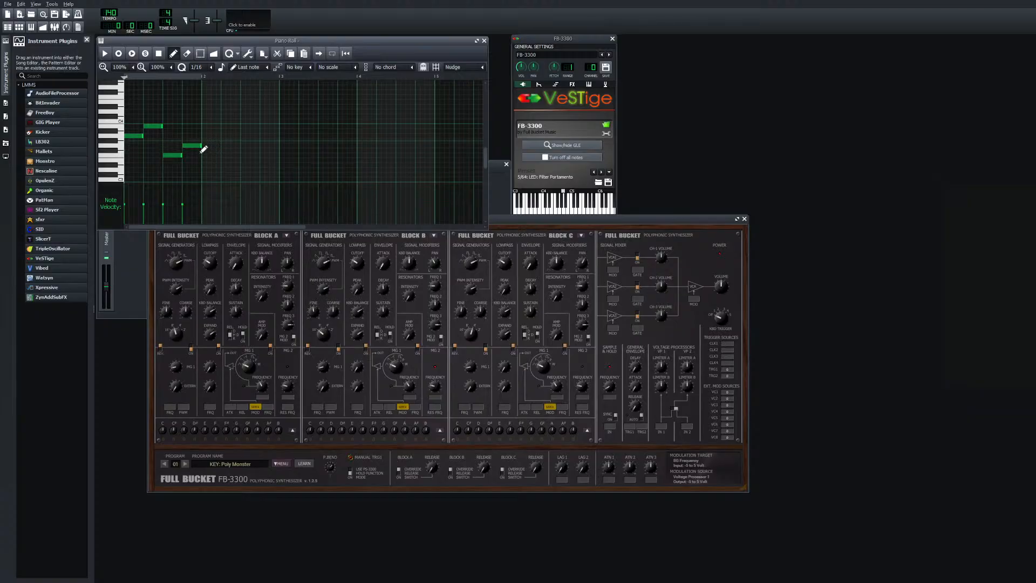
pyautogui.press('space')
# Raise the note on beat 2 of bar 1 to C and play the clip
pyautogui.click(162, 129)
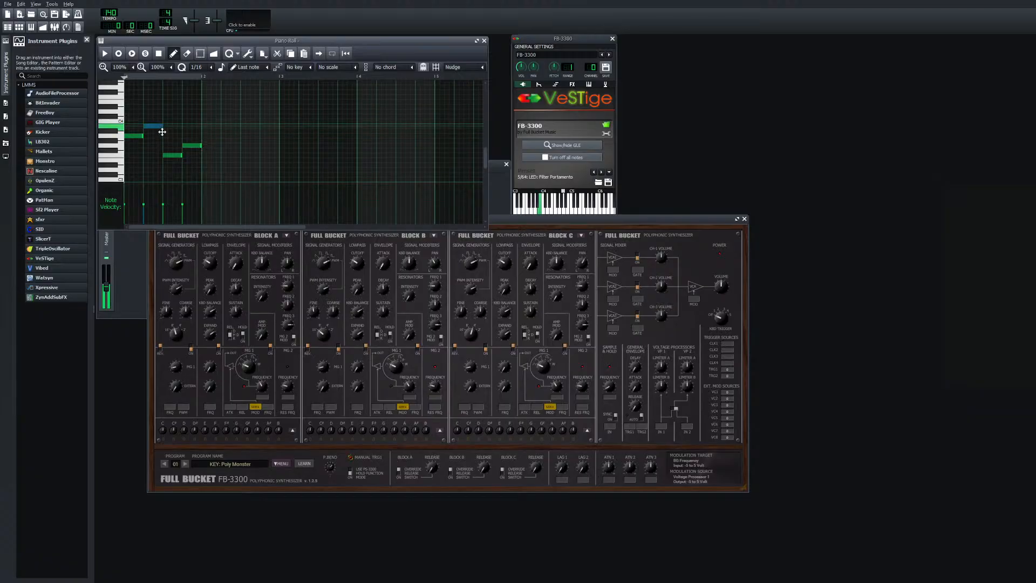
pyautogui.moveTo(162, 132); pyautogui.dragTo(161, 127)
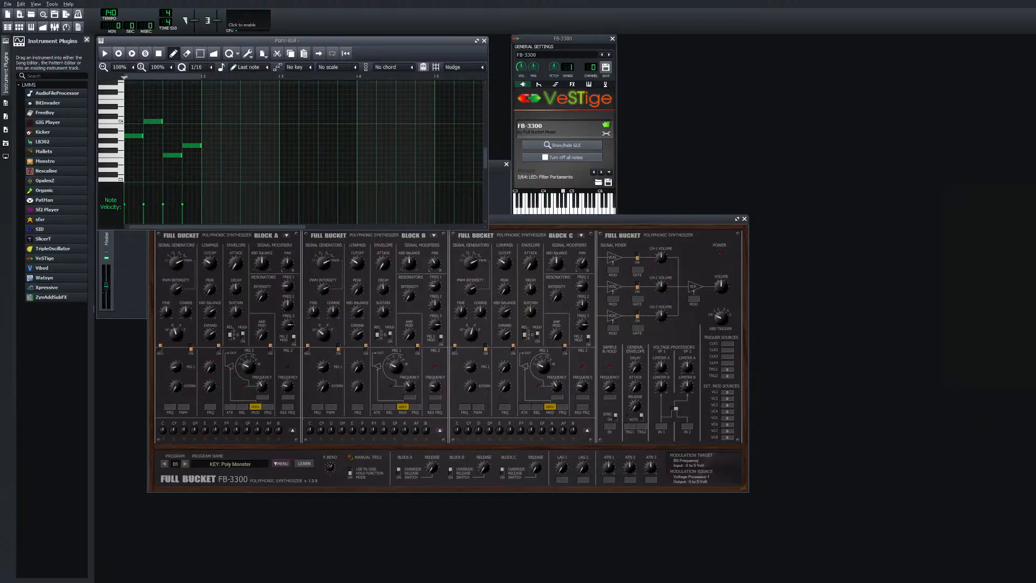
pyautogui.press('space')
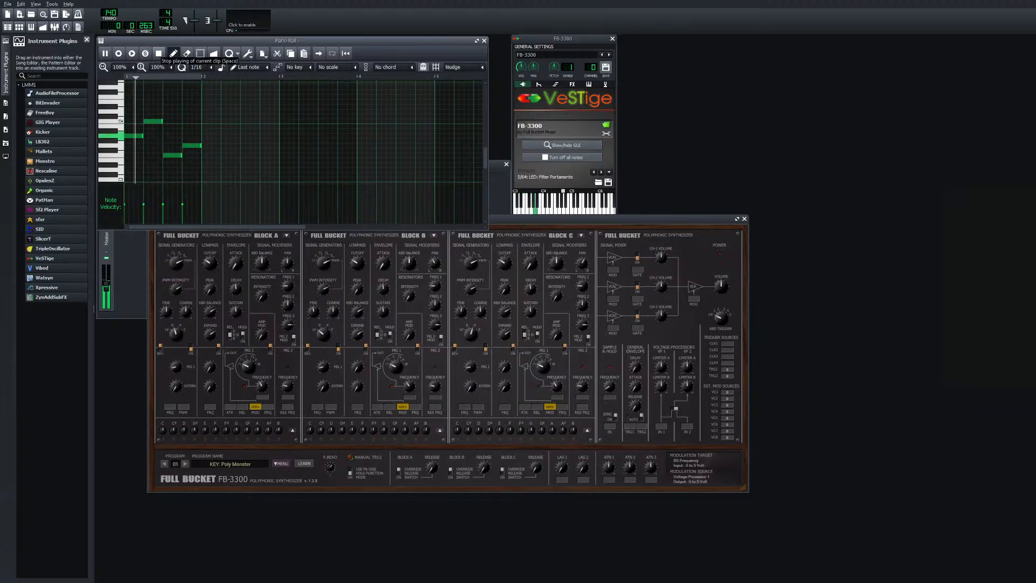
pyautogui.click(159, 54)
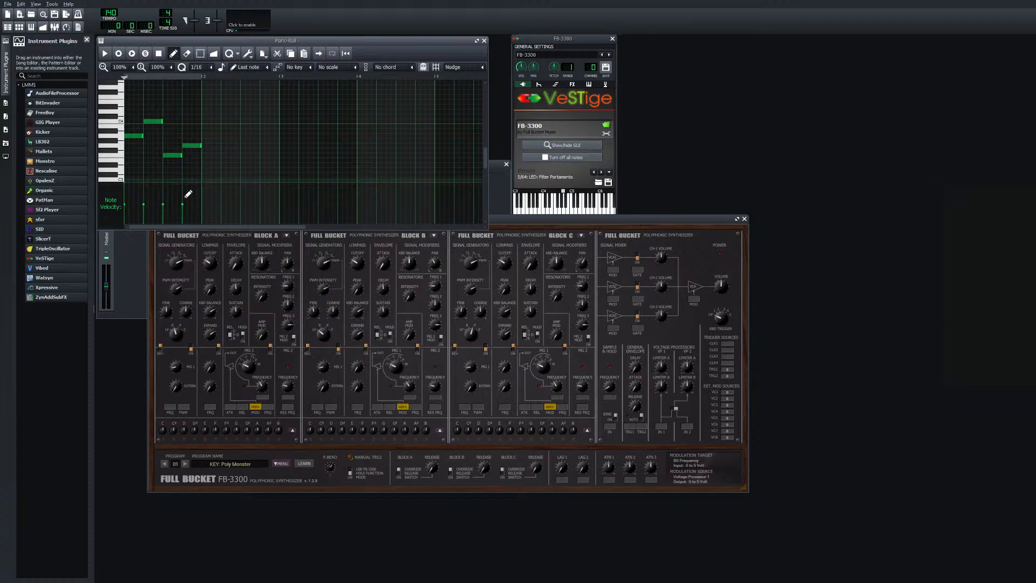
pyautogui.press('space')
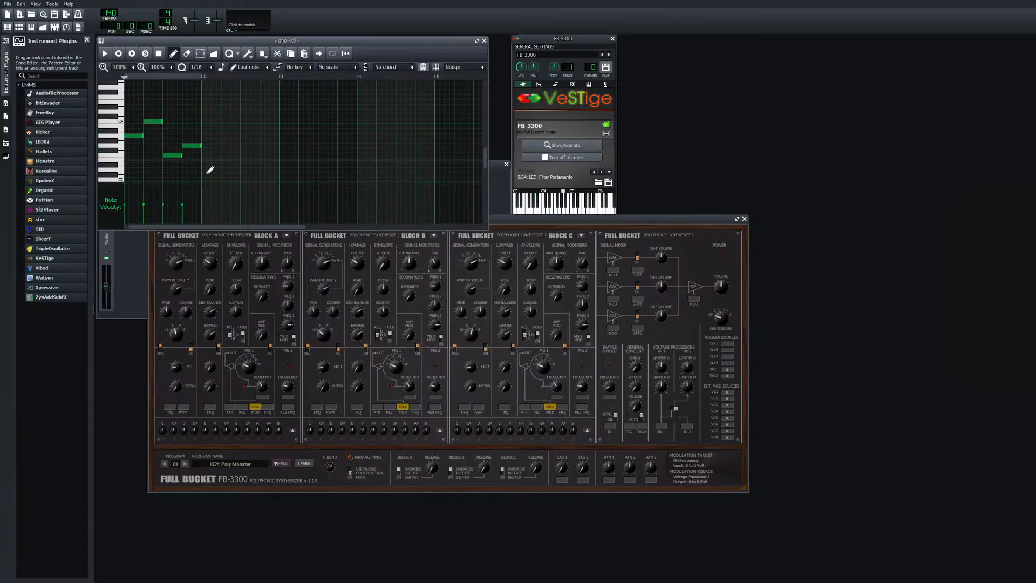
# Add a quarter-length A note at the start of bar 2 and play the clip to check it
pyautogui.click(209, 136)
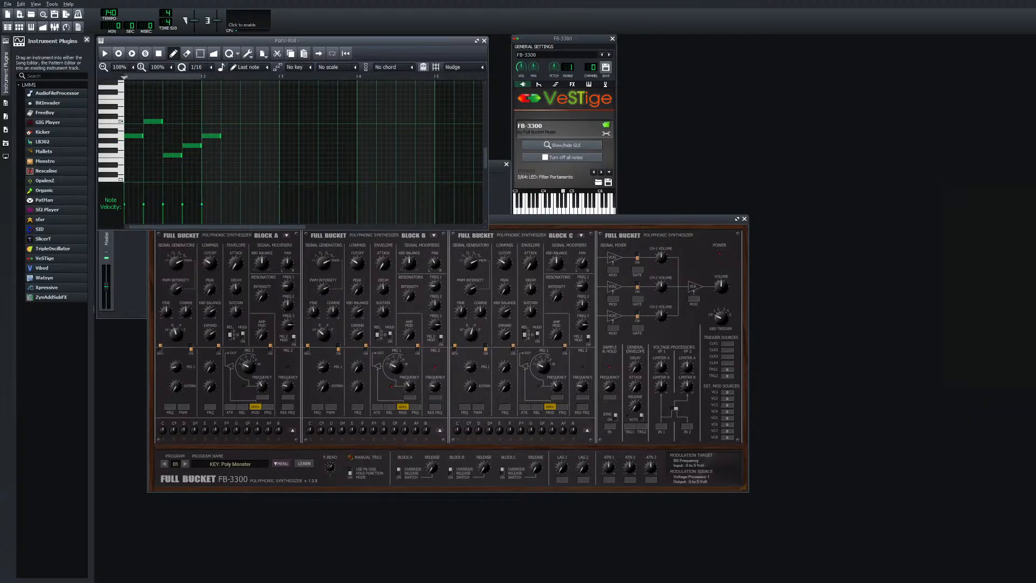
pyautogui.press('space')
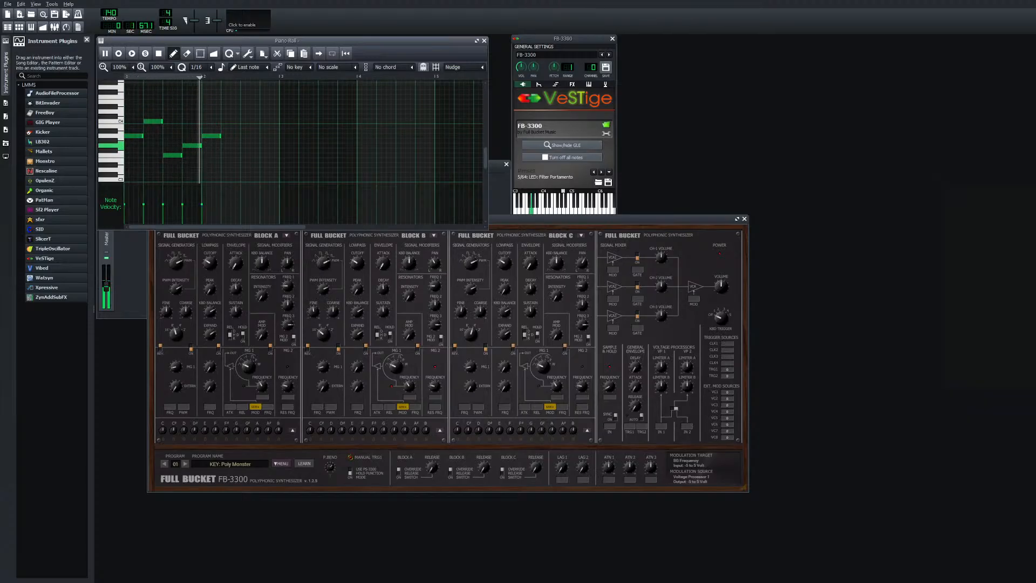
pyautogui.press('space')
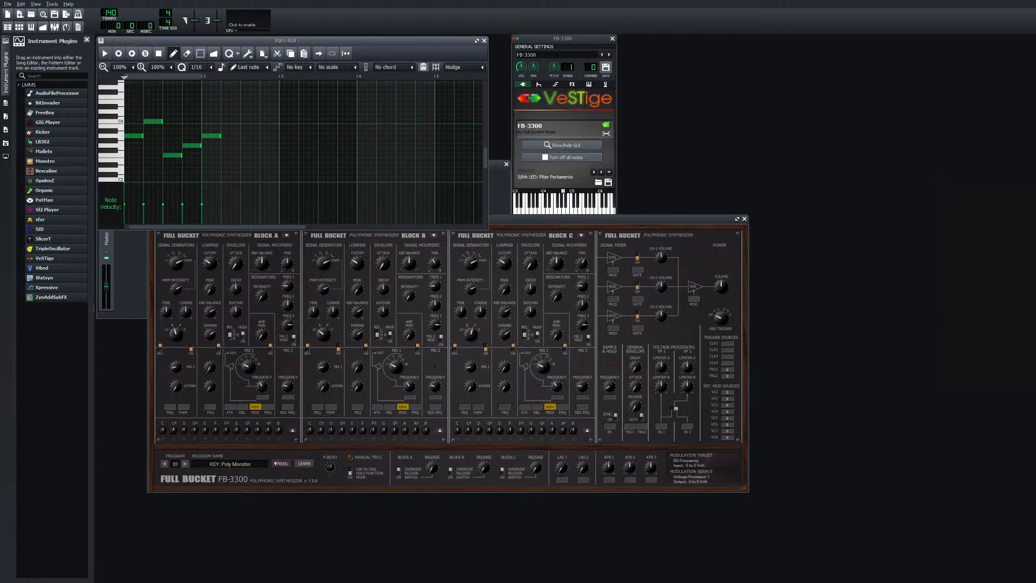
pyautogui.press('space')
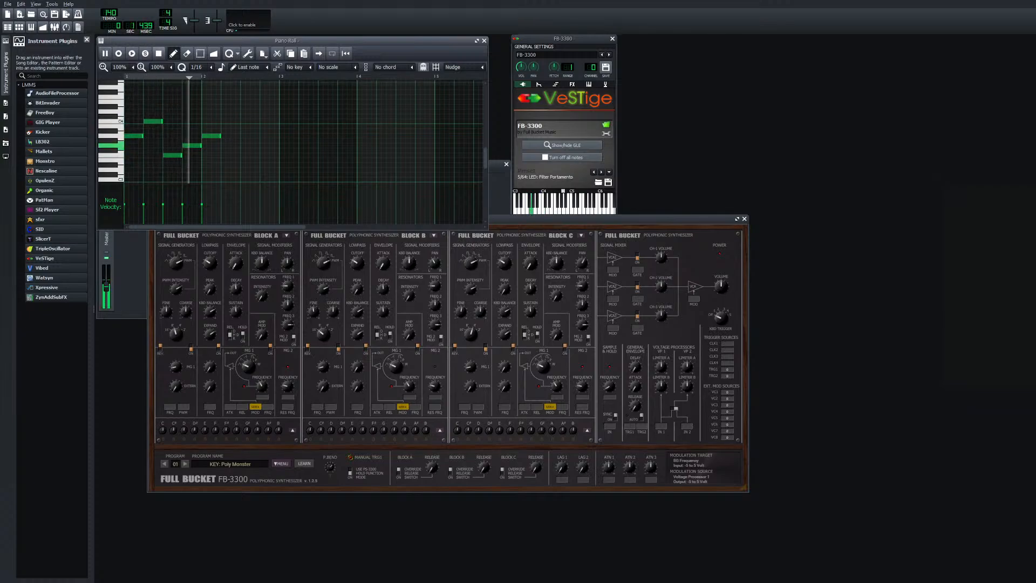
pyautogui.click(159, 54)
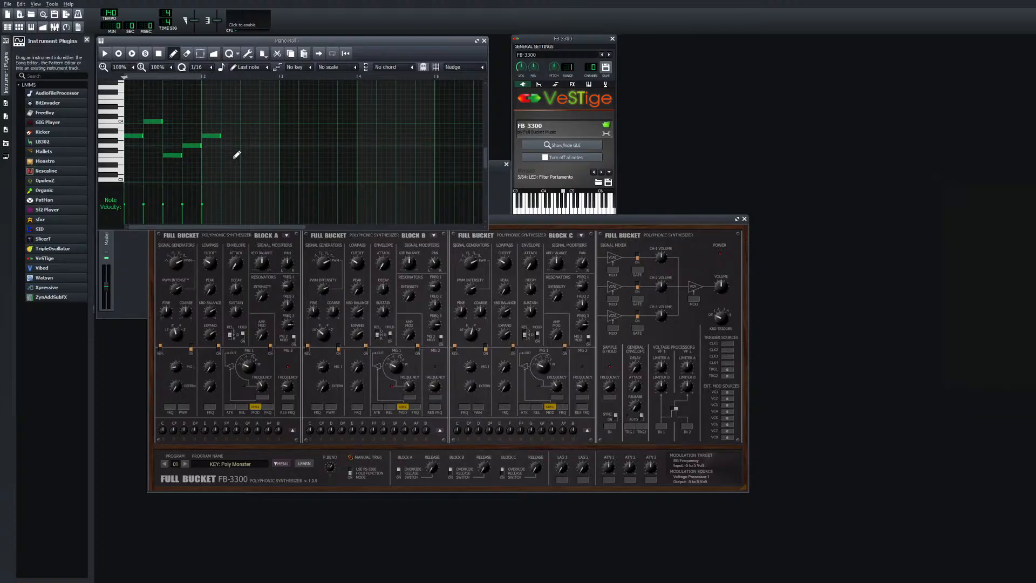
pyautogui.press('space')
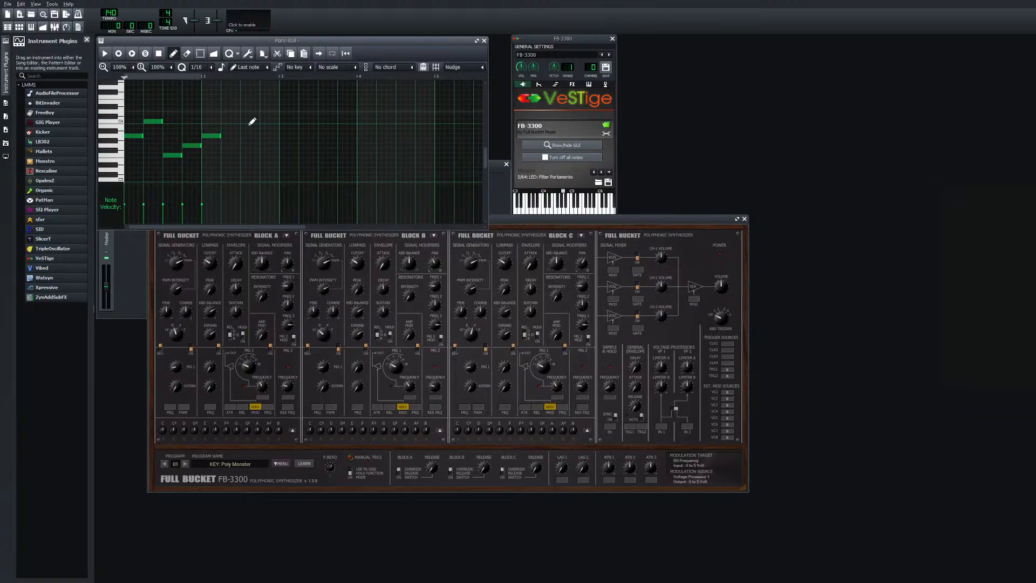
# Draw quarter-length notes D, F and A on beats 2, 3 and 4 of bar 2
pyautogui.click(231, 111)
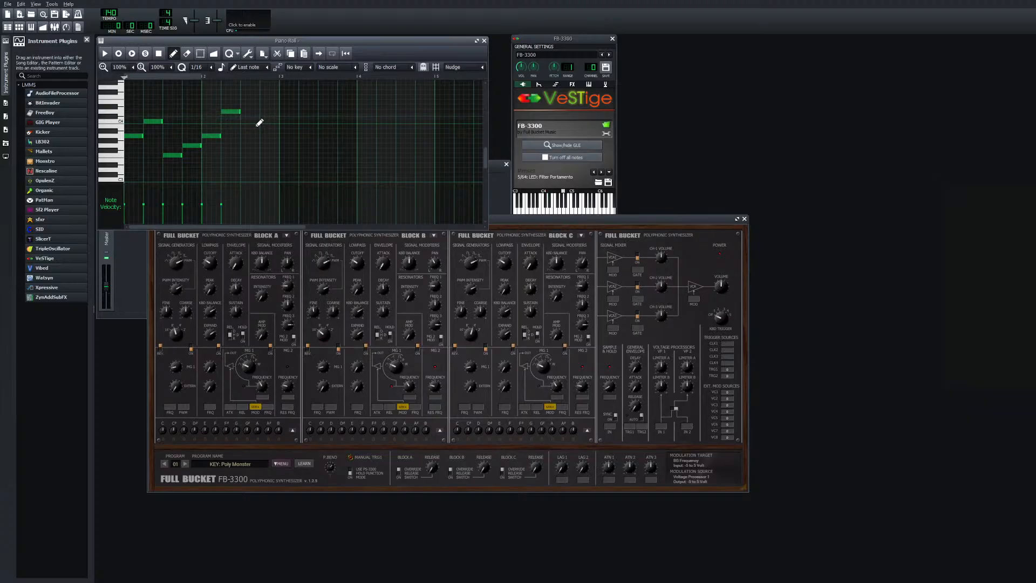
pyautogui.click(248, 156)
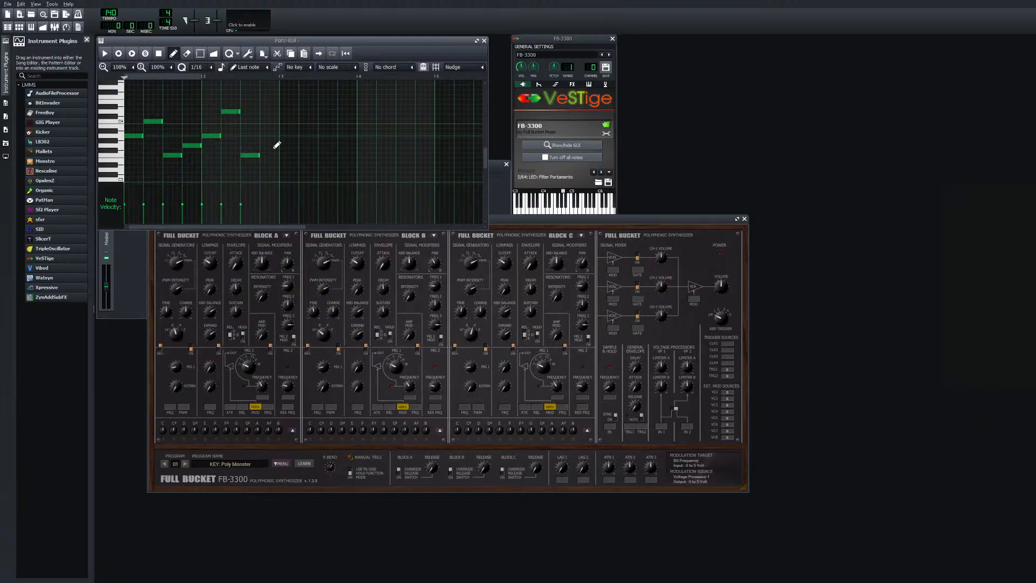
pyautogui.click(270, 138)
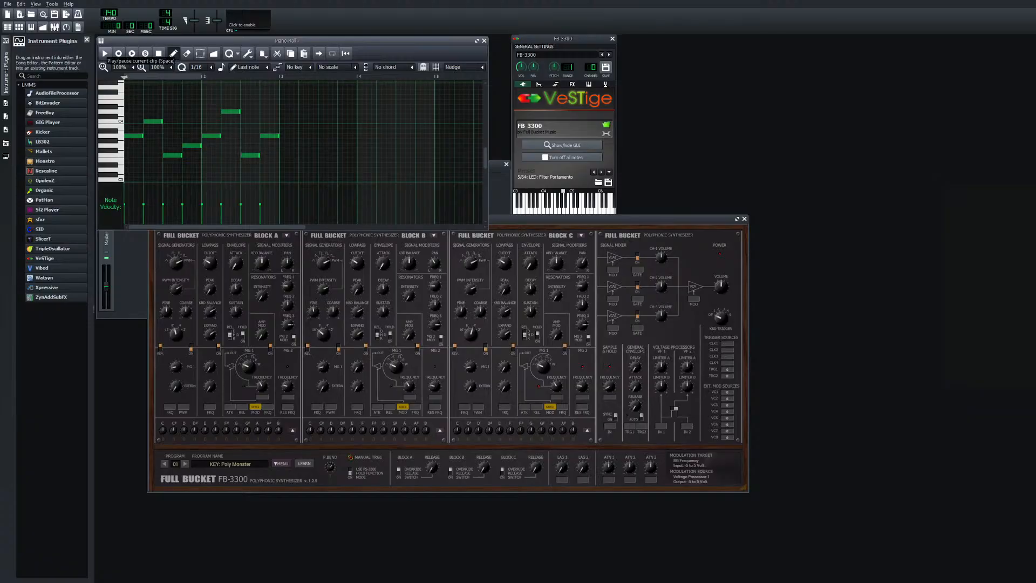
# Lower the note on beat 4 of bar 2 to G, playing the clip before and after the change
pyautogui.click(106, 54)
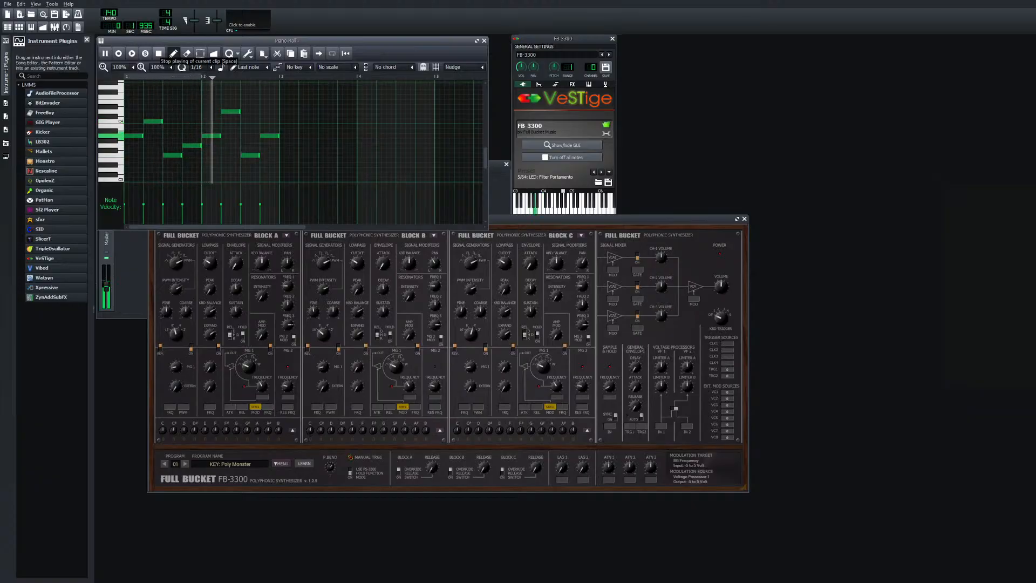
pyautogui.click(159, 53)
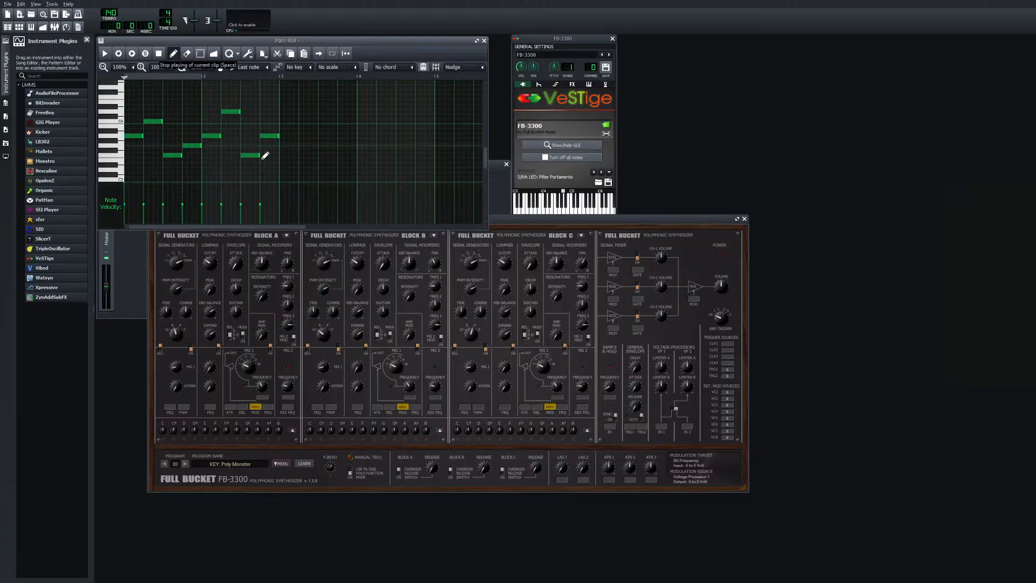
pyautogui.click(273, 136)
pyautogui.moveTo(274, 143); pyautogui.dragTo(272, 153)
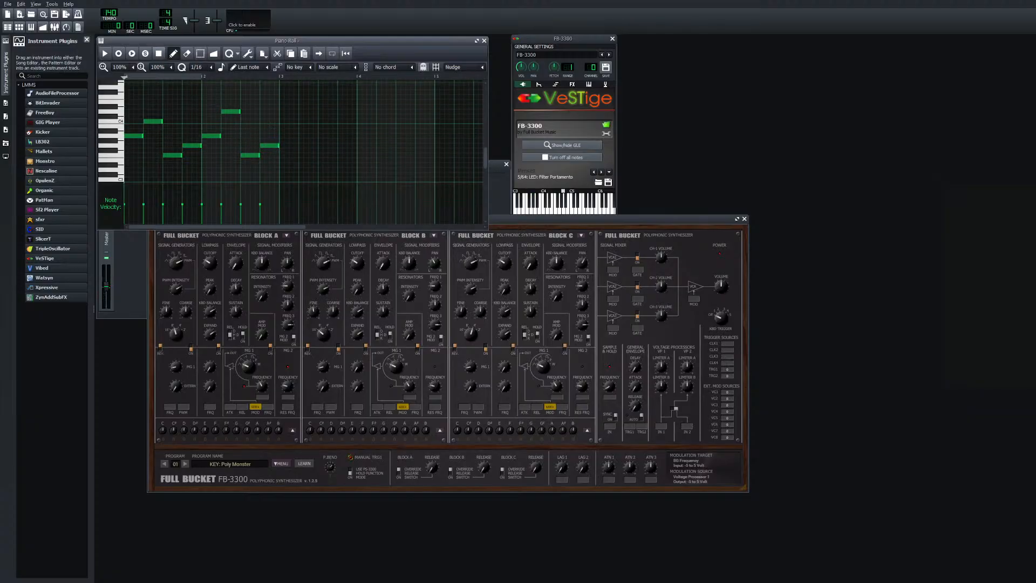
pyautogui.press('space')
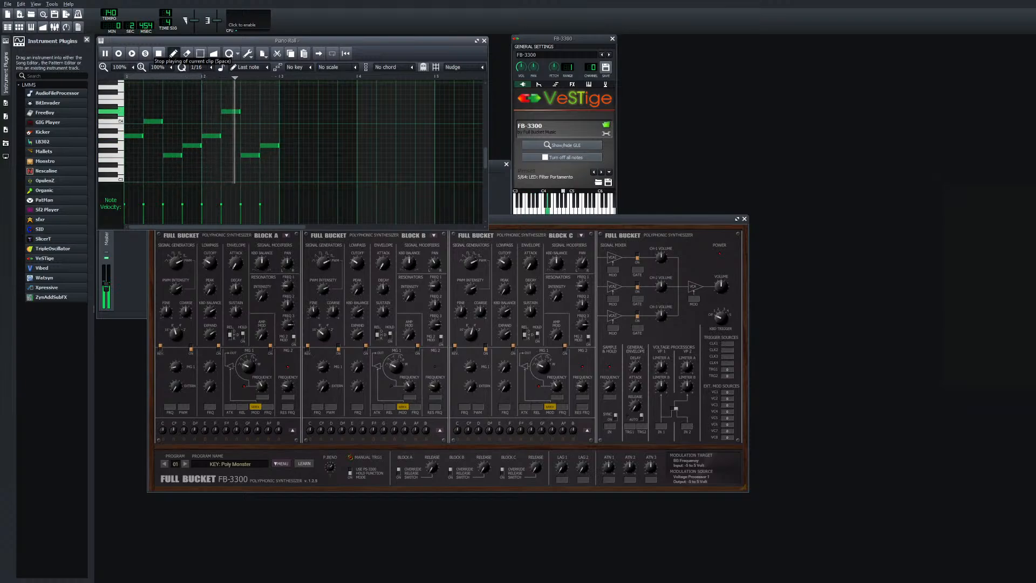
pyautogui.click(158, 53)
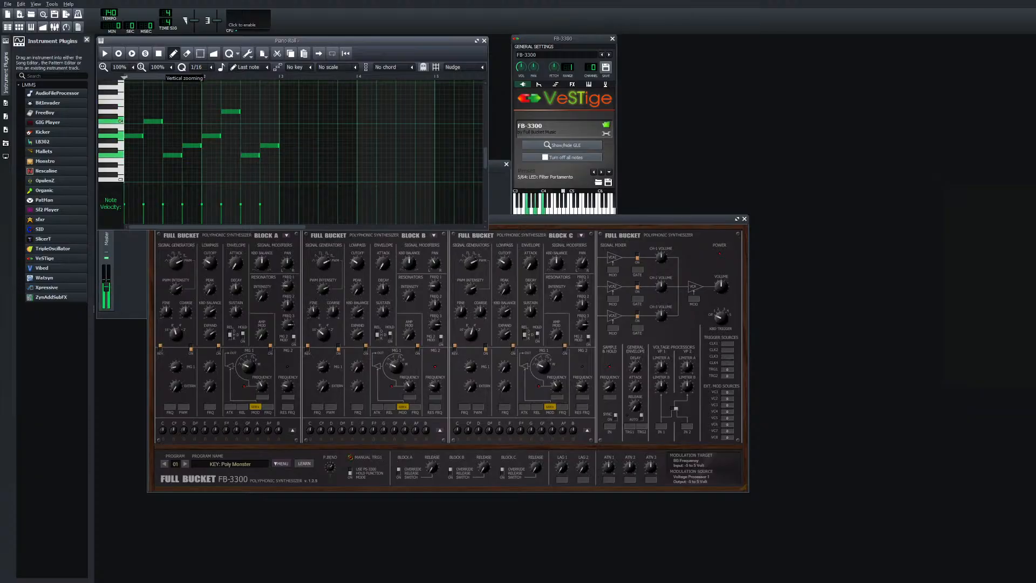
# Try out G major, F major and A minor chords live on the synth to find where the melody should go
pyautogui.press('b')
pyautogui.press('m')
pyautogui.press('.')
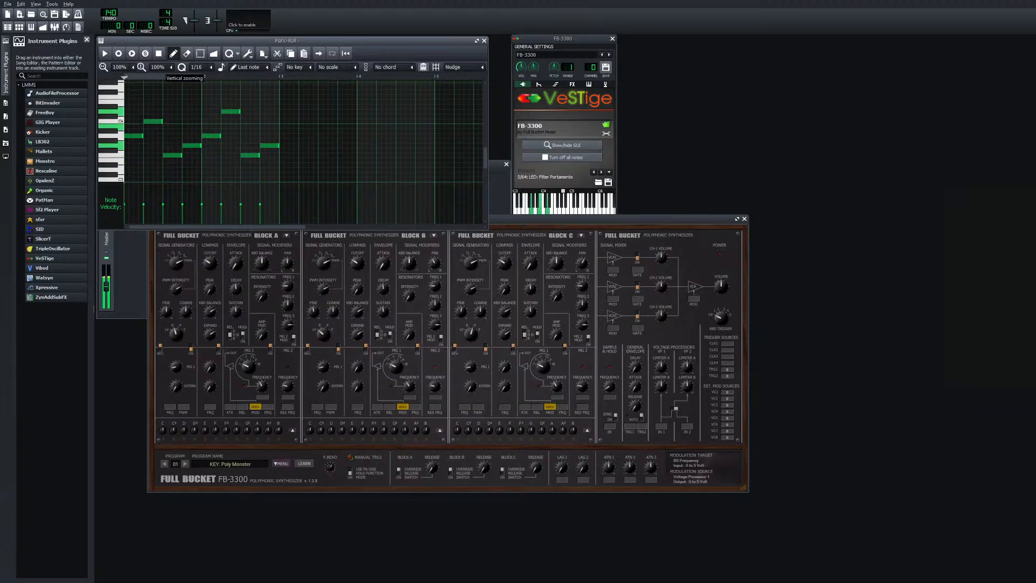
pyautogui.press('b')
pyautogui.press('m')
pyautogui.press('.')
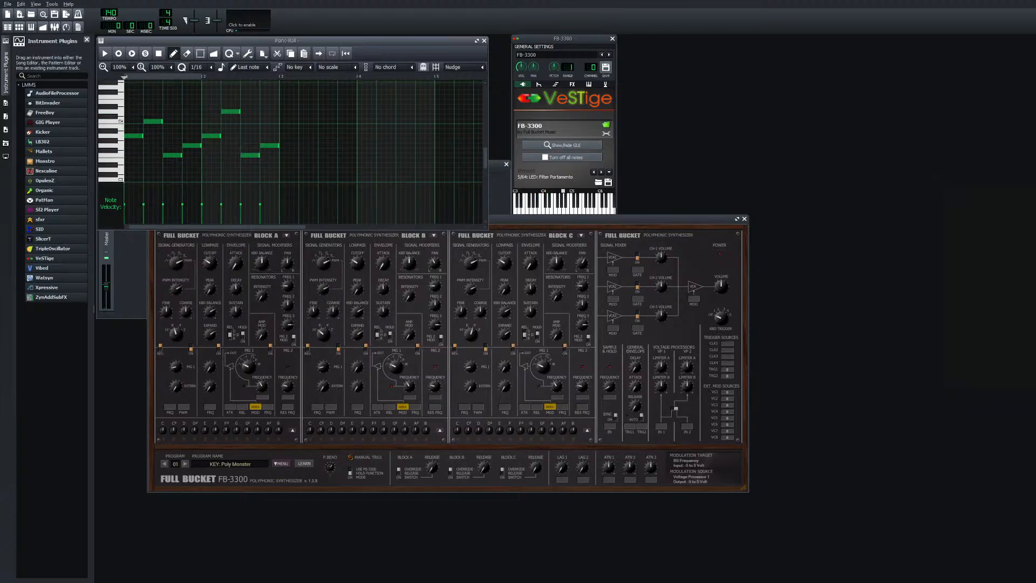
pyautogui.press('x')
pyautogui.press('v')
pyautogui.press('n')
pyautogui.press('n')
pyautogui.press(',')
pyautogui.press('/')
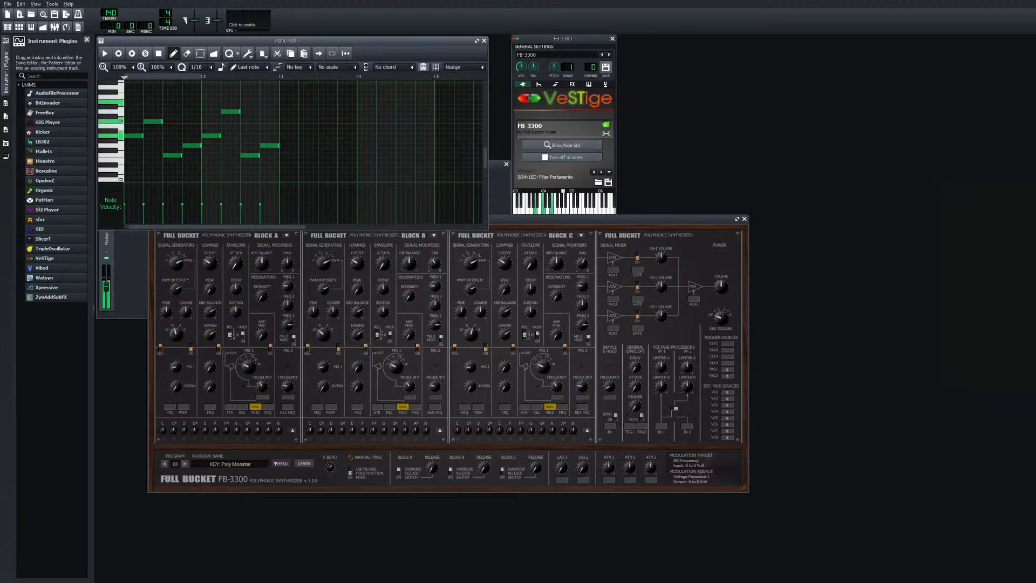
pyautogui.press('v')
pyautogui.press('n')
pyautogui.press(',')
pyautogui.press('n')
pyautogui.press(',')
pyautogui.press('/')
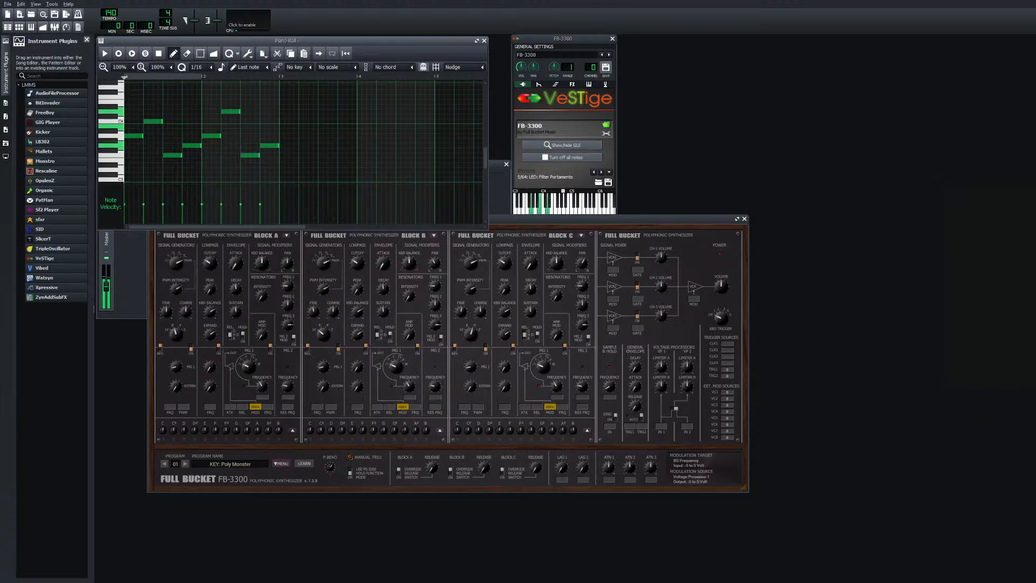
pyautogui.press('v')
pyautogui.press('n')
pyautogui.press(',')
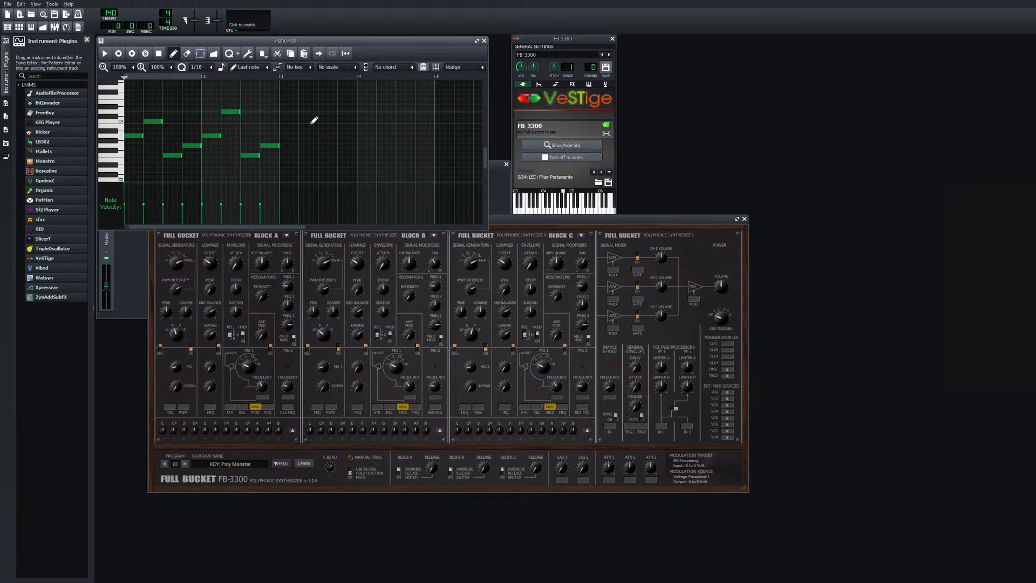
# Draw quarter-length notes E and G on beats 1 and 2 of bar 3
pyautogui.scroll(-1, 303, 164)
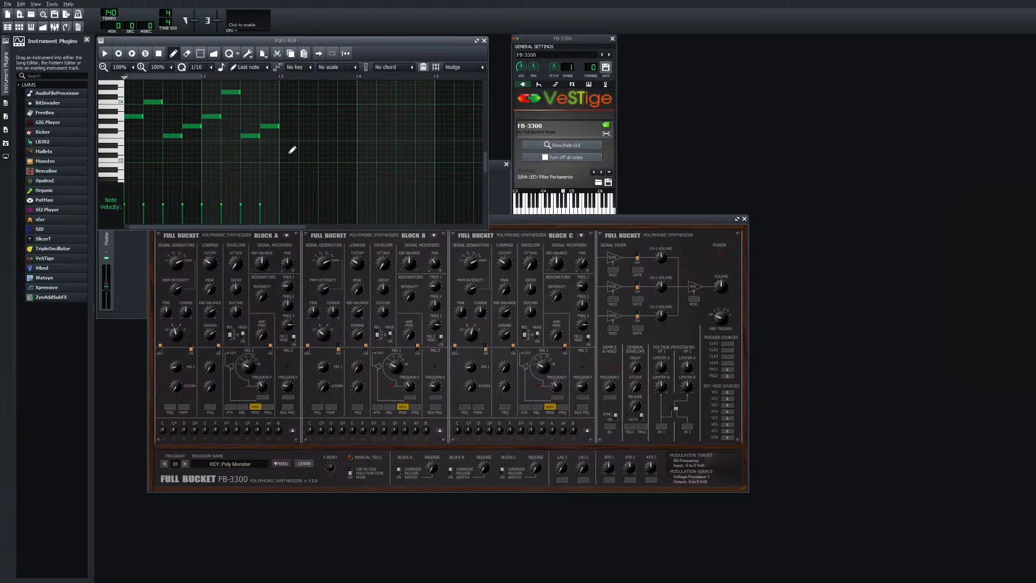
pyautogui.click(291, 147)
pyautogui.scroll(2, 312, 146)
pyautogui.scroll(-2, 312, 146)
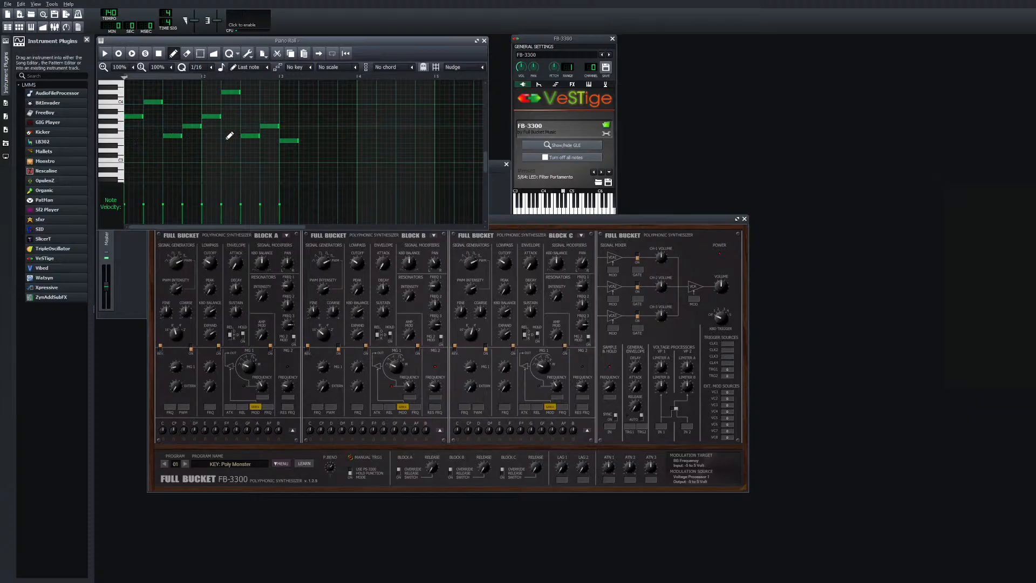
pyautogui.click(309, 127)
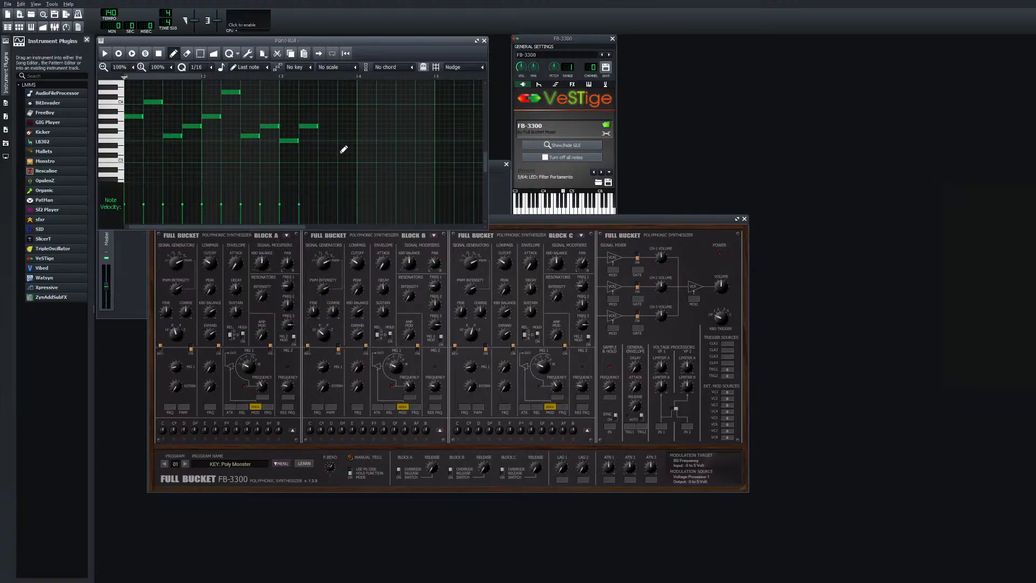
pyautogui.press('space')
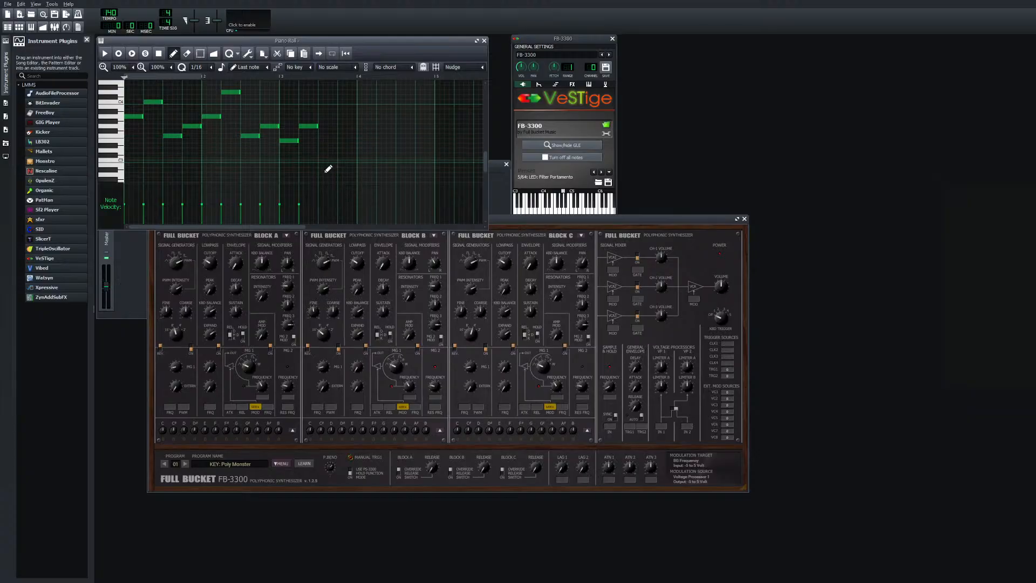
# Add a quarter-length A on beat 3 of bar 3, at the same pitch as the clip's first note, and play the clip
pyautogui.moveTo(328, 175); pyautogui.dragTo(324, 183)
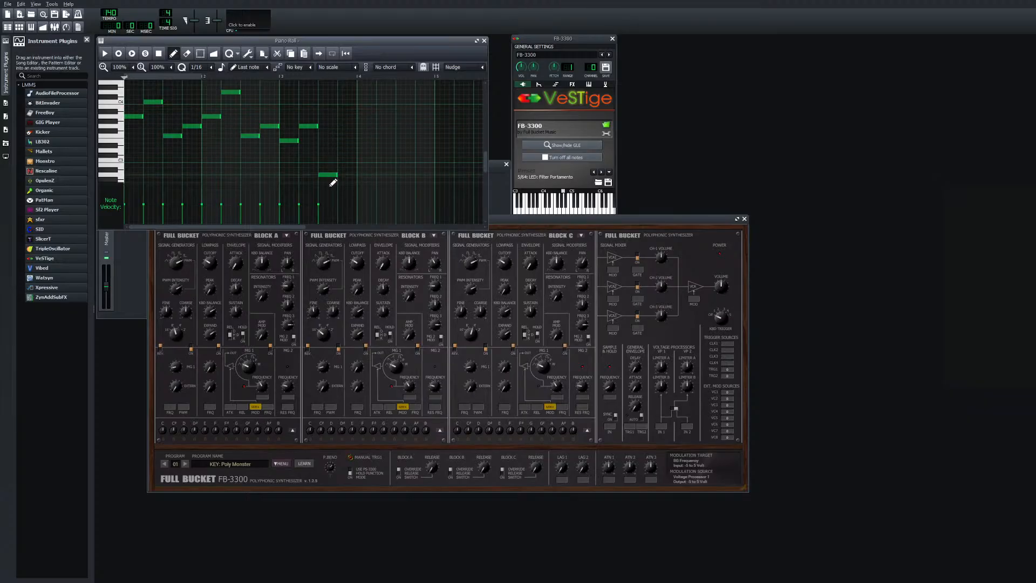
pyautogui.moveTo(332, 183); pyautogui.dragTo(335, 164)
pyautogui.scroll(3, 337, 153)
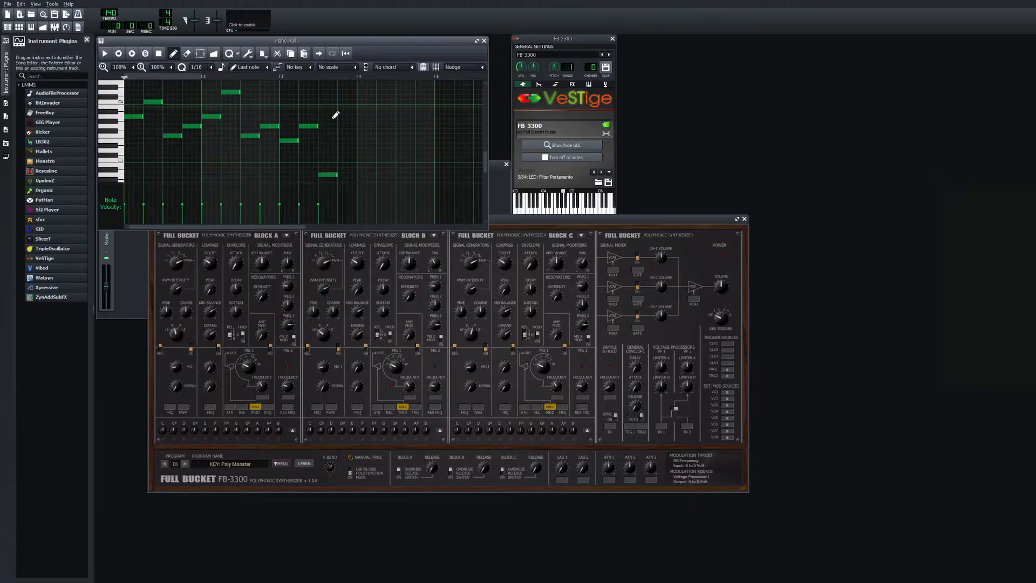
pyautogui.moveTo(335, 115)
pyautogui.mouseDown()
pyautogui.moveTo(326, 137)
pyautogui.moveTo(335, 129)
pyautogui.mouseUp()
pyautogui.moveTo(335, 178); pyautogui.dragTo(335, 123)
pyautogui.scroll(1, 341, 133)
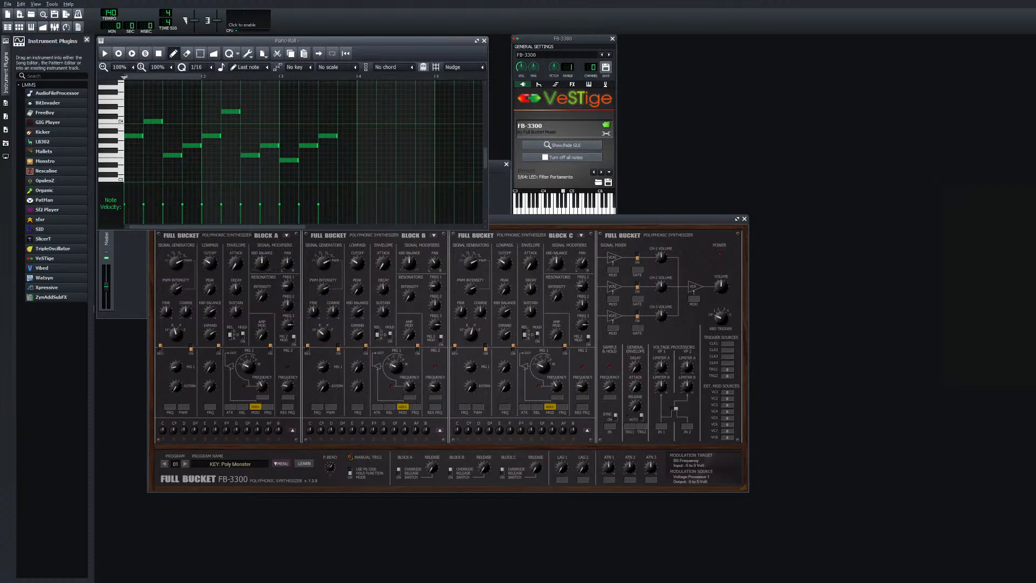
pyautogui.press('space')
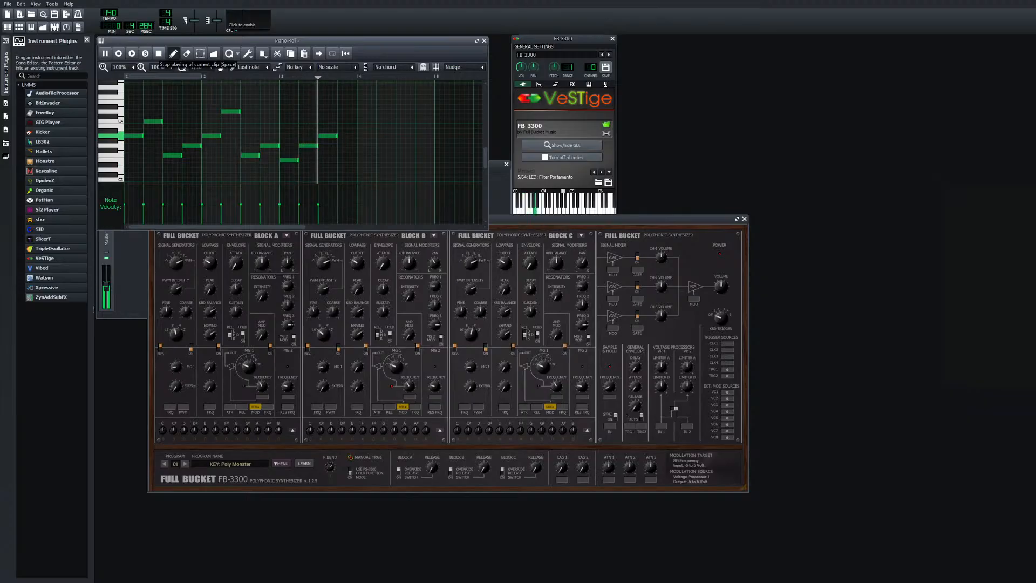
pyautogui.click(158, 53)
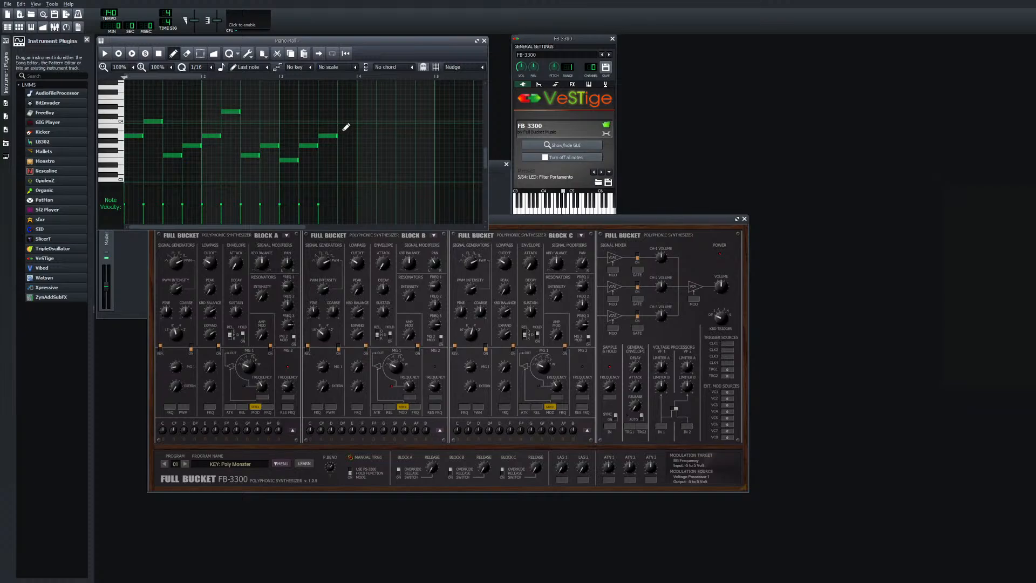
# Lower the G and A notes on beats 2 and 3 of bar 3 by one octave
pyautogui.scroll(-1, 352, 134)
pyautogui.scroll(1, 352, 133)
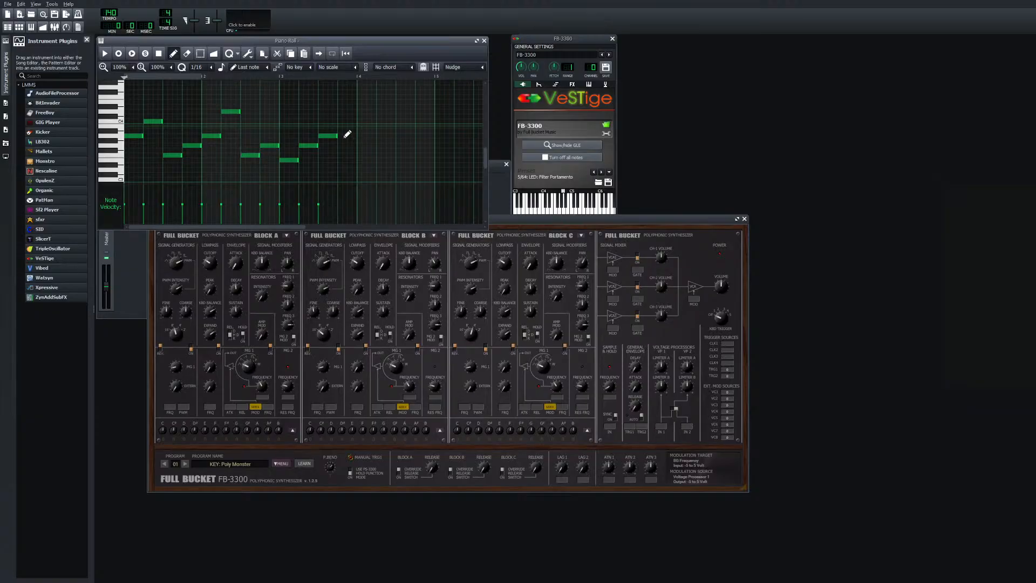
pyautogui.scroll(-1, 348, 135)
pyautogui.scroll(-1, 320, 130)
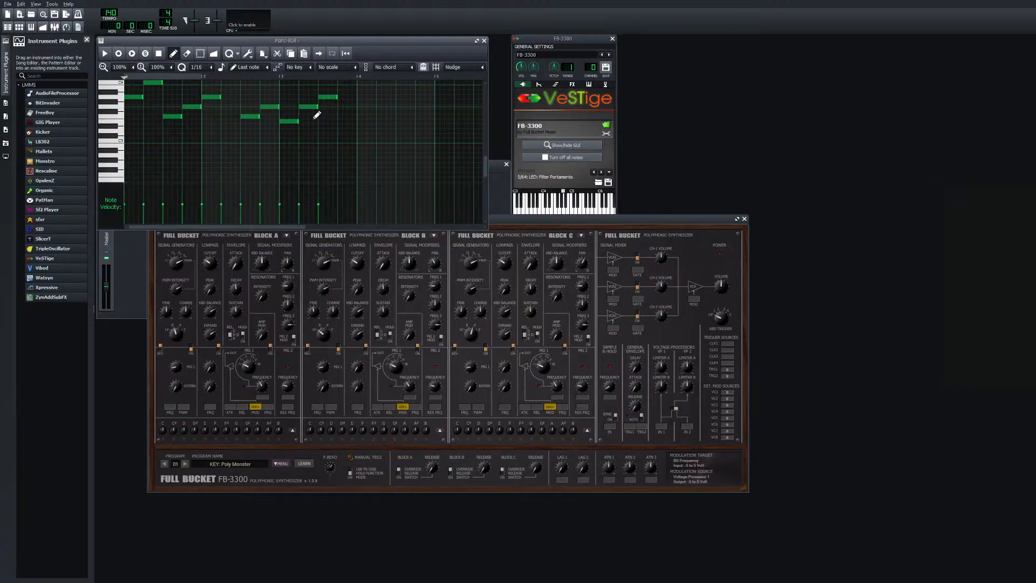
pyautogui.moveTo(315, 107); pyautogui.dragTo(320, 172)
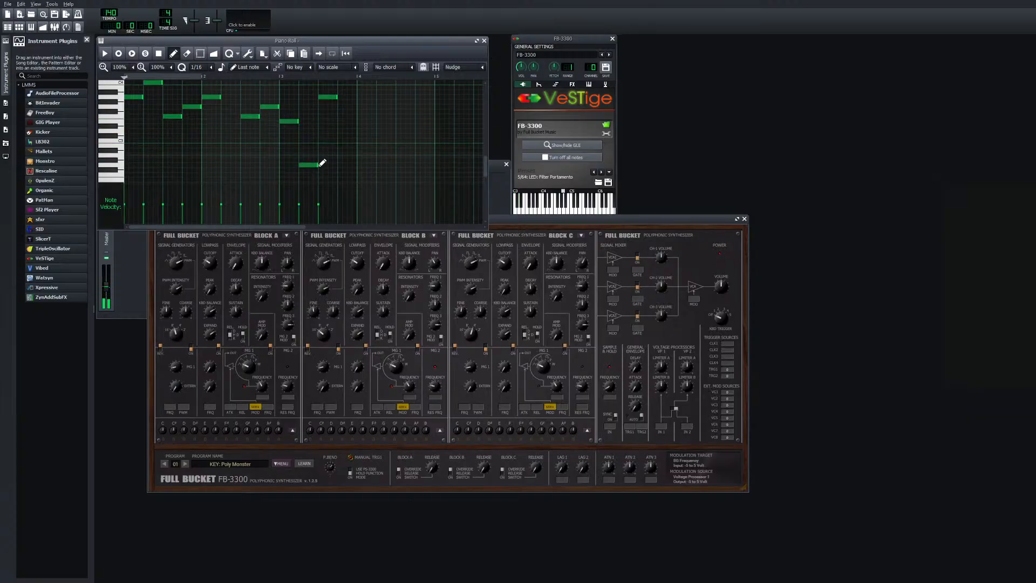
pyautogui.click(332, 105)
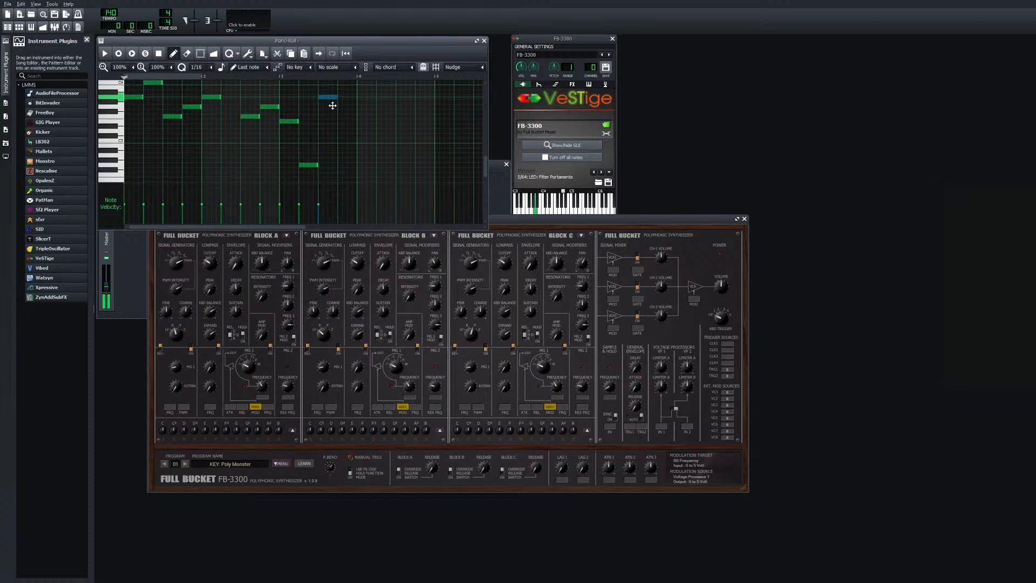
pyautogui.moveTo(332, 105); pyautogui.dragTo(329, 163)
pyautogui.scroll(2, 316, 145)
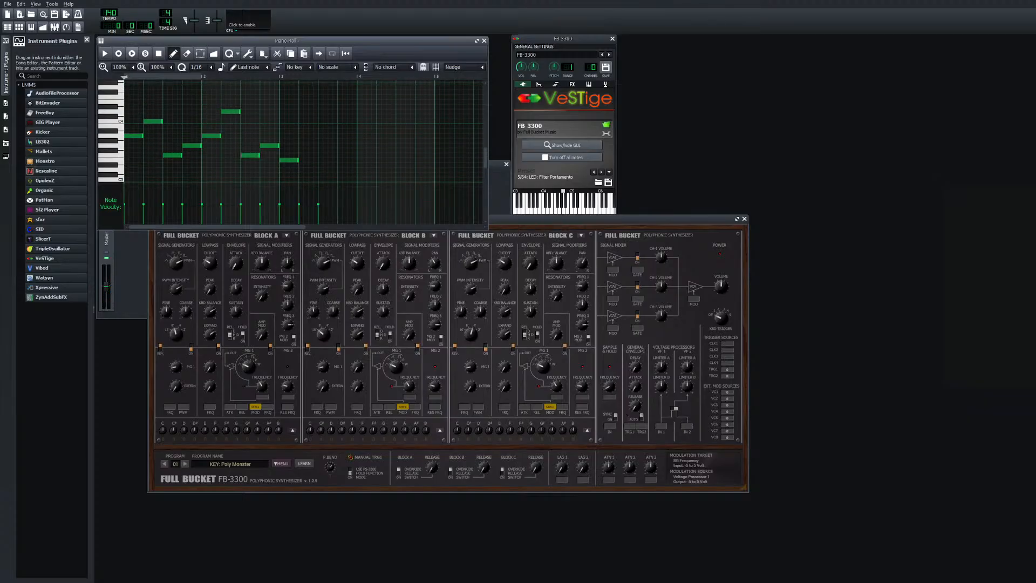
# Play the clip through bar 3 to check the lowered notes, and stop playback
pyautogui.press('space')
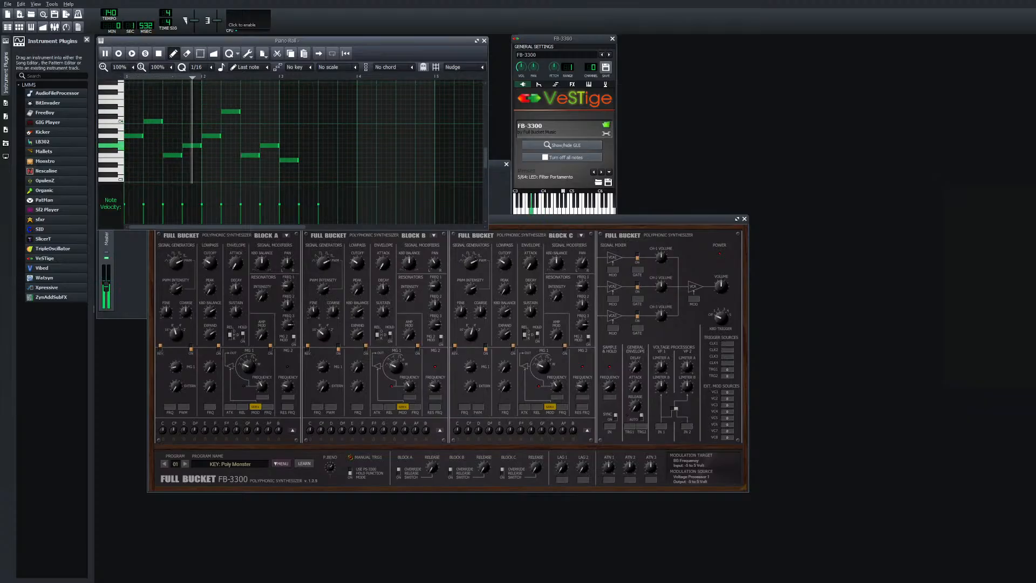
pyautogui.scroll(-1, 228, 106)
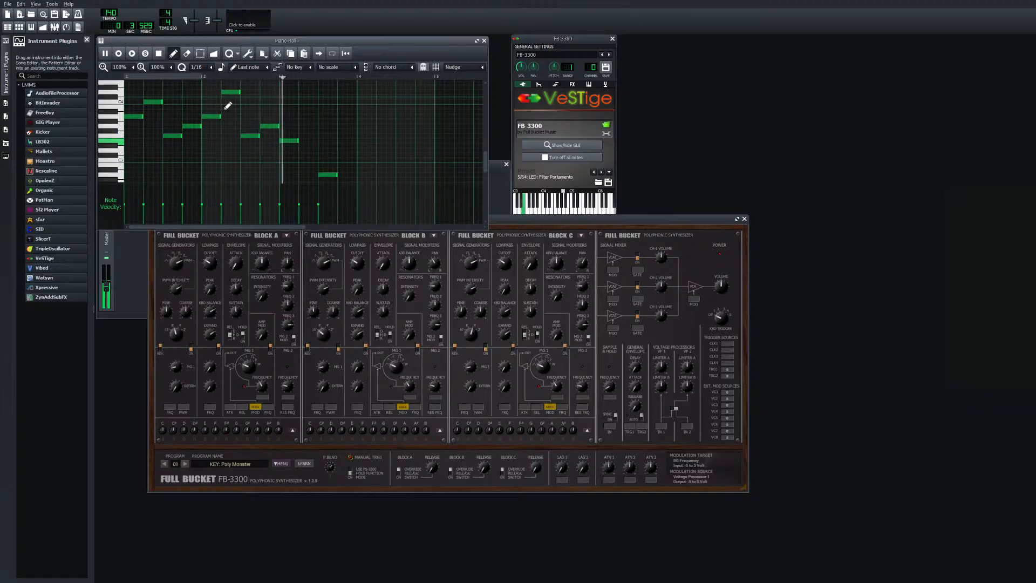
pyautogui.scroll(-1, 229, 105)
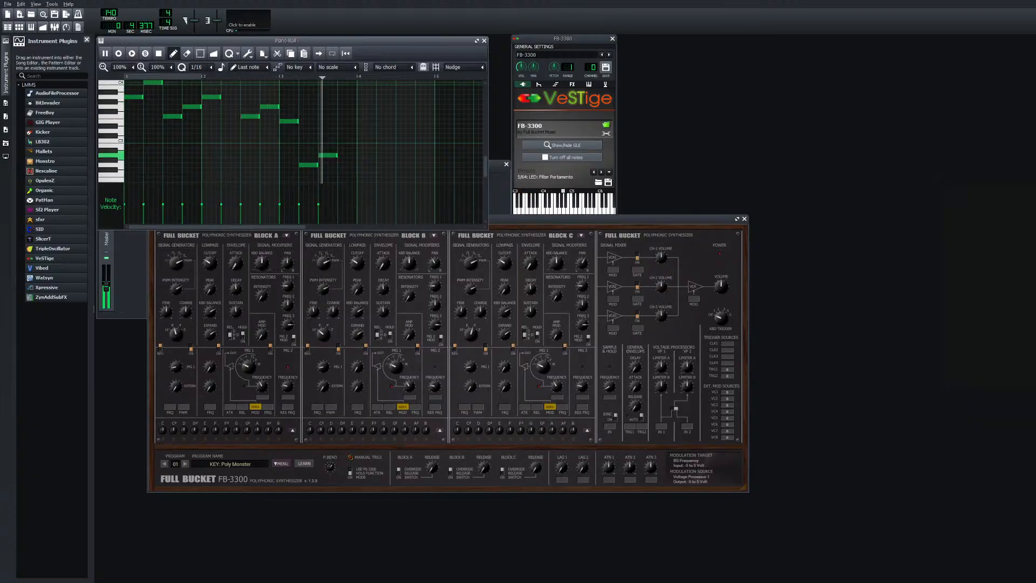
pyautogui.scroll(2, 224, 101)
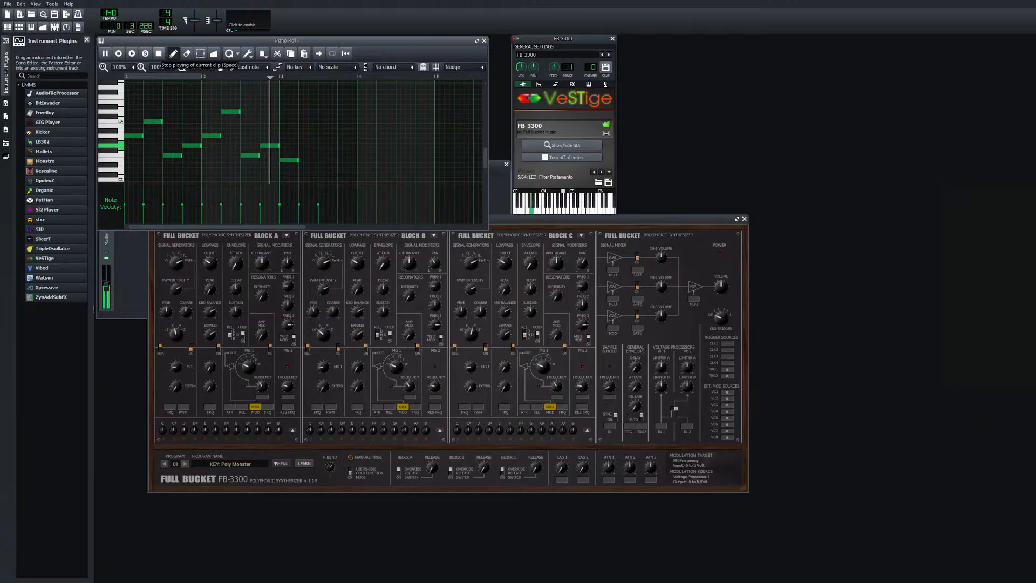
pyautogui.click(159, 53)
pyautogui.scroll(-2, 238, 102)
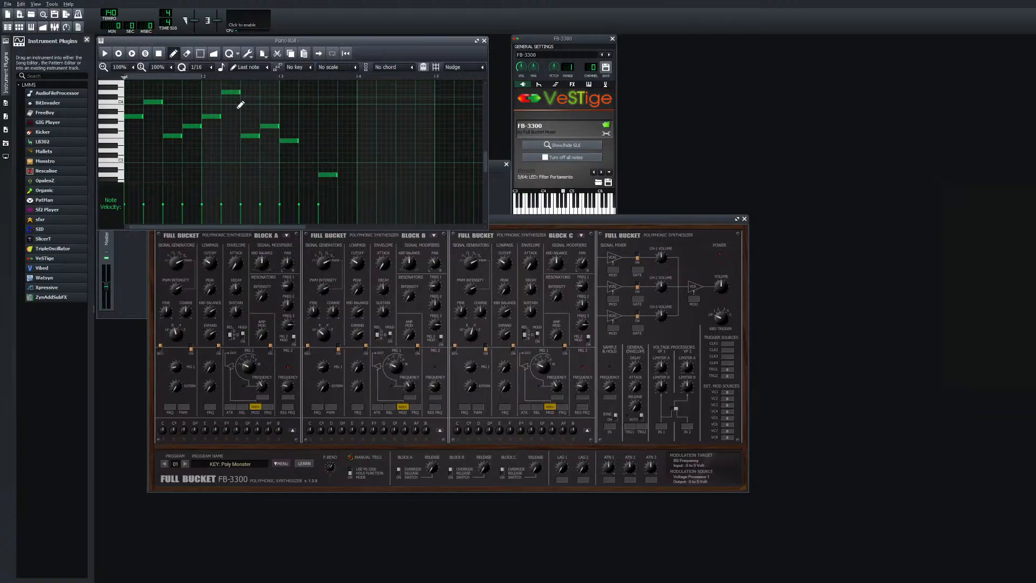
pyautogui.scroll(1, 263, 109)
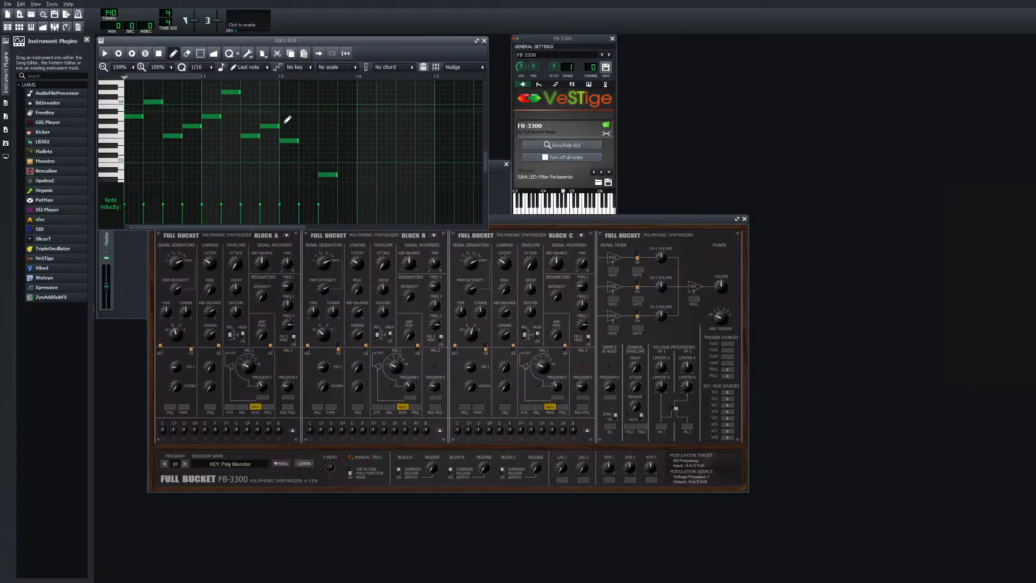
pyautogui.scroll(-4, 288, 119)
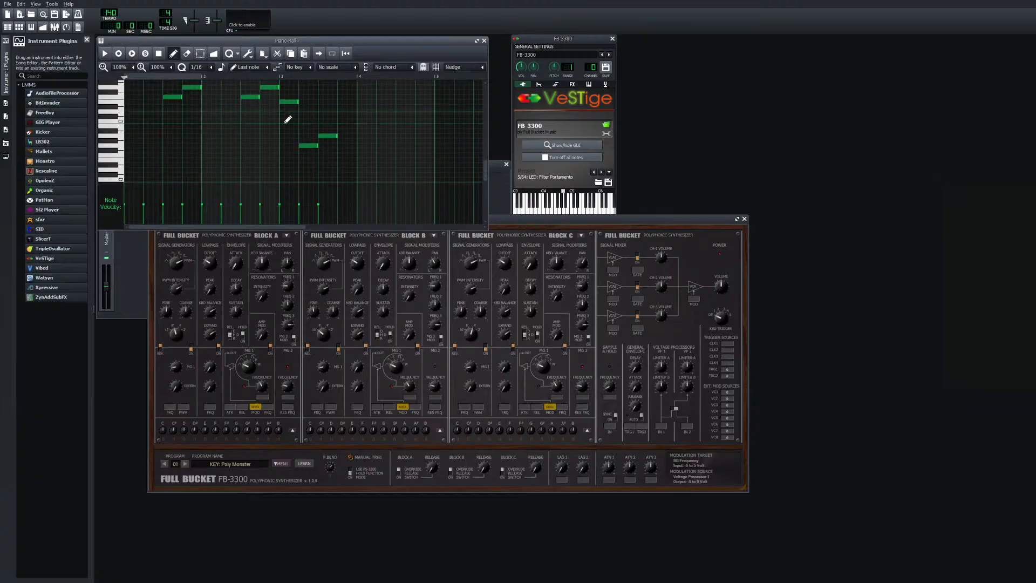
pyautogui.scroll(2, 334, 138)
pyautogui.scroll(-1, 338, 139)
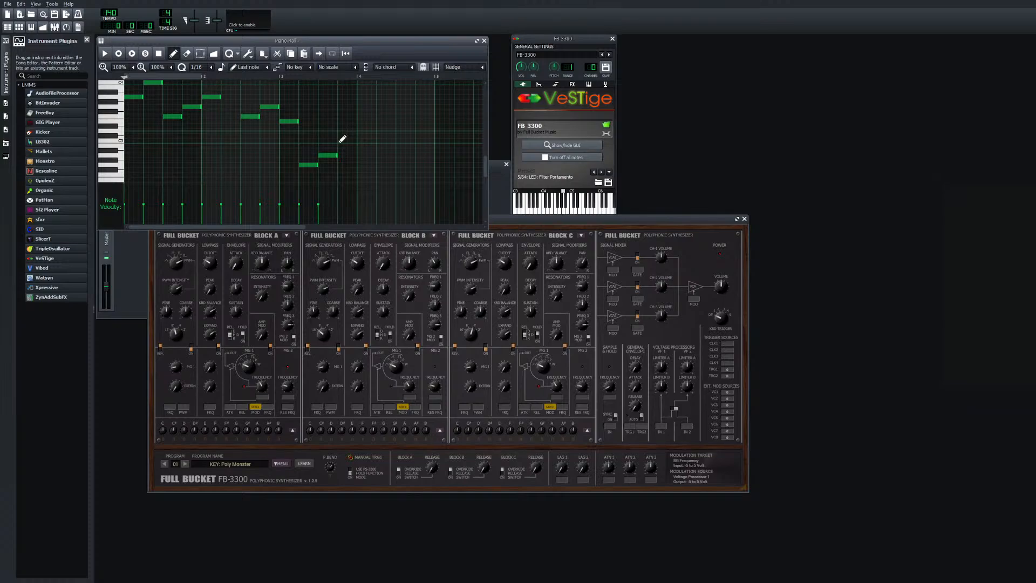
pyautogui.scroll(1, 343, 138)
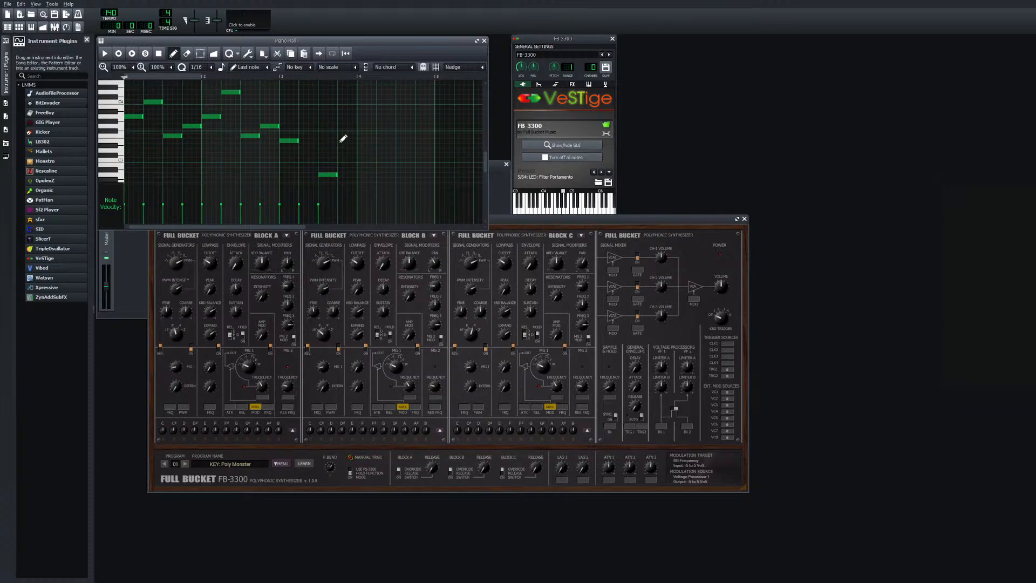
pyautogui.scroll(-2, 344, 137)
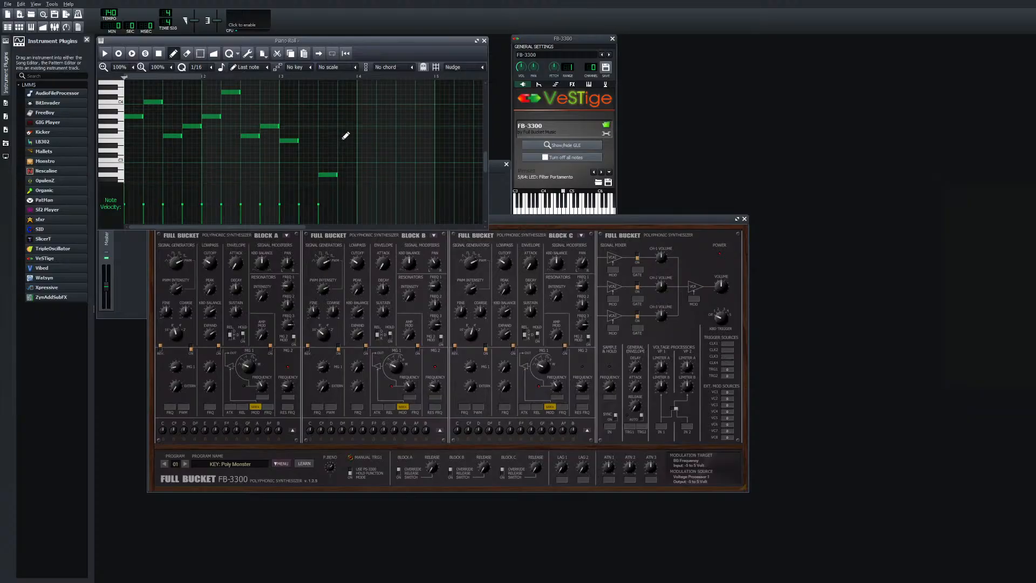
pyautogui.scroll(2, 348, 137)
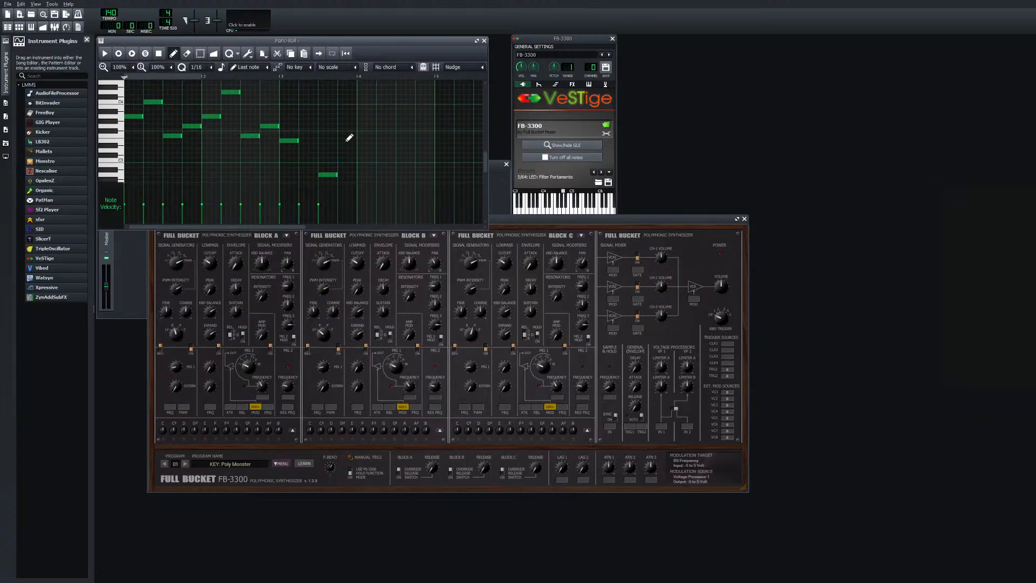
pyautogui.scroll(1, 351, 137)
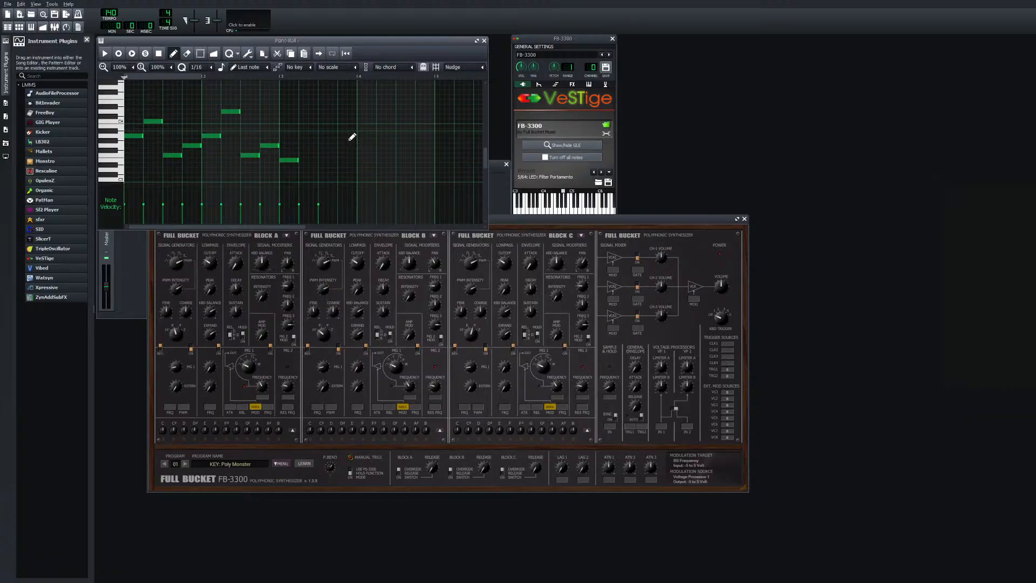
pyautogui.scroll(-2, 351, 137)
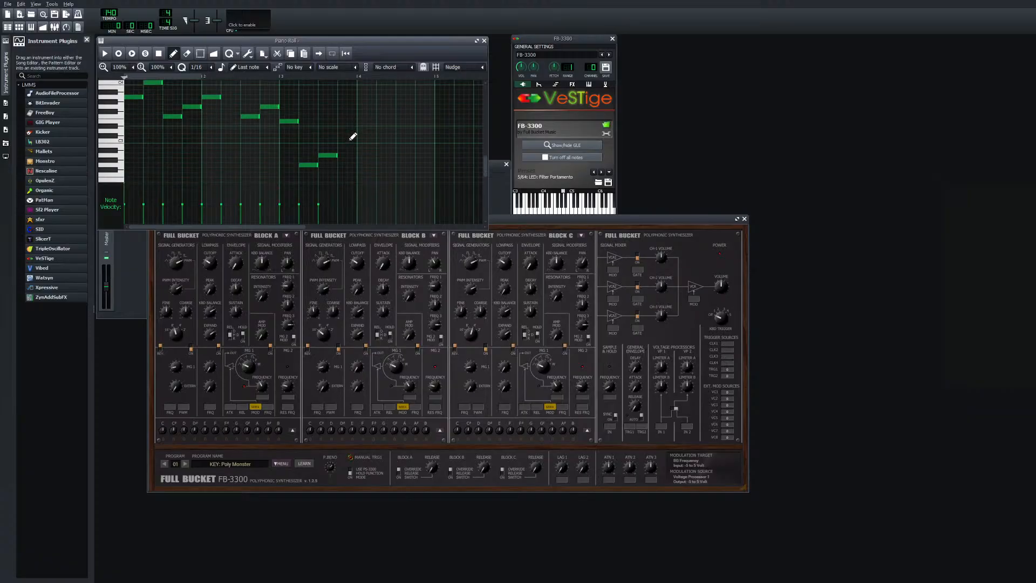
pyautogui.scroll(1, 354, 136)
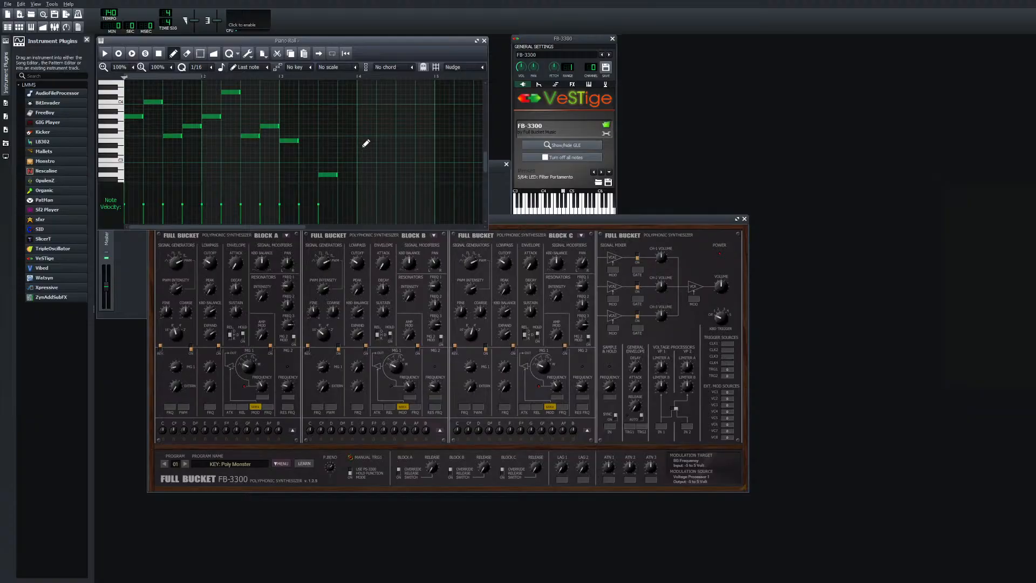
pyautogui.scroll(-2, 366, 142)
pyautogui.scroll(2, 366, 141)
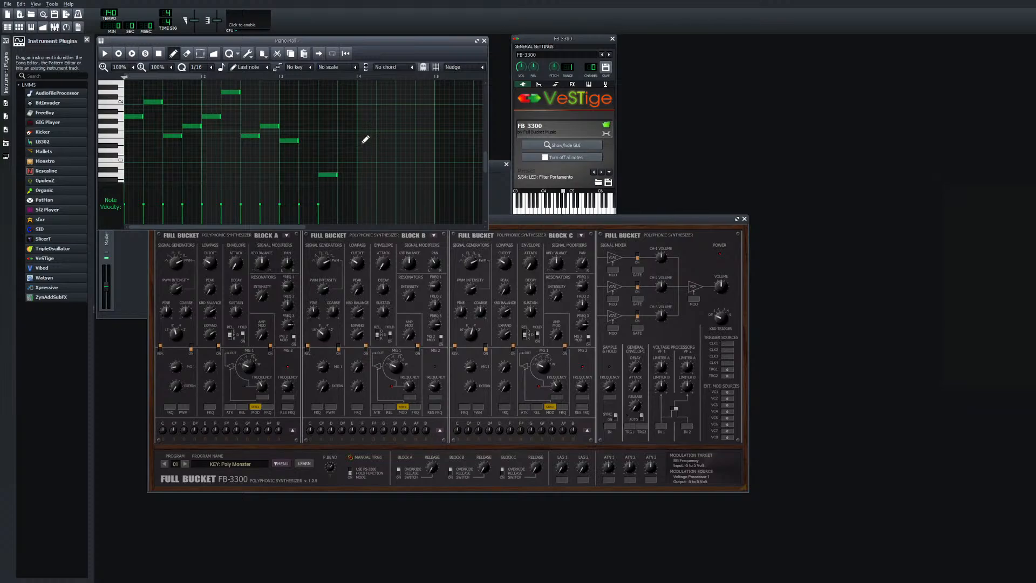
pyautogui.scroll(-2, 364, 137)
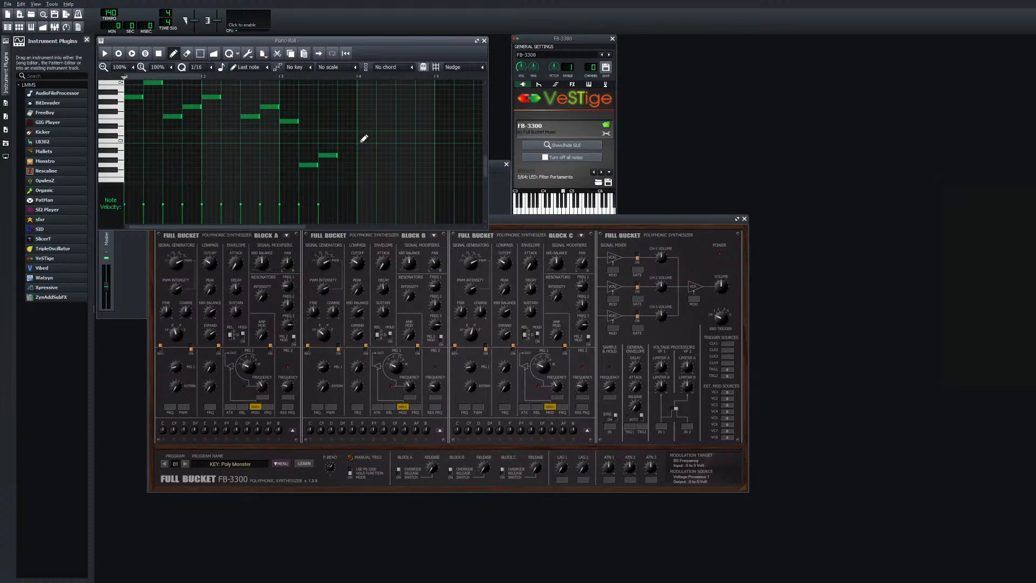
pyautogui.scroll(4, 365, 138)
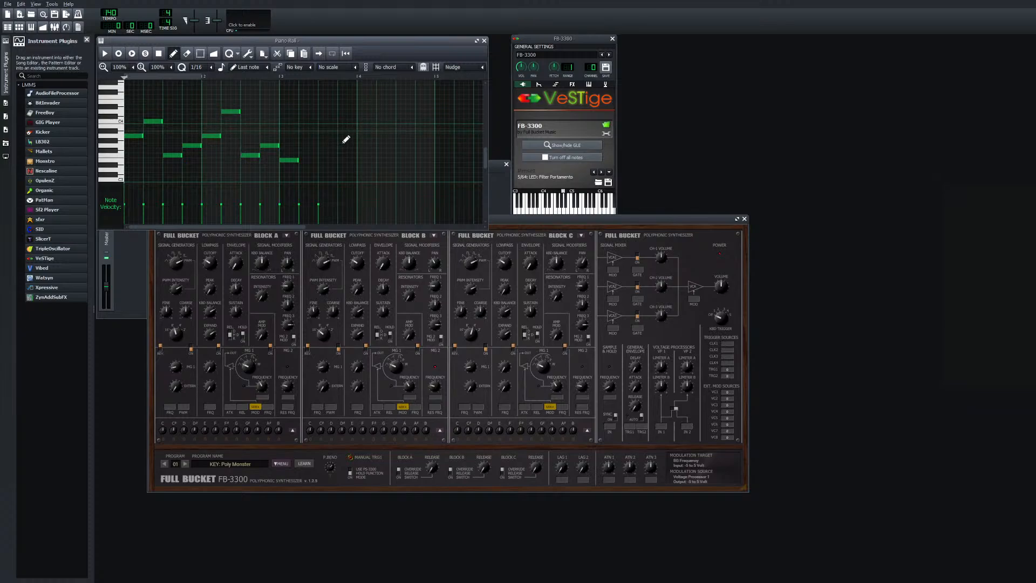
pyautogui.scroll(-3, 350, 134)
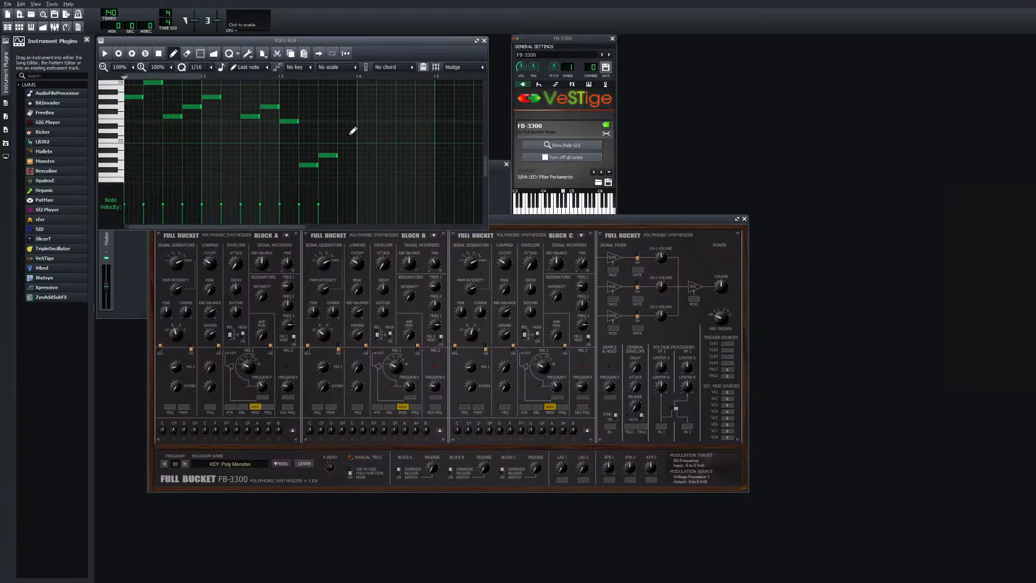
pyautogui.scroll(2, 352, 140)
pyautogui.scroll(-1, 351, 137)
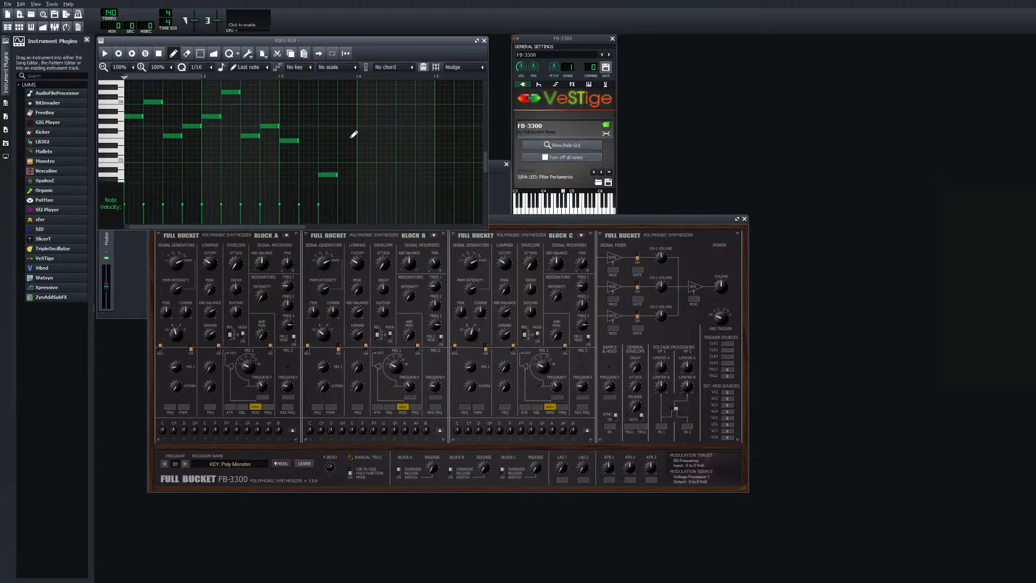
pyautogui.scroll(-1, 356, 136)
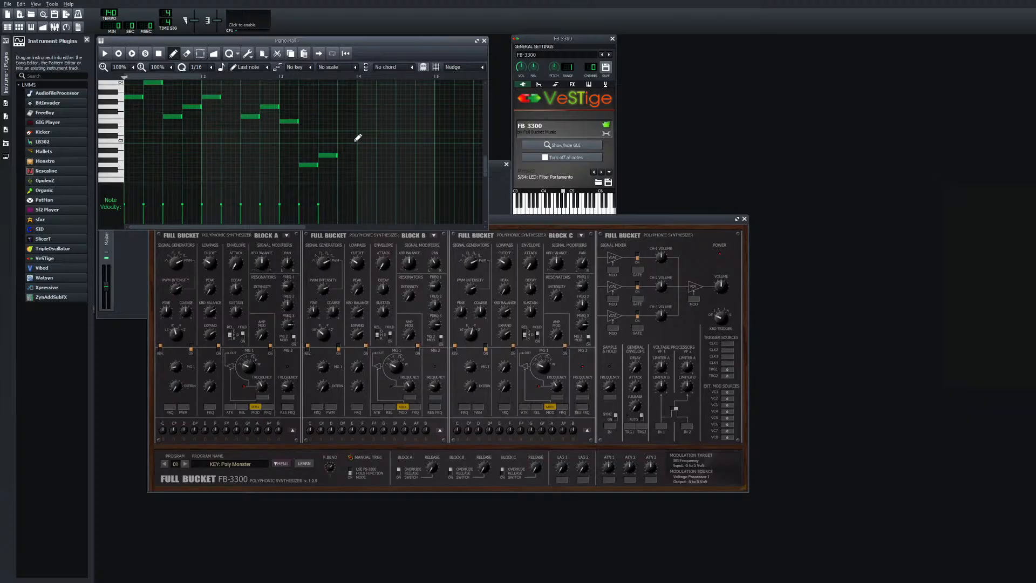
pyautogui.scroll(1, 357, 136)
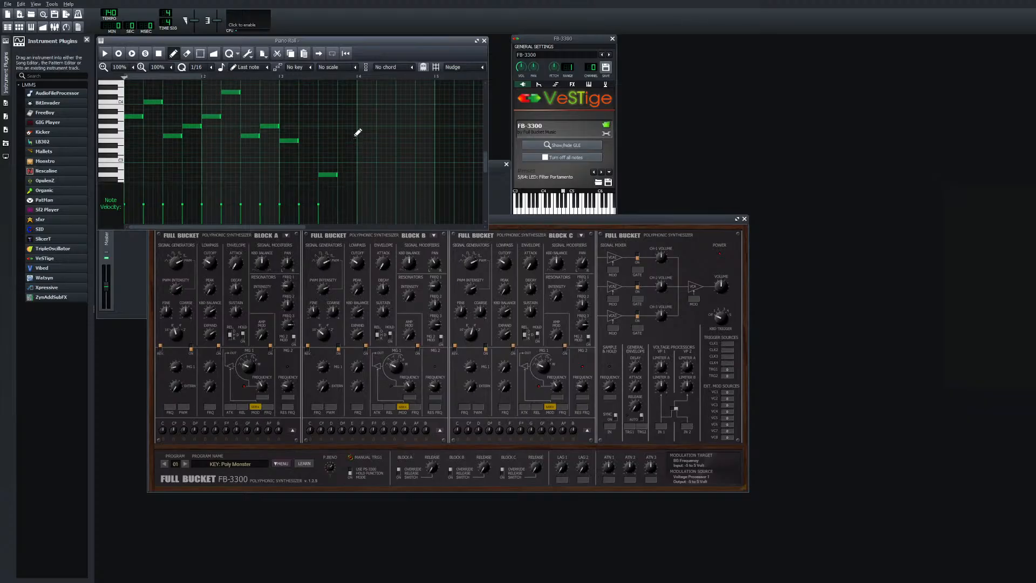
pyautogui.scroll(-1, 350, 124)
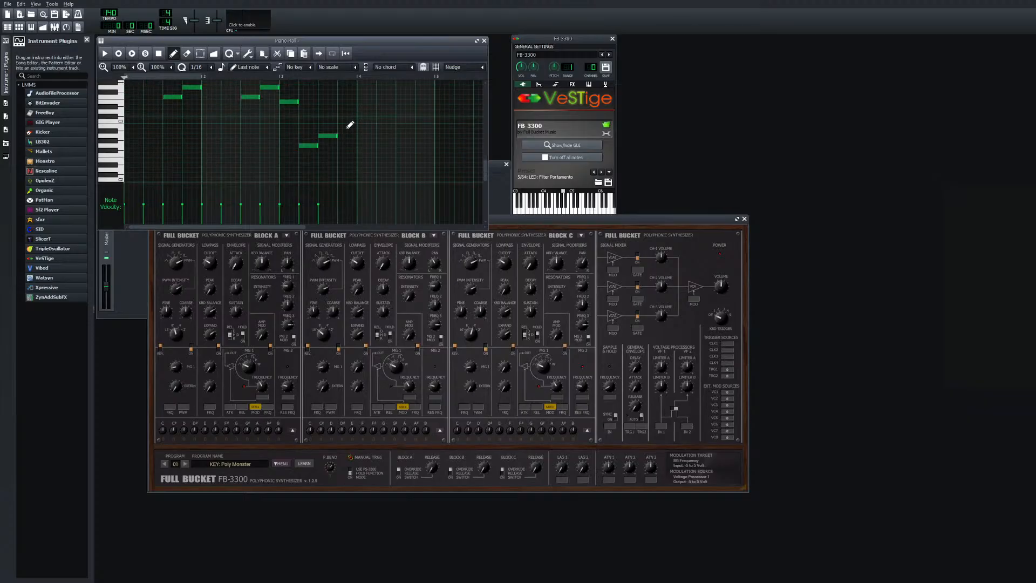
pyautogui.scroll(1, 351, 125)
pyautogui.scroll(-1, 350, 125)
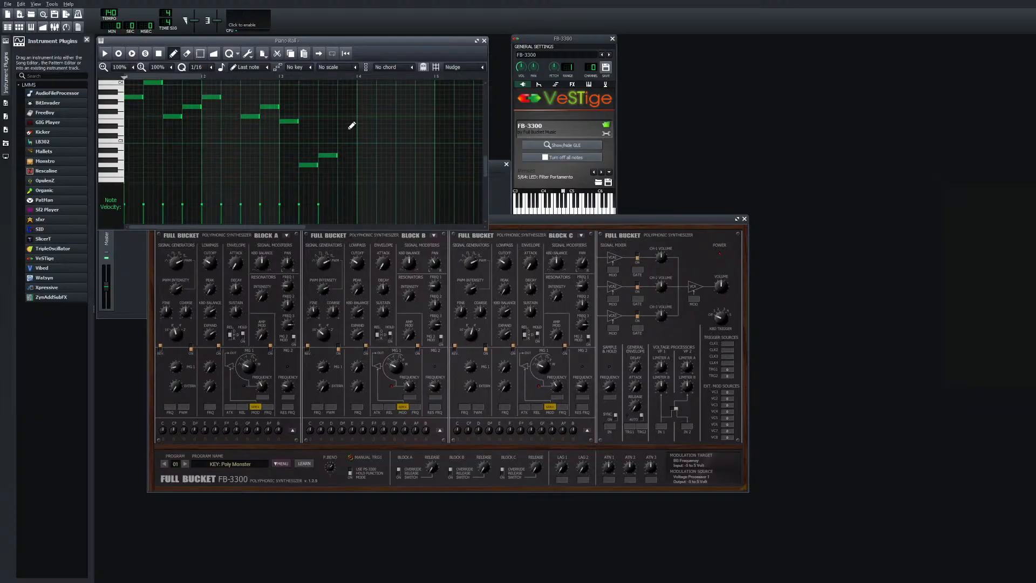
pyautogui.scroll(1, 352, 125)
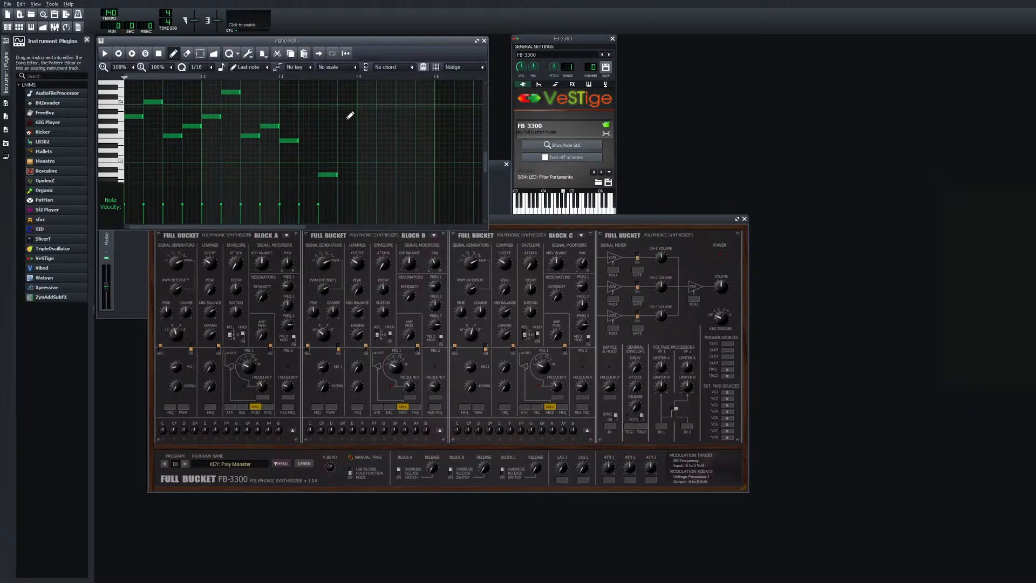
# Play the clip from its start into bar 2 to hear the melody, and stop playback
pyautogui.scroll(-2, 350, 115)
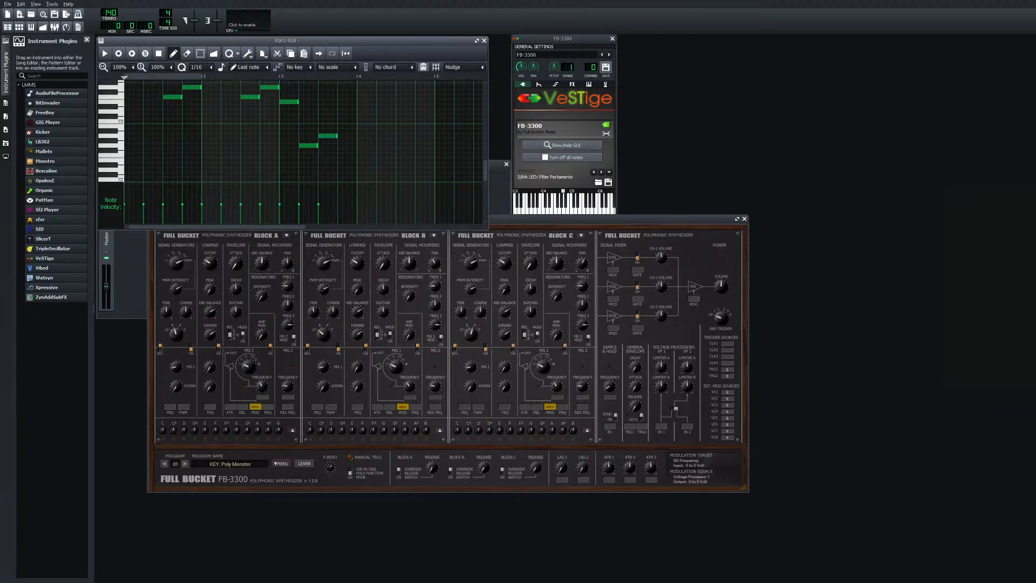
pyautogui.press('space')
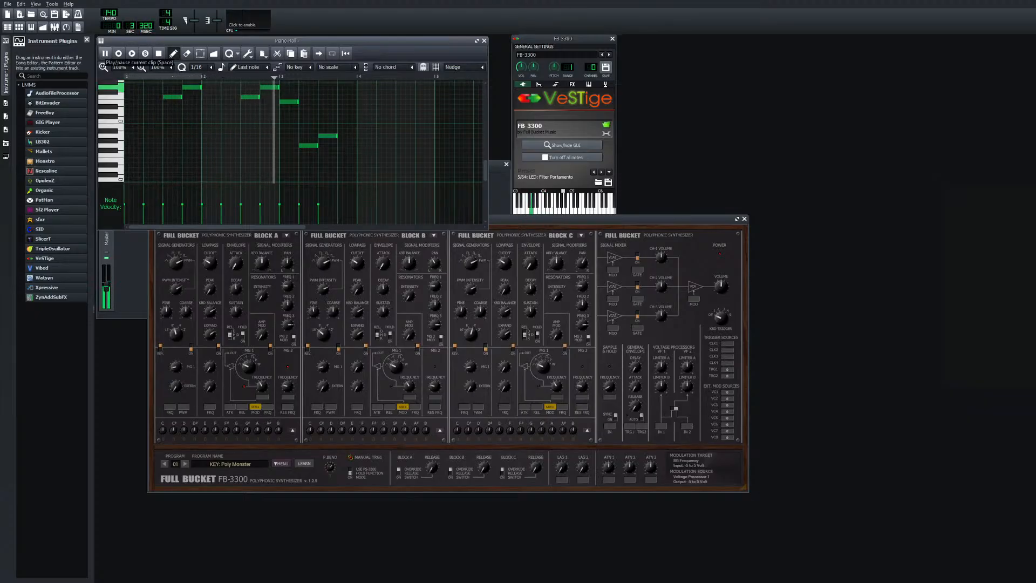
pyautogui.click(105, 53)
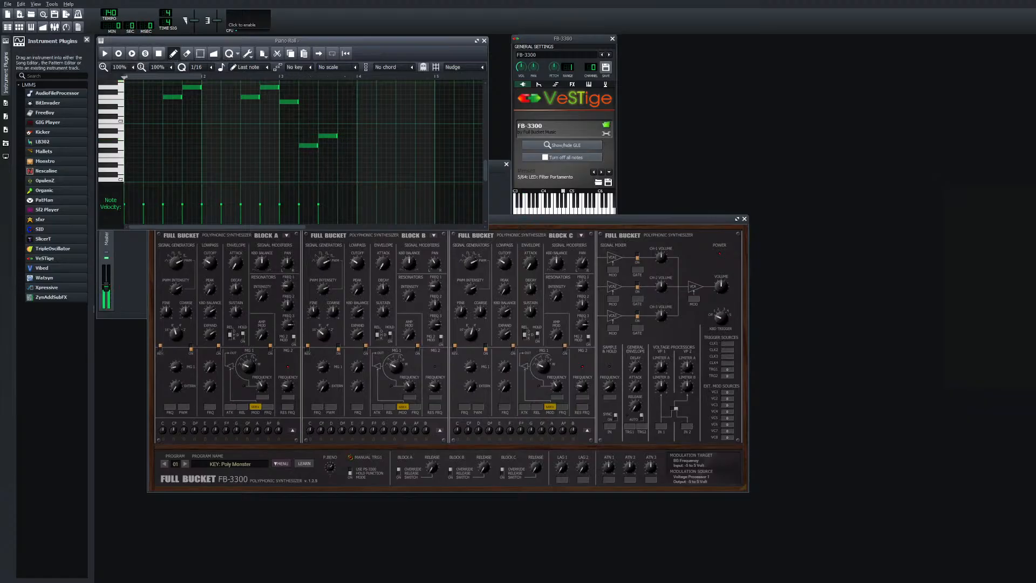
pyautogui.scroll(2, 354, 162)
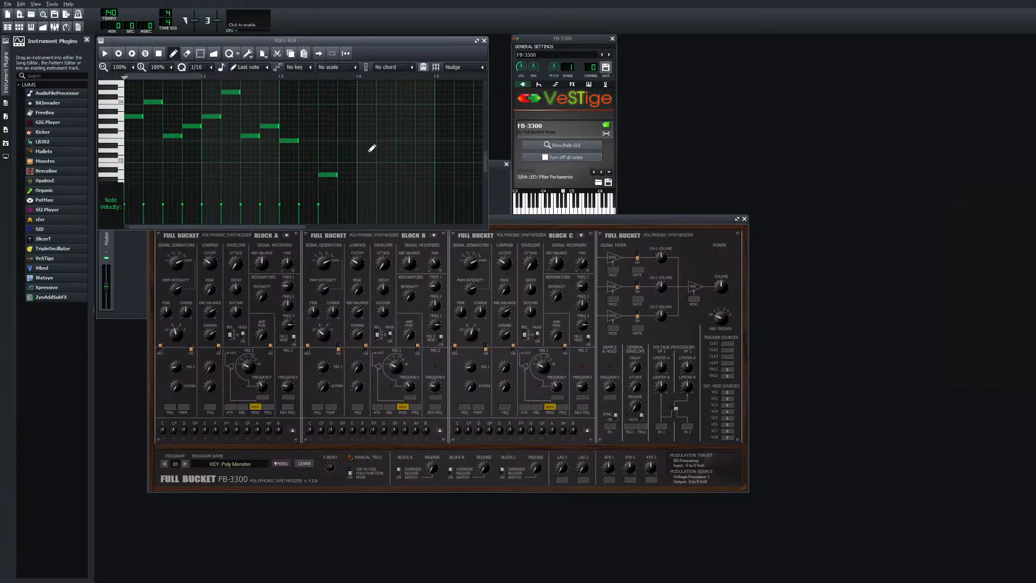
pyautogui.scroll(-1, 370, 148)
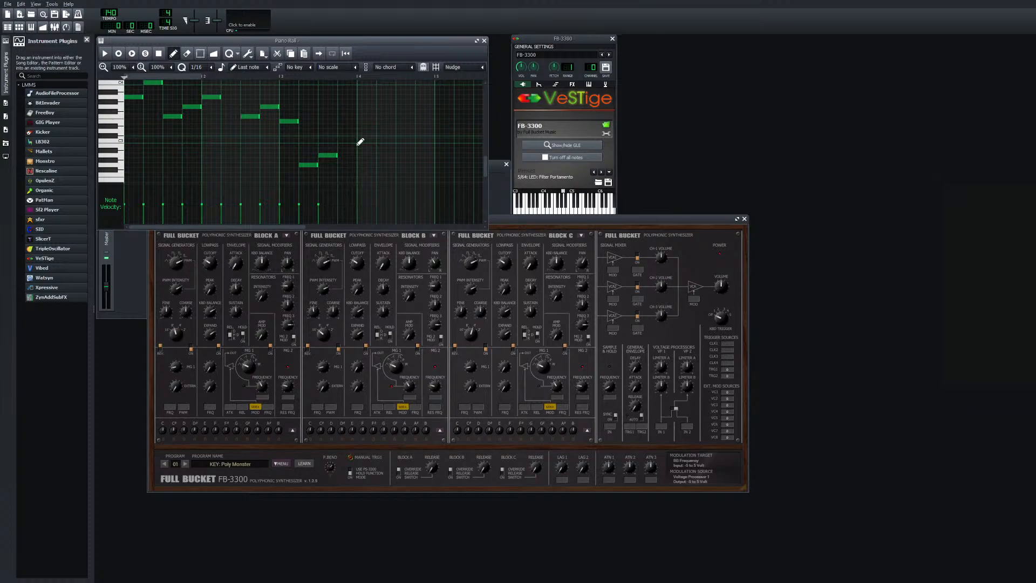
pyautogui.scroll(2, 361, 142)
pyautogui.scroll(-2, 362, 141)
pyautogui.scroll(-1, 362, 141)
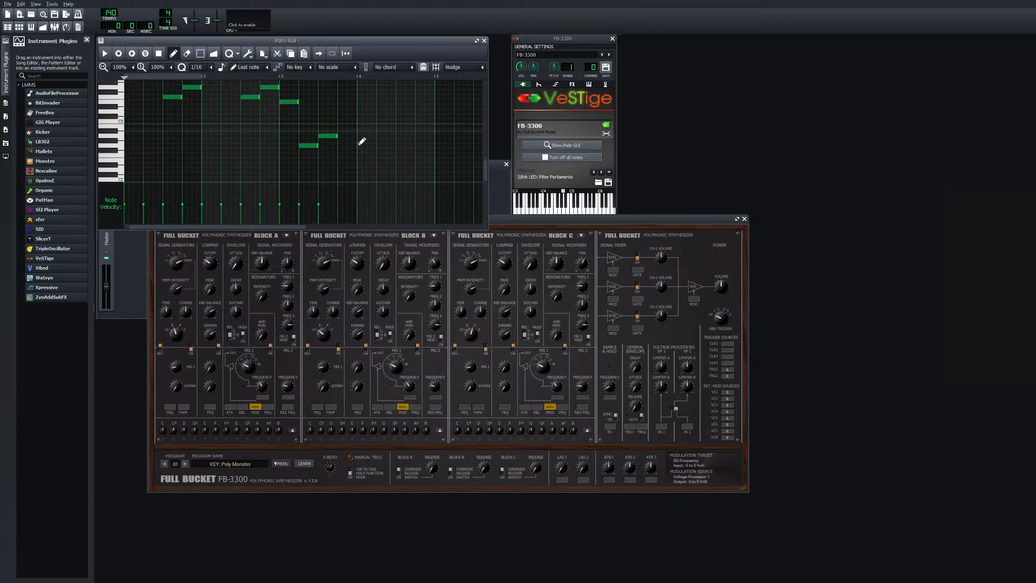
pyautogui.scroll(2, 362, 141)
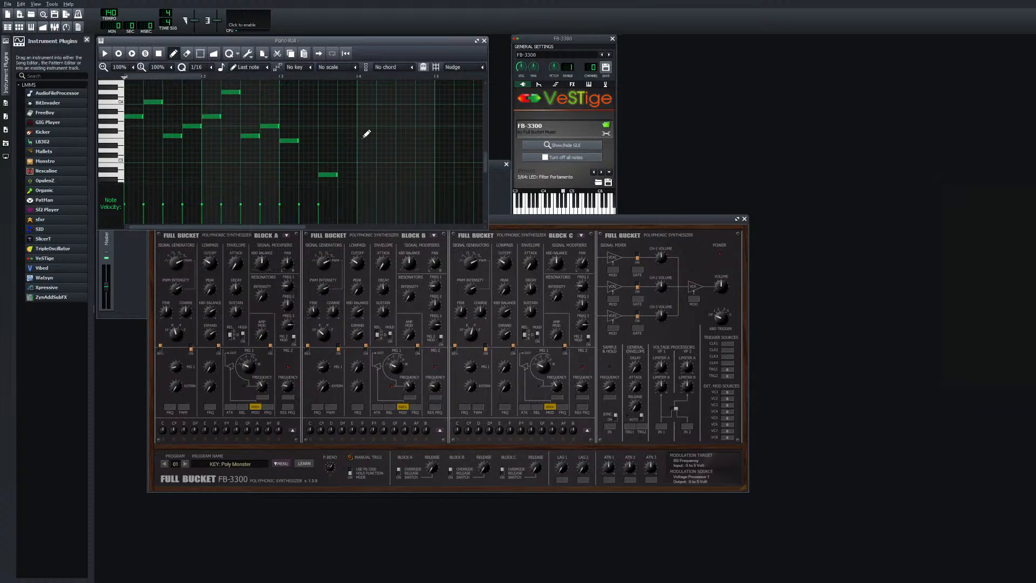
pyautogui.scroll(-1, 362, 136)
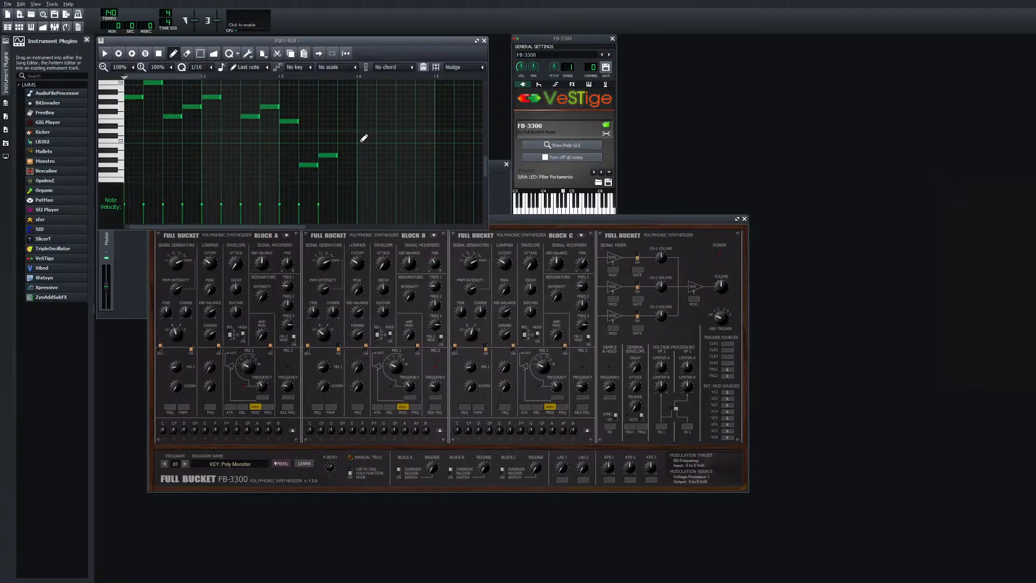
pyautogui.scroll(1, 363, 138)
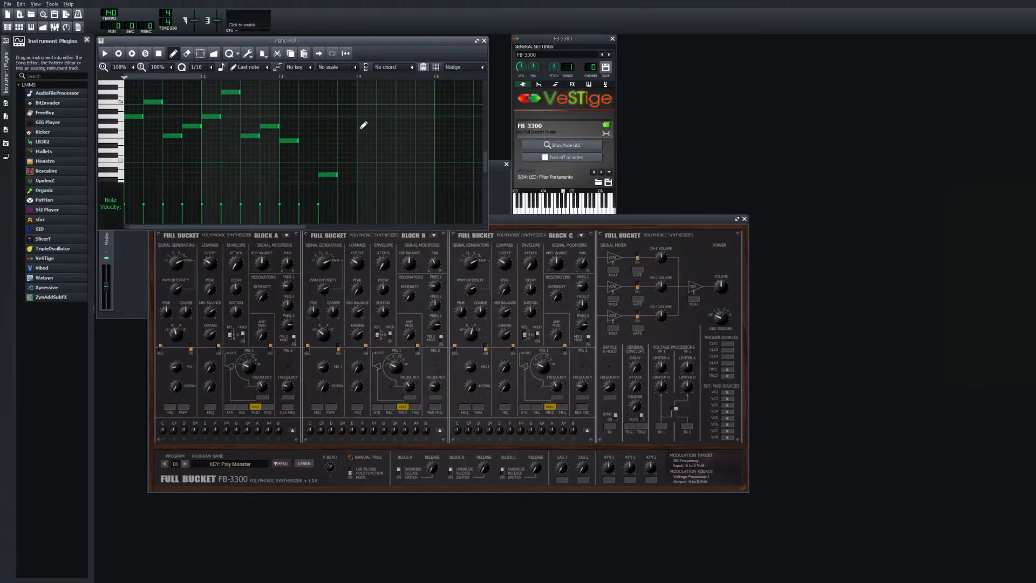
pyautogui.scroll(-2, 372, 146)
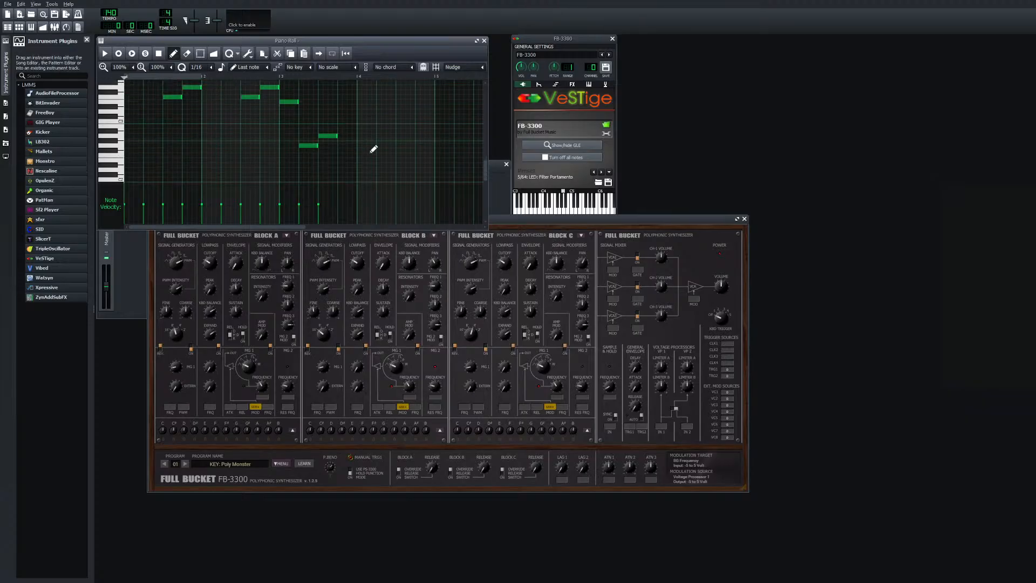
# Draw quarter-length notes on the four beats of bar 4: F, A, the A one octave lower, and the C above it
pyautogui.scroll(2, 376, 127)
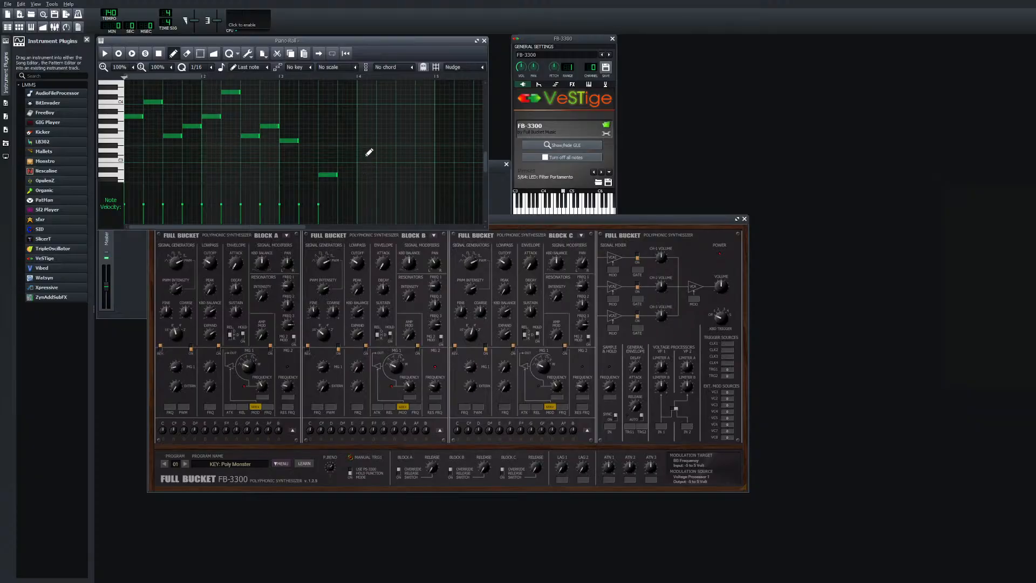
pyautogui.moveTo(368, 143); pyautogui.dragTo(362, 143)
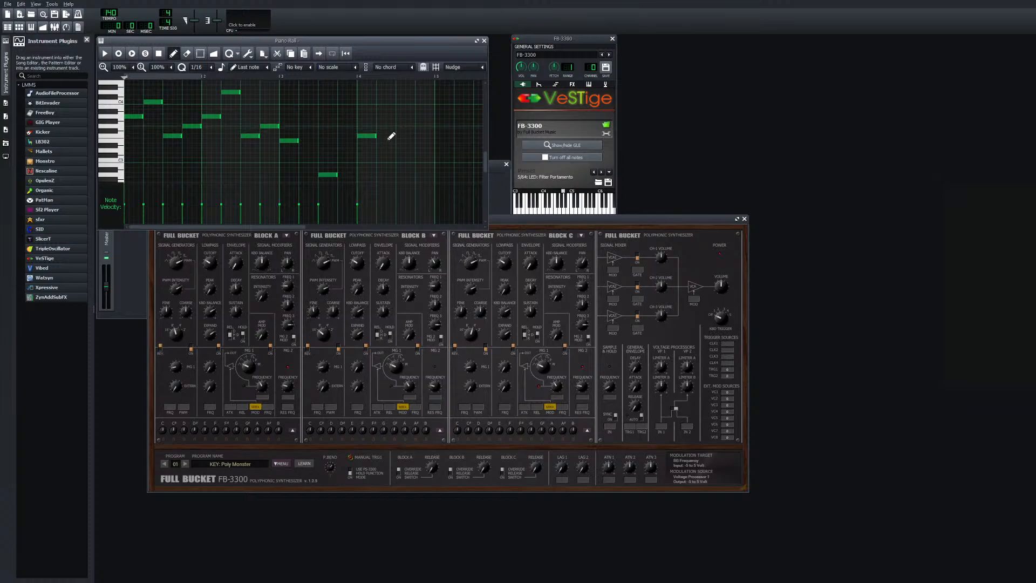
pyautogui.click(390, 116)
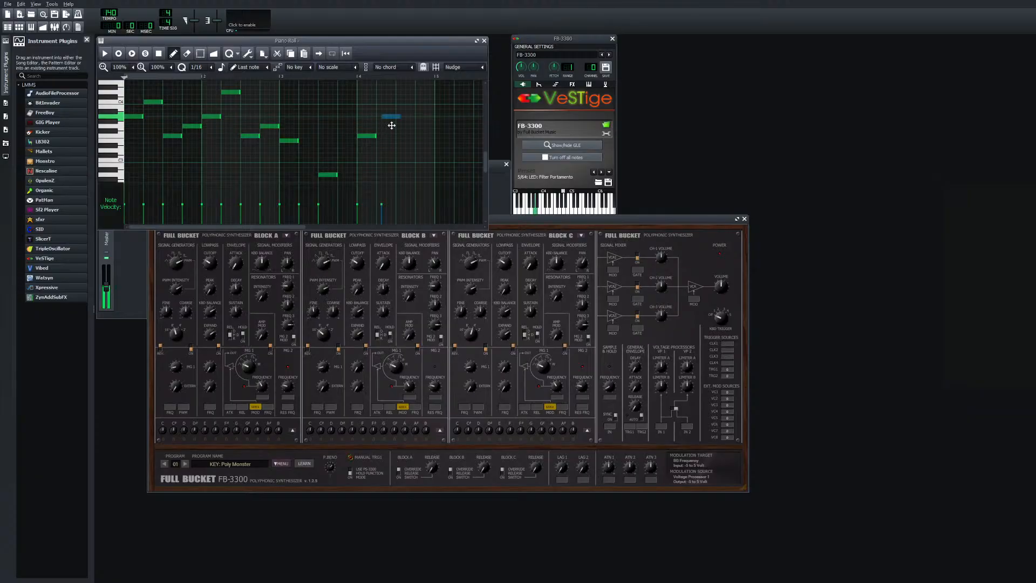
pyautogui.moveTo(387, 125); pyautogui.dragTo(382, 125)
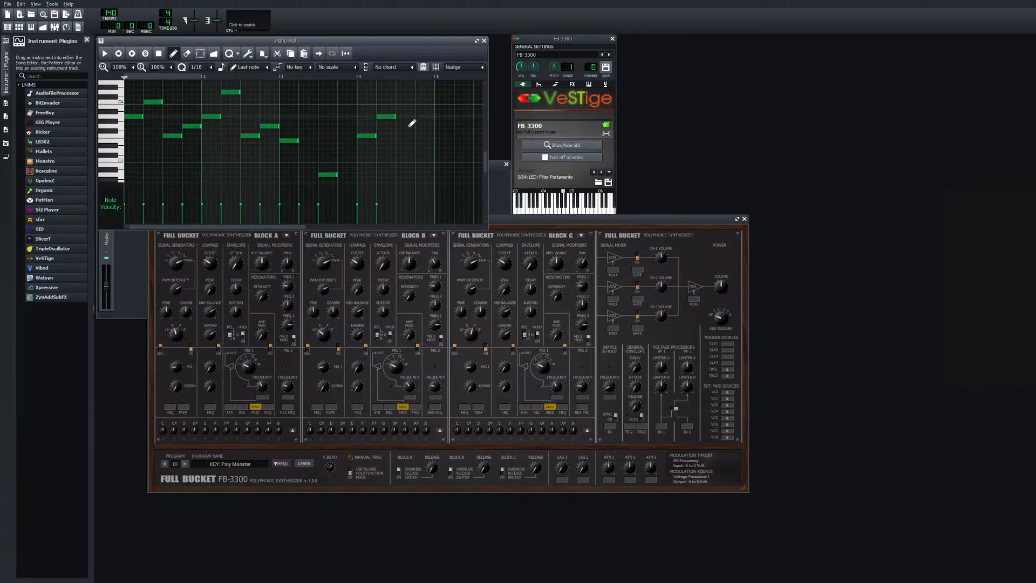
pyautogui.click(404, 160)
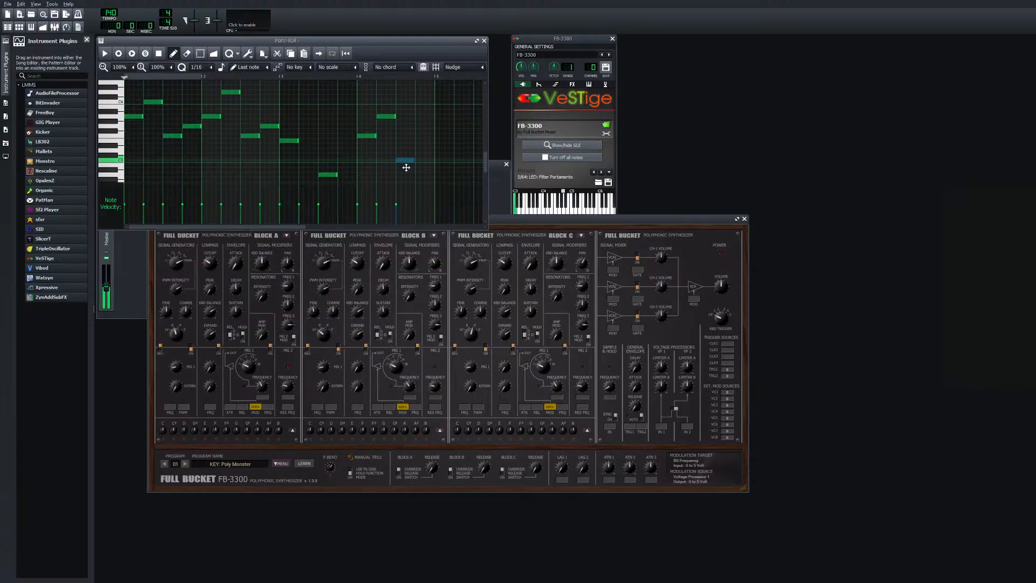
pyautogui.moveTo(404, 167)
pyautogui.mouseDown()
pyautogui.moveTo(403, 180)
pyautogui.moveTo(425, 164)
pyautogui.mouseUp()
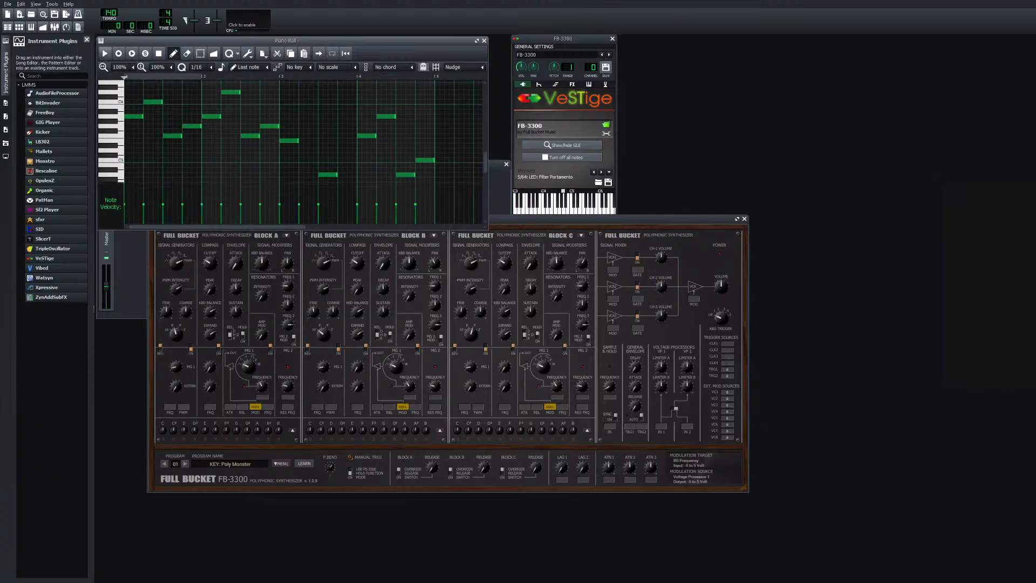
# Play the clip through bar 4 until it loops to check the added notes, and stop playback
pyautogui.click(104, 53)
pyautogui.scroll(-1, 231, 107)
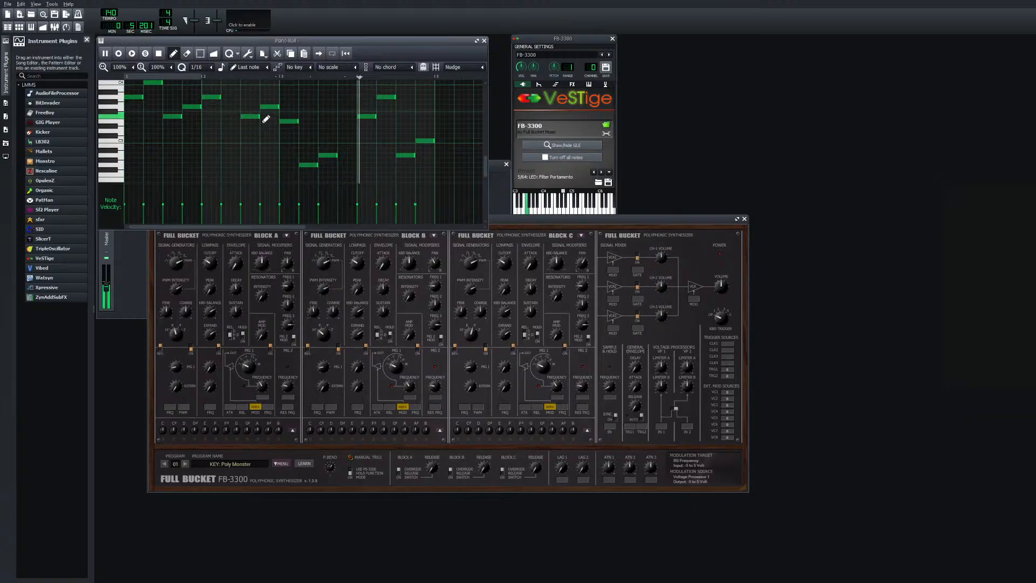
pyautogui.scroll(1, 267, 120)
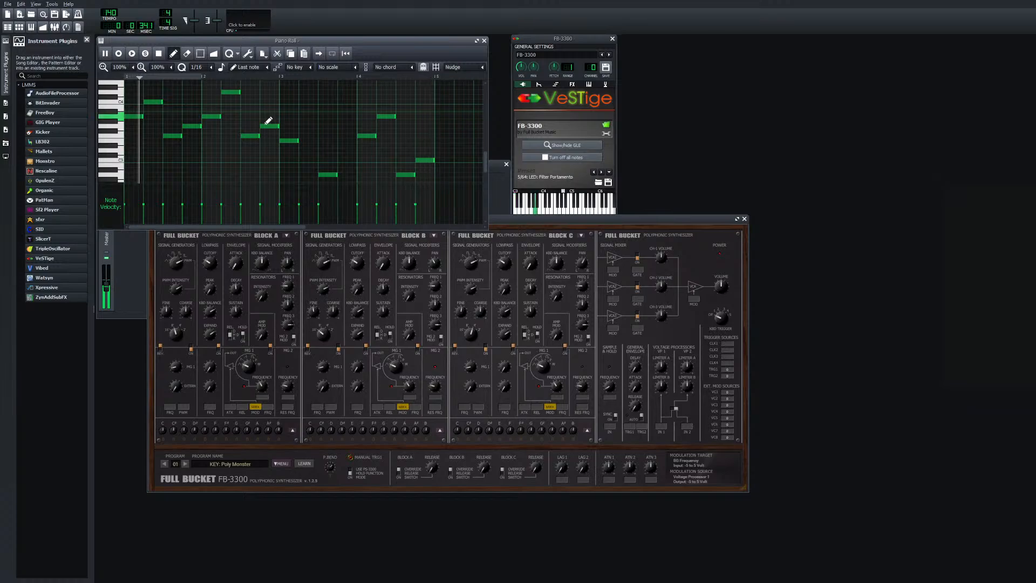
pyautogui.press('space')
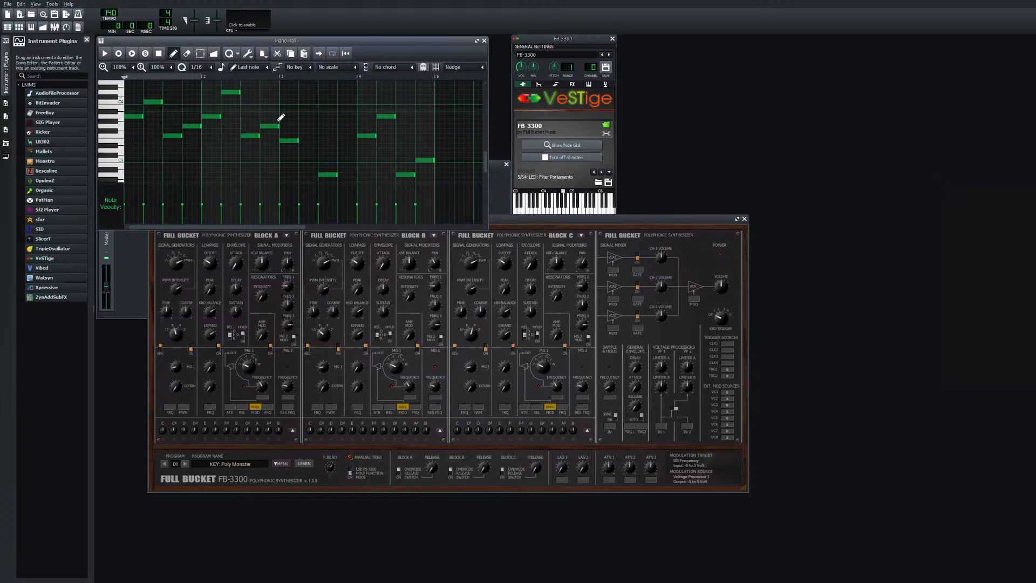
# Draw a quarter-length D on the fourth beat of bar 3, and play the clip through to bar 4's last note
pyautogui.scroll(-2, 278, 113)
pyautogui.scroll(1, 286, 118)
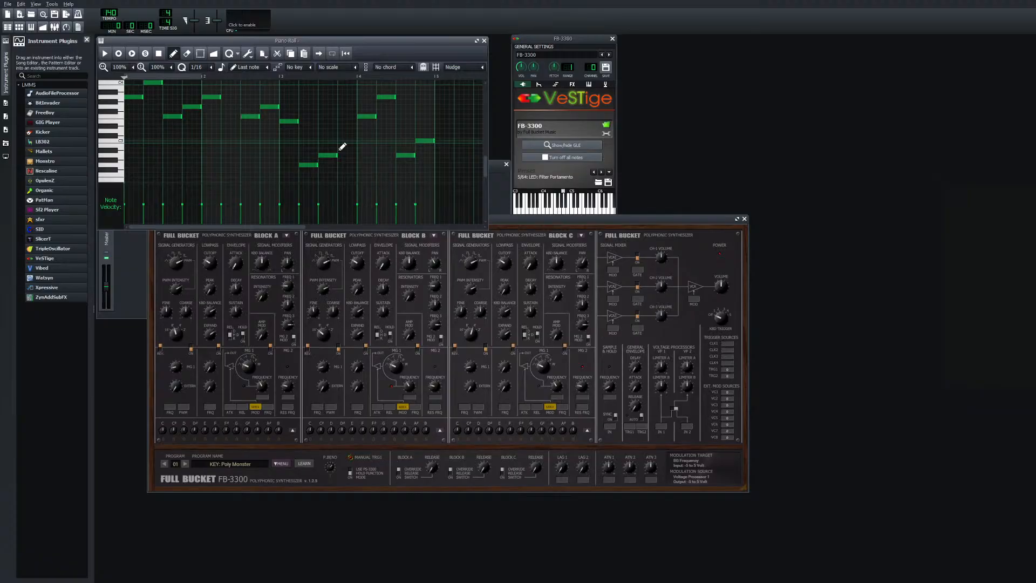
pyautogui.scroll(4, 342, 147)
pyautogui.scroll(-4, 342, 146)
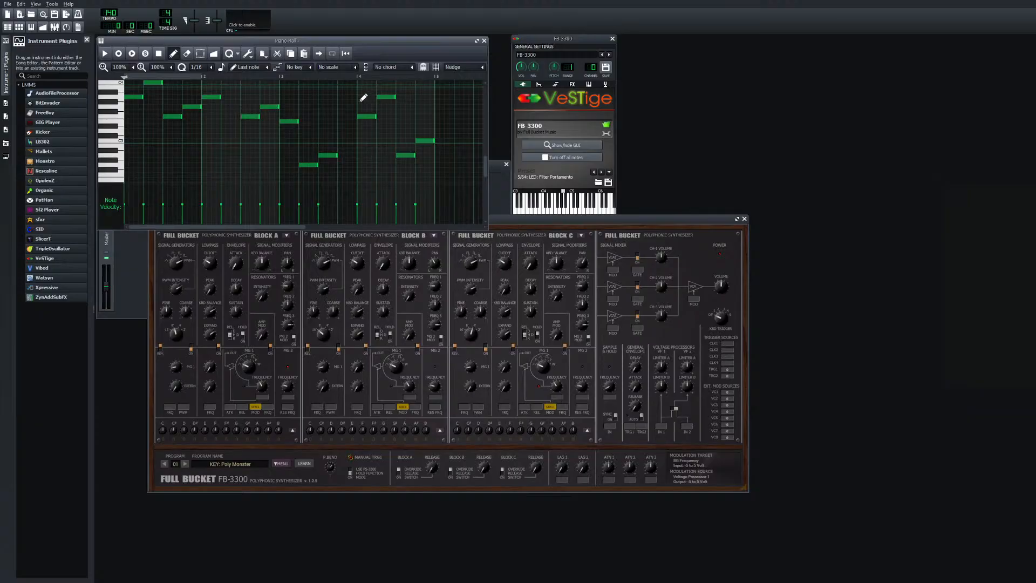
pyautogui.click(349, 131)
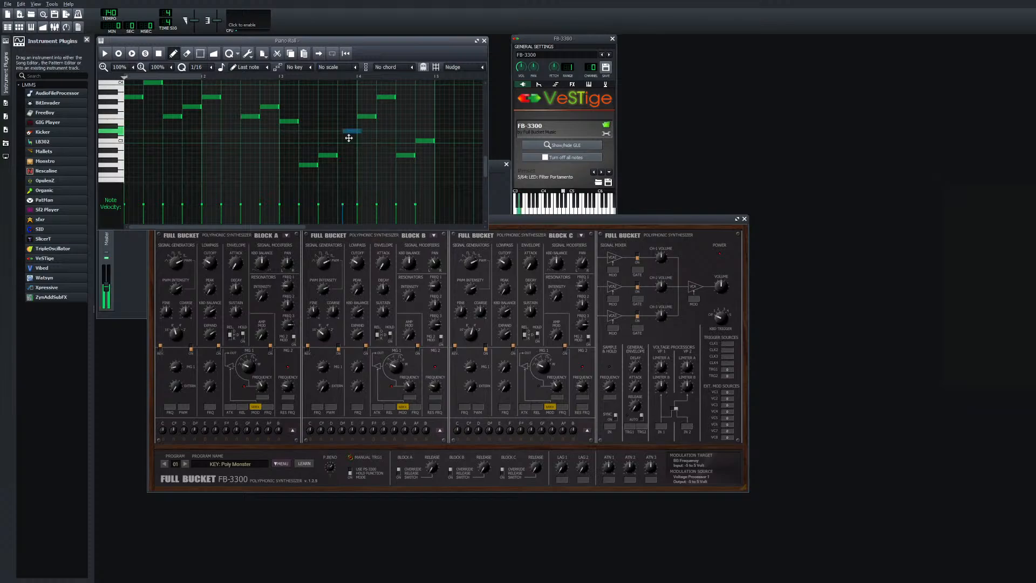
pyautogui.moveTo(345, 138); pyautogui.dragTo(342, 139)
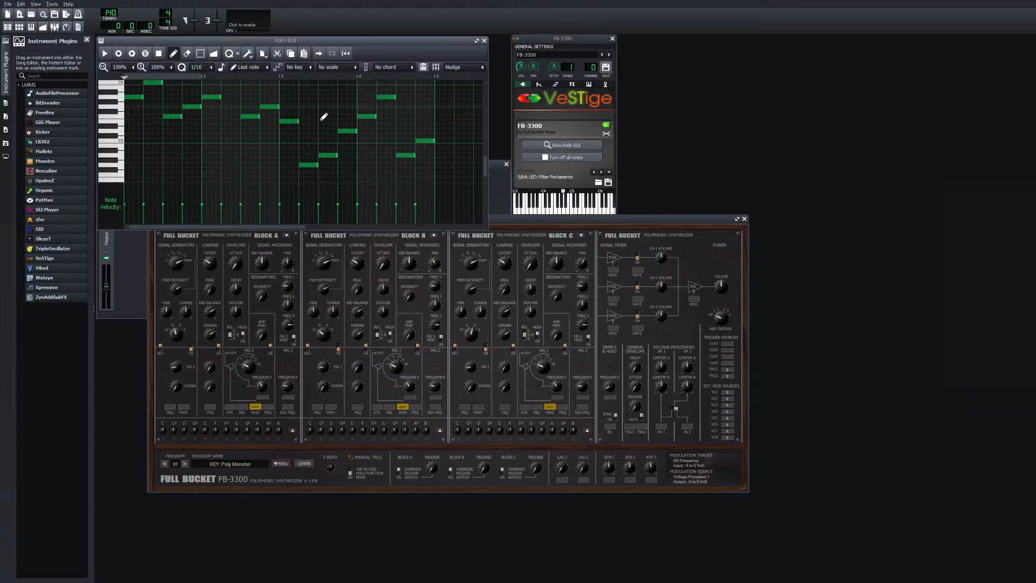
pyautogui.press('space')
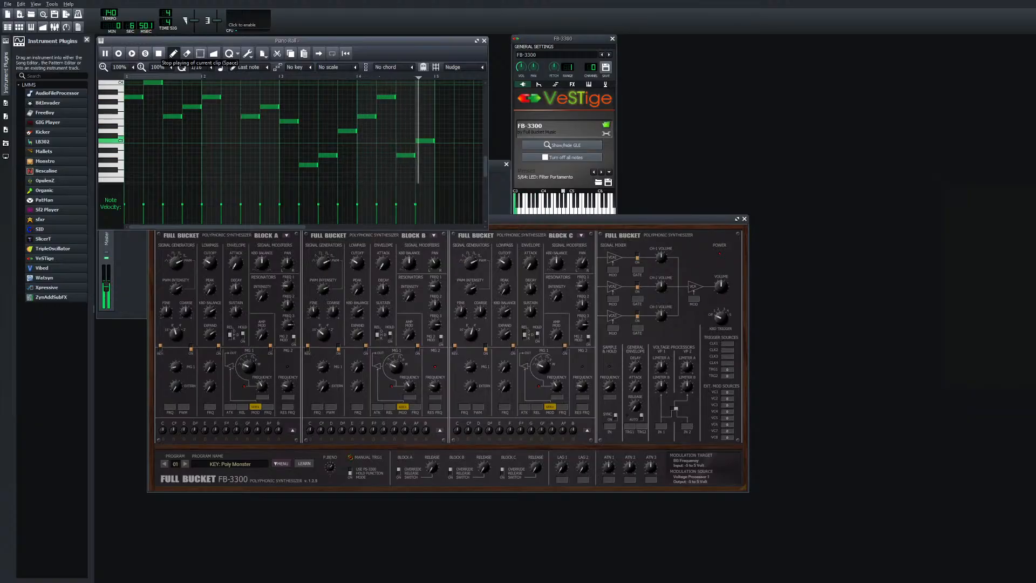
pyautogui.click(159, 53)
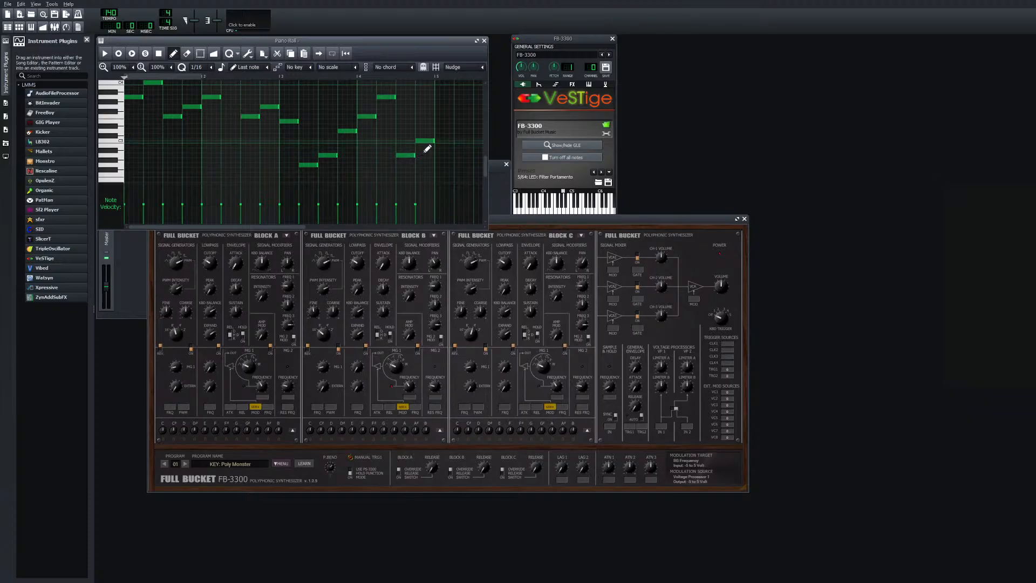
# Lower the notes on beats 3 and 4 of bar 4 to G and A, and play the clip until it loops
pyautogui.moveTo(427, 149); pyautogui.dragTo(408, 175)
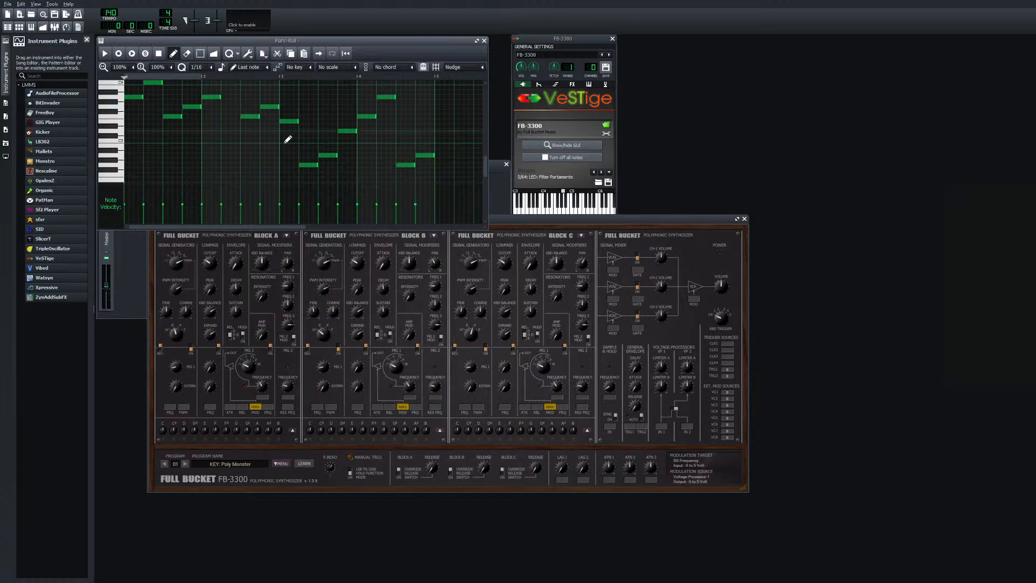
pyautogui.click(105, 53)
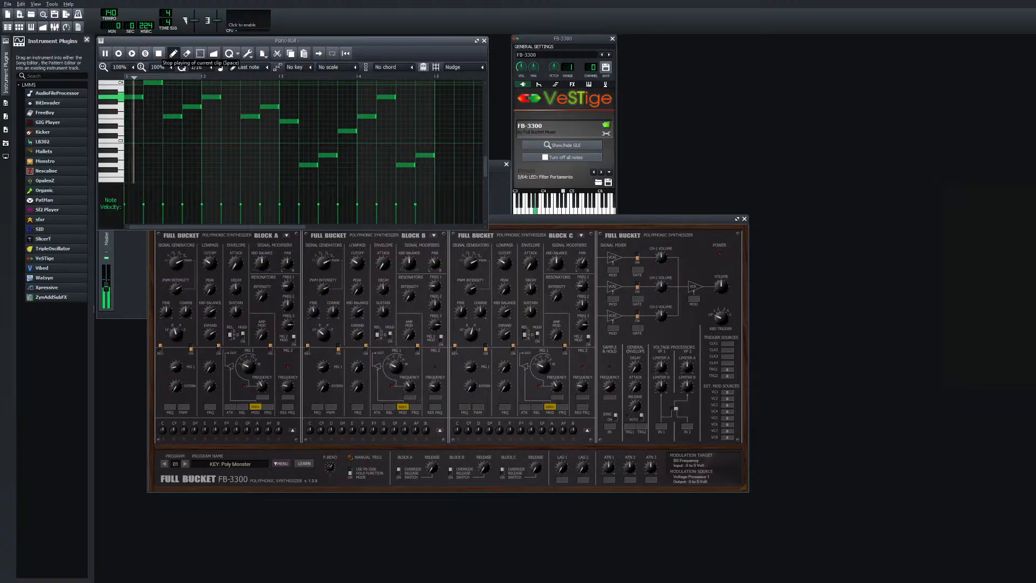
pyautogui.press('space')
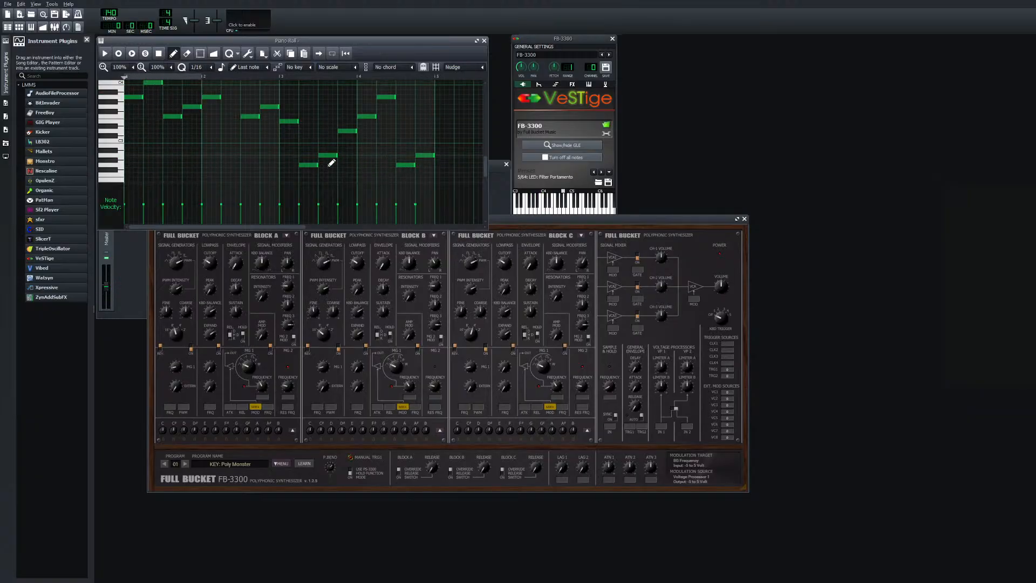
# Delete the notes on beats 3 and 4 of bar 4, along with the stray note drawn between them
pyautogui.click(415, 161)
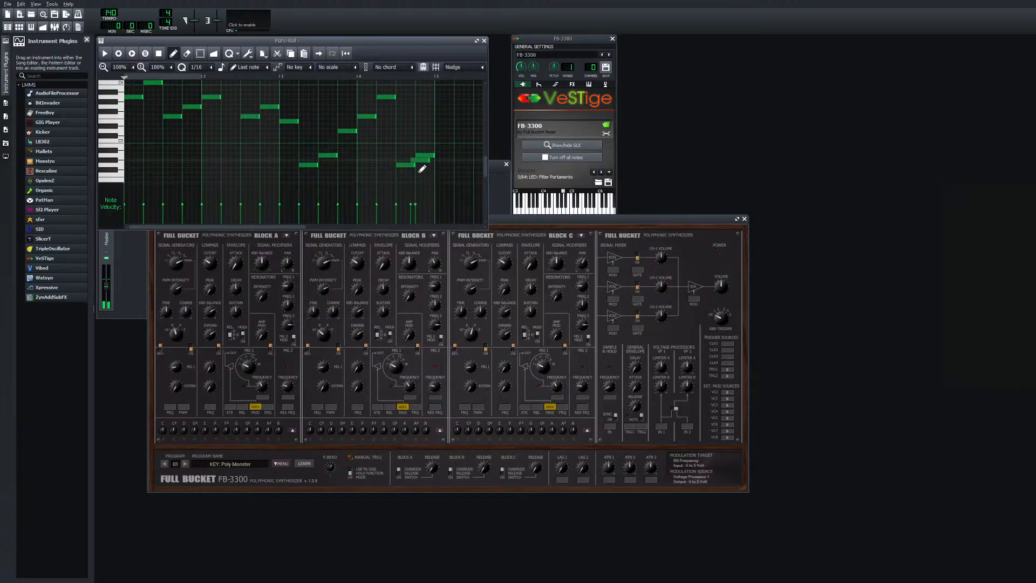
pyautogui.click(419, 162)
pyautogui.click(419, 161)
pyautogui.press('Delete')
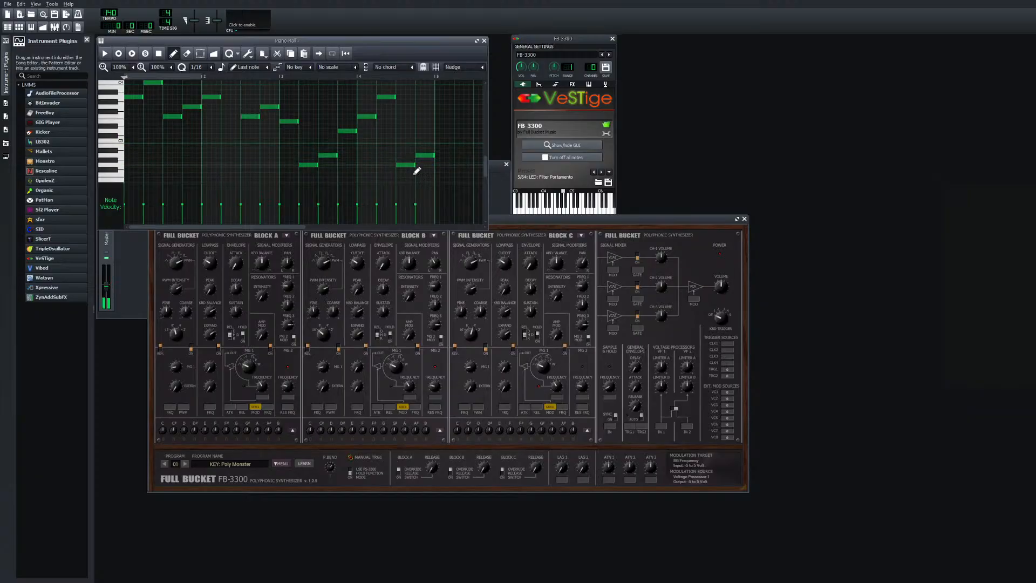
pyautogui.click(411, 166)
pyautogui.press('Delete')
pyautogui.click(425, 155)
pyautogui.click(420, 156)
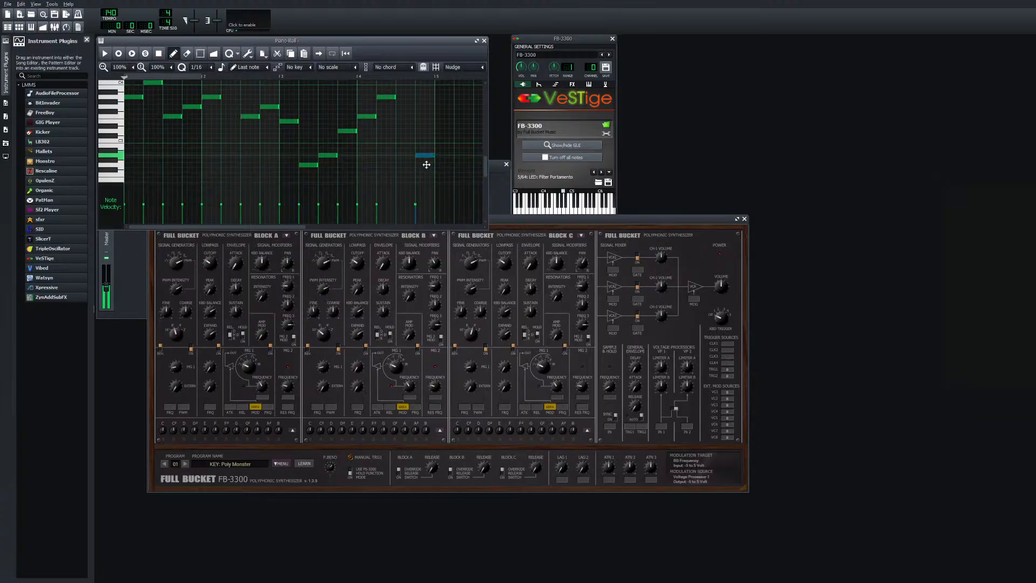
pyautogui.press('Delete')
# Try an additional quarter-length A above the F on the first beat of bar 4, and remove it
pyautogui.scroll(1, 420, 155)
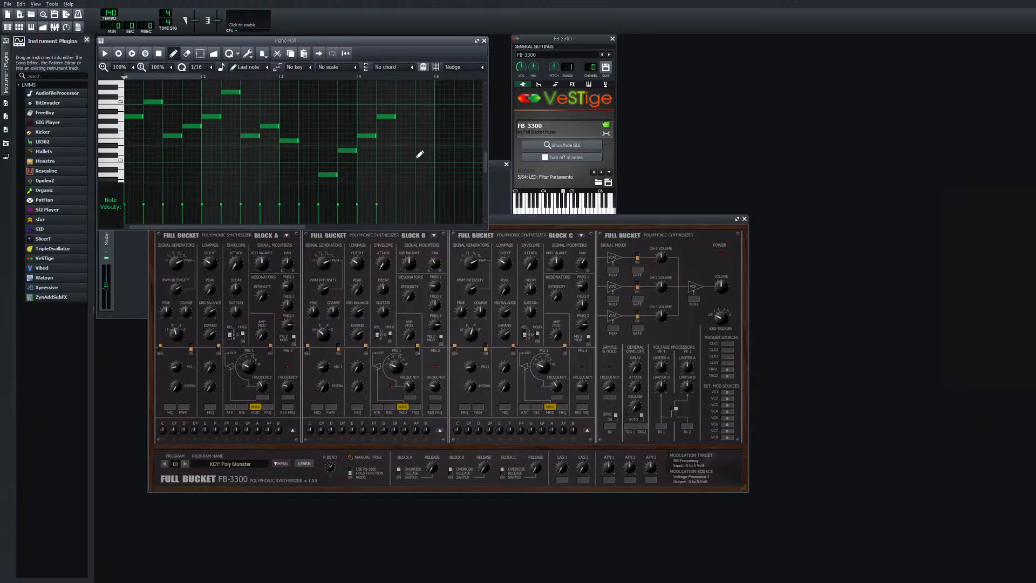
pyautogui.scroll(1, 416, 154)
pyautogui.scroll(-2, 416, 152)
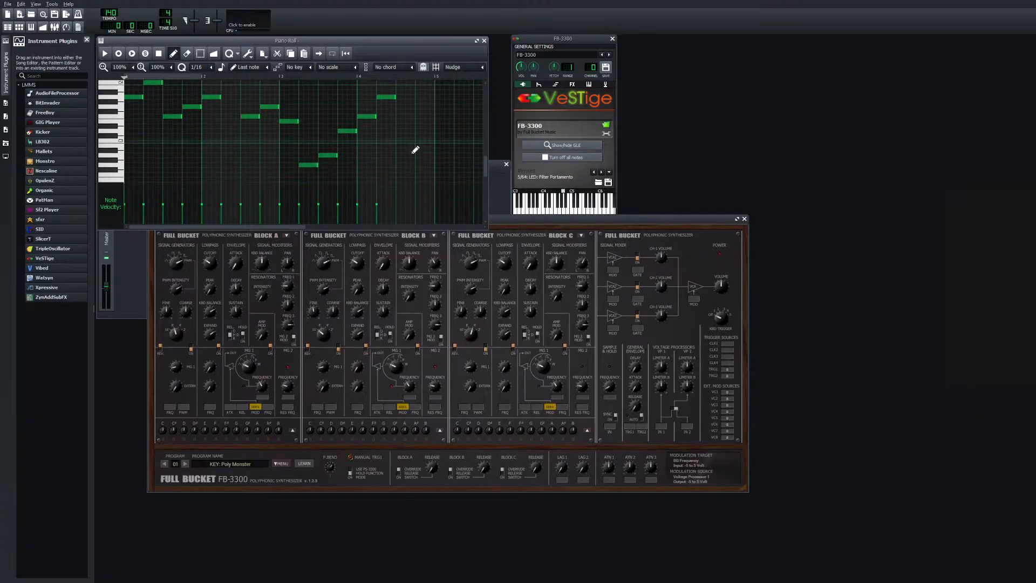
pyautogui.scroll(2, 412, 153)
pyautogui.scroll(-2, 413, 152)
pyautogui.scroll(1, 416, 148)
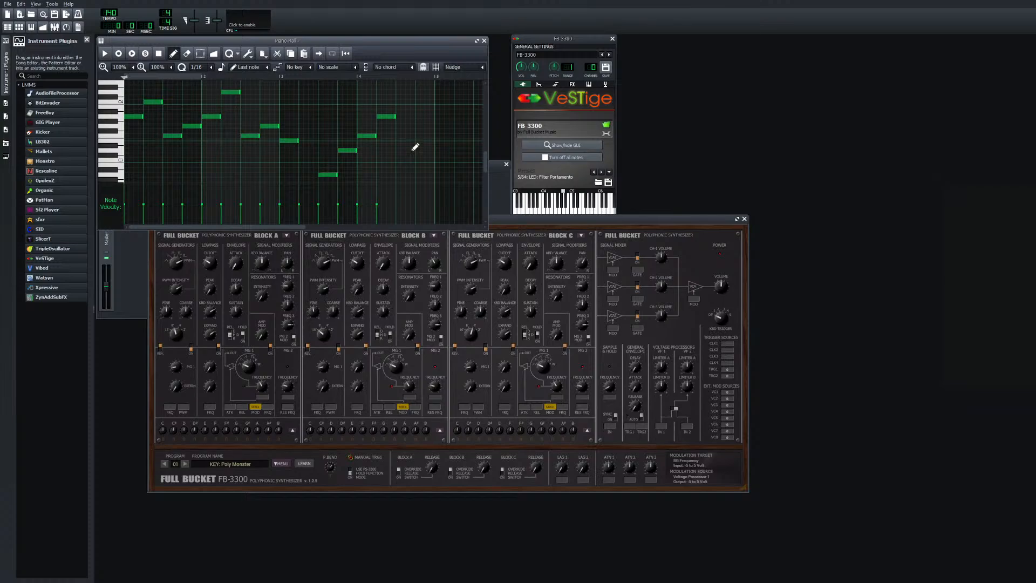
pyautogui.scroll(1, 415, 147)
pyautogui.scroll(-1, 415, 146)
pyautogui.click(367, 116)
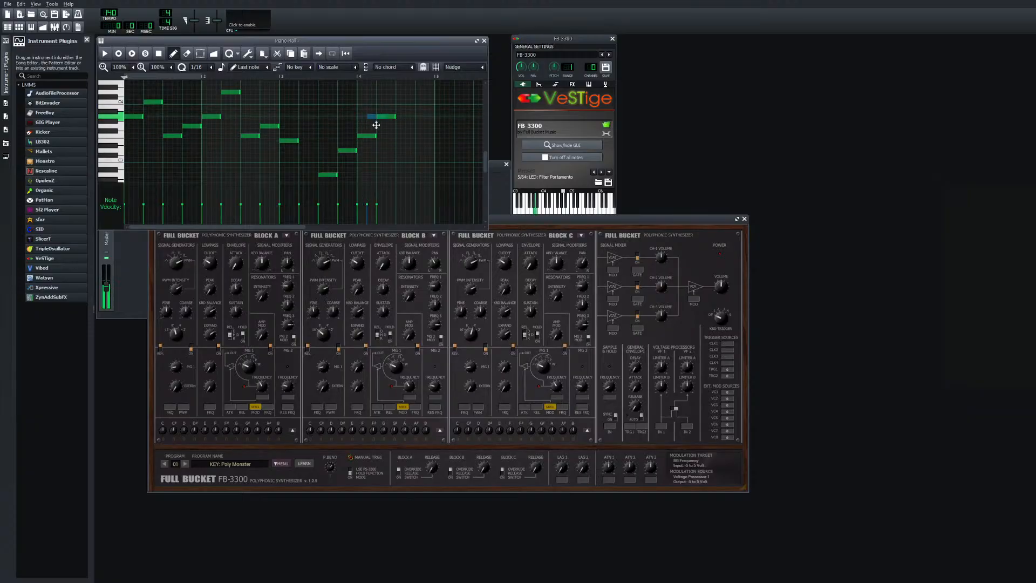
pyautogui.moveTo(365, 117); pyautogui.dragTo(362, 118)
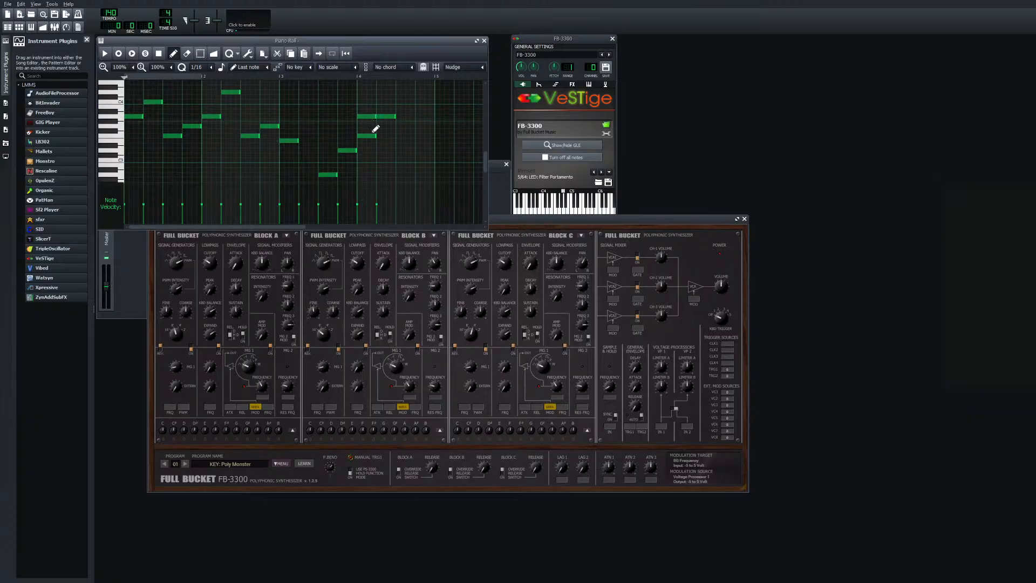
pyautogui.click(369, 117)
pyautogui.click(367, 117)
pyautogui.rightClick(367, 117)
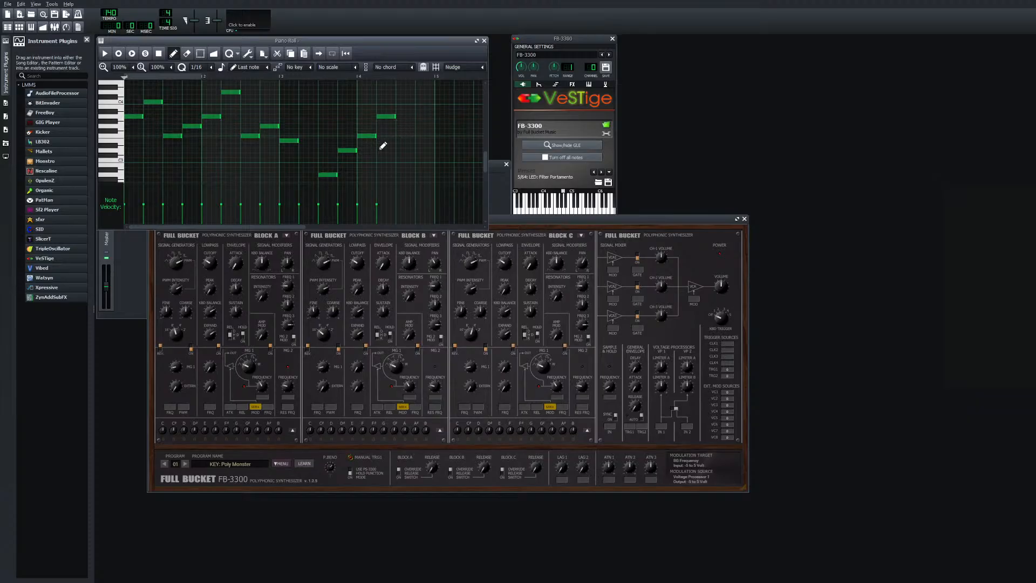
# Lower the first note of bar 4 to the C below, and the second note to the A one octave lower
pyautogui.moveTo(372, 135); pyautogui.dragTo(378, 126)
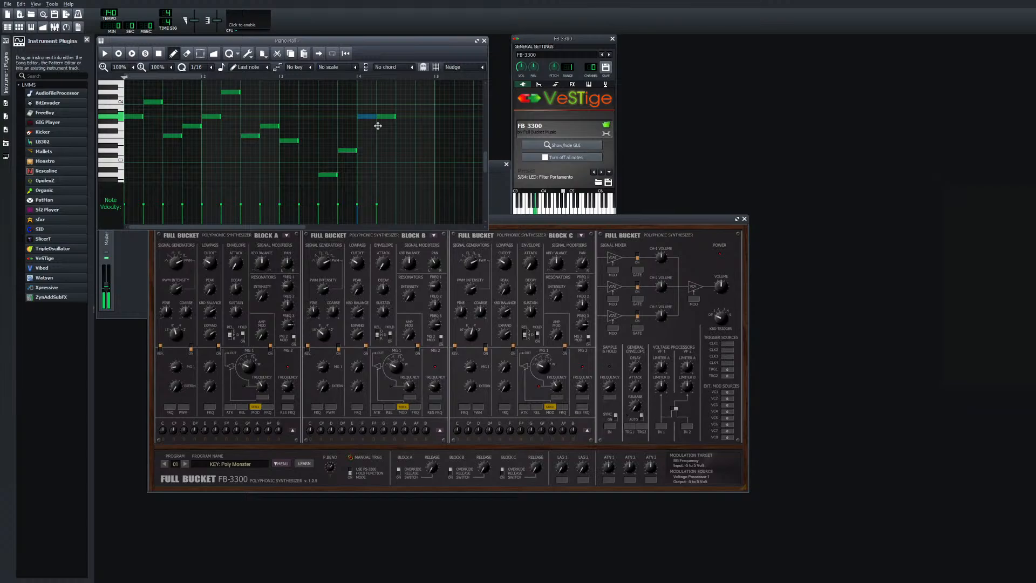
pyautogui.moveTo(378, 126); pyautogui.dragTo(380, 130)
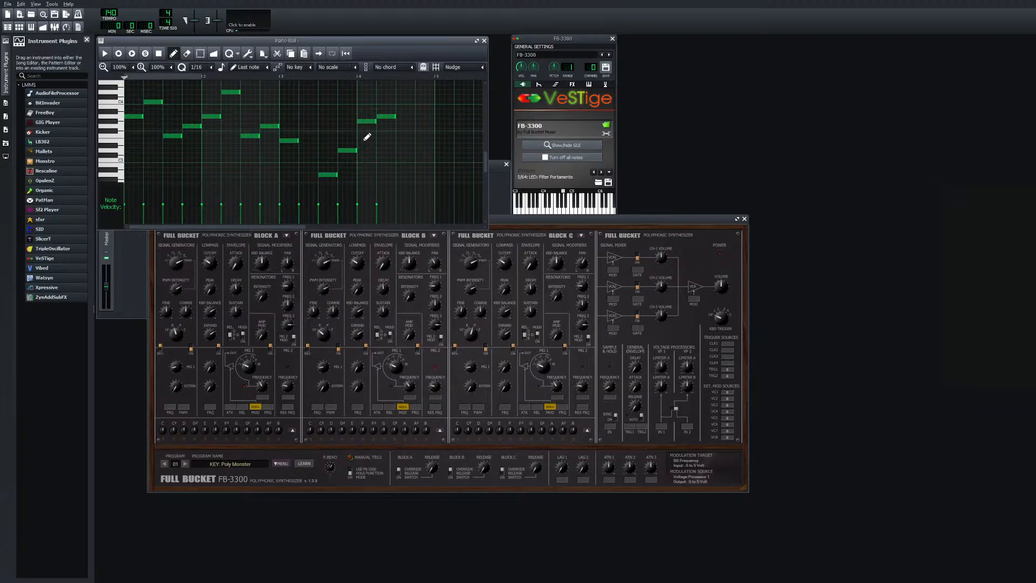
pyautogui.moveTo(375, 127); pyautogui.dragTo(374, 169)
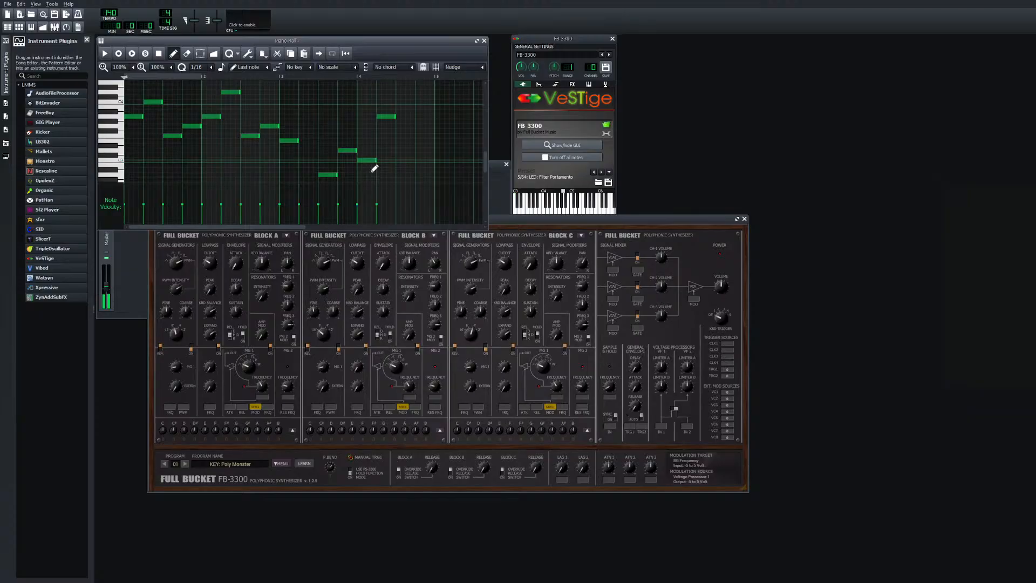
pyautogui.moveTo(389, 122); pyautogui.dragTo(386, 184)
pyautogui.click(375, 168)
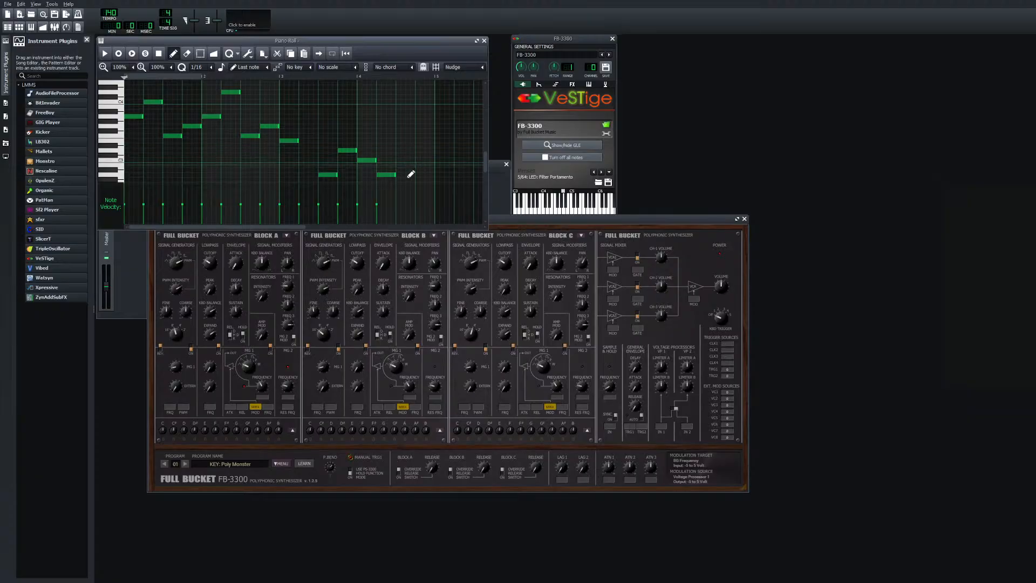
# Draw quarter-length B and C notes on beats 3 and 4 of bar 4, and play the clip through to its end
pyautogui.click(409, 174)
pyautogui.click(426, 167)
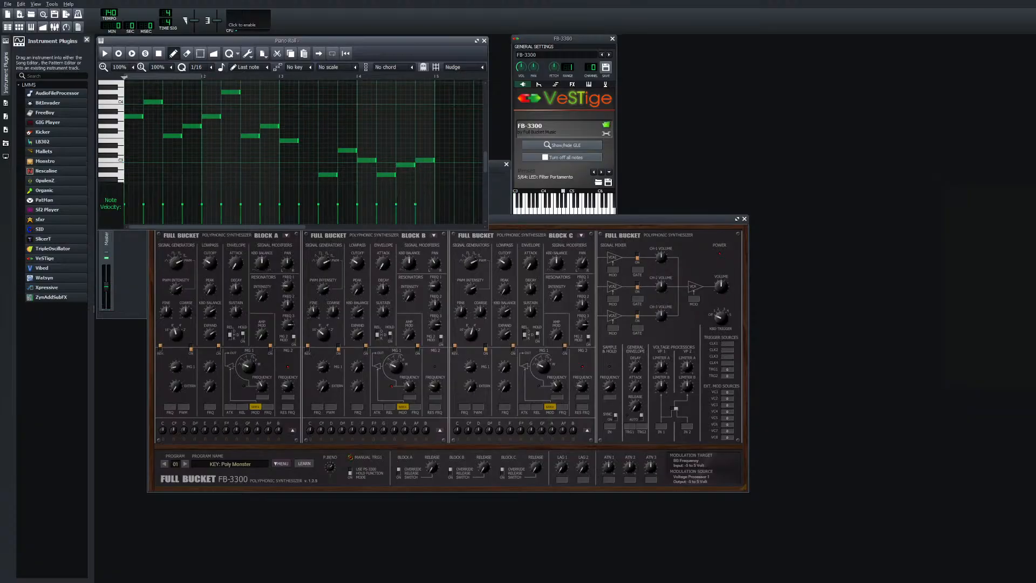
pyautogui.click(104, 53)
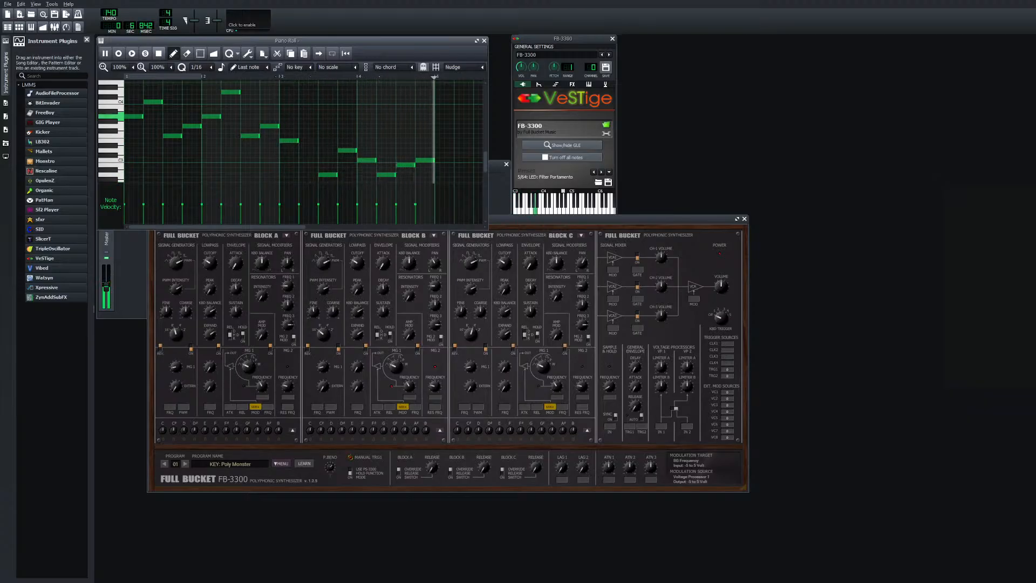
pyautogui.click(159, 54)
# Shorten the B in bar 4 to an eighth starting on the second half of beat 3, and play the clip
pyautogui.click(412, 163)
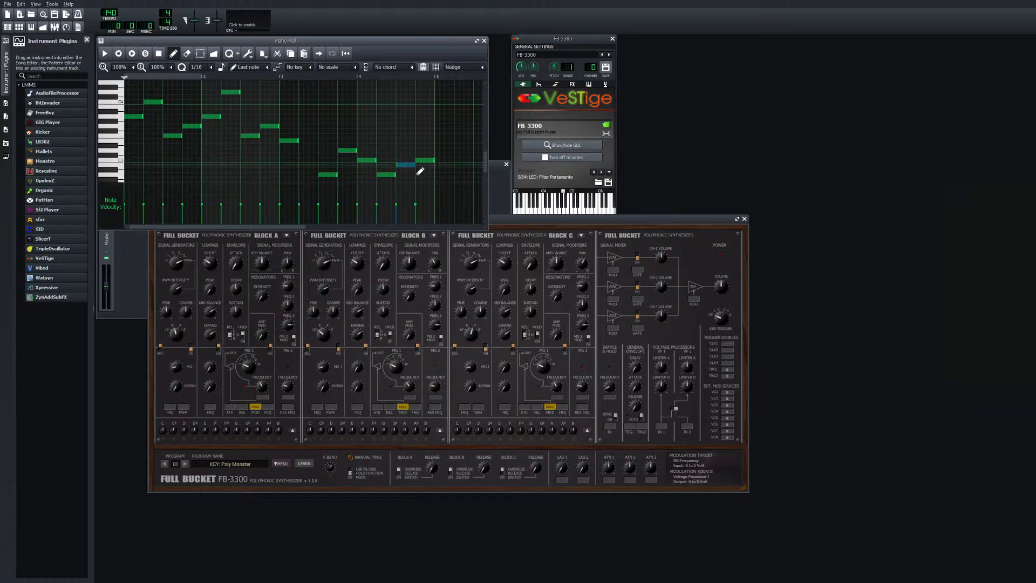
pyautogui.moveTo(411, 163)
pyautogui.mouseDown()
pyautogui.moveTo(401, 164)
pyautogui.moveTo(421, 172)
pyautogui.mouseUp()
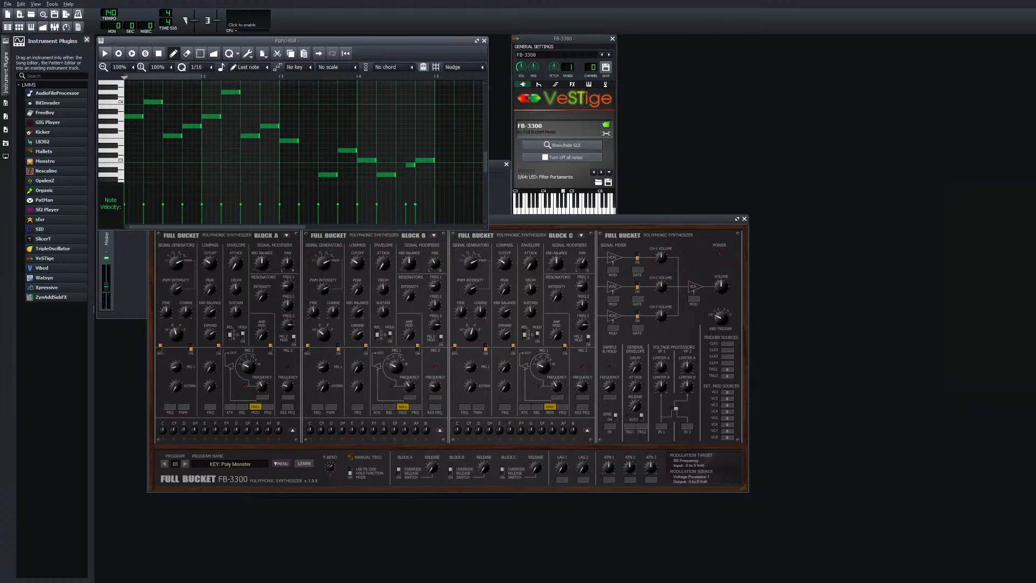
pyautogui.press('space')
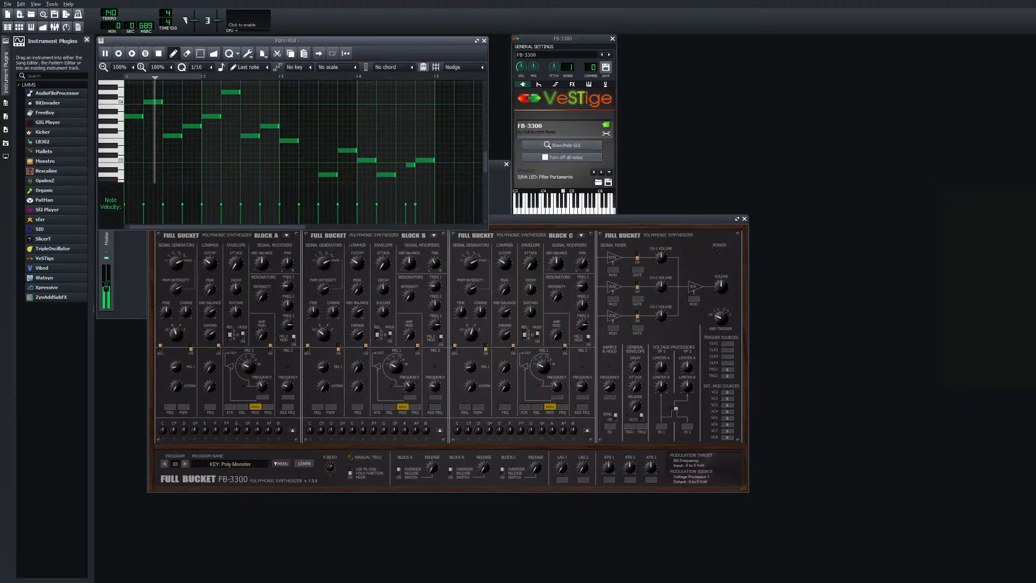
pyautogui.press('space')
# Delete the short B in bar 4, and lengthen the A on beat 2 to last through beat 3
pyautogui.moveTo(413, 166)
pyautogui.mouseDown()
pyautogui.moveTo(416, 182)
pyautogui.moveTo(412, 173)
pyautogui.mouseUp()
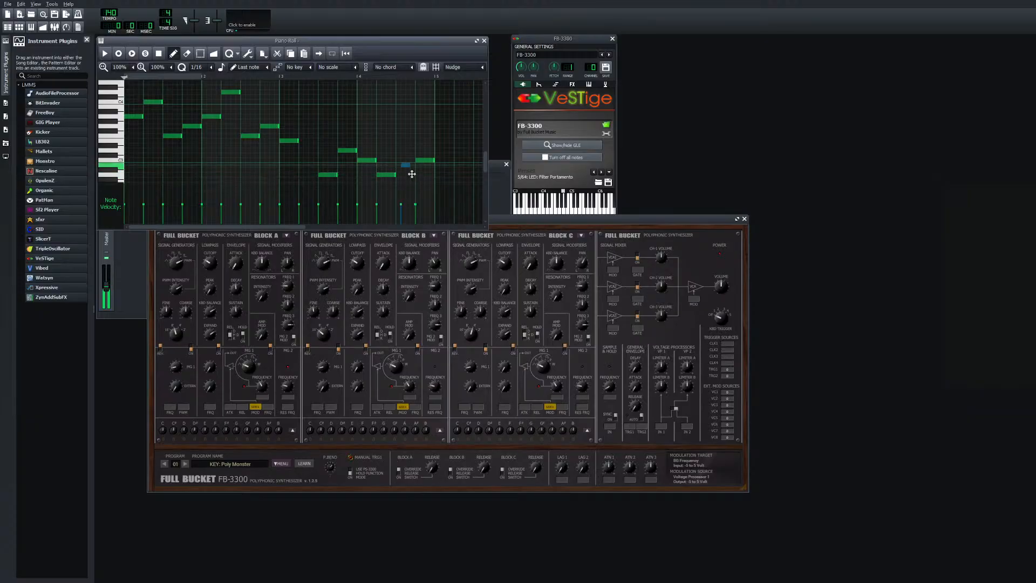
pyautogui.rightClick(404, 165)
pyautogui.moveTo(394, 174); pyautogui.dragTo(419, 180)
# Play the clip to check the lengthened A in bar 4, and stop playback
pyautogui.scroll(-3, 418, 177)
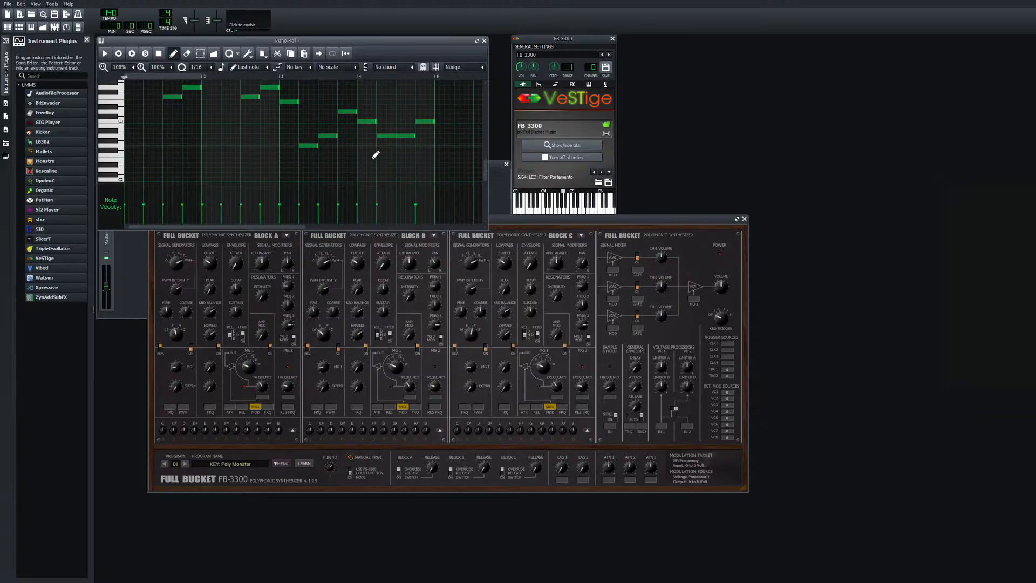
pyautogui.press('space')
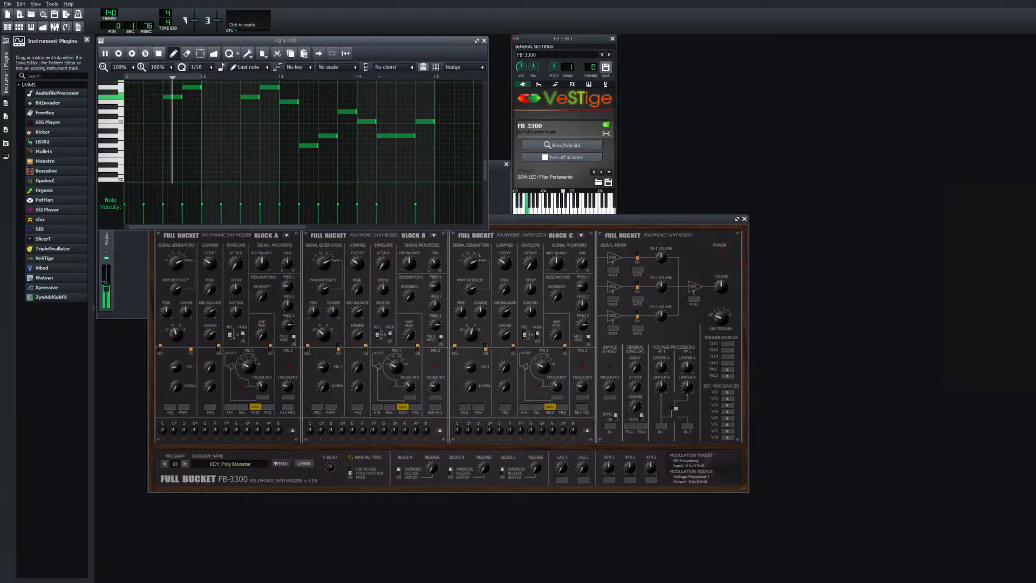
pyautogui.press('space')
pyautogui.scroll(1, 389, 158)
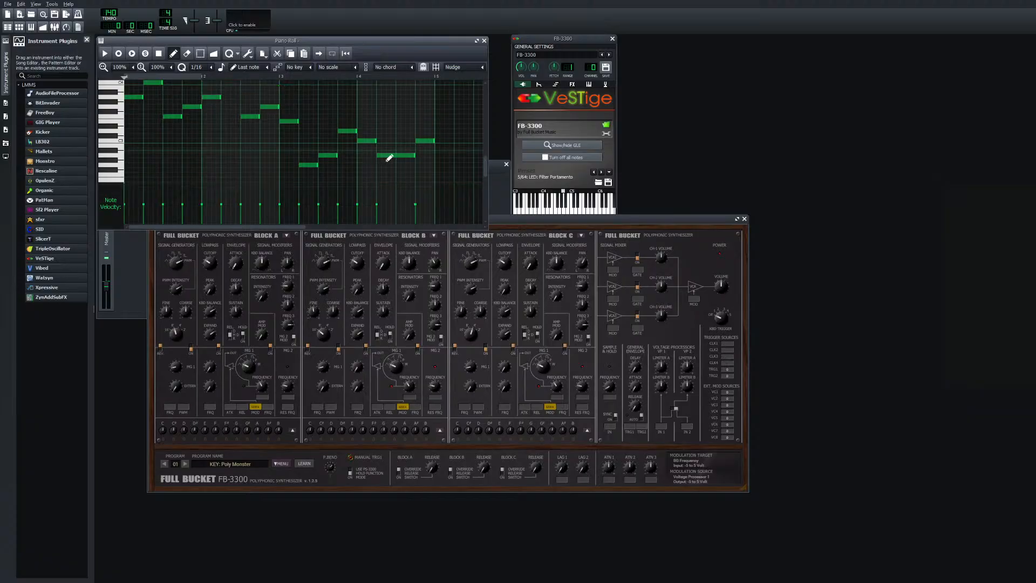
pyautogui.scroll(1, 390, 157)
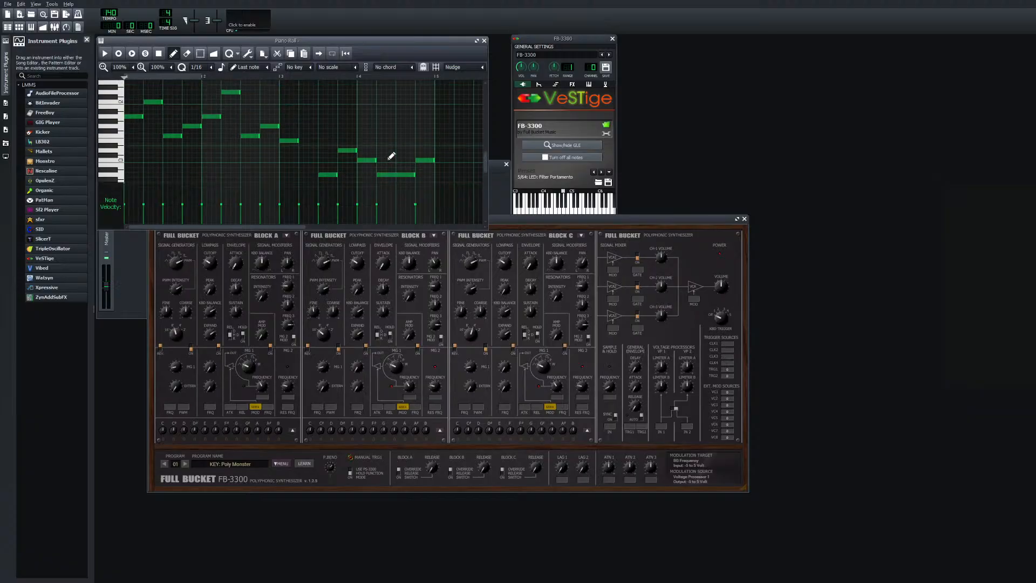
pyautogui.scroll(-1, 392, 155)
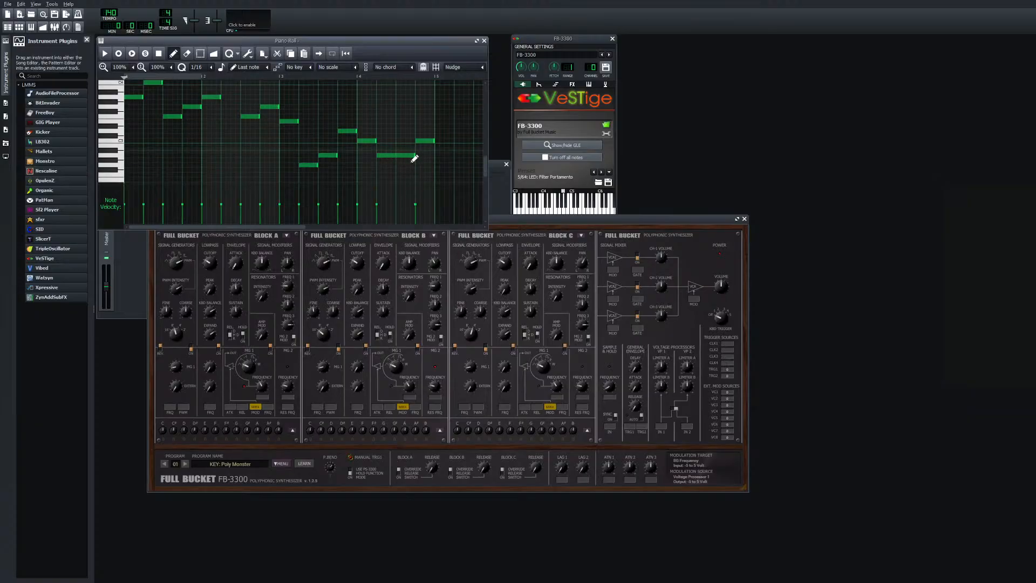
pyautogui.scroll(1, 415, 158)
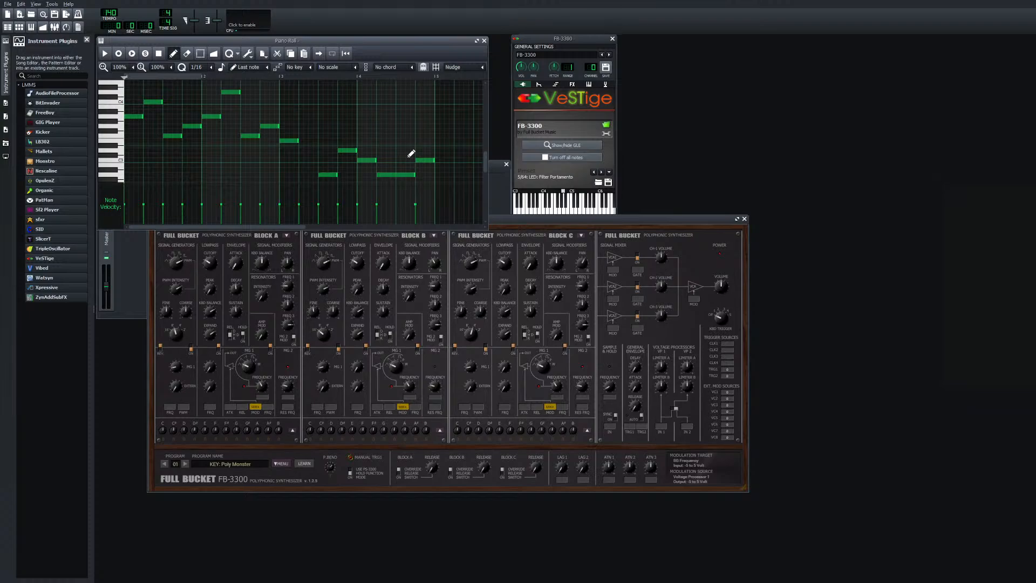
pyautogui.scroll(-3, 411, 155)
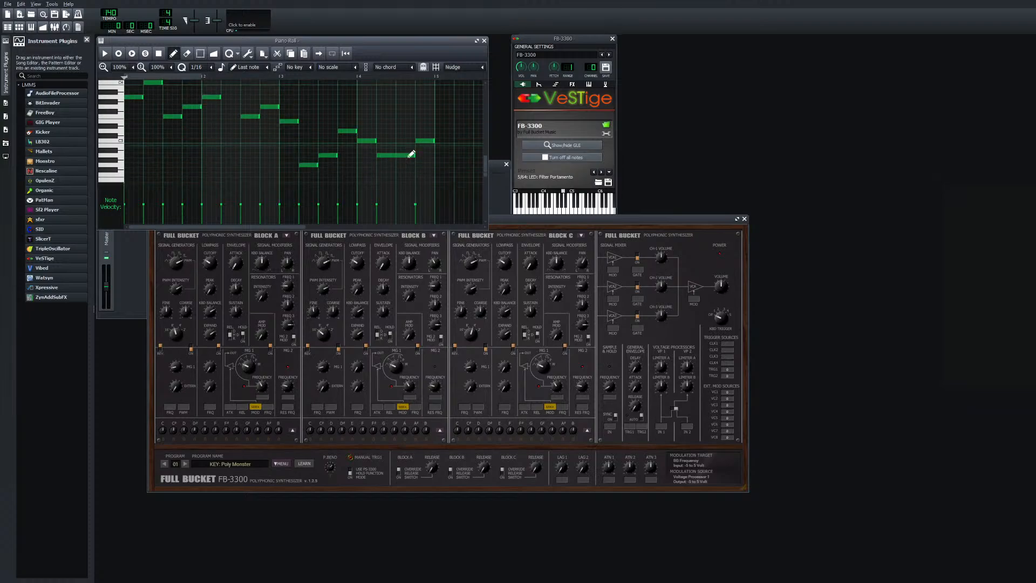
# Play the clip briefly from the start, and stop playback
pyautogui.scroll(3, 412, 154)
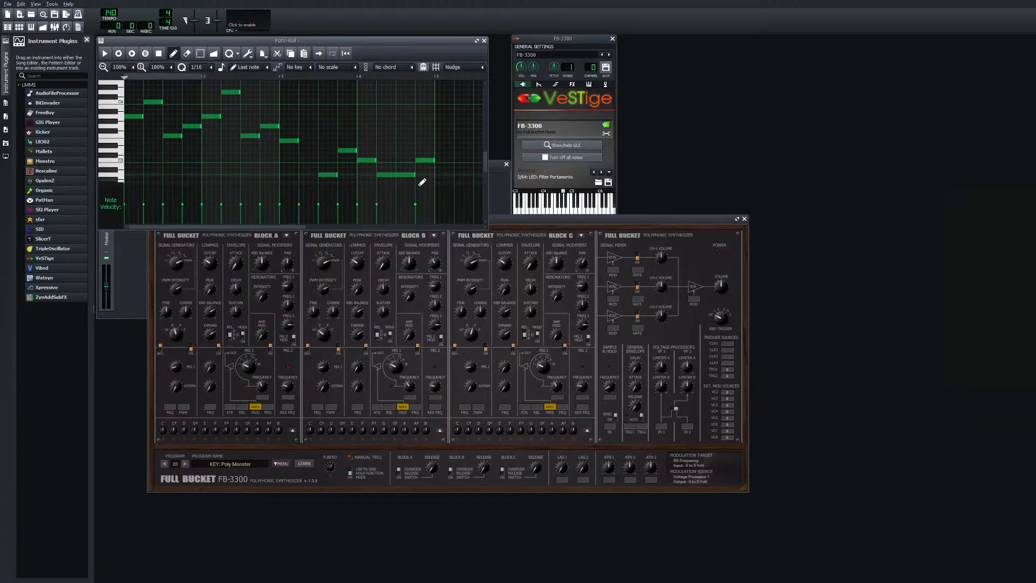
pyautogui.moveTo(420, 184)
pyautogui.mouseDown()
pyautogui.moveTo(410, 176)
pyautogui.moveTo(397, 186)
pyautogui.moveTo(419, 183)
pyautogui.mouseUp()
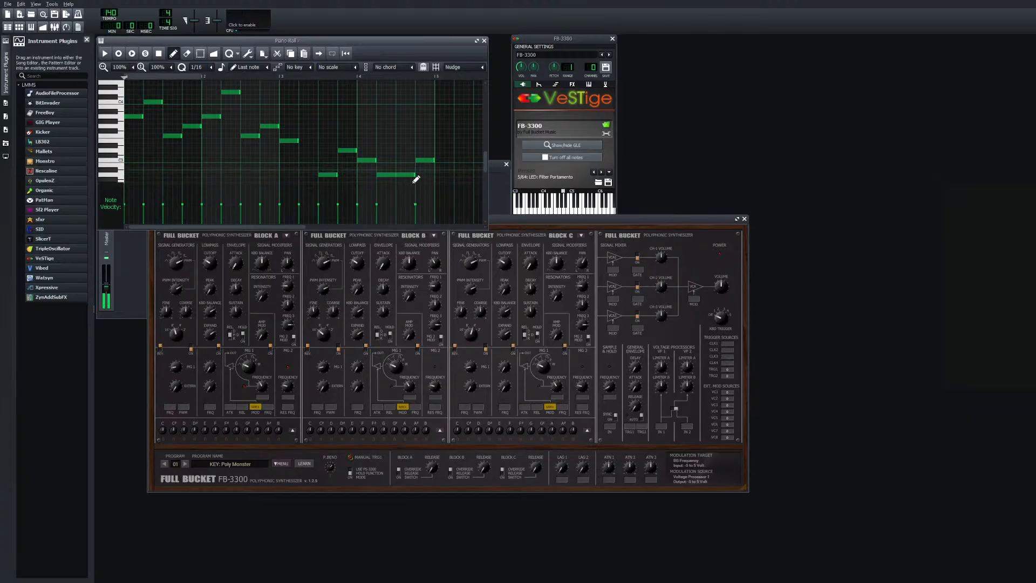
pyautogui.click(414, 176)
pyautogui.scroll(-1, 415, 168)
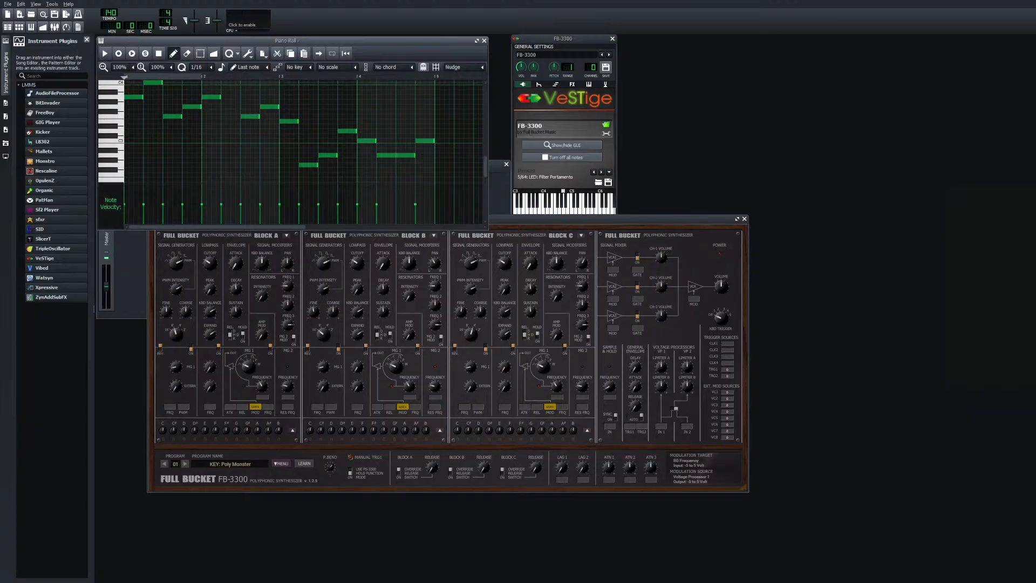
pyautogui.press('space')
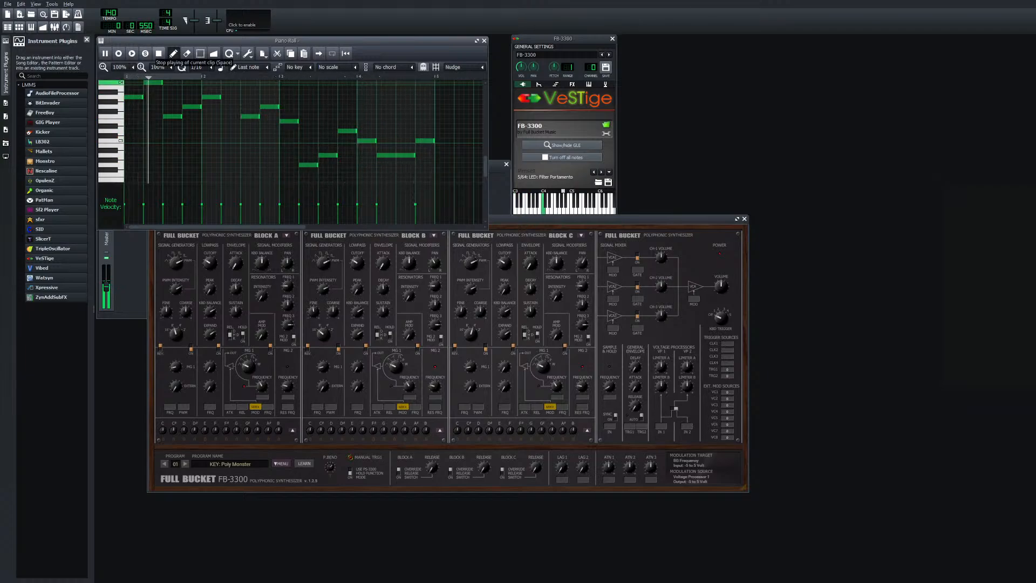
pyautogui.press('space')
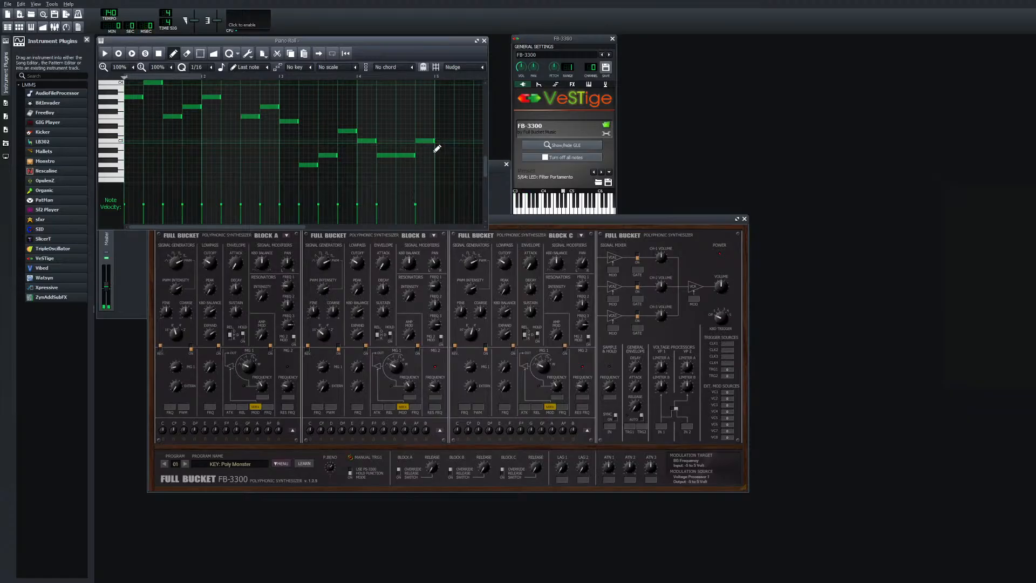
# Delete the C on beat 4 of bar 4, lengthen the A to last through that beat, and play the clip
pyautogui.rightClick(432, 141)
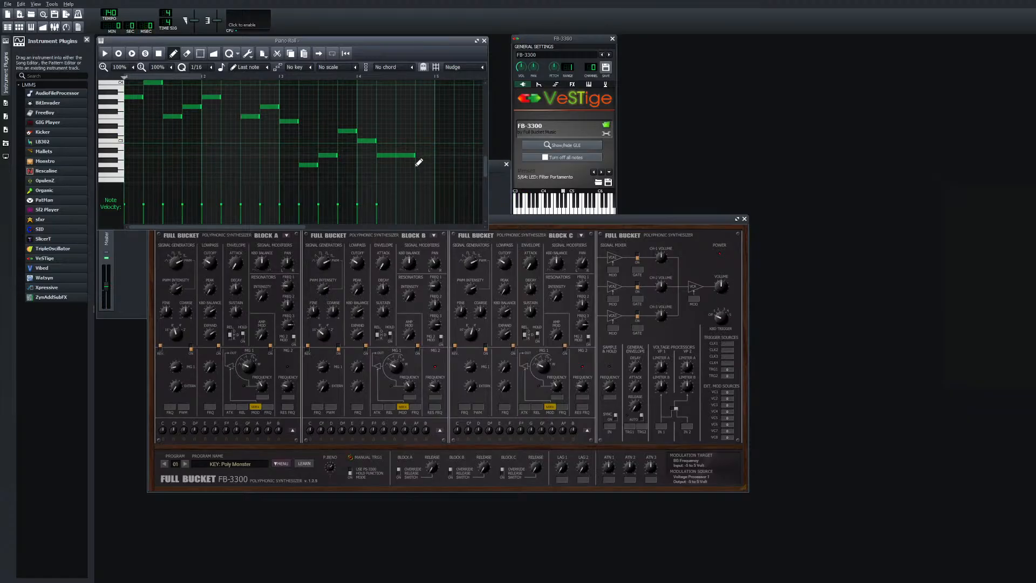
pyautogui.moveTo(415, 156); pyautogui.dragTo(435, 155)
pyautogui.click(105, 53)
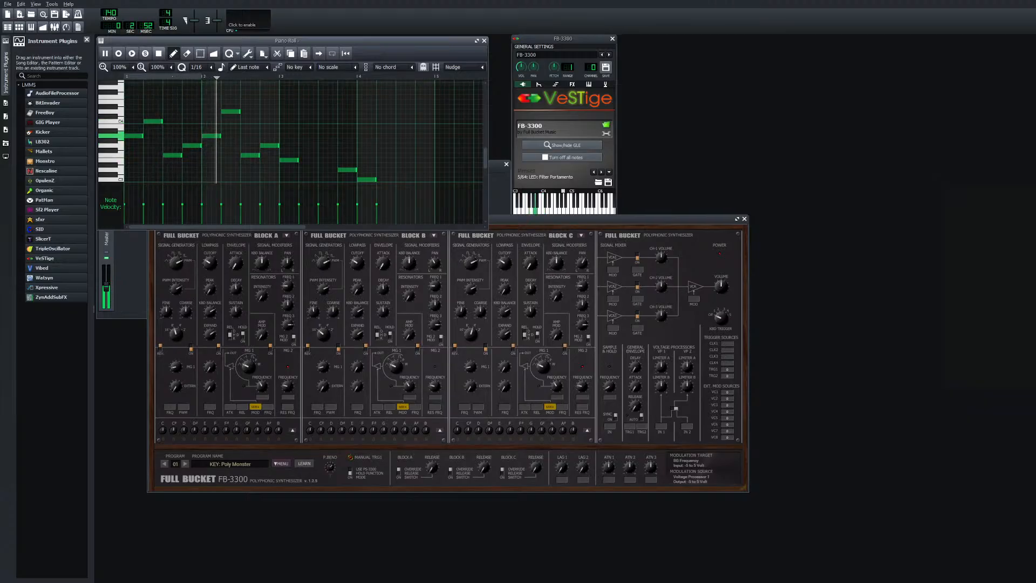
pyautogui.scroll(-3, 222, 104)
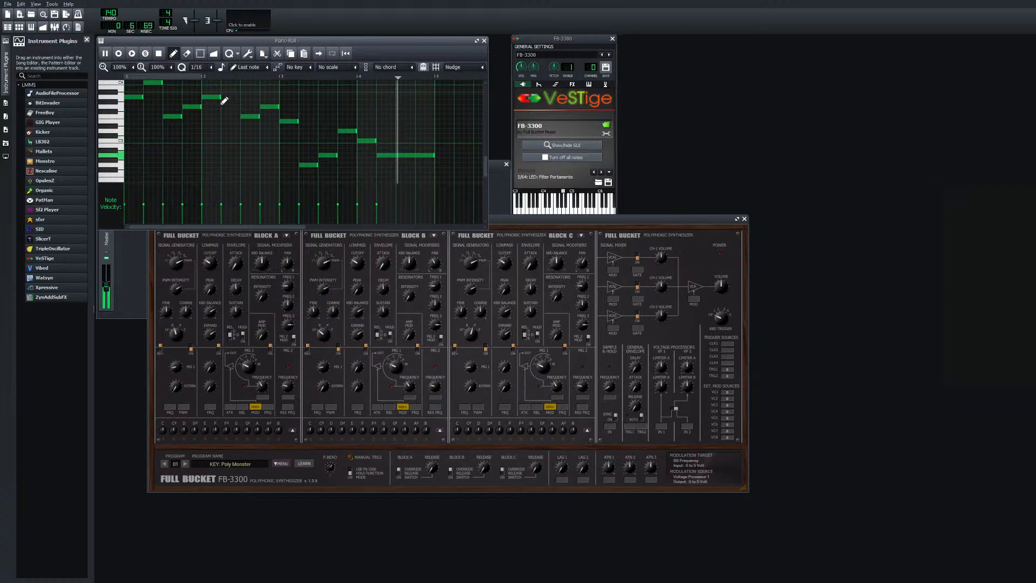
pyautogui.press('space')
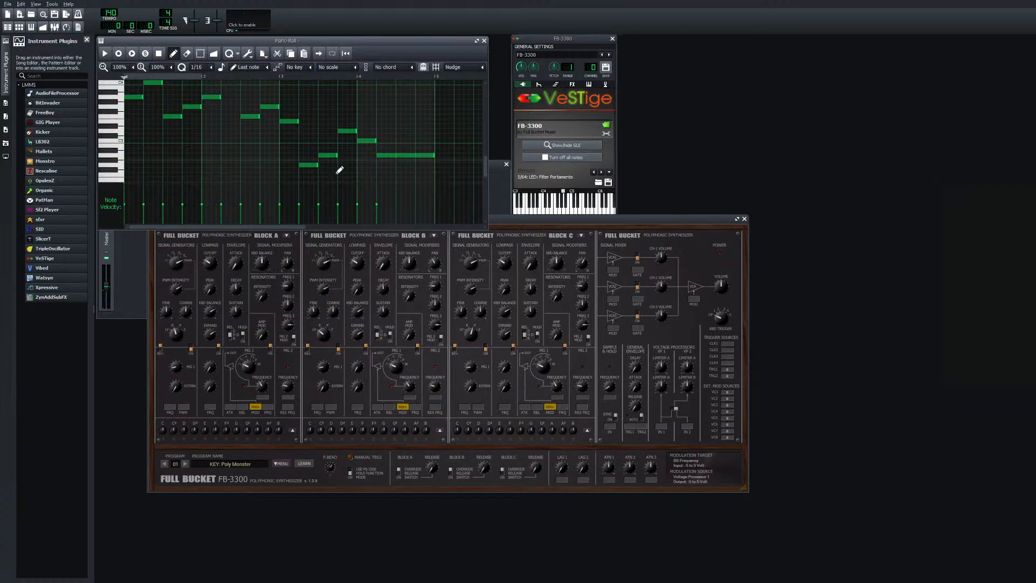
# Raise the C on beat 1 of bar 4 to E, and draw a quarter-length G just after the start of beat 2
pyautogui.scroll(2, 350, 166)
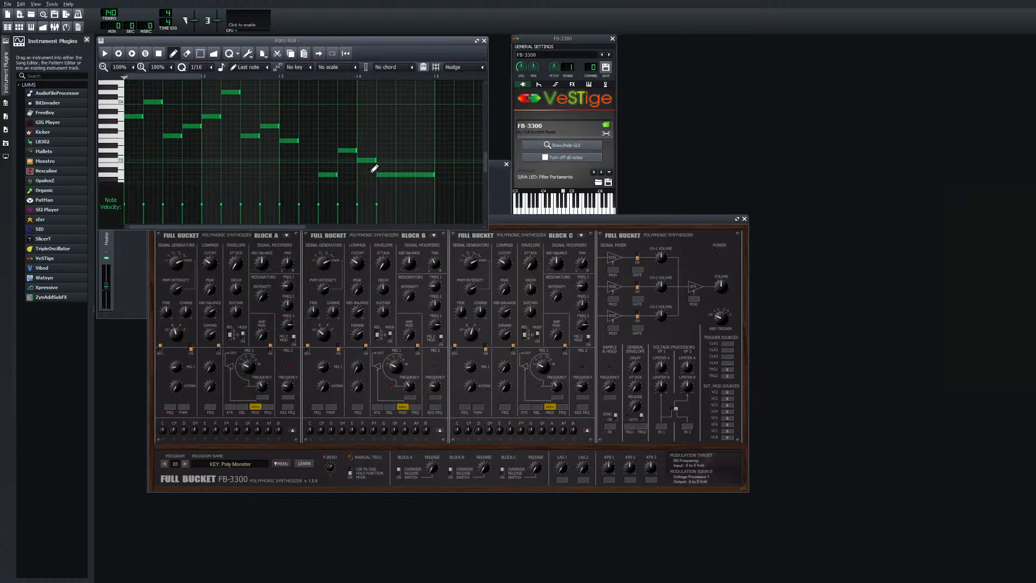
pyautogui.moveTo(372, 161); pyautogui.dragTo(376, 151)
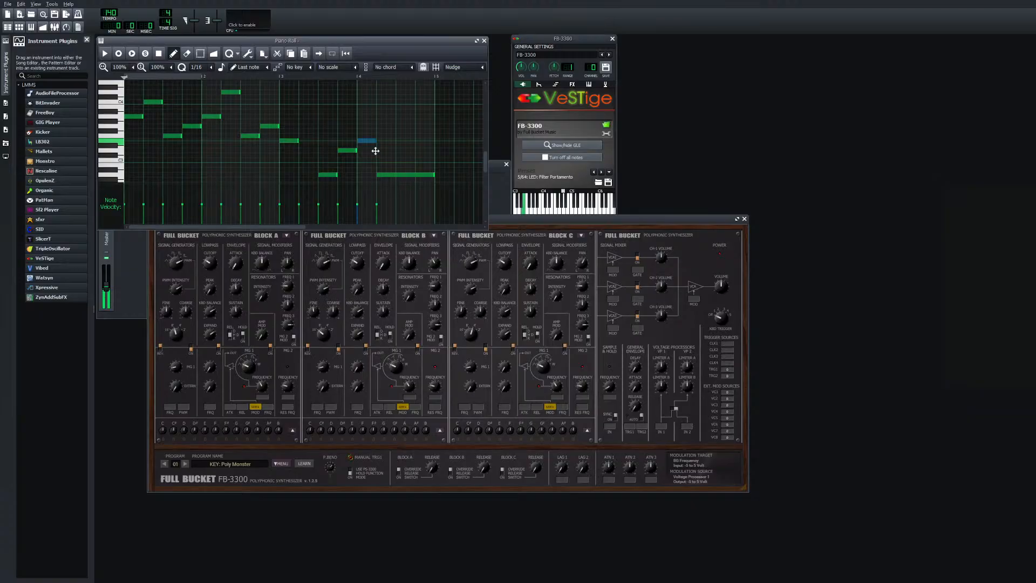
pyautogui.moveTo(375, 151); pyautogui.dragTo(376, 153)
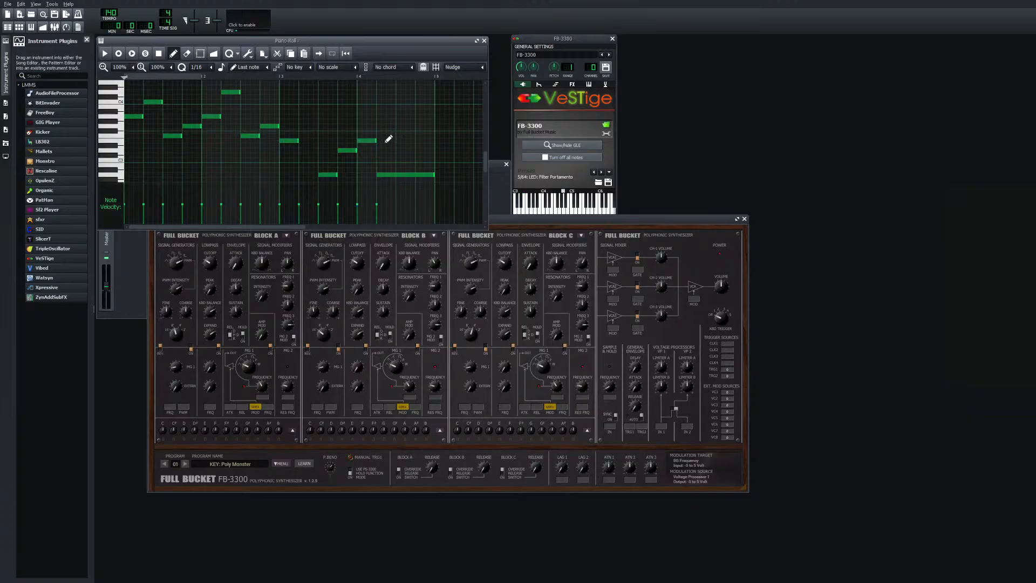
pyautogui.moveTo(388, 139); pyautogui.dragTo(388, 136)
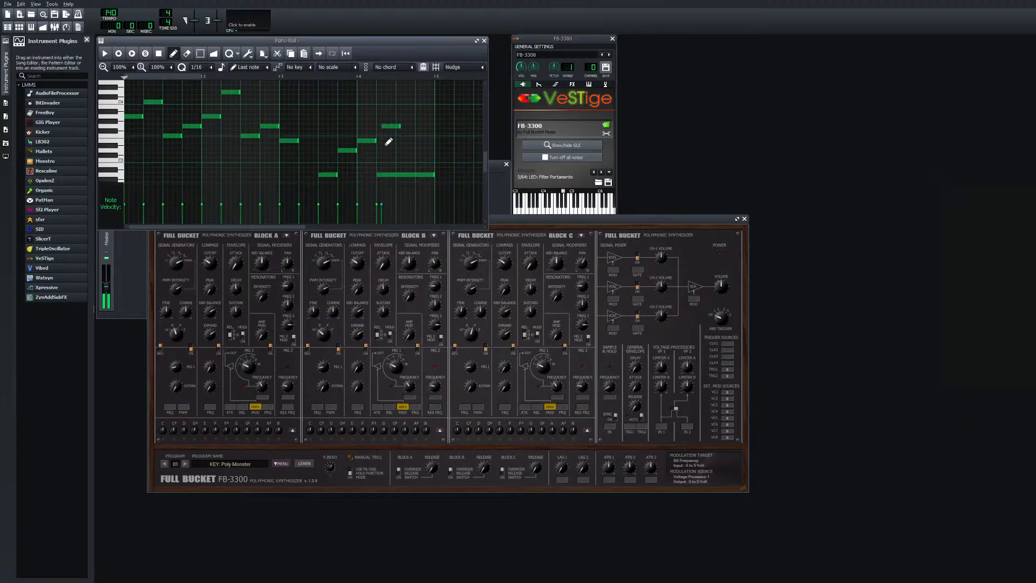
# Make the long A in bar 4 span only beats 3 and 4, and align the G to start on beat 2
pyautogui.click(384, 182)
pyautogui.moveTo(384, 181); pyautogui.dragTo(443, 182)
pyautogui.click(414, 183)
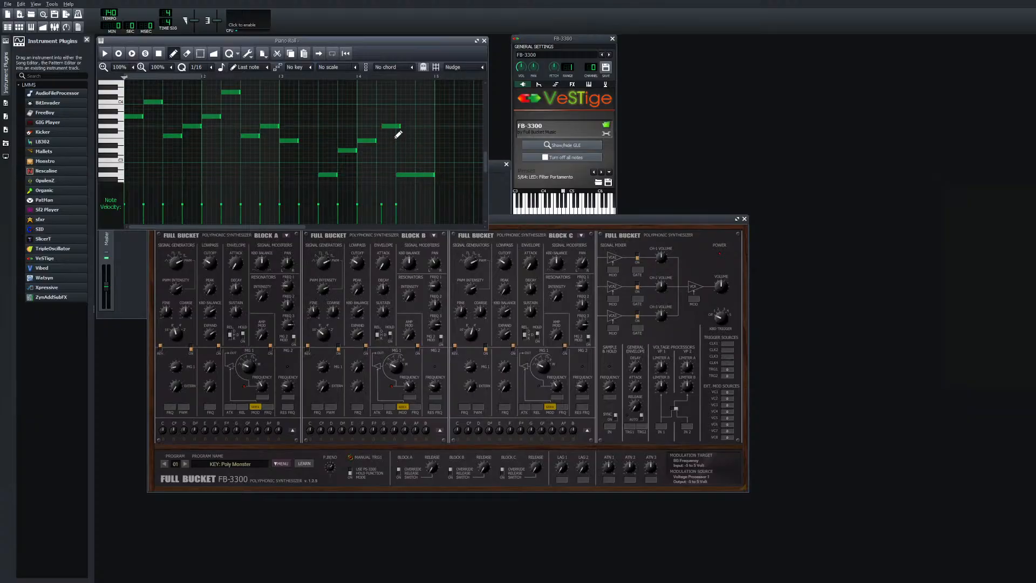
pyautogui.moveTo(398, 134); pyautogui.dragTo(392, 134)
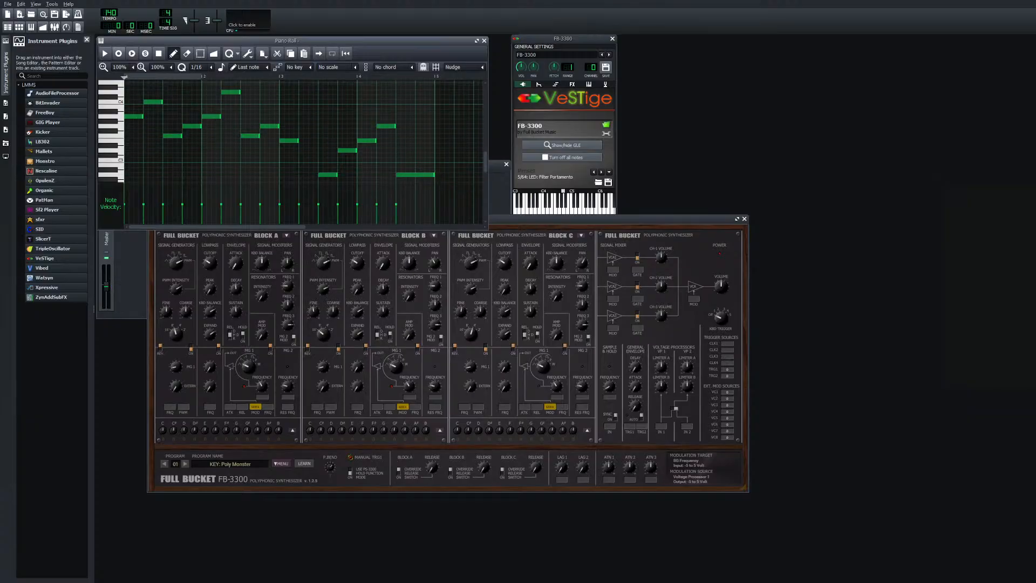
# Play the clip through to its end to check the rewritten bar 4, and stop playback
pyautogui.press('space')
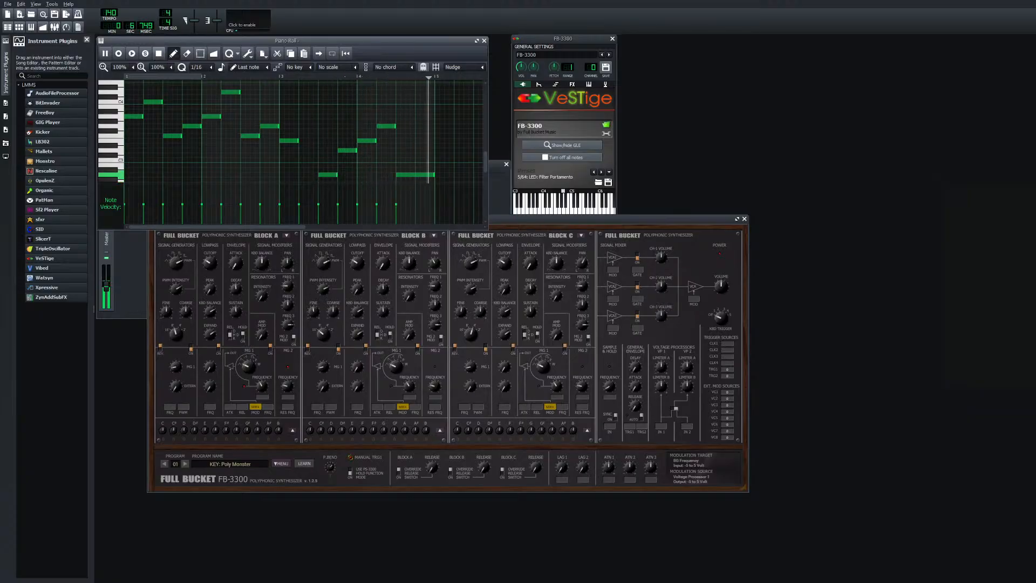
pyautogui.scroll(-2, 244, 112)
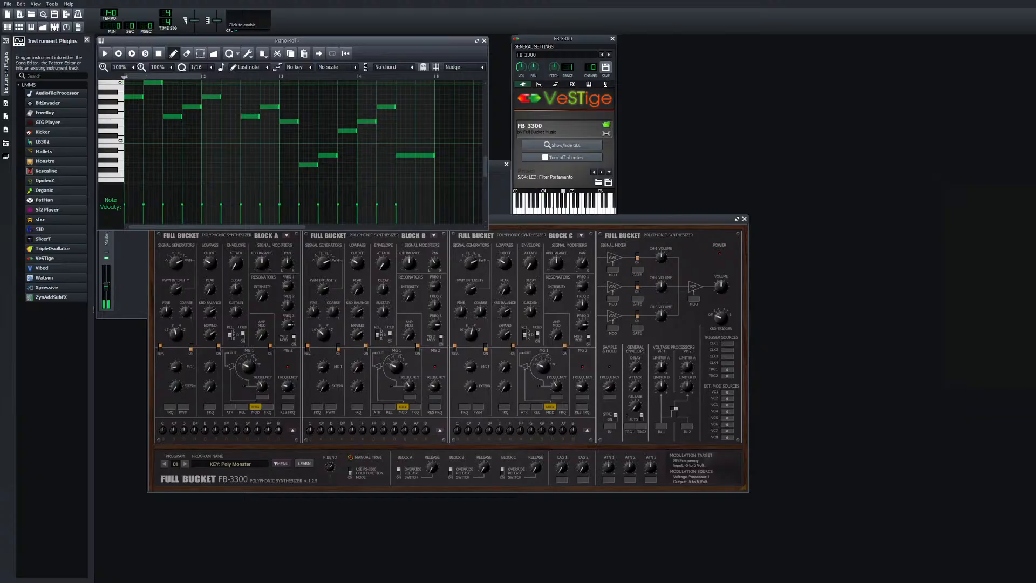
pyautogui.press('space')
pyautogui.scroll(1, 218, 104)
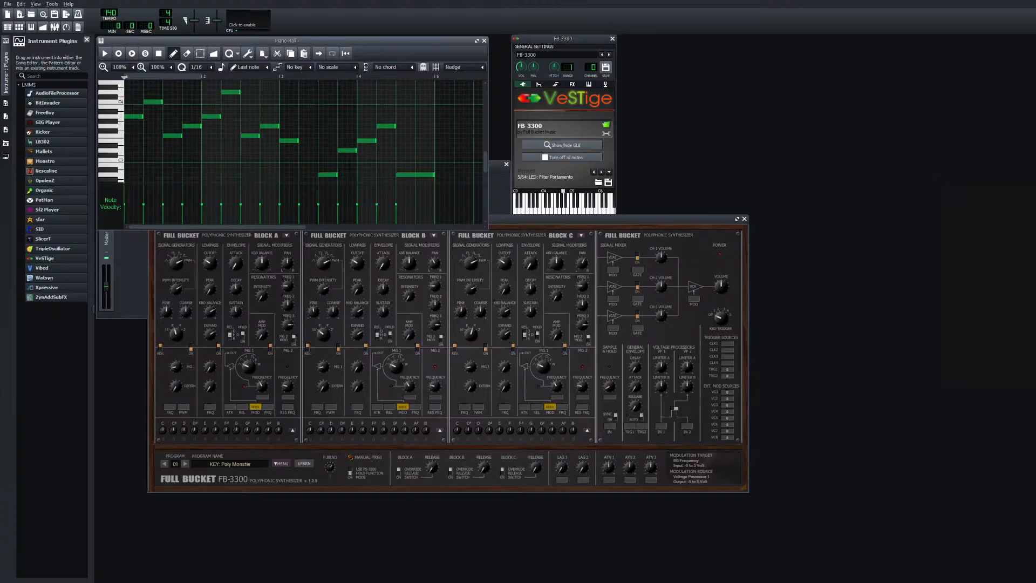
# Enlarge the Piano-Roll and move it off the Song-Editor to review the melody, and close it
pyautogui.moveTo(488, 226); pyautogui.dragTo(546, 286)
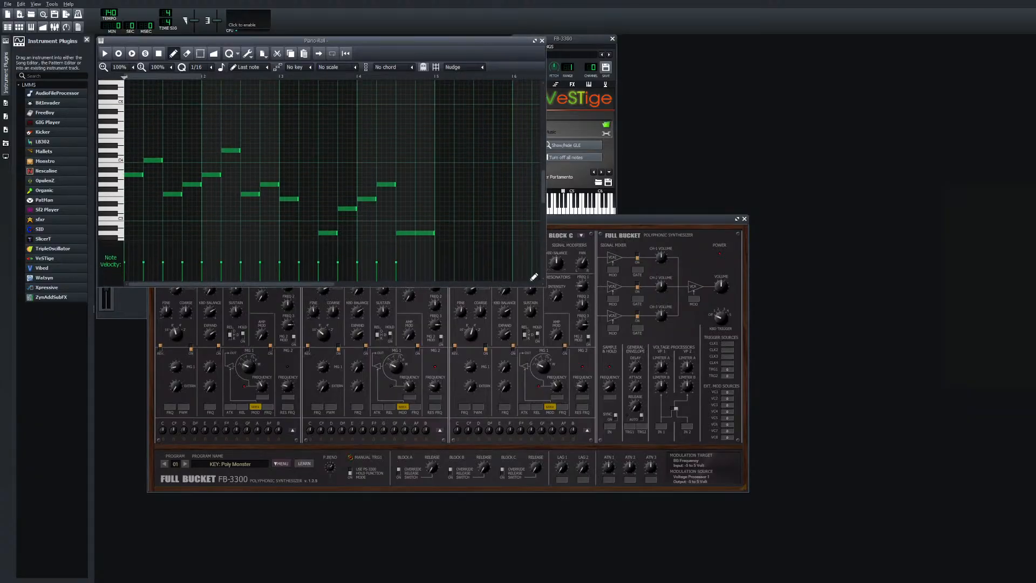
pyautogui.scroll(-2, 454, 211)
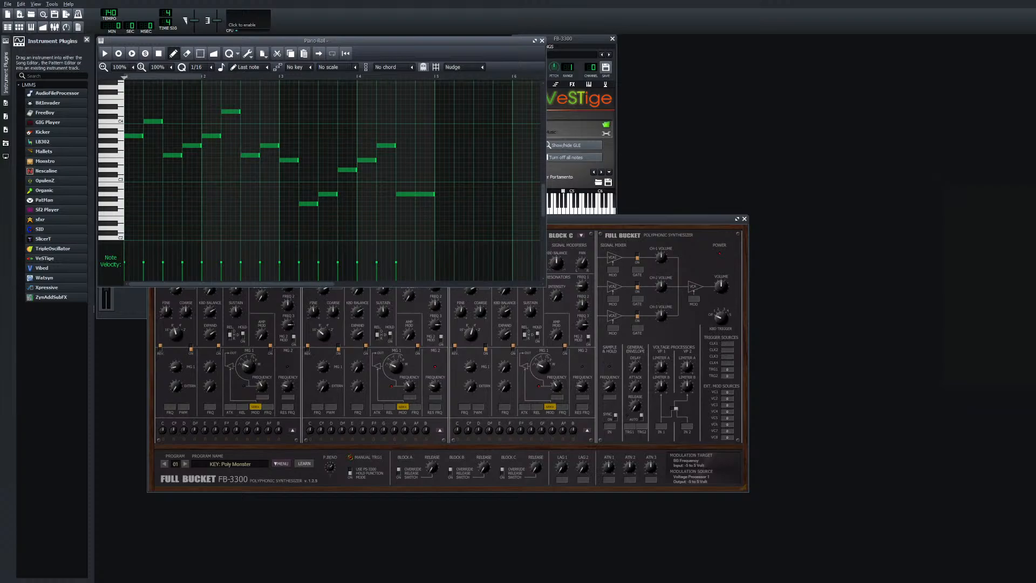
pyautogui.moveTo(324, 40); pyautogui.dragTo(582, 43)
pyautogui.scroll(-1, 617, 110)
pyautogui.scroll(2, 603, 134)
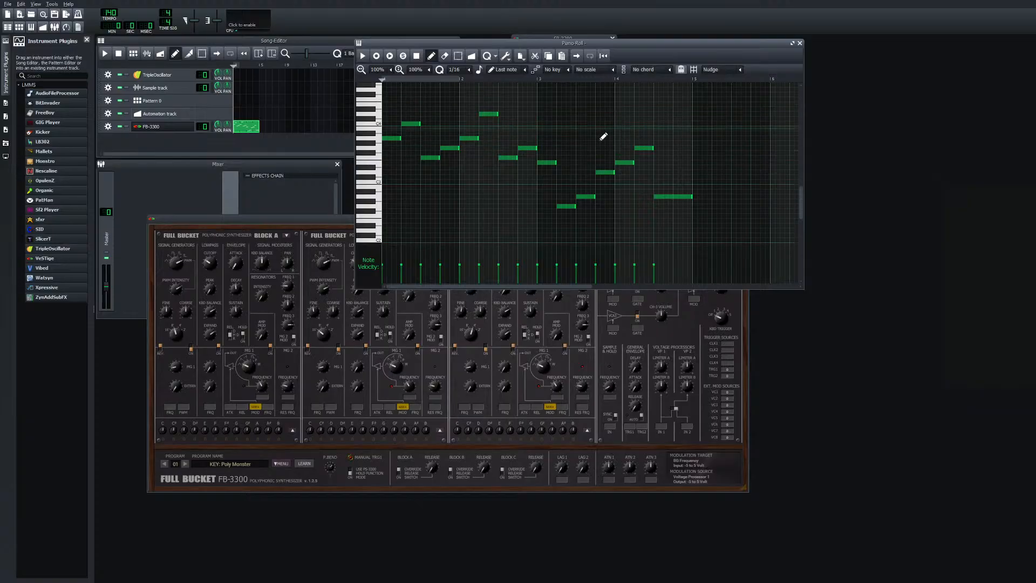
pyautogui.scroll(-4, 603, 137)
pyautogui.scroll(4, 604, 134)
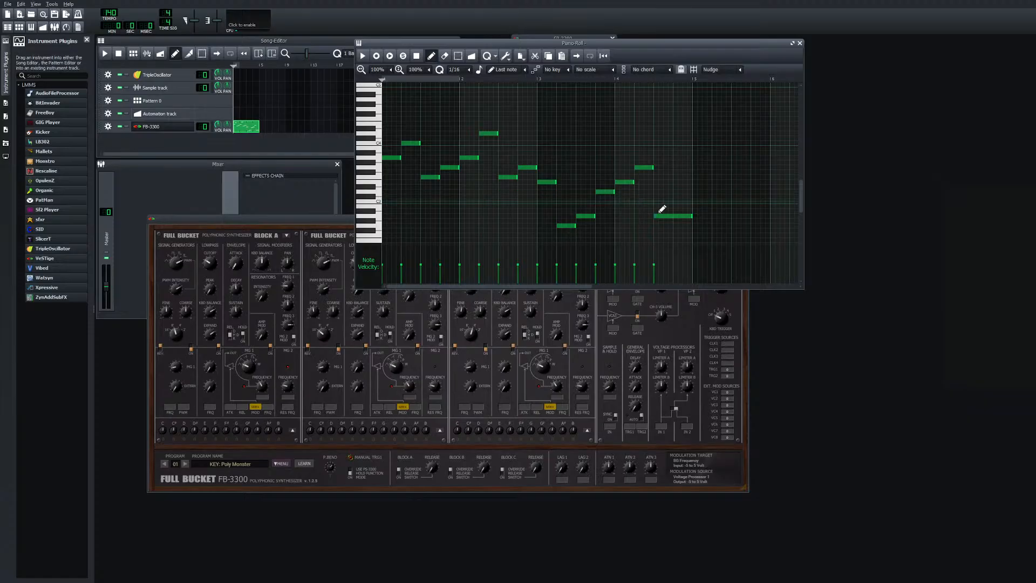
pyautogui.scroll(-1, 663, 203)
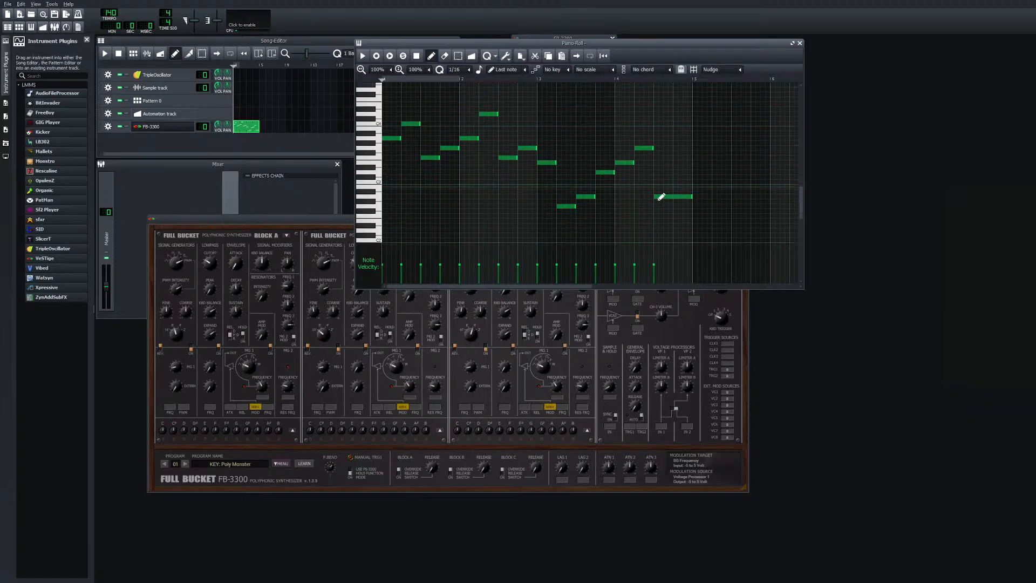
pyautogui.moveTo(621, 42); pyautogui.dragTo(755, 59)
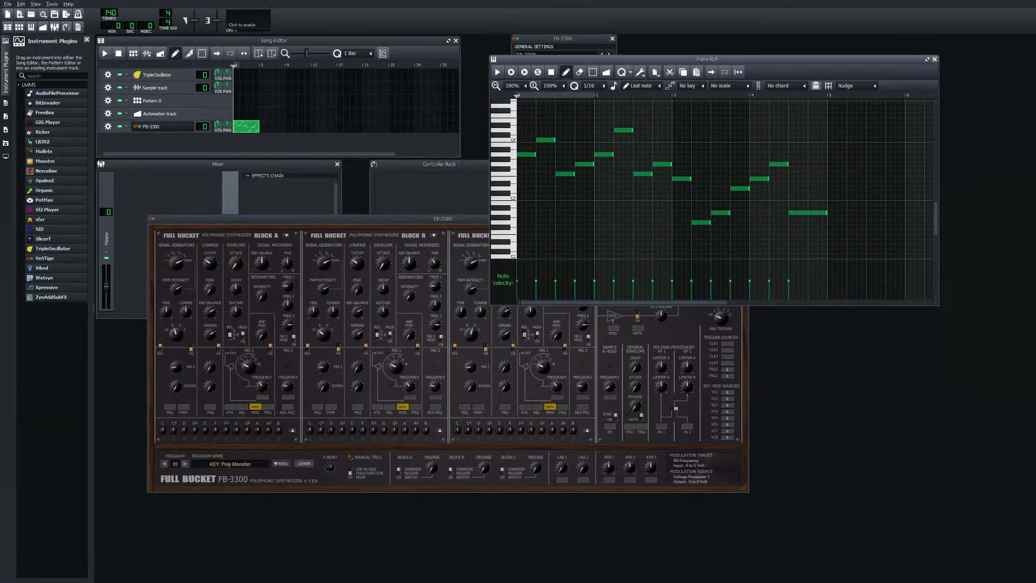
pyautogui.moveTo(755, 59); pyautogui.dragTo(801, 63)
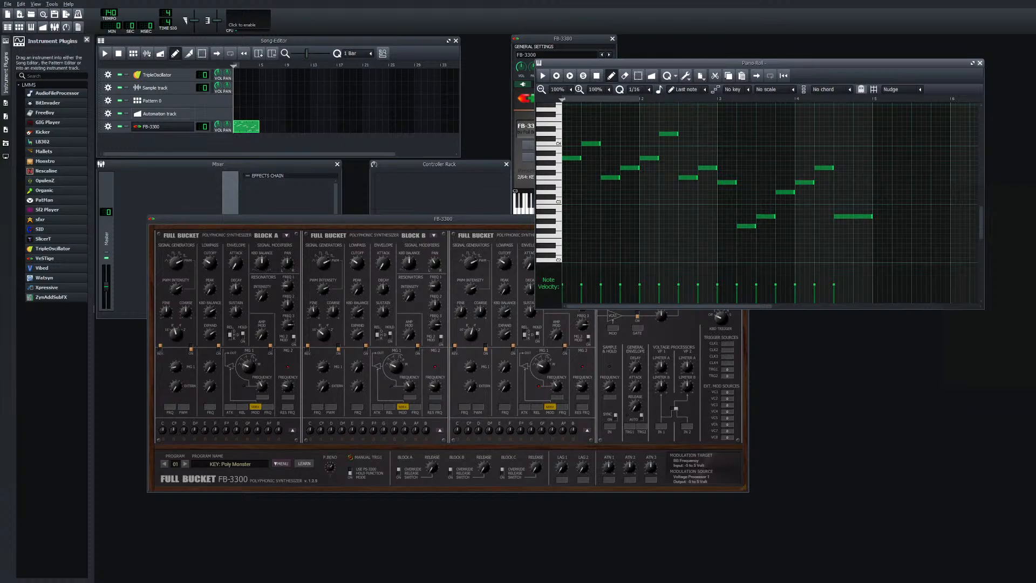
pyautogui.click(980, 63)
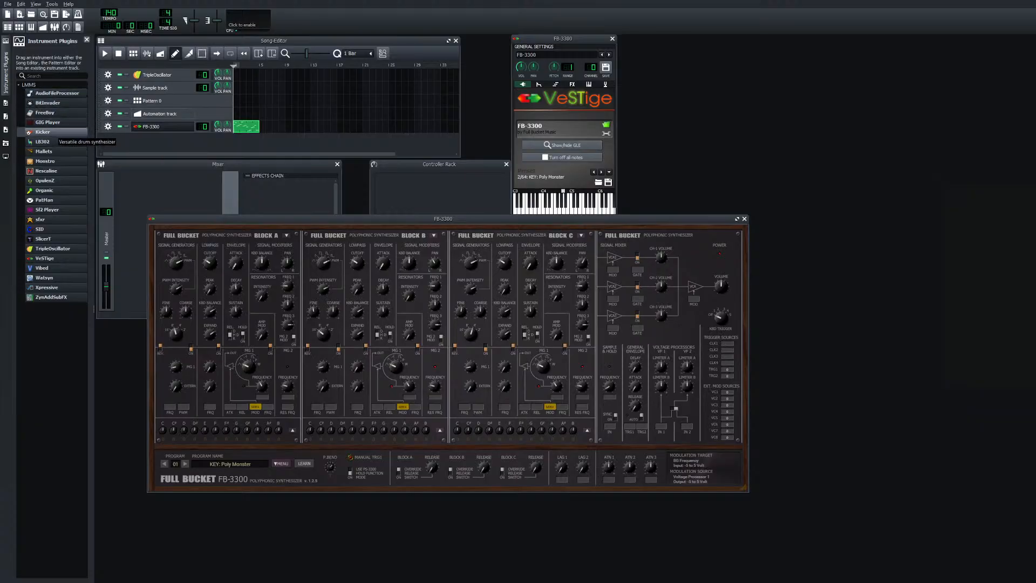
pyautogui.moveTo(42, 132); pyautogui.dragTo(159, 141)
pyautogui.click(159, 140)
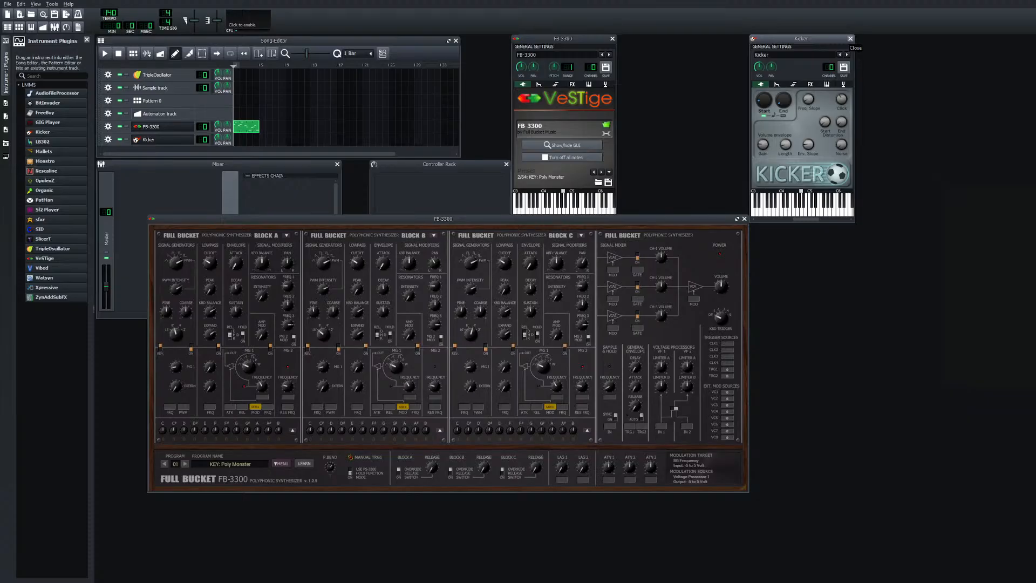
pyautogui.click(842, 84)
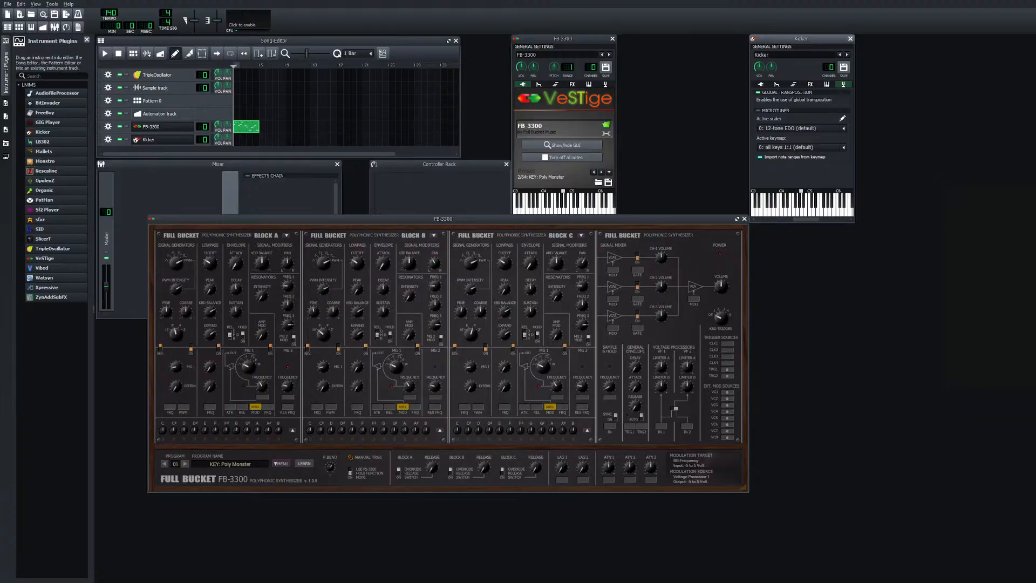
pyautogui.click(850, 39)
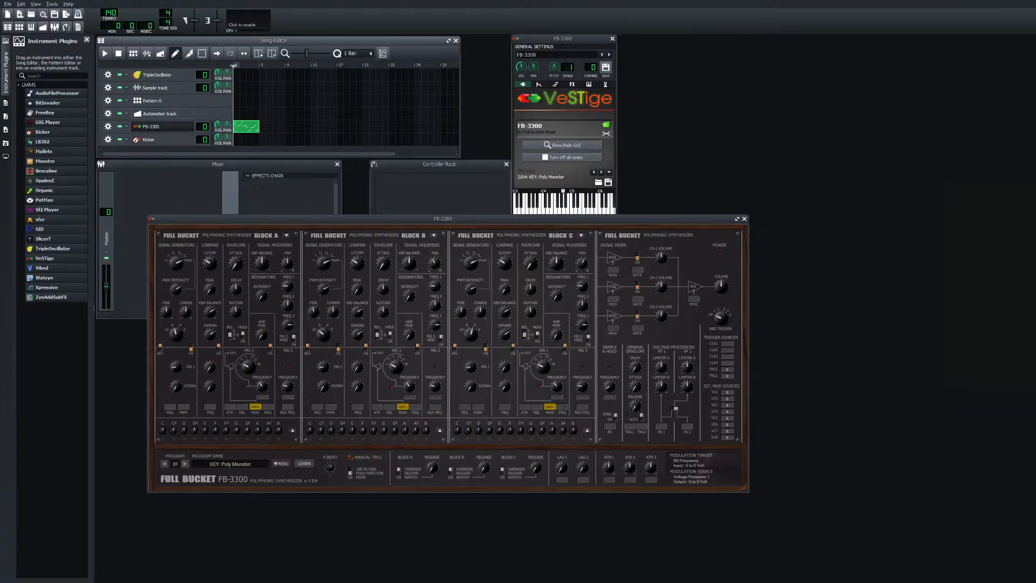
pyautogui.click(108, 139)
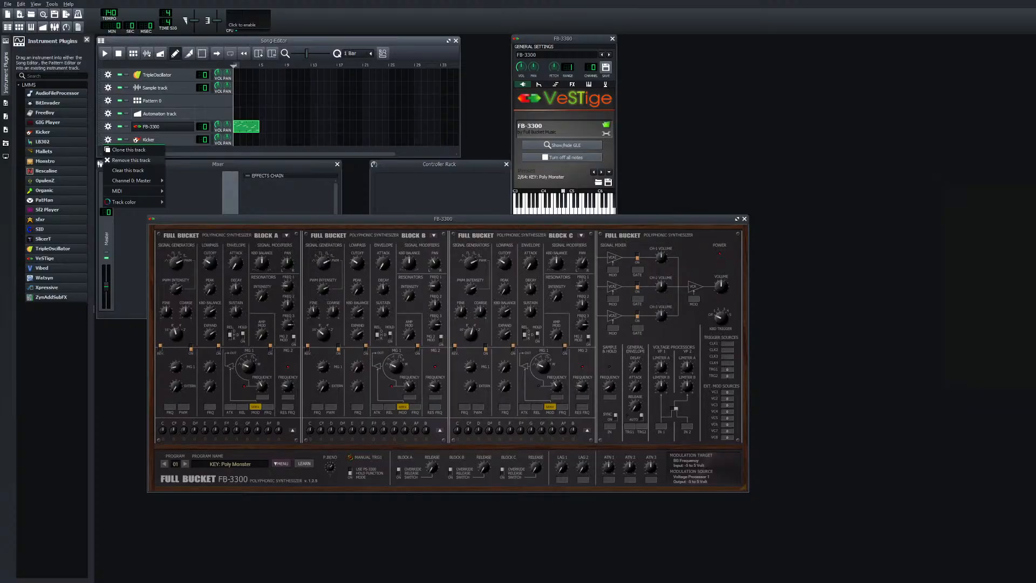
pyautogui.click(108, 160)
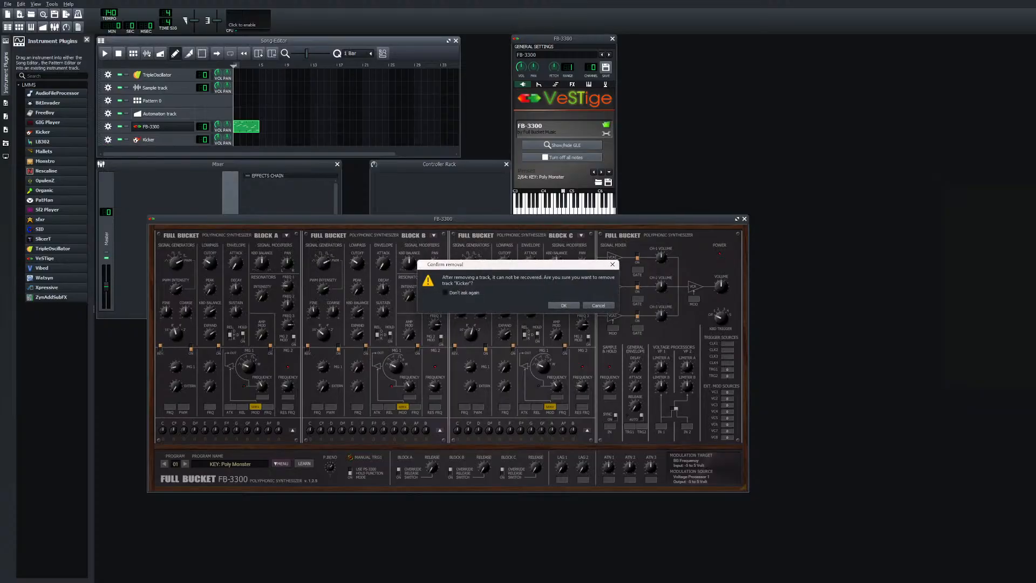
pyautogui.press('Return')
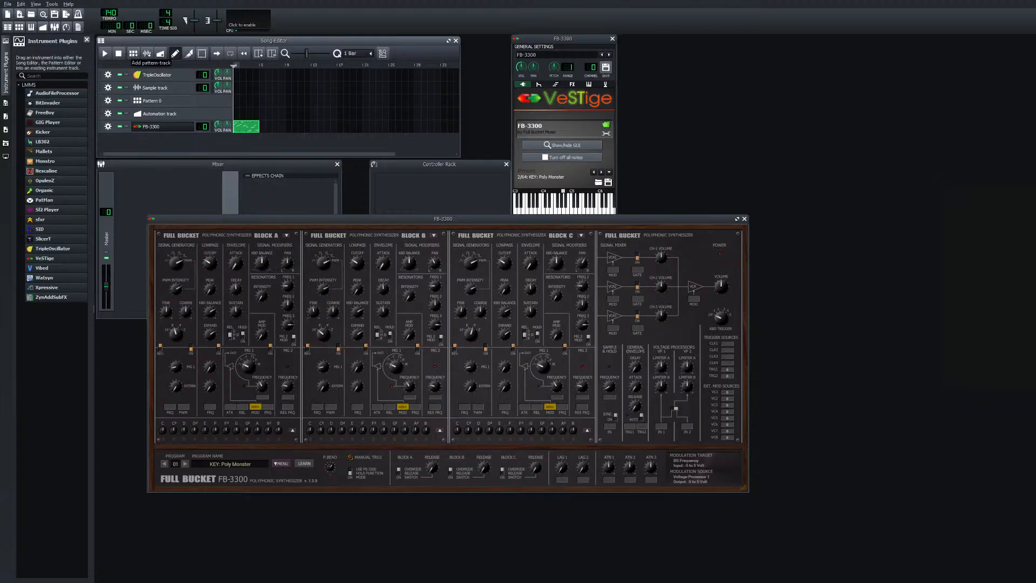
# Open Pattern 0 clear of the other windows, enable the Kicker on steps 1, 5, 9 and 13, and play the pattern briefly
pyautogui.click(152, 100)
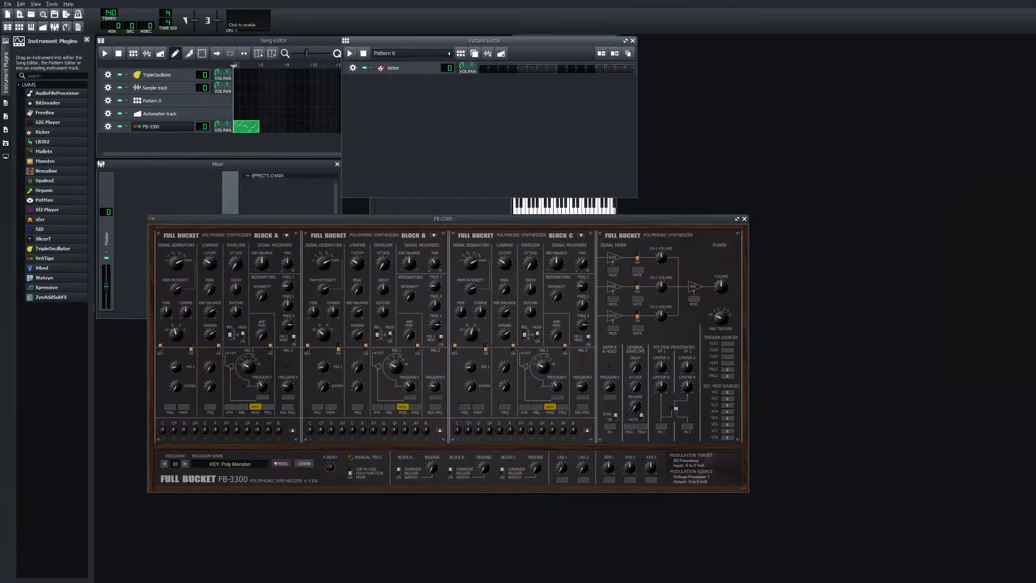
pyautogui.moveTo(489, 41); pyautogui.dragTo(793, 49)
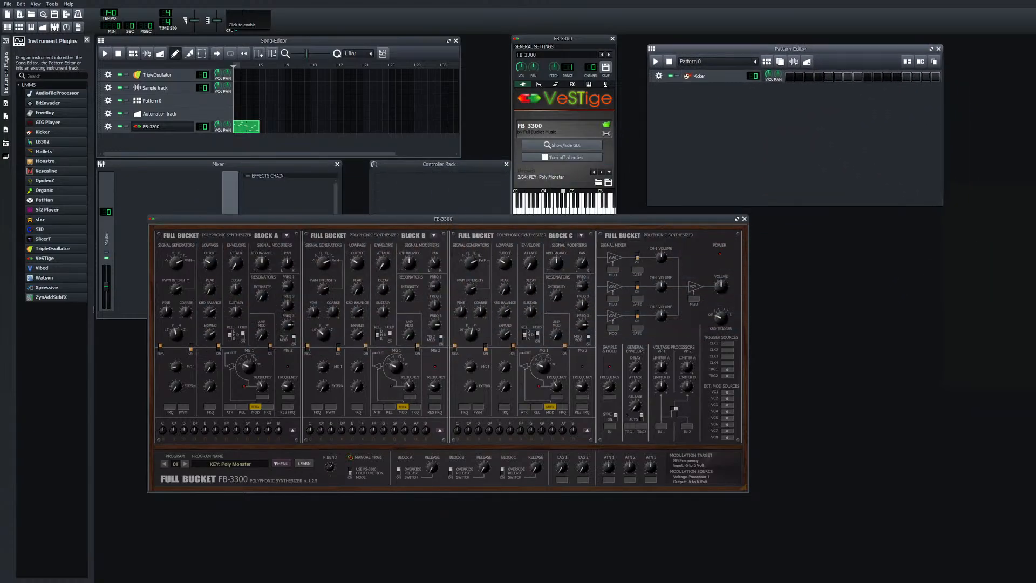
pyautogui.click(789, 76)
pyautogui.click(828, 77)
pyautogui.click(867, 76)
pyautogui.click(906, 76)
pyautogui.click(655, 61)
pyautogui.click(655, 61)
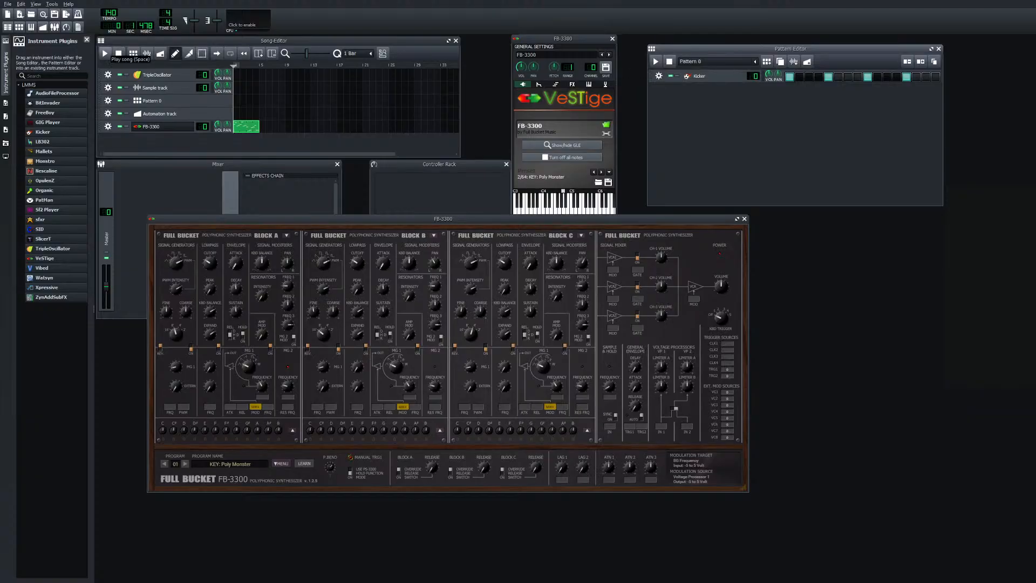
pyautogui.click(105, 53)
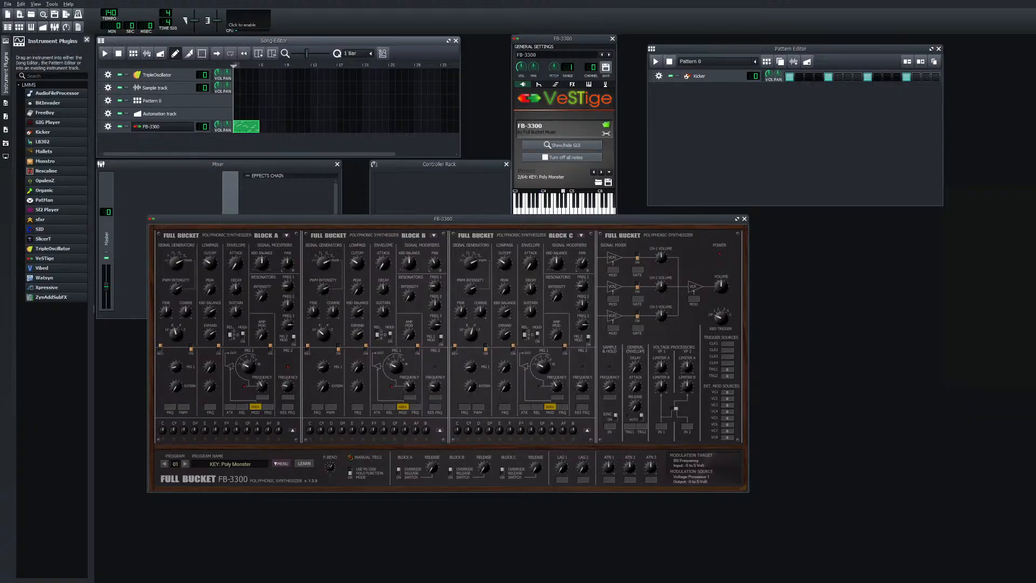
pyautogui.click(701, 61)
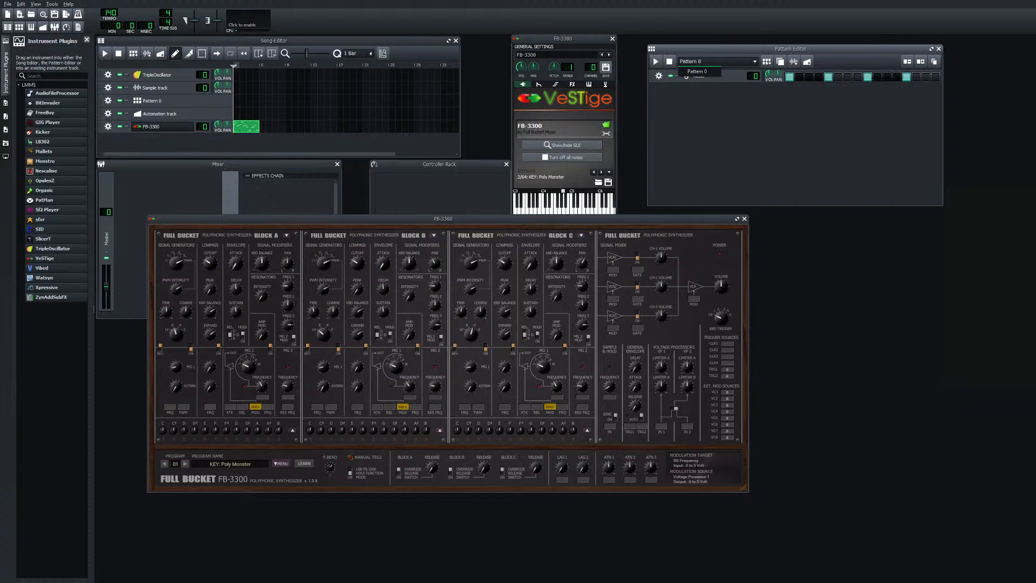
pyautogui.click(701, 61)
pyautogui.click(658, 76)
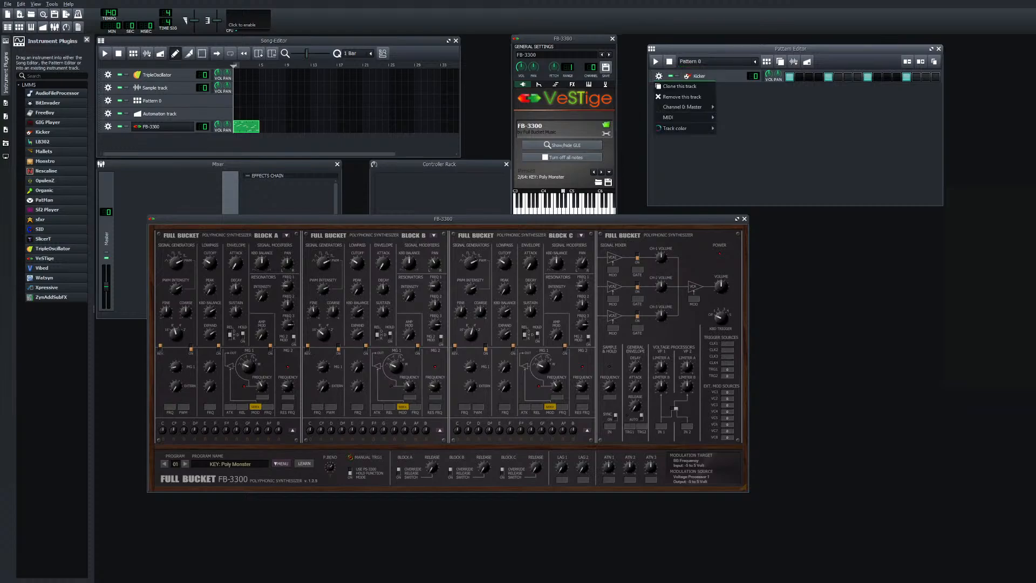
pyautogui.click(659, 76)
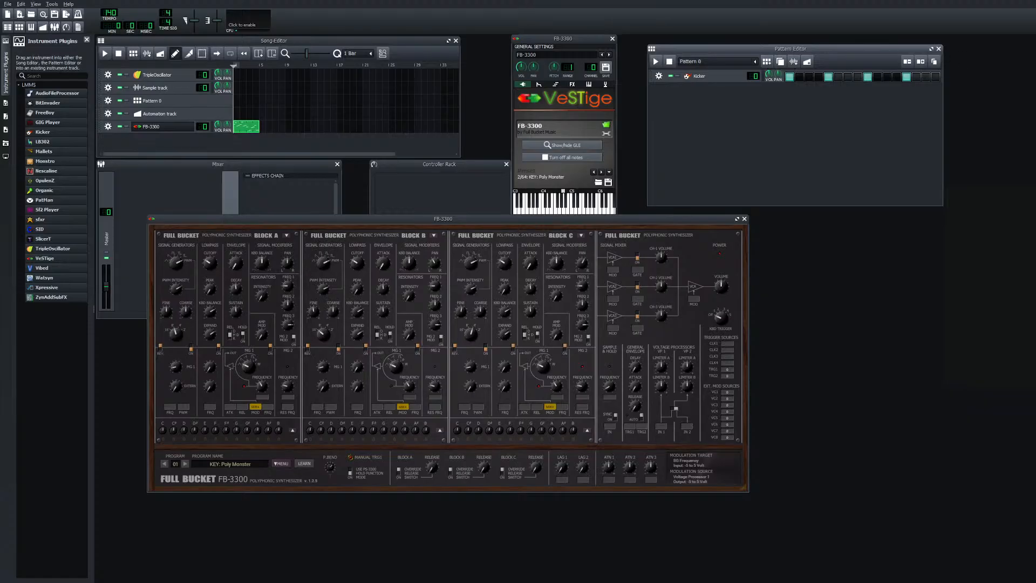
# Place Pattern 0 clips in bars 1 to 4 of the Song-Editor and play the song briefly
pyautogui.click(237, 101)
pyautogui.click(243, 100)
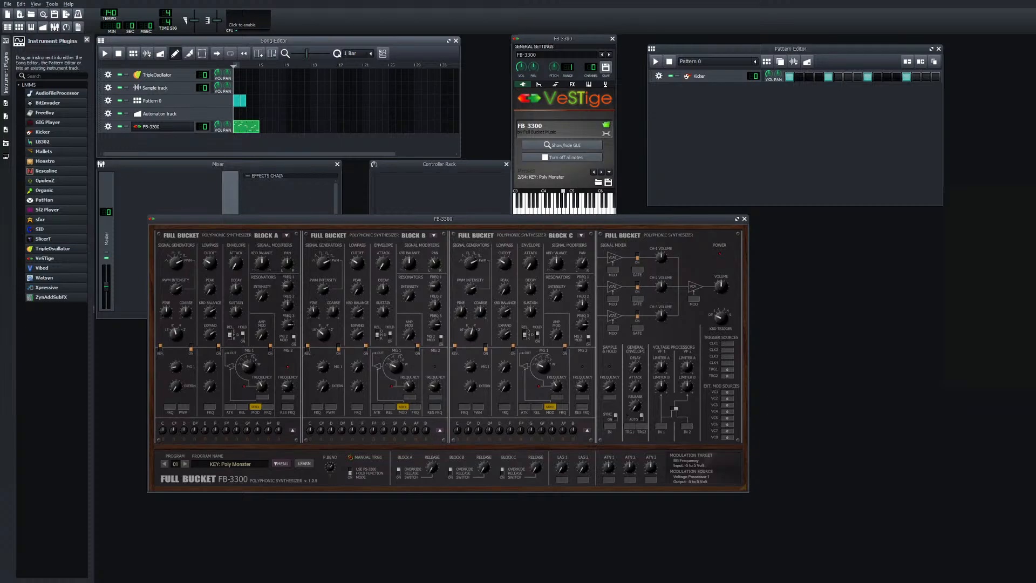
pyautogui.click(250, 101)
pyautogui.click(256, 100)
pyautogui.press('space')
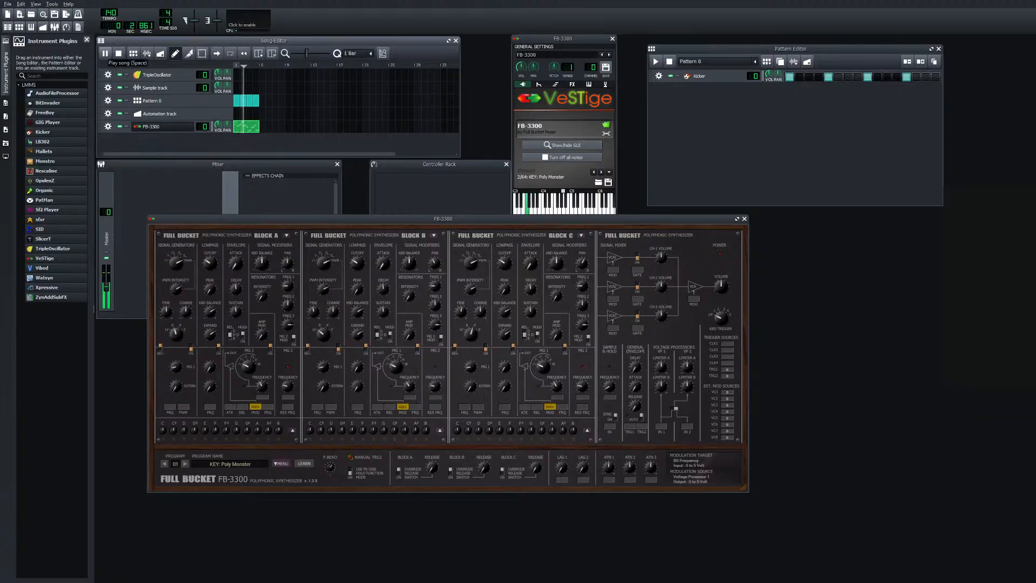
pyautogui.press('space')
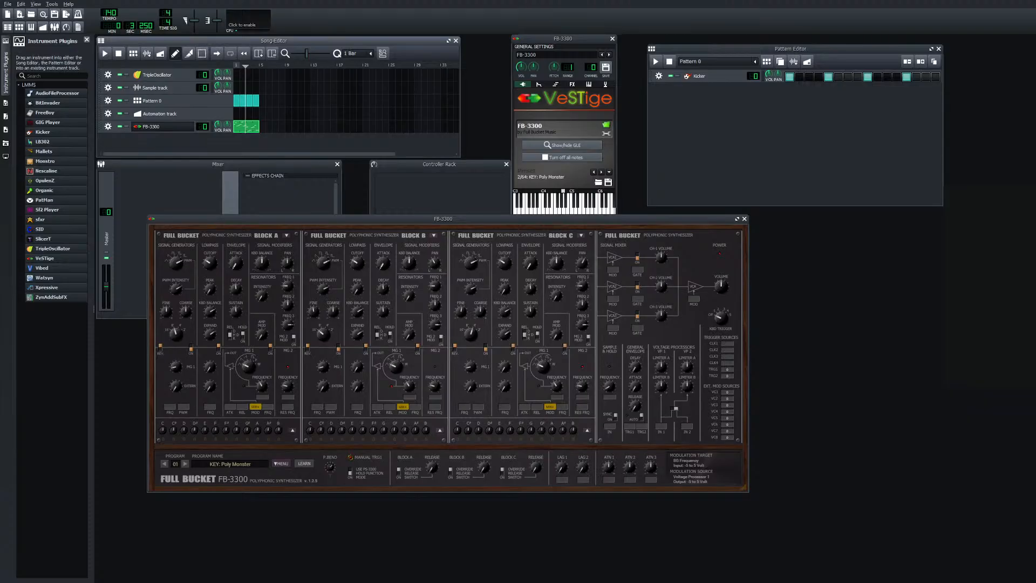
# Clear the Kicker hits on steps 1, 5, 9 and 13 of Pattern 0
pyautogui.click(790, 76)
pyautogui.click(828, 77)
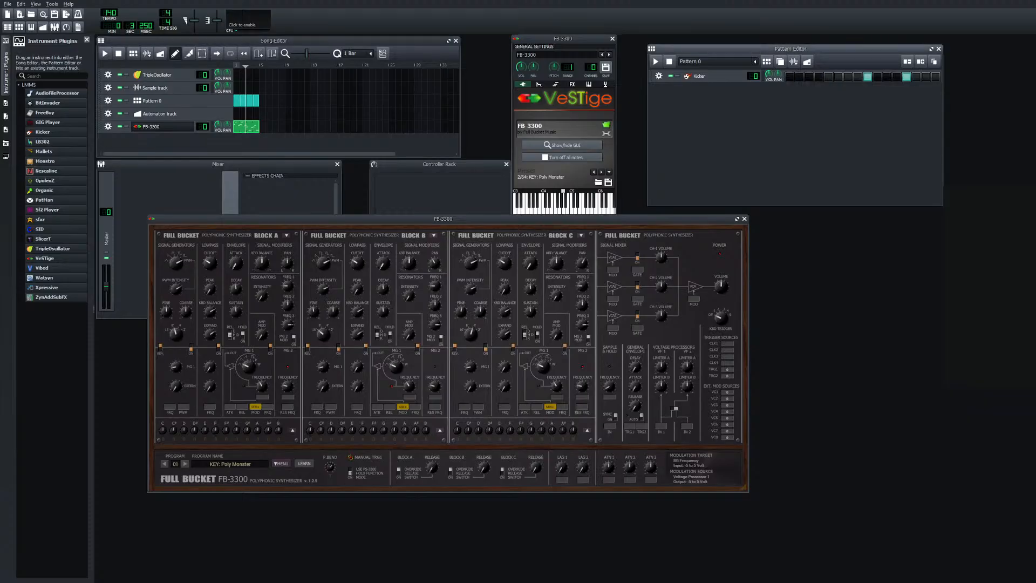
pyautogui.click(868, 76)
pyautogui.click(906, 76)
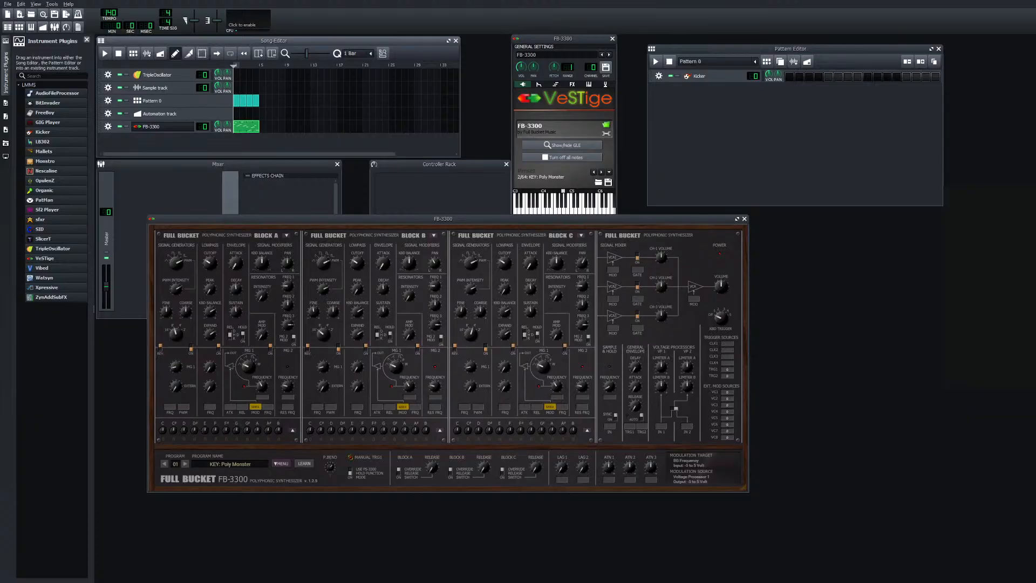
# Enable the Kicker on steps 1, 5, 6, 9, 13 and 14, and play the pattern briefly
pyautogui.click(790, 77)
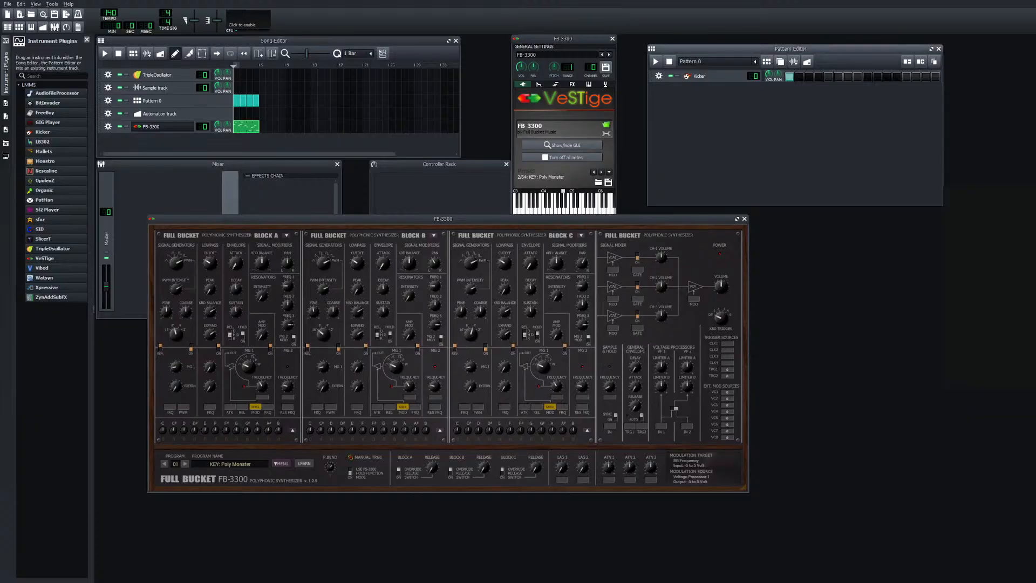
pyautogui.click(848, 77)
pyautogui.click(857, 76)
pyautogui.click(848, 77)
pyautogui.click(858, 76)
pyautogui.click(828, 76)
pyautogui.click(838, 77)
pyautogui.click(867, 76)
pyautogui.click(906, 77)
pyautogui.click(906, 76)
pyautogui.click(905, 77)
pyautogui.click(916, 77)
pyautogui.press('space')
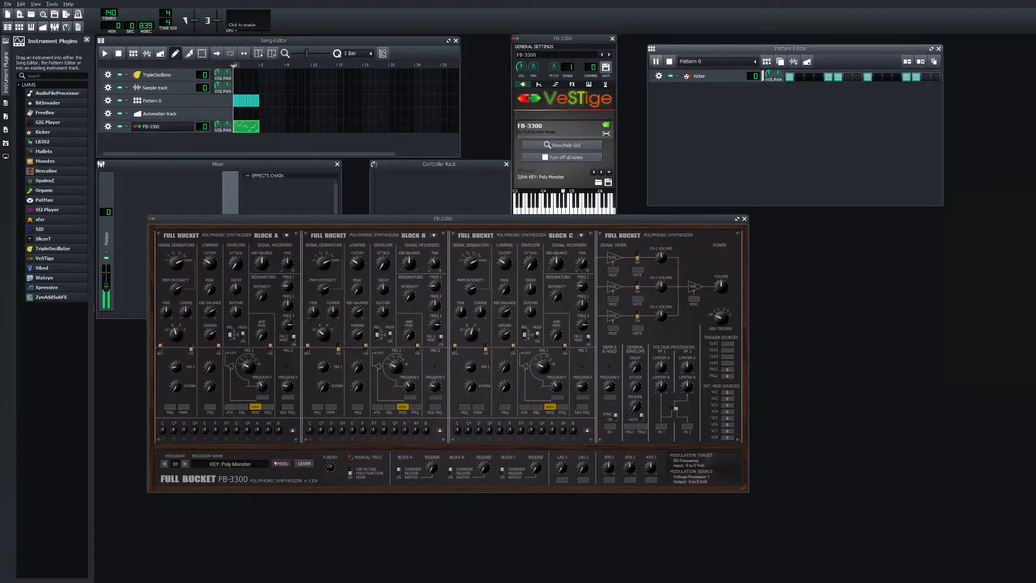
pyautogui.press('space')
# Replace Kicker hits 6 and 14 with steps 7 and 15, and test the new rhythm in the pattern and song
pyautogui.click(838, 77)
pyautogui.click(848, 77)
pyautogui.click(916, 76)
pyautogui.click(925, 77)
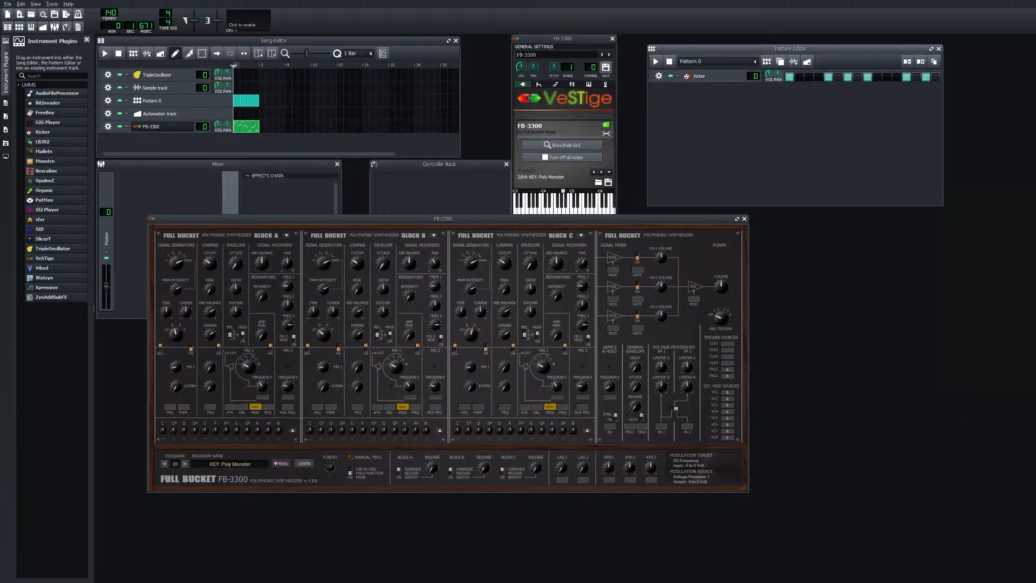
pyautogui.press('space')
pyautogui.press('space')
pyautogui.click(105, 53)
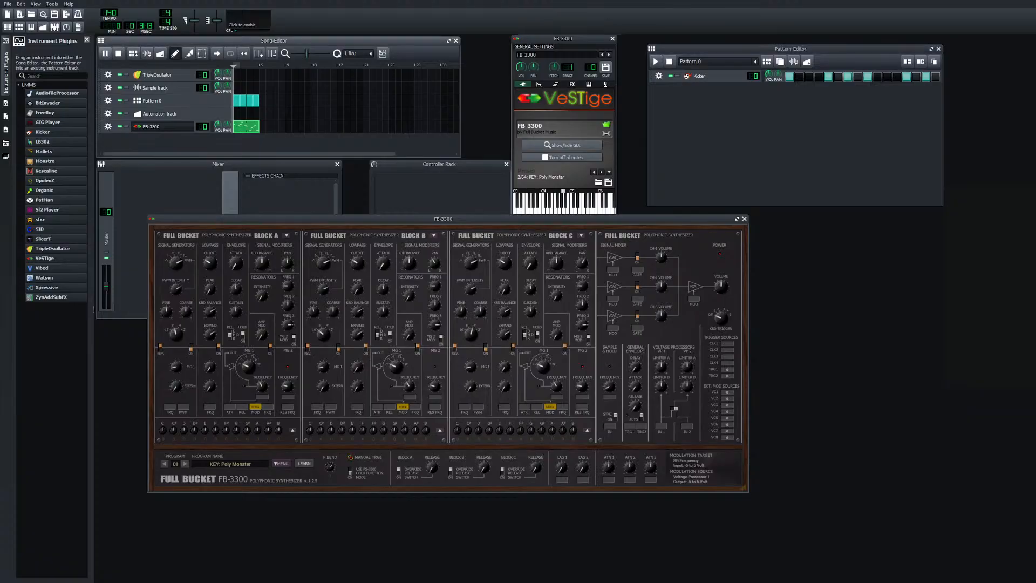
pyautogui.press('space')
# Clear the Kicker hits on steps 1, 5, 7, 9, 13 and 15
pyautogui.click(789, 77)
pyautogui.click(828, 77)
pyautogui.click(848, 77)
pyautogui.click(867, 78)
pyautogui.click(906, 77)
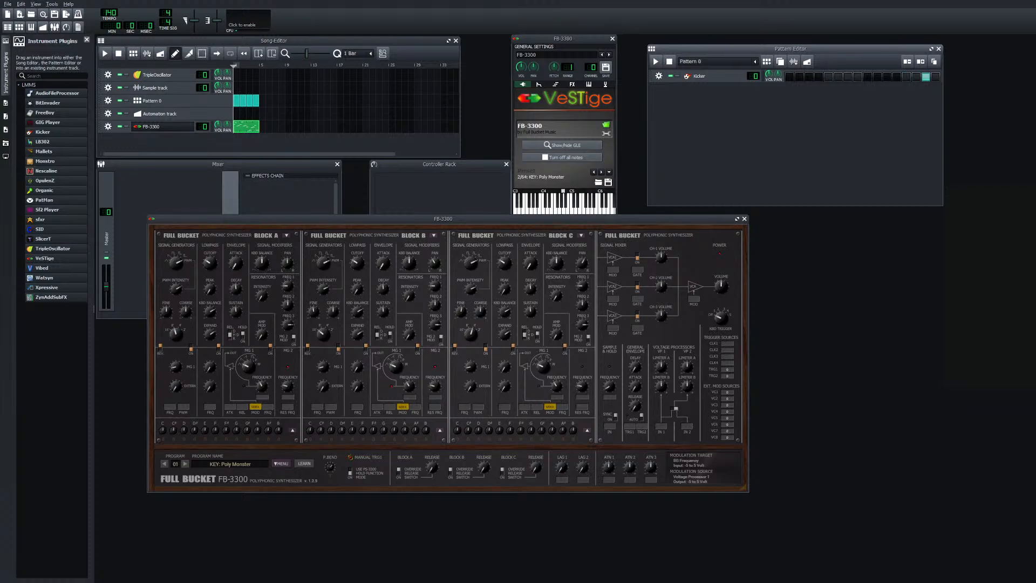
pyautogui.click(925, 77)
# Look briefly at the Kicker instrument's settings, close them, and remove the Kicker track from the Pattern Editor
pyautogui.click(701, 76)
pyautogui.click(850, 210)
pyautogui.click(701, 76)
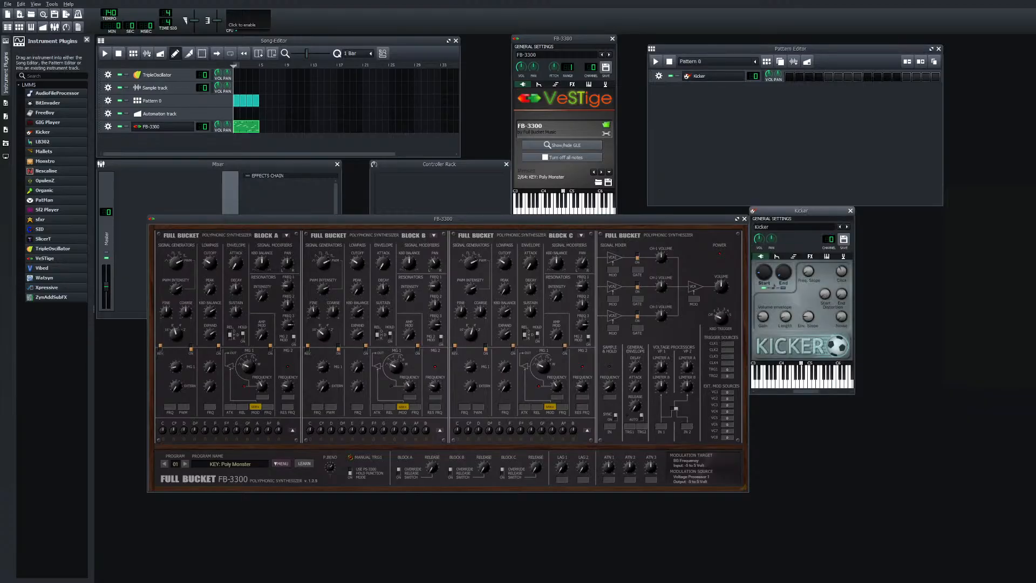
pyautogui.click(701, 76)
pyautogui.click(658, 76)
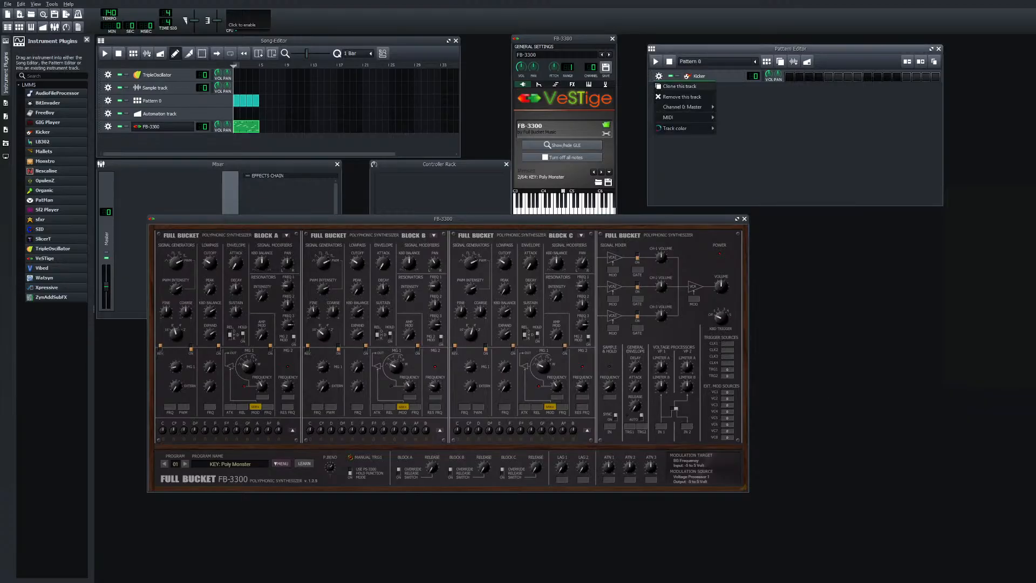
pyautogui.click(682, 96)
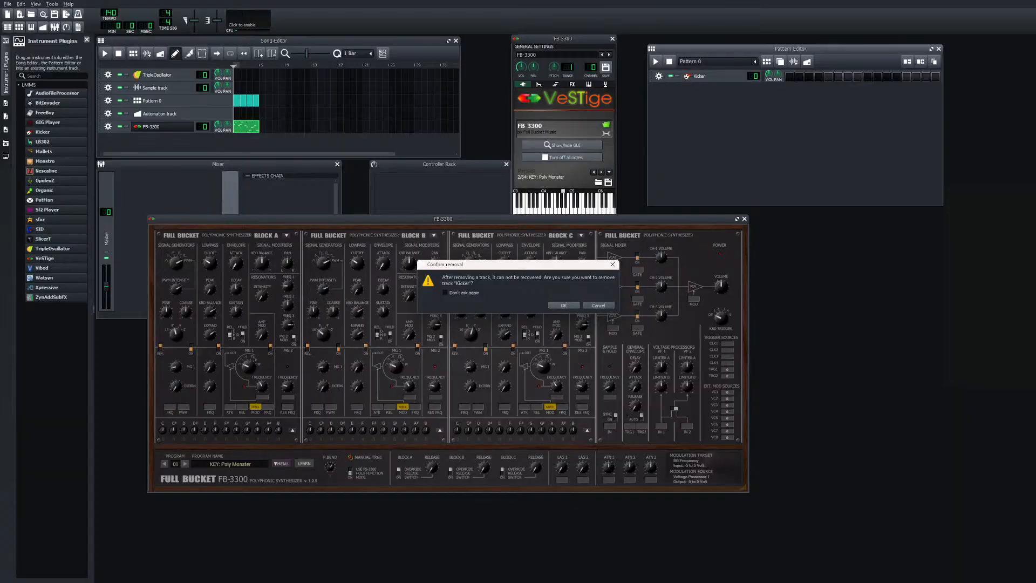
pyautogui.press('Return')
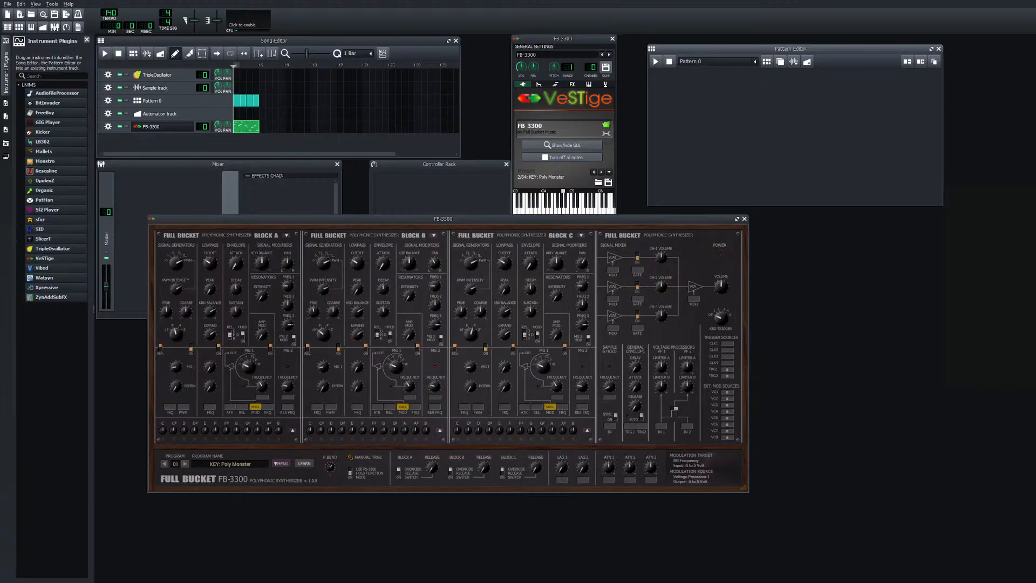
# Add an Sf2 Player track to the Pattern Editor and load the soundfont Glover_64.sf2 into it
pyautogui.moveTo(47, 209); pyautogui.dragTo(718, 107)
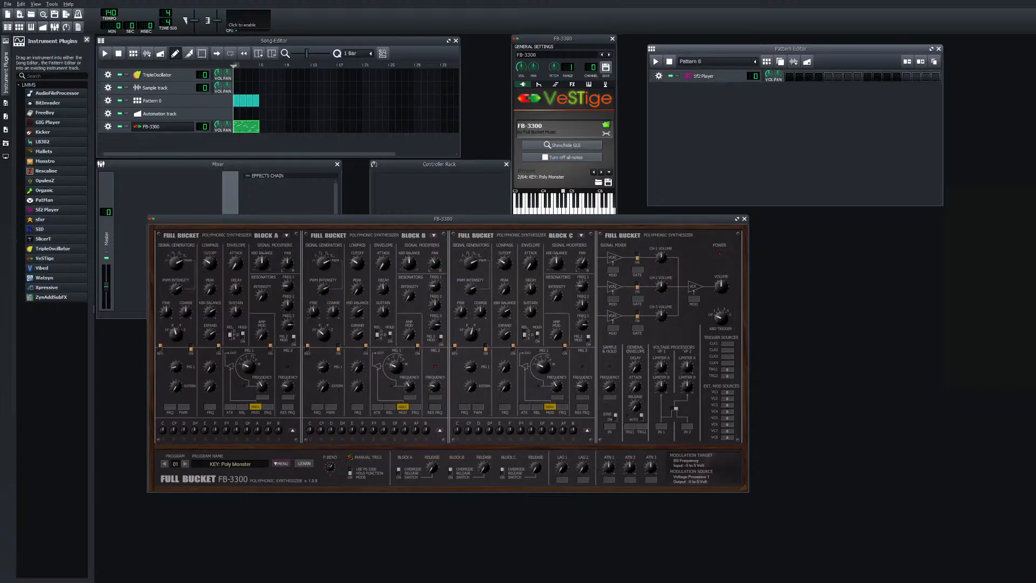
pyautogui.click(704, 76)
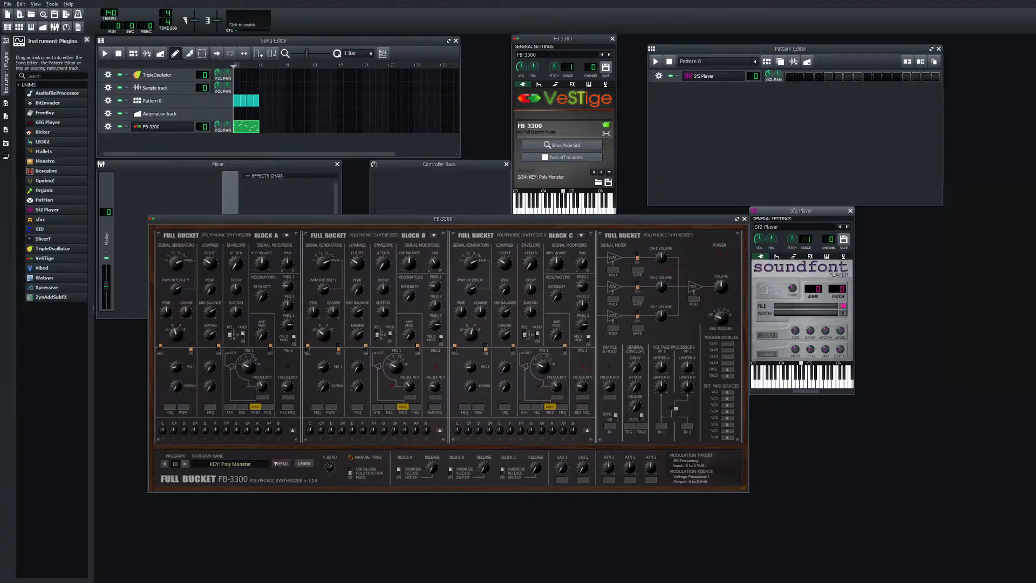
pyautogui.click(842, 306)
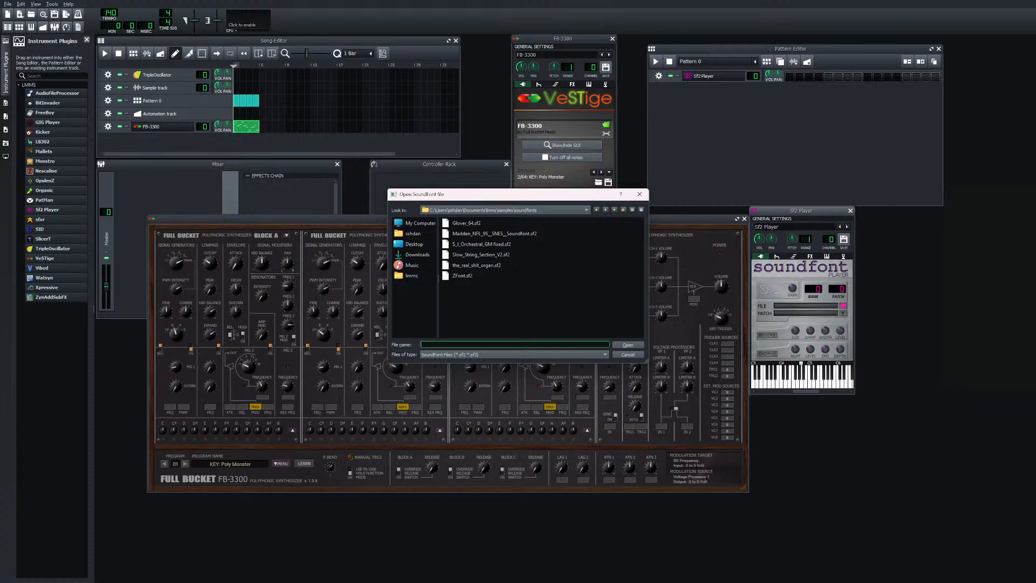
pyautogui.doubleClick(466, 223)
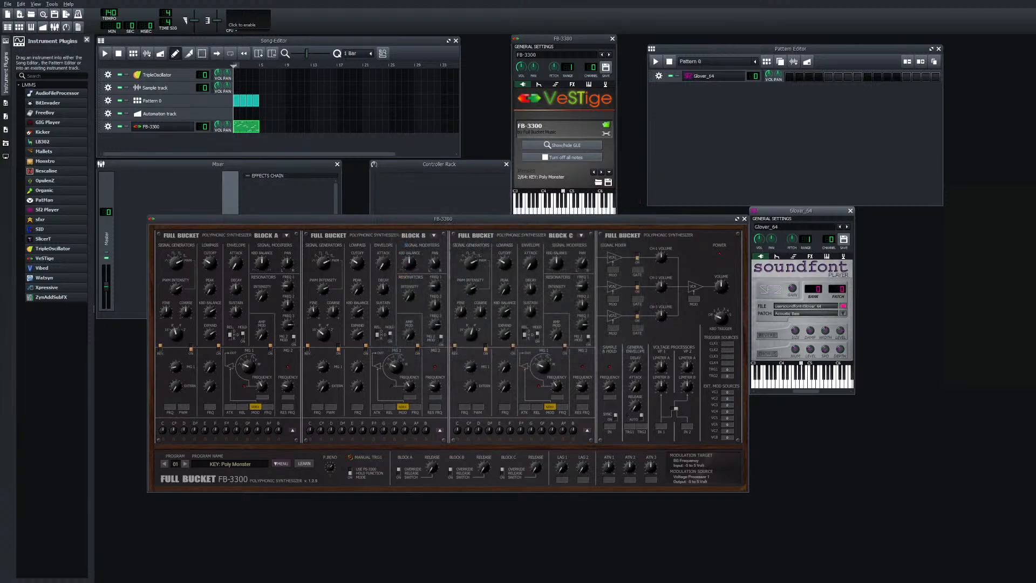
# Select patch 51, Muffled Snare, from bank 128 of Glover_64 and audition it across the instrument's keyboard
pyautogui.click(843, 313)
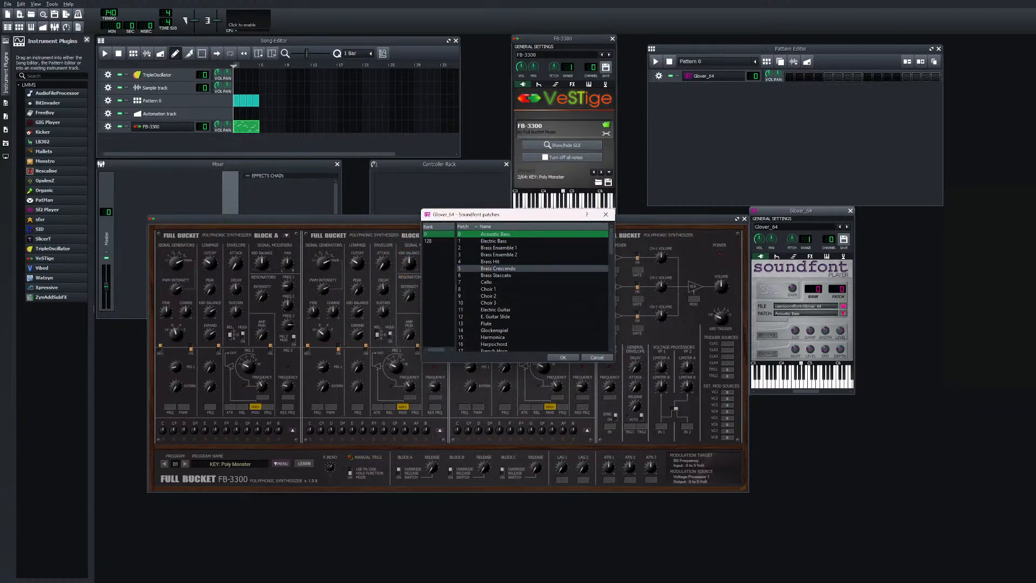
pyautogui.scroll(-10, 496, 281)
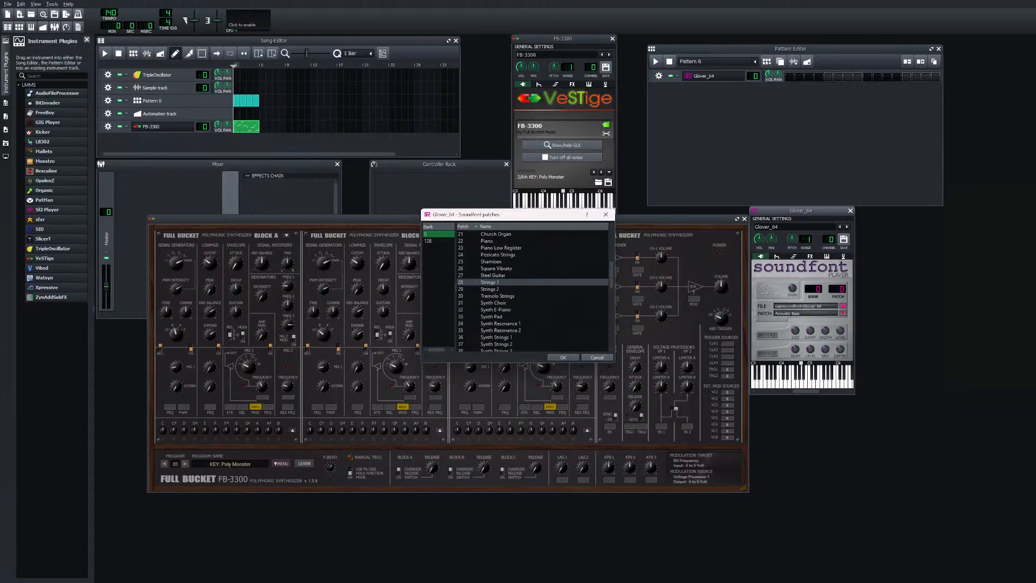
pyautogui.scroll(-9, 497, 282)
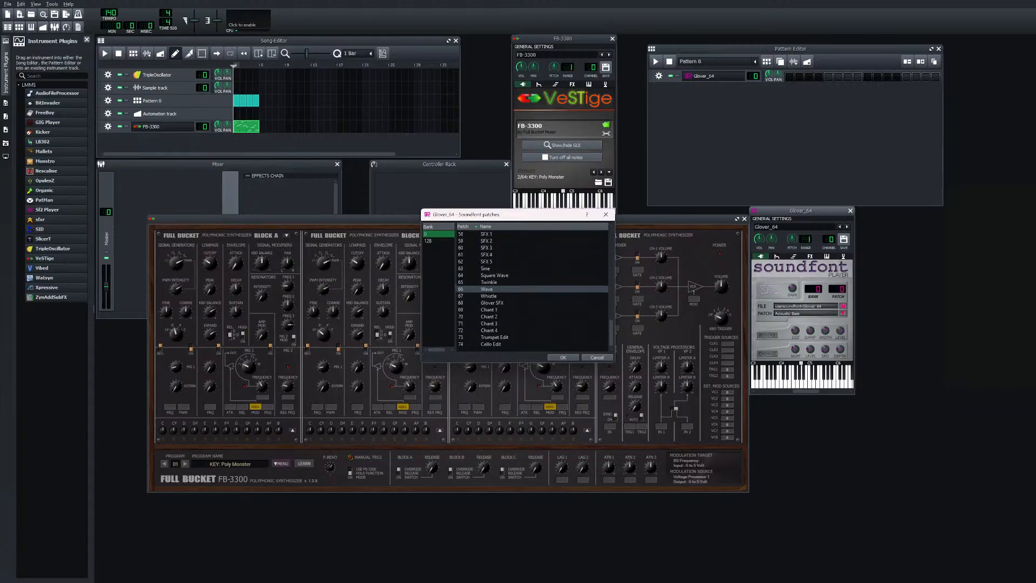
pyautogui.click(431, 241)
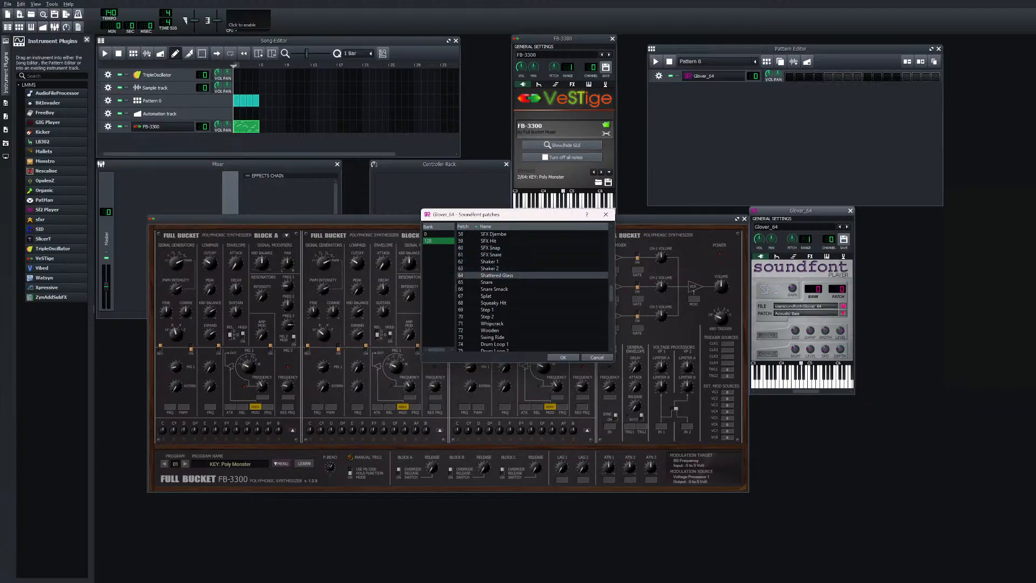
pyautogui.scroll(1, 502, 286)
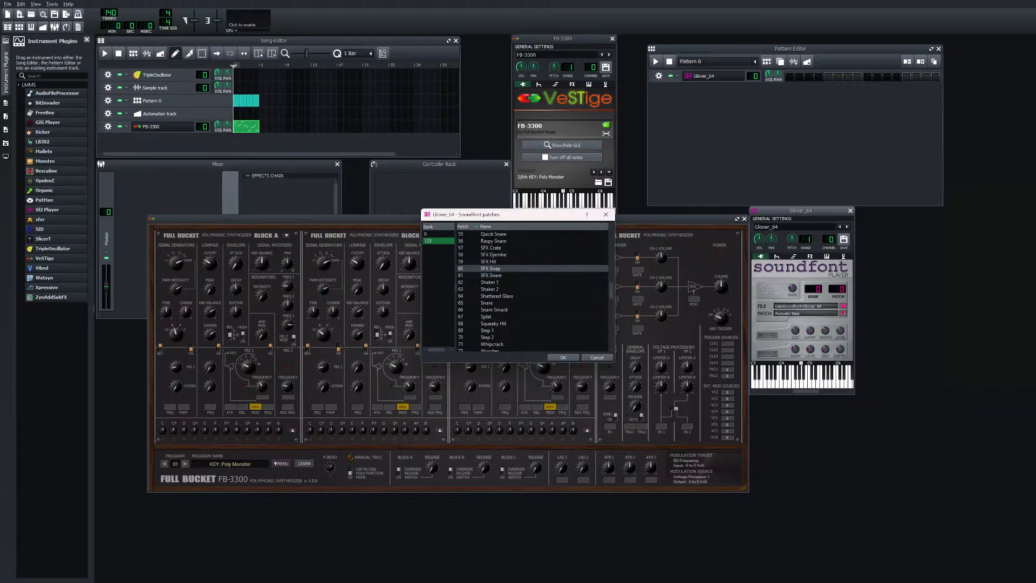
pyautogui.scroll(2, 496, 268)
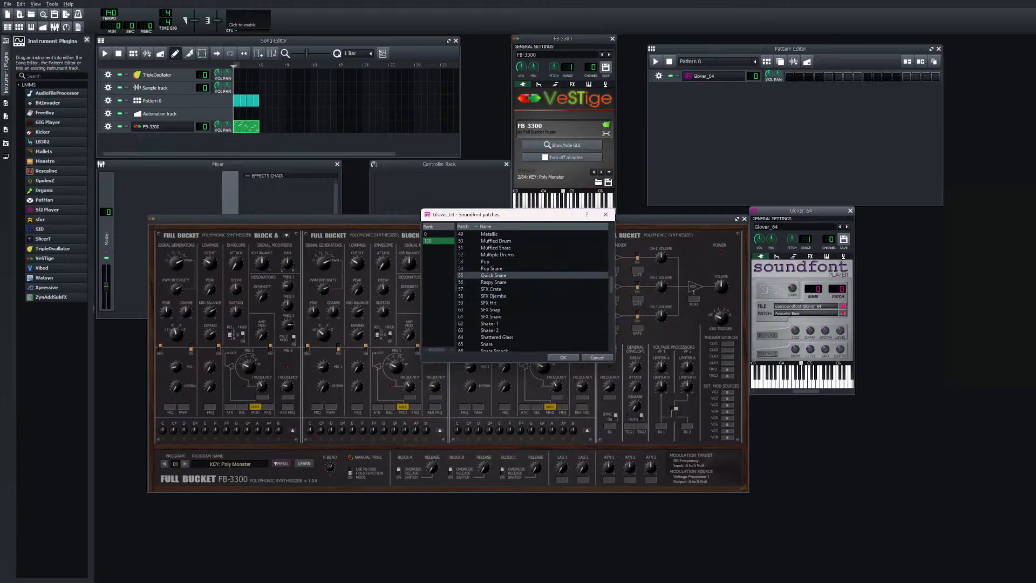
pyautogui.click(495, 248)
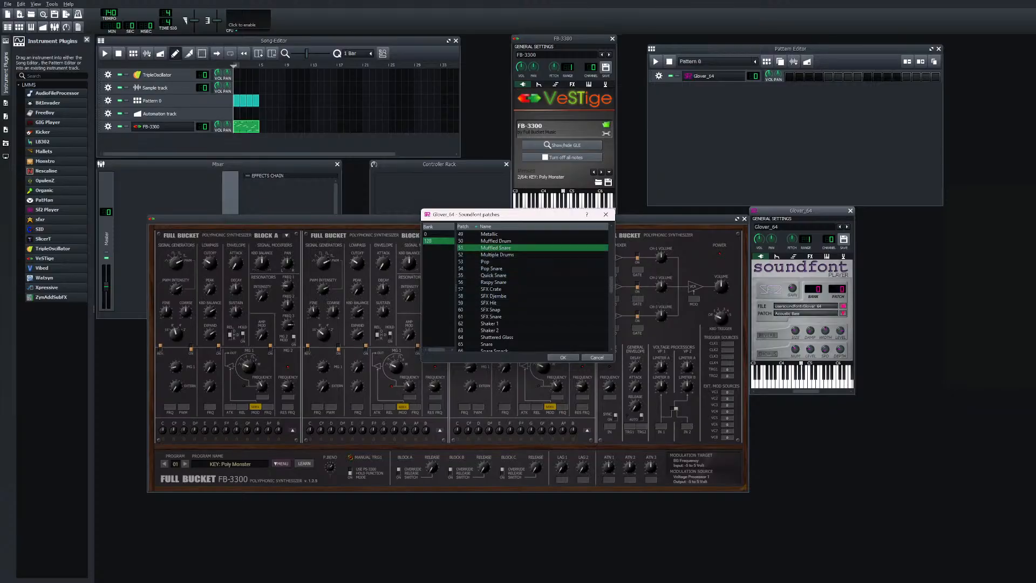
pyautogui.click(563, 357)
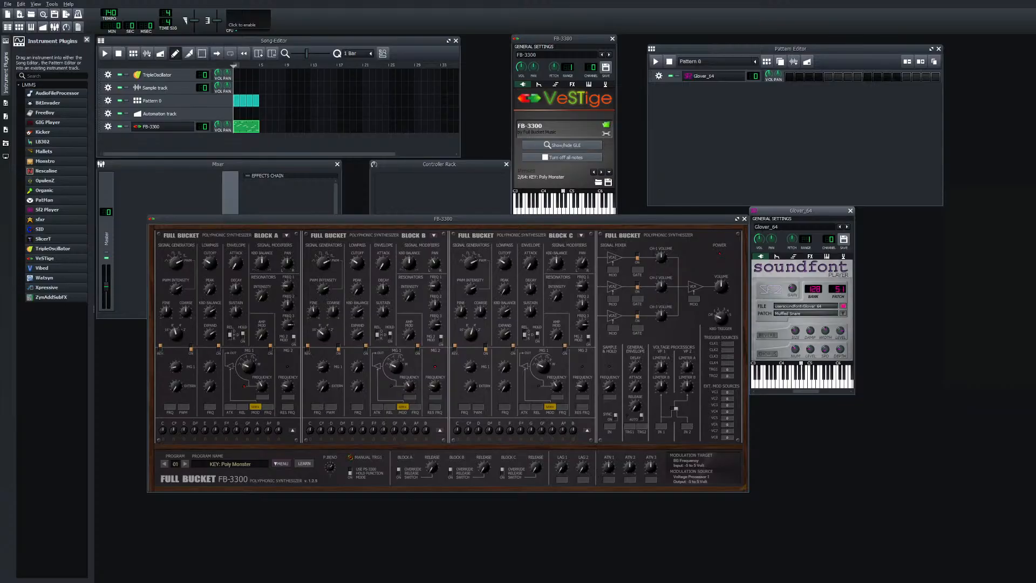
pyautogui.click(806, 381)
pyautogui.moveTo(789, 381)
pyautogui.mouseDown()
pyautogui.moveTo(838, 382)
pyautogui.moveTo(794, 381)
pyautogui.moveTo(821, 382)
pyautogui.mouseUp()
# Switch Glover_64 to patch 52, Multiple Drums, and audition several notes on the instrument's keyboard
pyautogui.click(843, 313)
pyautogui.click(497, 241)
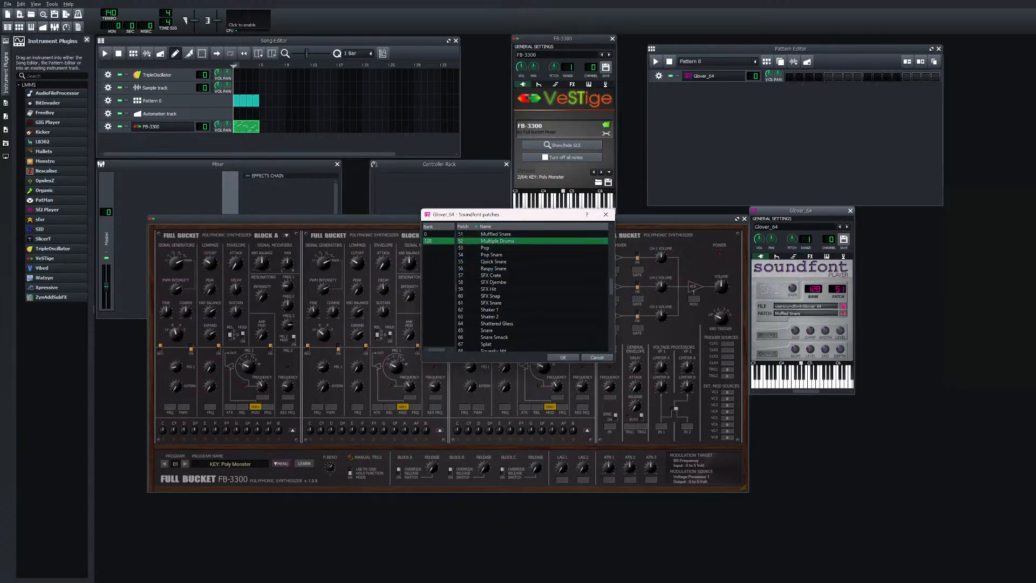
pyautogui.doubleClick(497, 241)
pyautogui.moveTo(813, 382)
pyautogui.mouseDown()
pyautogui.moveTo(830, 380)
pyautogui.moveTo(752, 373)
pyautogui.moveTo(829, 378)
pyautogui.mouseUp()
pyautogui.click(813, 380)
pyautogui.click(813, 380)
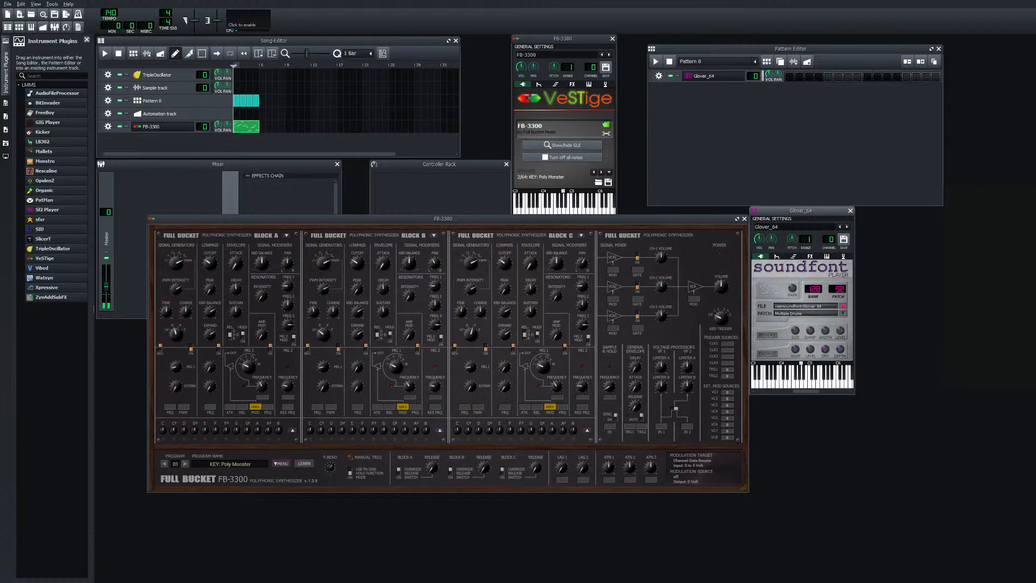
pyautogui.click(539, 209)
pyautogui.click(818, 378)
pyautogui.click(818, 378)
pyautogui.click(818, 378)
# Load S_J_Orchestral_GM fixed.sf2 into the soundfont player and try a few notes on its keyboard
pyautogui.click(842, 306)
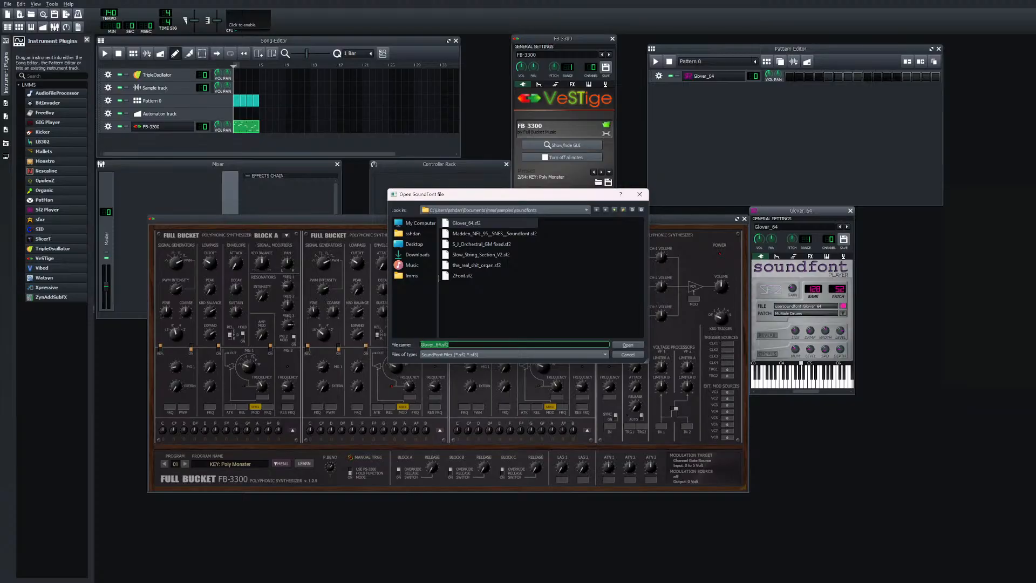
pyautogui.click(463, 276)
pyautogui.doubleClick(481, 244)
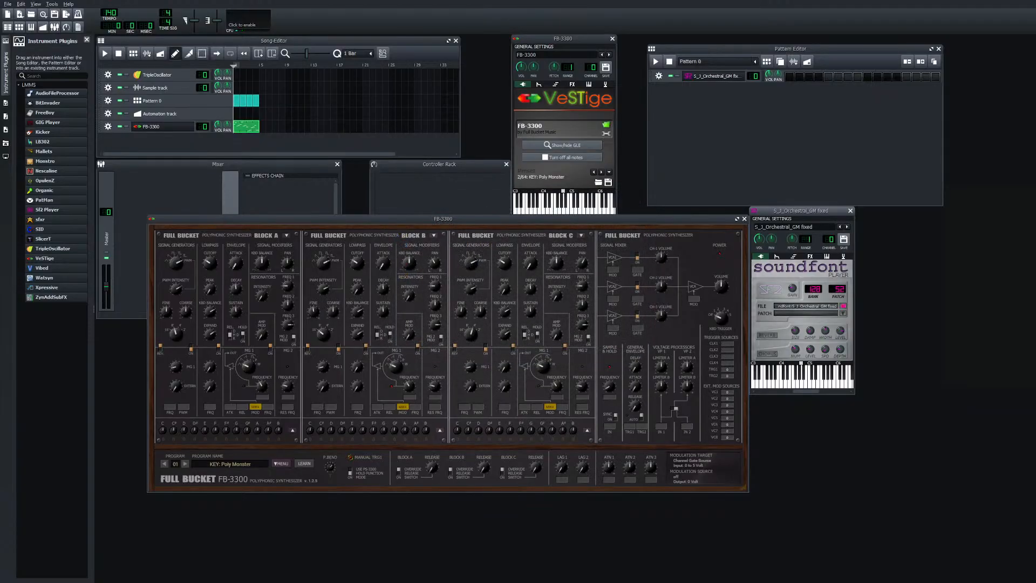
pyautogui.moveTo(794, 383); pyautogui.dragTo(809, 383)
# Select patch 114, C-Bass Tremolo, from the orchestral soundfont and audition several notes on the instrument's keyboard
pyautogui.click(843, 313)
pyautogui.scroll(-2, 490, 289)
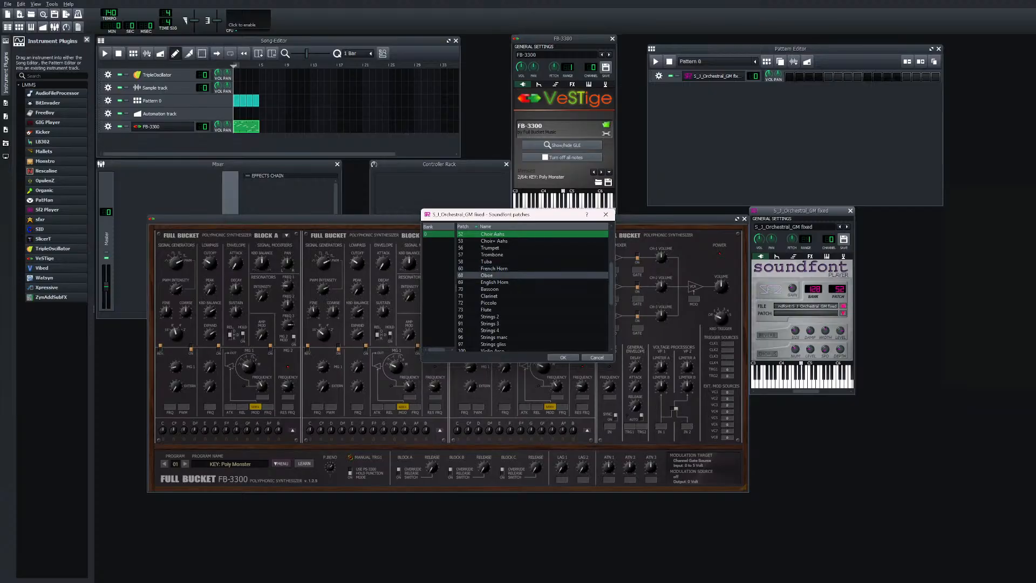
pyautogui.scroll(-4, 491, 289)
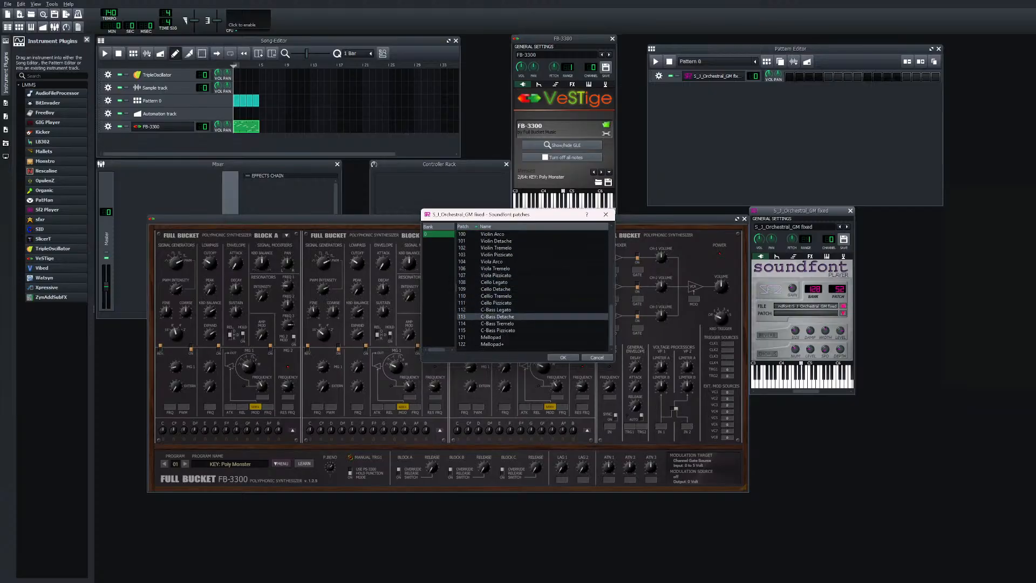
pyautogui.doubleClick(497, 323)
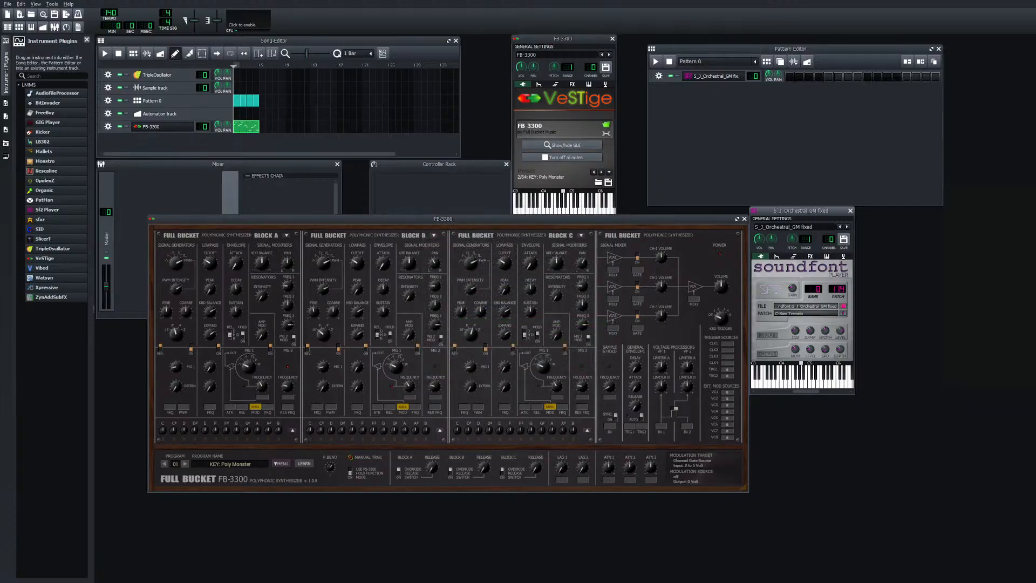
pyautogui.click(794, 373)
pyautogui.click(797, 383)
pyautogui.click(805, 383)
pyautogui.click(805, 383)
pyautogui.click(789, 383)
# Switch the orchestral soundfont to patch 104, Viola Arco, and audition a couple of notes
pyautogui.click(842, 313)
pyautogui.doubleClick(499, 261)
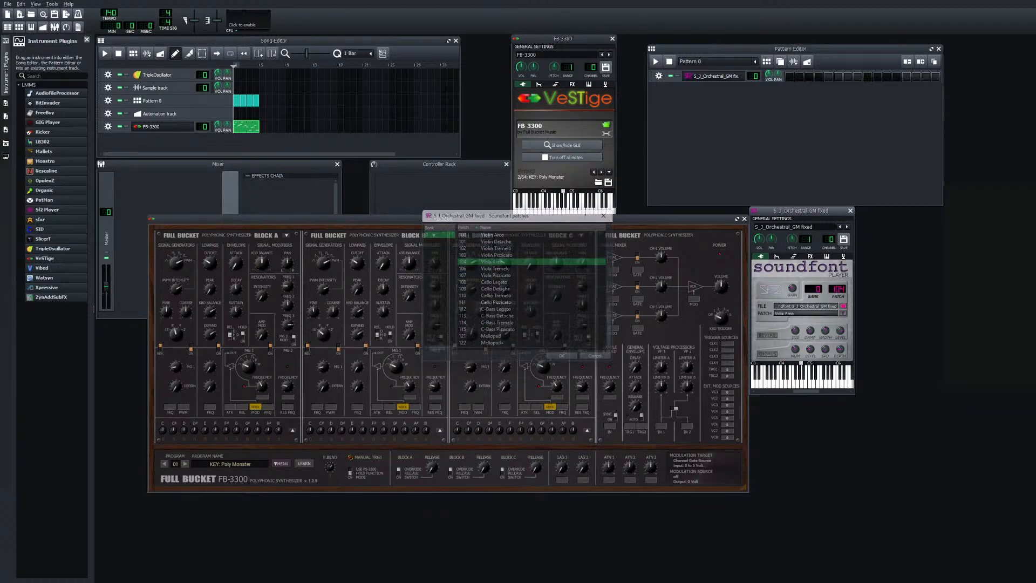
pyautogui.click(789, 383)
pyautogui.click(794, 383)
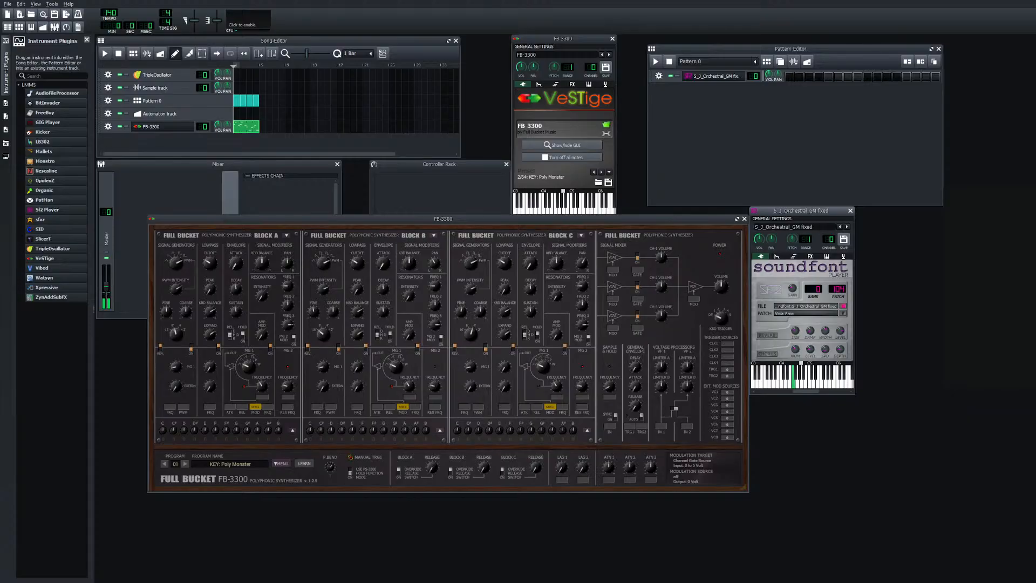
# Switch the orchestral soundfont to patch 90, Strings 2, and audition a couple of notes
pyautogui.click(842, 313)
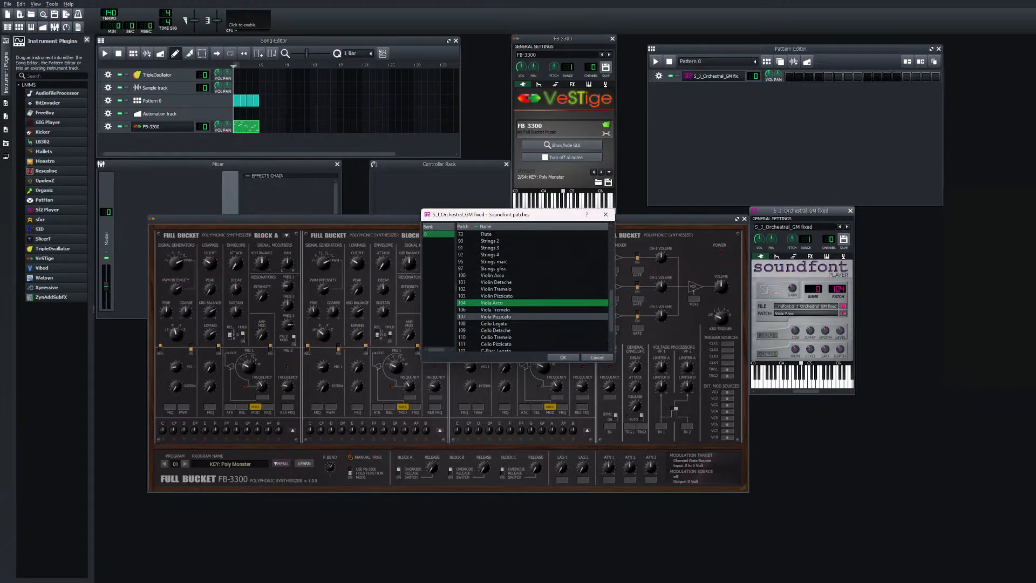
pyautogui.scroll(1, 499, 317)
pyautogui.click(499, 262)
pyautogui.doubleClick(499, 262)
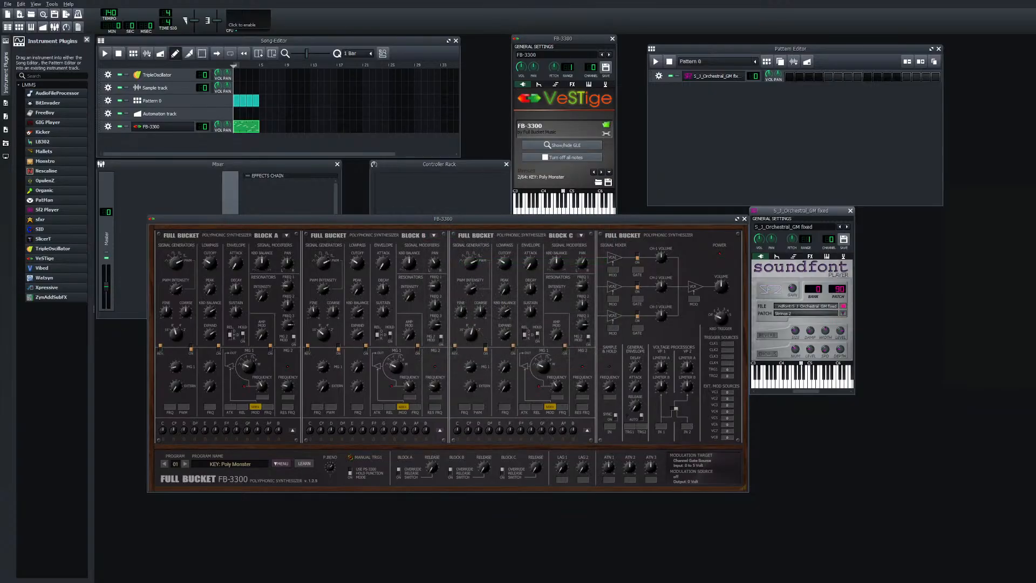
pyautogui.click(789, 383)
pyautogui.click(805, 383)
# Look through the orchestral soundfont's patch list and close it without choosing another patch
pyautogui.click(843, 313)
pyautogui.scroll(4, 518, 270)
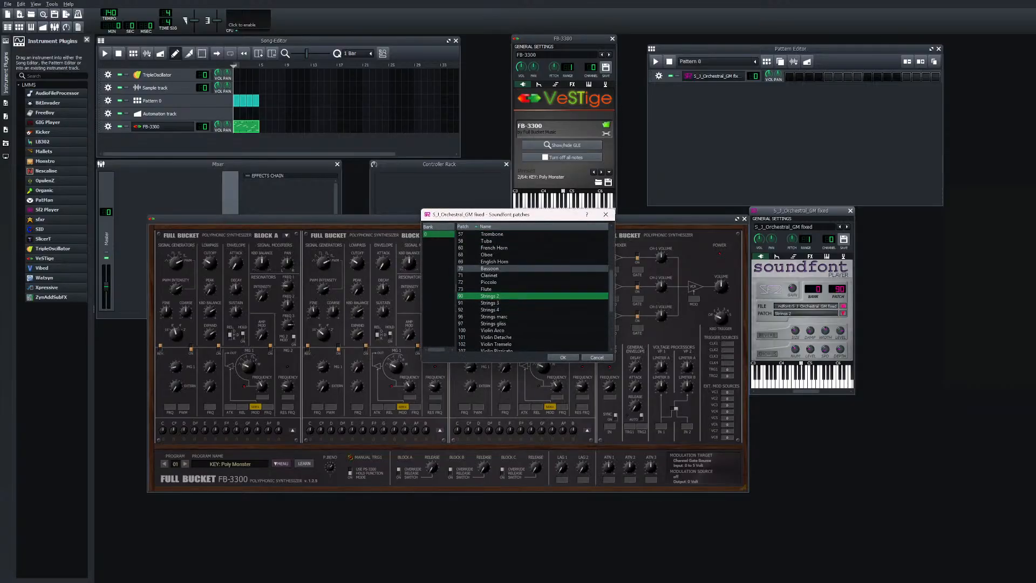
pyautogui.scroll(-6, 518, 269)
pyautogui.click(597, 357)
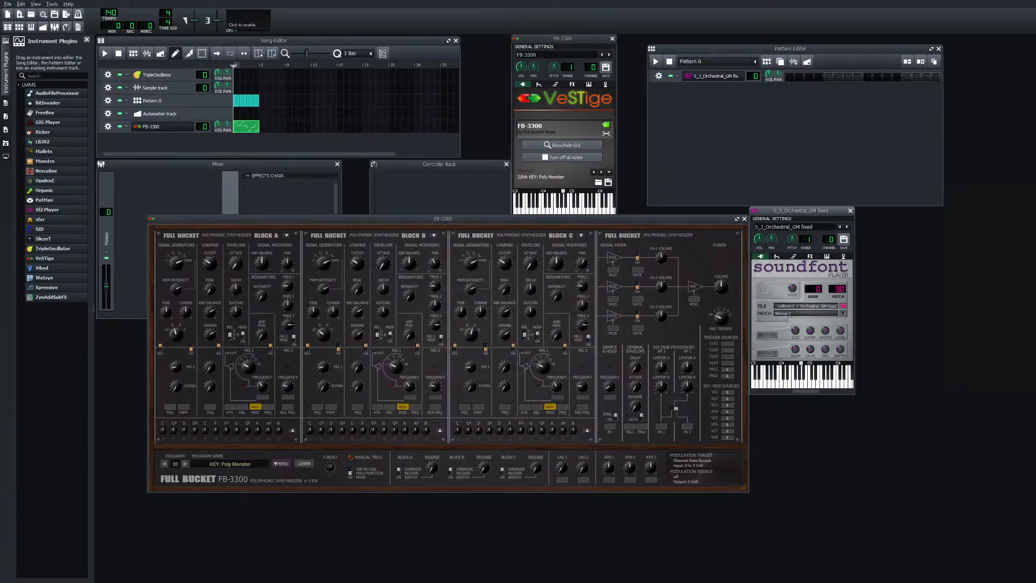
# Load Glover_64.sf2 back into the soundfont player and look through its bank 0 patches
pyautogui.click(842, 306)
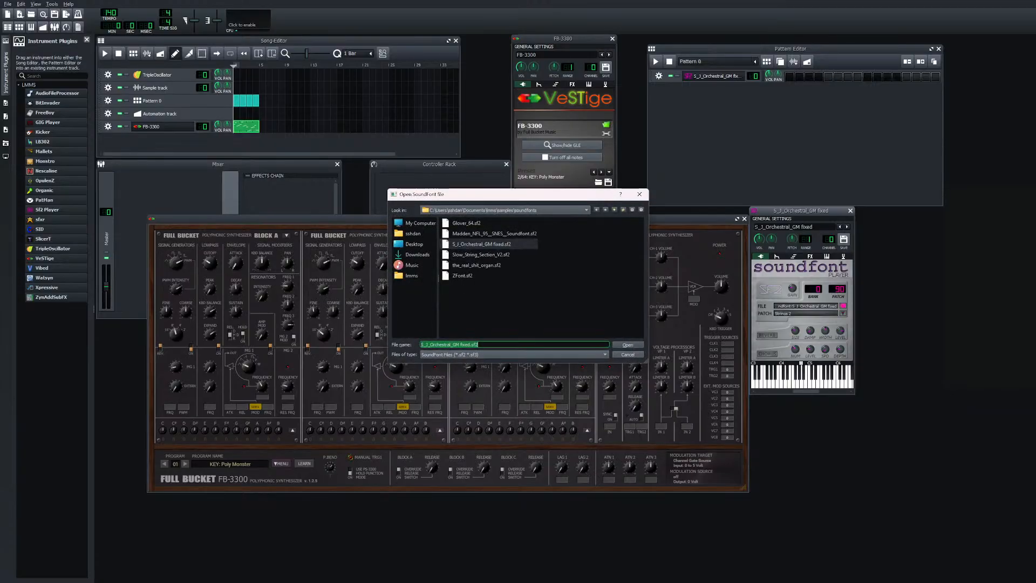
pyautogui.doubleClick(466, 223)
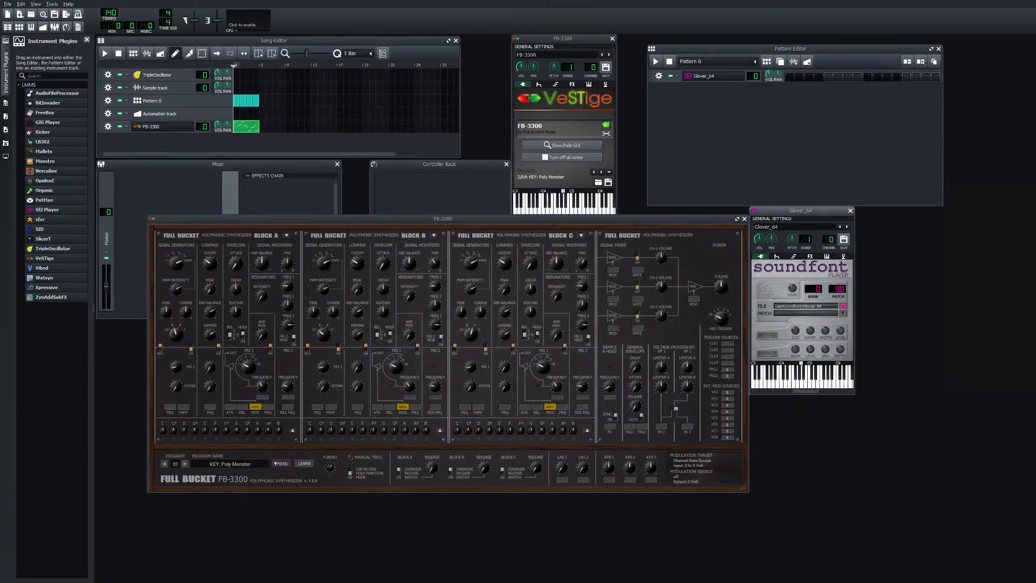
pyautogui.click(843, 313)
pyautogui.scroll(-6, 531, 276)
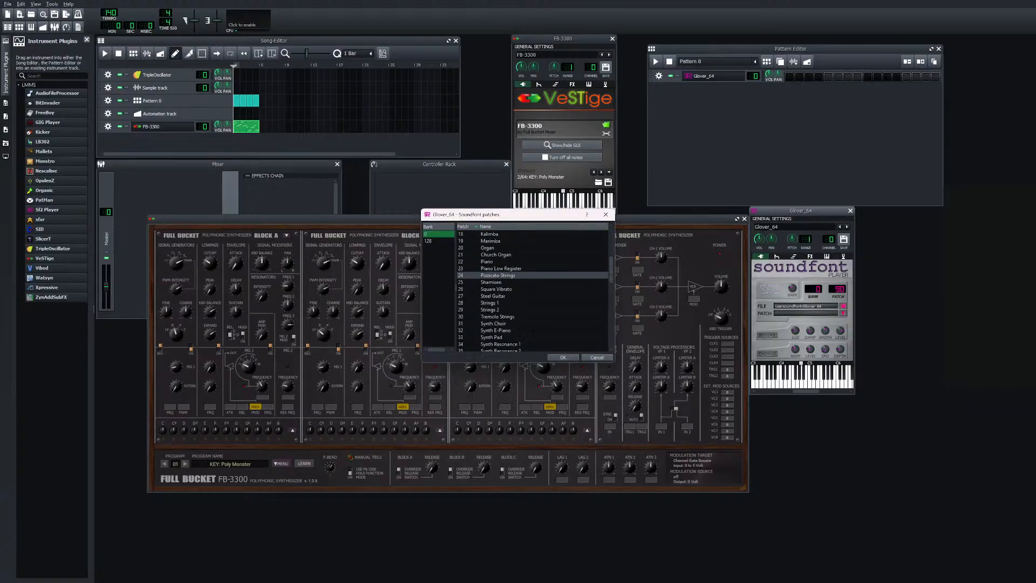
pyautogui.scroll(-7, 531, 280)
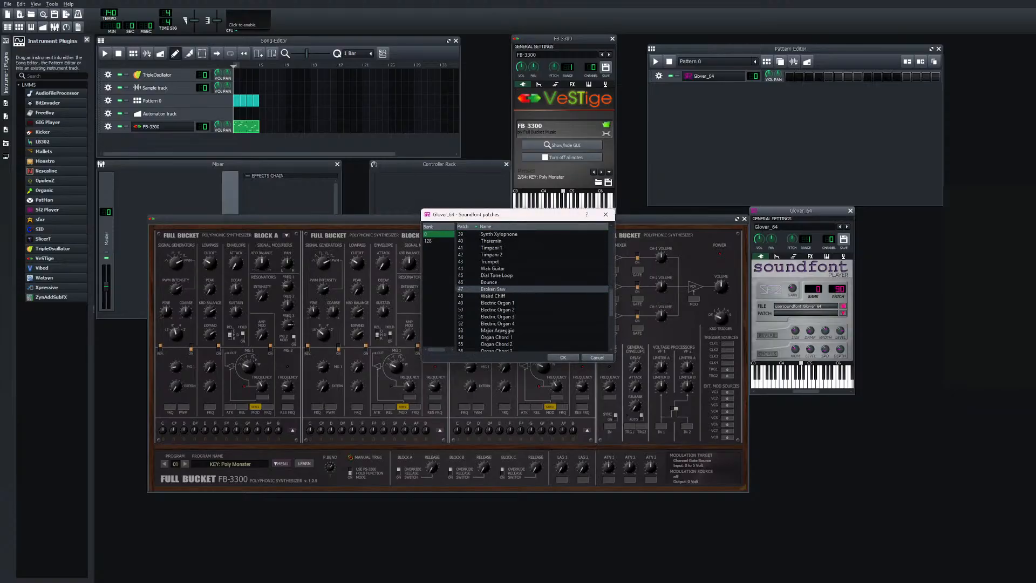
pyautogui.scroll(-5, 532, 294)
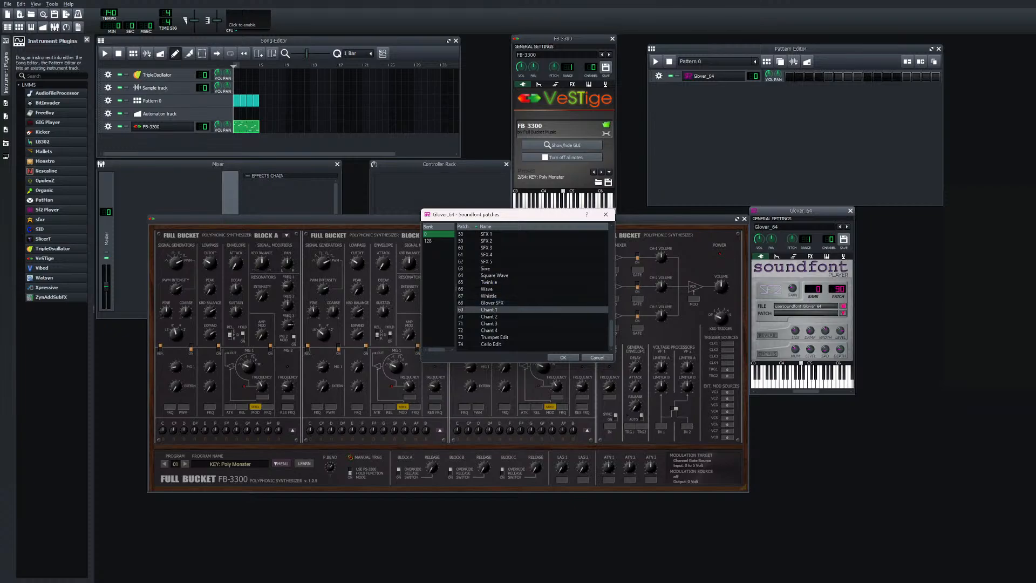
pyautogui.scroll(8, 531, 337)
pyautogui.scroll(9, 532, 323)
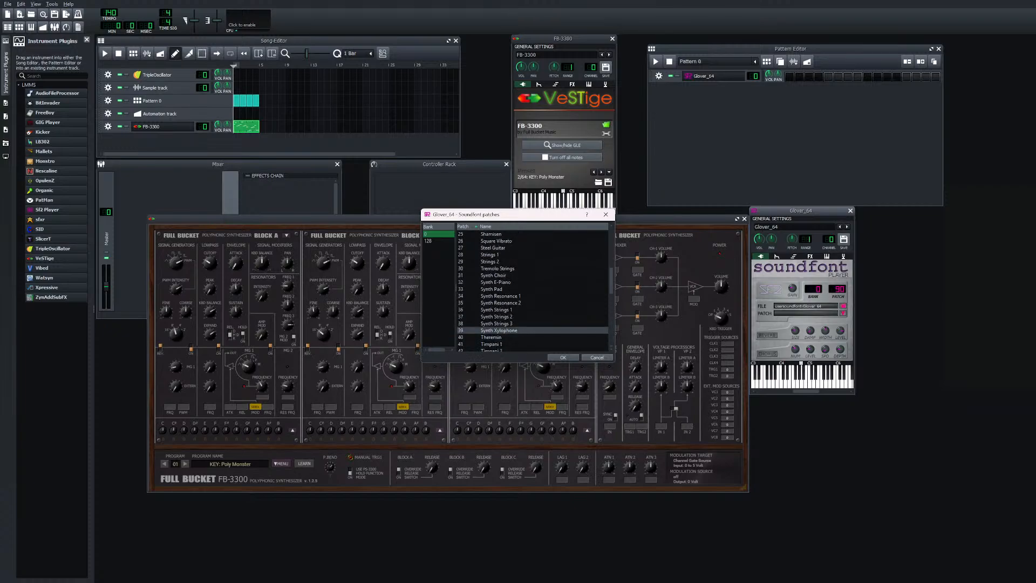
pyautogui.scroll(2, 532, 296)
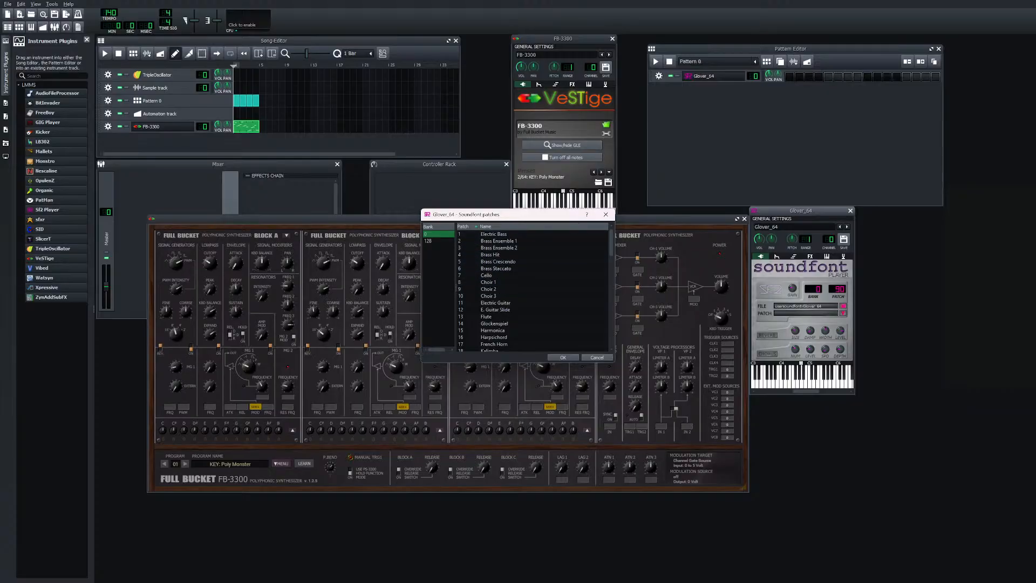
# Select patch 1, Bongo 1, from bank 128 of Glover_64 and audition it on the keyboard
pyautogui.click(430, 241)
pyautogui.click(490, 235)
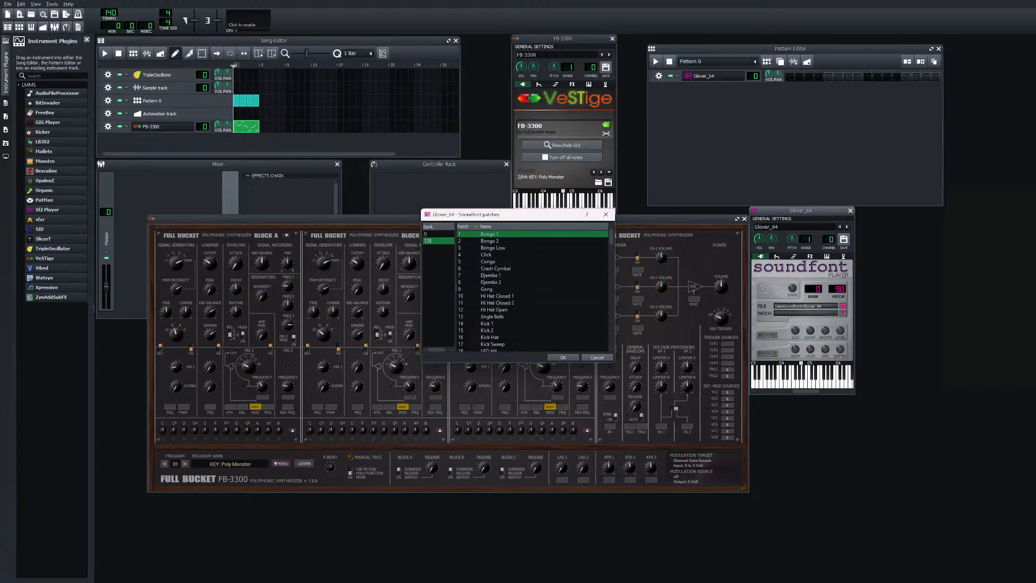
pyautogui.click(563, 358)
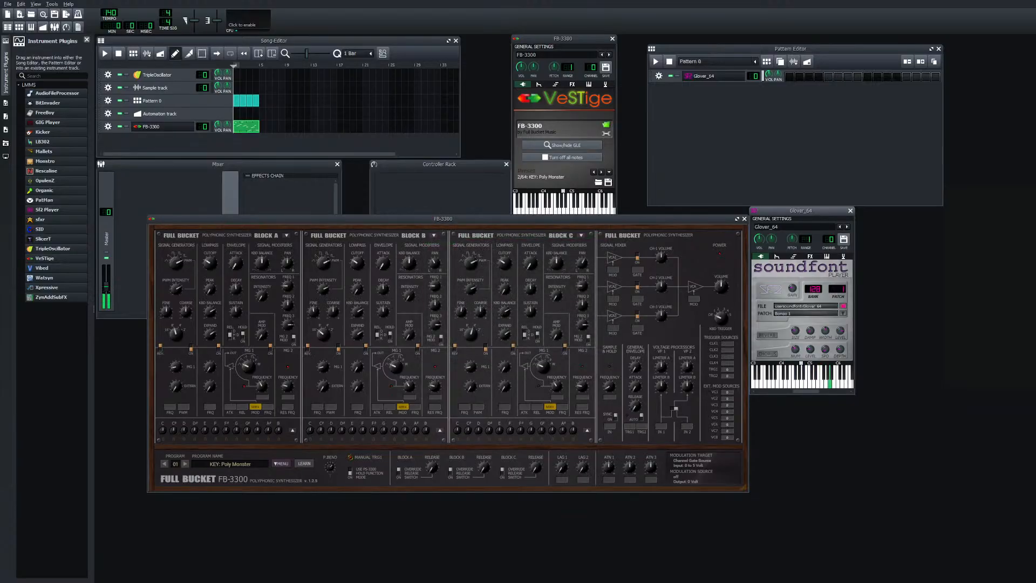
pyautogui.moveTo(805, 382)
pyautogui.mouseDown()
pyautogui.moveTo(774, 382)
pyautogui.moveTo(798, 382)
pyautogui.mouseUp()
# Switch Glover_64 to patch 8, Djembe 2, and audition it across the keyboard
pyautogui.click(842, 313)
pyautogui.doubleClick(491, 282)
pyautogui.moveTo(798, 377); pyautogui.dragTo(840, 377)
# Switch Glover_64 to patch 29, Talking Drum, and audition several notes on the keyboard
pyautogui.click(843, 312)
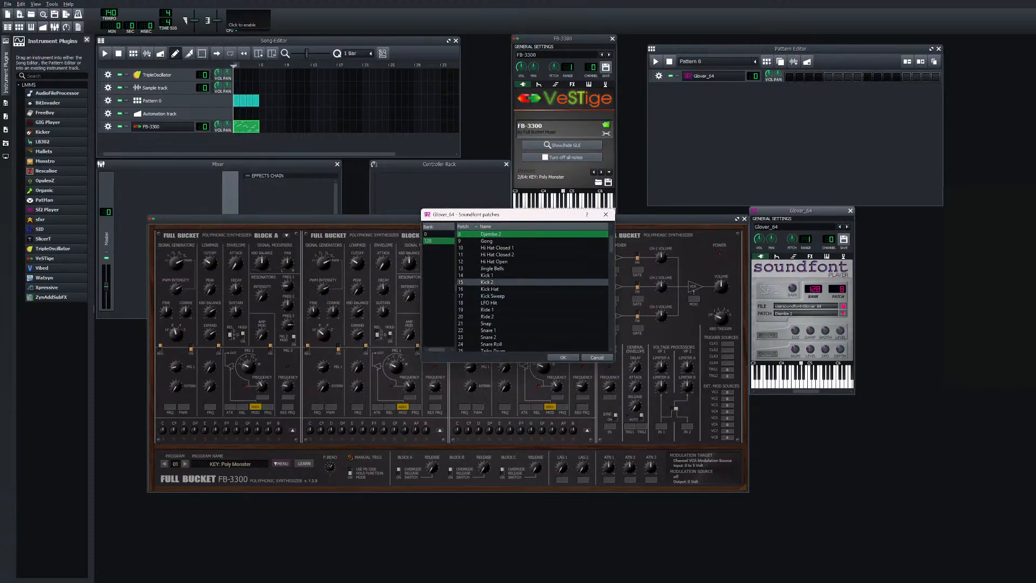
pyautogui.scroll(-5, 491, 299)
pyautogui.doubleClick(491, 275)
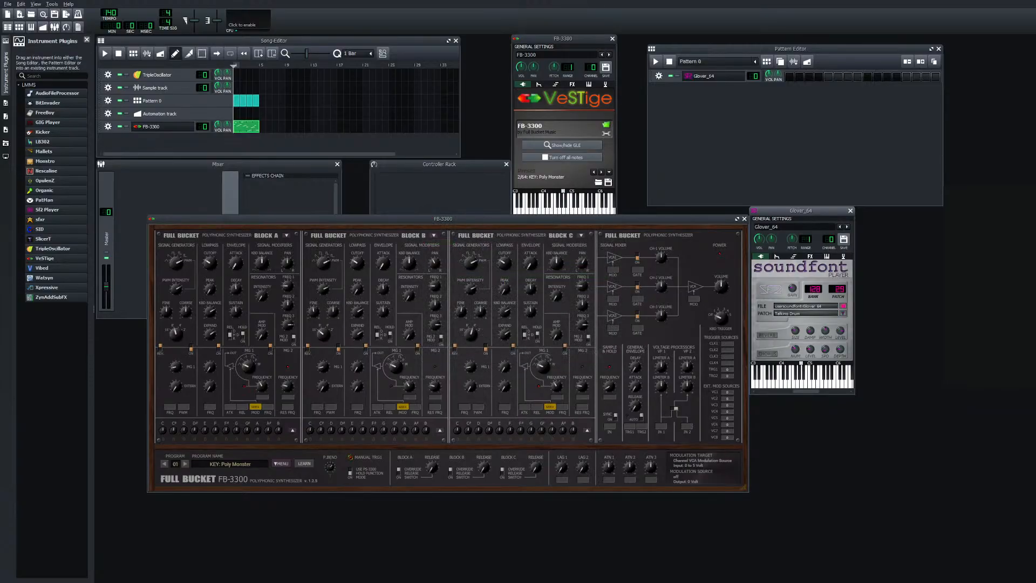
pyautogui.moveTo(786, 376); pyautogui.dragTo(815, 377)
pyautogui.click(815, 377)
pyautogui.click(535, 210)
pyautogui.click(814, 382)
pyautogui.click(829, 382)
# Switch Glover_64 to patch 39, Clang 2, and audition a low and a high note
pyautogui.click(842, 313)
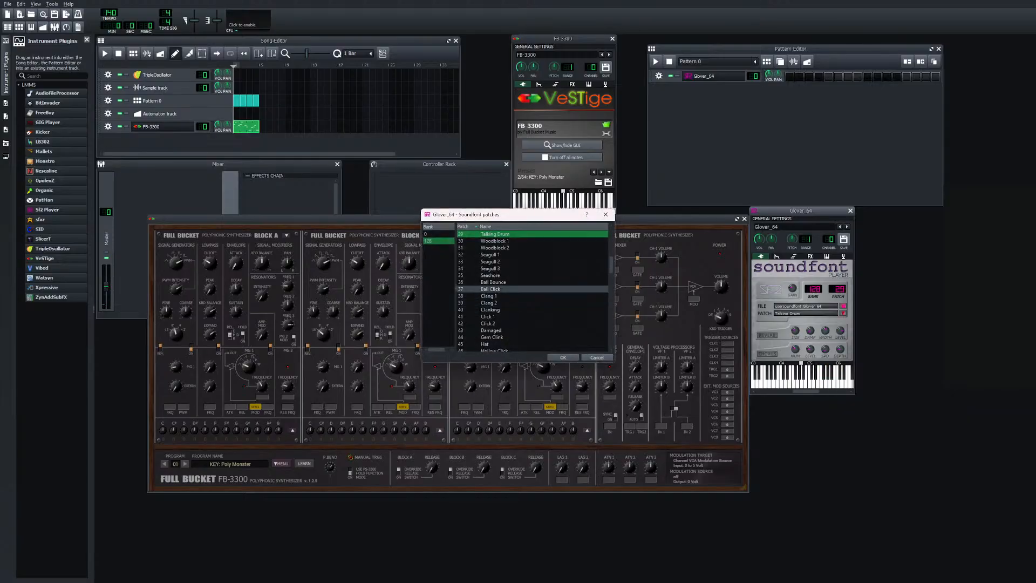
pyautogui.scroll(-2, 491, 276)
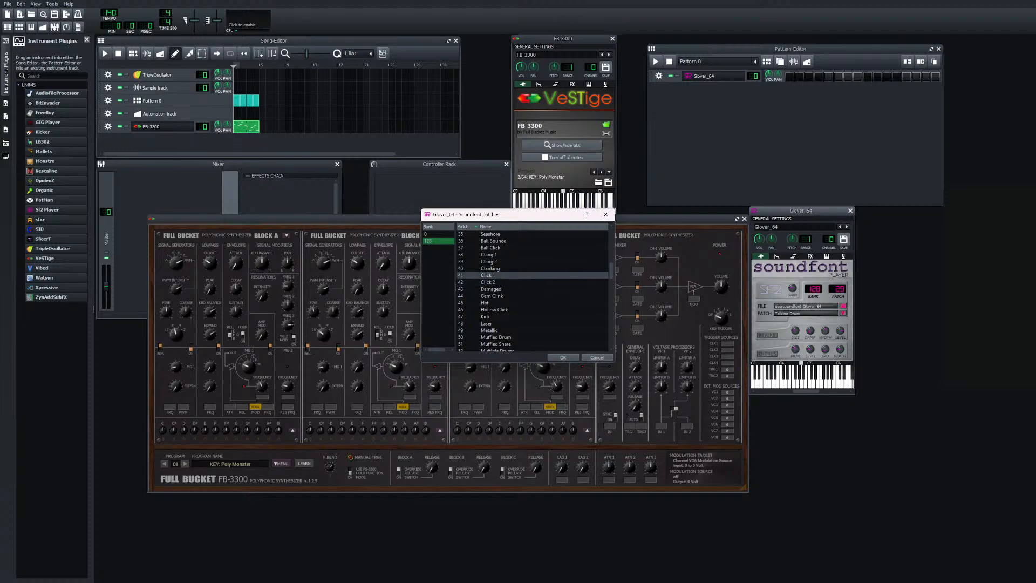
pyautogui.doubleClick(488, 261)
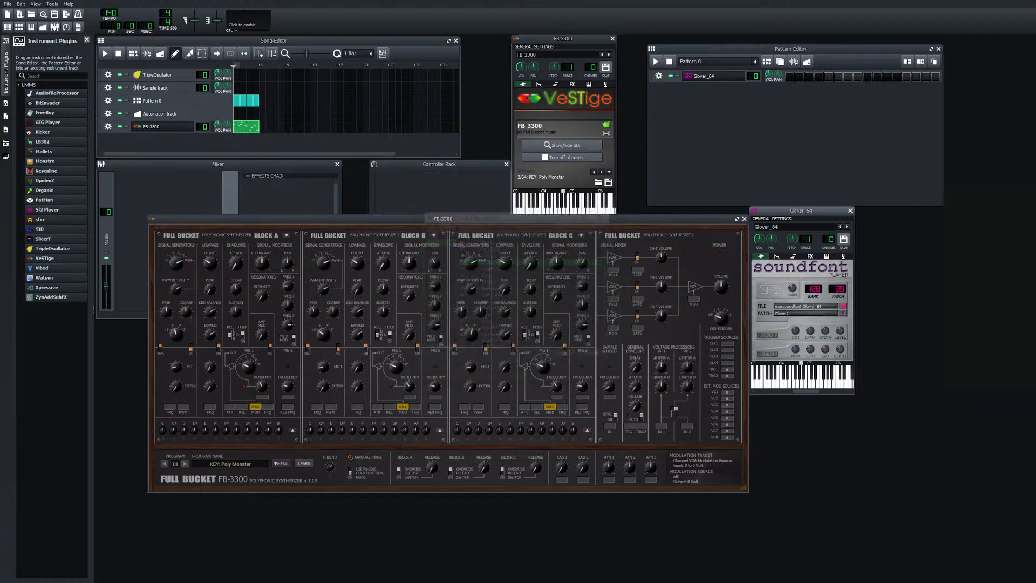
pyautogui.click(781, 381)
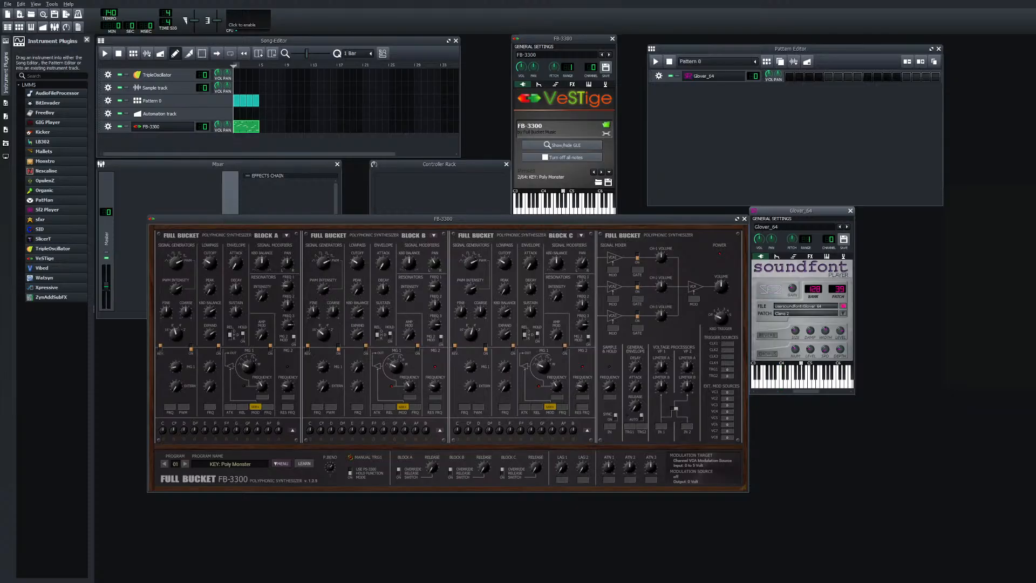
pyautogui.click(827, 381)
# Switch Glover_64 to patch 40, Clanking, and audition it across the keyboard
pyautogui.click(843, 313)
pyautogui.doubleClick(490, 241)
pyautogui.moveTo(793, 380); pyautogui.dragTo(839, 381)
# Switch Glover_64 to patch 53, Pop, and audition a few neighbouring notes
pyautogui.click(843, 313)
pyautogui.scroll(-3, 501, 327)
pyautogui.click(489, 261)
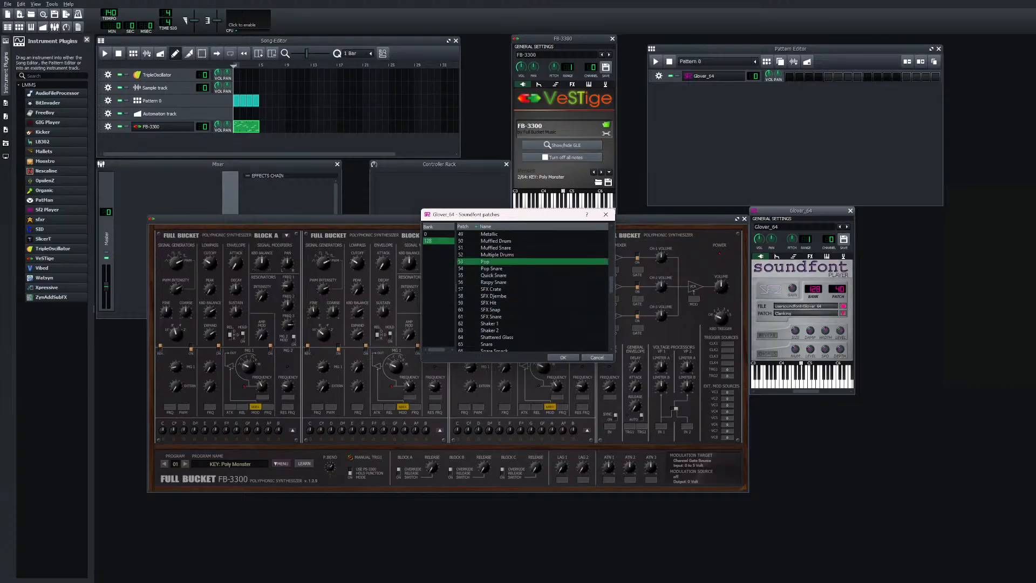
pyautogui.doubleClick(490, 262)
pyautogui.moveTo(794, 381); pyautogui.dragTo(802, 381)
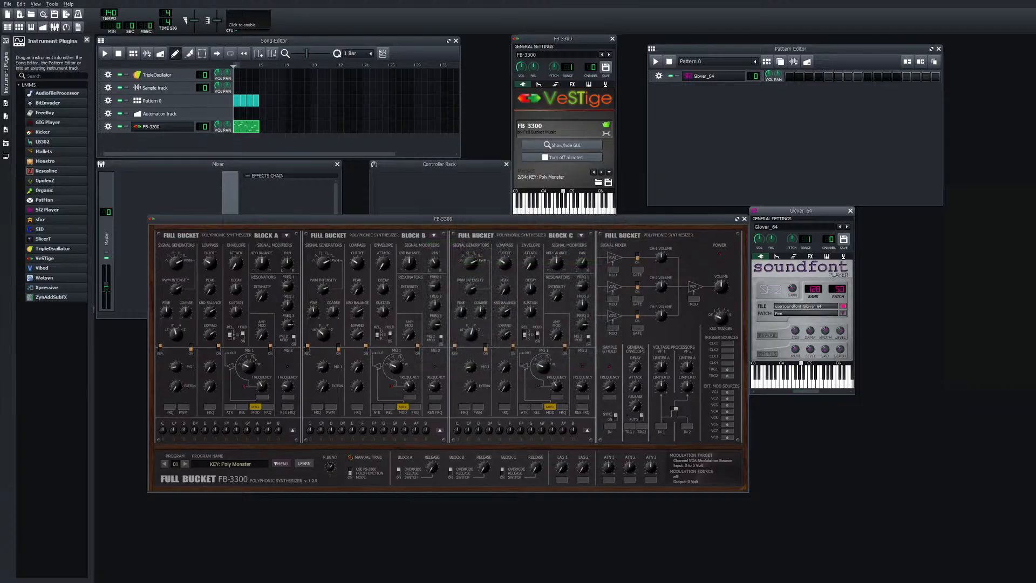
# Switch Glover_64 to patch 54, Pop Snare, and audition low and high notes across the keyboard
pyautogui.click(843, 313)
pyautogui.doubleClick(491, 240)
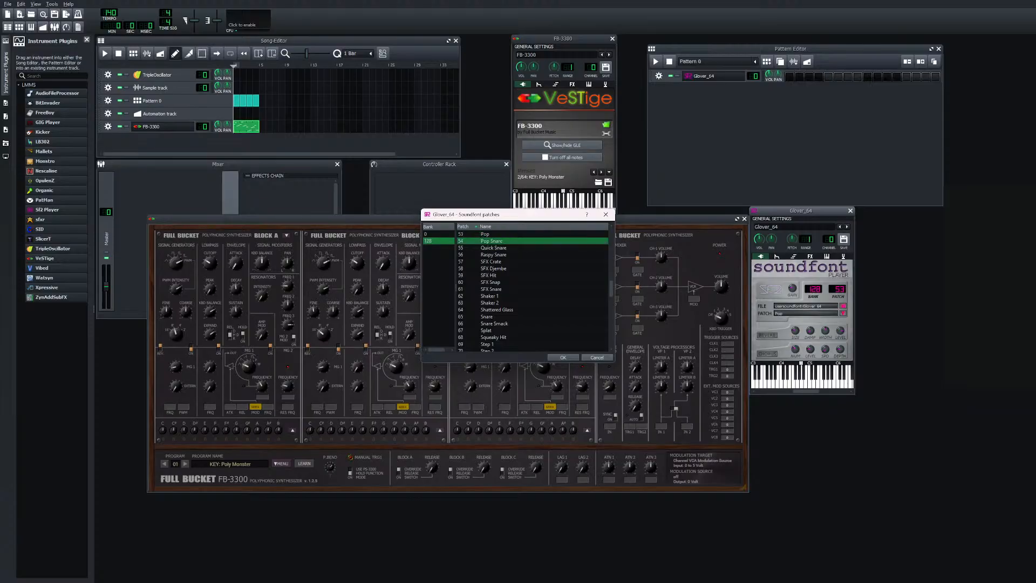
pyautogui.click(813, 382)
pyautogui.click(821, 382)
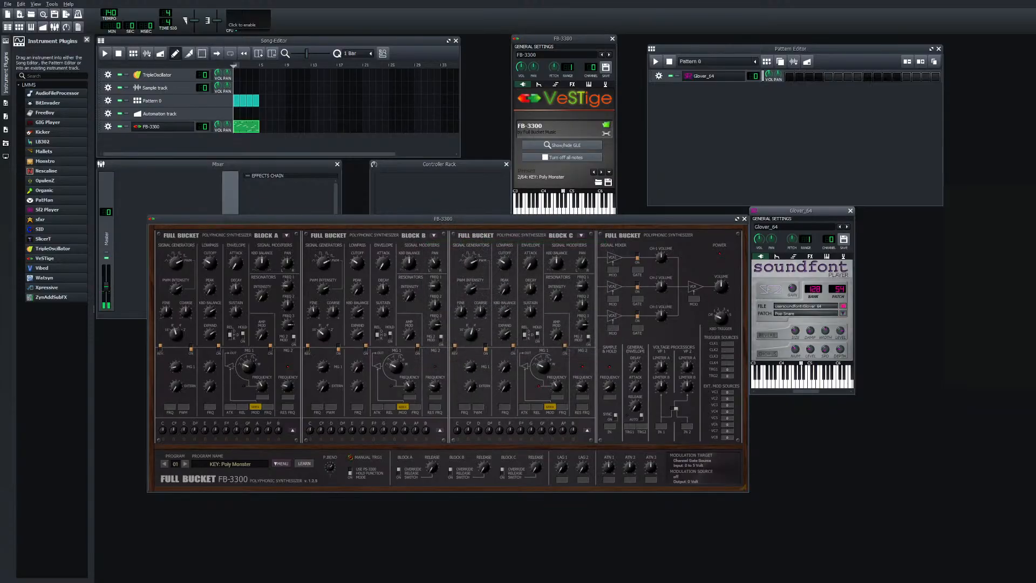
pyautogui.click(822, 382)
pyautogui.click(781, 382)
pyautogui.click(813, 382)
pyautogui.click(795, 376)
pyautogui.moveTo(796, 375)
pyautogui.mouseDown()
pyautogui.moveTo(826, 382)
pyautogui.moveTo(790, 382)
pyautogui.moveTo(842, 382)
pyautogui.moveTo(818, 382)
pyautogui.mouseUp()
# Switch Glover_64 to patch 55, Quick Snare, and audition it across the middle of the keyboard
pyautogui.click(843, 313)
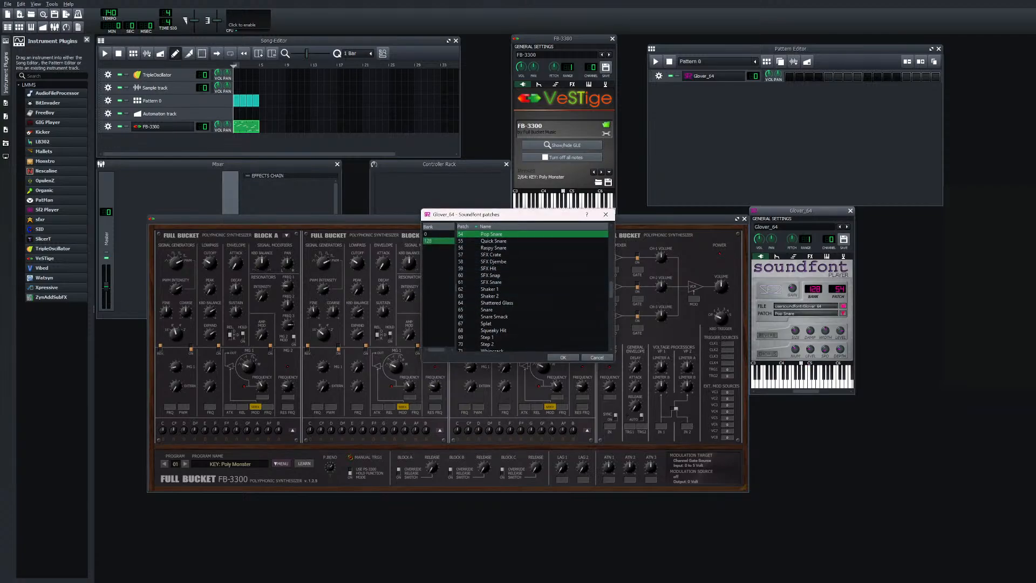
pyautogui.doubleClick(492, 240)
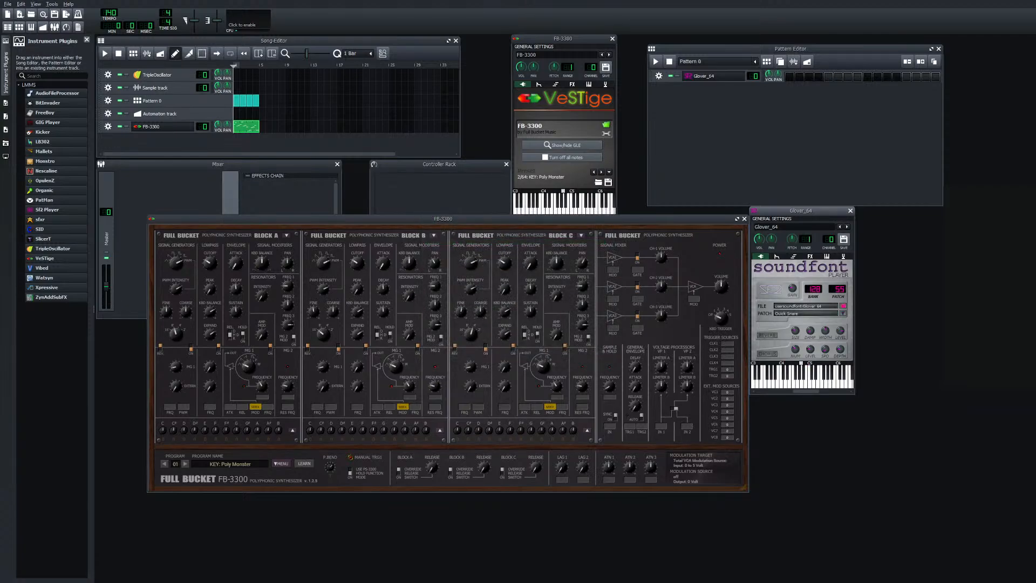
pyautogui.moveTo(789, 382); pyautogui.dragTo(814, 382)
# Switch Glover_64 to patch 57, SFX Crate, and audition it on the keyboard
pyautogui.click(842, 313)
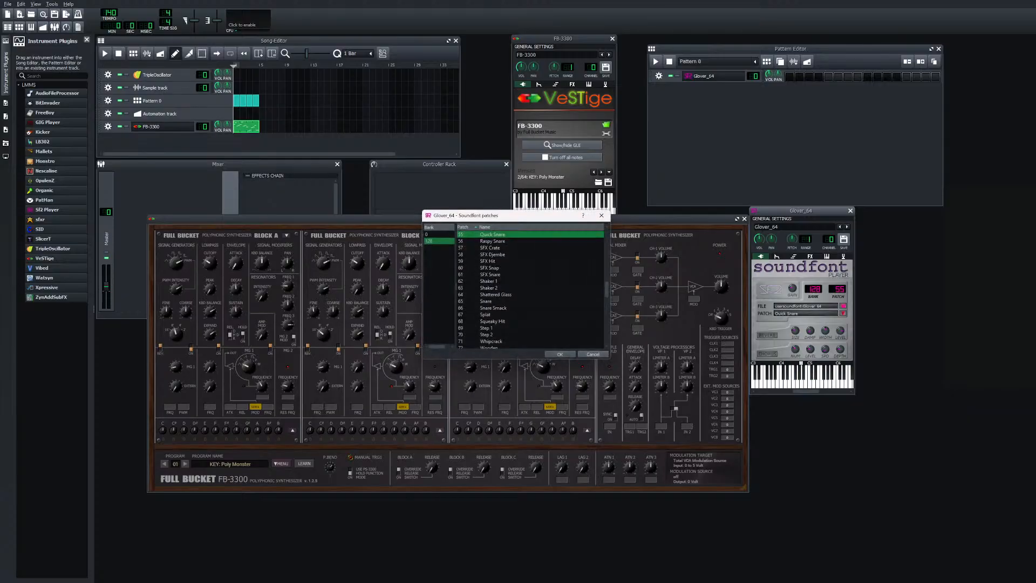
pyautogui.click(492, 240)
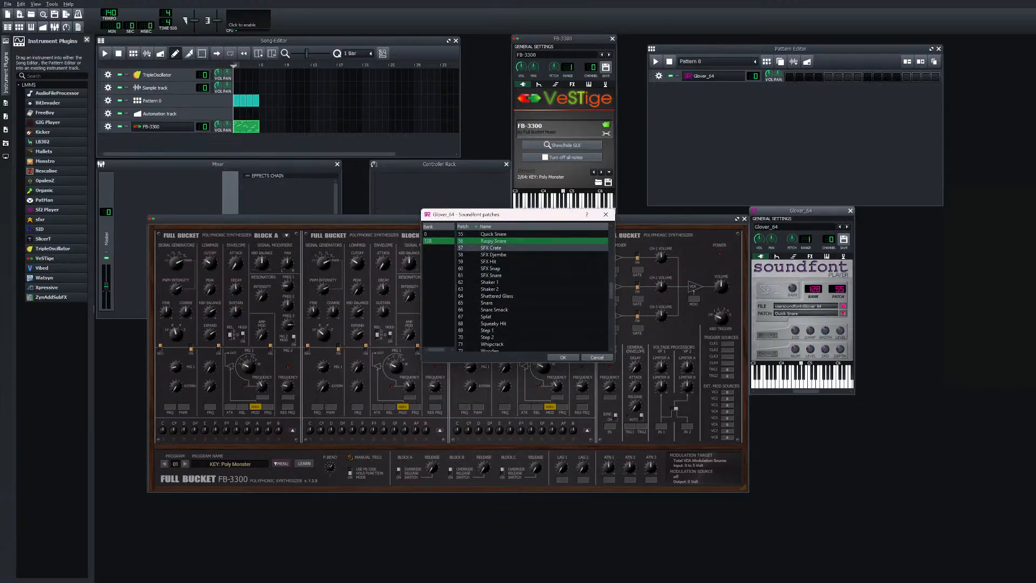
pyautogui.doubleClick(492, 247)
pyautogui.moveTo(794, 382); pyautogui.dragTo(797, 382)
# Switch Glover_64 to patch 62, Shaker 1, and audition it across the middle of the keyboard
pyautogui.click(843, 314)
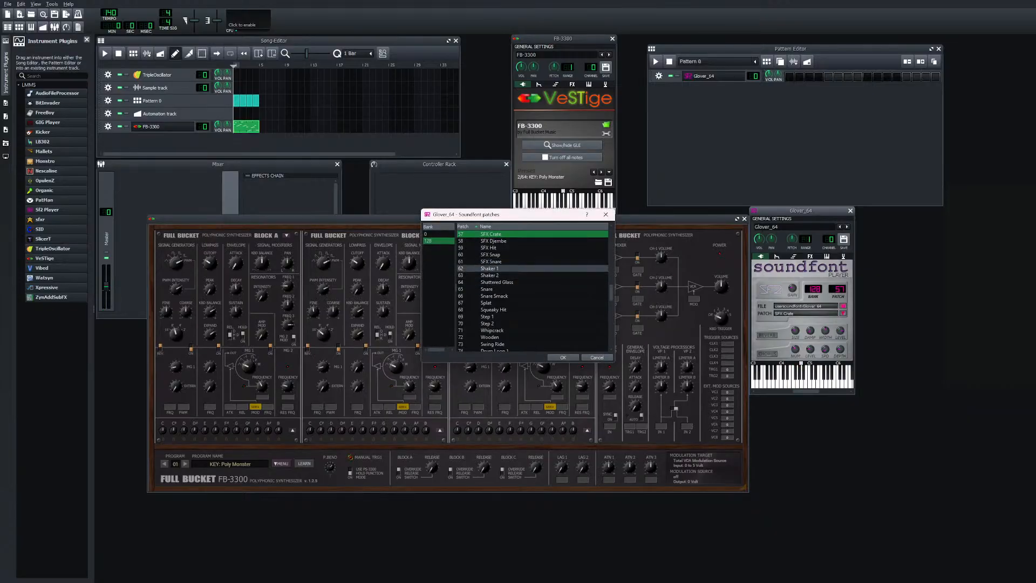
pyautogui.click(490, 269)
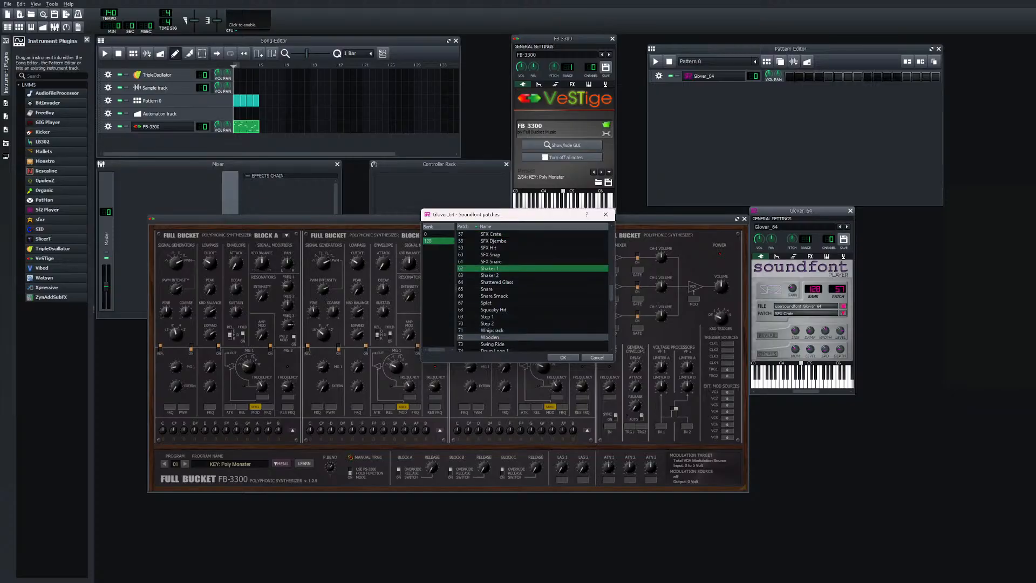
pyautogui.click(562, 357)
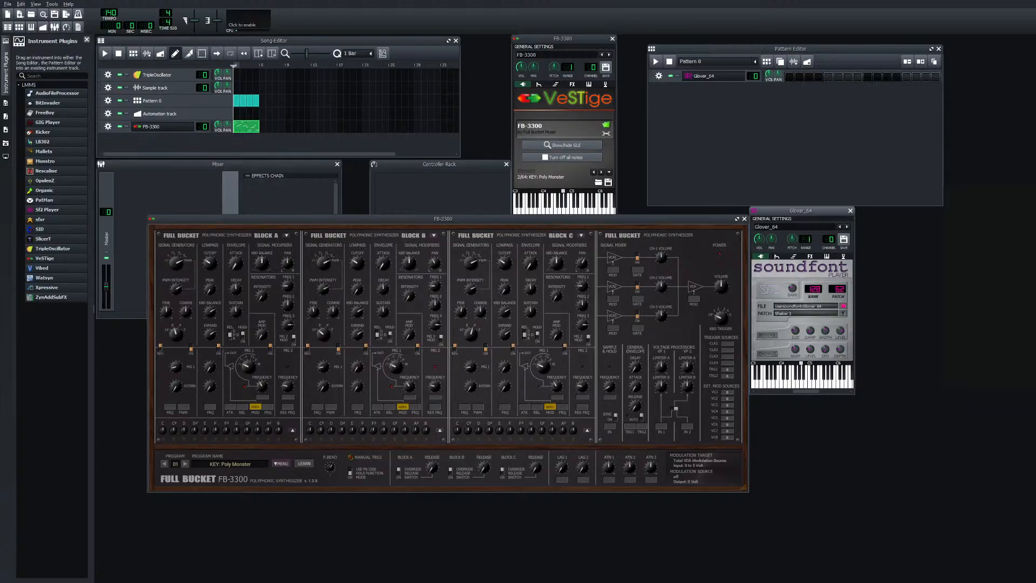
pyautogui.moveTo(804, 382); pyautogui.dragTo(824, 382)
# Switch Glover_64 to patch 74, Drum Loop 1, and audition it on the keyboard
pyautogui.click(843, 313)
pyautogui.scroll(-2, 491, 276)
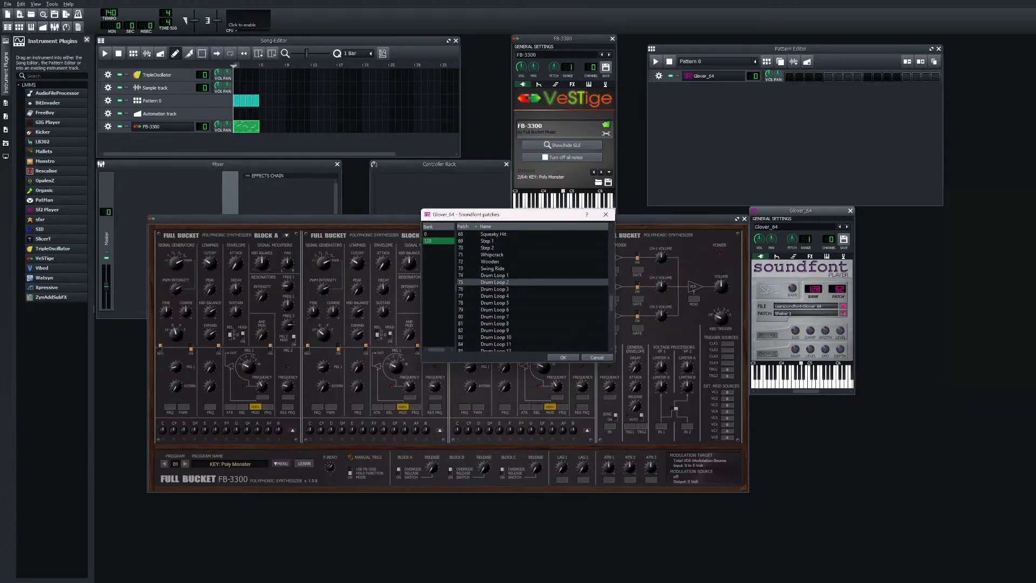
pyautogui.doubleClick(492, 275)
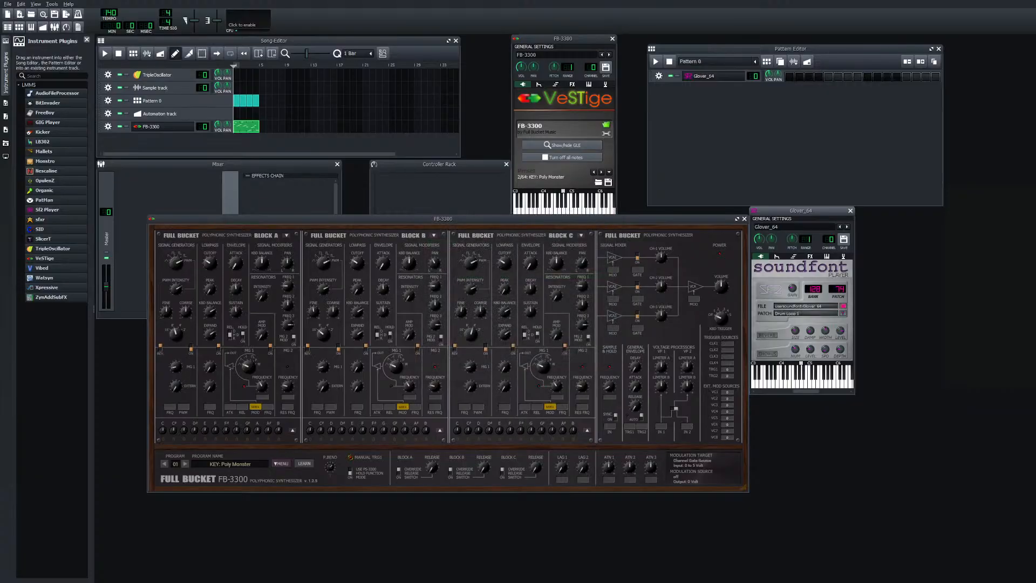
pyautogui.click(814, 383)
# Switch Glover_64 to patch 75, Drum Loop 2, and audition it with a note
pyautogui.click(843, 313)
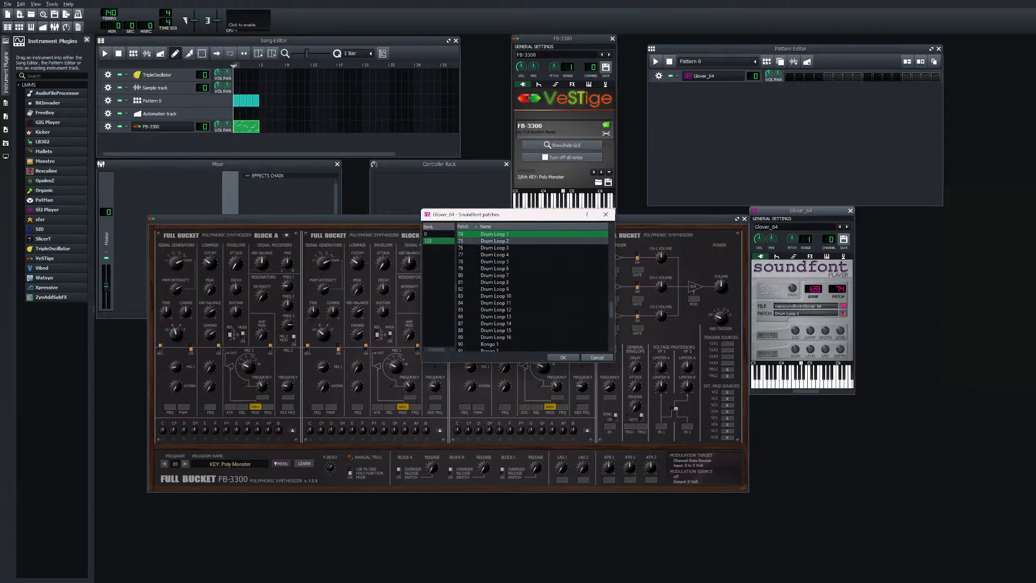
pyautogui.doubleClick(494, 241)
pyautogui.click(810, 382)
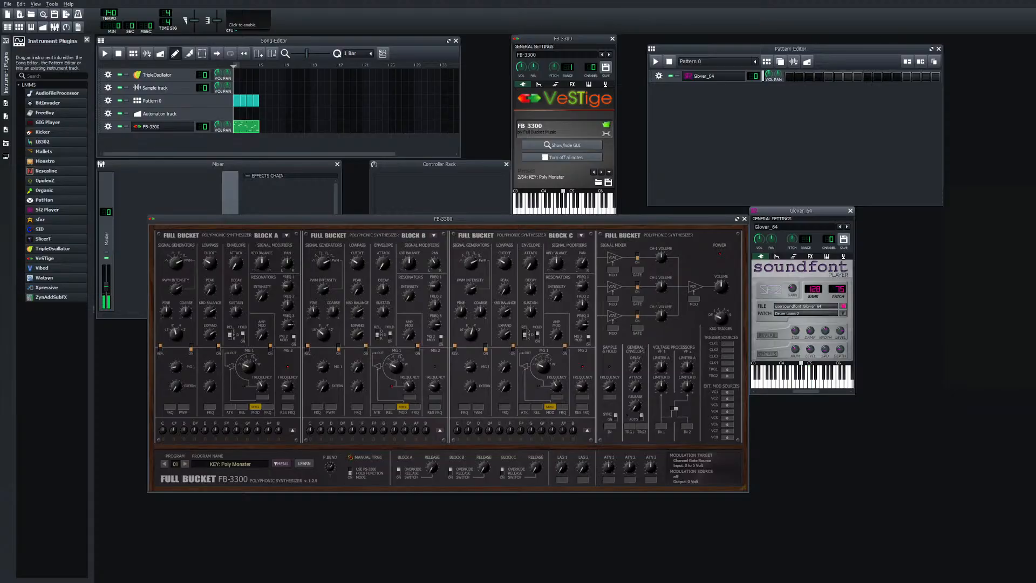
# Switch Glover_64 to patch 76, Drum Loop 3, and audition it with a lower note
pyautogui.click(843, 313)
pyautogui.doubleClick(495, 240)
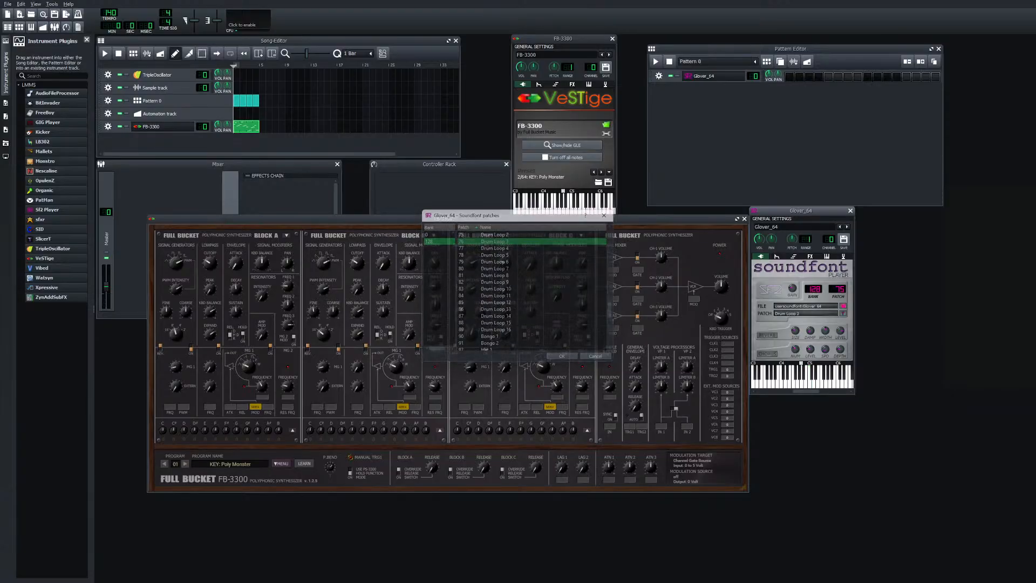
pyautogui.click(793, 382)
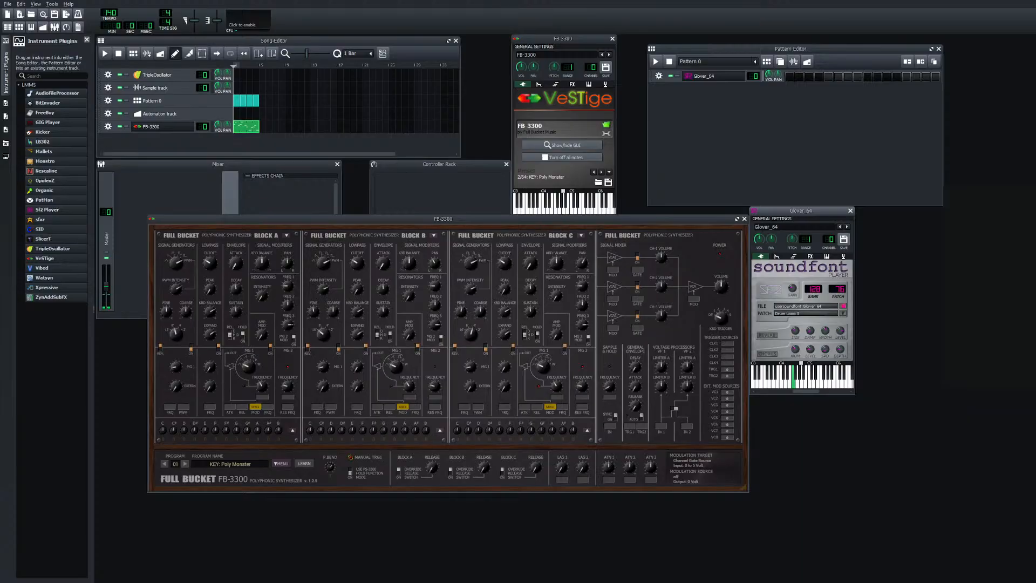
# Switch Glover_64 to patch 81, Drum Loop 8, and audition it on the keyboard
pyautogui.click(842, 312)
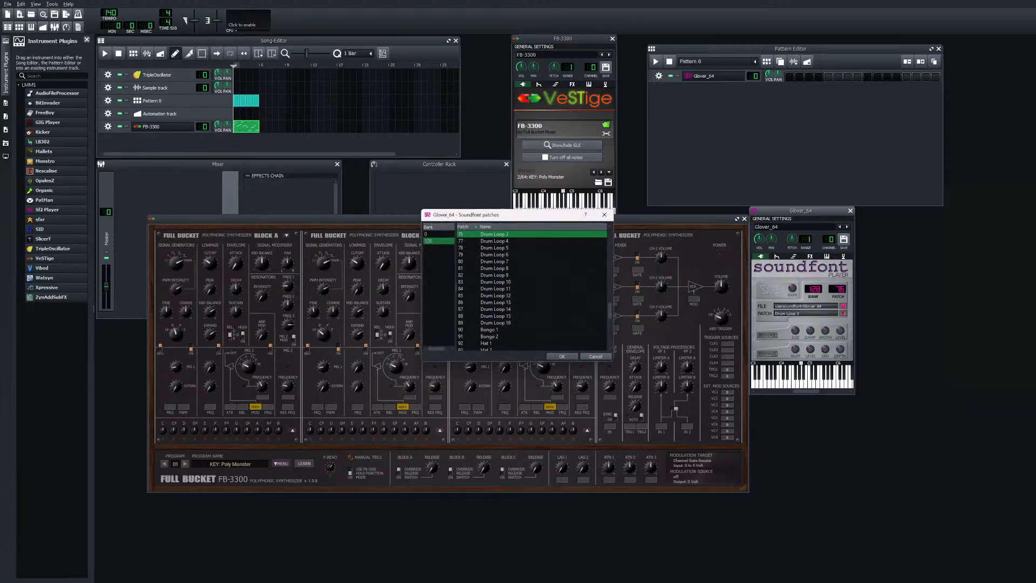
pyautogui.doubleClick(494, 268)
pyautogui.click(810, 381)
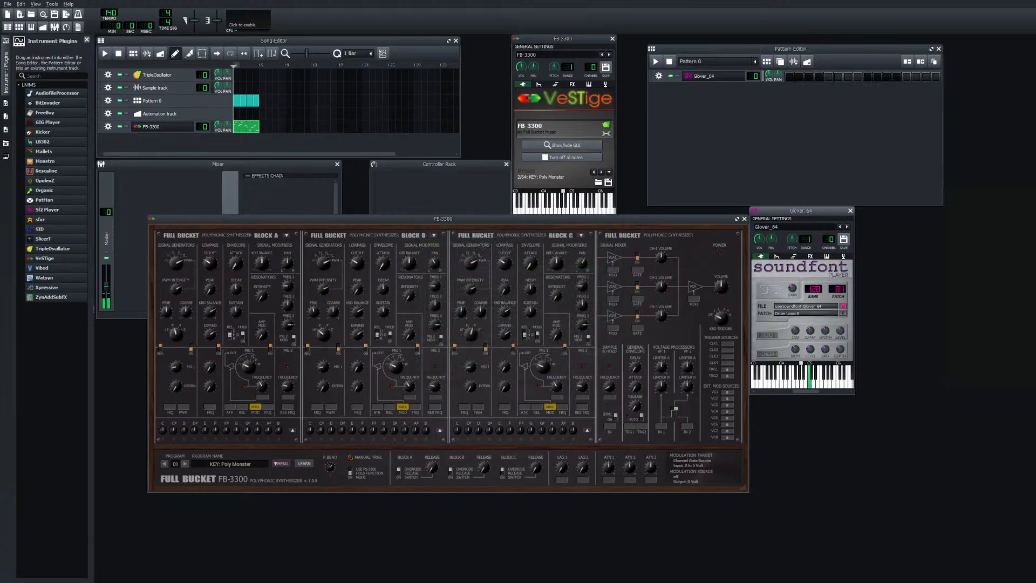
# Switch Glover_64 to patch 82, Drum Loop 9, and audition it with a lower note
pyautogui.click(843, 313)
pyautogui.click(494, 241)
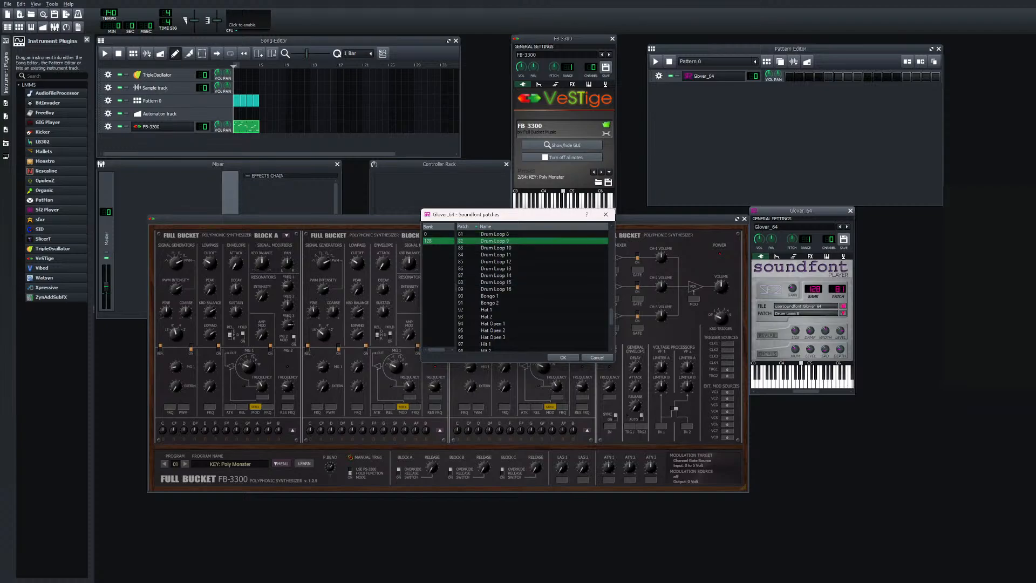
pyautogui.doubleClick(495, 242)
pyautogui.click(793, 383)
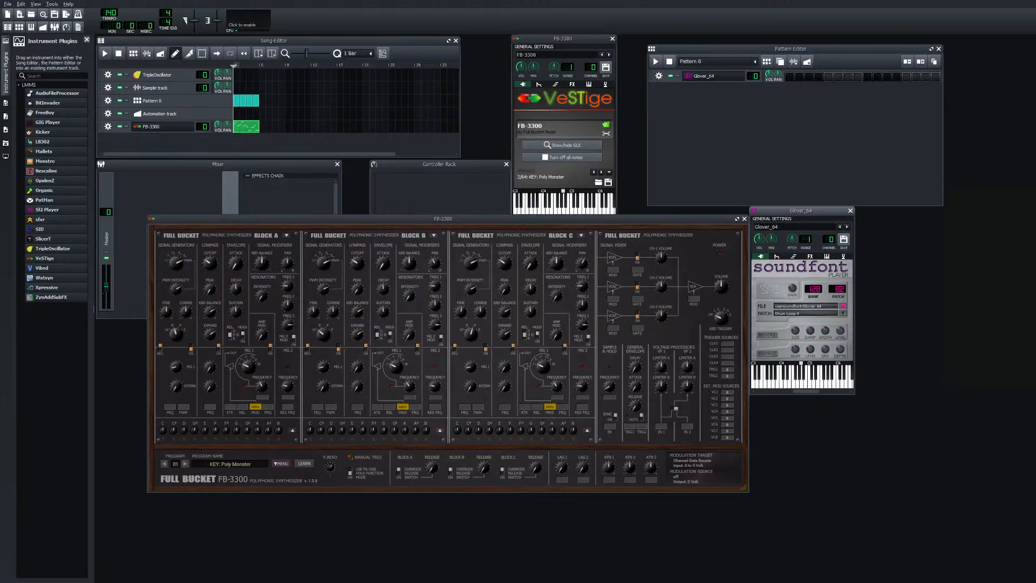
# Reopen the Glover_64 instrument with reverb and chorus enabled and audition patch 83, Drum Loop 10, on several notes
pyautogui.click(850, 211)
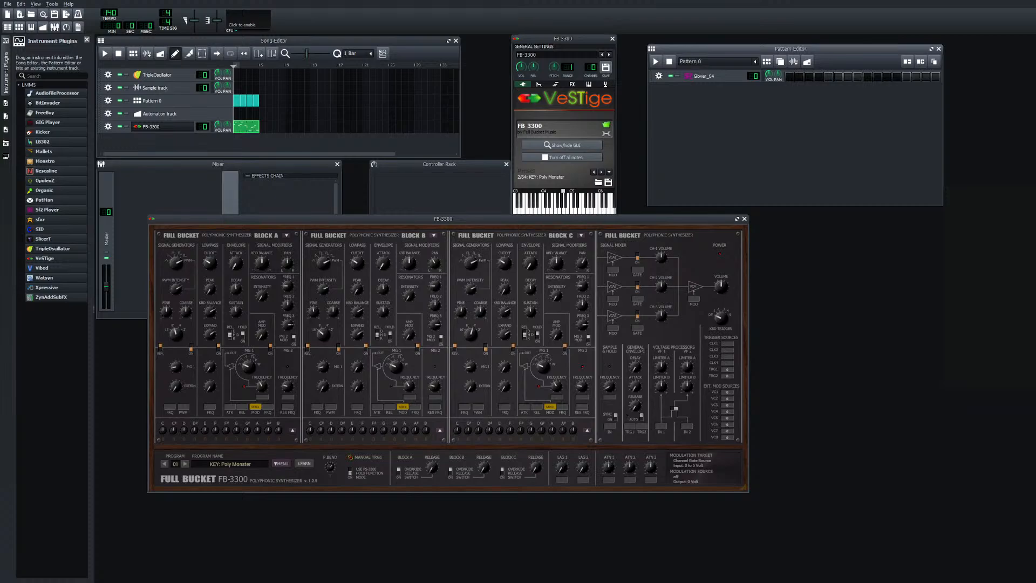
pyautogui.click(705, 76)
pyautogui.click(778, 380)
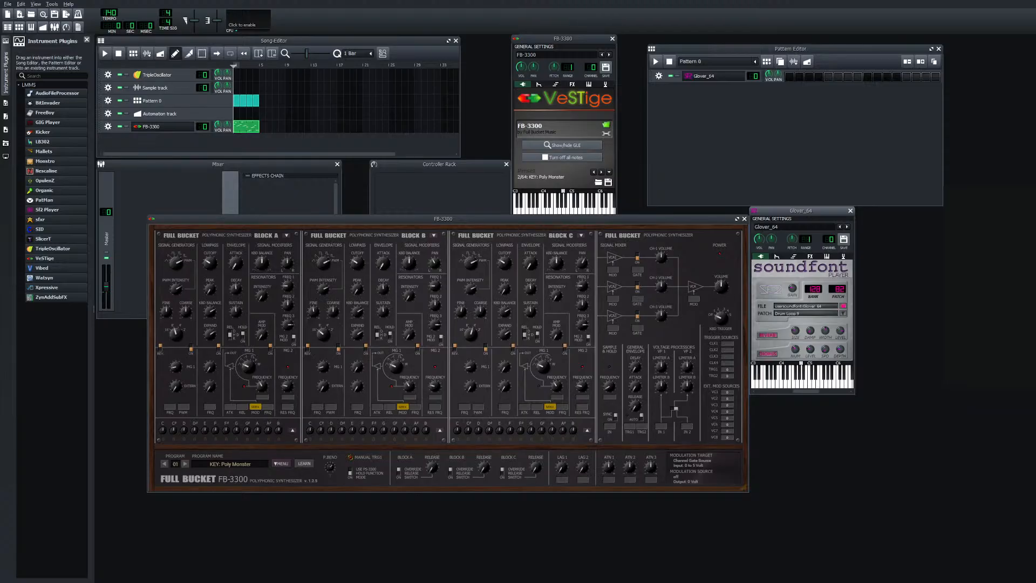
pyautogui.press('m')
pyautogui.press('r')
pyautogui.press('q')
# Fill the first ten steps of the Glover_64 row in the Pattern Editor
pyautogui.click(790, 77)
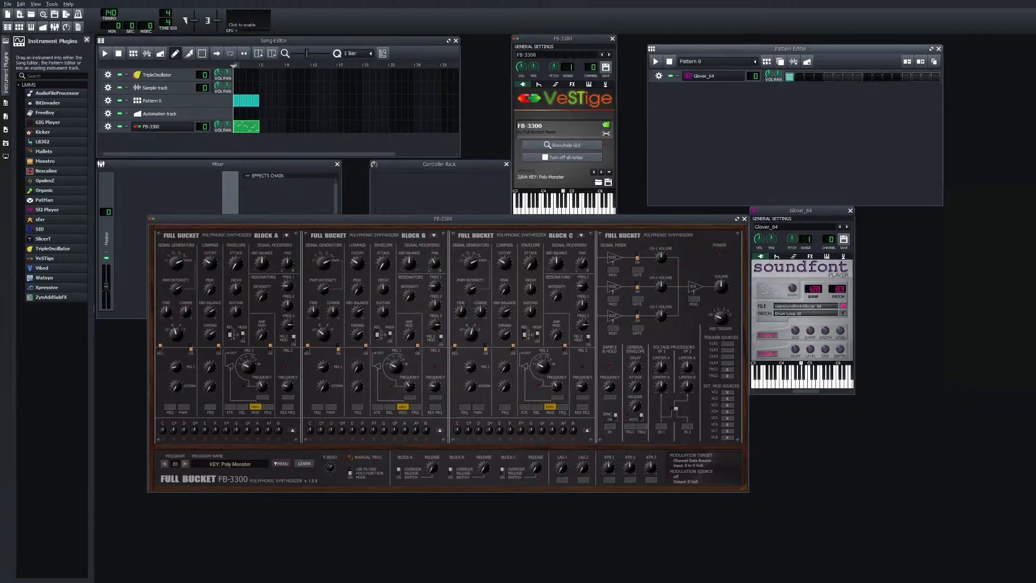
pyautogui.click(799, 76)
pyautogui.click(809, 77)
pyautogui.click(818, 77)
pyautogui.click(828, 77)
pyautogui.click(838, 76)
pyautogui.click(848, 77)
pyautogui.click(867, 76)
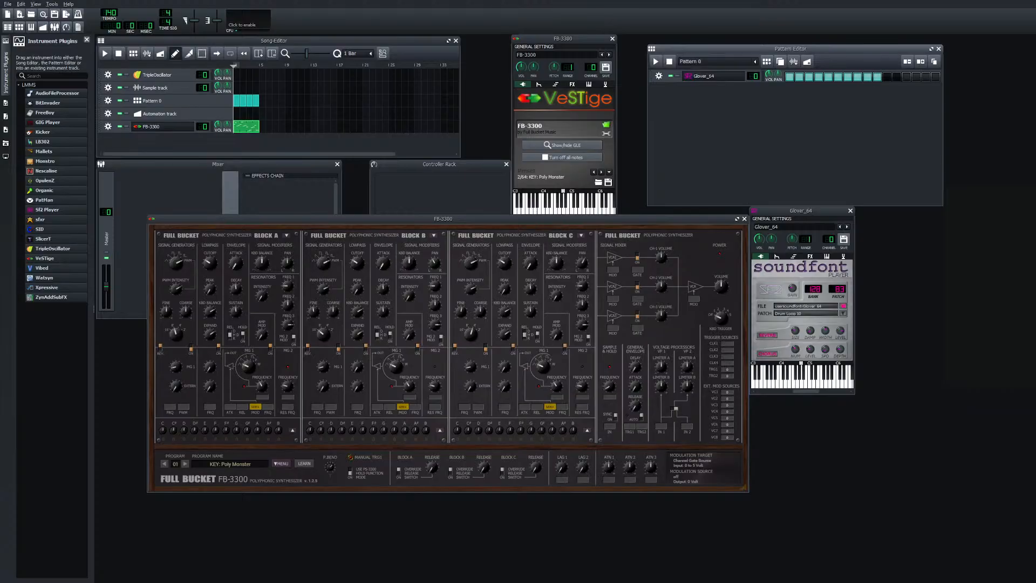
# Clear all the filled steps from the Glover_64 row in the Pattern Editor
pyautogui.click(838, 77)
pyautogui.click(818, 76)
pyautogui.click(789, 77)
pyautogui.click(799, 77)
pyautogui.click(809, 77)
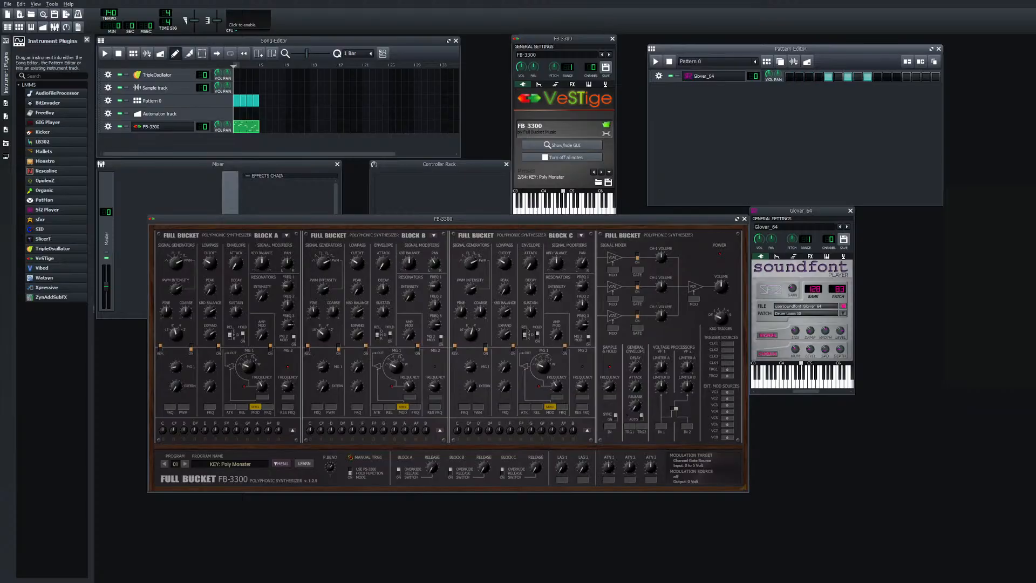
pyautogui.click(818, 76)
pyautogui.click(848, 77)
pyautogui.click(867, 77)
pyautogui.click(828, 76)
pyautogui.click(819, 76)
# Remove the Glover_64 track from the pattern and close the Pattern Editor
pyautogui.click(658, 76)
pyautogui.click(681, 96)
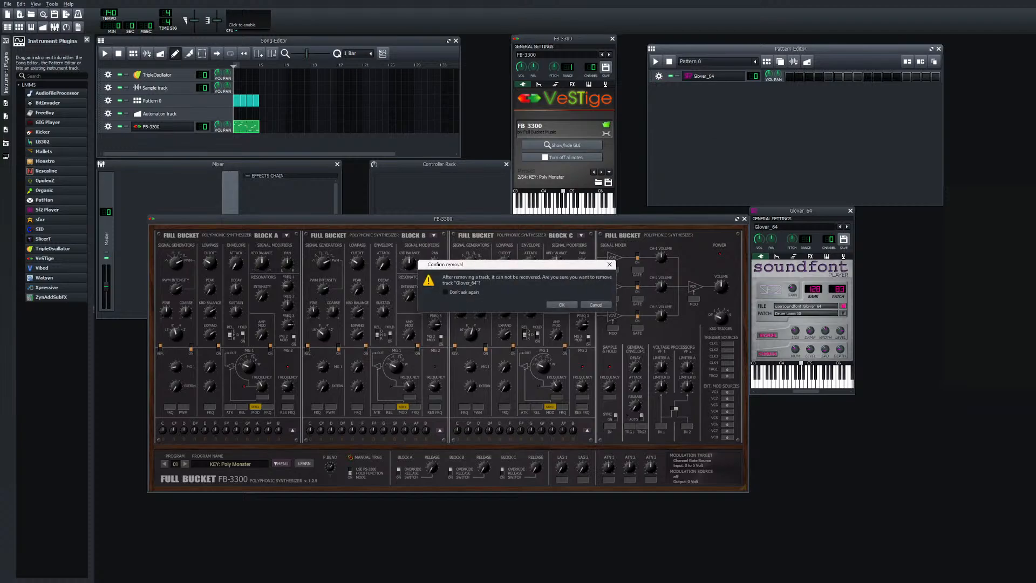
pyautogui.click(562, 305)
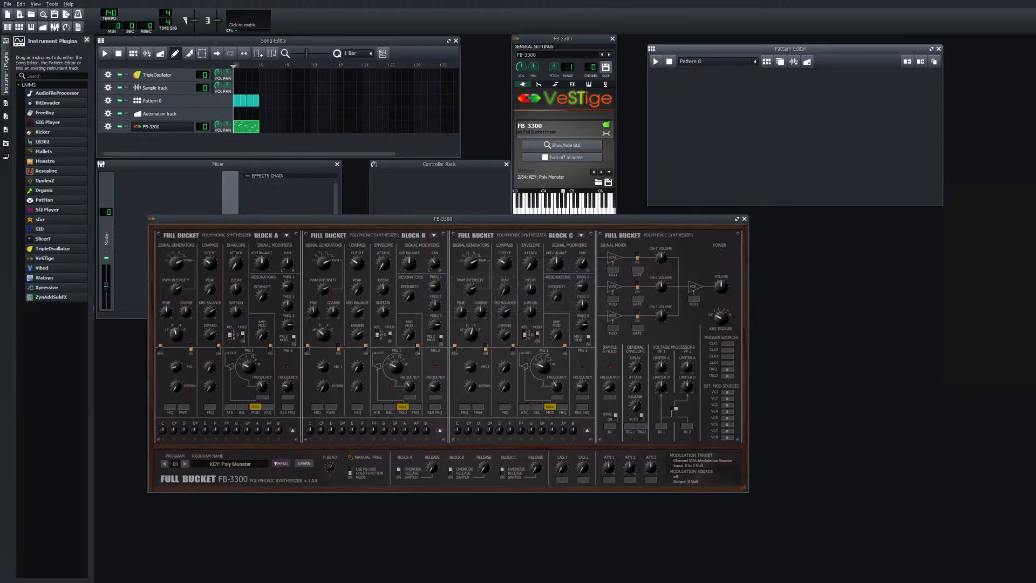
pyautogui.click(938, 48)
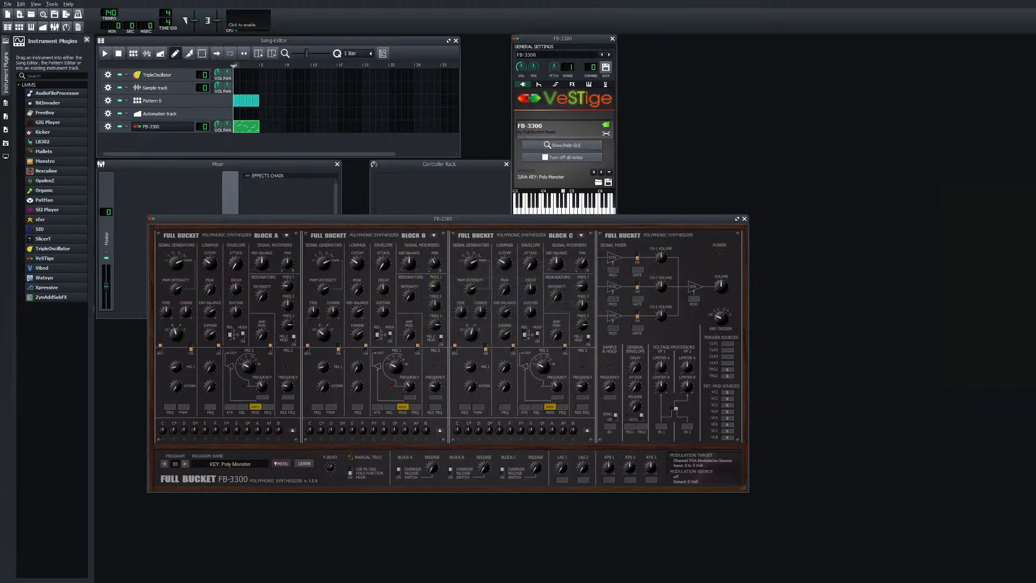
# Add an Sf2 Player track with a clip at bar 1 to the Song Editor and load the Glover_64 soundfont into it
pyautogui.moveTo(56, 210); pyautogui.dragTo(167, 142)
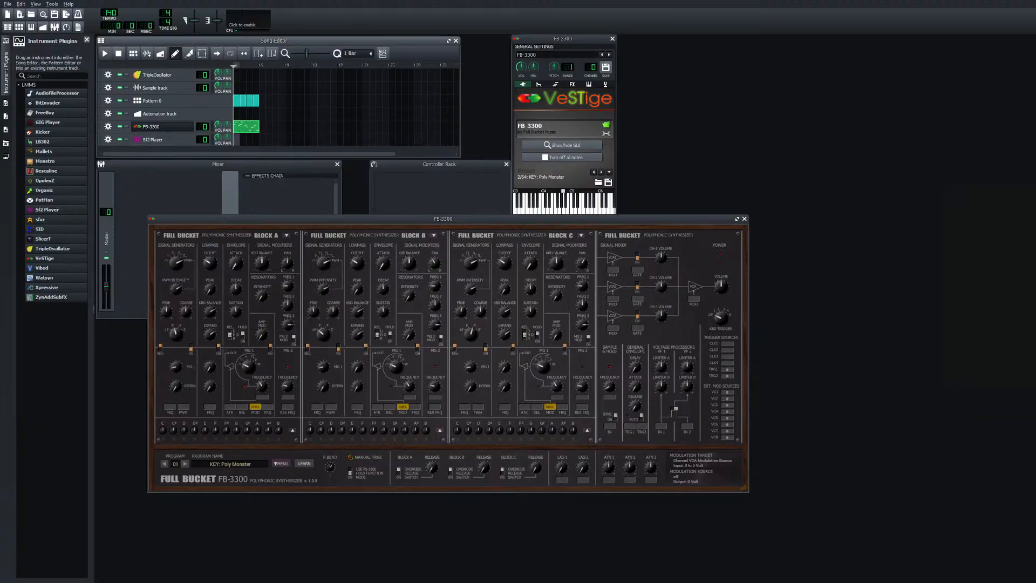
pyautogui.doubleClick(236, 139)
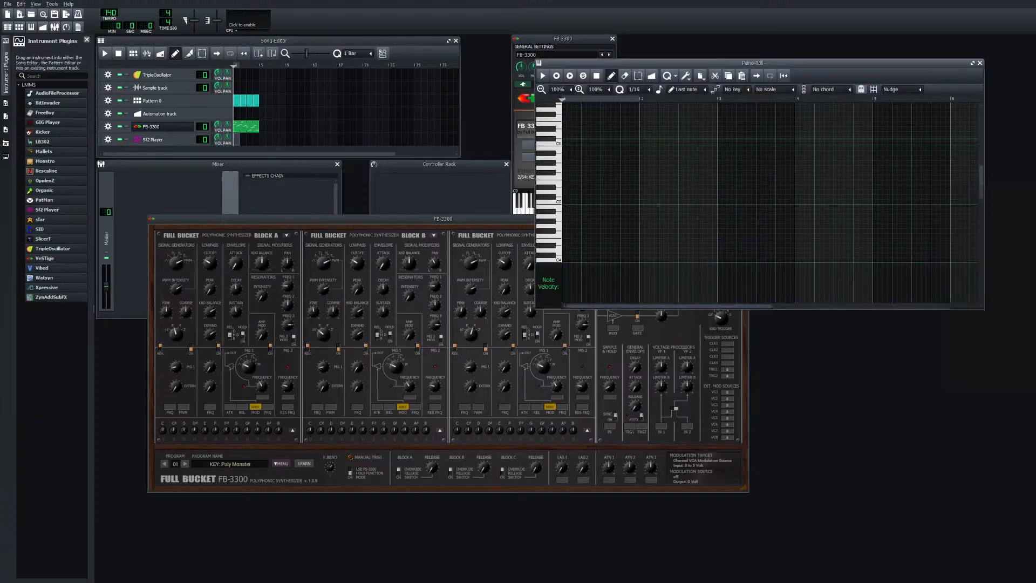
pyautogui.click(162, 139)
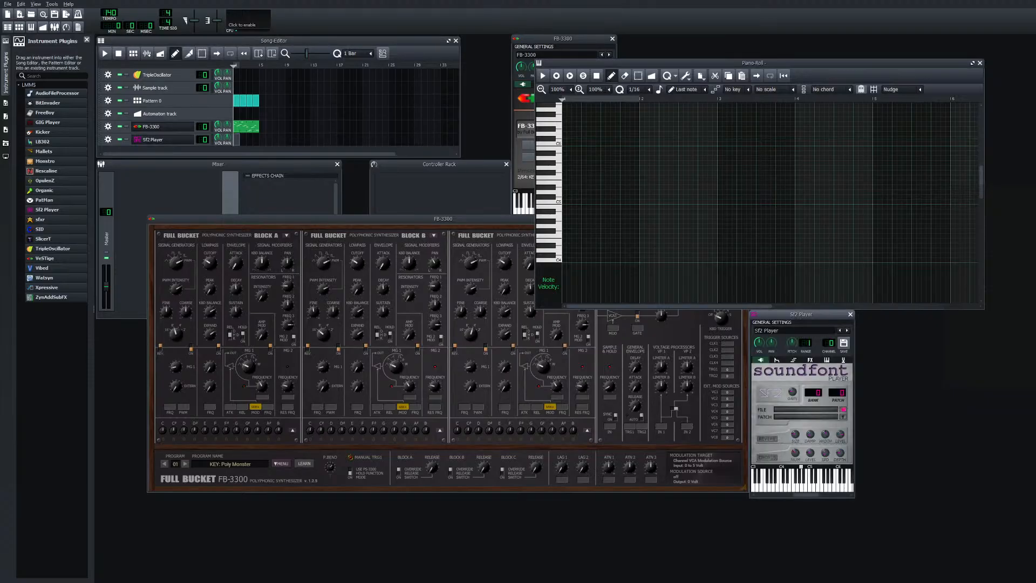
pyautogui.click(842, 409)
pyautogui.doubleClick(466, 223)
# Set the new Glover_64 track to bank 128, patch 83, Drum Loop 10
pyautogui.click(843, 417)
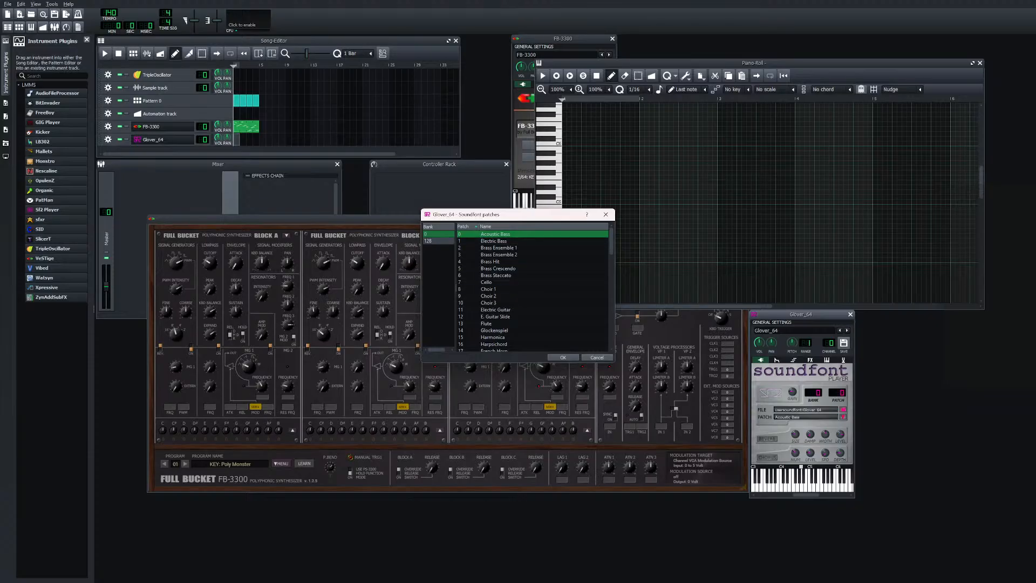
pyautogui.click(438, 241)
pyautogui.scroll(-5, 502, 269)
pyautogui.scroll(-18, 502, 275)
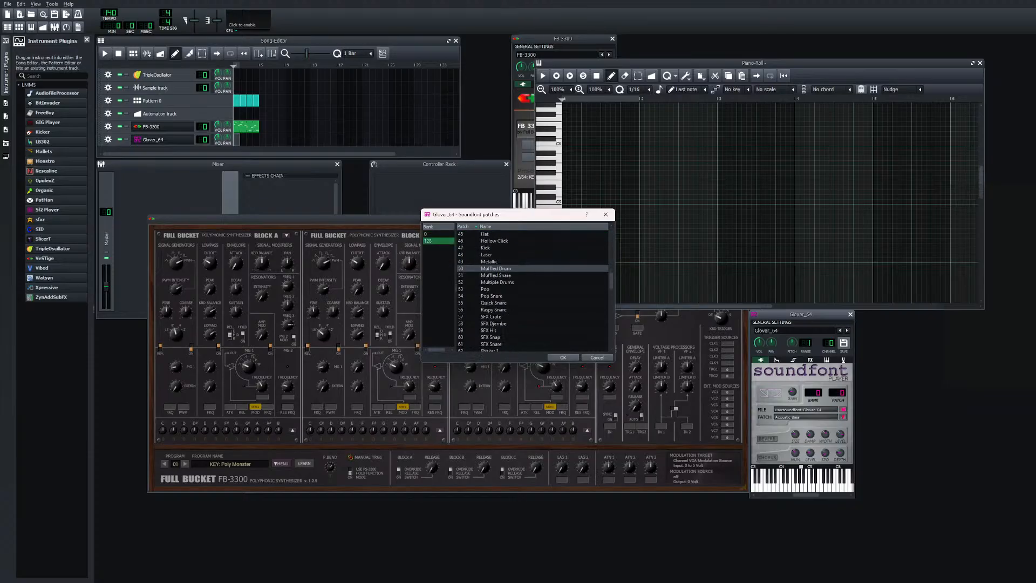
pyautogui.click(496, 323)
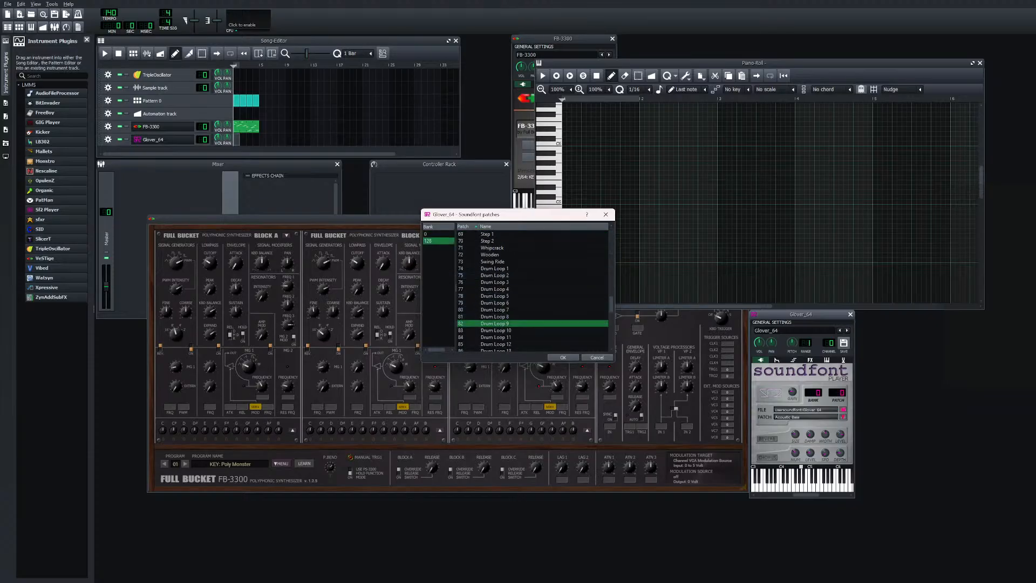
pyautogui.doubleClick(495, 330)
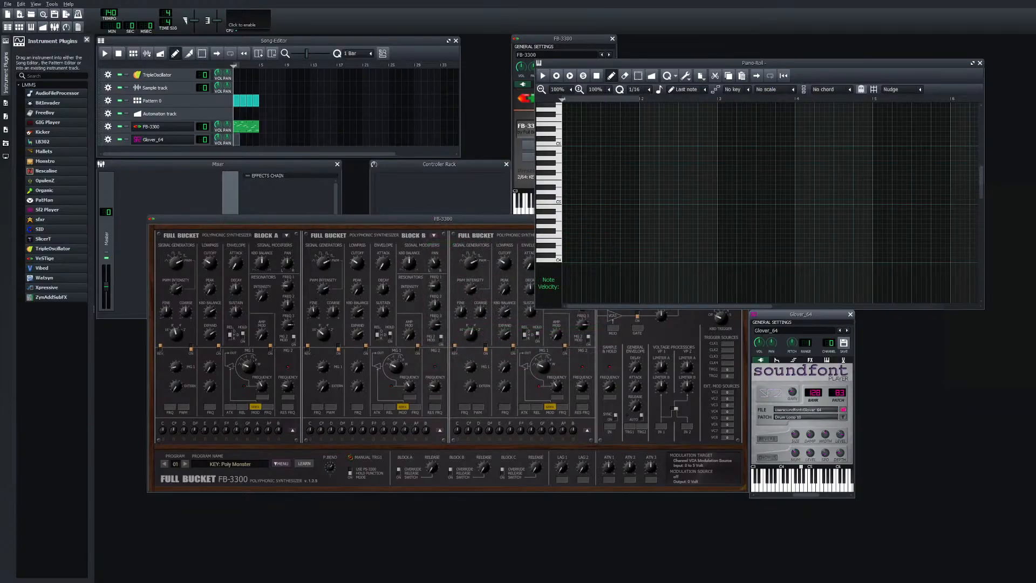
pyautogui.moveTo(800, 314); pyautogui.dragTo(802, 314)
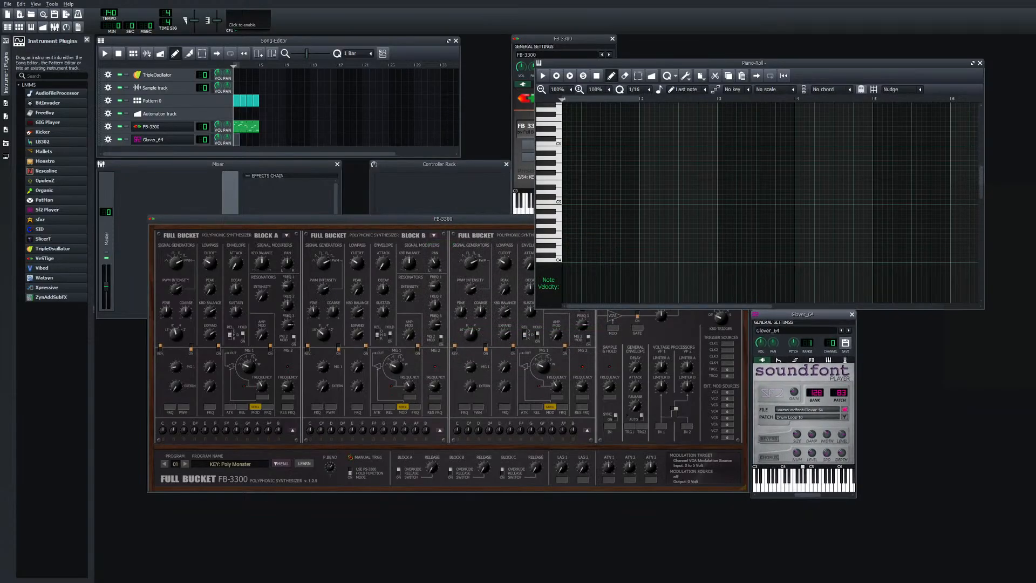
# Draw a single C note spanning the first four bars of the Glover_64 clip and play the song
pyautogui.scroll(-2, 755, 183)
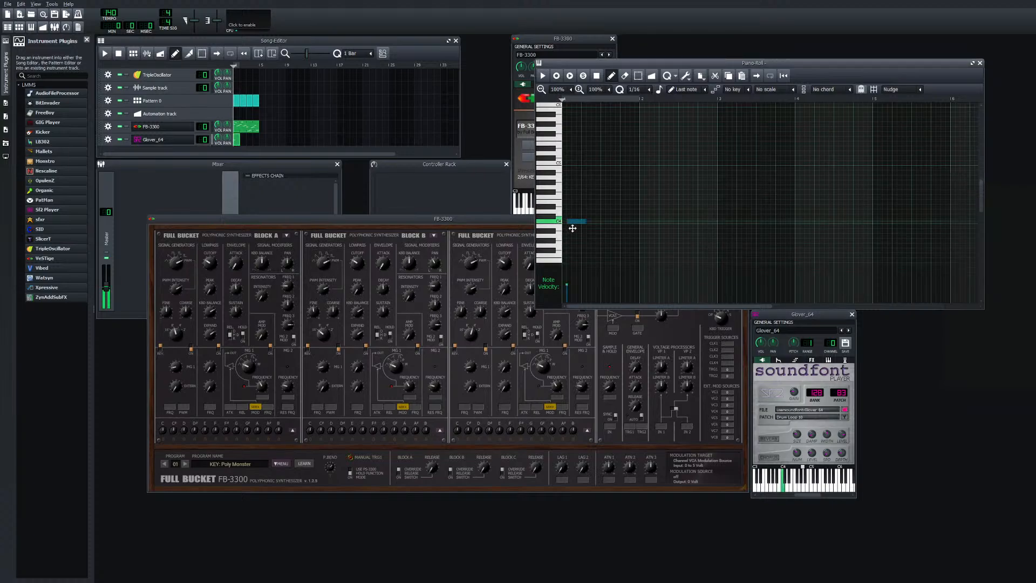
pyautogui.click(573, 222)
pyautogui.moveTo(585, 227); pyautogui.dragTo(876, 235)
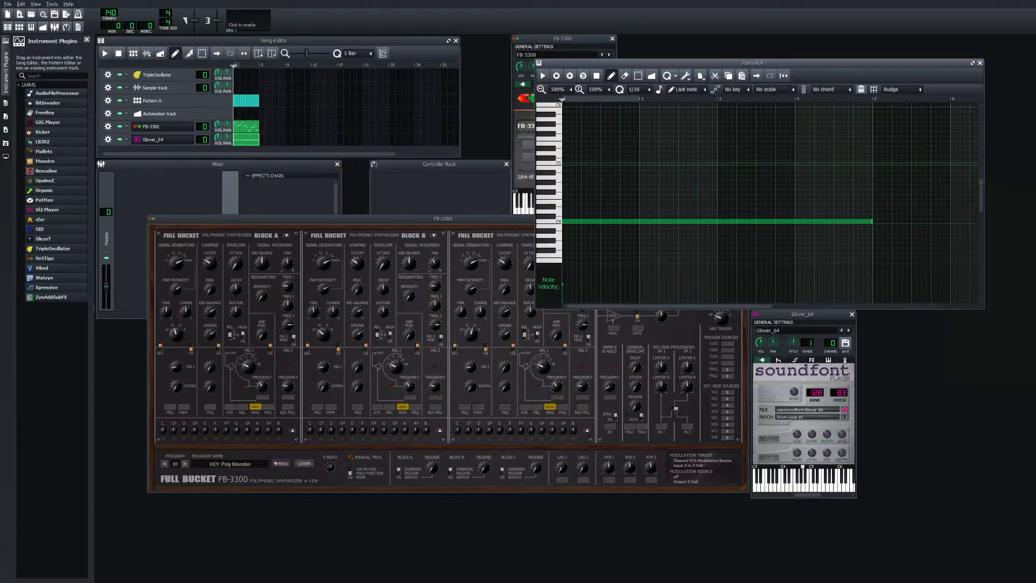
pyautogui.click(105, 54)
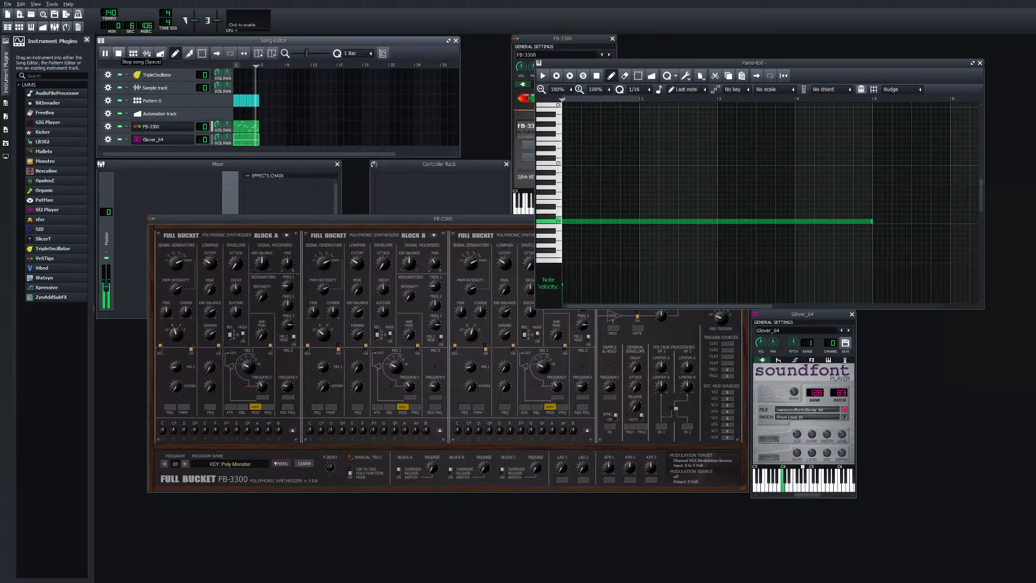
# Play the song with the current drum loop to hear the mix and stop playback
pyautogui.click(119, 52)
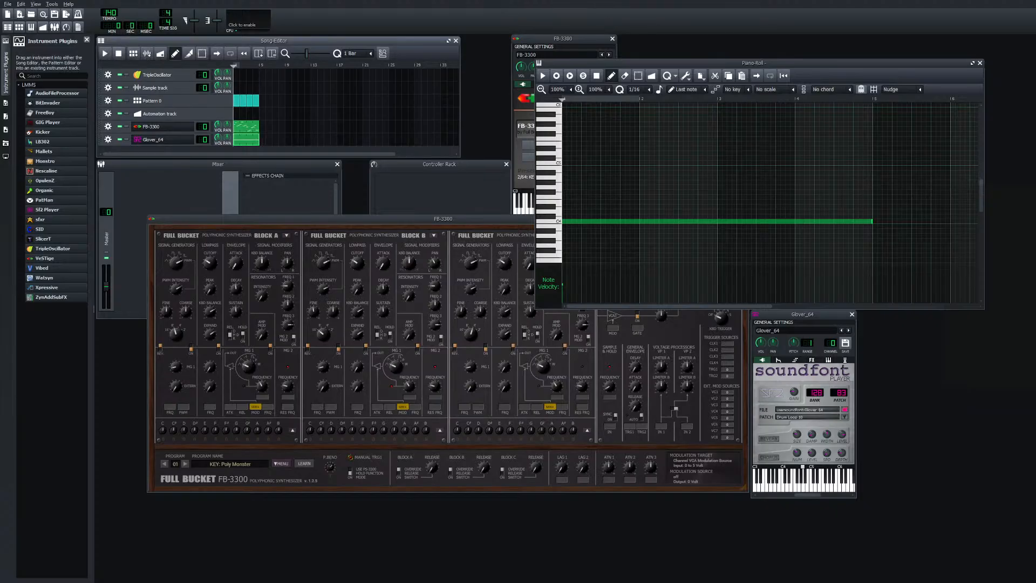
pyautogui.moveTo(218, 125)
pyautogui.click(105, 53)
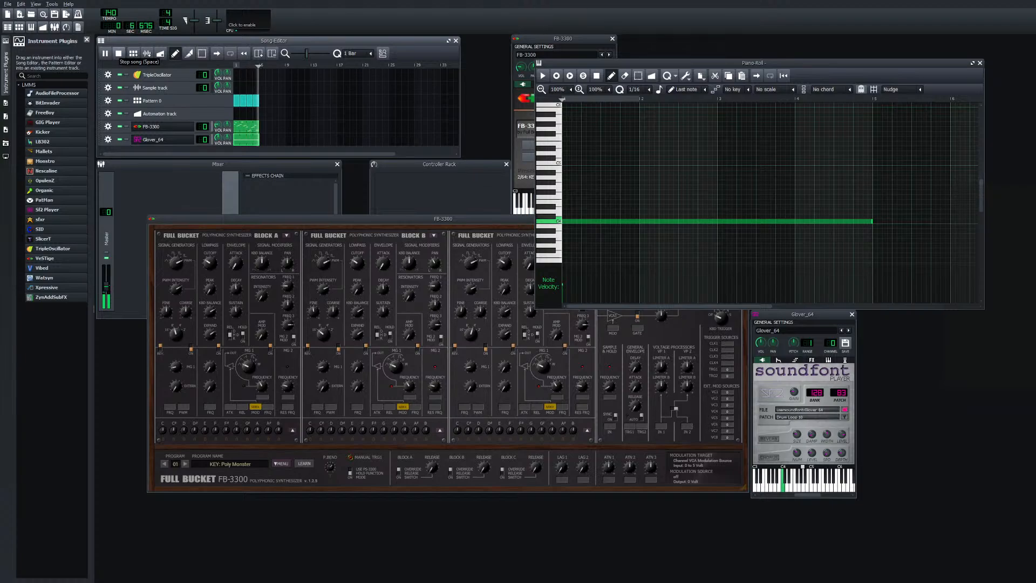
pyautogui.click(119, 53)
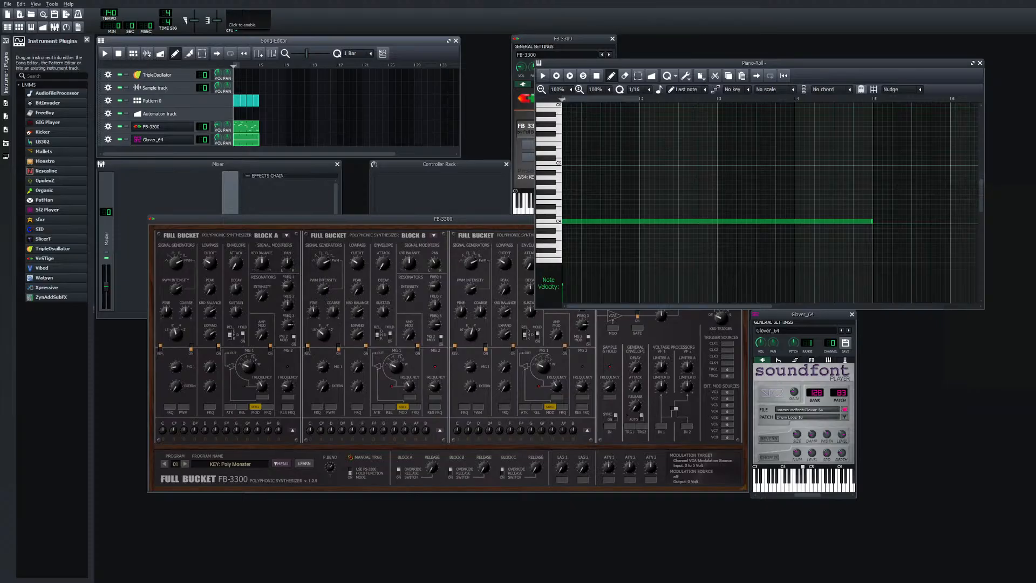
# Switch the Glover_64 soundfont patch to Drum Loop 11 and audition it with the song
pyautogui.click(844, 417)
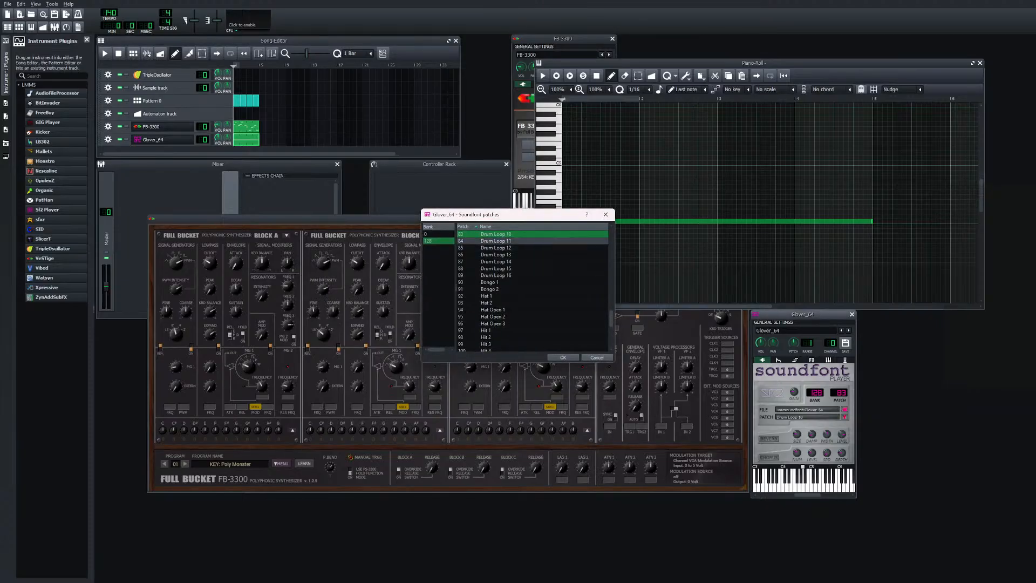
pyautogui.click(563, 357)
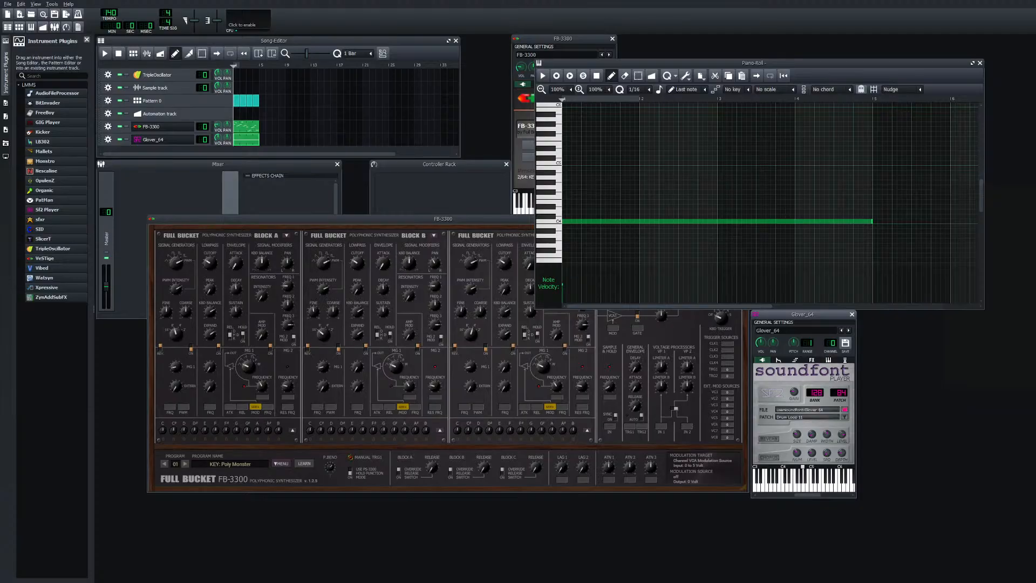
pyautogui.click(105, 53)
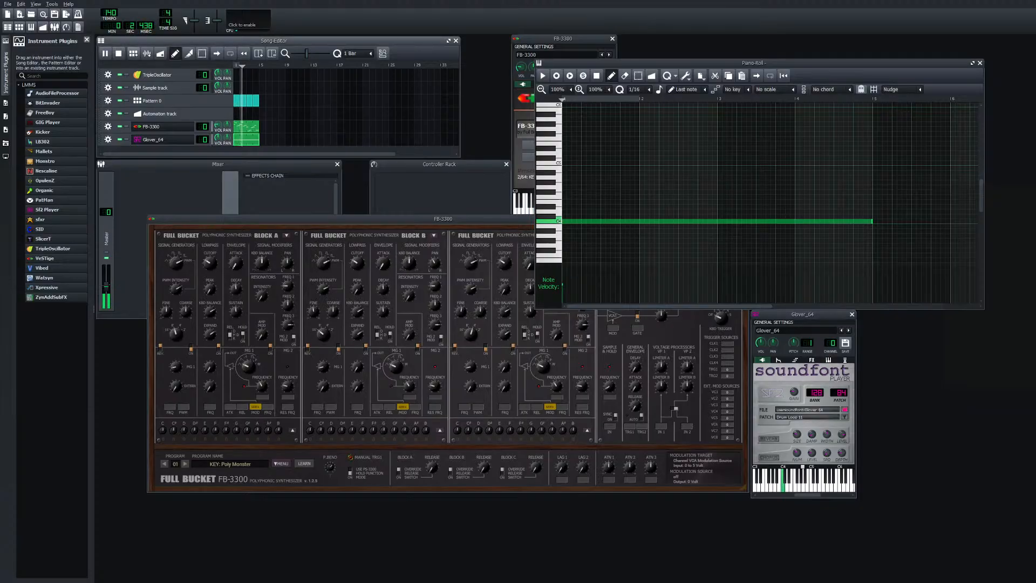
pyautogui.press('space')
# Set the Glover_64 soundfont patch to Drum Loop 12 and audition it with the song
pyautogui.click(845, 416)
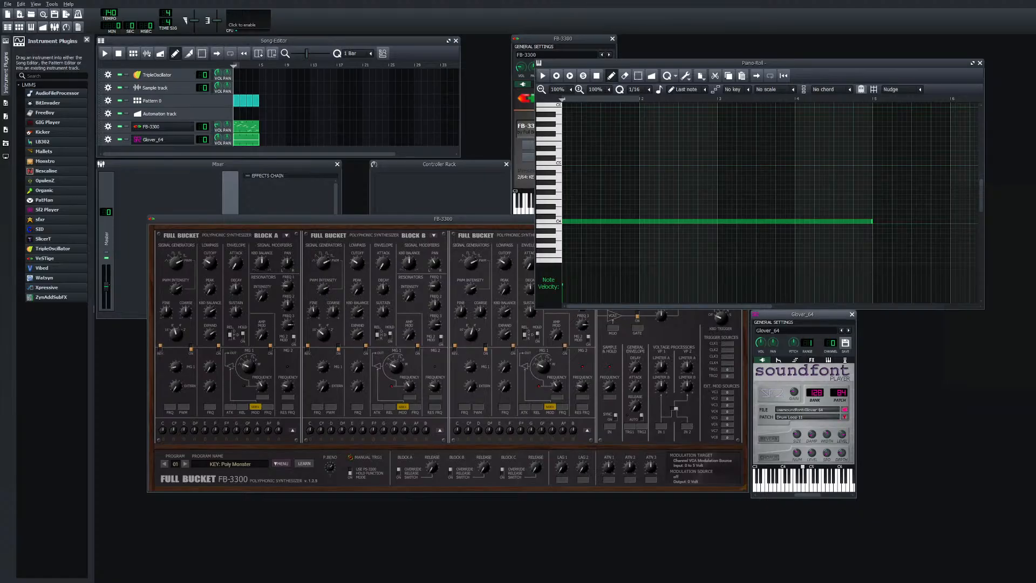
pyautogui.doubleClick(502, 242)
pyautogui.click(105, 53)
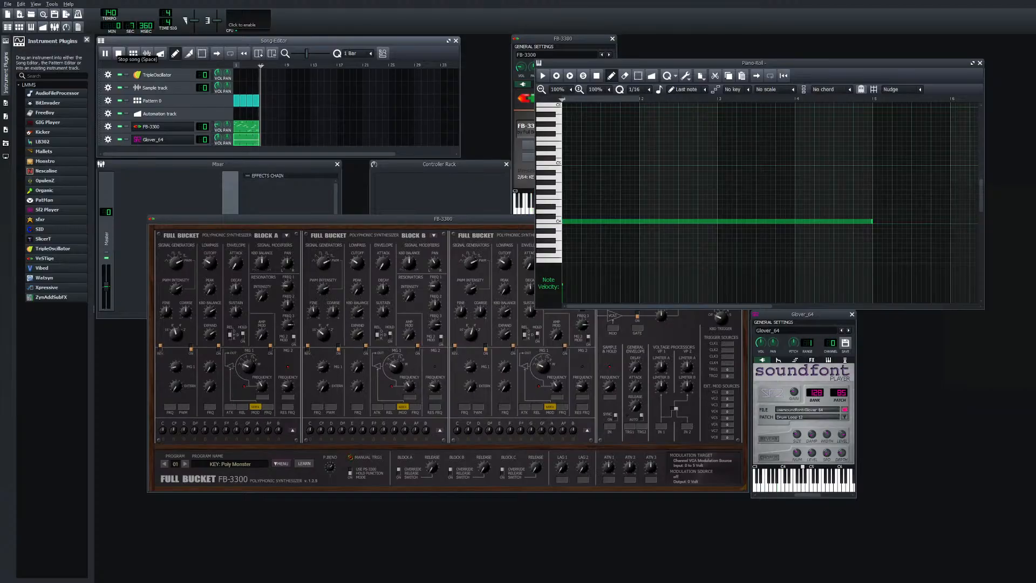
pyautogui.click(118, 53)
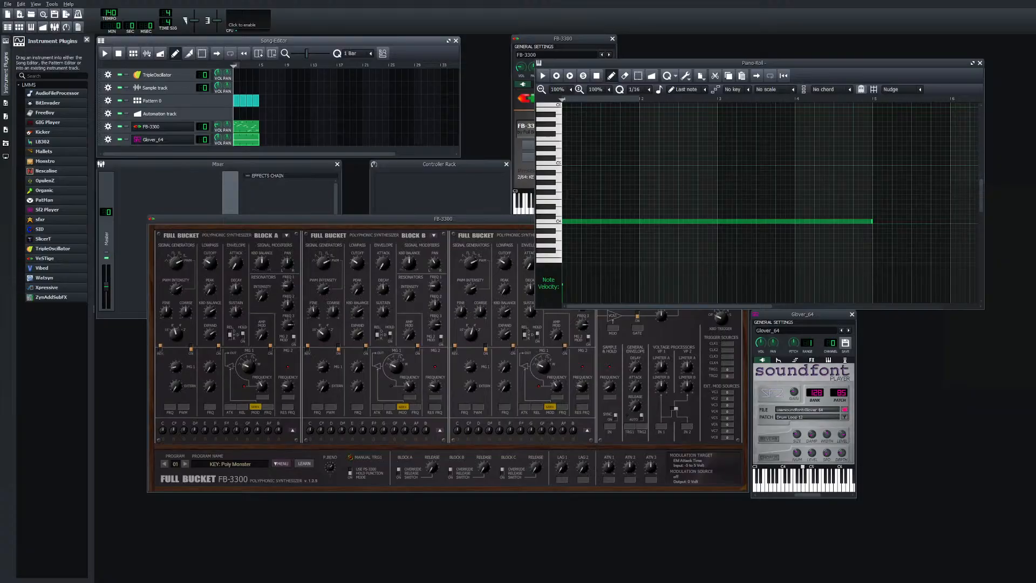
# Audition the FB-3300 programs from PAD: Sylvester Pad forward to BRS: Fanfare Major with the synth track soloed
pyautogui.click(185, 464)
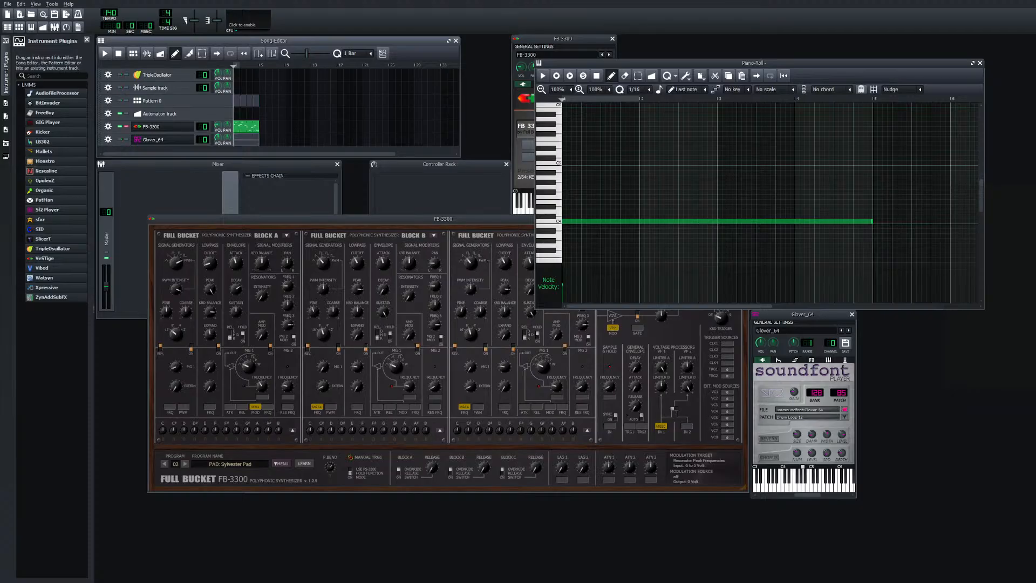
pyautogui.press('space')
pyautogui.press('space')
pyautogui.click(185, 463)
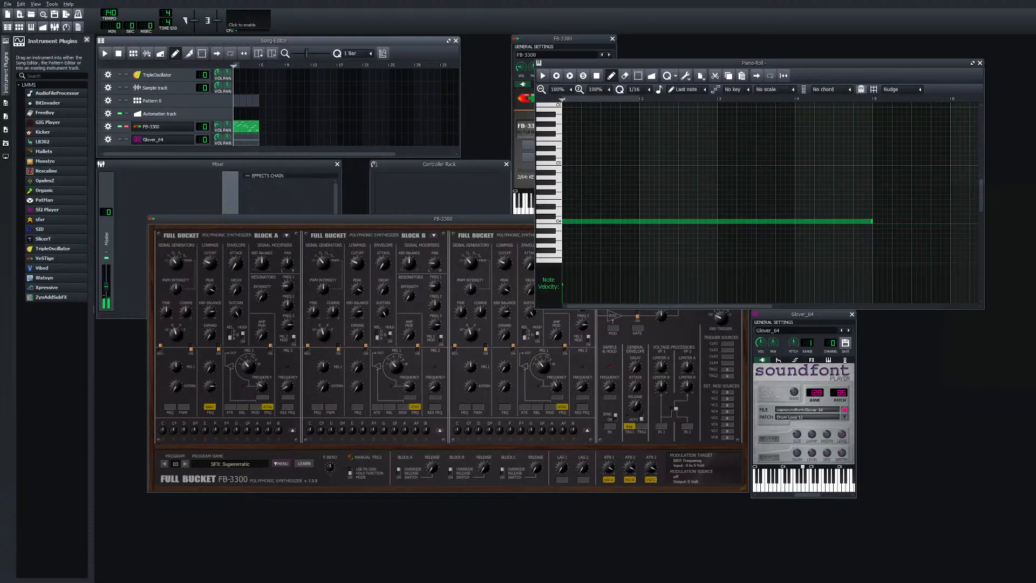
pyautogui.click(185, 463)
pyautogui.click(185, 464)
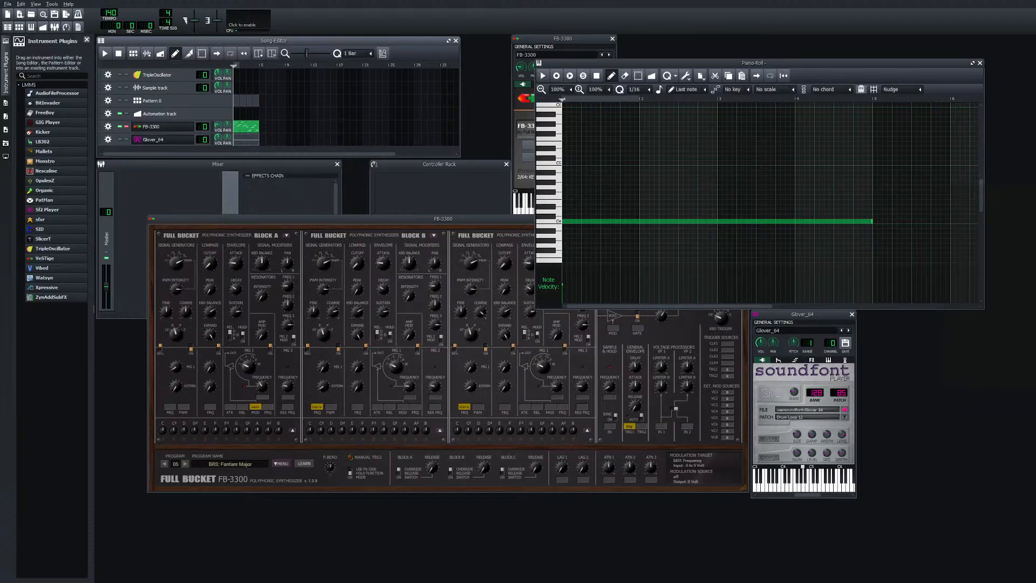
# Browse back and forth through the FB-3300 programs and return to KEY: Poly Monster
pyautogui.click(164, 464)
pyautogui.click(164, 464)
pyautogui.click(164, 463)
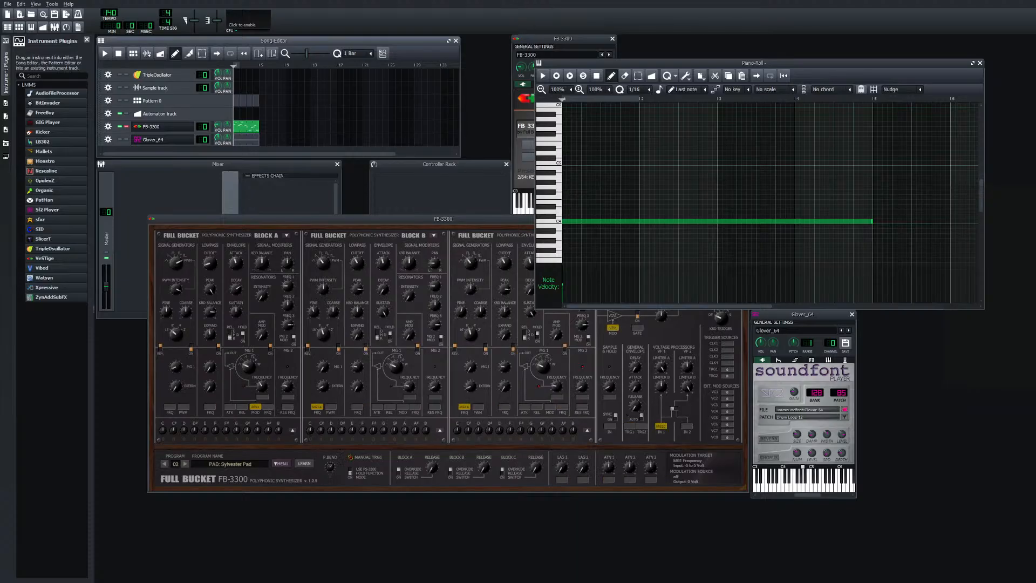
pyautogui.click(164, 463)
pyautogui.click(164, 463)
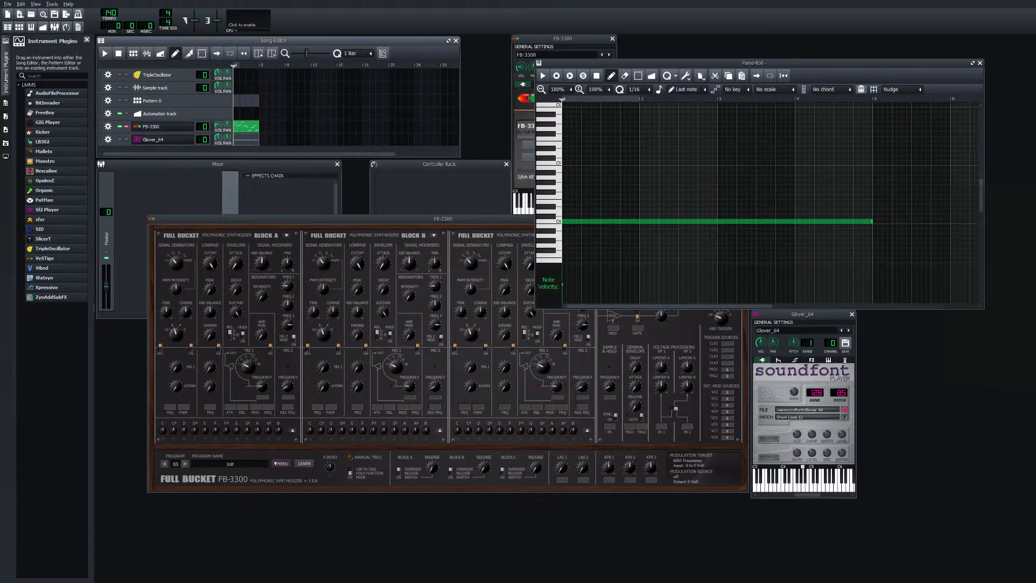
pyautogui.click(164, 464)
pyautogui.click(185, 464)
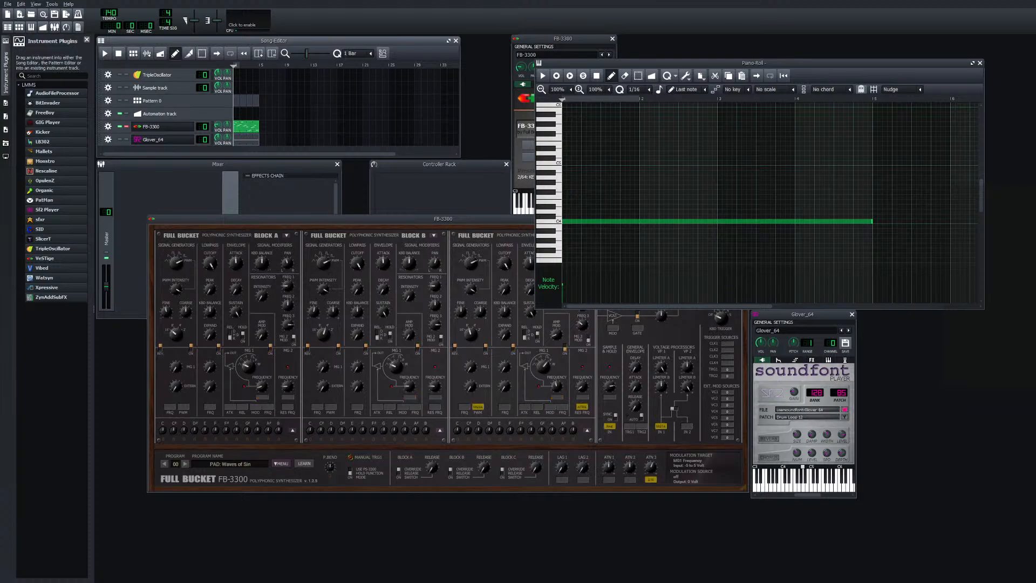
pyautogui.click(185, 463)
pyautogui.click(185, 464)
pyautogui.click(185, 463)
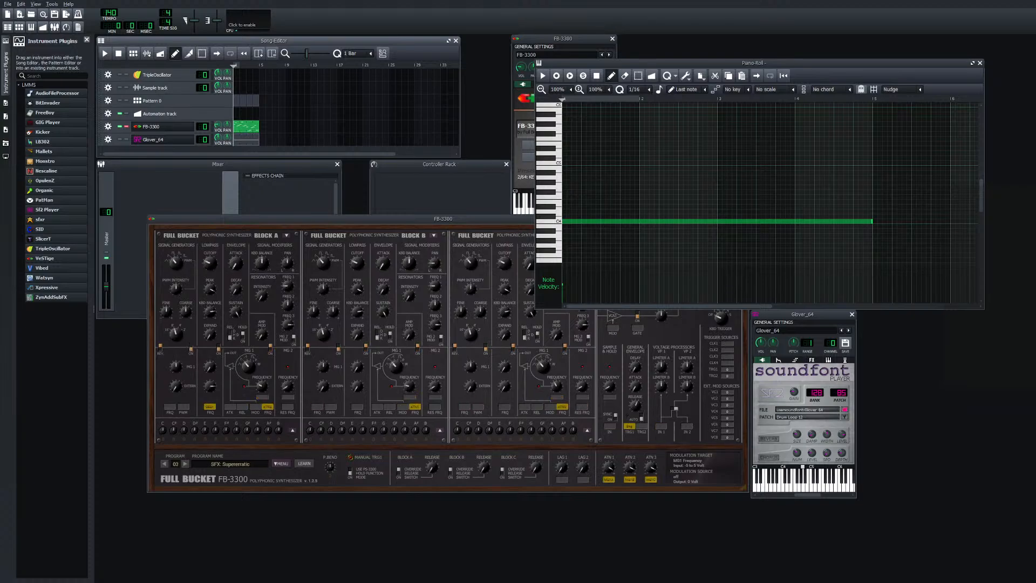
pyautogui.click(164, 464)
pyautogui.click(164, 463)
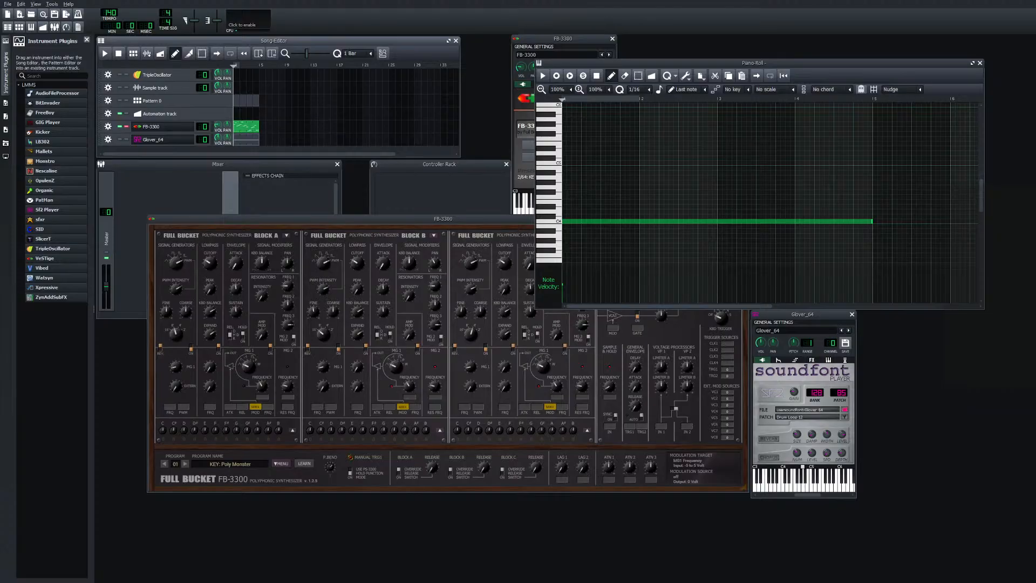
# Add a clip at bar 6 of the Pattern 0 track and open the Pattern Editor
pyautogui.click(269, 101)
pyautogui.click(243, 126)
pyautogui.press('F6')
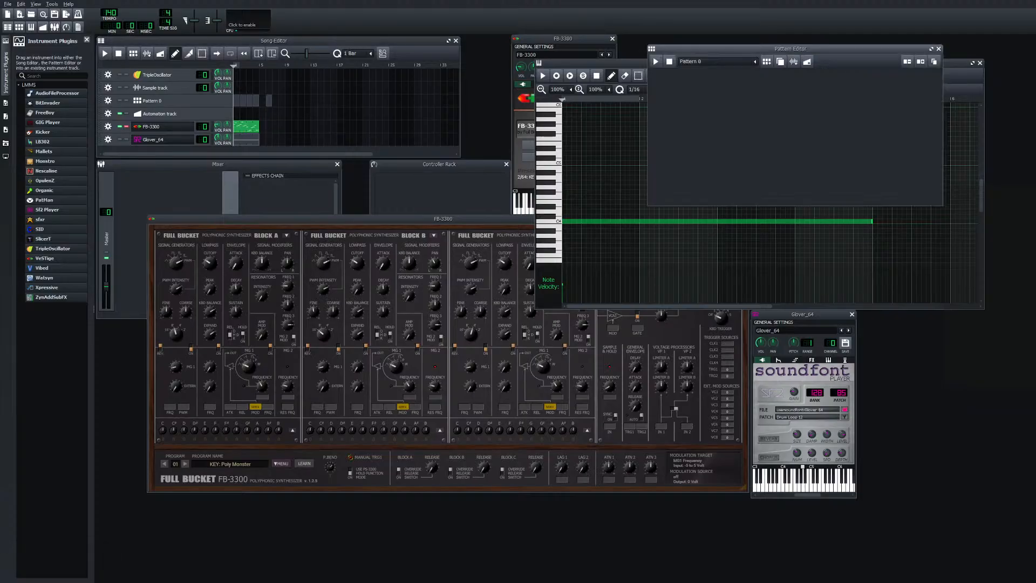
# View the Pattern Editor maximized with the instrument sidebar hidden, and restore both to their previous layout
pyautogui.click(931, 49)
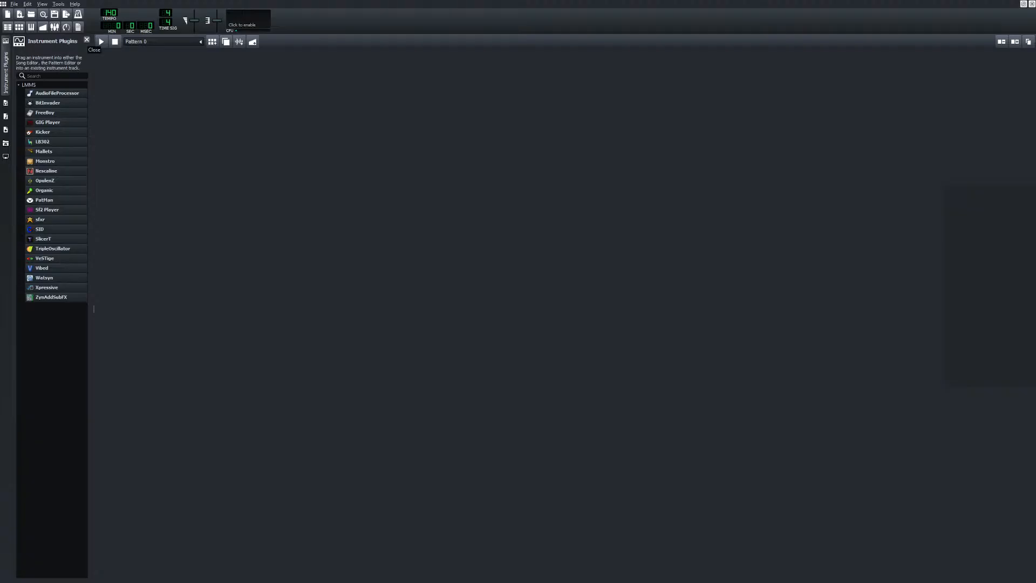
pyautogui.click(86, 40)
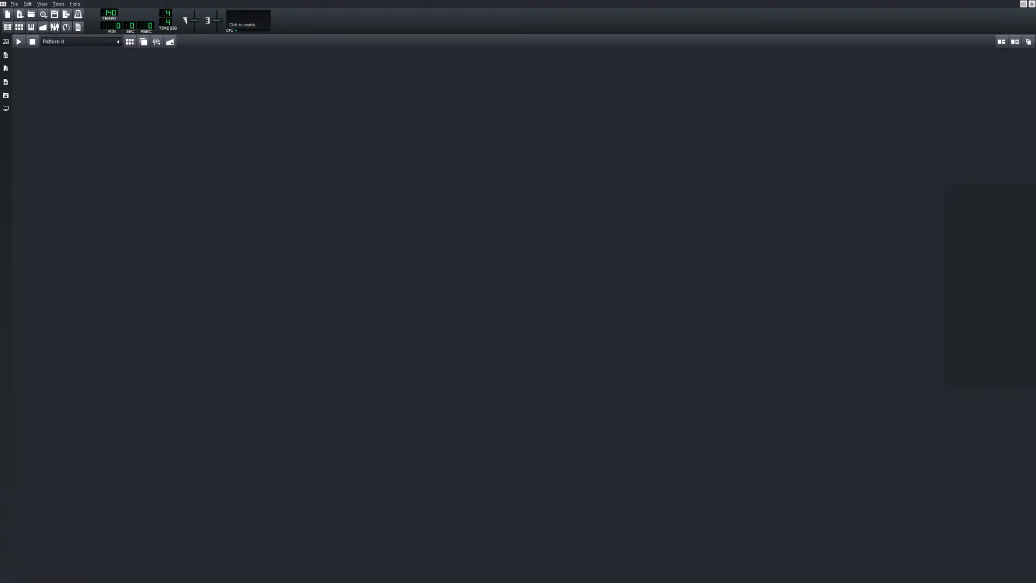
pyautogui.click(5, 42)
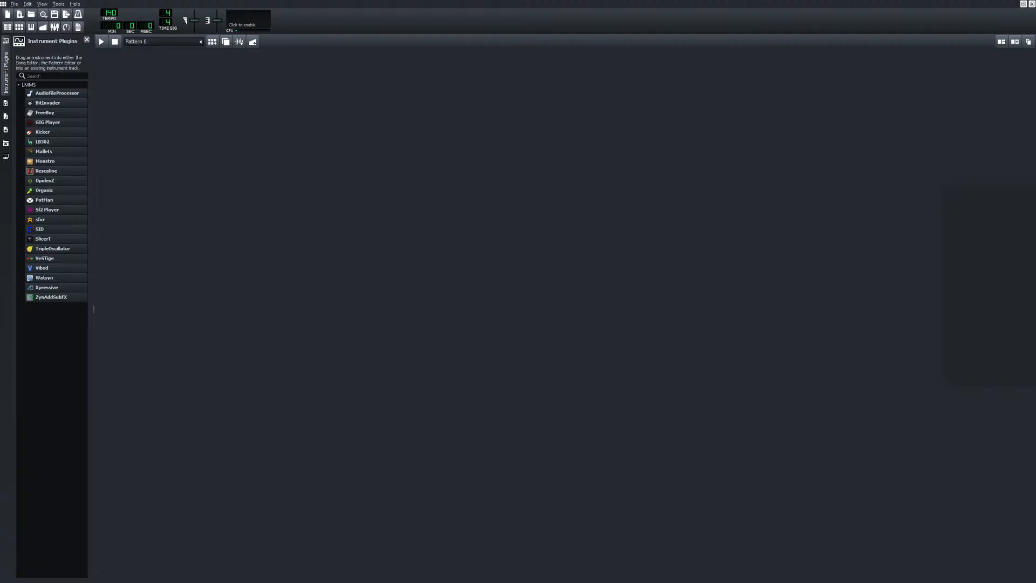
pyautogui.click(1023, 4)
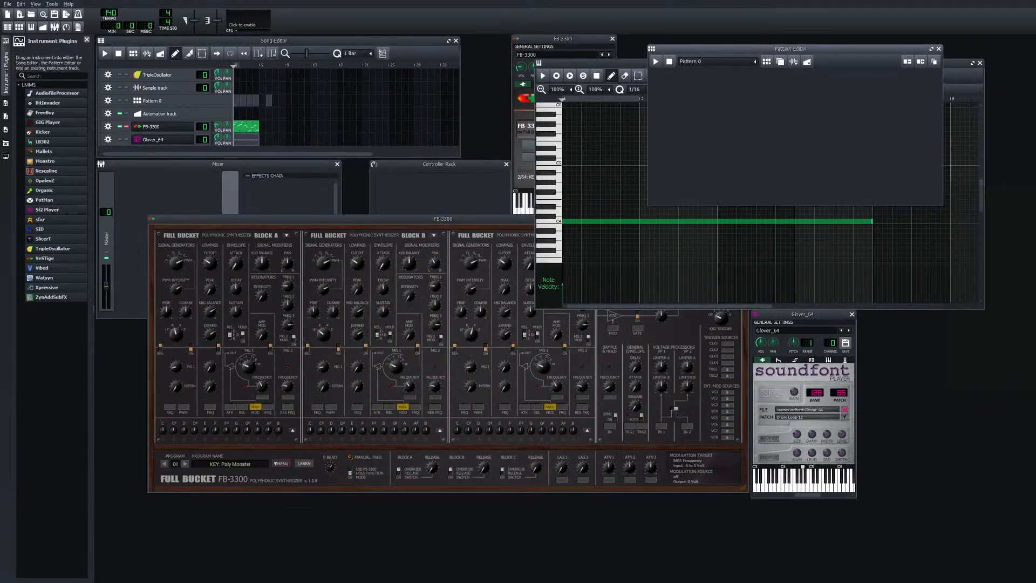
# Move the Pattern Editor window below the Piano-Roll notes and close it
pyautogui.moveTo(797, 49); pyautogui.dragTo(705, 95)
pyautogui.moveTo(701, 79); pyautogui.dragTo(762, 276)
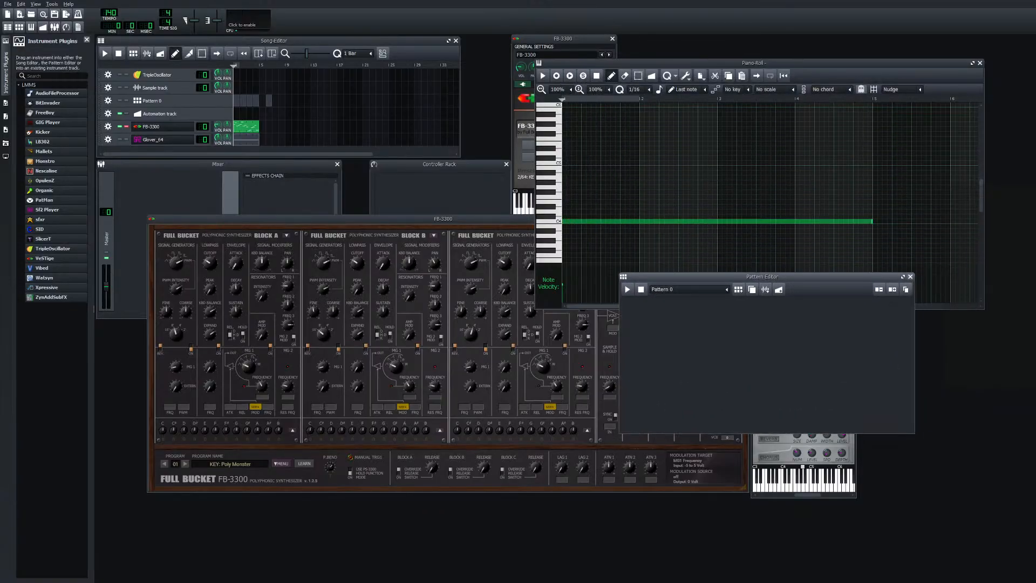
pyautogui.click(910, 276)
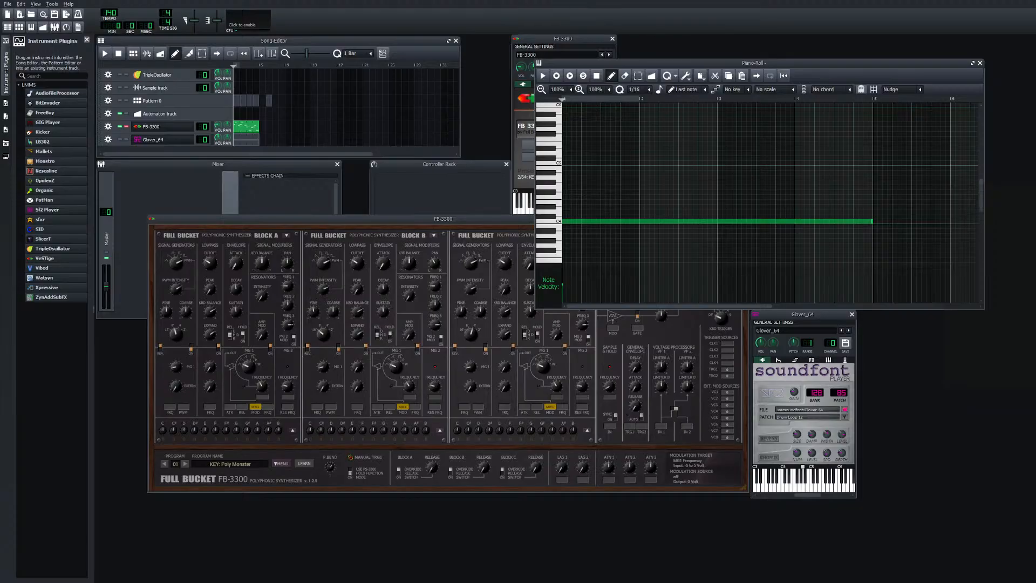
# Turn off solo on the FB-3300 track and audition the key just below C on the Glover_64 keyboard
pyautogui.click(779, 486)
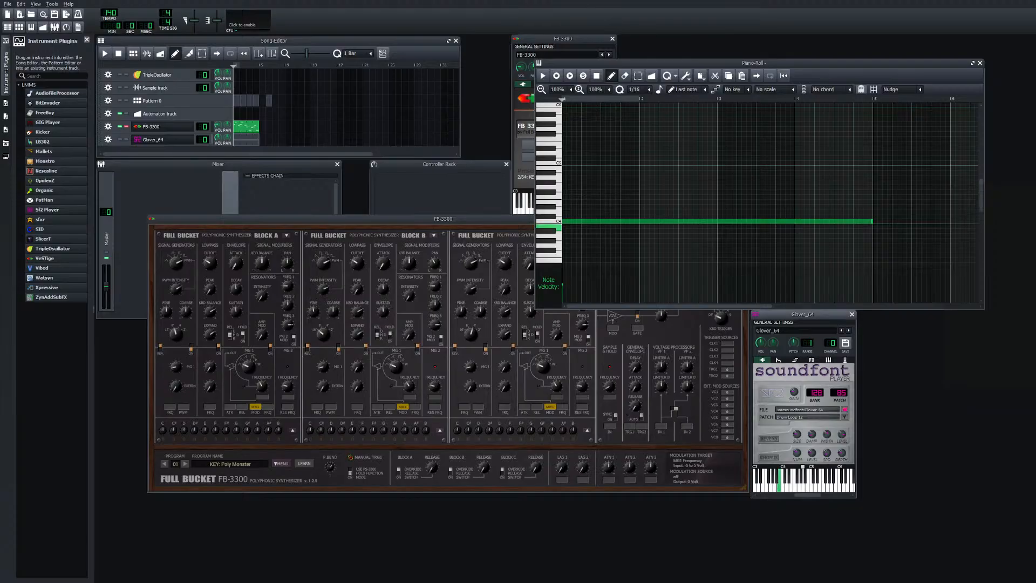
pyautogui.click(779, 487)
pyautogui.click(779, 486)
pyautogui.click(605, 221)
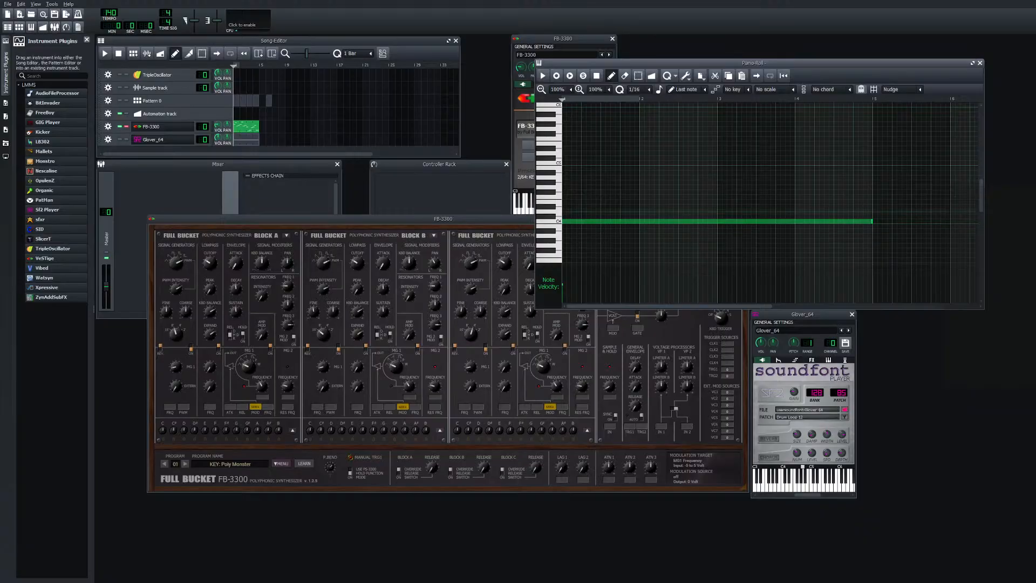
pyautogui.click(126, 126)
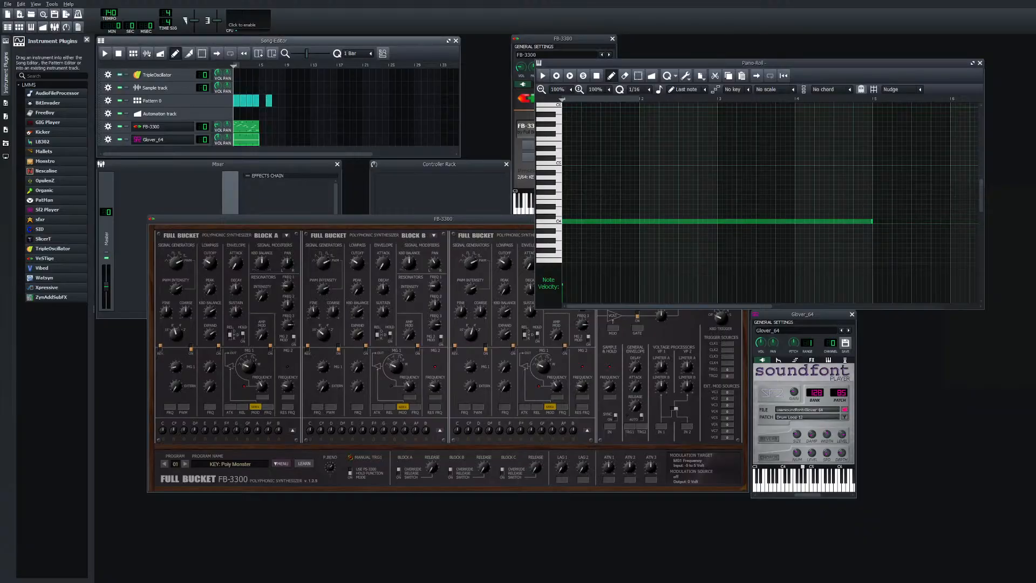
pyautogui.click(779, 485)
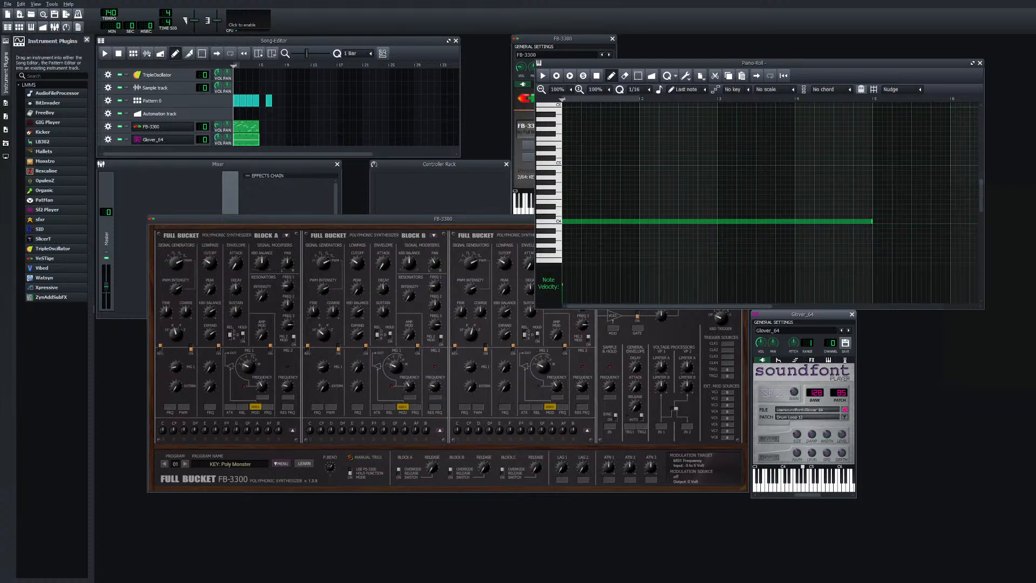
# Lower the FB-3300 track's volume to 16.8% while the song plays, and stop playback
pyautogui.click(105, 54)
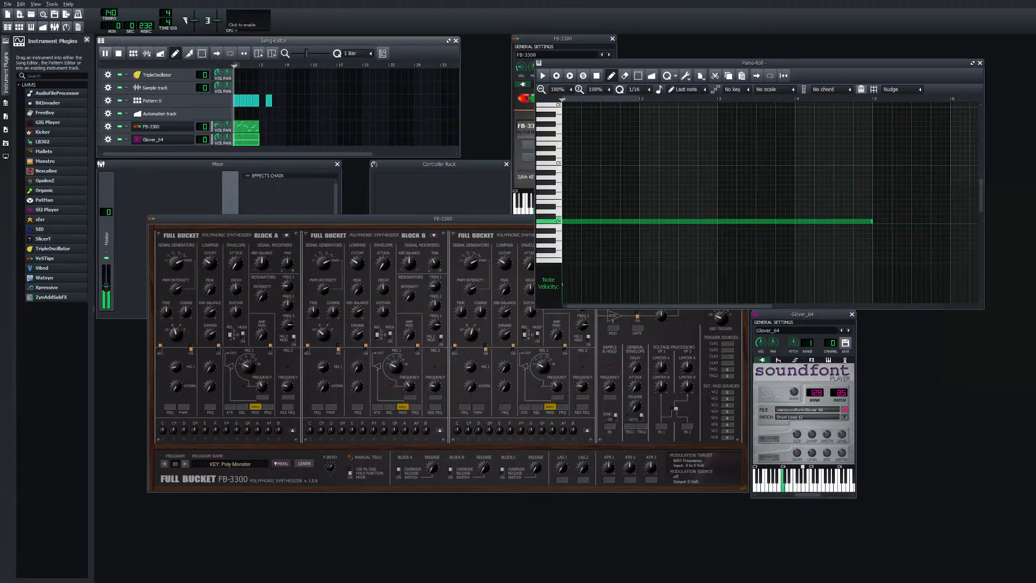
pyautogui.moveTo(218, 124)
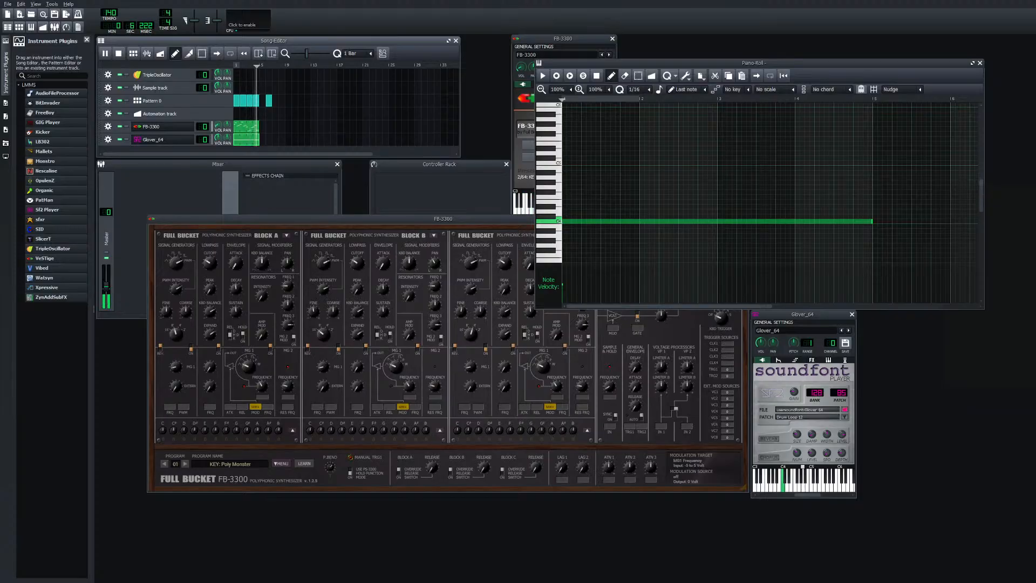
pyautogui.scroll(-3, 218, 125)
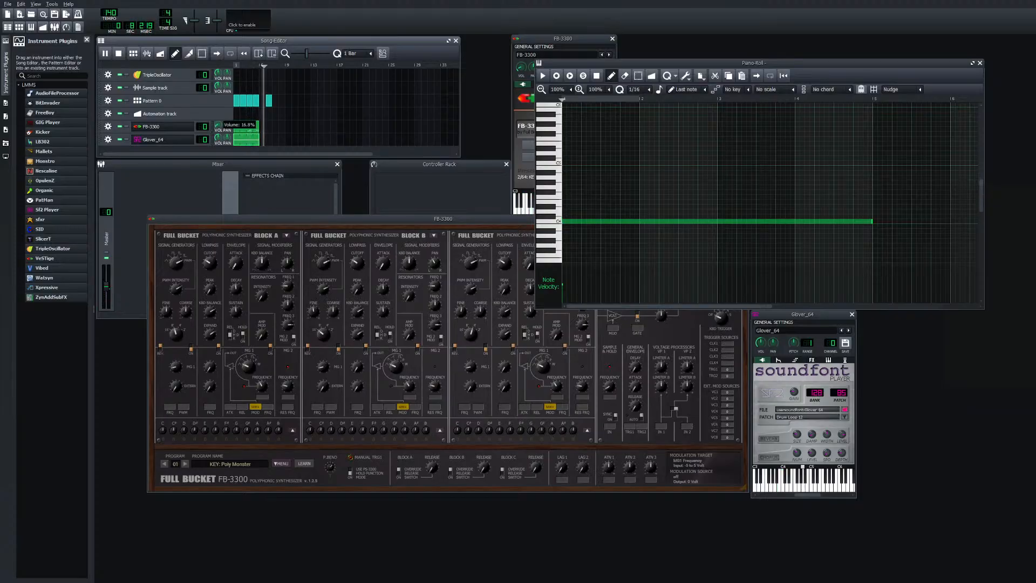
pyautogui.press('space')
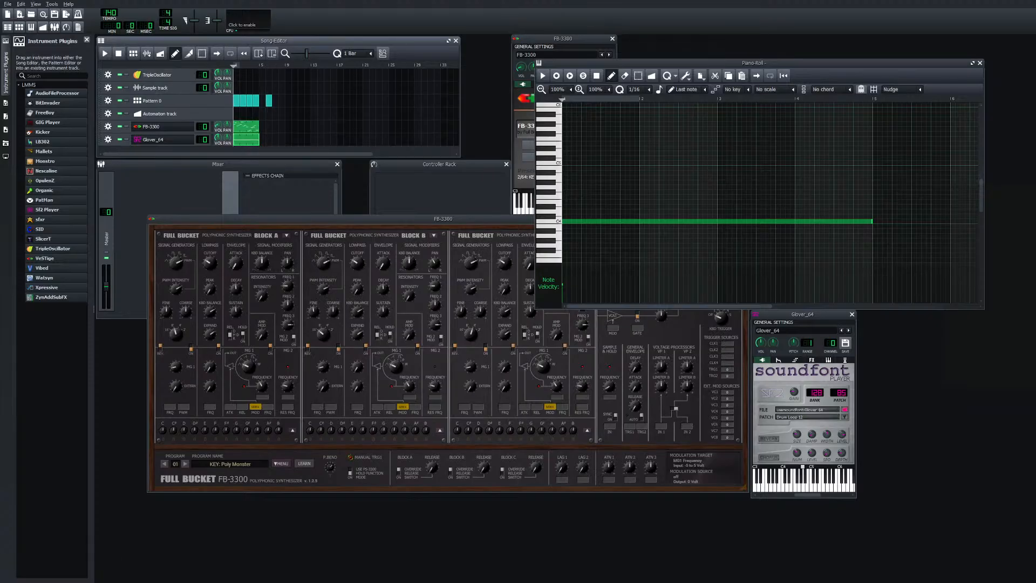
# Open the FB-3300 melody clip in the Piano-Roll and select all of its notes
pyautogui.doubleClick(246, 127)
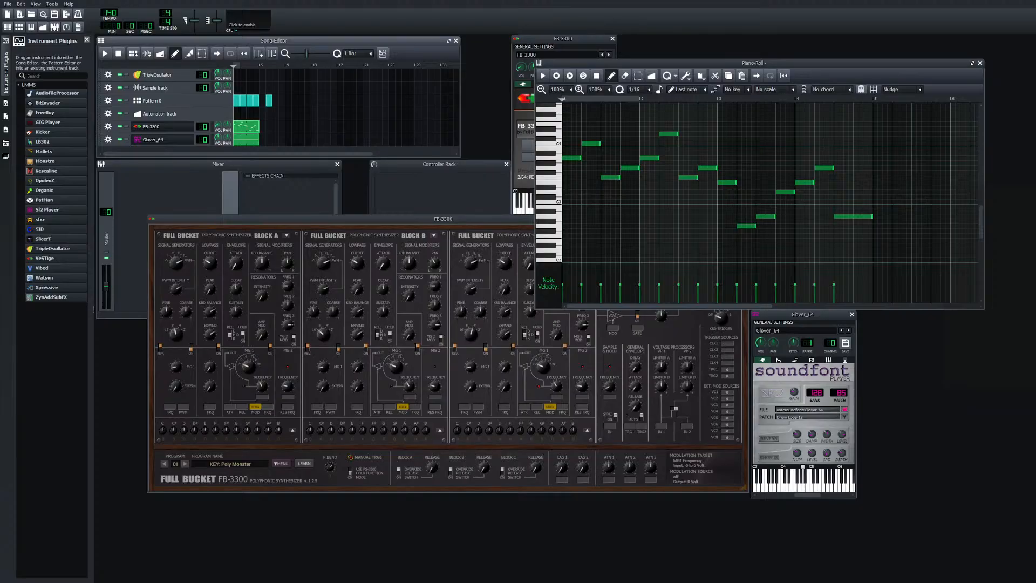
pyautogui.moveTo(571, 121); pyautogui.dragTo(588, 129)
pyautogui.click(588, 129)
pyautogui.press('Delete')
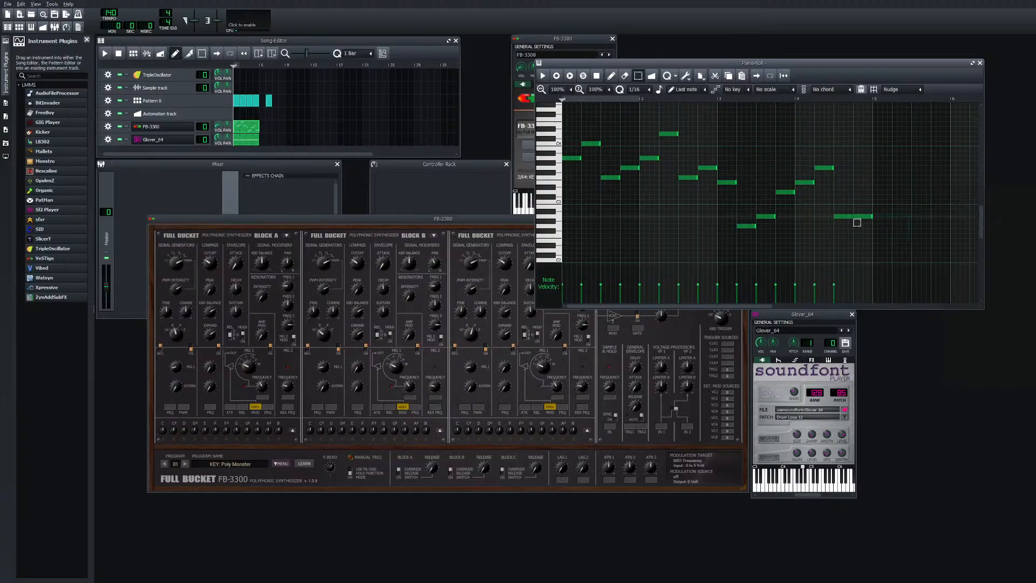
pyautogui.hotkey('ctrl', 'a')
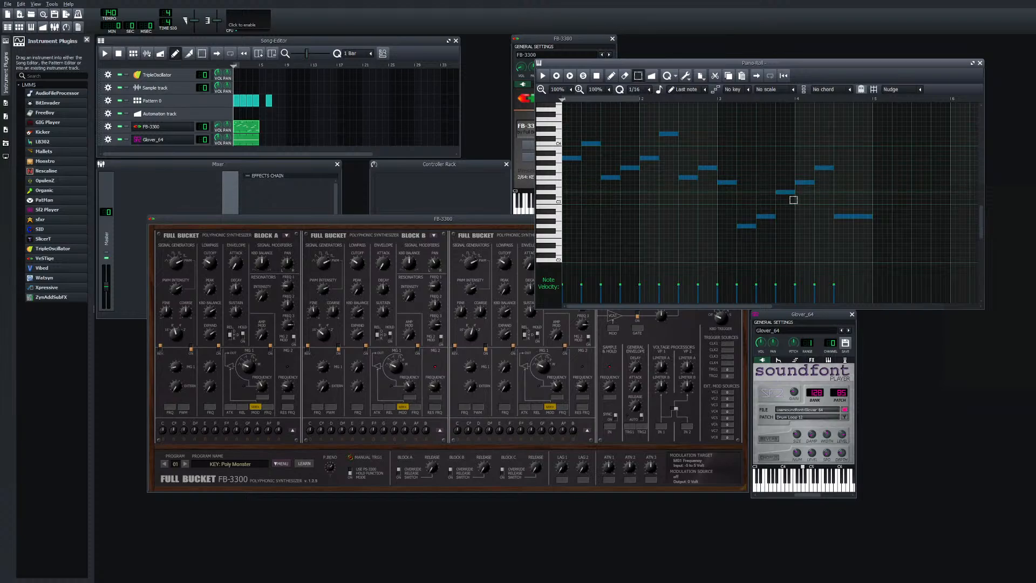
pyautogui.click(685, 76)
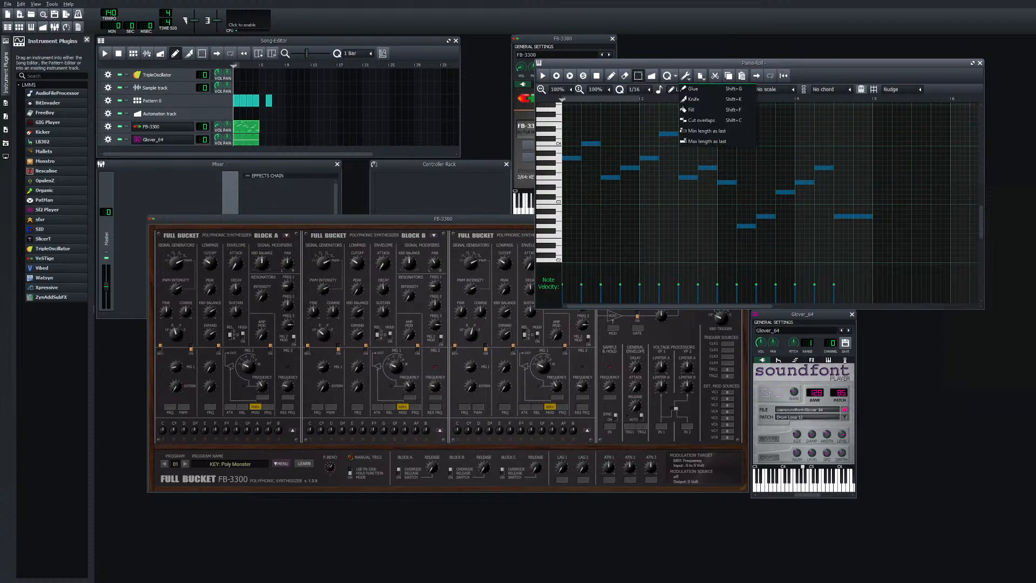
pyautogui.click(676, 76)
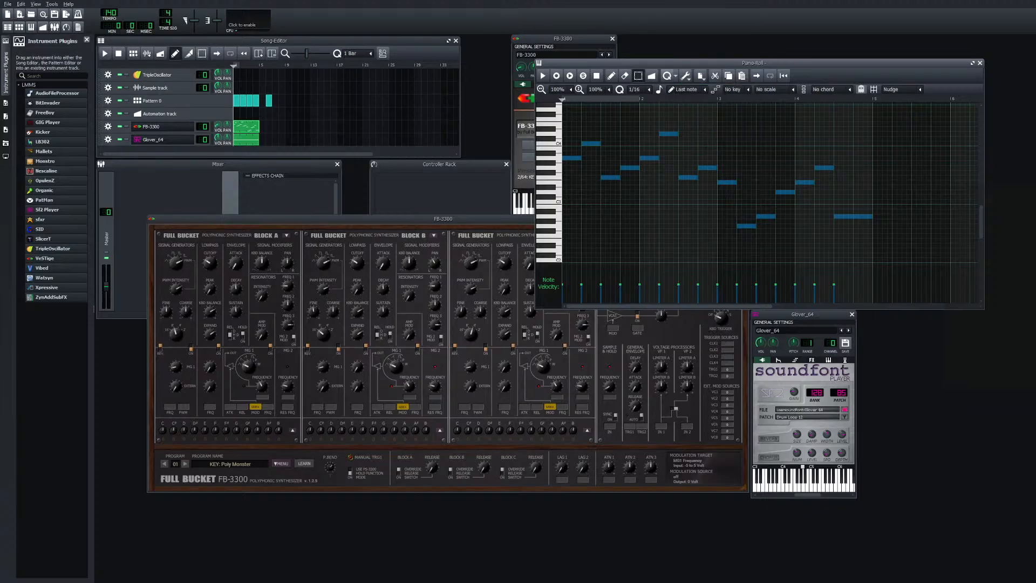
pyautogui.click(675, 76)
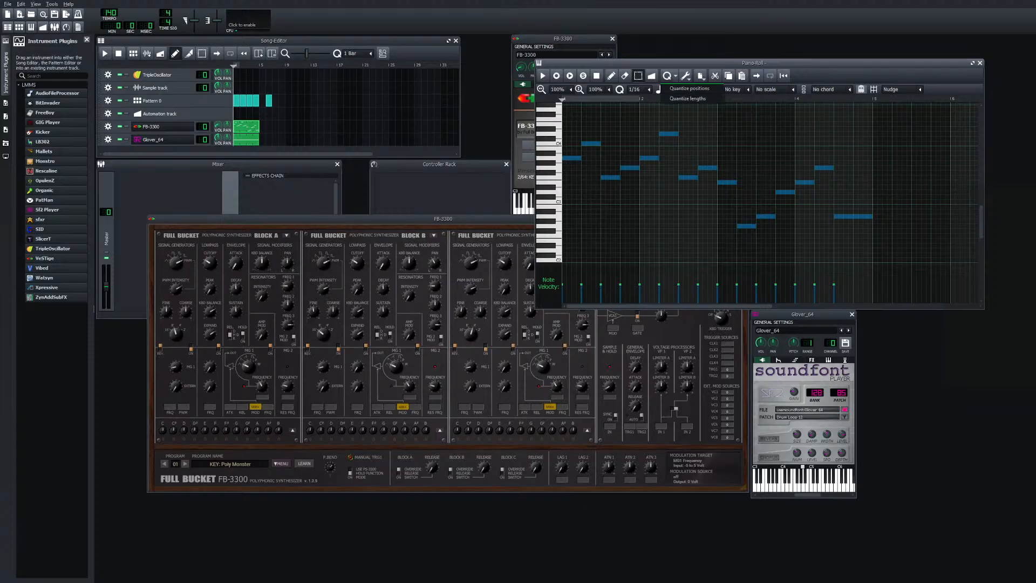
pyautogui.press('Escape')
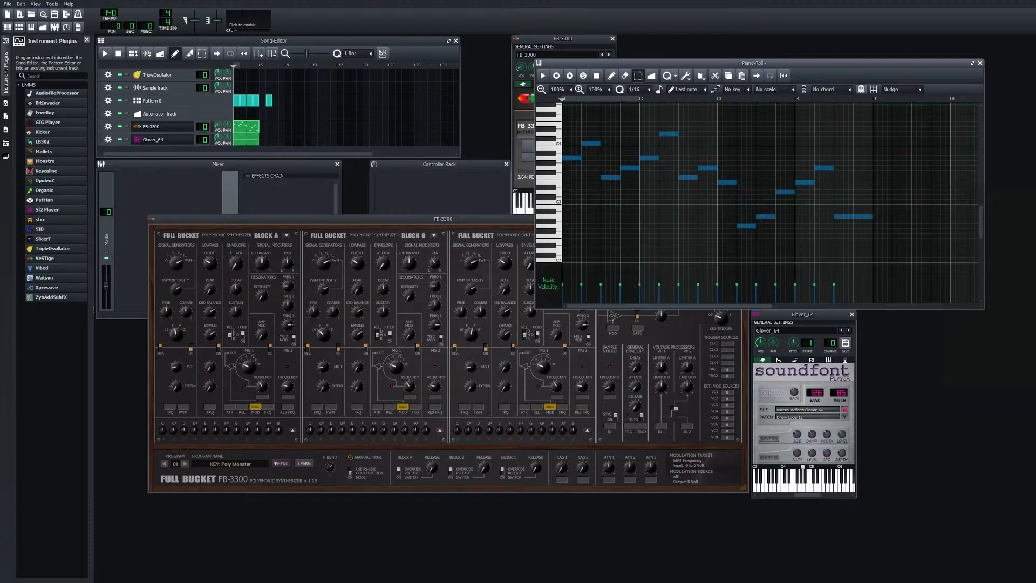
# Set the Piano-Roll key to C, preview the scale highlighting from Major to Neapolitan minor, and return the scale to No scale
pyautogui.click(747, 89)
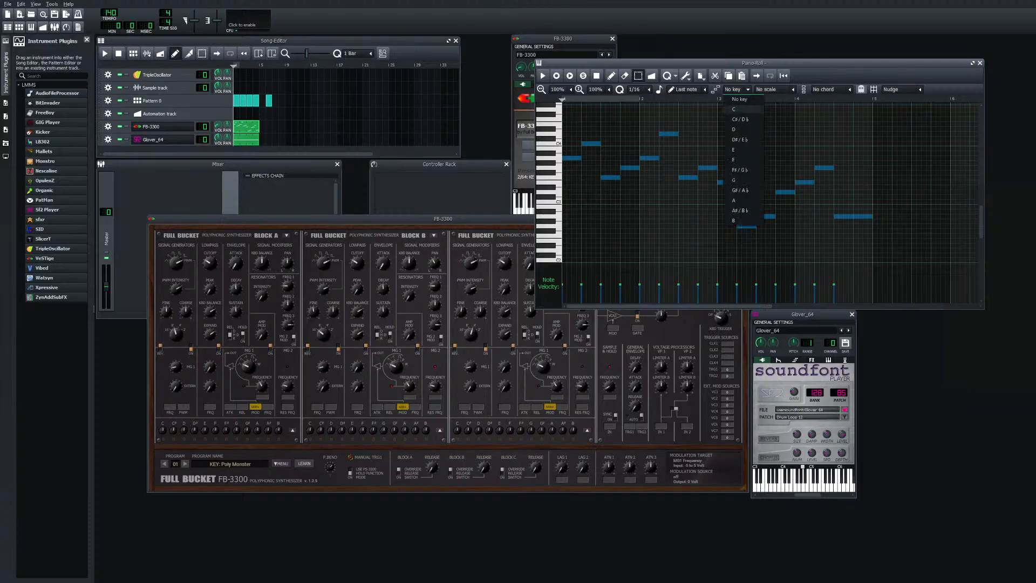
pyautogui.click(739, 109)
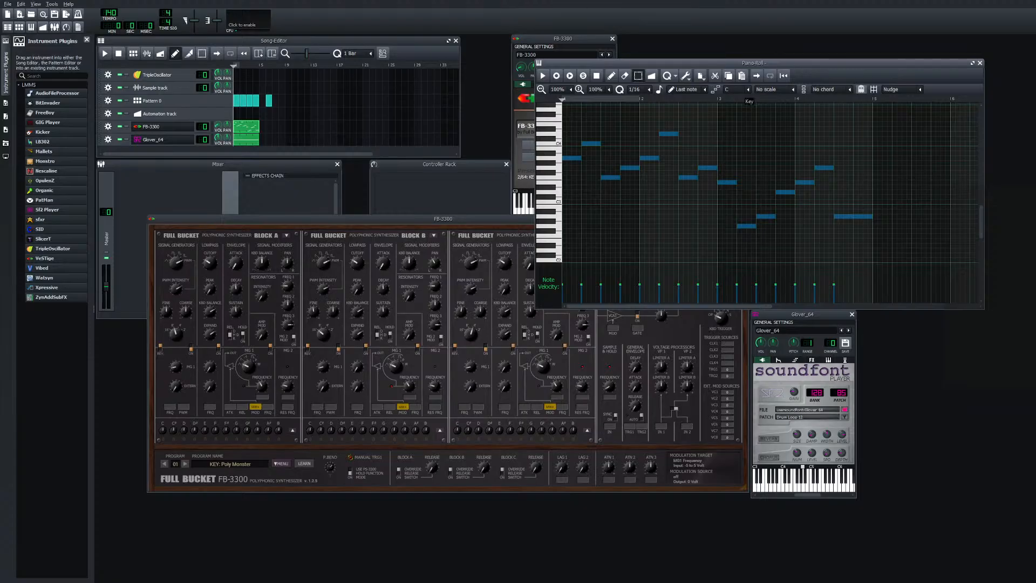
pyautogui.click(771, 90)
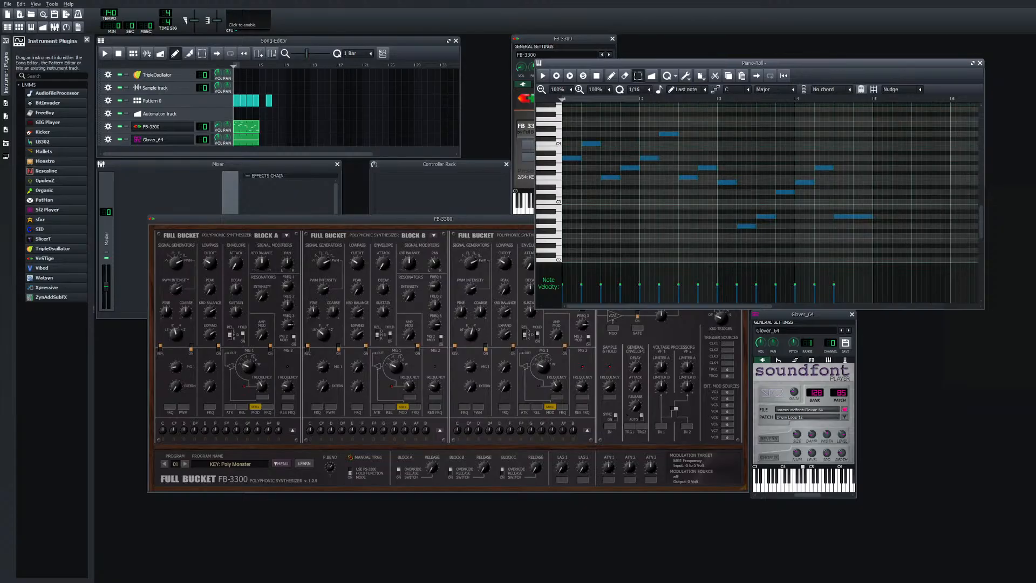
pyautogui.scroll(-8, 770, 89)
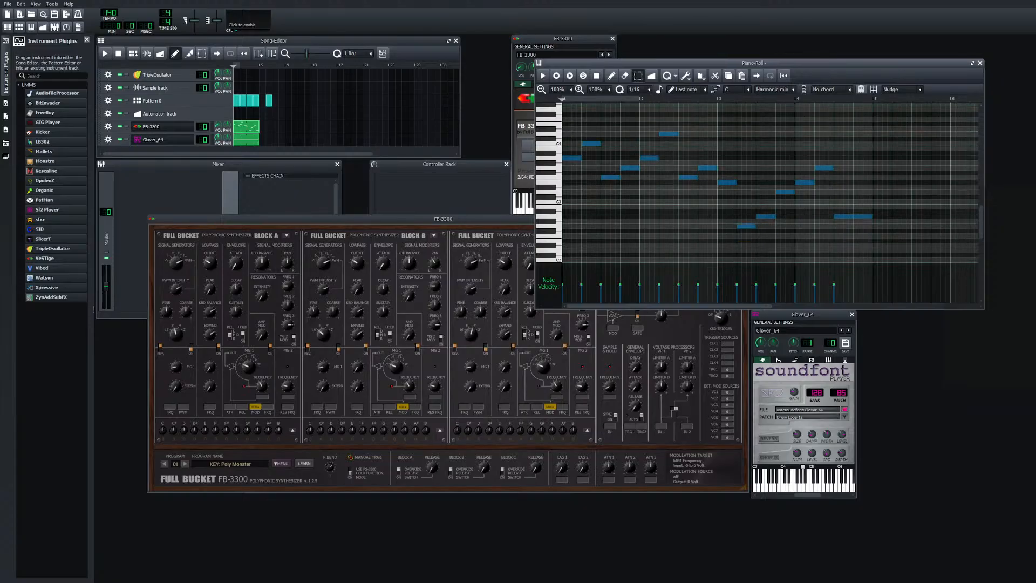
pyautogui.scroll(-5, 771, 89)
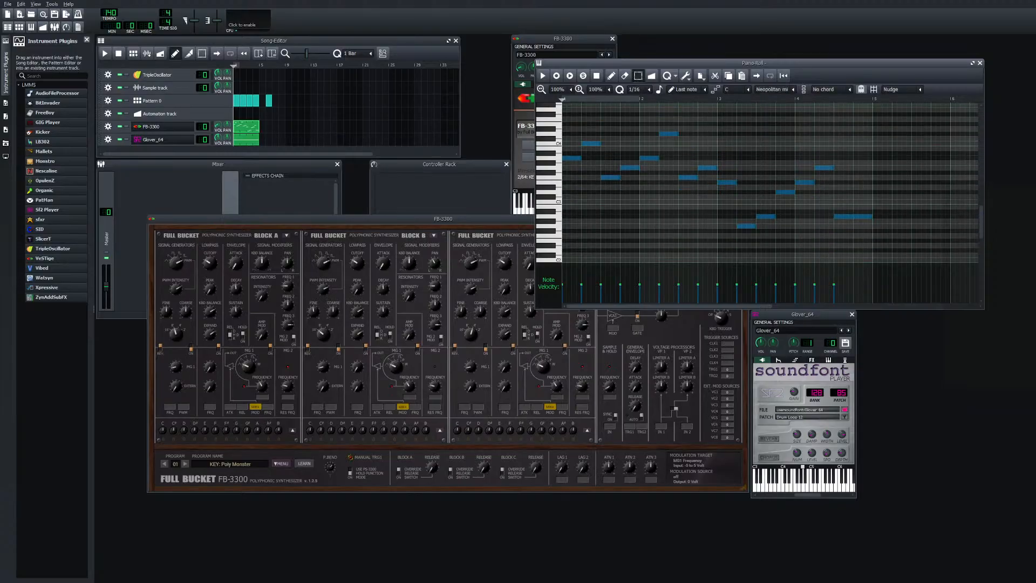
pyautogui.click(772, 89)
pyautogui.click(777, 100)
pyautogui.click(747, 89)
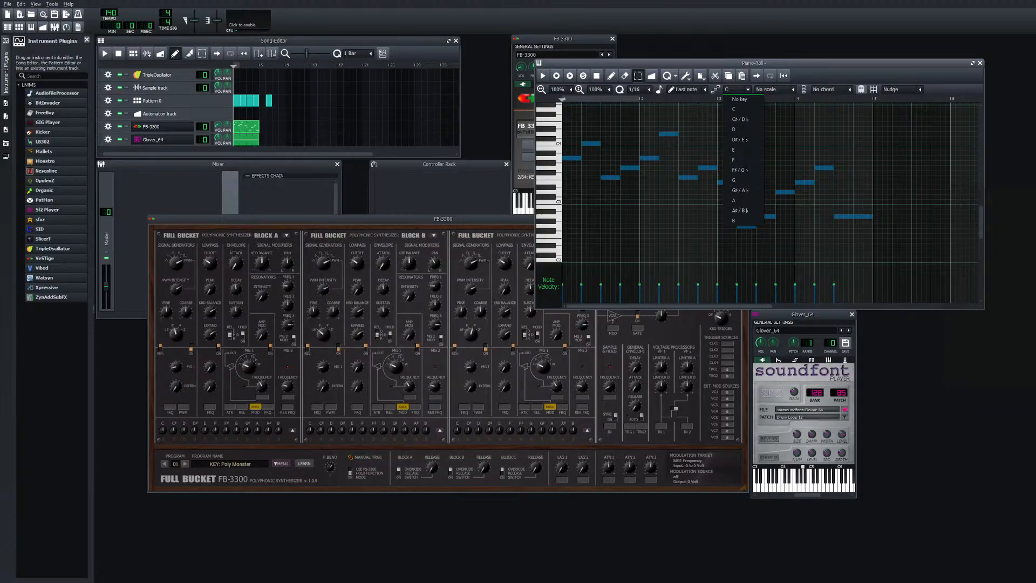
pyautogui.click(747, 90)
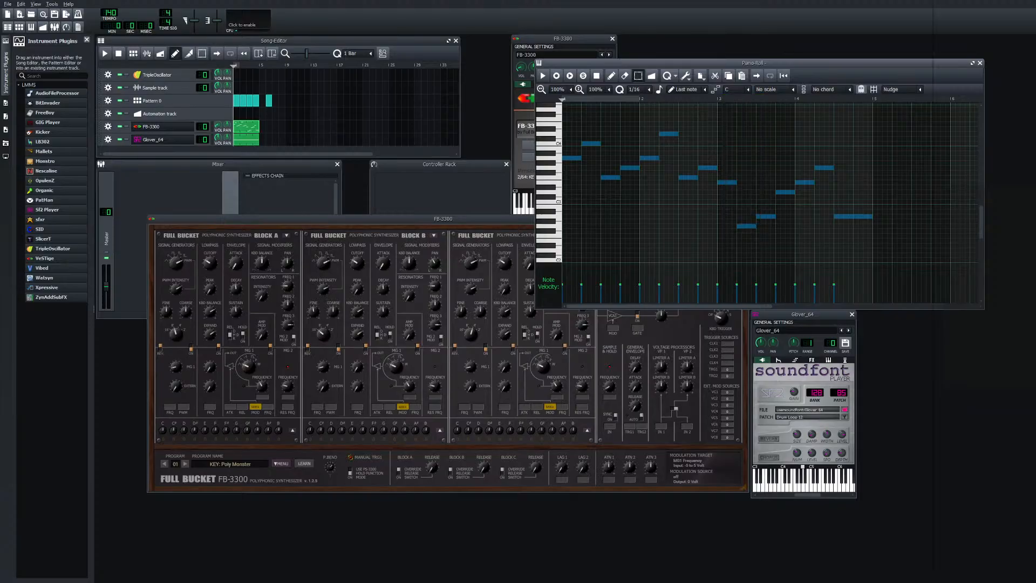
pyautogui.click(849, 90)
pyautogui.click(957, 98)
pyautogui.scroll(-2, 829, 89)
pyautogui.click(829, 89)
pyautogui.click(842, 4)
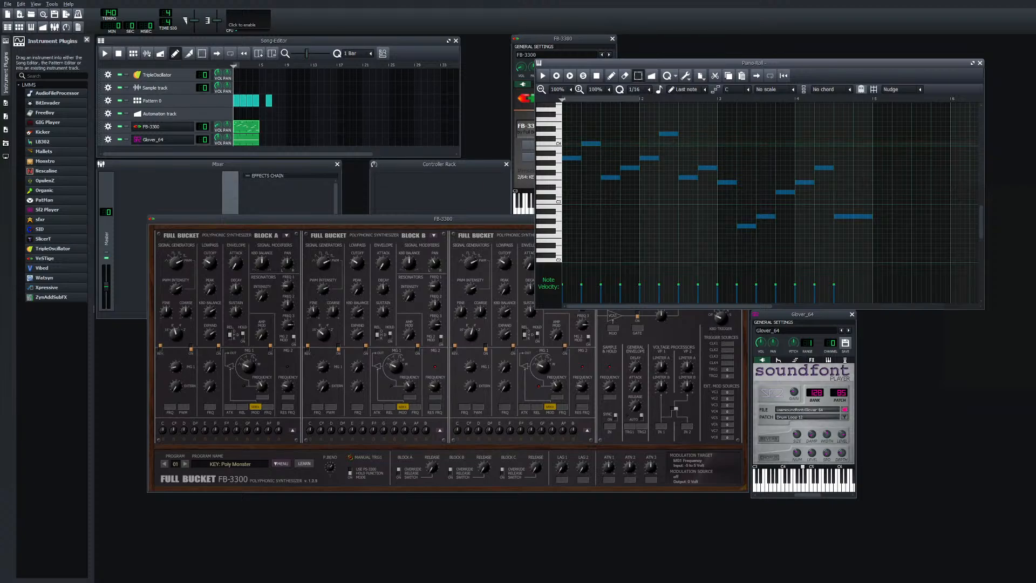
# Delete all the Pattern 0 clips from the Song-Editor and close the Pattern Editor
pyautogui.click(269, 101)
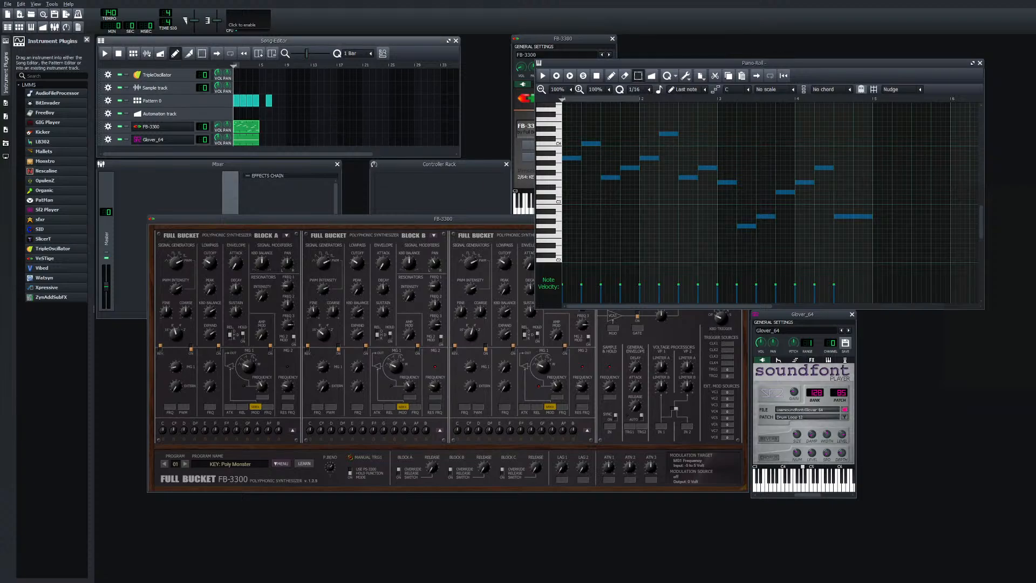
pyautogui.click(269, 101)
pyautogui.rightClick(268, 101)
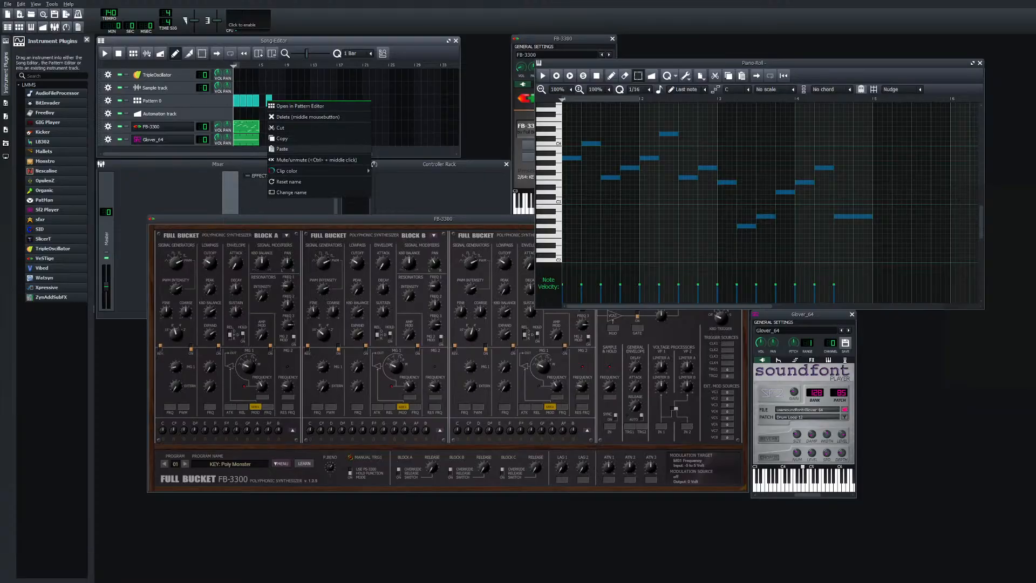
pyautogui.click(307, 118)
pyautogui.middleClick(256, 101)
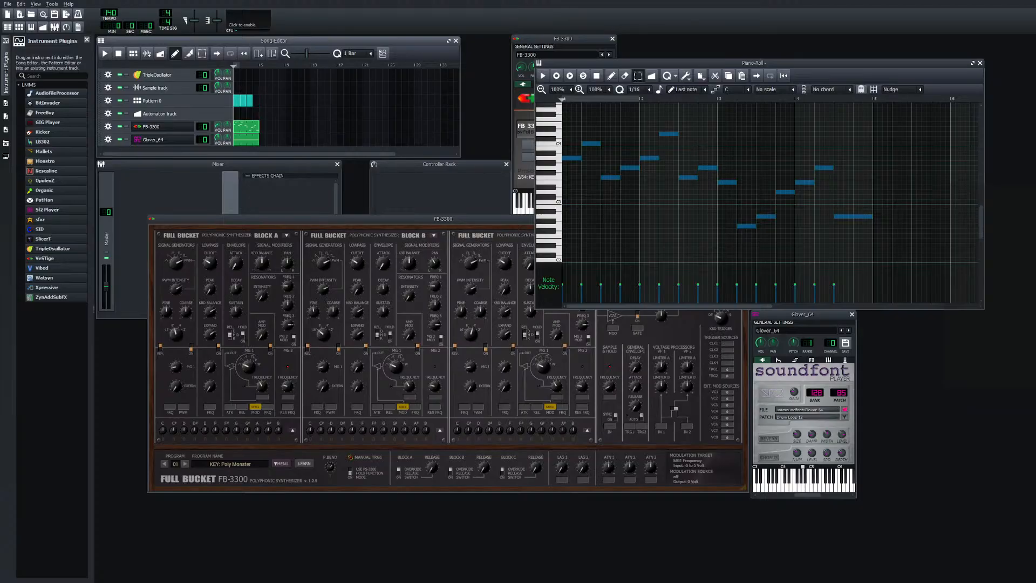
pyautogui.middleClick(249, 101)
pyautogui.middleClick(243, 101)
pyautogui.middleClick(236, 101)
pyautogui.middleClick(236, 101)
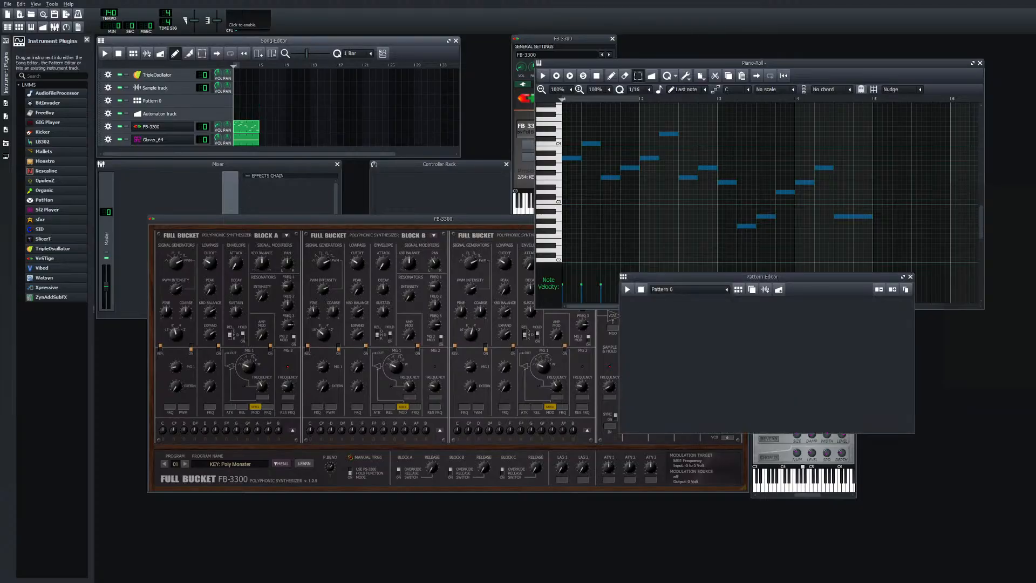
pyautogui.click(910, 276)
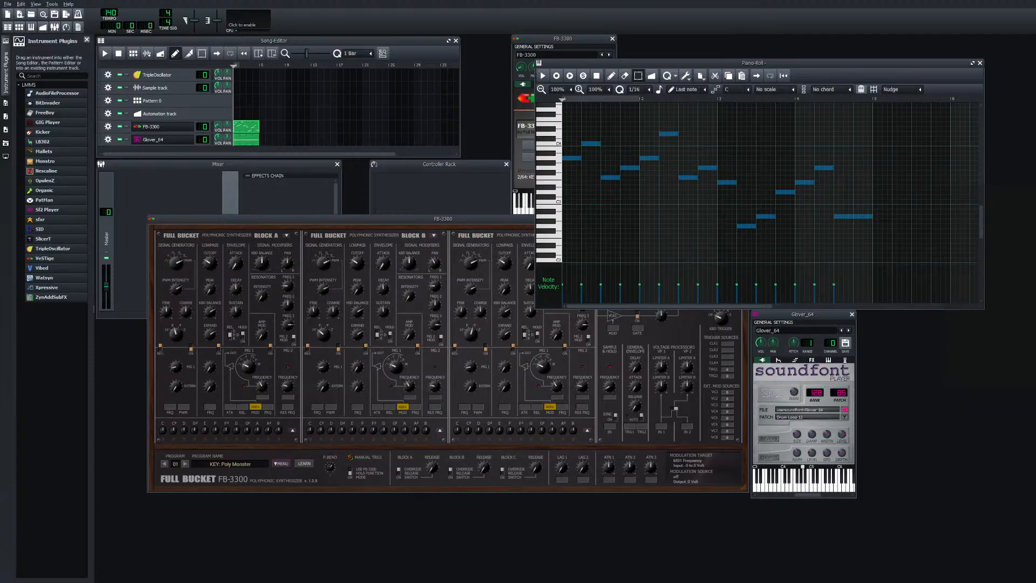
# Examine the Piano-Roll's quantize, note tool, clip import and export, and nudge options
pyautogui.scroll(2, 756, 183)
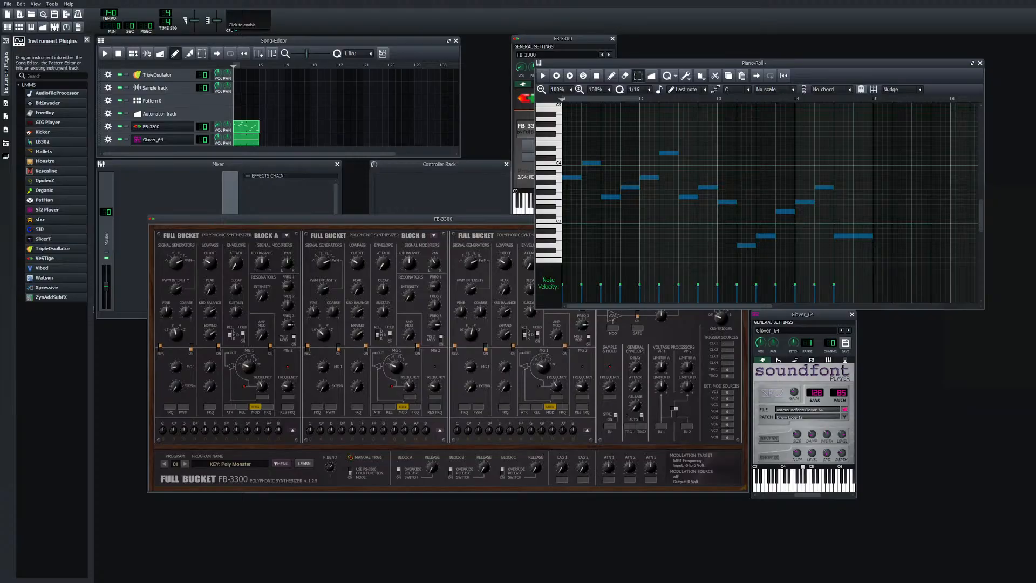
pyautogui.click(669, 75)
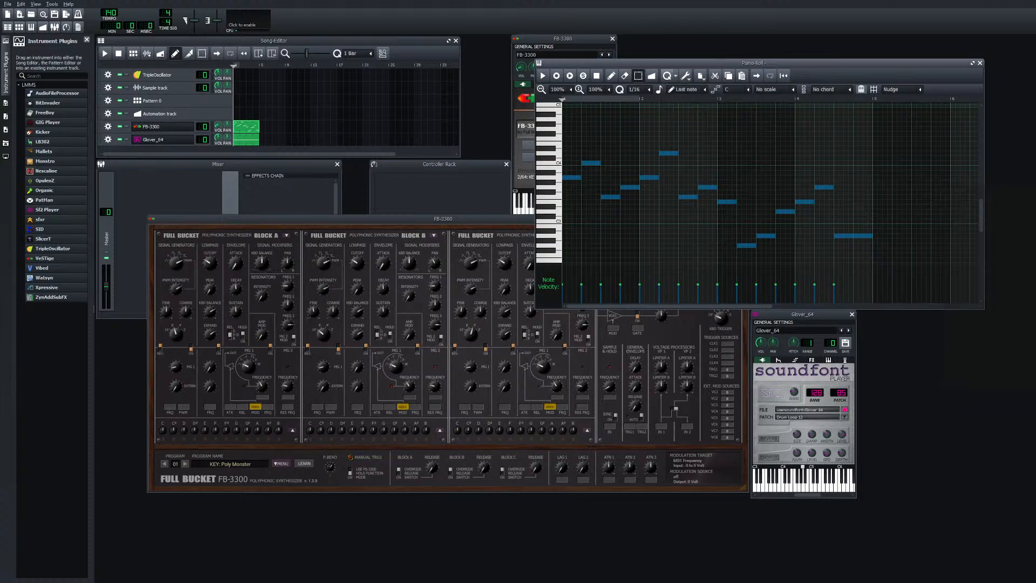
pyautogui.press('Escape')
pyautogui.click(700, 76)
pyautogui.click(714, 75)
pyautogui.click(901, 89)
pyautogui.click(686, 76)
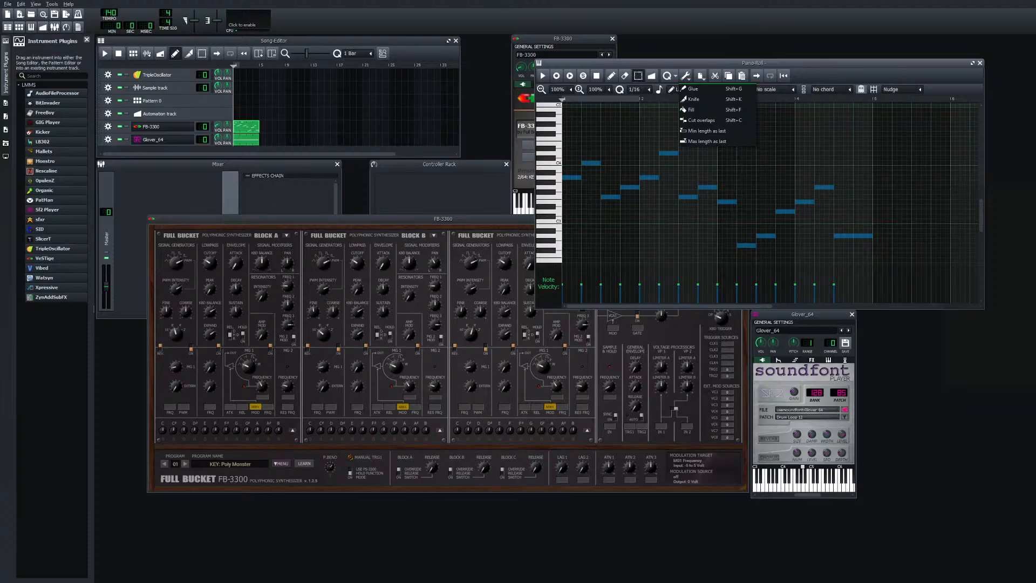
pyautogui.click(701, 76)
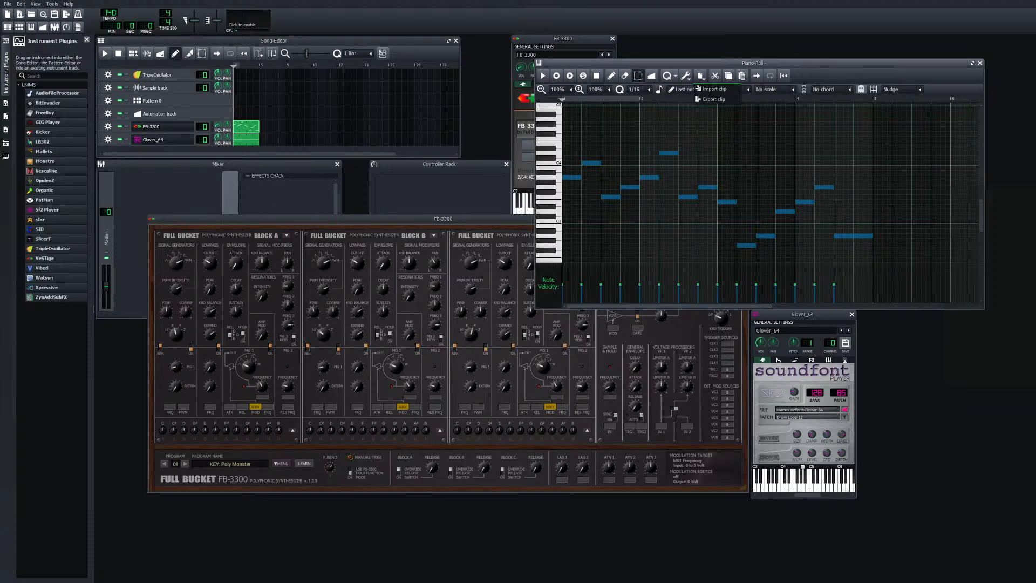
pyautogui.click(675, 76)
pyautogui.click(675, 76)
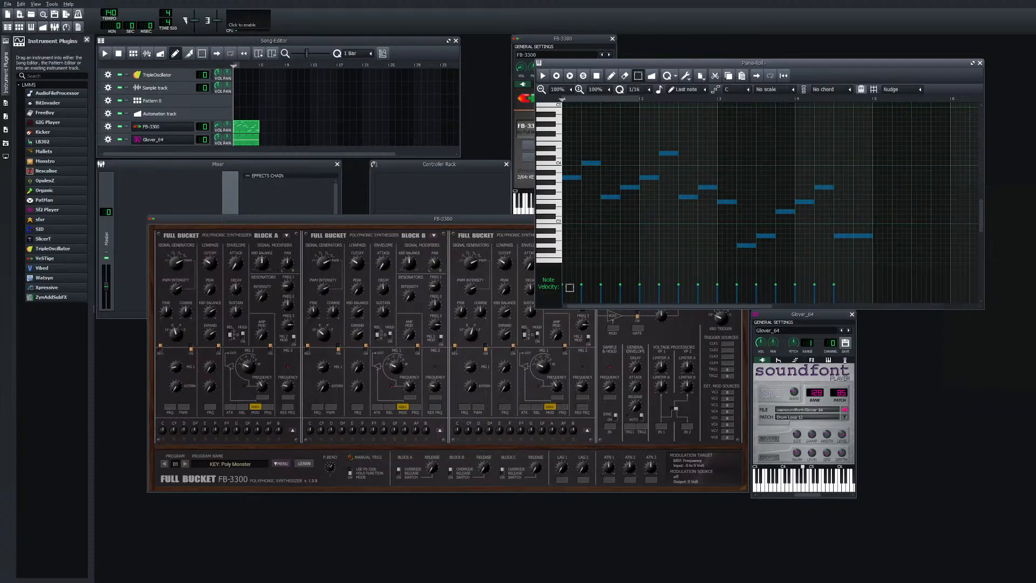
# Switch the note property lane to panning, draw varied panning across the deselected FB-3300 notes, and play the clip briefly
pyautogui.click(555, 282)
pyautogui.moveTo(563, 287)
pyautogui.mouseDown()
pyautogui.moveTo(766, 288)
pyautogui.moveTo(735, 294)
pyautogui.mouseUp()
pyautogui.click(856, 279)
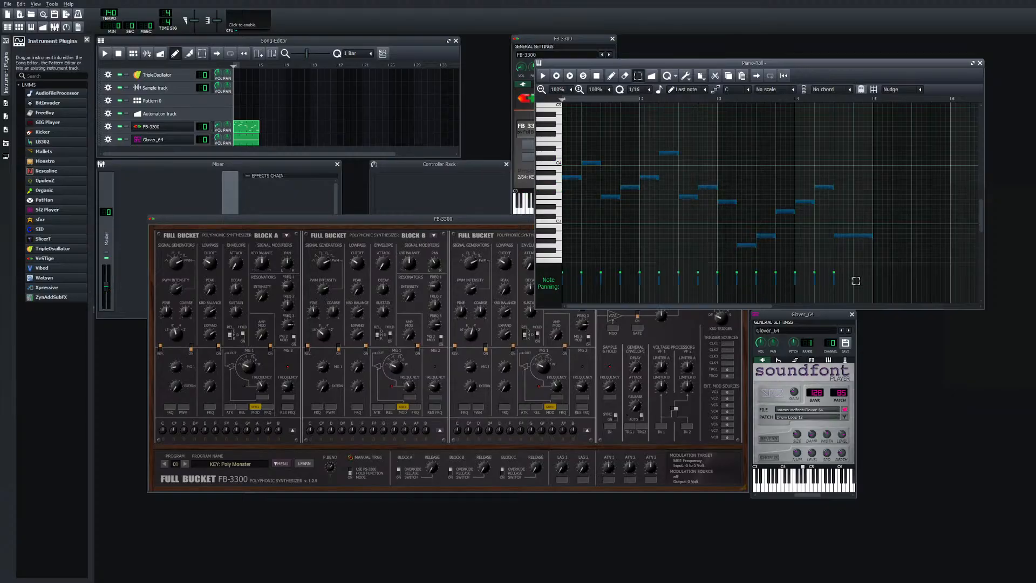
pyautogui.press('Escape')
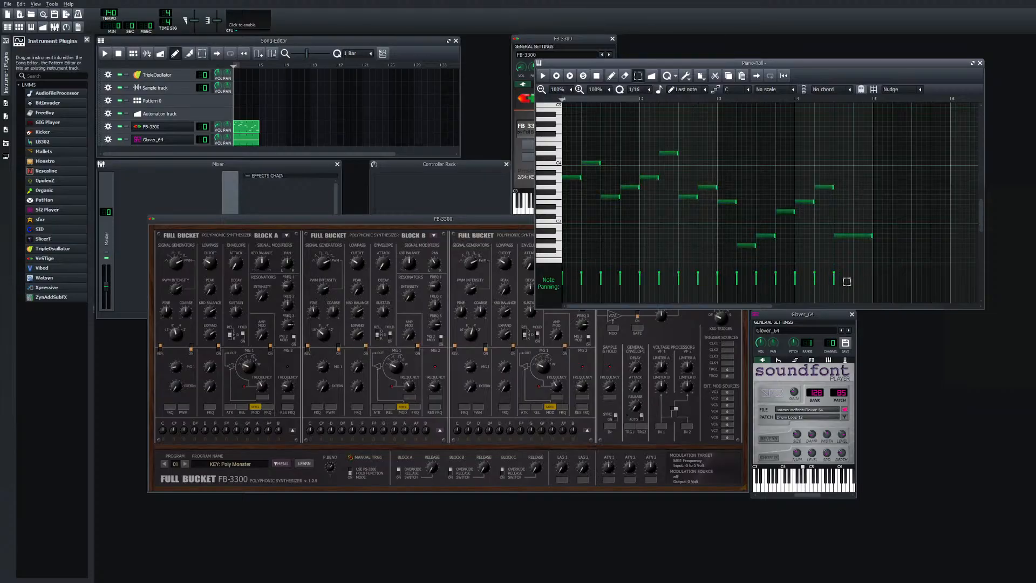
pyautogui.moveTo(847, 282); pyautogui.dragTo(571, 284)
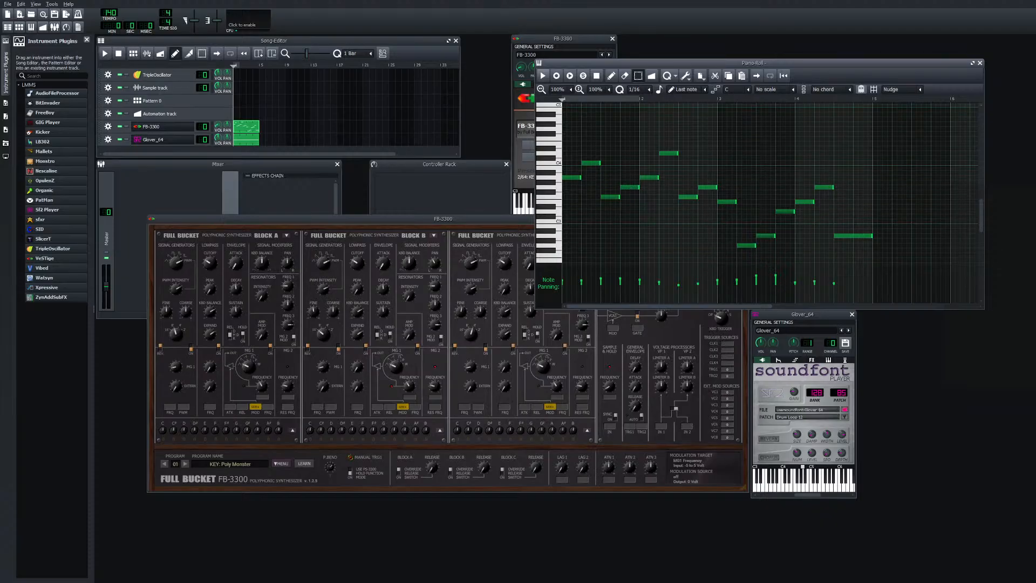
pyautogui.click(543, 75)
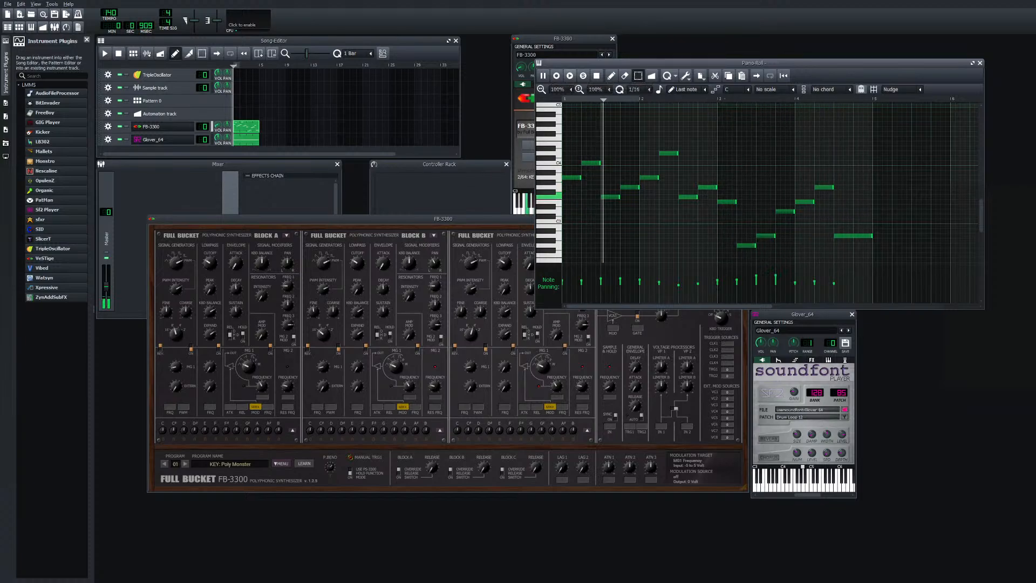
pyautogui.press('space')
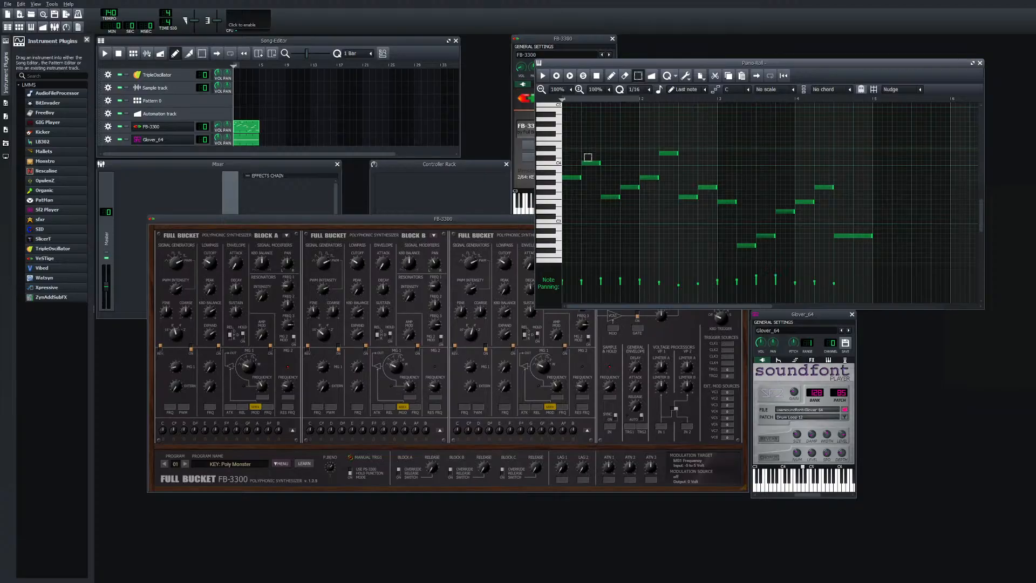
# Move the Piano-Roll clear of the FB-3300 VeSTige window, and play the song before stopping it
pyautogui.moveTo(777, 64); pyautogui.dragTo(872, 39)
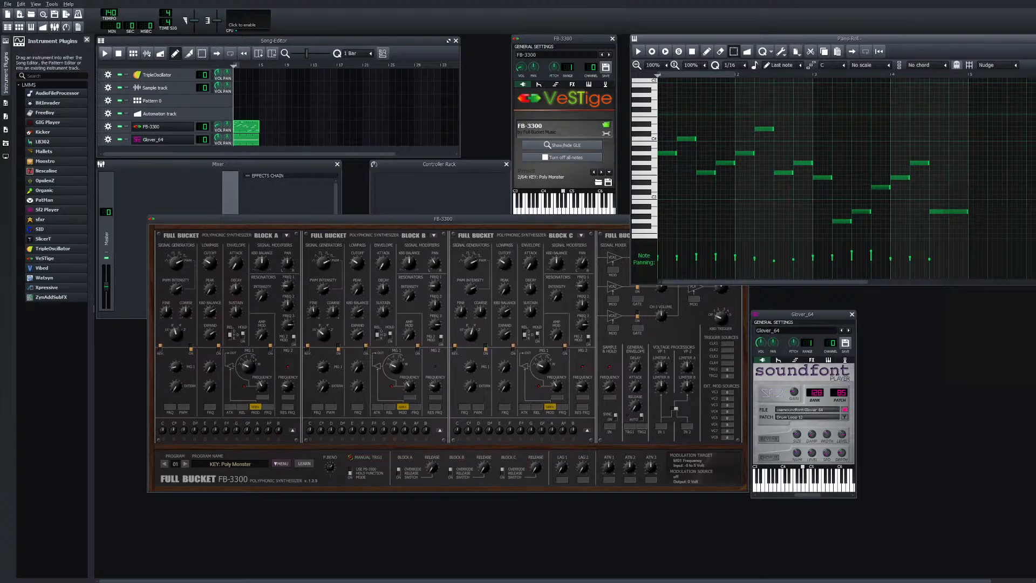
pyautogui.click(105, 52)
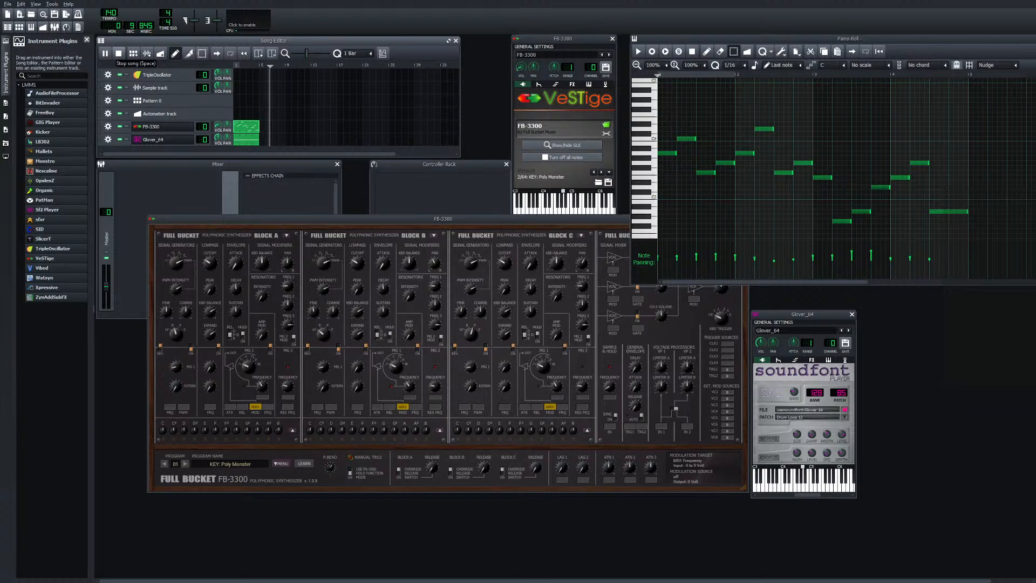
pyautogui.click(118, 54)
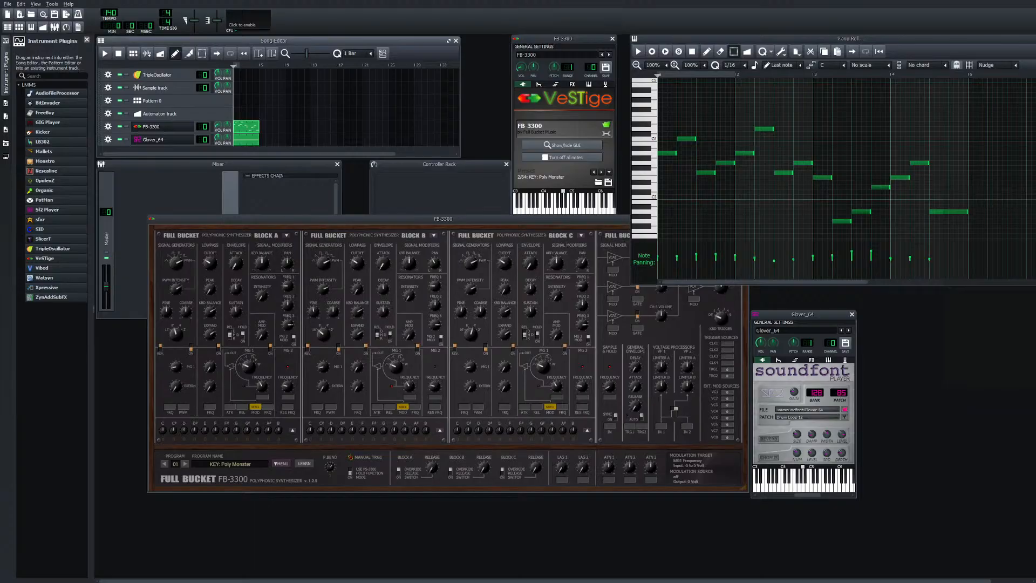
# Move the Glover_64 window slightly upward and bring the FB-3300 synthesizer window to the front
pyautogui.moveTo(799, 314); pyautogui.dragTo(801, 293)
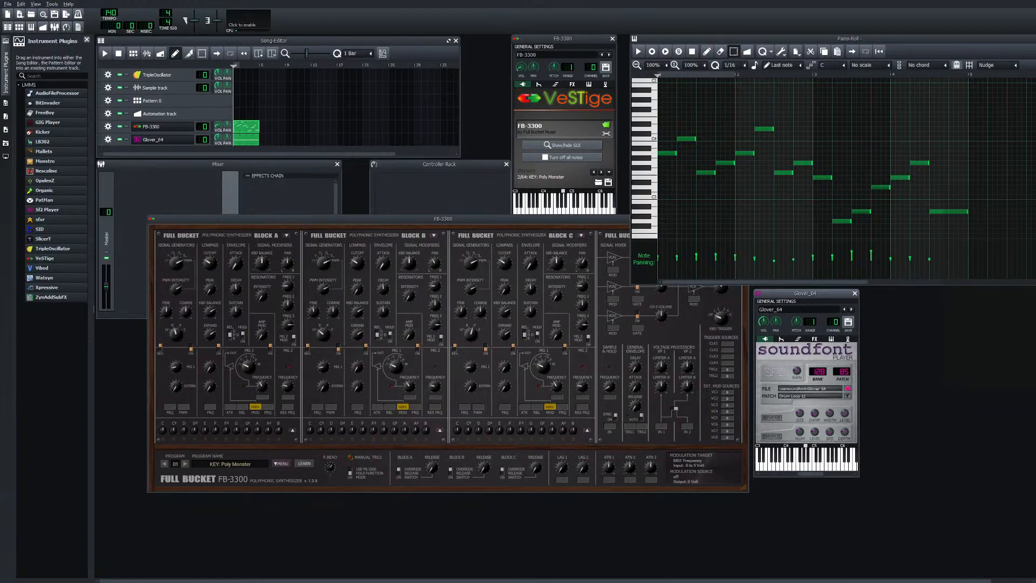
pyautogui.click(443, 218)
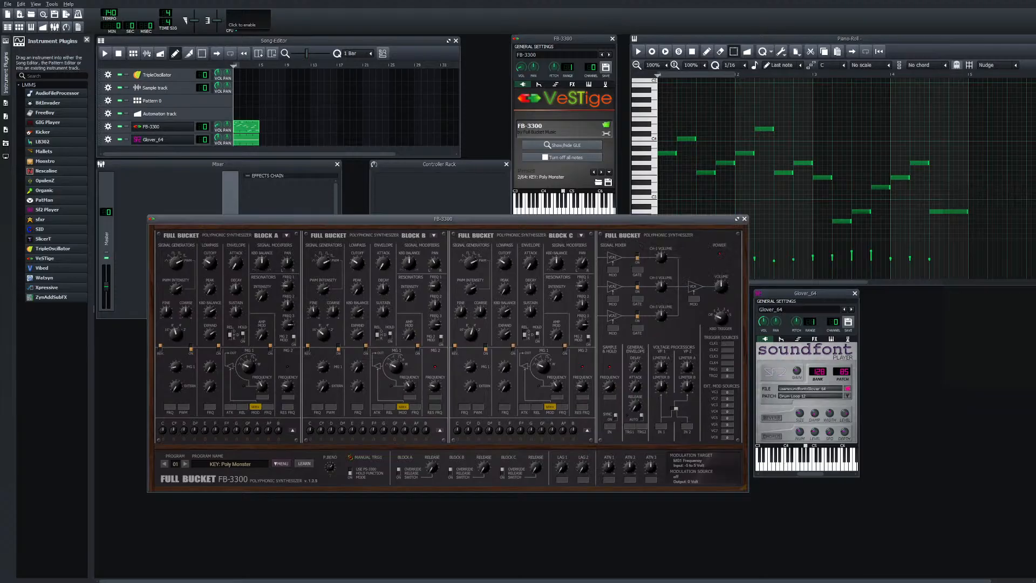
# Shift the FB-3300 synthesizer window aside, then close the Glover_64 instrument window and mute its track
pyautogui.moveTo(444, 218); pyautogui.dragTo(396, 215)
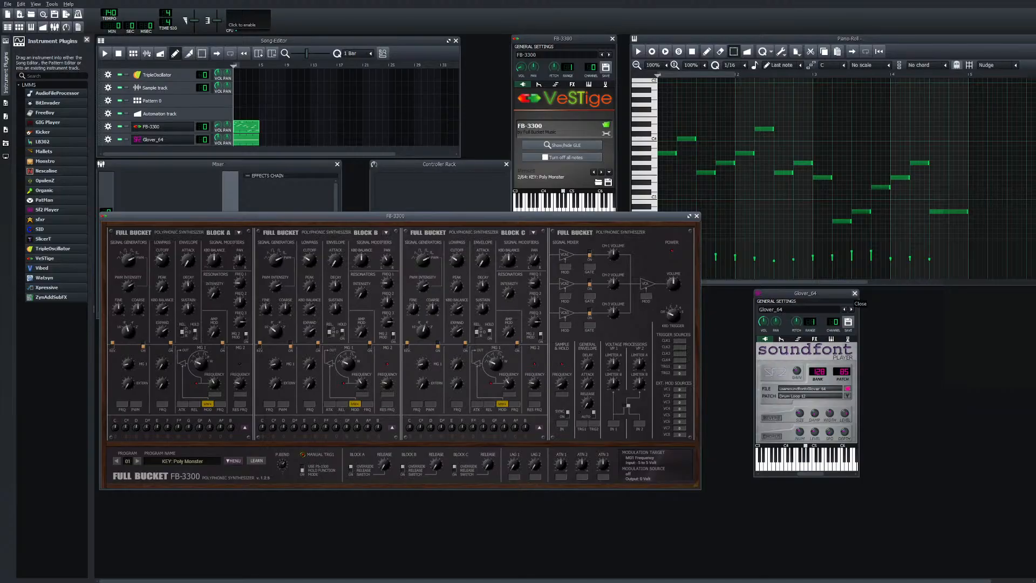
pyautogui.click(854, 293)
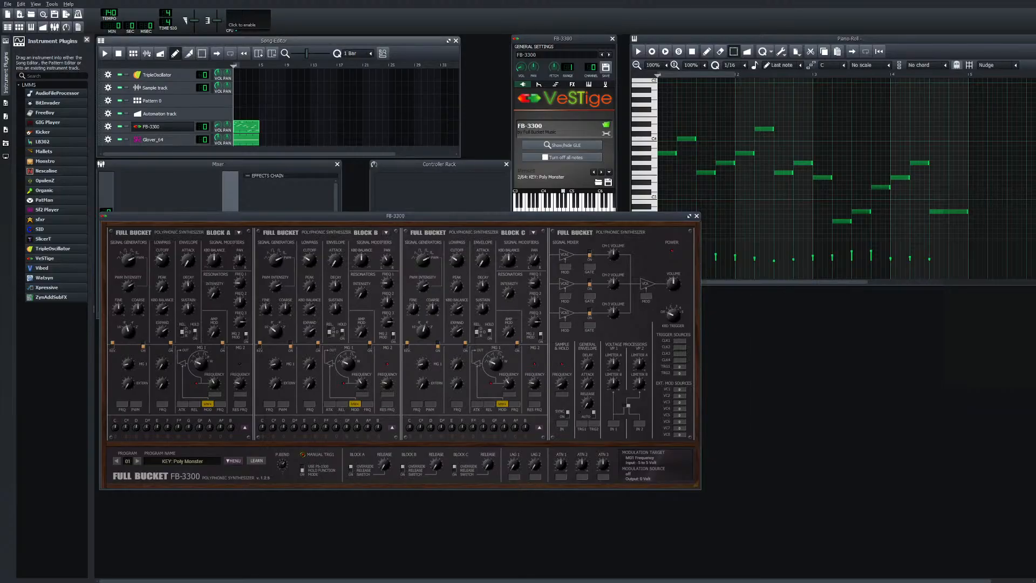
pyautogui.click(119, 140)
# Browse through the FB-3300 synthesizer's programs and select program 07, KEY: Mountain High
pyautogui.click(137, 460)
pyautogui.click(138, 461)
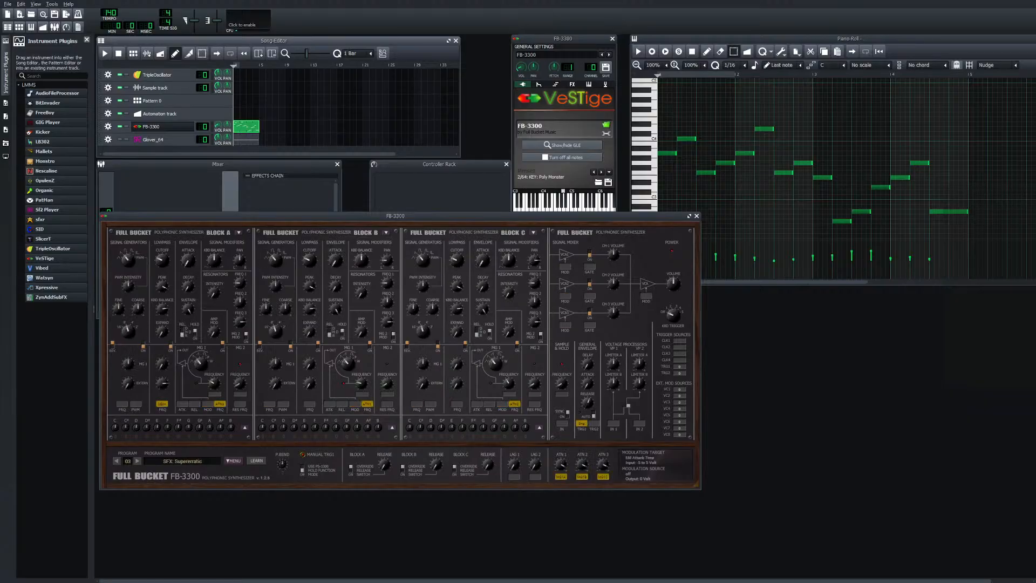
pyautogui.click(137, 461)
pyautogui.click(138, 461)
pyautogui.click(137, 461)
pyautogui.click(138, 461)
pyautogui.click(137, 461)
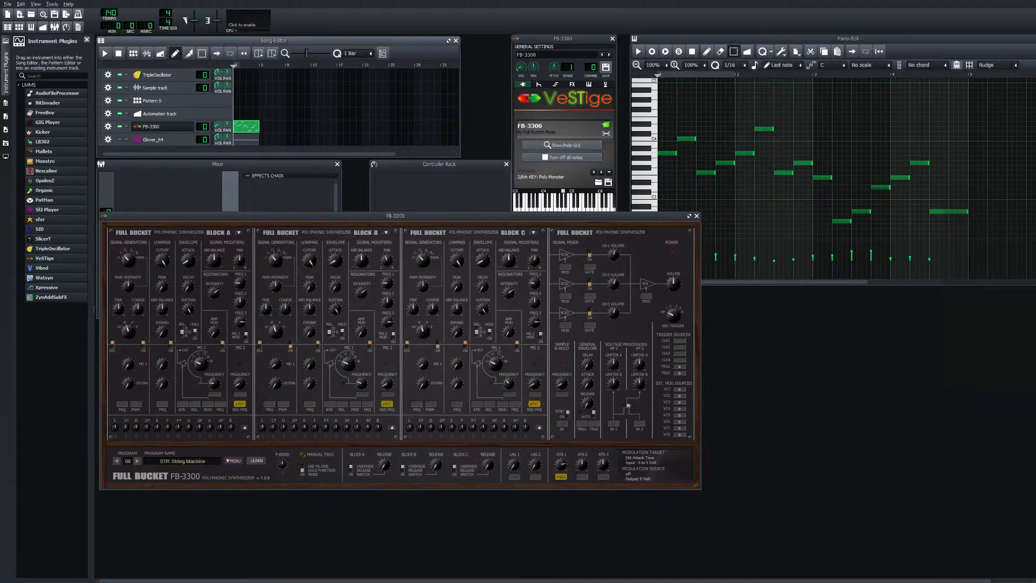
pyautogui.click(117, 460)
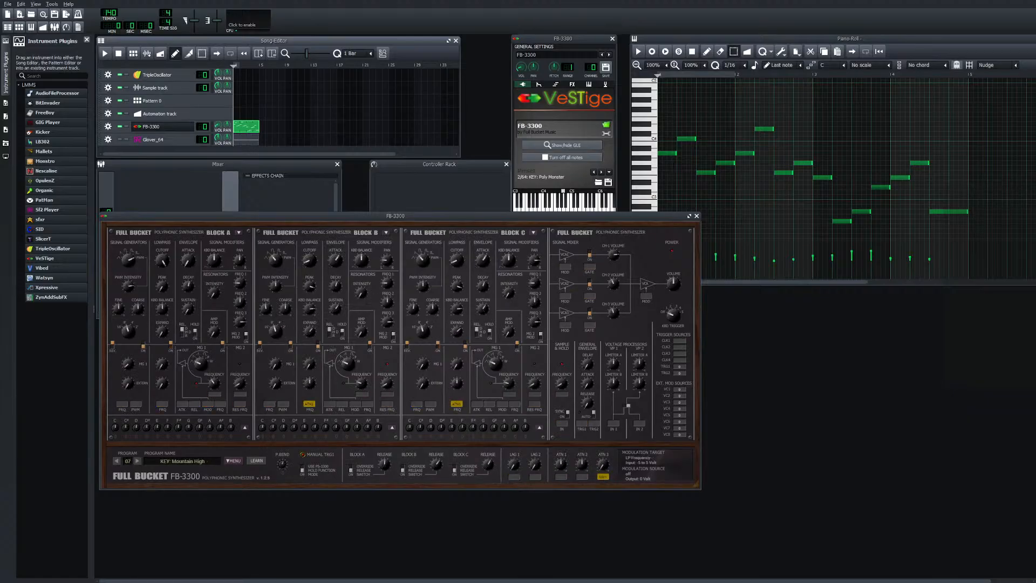
# Play the song with the drum track muted, unmute the Glover_64 track, and play it again before stopping
pyautogui.click(105, 52)
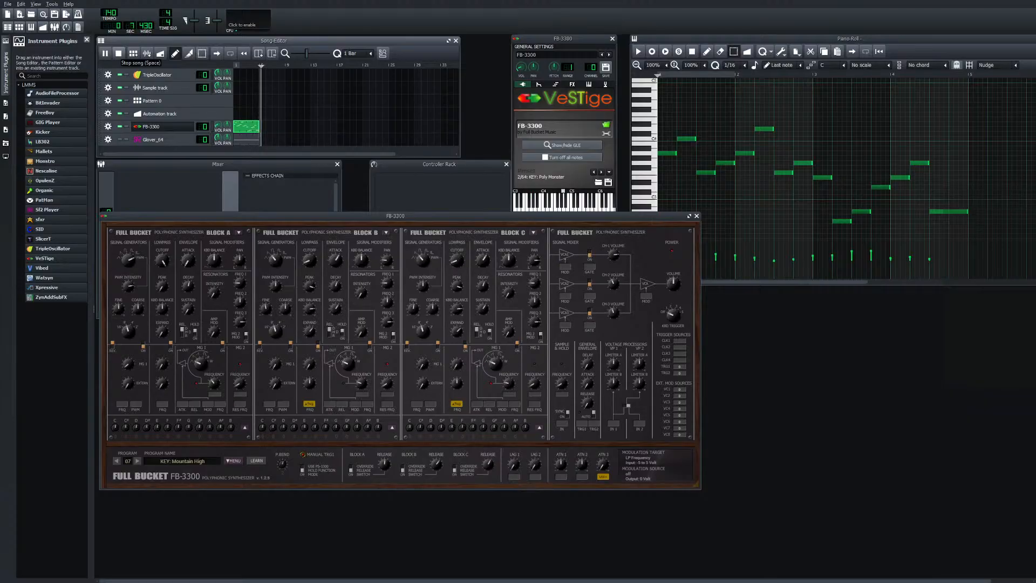
pyautogui.click(118, 53)
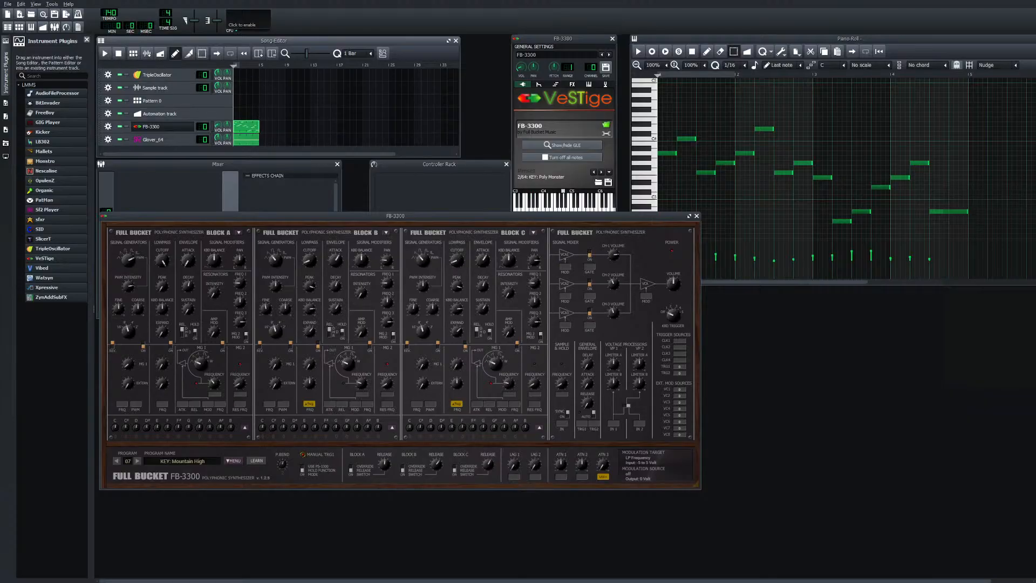
pyautogui.click(105, 53)
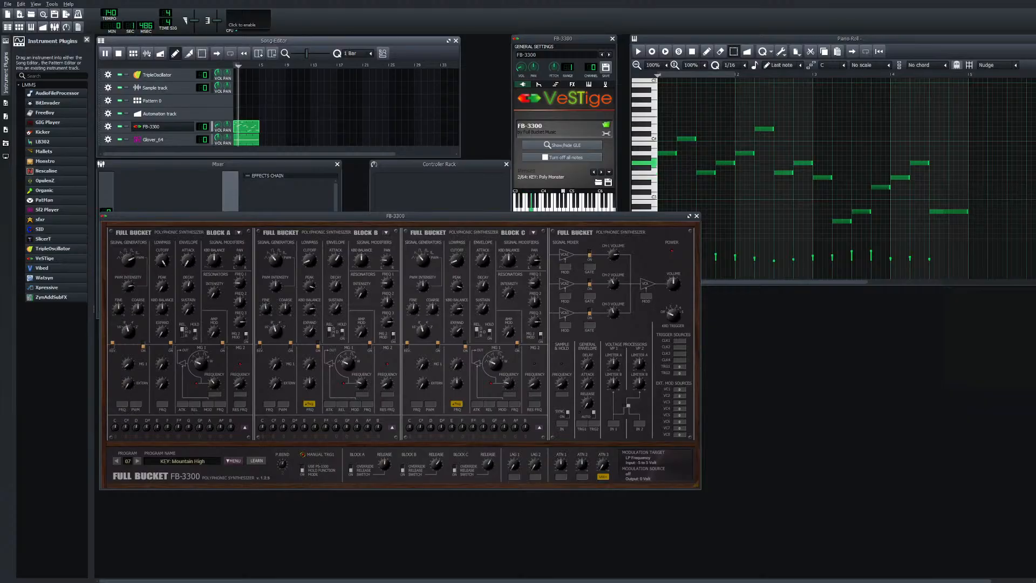
pyautogui.click(118, 53)
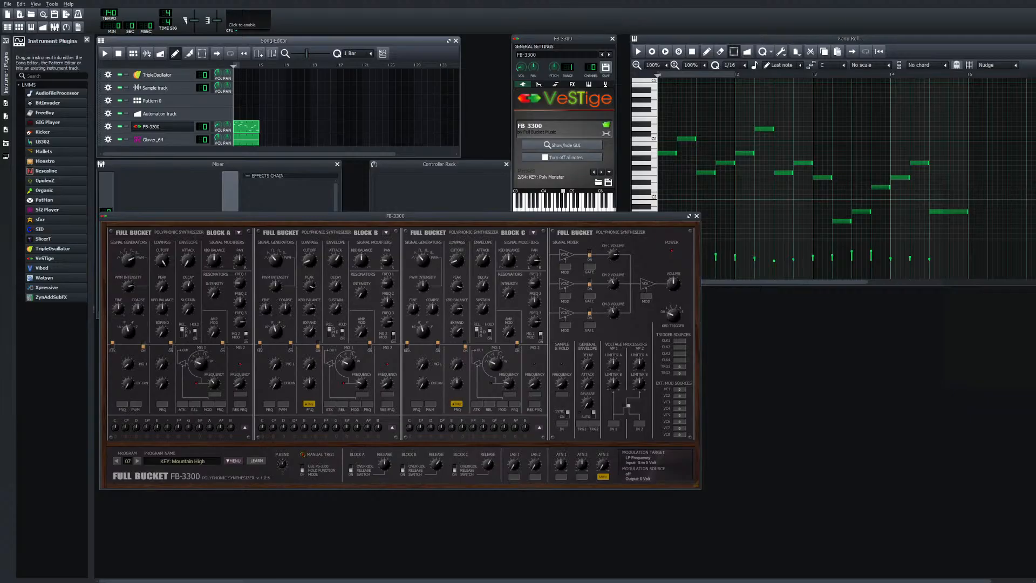
# Move the FB-3300 synthesizer window down to uncover the Mixer and Controller Rack, then play and stop the song
pyautogui.moveTo(395, 216); pyautogui.dragTo(419, 307)
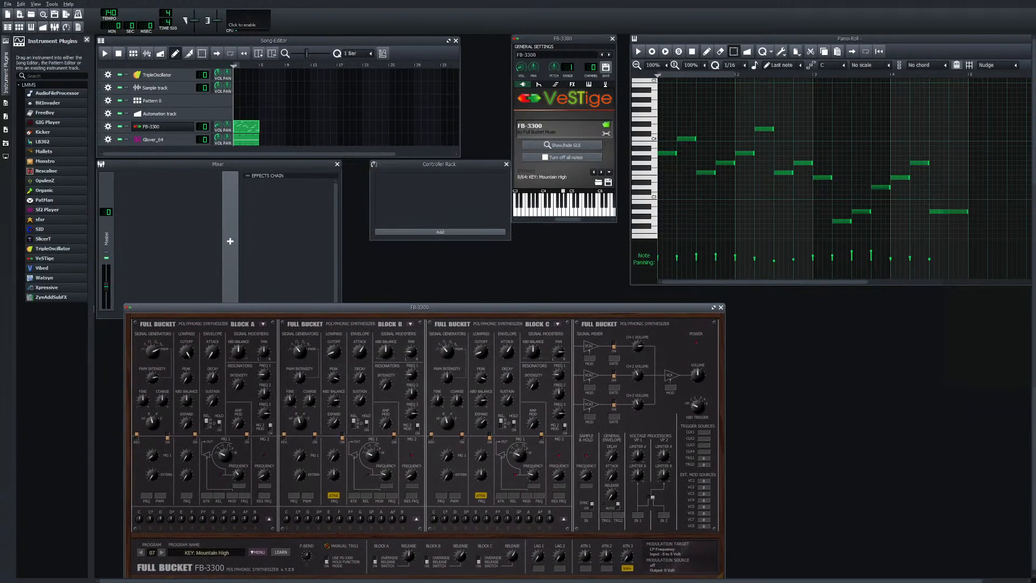
pyautogui.click(105, 53)
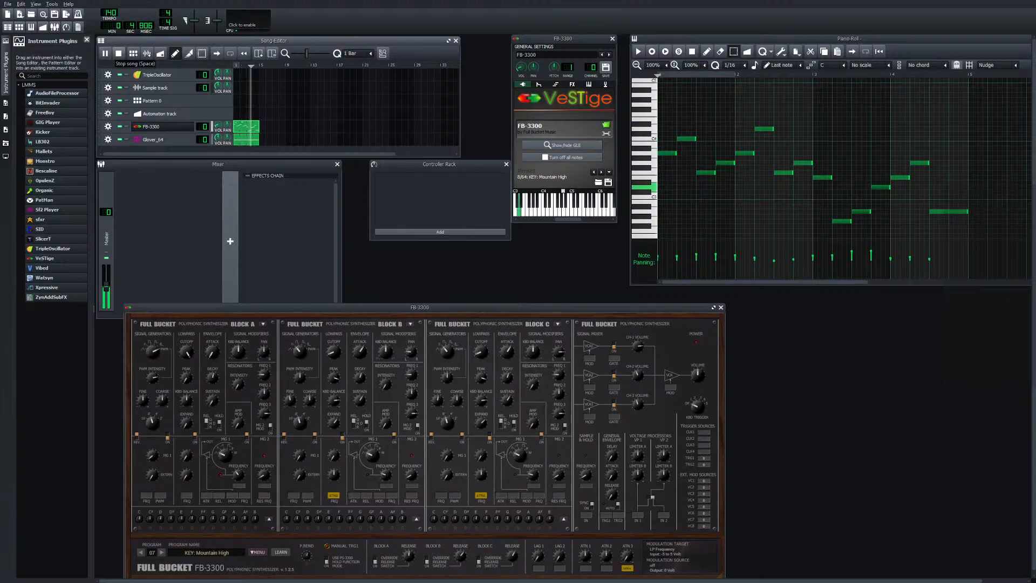
pyautogui.click(118, 53)
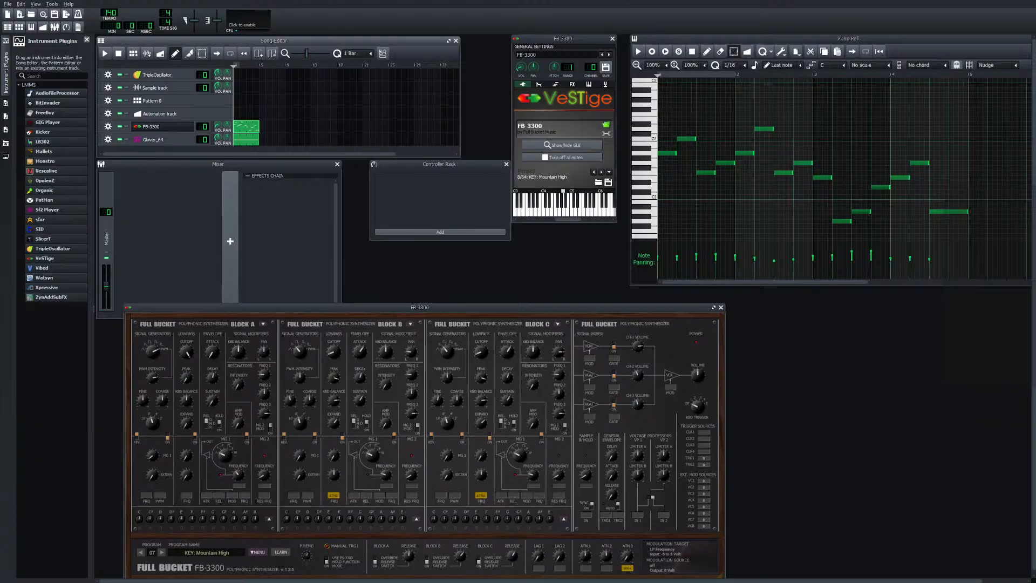
# Locate the highest melody note in bar 2 by playing the clip, then lower its pitch in draw mode to below its neighbours
pyautogui.click(765, 128)
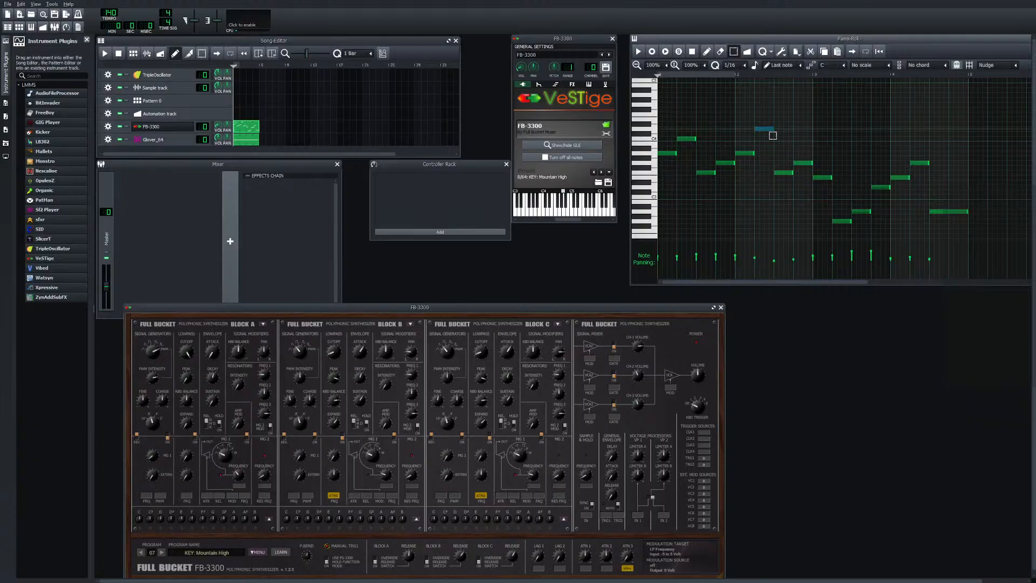
pyautogui.click(638, 51)
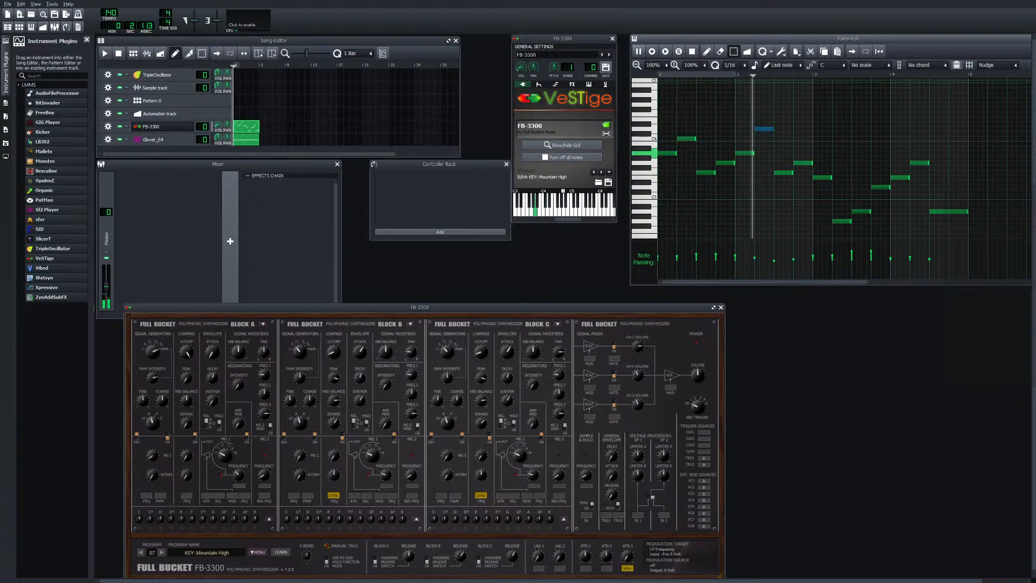
pyautogui.click(637, 51)
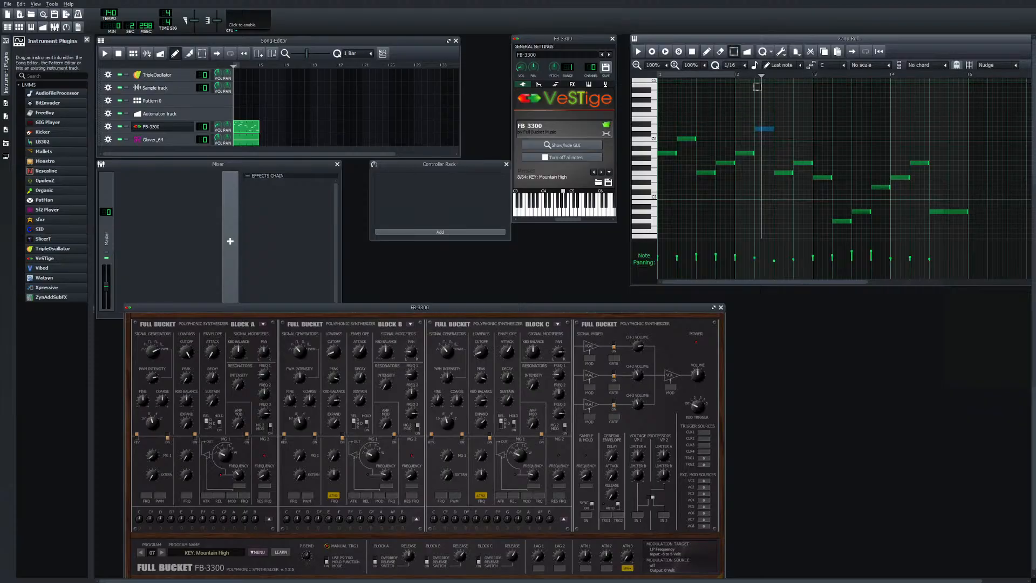
pyautogui.click(707, 51)
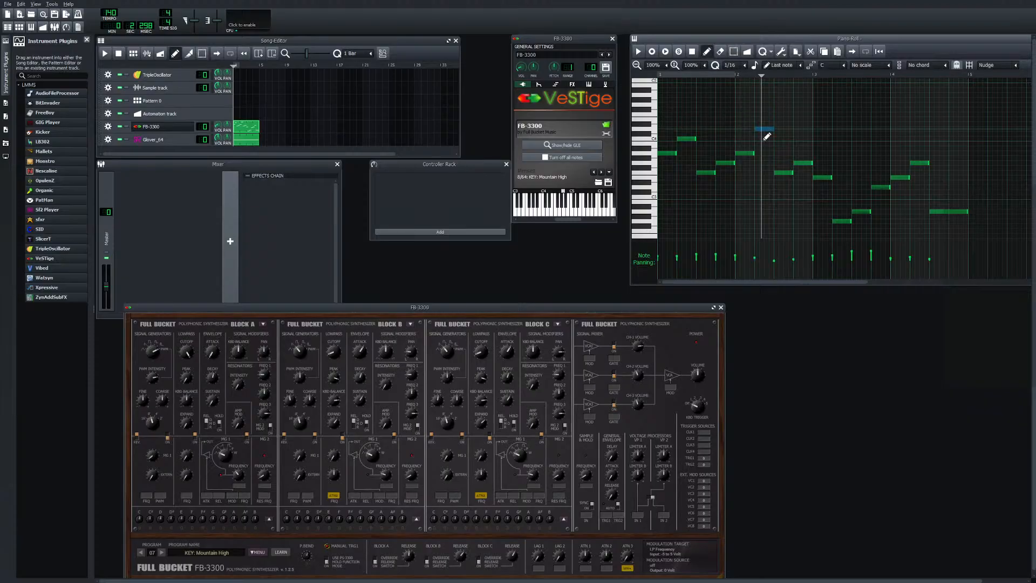
pyautogui.moveTo(766, 136); pyautogui.dragTo(765, 204)
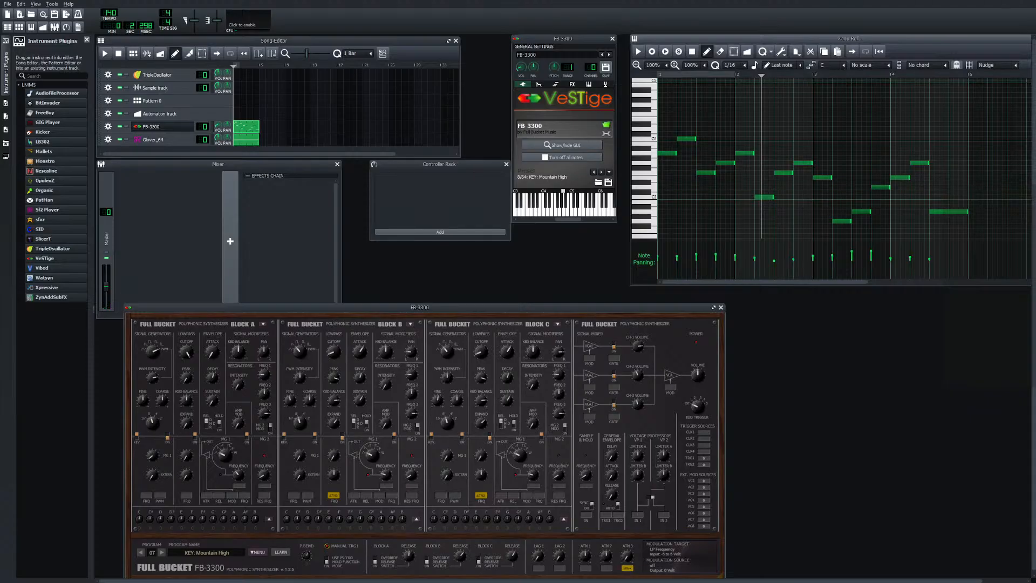
# Play the edited FB-3300 clip from its start, then listen to it within the song
pyautogui.moveTo(761, 75); pyautogui.dragTo(658, 75)
pyautogui.click(638, 52)
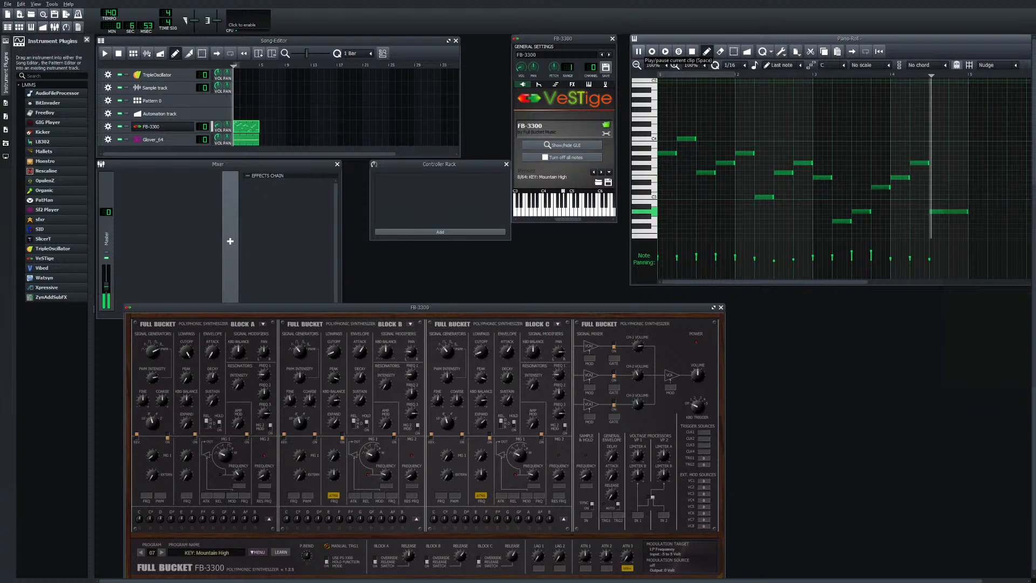
pyautogui.press('space')
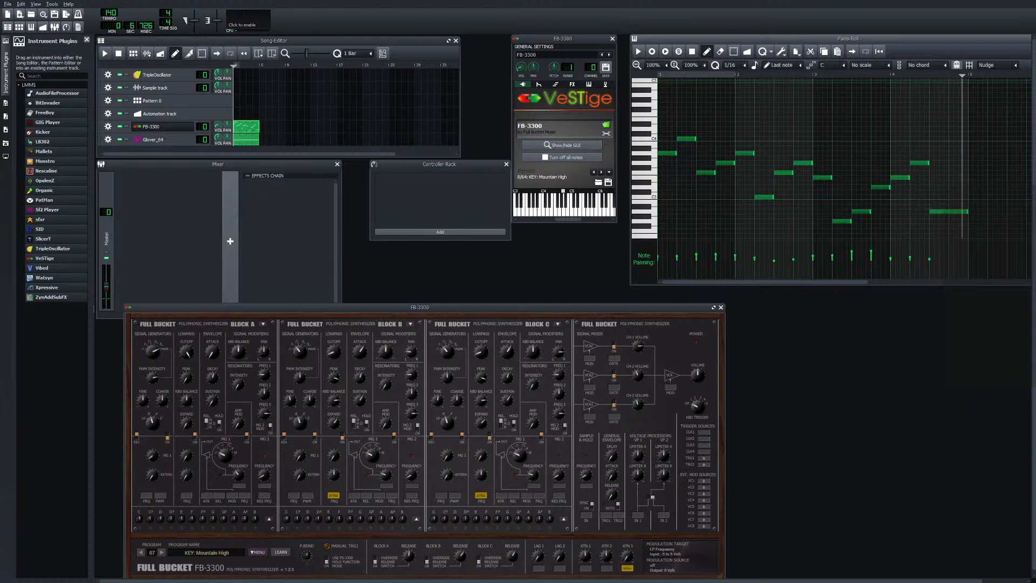
pyautogui.click(105, 53)
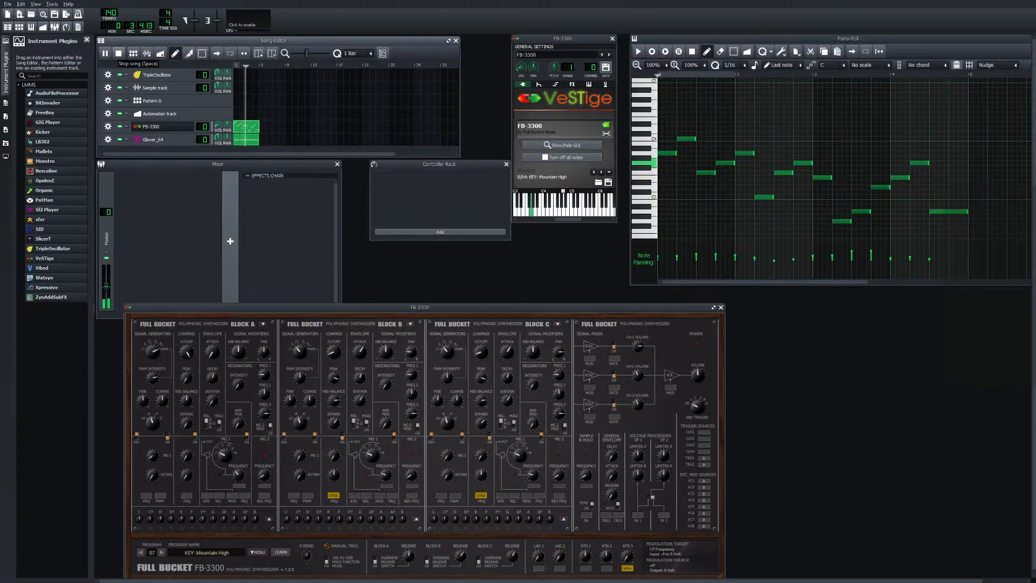
pyautogui.press('space')
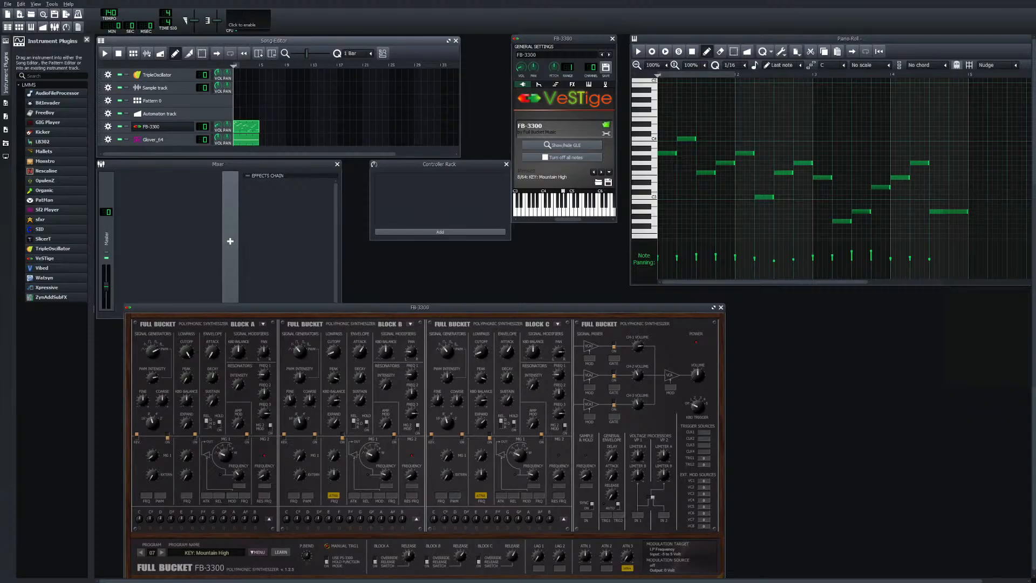
# Raise the lowered note in bar 2 slightly, and play the full song to check it
pyautogui.moveTo(770, 200); pyautogui.dragTo(772, 195)
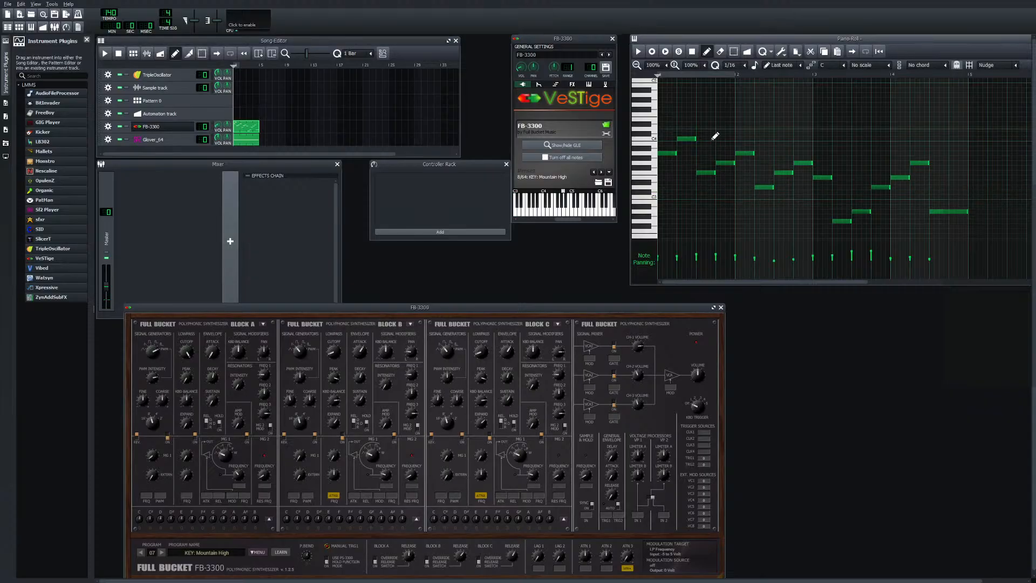
pyautogui.press('space')
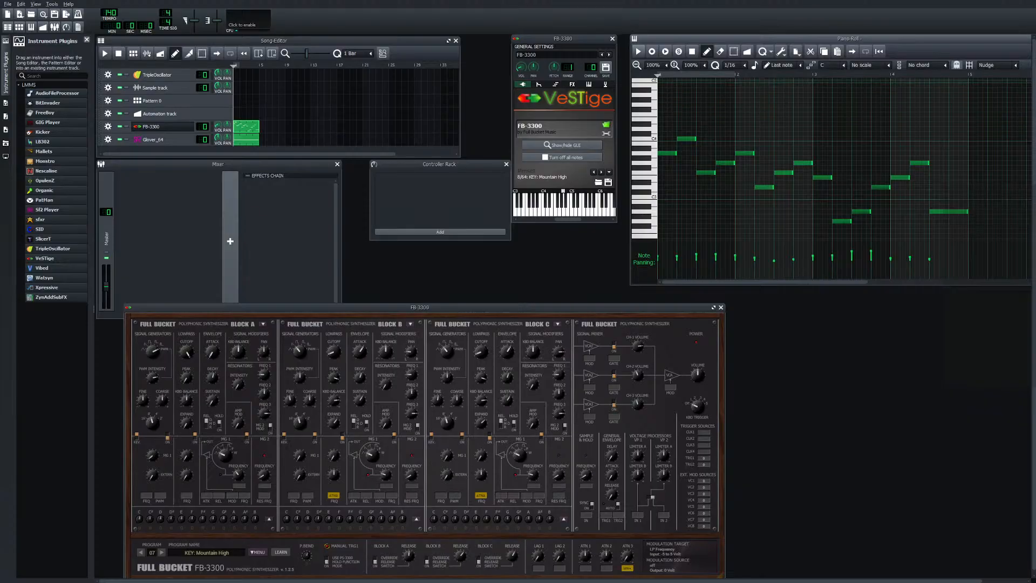
pyautogui.press('space')
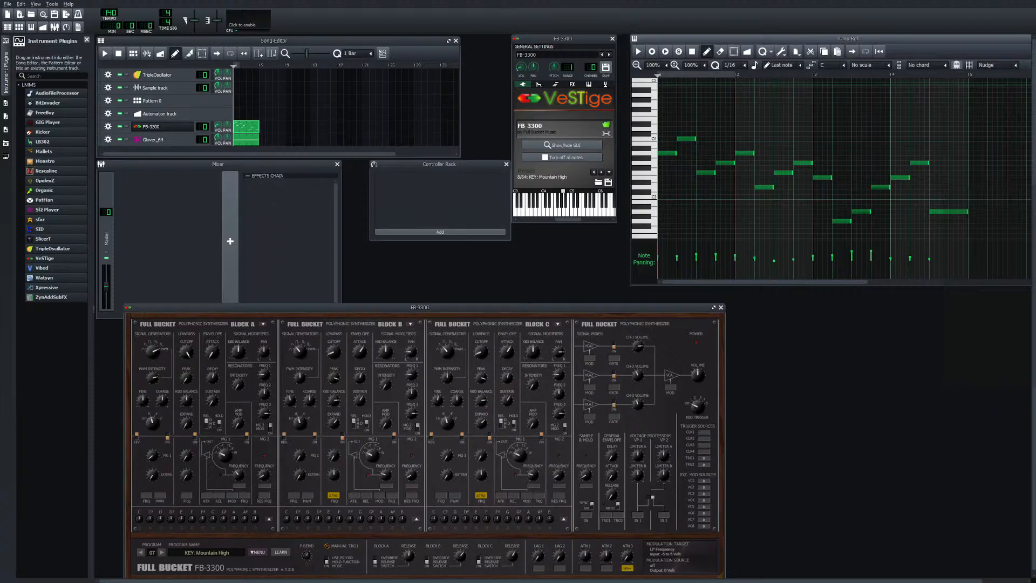
pyautogui.click(105, 53)
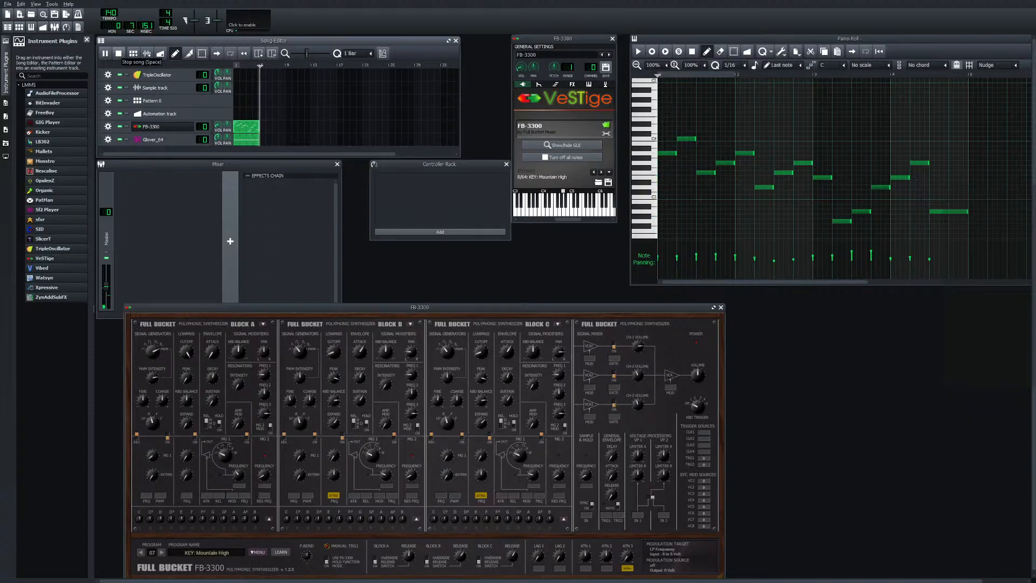
pyautogui.click(118, 53)
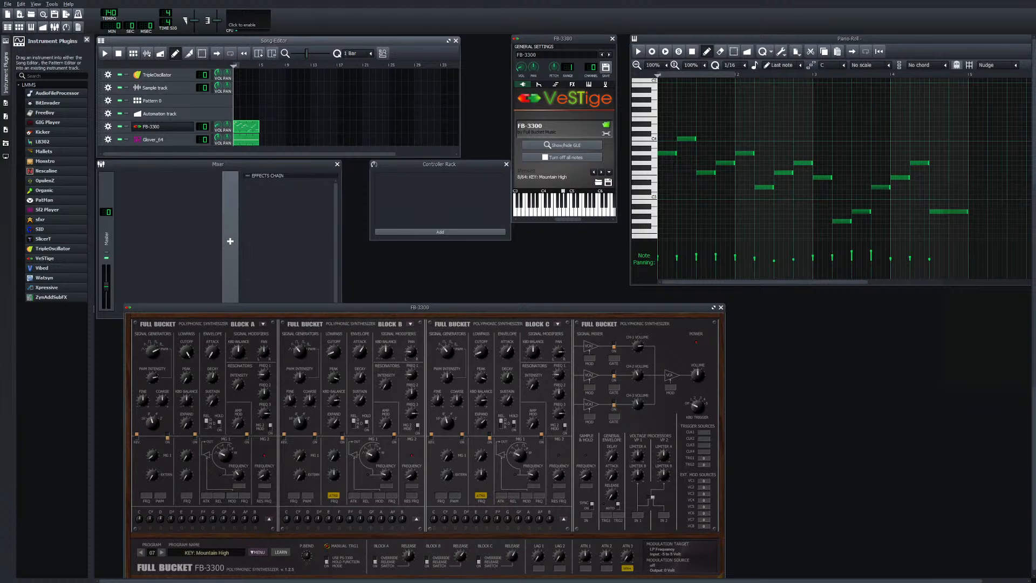
# Move the FB-3300 synthesizer window back up and switch to program 08, STR: String Machine
pyautogui.moveTo(420, 307); pyautogui.dragTo(406, 225)
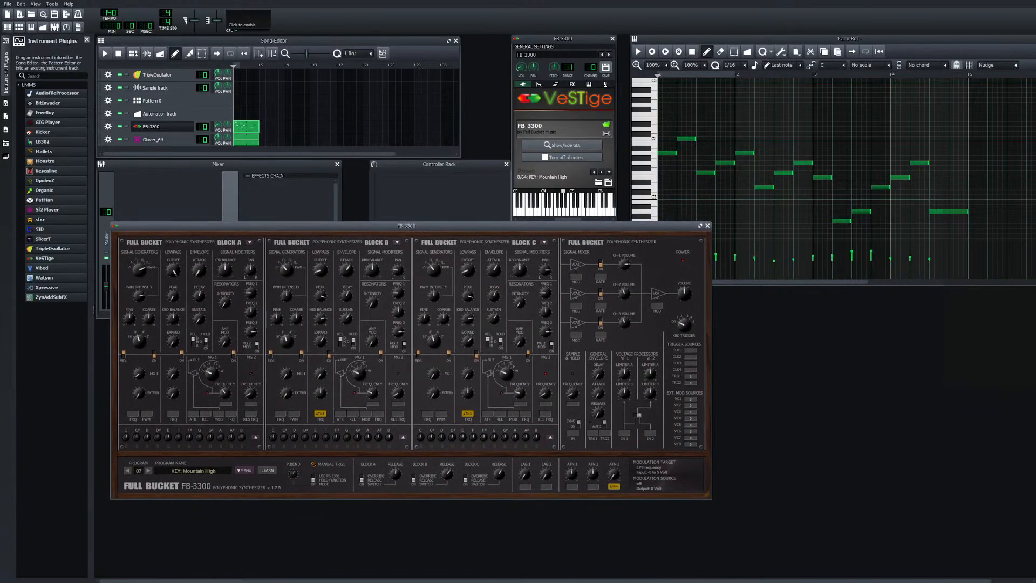
pyautogui.click(148, 470)
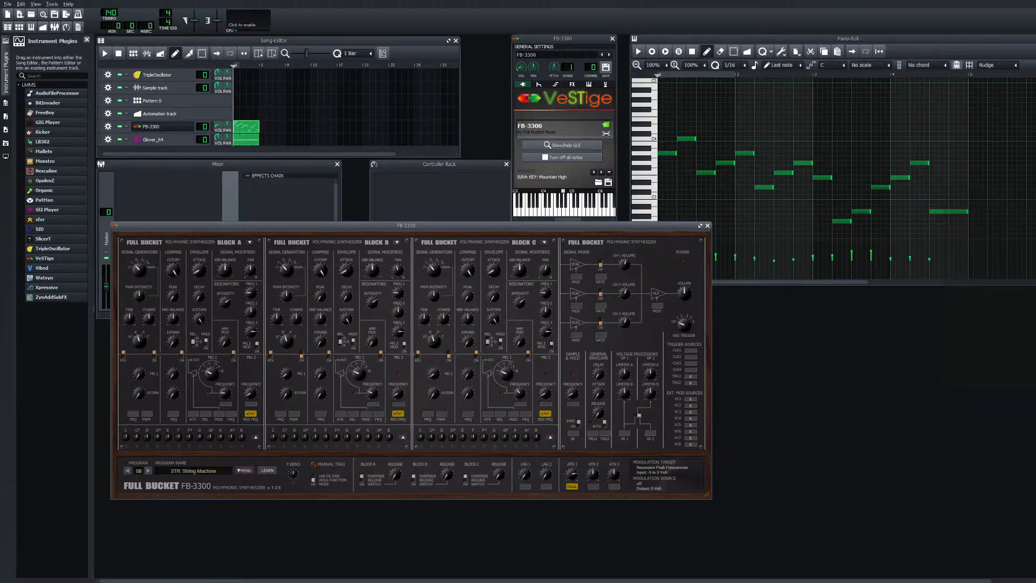
pyautogui.click(148, 470)
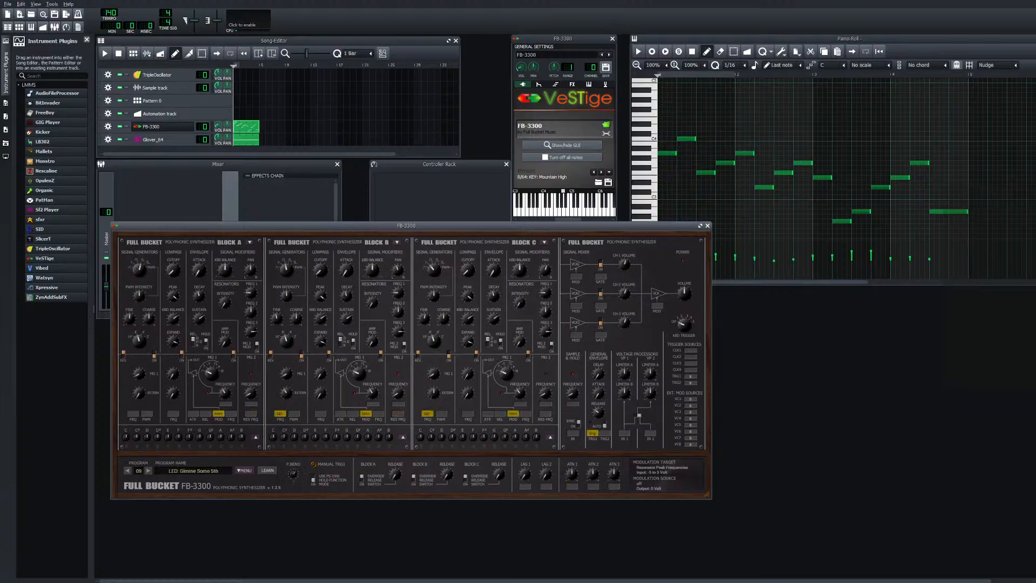
pyautogui.click(127, 471)
# Play the FB-3300 clip with the String Machine sound, then play and stop the song
pyautogui.click(638, 51)
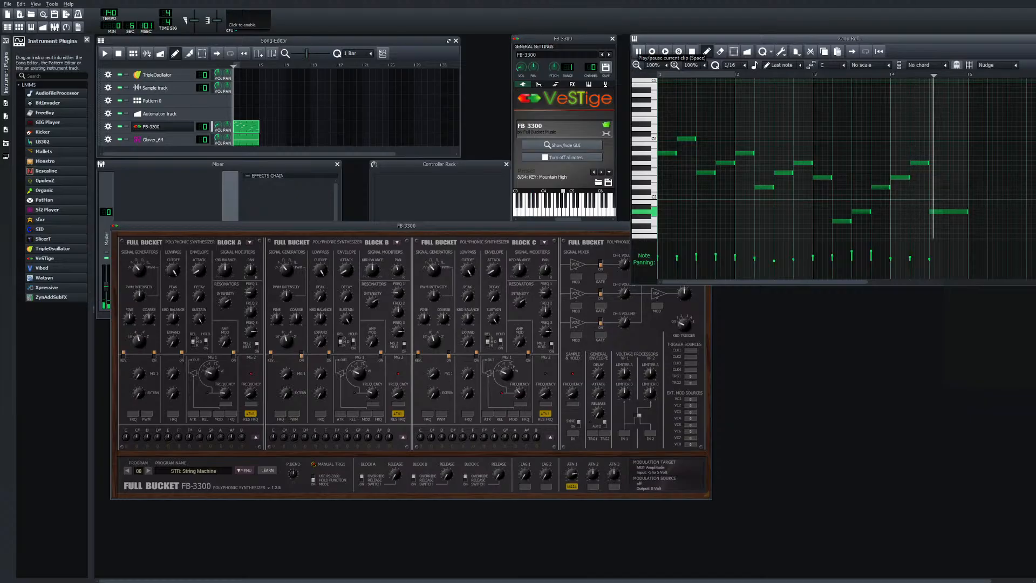
pyautogui.click(638, 51)
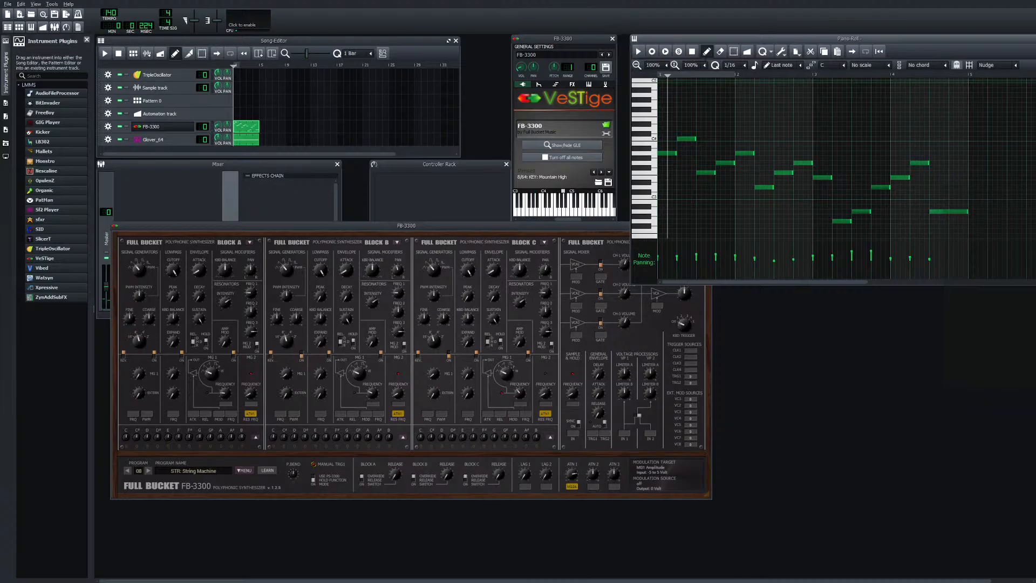
pyautogui.click(104, 53)
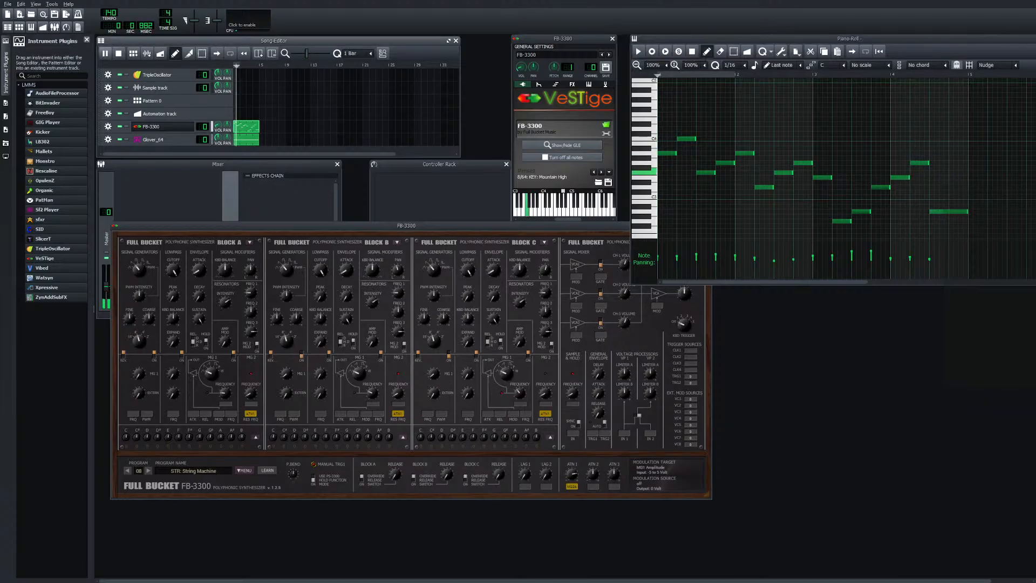
pyautogui.press('space')
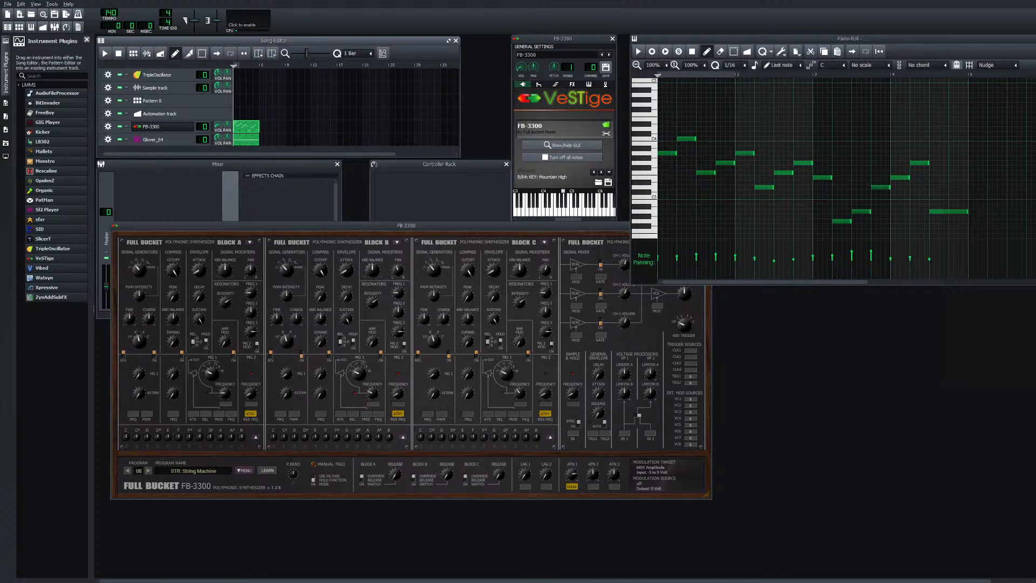
# Raise the third note of the FB-3300 melody to the same pitch as the second note
pyautogui.scroll(-1, 834, 159)
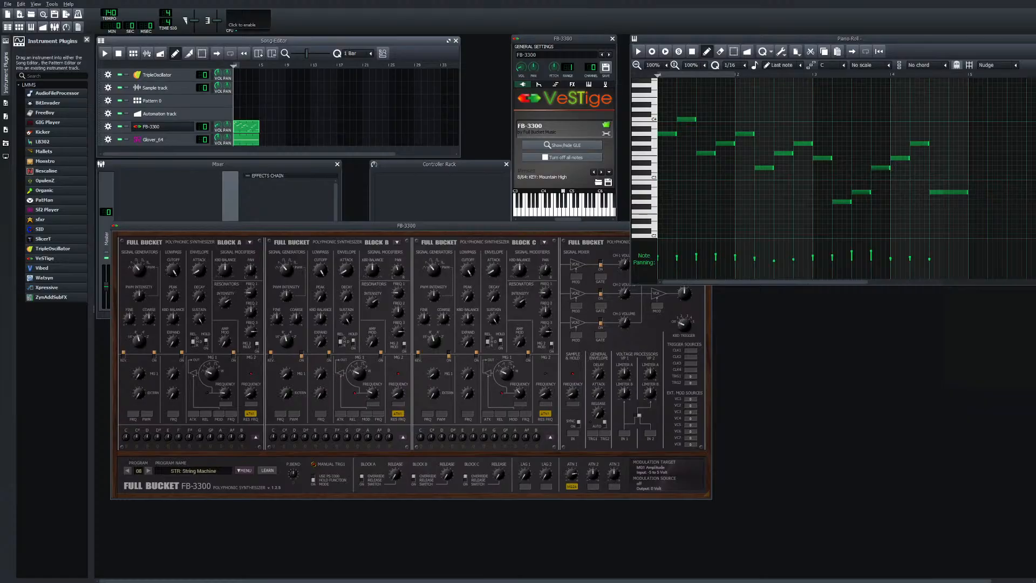
pyautogui.click(712, 156)
pyautogui.moveTo(713, 160); pyautogui.dragTo(712, 125)
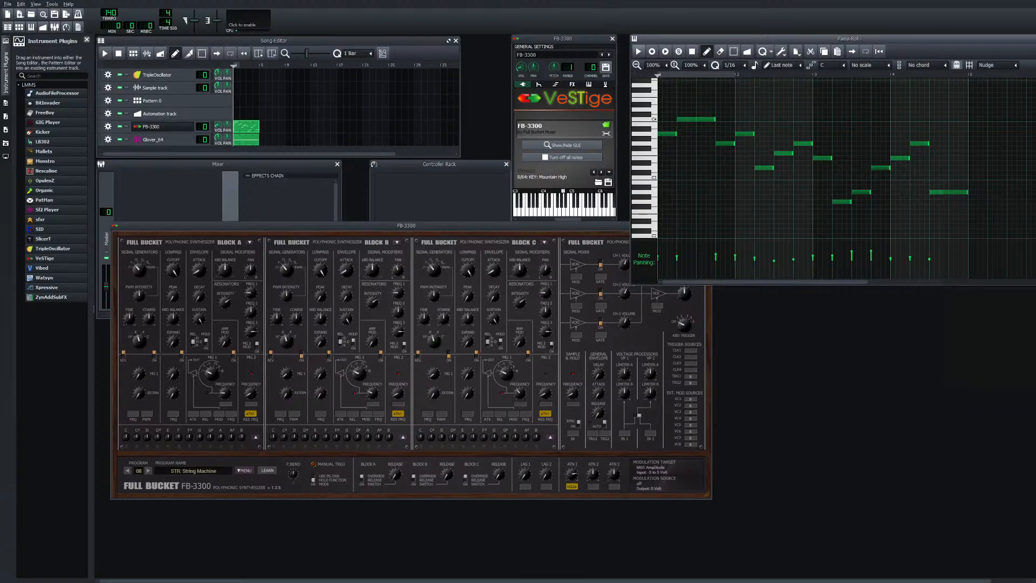
# Play the FB-3300 clip, and cut the long high note in bar 1 to half its length
pyautogui.press('space')
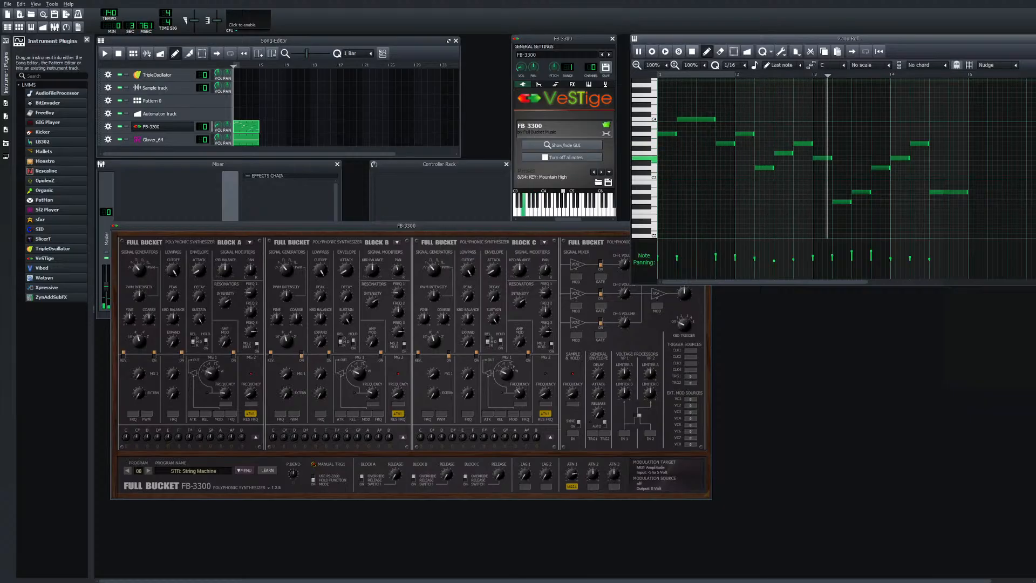
pyautogui.press('space')
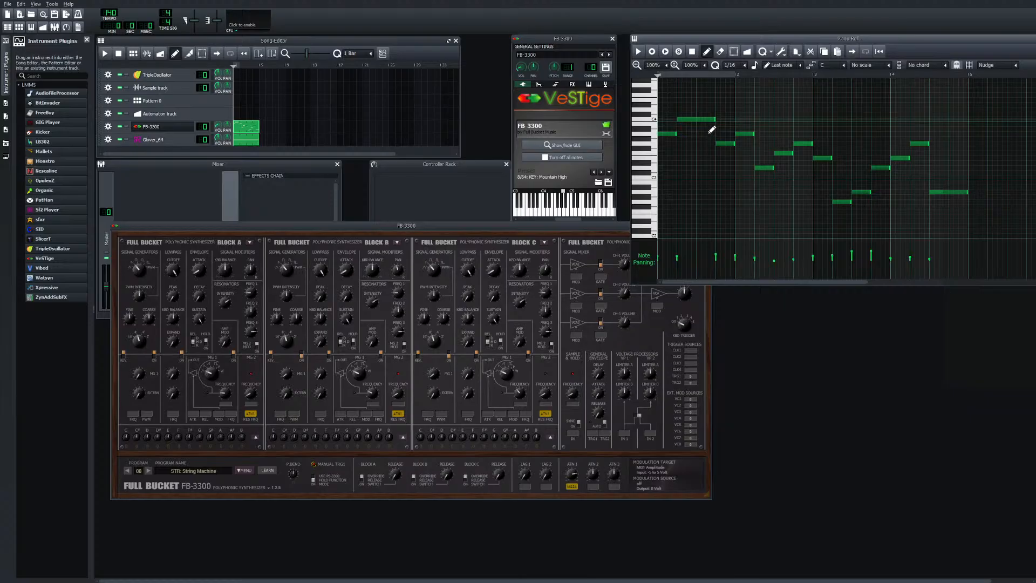
pyautogui.moveTo(704, 128)
pyautogui.mouseDown()
pyautogui.moveTo(721, 130)
pyautogui.moveTo(698, 129)
pyautogui.mouseUp()
# Try out notes and chords on the FB-3300 with the String Machine sound
pyautogui.press('m')
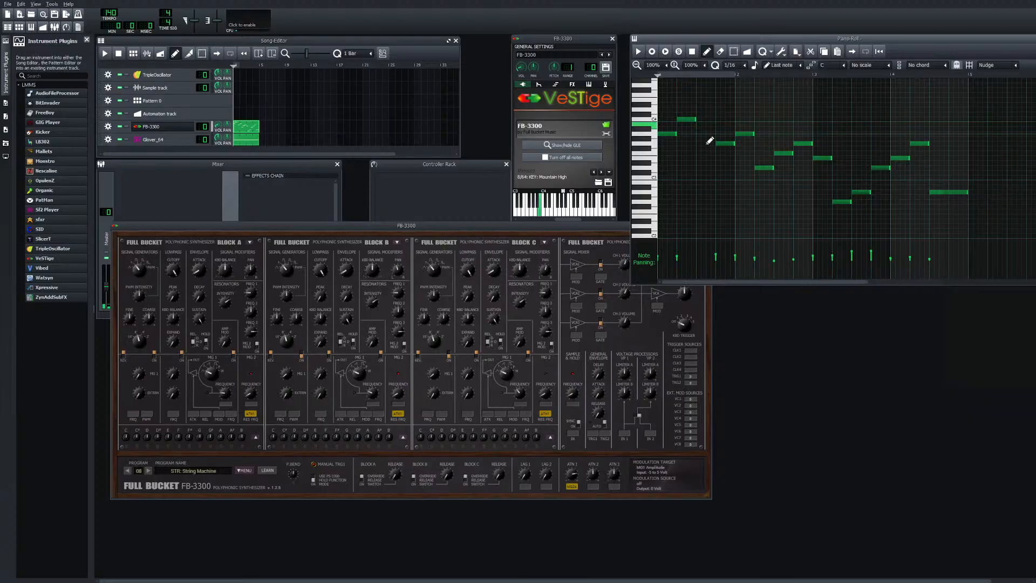
pyautogui.press('w')
pyautogui.press('r')
pyautogui.press('q')
pyautogui.press('e')
pyautogui.press('t')
pyautogui.press('m')
pyautogui.press('w')
pyautogui.press('r')
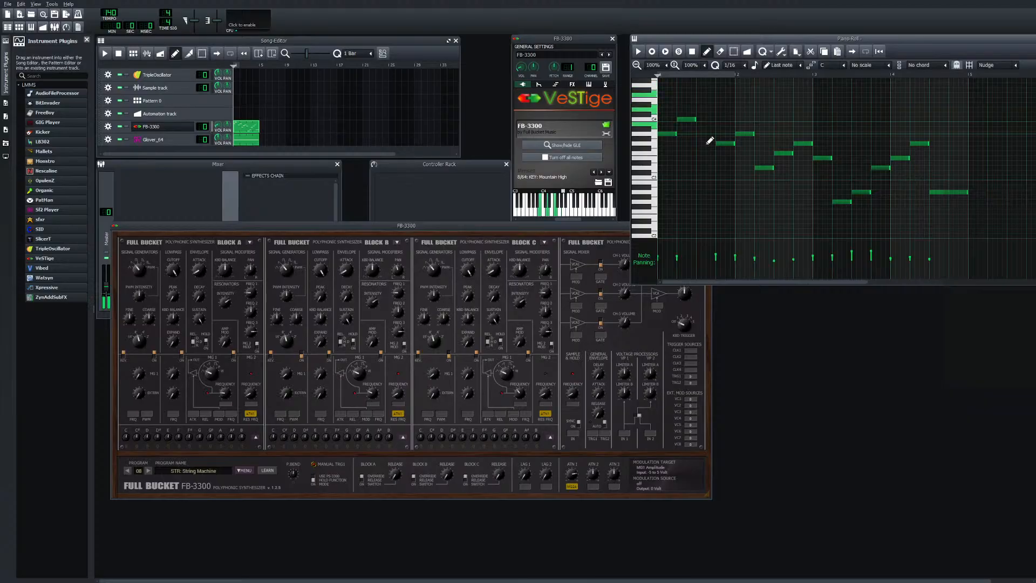
pyautogui.press('n')
pyautogui.press('q')
pyautogui.press('e')
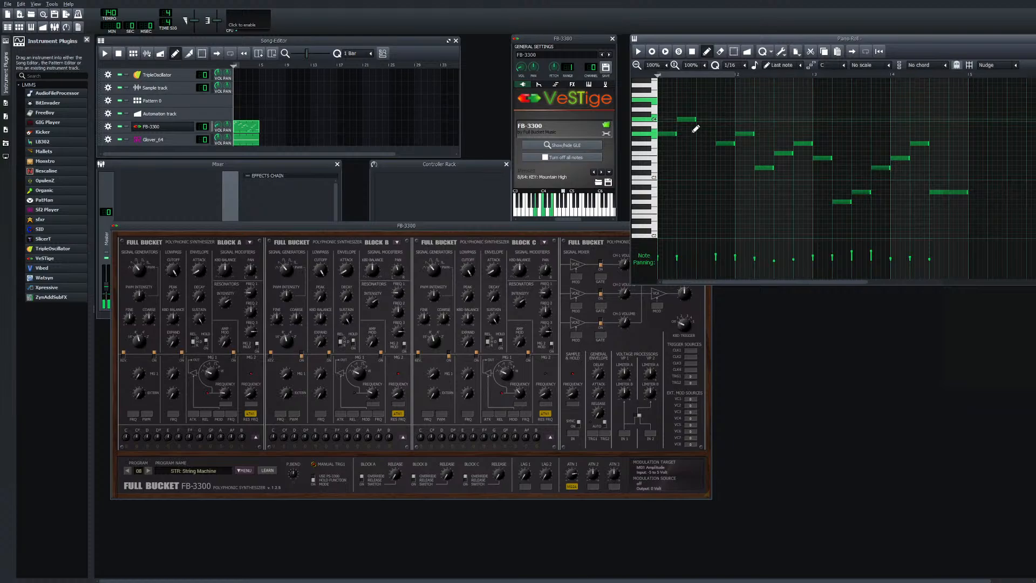
# Turn bar 1 into two half notes by shifting the high note to beat 3, lengthening both notes and deleting the beat 4 note
pyautogui.moveTo(695, 126); pyautogui.dragTo(743, 126)
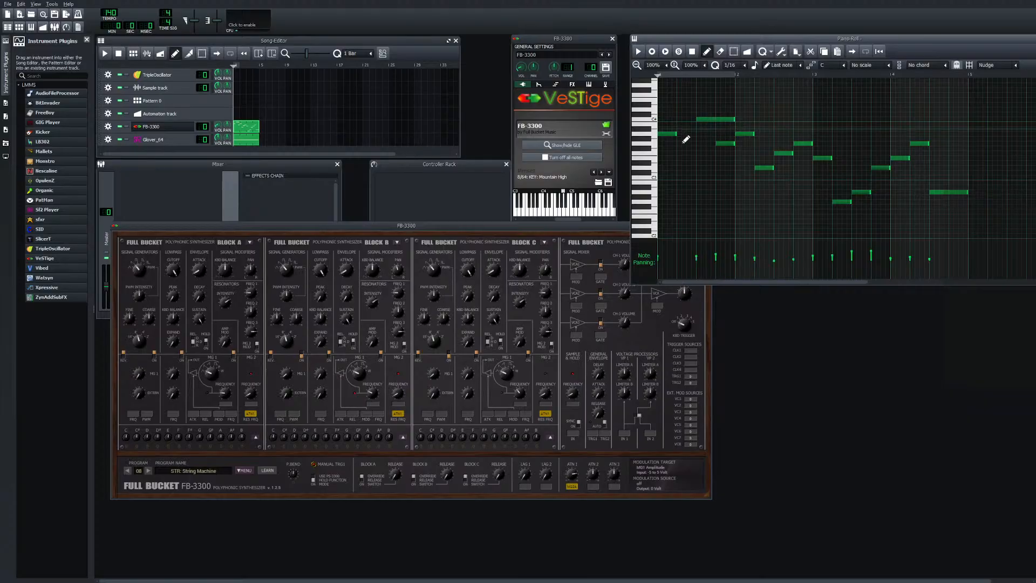
pyautogui.moveTo(683, 140); pyautogui.dragTo(702, 141)
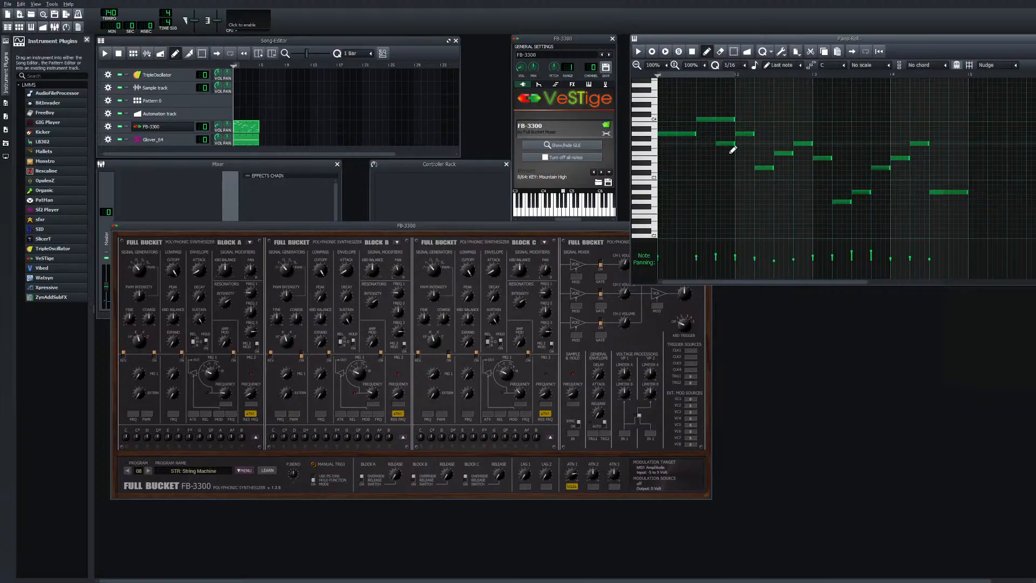
pyautogui.rightClick(728, 143)
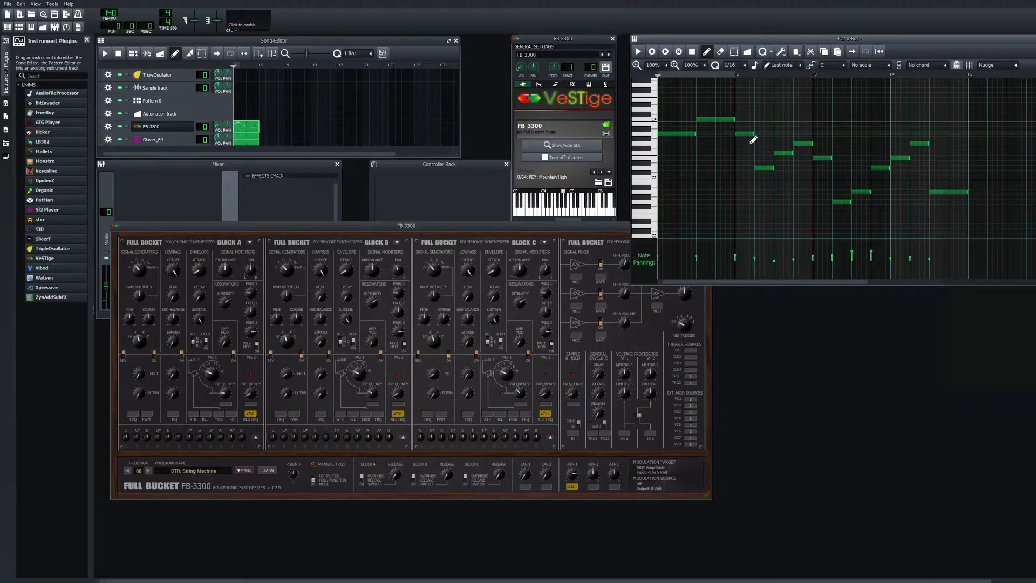
# Turn bar 2 into two half notes by lengthening beats 1 and 3 and deleting beats 2 and 4, and play the clip
pyautogui.press('space')
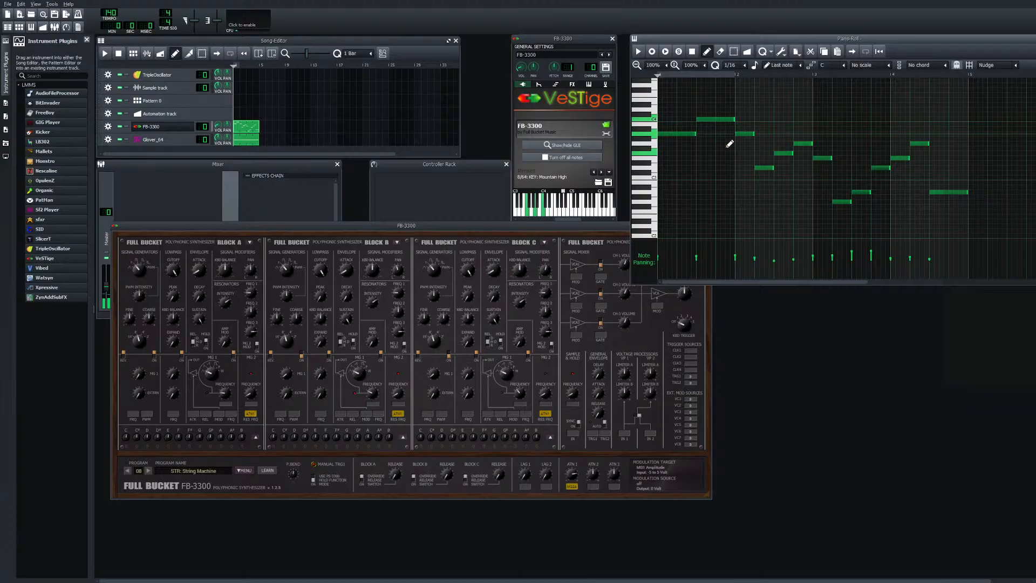
pyautogui.moveTo(758, 141); pyautogui.dragTo(779, 142)
pyautogui.rightClick(768, 168)
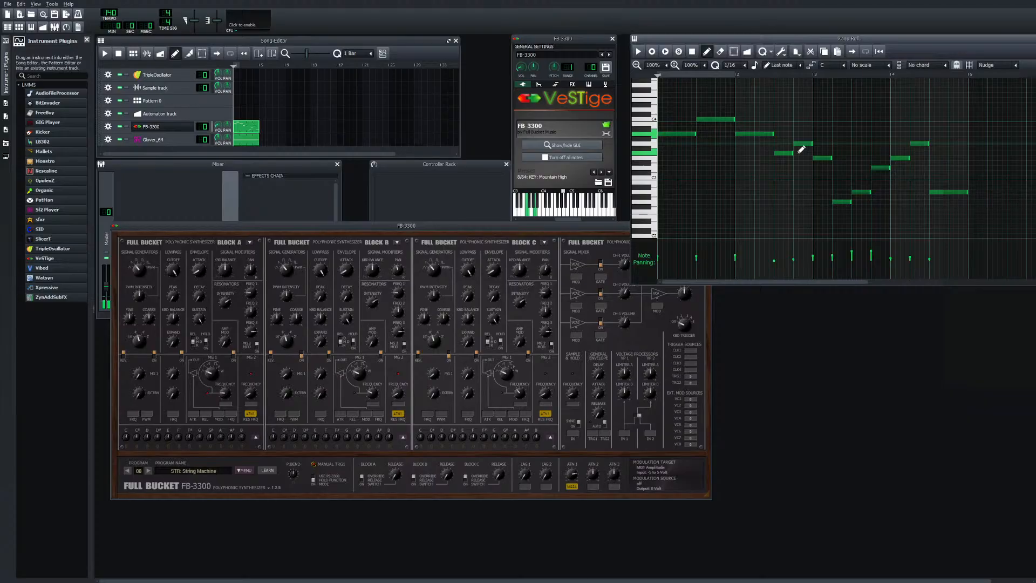
pyautogui.moveTo(800, 149); pyautogui.dragTo(812, 150)
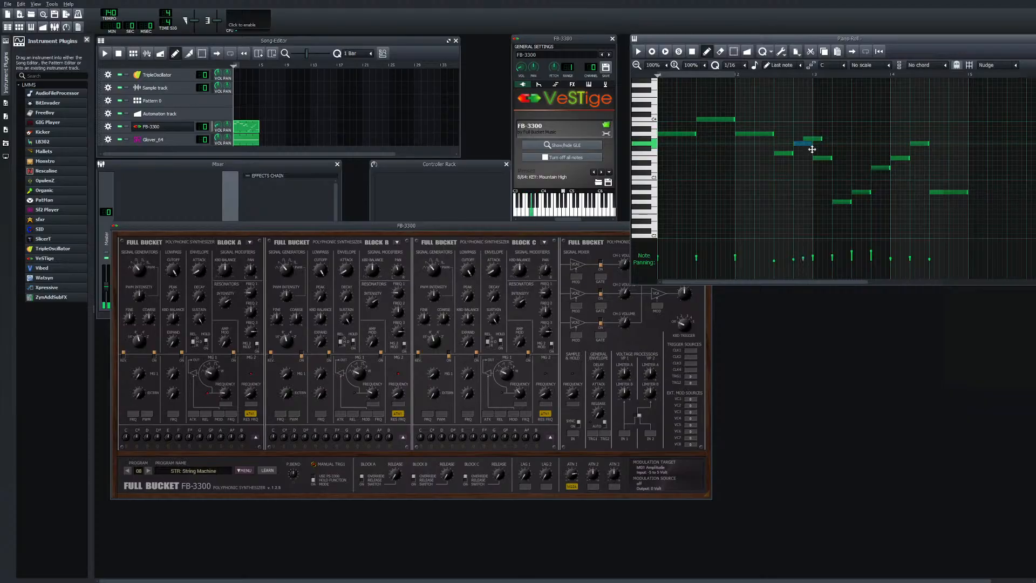
pyautogui.rightClick(811, 146)
pyautogui.rightClick(816, 143)
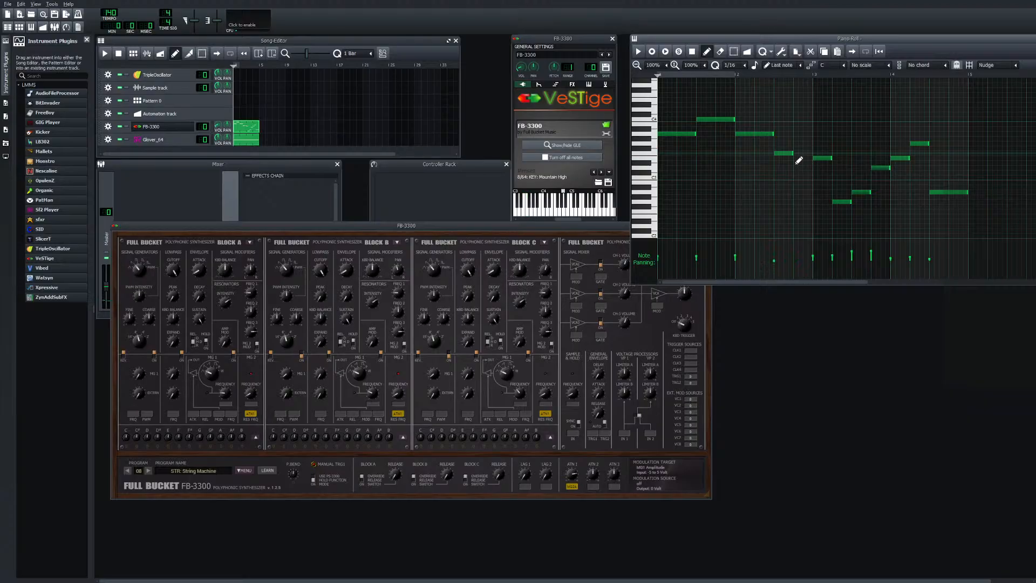
pyautogui.moveTo(794, 154); pyautogui.dragTo(814, 155)
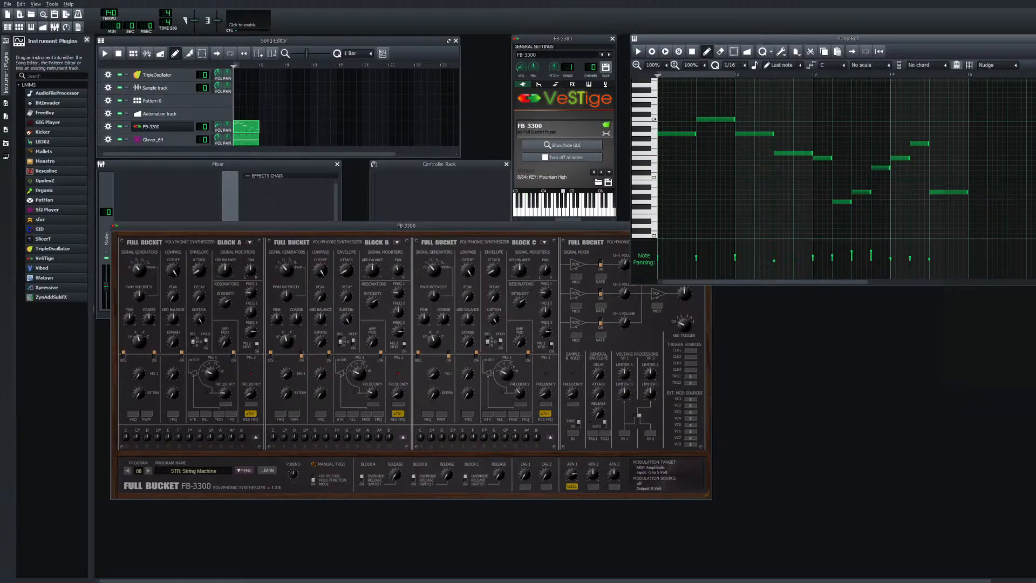
pyautogui.press('space')
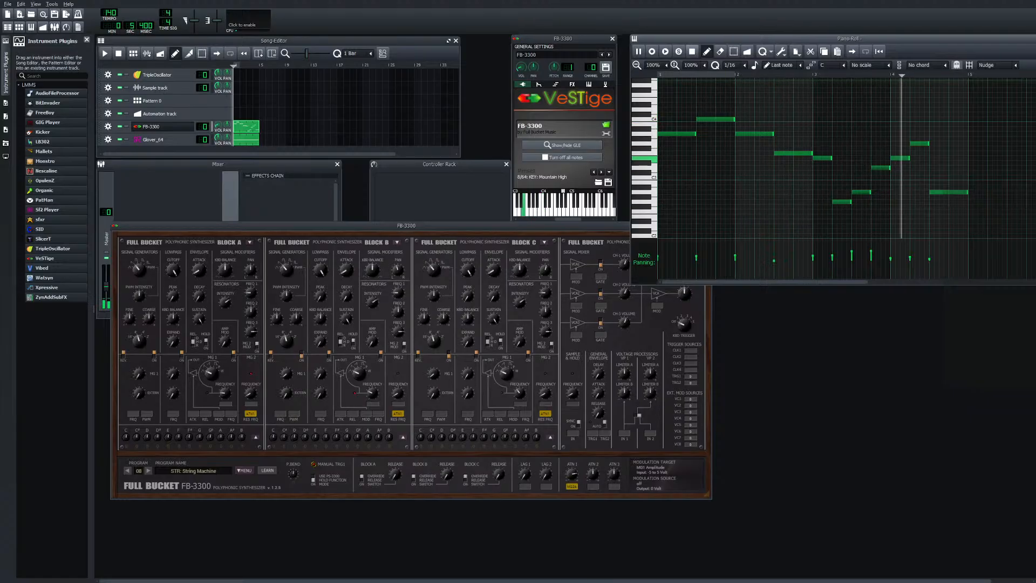
pyautogui.press('space')
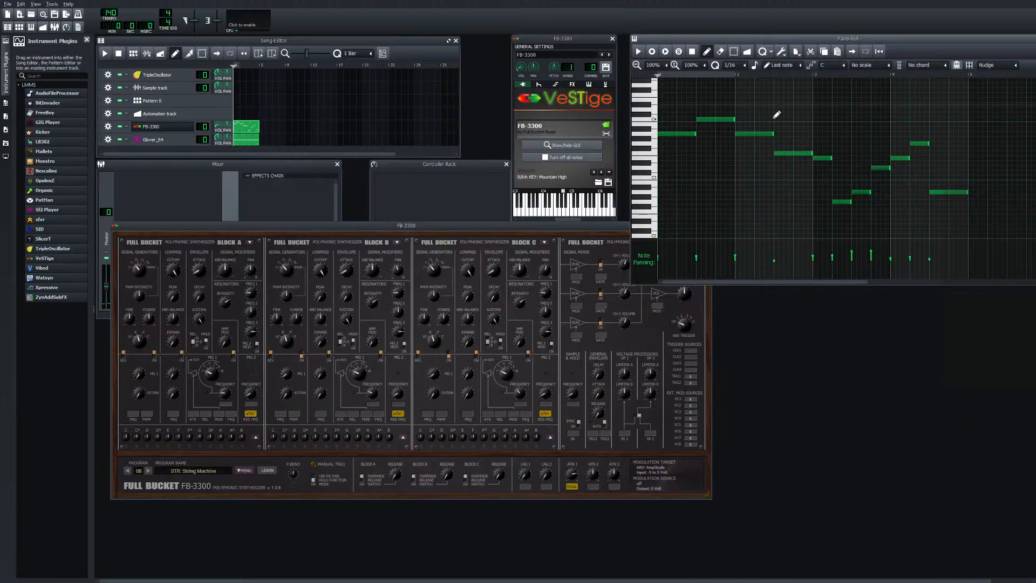
# Try deleting the beat 3 note in bar 3, play the clip without it, and undo the deletion
pyautogui.click(869, 202)
pyautogui.click(868, 200)
pyautogui.press('Delete')
pyautogui.click(638, 52)
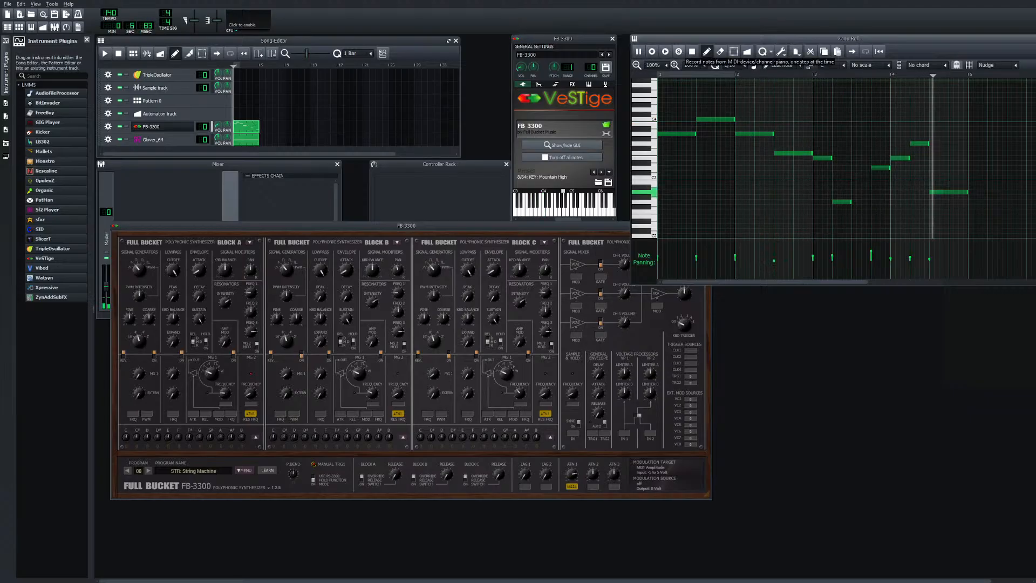
pyautogui.press('space')
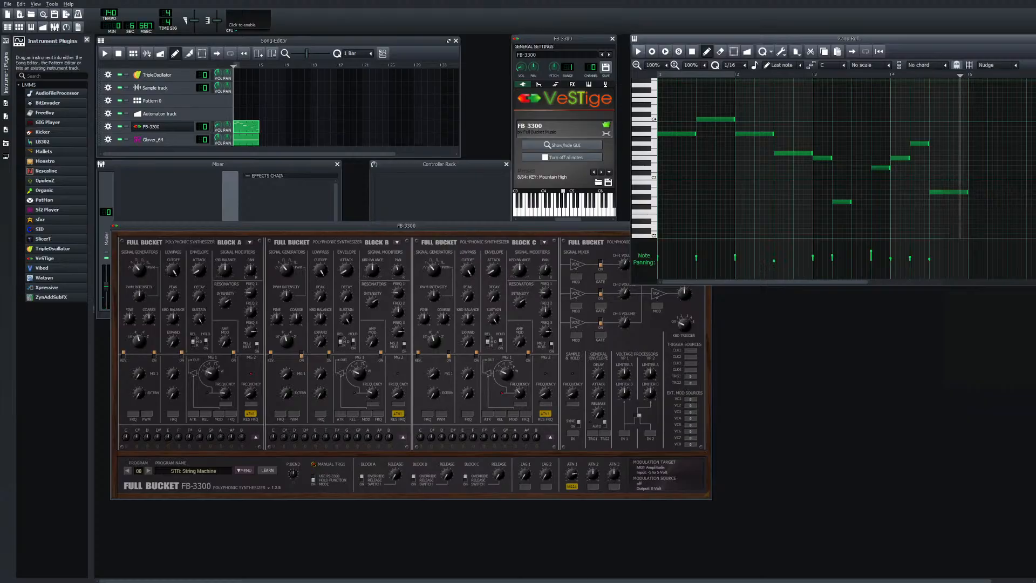
pyautogui.hotkey('ctrl', 'z')
# Play the FB-3300 clip and the full song repeatedly to check the revised melody against the drum loop
pyautogui.press('space')
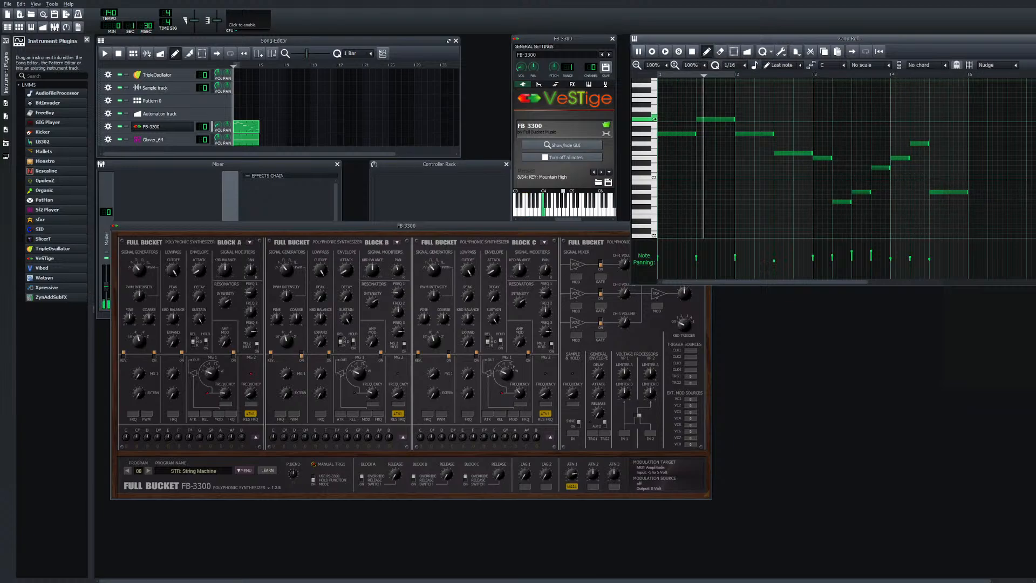
pyautogui.press('space')
pyautogui.click(104, 53)
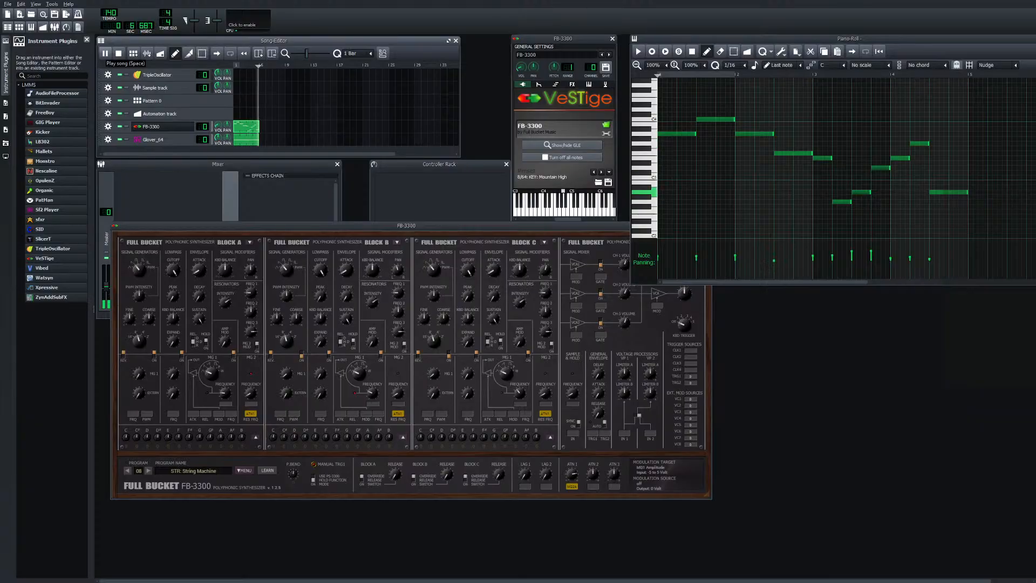
pyautogui.press('space')
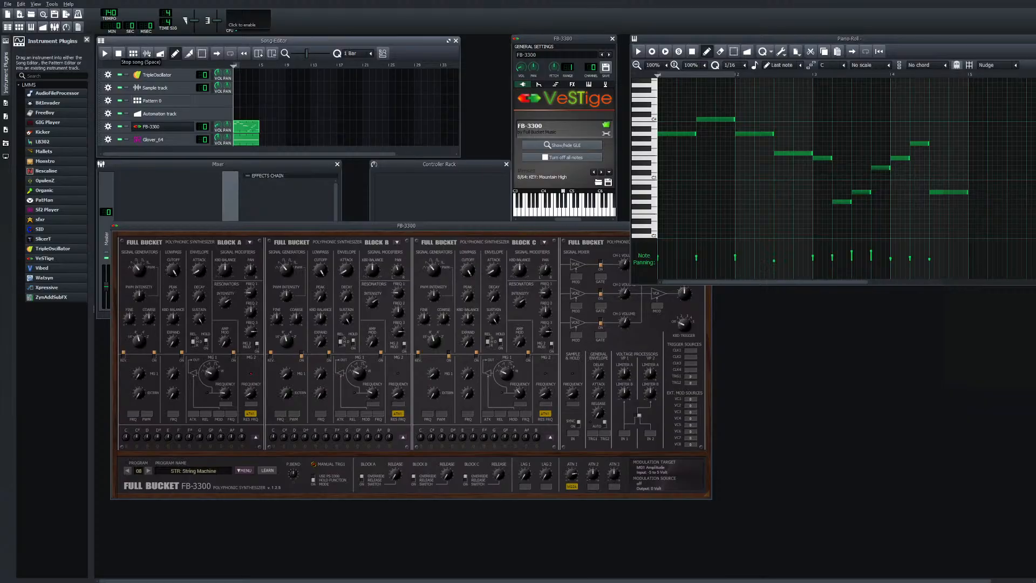
pyautogui.moveTo(218, 126)
pyautogui.press('space')
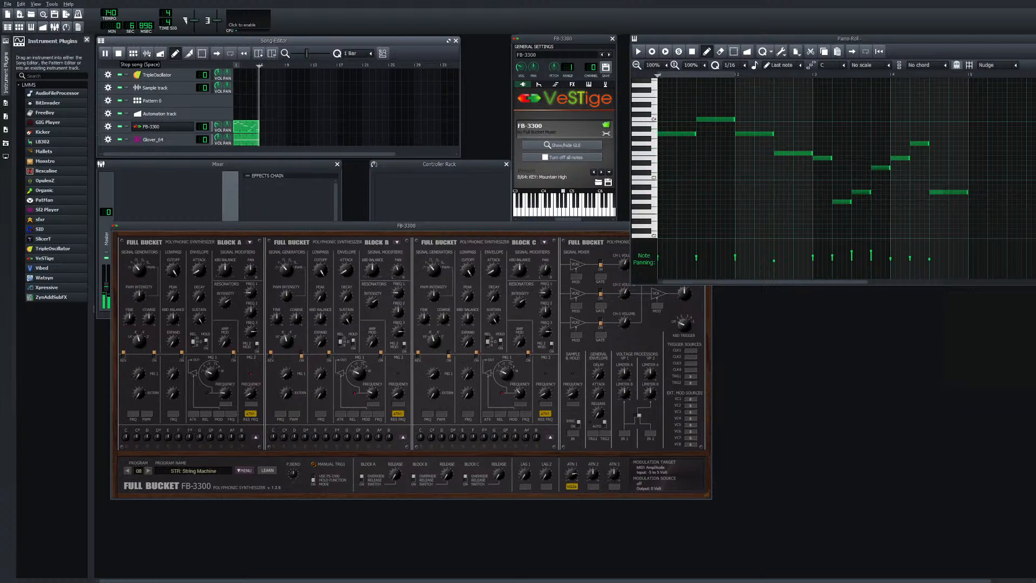
pyautogui.press('space')
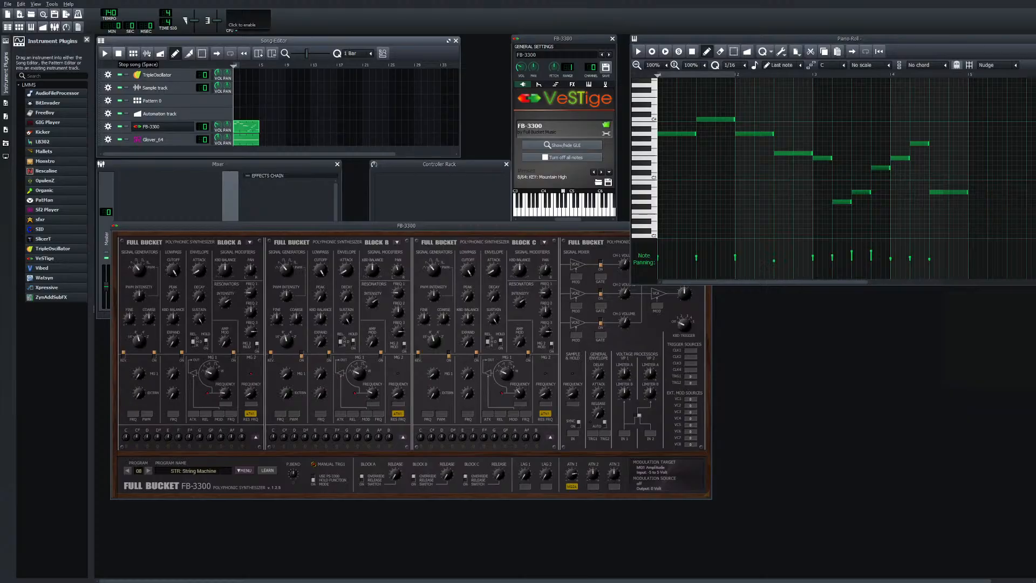
pyautogui.press('space')
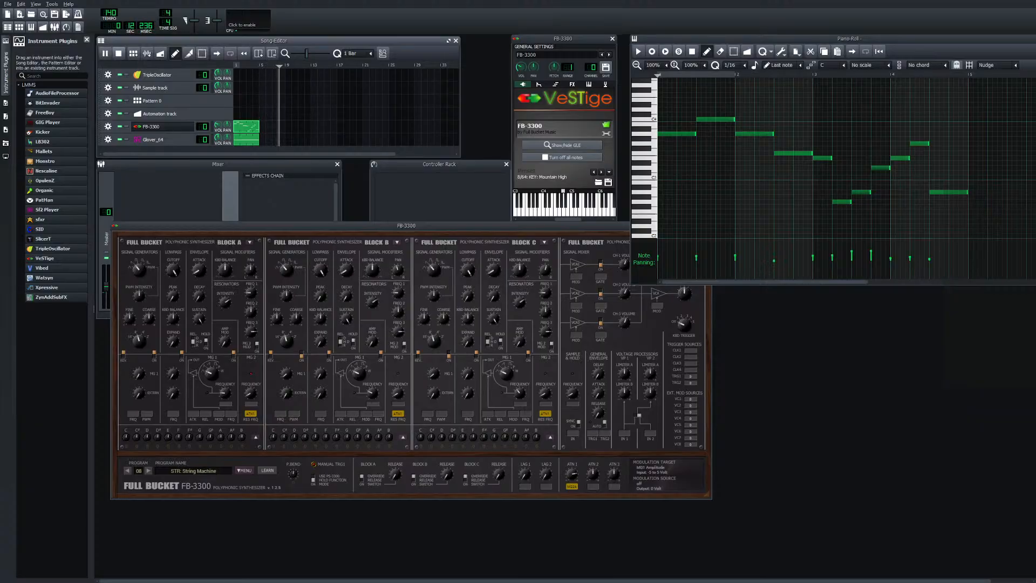
pyautogui.press('space')
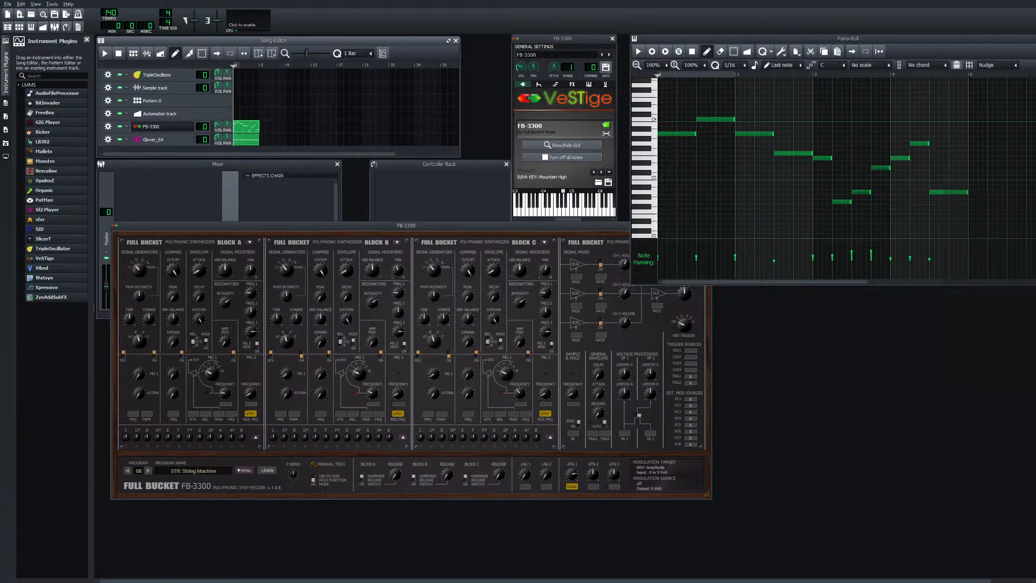
pyautogui.moveTo(306, 54); pyautogui.dragTo(311, 54)
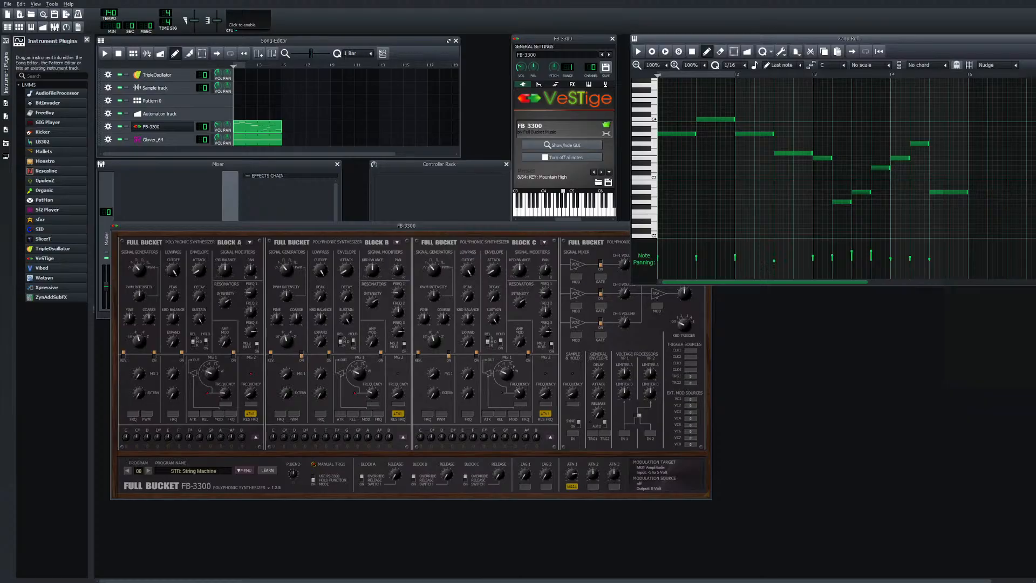
pyautogui.press('space')
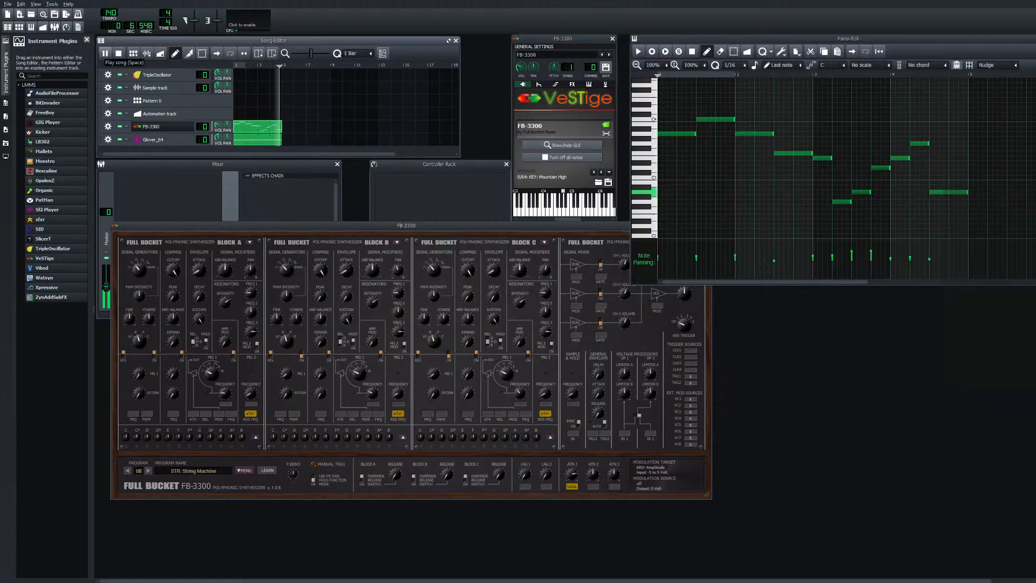
pyautogui.press('space')
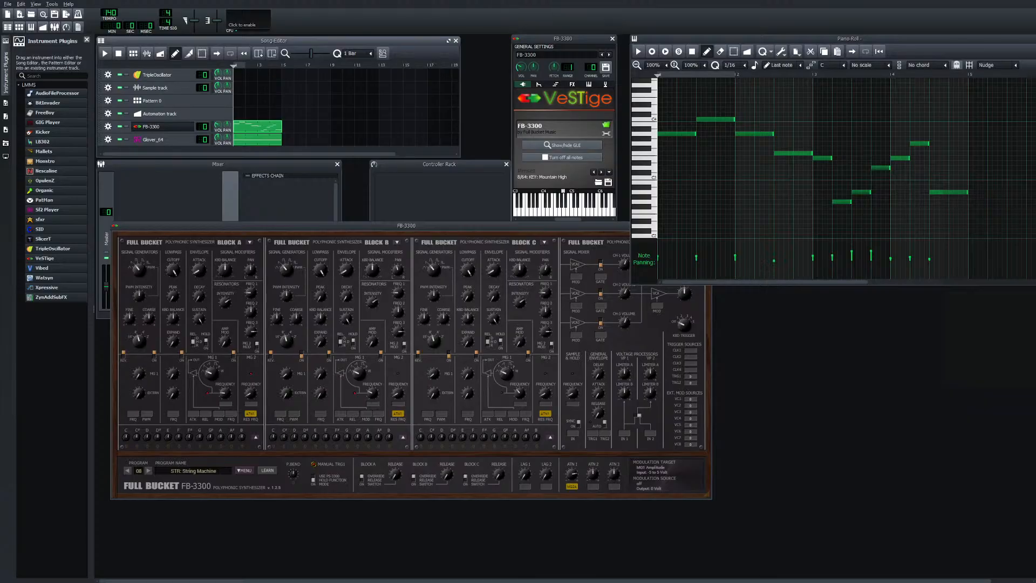
# Add a new FB-3300 clip directly after the melody clip and place a one-beat note at its start
pyautogui.doubleClick(288, 127)
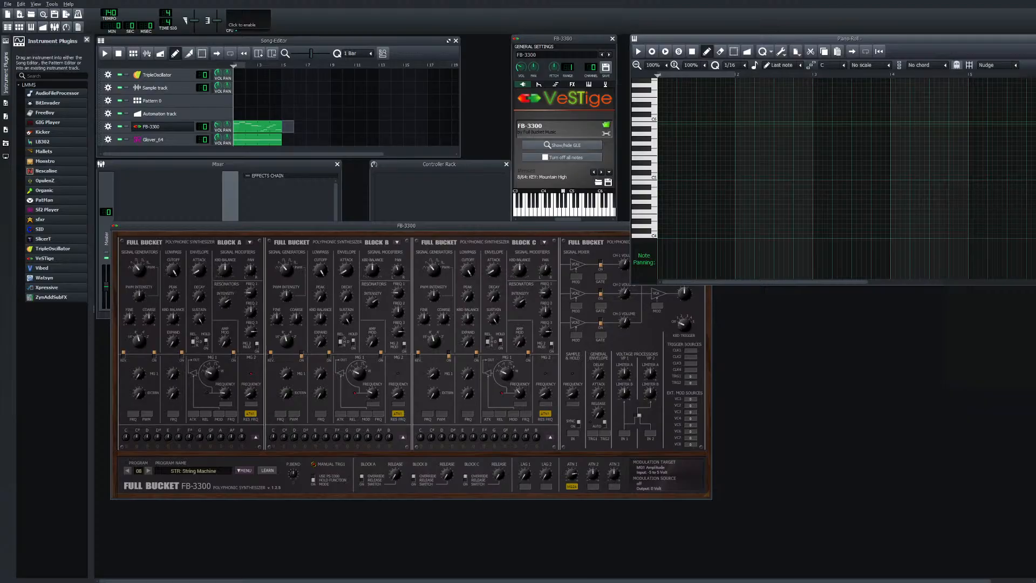
pyautogui.scroll(6, 675, 178)
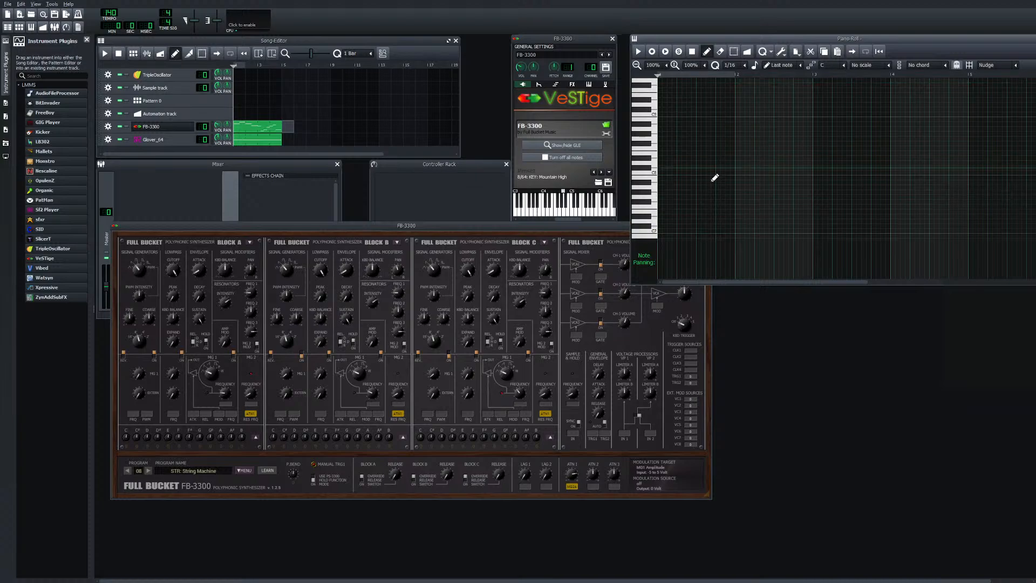
pyautogui.scroll(-6, 717, 174)
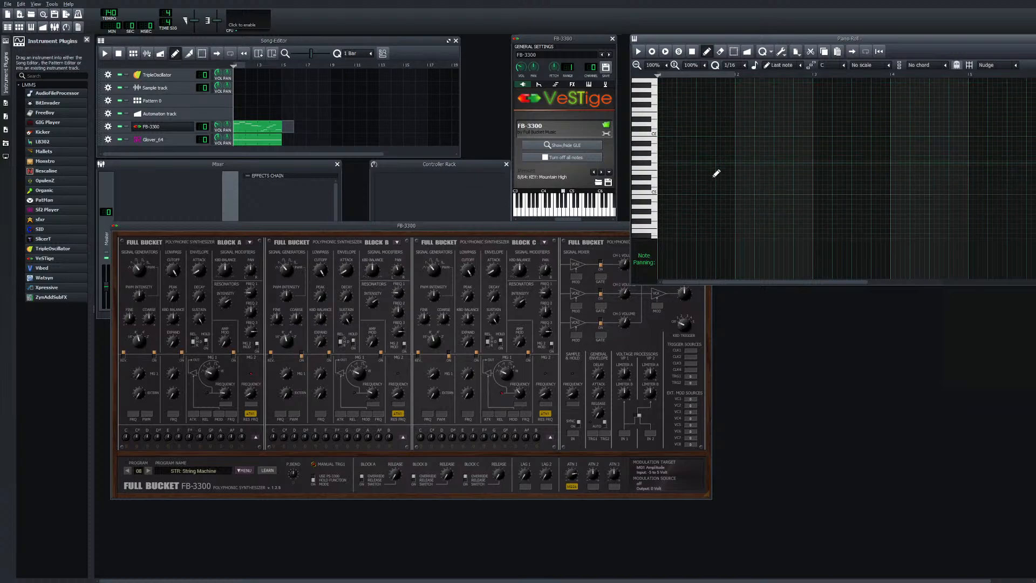
pyautogui.scroll(-2, 717, 174)
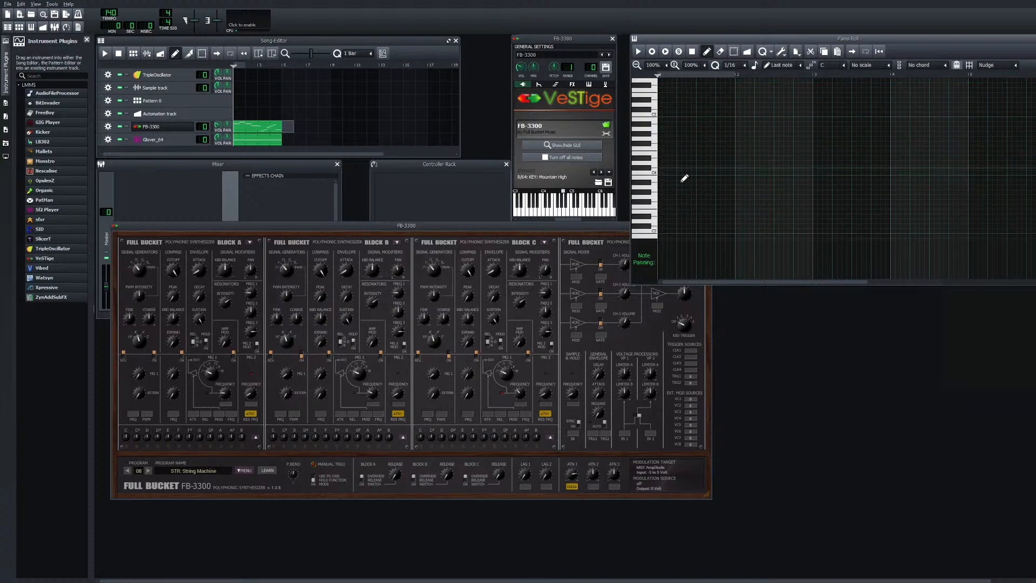
pyautogui.click(671, 172)
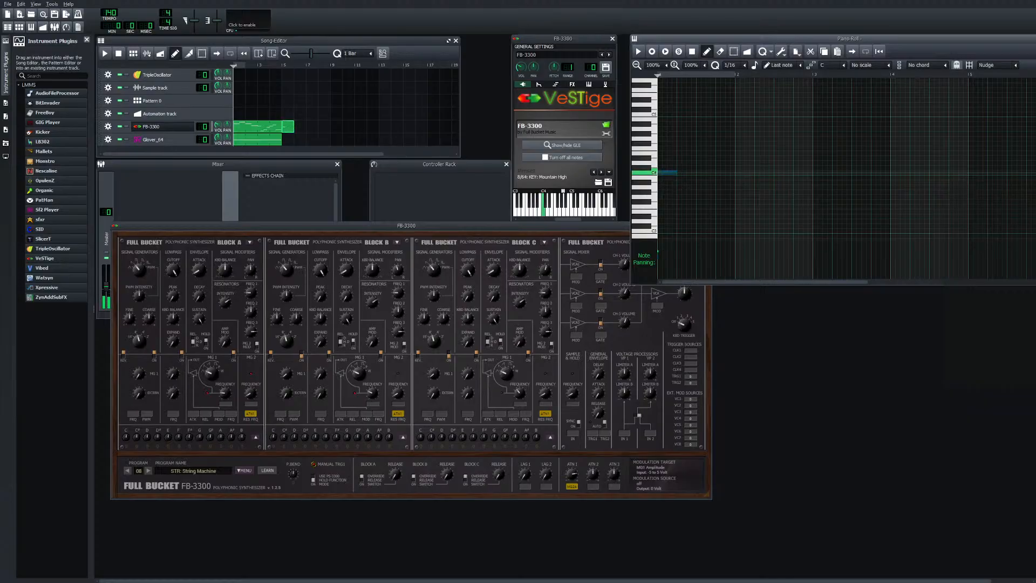
# Move the new clip's note to the start of bar 2, audition a few pitches, and raise the note about four semitones
pyautogui.click(678, 181)
pyautogui.moveTo(677, 181); pyautogui.dragTo(757, 182)
pyautogui.moveTo(757, 182); pyautogui.dragTo(757, 182)
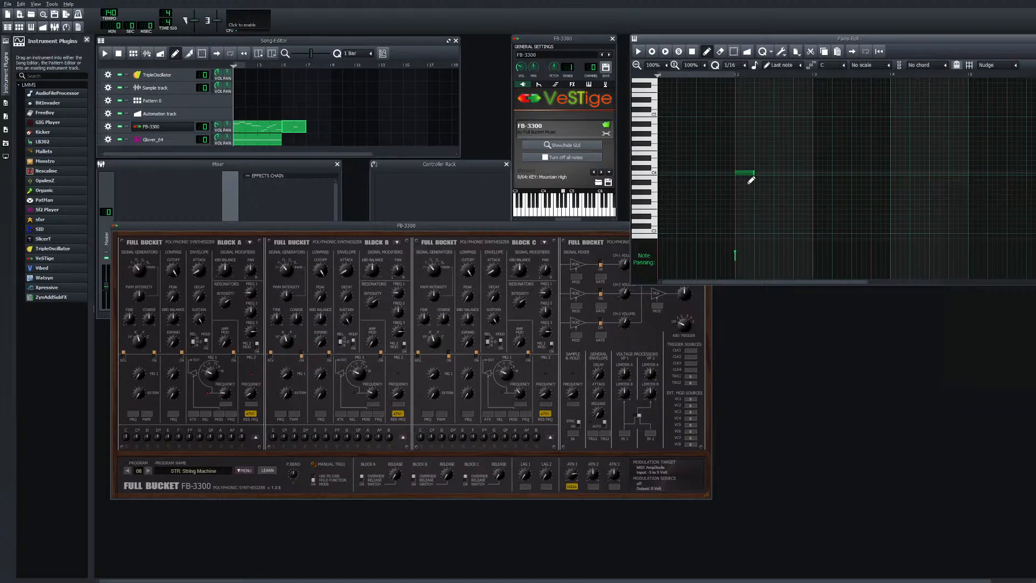
pyautogui.press('c')
pyautogui.press('b')
pyautogui.press('m')
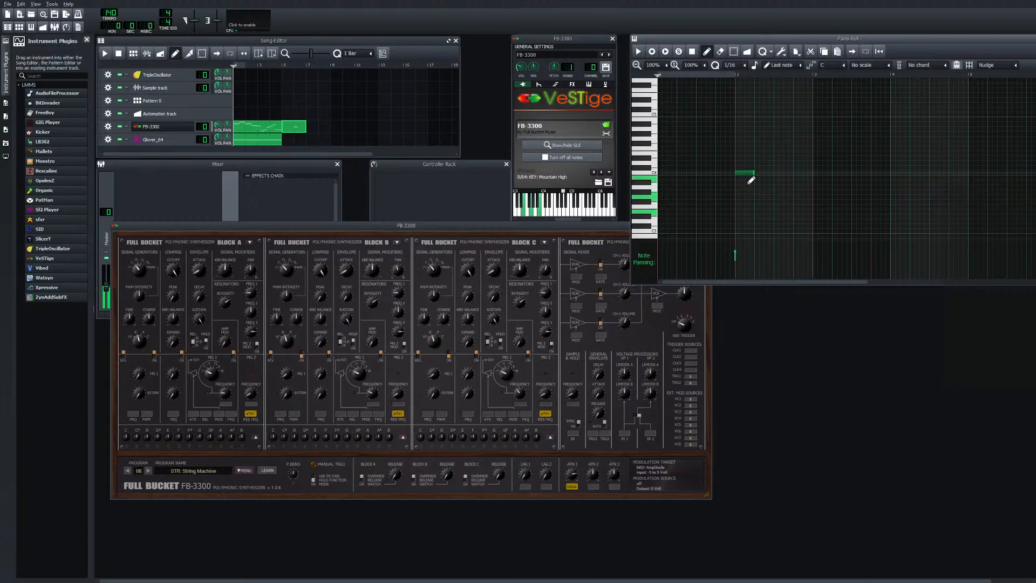
pyautogui.moveTo(751, 174); pyautogui.dragTo(748, 162)
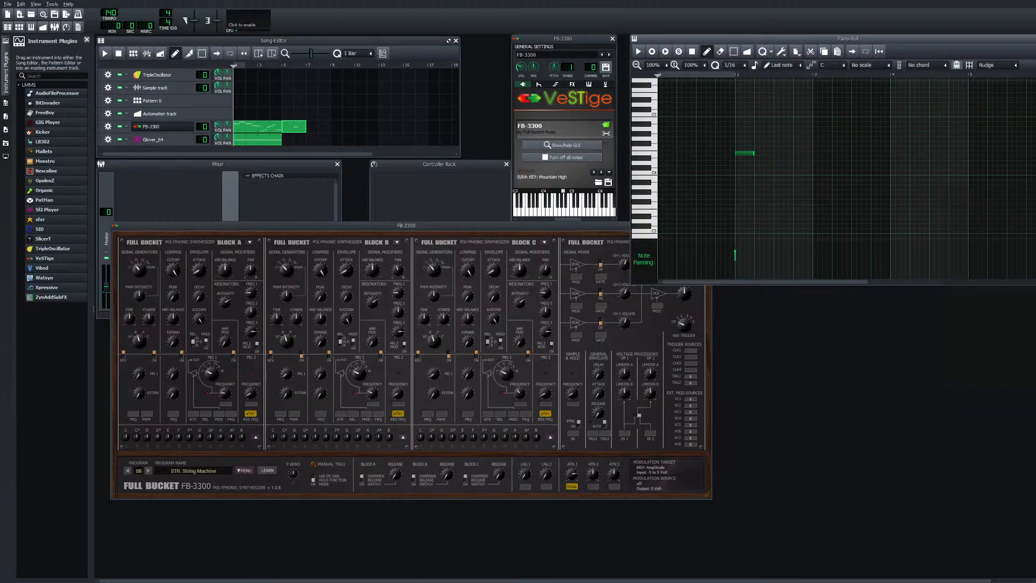
# Play the new clip and the full song to check the note at bar 2 against the melody and drum loop
pyautogui.press('space')
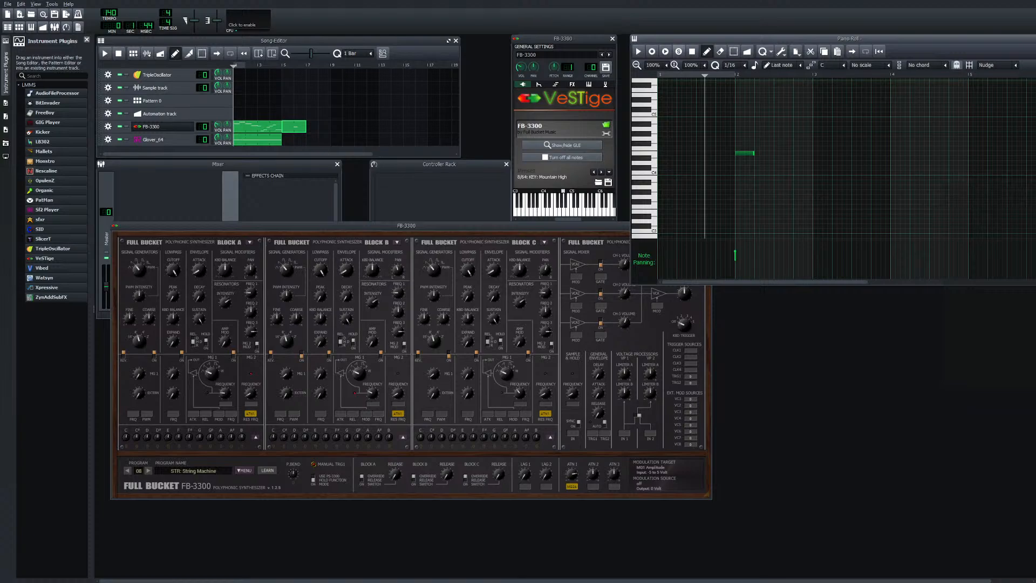
pyautogui.press('space')
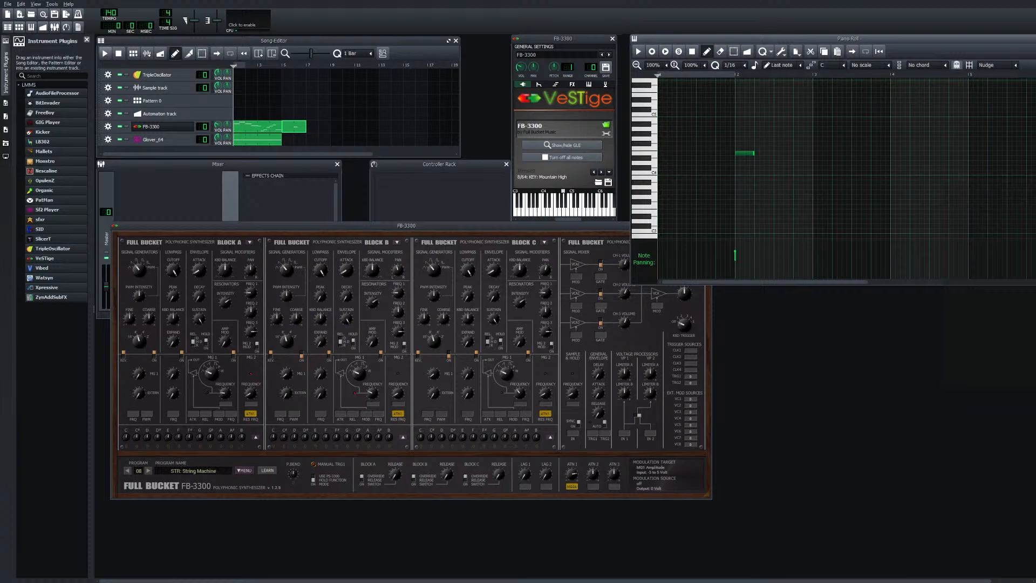
pyautogui.click(105, 53)
pyautogui.click(104, 54)
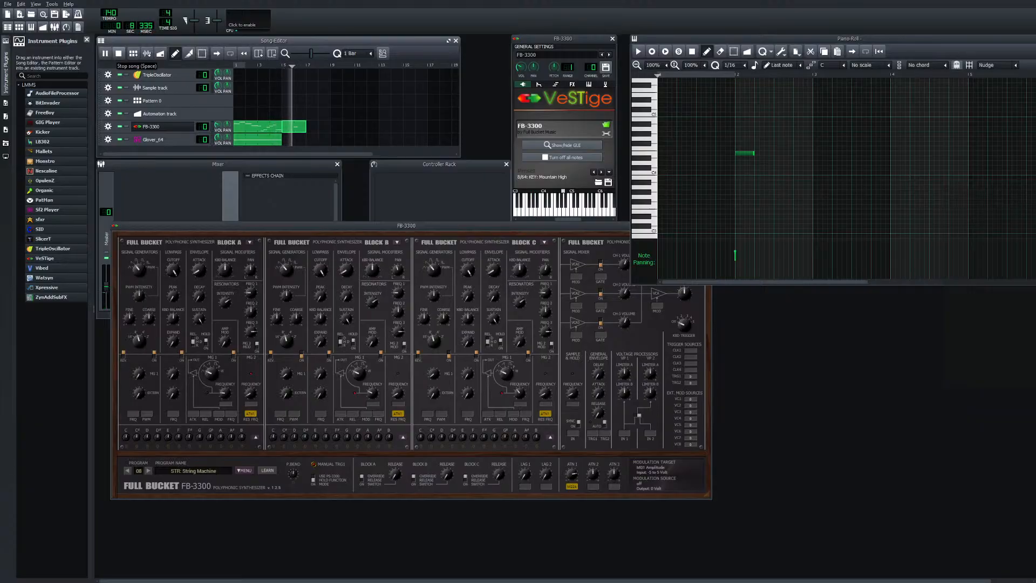
pyautogui.click(118, 53)
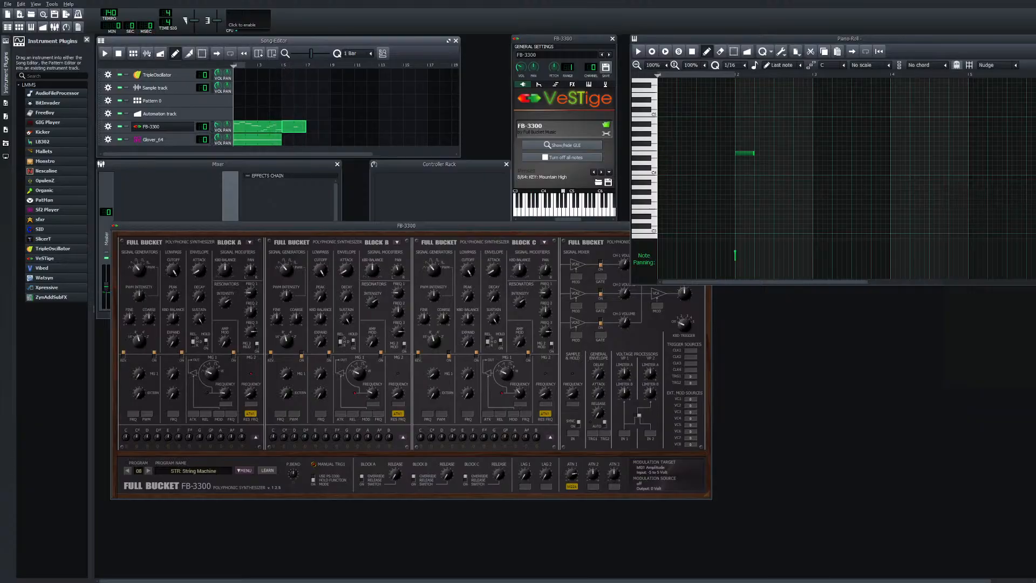
# Move the new clip's note to the clip start, lower it about seven semitones, and play the song after each change
pyautogui.moveTo(747, 154); pyautogui.dragTo(721, 160)
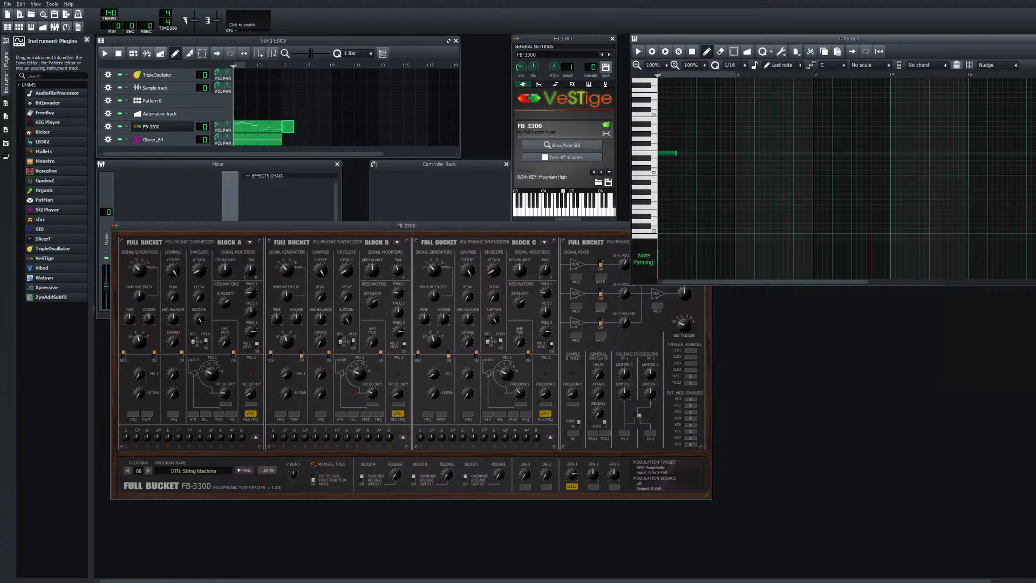
pyautogui.press('space')
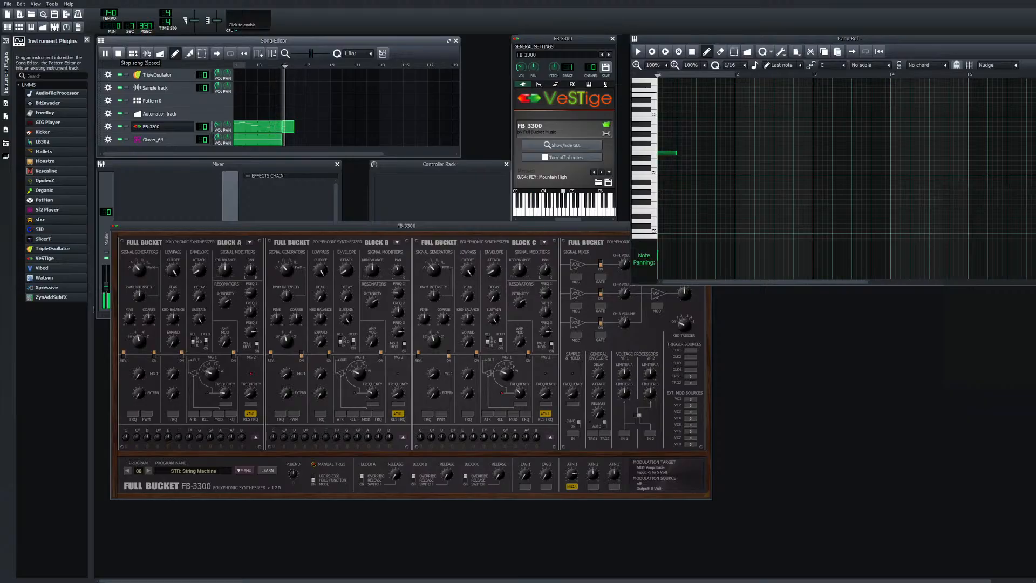
pyautogui.click(119, 53)
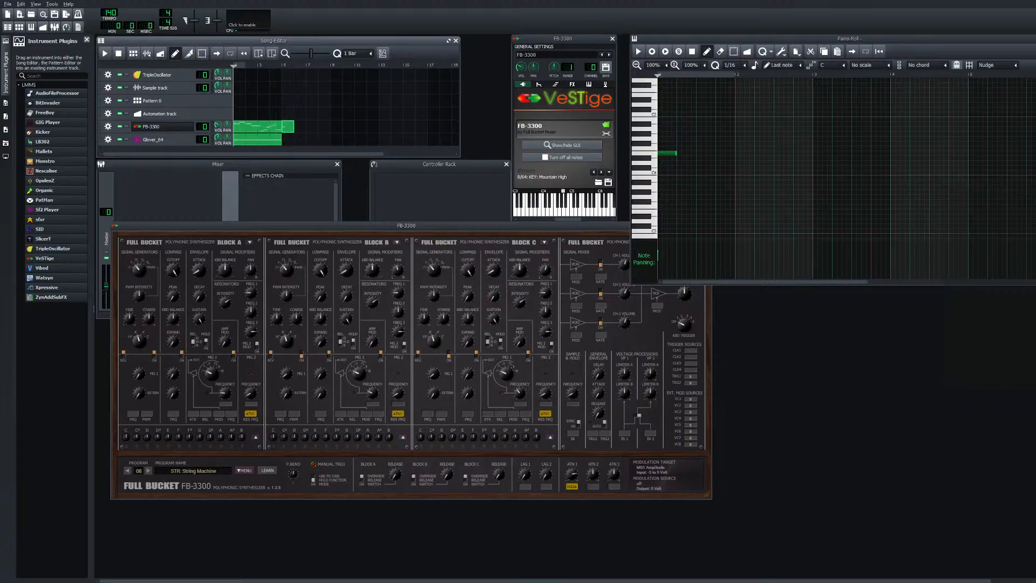
pyautogui.click(674, 155)
pyautogui.moveTo(679, 161); pyautogui.dragTo(678, 197)
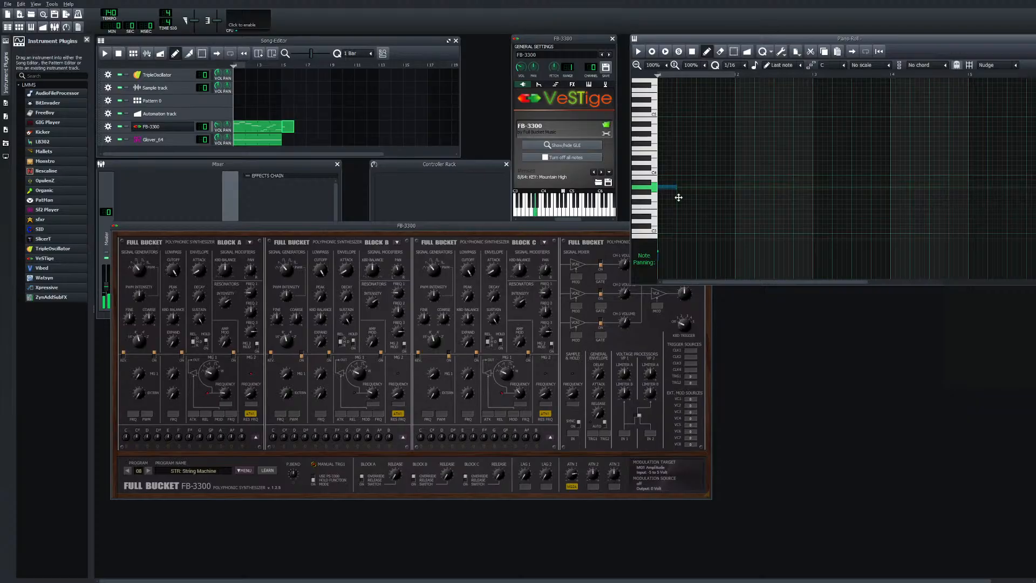
pyautogui.moveTo(678, 198); pyautogui.dragTo(678, 197)
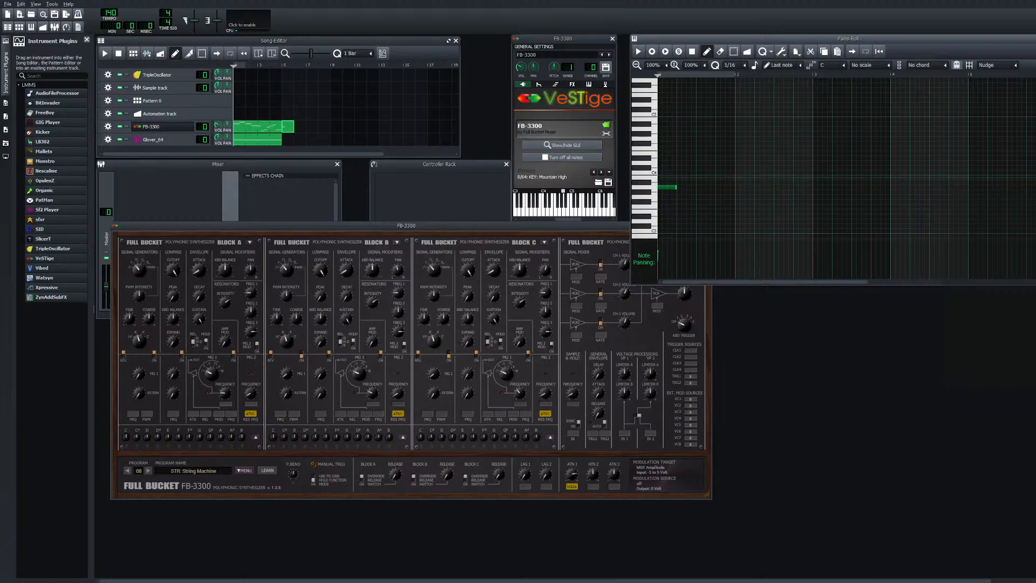
pyautogui.click(104, 53)
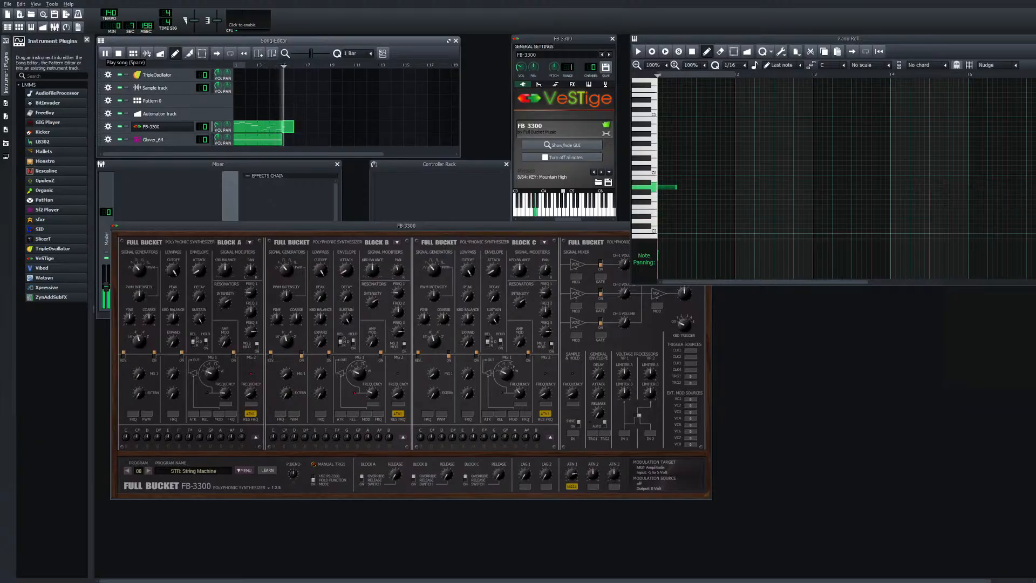
pyautogui.press('space')
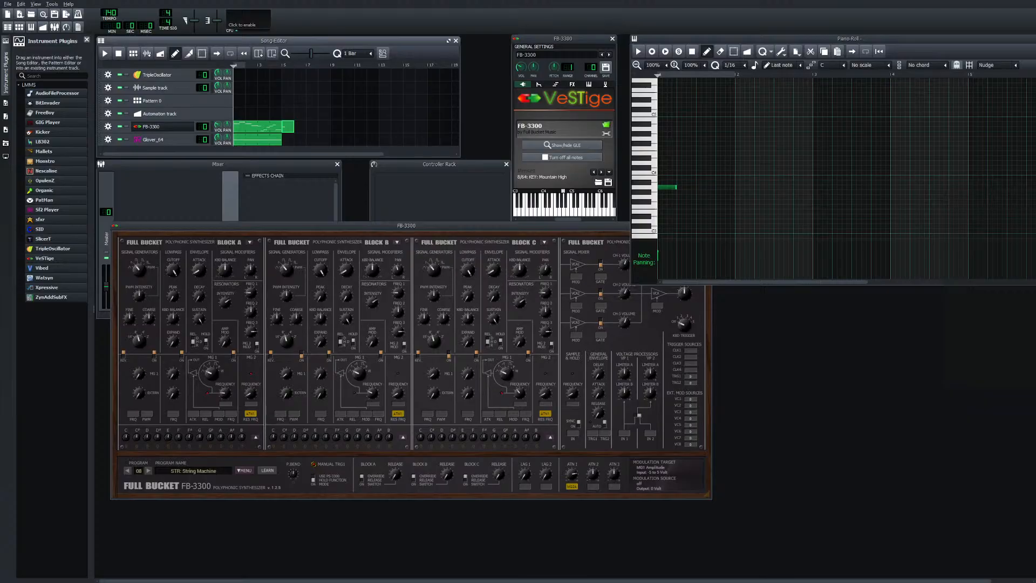
# Lengthen the new clip's note to one bar and lower it about seven more semitones, playing the song after each change
pyautogui.moveTo(675, 187); pyautogui.dragTo(735, 193)
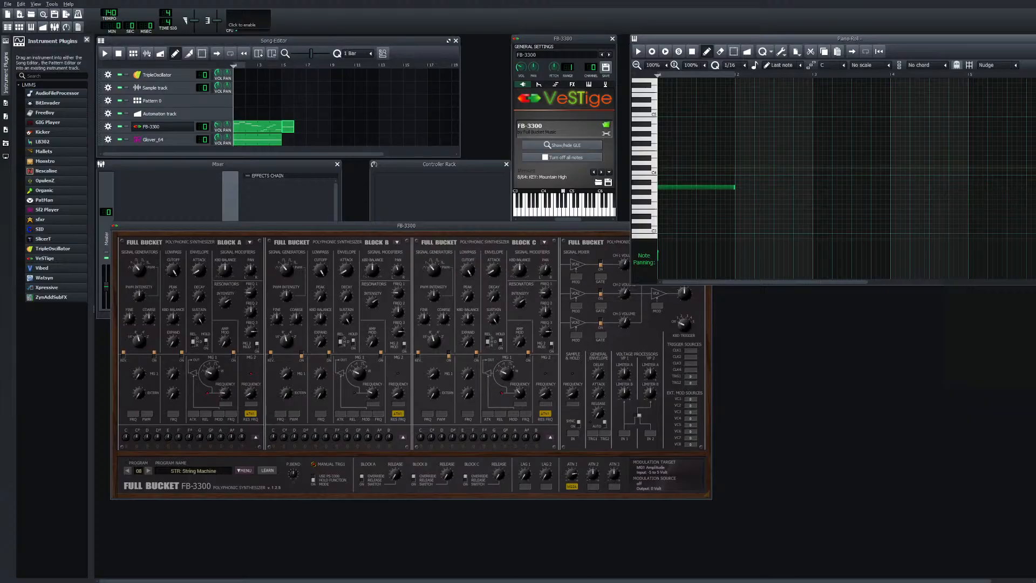
pyautogui.click(105, 53)
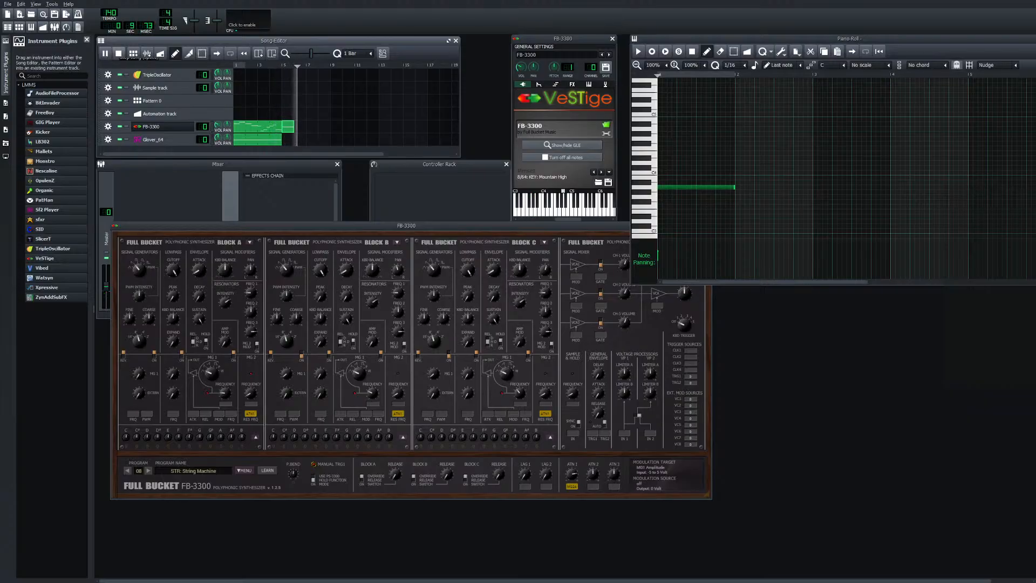
pyautogui.click(118, 53)
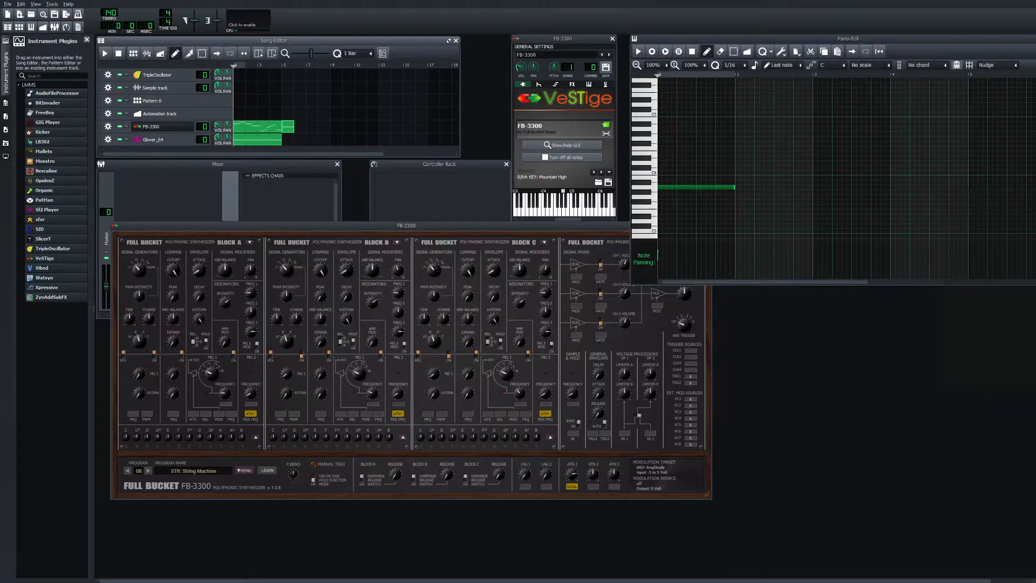
pyautogui.moveTo(700, 193); pyautogui.dragTo(700, 228)
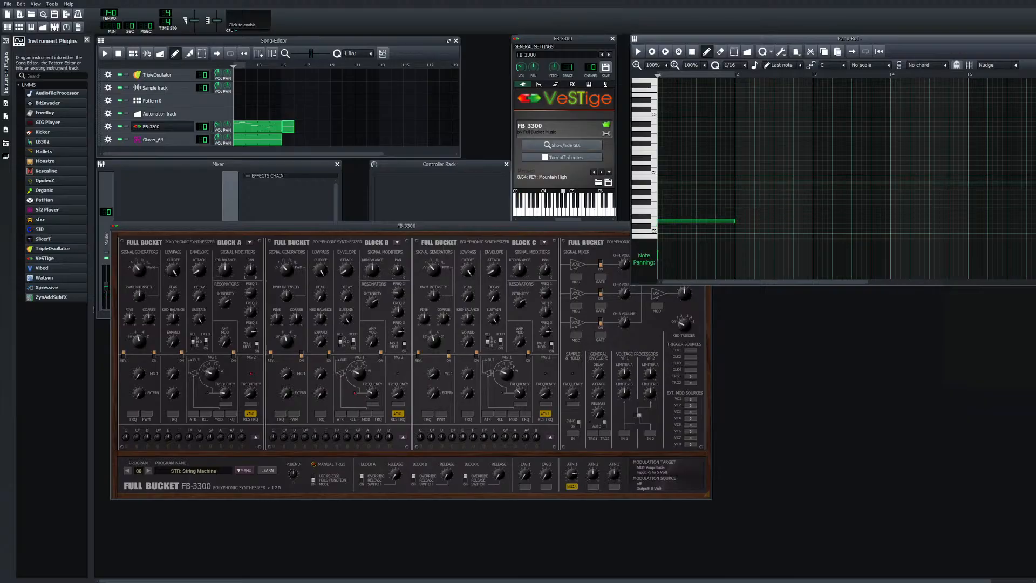
pyautogui.click(105, 52)
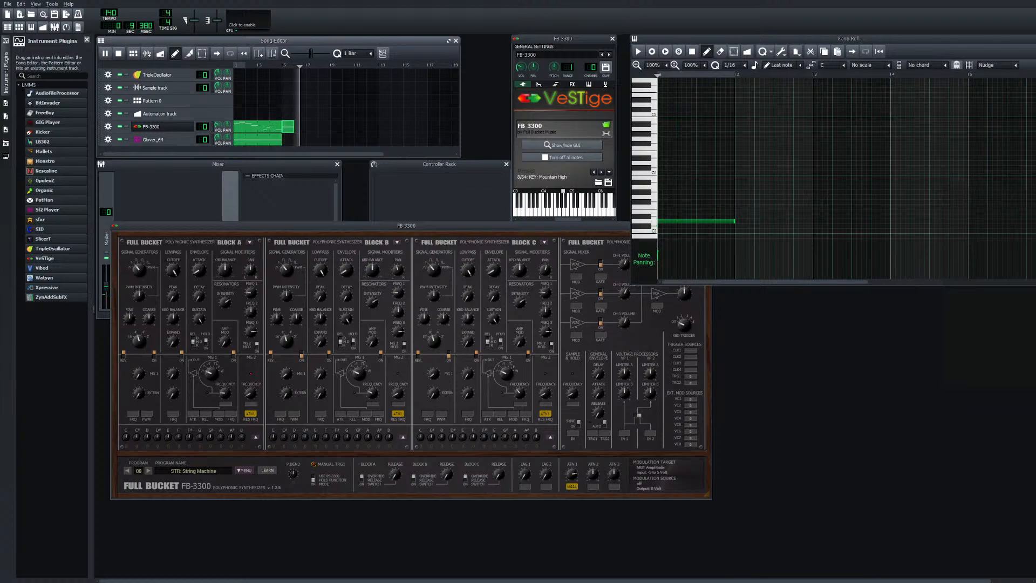
pyautogui.press('space')
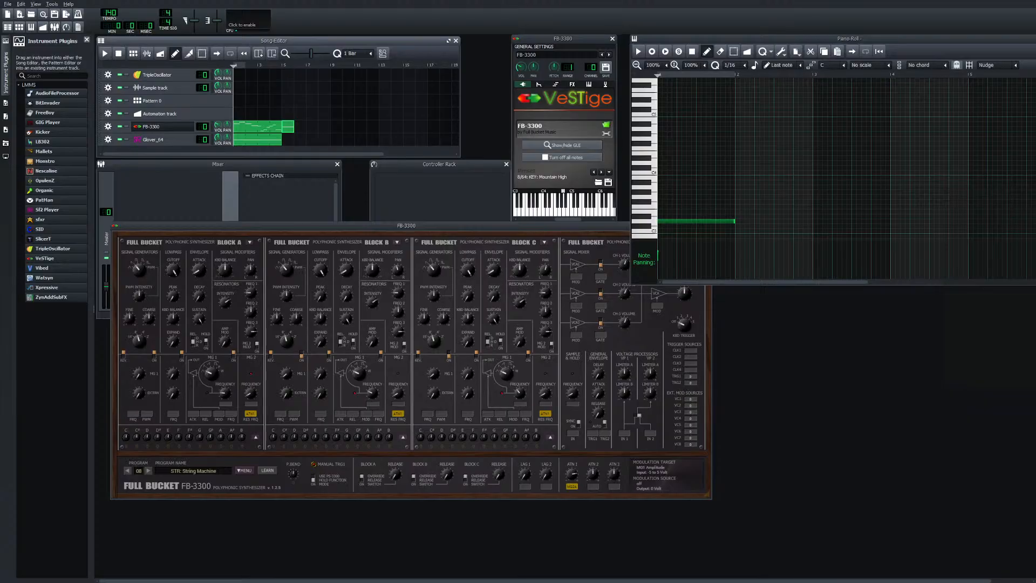
# Delete the second FB-3300 clip that follows the melody clip
pyautogui.doubleClick(288, 127)
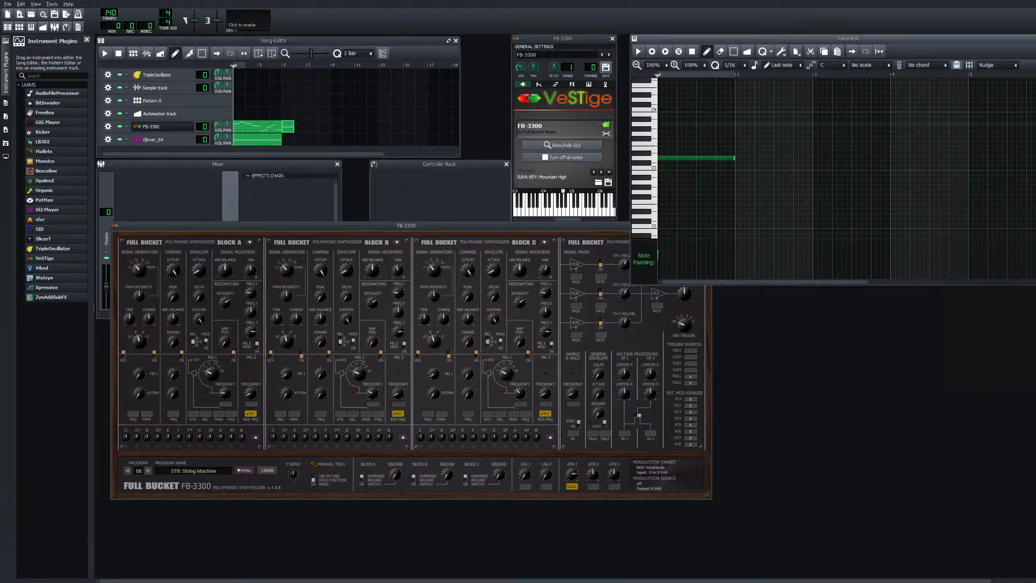
pyautogui.click(259, 128)
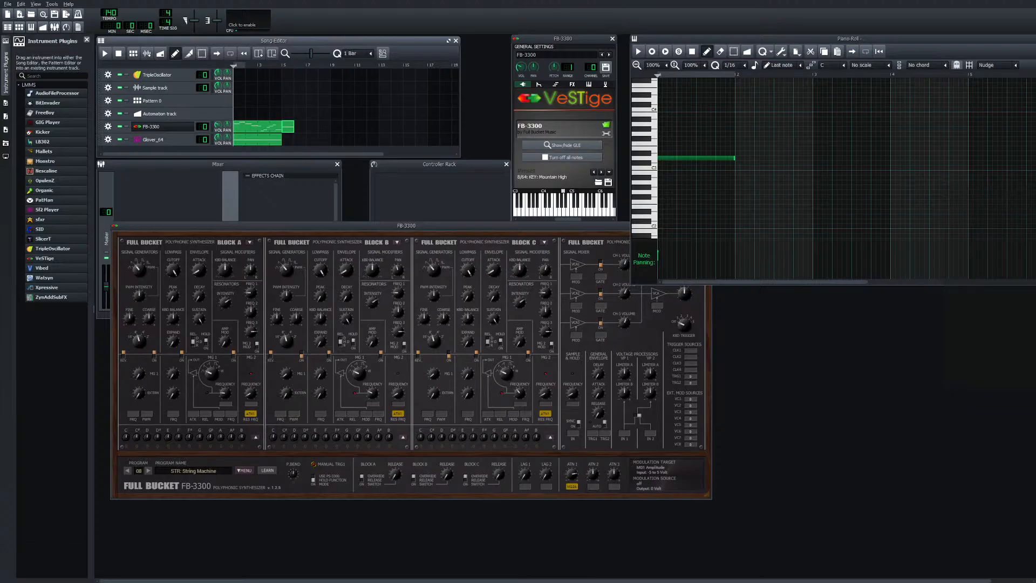
pyautogui.rightClick(288, 128)
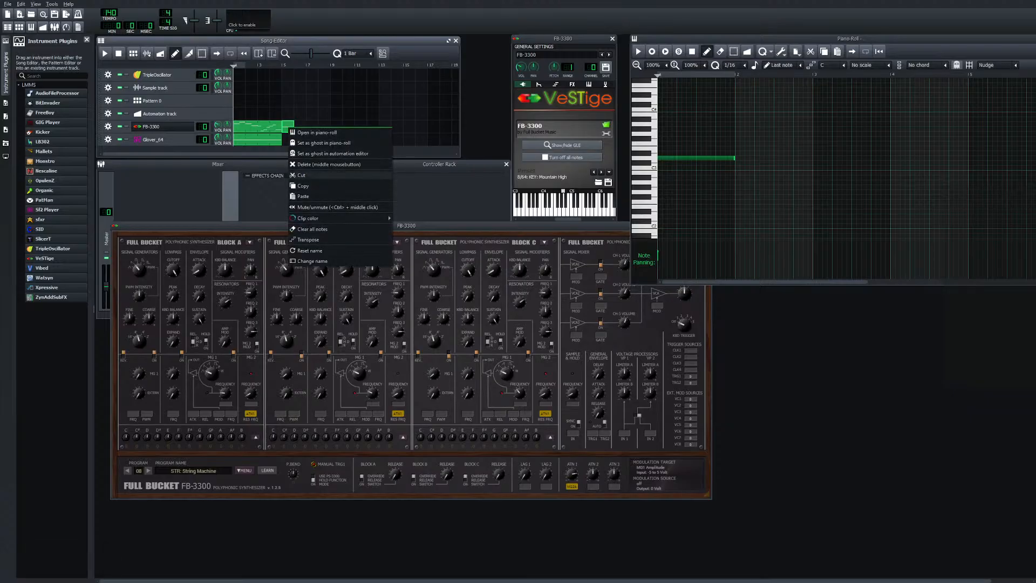
pyautogui.click(328, 164)
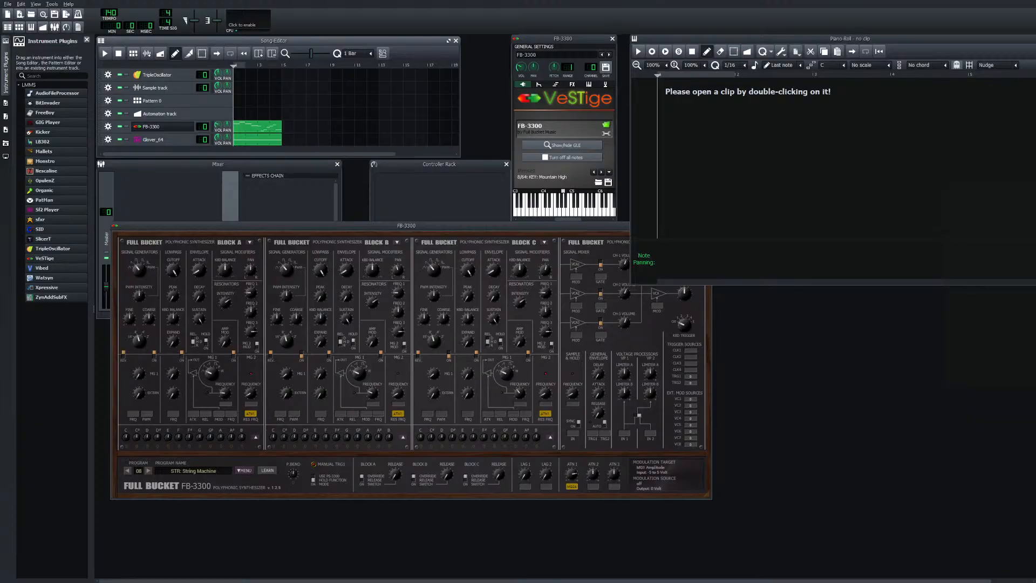
# In the melody clip, add two harmony notes to the final note, about four semitones below and three semitones above, and play the clip
pyautogui.doubleClick(257, 127)
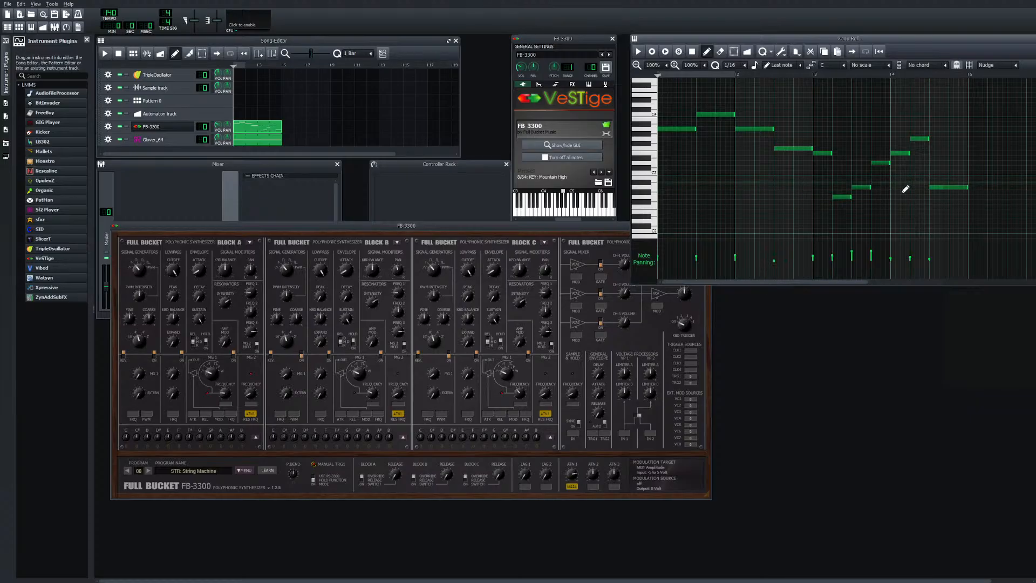
pyautogui.scroll(-1, 917, 190)
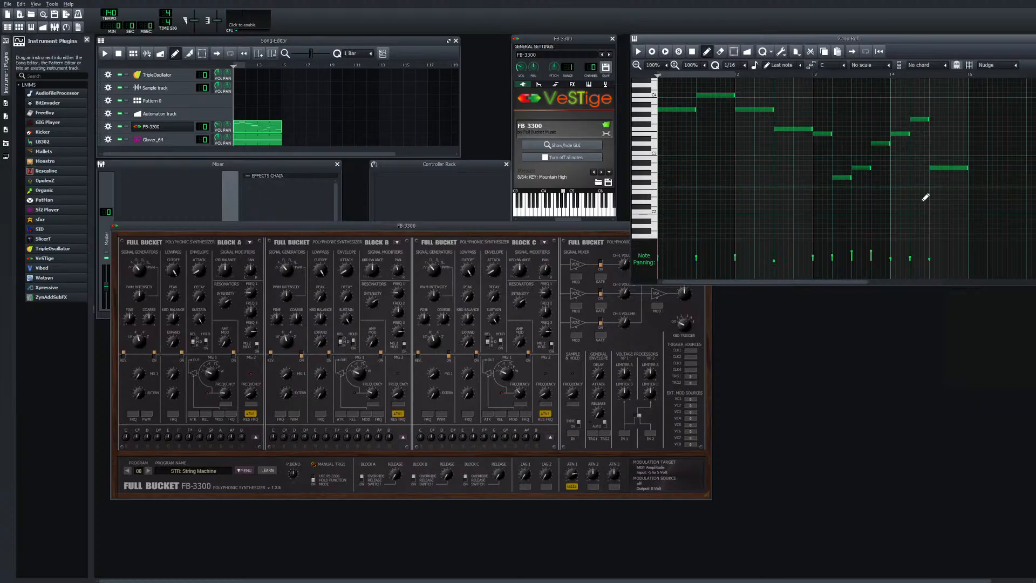
pyautogui.click(945, 186)
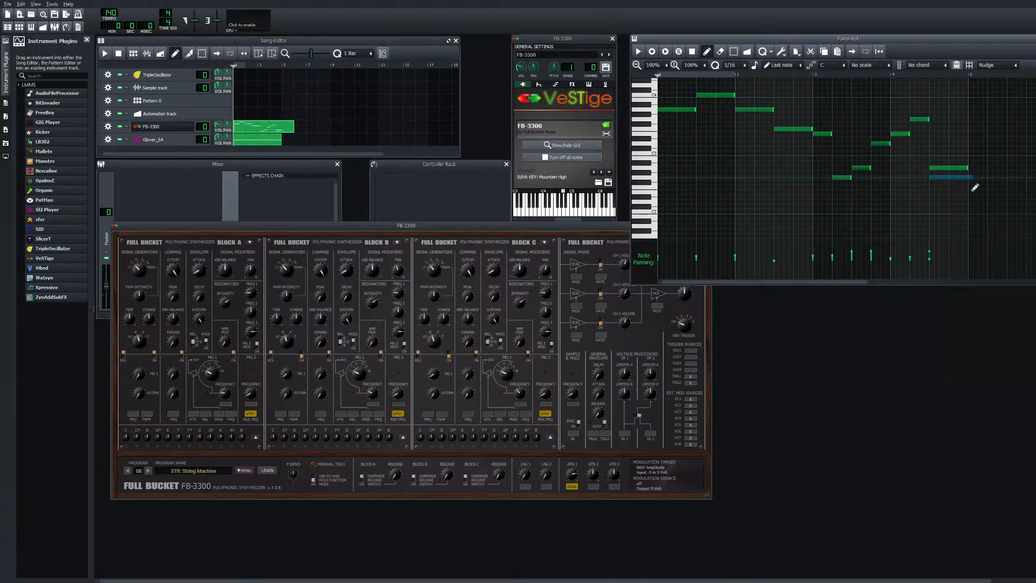
pyautogui.moveTo(960, 187)
pyautogui.mouseDown()
pyautogui.moveTo(962, 177)
pyautogui.moveTo(960, 196)
pyautogui.mouseUp()
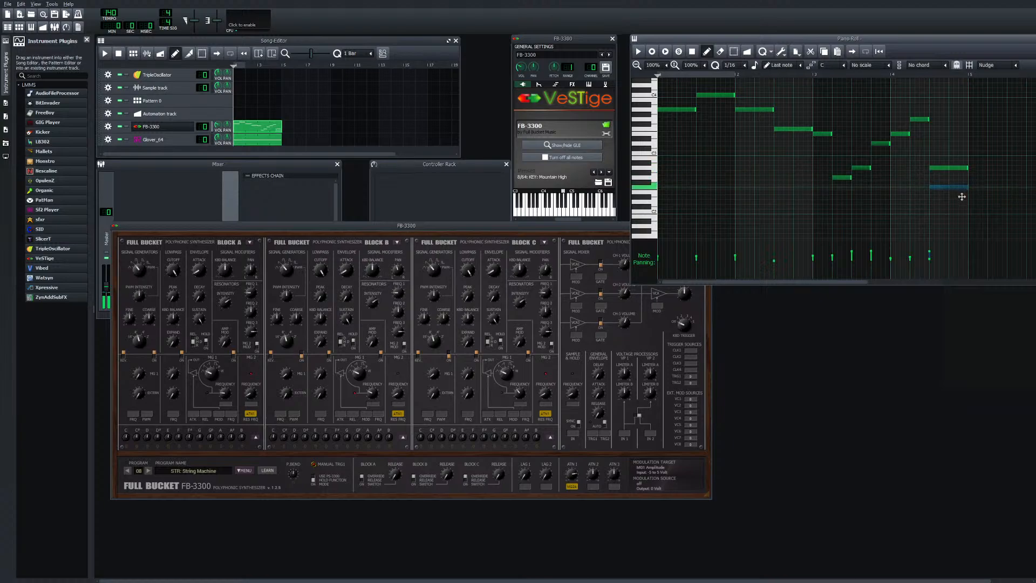
pyautogui.moveTo(948, 158); pyautogui.dragTo(947, 159)
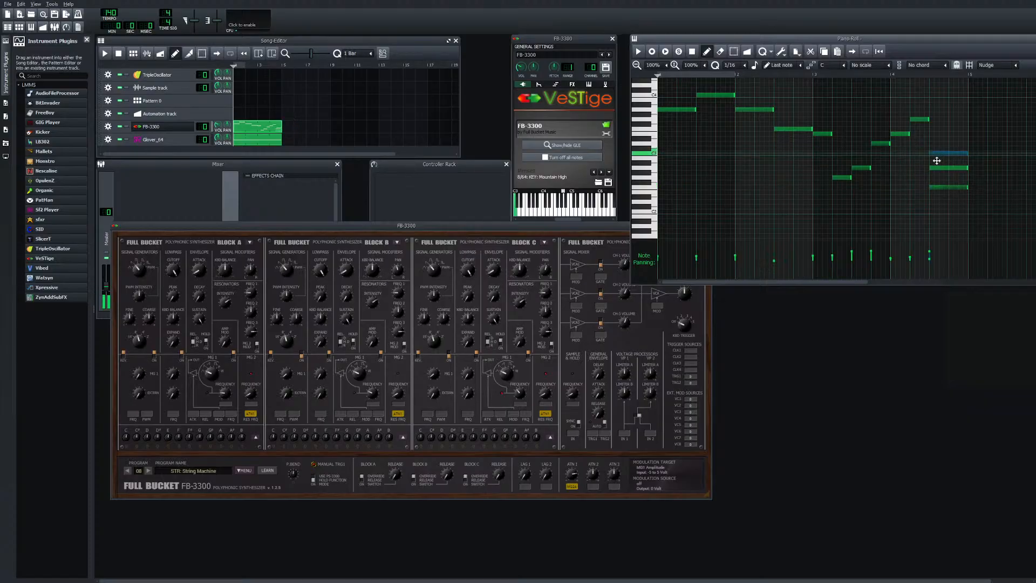
pyautogui.moveTo(937, 161)
pyautogui.mouseDown()
pyautogui.moveTo(939, 175)
pyautogui.moveTo(936, 161)
pyautogui.mouseUp()
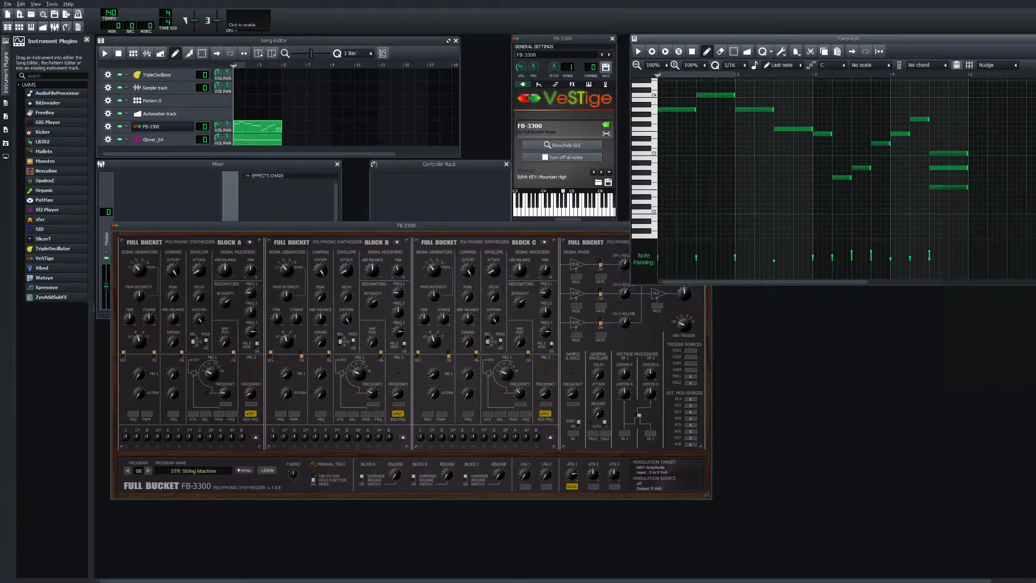
pyautogui.press('space')
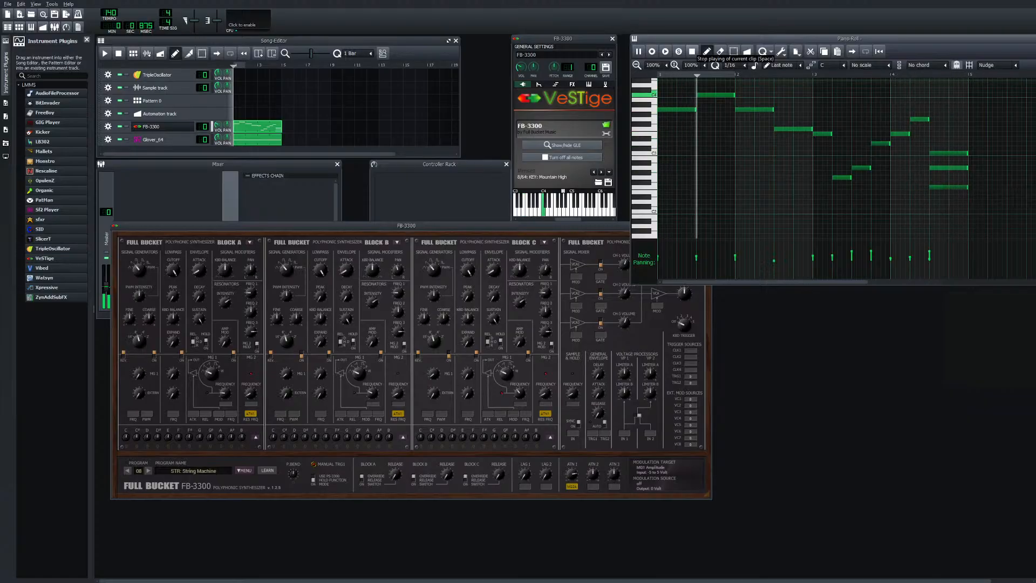
pyautogui.click(692, 51)
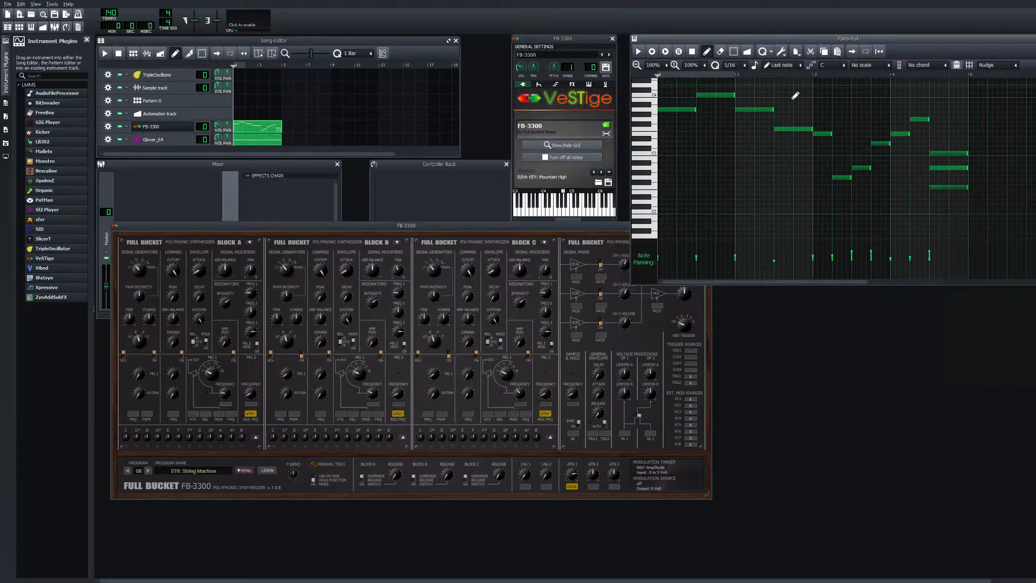
# Remove the lowest note of the melody's final chord, raise its top note about two semitones, and play the clip
pyautogui.click(946, 187)
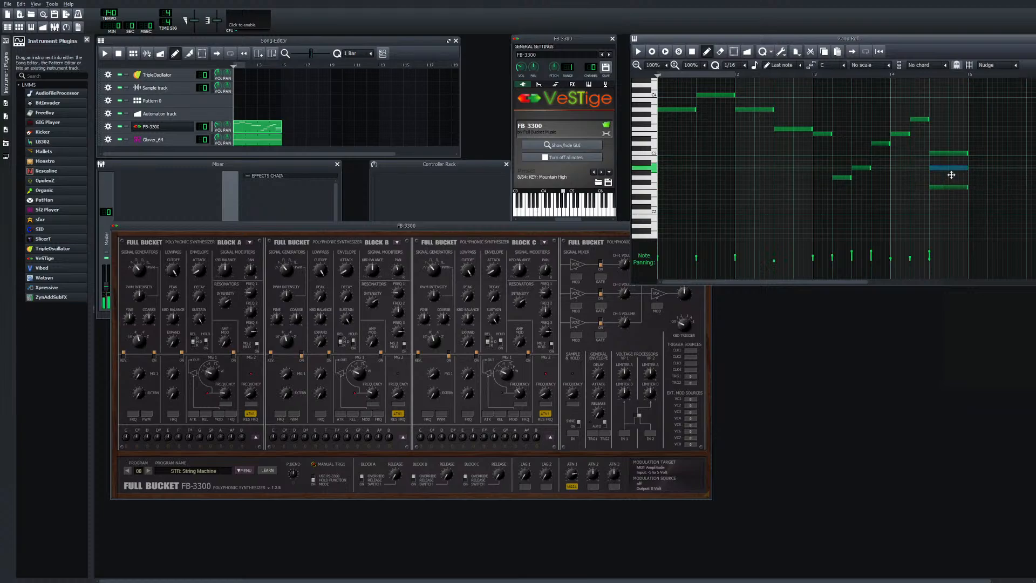
pyautogui.click(951, 154)
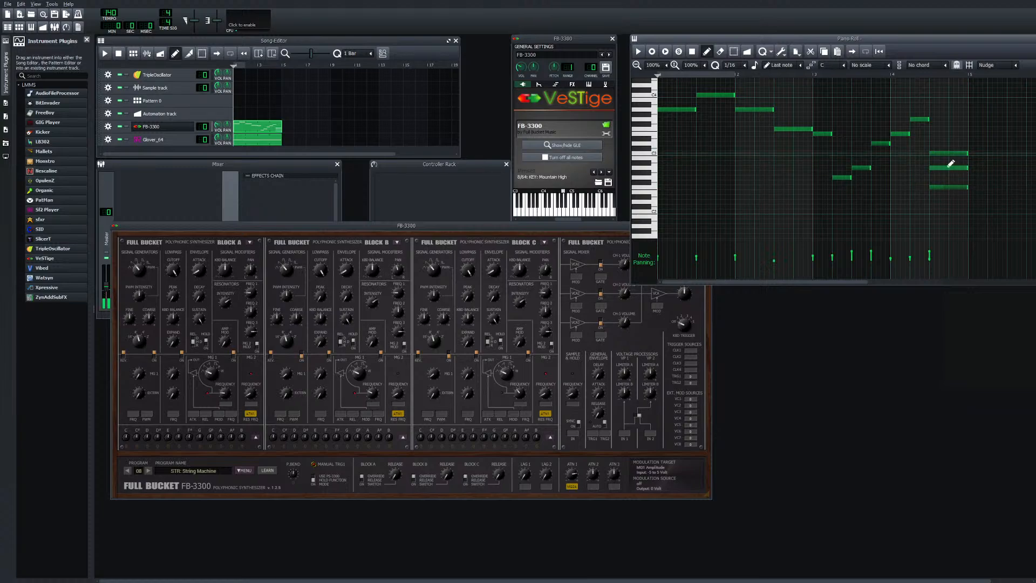
pyautogui.click(951, 163)
pyautogui.moveTo(950, 164)
pyautogui.mouseDown()
pyautogui.moveTo(948, 190)
pyautogui.moveTo(951, 151)
pyautogui.mouseUp()
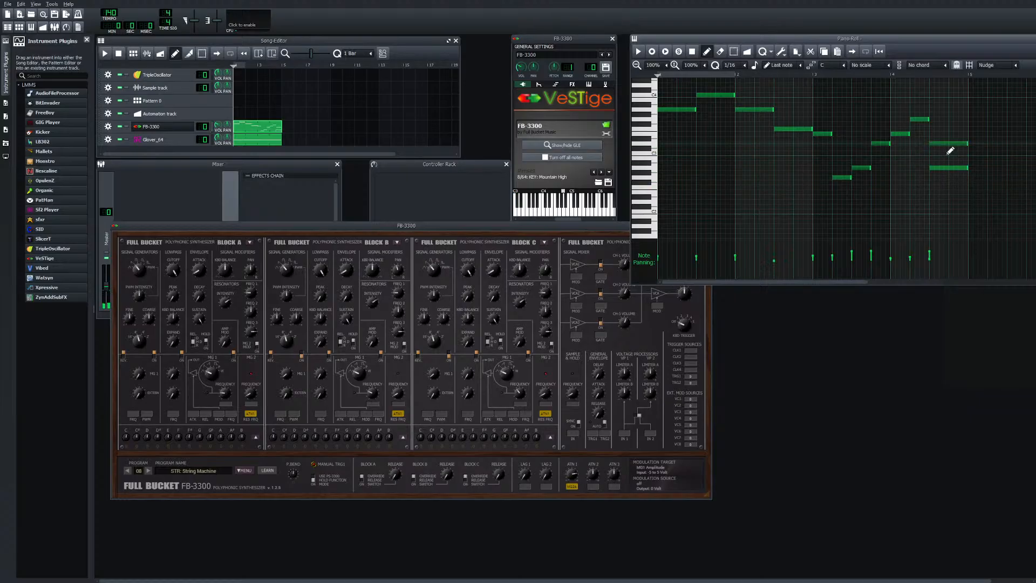
pyautogui.click(949, 150)
pyautogui.click(949, 174)
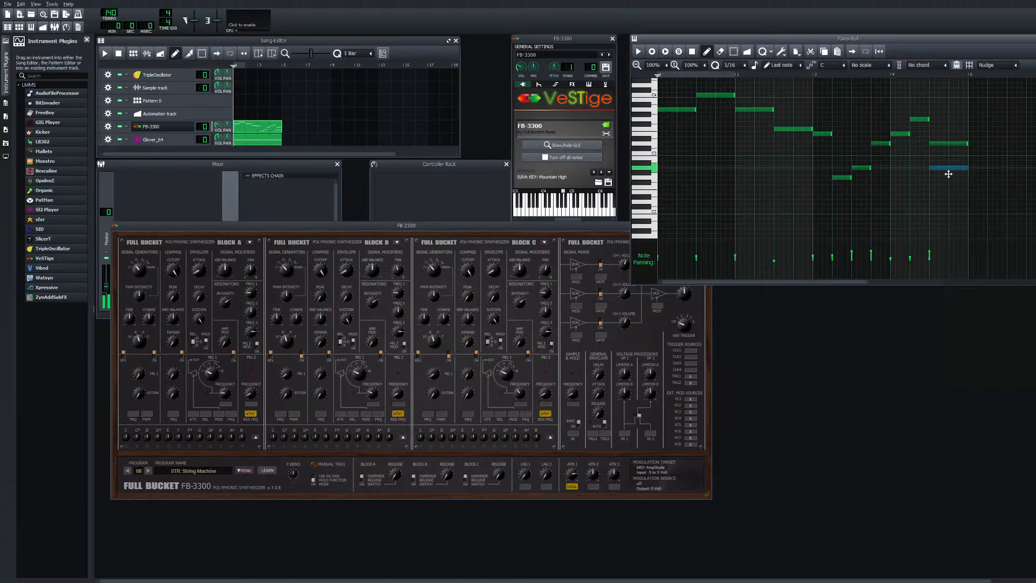
pyautogui.press('space')
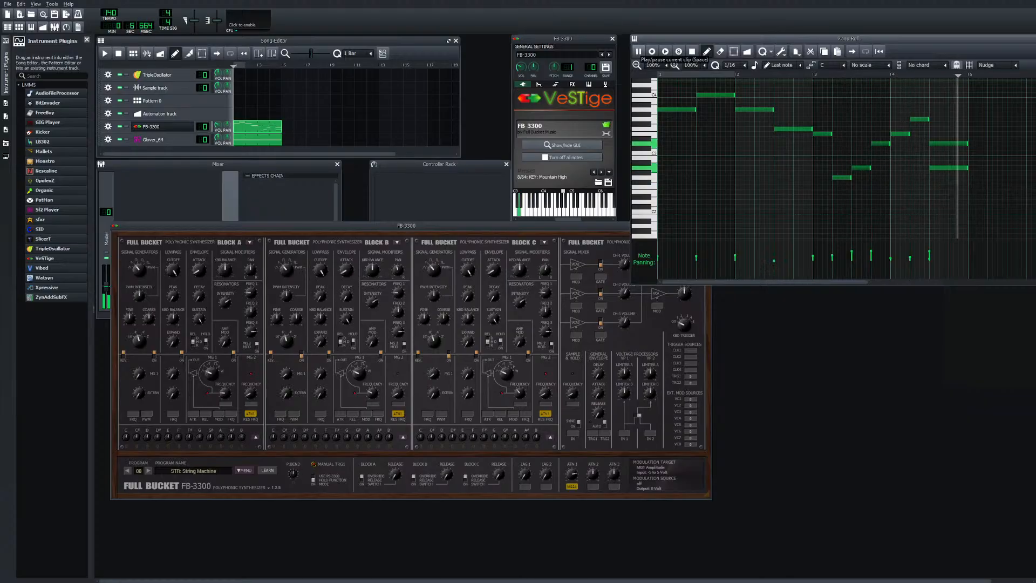
pyautogui.click(691, 52)
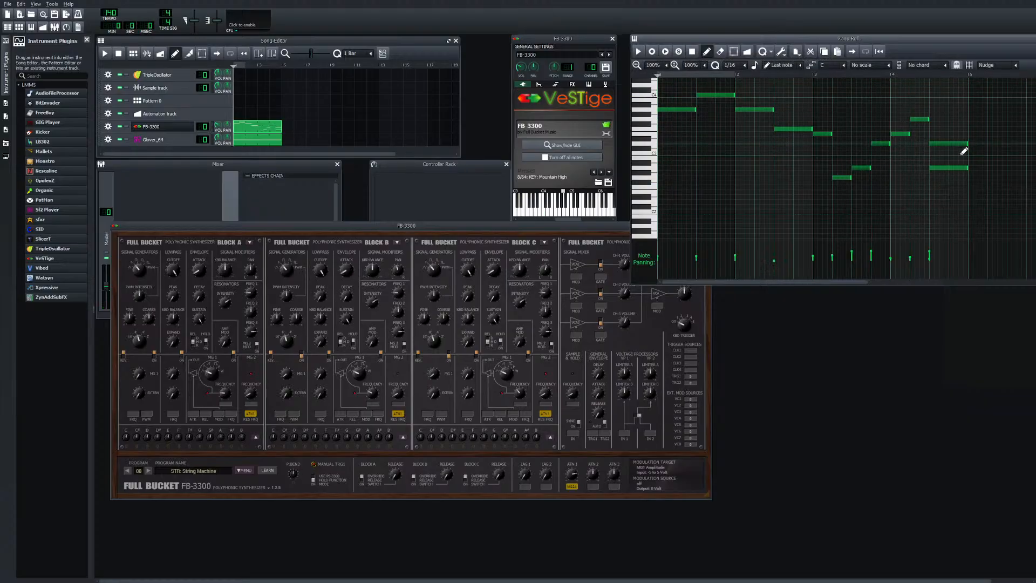
# Try the final chord's upper note about two and five semitones above its lower note, and play the clip
pyautogui.moveTo(961, 151); pyautogui.dragTo(960, 167)
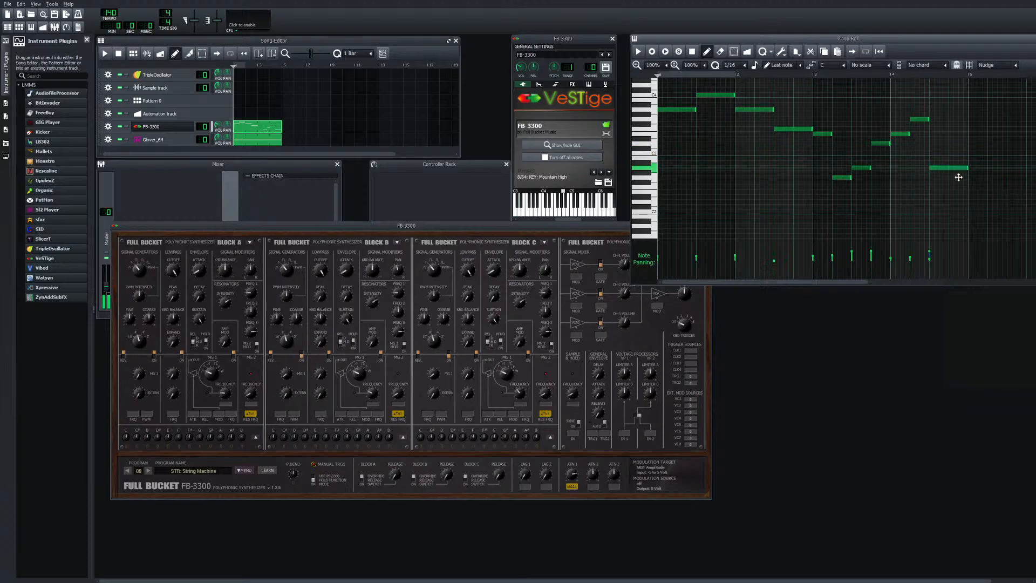
pyautogui.click(936, 158)
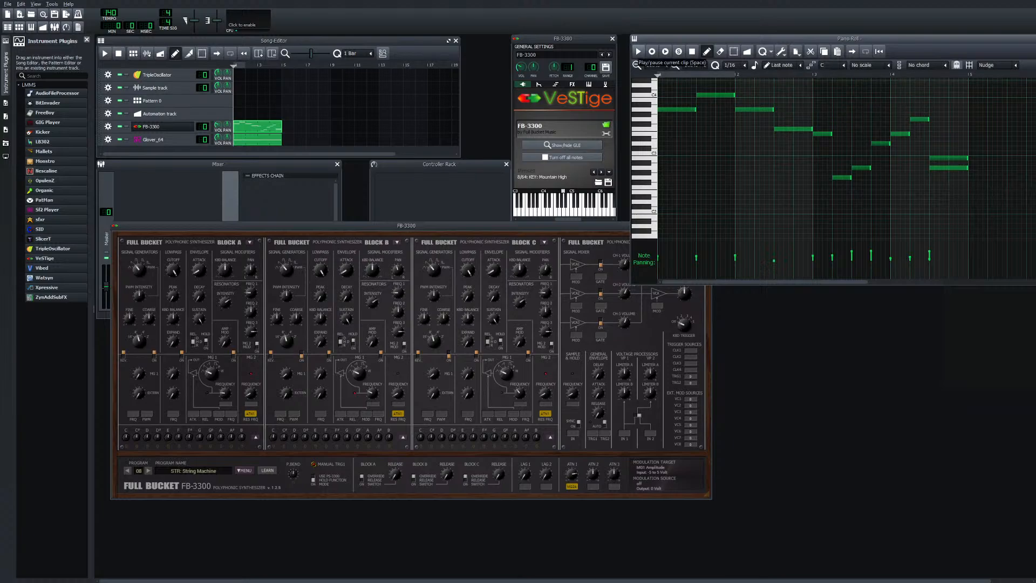
pyautogui.moveTo(936, 158)
pyautogui.mouseDown()
pyautogui.moveTo(947, 181)
pyautogui.moveTo(949, 151)
pyautogui.mouseUp()
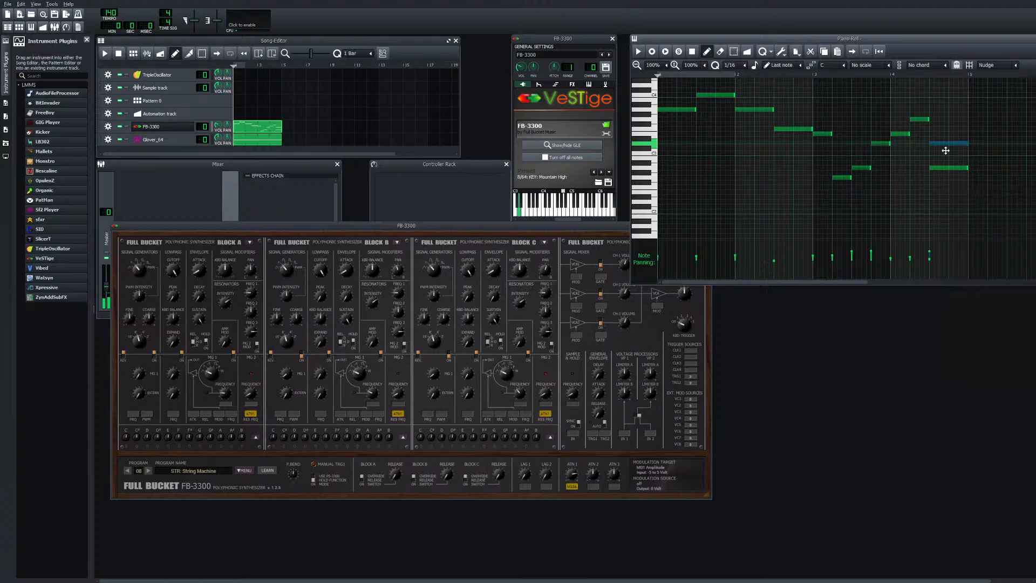
pyautogui.moveTo(946, 151); pyautogui.dragTo(949, 176)
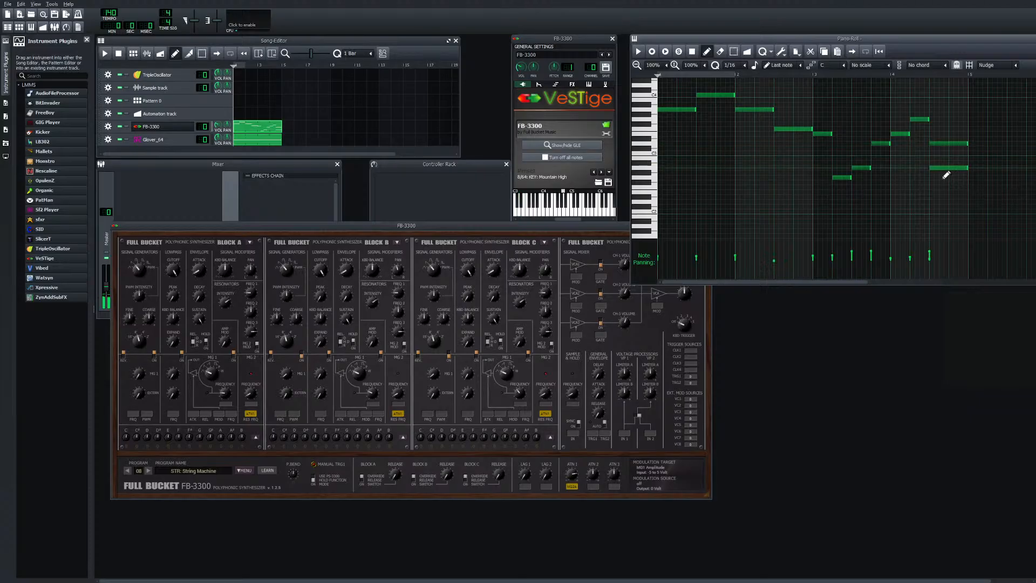
pyautogui.press('space')
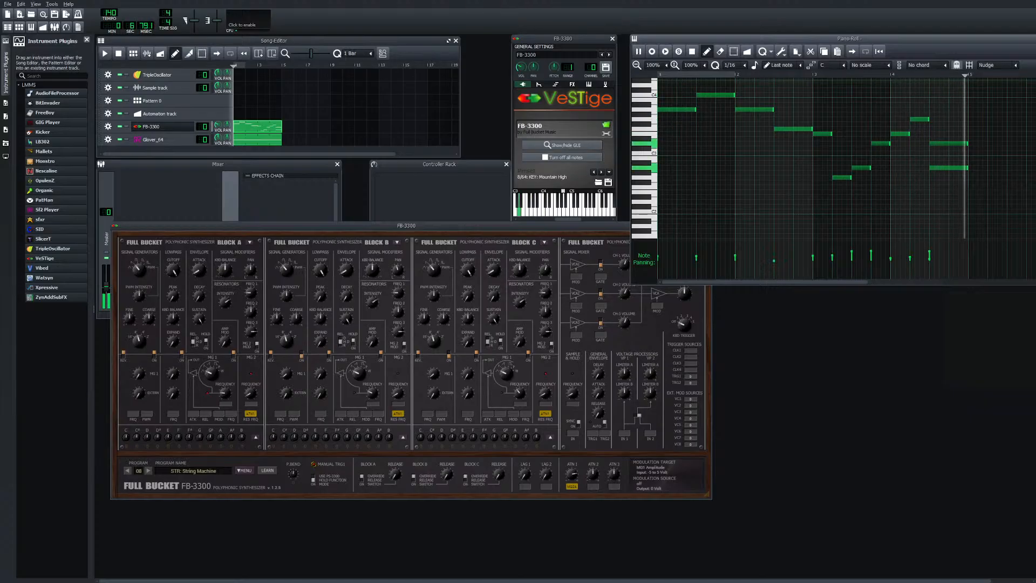
pyautogui.press('space')
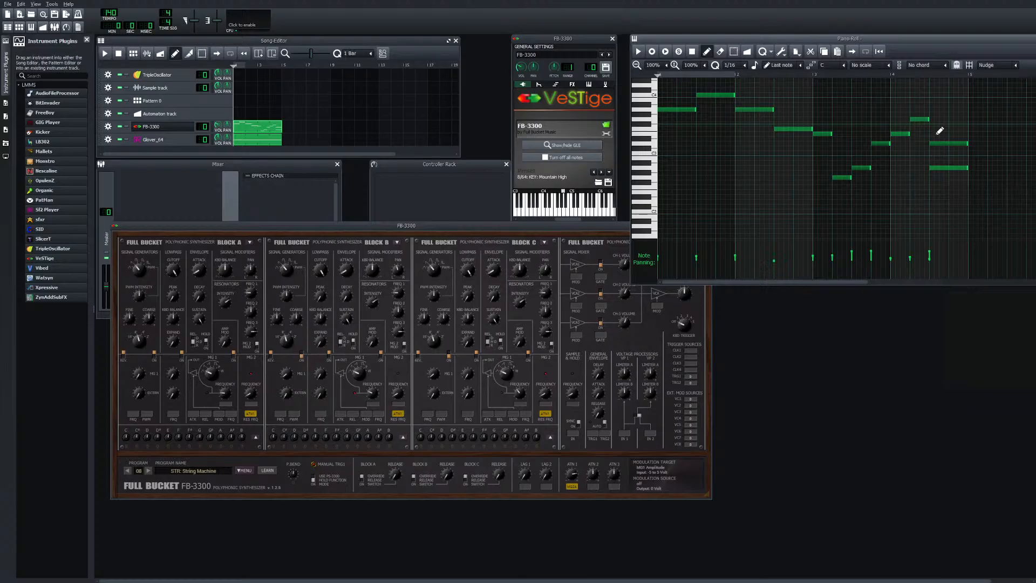
# Remove the upper note of the melody's final chord, leaving only the lower note, and play the clip
pyautogui.click(950, 173)
pyautogui.moveTo(950, 175); pyautogui.dragTo(948, 149)
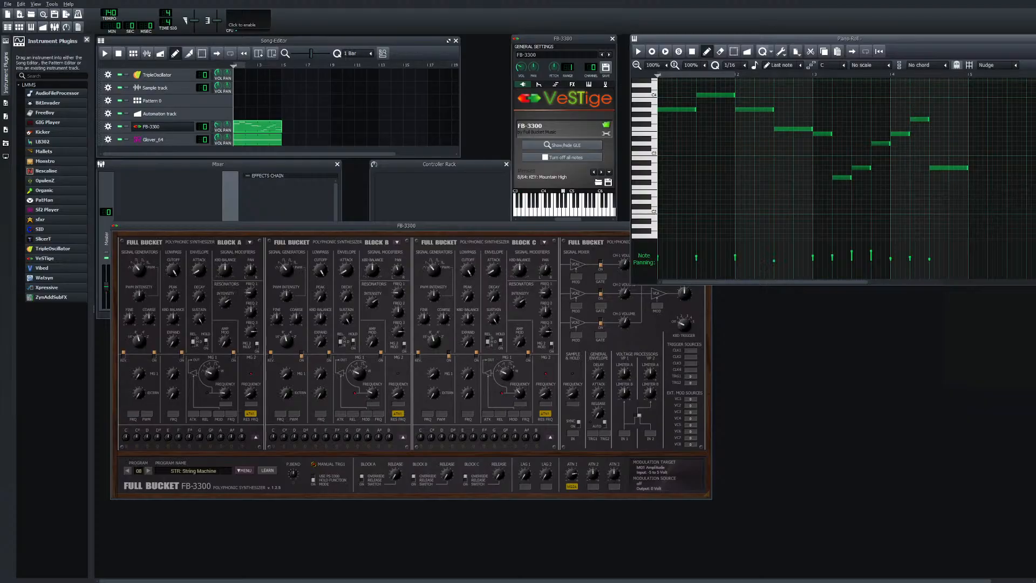
pyautogui.press('space')
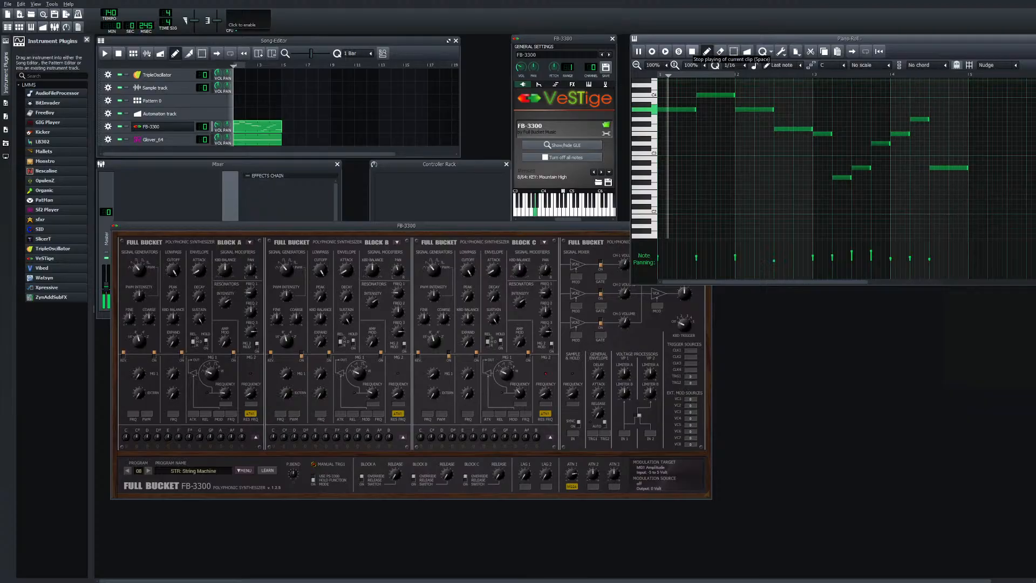
pyautogui.press('space')
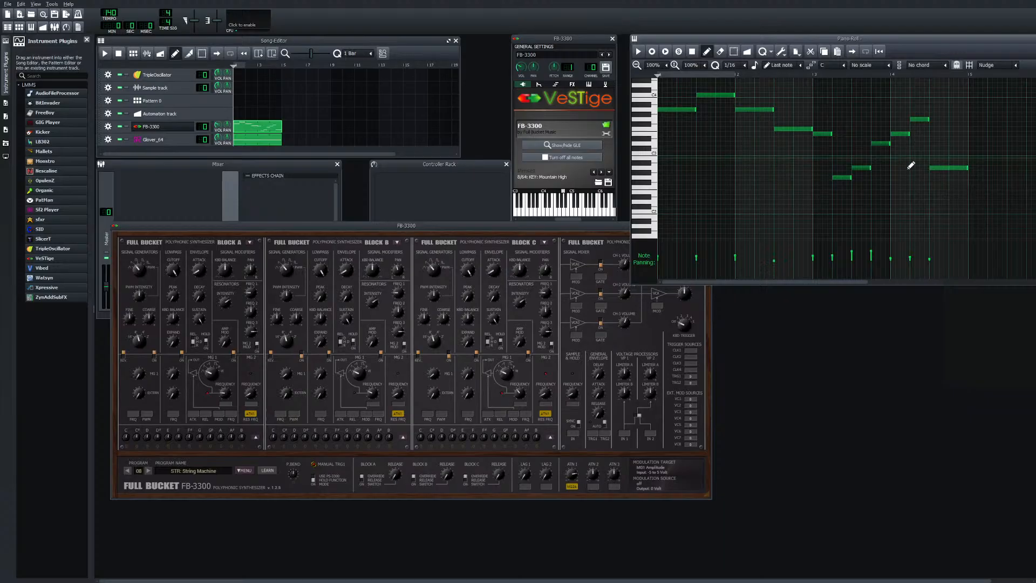
# Add a harmony note about four semitones above the second-to-last melody note and play the clip from just before bar 4
pyautogui.click(942, 159)
pyautogui.moveTo(937, 165); pyautogui.dragTo(889, 196)
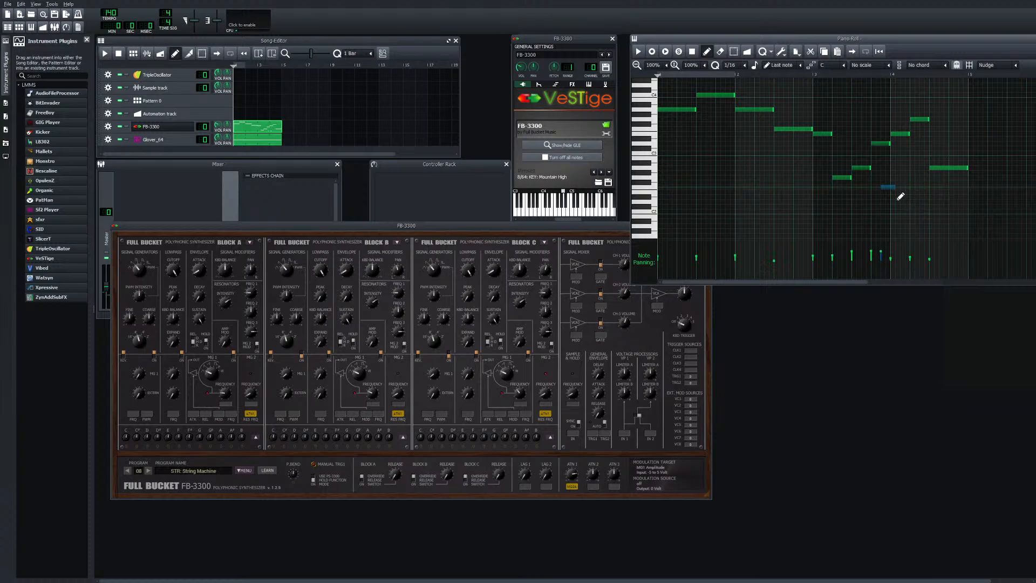
pyautogui.moveTo(906, 195)
pyautogui.mouseDown()
pyautogui.moveTo(931, 144)
pyautogui.moveTo(929, 109)
pyautogui.mouseUp()
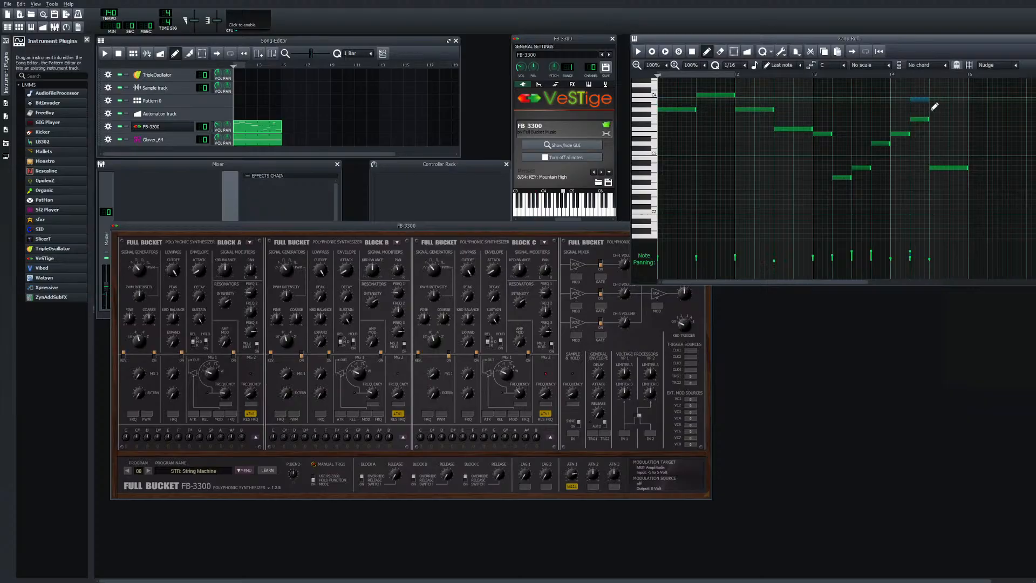
pyautogui.click(872, 75)
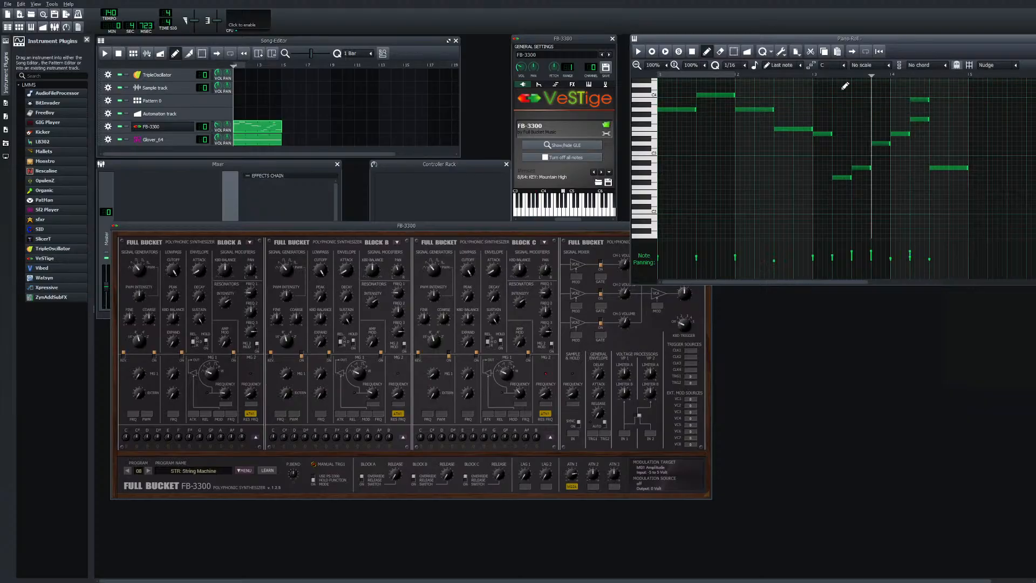
pyautogui.press('space')
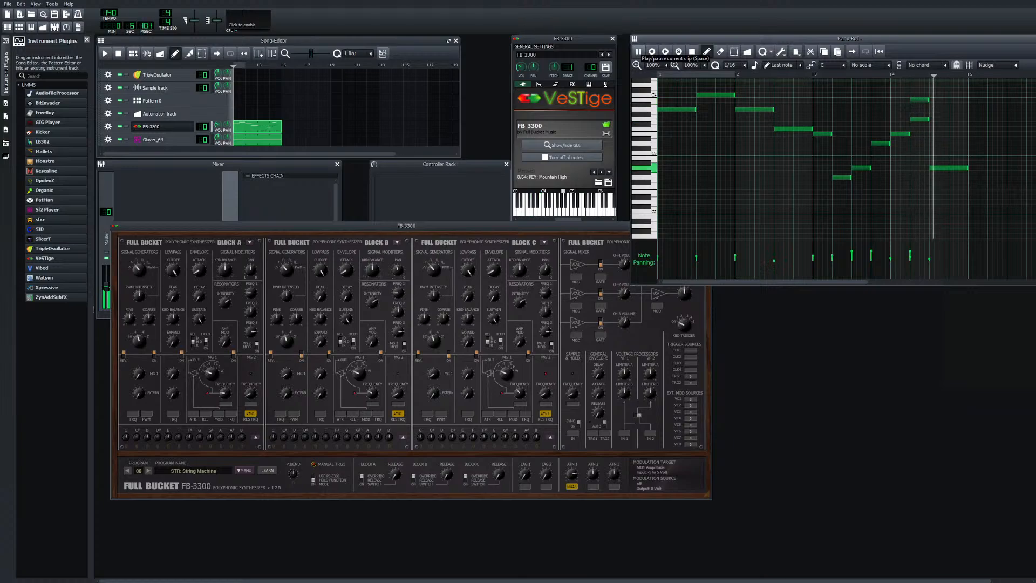
pyautogui.click(638, 51)
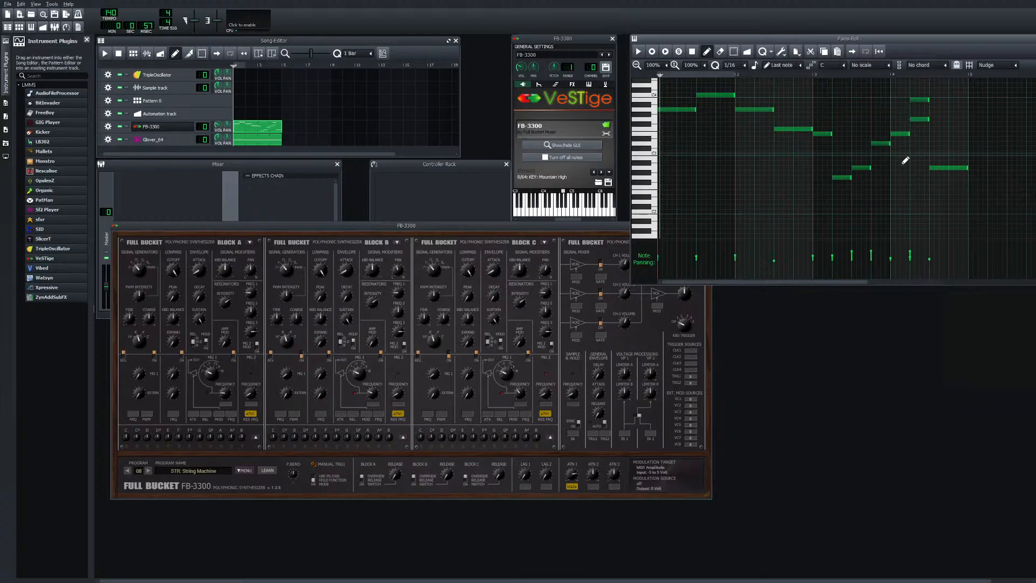
# Harmonize the four notes before that chord, three or four semitones away, placing the first and last harmonies below the melody, and play the clip
pyautogui.click(899, 114)
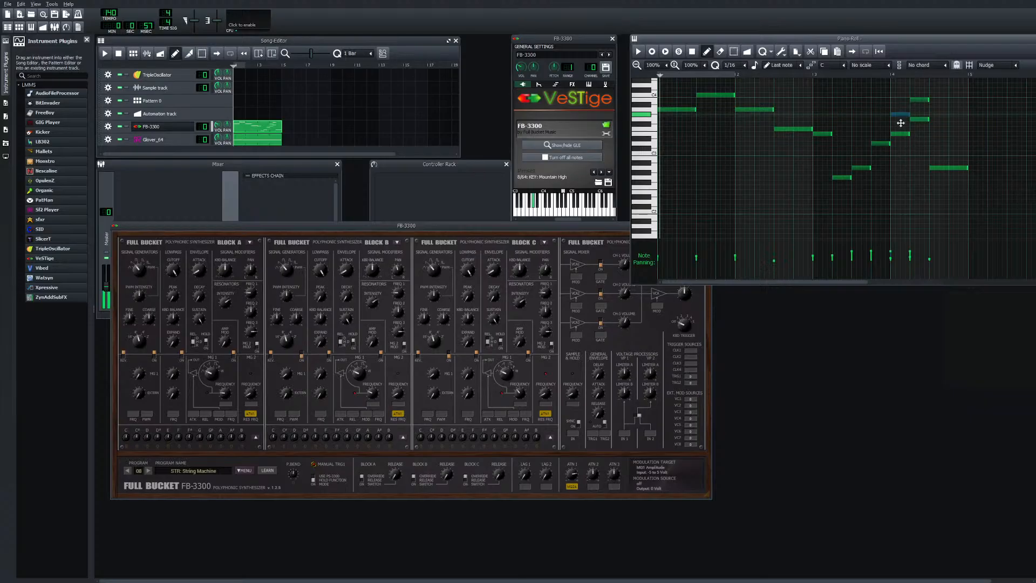
pyautogui.moveTo(899, 123); pyautogui.dragTo(877, 133)
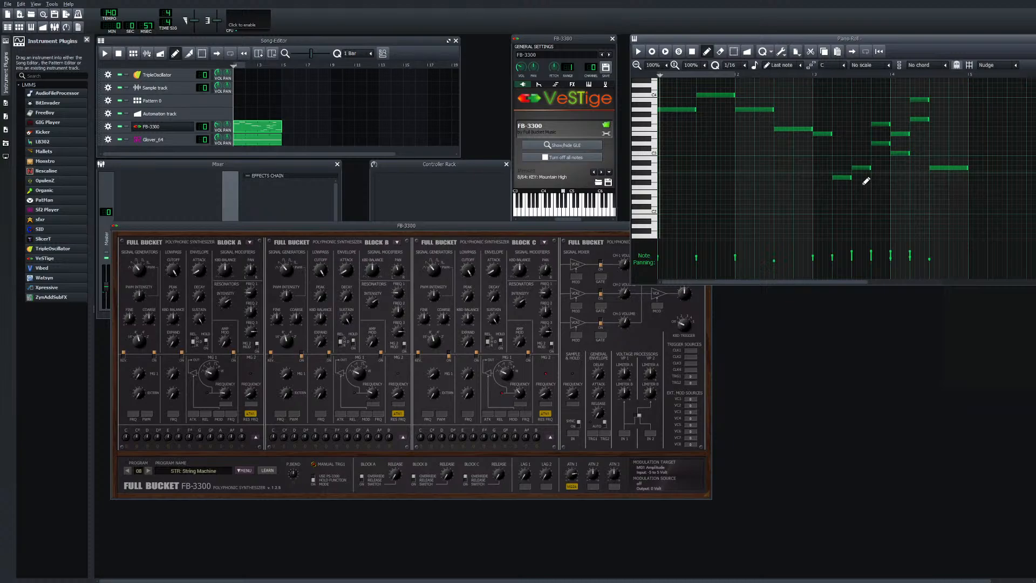
pyautogui.click(862, 163)
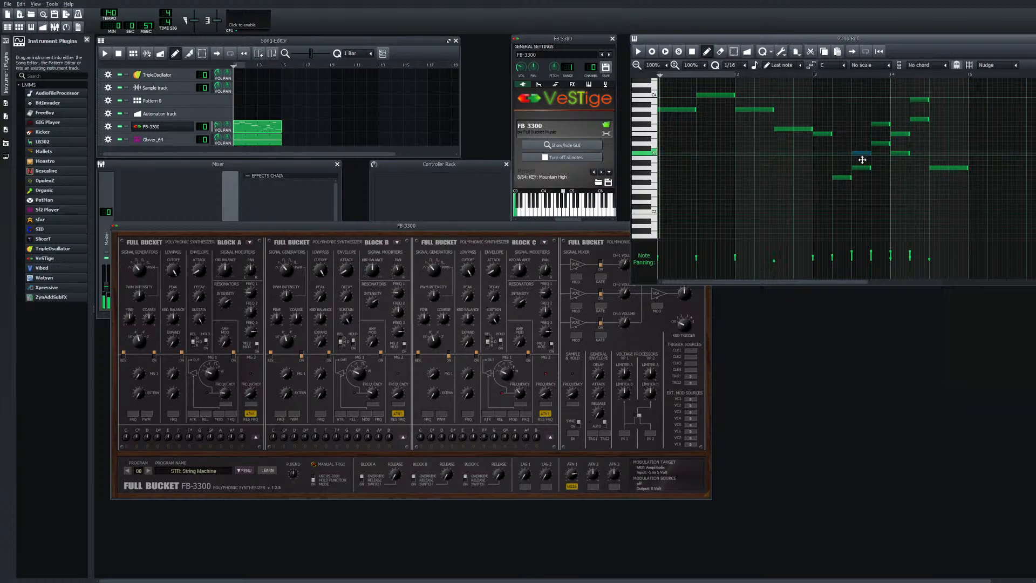
pyautogui.moveTo(862, 159)
pyautogui.mouseDown()
pyautogui.moveTo(861, 175)
pyautogui.moveTo(862, 161)
pyautogui.moveTo(846, 184)
pyautogui.moveTo(840, 168)
pyautogui.moveTo(841, 198)
pyautogui.moveTo(831, 203)
pyautogui.moveTo(844, 196)
pyautogui.mouseUp()
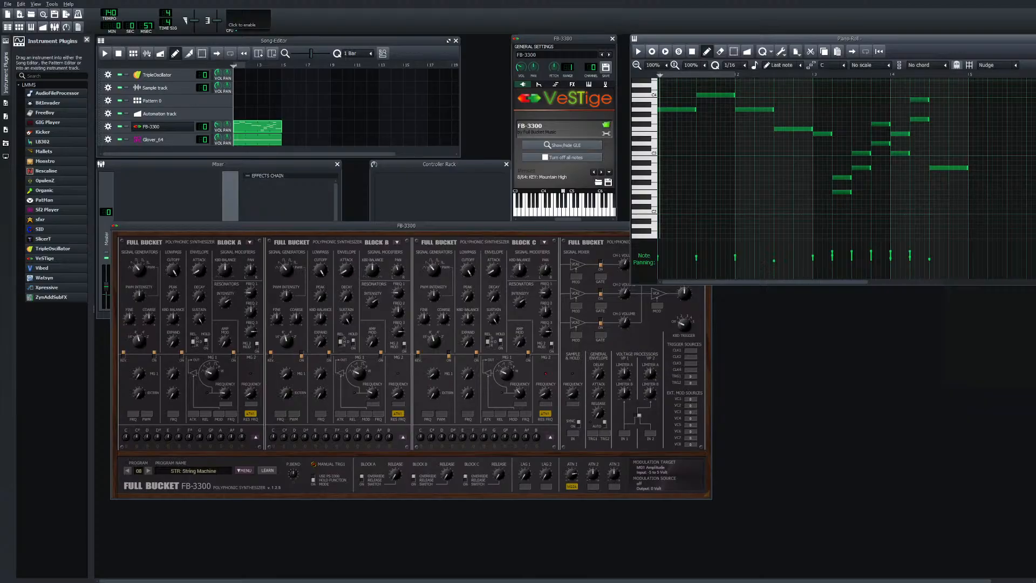
pyautogui.press('space')
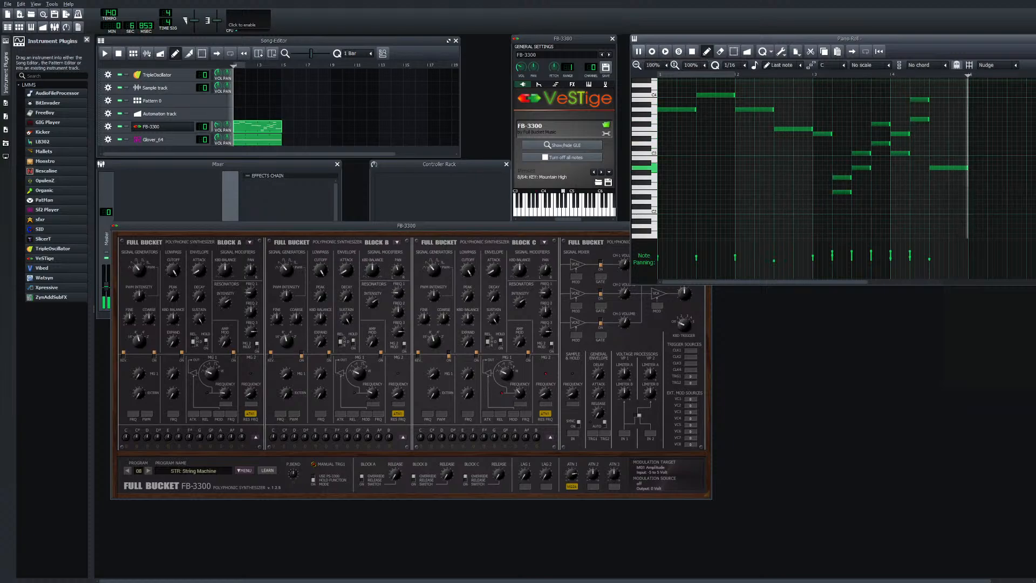
pyautogui.press('space')
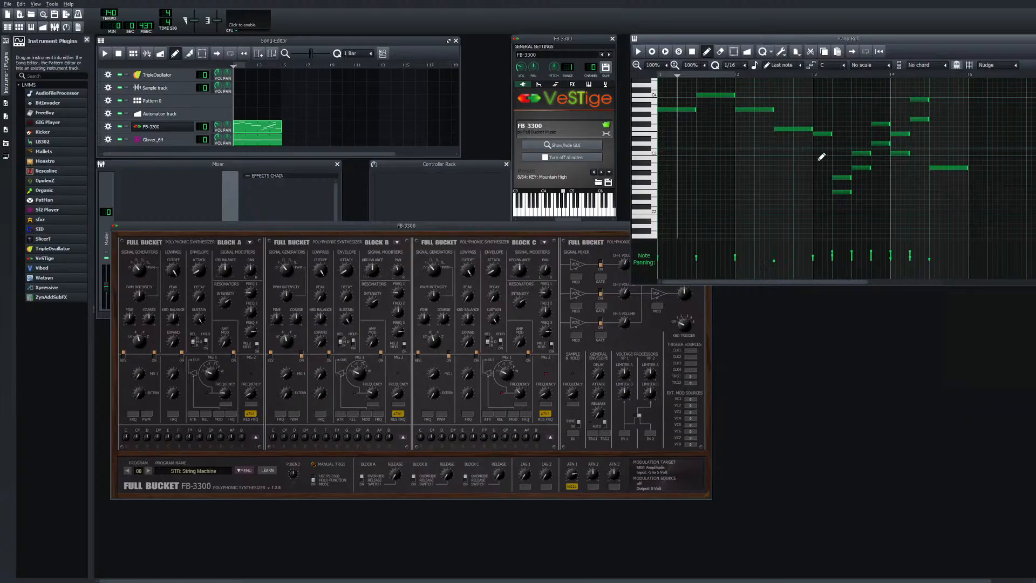
# Add a harmony note about three semitones above the short melody note starting bar 3, and play the clip and the song
pyautogui.moveTo(824, 149); pyautogui.dragTo(825, 127)
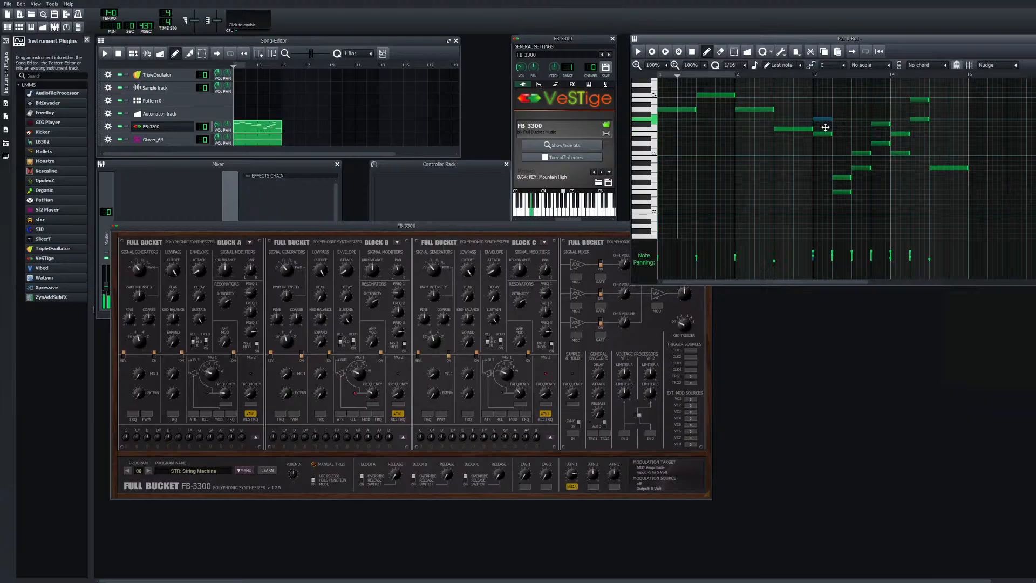
pyautogui.moveTo(825, 127); pyautogui.dragTo(826, 127)
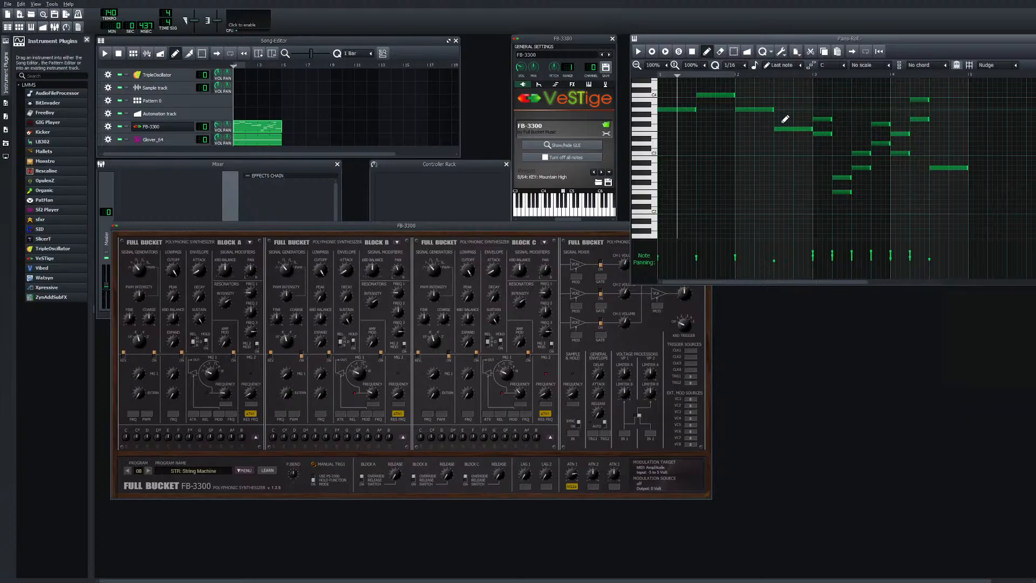
pyautogui.press('space')
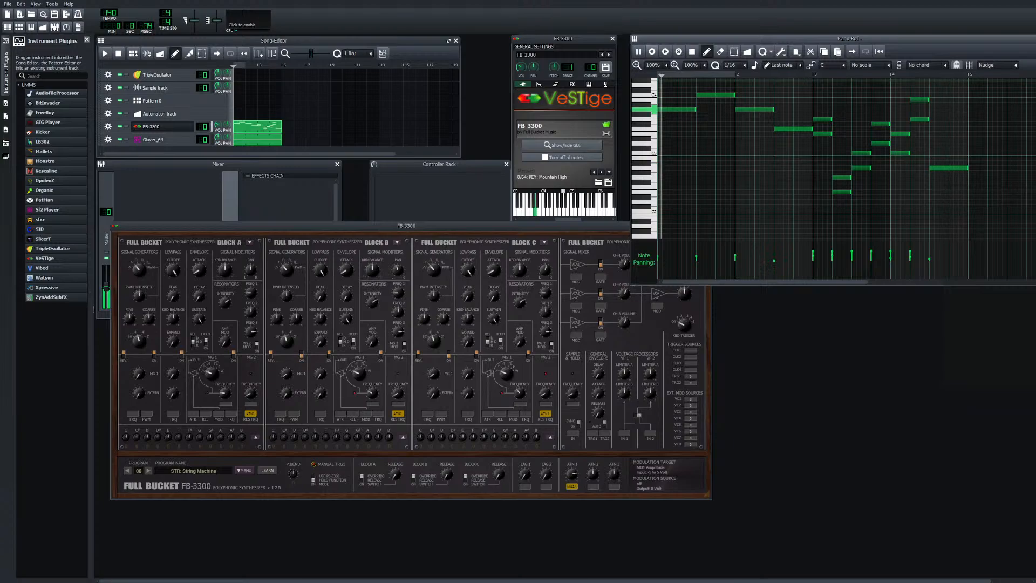
pyautogui.press('space')
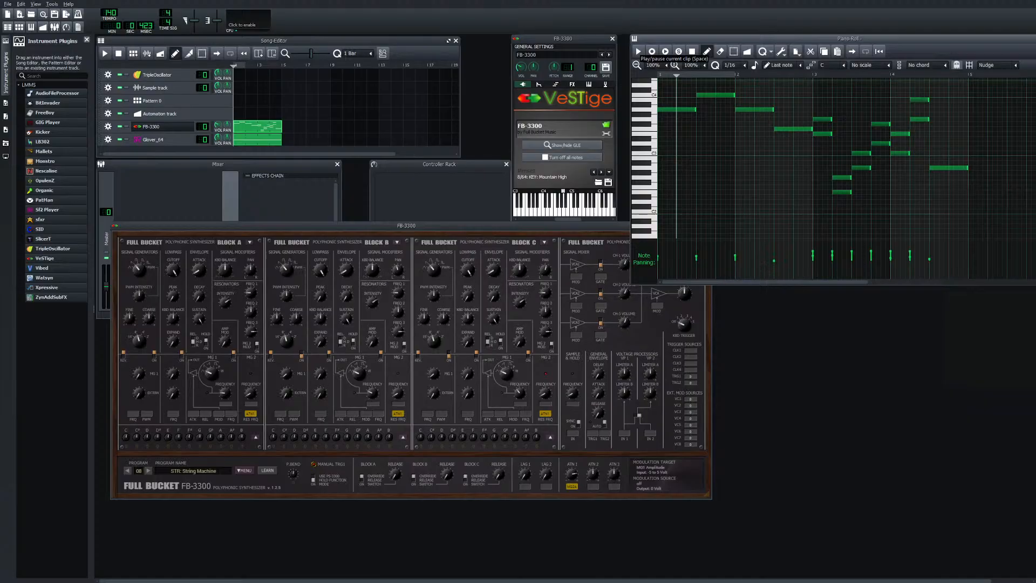
pyautogui.click(105, 53)
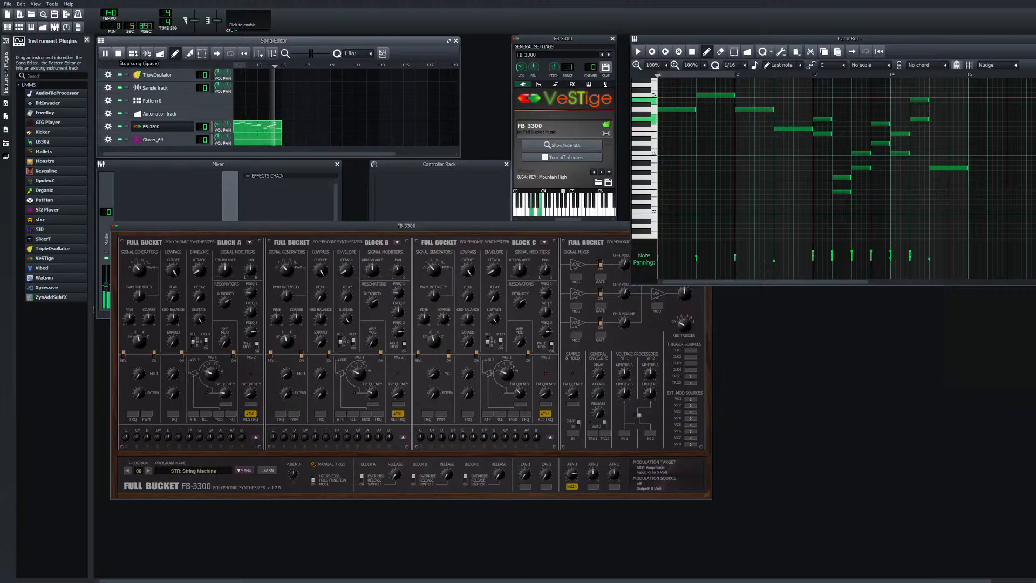
pyautogui.click(118, 53)
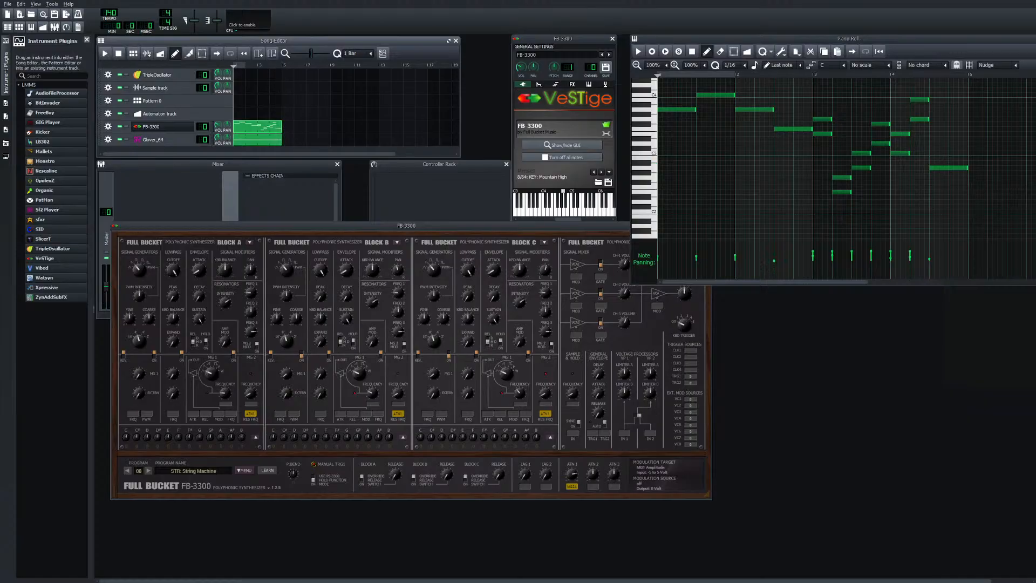
# Add a short harmony note about seven semitones above the half-bar melody note before bar 3, and remove the stray note beneath it
pyautogui.scroll(-1, 833, 159)
pyautogui.scroll(2, 833, 159)
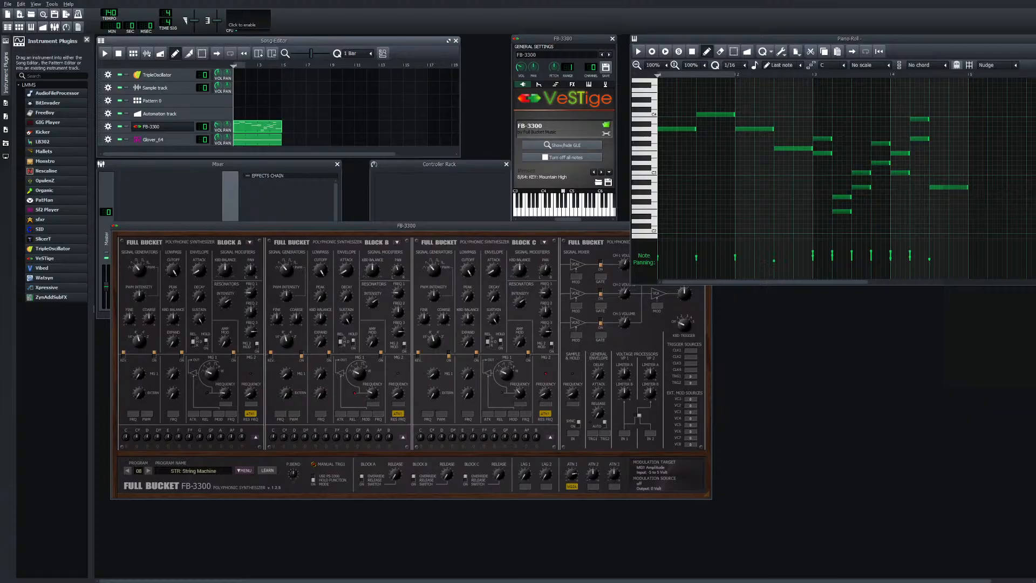
pyautogui.scroll(2, 833, 165)
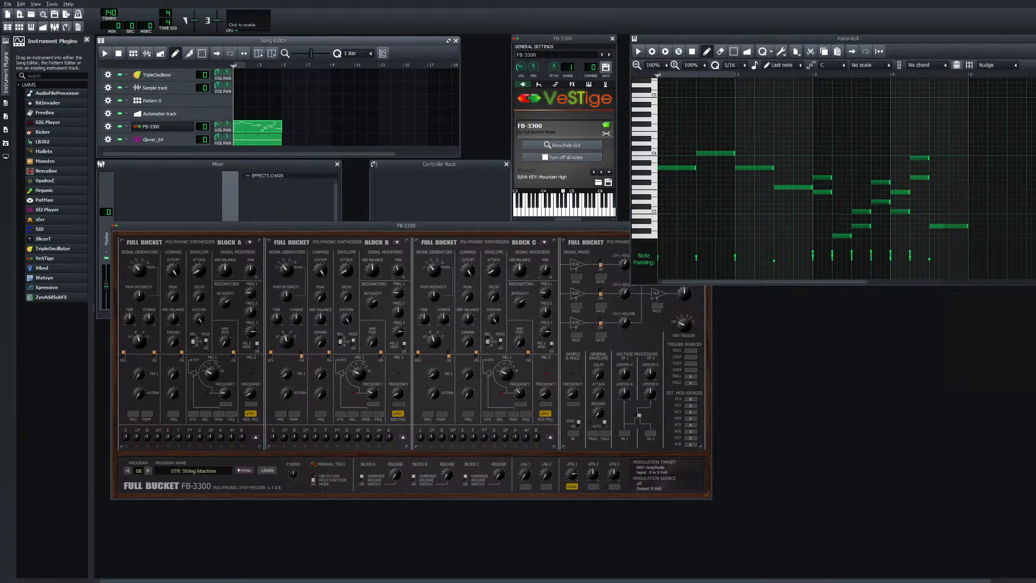
pyautogui.scroll(-2, 844, 178)
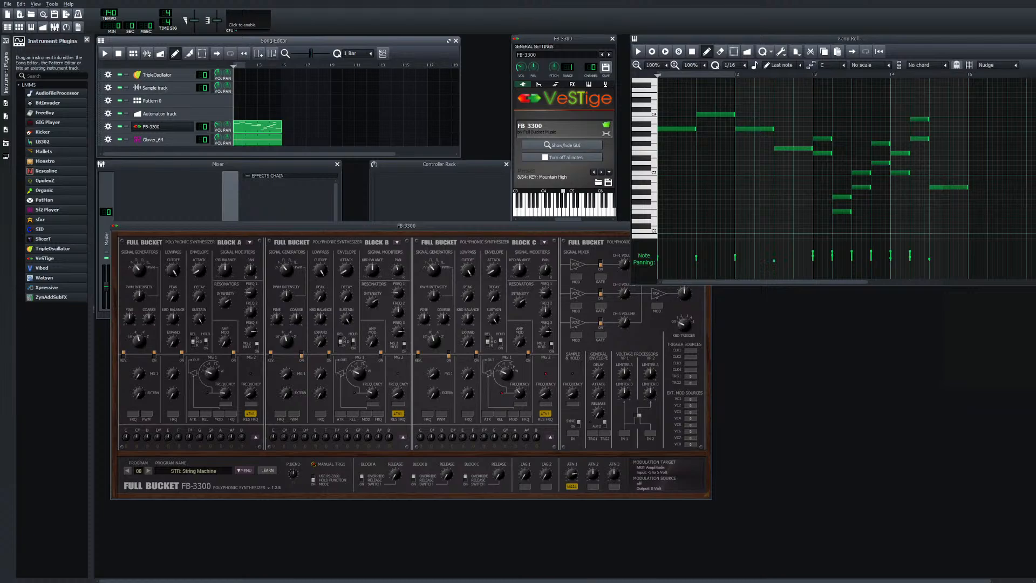
pyautogui.moveTo(791, 131)
pyautogui.mouseDown()
pyautogui.moveTo(780, 172)
pyautogui.moveTo(784, 125)
pyautogui.mouseUp()
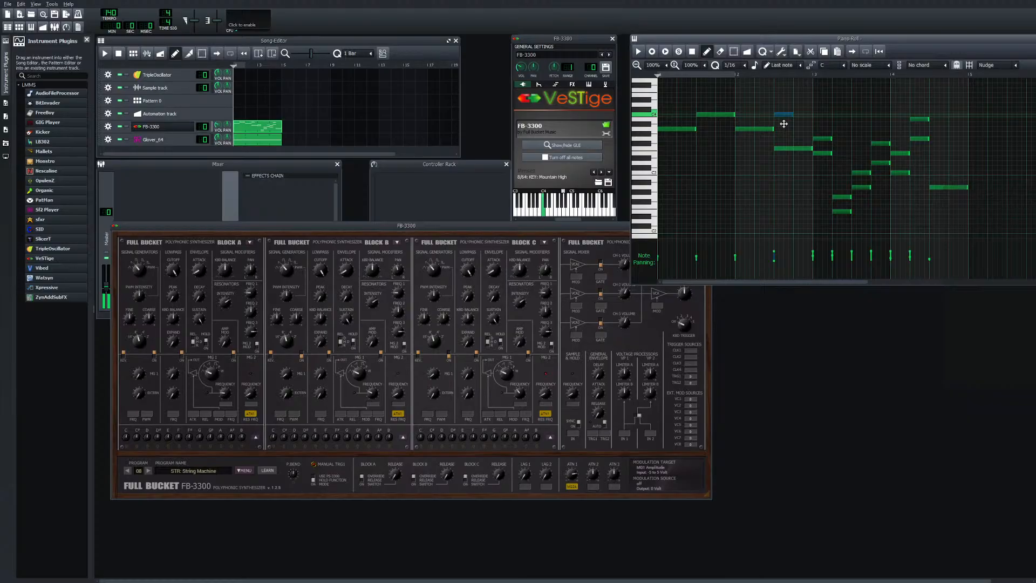
pyautogui.moveTo(784, 124); pyautogui.dragTo(783, 124)
pyautogui.click(788, 156)
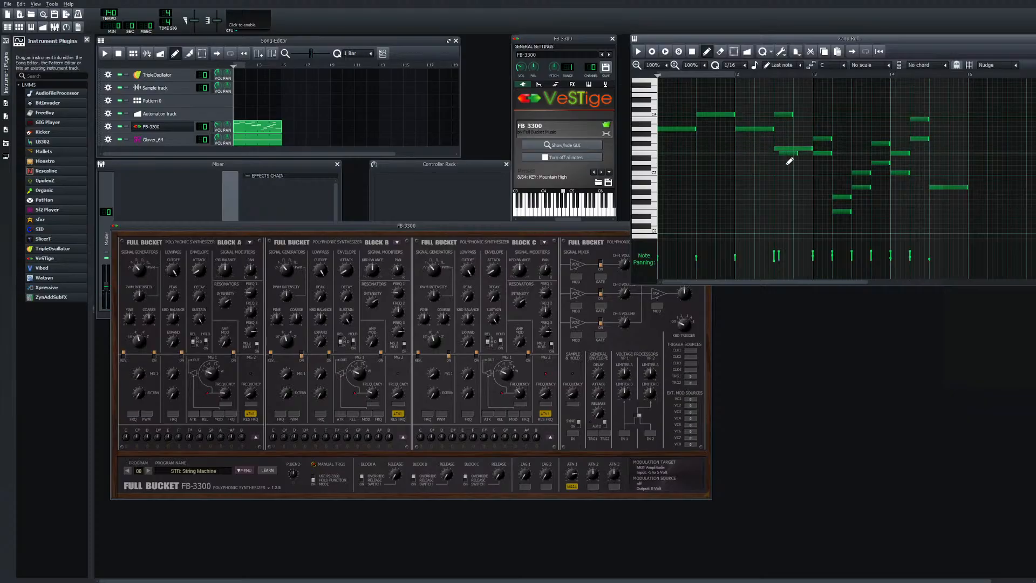
pyautogui.rightClick(789, 158)
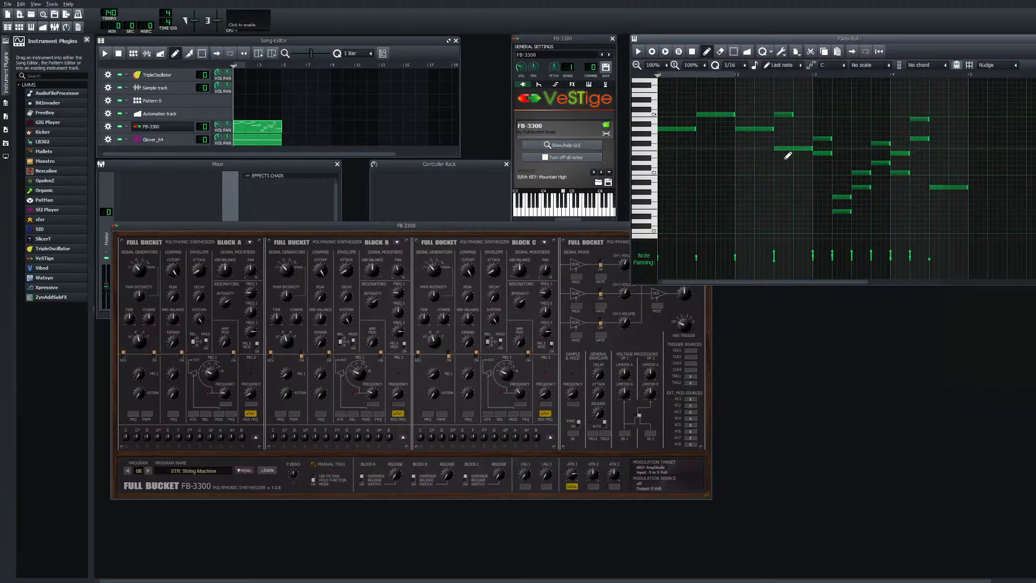
# Audition the half-bar melody note before bar 3 and its upper harmony, testing candidate pitches on the FB-3300
pyautogui.click(788, 154)
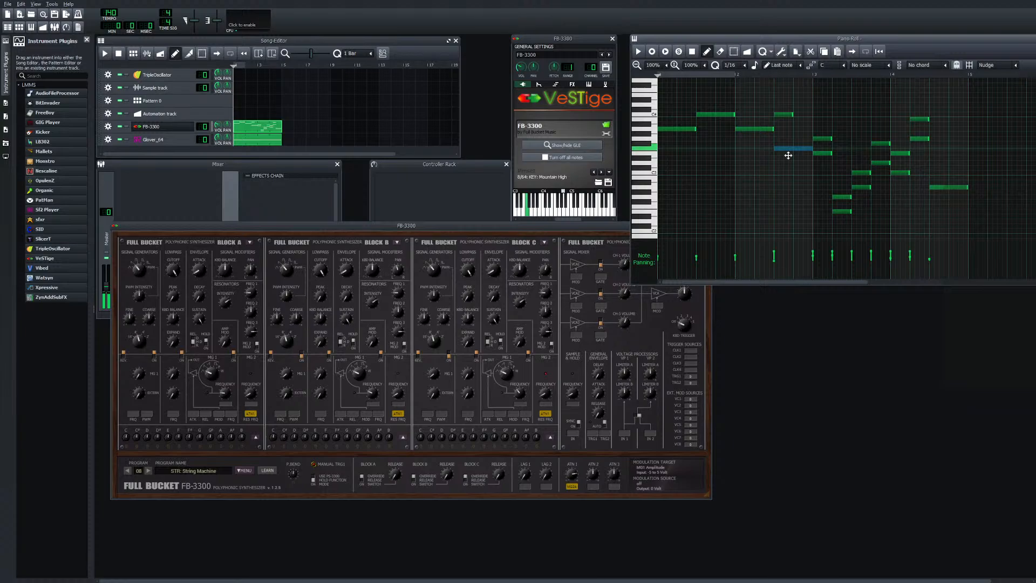
pyautogui.press('v')
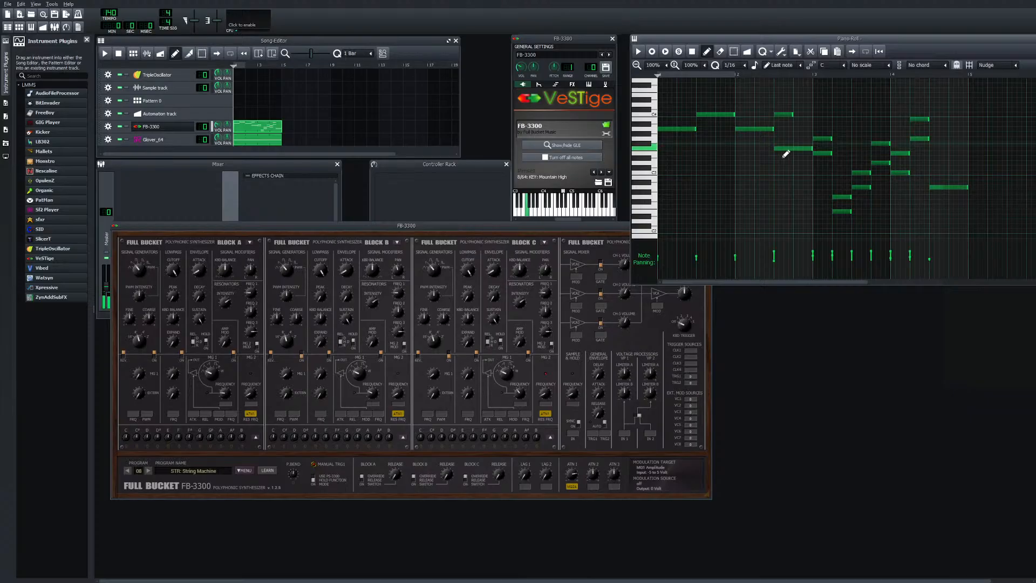
pyautogui.press('v')
pyautogui.press('n')
pyautogui.press(',')
pyautogui.press('v')
pyautogui.press('n')
pyautogui.press(',')
pyautogui.press('v')
pyautogui.press('n')
pyautogui.press(',')
pyautogui.click(791, 122)
pyautogui.moveTo(791, 122)
pyautogui.mouseDown()
pyautogui.moveTo(786, 153)
pyautogui.moveTo(788, 119)
pyautogui.mouseUp()
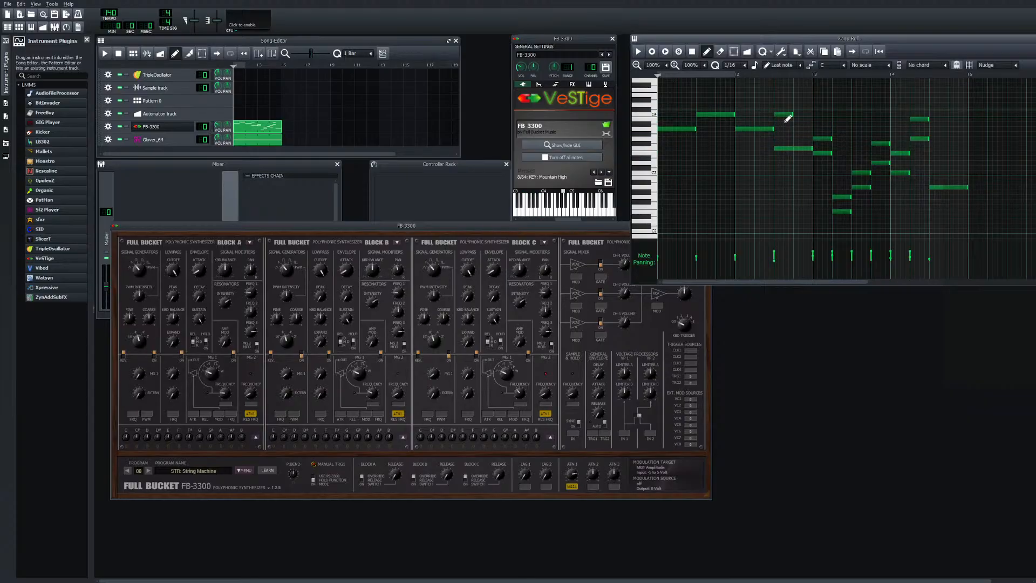
# Test candidate pitches on the FB-3300 for the chord in the second half of bar 2
pyautogui.press('v')
pyautogui.press('n')
pyautogui.press(',')
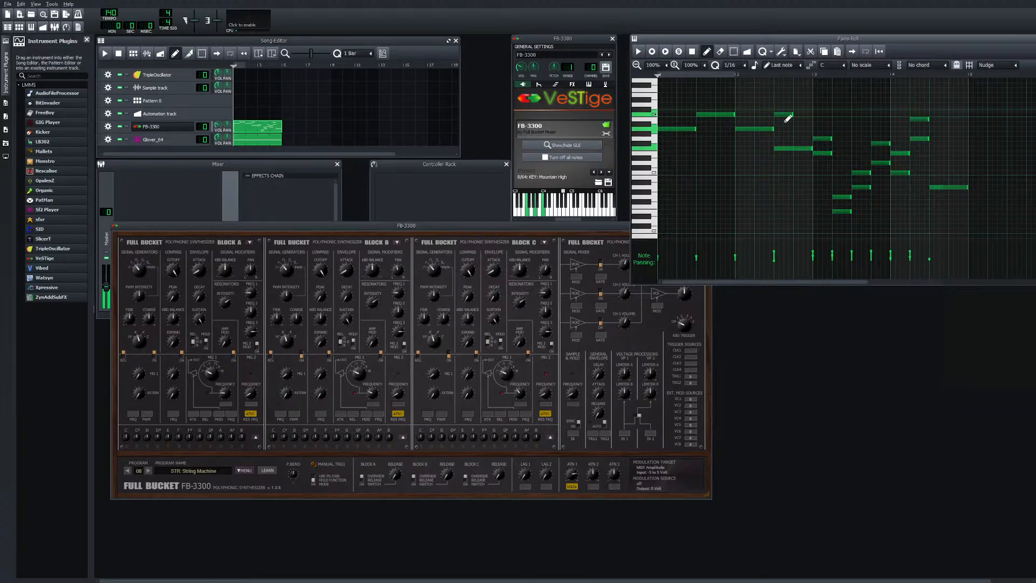
pyautogui.press('m')
pyautogui.press(',')
pyautogui.press('m')
# Lengthen the upper harmony before bar 3 to half a bar, add an equally long note a semitone beneath it, and play the clip
pyautogui.click(781, 114)
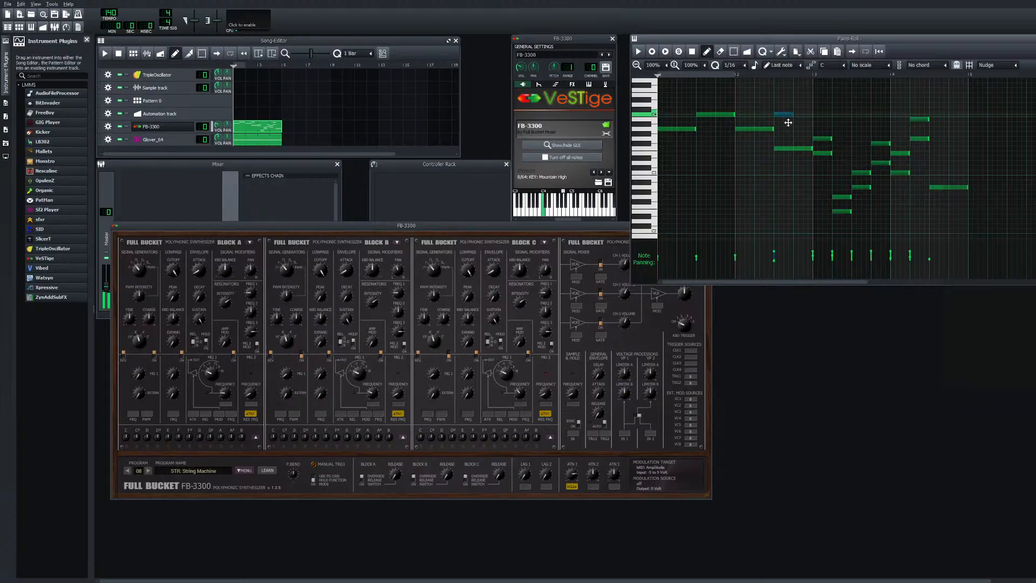
pyautogui.click(787, 120)
pyautogui.moveTo(792, 115); pyautogui.dragTo(810, 114)
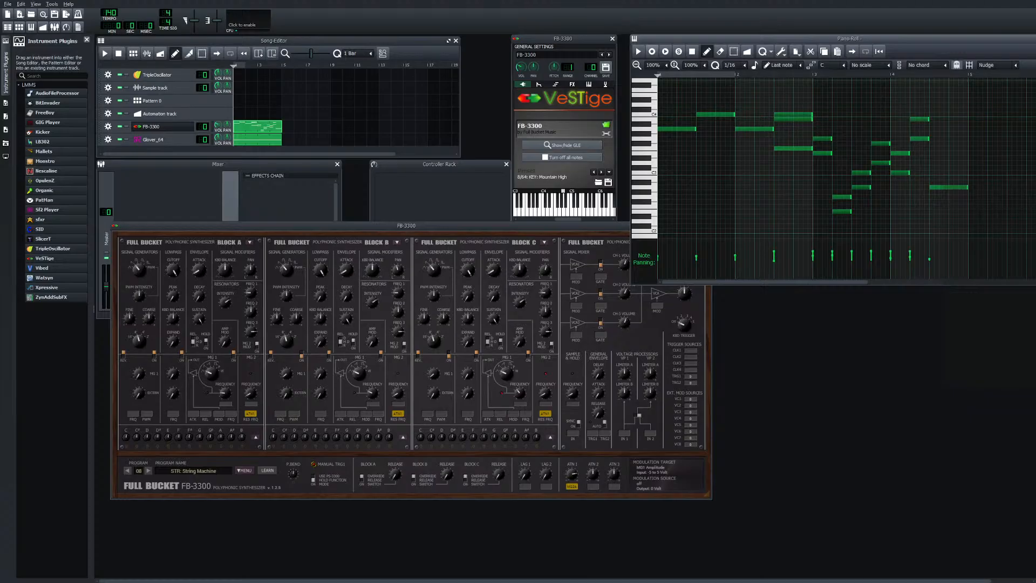
pyautogui.press('space')
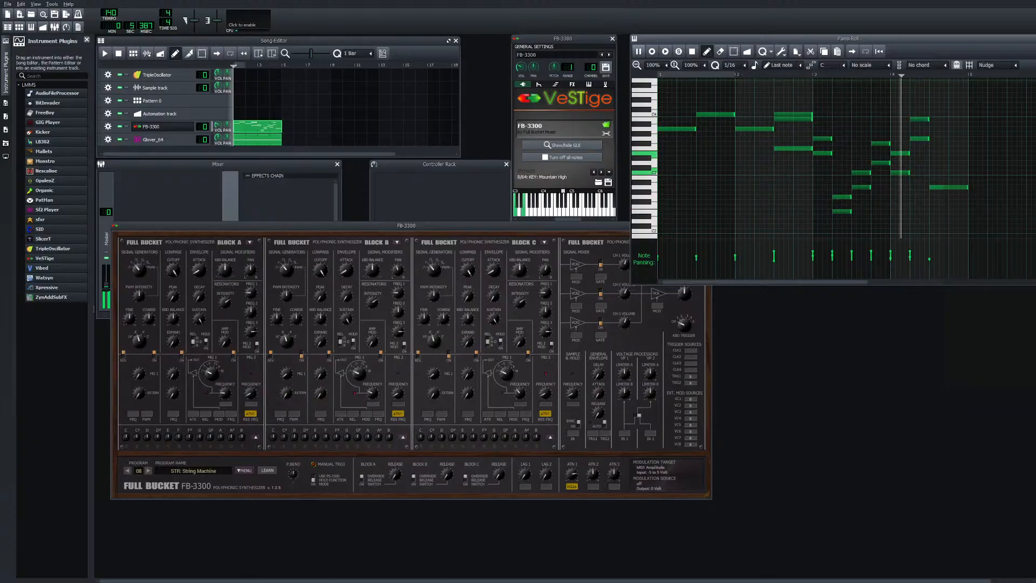
pyautogui.press('space')
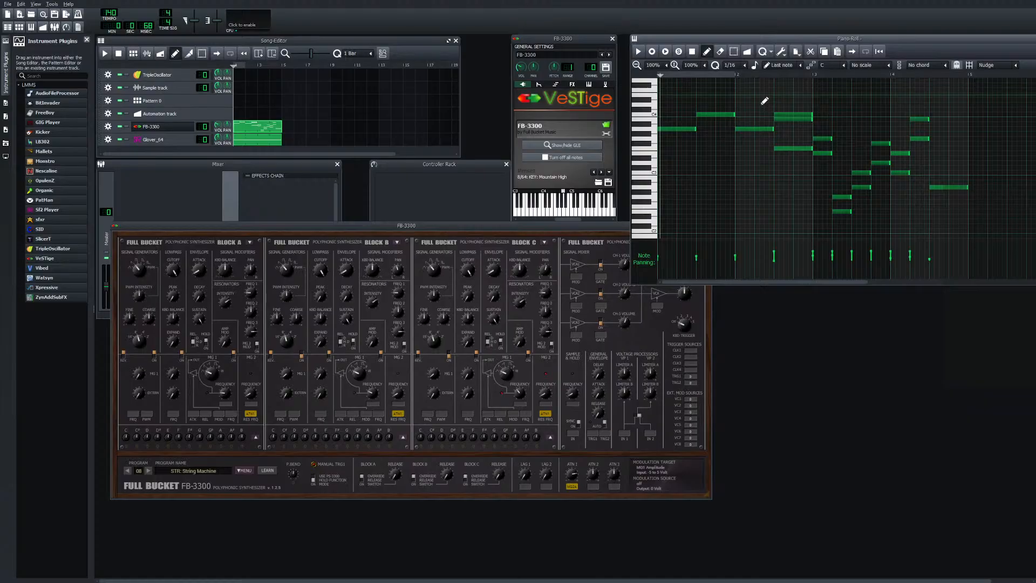
# Remove the note a semitone beneath the upper harmony before bar 3, and play the clip
pyautogui.click(800, 127)
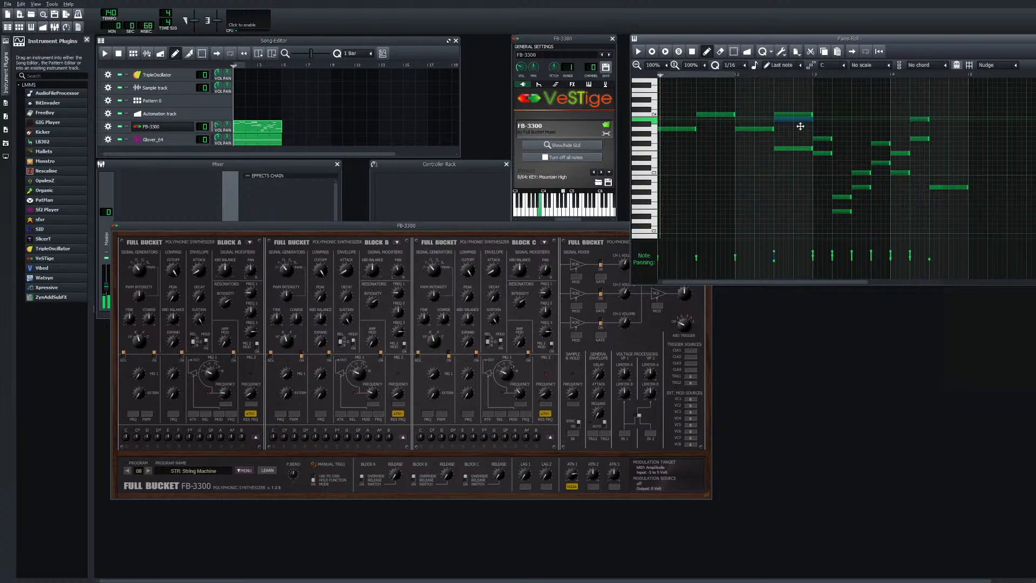
pyautogui.rightClick(800, 126)
pyautogui.moveTo(800, 126); pyautogui.dragTo(782, 126)
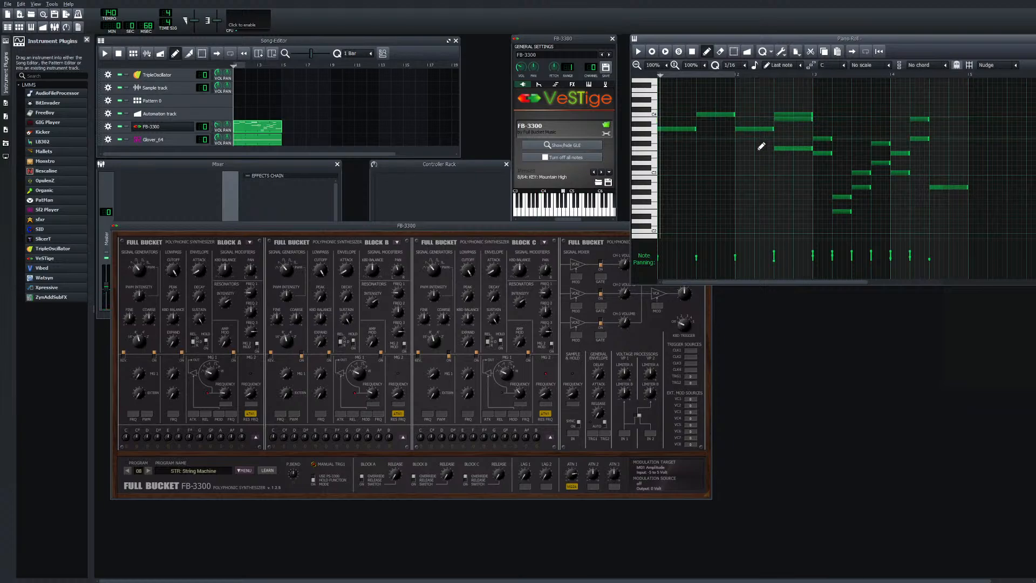
pyautogui.click(791, 129)
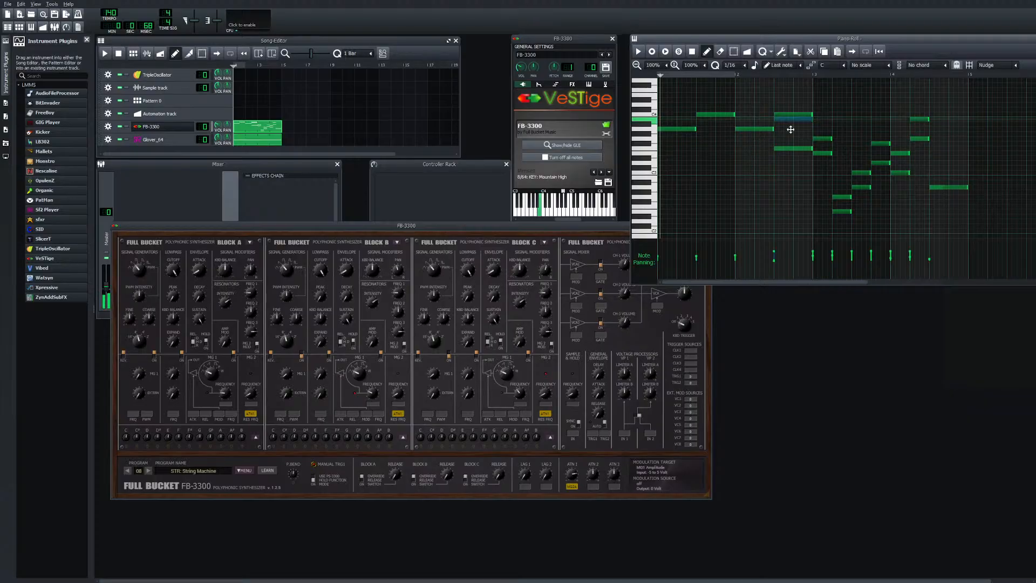
pyautogui.click(638, 51)
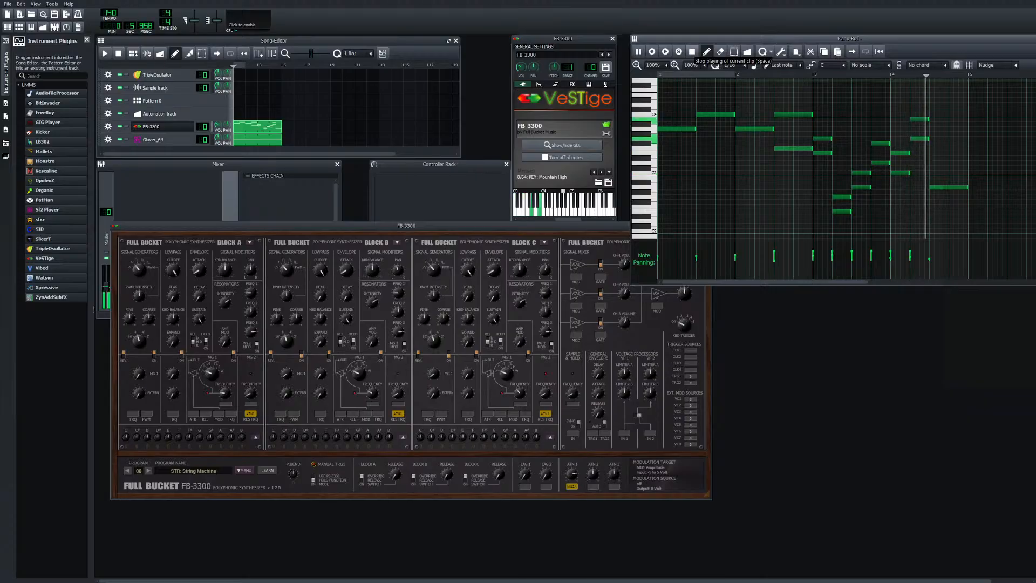
pyautogui.press('space')
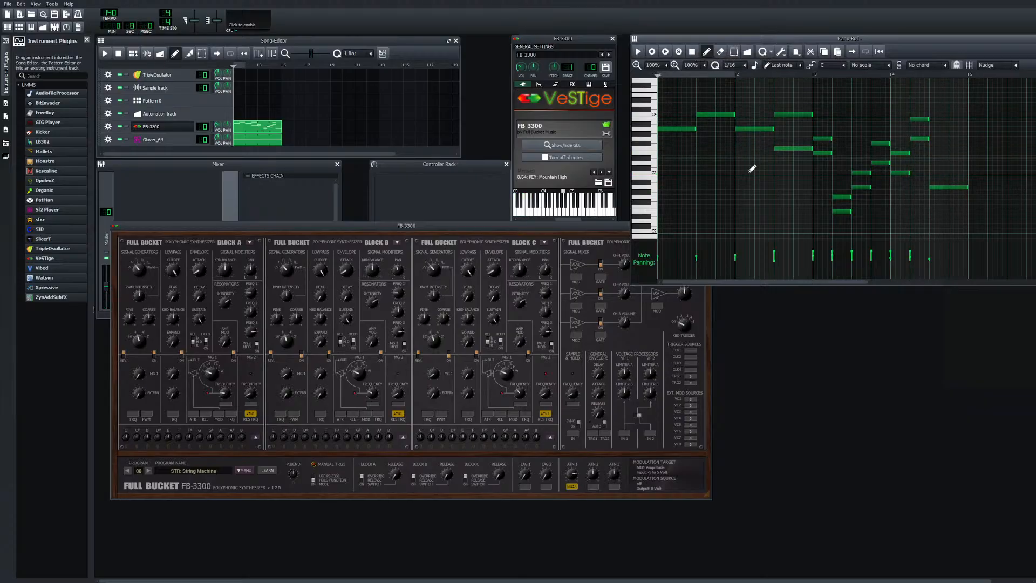
# Add a half-bar harmony note about seven semitones below the melody note starting bar 2, aligned with it, and play the clip
pyautogui.moveTo(743, 158)
pyautogui.mouseDown()
pyautogui.moveTo(734, 159)
pyautogui.moveTo(741, 169)
pyautogui.mouseUp()
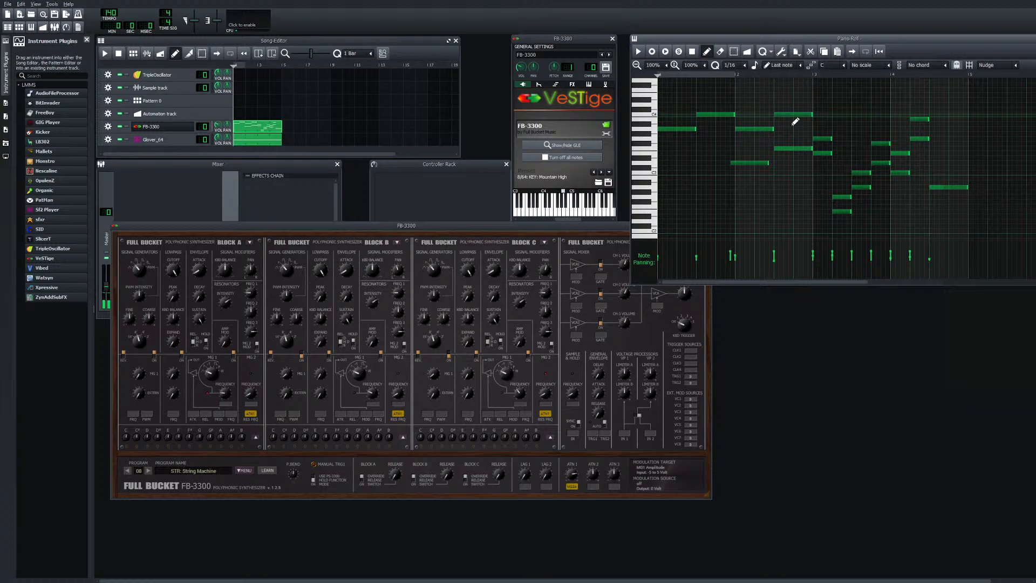
pyautogui.click(758, 171)
pyautogui.moveTo(759, 171); pyautogui.dragTo(763, 167)
pyautogui.press('space')
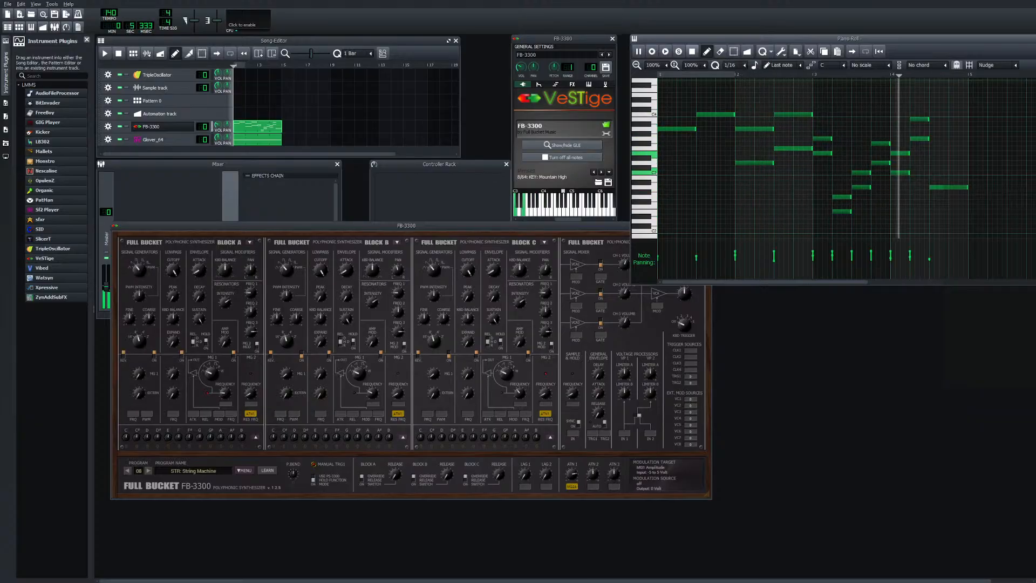
pyautogui.press('space')
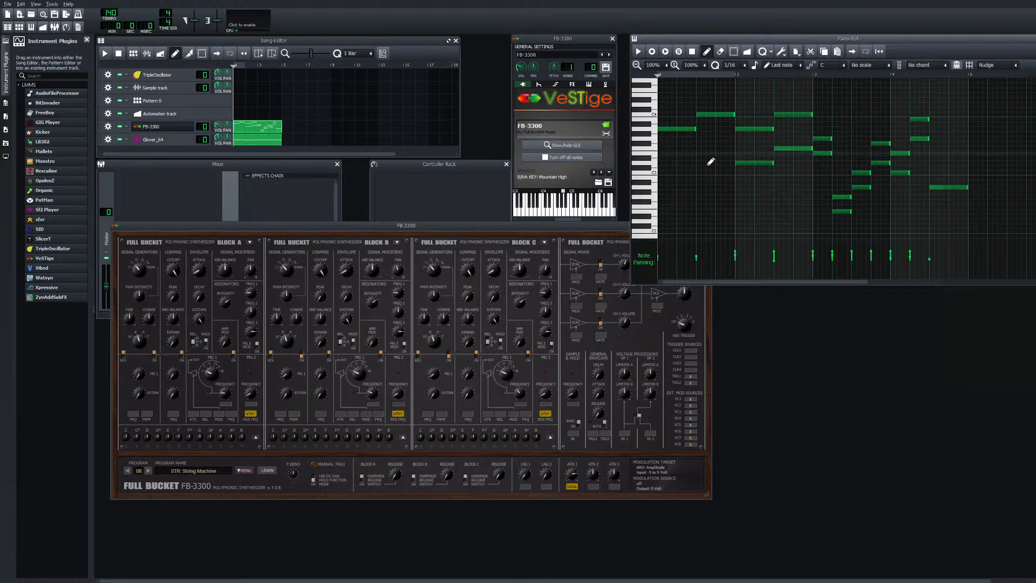
# Audition the melody note in the second half of bar 1, add a half-bar harmony about five semitones below it, and play the clip
pyautogui.click(716, 115)
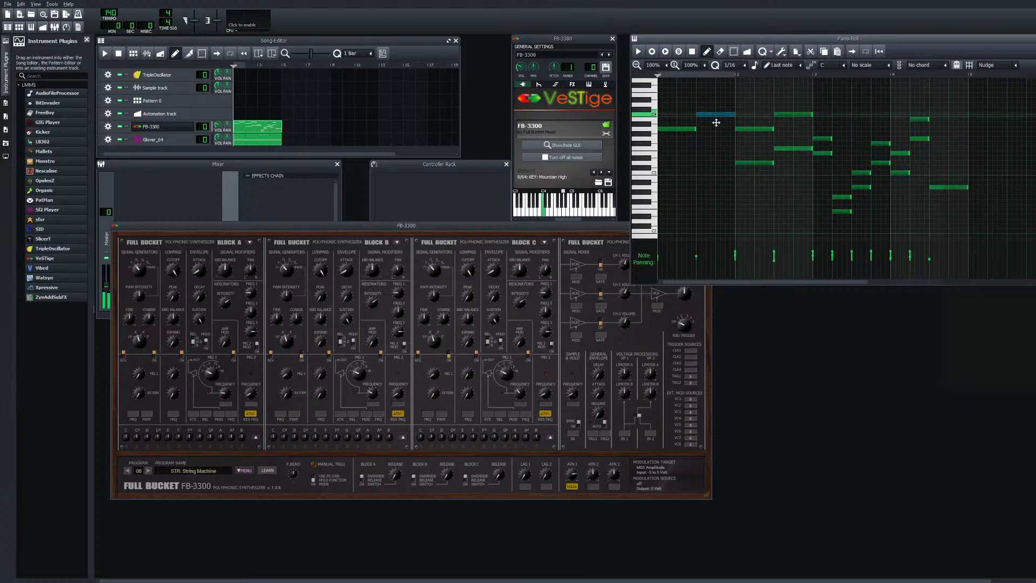
pyautogui.moveTo(716, 123); pyautogui.dragTo(706, 101)
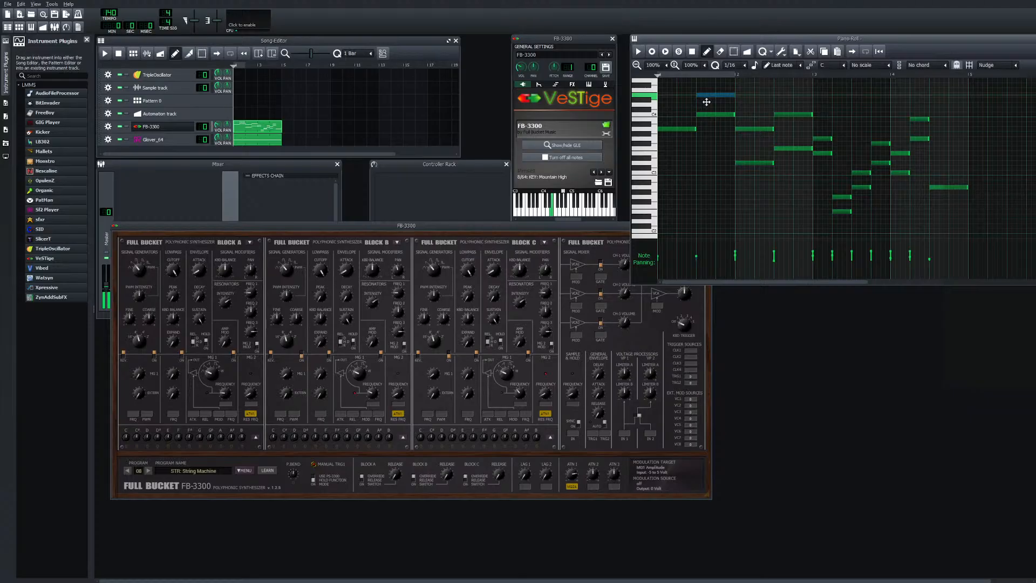
pyautogui.moveTo(706, 101); pyautogui.dragTo(703, 147)
pyautogui.press('space')
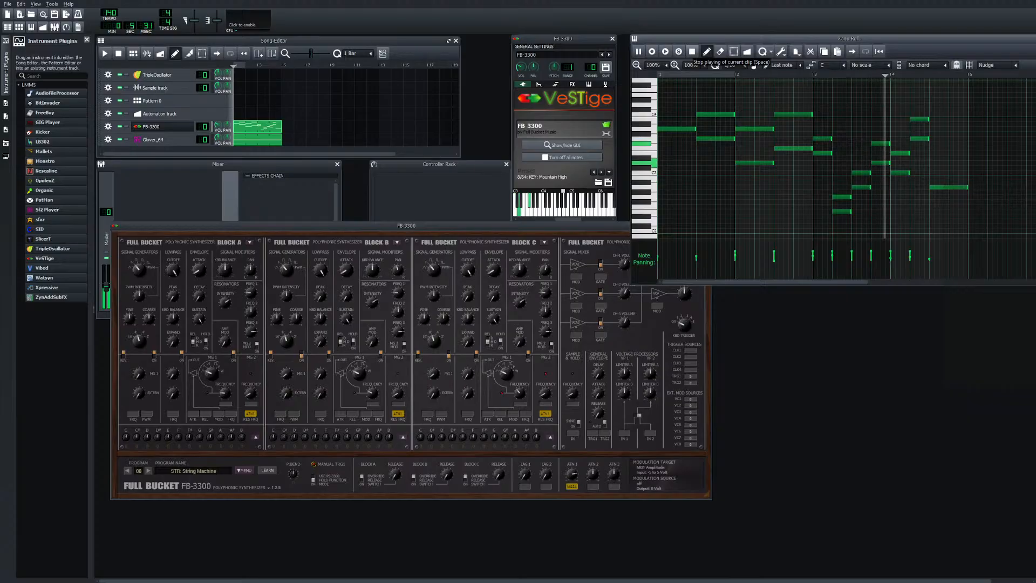
pyautogui.press('space')
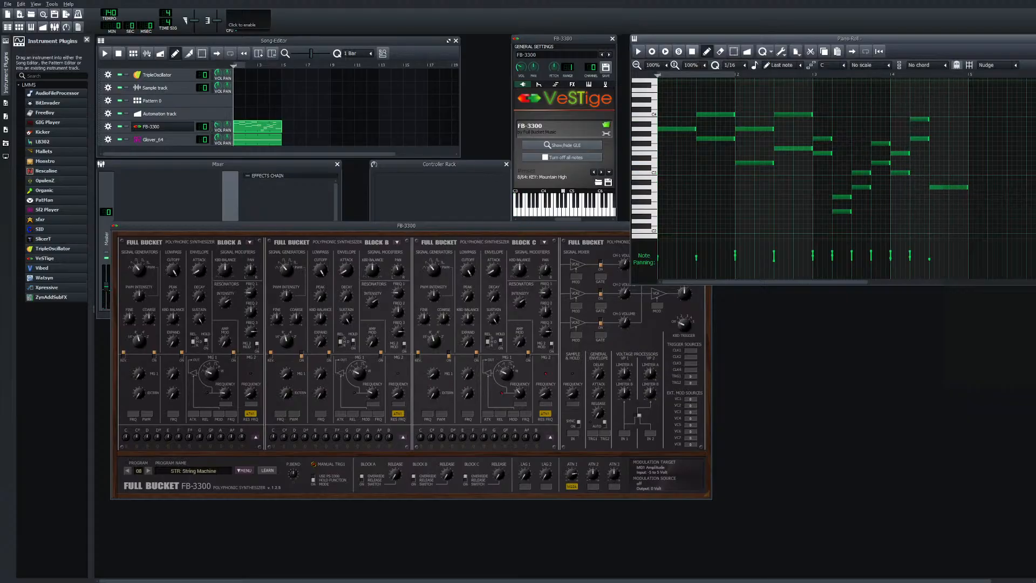
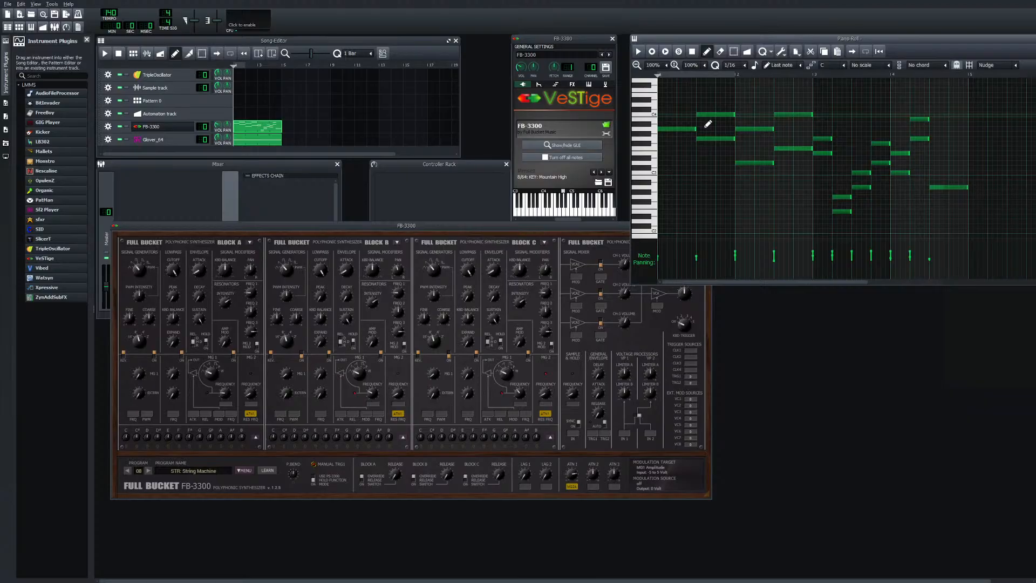
# Add a half-bar harmony note about four semitones below the opening melody note, play the clip, and audition the opening pair
pyautogui.moveTo(681, 153)
pyautogui.mouseDown()
pyautogui.moveTo(665, 156)
pyautogui.moveTo(665, 128)
pyautogui.moveTo(665, 148)
pyautogui.mouseUp()
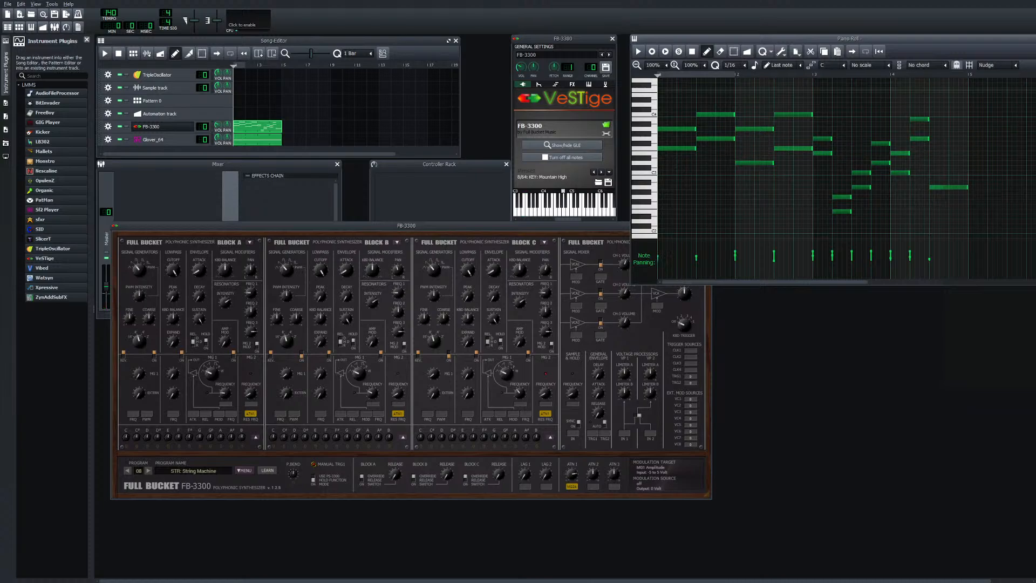
pyautogui.press('space')
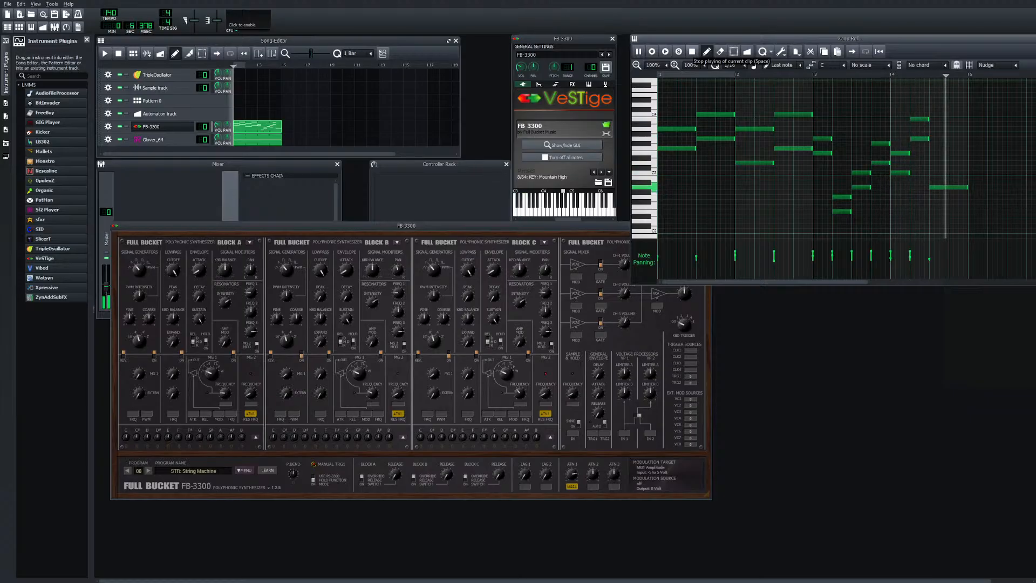
pyautogui.click(692, 52)
pyautogui.click(680, 130)
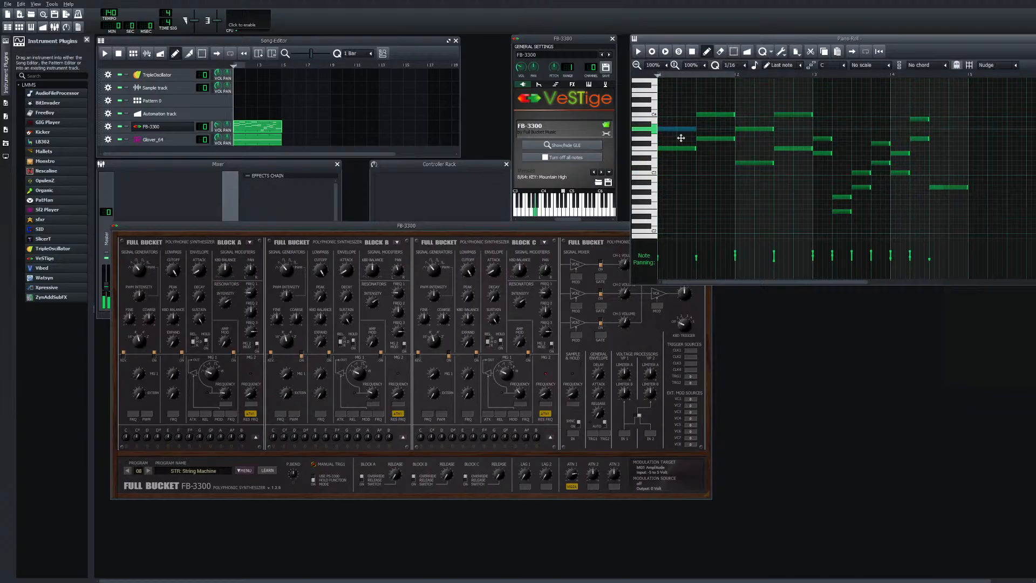
pyautogui.click(677, 149)
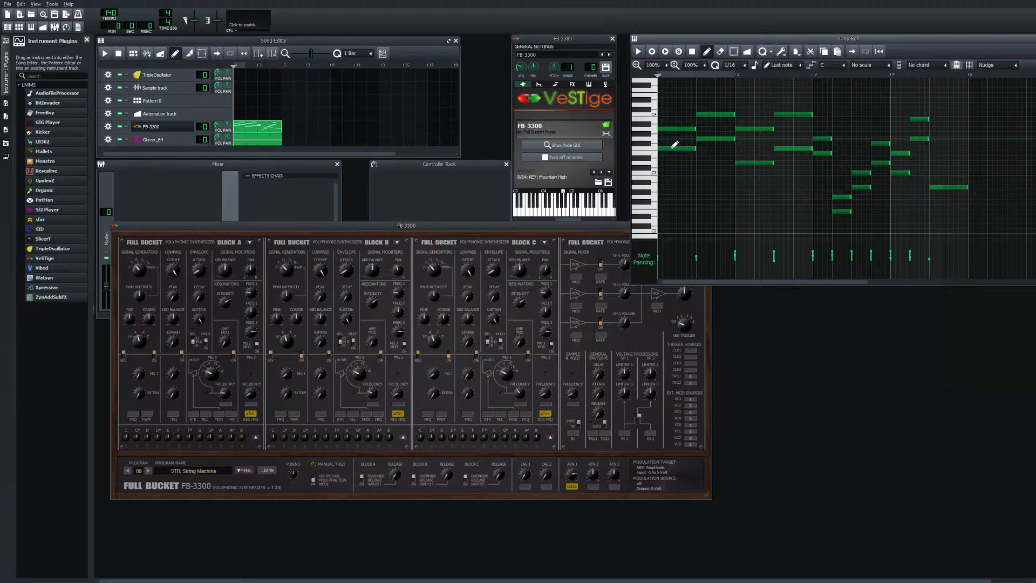
# Rework the opening chord with upper notes about six and nine semitones above its lowest note, and play the clip and the song
pyautogui.click(680, 130)
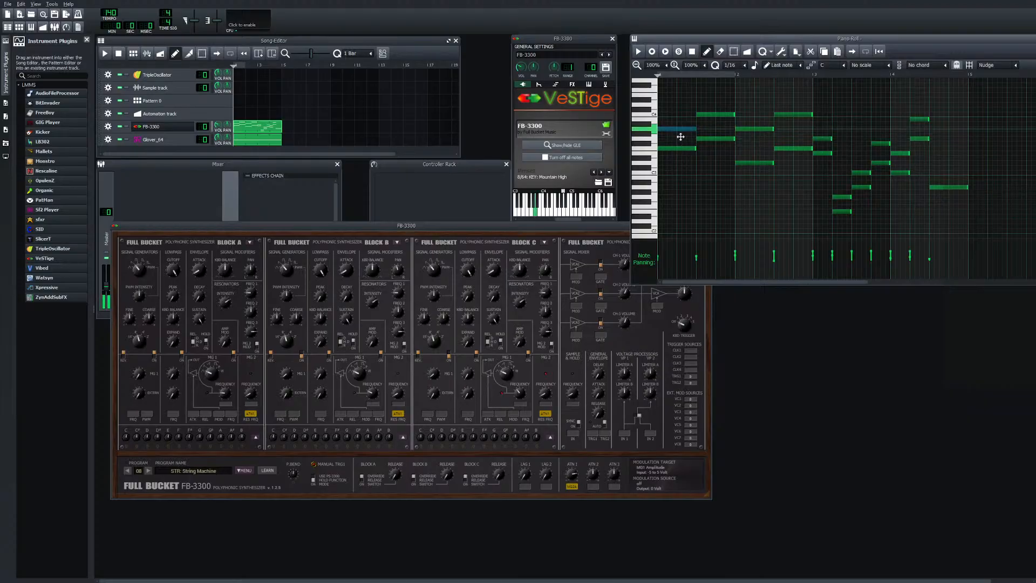
pyautogui.moveTo(680, 137); pyautogui.dragTo(669, 105)
pyautogui.press('space')
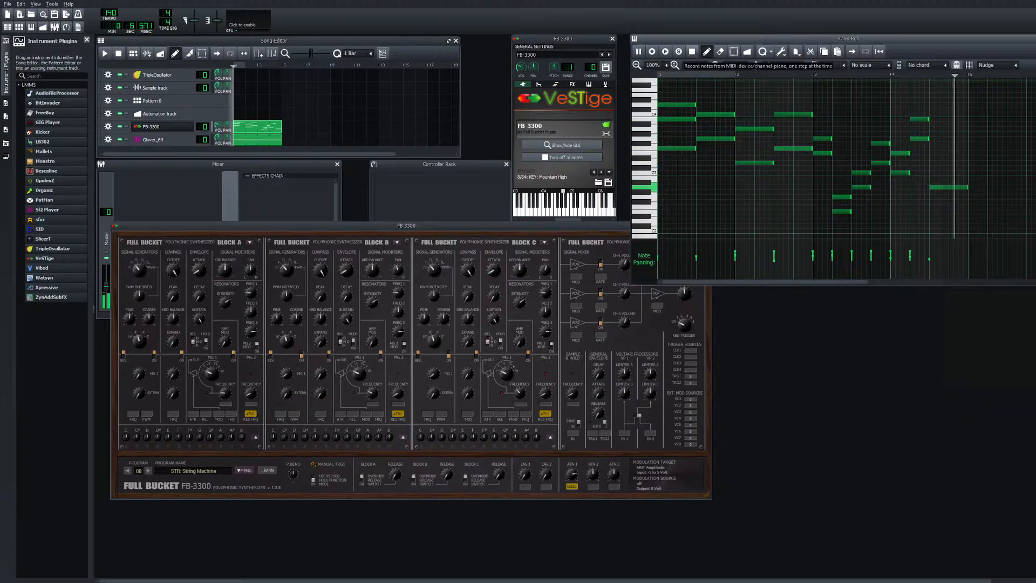
pyautogui.press('space')
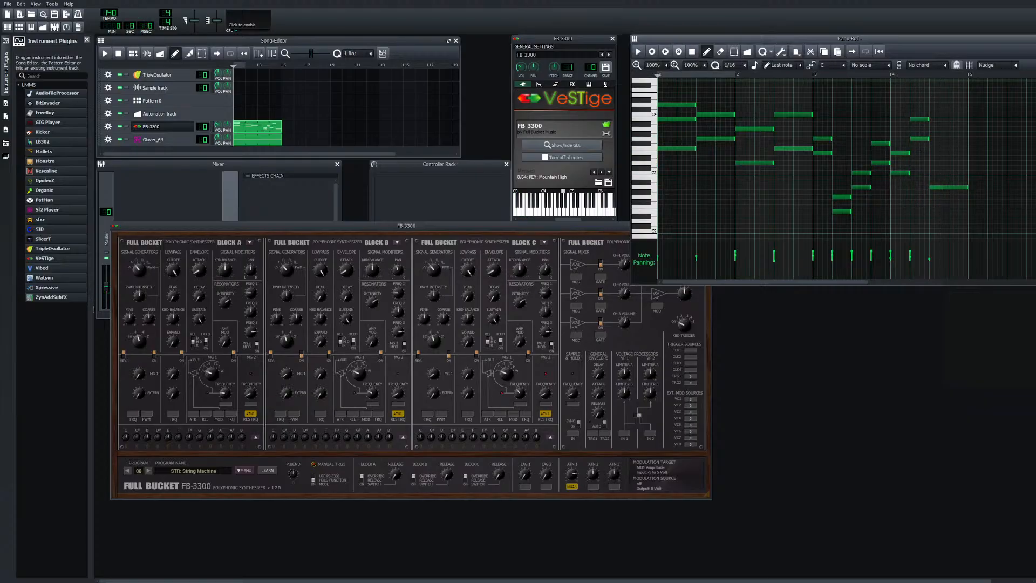
pyautogui.click(105, 53)
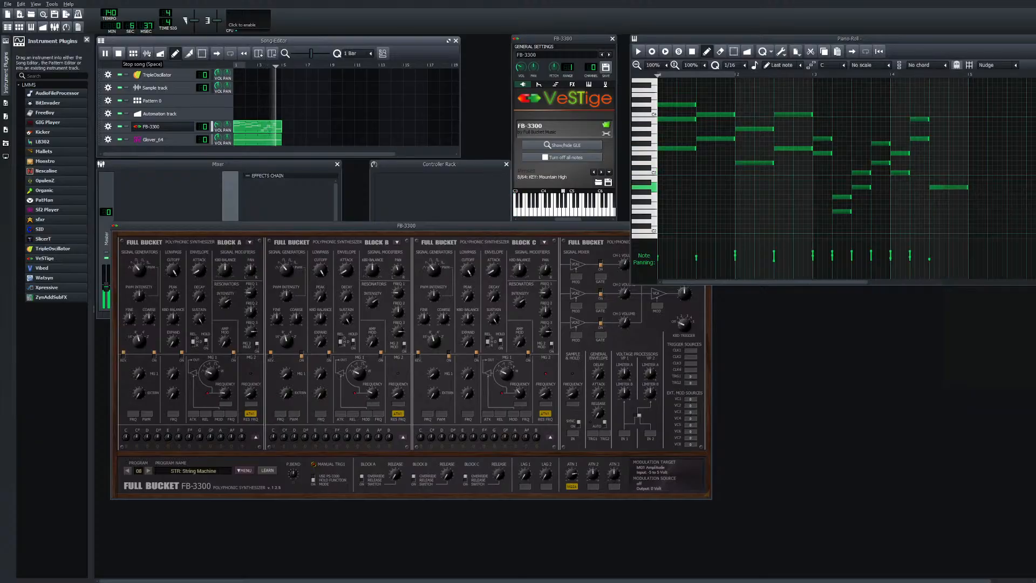
pyautogui.click(118, 53)
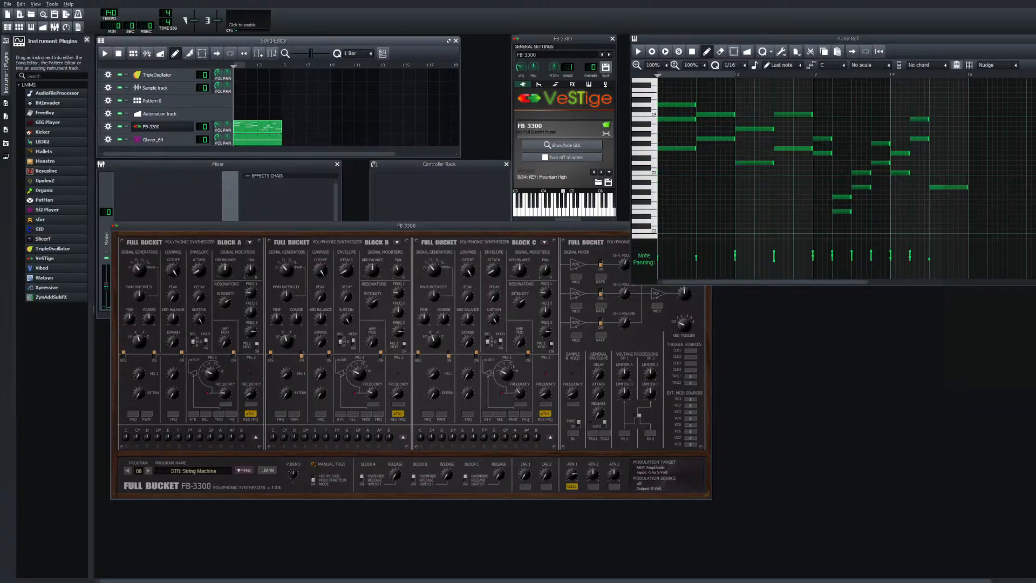
# Try the opening chord's middle note a semitone lower, remove that note, and play the song
pyautogui.moveTo(682, 119); pyautogui.dragTo(682, 133)
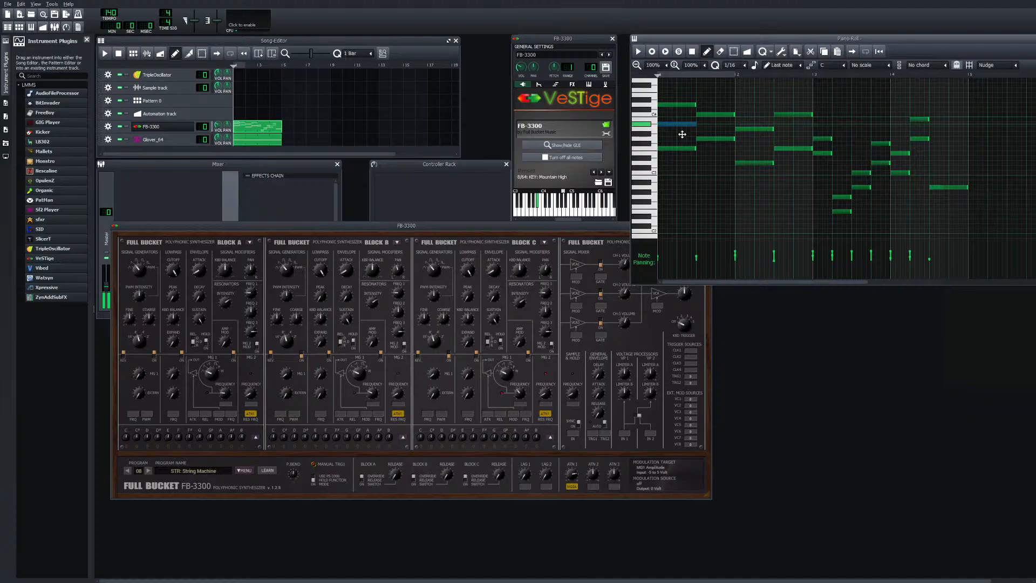
pyautogui.rightClick(682, 126)
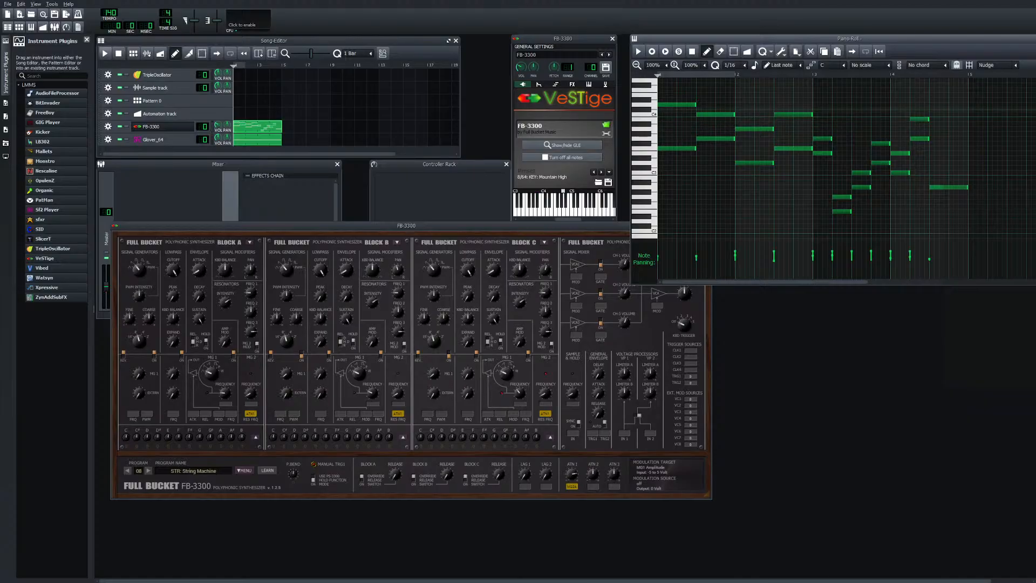
pyautogui.click(105, 52)
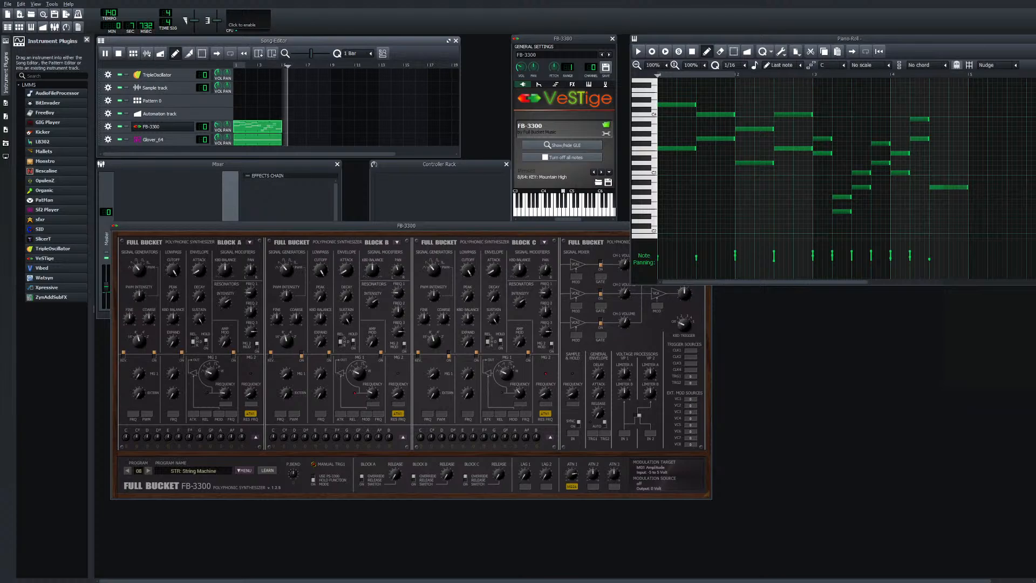
pyautogui.click(119, 53)
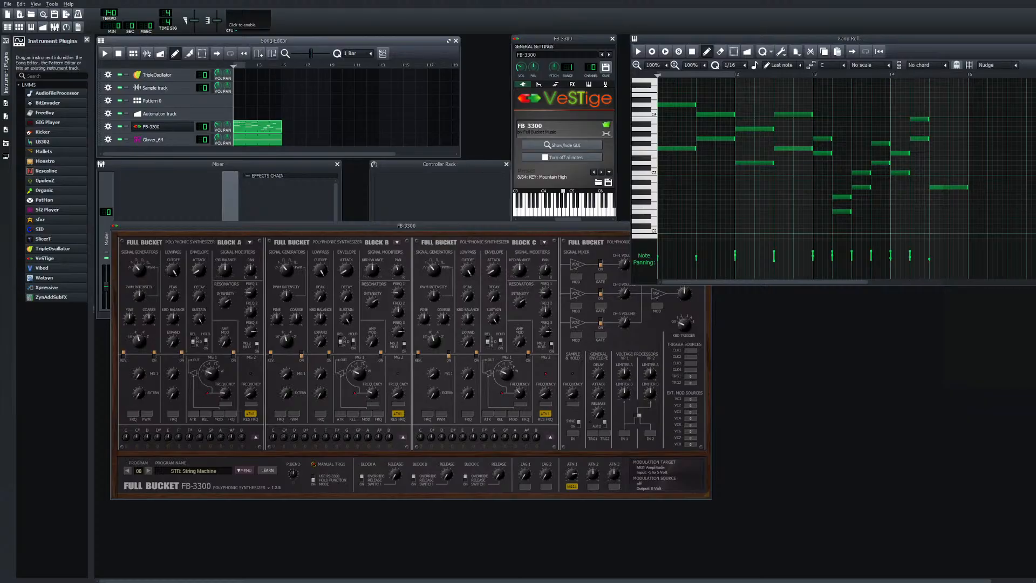
# Add a half-bar middle note to the opening chord, testing neighbouring semitones and leaving it about five semitones below the top note
pyautogui.click(666, 128)
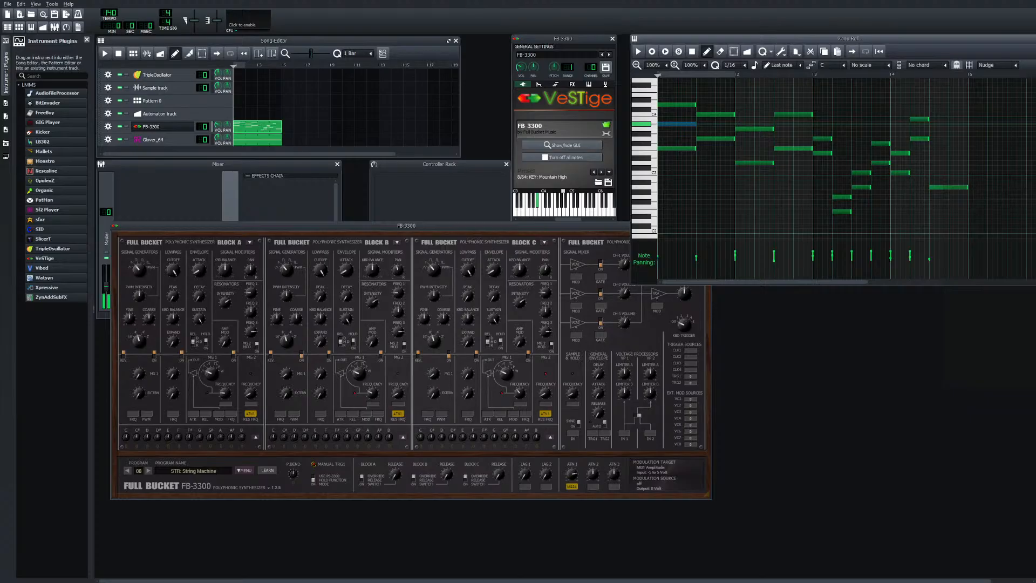
pyautogui.press('Down')
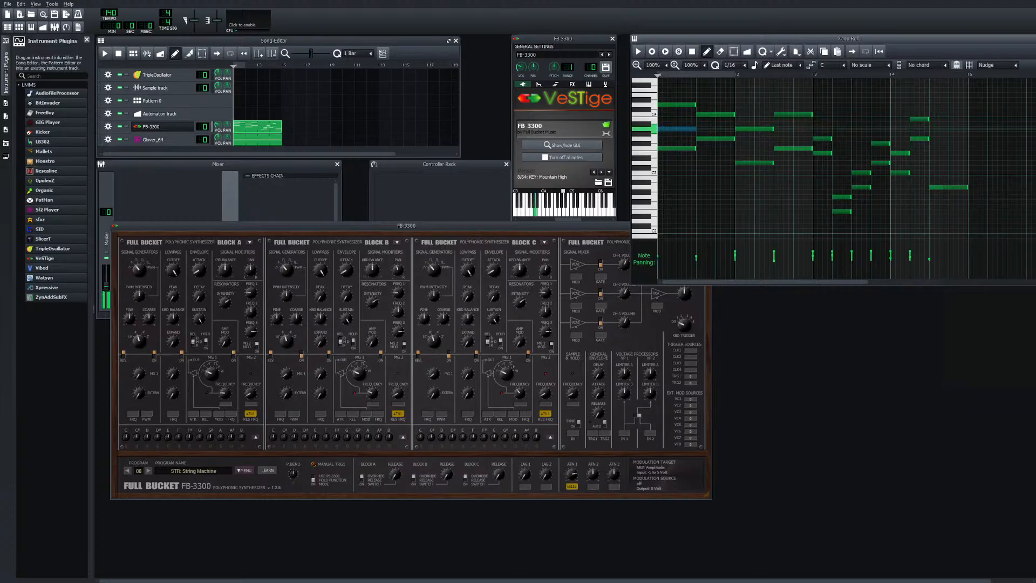
pyautogui.press('Up')
pyautogui.press('Up')
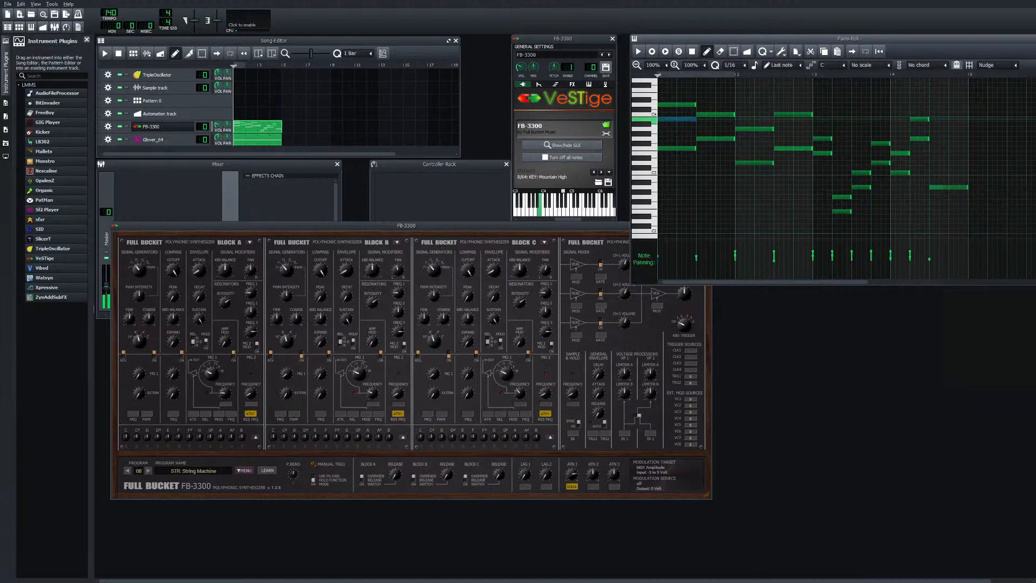
pyautogui.press('Down')
pyautogui.press('Down')
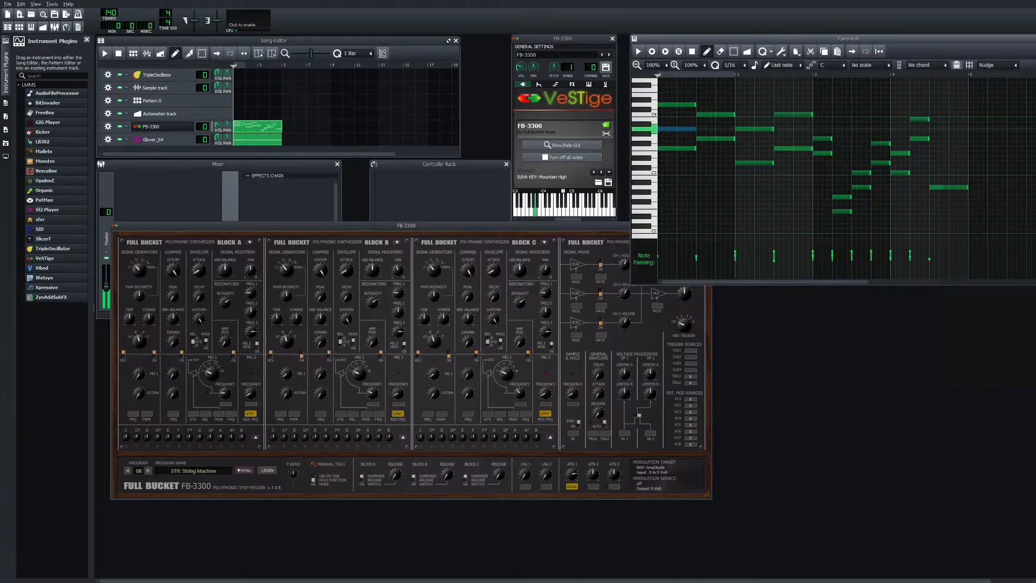
# Raise the opening chord's top note by about two semitones and play the clip
pyautogui.moveTo(662, 139)
pyautogui.mouseDown()
pyautogui.moveTo(671, 156)
pyautogui.moveTo(678, 101)
pyautogui.mouseUp()
pyautogui.press('space')
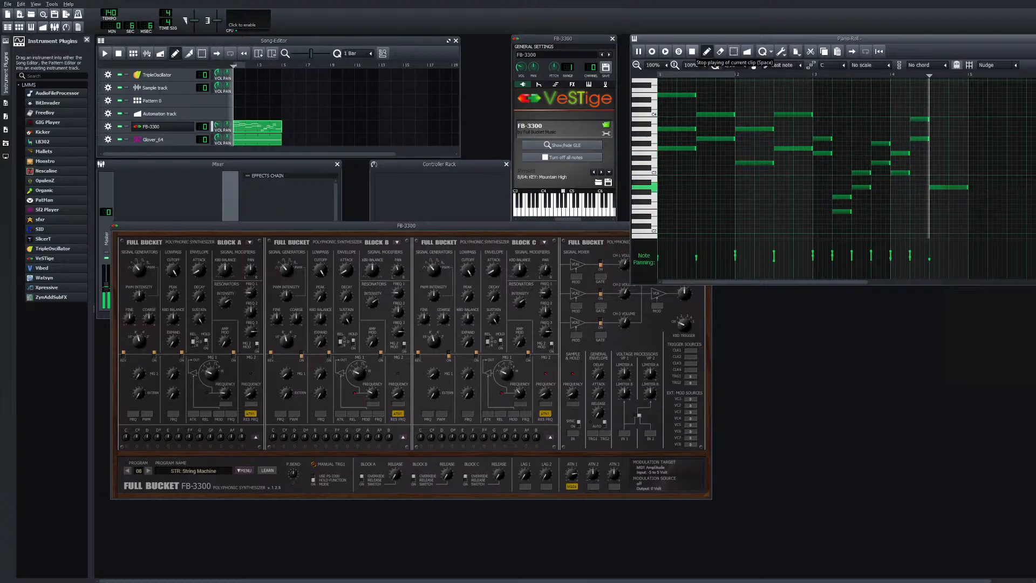
pyautogui.click(692, 51)
# Audition the opening chord's lowest, middle and top notes individually, and play the clip
pyautogui.scroll(2, 710, 116)
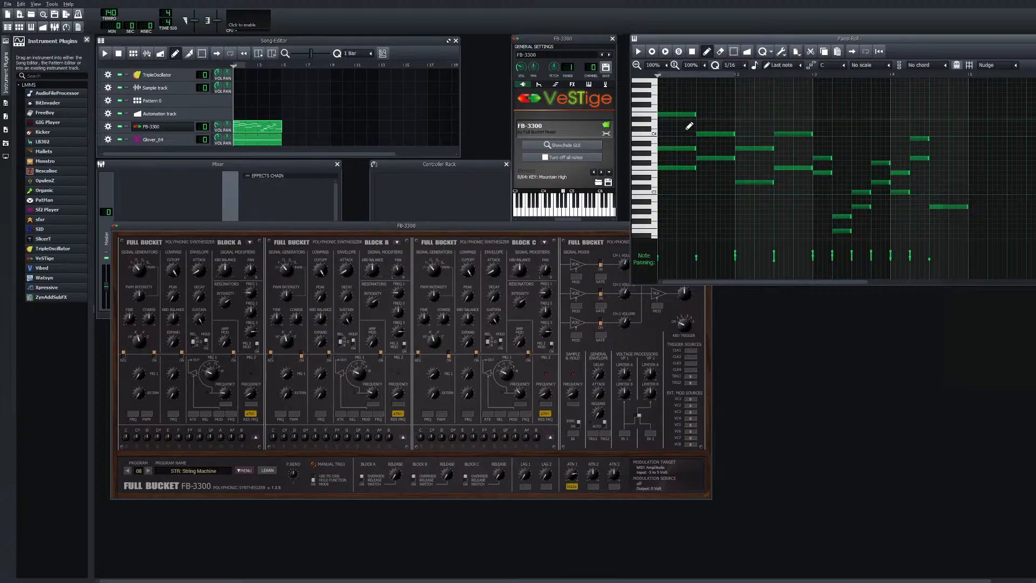
pyautogui.click(679, 165)
pyautogui.click(675, 150)
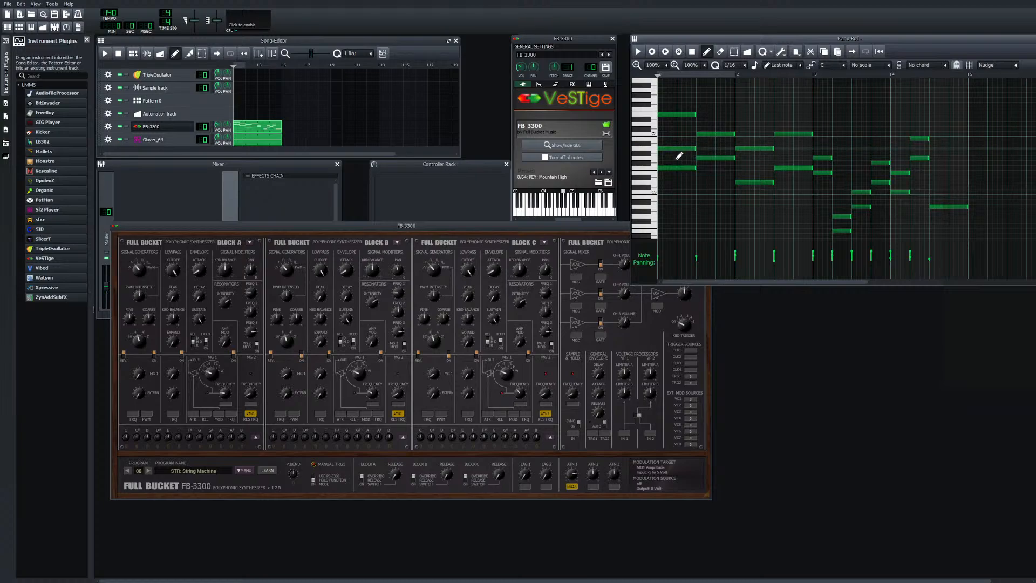
pyautogui.click(678, 149)
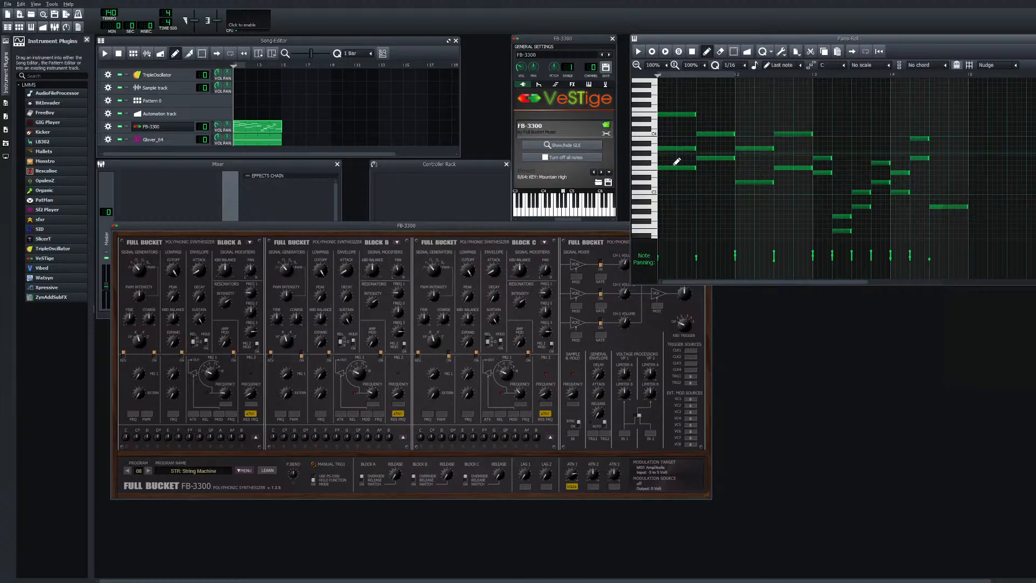
pyautogui.click(685, 117)
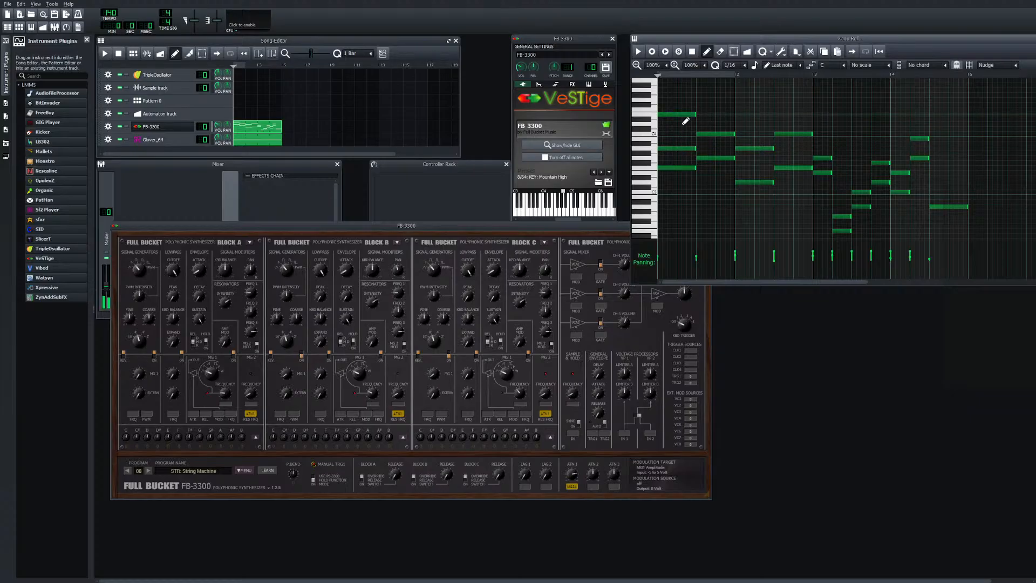
pyautogui.press('space')
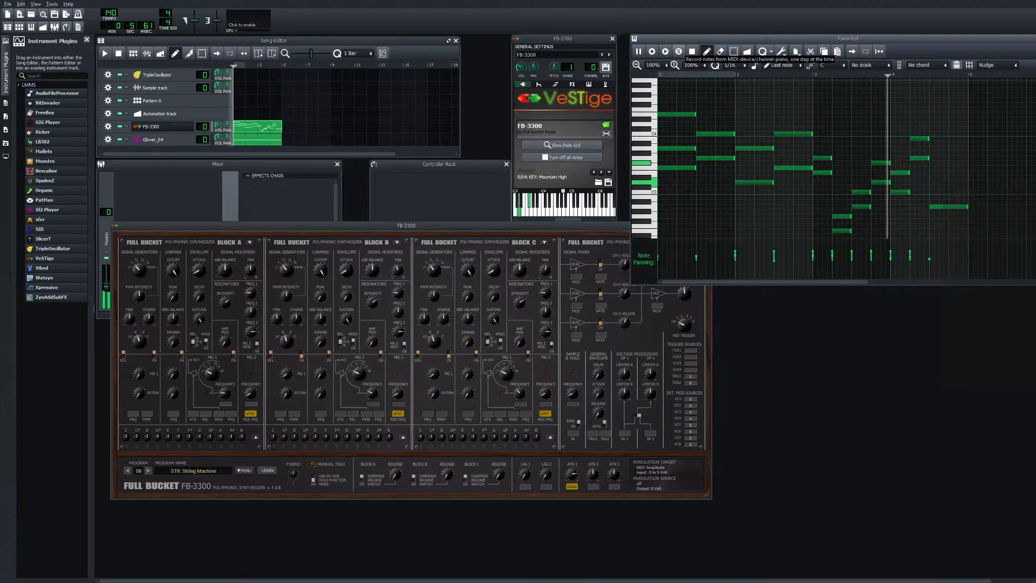
pyautogui.press('space')
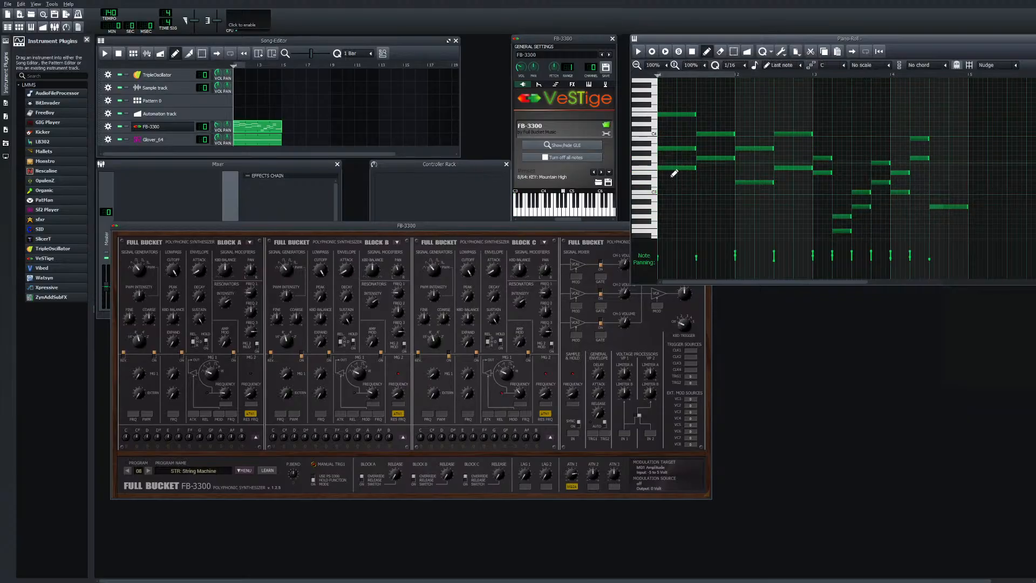
# Repeatedly audition the opening chord's lowest note, compare it with the top note, and replay the clip
pyautogui.click(675, 169)
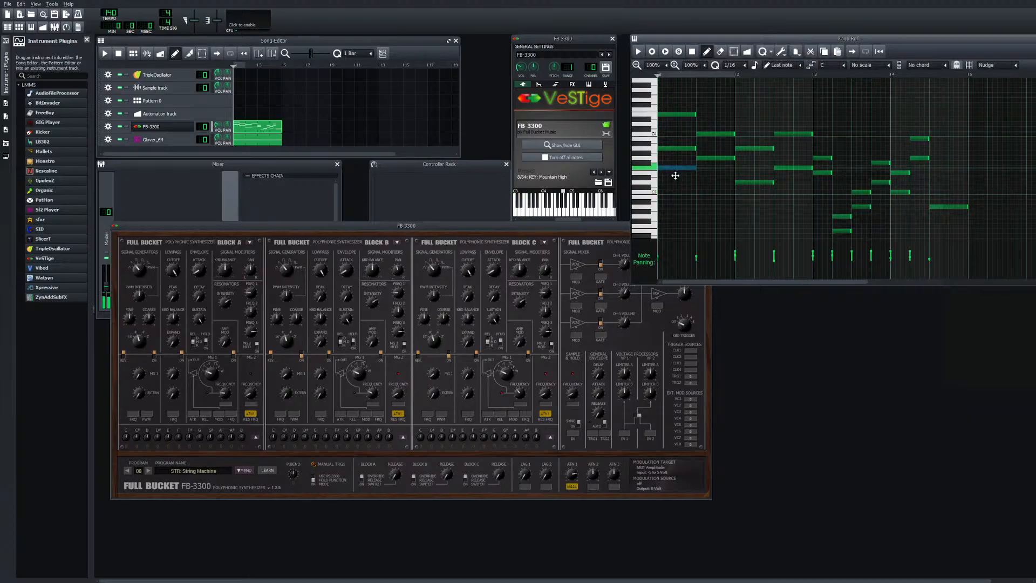
pyautogui.click(674, 169)
pyautogui.click(675, 168)
pyautogui.click(675, 169)
pyautogui.click(675, 168)
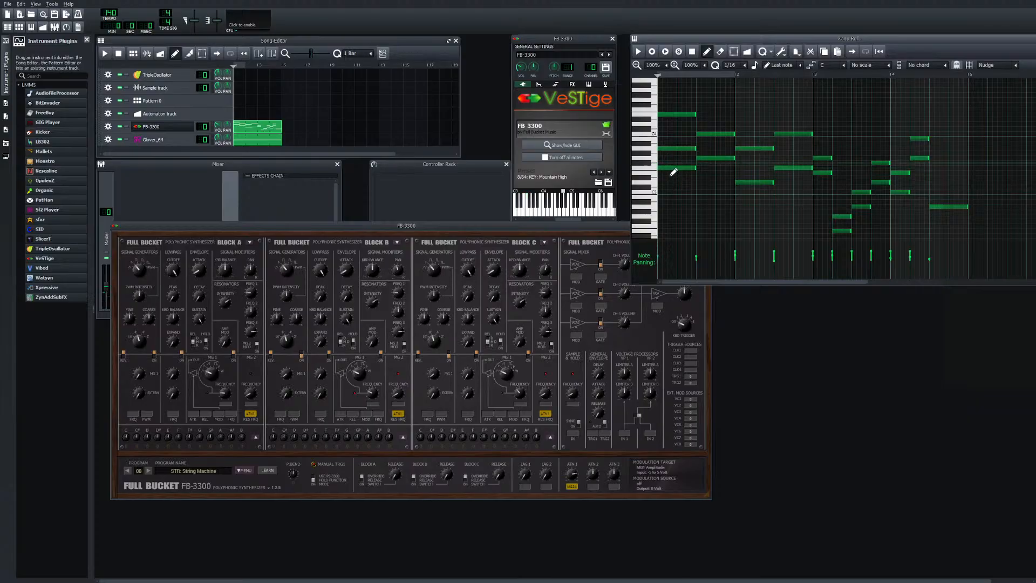
pyautogui.click(670, 110)
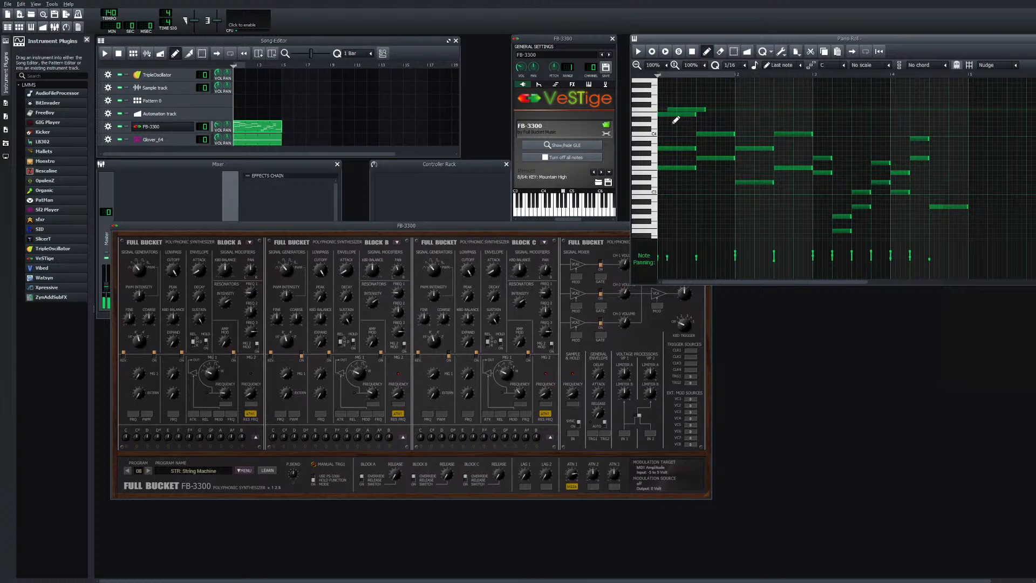
pyautogui.click(686, 111)
pyautogui.moveTo(686, 117); pyautogui.dragTo(682, 124)
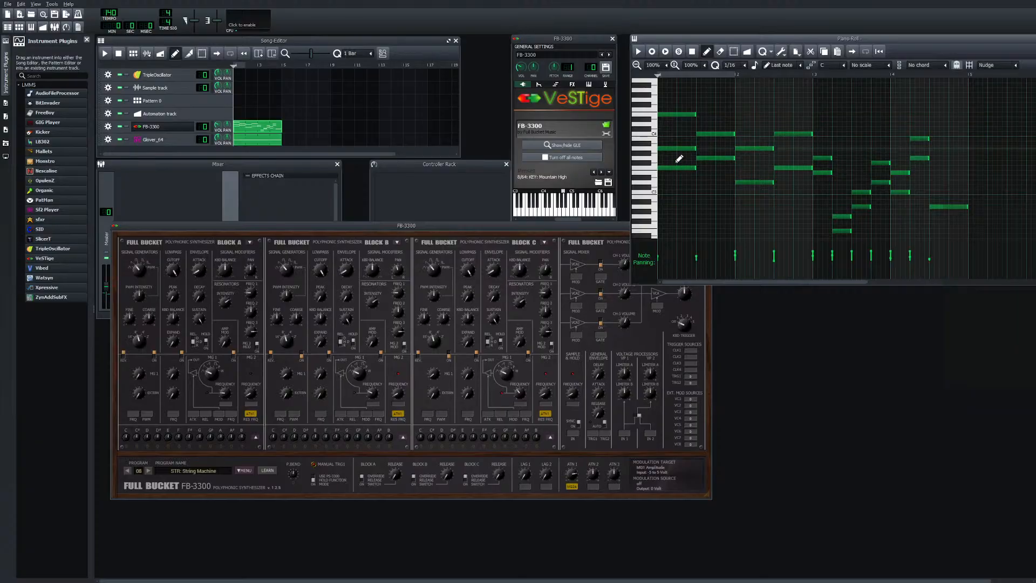
pyautogui.click(681, 123)
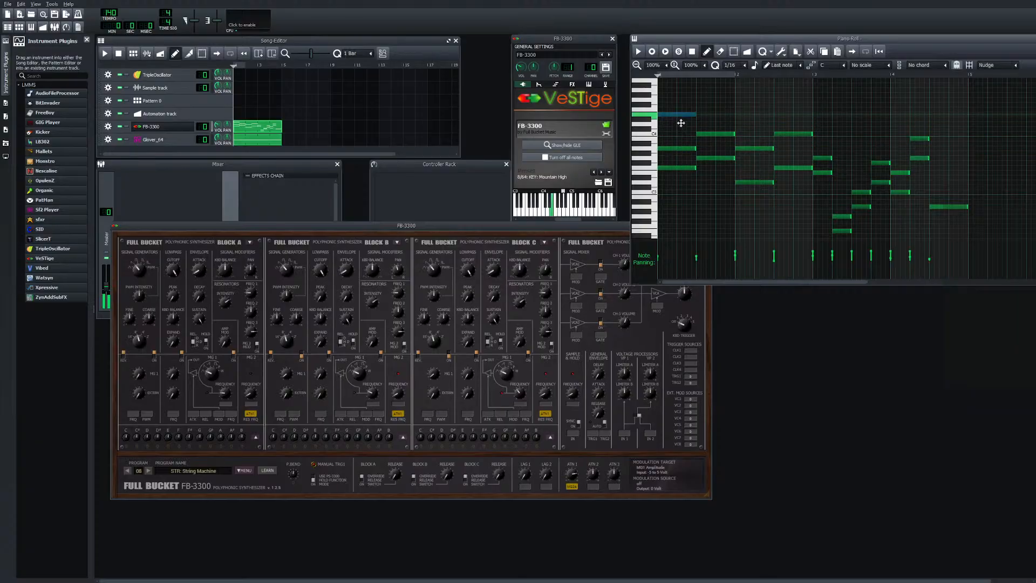
pyautogui.click(638, 51)
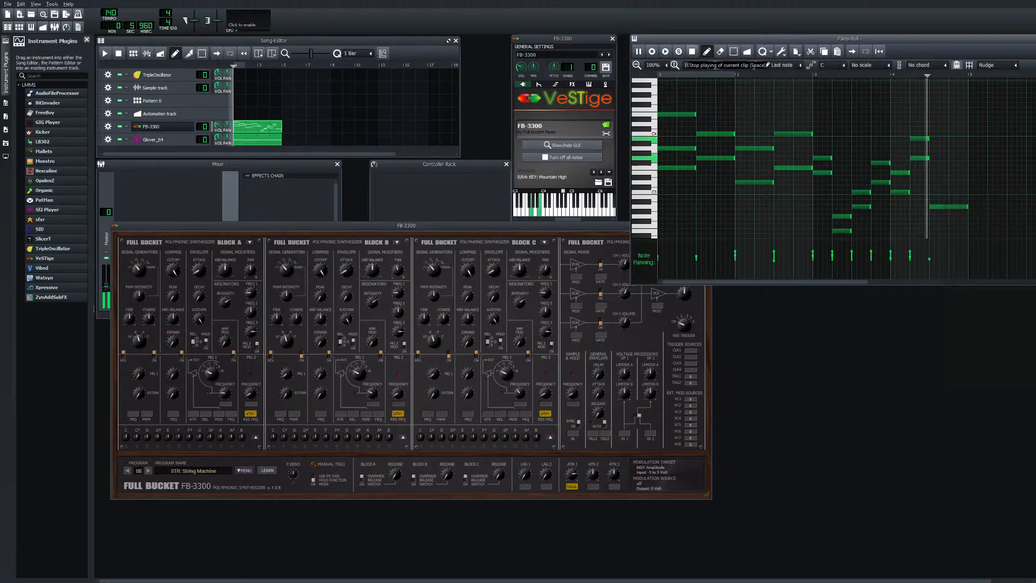
pyautogui.press('space')
# Examine the second half-bar note pair and audition its lower note
pyautogui.scroll(-3, 758, 141)
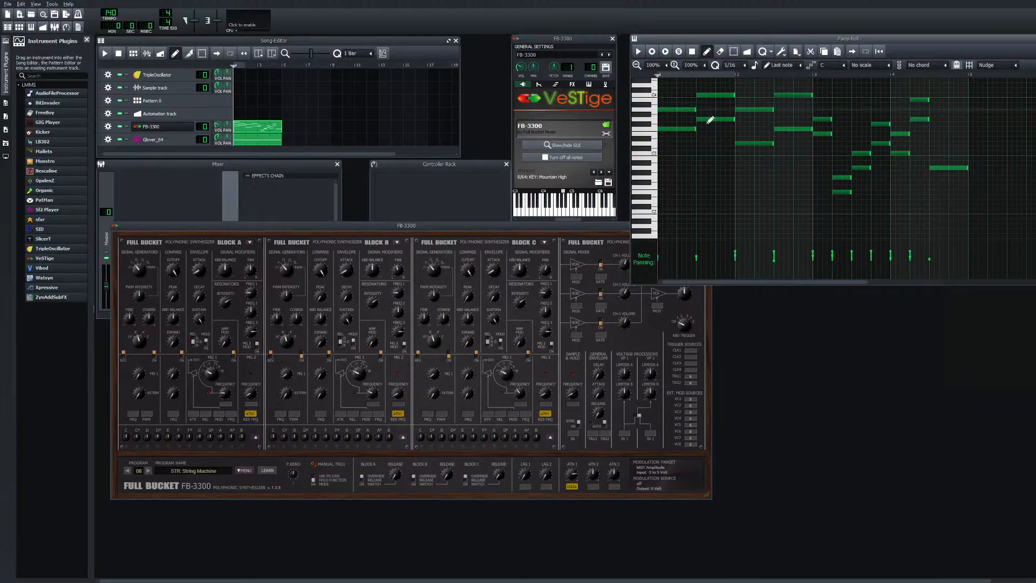
pyautogui.scroll(3, 766, 132)
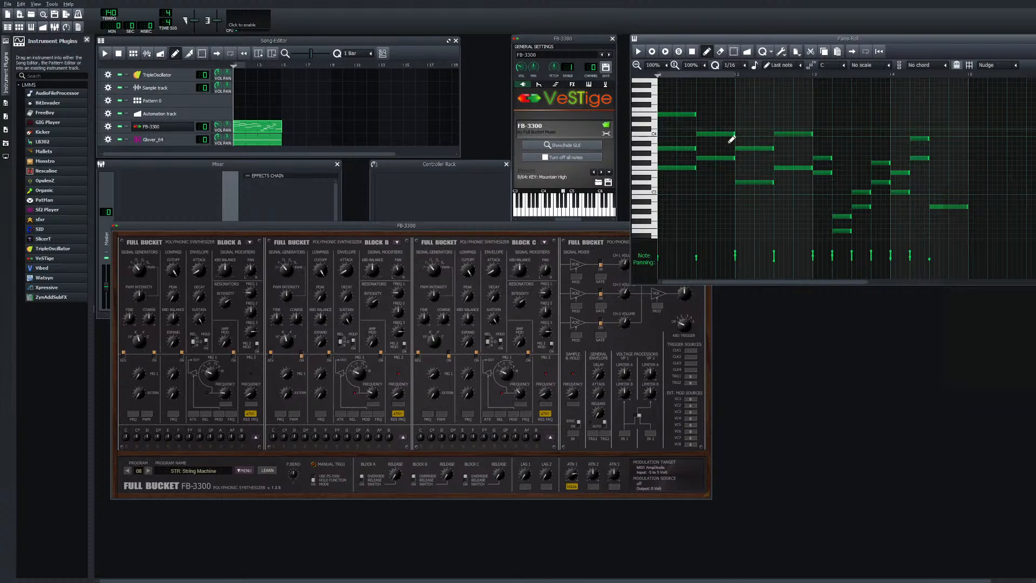
pyautogui.scroll(1, 737, 135)
pyautogui.scroll(-2, 734, 134)
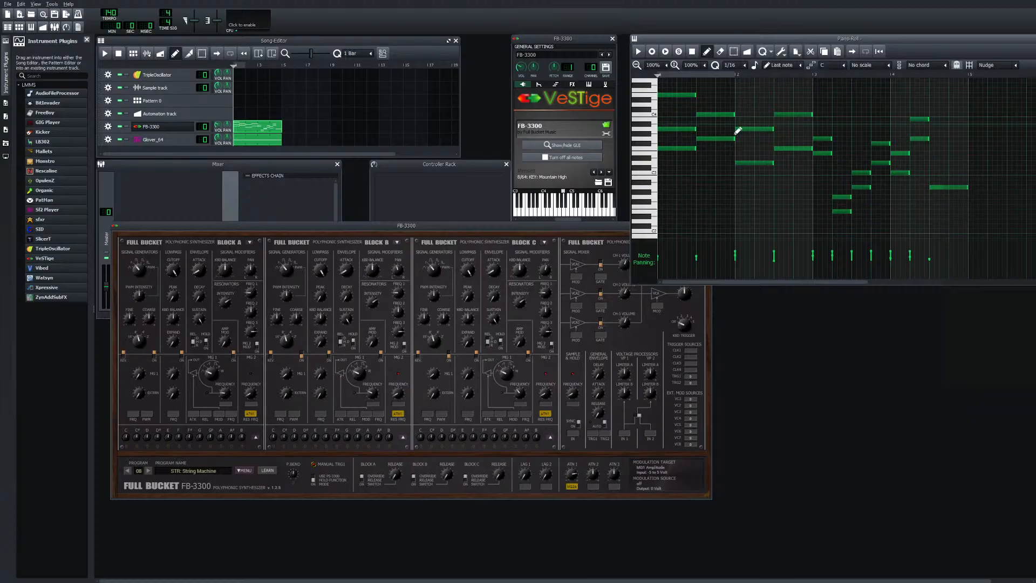
pyautogui.scroll(2, 738, 131)
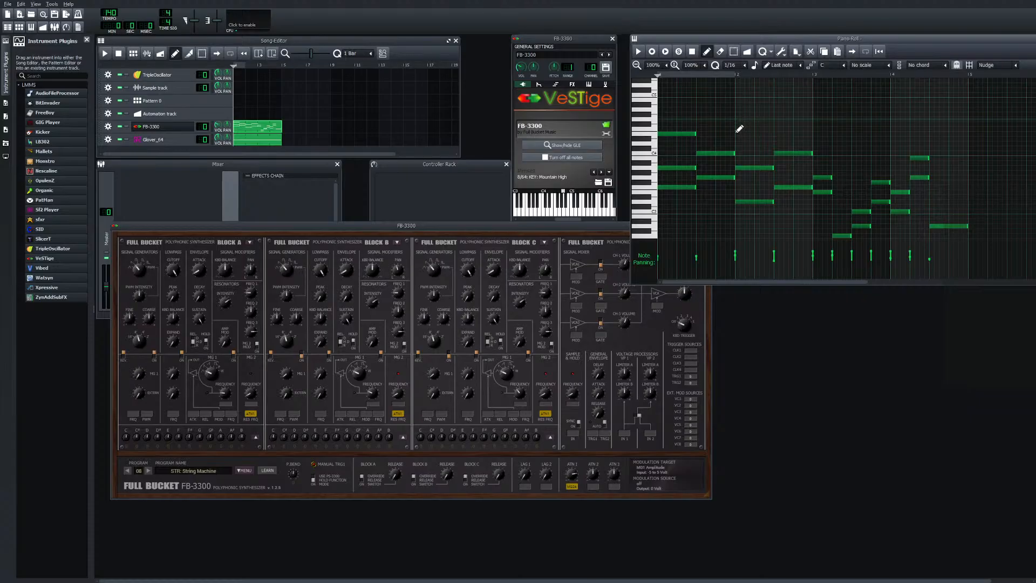
pyautogui.scroll(-2, 739, 129)
pyautogui.scroll(2, 740, 129)
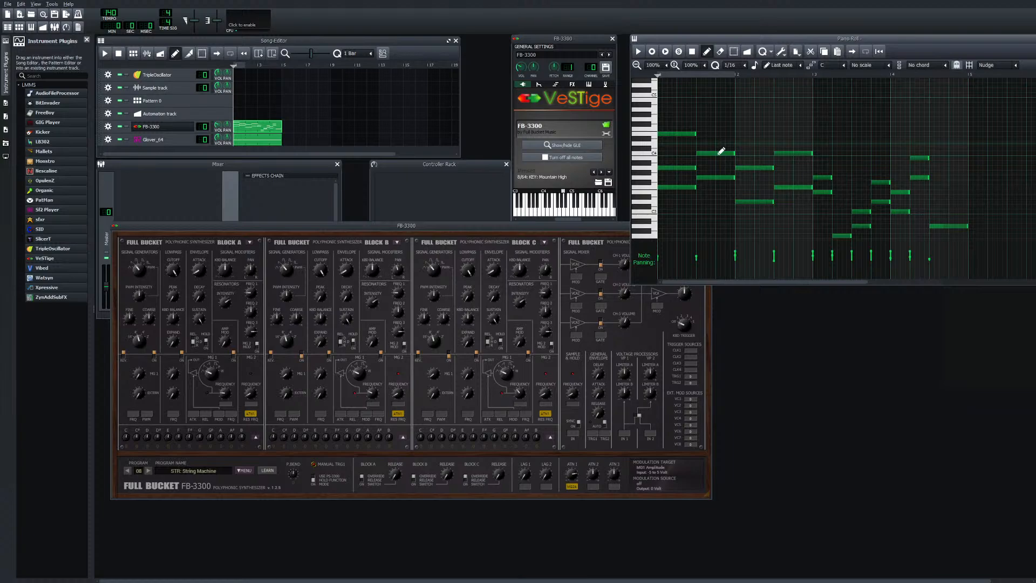
pyautogui.click(721, 178)
pyautogui.moveTo(722, 186)
pyautogui.mouseDown()
pyautogui.moveTo(726, 161)
pyautogui.moveTo(721, 186)
pyautogui.mouseUp()
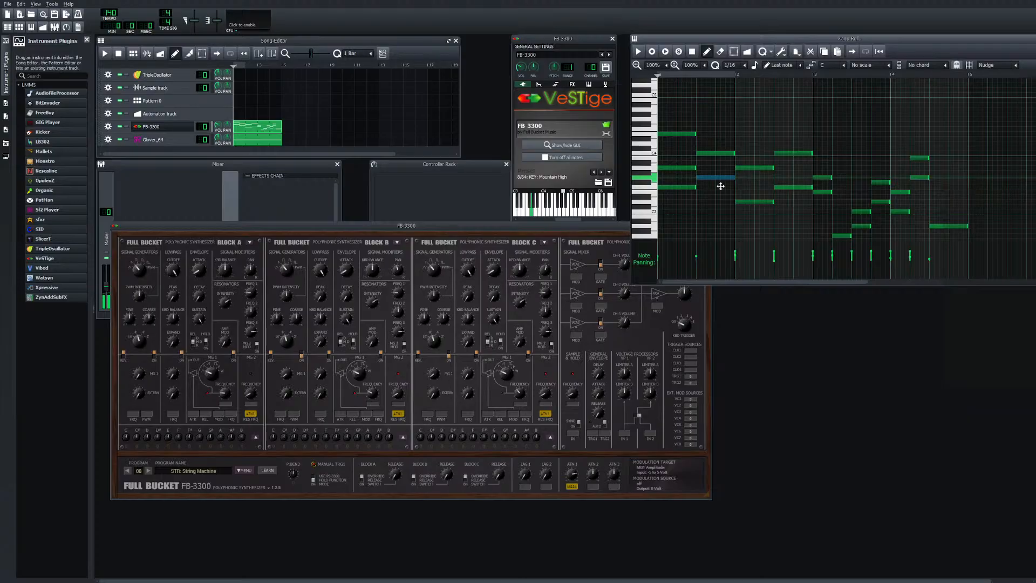
pyautogui.moveTo(720, 186); pyautogui.dragTo(721, 186)
# Try candidate harmony notes for the second chord by playing them live on the FB-3300
pyautogui.press('b')
pyautogui.press('q')
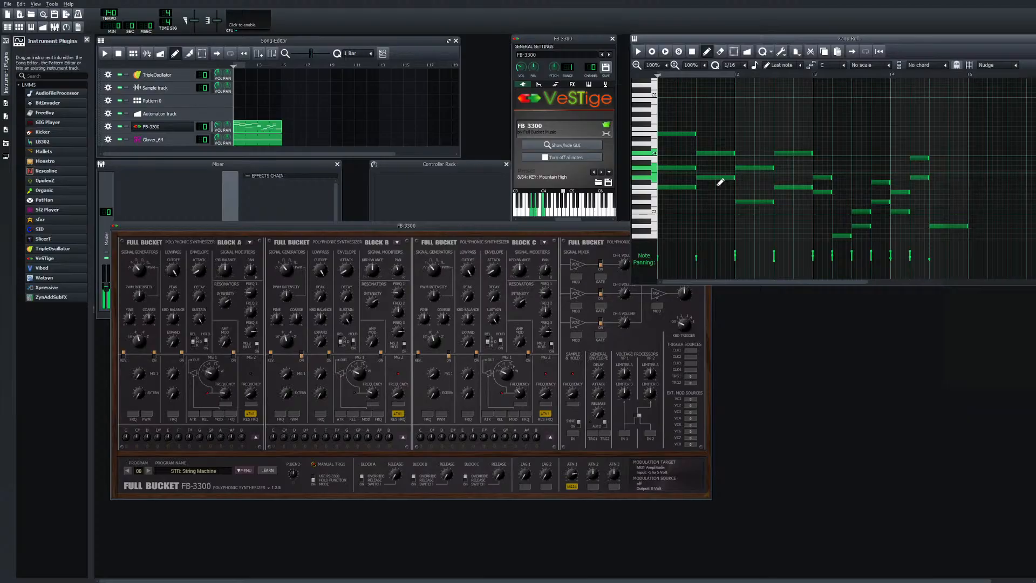
pyautogui.press('b')
pyautogui.press('m')
pyautogui.press('w')
pyautogui.press('q')
pyautogui.press('w')
pyautogui.press('b')
pyautogui.press('n')
pyautogui.press('w')
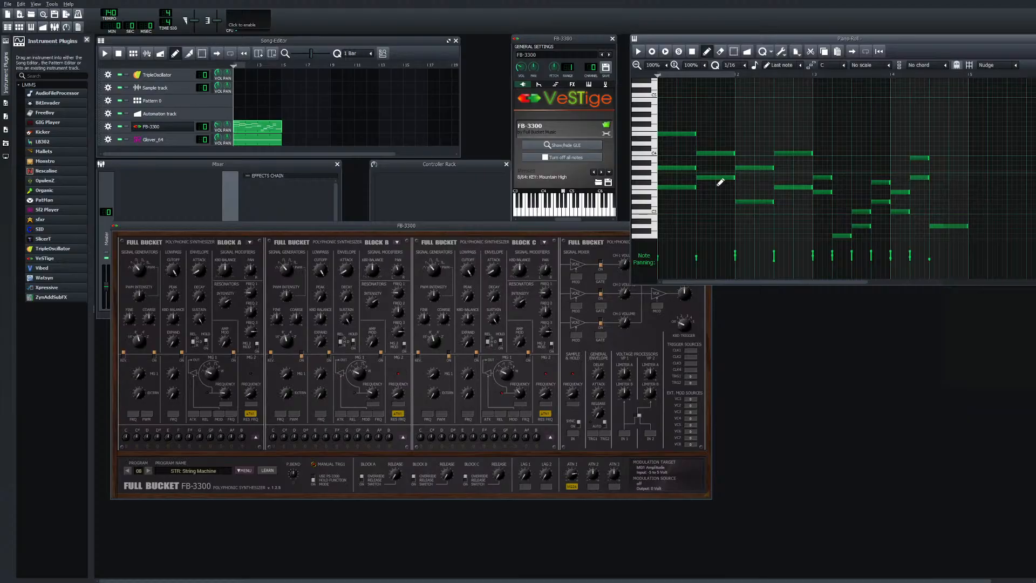
# Examine the note pairs across the clip in comparison with the opening three-note chord
pyautogui.scroll(-4, 736, 157)
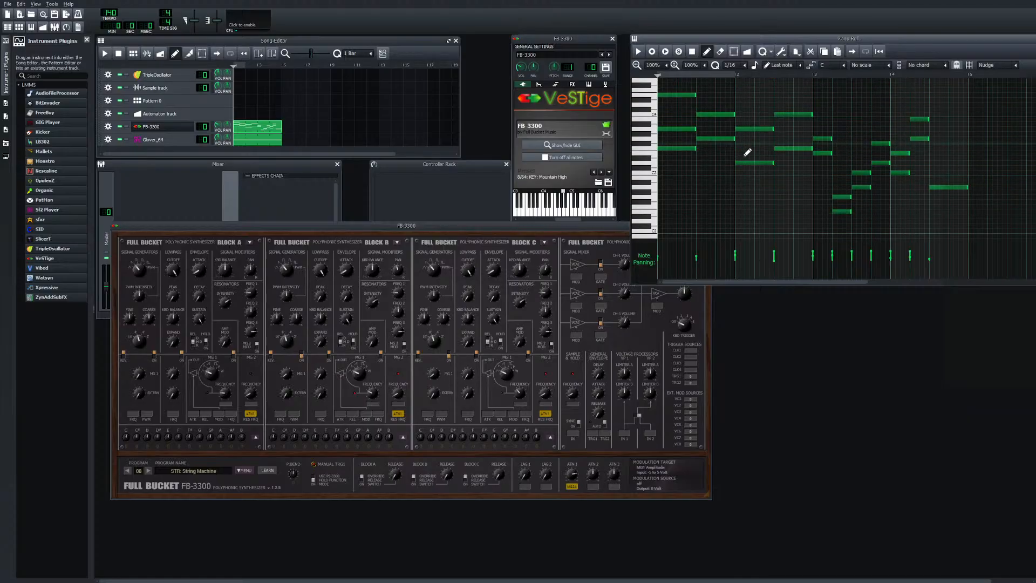
pyautogui.scroll(2, 750, 151)
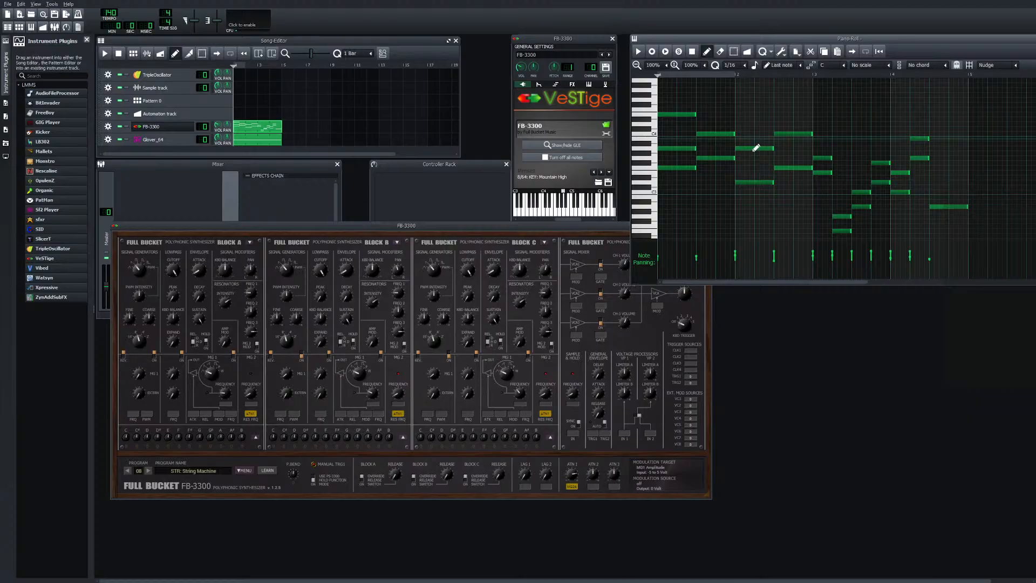
pyautogui.scroll(2, 685, 135)
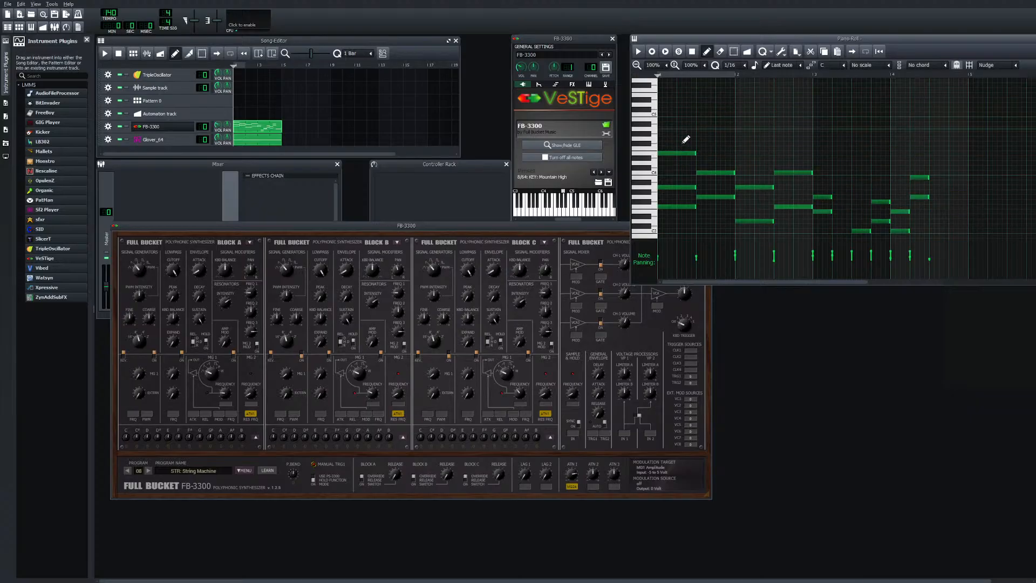
pyautogui.scroll(-1, 694, 142)
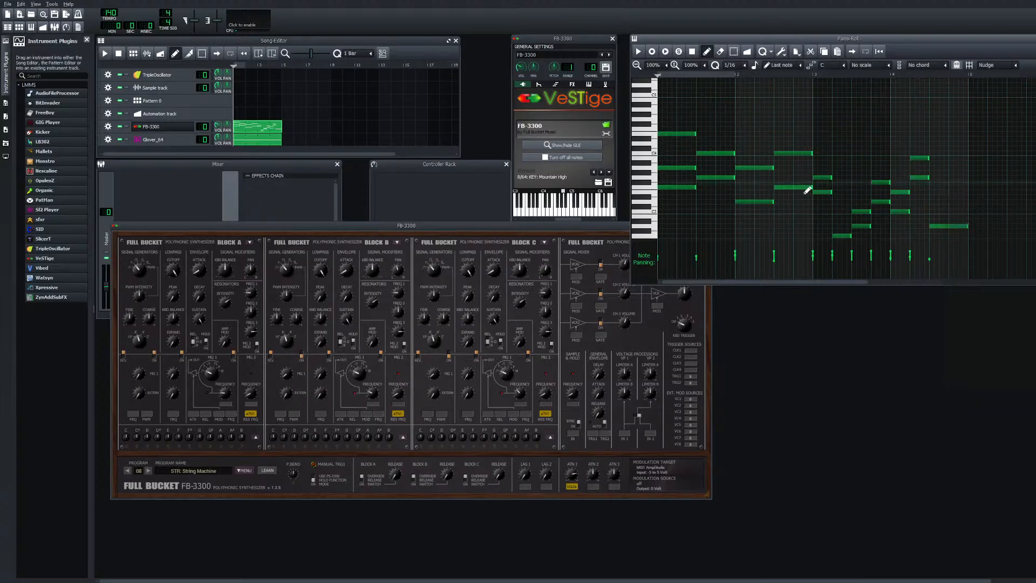
pyautogui.scroll(-2, 867, 203)
pyautogui.scroll(2, 867, 203)
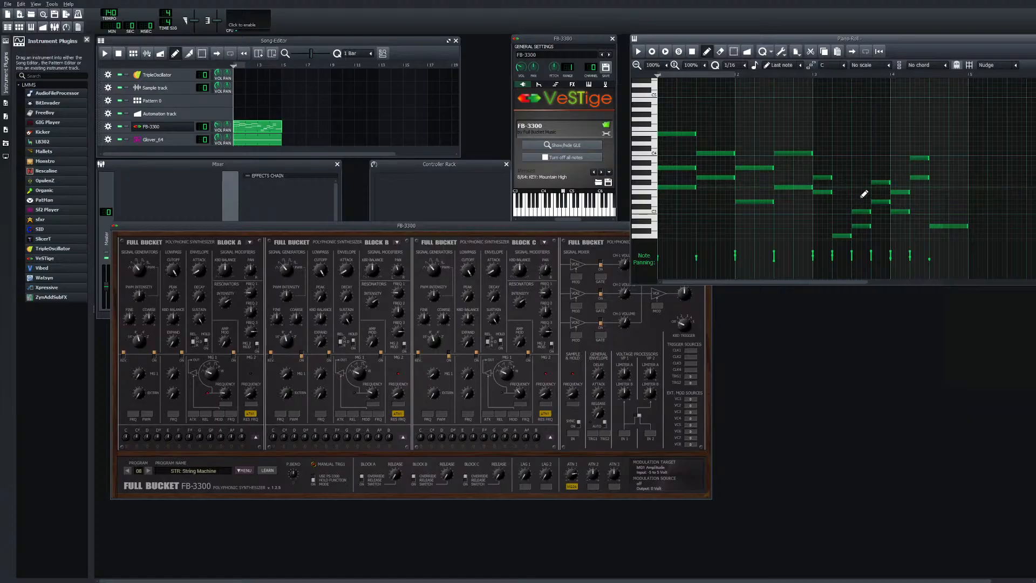
pyautogui.scroll(-2, 863, 194)
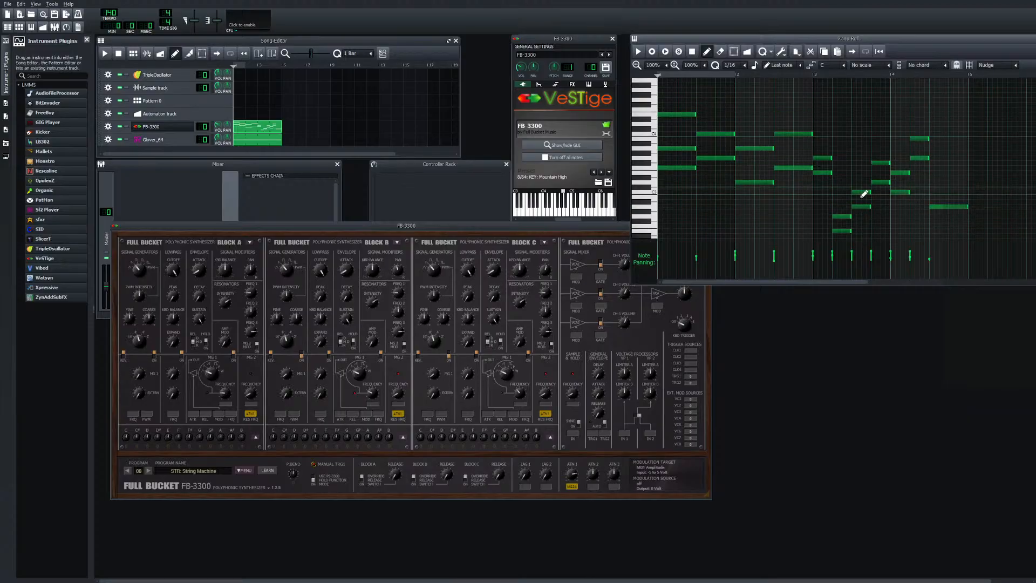
pyautogui.scroll(2, 862, 196)
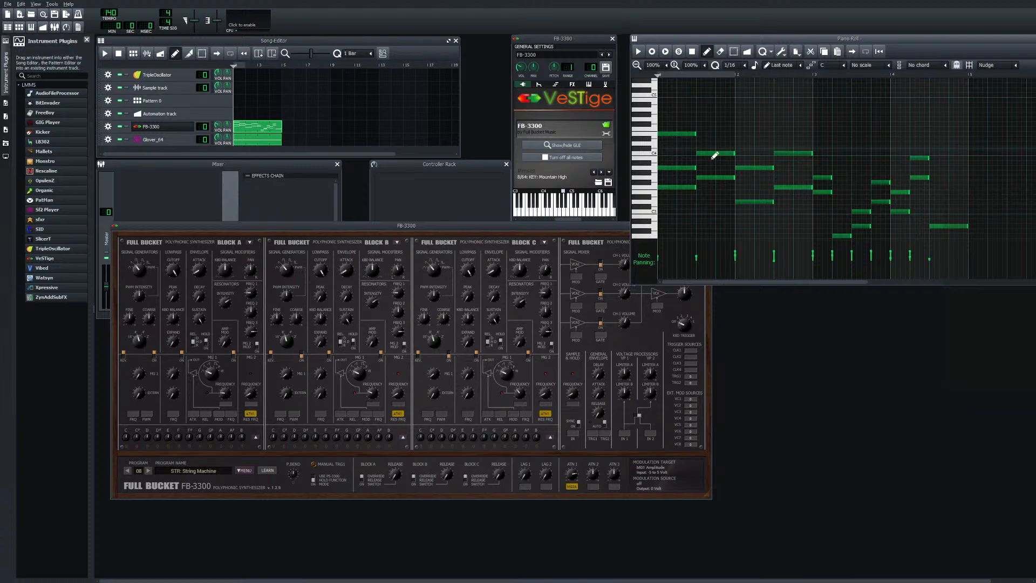
# Raise the second chord's upper note by about four semitones, level with the opening chord's top note
pyautogui.click(715, 156)
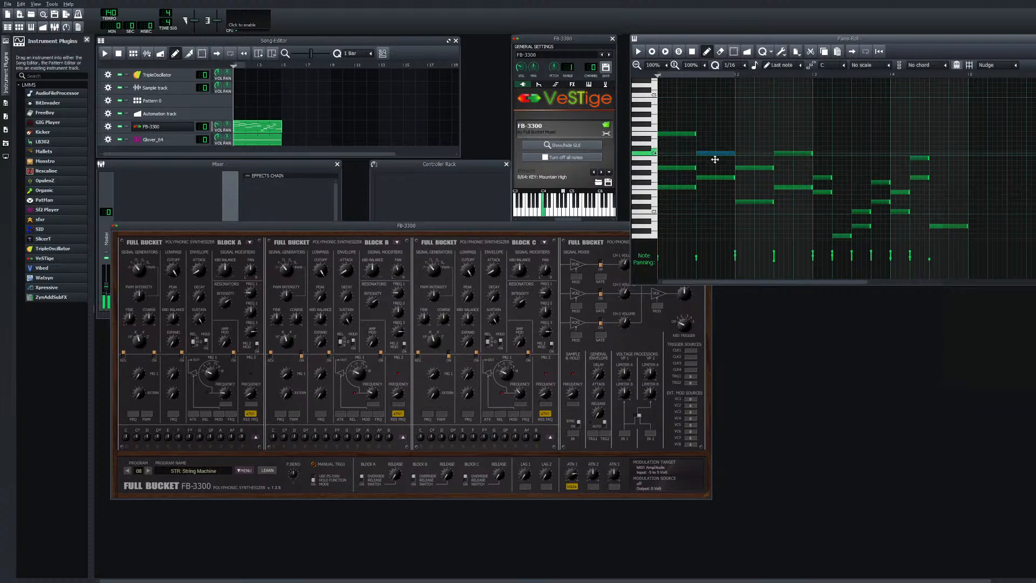
pyautogui.moveTo(715, 160); pyautogui.dragTo(717, 143)
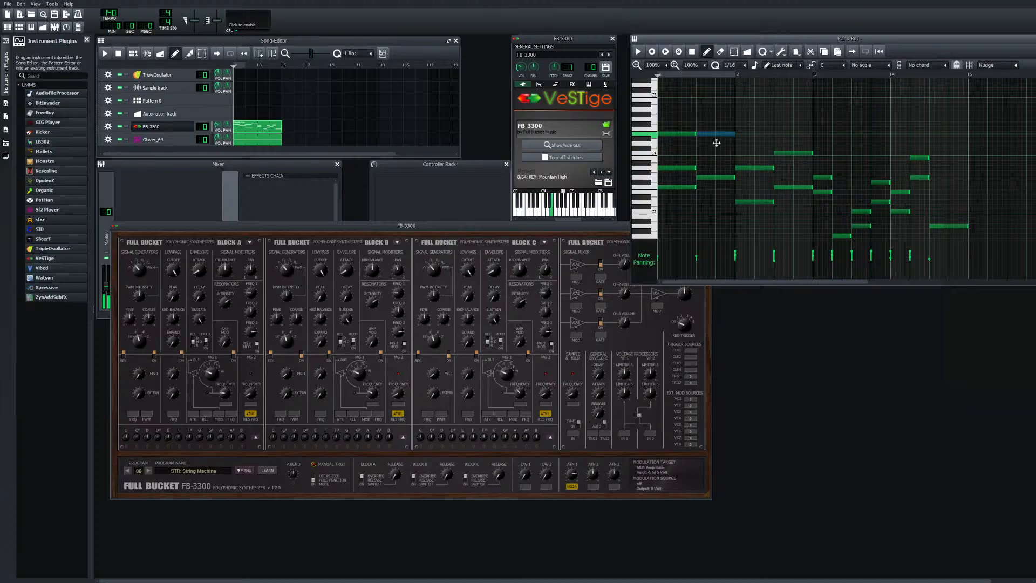
pyautogui.moveTo(717, 142); pyautogui.dragTo(716, 143)
# Add a half-bar middle note about two semitones above the second chord's lowest note, play the clip, and align the note with the chord's start
pyautogui.click(708, 179)
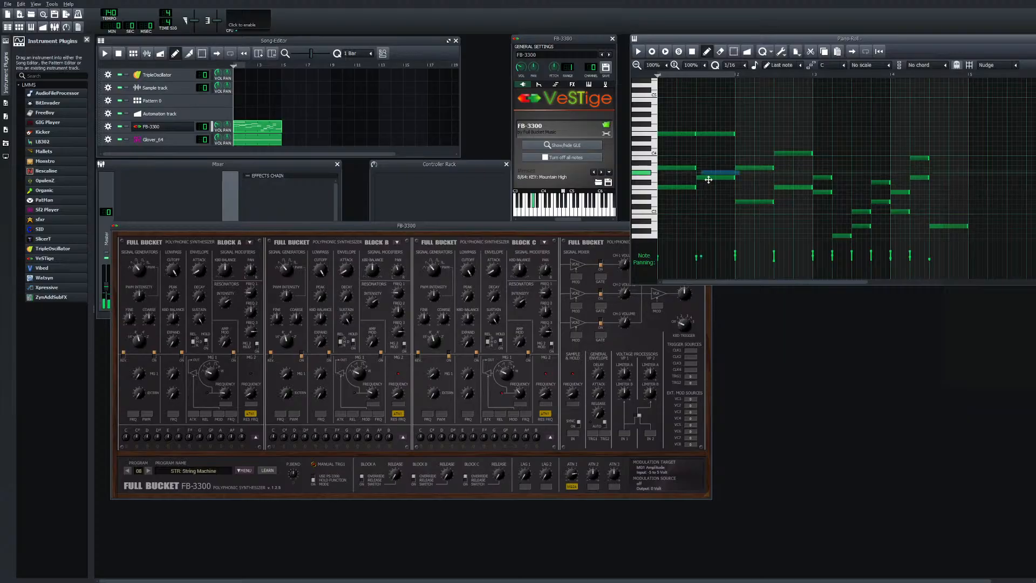
pyautogui.moveTo(709, 179); pyautogui.dragTo(709, 176)
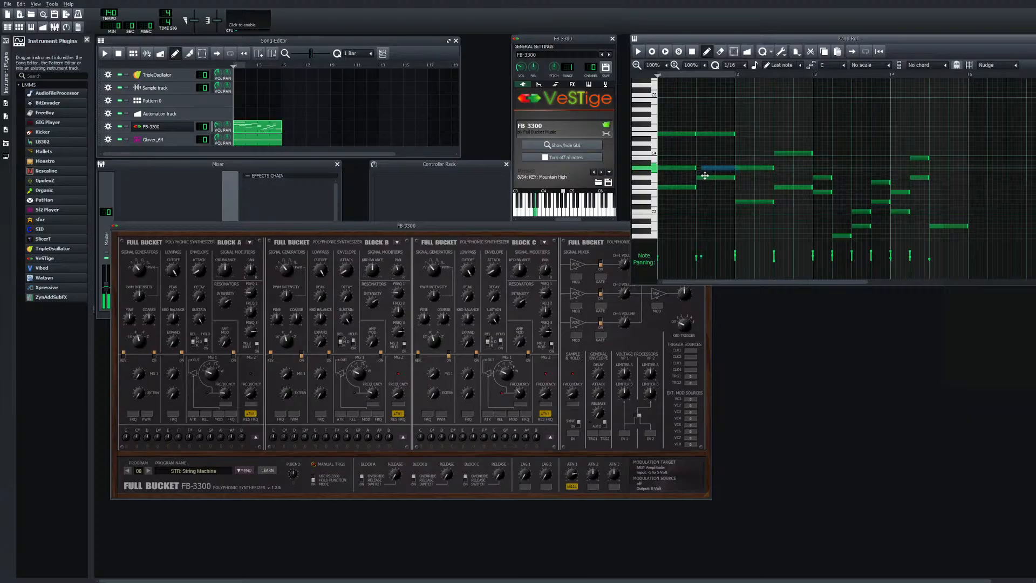
pyautogui.click(639, 51)
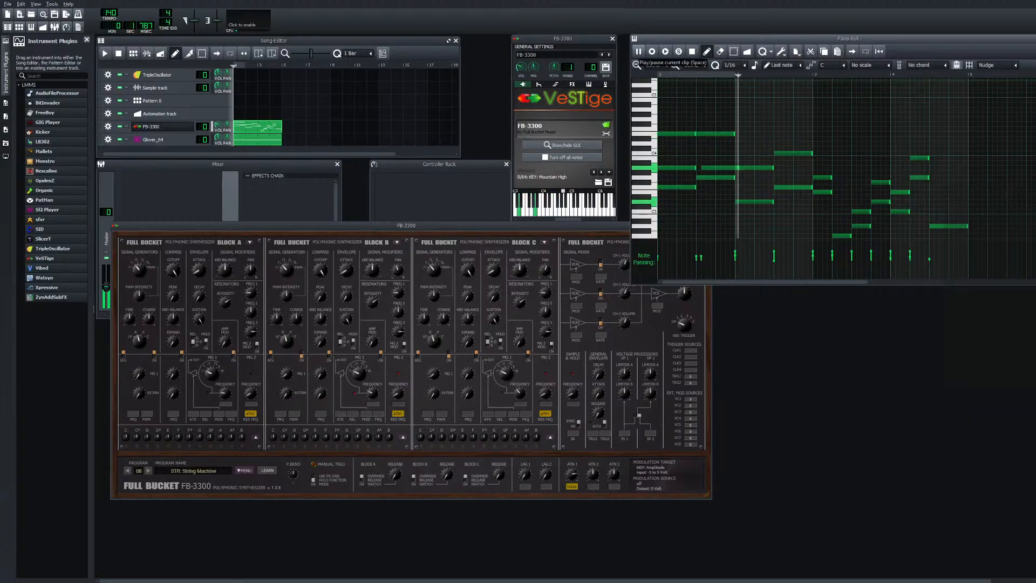
pyautogui.press('space')
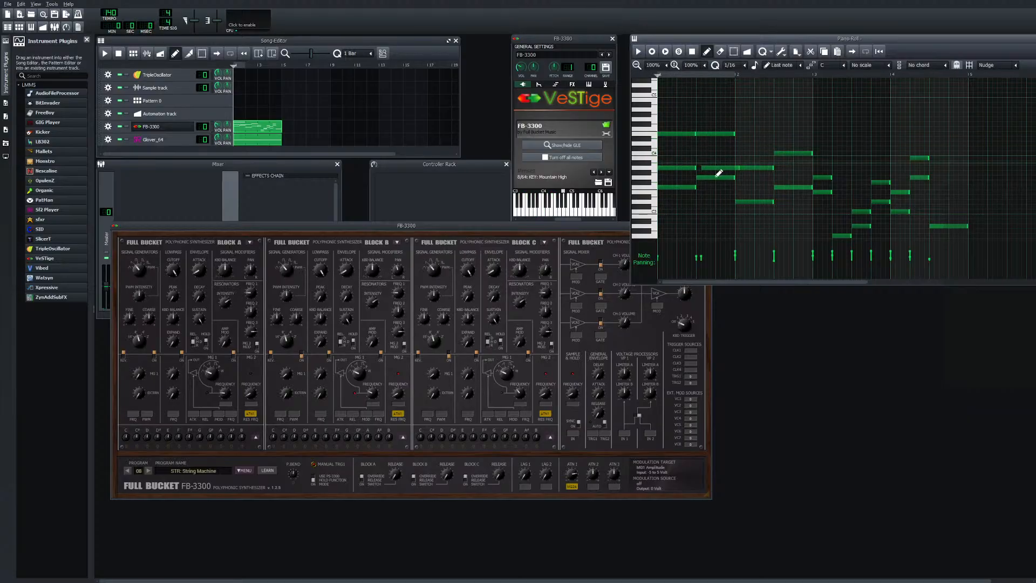
pyautogui.click(720, 168)
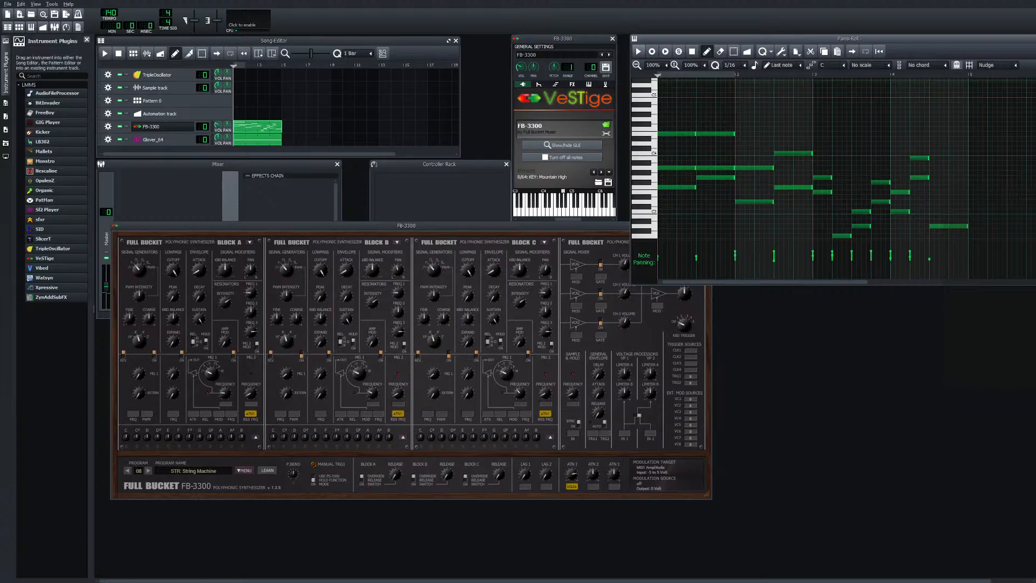
# Remove the second chord's middle note, lower its top note by about four semitones, and play the clip
pyautogui.press('space')
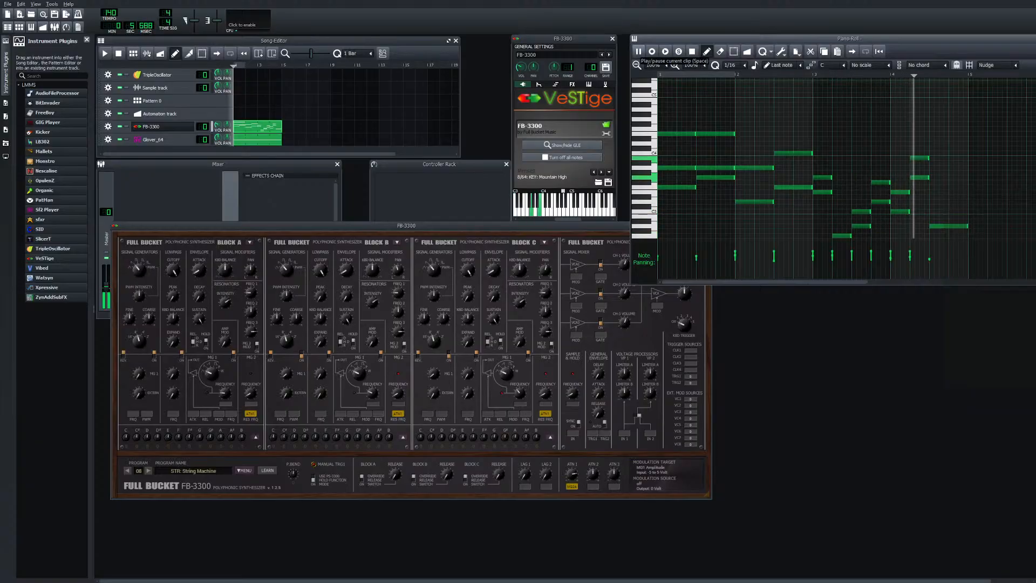
pyautogui.click(639, 51)
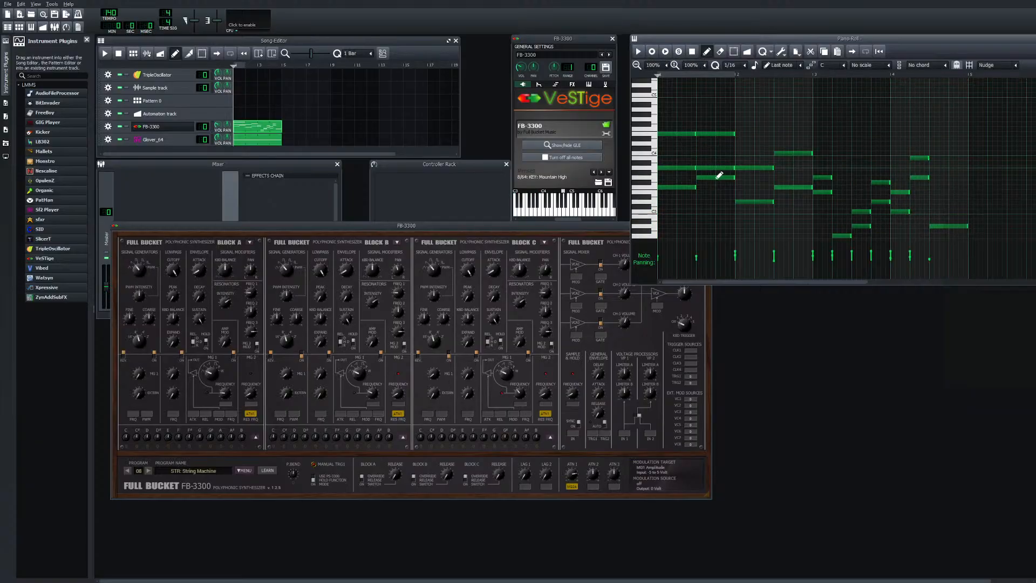
pyautogui.moveTo(719, 175)
pyautogui.mouseDown()
pyautogui.moveTo(724, 144)
pyautogui.moveTo(720, 159)
pyautogui.mouseUp()
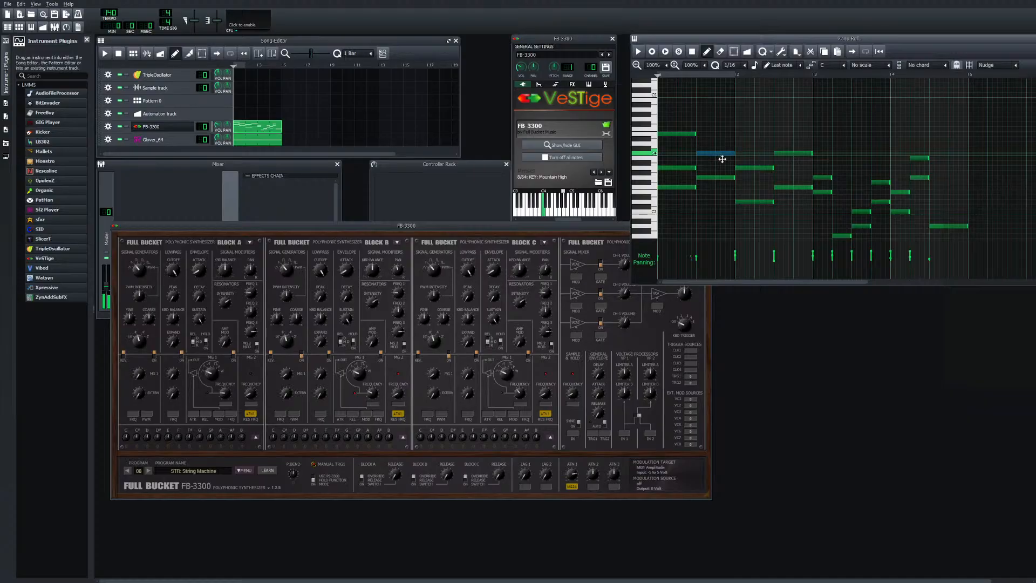
pyautogui.moveTo(721, 160); pyautogui.dragTo(721, 161)
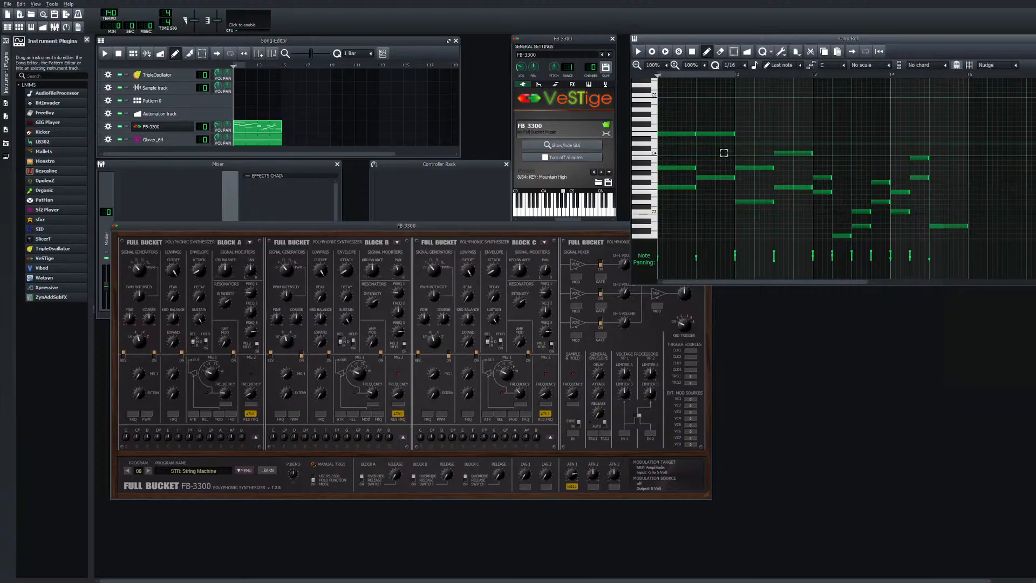
pyautogui.hotkey('ctrl', 'z')
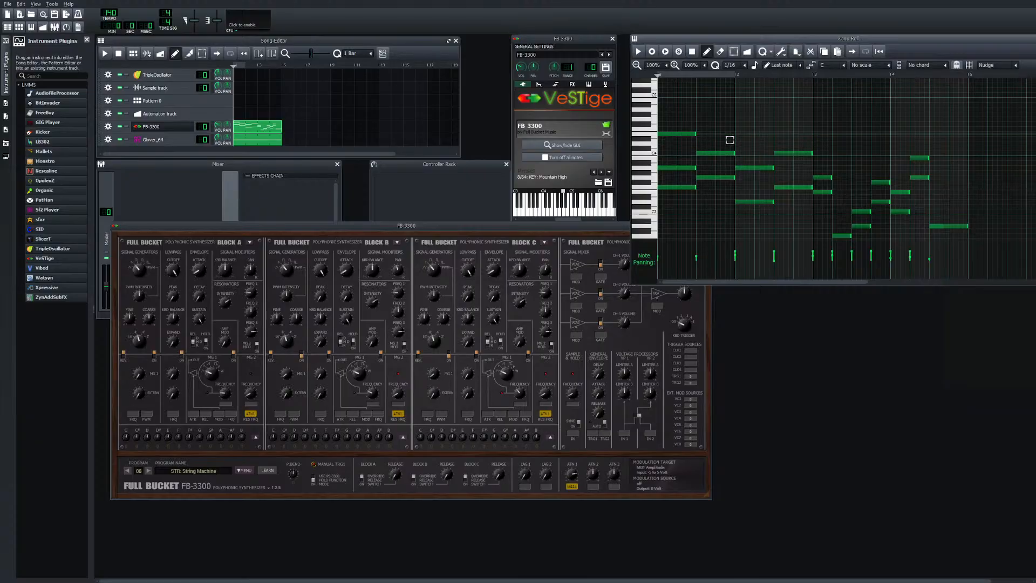
pyautogui.click(638, 52)
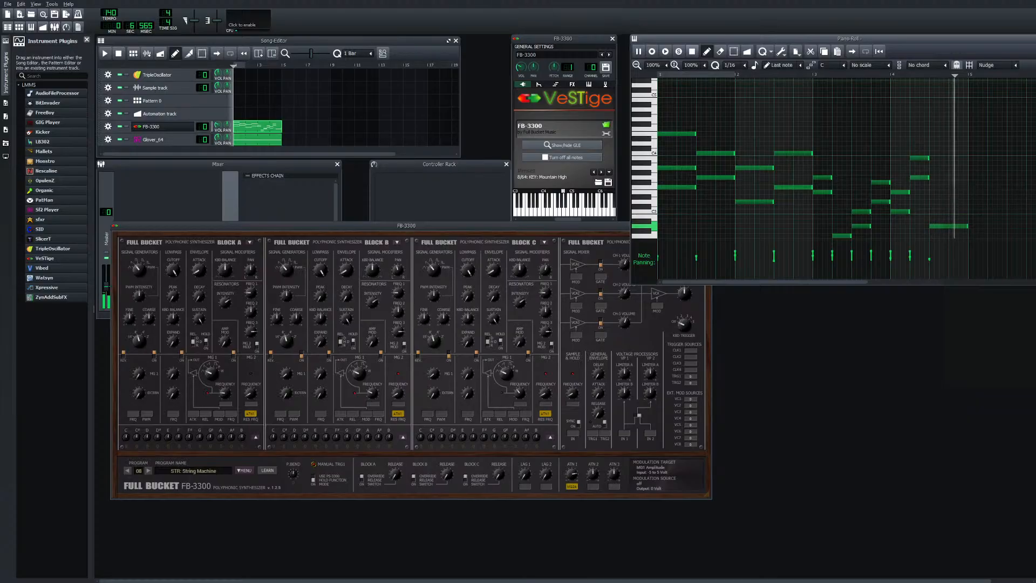
pyautogui.click(692, 51)
# Audition pitches for the second chord and try a third note about five semitones above its upper note
pyautogui.click(718, 178)
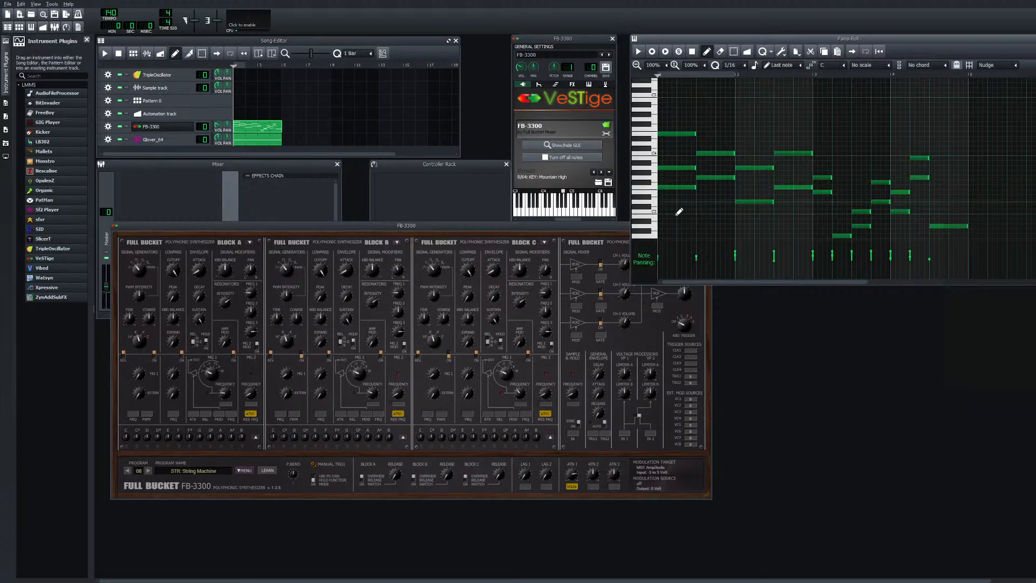
pyautogui.moveTo(648, 193); pyautogui.dragTo(647, 177)
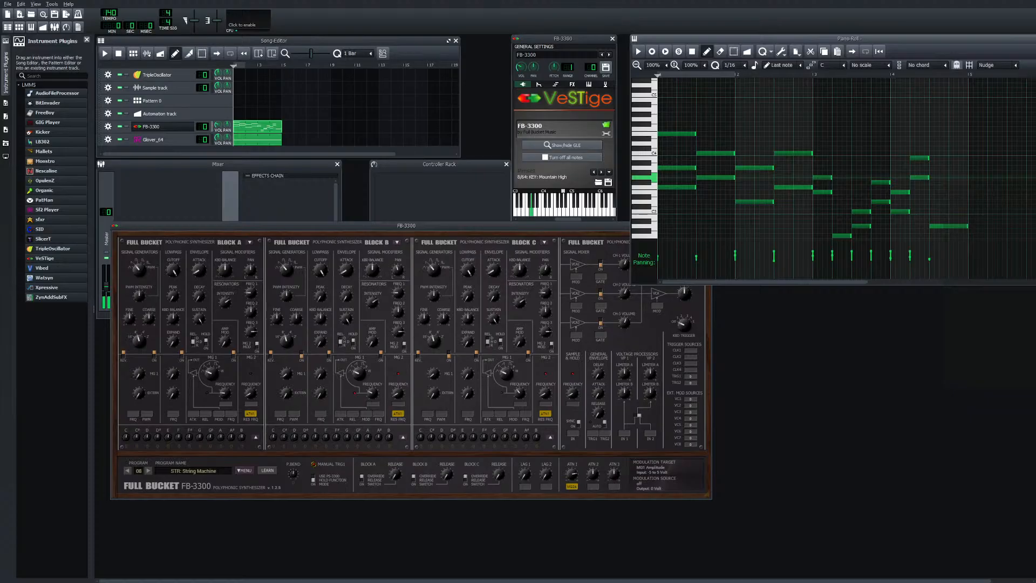
pyautogui.moveTo(722, 133); pyautogui.dragTo(713, 136)
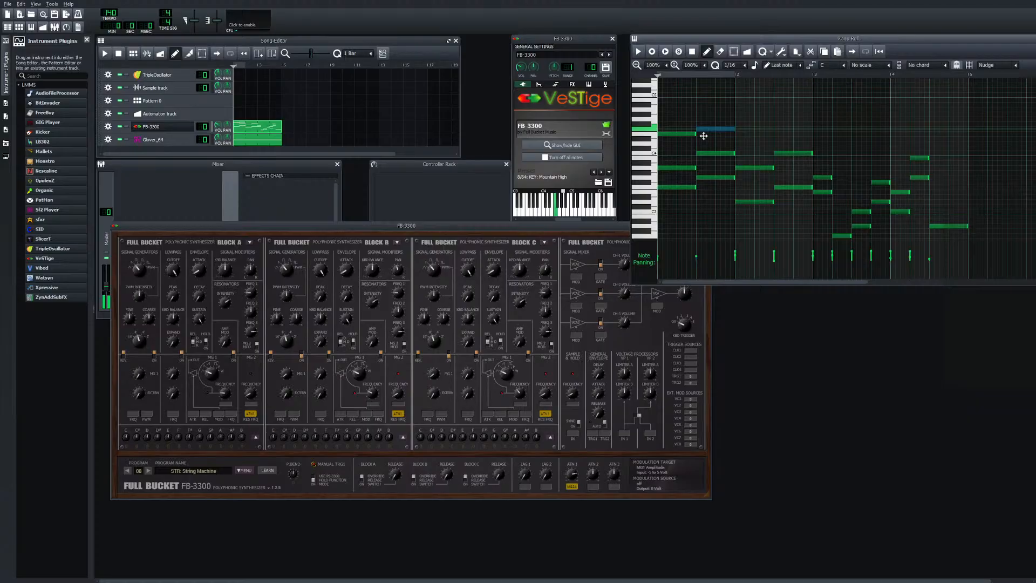
pyautogui.moveTo(703, 136); pyautogui.dragTo(703, 136)
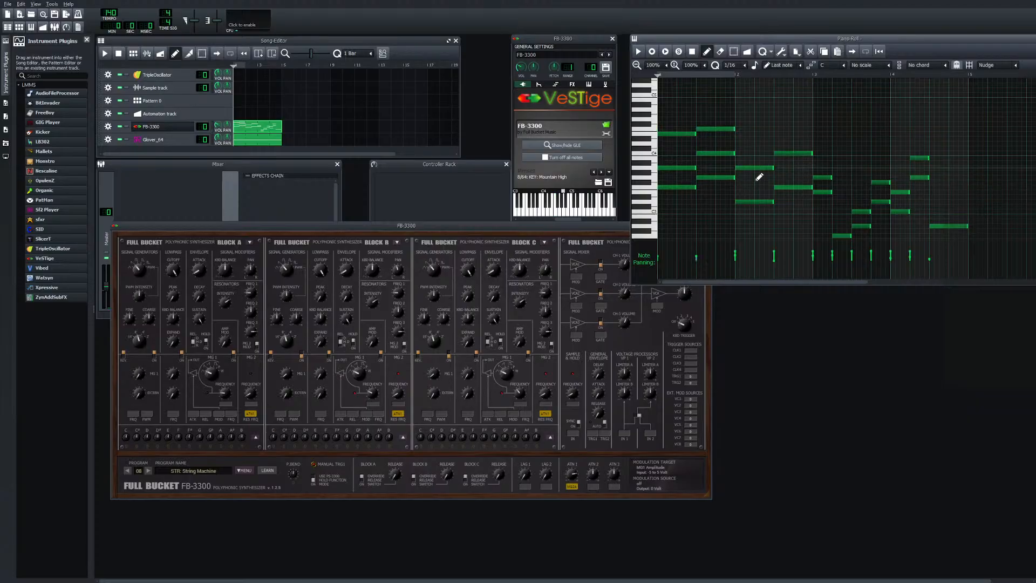
pyautogui.press('space')
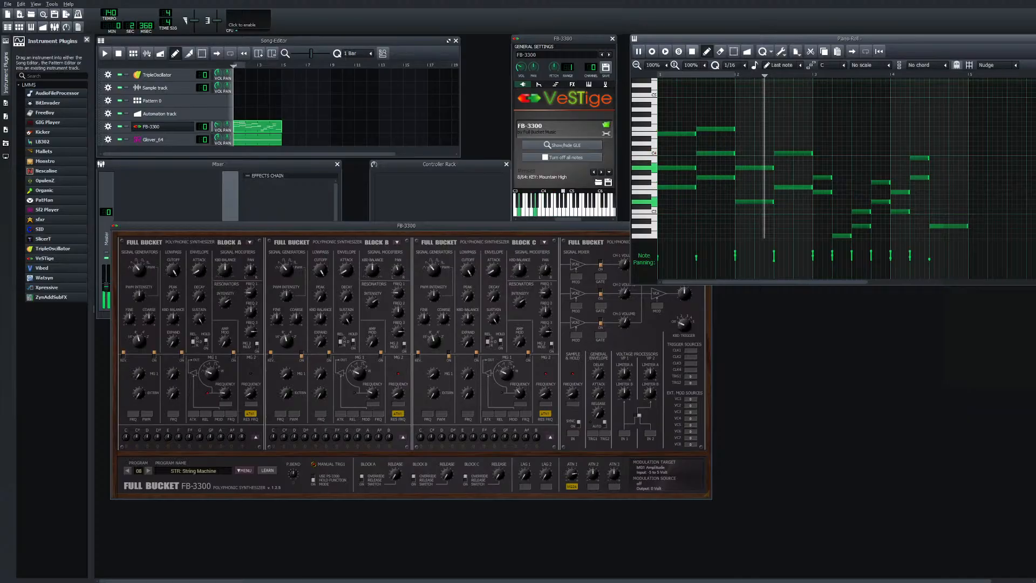
pyautogui.press('space')
pyautogui.click(721, 135)
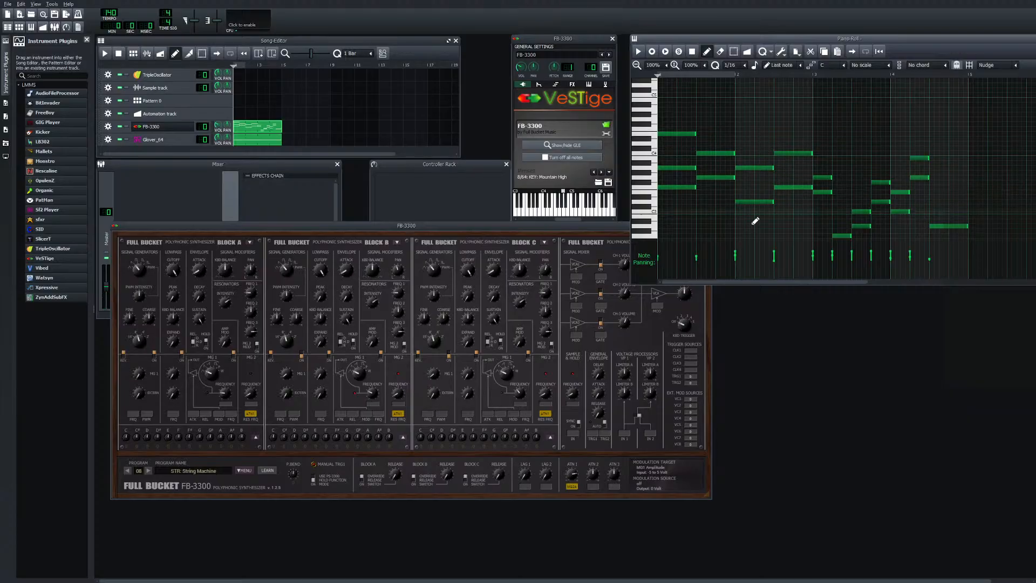
# Try a half-bar harmony note about three semitones below the third chord's lowest note, and play the clip
pyautogui.scroll(-4, 755, 172)
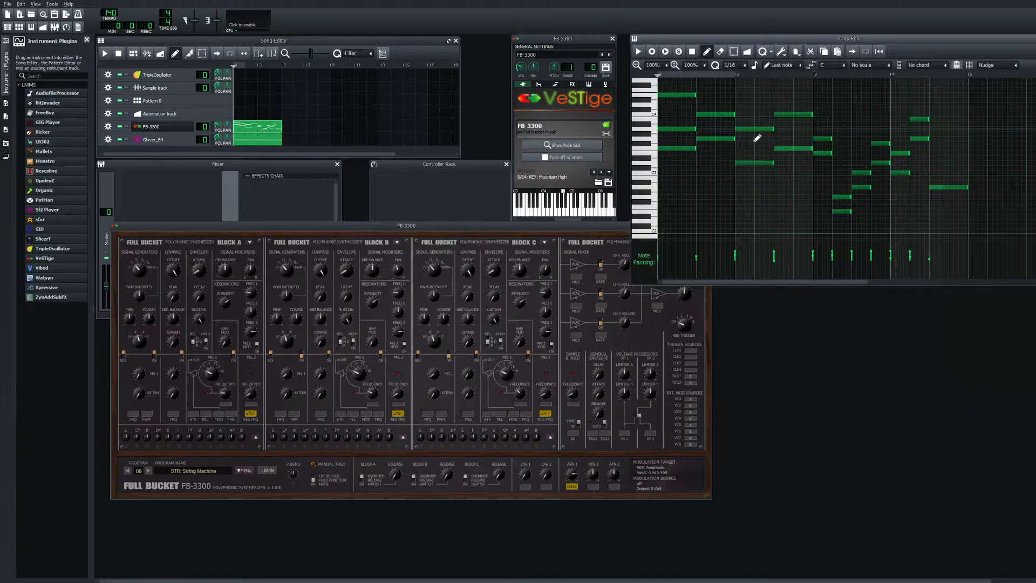
pyautogui.click(759, 163)
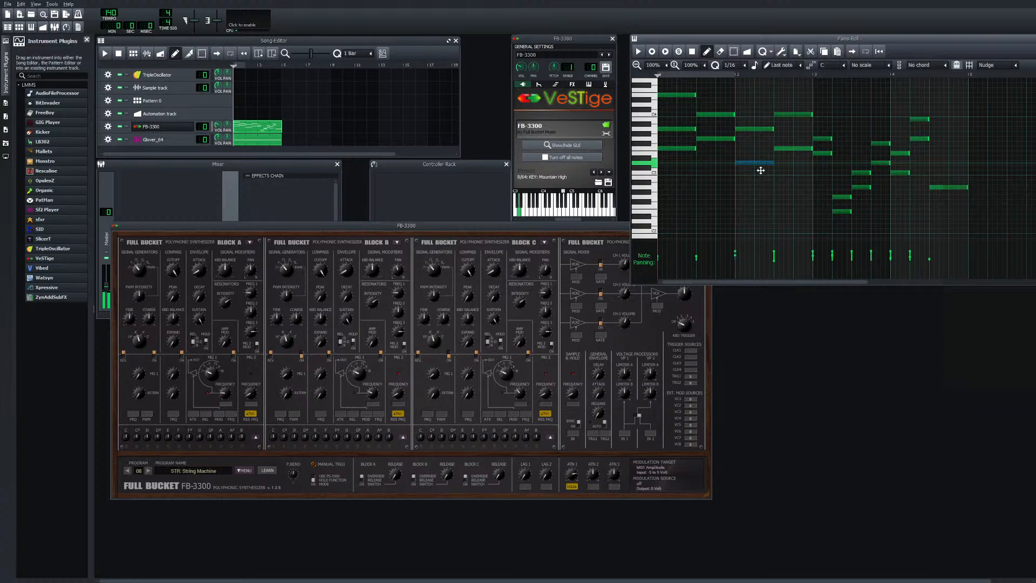
pyautogui.moveTo(742, 177); pyautogui.dragTo(739, 186)
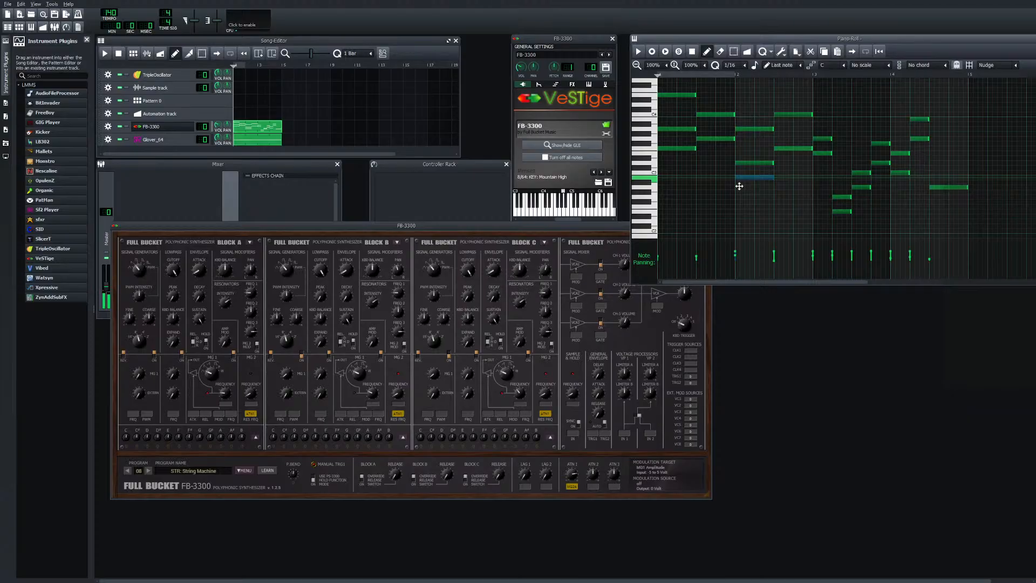
pyautogui.click(638, 51)
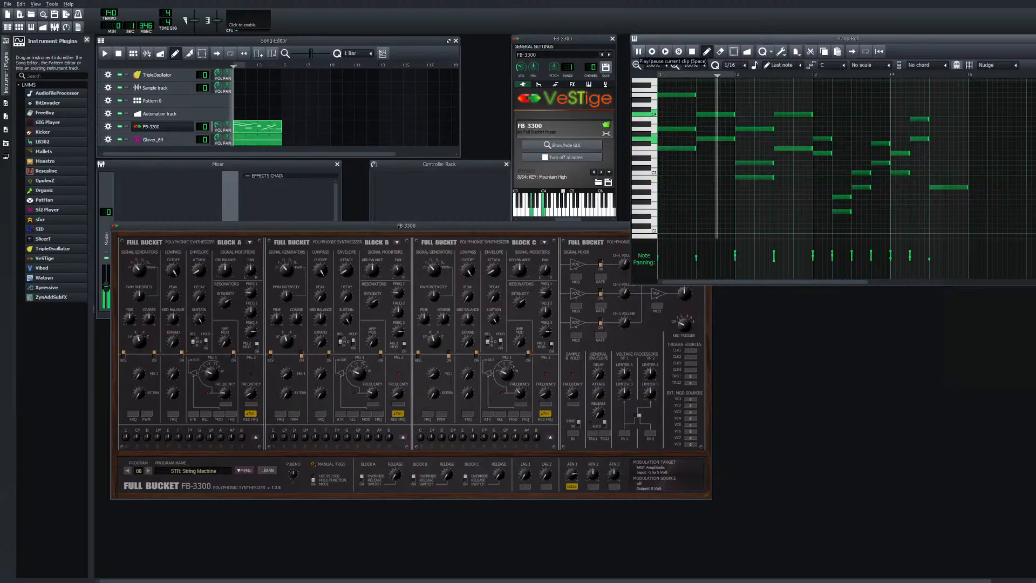
pyautogui.press('space')
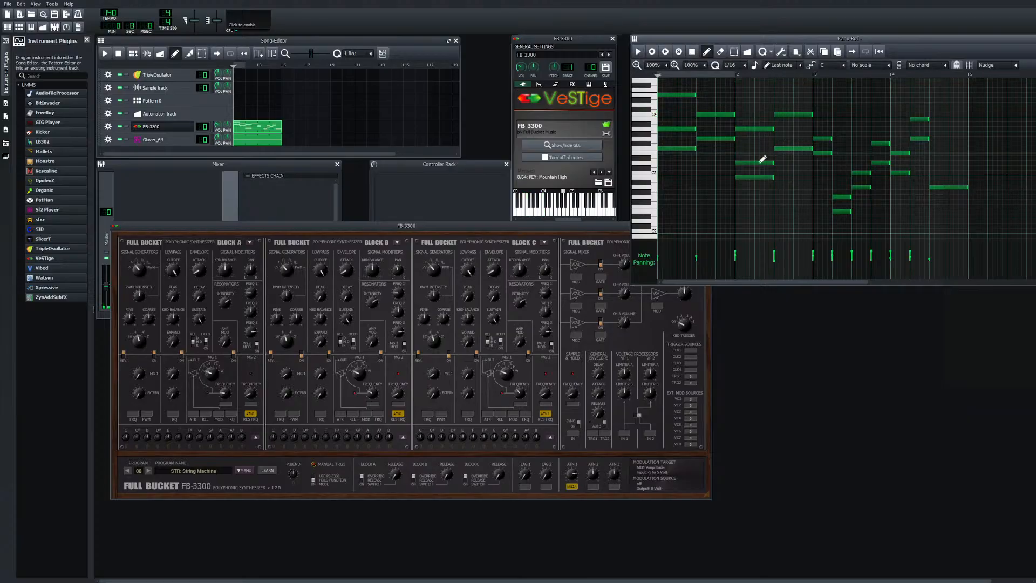
pyautogui.moveTo(758, 178); pyautogui.dragTo(759, 184)
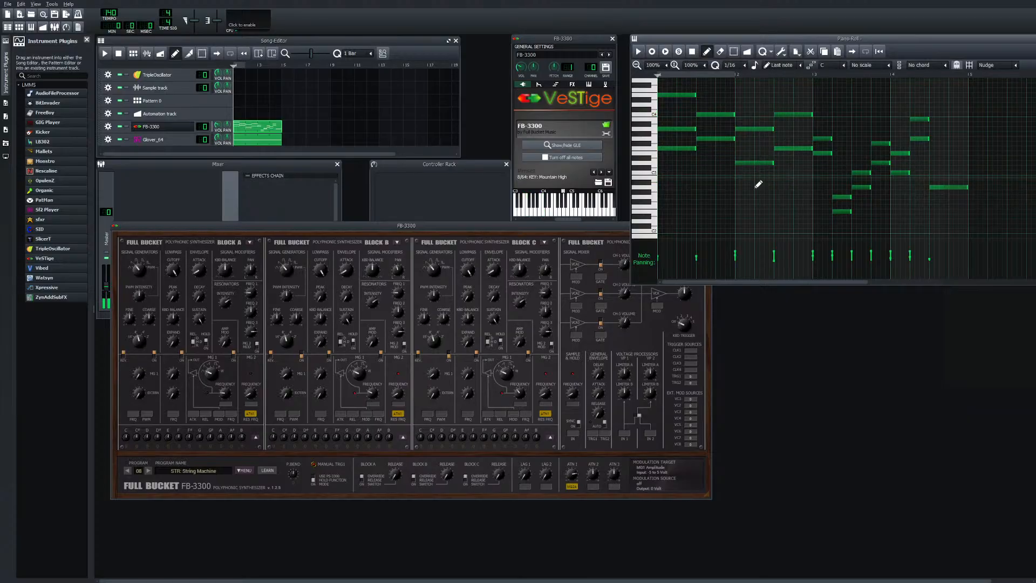
# Listen to the revised FB-3300 melody clip, and play the song with all its tracks
pyautogui.press('space')
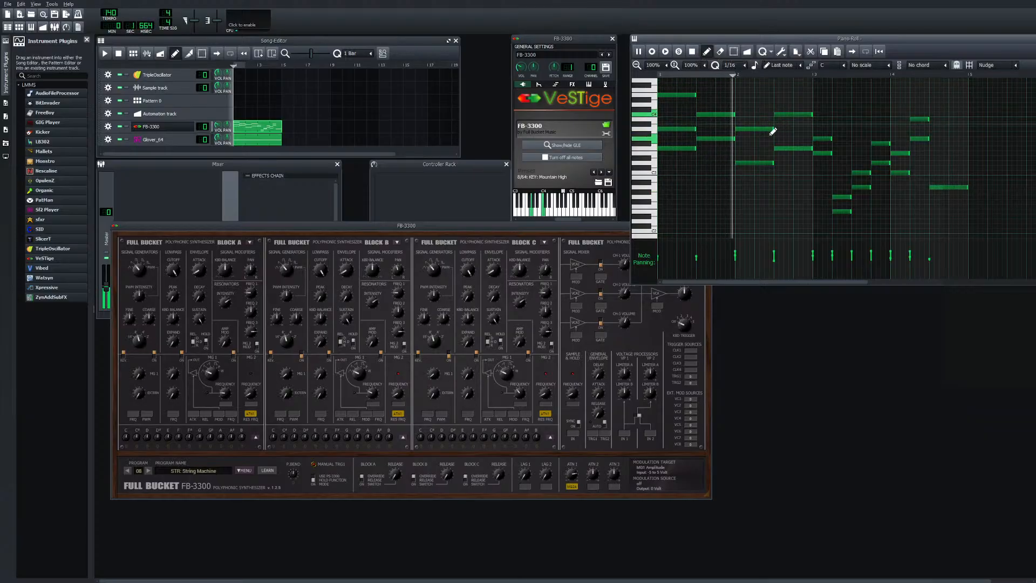
pyautogui.scroll(2, 776, 133)
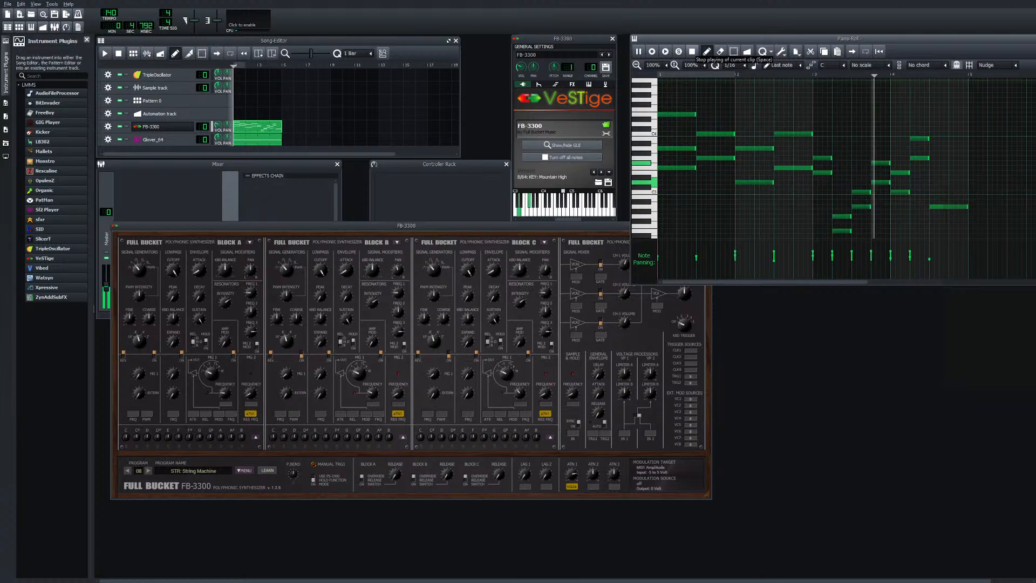
pyautogui.click(692, 51)
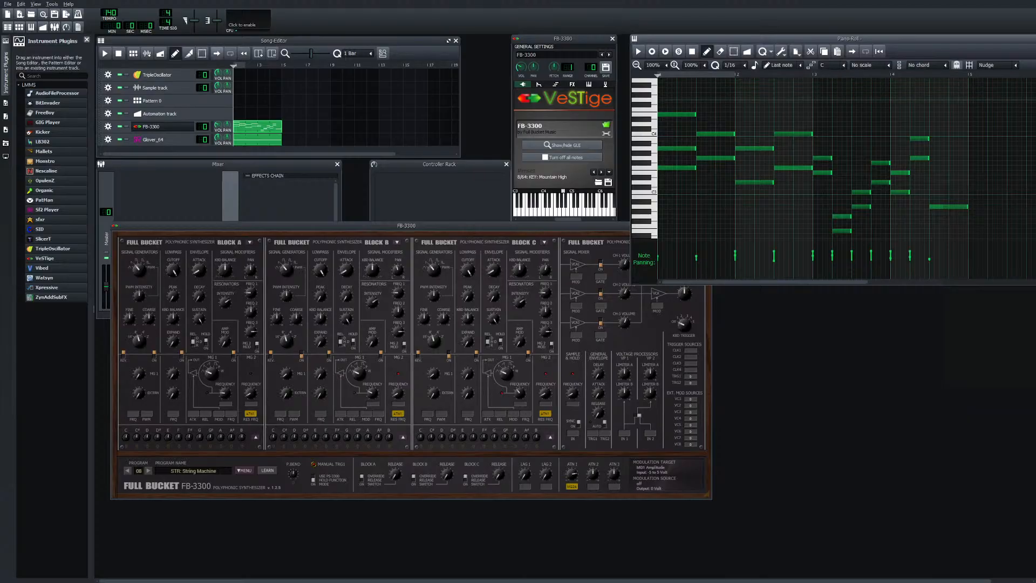
pyautogui.click(105, 53)
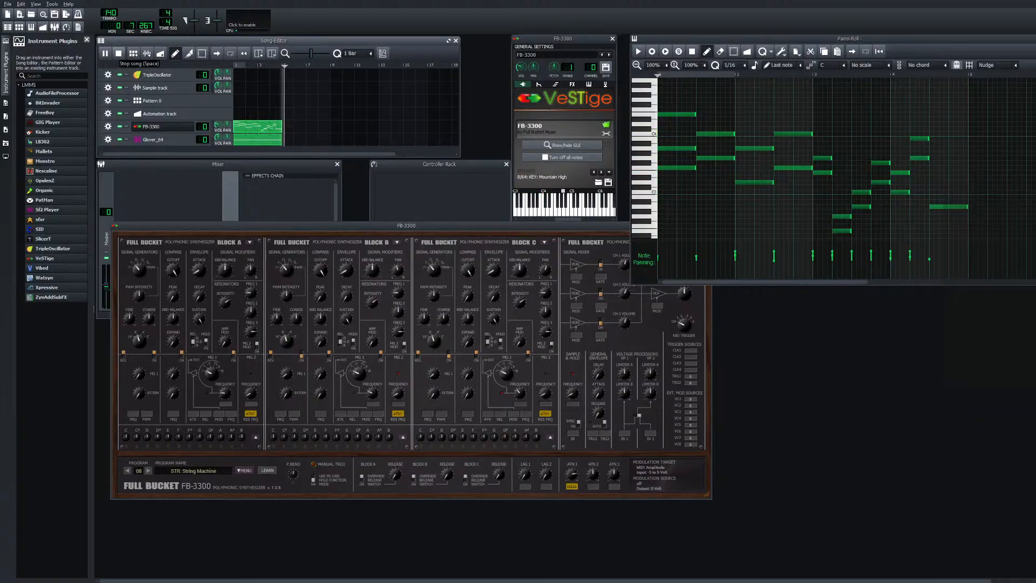
pyautogui.click(118, 53)
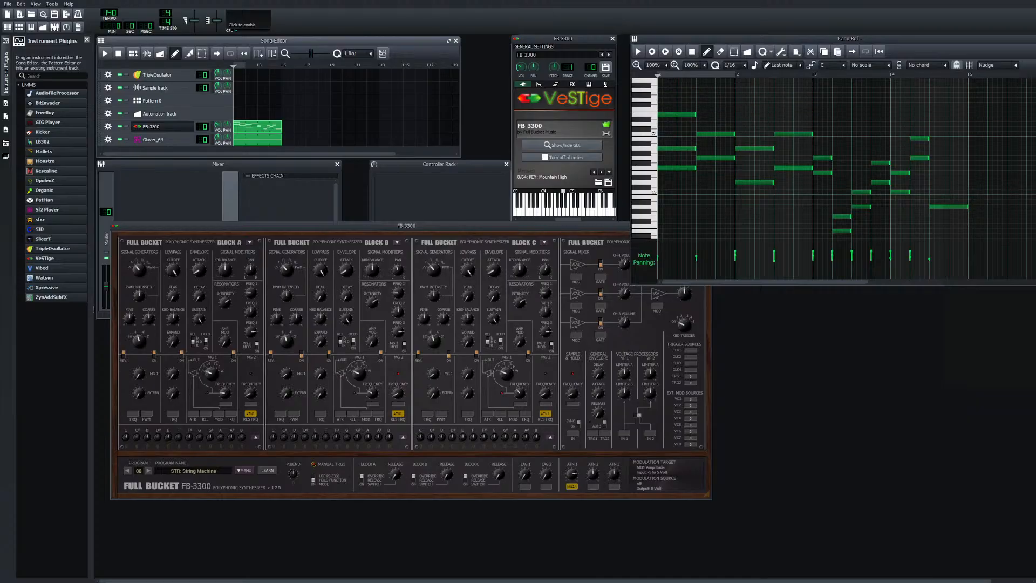
pyautogui.scroll(-1, 834, 165)
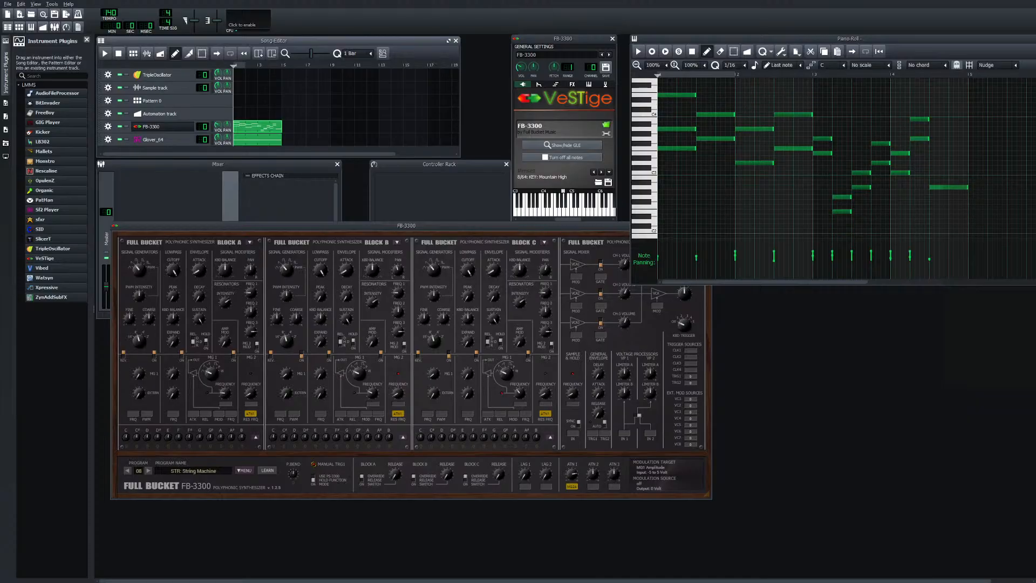
pyautogui.scroll(1, 833, 165)
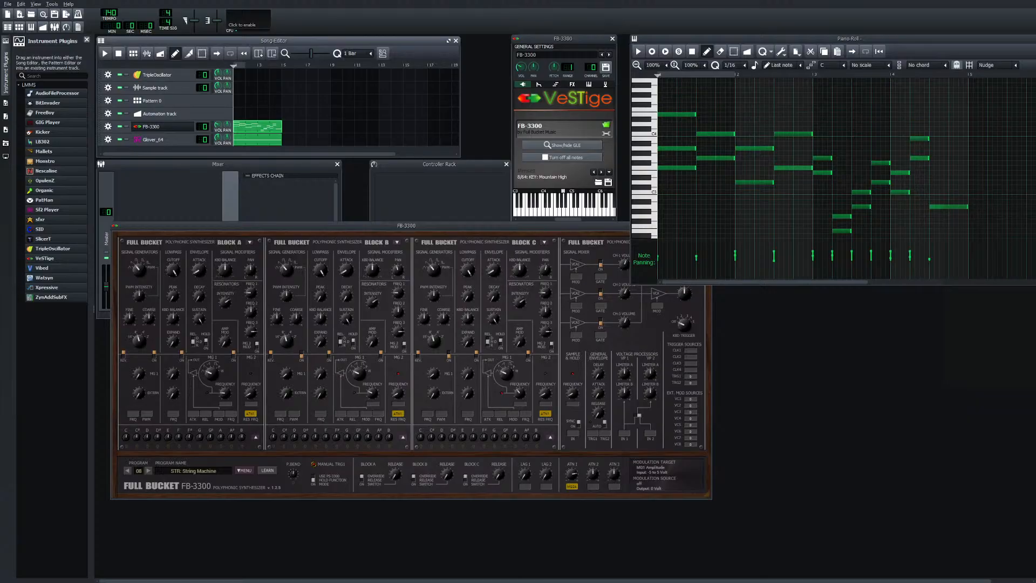
pyautogui.scroll(-1, 834, 165)
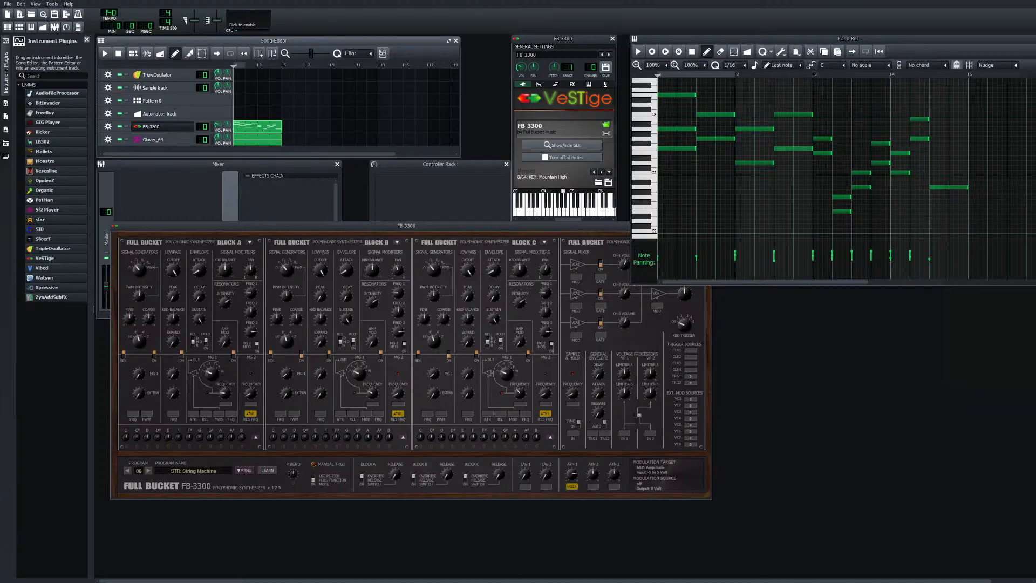
pyautogui.scroll(1, 834, 165)
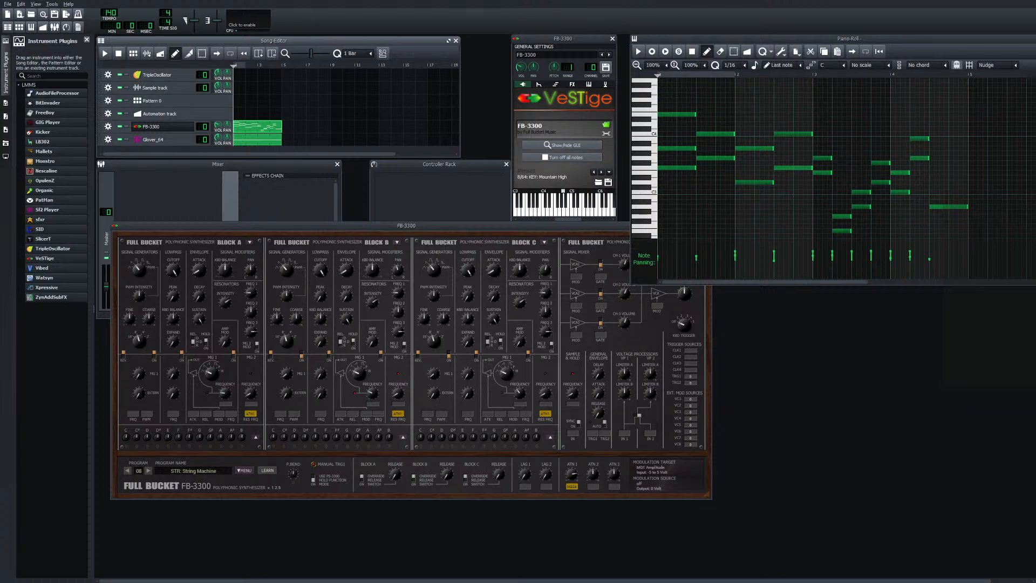
pyautogui.scroll(-1, 833, 165)
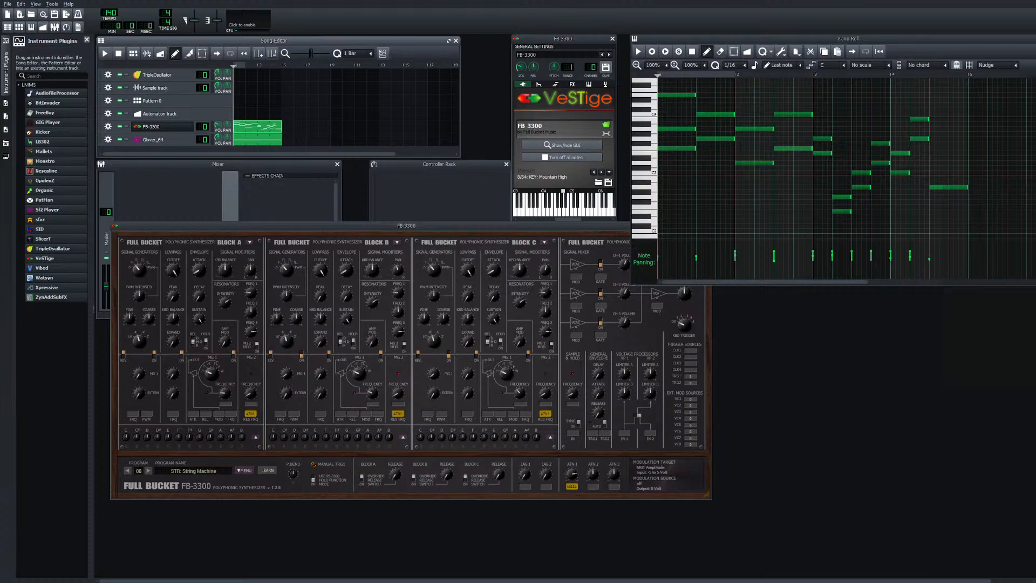
# Switch the Glover_64 soundfont track's patch to Drum Loop 13 and play the song with it
pyautogui.moveTo(852, 39)
pyautogui.mouseDown()
pyautogui.moveTo(846, 100)
pyautogui.moveTo(789, 219)
pyautogui.moveTo(846, 58)
pyautogui.mouseUp()
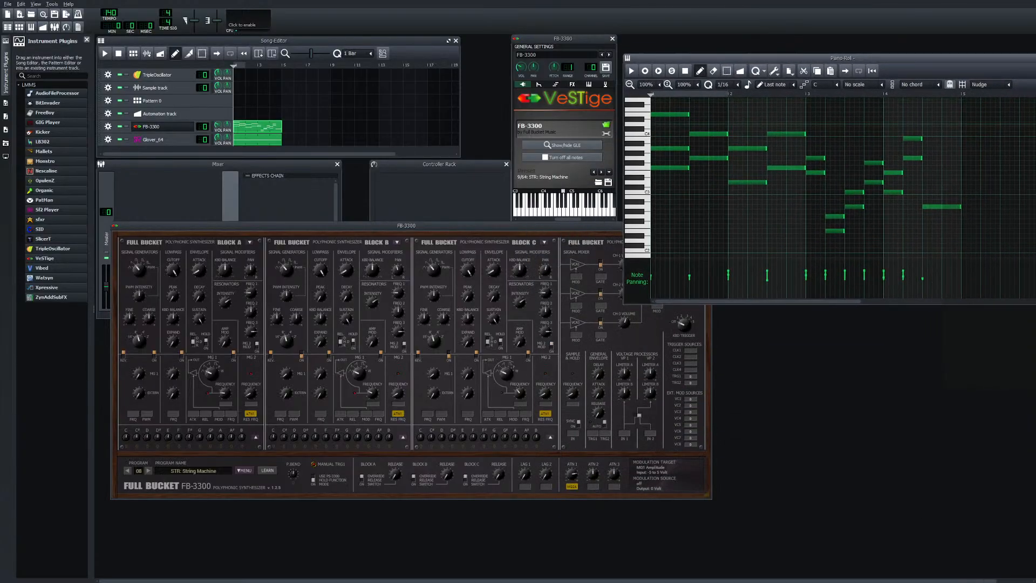
pyautogui.click(162, 140)
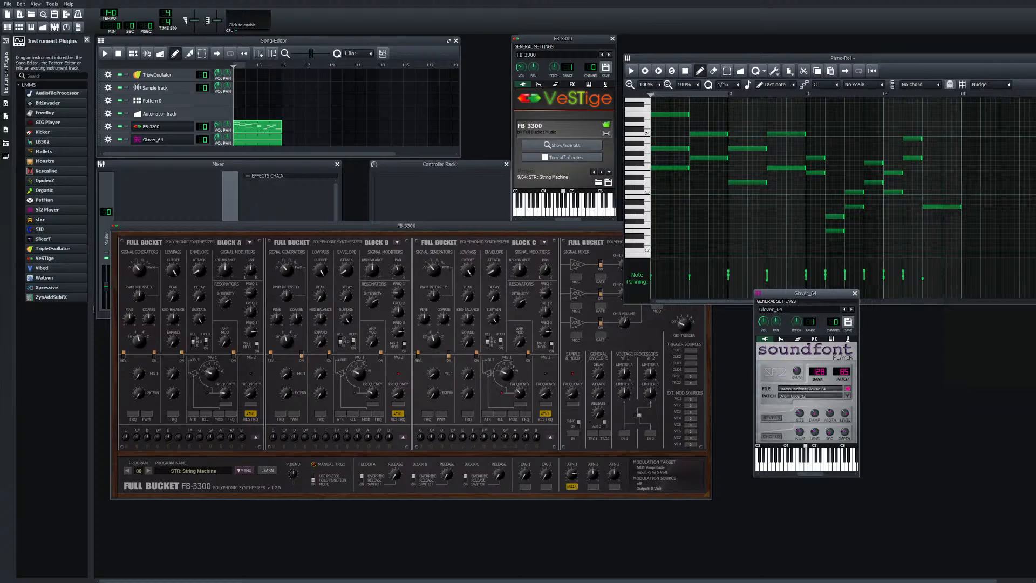
pyautogui.moveTo(805, 293); pyautogui.dragTo(767, 312)
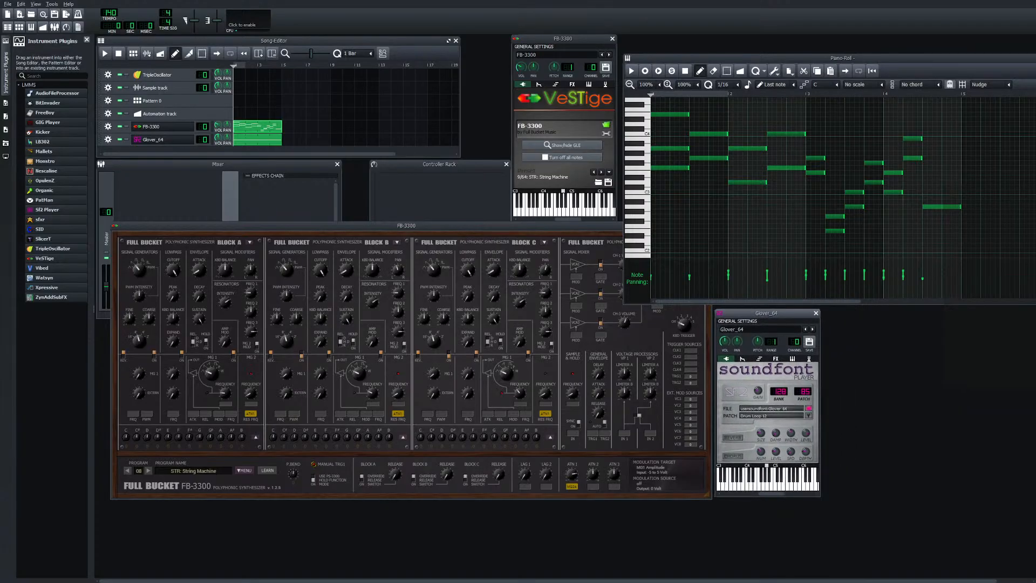
pyautogui.click(808, 416)
pyautogui.click(496, 241)
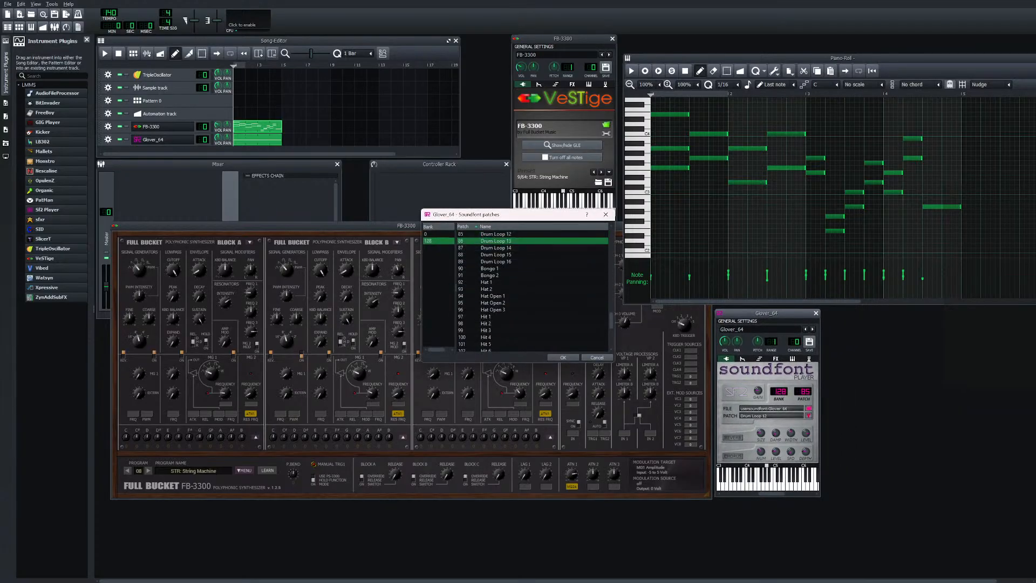
pyautogui.doubleClick(496, 241)
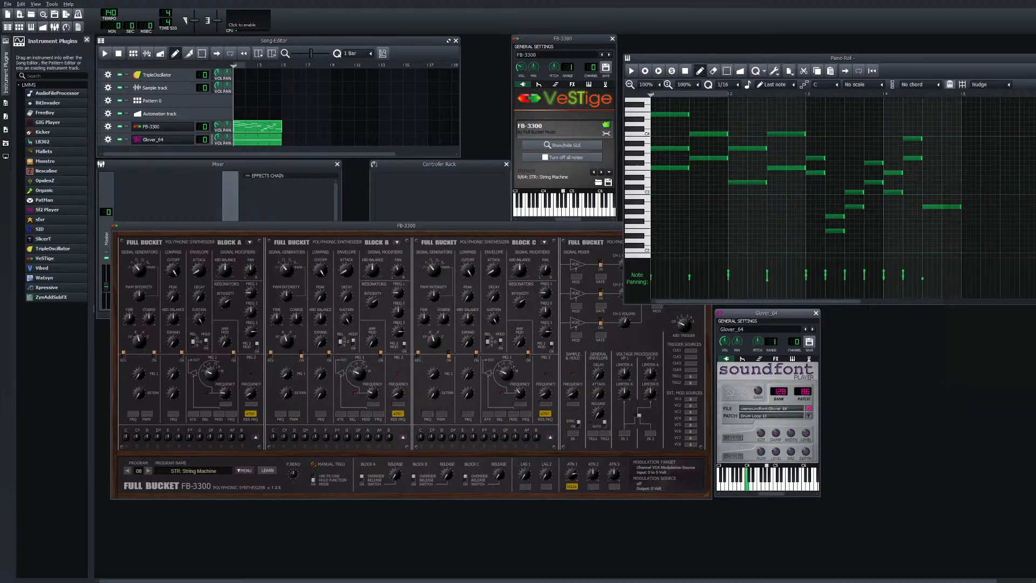
pyautogui.click(105, 54)
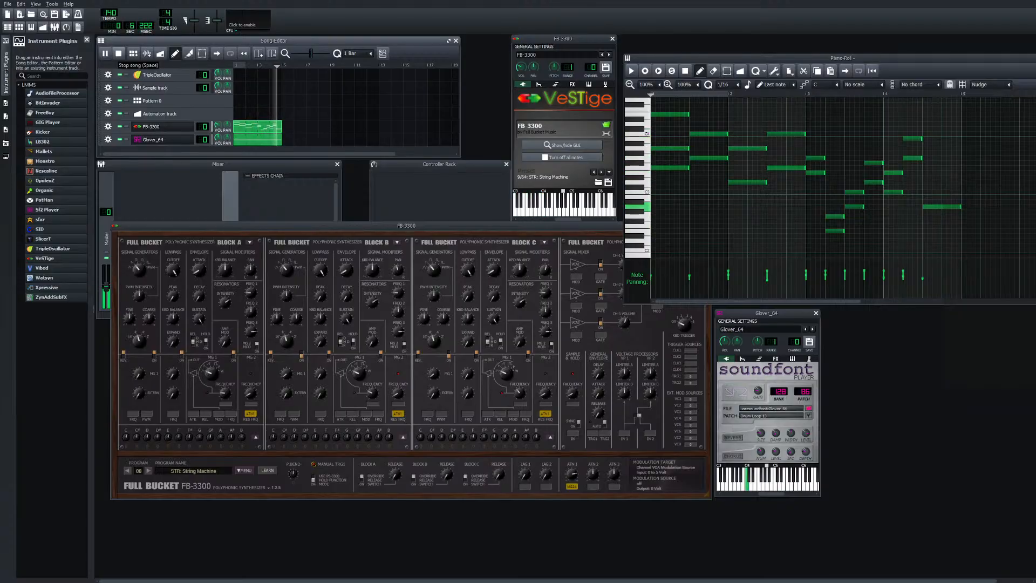
pyautogui.click(118, 54)
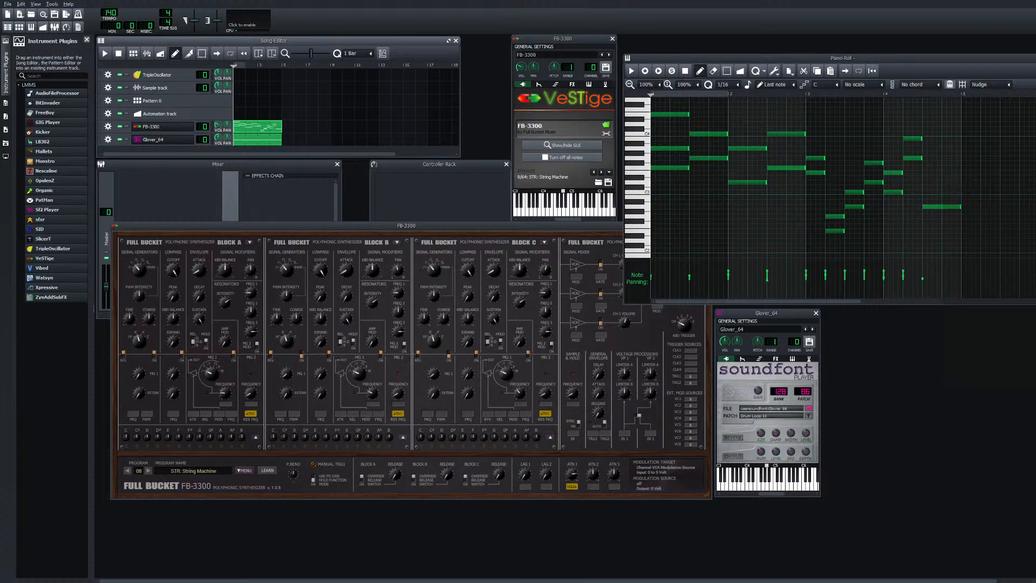
# Switch the Glover_64 soundfont patch to Drum Loop 16 and play the song with it
pyautogui.click(808, 416)
pyautogui.doubleClick(510, 255)
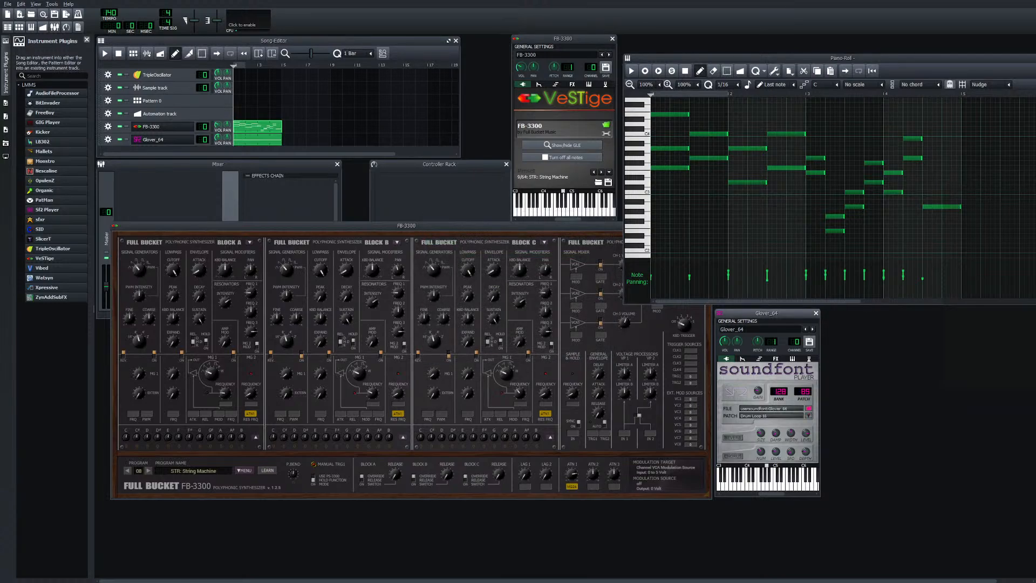
pyautogui.click(105, 53)
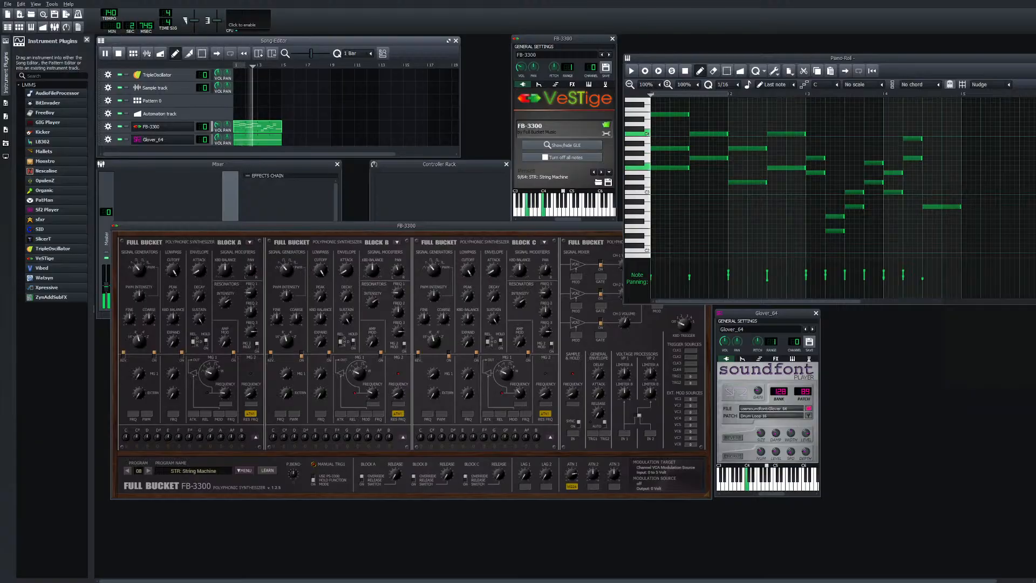
pyautogui.press('space')
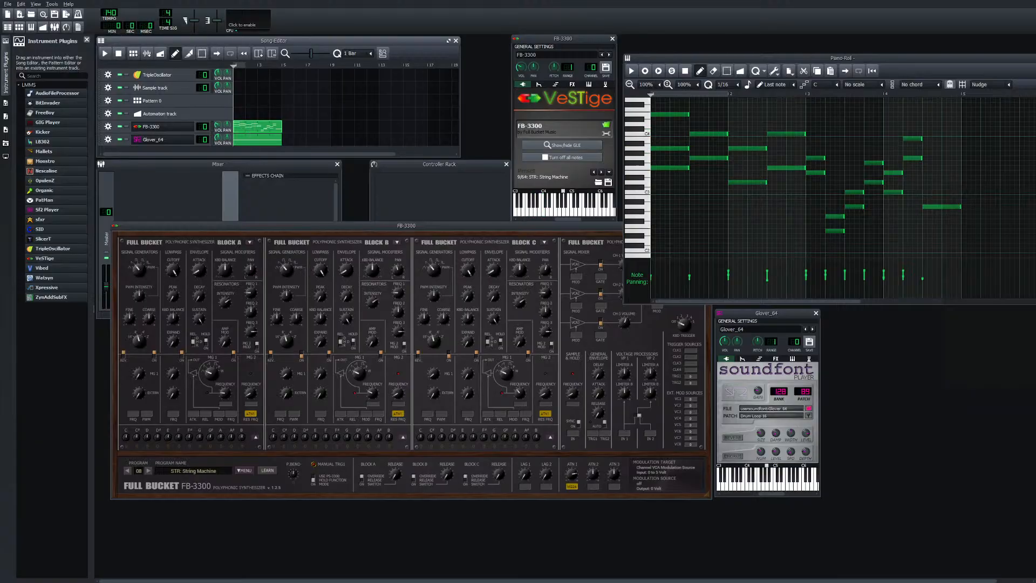
# Change the Glover_64 soundfont patch to Drum Loop 15 and listen to the song
pyautogui.click(808, 416)
pyautogui.scroll(1, 510, 255)
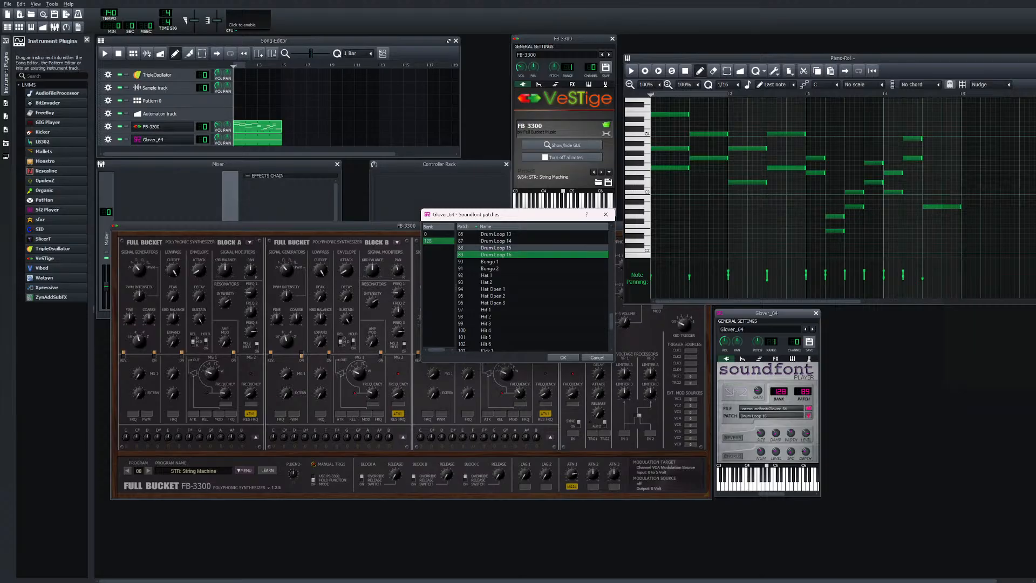
pyautogui.doubleClick(496, 248)
pyautogui.press('space')
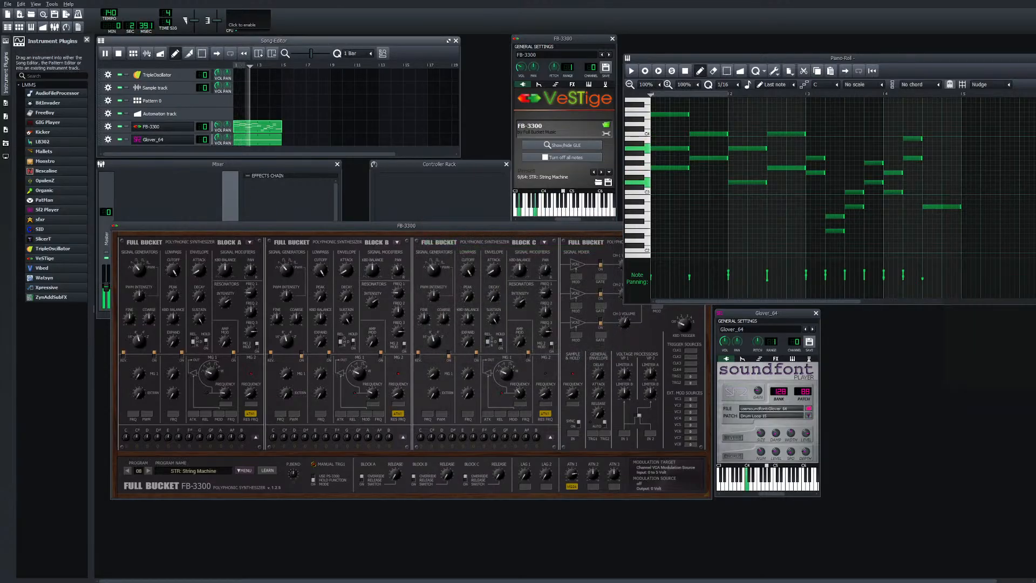
pyautogui.press('space')
# Try Drum Loop 14 as the Glover_64 patch and play the start of the song
pyautogui.click(808, 416)
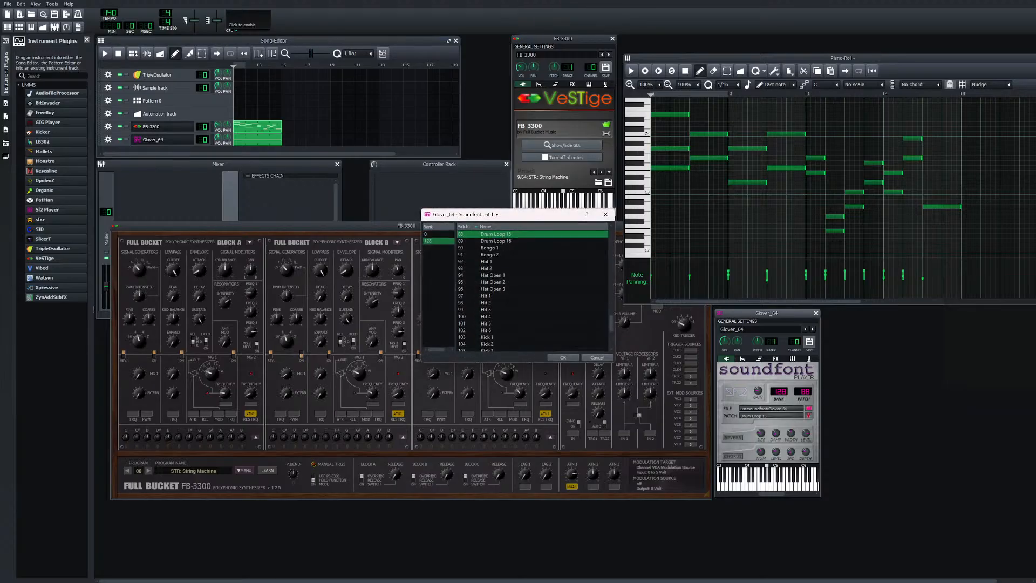
pyautogui.scroll(1, 531, 291)
pyautogui.doubleClick(496, 248)
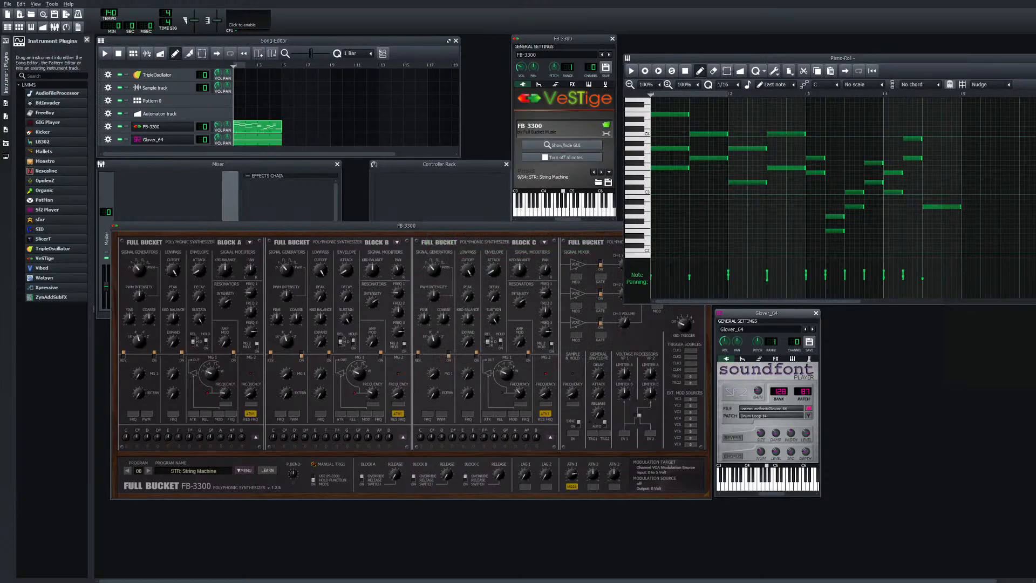
pyautogui.press('space')
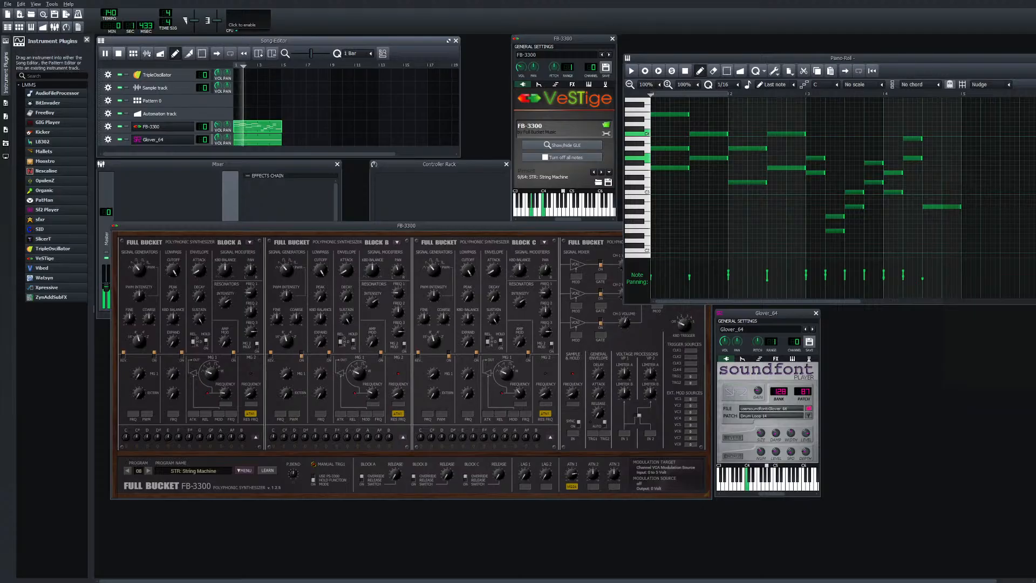
pyautogui.press('space')
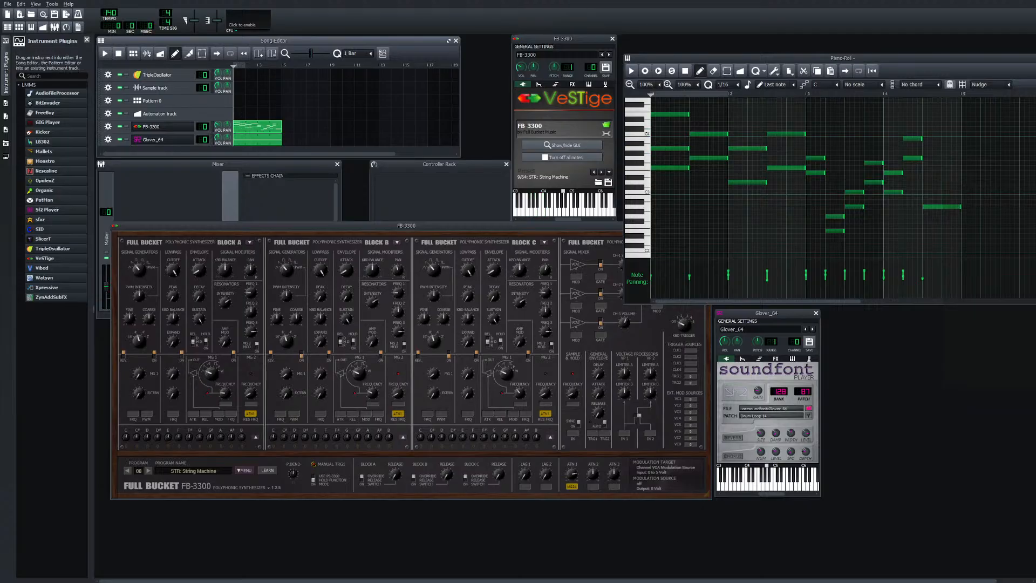
# Set the Glover_64 soundfont patch to Drum Loop 9 and play the song with it
pyautogui.click(808, 416)
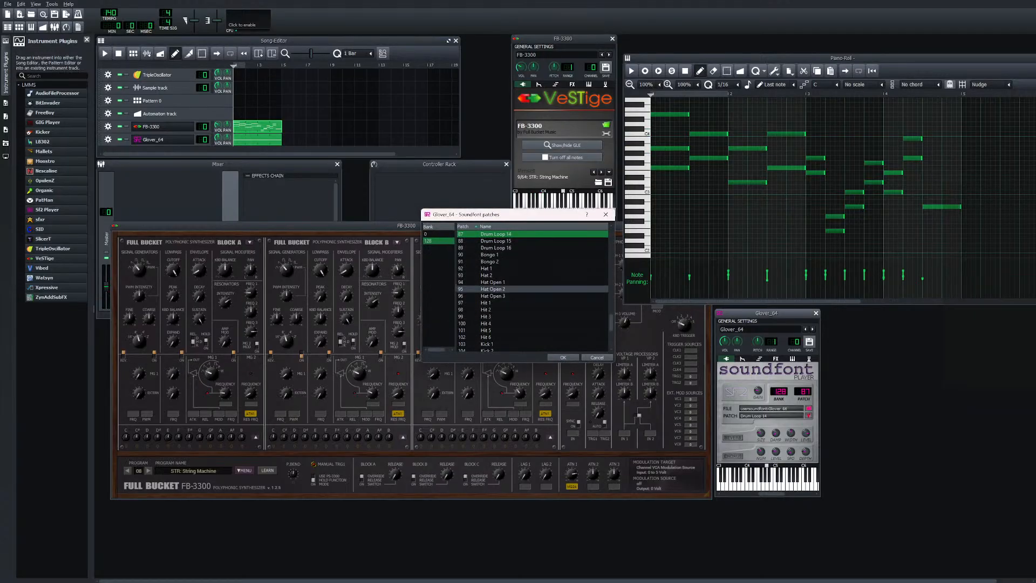
pyautogui.scroll(2, 496, 288)
pyautogui.doubleClick(496, 241)
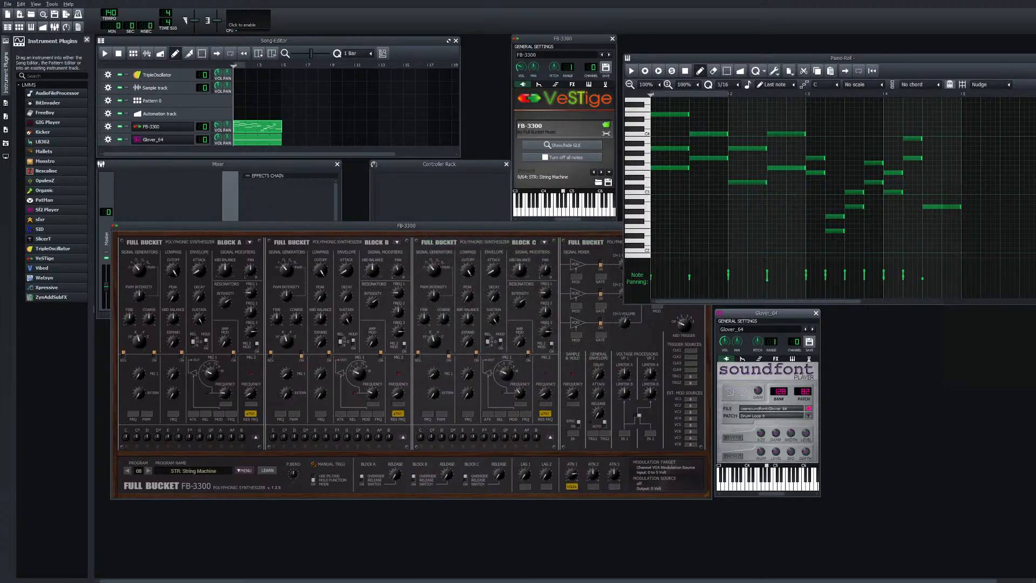
pyautogui.press('space')
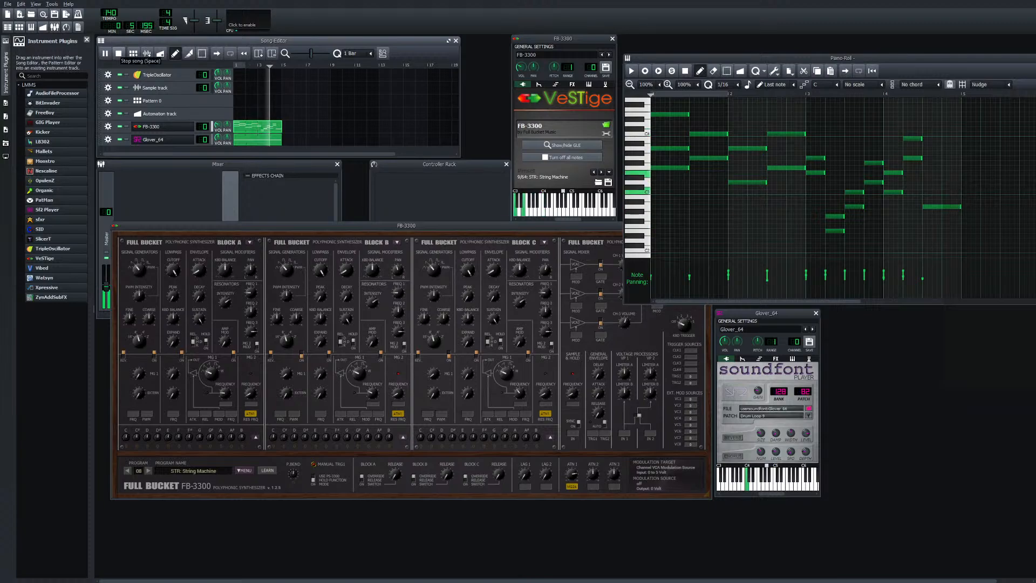
pyautogui.click(118, 53)
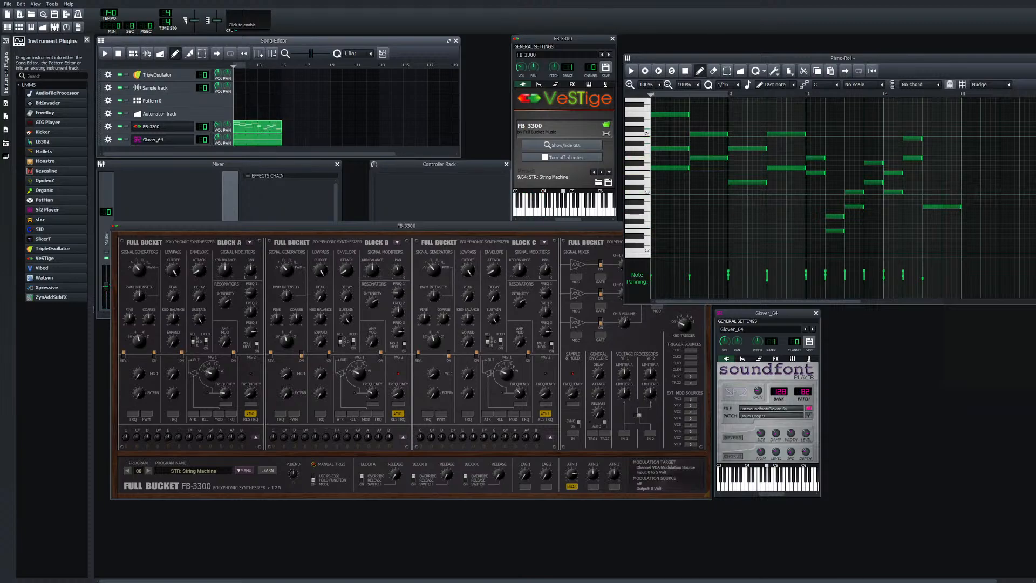
# Switch the Glover_64 patch to Drum Loop 8, sound a test note, and play the song
pyautogui.click(809, 416)
pyautogui.scroll(2, 531, 288)
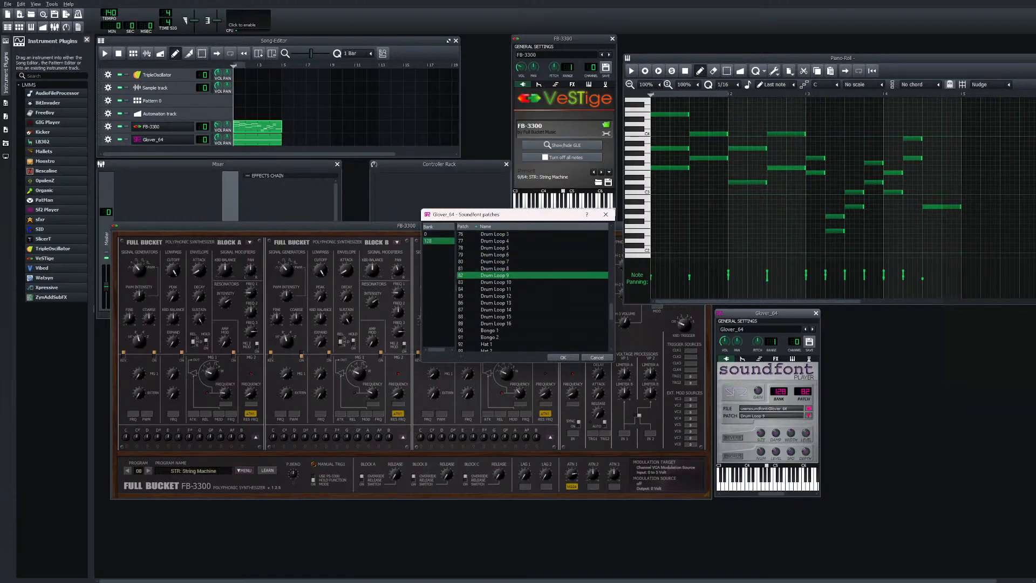
pyautogui.doubleClick(495, 268)
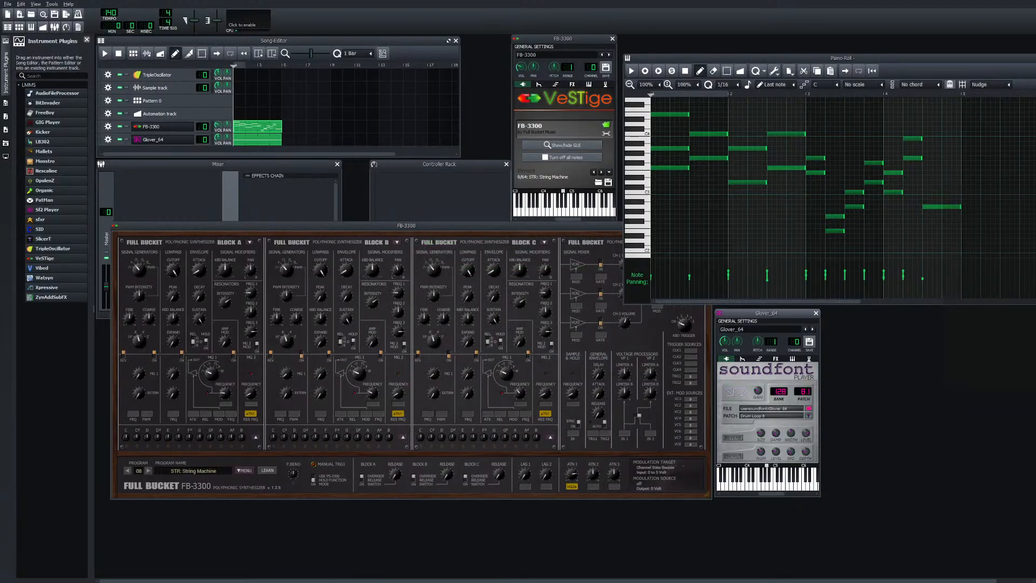
pyautogui.press('q')
pyautogui.click(105, 53)
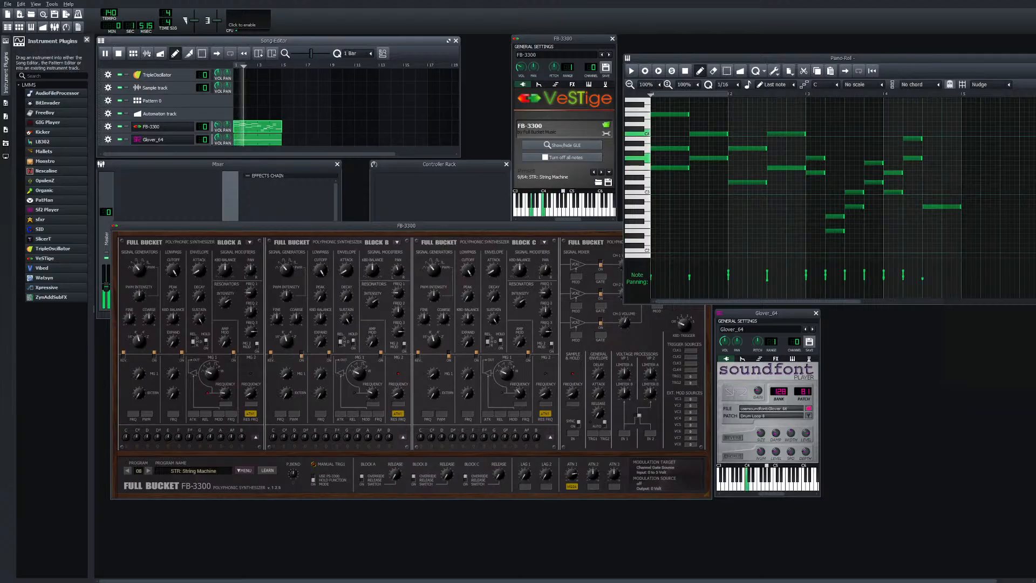
pyautogui.press('space')
# Set the Glover_64 patch to Drum Loop 7 and audition it with a test note
pyautogui.click(808, 416)
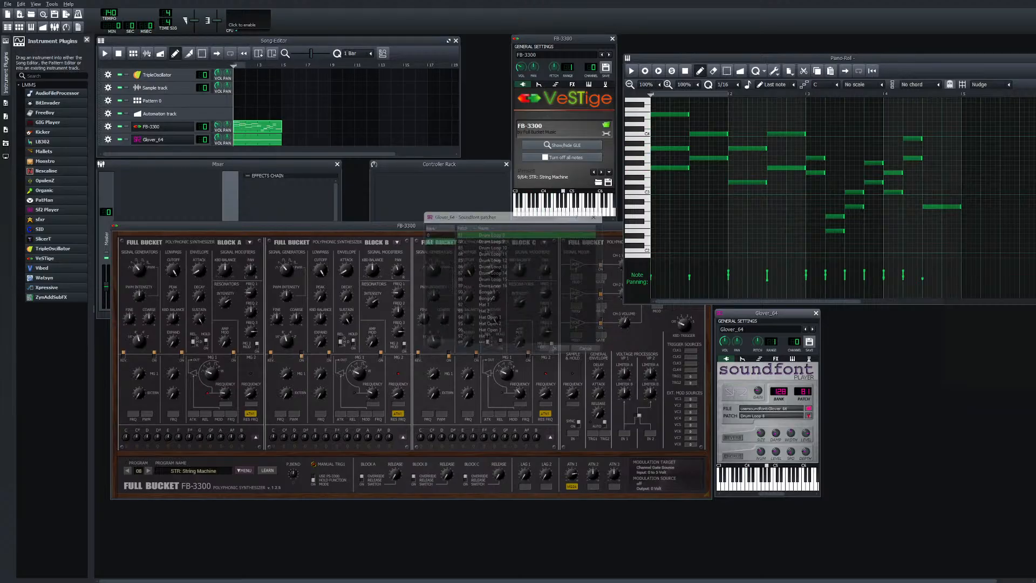
pyautogui.scroll(1, 495, 247)
pyautogui.doubleClick(495, 247)
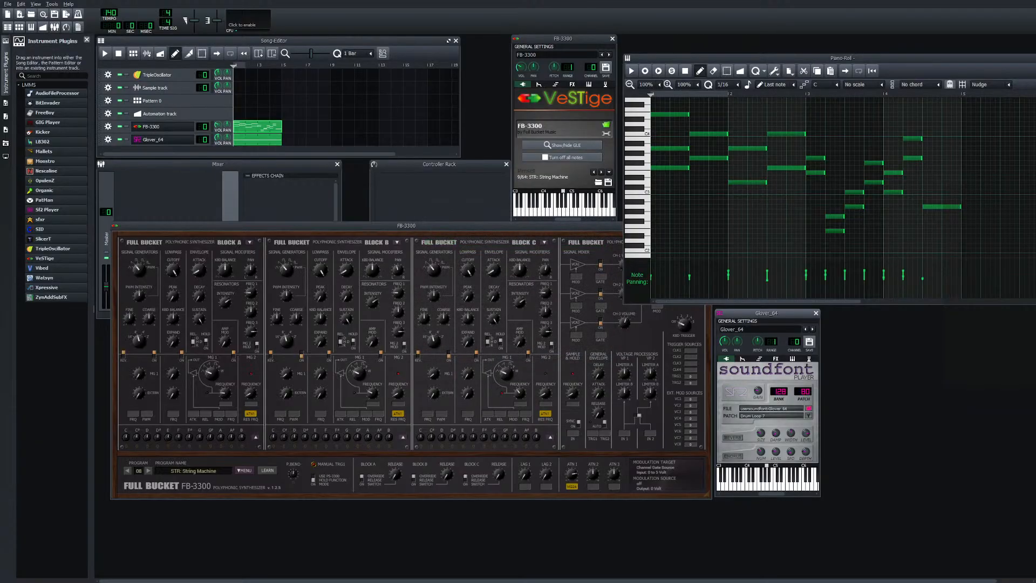
pyautogui.press('q')
# Change the Glover_64 patch to Drum Loop 6, sound a test note, and play the song with it
pyautogui.click(808, 416)
pyautogui.scroll(2, 567, 296)
pyautogui.doubleClick(566, 268)
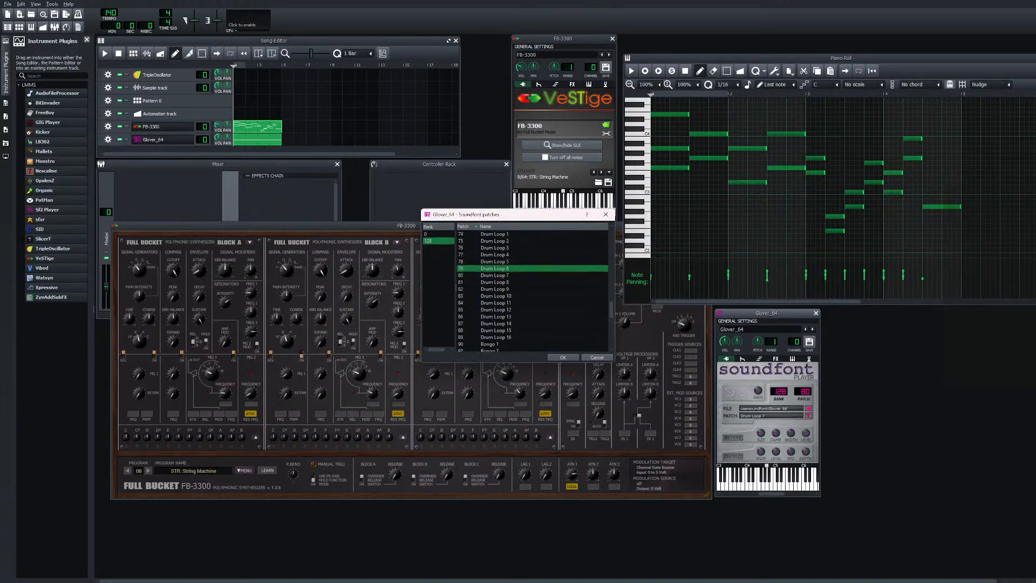
pyautogui.press('q')
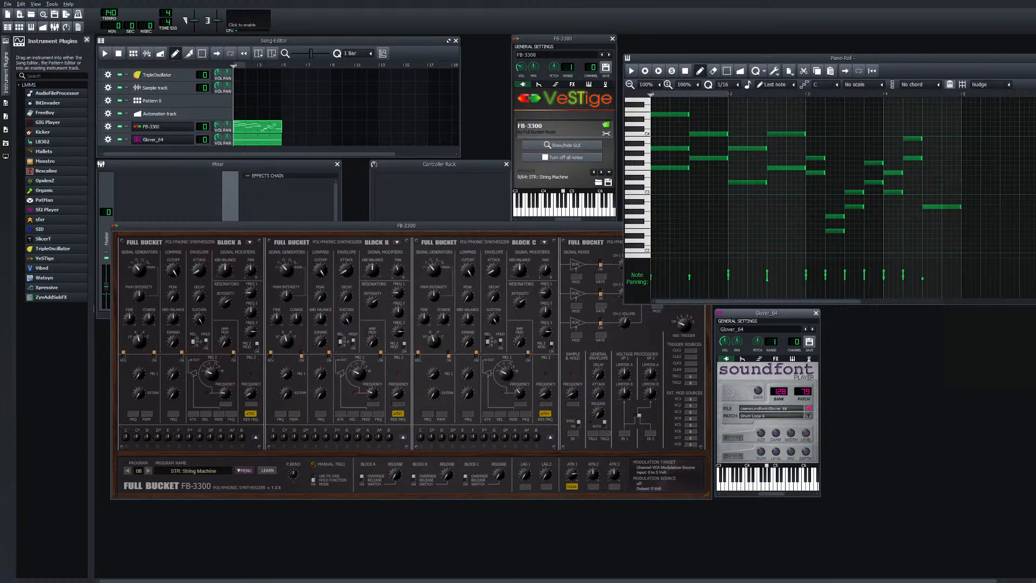
pyautogui.press('space')
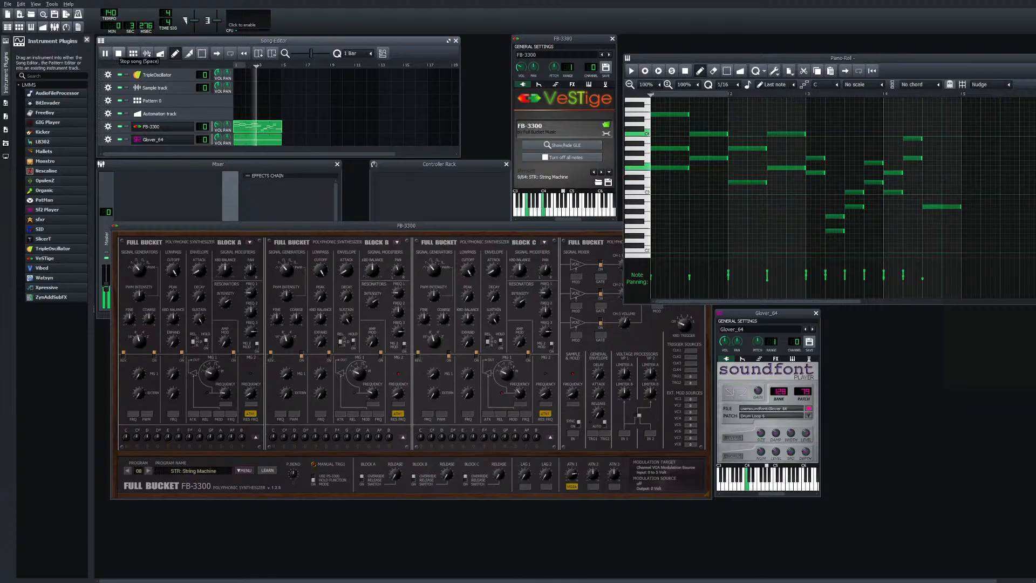
pyautogui.press('space')
pyautogui.press('space')
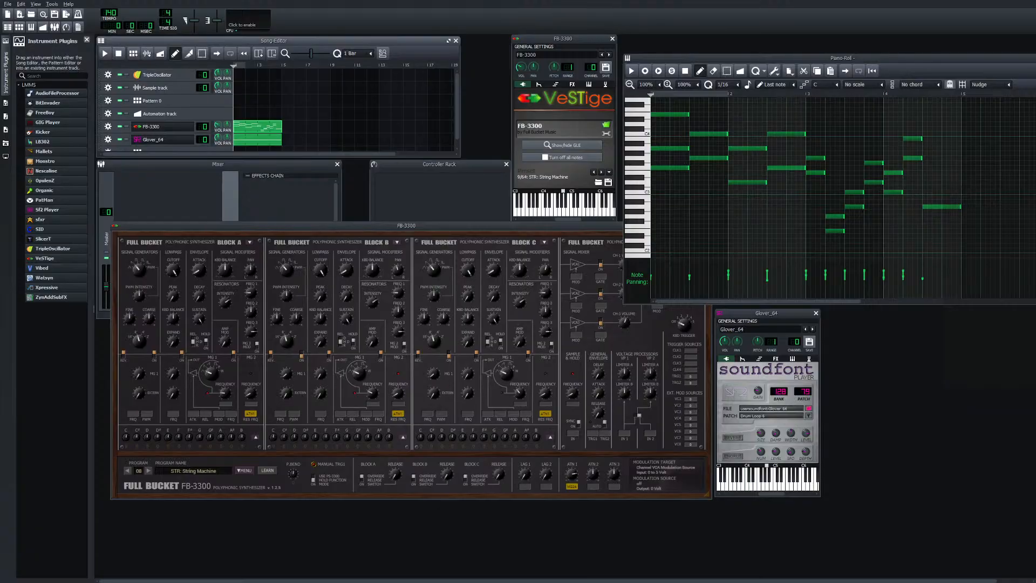
# Try slightly shortening both notes of the third chord in the FB-3300 clip, and play the song
pyautogui.moveTo(766, 149); pyautogui.dragTo(762, 183)
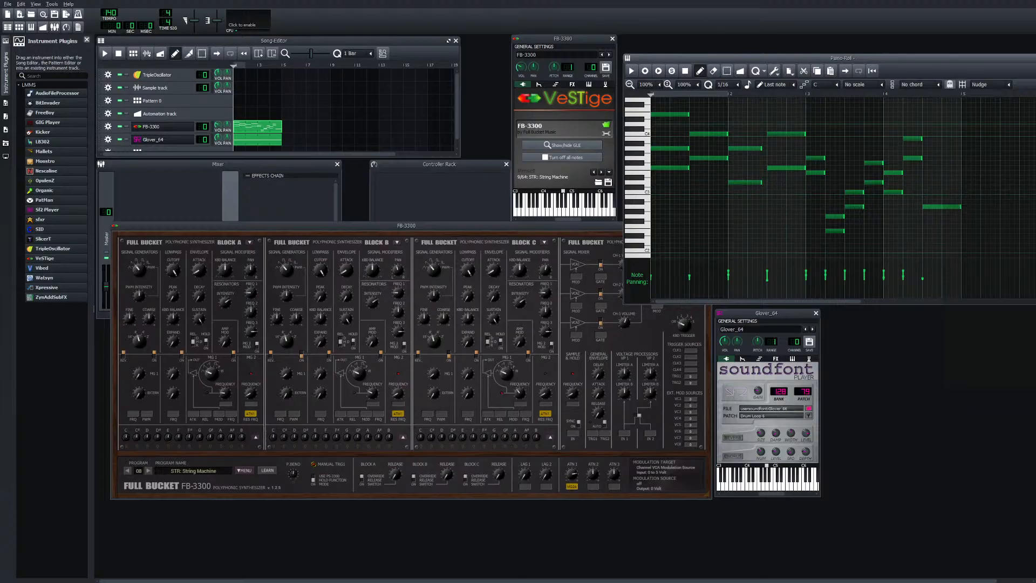
pyautogui.press('space')
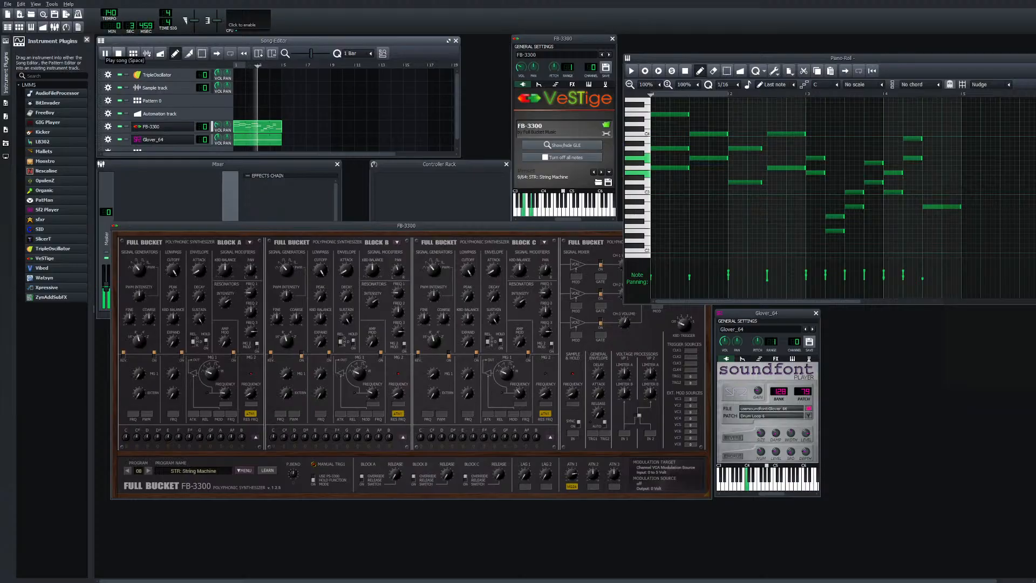
pyautogui.press('space')
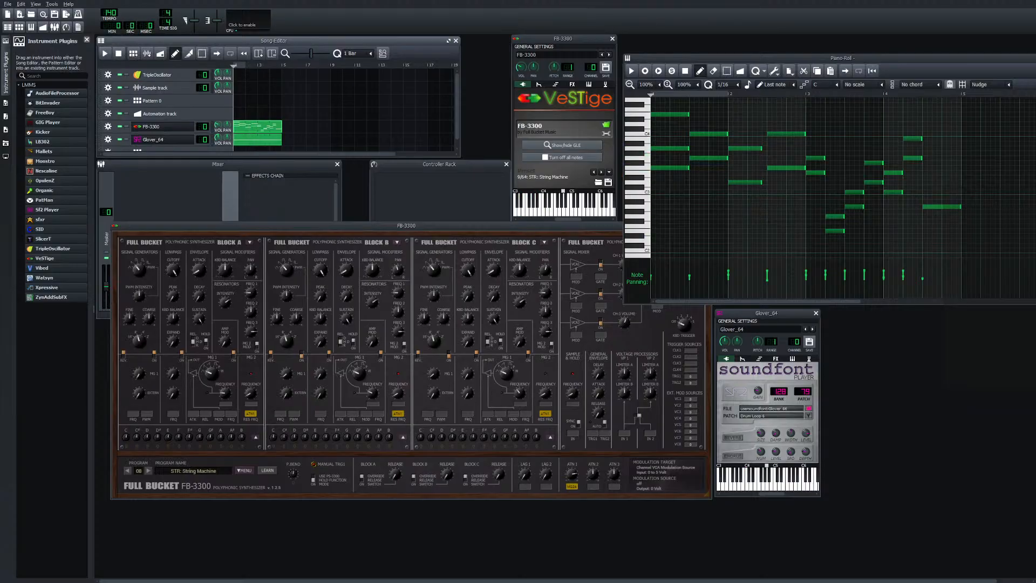
# Restore the third chord's two notes to their half-bar length and play the song again
pyautogui.moveTo(761, 148); pyautogui.dragTo(773, 191)
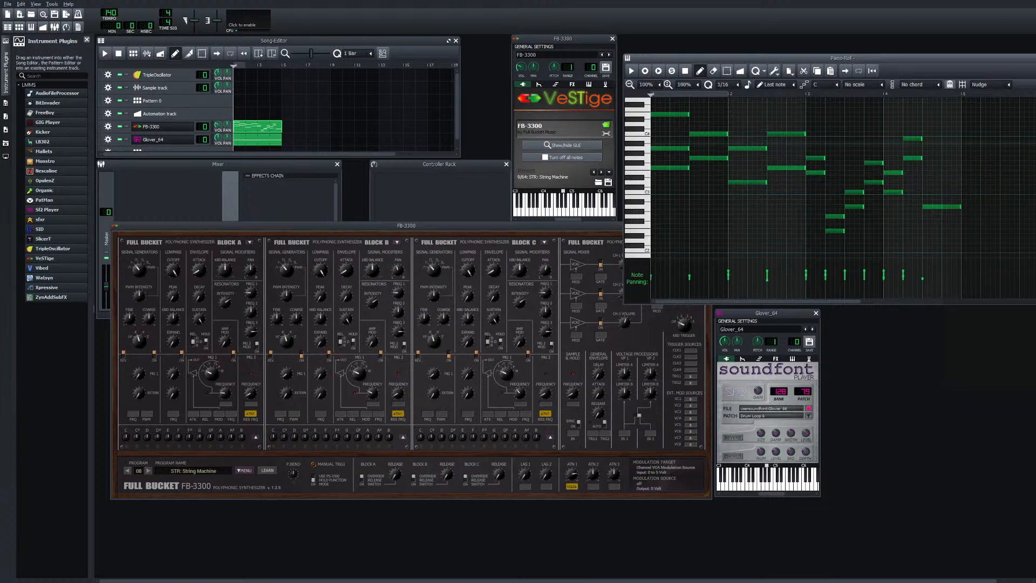
pyautogui.click(104, 53)
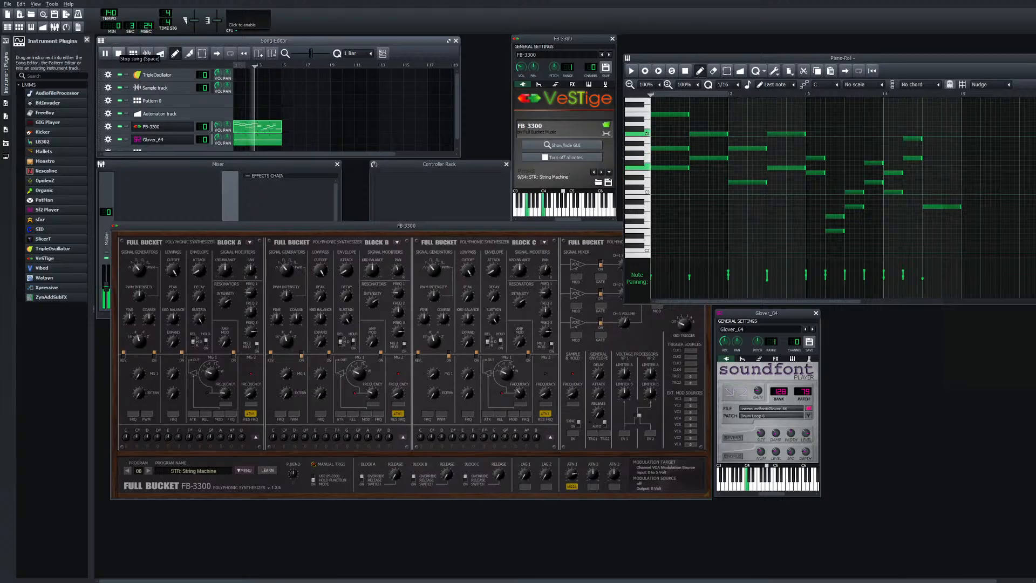
pyautogui.click(118, 53)
# Switch the Glover_64 patch to one of the earliest drum loops in the patch list and audition it
pyautogui.click(809, 416)
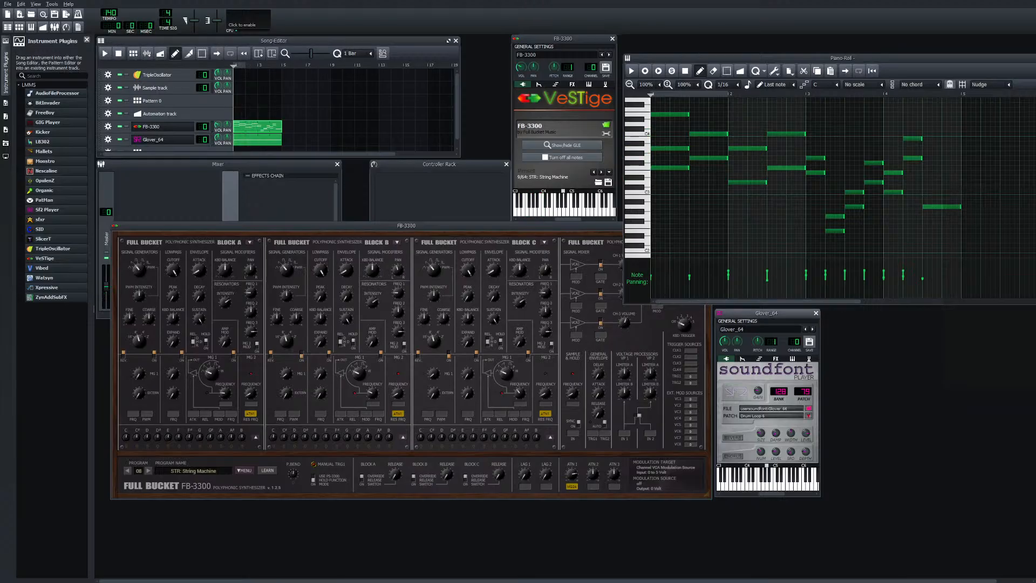
pyautogui.scroll(2, 529, 274)
pyautogui.doubleClick(494, 248)
pyautogui.press('q')
# Close the Glover_64 instrument window and remove the Glover_64 track from the song
pyautogui.click(815, 313)
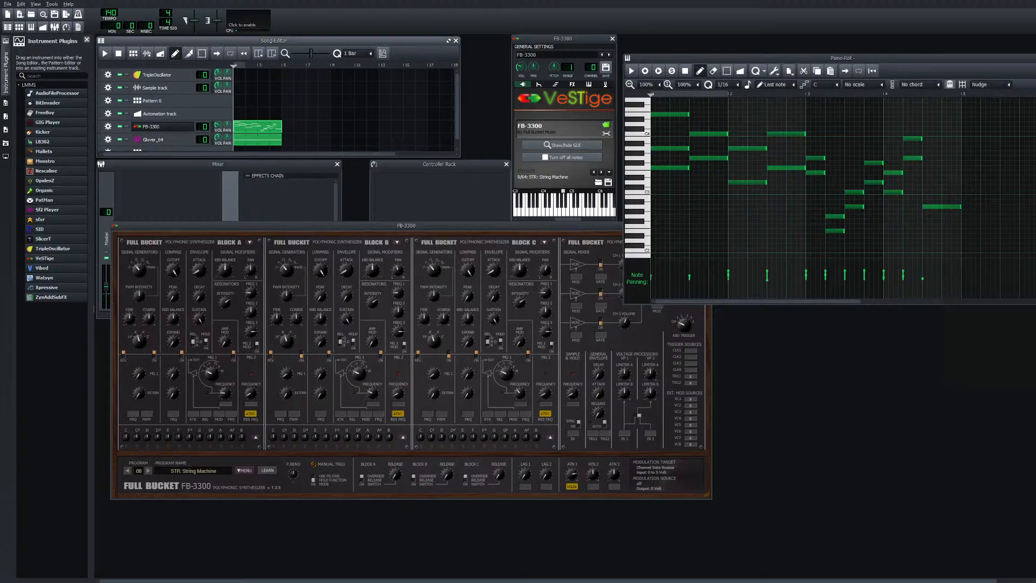
pyautogui.scroll(-1, 280, 110)
pyautogui.click(108, 132)
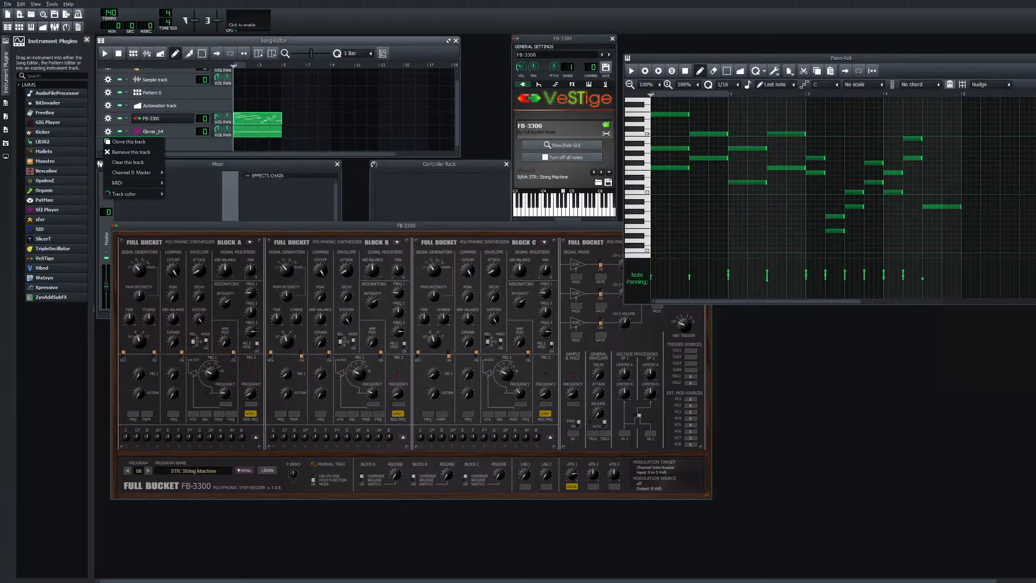
pyautogui.click(131, 152)
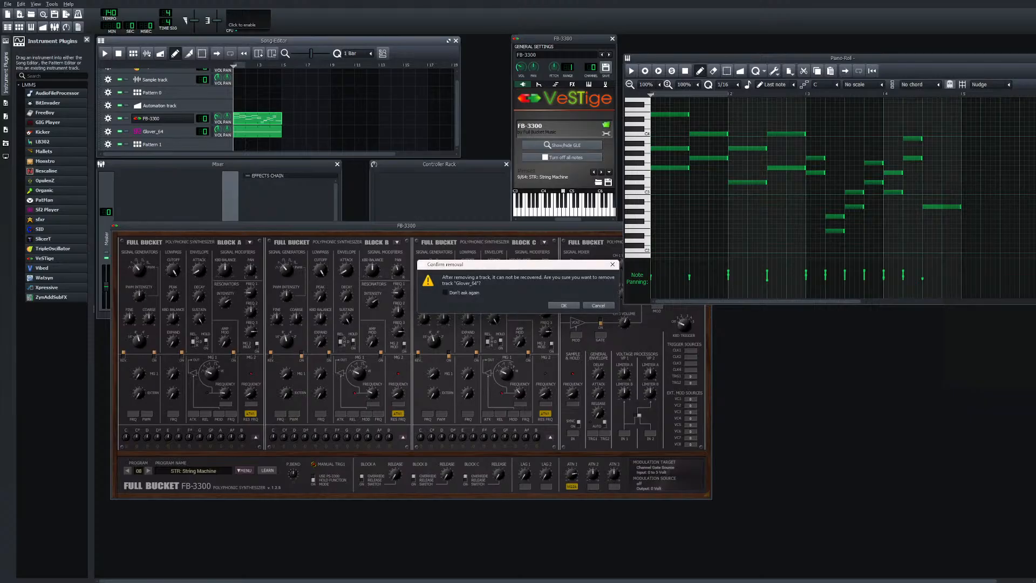
pyautogui.press('Return')
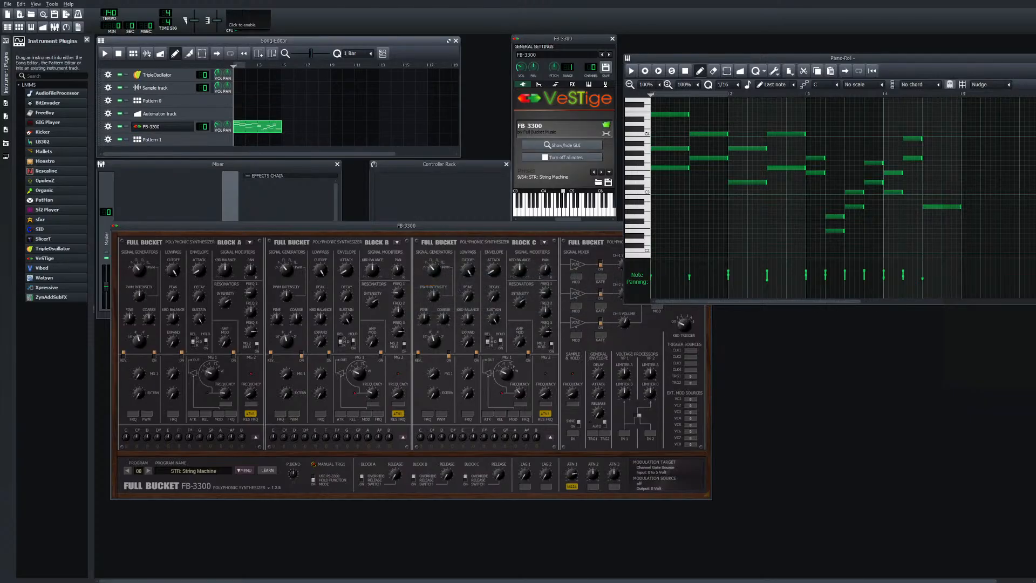
# Place a Pattern 1 clip at the song's first bar and add an LB302 instrument to that pattern, opening its settings
pyautogui.click(239, 140)
pyautogui.doubleClick(239, 140)
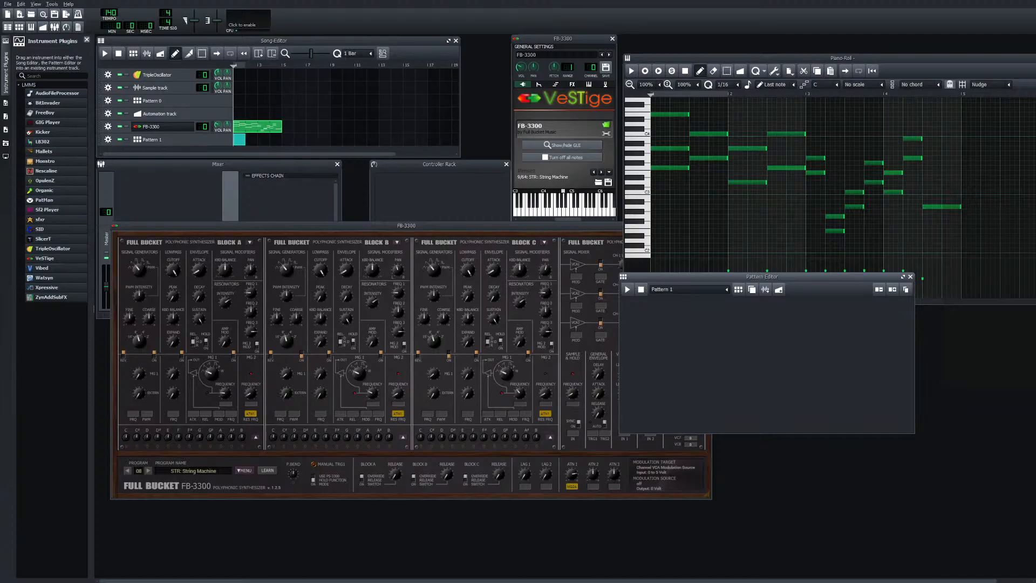
pyautogui.moveTo(43, 142); pyautogui.dragTo(696, 335)
pyautogui.click(684, 304)
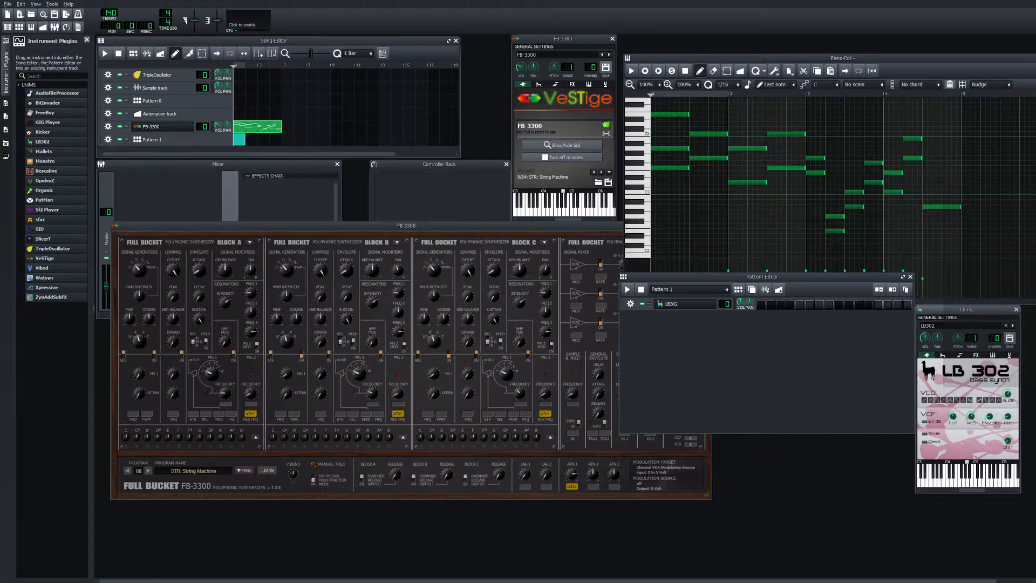
# Audition several low notes of the LB302 bass synth on its keyboard, and close its settings window
pyautogui.click(959, 482)
pyautogui.click(951, 482)
pyautogui.click(943, 482)
pyautogui.click(948, 481)
pyautogui.click(943, 482)
pyautogui.moveTo(960, 482); pyautogui.dragTo(940, 482)
pyautogui.click(1015, 310)
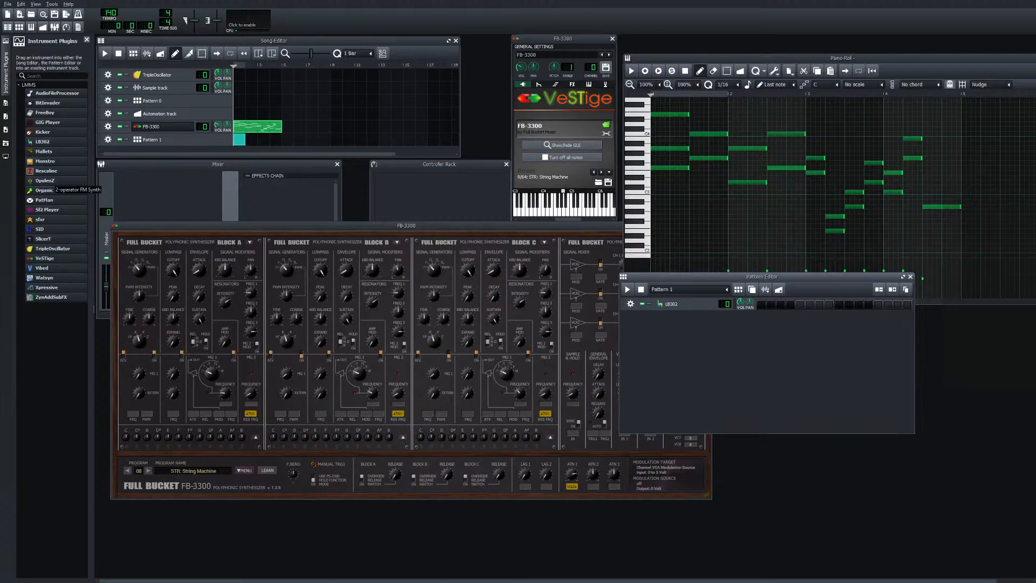
# Remove the LB302 track from Pattern 1 and confirm its removal
pyautogui.click(630, 304)
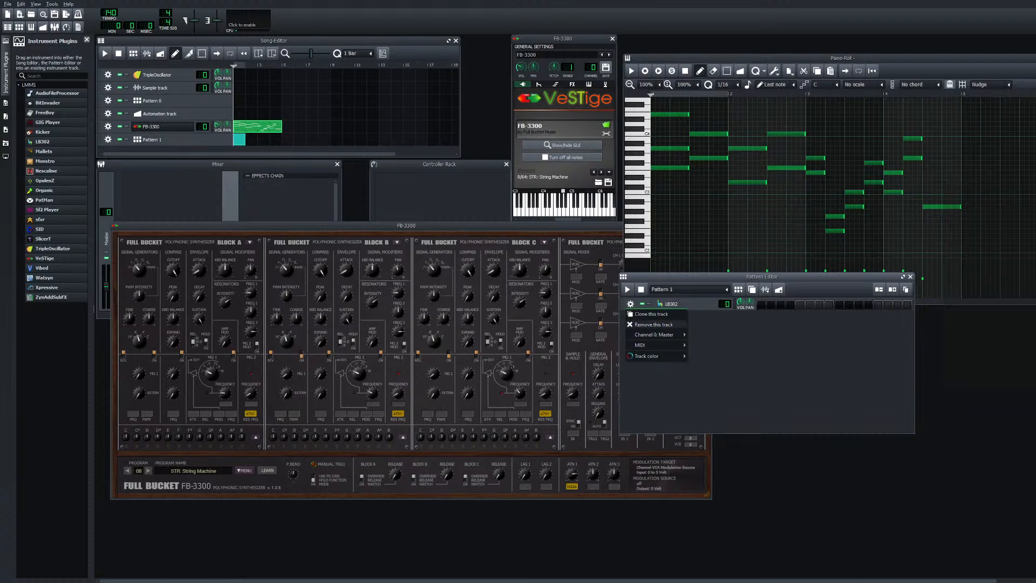
pyautogui.click(654, 324)
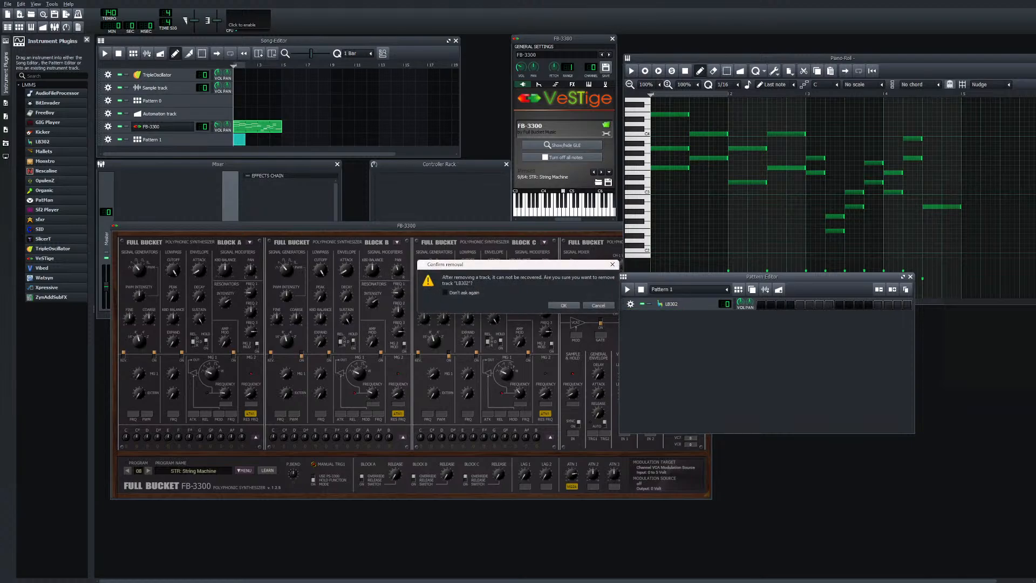
pyautogui.click(564, 304)
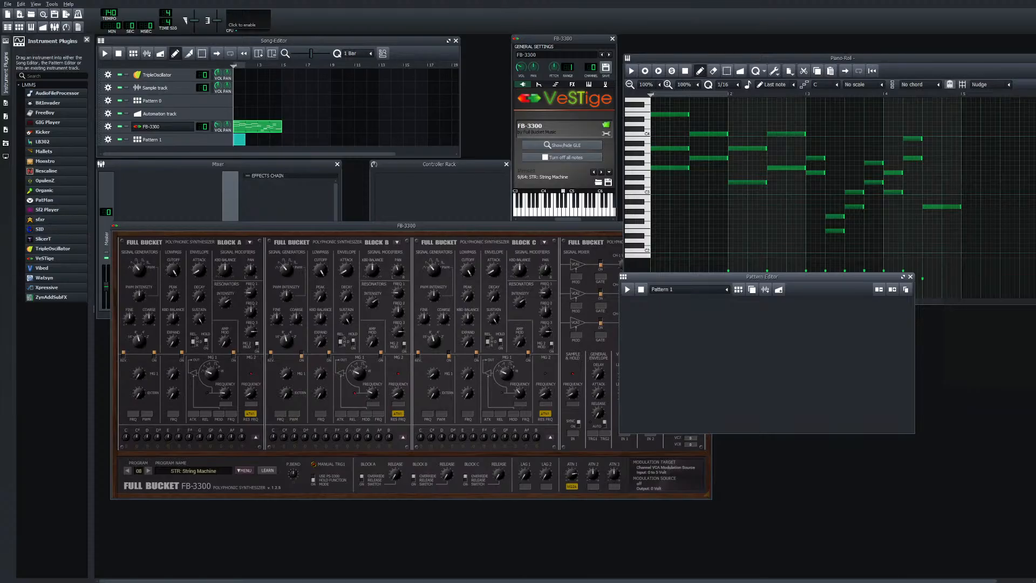
# Try a PatMan instrument in Pattern 1, checking its settings, and remove its track again
pyautogui.moveTo(45, 200); pyautogui.dragTo(685, 318)
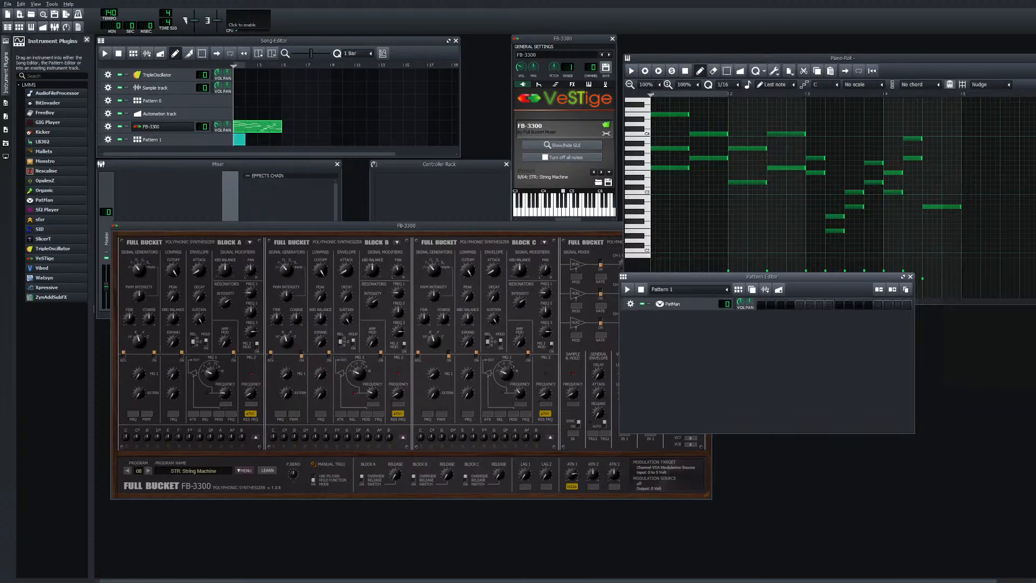
pyautogui.click(684, 304)
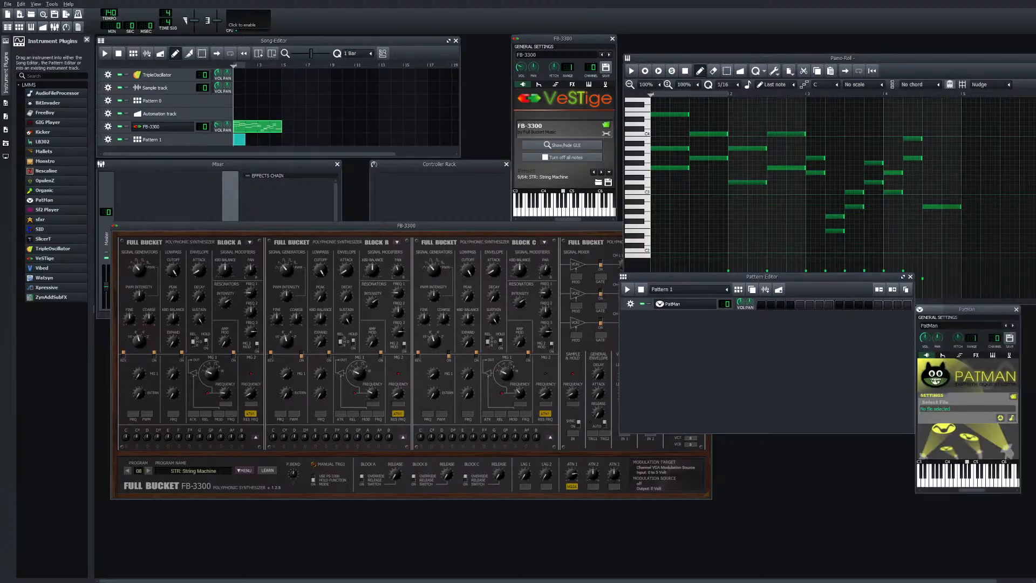
pyautogui.click(1016, 310)
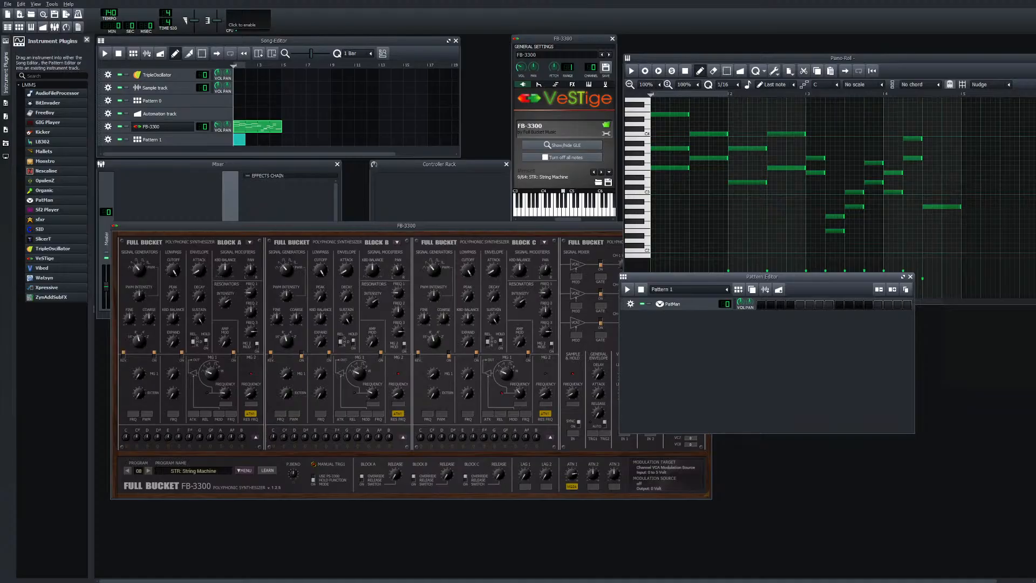
pyautogui.click(630, 304)
pyautogui.click(661, 324)
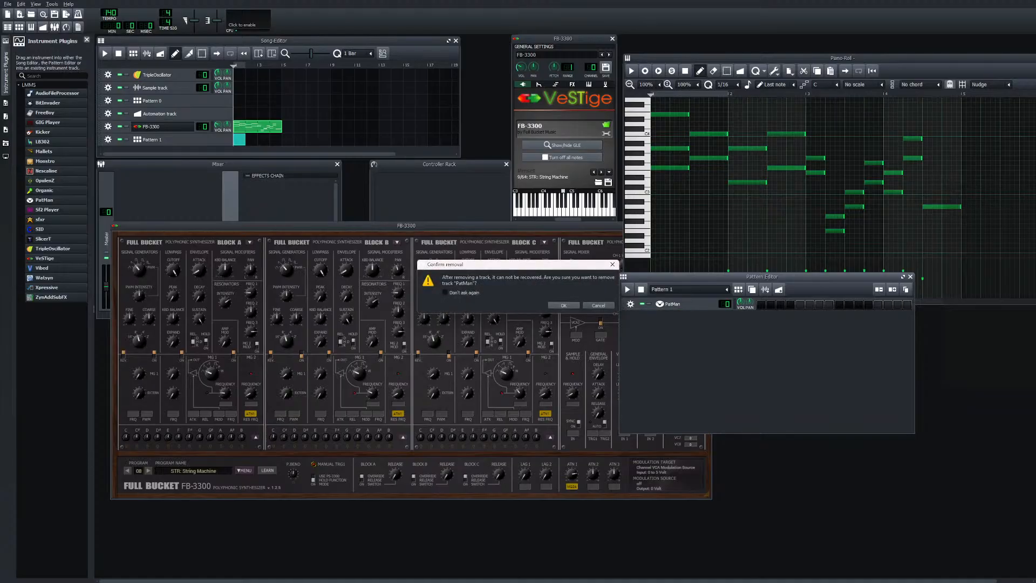
pyautogui.press('Return')
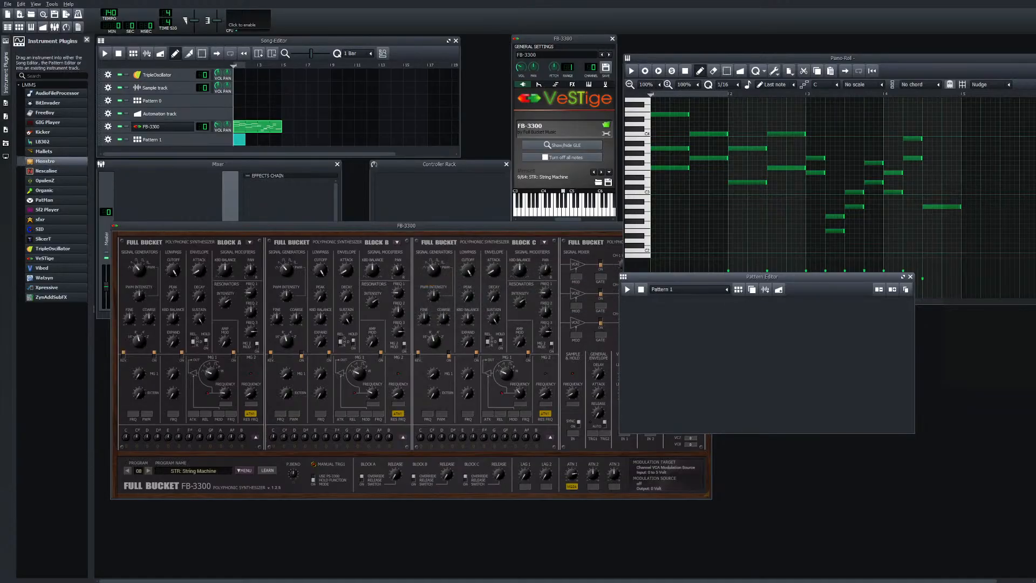
# Try a Monstro instrument in Pattern 1, checking its settings, and remove its track again
pyautogui.moveTo(44, 162); pyautogui.dragTo(755, 345)
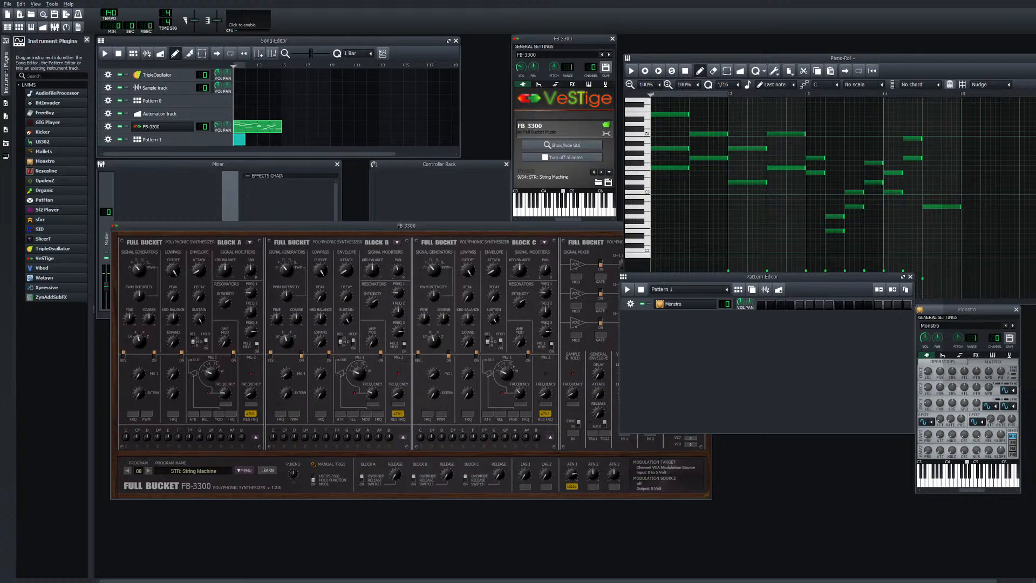
pyautogui.click(1016, 309)
pyautogui.click(630, 304)
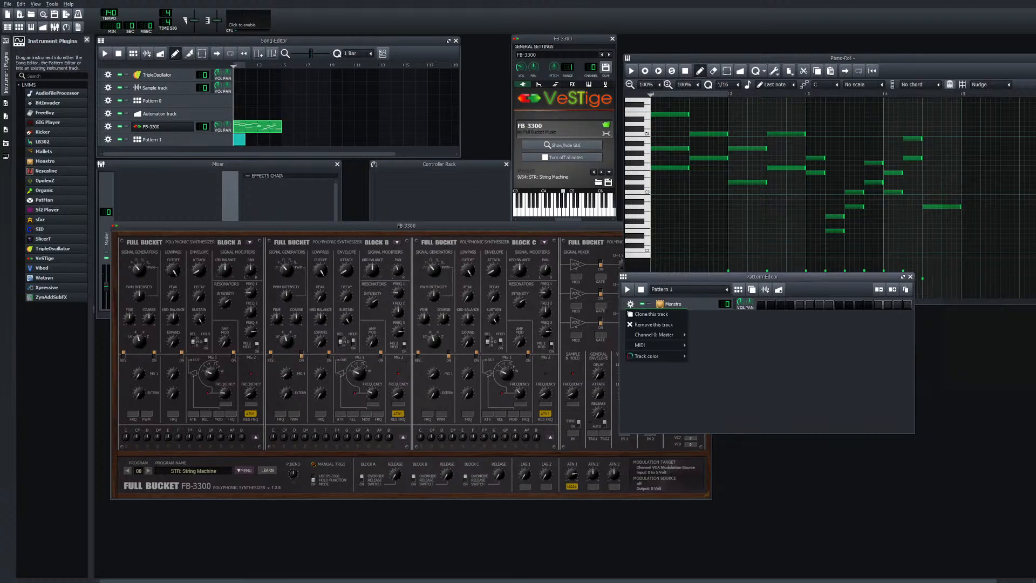
pyautogui.click(656, 324)
pyautogui.press('Return')
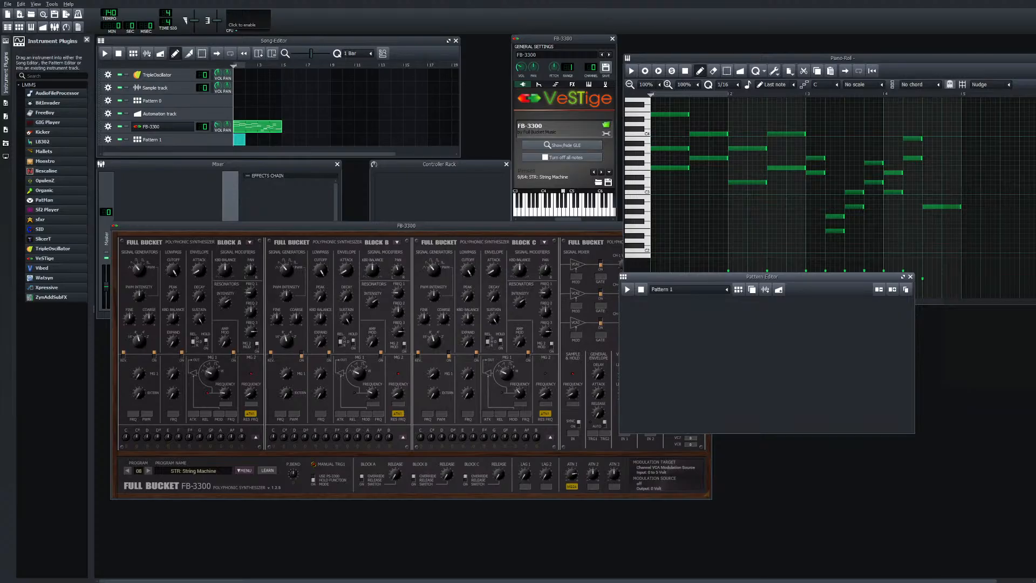
# Try a GIG Player instrument in Pattern 1, checking its settings, and remove its track again
pyautogui.moveTo(47, 122); pyautogui.dragTo(690, 318)
pyautogui.click(685, 304)
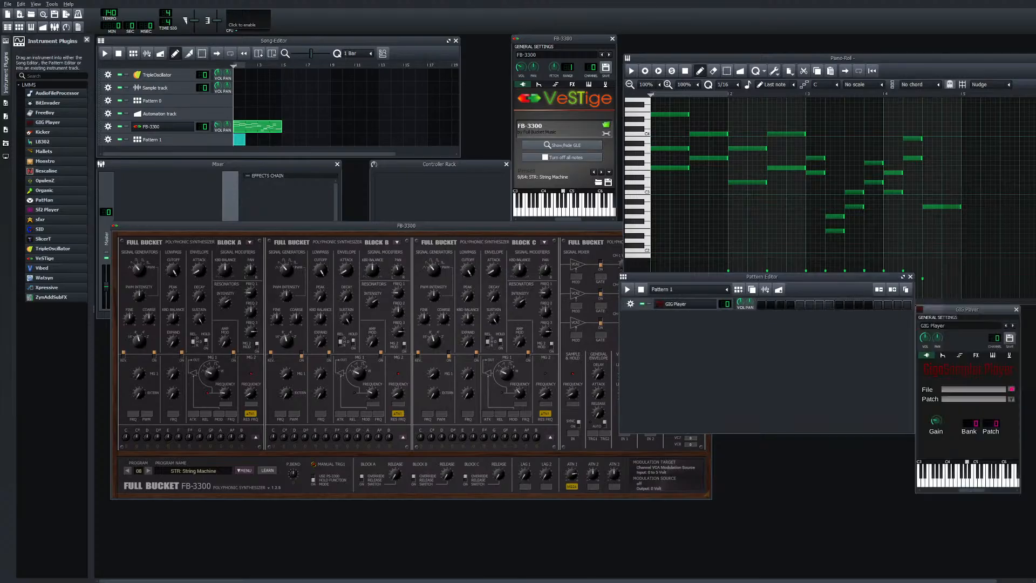
pyautogui.click(1016, 309)
pyautogui.click(630, 304)
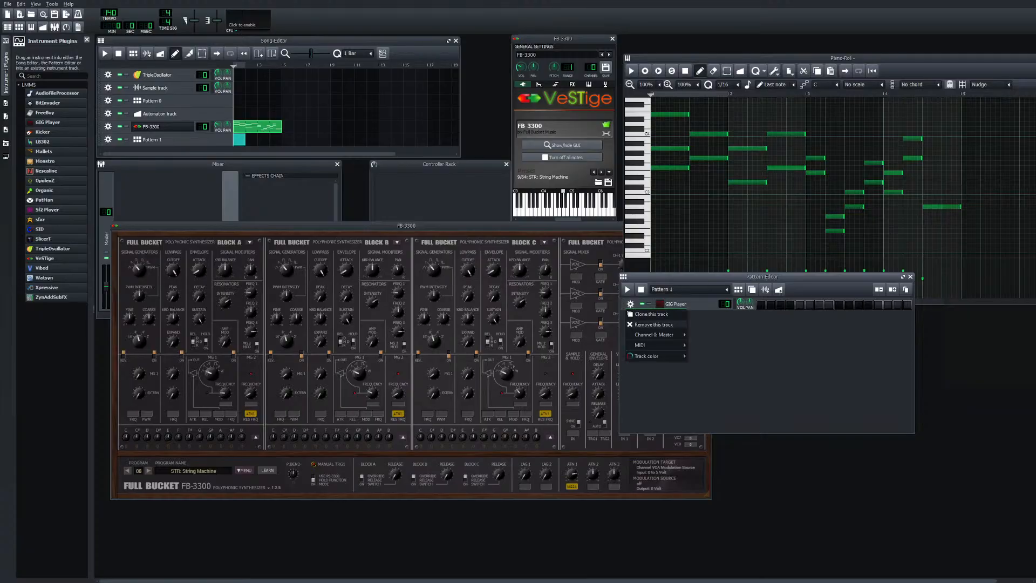
pyautogui.click(653, 324)
pyautogui.click(563, 305)
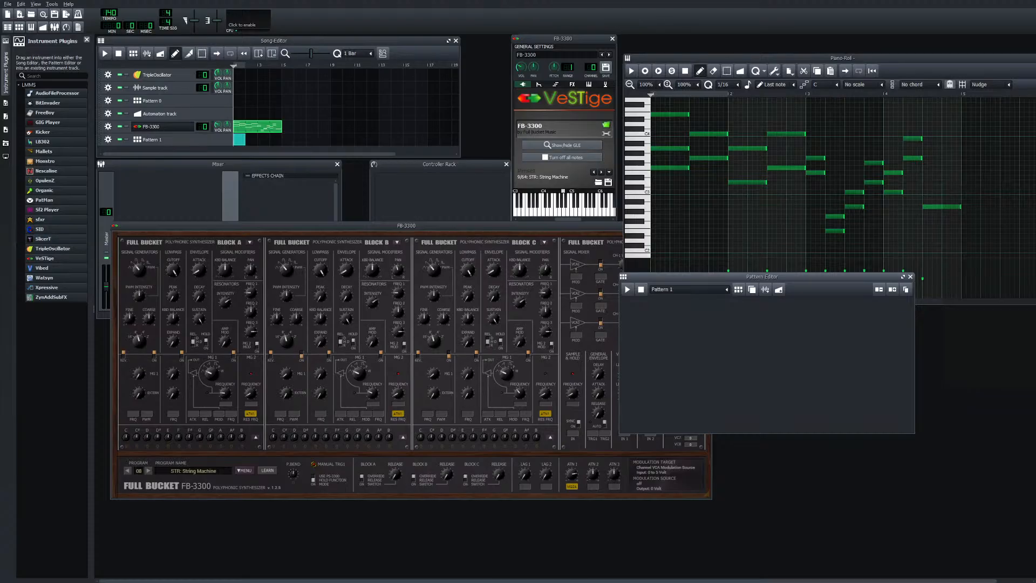
# Add a SlicerT instrument to Pattern 1 and audition a few notes on its keyboard, closing its settings window
pyautogui.moveTo(43, 239); pyautogui.dragTo(685, 335)
pyautogui.click(685, 304)
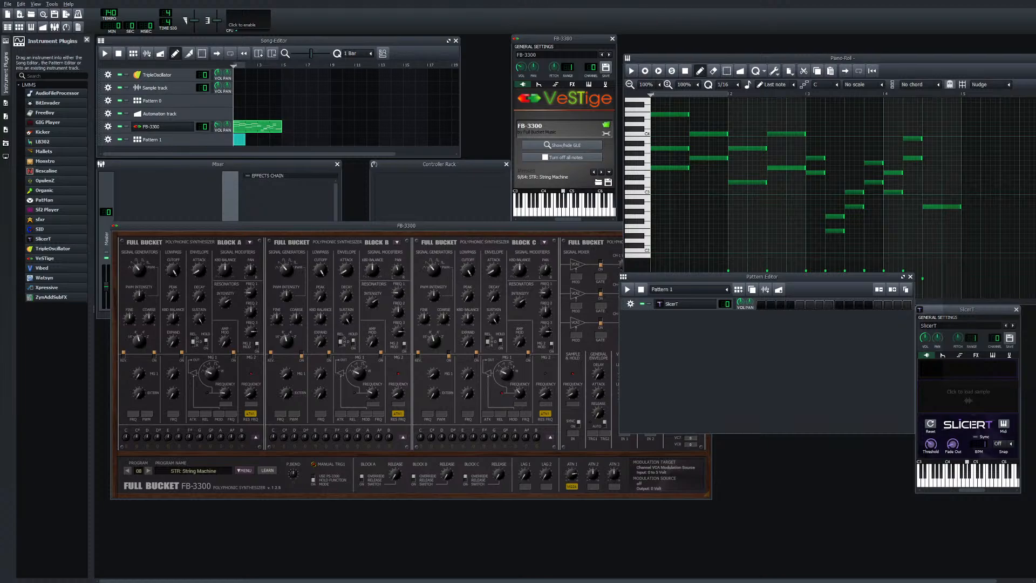
pyautogui.moveTo(957, 478); pyautogui.dragTo(981, 476)
pyautogui.click(1016, 310)
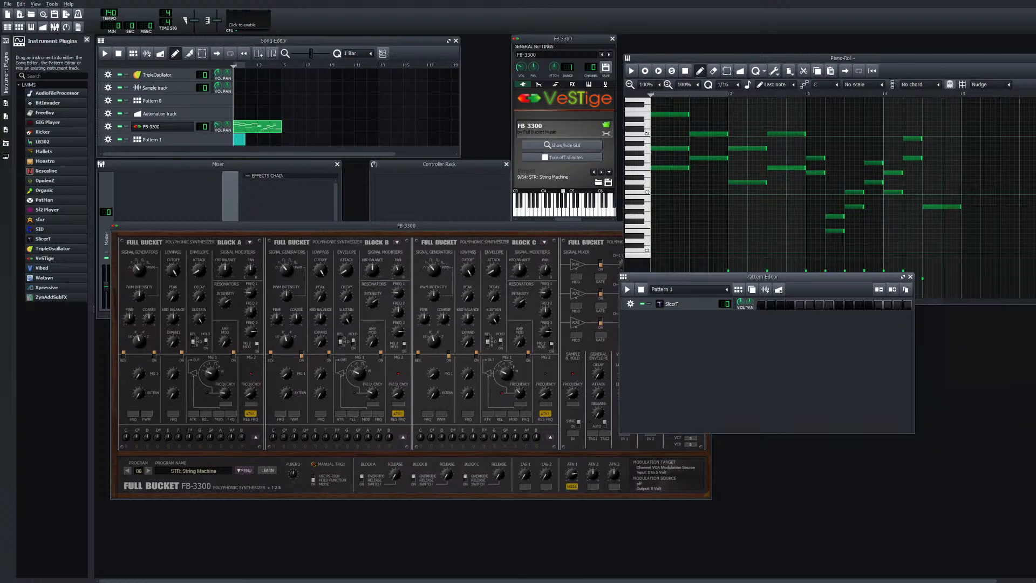
# Remove the SlicerT track from Pattern 1 and confirm the removal
pyautogui.click(630, 303)
pyautogui.click(653, 324)
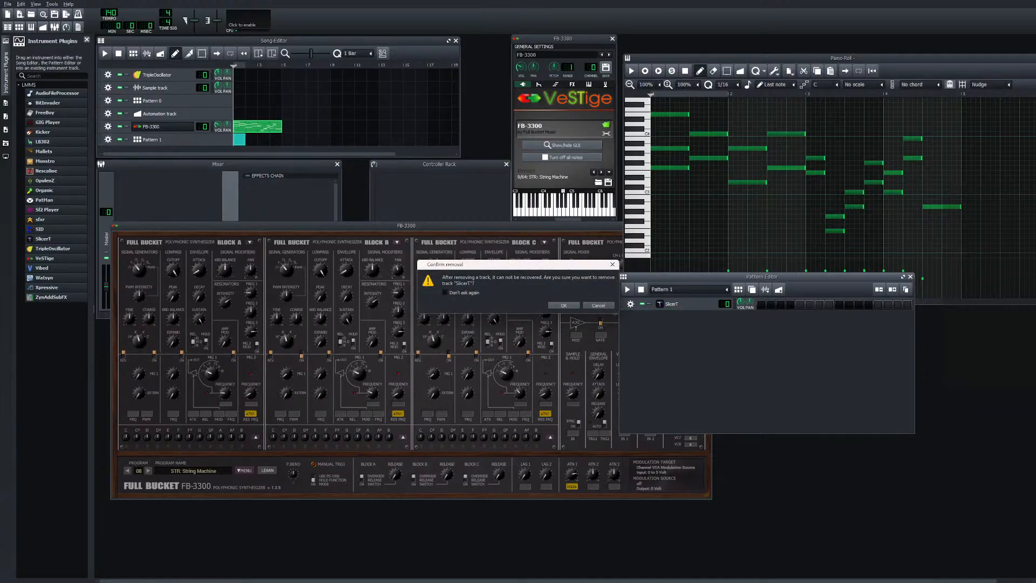
pyautogui.press('Return')
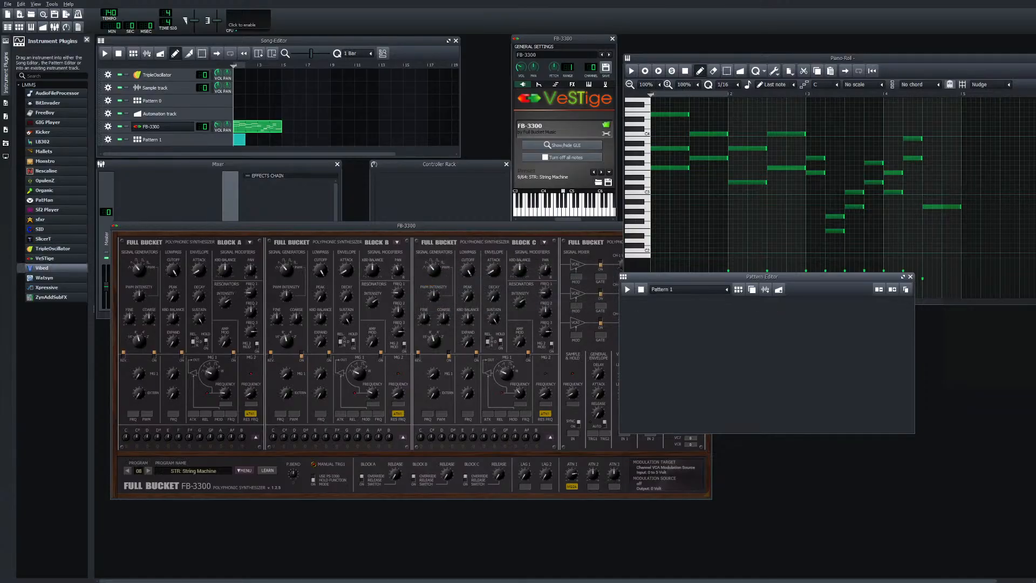
# Add a Vibed instrument track to Pattern 1, open its window, audition a few notes and close the window
pyautogui.moveTo(42, 269); pyautogui.dragTo(744, 345)
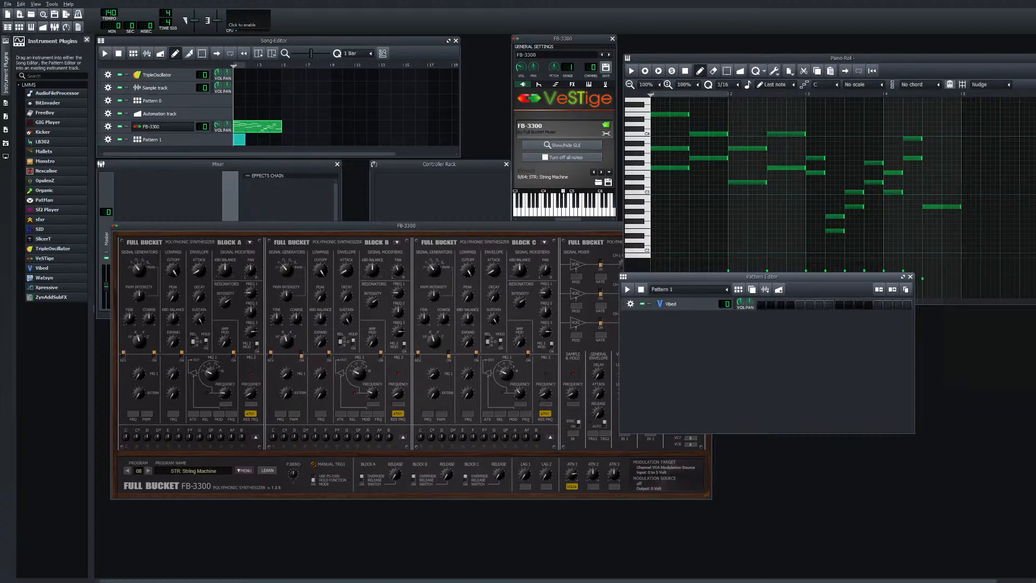
pyautogui.click(684, 303)
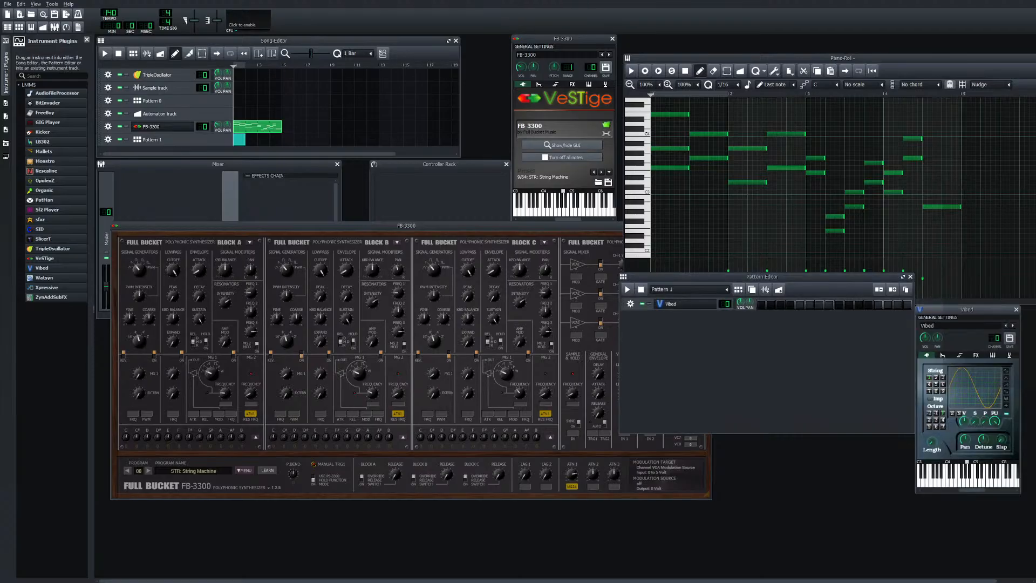
pyautogui.press('y')
pyautogui.press('t')
pyautogui.press('e')
pyautogui.click(1016, 310)
# Remove the Vibed track from Pattern 1 and confirm the removal
pyautogui.click(630, 304)
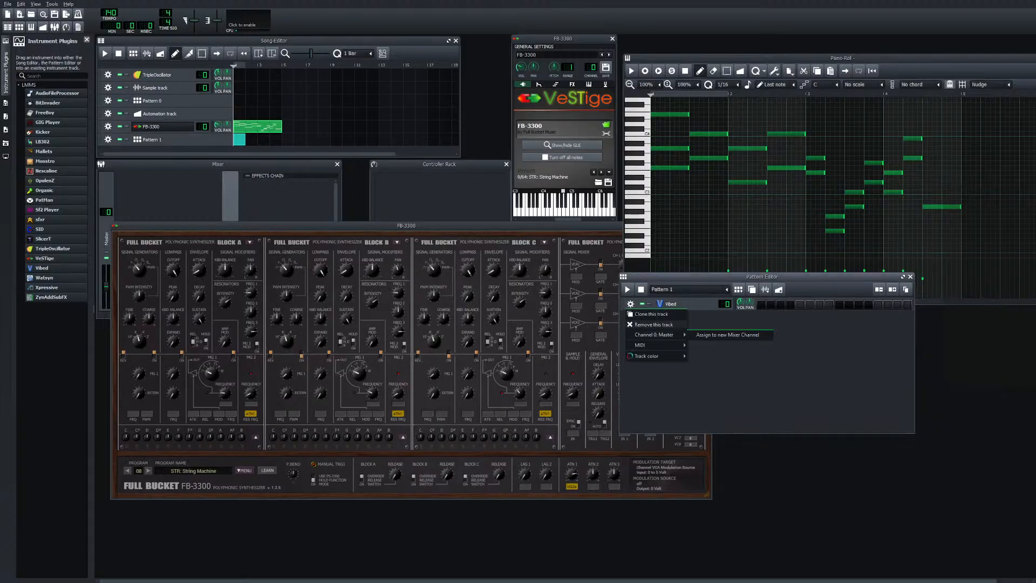
pyautogui.click(656, 324)
pyautogui.press('Return')
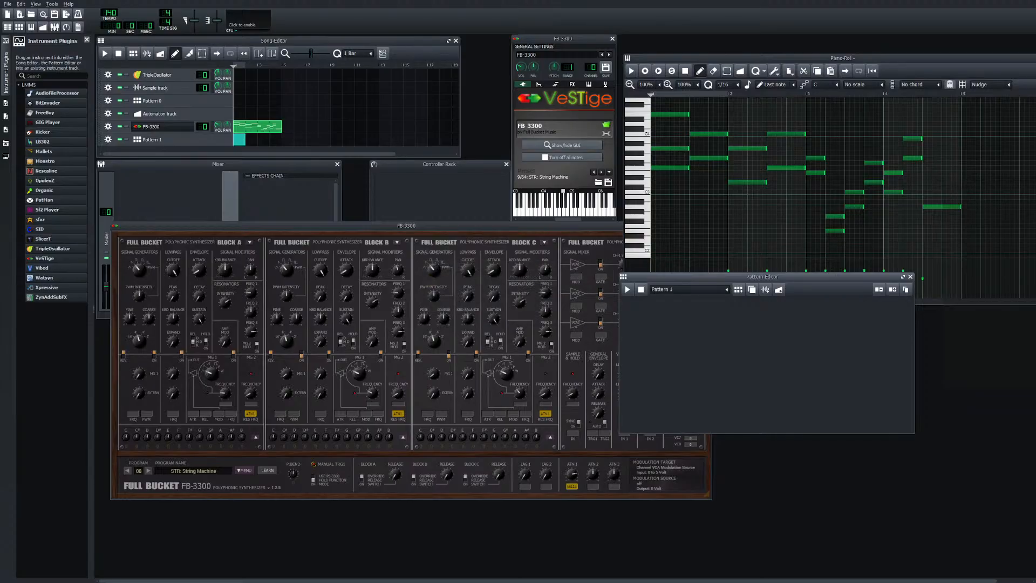
# Add an Xpressive instrument track to Pattern 1, open its window, audition two notes and close the window
pyautogui.moveTo(46, 288); pyautogui.dragTo(686, 339)
pyautogui.click(685, 304)
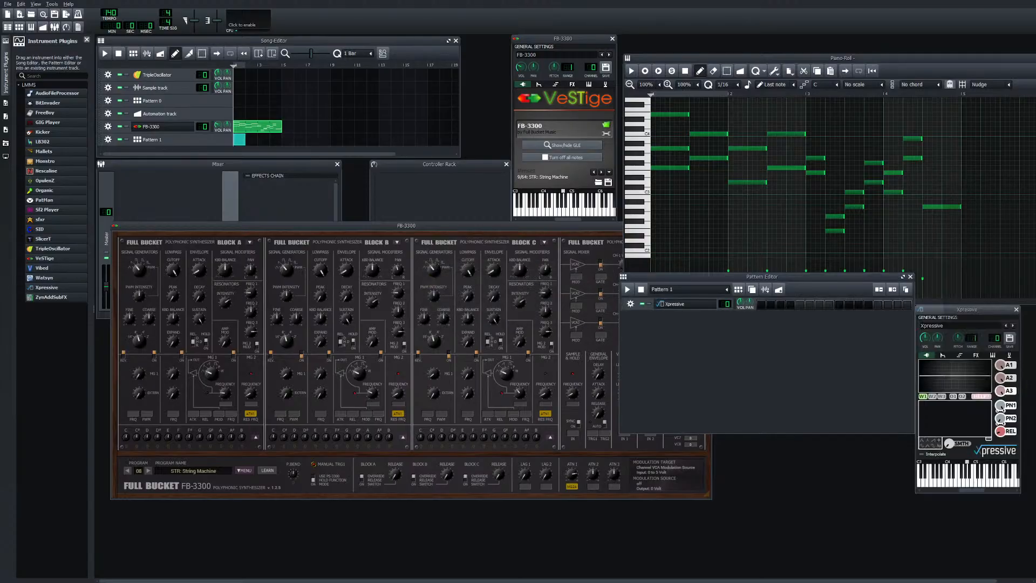
pyautogui.press('t')
pyautogui.press('r')
pyautogui.click(1016, 309)
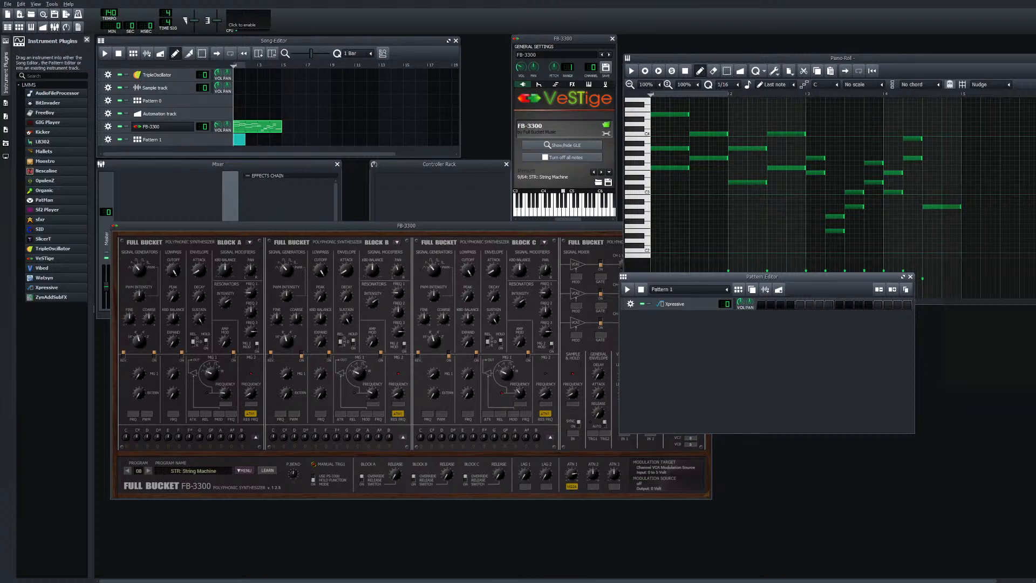
# Remove the Xpressive track from Pattern 1 and confirm the removal
pyautogui.click(630, 304)
pyautogui.click(653, 324)
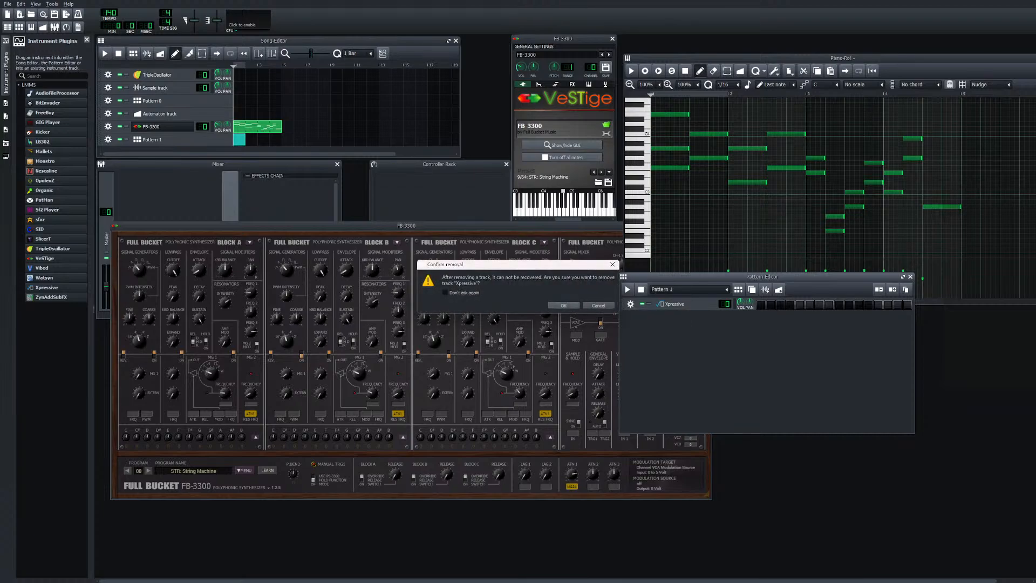
pyautogui.press('Return')
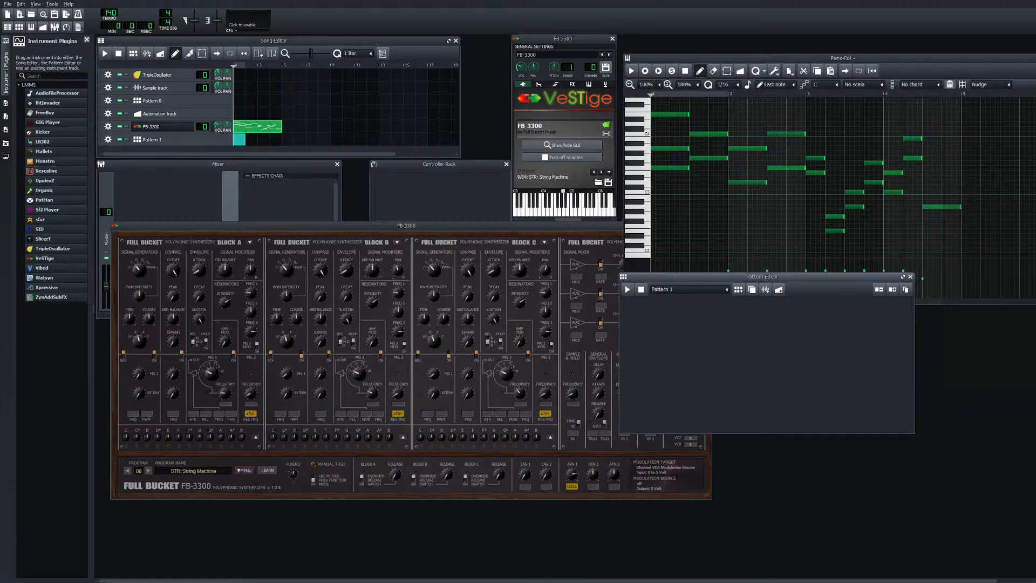
# Move the FB-3300 synthesizer window lower, then add a VeSTige track to Pattern 1 and open its instrument window
pyautogui.moveTo(406, 226); pyautogui.dragTo(418, 351)
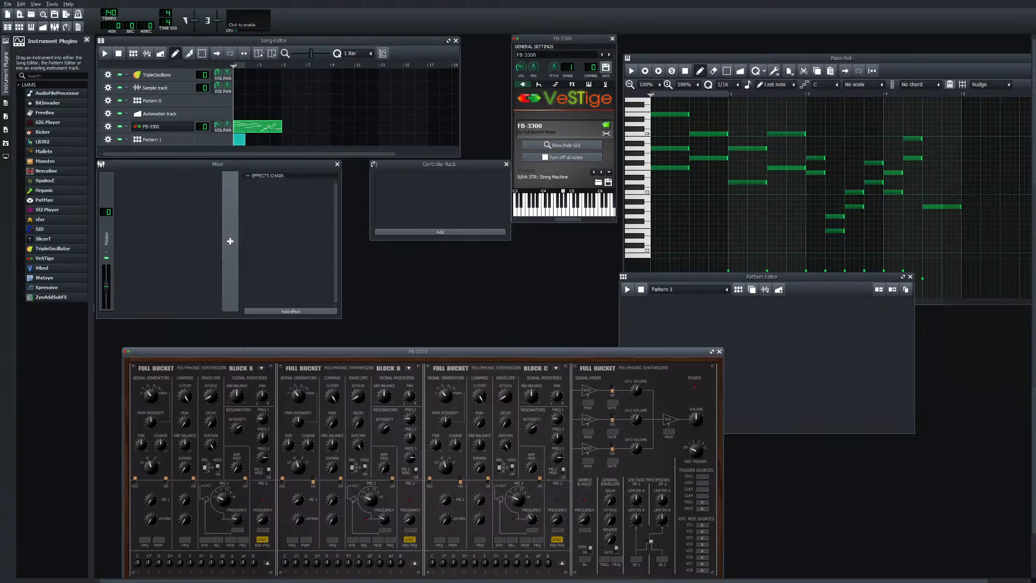
pyautogui.moveTo(44, 258); pyautogui.dragTo(696, 329)
pyautogui.click(681, 304)
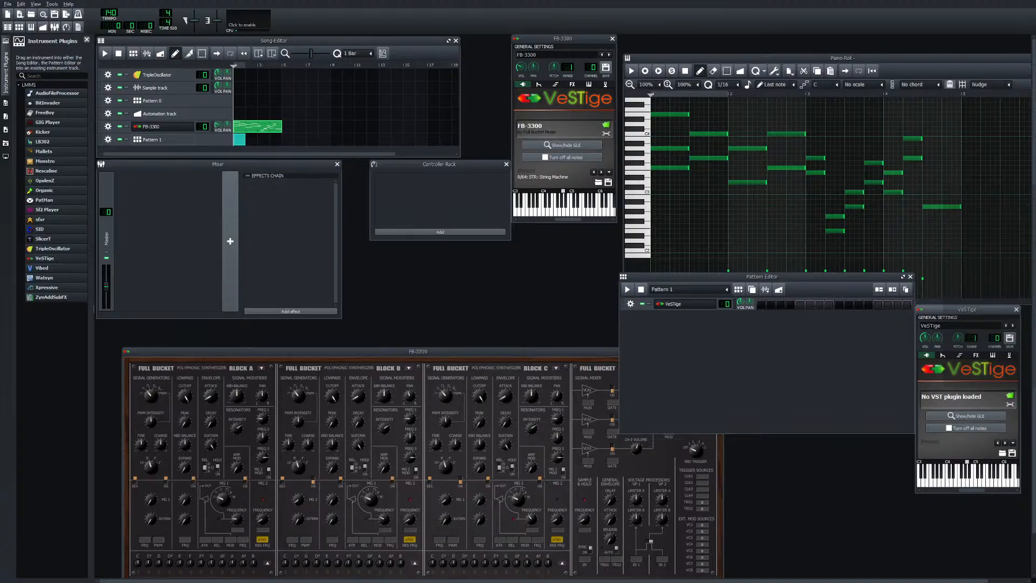
# Browse the VstPlugins folder and load SI-Drum Kit.dll from the SI-Drum Kit subfolder into the new VeSTige track
pyautogui.click(1009, 395)
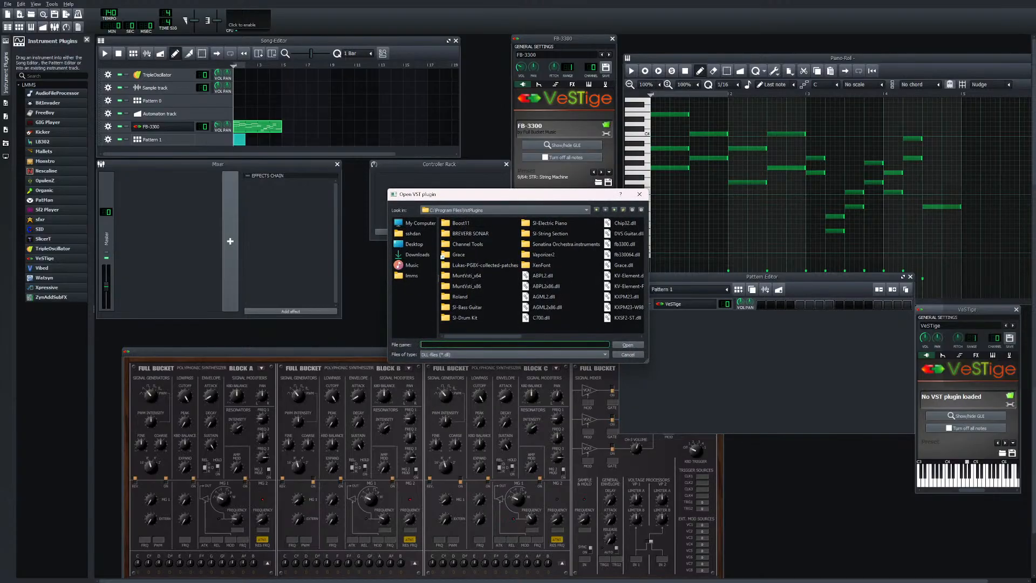
pyautogui.moveTo(483, 336); pyautogui.dragTo(600, 336)
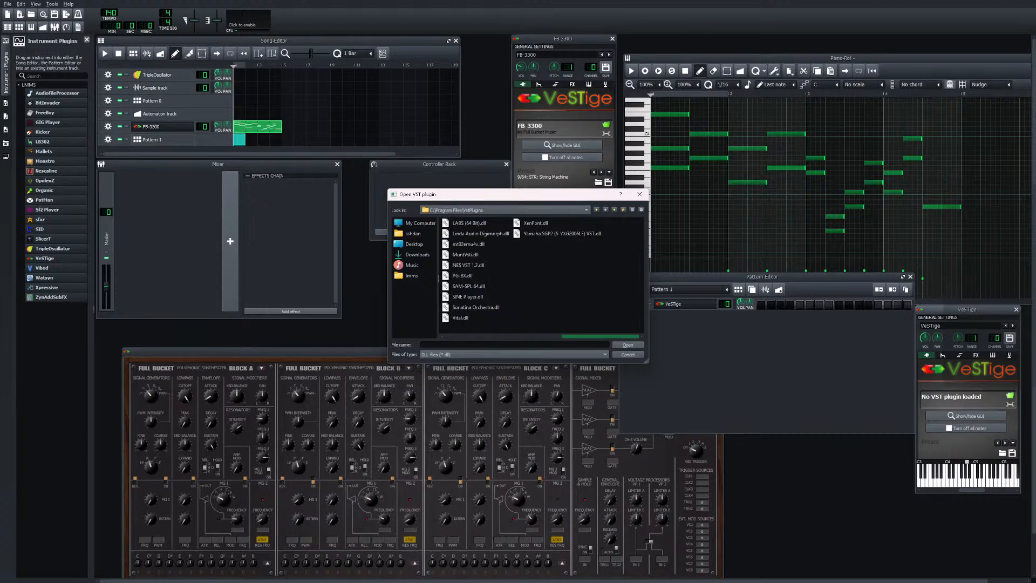
pyautogui.moveTo(600, 336); pyautogui.dragTo(561, 337)
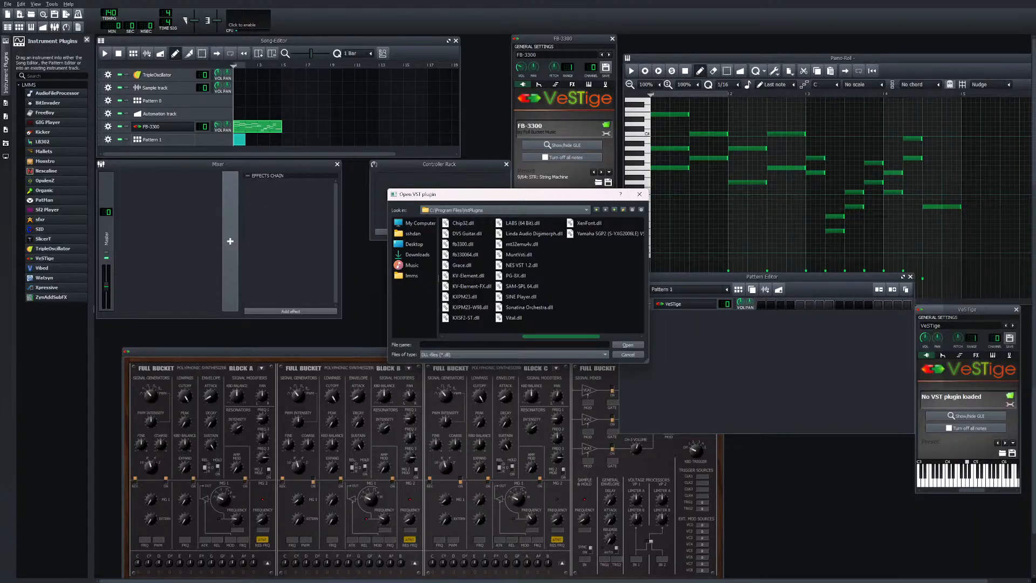
pyautogui.moveTo(562, 336); pyautogui.dragTo(522, 336)
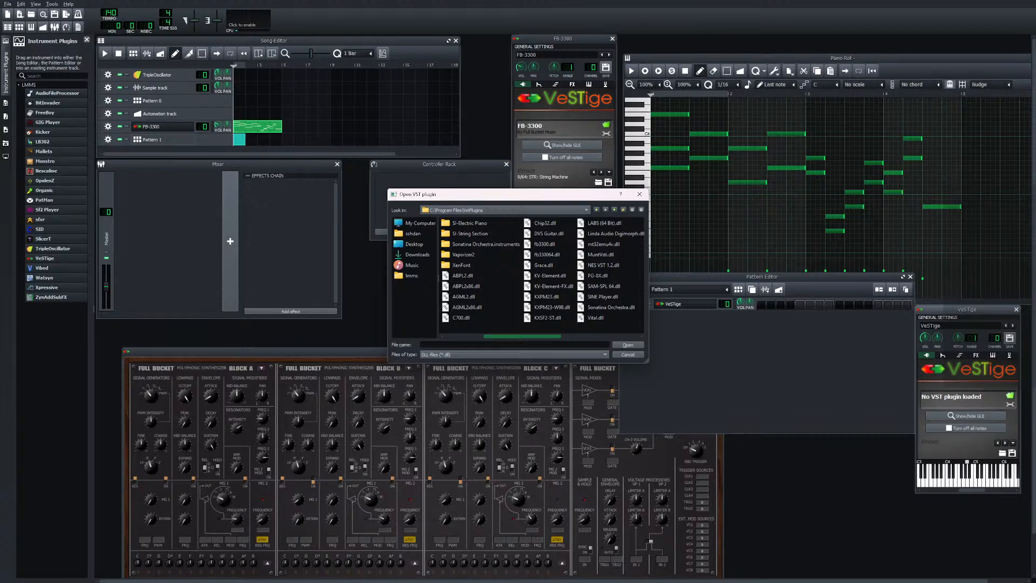
pyautogui.moveTo(523, 336); pyautogui.dragTo(483, 336)
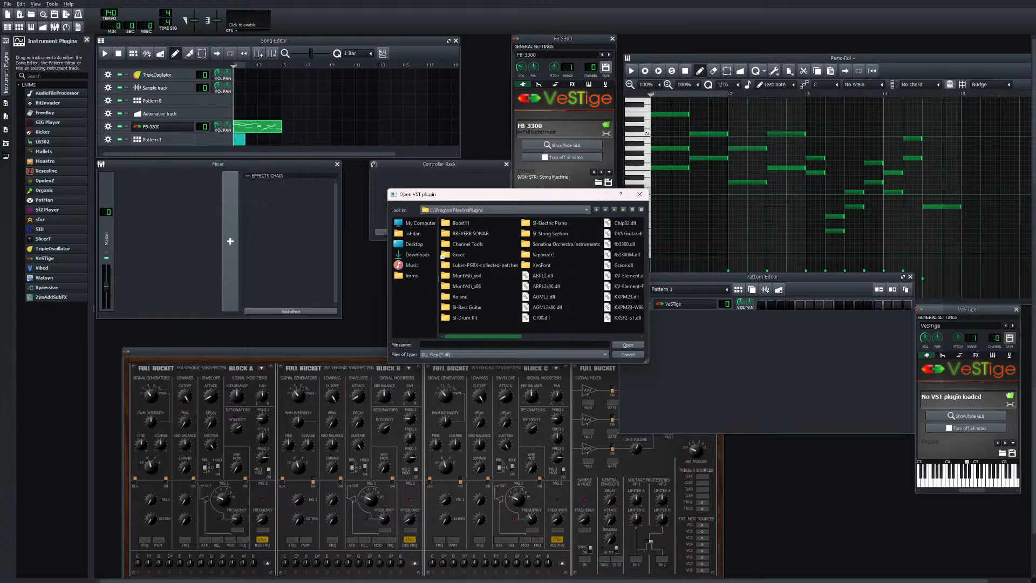
pyautogui.doubleClick(463, 317)
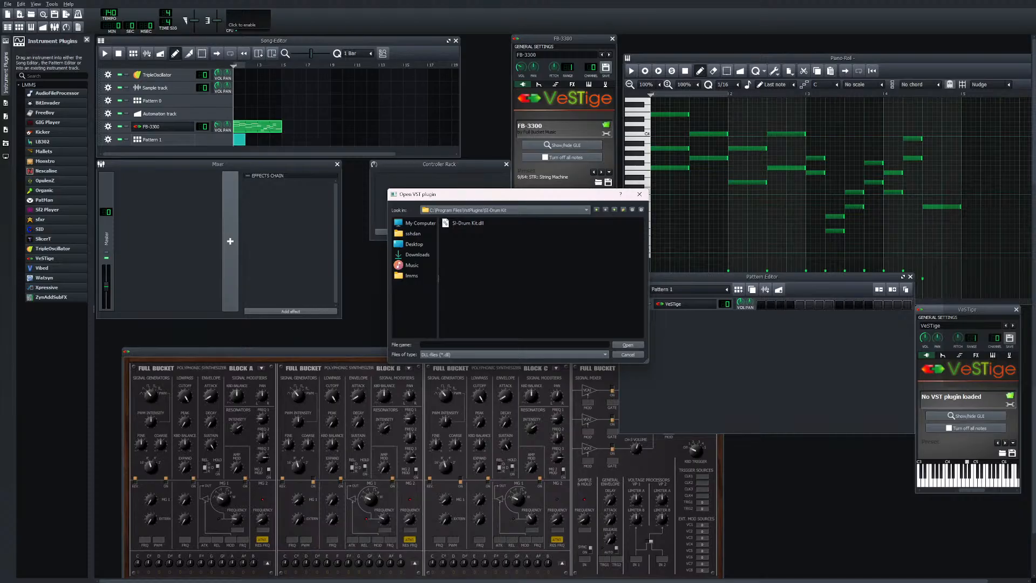
pyautogui.click(467, 223)
pyautogui.press('Return')
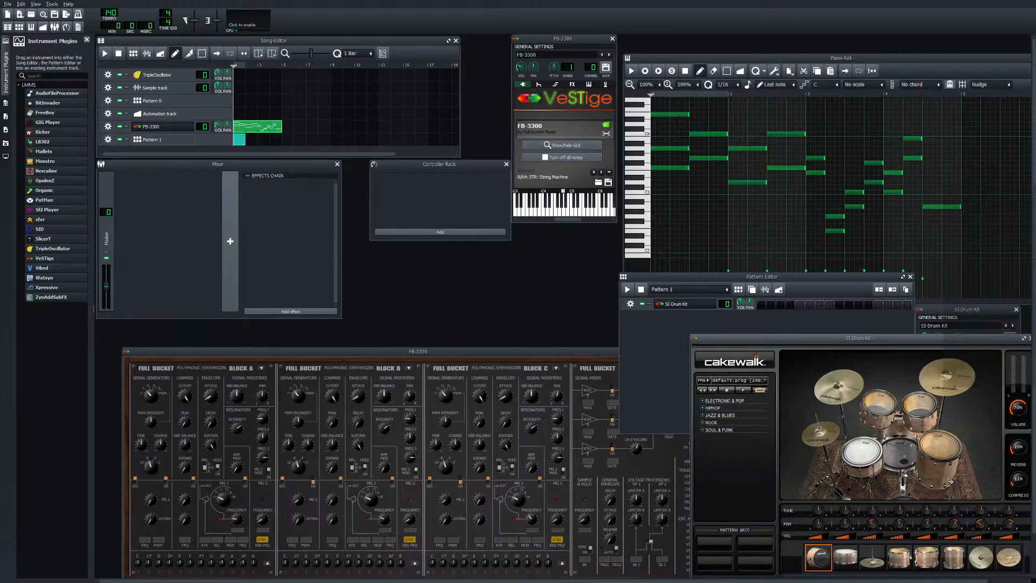
# Move the SI-Drum Kit window clear of the Pattern Editor and audition its snare and kick drum pads repeatedly
pyautogui.moveTo(858, 337); pyautogui.dragTo(425, 119)
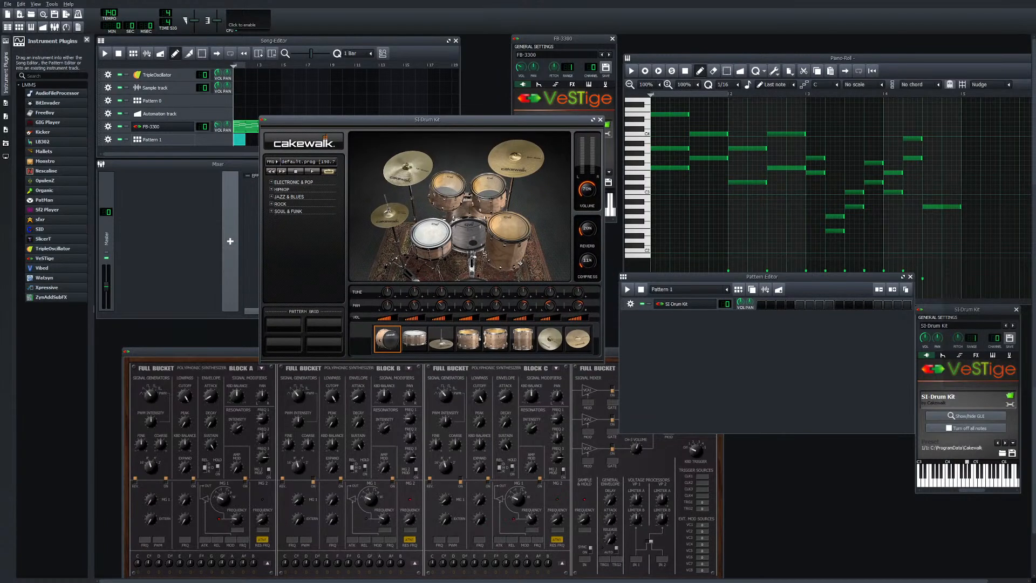
pyautogui.click(415, 338)
pyautogui.click(414, 339)
pyautogui.click(415, 339)
pyautogui.click(387, 339)
pyautogui.click(387, 339)
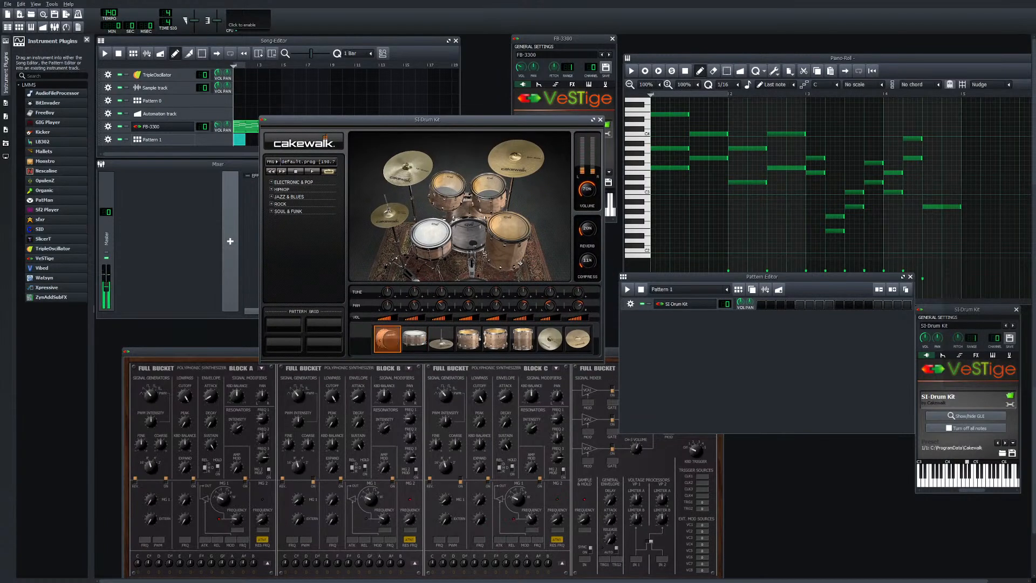
pyautogui.click(387, 339)
pyautogui.click(387, 338)
pyautogui.click(387, 339)
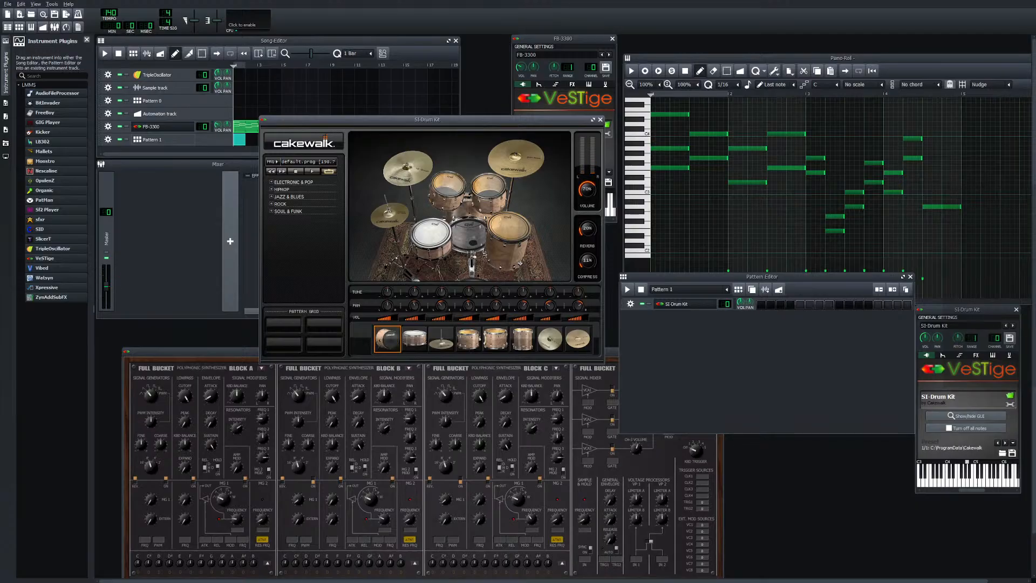
# Expand the Electronic & Pop patterns in SI-Drum Kit, try the Beat Pusher pattern, look through the list and collapse it
pyautogui.click(271, 181)
pyautogui.click(292, 189)
pyautogui.doubleClick(293, 196)
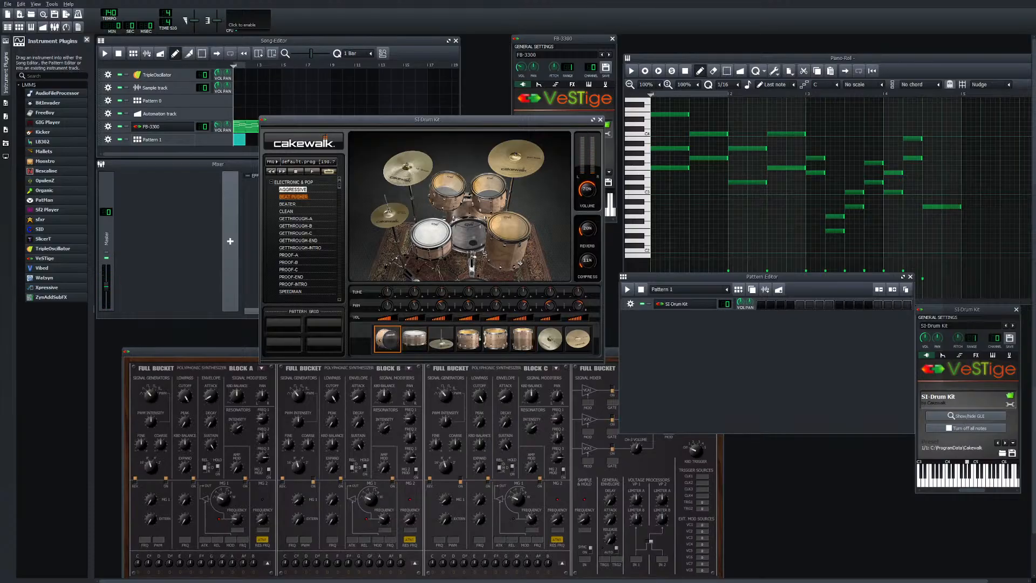
pyautogui.scroll(-2, 294, 189)
pyautogui.scroll(2, 295, 190)
pyautogui.click(271, 182)
pyautogui.click(293, 182)
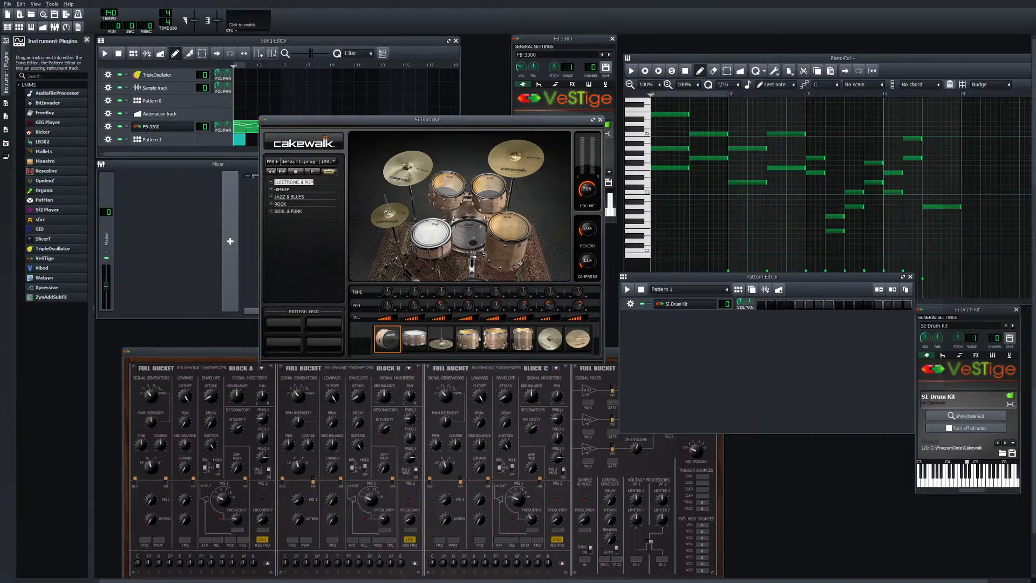
# Reopen the Electronic & Pop patterns and play back the Speedman pattern
pyautogui.click(271, 182)
pyautogui.scroll(-2, 302, 237)
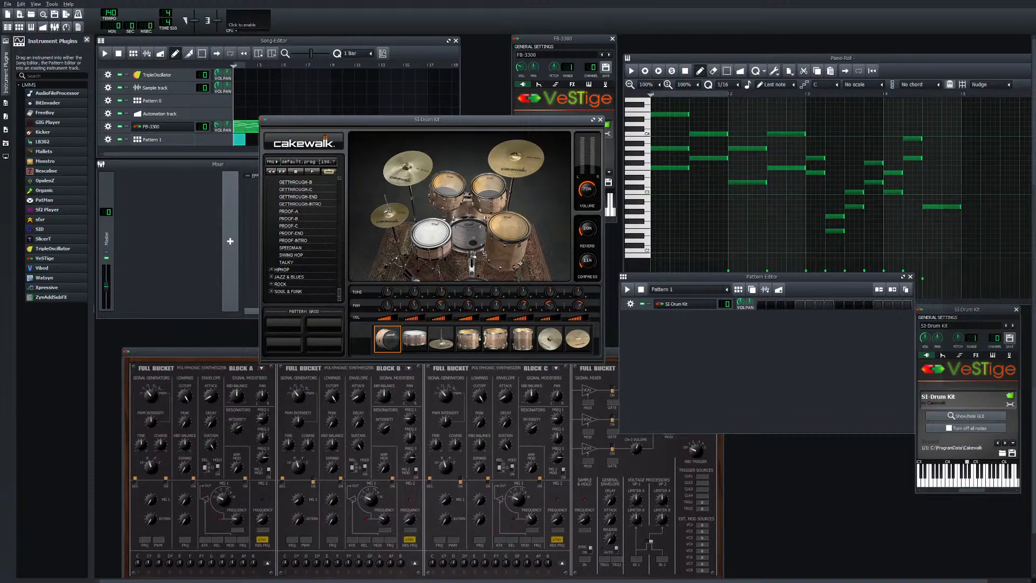
pyautogui.click(287, 262)
pyautogui.click(291, 248)
pyautogui.click(312, 171)
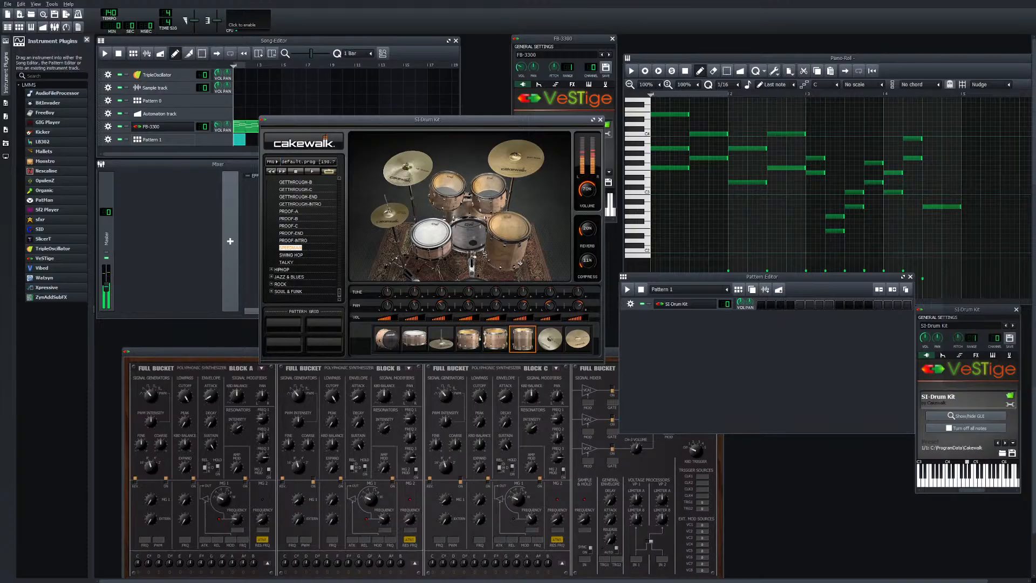
# Open the drum kit's program browser, load Beat Pusher.prog and audition its kick drum
pyautogui.click(276, 161)
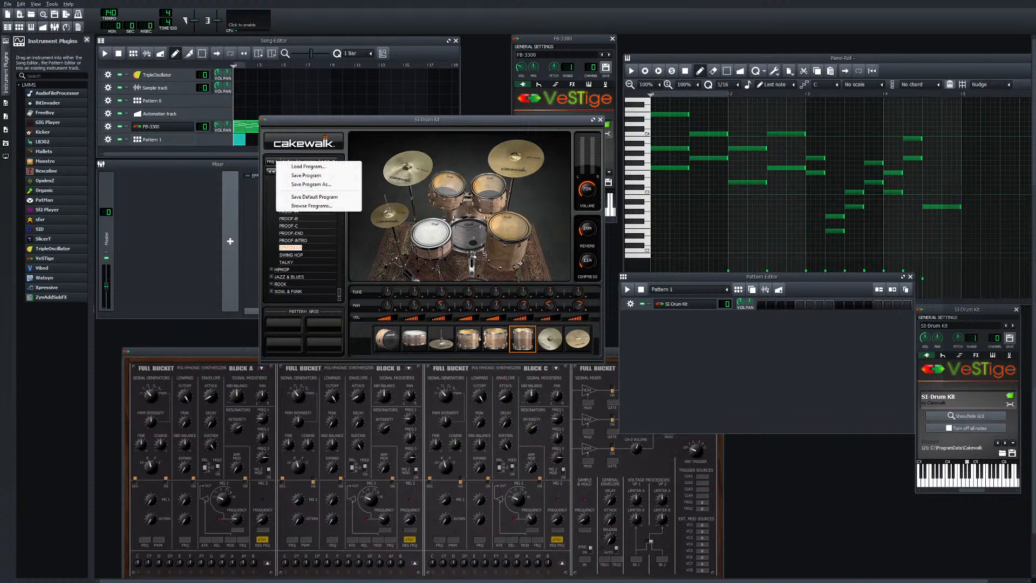
pyautogui.press('Escape')
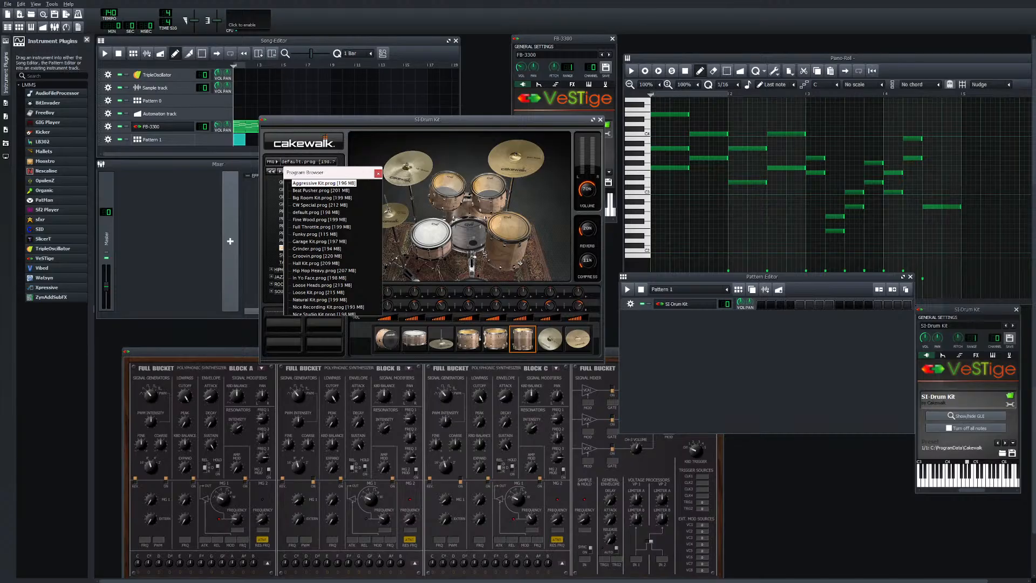
pyautogui.doubleClick(321, 190)
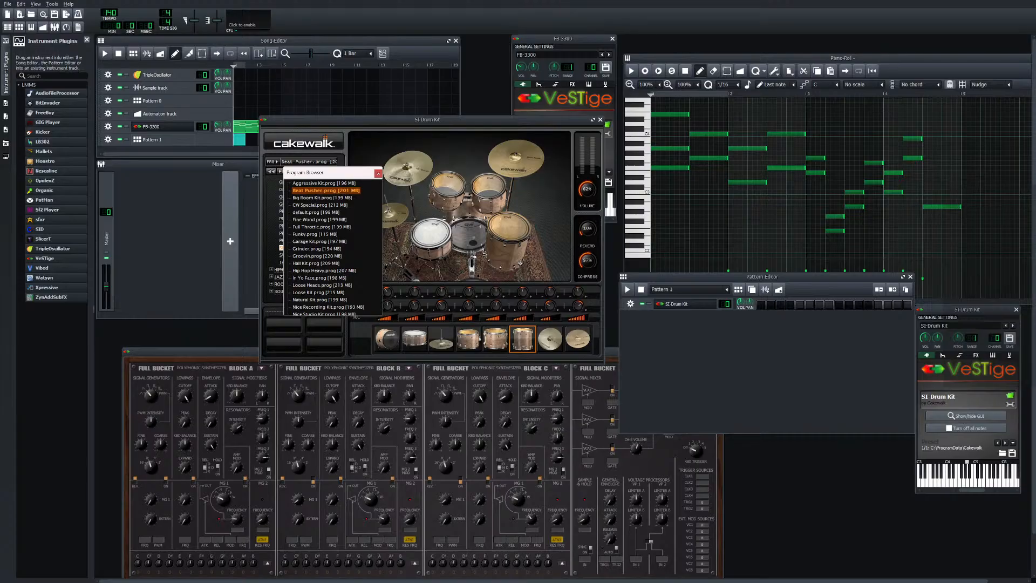
pyautogui.click(387, 339)
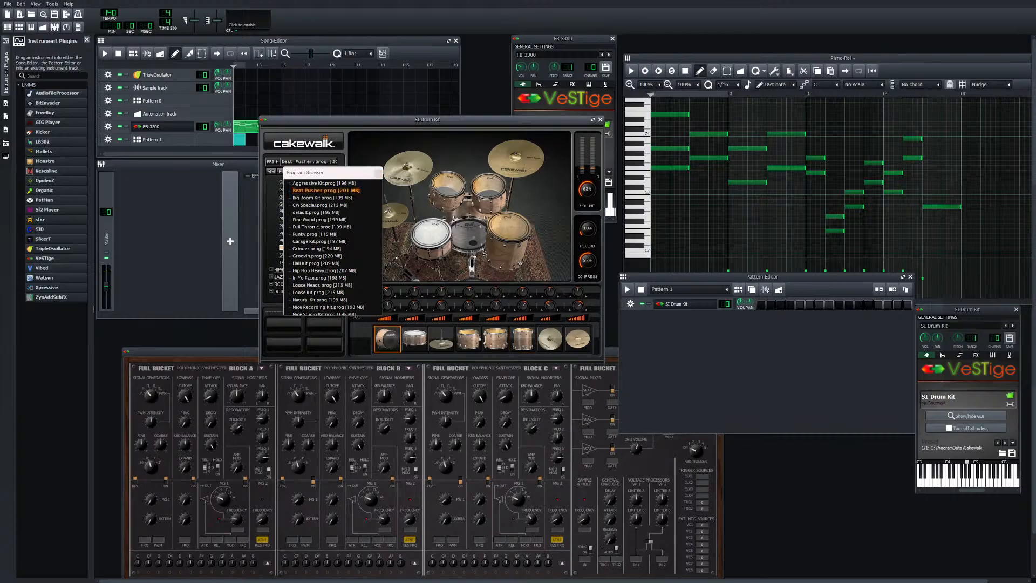
# Load South Side.prog and Nice Studio Kit.prog in turn, auditioning the kick drum of each
pyautogui.scroll(-7, 332, 249)
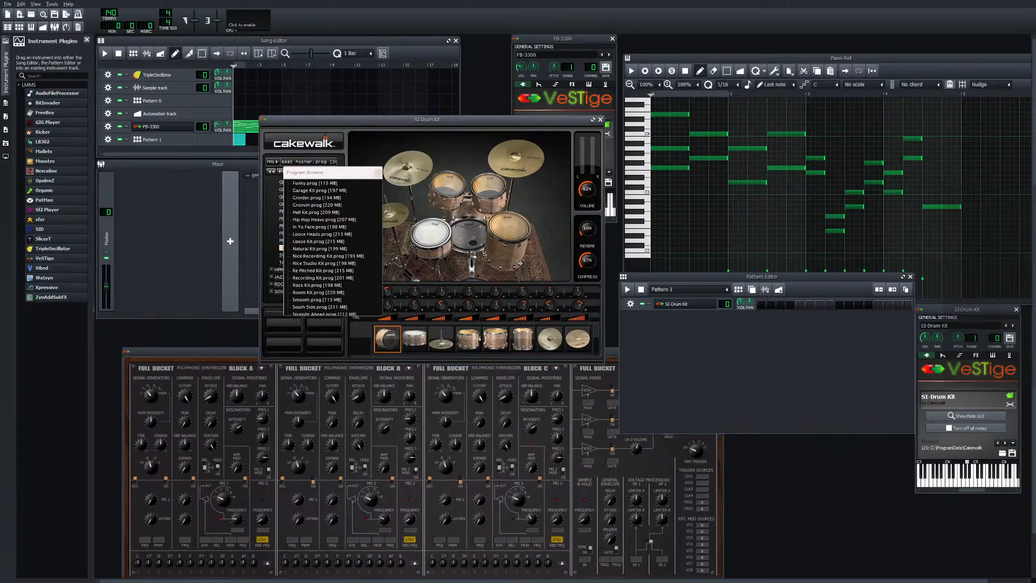
pyautogui.click(323, 307)
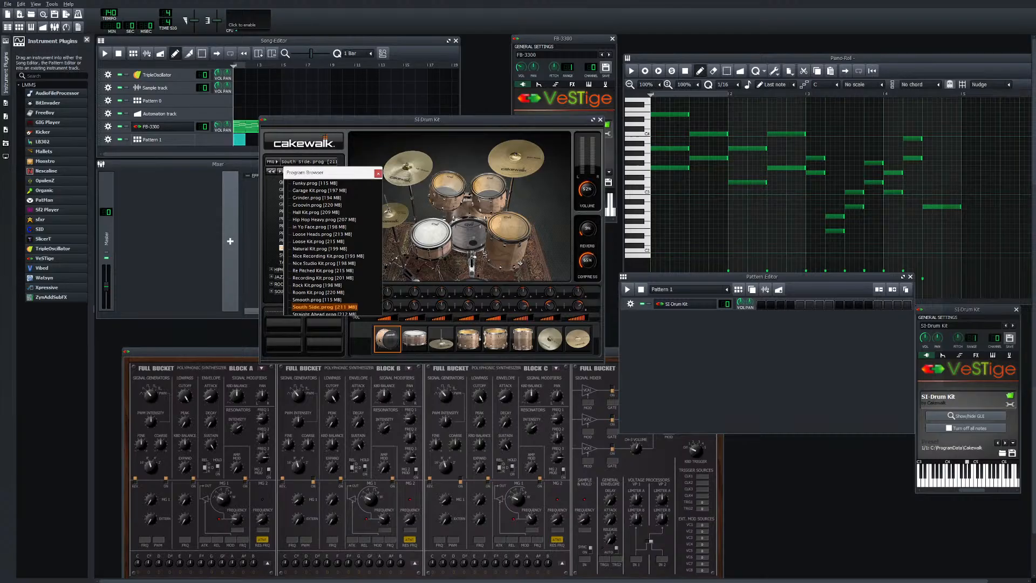
pyautogui.click(468, 235)
pyautogui.click(324, 264)
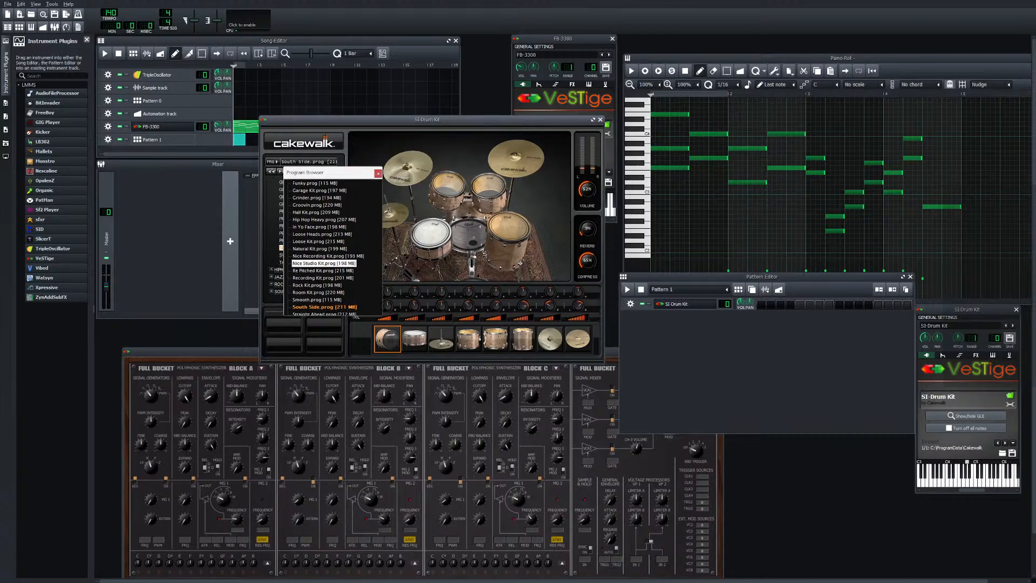
pyautogui.click(468, 237)
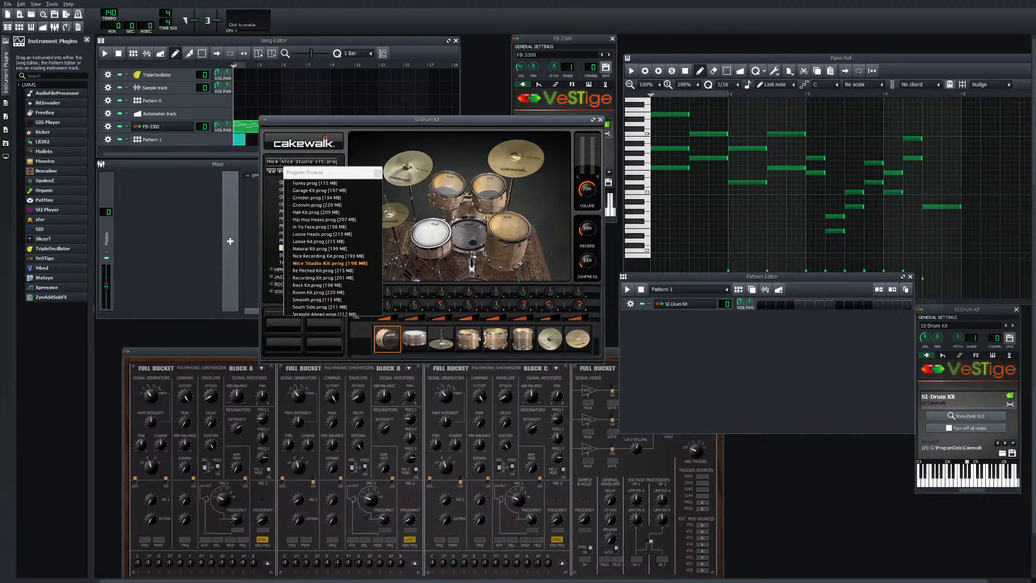
# Load the Funky.prog drum kit program from the program browser
pyautogui.scroll(2, 324, 243)
pyautogui.doubleClick(319, 227)
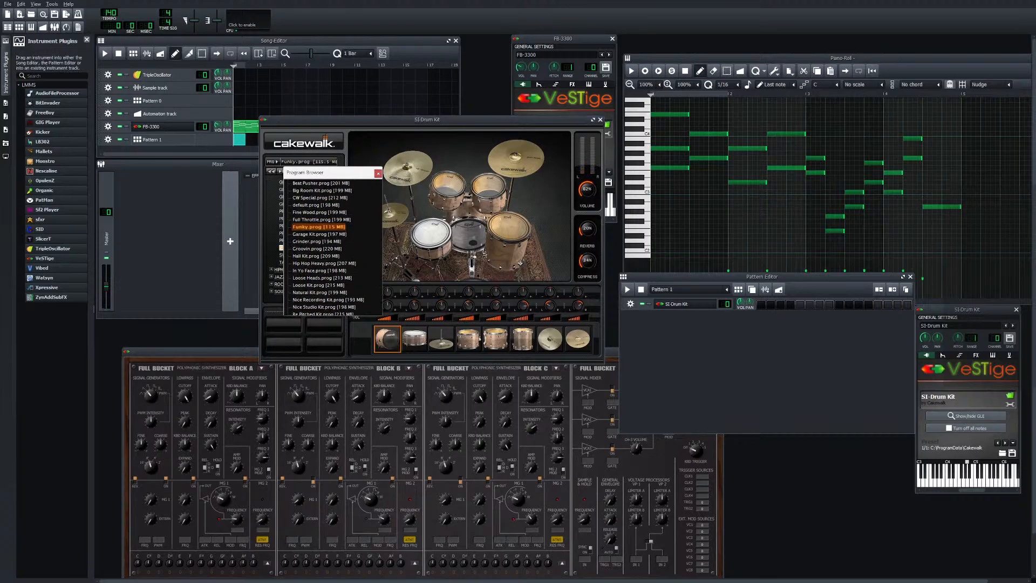
# Audition the Funky kit's kick drum several times and close the program browser
pyautogui.click(468, 237)
pyautogui.click(468, 238)
pyautogui.click(468, 238)
pyautogui.scroll(1, 324, 232)
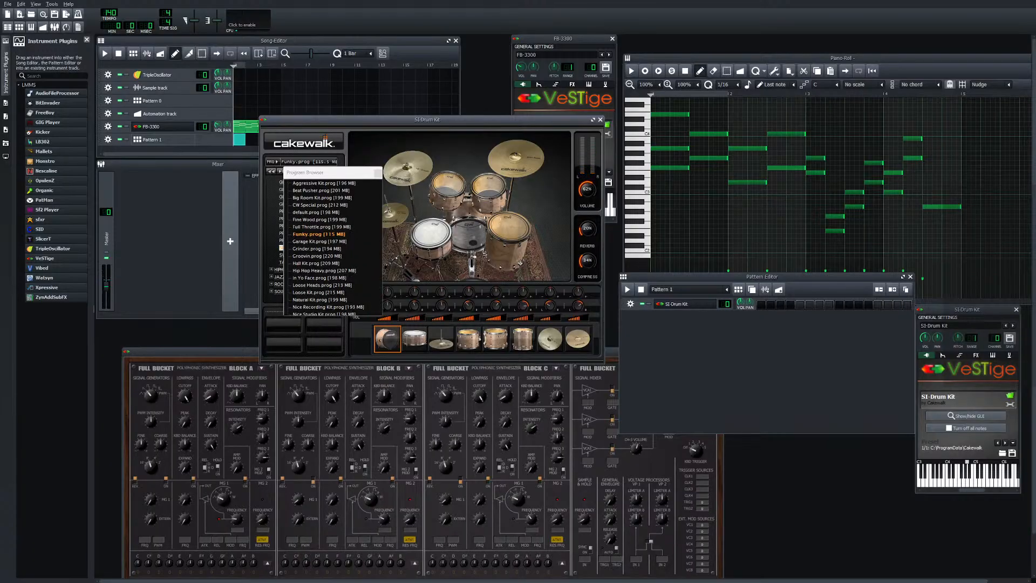
pyautogui.click(377, 172)
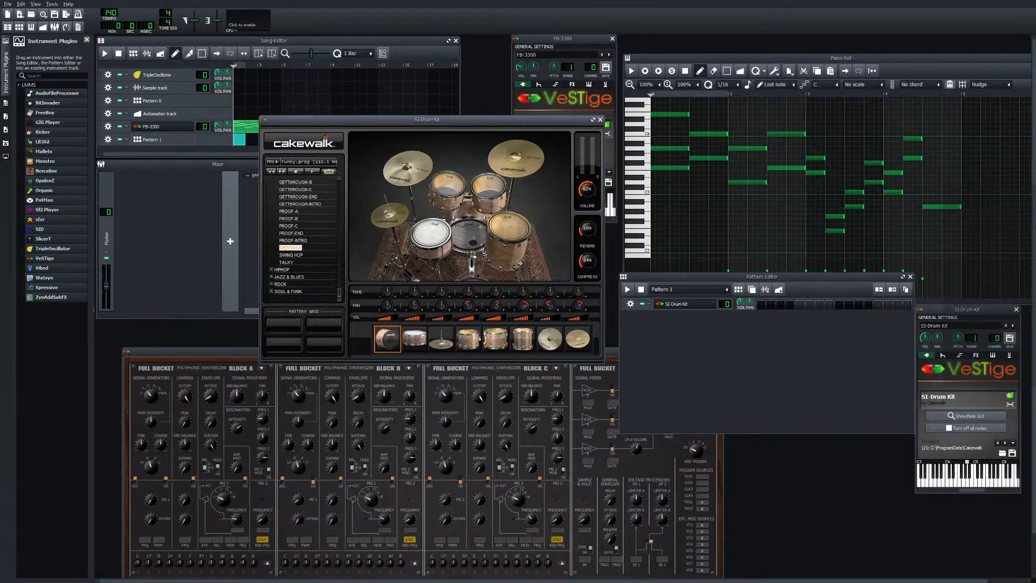
# View the program files offered by the drum kit's Load Program command, cancel, and check the other program options
pyautogui.click(271, 162)
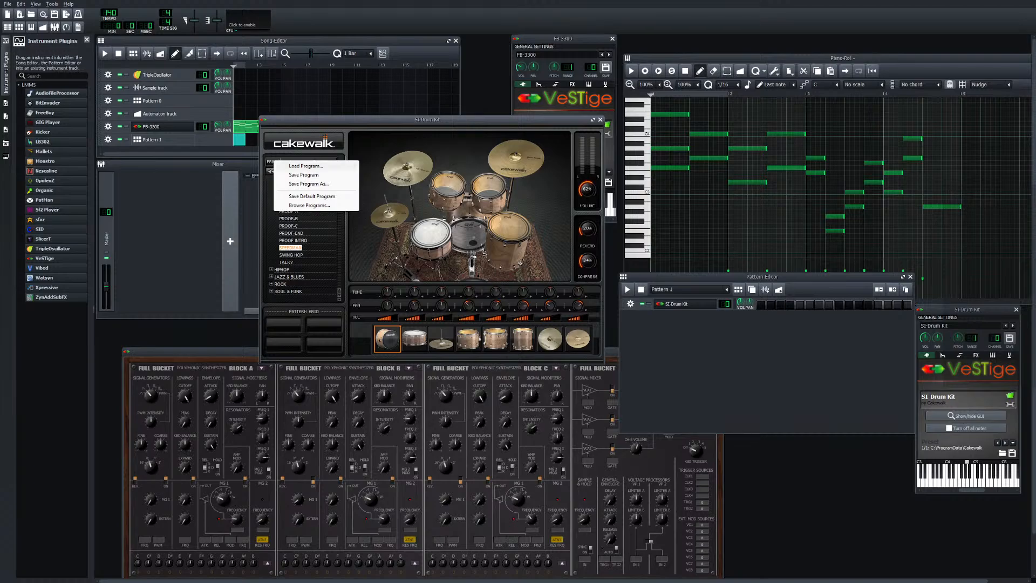
pyautogui.click(291, 165)
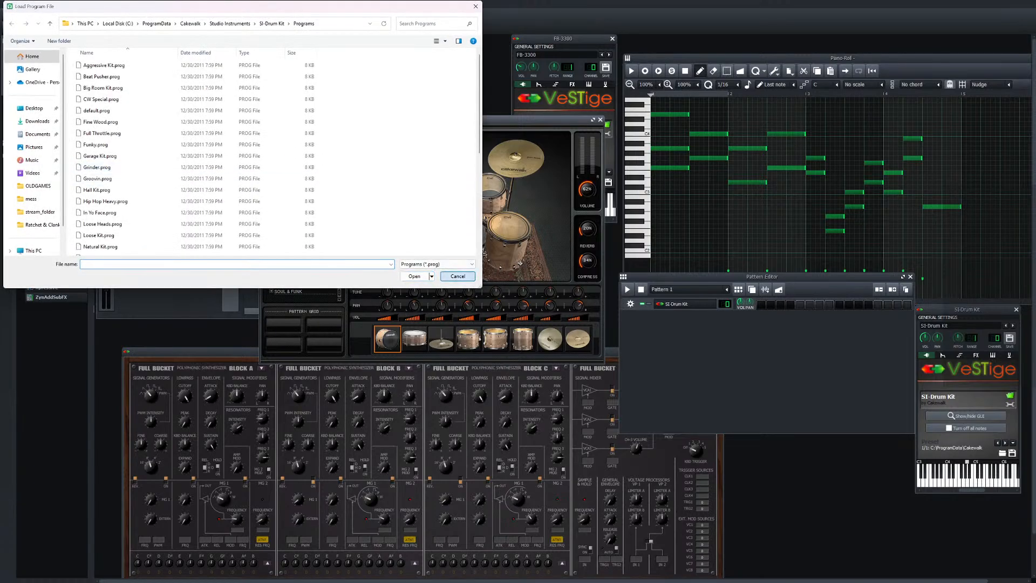
pyautogui.click(458, 276)
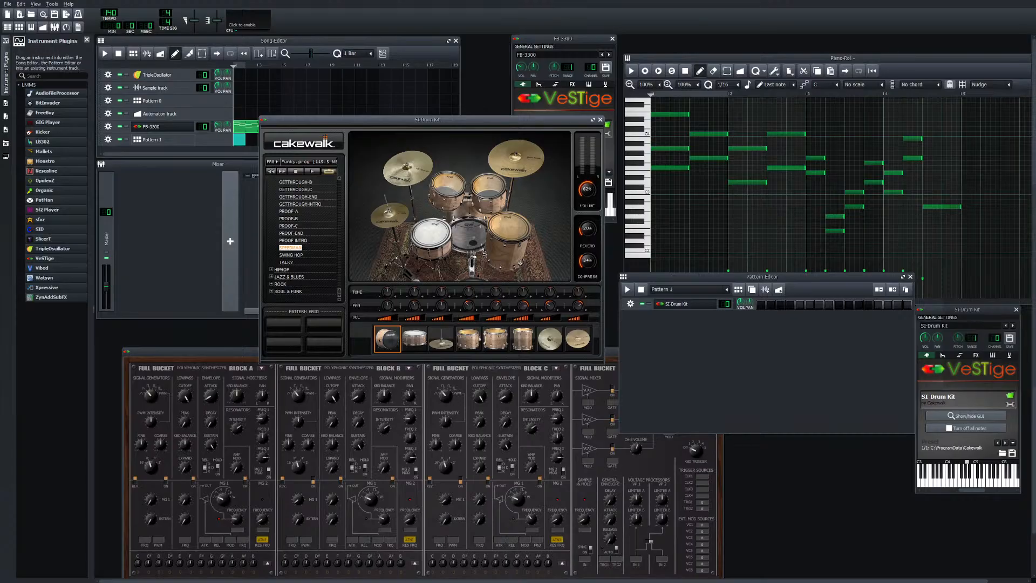
pyautogui.click(271, 161)
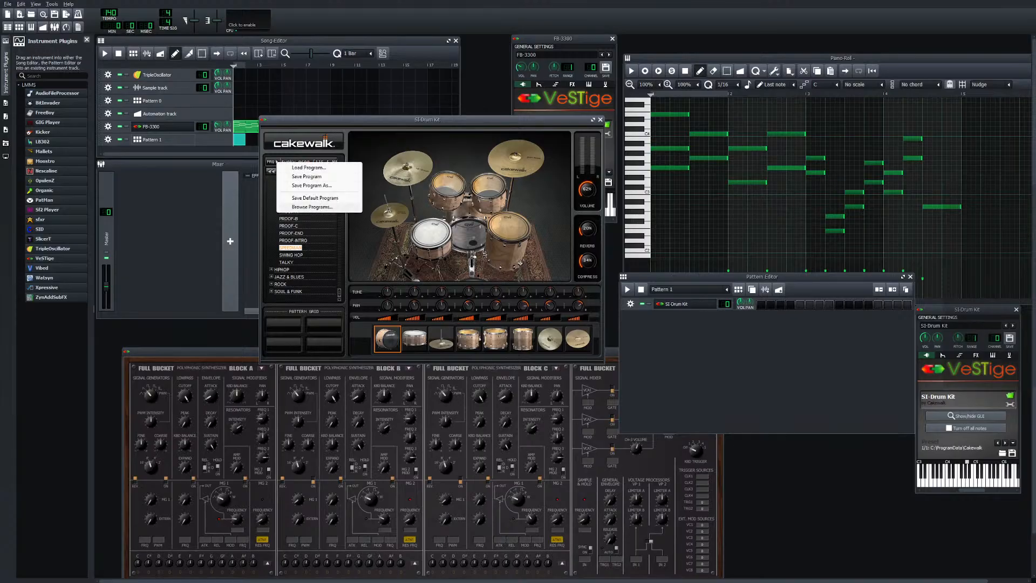
pyautogui.press('Escape')
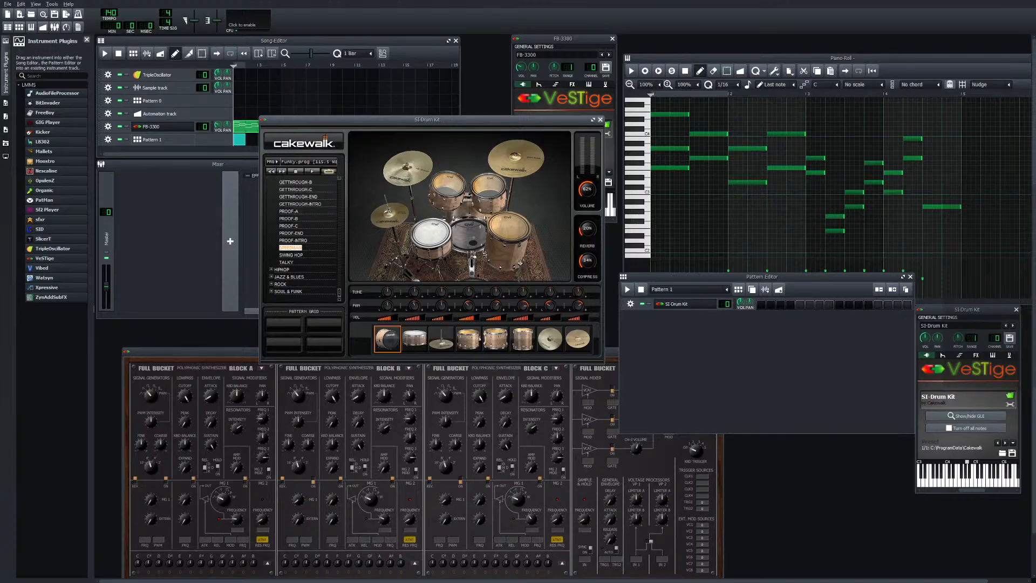
# Close the SI-Drum Kit interface and move its VeSTige window just below the FB-3300 instrument window, checking its VST plugin chooser
pyautogui.click(600, 119)
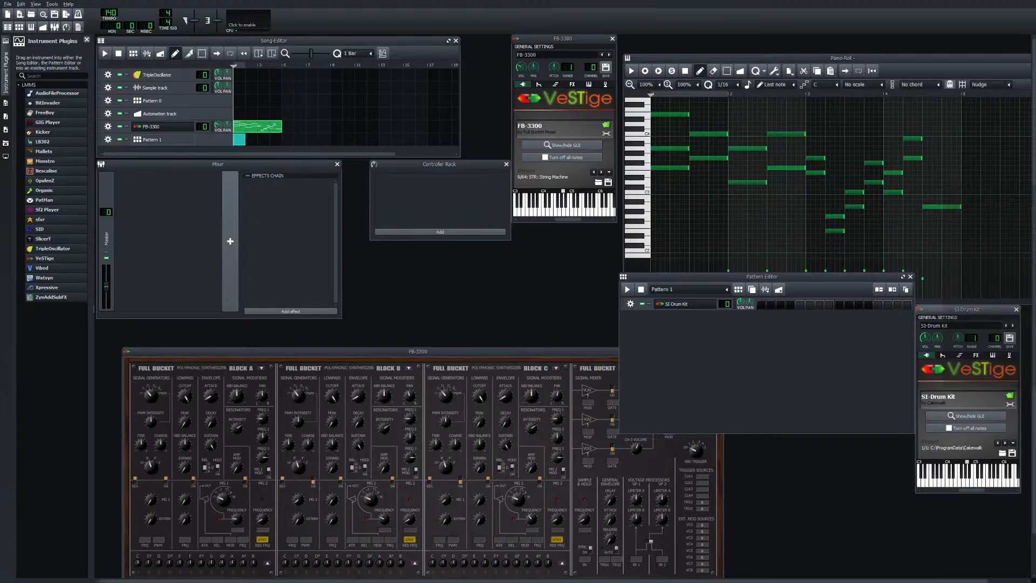
pyautogui.moveTo(967, 309); pyautogui.dragTo(544, 239)
pyautogui.click(587, 325)
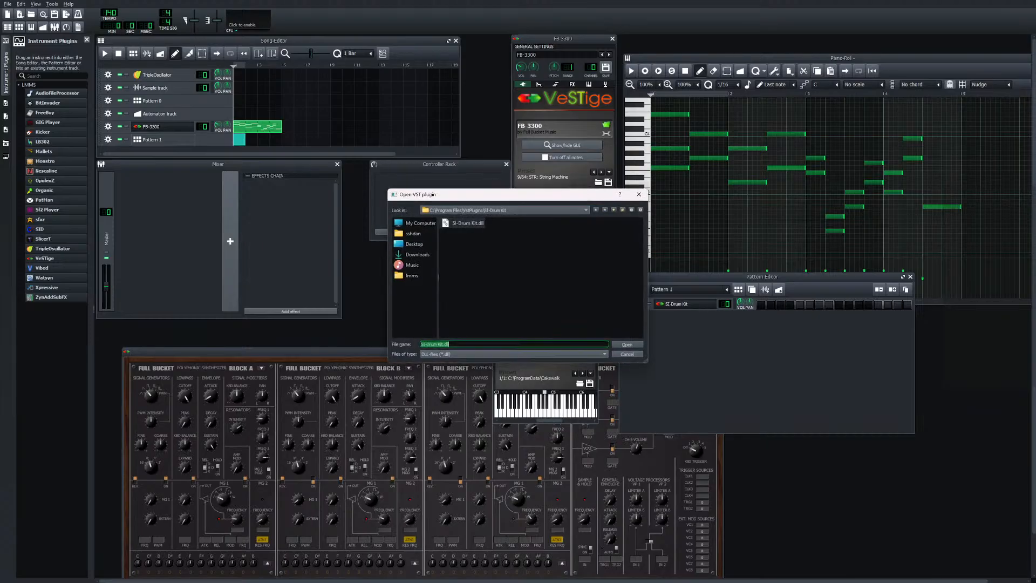
pyautogui.press('Return')
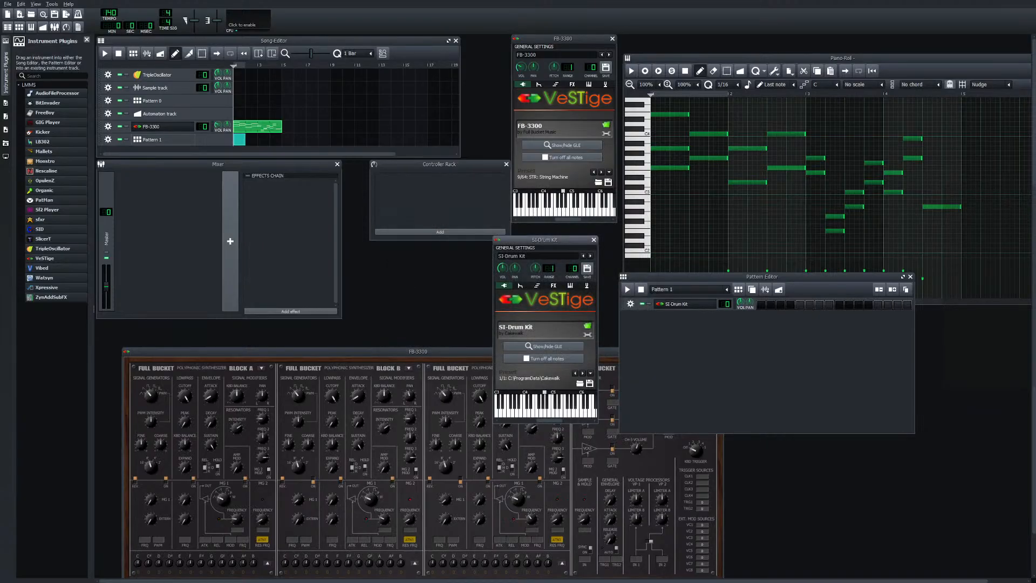
pyautogui.click(587, 326)
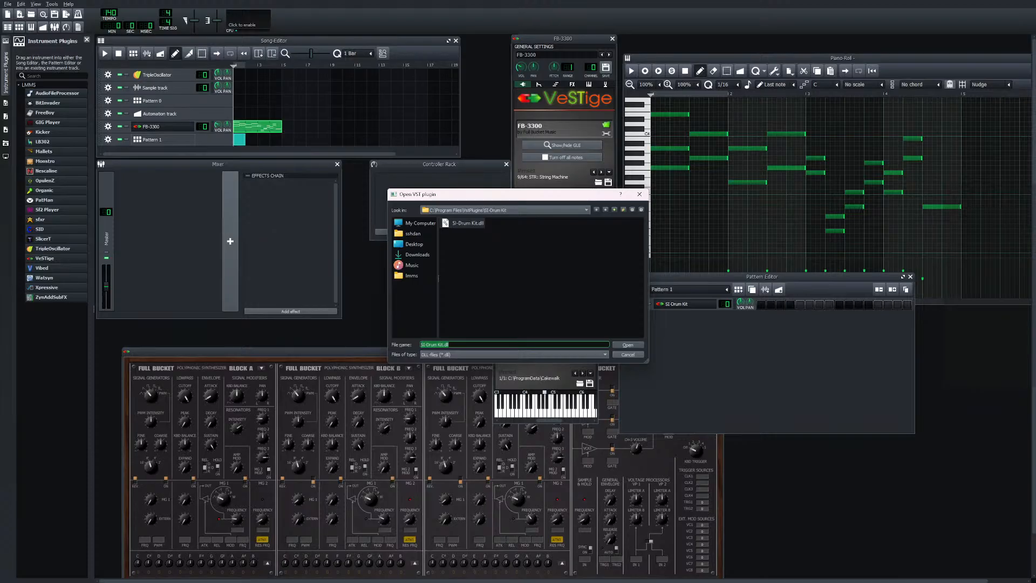
pyautogui.press('Return')
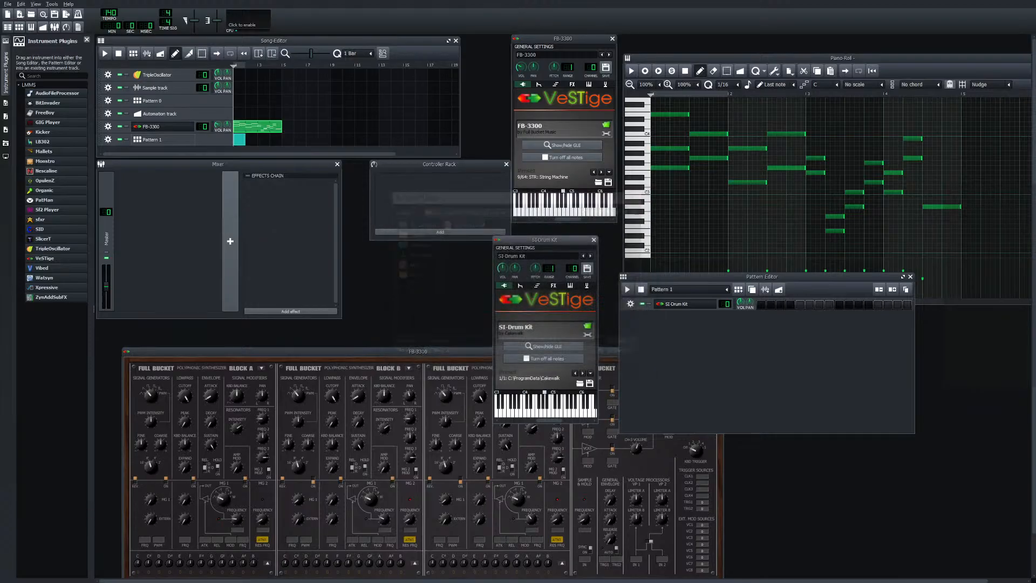
pyautogui.moveTo(544, 240); pyautogui.dragTo(520, 219)
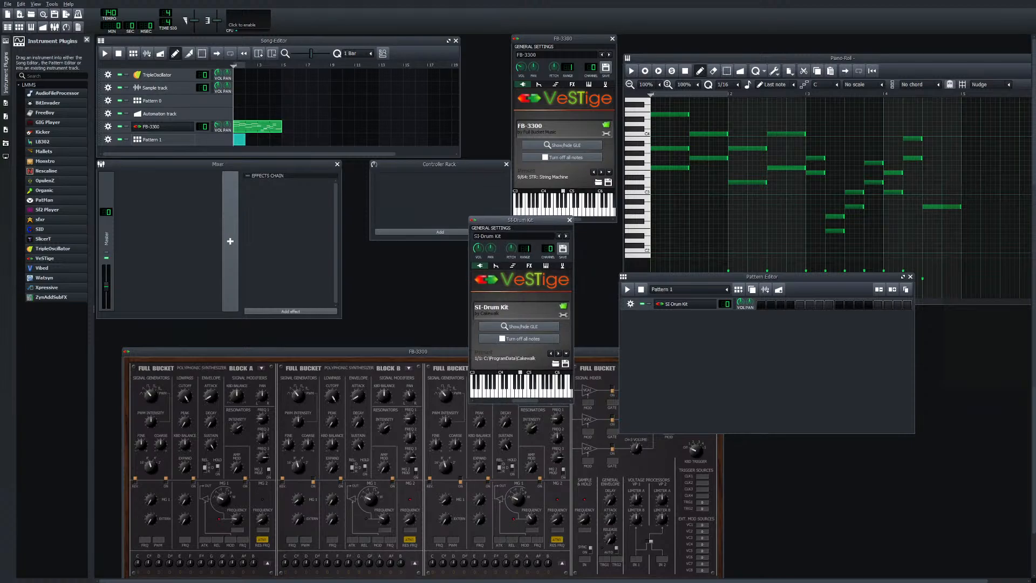
# Look through the SI-Drum Kit track's instrument settings pages and its VST parameter knobs, and close the parameter window
pyautogui.click(496, 265)
pyautogui.click(512, 266)
pyautogui.click(529, 266)
pyautogui.click(545, 266)
pyautogui.click(562, 266)
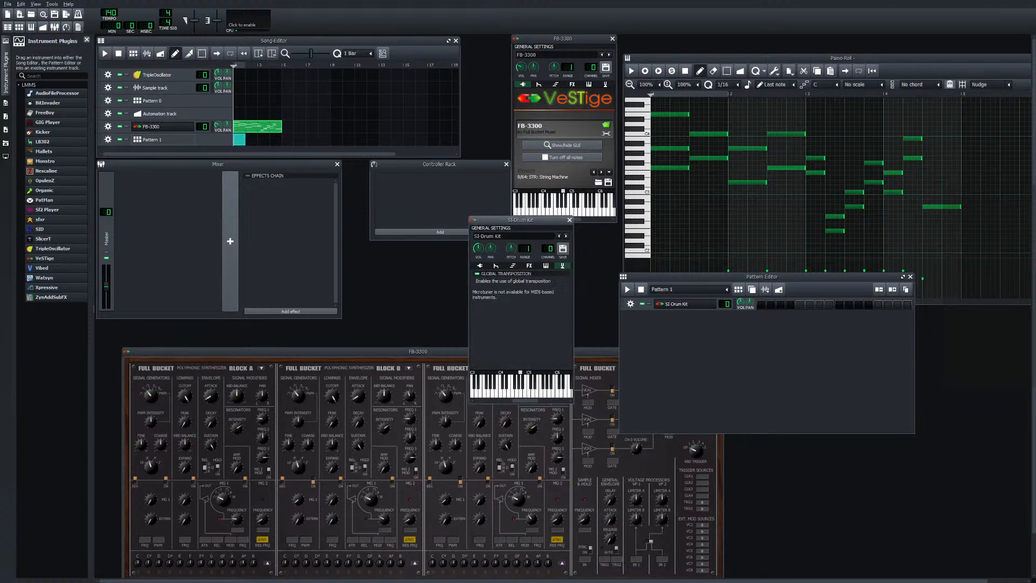
pyautogui.click(496, 265)
pyautogui.click(479, 266)
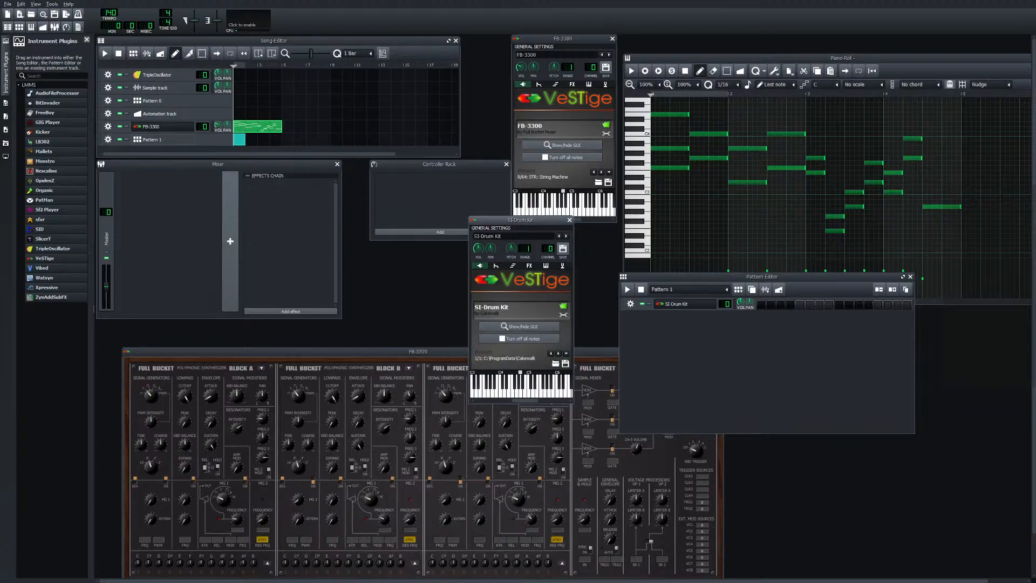
pyautogui.click(564, 314)
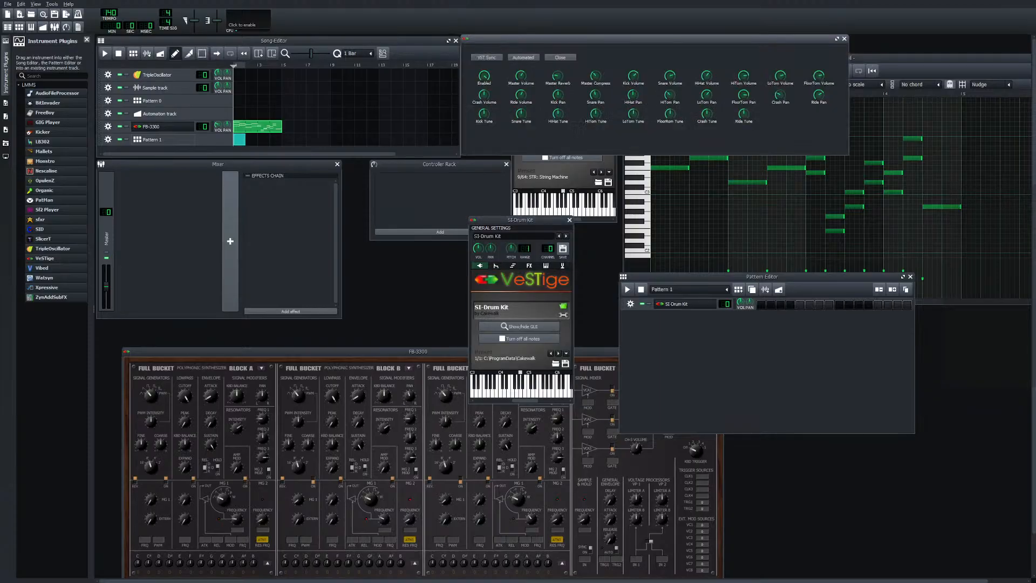
pyautogui.click(845, 39)
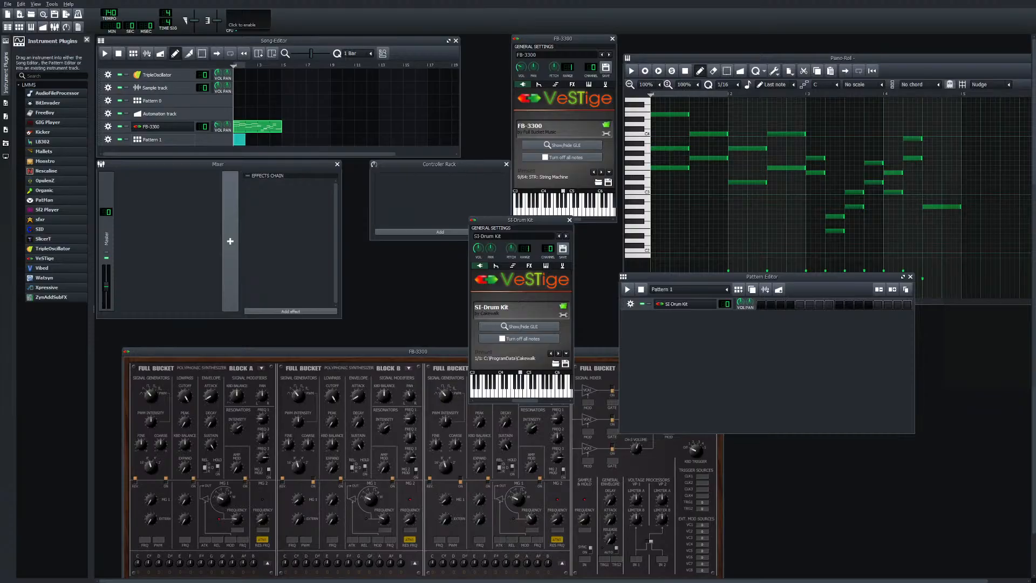
# Look through the DLL files in the VstPlugins folder with the SI-Drum Kit track's plugin chooser
pyautogui.click(562, 314)
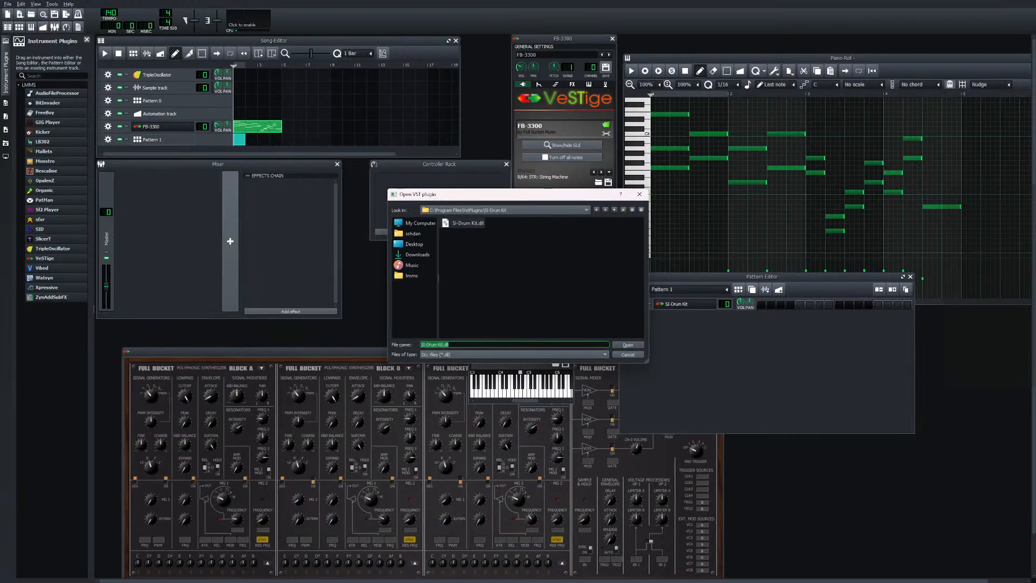
pyautogui.click(505, 210)
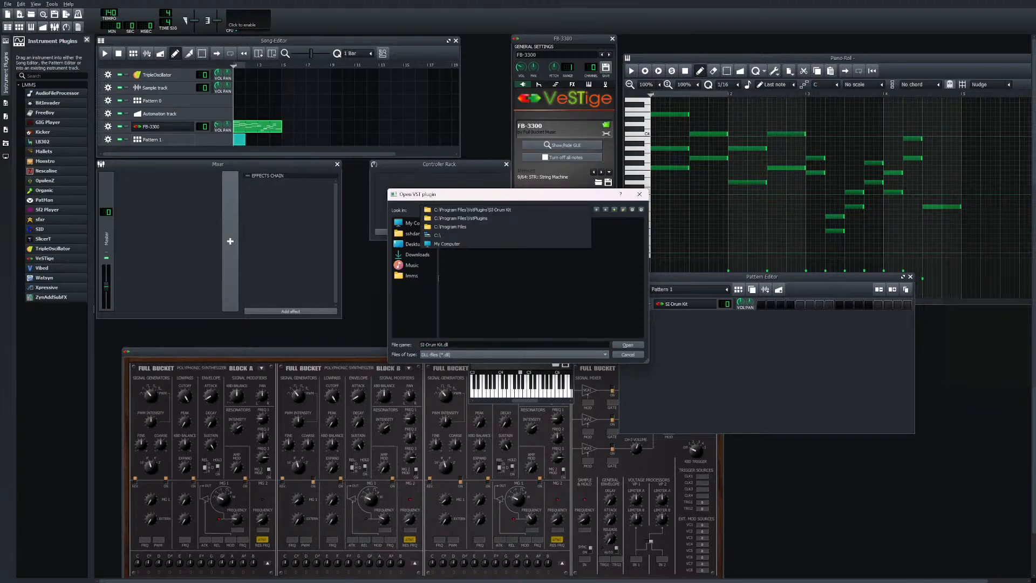
pyautogui.click(460, 218)
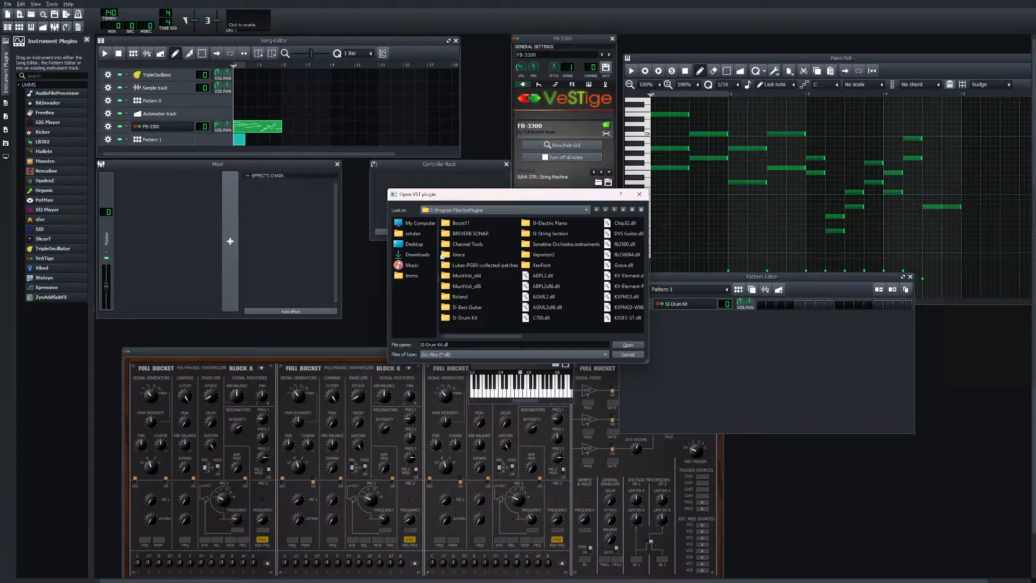
pyautogui.hscroll(3, 442, 256)
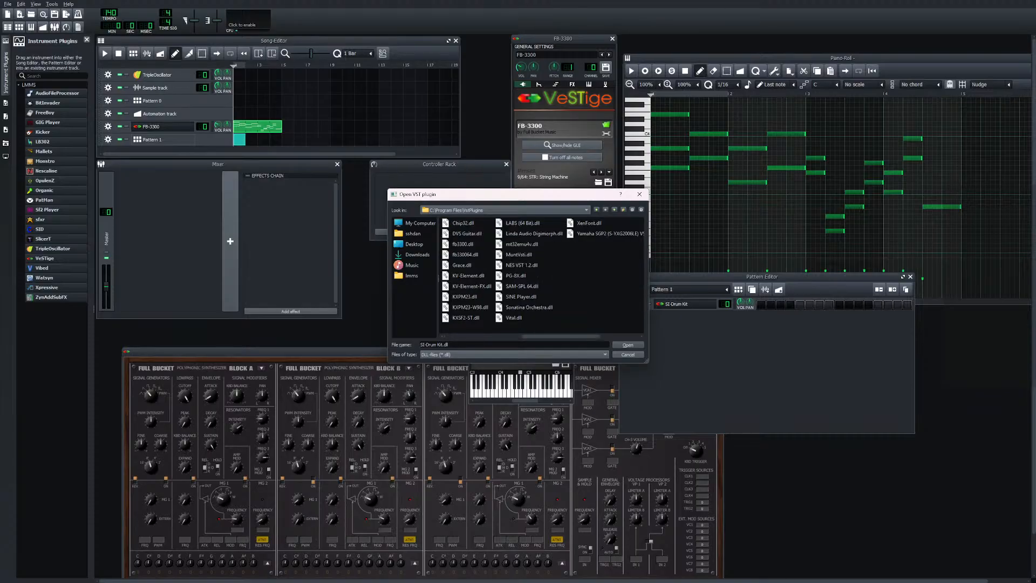
pyautogui.hscroll(2, 542, 270)
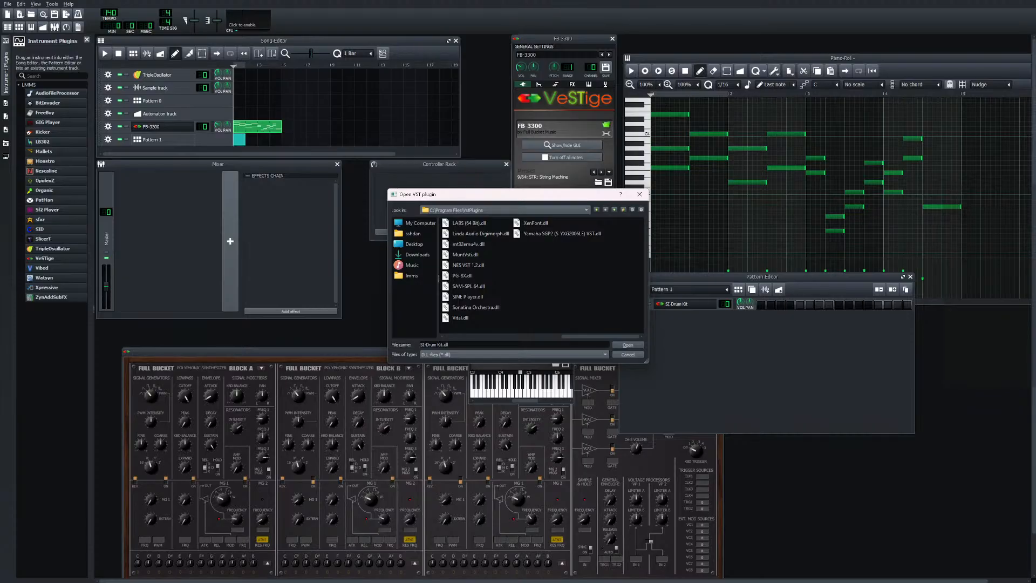
pyautogui.press('Return')
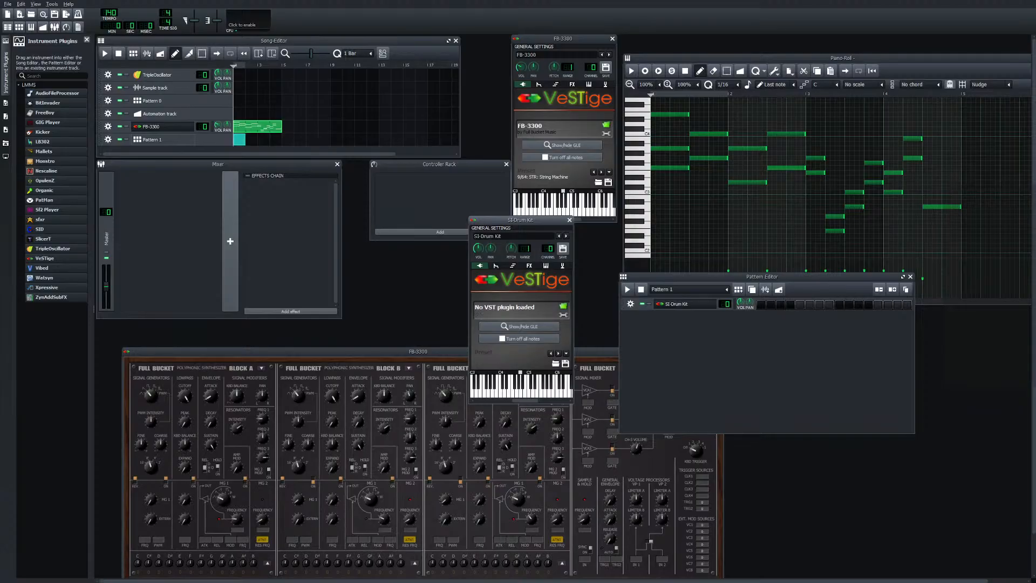
# Try to load Yamaha SGP2 (S-YXG2006LE) VST.dll into the existing drum kit track, show its interface, and close the VeSTige window
pyautogui.click(563, 306)
pyautogui.scroll(-5, 563, 302)
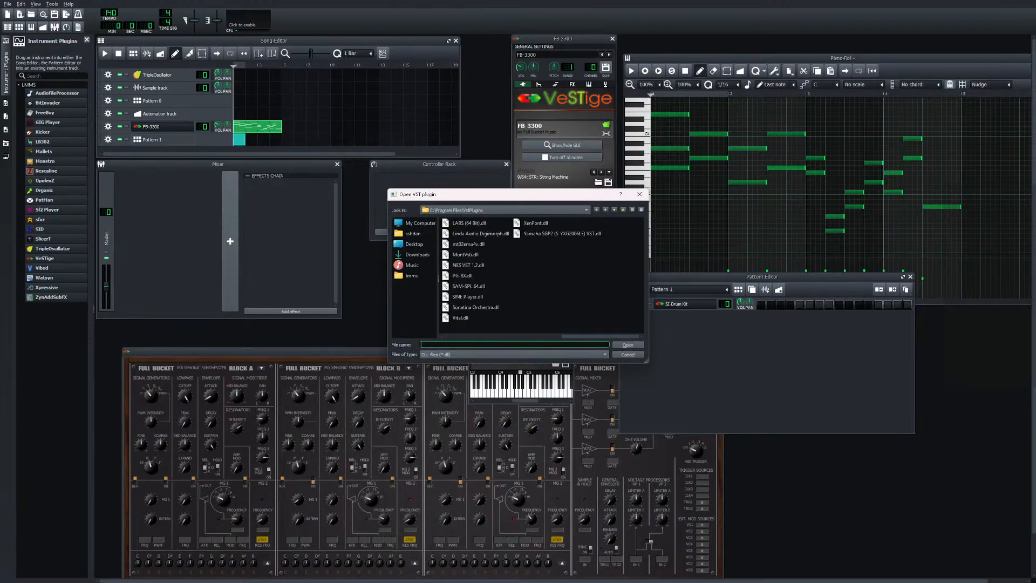
pyautogui.doubleClick(562, 233)
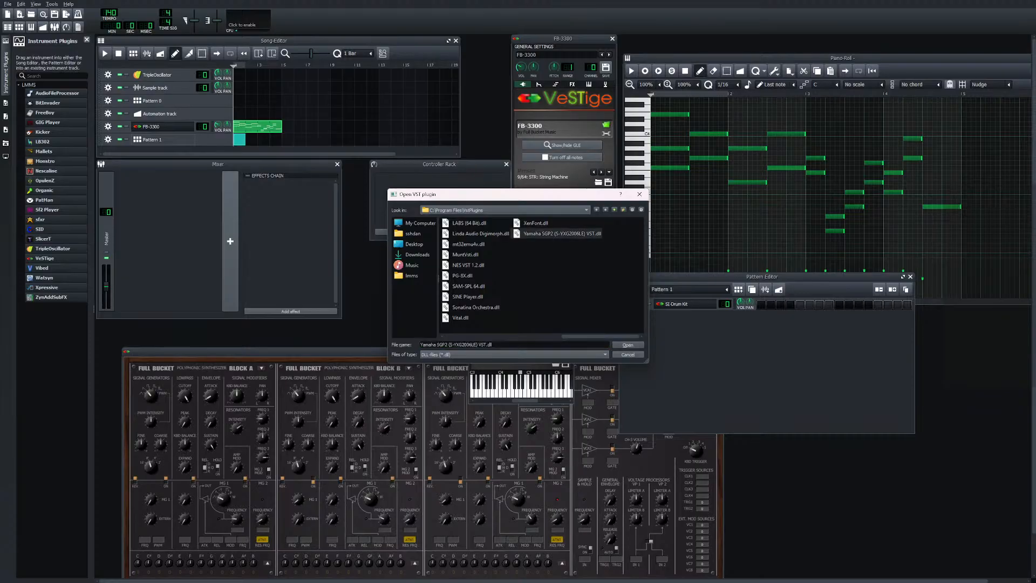
pyautogui.click(564, 306)
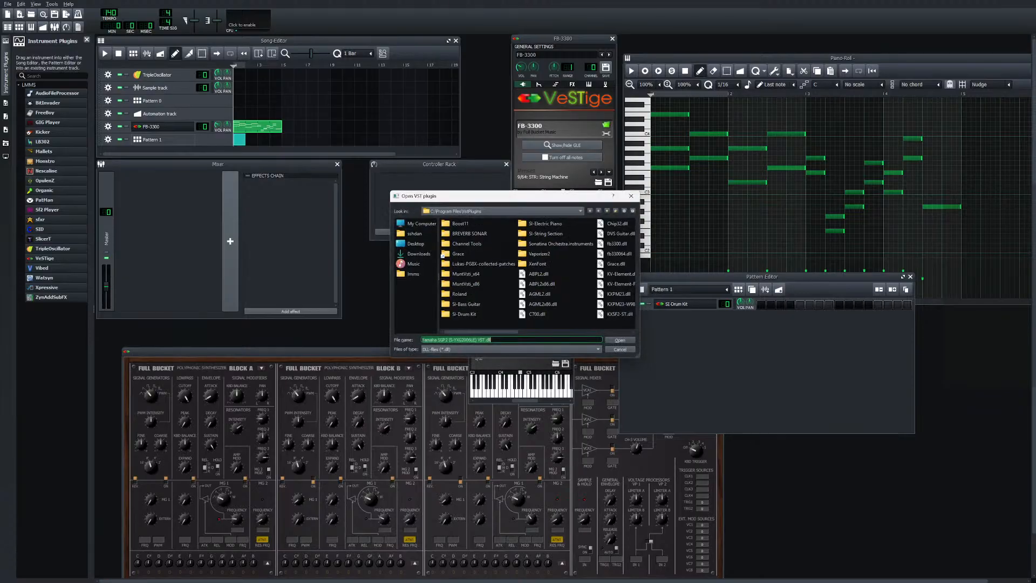
pyautogui.click(628, 354)
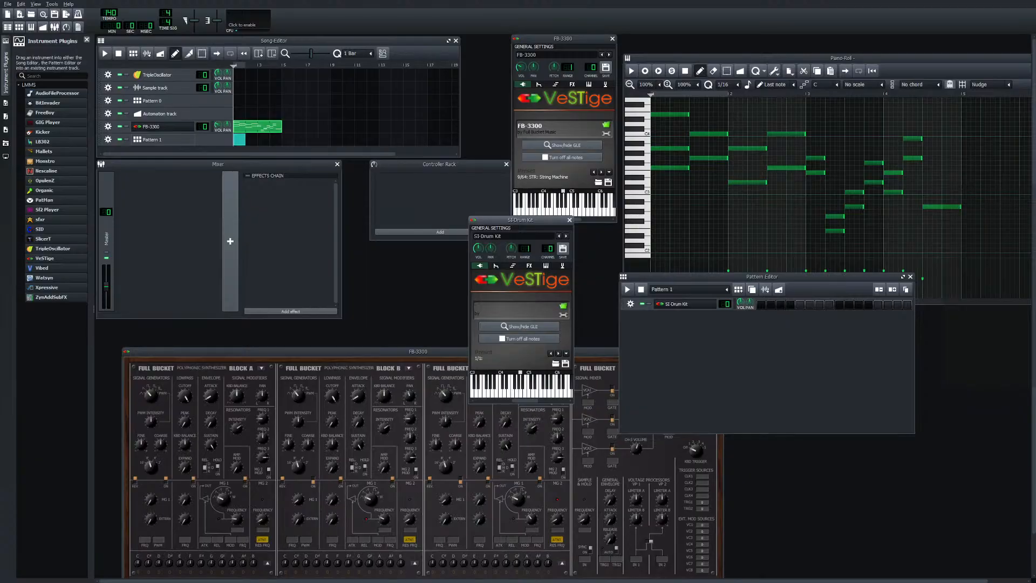
pyautogui.click(519, 326)
pyautogui.click(569, 219)
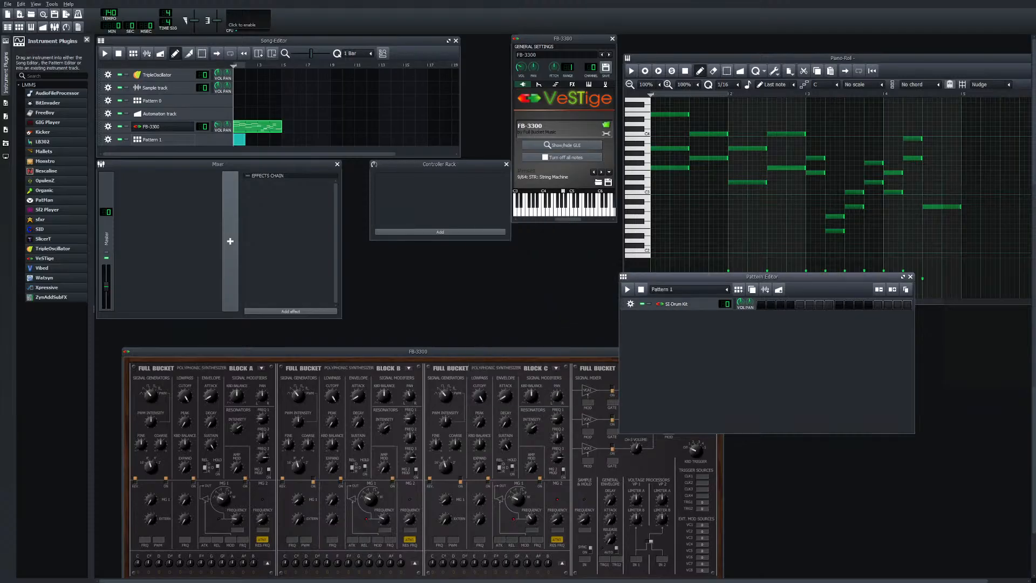
# Remove the SI-Drum Kit track from Pattern 1
pyautogui.click(630, 303)
pyautogui.click(648, 324)
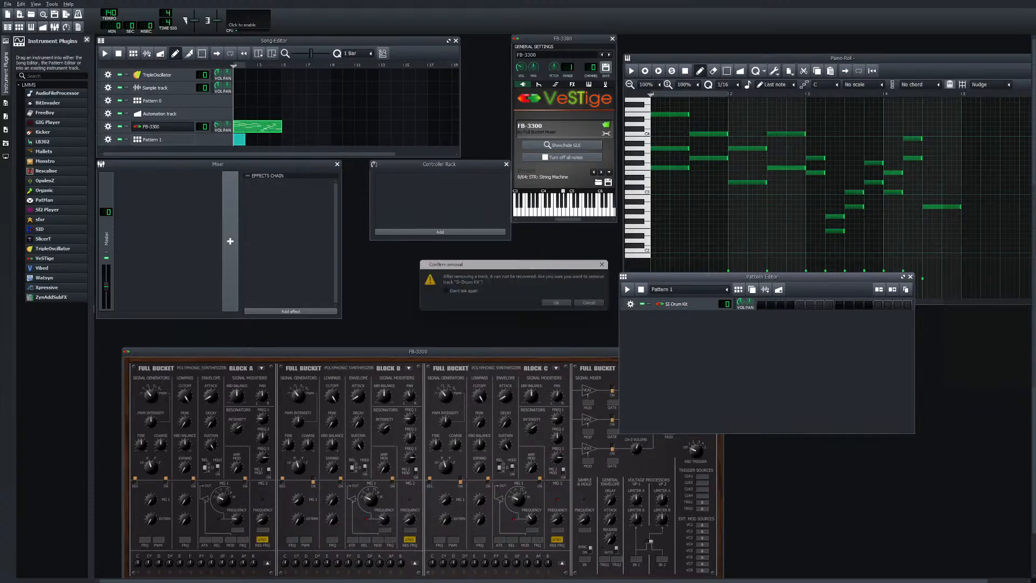
pyautogui.press('Return')
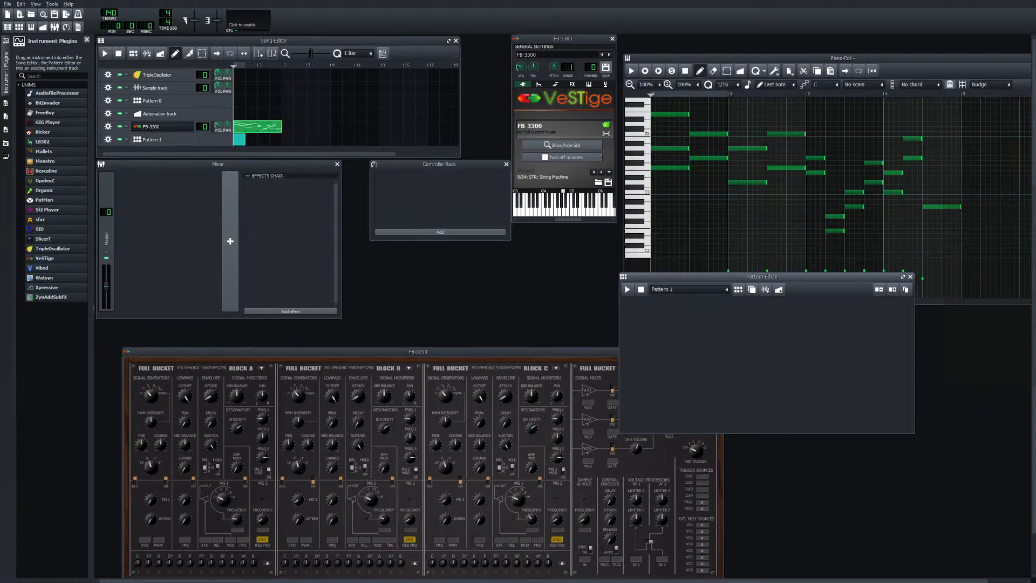
# Add a new VeSTige instrument to Pattern 1 and load Yamaha SGP2 (S-YXG2006LE) VST.dll into it
pyautogui.moveTo(44, 259); pyautogui.dragTo(696, 345)
pyautogui.click(681, 304)
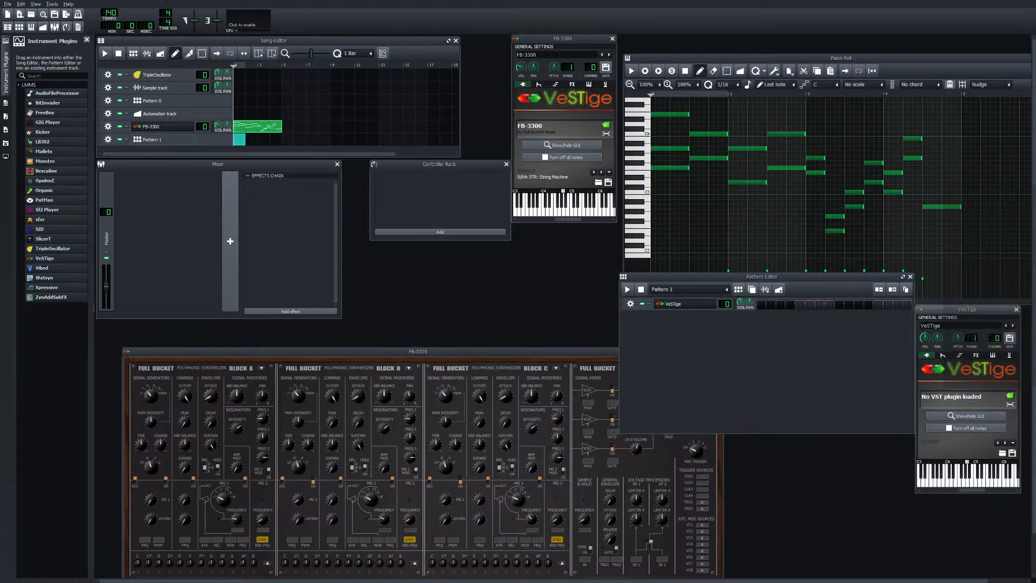
pyautogui.click(1009, 396)
pyautogui.scroll(-4, 539, 275)
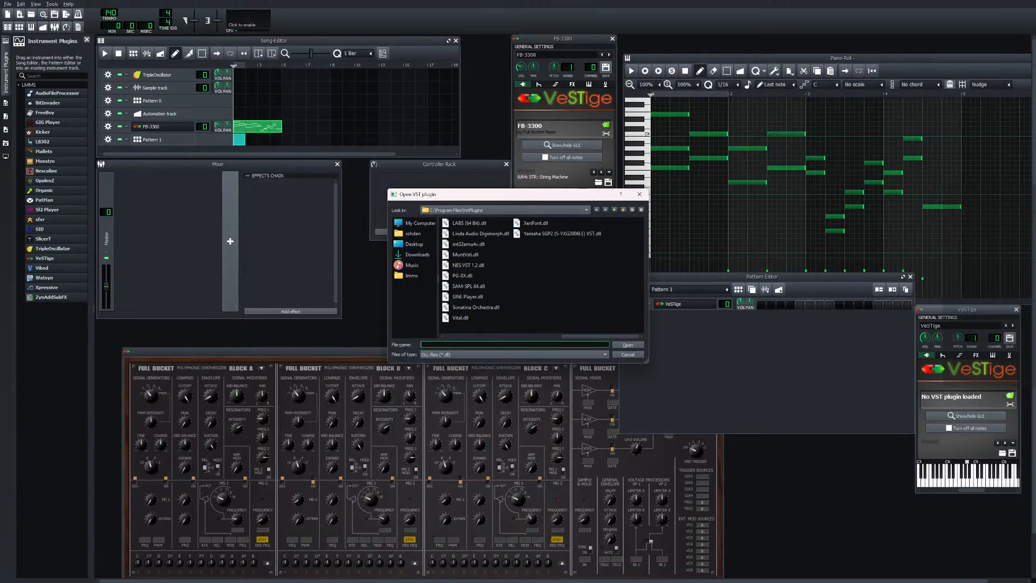
pyautogui.doubleClick(562, 234)
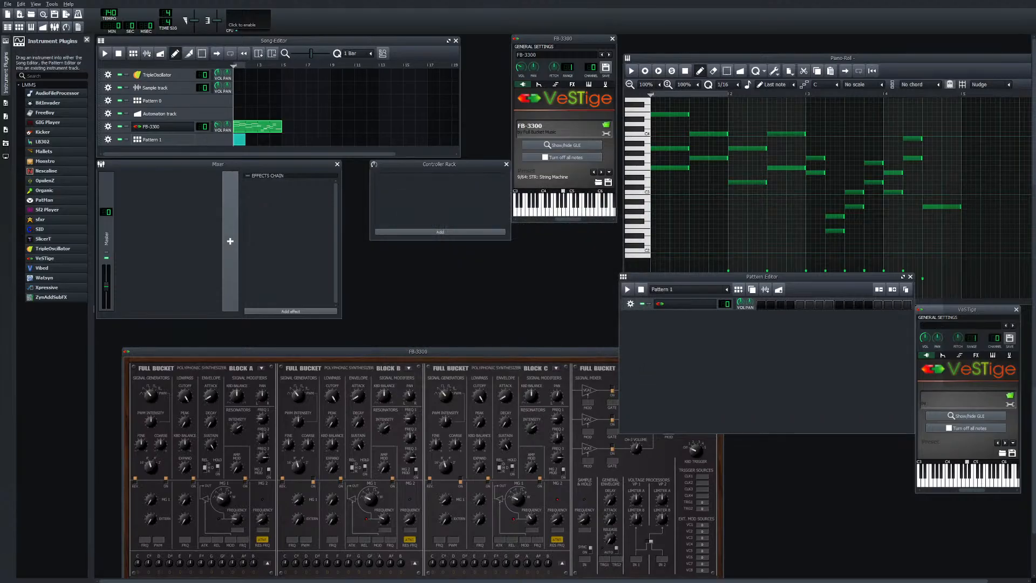
# Test the new VeSTige instrument's keyboard notes and interface display, moving the FB-3300 synth window higher in the workspace
pyautogui.click(958, 482)
pyautogui.moveTo(958, 482); pyautogui.dragTo(1000, 482)
pyautogui.click(966, 416)
pyautogui.moveTo(418, 351); pyautogui.dragTo(410, 286)
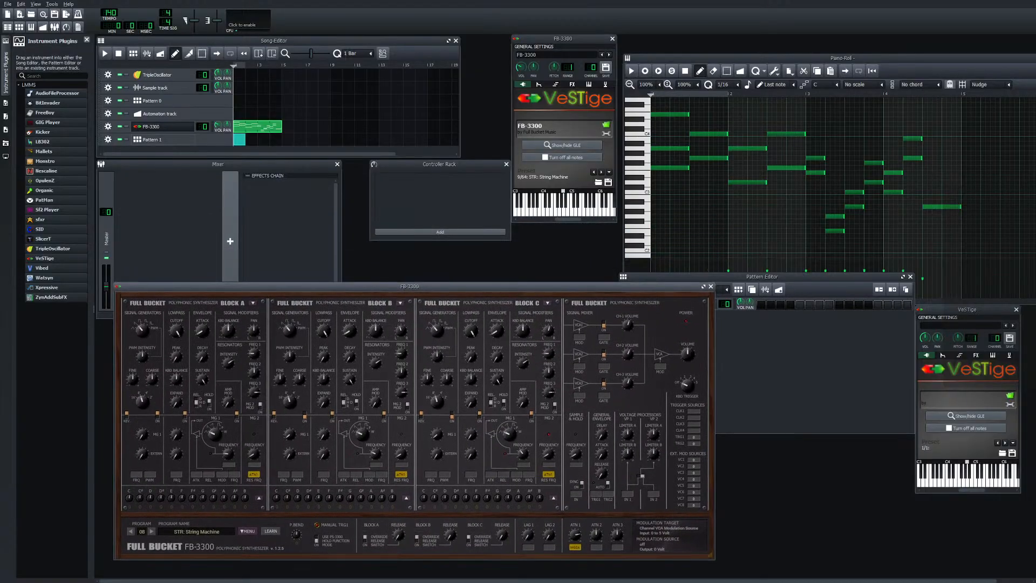
pyautogui.moveTo(963, 480); pyautogui.dragTo(1013, 480)
# Load MuntVsti.dll into the VeSTige instrument in Pattern 1 and close the plugin's interface
pyautogui.click(1009, 395)
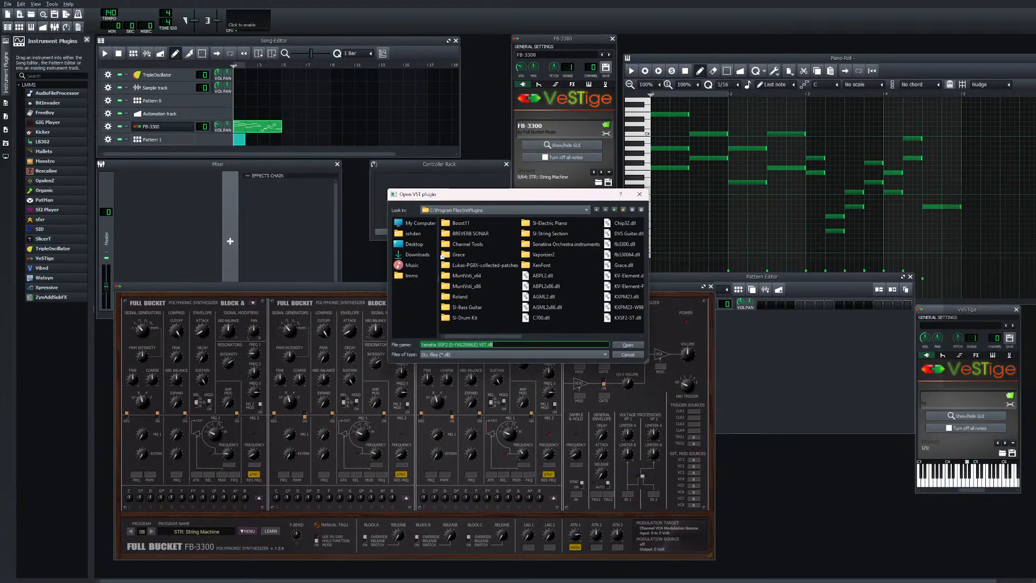
pyautogui.scroll(-5, 541, 278)
pyautogui.click(535, 223)
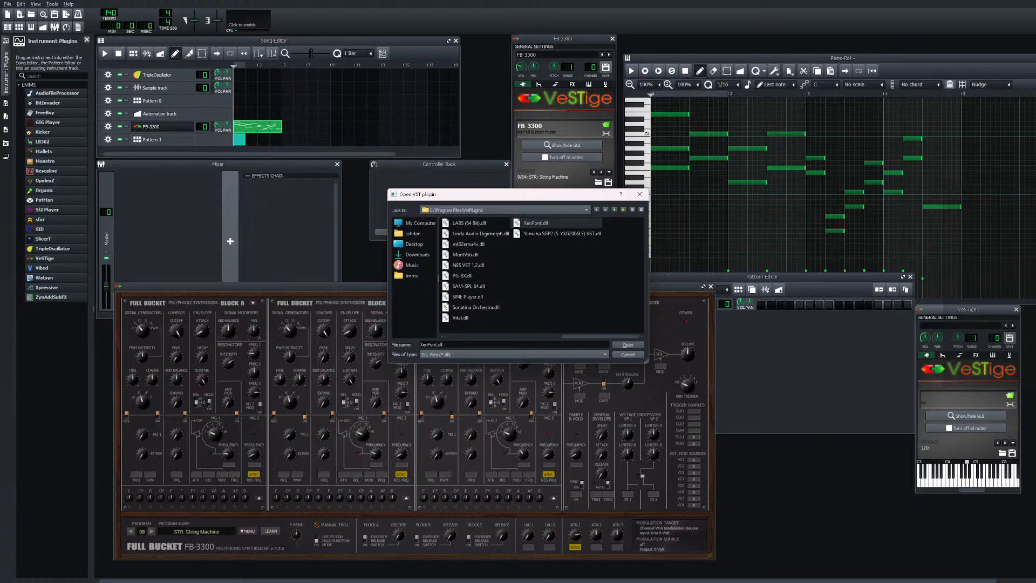
pyautogui.doubleClick(465, 254)
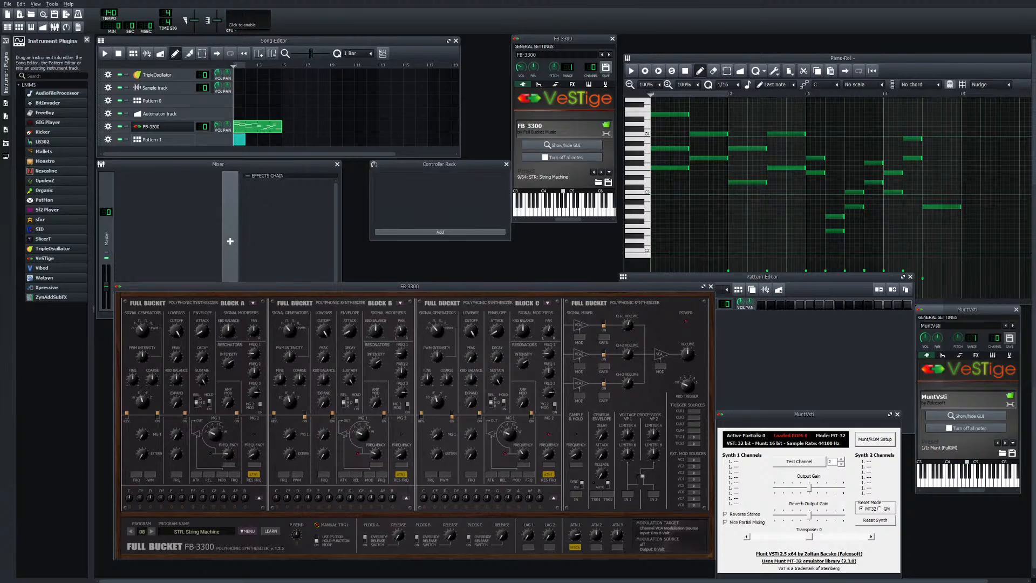
pyautogui.click(897, 414)
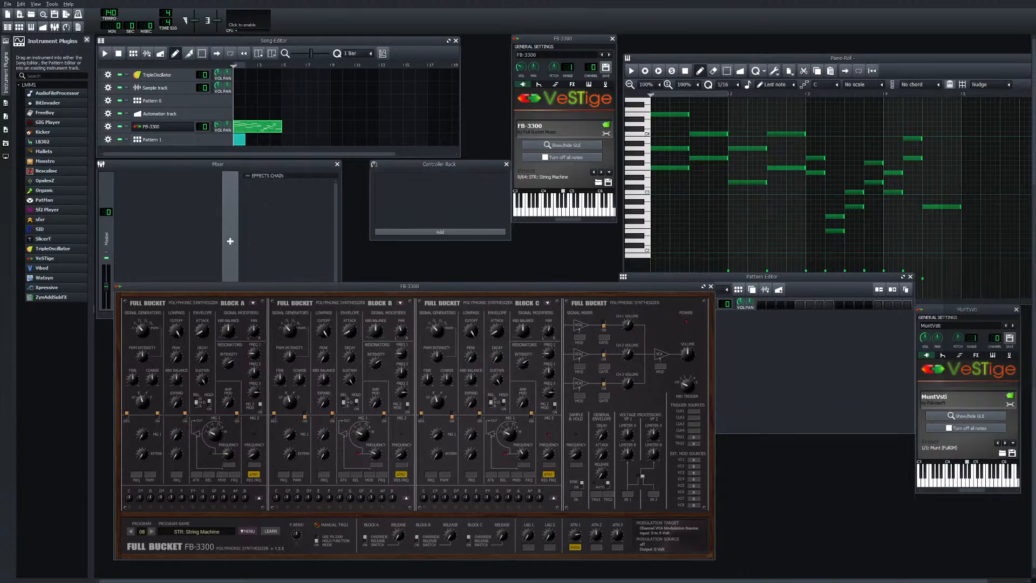
# Replace the VeSTige plugin with Ample Bass P Lite II from ABPL2.dll and close its interface
pyautogui.click(1010, 395)
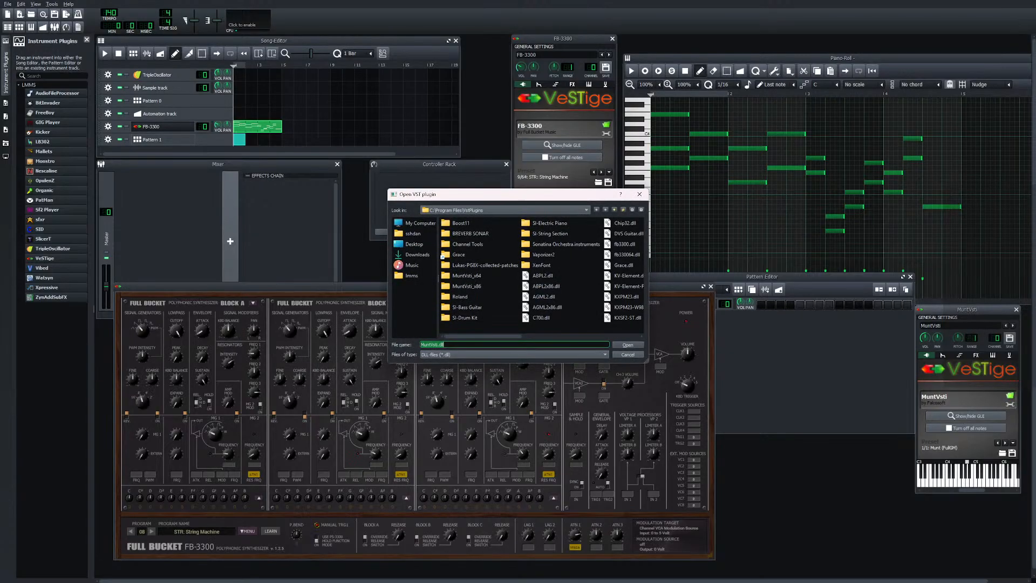
pyautogui.doubleClick(540, 275)
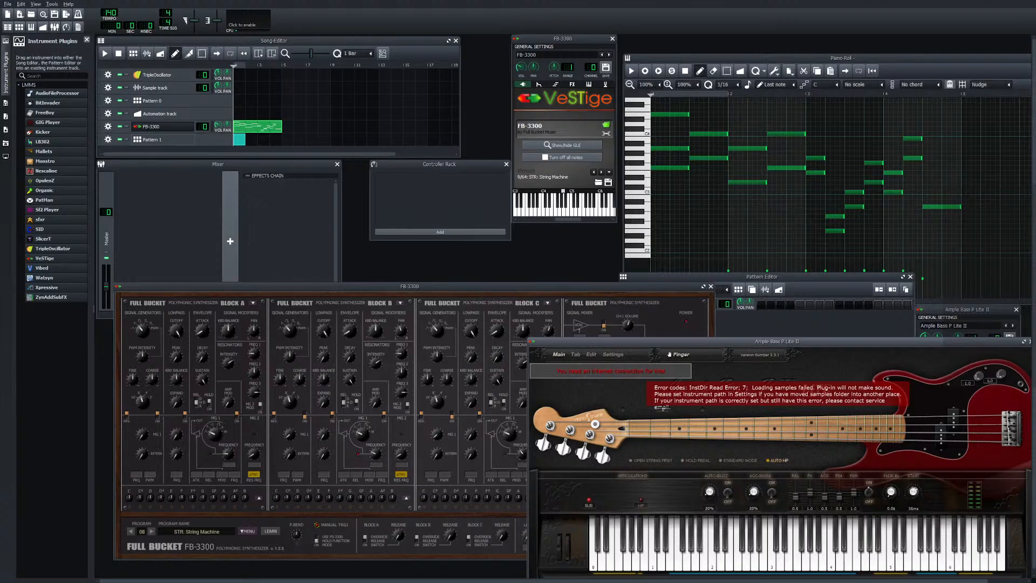
pyautogui.click(1029, 341)
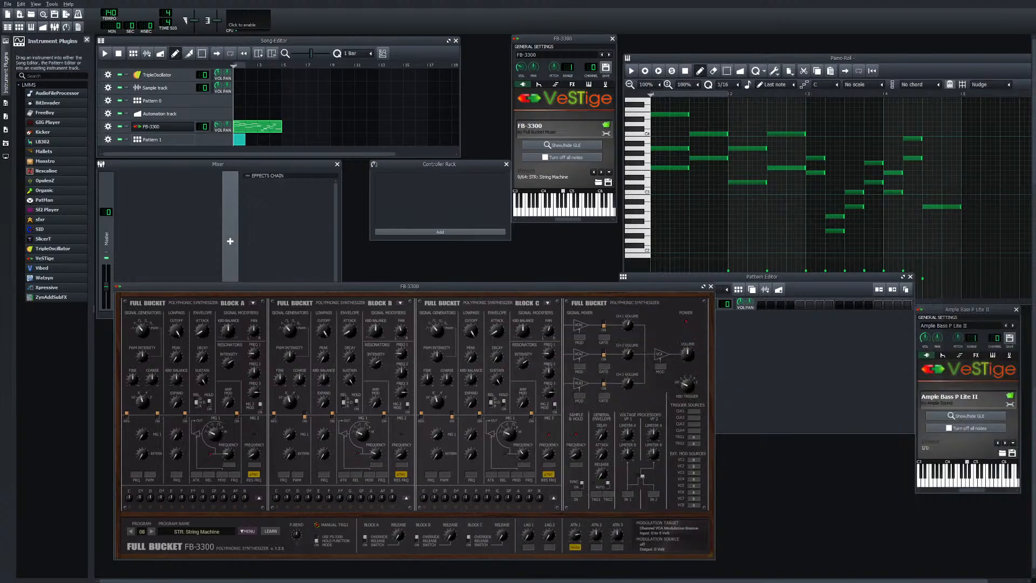
# Load C700.dll into the VeSTige instrument, try notes on its keyboard, and close the C700VST interface
pyautogui.click(1009, 395)
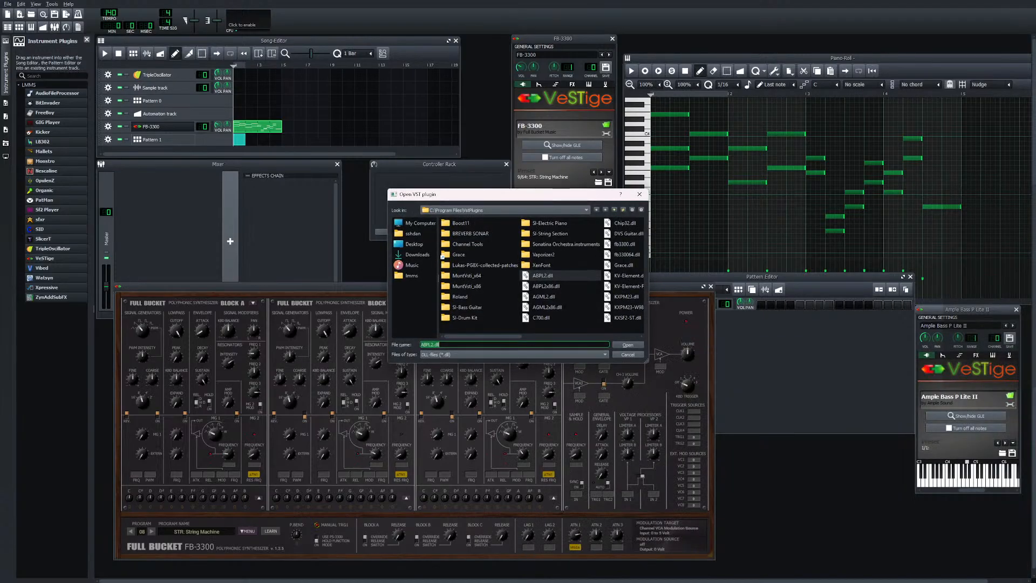
pyautogui.scroll(-3, 443, 257)
pyautogui.scroll(3, 443, 257)
pyautogui.doubleClick(541, 318)
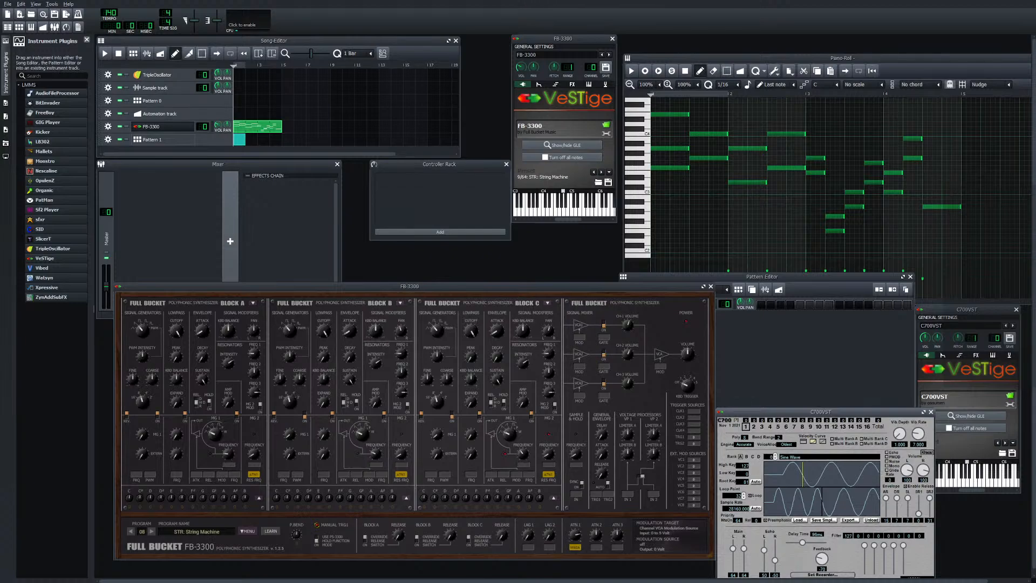
pyautogui.moveTo(971, 481)
pyautogui.mouseDown()
pyautogui.moveTo(1004, 481)
pyautogui.moveTo(980, 481)
pyautogui.mouseUp()
pyautogui.click(896, 412)
pyautogui.click(930, 412)
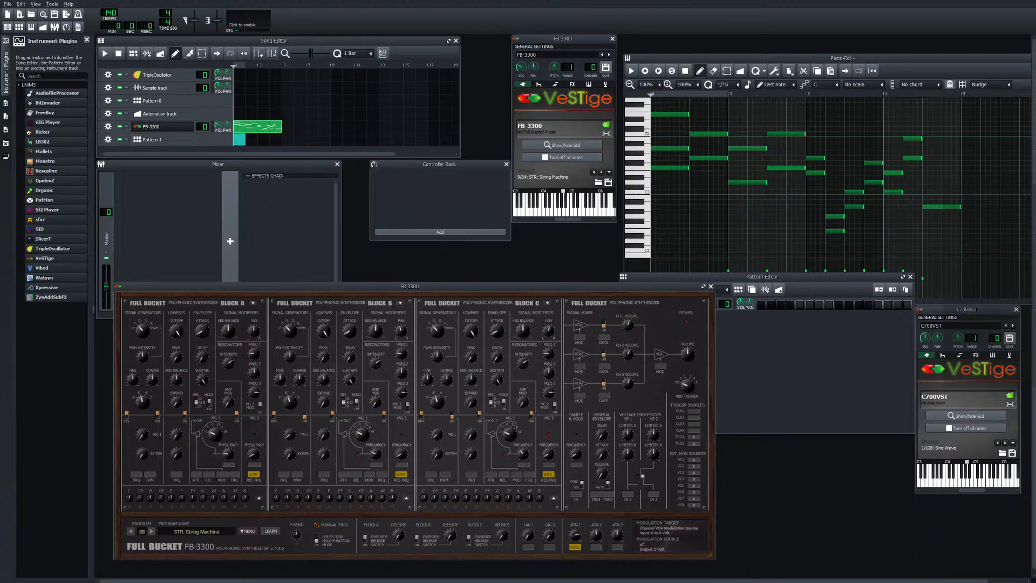
# Load KXSF2-ST.dll into the VeSTige instrument and try notes on its keyboard
pyautogui.click(1009, 396)
pyautogui.scroll(-3, 442, 257)
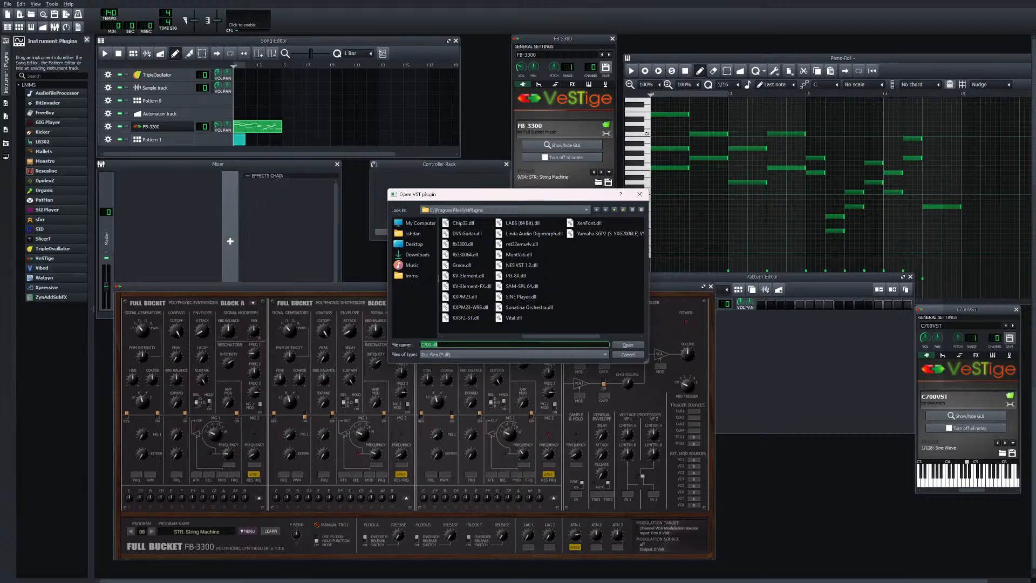
pyautogui.scroll(3, 442, 256)
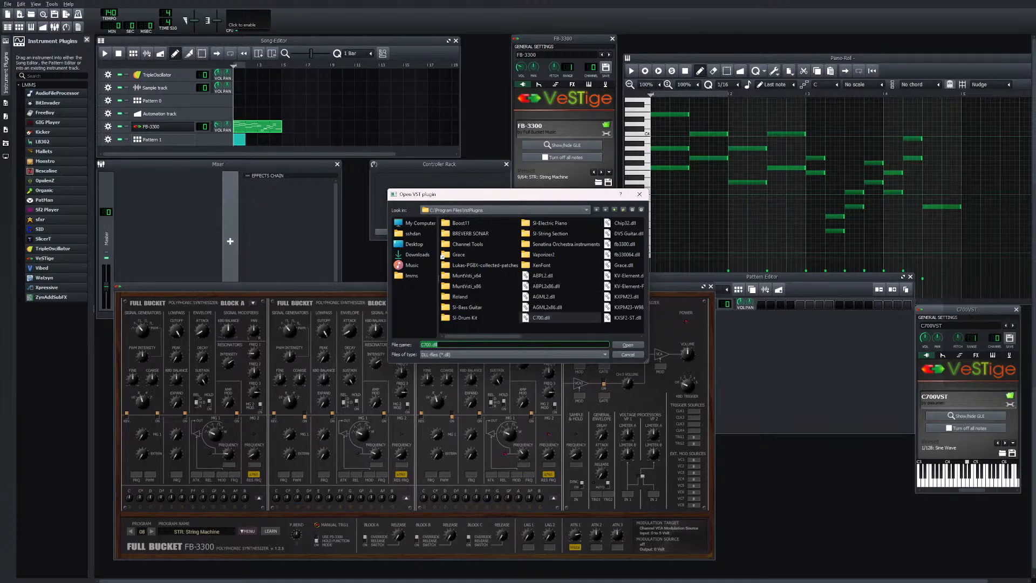
pyautogui.scroll(-3, 443, 257)
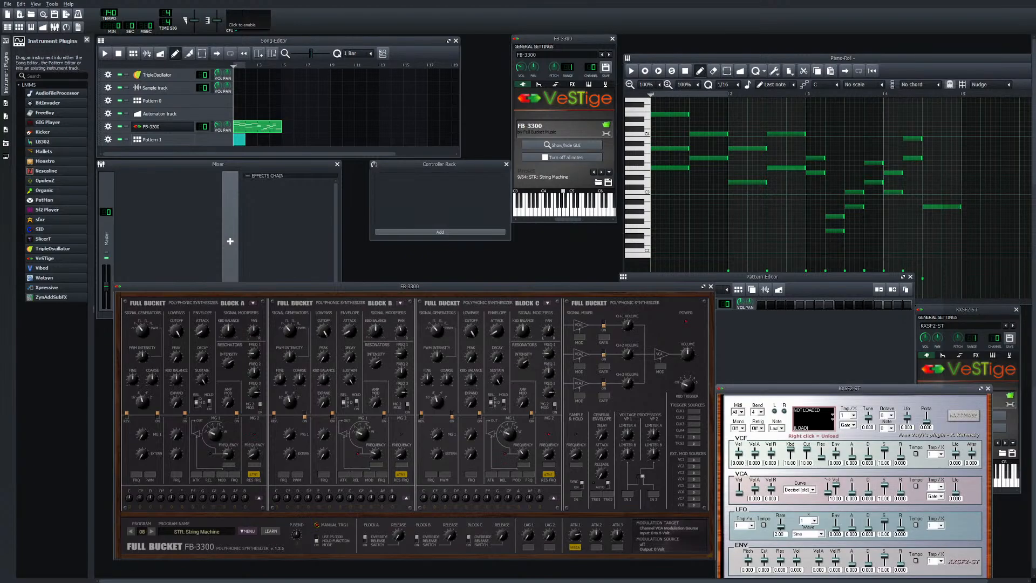
pyautogui.moveTo(999, 480)
pyautogui.mouseDown()
pyautogui.moveTo(965, 472)
pyautogui.moveTo(983, 480)
pyautogui.mouseUp()
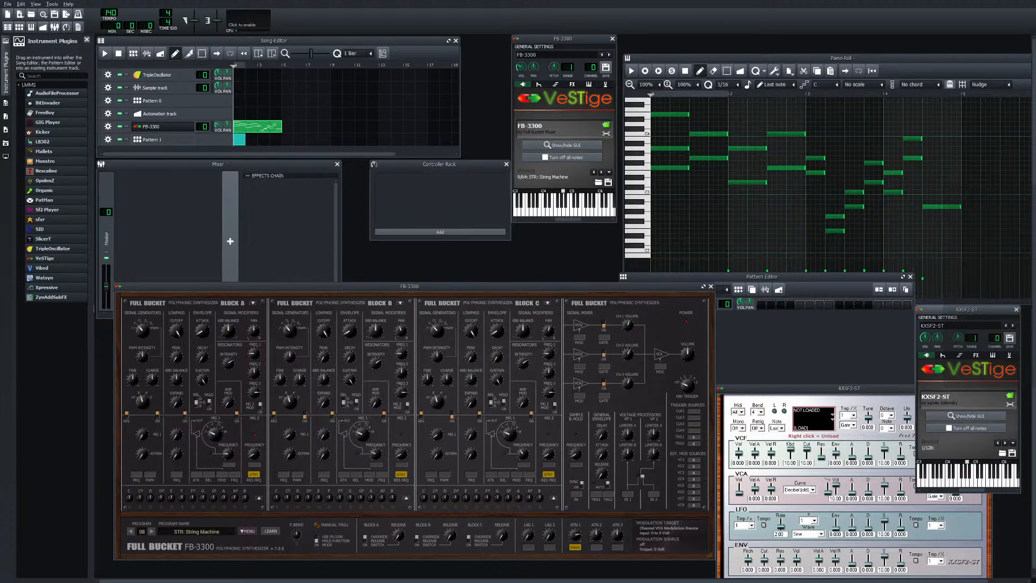
# Open the SoundFont file browser from KXSF2-ST, cancel it without choosing a file, and close the plugin's interface
pyautogui.click(802, 427)
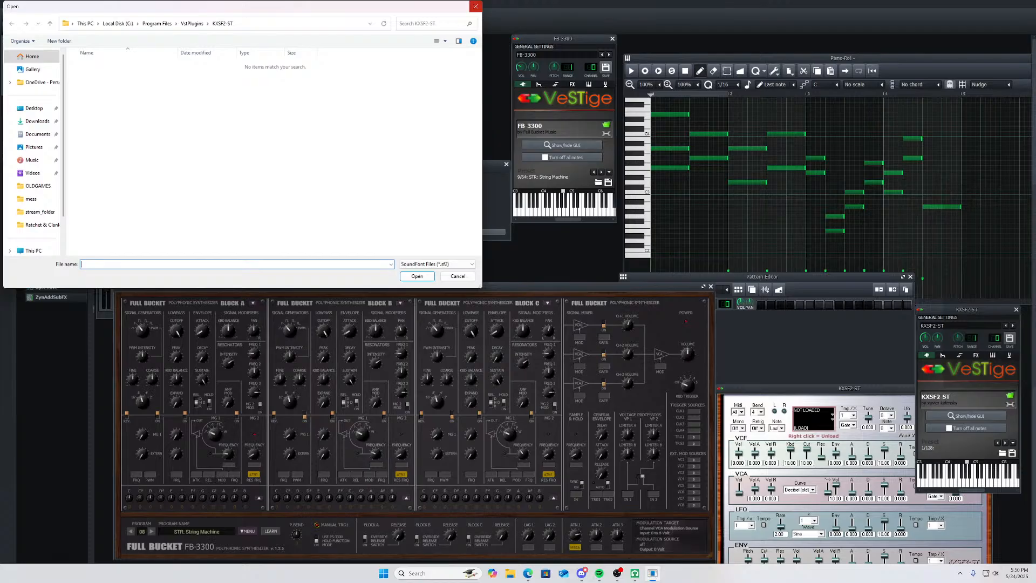
pyautogui.click(475, 6)
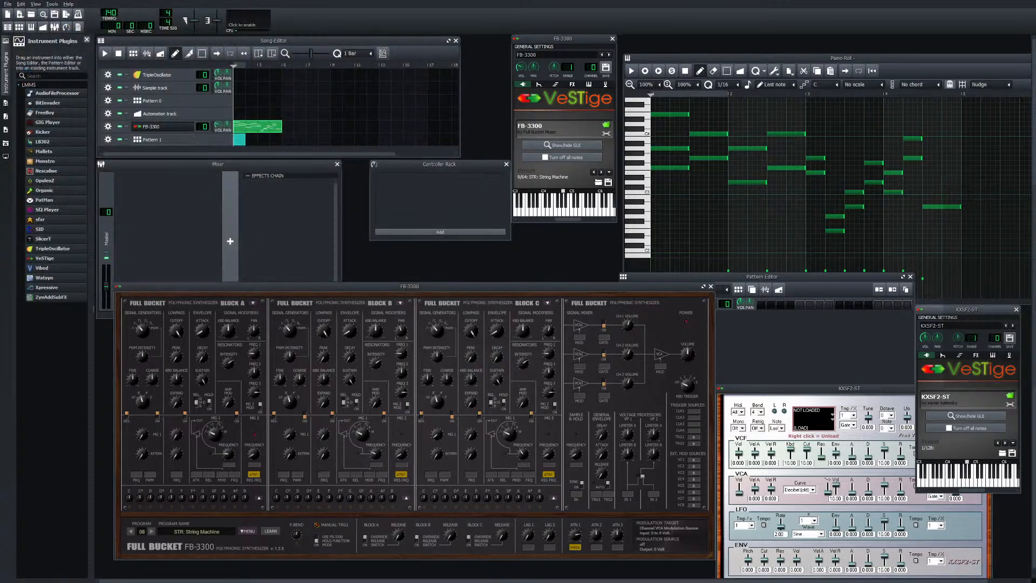
pyautogui.click(885, 389)
pyautogui.click(989, 388)
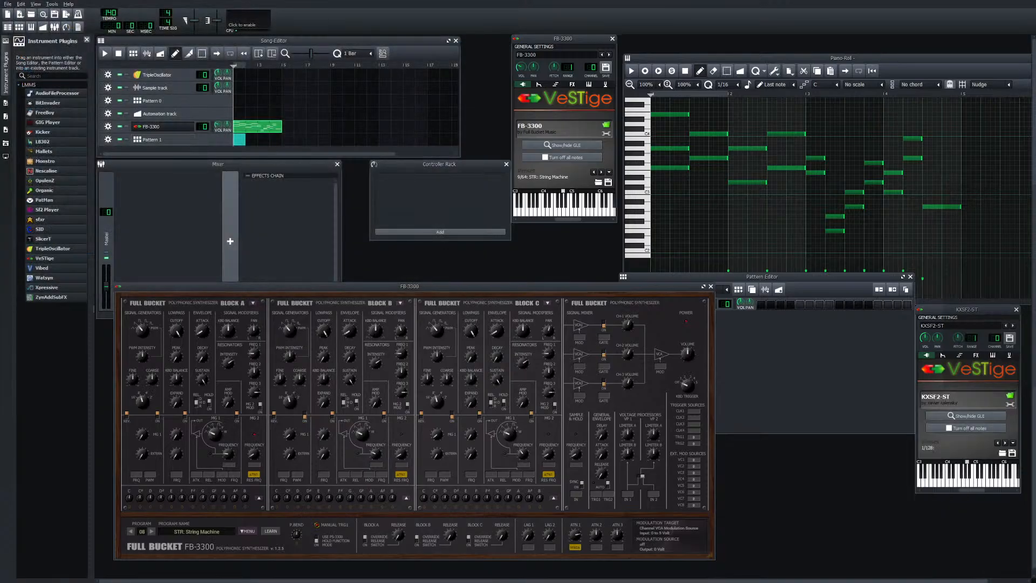
# Load SAM-SPL 64.dll into the VeSTige instrument and move its interface to the middle of the workspace
pyautogui.click(1010, 395)
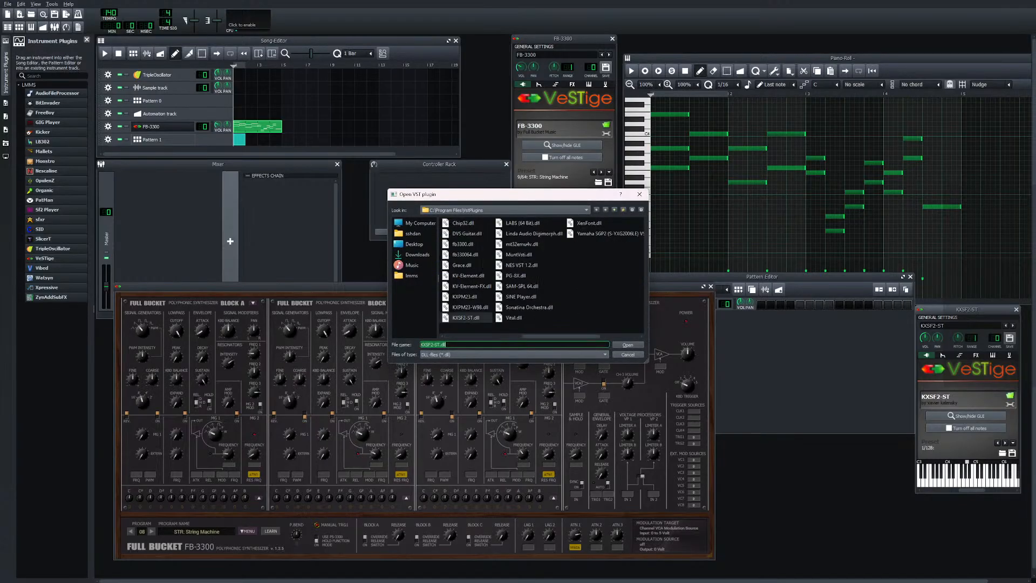
pyautogui.doubleClick(522, 285)
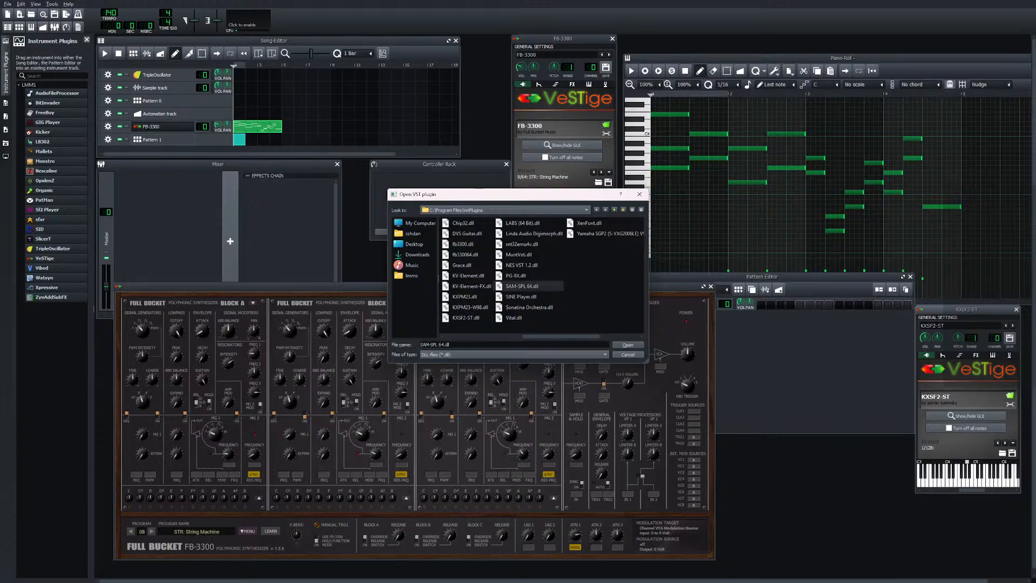
pyautogui.click(774, 439)
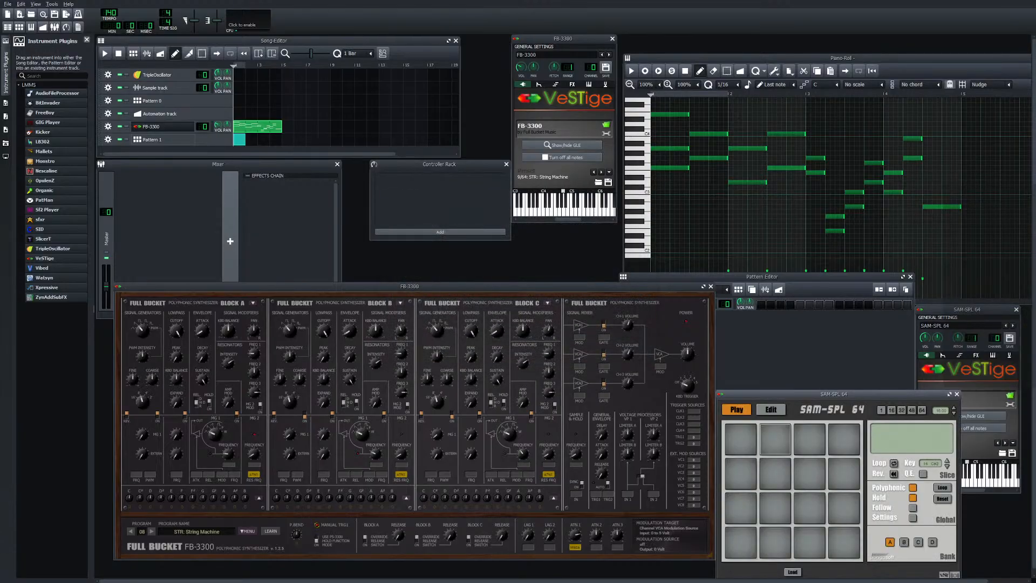
pyautogui.moveTo(799, 394); pyautogui.dragTo(611, 257)
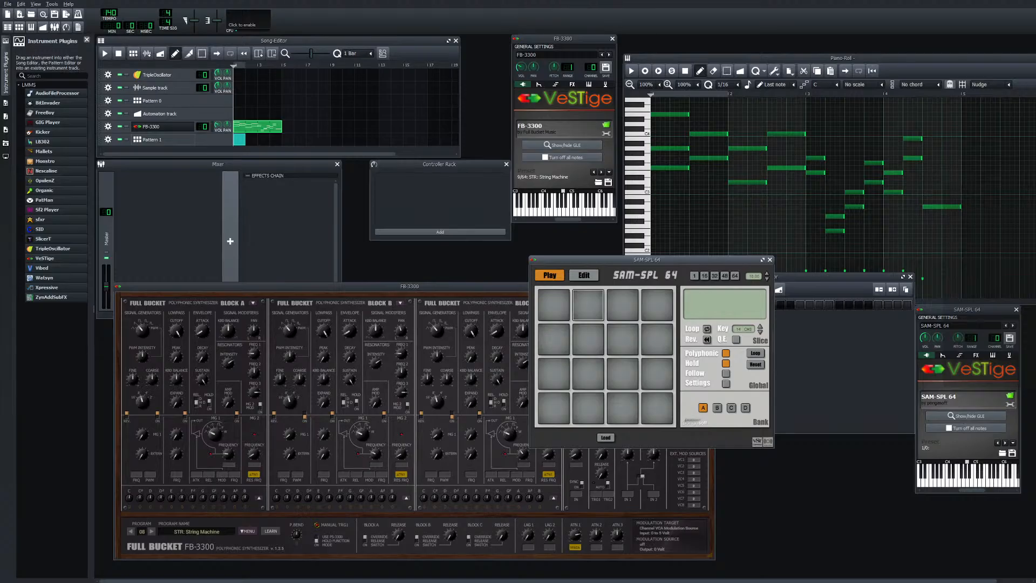
# Try the first SAM-SPL 64 pad, view the Edit page, return to the Play page, and close the interface
pyautogui.click(553, 304)
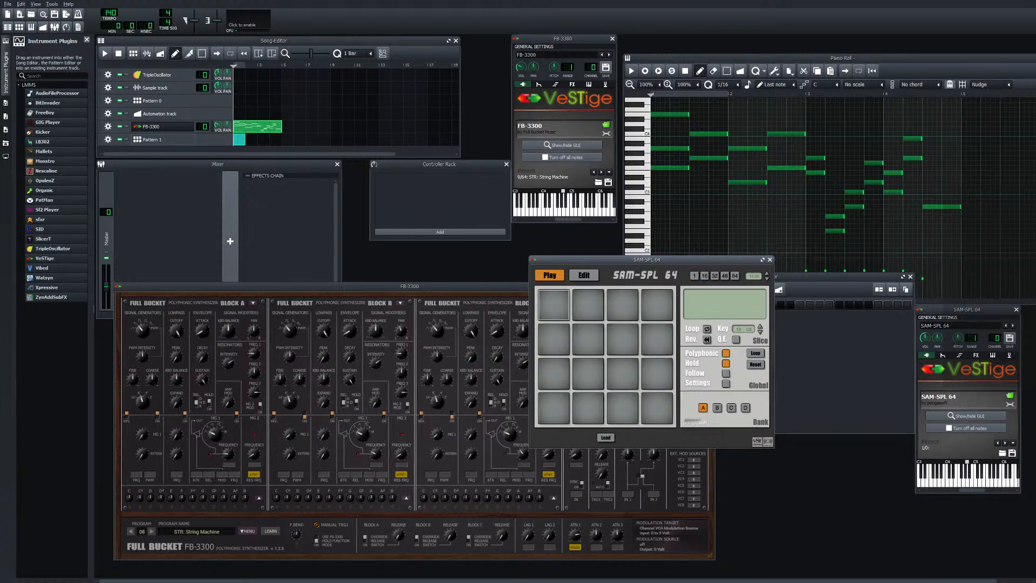
pyautogui.click(583, 275)
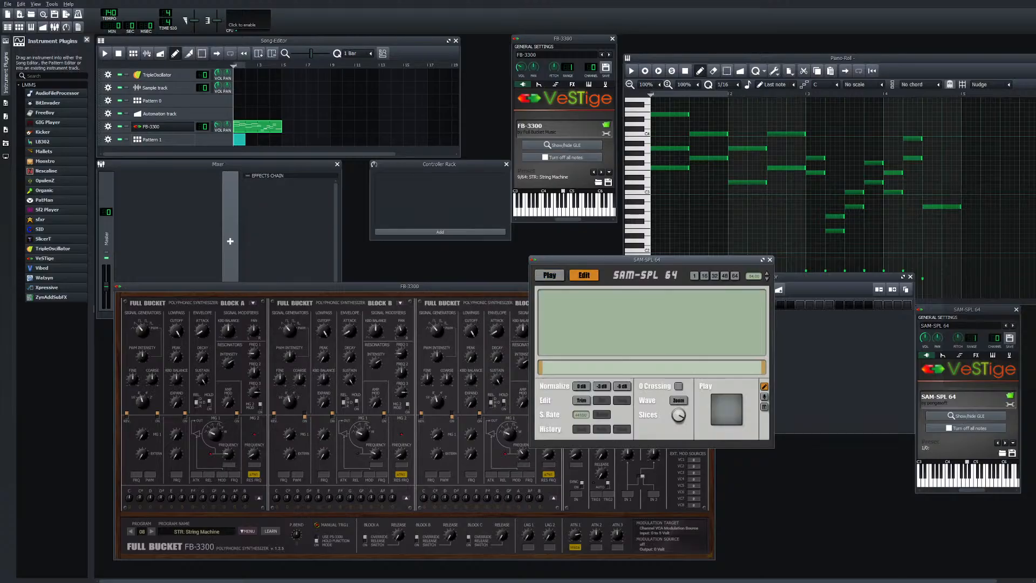
pyautogui.click(549, 275)
pyautogui.click(770, 260)
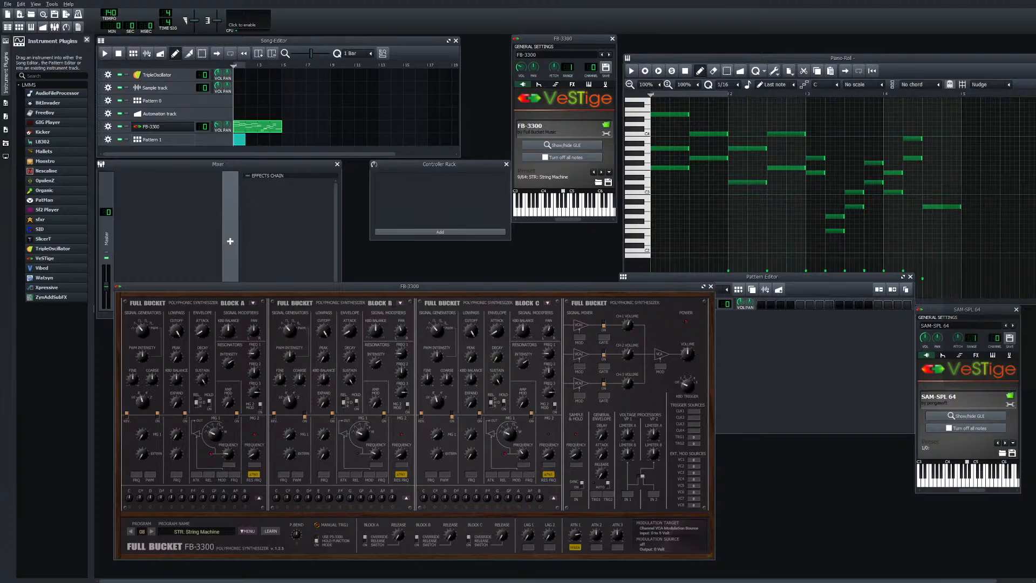
# Close the VeSTige window, remove the SAM-SPL 64 track from Pattern 1, and close the Pattern Editor
pyautogui.click(1010, 396)
pyautogui.click(639, 194)
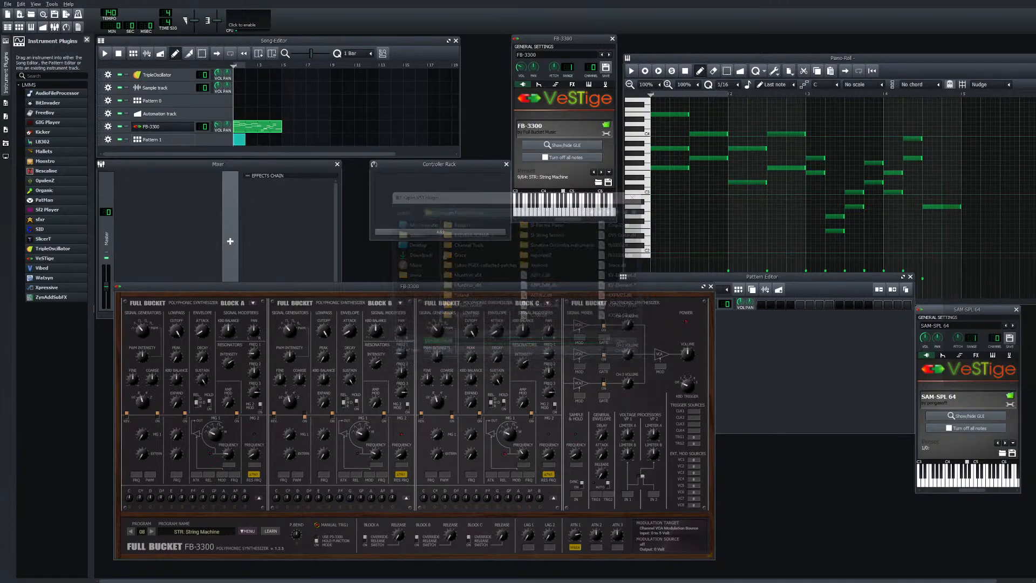
pyautogui.click(1016, 309)
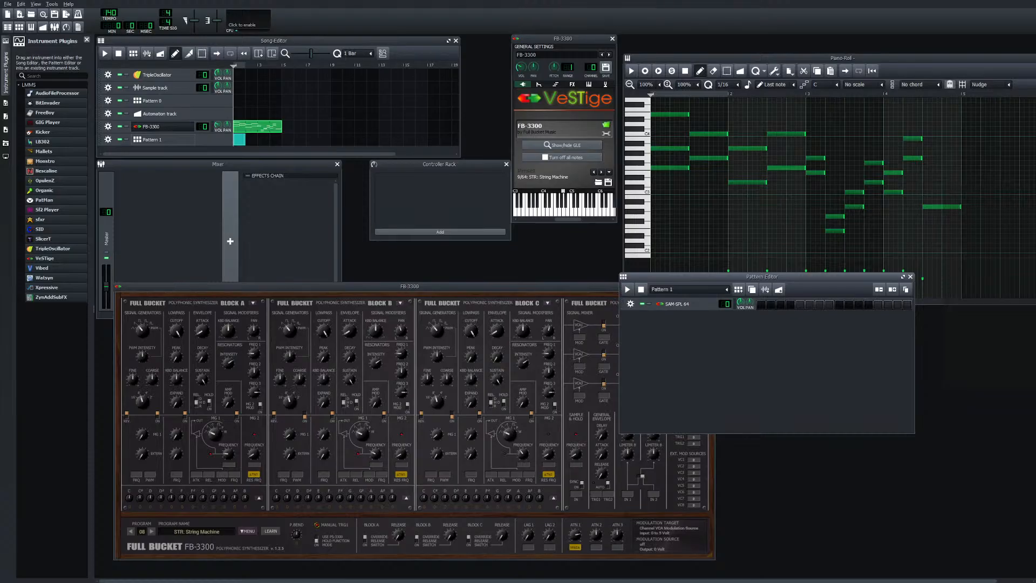
pyautogui.click(630, 304)
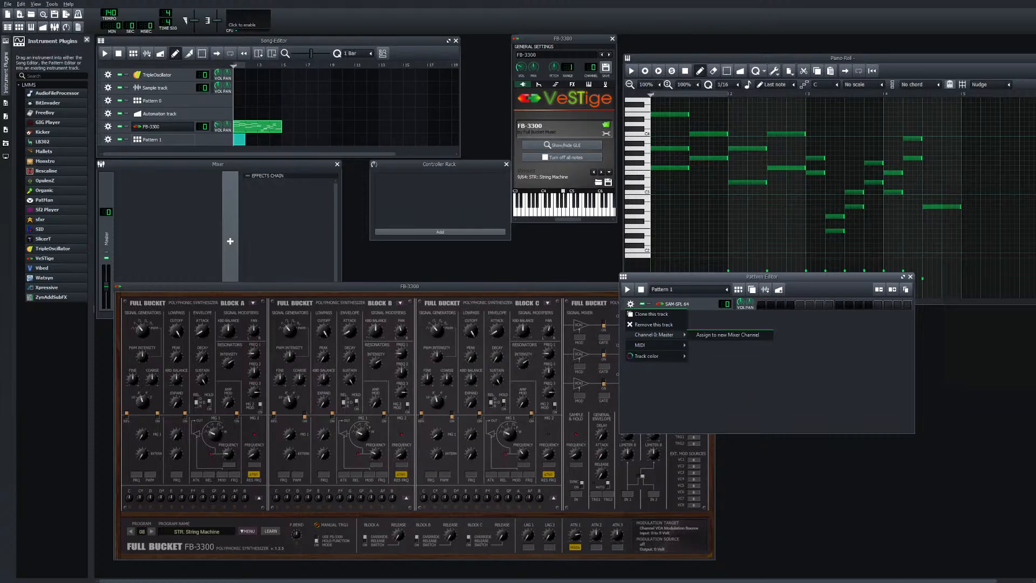
pyautogui.click(647, 325)
pyautogui.click(563, 305)
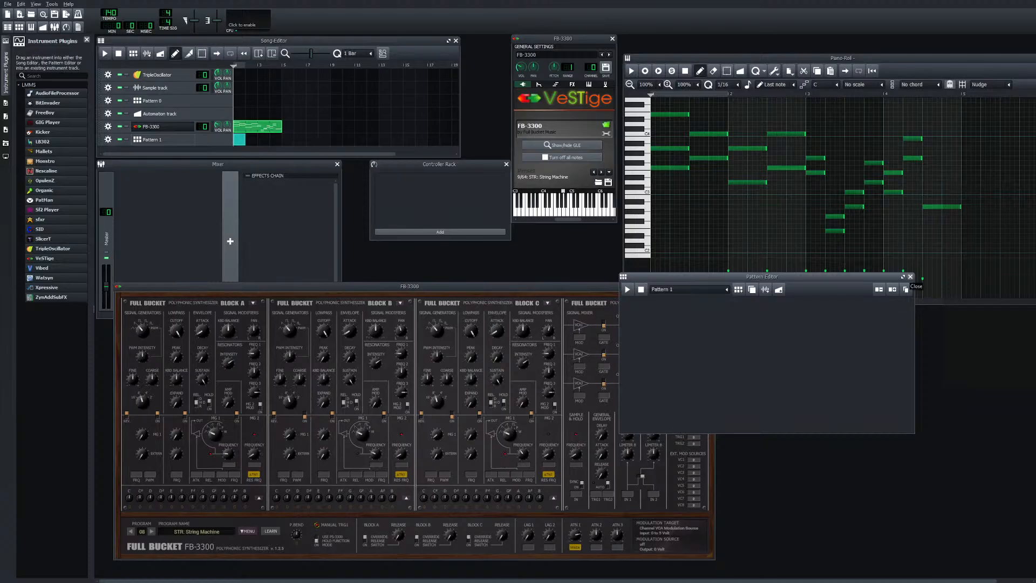
pyautogui.click(910, 277)
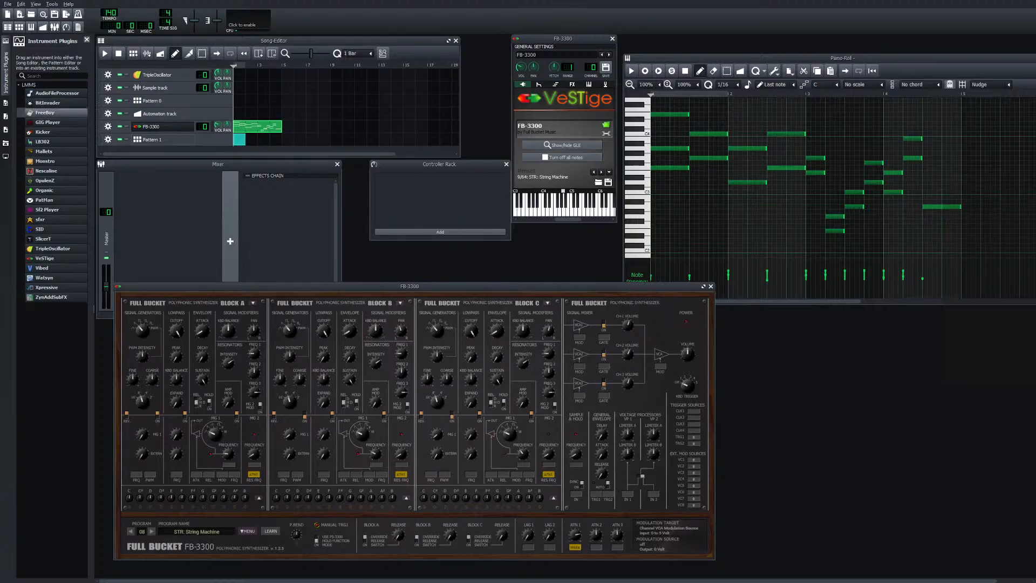
# Search the instrument plugins for "808" and clear the search text
pyautogui.click(29, 75)
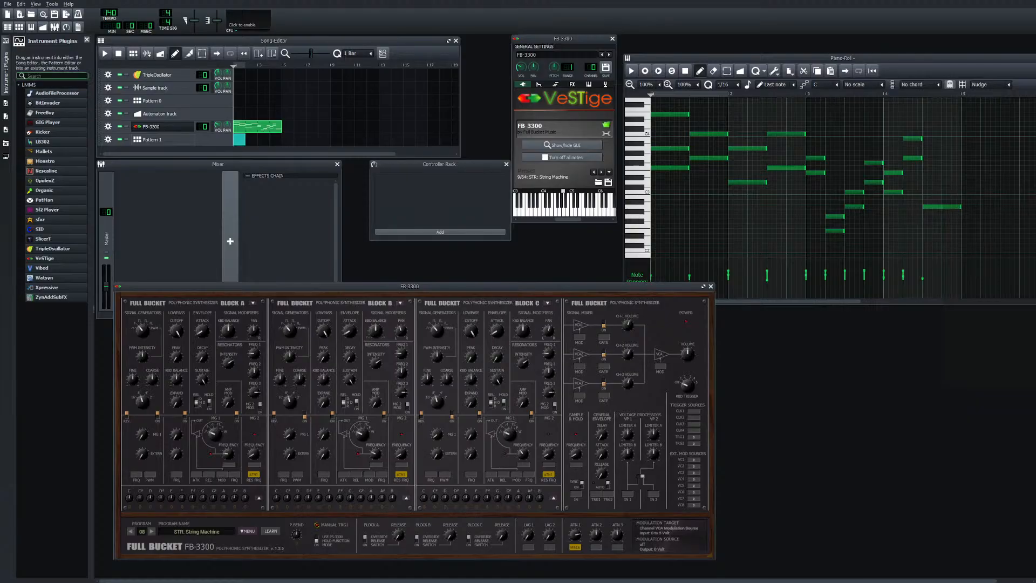
pyautogui.write('808')
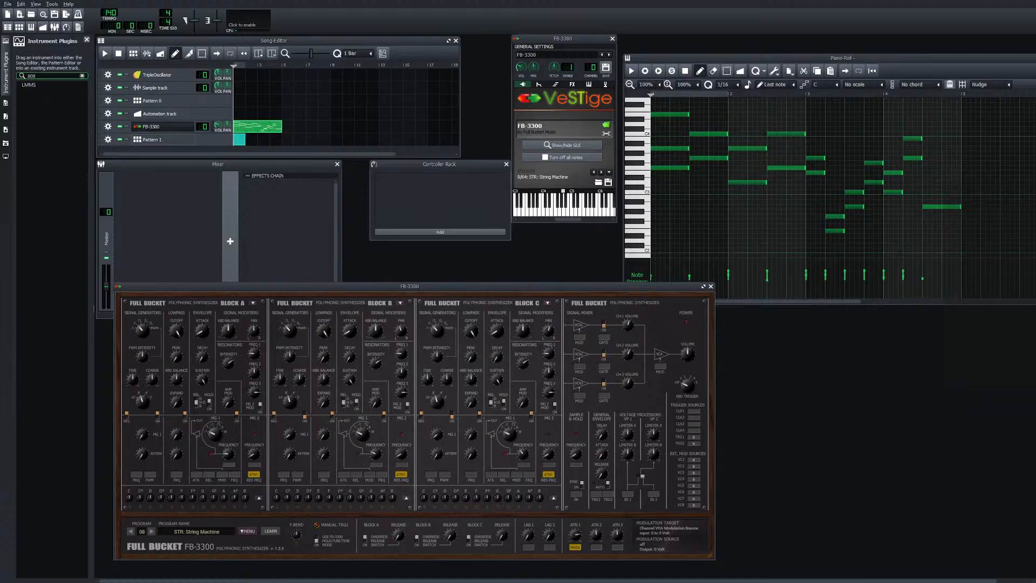
pyautogui.click(38, 85)
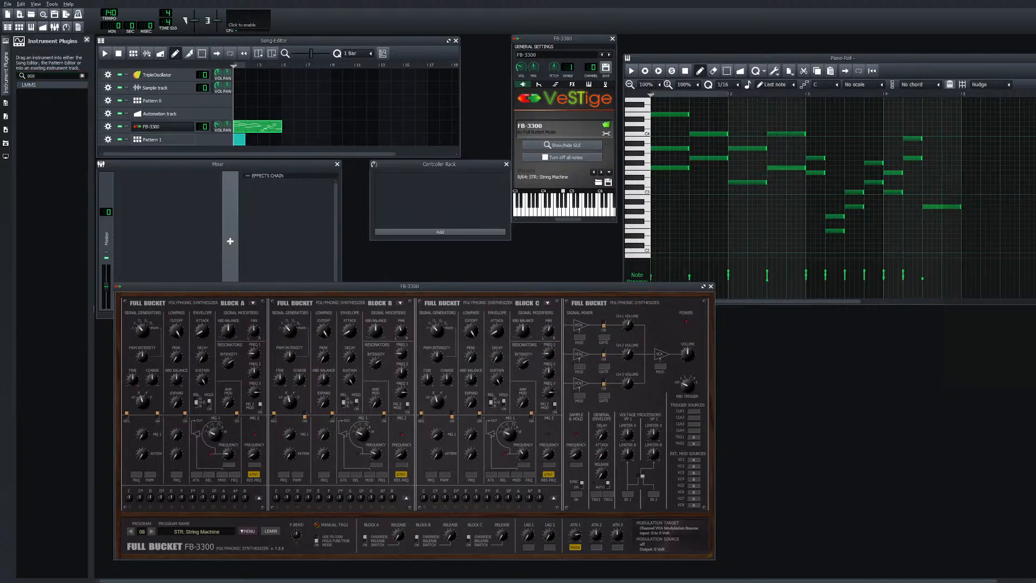
pyautogui.click(46, 76)
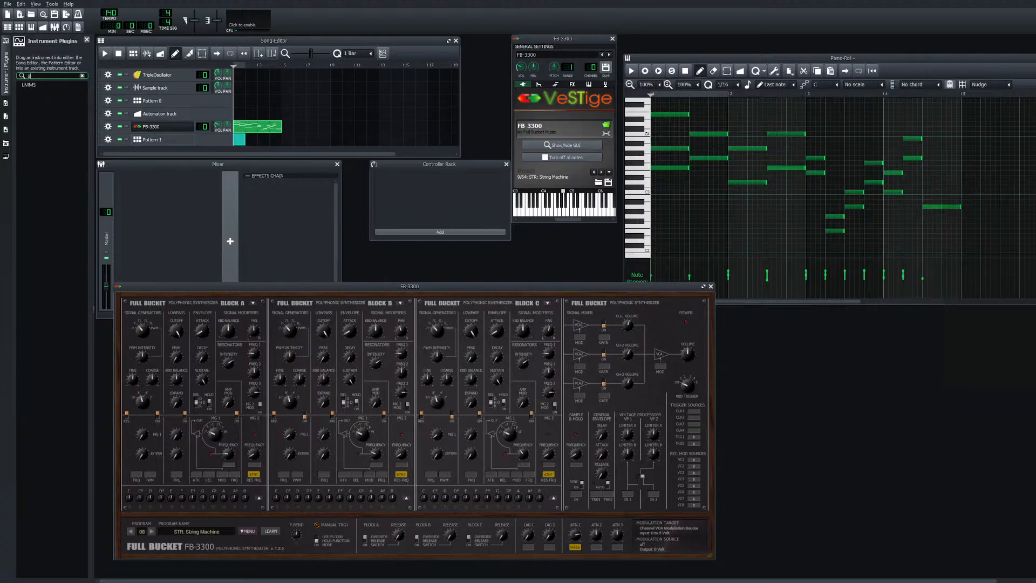
pyautogui.press('BackSpace')
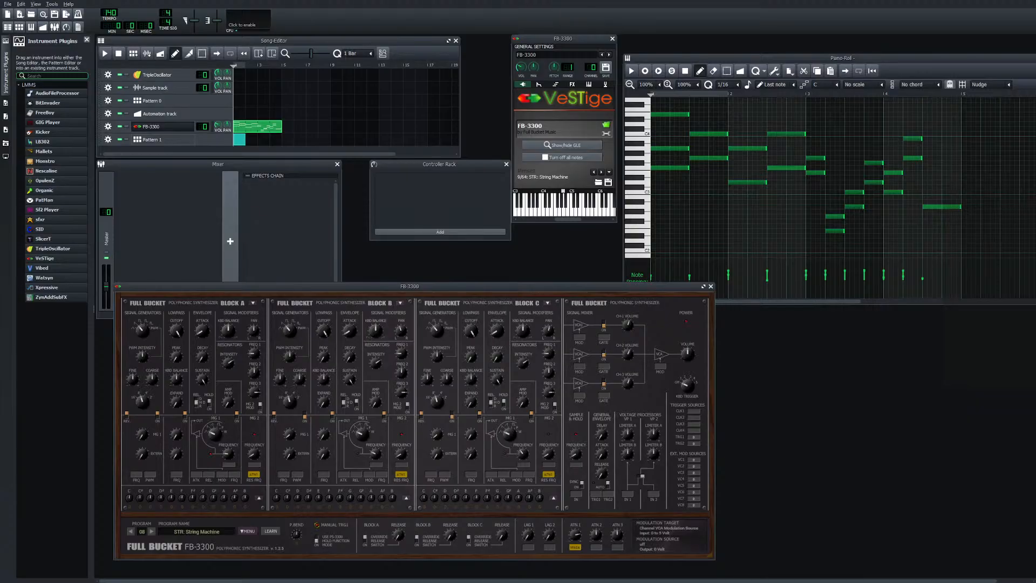
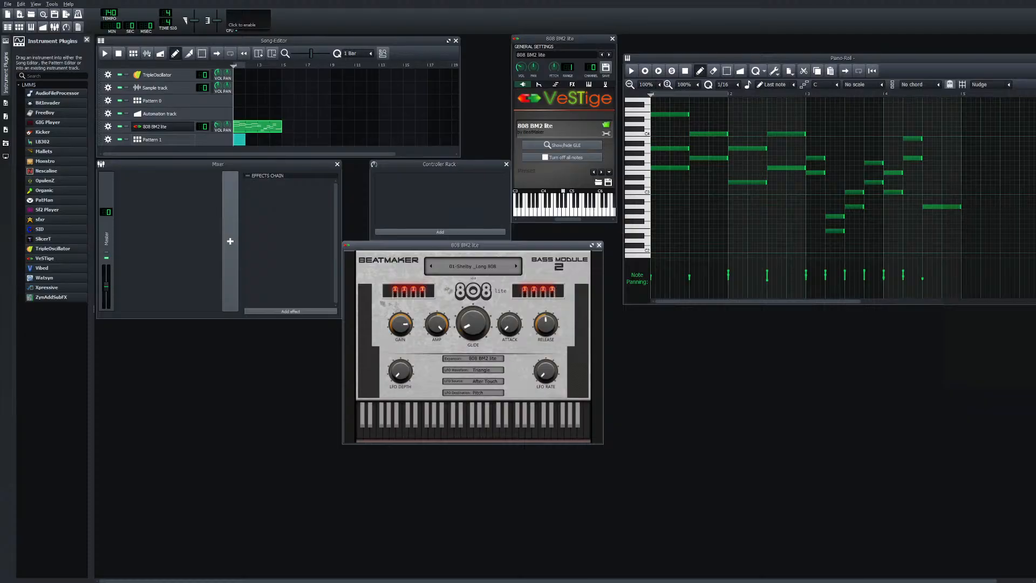
# Close the 808 BM2 lite interface, dismiss the VST file browser, and remove the Pattern 1 clip from the Song Editor
pyautogui.click(599, 245)
pyautogui.click(606, 125)
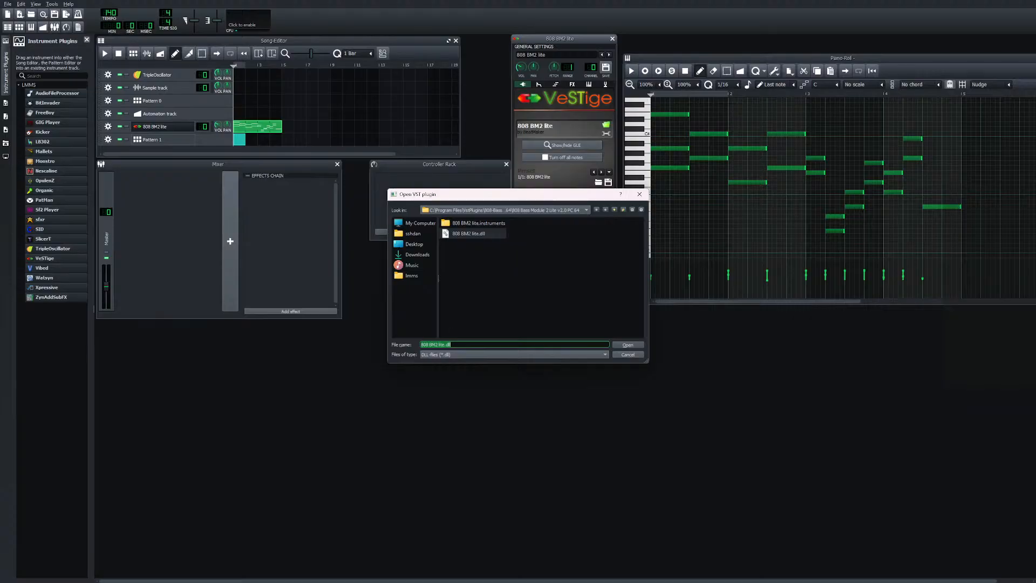
pyautogui.click(628, 355)
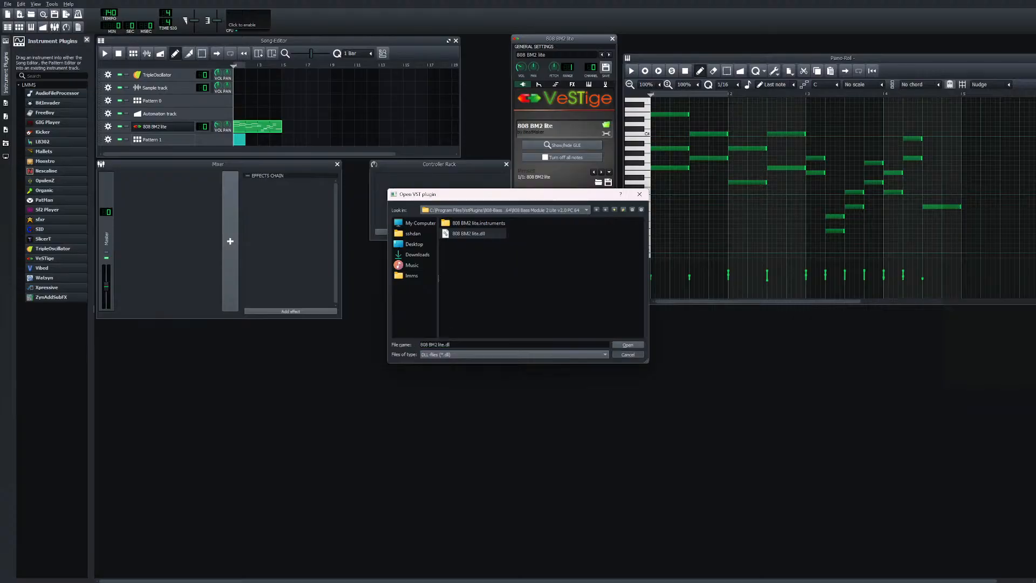
pyautogui.middleClick(239, 140)
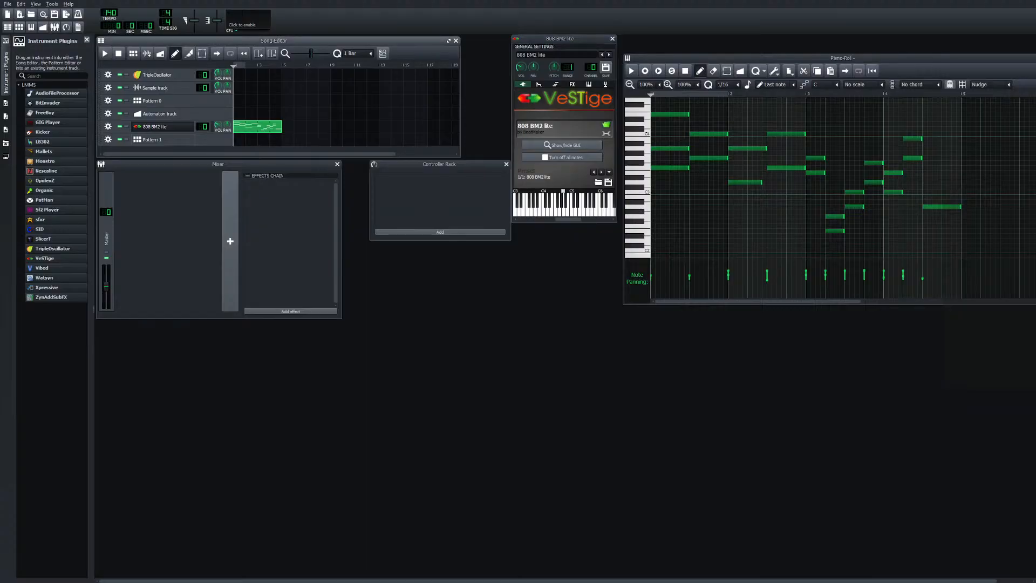
# Undo the last edits and extend the shortened note in the Piano Roll's first chord section back to the beat line
pyautogui.hotkey('ctrl', 'z')
pyautogui.hotkey('ctrl', 'z')
pyautogui.moveTo(761, 148); pyautogui.dragTo(766, 148)
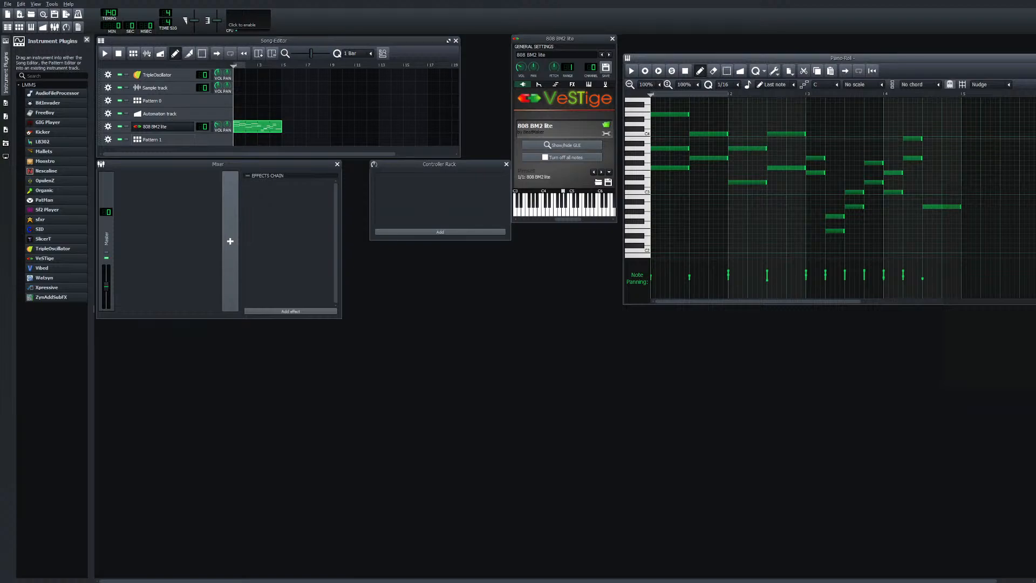
# Load fb330064.dll from the VstPlugins folder into the VeSTige instrument and move the FB-3300 interface to the middle of the workspace
pyautogui.click(606, 125)
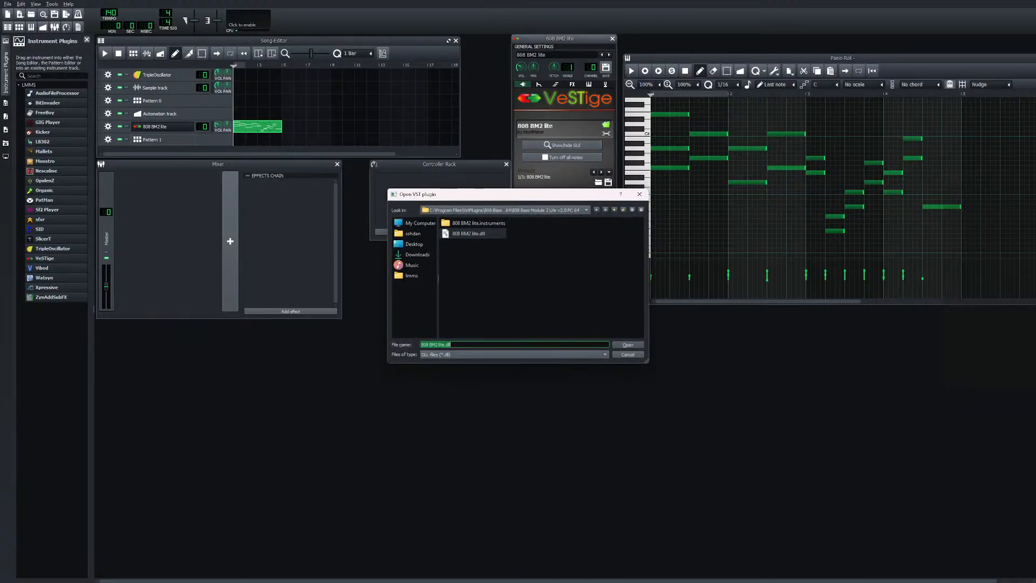
pyautogui.click(585, 209)
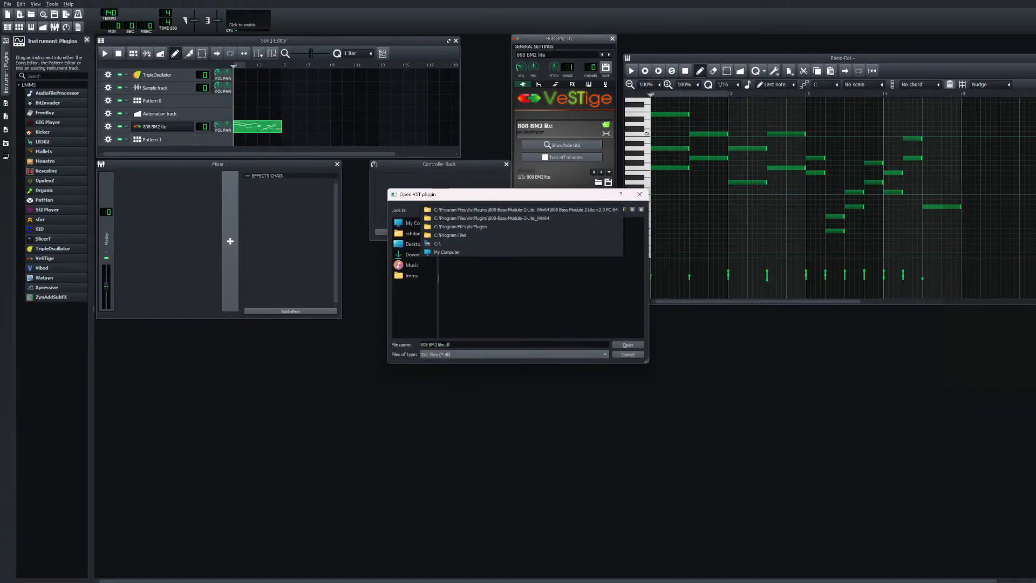
pyautogui.click(529, 218)
pyautogui.click(586, 210)
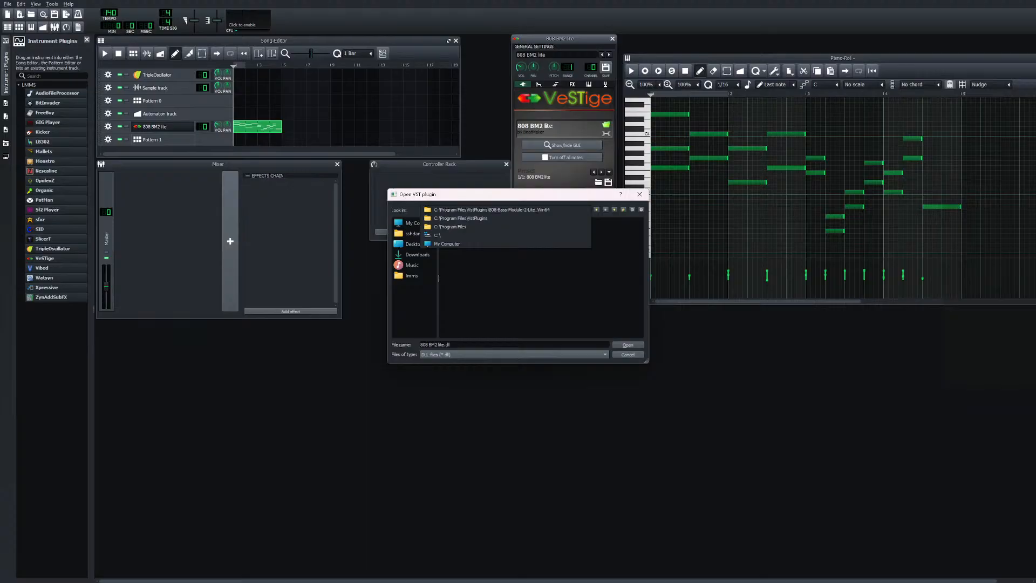
pyautogui.click(460, 218)
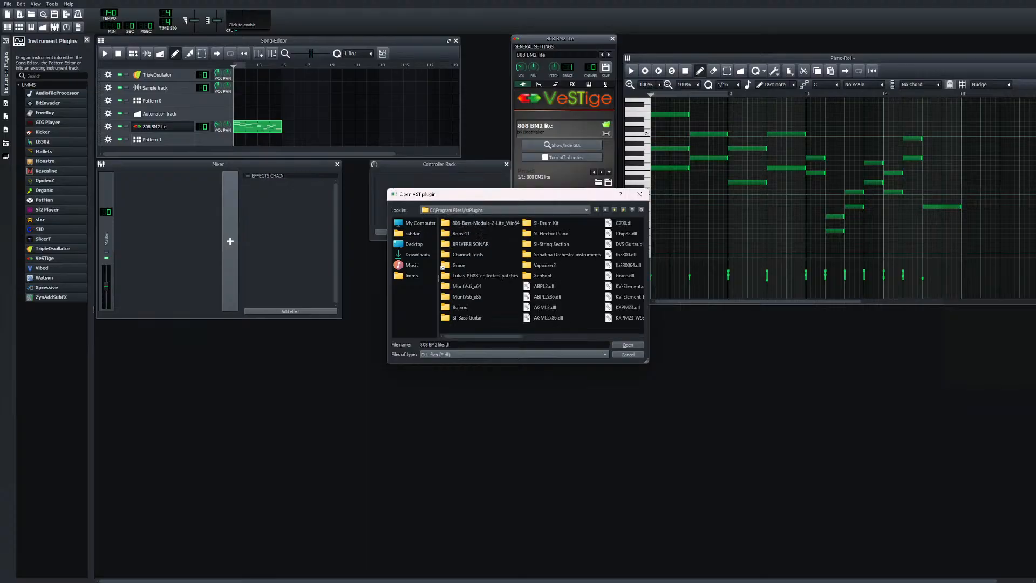
pyautogui.doubleClick(628, 265)
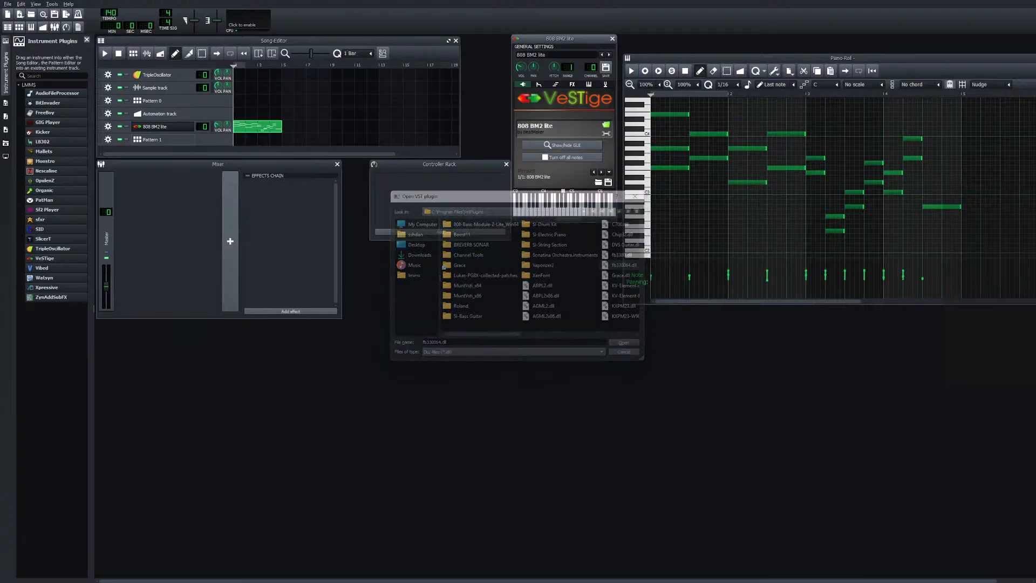
pyautogui.moveTo(629, 309); pyautogui.dragTo(562, 216)
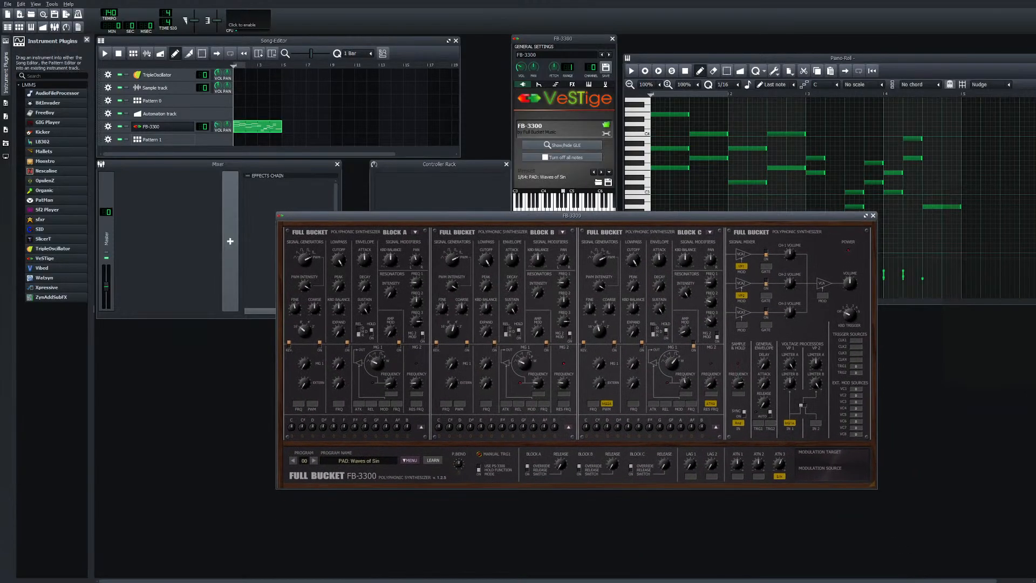
# Advance the FB-3300 program to STR: String Machine, try a note, and close the synth's interface
pyautogui.click(314, 460)
pyautogui.click(313, 460)
pyautogui.click(314, 461)
pyautogui.click(313, 460)
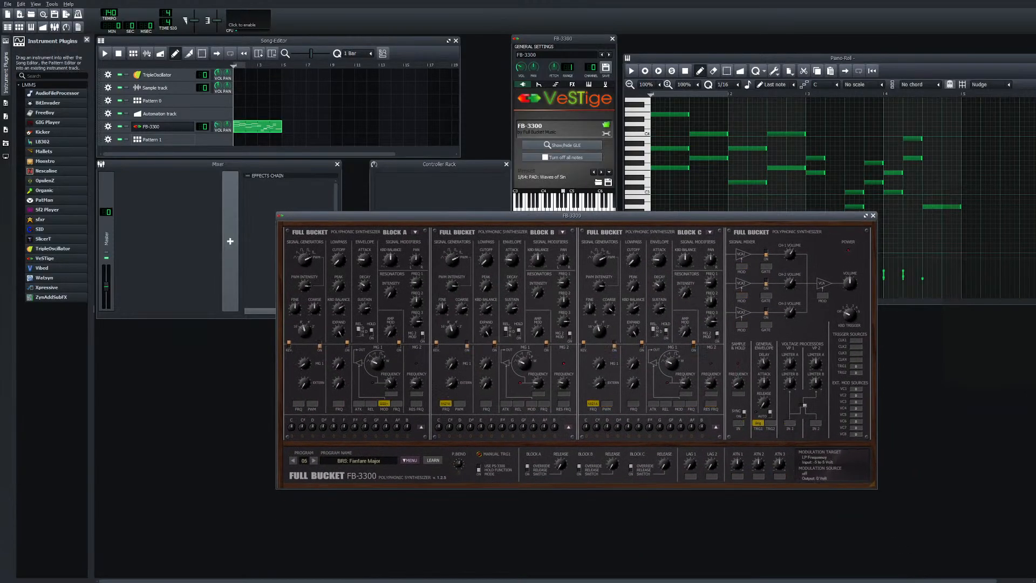
pyautogui.click(314, 460)
pyautogui.click(314, 460)
pyautogui.click(314, 460)
pyautogui.click(314, 460)
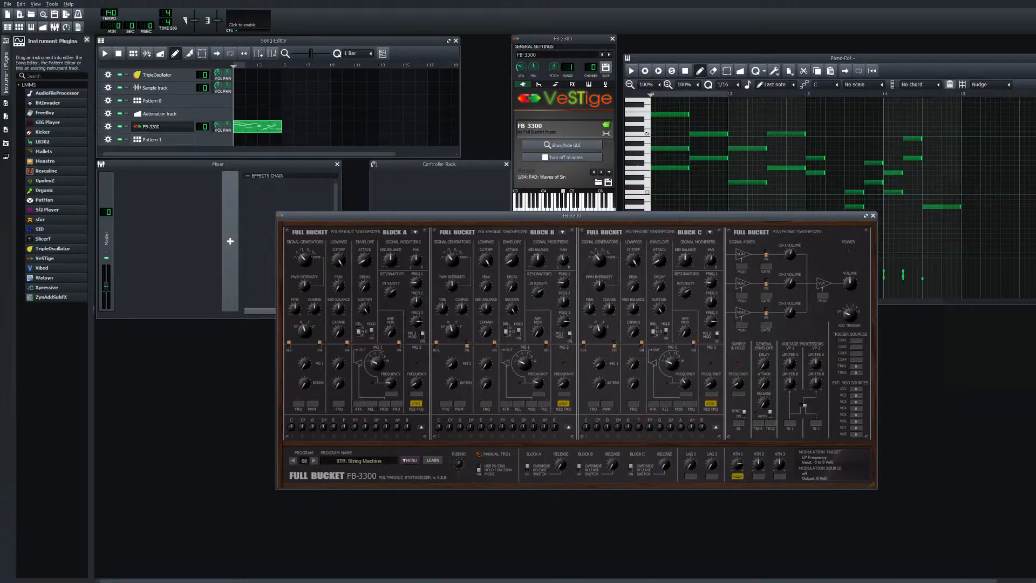
pyautogui.press('n')
pyautogui.click(873, 215)
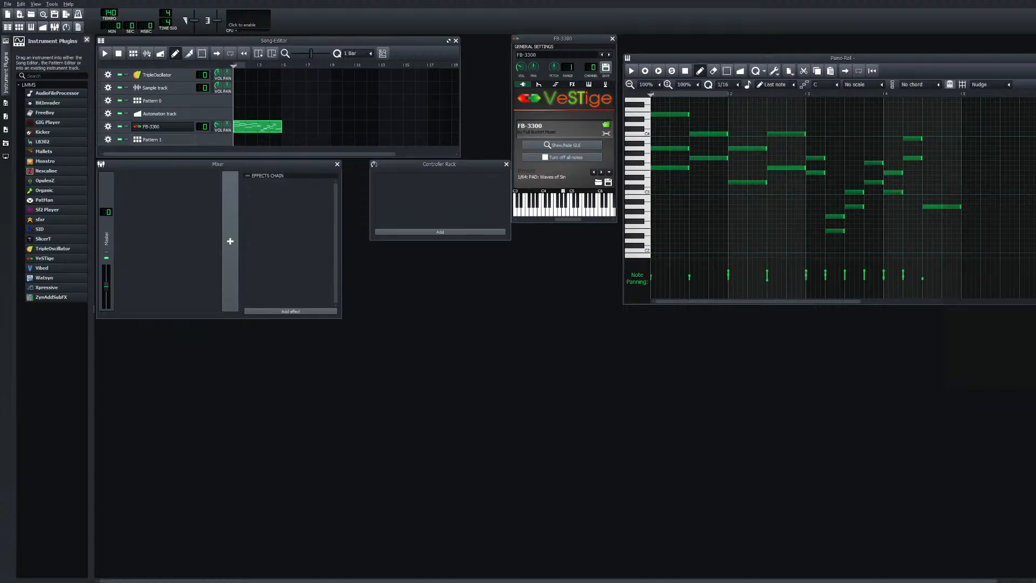
# Show and close the empty Pattern Editor, and remove the Pattern 1 track from the Song Editor
pyautogui.click(274, 41)
pyautogui.press('F6')
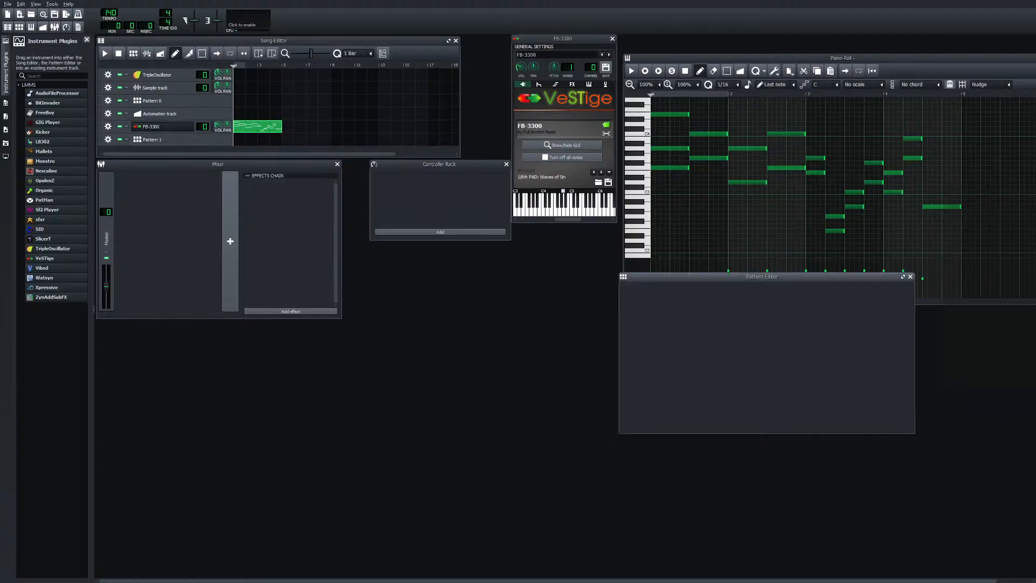
pyautogui.click(910, 276)
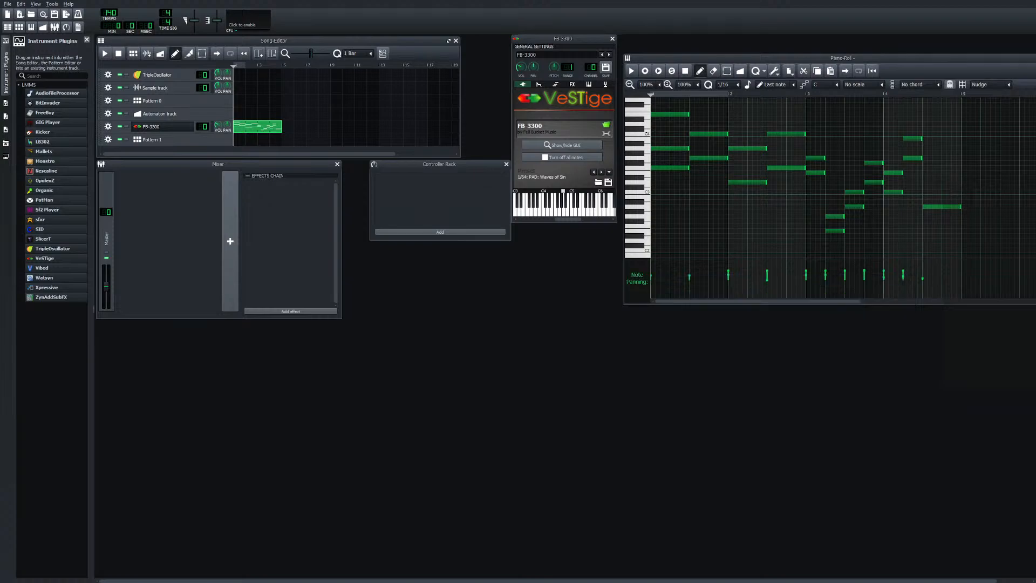
pyautogui.click(108, 140)
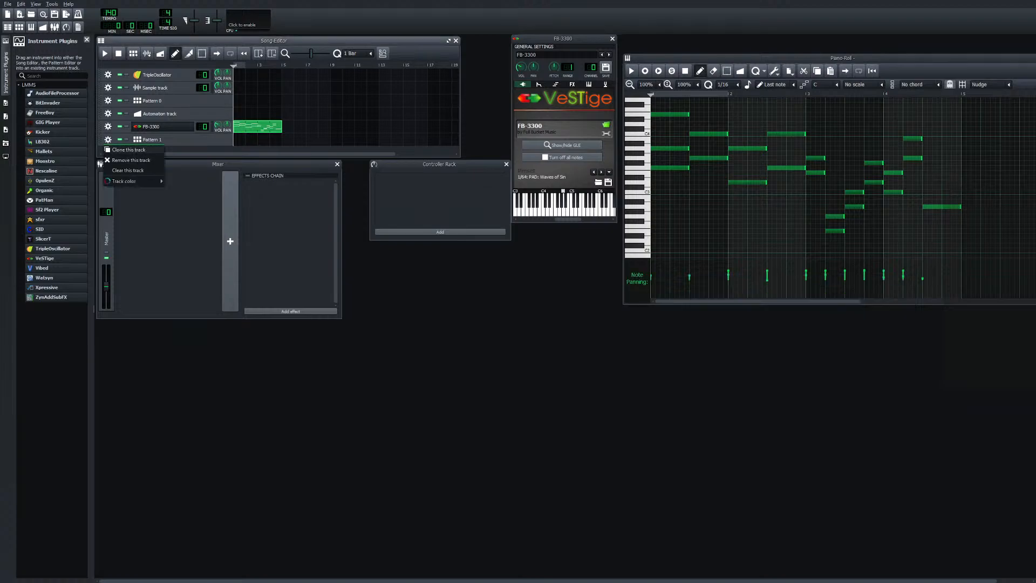
pyautogui.click(132, 159)
pyautogui.press('Return')
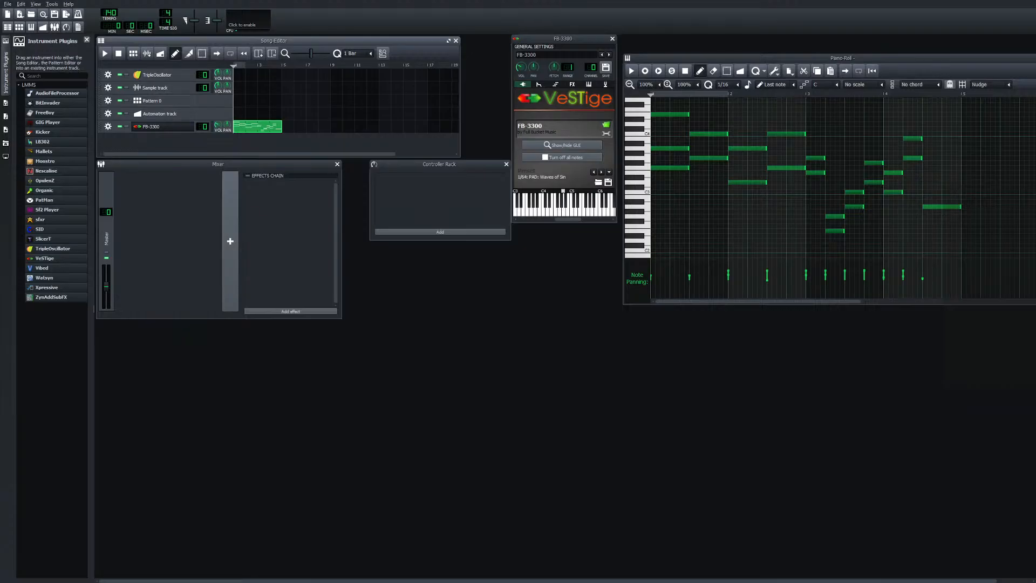
# Add a clip in the first bar of Pattern 0, add a VeSTige instrument to that pattern, and show its window
pyautogui.doubleClick(239, 101)
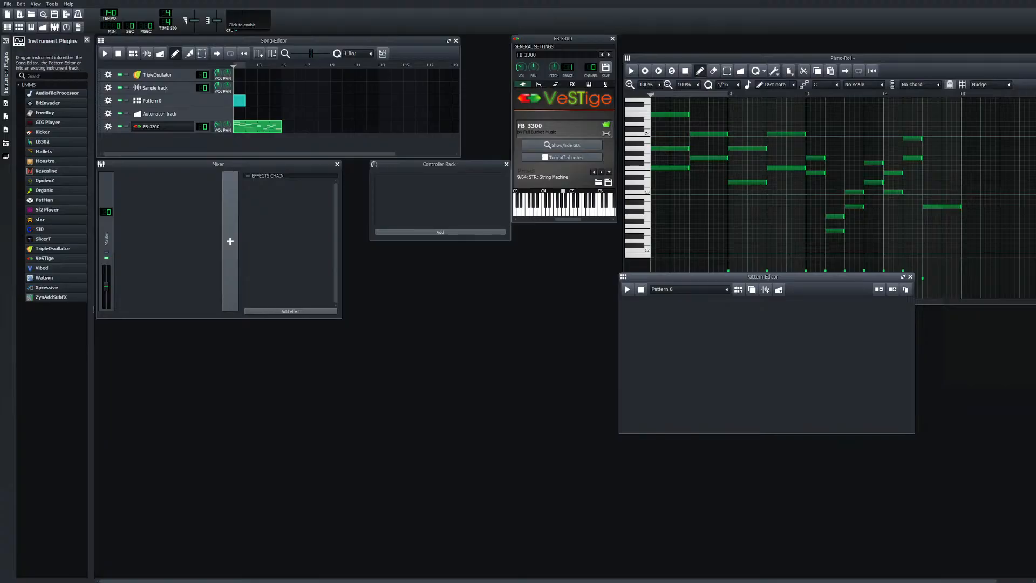
pyautogui.moveTo(45, 259); pyautogui.dragTo(756, 350)
pyautogui.click(681, 304)
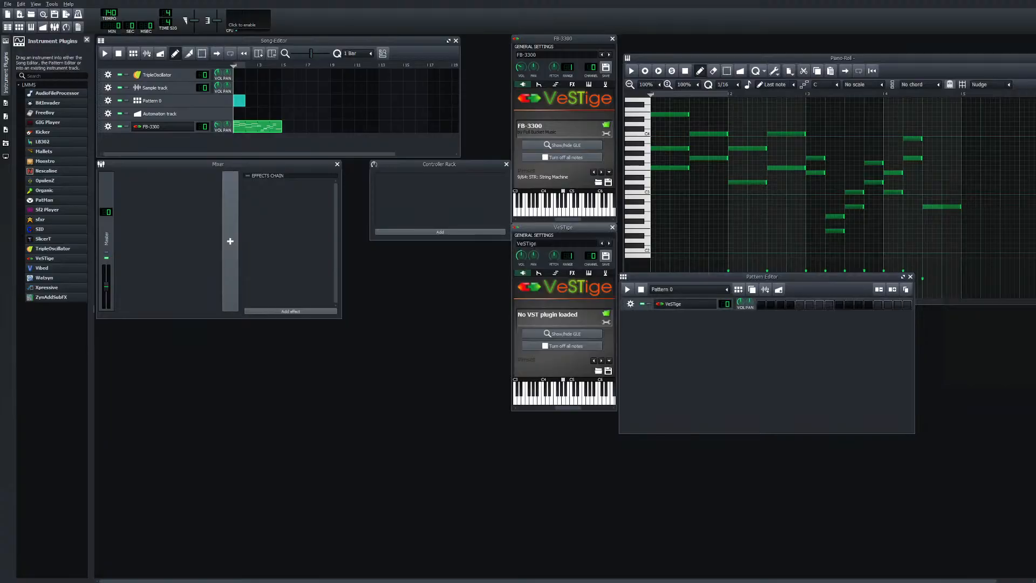
# Load 808 BM2 lite.dll from the 808 Bass Module folder into the new VeSTige and move its interface to the middle of the workspace
pyautogui.click(606, 313)
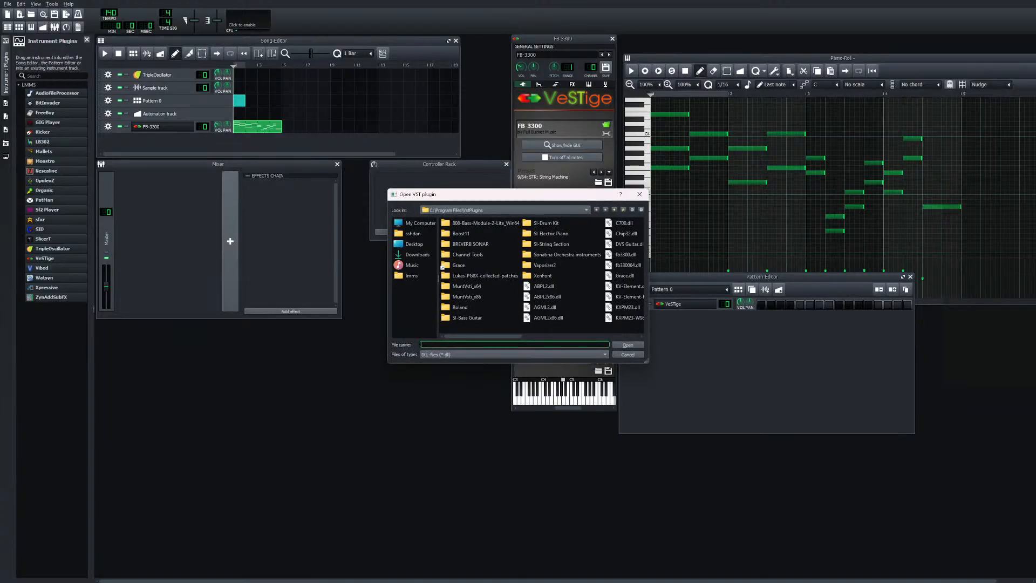
pyautogui.doubleClick(485, 222)
pyautogui.doubleClick(474, 223)
pyautogui.doubleClick(468, 233)
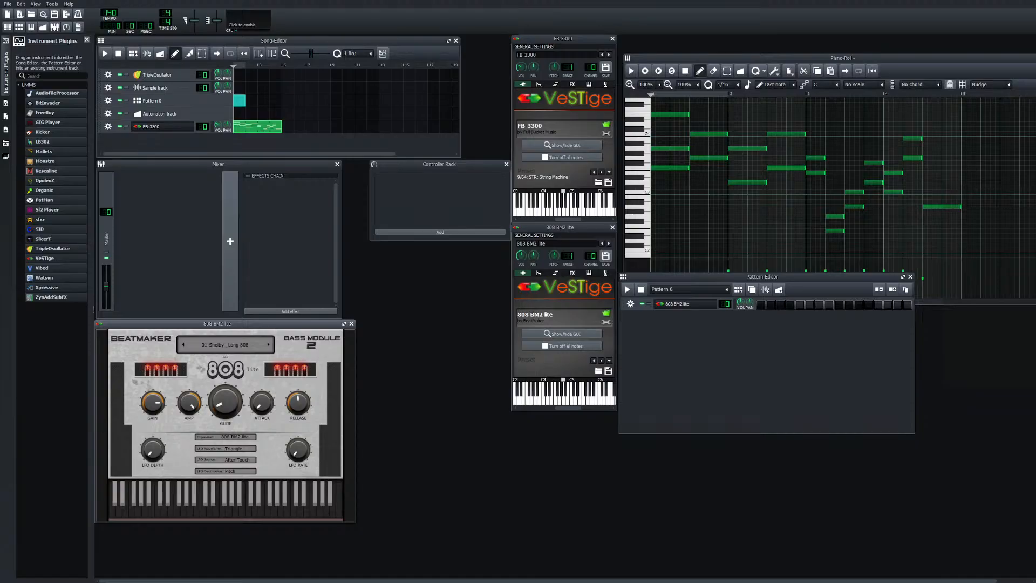
pyautogui.moveTo(215, 323); pyautogui.dragTo(471, 241)
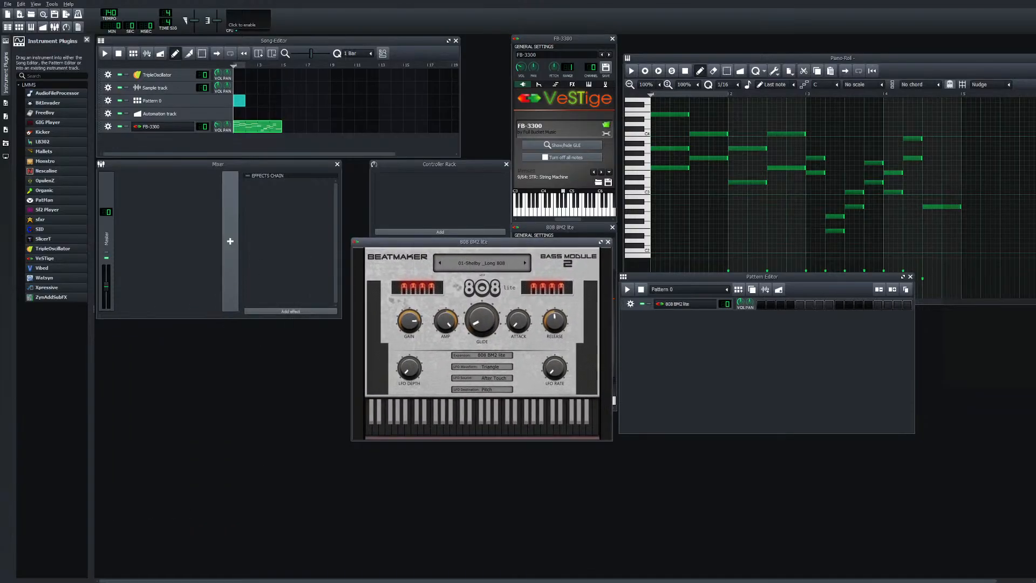
# Browse the 808 BM2 lite presets backward and forward, and try several keys on its on-screen keyboard
pyautogui.click(440, 263)
pyautogui.click(440, 263)
pyautogui.click(439, 263)
pyautogui.click(440, 262)
pyautogui.click(524, 263)
pyautogui.click(525, 263)
pyautogui.click(525, 263)
pyautogui.click(446, 428)
pyautogui.click(466, 428)
pyautogui.click(420, 428)
pyautogui.moveTo(740, 302); pyautogui.dragTo(741, 319)
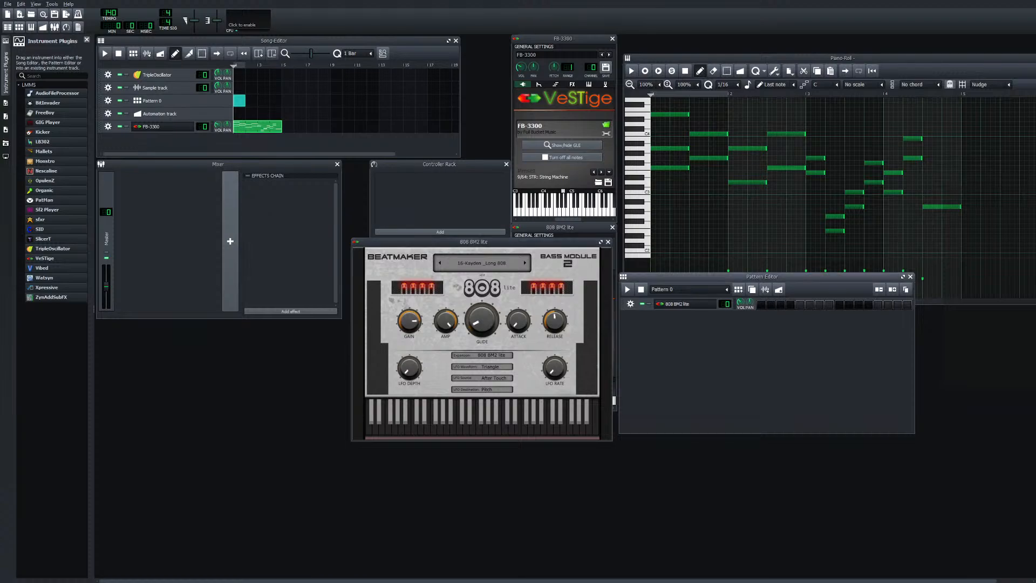
# Play a run of low and high notes to audition the Kaydee Long 808 preset
pyautogui.click(470, 414)
pyautogui.press('2')
pyautogui.press('q')
pyautogui.moveTo(740, 302); pyautogui.dragTo(740, 304)
pyautogui.press('v')
pyautogui.press('e')
pyautogui.press('r')
pyautogui.press('y')
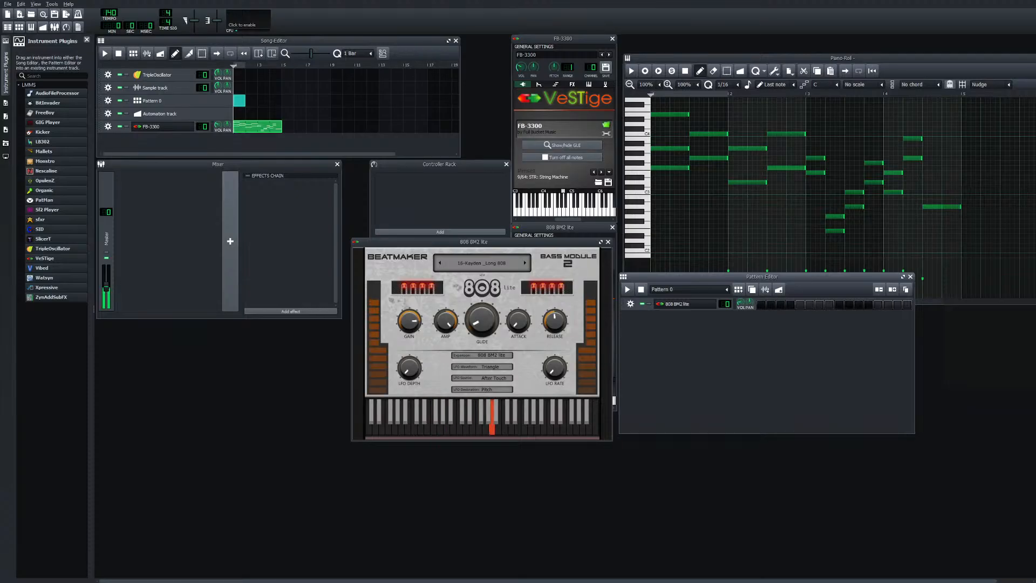
pyautogui.press('i')
pyautogui.press('0')
pyautogui.press('9')
pyautogui.press('6')
pyautogui.press('t')
pyautogui.press('5')
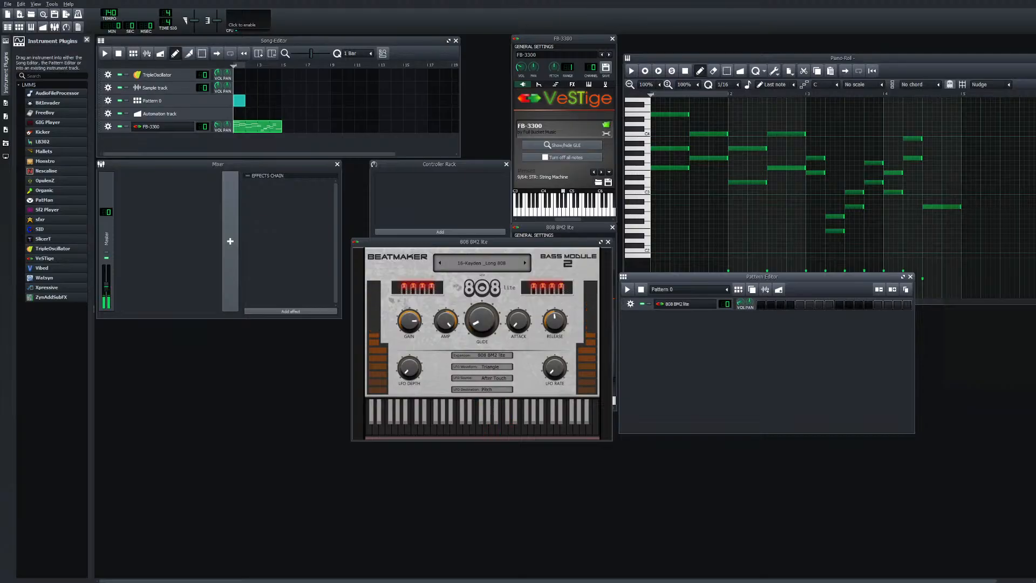
# Switch to preset 24 of 808 BM2 lite and audition it with several notes
pyautogui.click(525, 263)
pyautogui.press('e')
pyautogui.press('r')
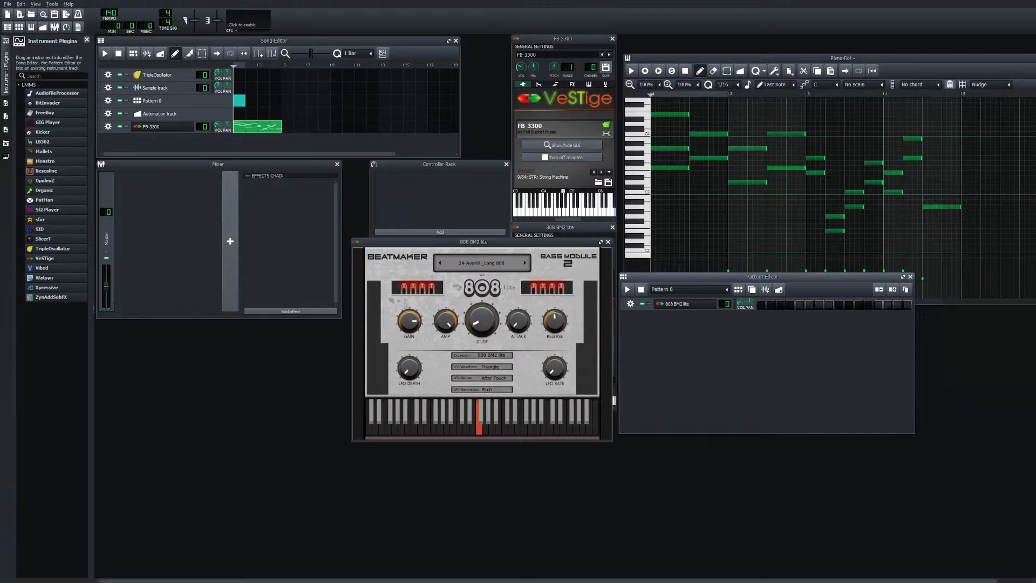
pyautogui.press('e')
pyautogui.press('w')
pyautogui.press('n')
pyautogui.press('b')
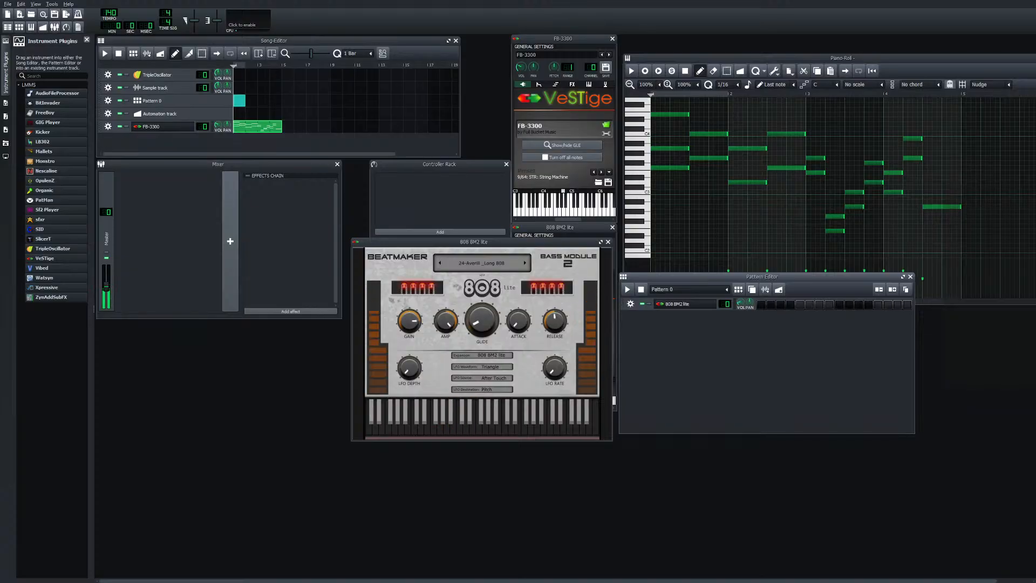
# Advance to the next 808 BM2 lite preset after 24 and audition it with a few notes
pyautogui.click(524, 262)
pyautogui.press('e')
pyautogui.press('e')
pyautogui.press('w')
pyautogui.press('q')
# Switch 808 BM2 lite to the Groove Long 808 preset and audition it with a longer run of notes
pyautogui.click(524, 263)
pyautogui.press('r')
pyautogui.press('e')
pyautogui.press('r')
pyautogui.press('y')
pyautogui.press('i')
pyautogui.press('[')
pyautogui.press('y')
pyautogui.press('o')
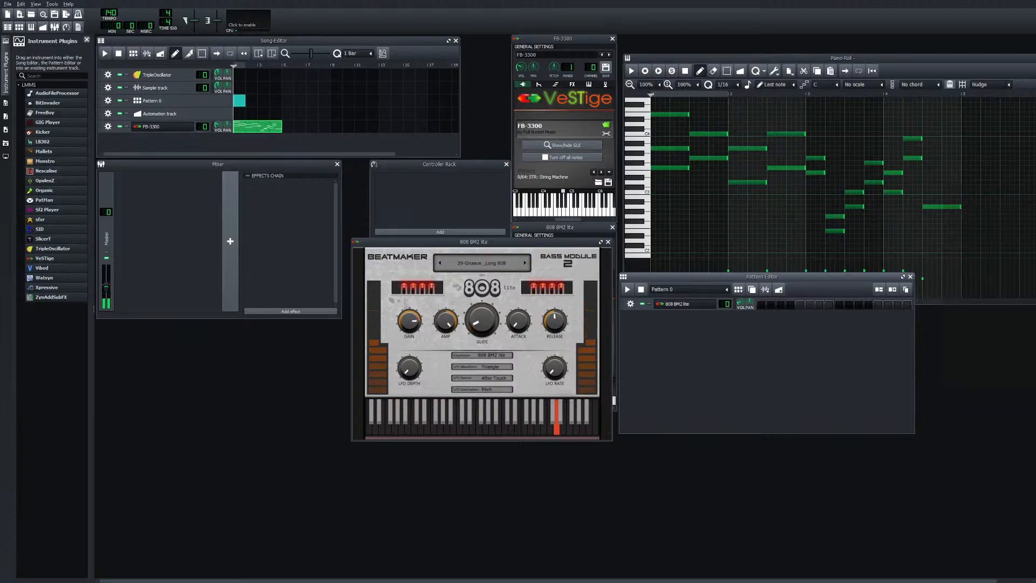
pyautogui.press('9')
# Step forward through the remaining 808 BM2 lite presets to 01-Shelby _Long 808, trying a note along the way
pyautogui.click(524, 262)
pyautogui.click(524, 263)
pyautogui.click(524, 263)
pyautogui.press('w')
pyautogui.click(524, 262)
pyautogui.click(524, 262)
pyautogui.click(524, 263)
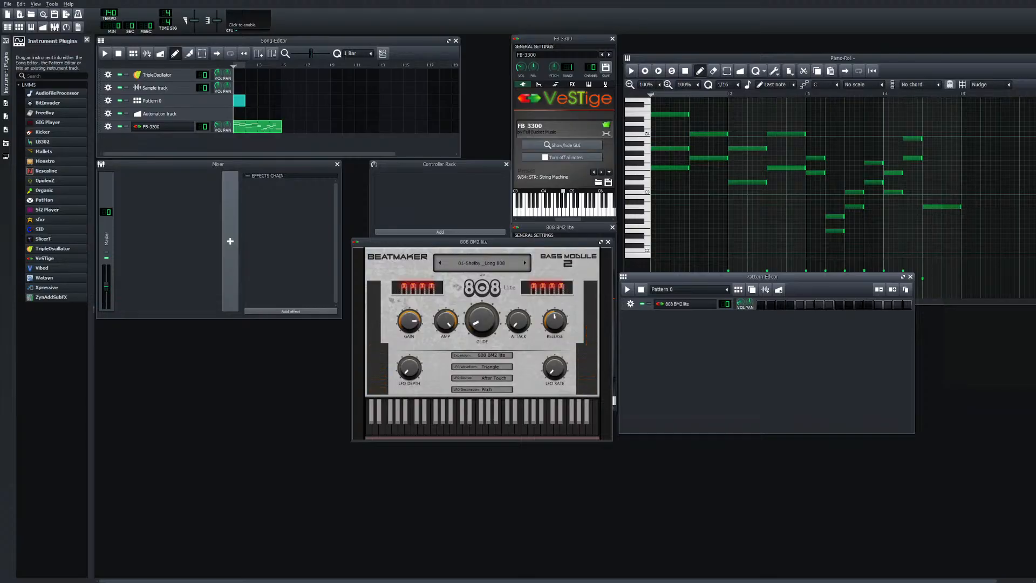
# Audition the 01-Shelby _Long 808 preset with white and black keys on the plugin's keyboard
pyautogui.click(459, 429)
pyautogui.click(473, 429)
pyautogui.click(492, 429)
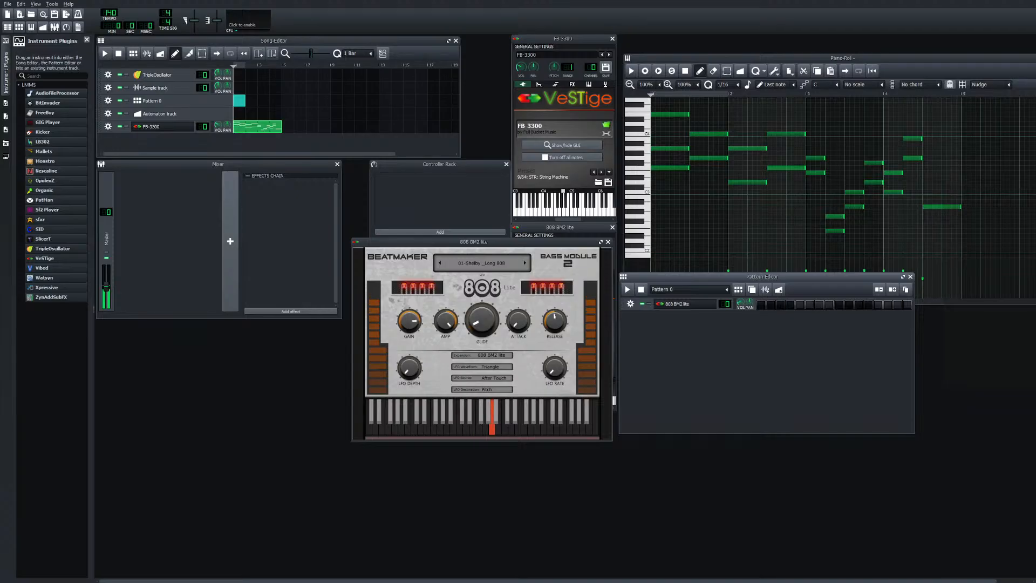
pyautogui.click(512, 429)
pyautogui.click(507, 414)
pyautogui.click(512, 429)
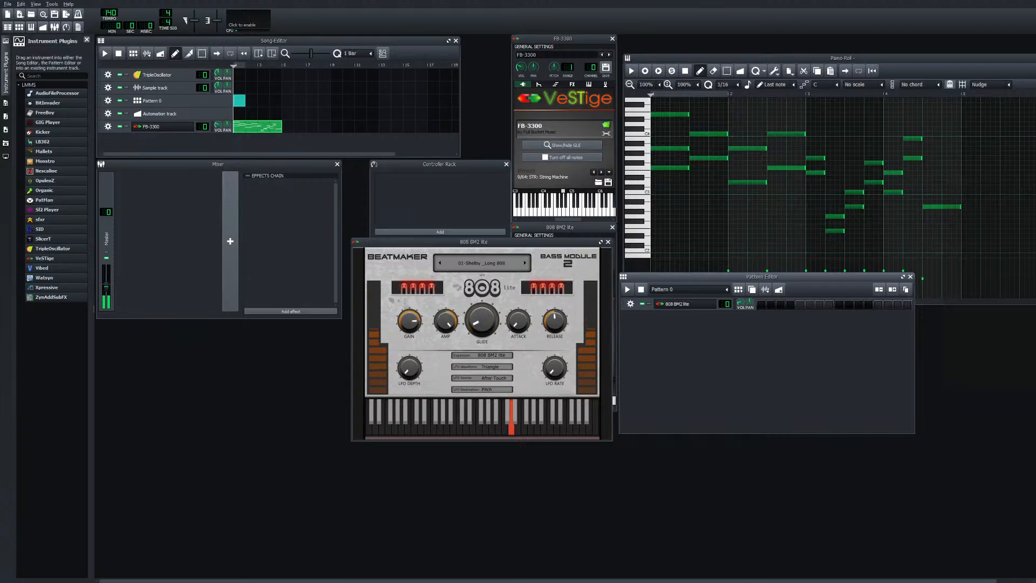
pyautogui.click(515, 415)
pyautogui.click(512, 429)
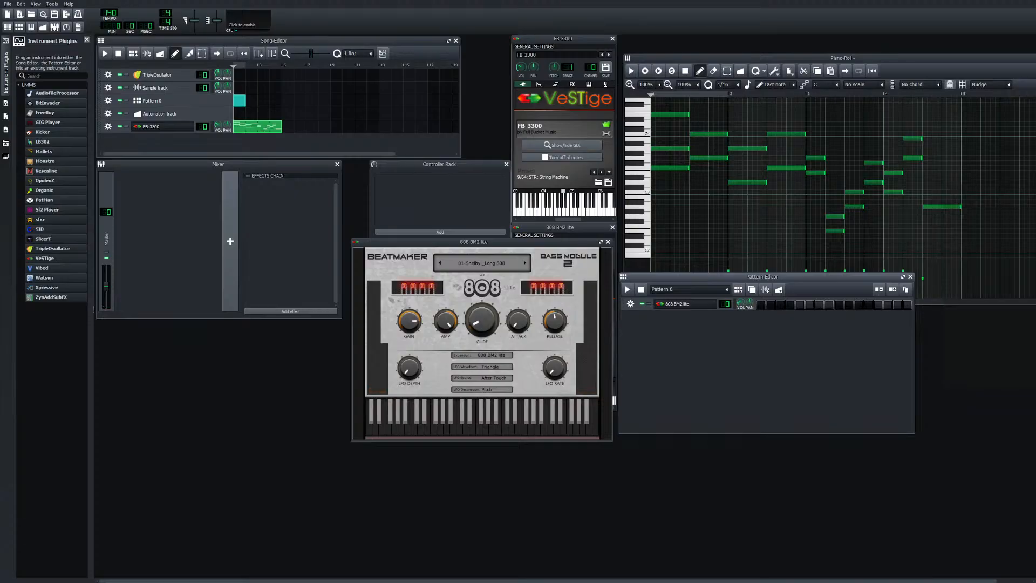
# Set the 808 BM2 lite LFO source to Mod Wheel and compare notes on the FB-3300 and 808 keyboards
pyautogui.click(493, 378)
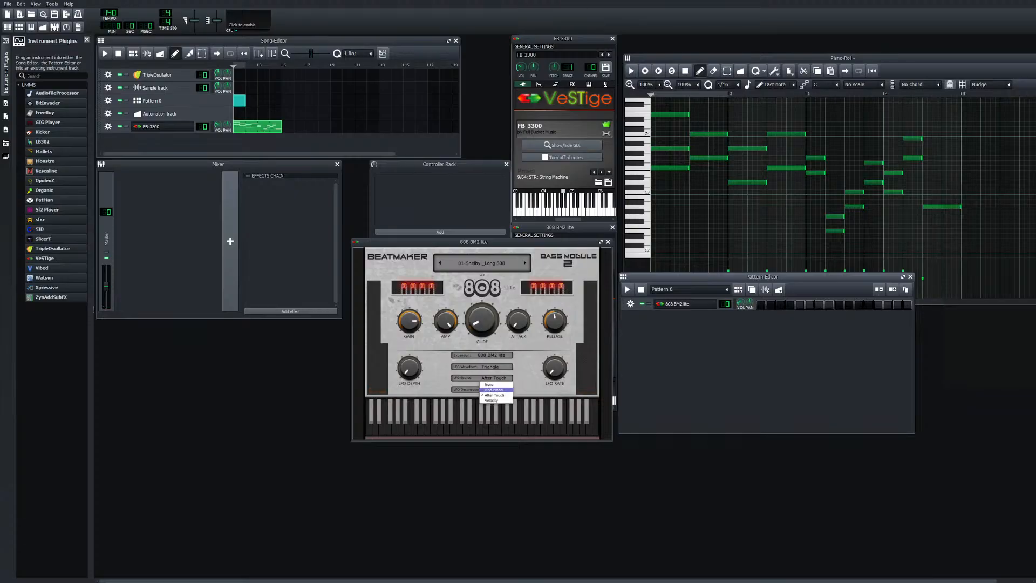
pyautogui.click(494, 390)
pyautogui.click(534, 212)
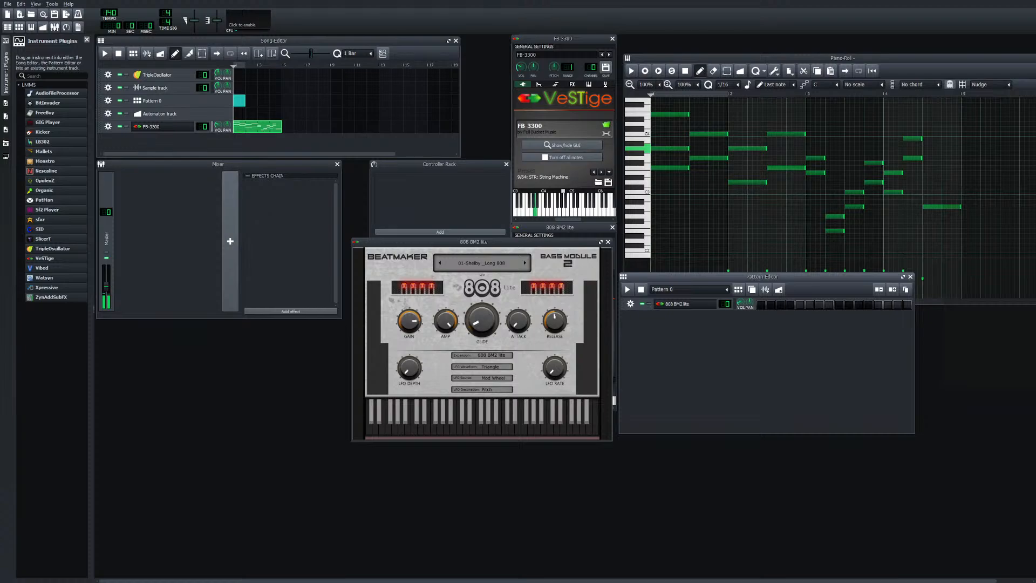
pyautogui.click(532, 211)
pyautogui.click(491, 428)
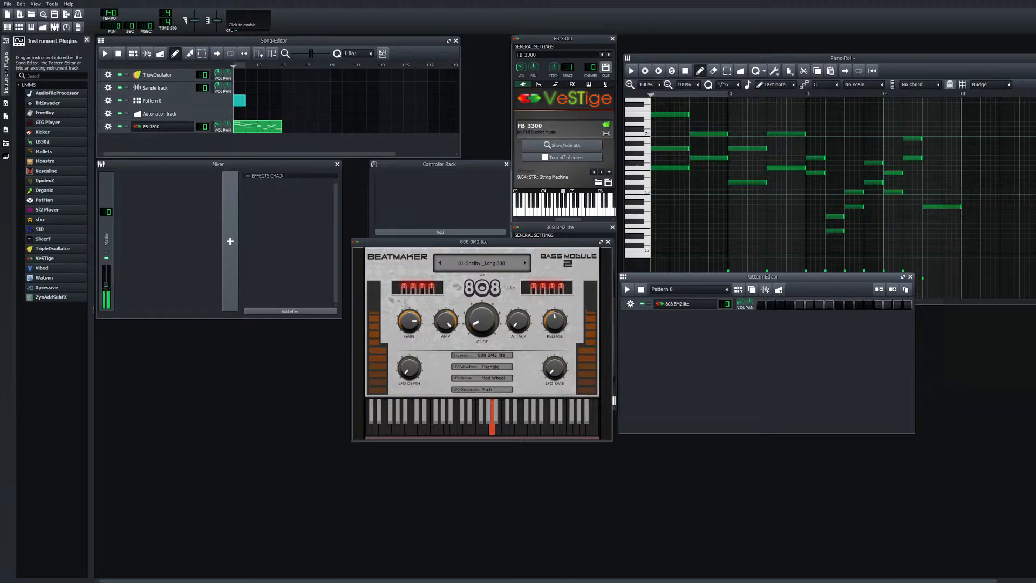
# Audition one more 808 BM2 lite note, hide its interface, and show the MIDI settings of both FB-3300 and 808 BM2 lite
pyautogui.moveTo(491, 426); pyautogui.dragTo(498, 426)
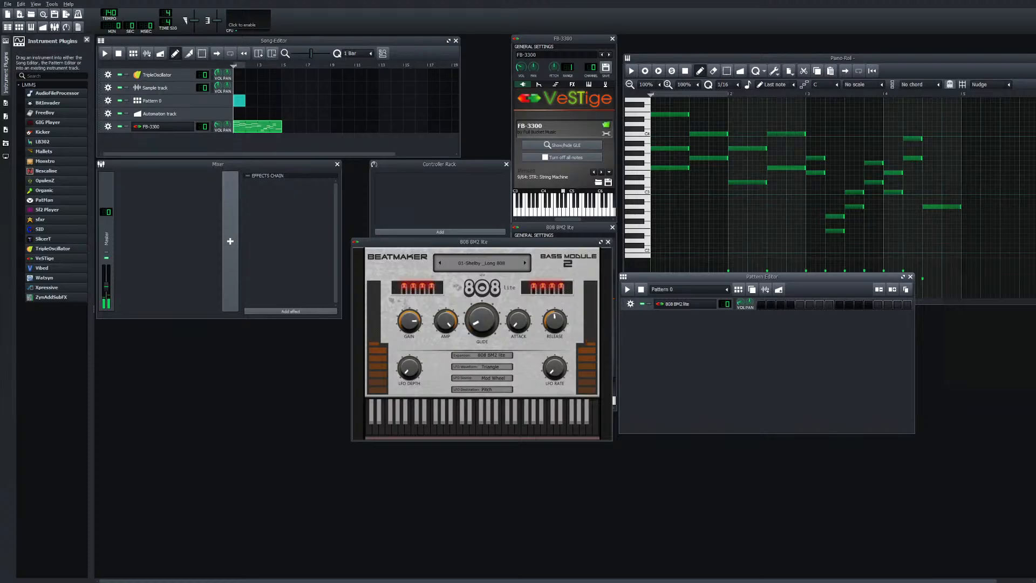
pyautogui.click(608, 242)
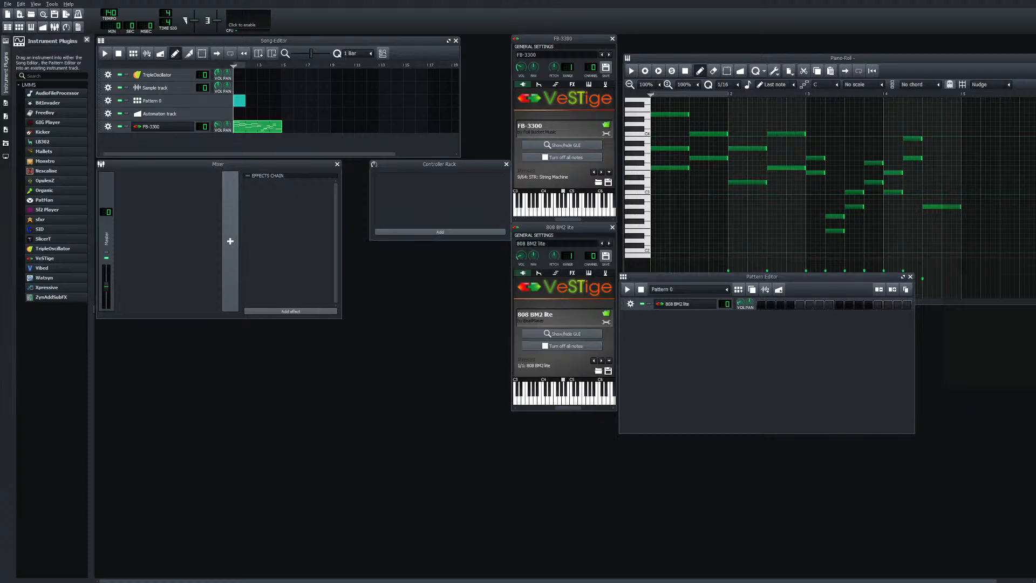
pyautogui.click(588, 84)
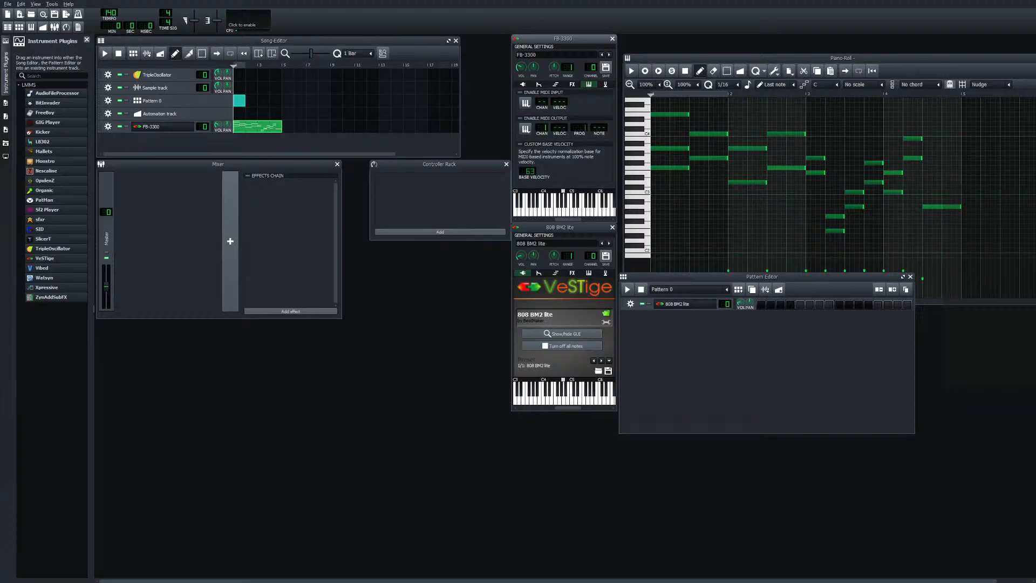
pyautogui.click(589, 273)
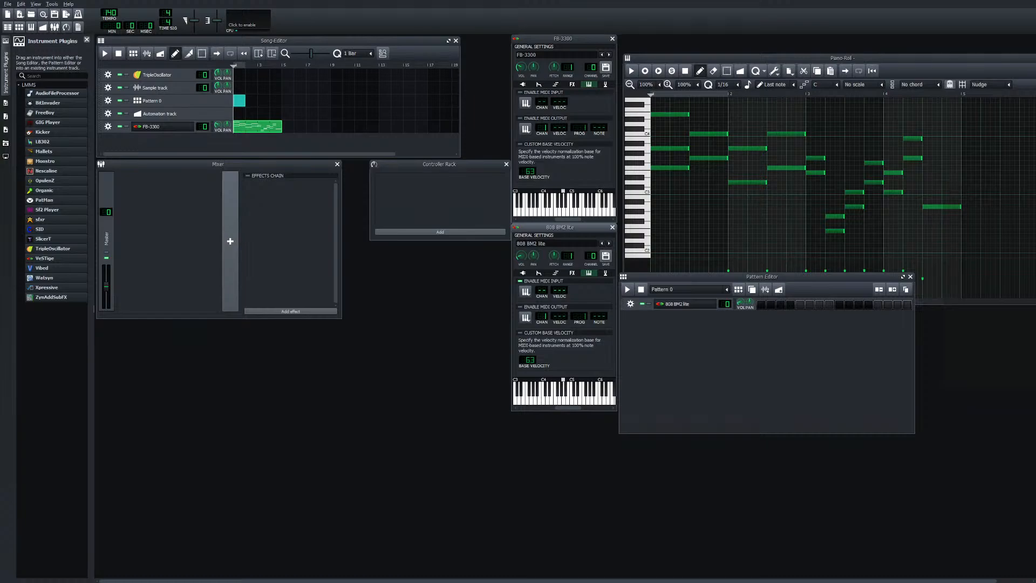
# Return 808 BM2 lite to its VeSTige plugin settings and briefly open the VST plugin file browser without loading anything
pyautogui.click(522, 273)
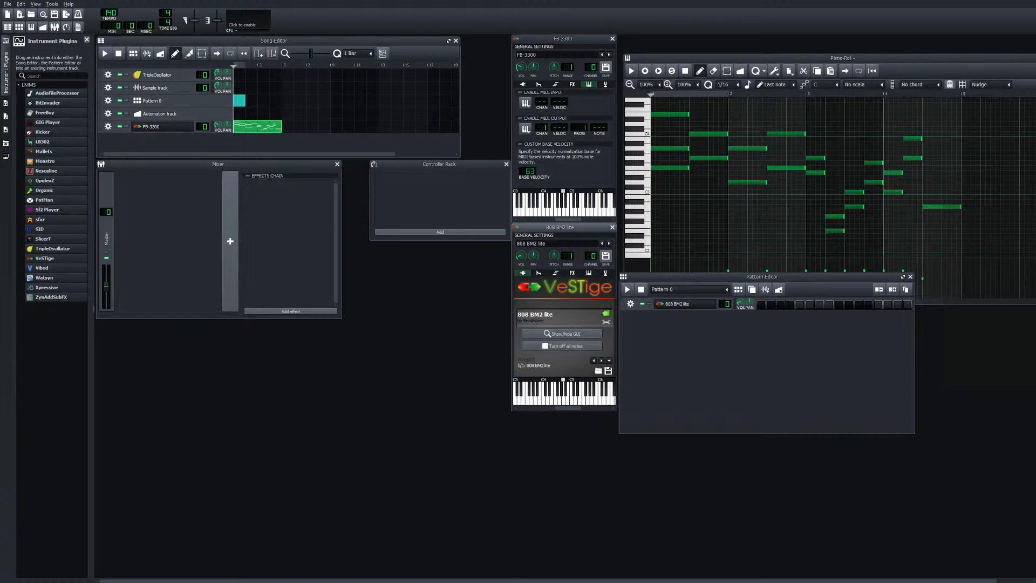
pyautogui.click(606, 314)
pyautogui.click(628, 354)
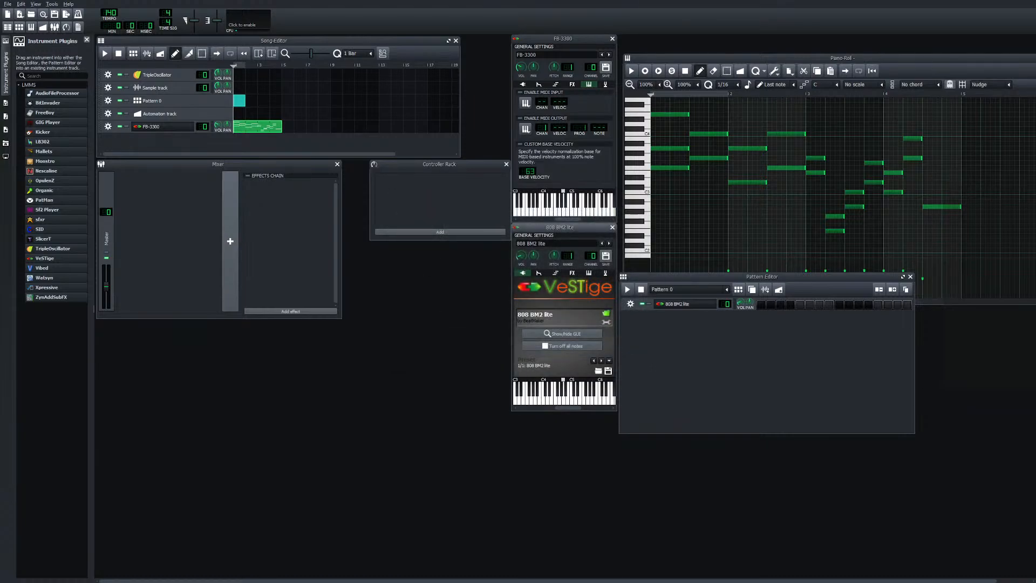
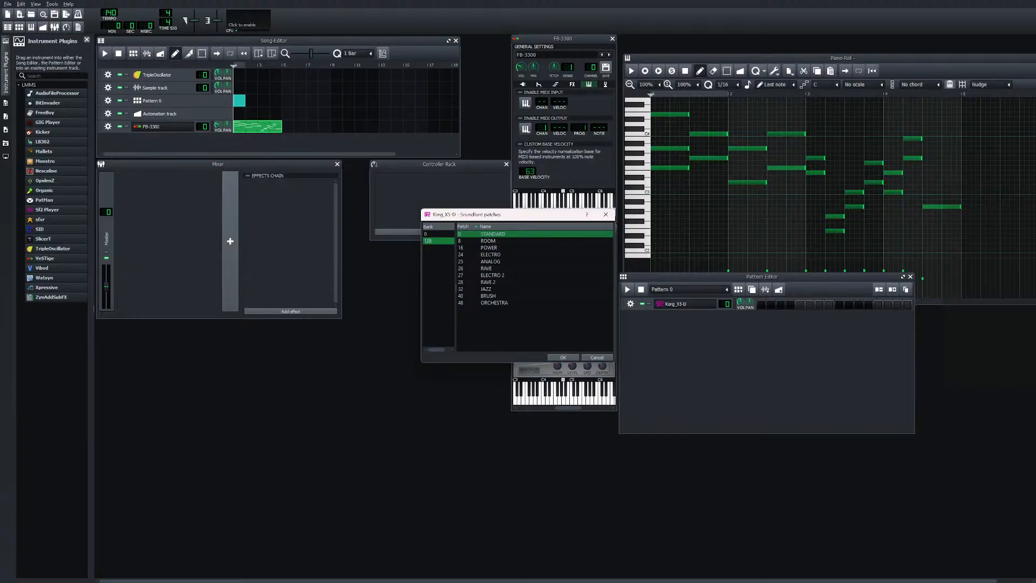
# Load the STANDARD patch from bank 128 of the Korg_X5-D soundfont and audition its drum sounds across the keyboard
pyautogui.click(563, 357)
pyautogui.click(567, 396)
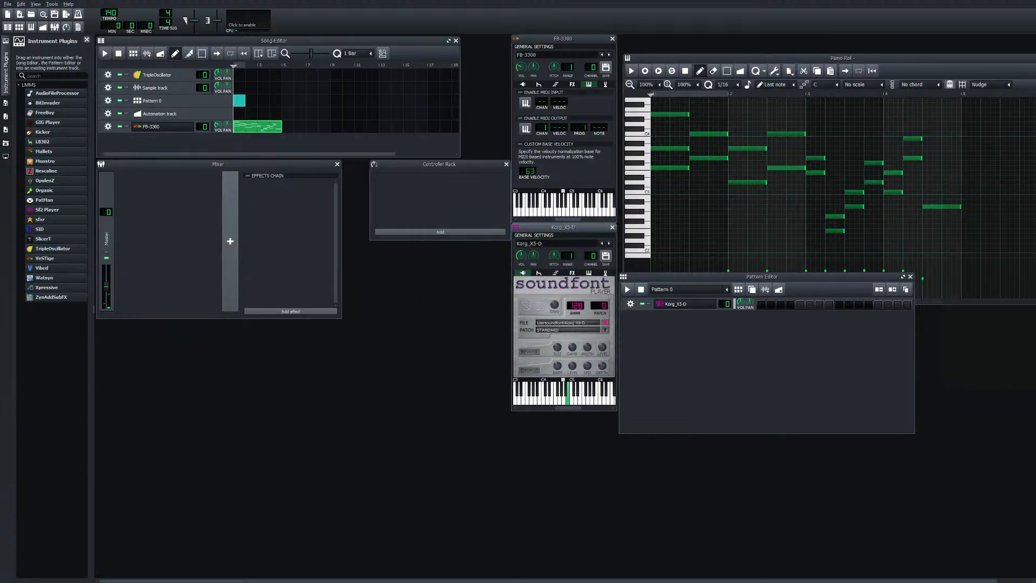
pyautogui.click(580, 397)
pyautogui.moveTo(579, 392); pyautogui.dragTo(535, 398)
pyautogui.click(542, 398)
pyautogui.click(556, 398)
# Try the ELECTRO, ELECTRO 2 and RAVE 2 patches of bank 128, playing a run of notes along the way
pyautogui.click(605, 329)
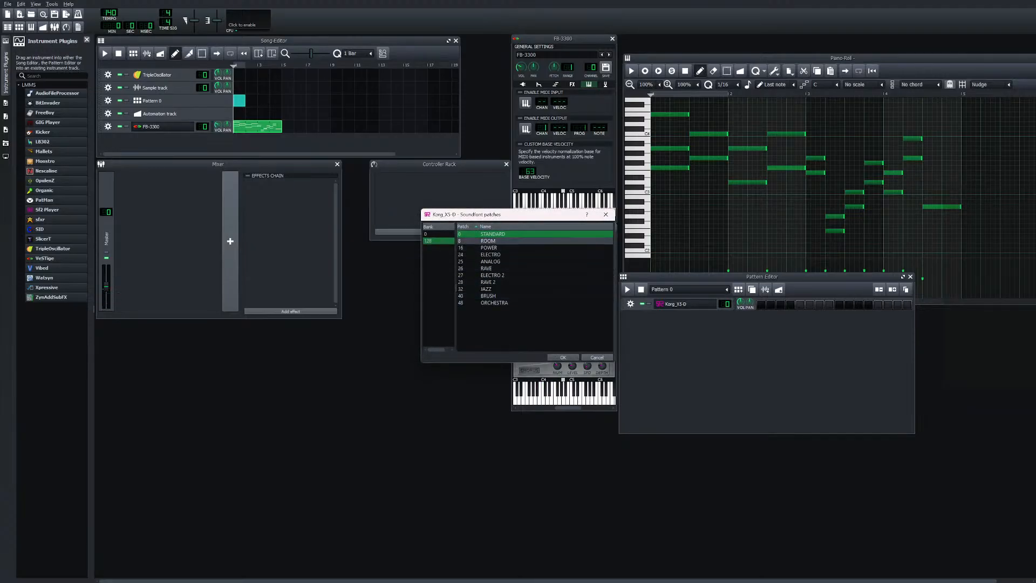
pyautogui.doubleClick(491, 254)
pyautogui.moveTo(548, 398)
pyautogui.mouseDown()
pyautogui.moveTo(588, 398)
pyautogui.moveTo(529, 389)
pyautogui.mouseUp()
pyautogui.click(605, 329)
pyautogui.doubleClick(492, 275)
pyautogui.click(605, 330)
pyautogui.doubleClick(488, 282)
# Try the JAZZ, BRUSH and ORCHESTRA patches of the Korg_X5-D soundfont's bank 128, playing a note on BRUSH
pyautogui.click(604, 330)
pyautogui.click(486, 289)
pyautogui.doubleClick(487, 288)
pyautogui.click(605, 329)
pyautogui.click(486, 295)
pyautogui.doubleClick(487, 296)
pyautogui.click(547, 398)
pyautogui.click(605, 330)
pyautogui.doubleClick(494, 303)
# Try the ANALOG and ELECTRO drum patches of bank 128 with runs of notes on the instrument keyboard
pyautogui.click(605, 330)
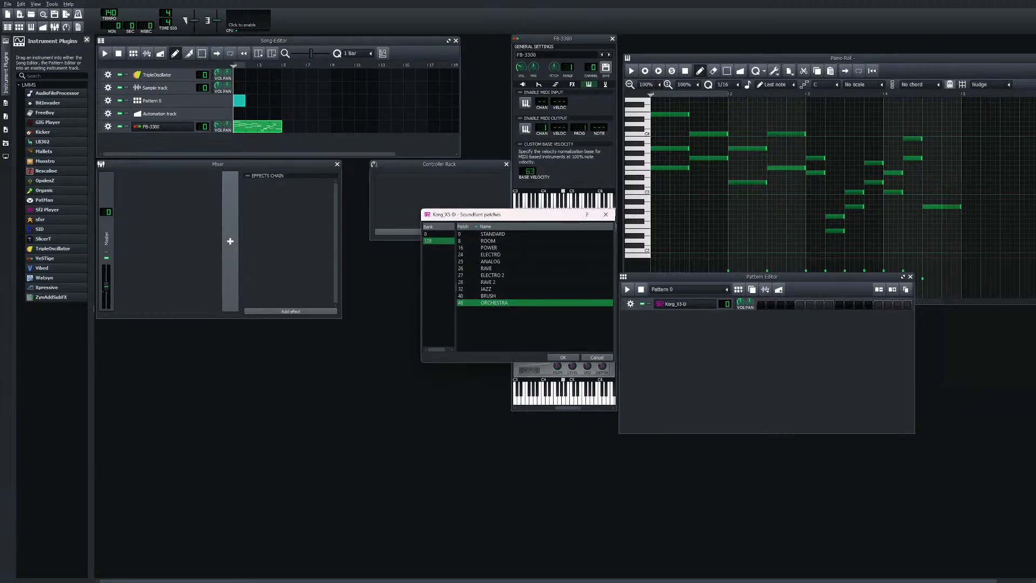
pyautogui.doubleClick(490, 261)
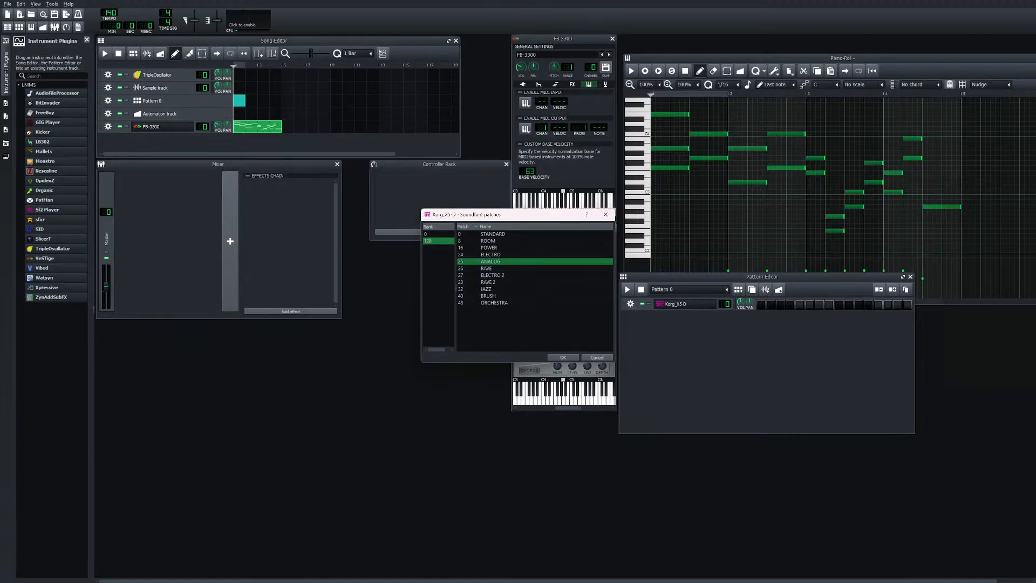
pyautogui.moveTo(542, 398); pyautogui.dragTo(593, 393)
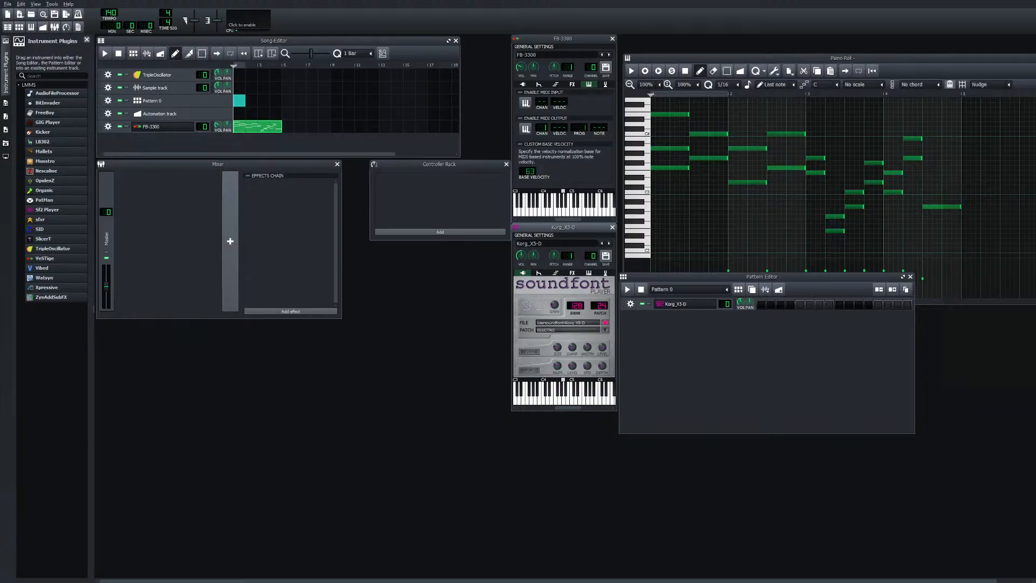
pyautogui.moveTo(564, 399); pyautogui.dragTo(575, 399)
pyautogui.scroll(-1, 599, 306)
# Switch the Korg_X5-D soundfont to the ROOM patch and audition it with a short run of white keys
pyautogui.click(605, 329)
pyautogui.click(489, 249)
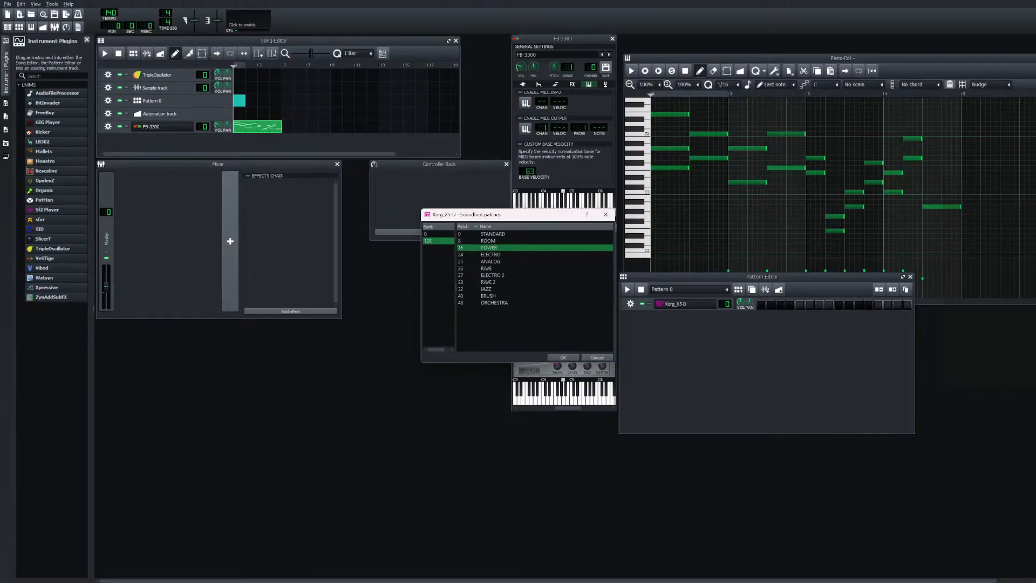
pyautogui.doubleClick(488, 241)
pyautogui.moveTo(567, 400); pyautogui.dragTo(584, 400)
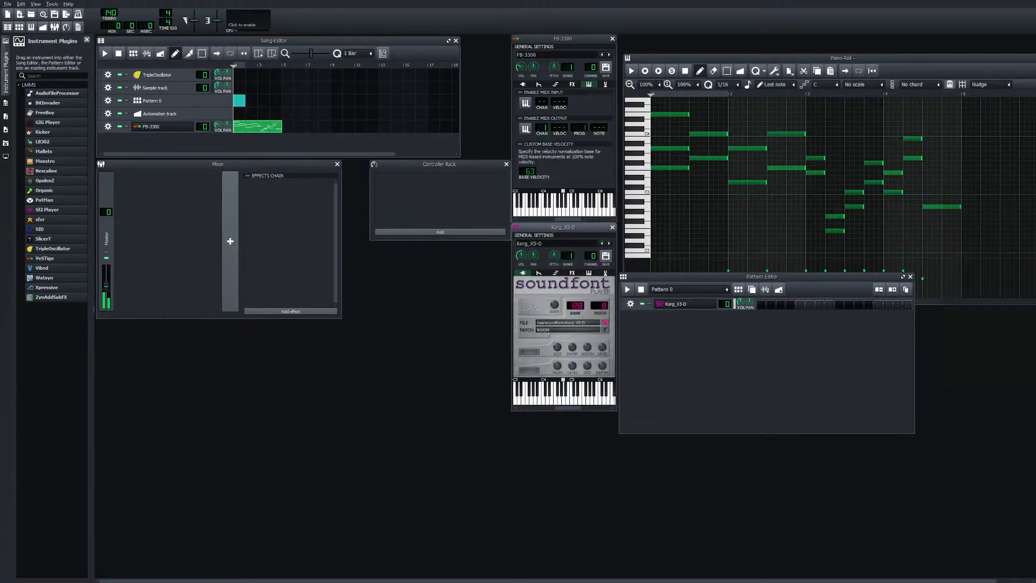
# Load the Solar Flare patch from bank 0 of the Korg_X5-D soundfont and audition it with a run of notes
pyautogui.click(605, 329)
pyautogui.click(438, 234)
pyautogui.scroll(-5, 494, 282)
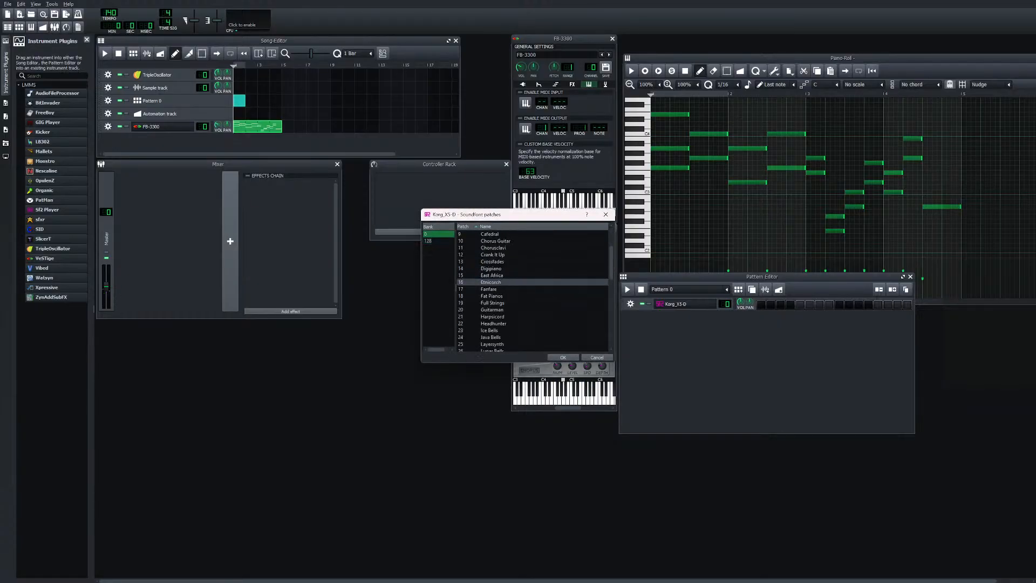
pyautogui.scroll(-8, 494, 282)
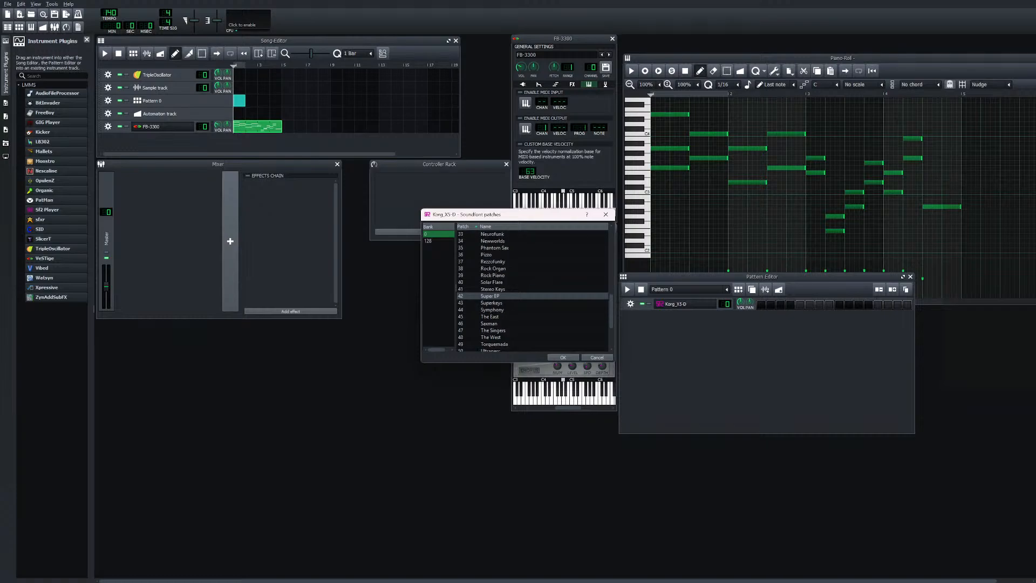
pyautogui.scroll(-1, 493, 295)
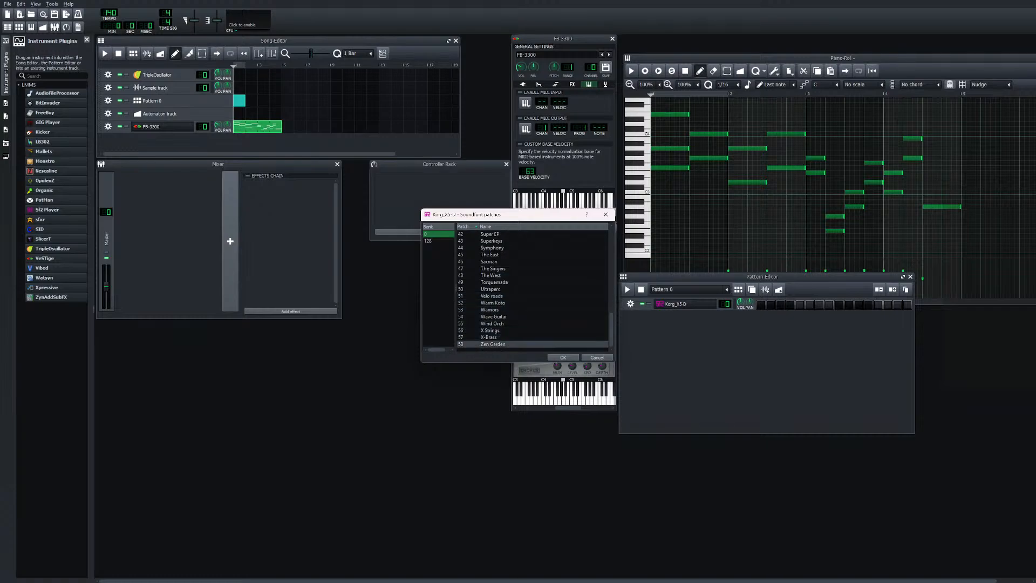
pyautogui.scroll(2, 491, 282)
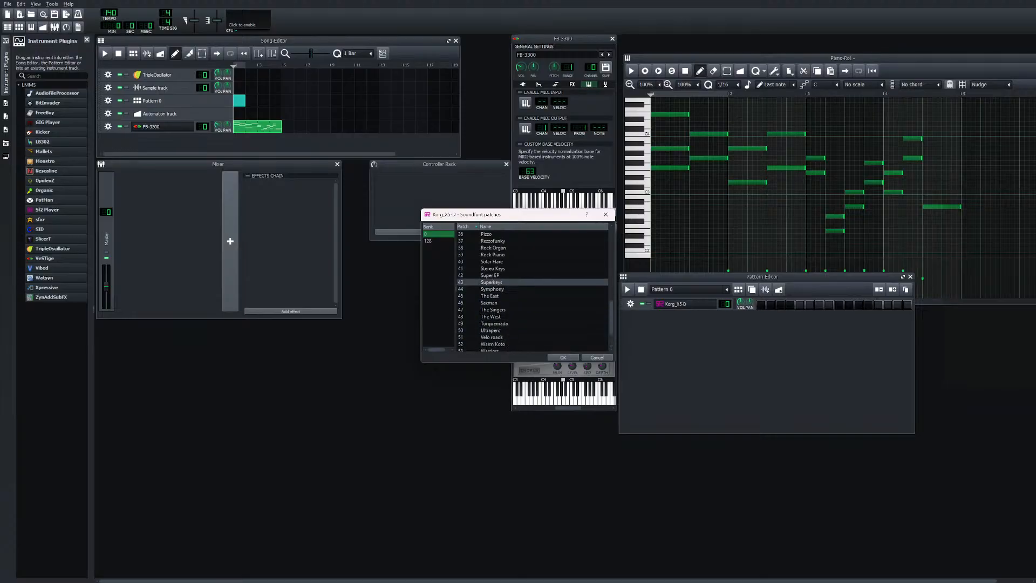
pyautogui.scroll(1, 492, 282)
pyautogui.doubleClick(492, 282)
pyautogui.click(548, 399)
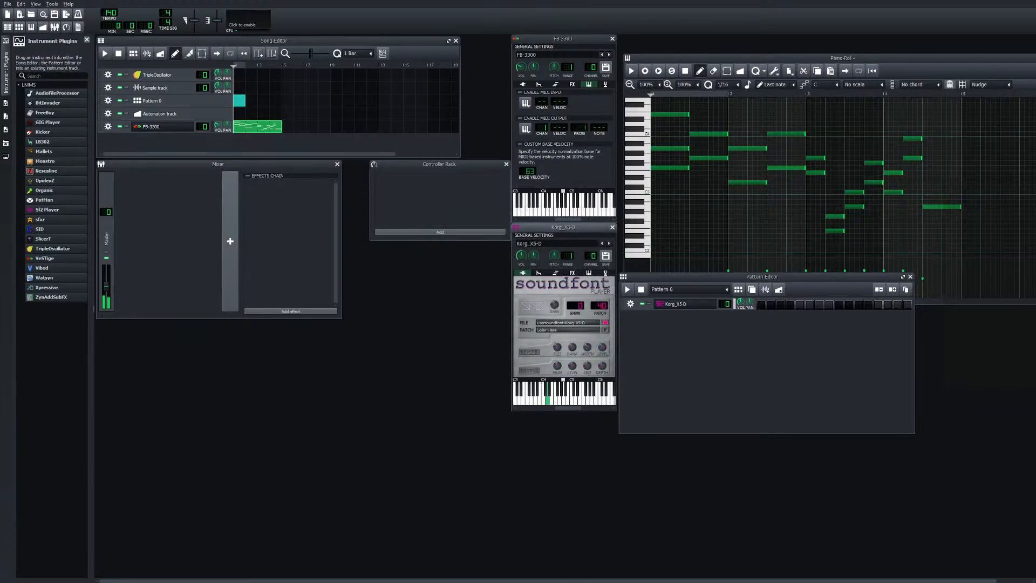
pyautogui.moveTo(548, 399); pyautogui.dragTo(575, 400)
# Switch the Korg_X5-D soundfont to the Crossfades patch in bank 0
pyautogui.click(605, 330)
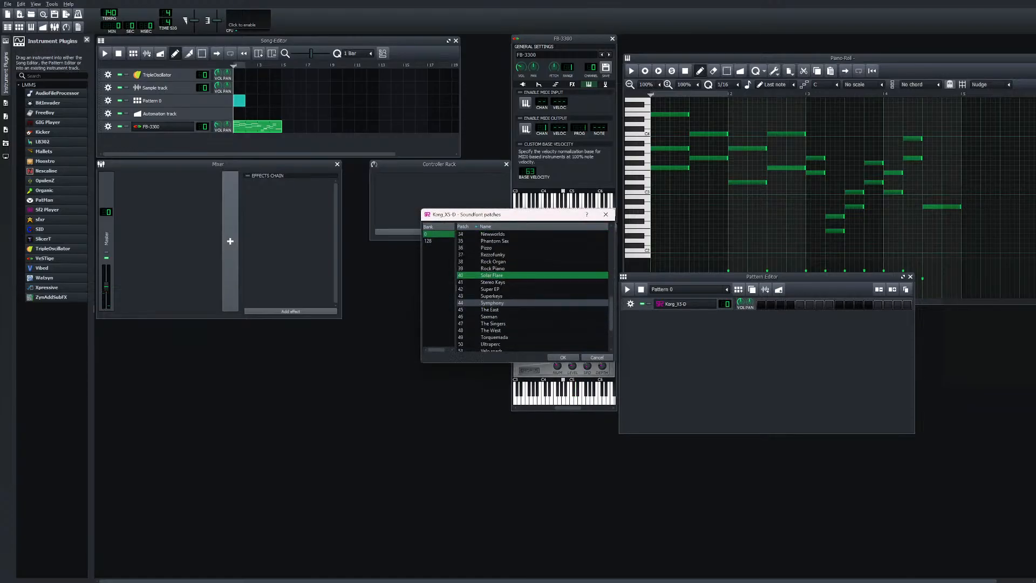
pyautogui.scroll(6, 491, 302)
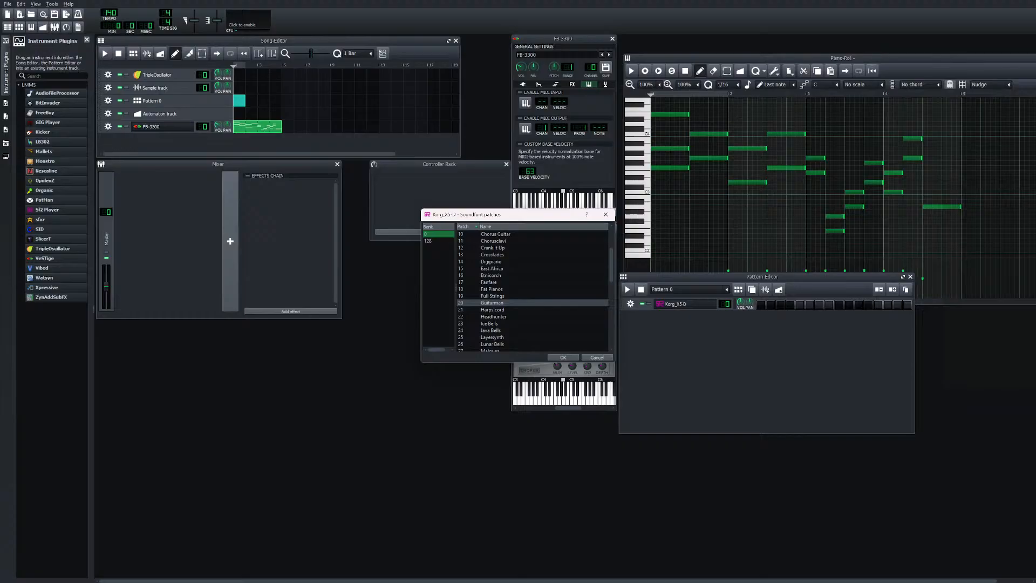
pyautogui.doubleClick(491, 254)
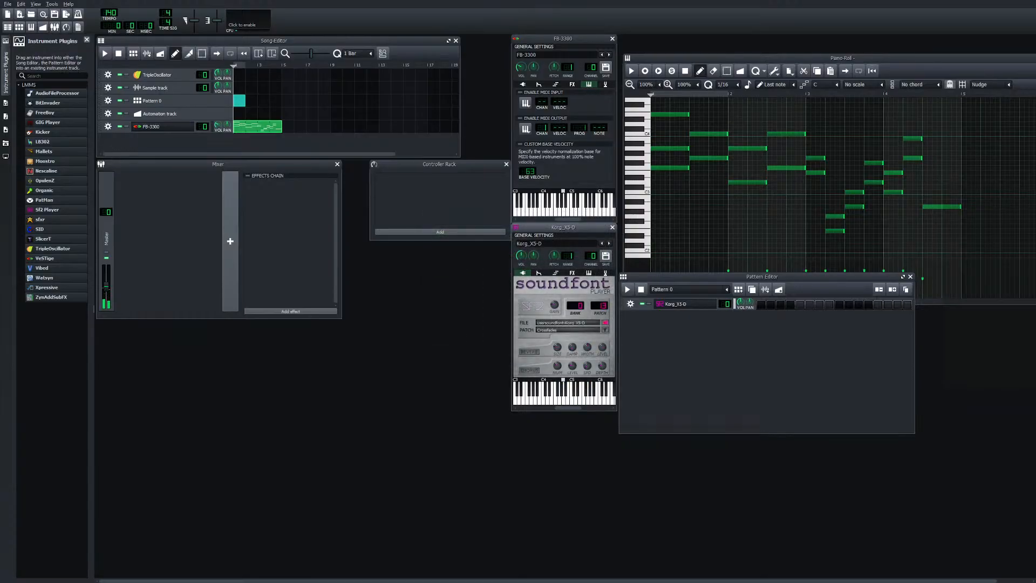
pyautogui.click(604, 329)
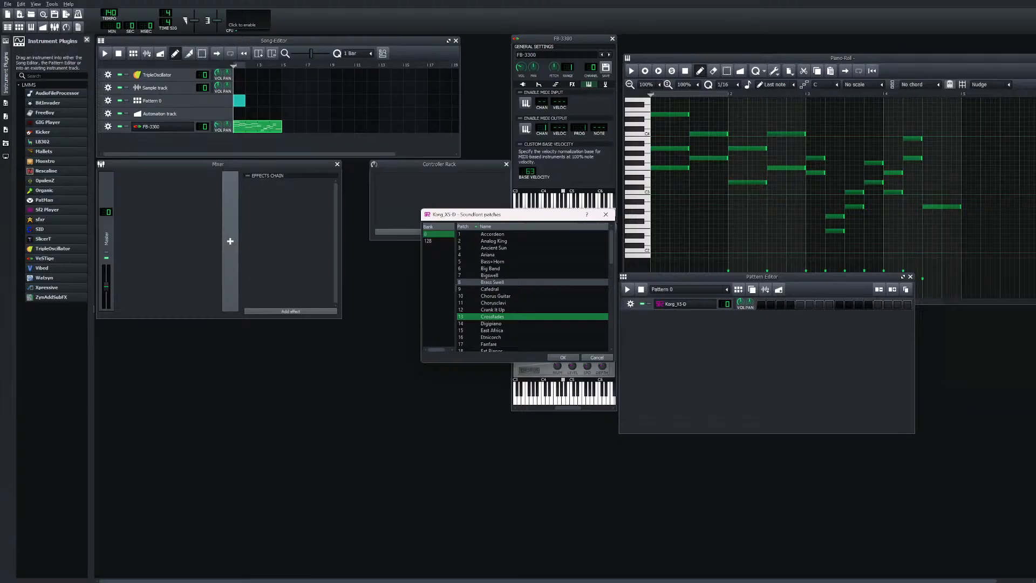
pyautogui.click(494, 241)
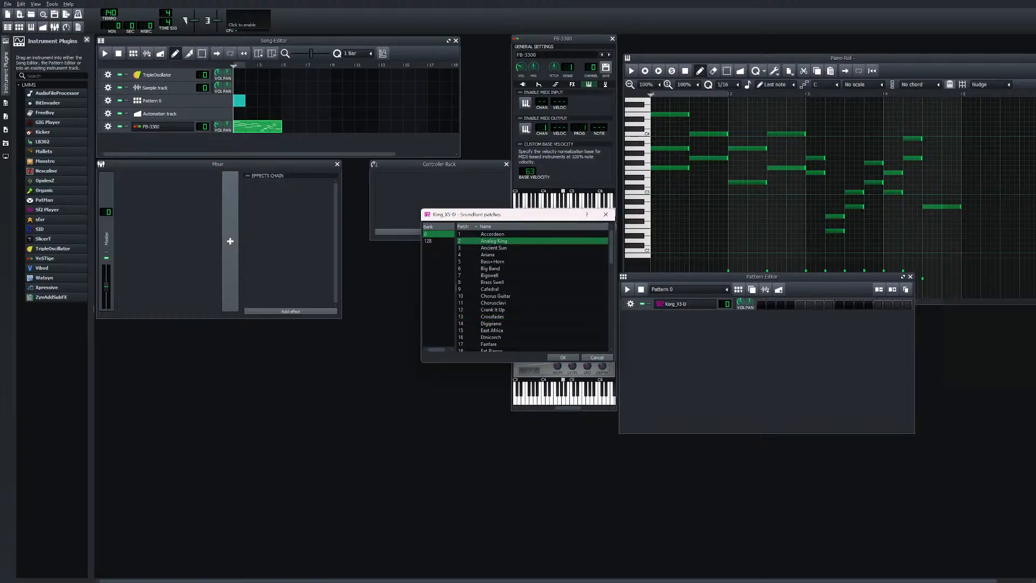
pyautogui.click(597, 357)
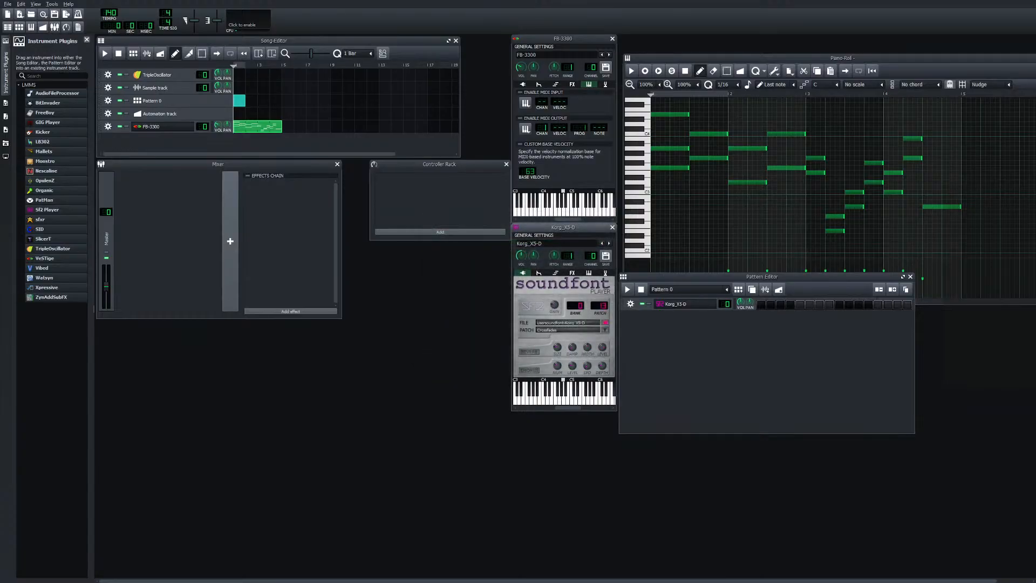
# Close the Korg_X5-D instrument window and remove its track from Pattern 0
pyautogui.click(612, 227)
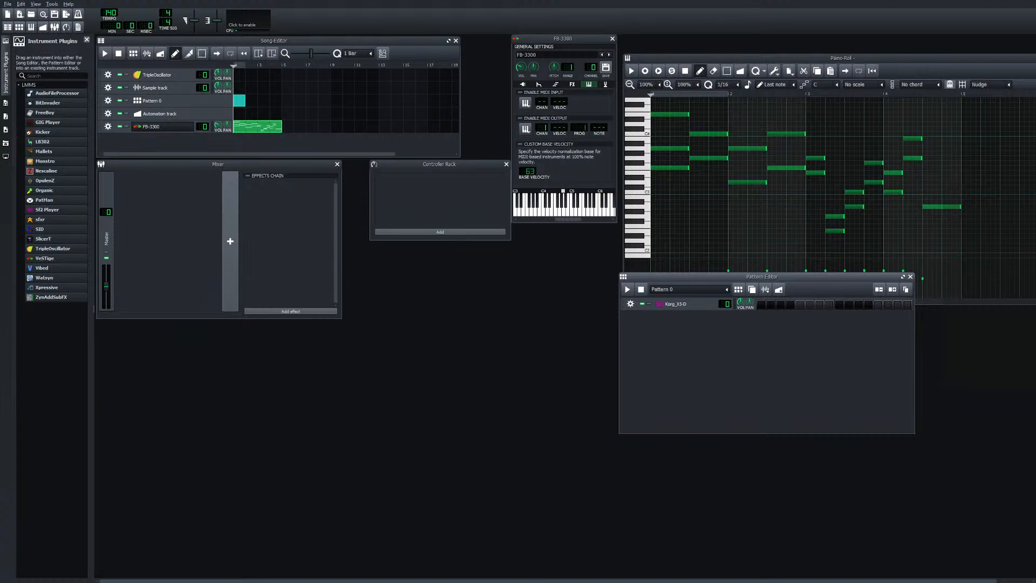
pyautogui.click(631, 303)
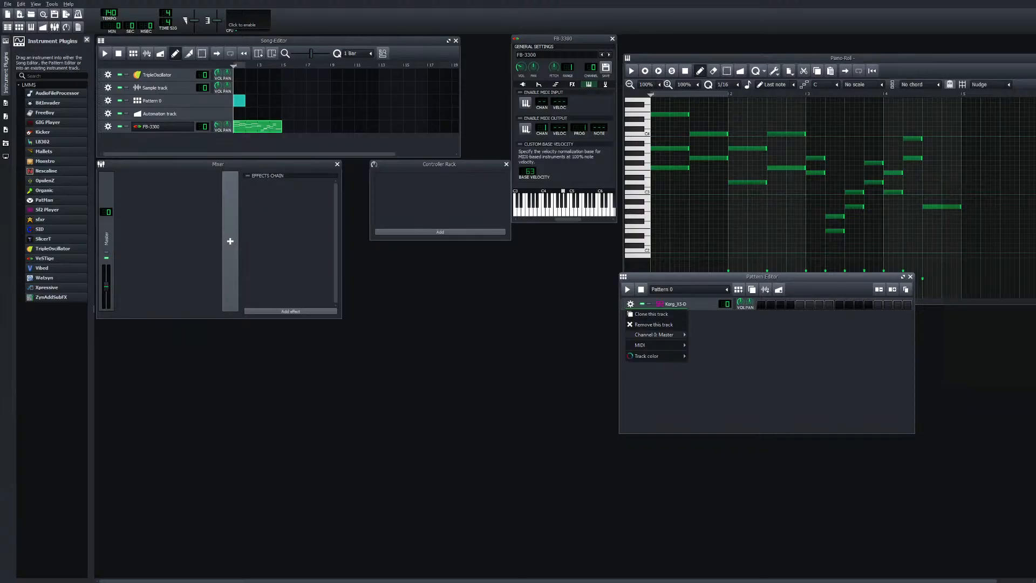
pyautogui.click(653, 324)
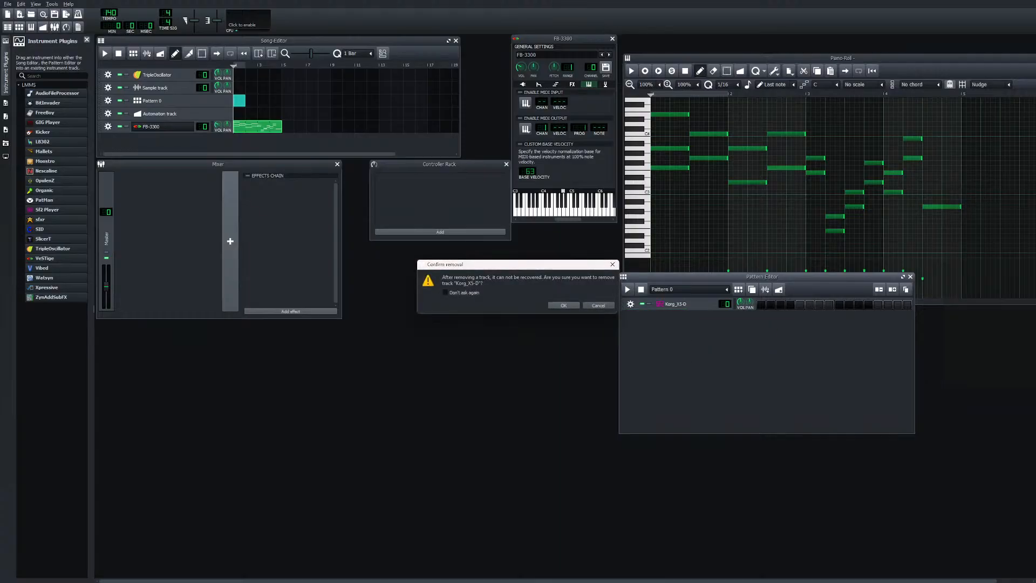
pyautogui.press('Return')
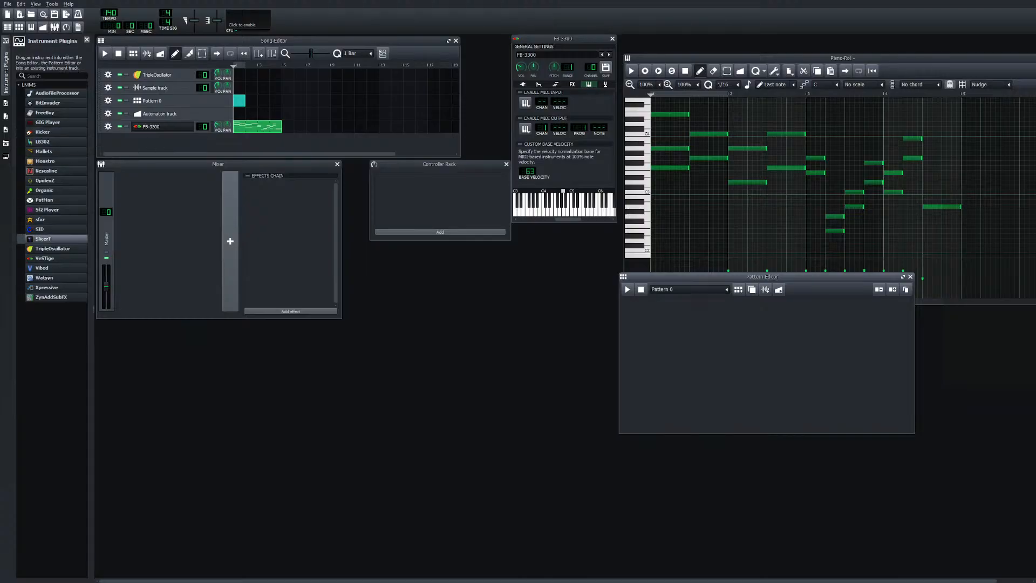
# Add a VeSTige instrument to Pattern 0 and look through the VST plugin folder without loading a plugin
pyautogui.moveTo(45, 258); pyautogui.dragTo(750, 345)
pyautogui.click(681, 304)
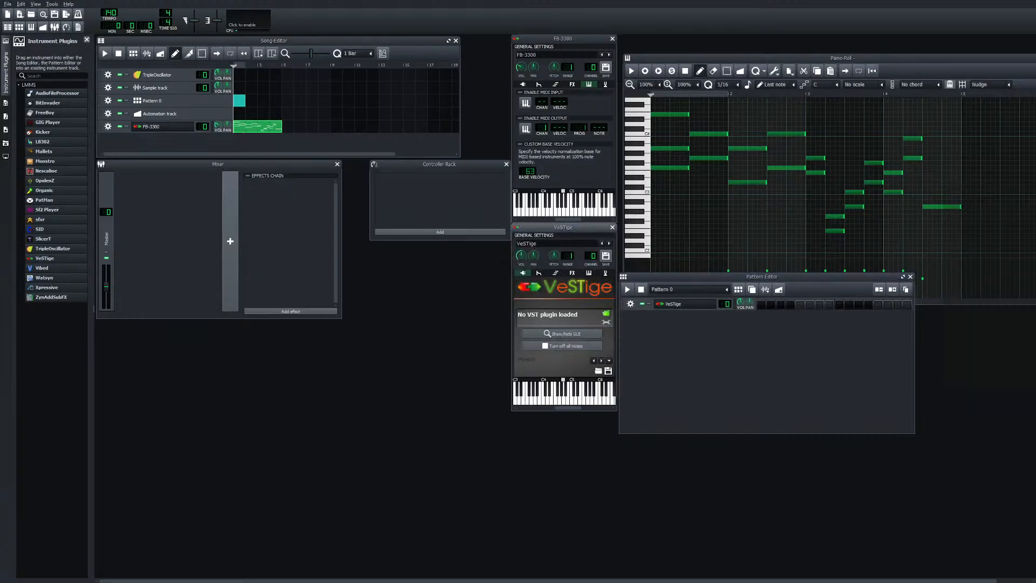
pyautogui.click(606, 313)
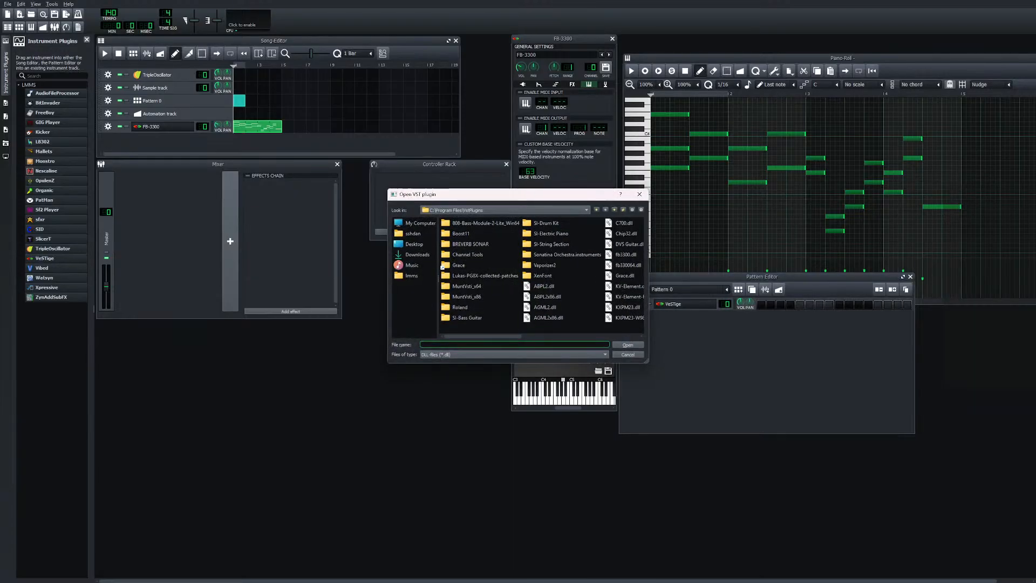
pyautogui.scroll(-2, 443, 266)
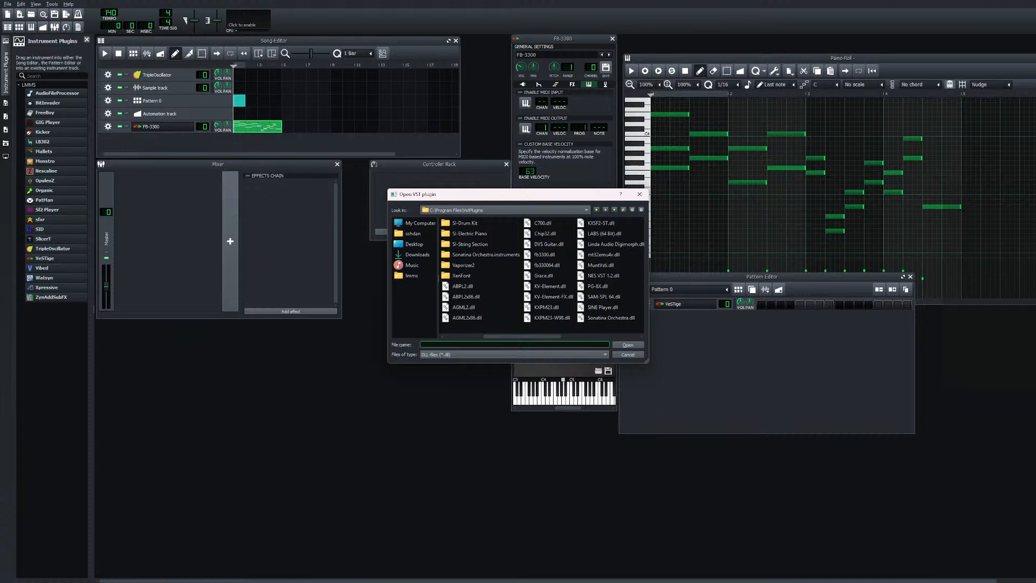
pyautogui.click(628, 355)
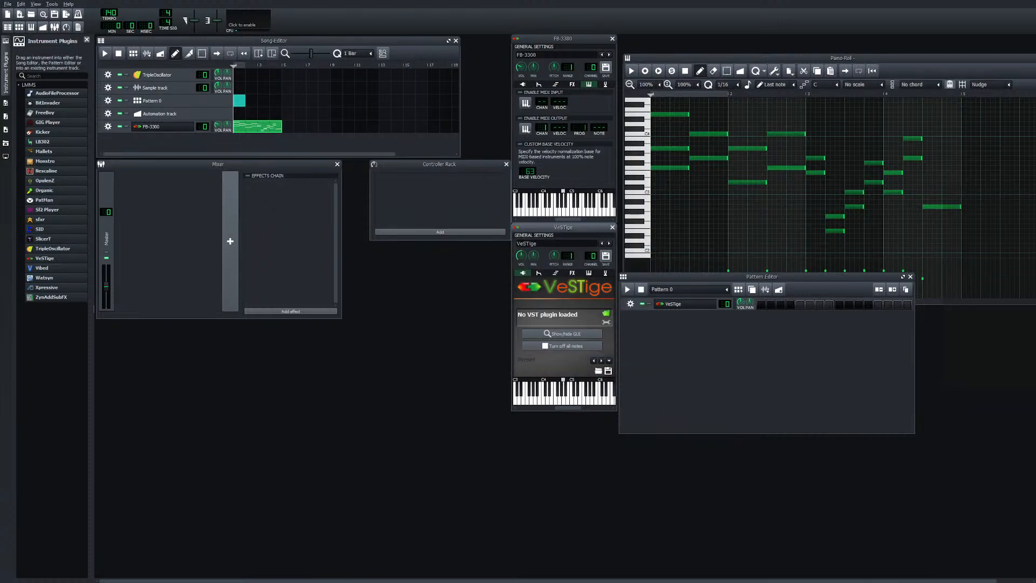
# Remove the VeSTige track from Pattern 0
pyautogui.click(630, 304)
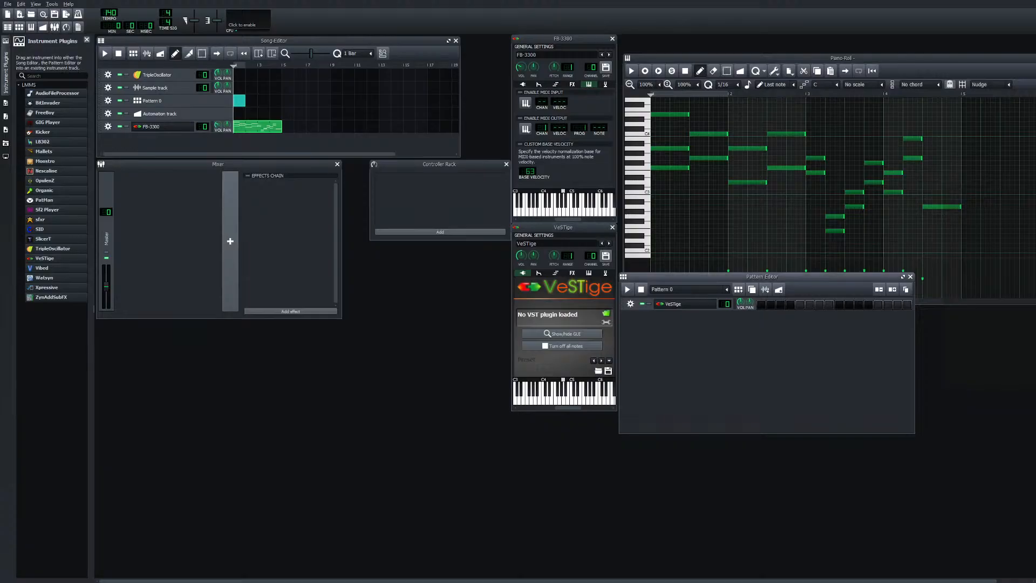
pyautogui.click(630, 304)
pyautogui.click(652, 324)
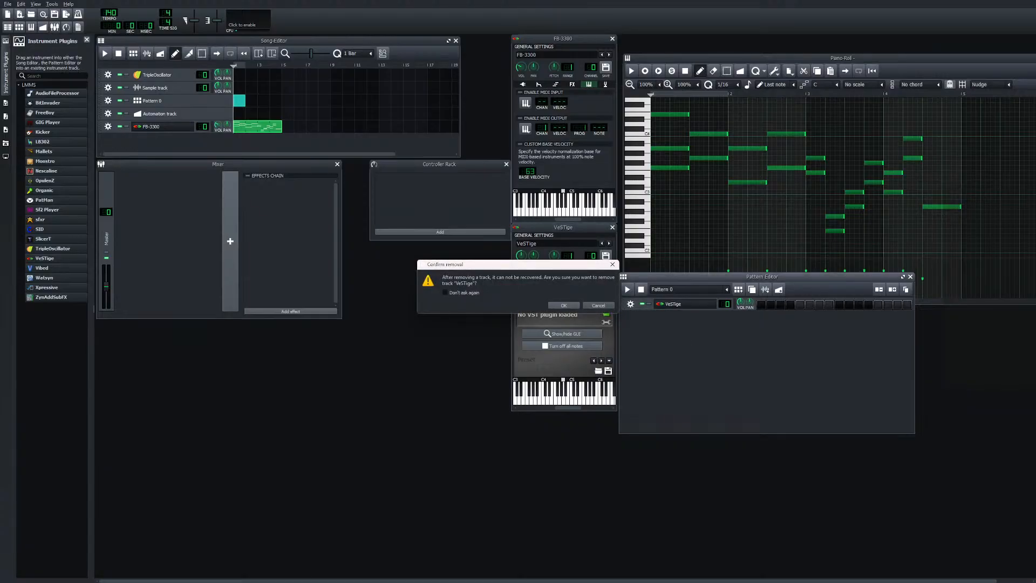
pyautogui.click(554, 302)
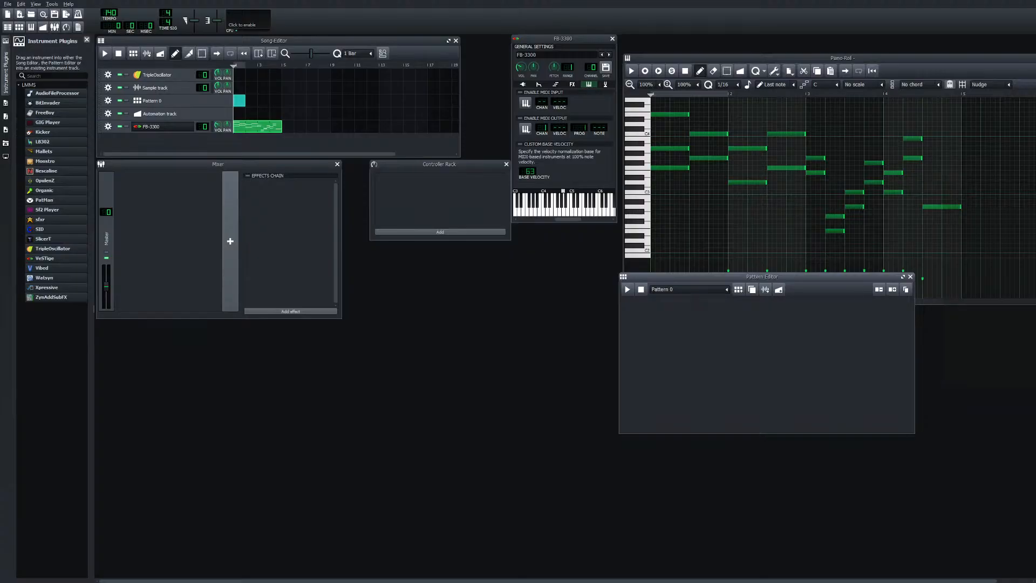
# Add an LB302 instrument to Pattern 0, audition it with a run of notes, and close its window
pyautogui.moveTo(42, 142); pyautogui.dragTo(756, 334)
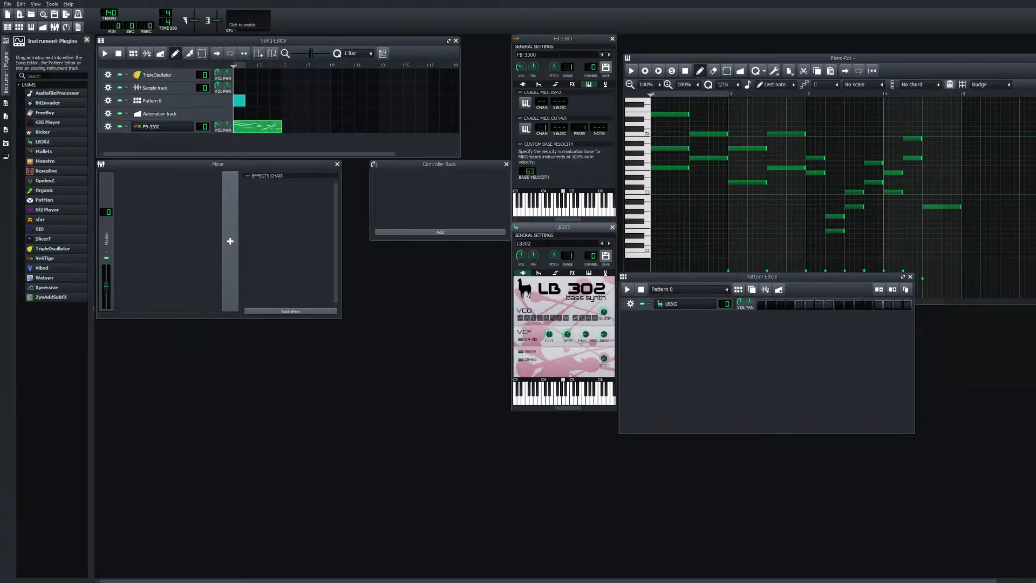
pyautogui.press('6')
pyautogui.press('5')
pyautogui.press('e')
pyautogui.press('e')
pyautogui.press('r')
pyautogui.press('e')
pyautogui.press('q')
pyautogui.press('m')
pyautogui.press('n')
pyautogui.press('b')
pyautogui.press('3')
pyautogui.press('2')
pyautogui.press('q')
pyautogui.press('2')
pyautogui.press('e')
pyautogui.press('r')
pyautogui.press('w')
pyautogui.press('q')
pyautogui.click(520, 359)
pyautogui.press('5')
pyautogui.press('7')
pyautogui.press('r')
pyautogui.press('2')
pyautogui.click(613, 227)
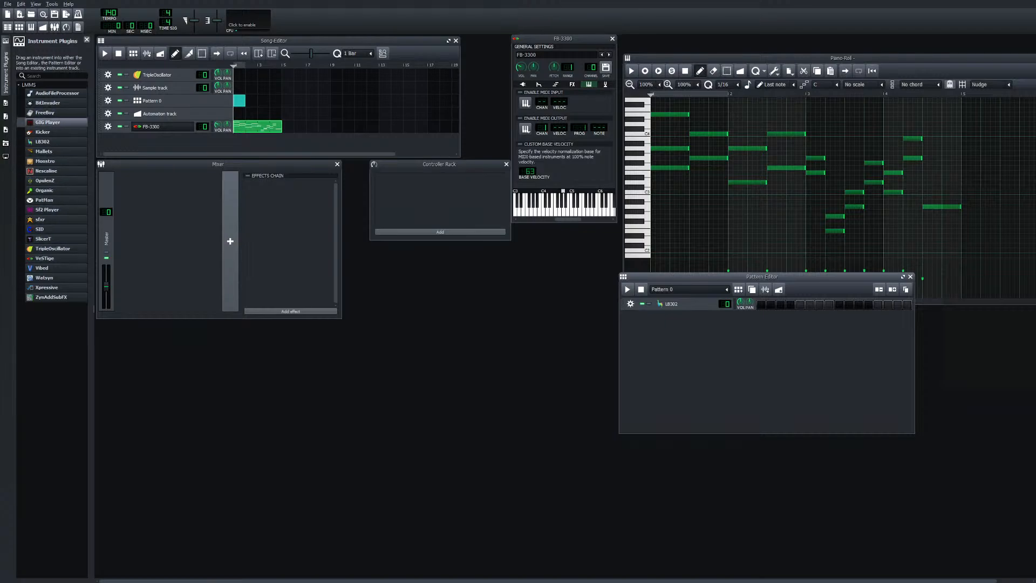
# Add a Kicker instrument to Pattern 0 and remove the LB302 track
pyautogui.moveTo(42, 132); pyautogui.dragTo(681, 345)
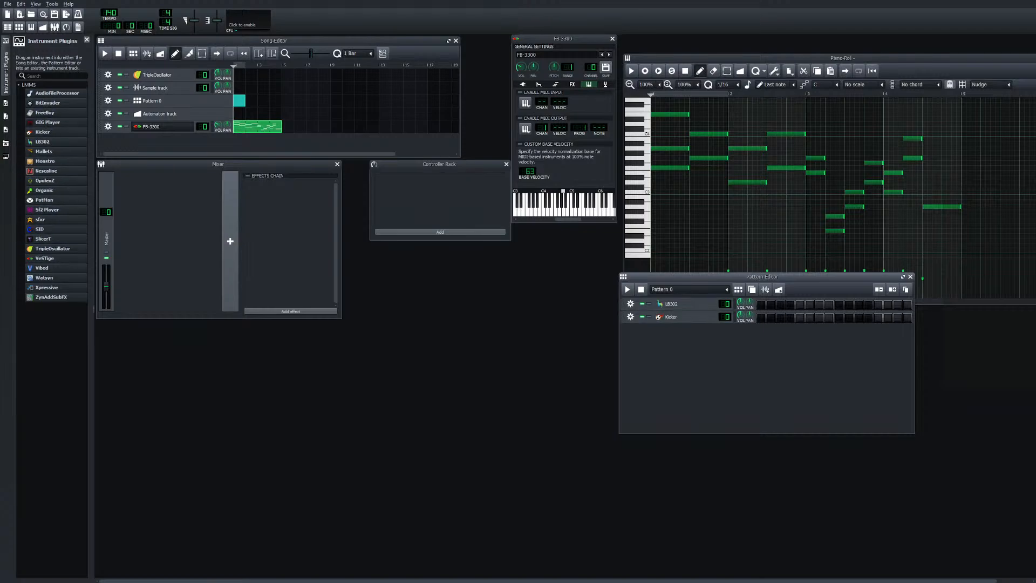
pyautogui.click(630, 304)
pyautogui.click(657, 325)
pyautogui.click(564, 305)
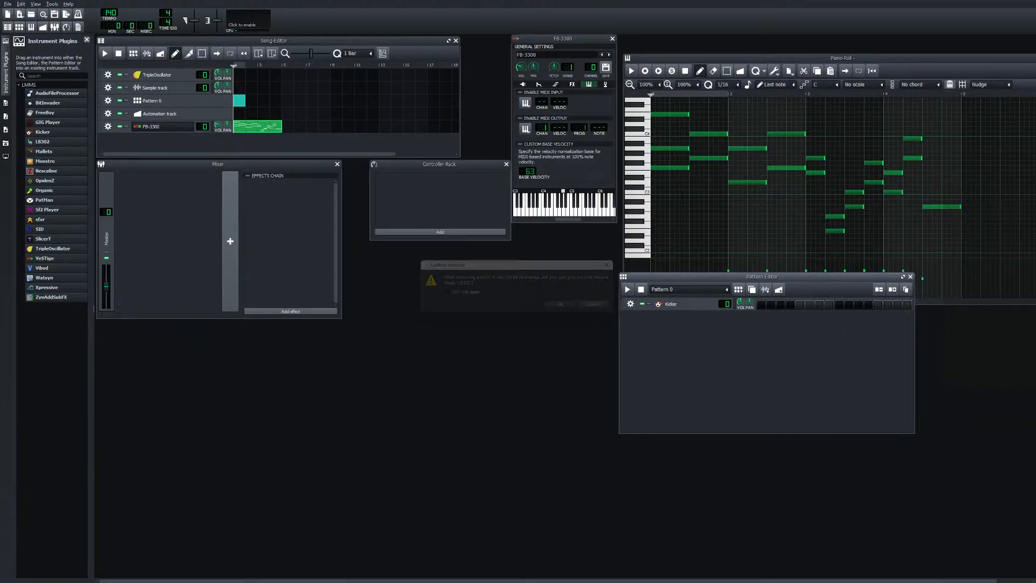
# Open the Kicker instrument to examine its controls, and close its window
pyautogui.click(671, 304)
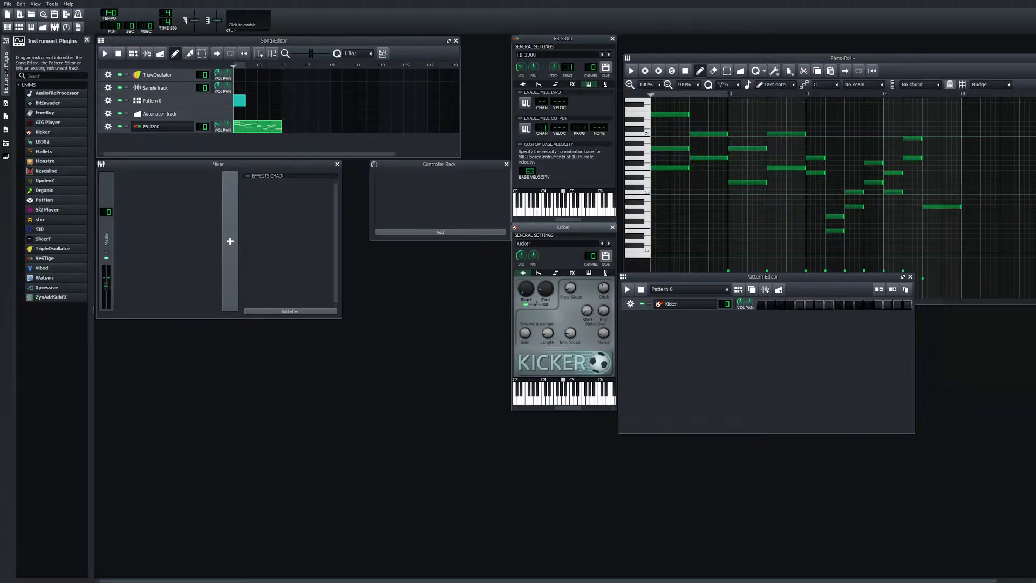
pyautogui.moveTo(545, 289)
pyautogui.click(611, 227)
# Move the Pattern Editor beneath the Controller Rack and remove the Kicker track from Pattern 0
pyautogui.moveTo(761, 276); pyautogui.dragTo(488, 291)
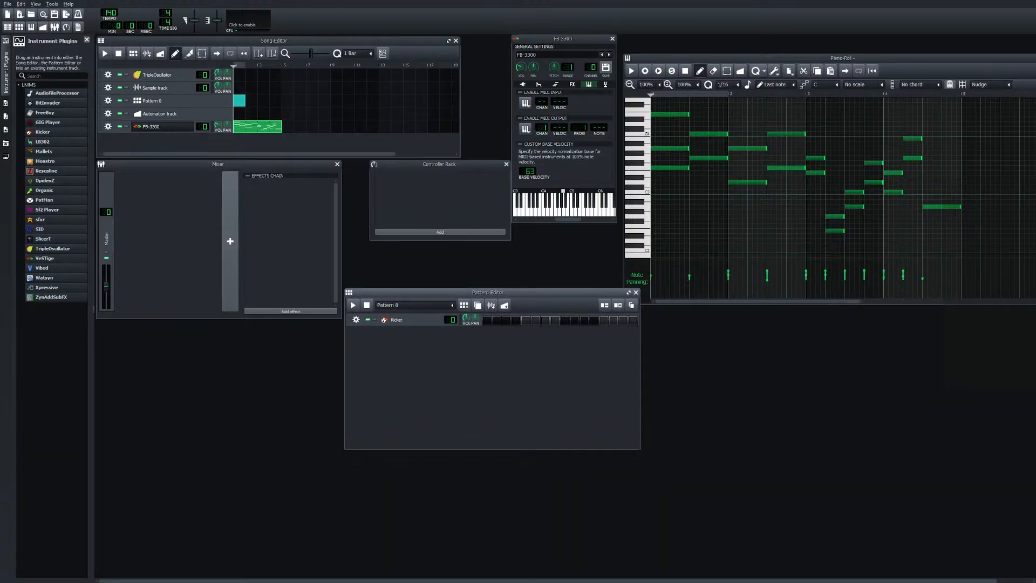
pyautogui.click(356, 320)
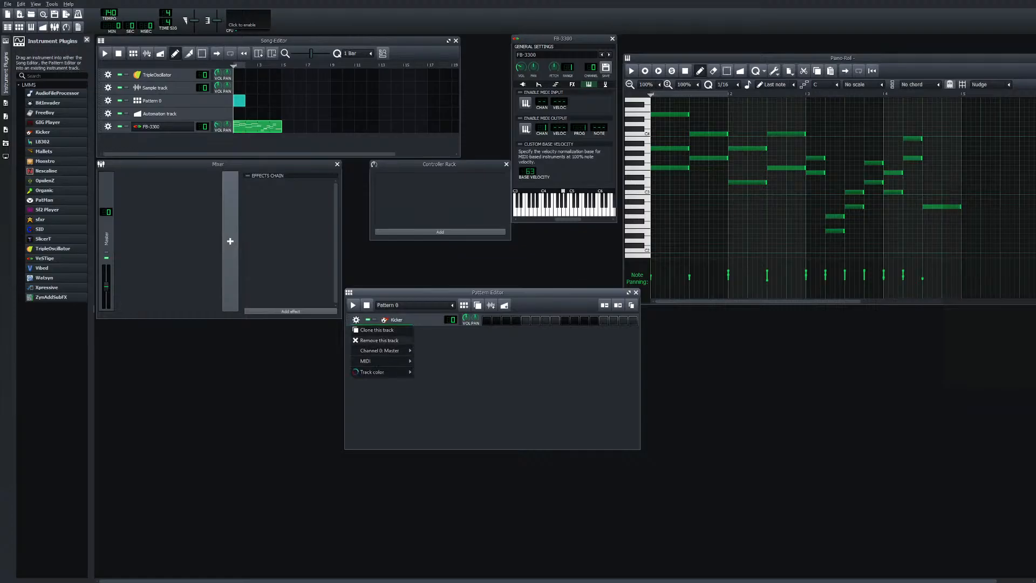
pyautogui.click(377, 340)
pyautogui.press('Return')
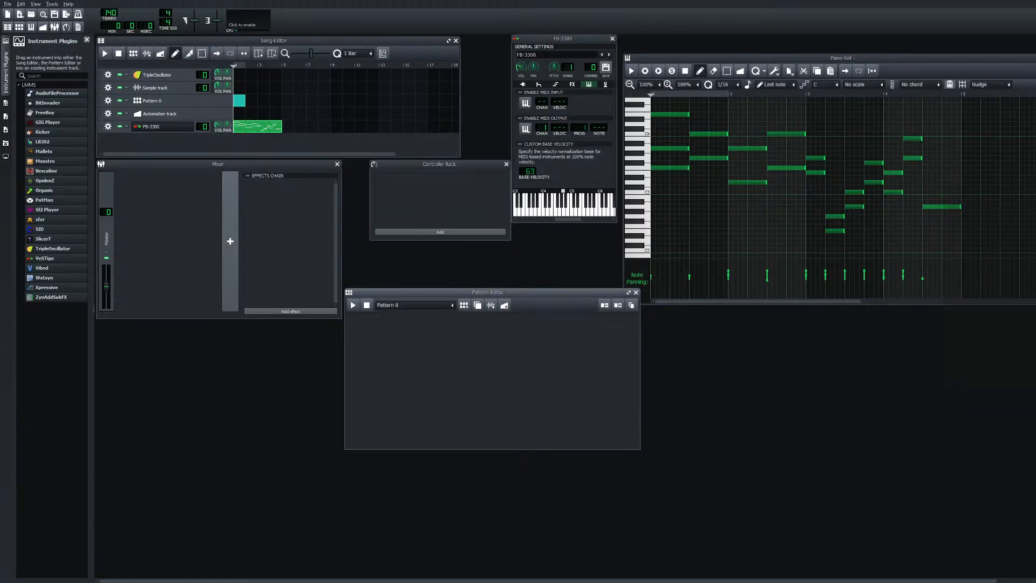
# Play the FB-3300 melody from the start of the song and stop it at the clip's end
pyautogui.click(105, 53)
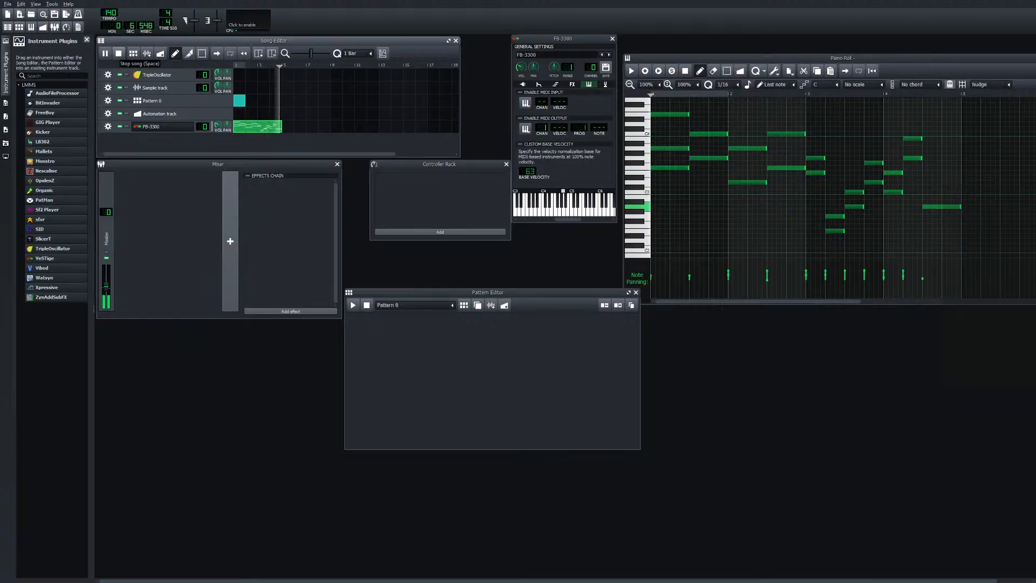
pyautogui.click(118, 53)
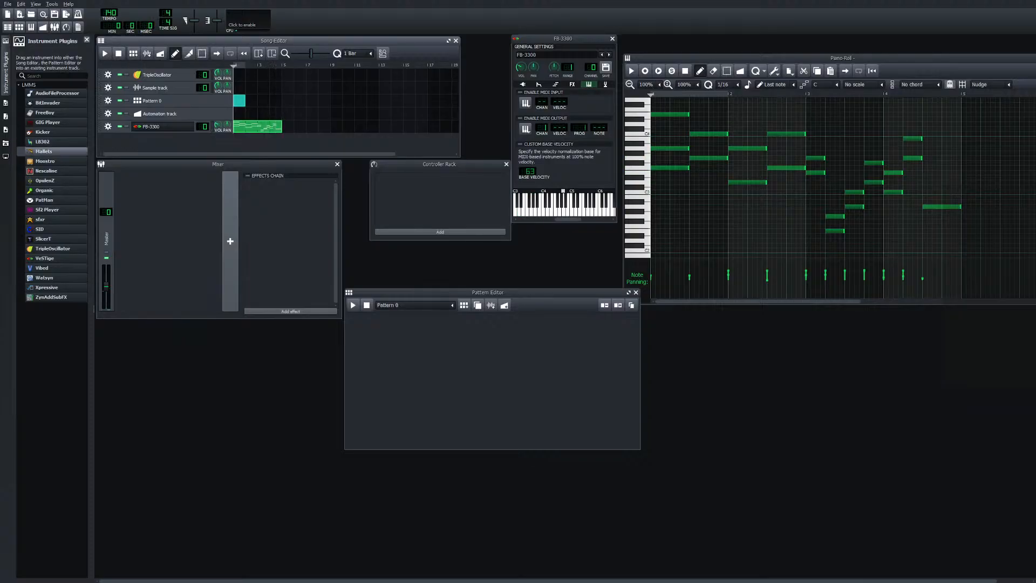
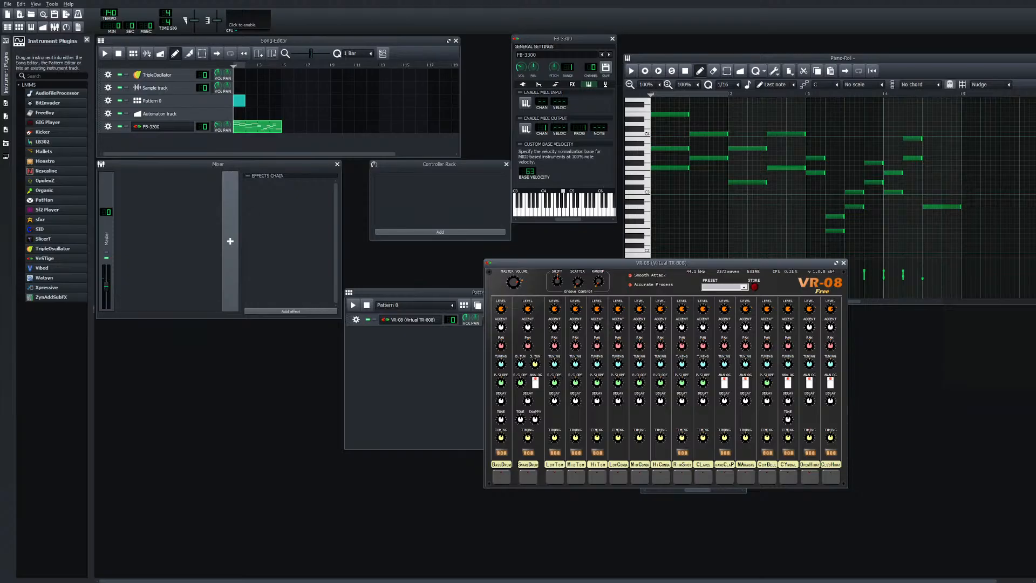
# Load the TRUE 808 preset in VR-08 and move its window away from the VeSTige instrument window
pyautogui.click(744, 287)
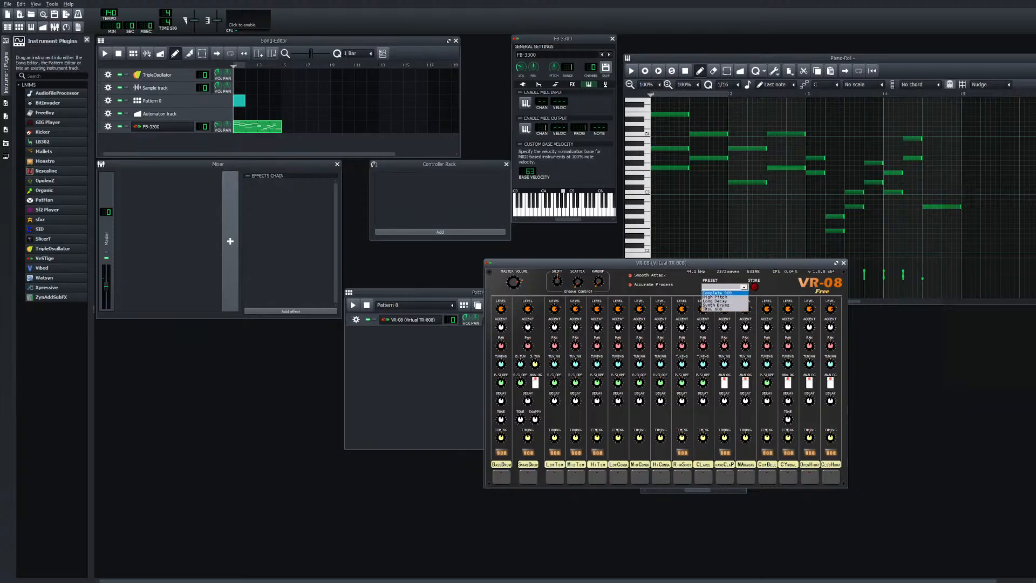
pyautogui.click(712, 308)
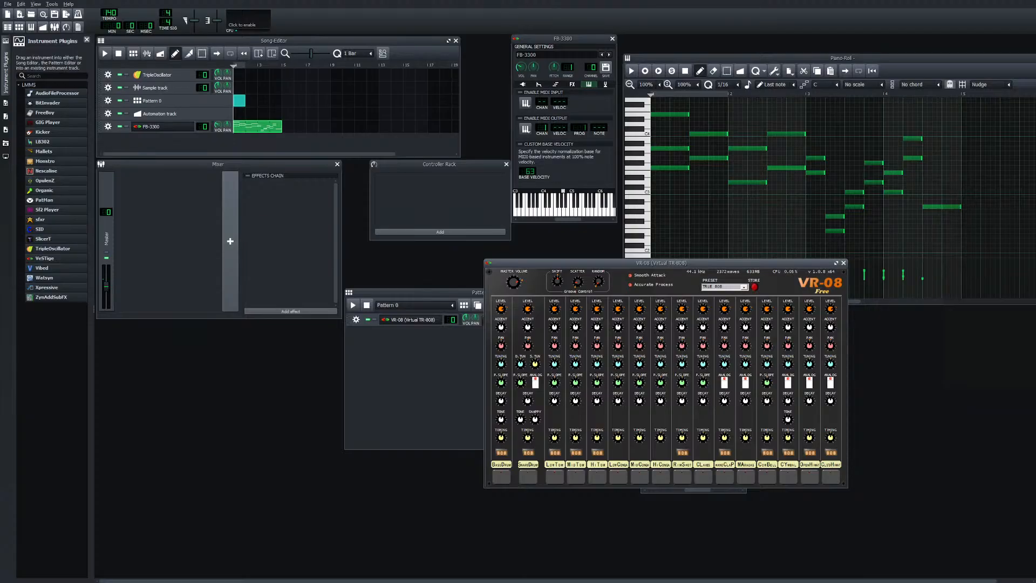
pyautogui.moveTo(660, 263); pyautogui.dragTo(387, 333)
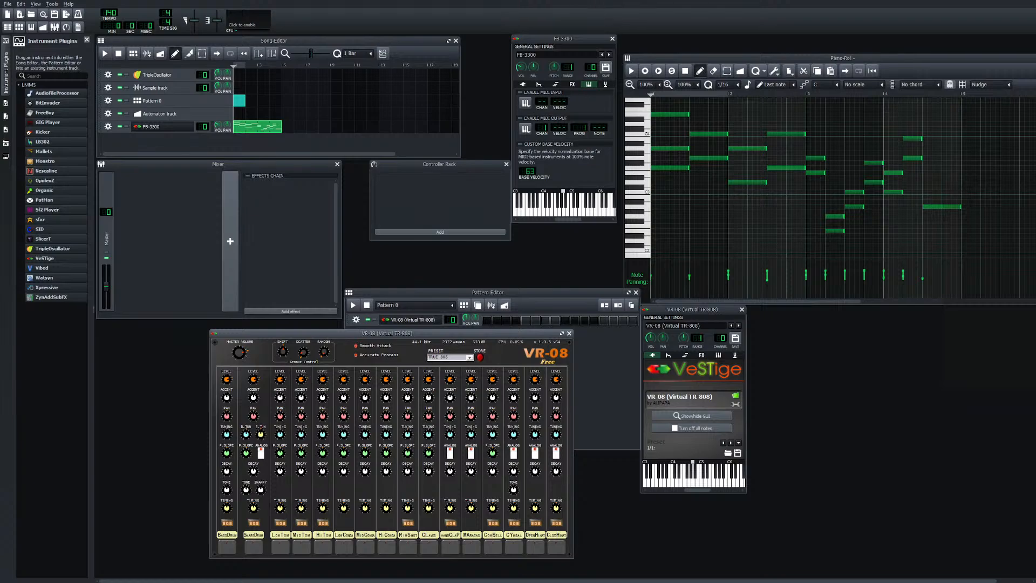
# Play the song past the end of the melody clip with VR-08 loaded, and stop playback
pyautogui.click(104, 53)
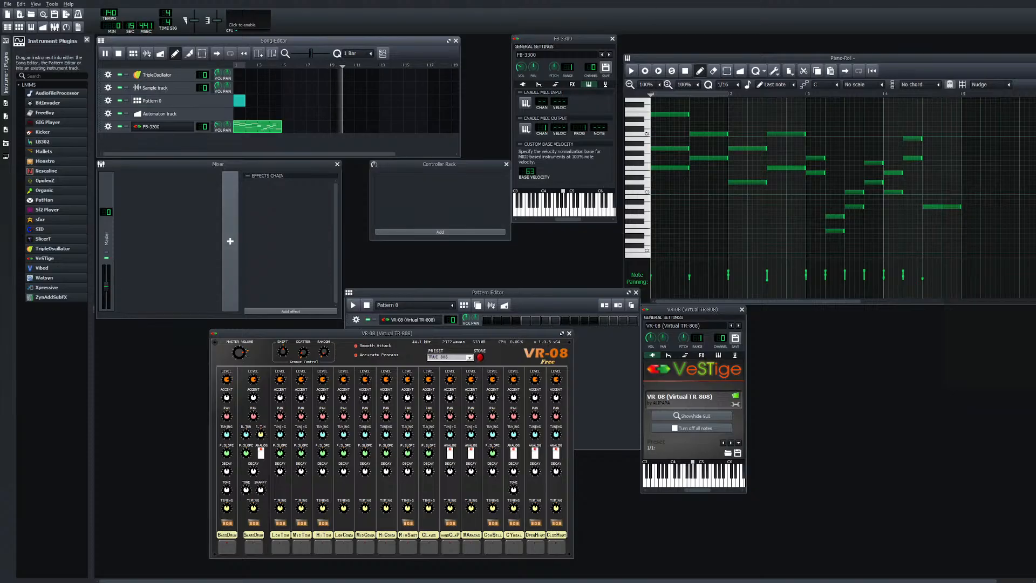
pyautogui.press('space')
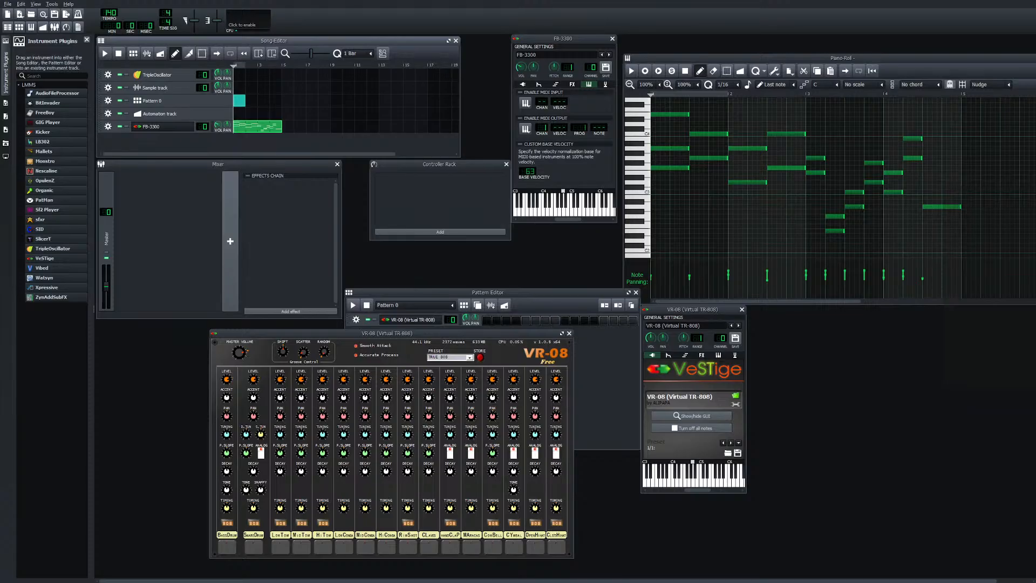
# Audition the VR-08 drum pads, from the low tom through the closed hi-hat plus snare and bass drum, and play the song again
pyautogui.click(280, 547)
pyautogui.click(280, 547)
pyautogui.click(301, 547)
pyautogui.click(322, 547)
pyautogui.click(344, 547)
pyautogui.click(365, 547)
pyautogui.click(386, 547)
pyautogui.click(408, 547)
pyautogui.click(428, 547)
pyautogui.click(450, 547)
pyautogui.click(472, 547)
pyautogui.click(492, 547)
pyautogui.click(514, 547)
pyautogui.click(535, 547)
pyautogui.click(556, 547)
pyautogui.click(556, 547)
pyautogui.click(556, 547)
pyautogui.click(556, 547)
pyautogui.click(556, 547)
pyautogui.click(557, 547)
pyautogui.click(556, 547)
pyautogui.click(556, 547)
pyautogui.click(253, 545)
pyautogui.click(227, 543)
pyautogui.press('space')
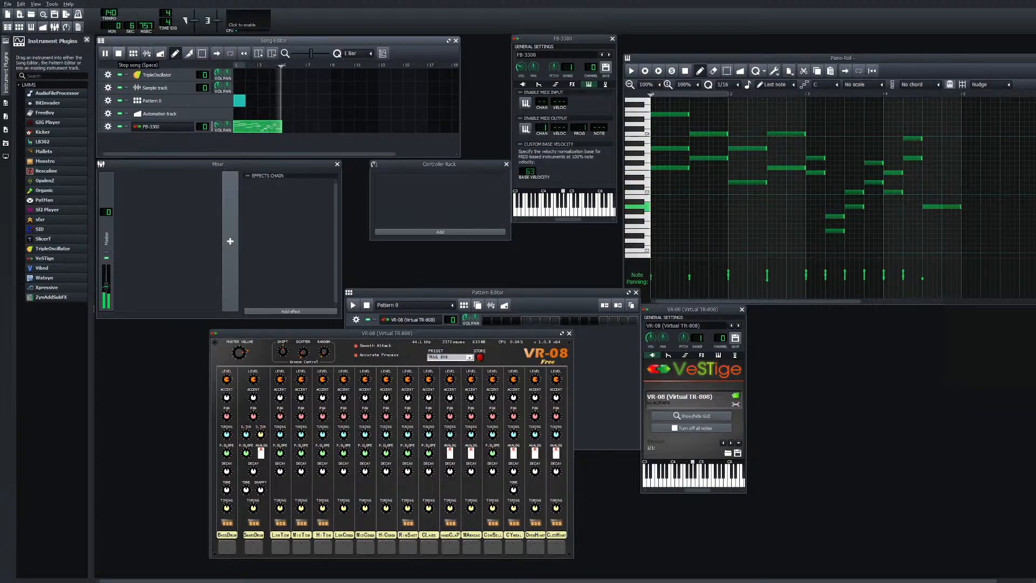
pyautogui.click(118, 53)
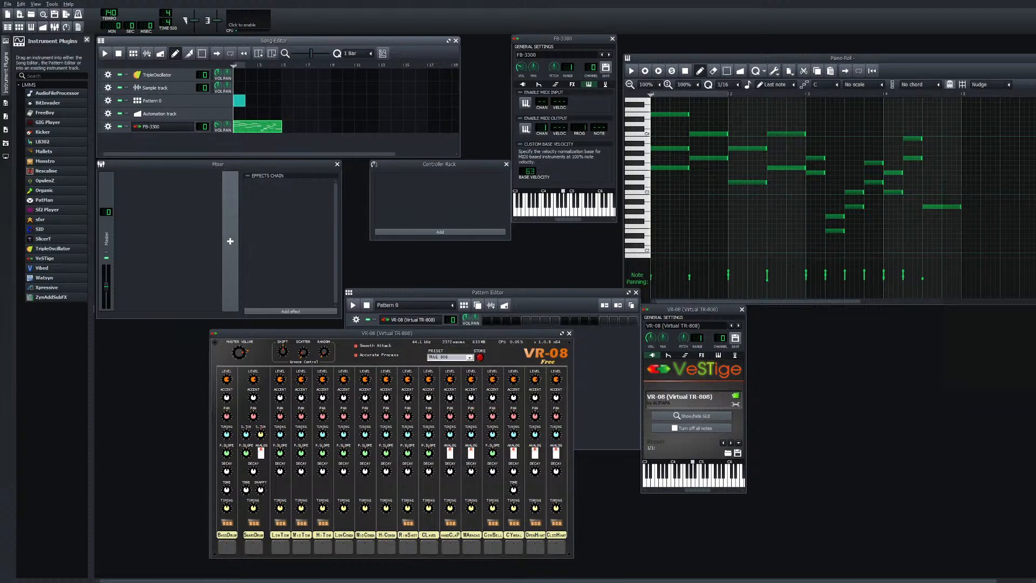
# Enable MIDI input for the VR-08 instrument from the Impact LX25+ controller
pyautogui.click(735, 355)
pyautogui.click(718, 355)
pyautogui.click(655, 373)
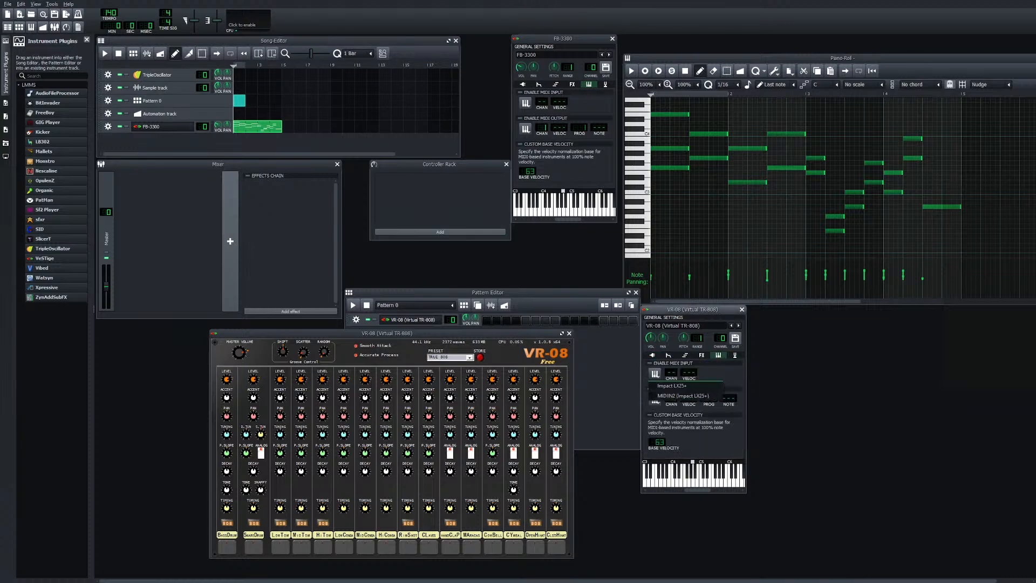
pyautogui.click(671, 385)
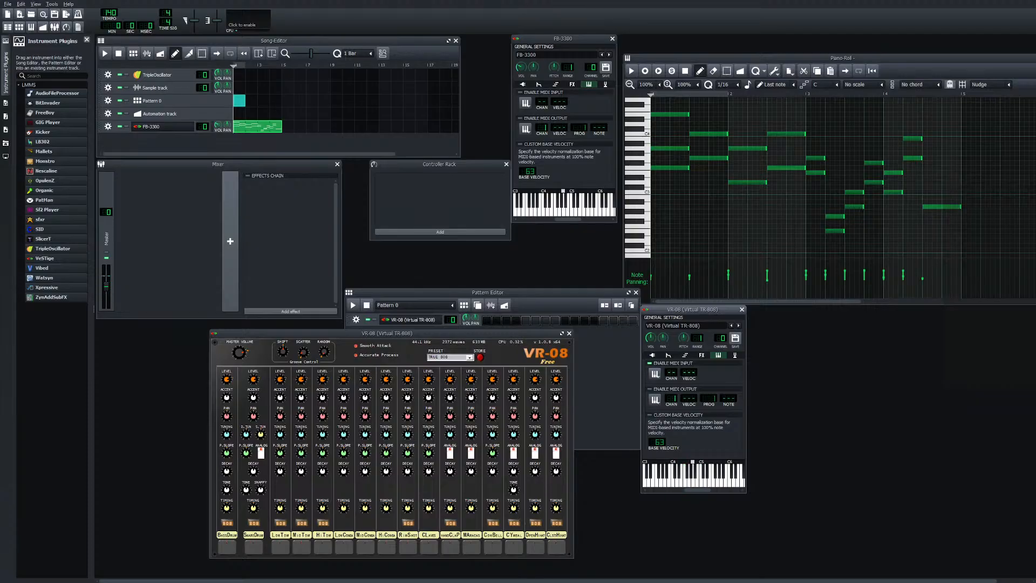
# Play the melody several times to try VR-08 alongside it, and return the song to the start
pyautogui.click(104, 53)
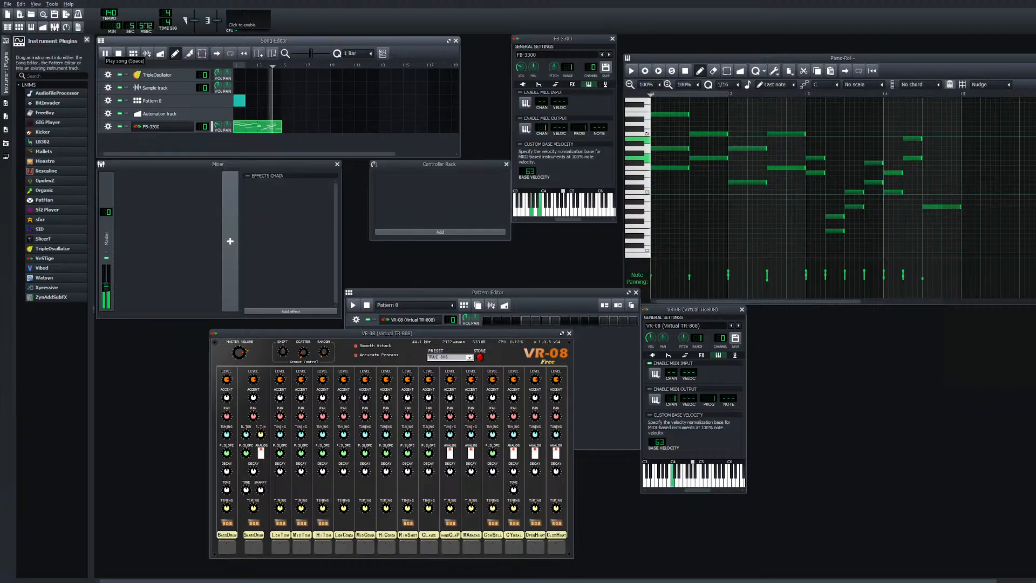
pyautogui.press('space')
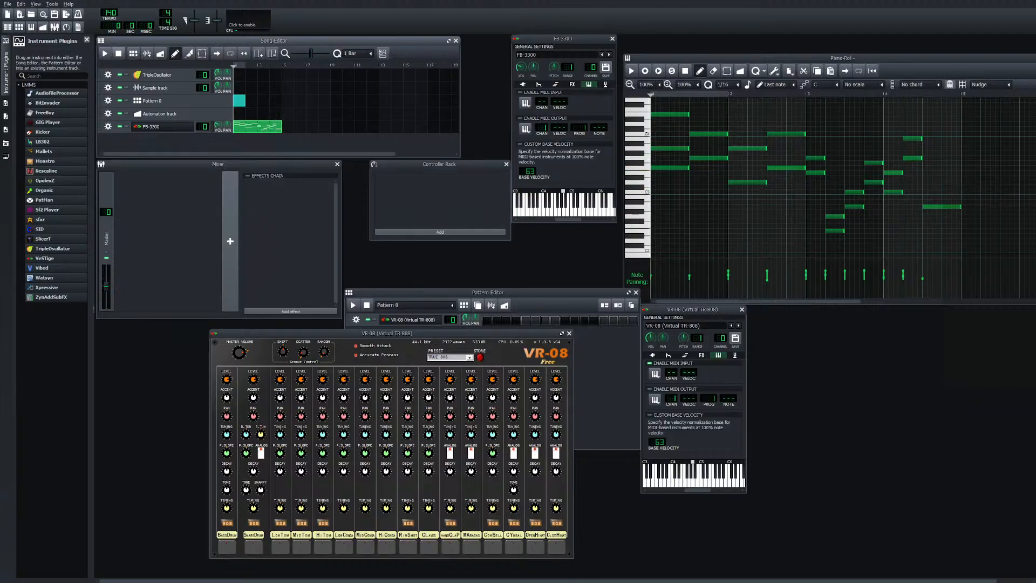
pyautogui.press('space')
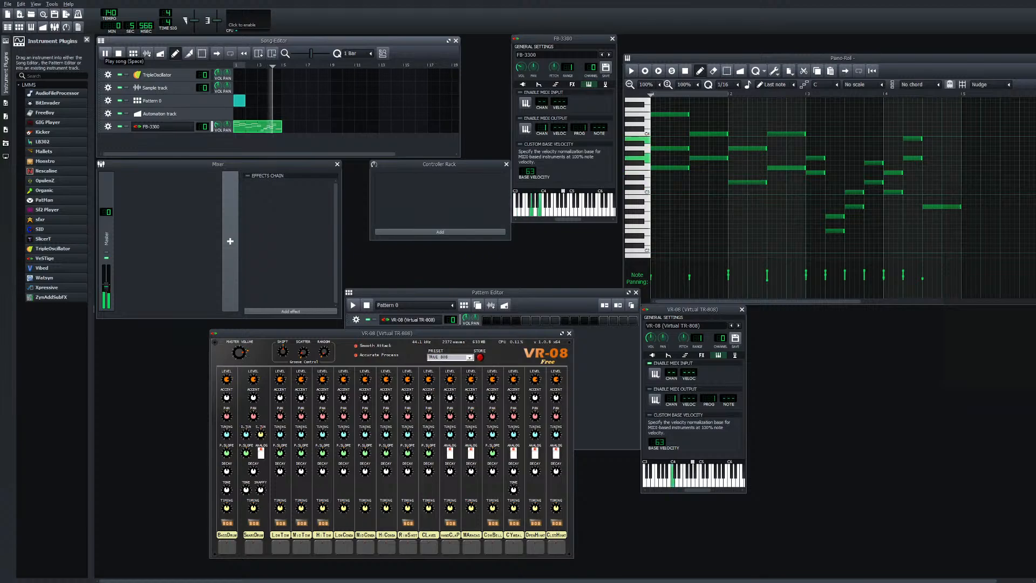
pyautogui.click(105, 53)
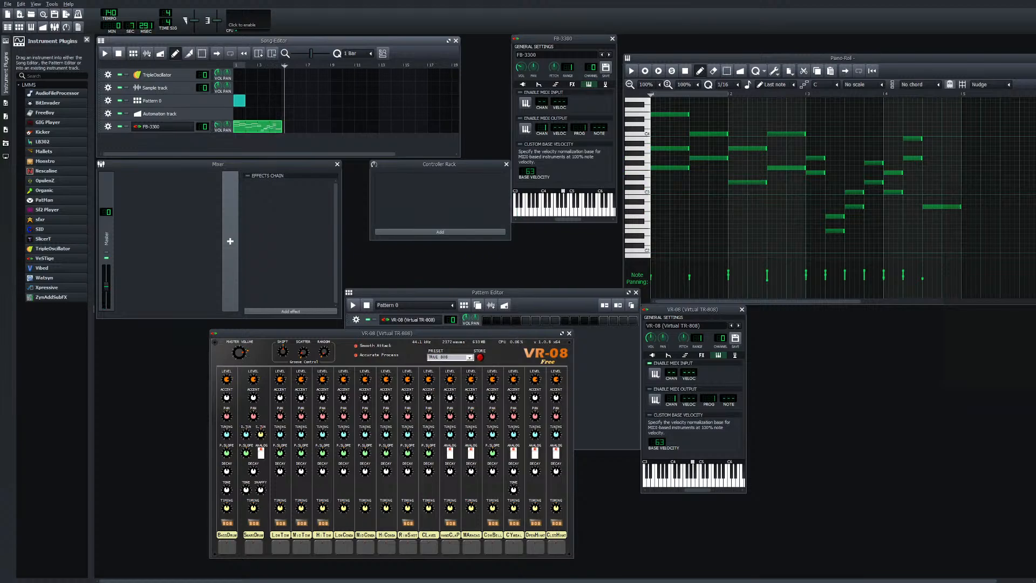
pyautogui.click(118, 53)
# Move the VR-08 window clear of the Pattern Editor, activate the VR-08 track's first step, and test playback
pyautogui.moveTo(378, 333); pyautogui.dragTo(804, 230)
pyautogui.click(486, 320)
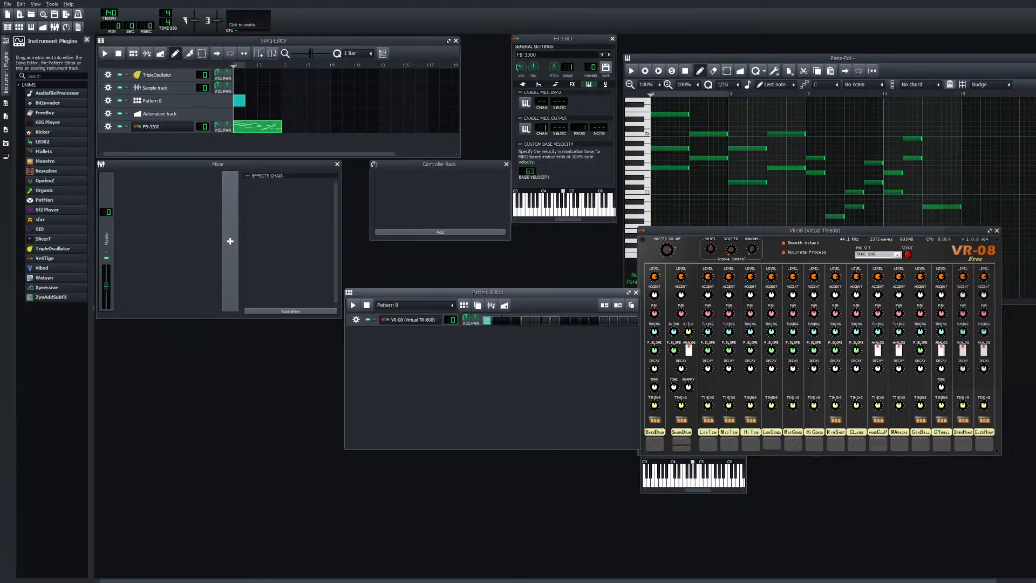
pyautogui.press('space')
pyautogui.press('space')
# Examine the VR-08 track's mixer channel and MIDI input and output options without changing them
pyautogui.click(356, 319)
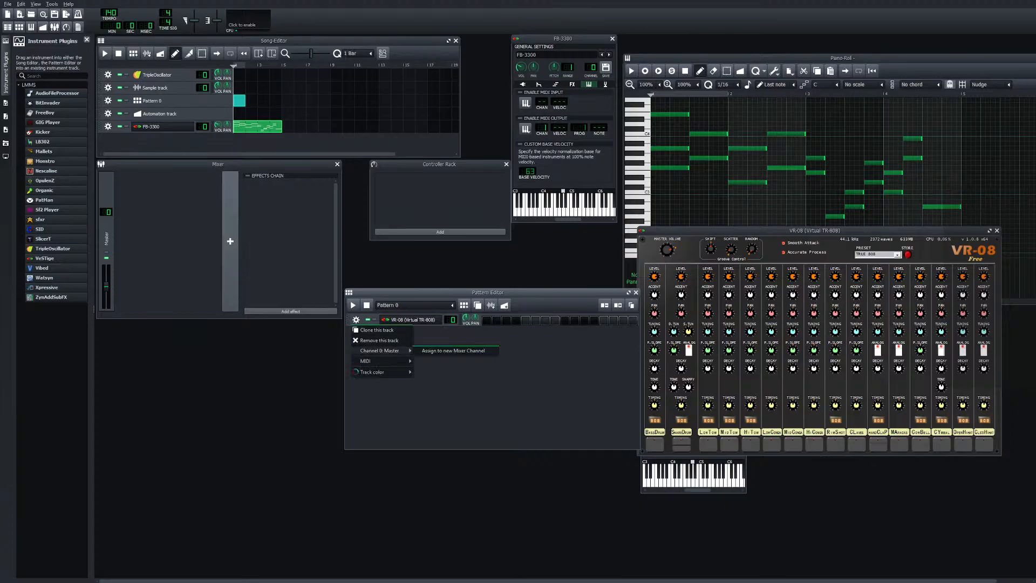
pyautogui.moveTo(377, 360)
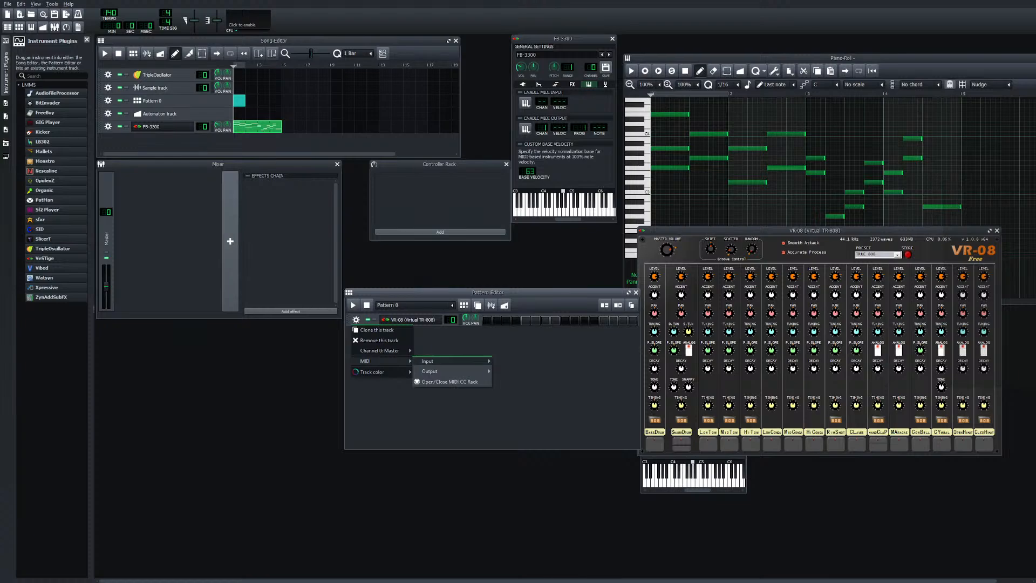
pyautogui.moveTo(448, 371)
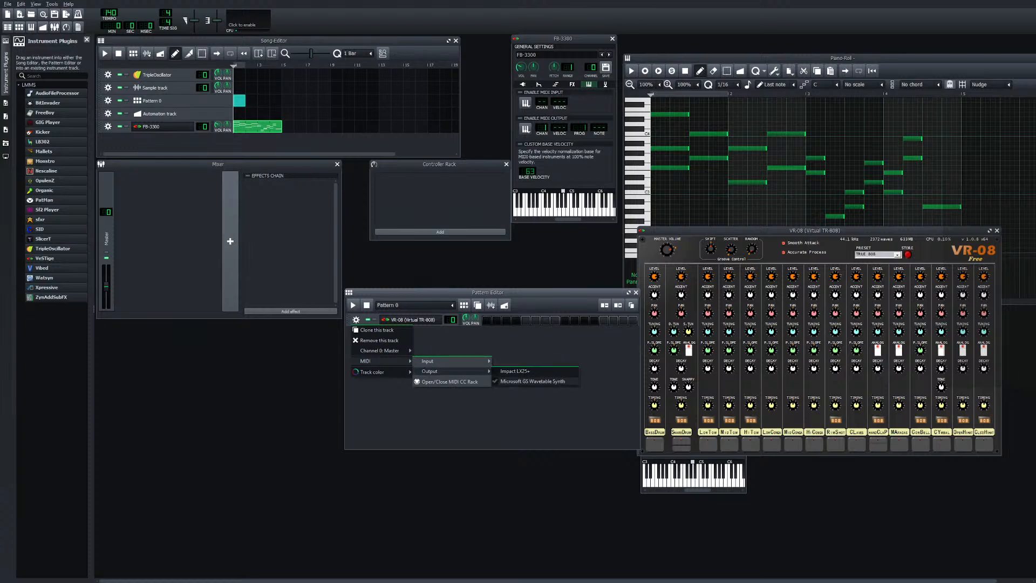
pyautogui.click(533, 402)
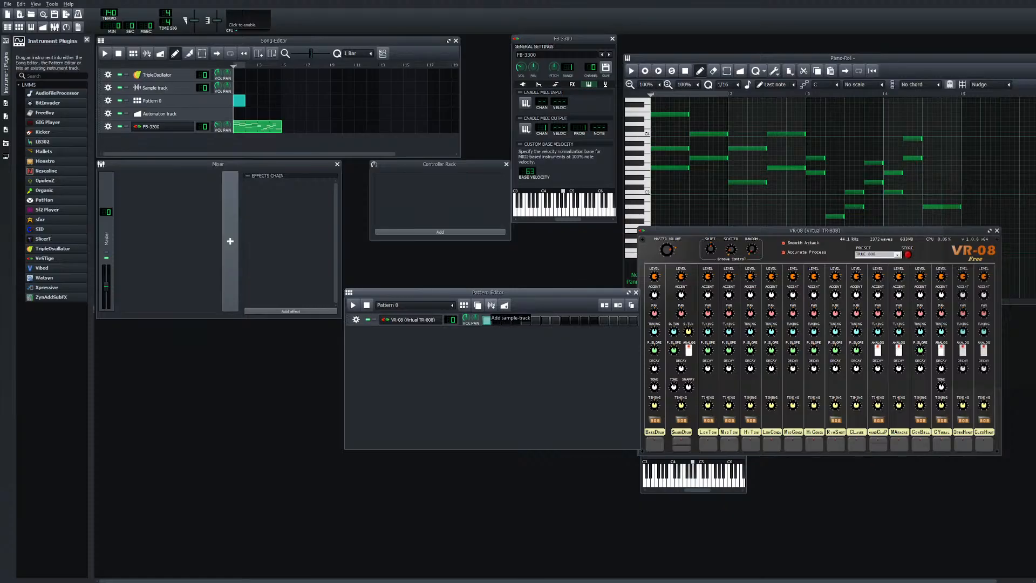
# Add a sample track to Pattern 0 and remove it again
pyautogui.click(490, 305)
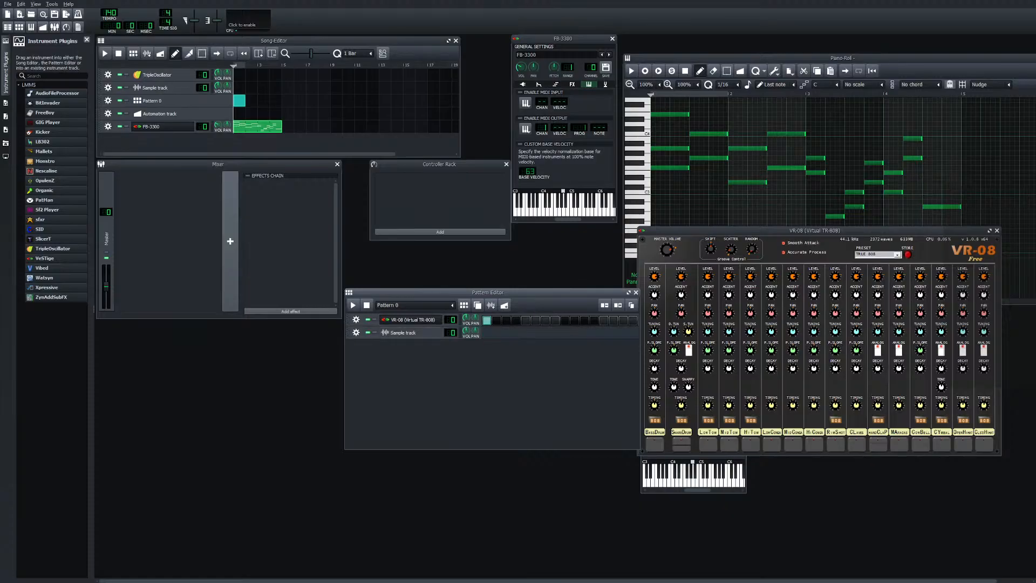
pyautogui.click(356, 332)
pyautogui.click(380, 354)
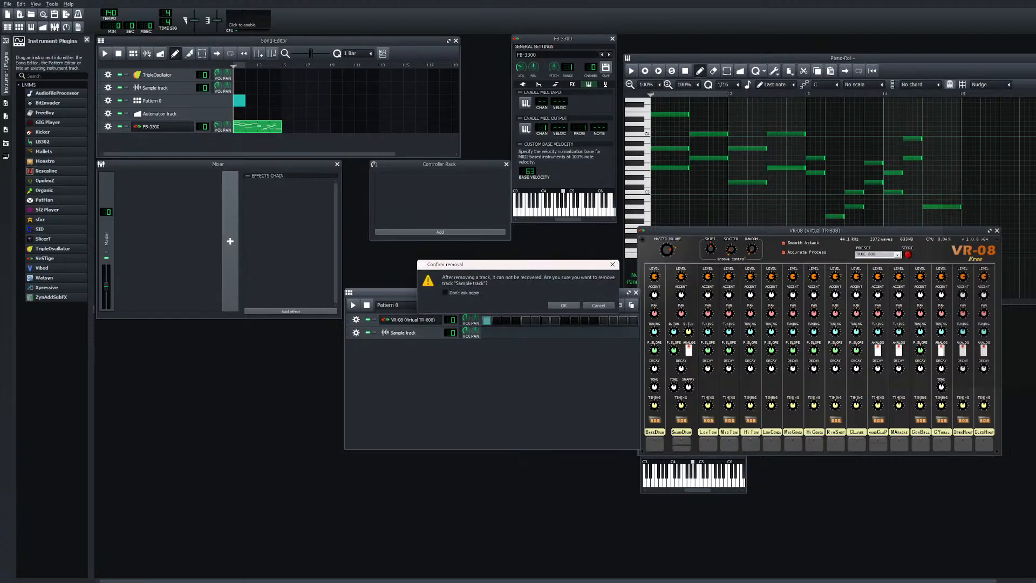
pyautogui.click(563, 306)
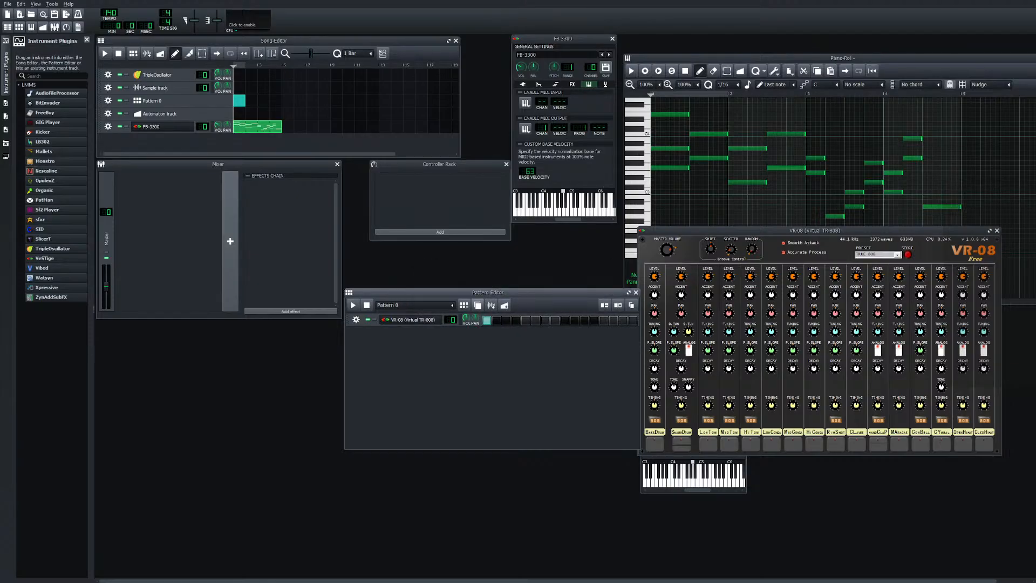
# Clone Pattern 0 twice and remove both cloned pattern tracks from the song again
pyautogui.click(478, 304)
pyautogui.click(477, 305)
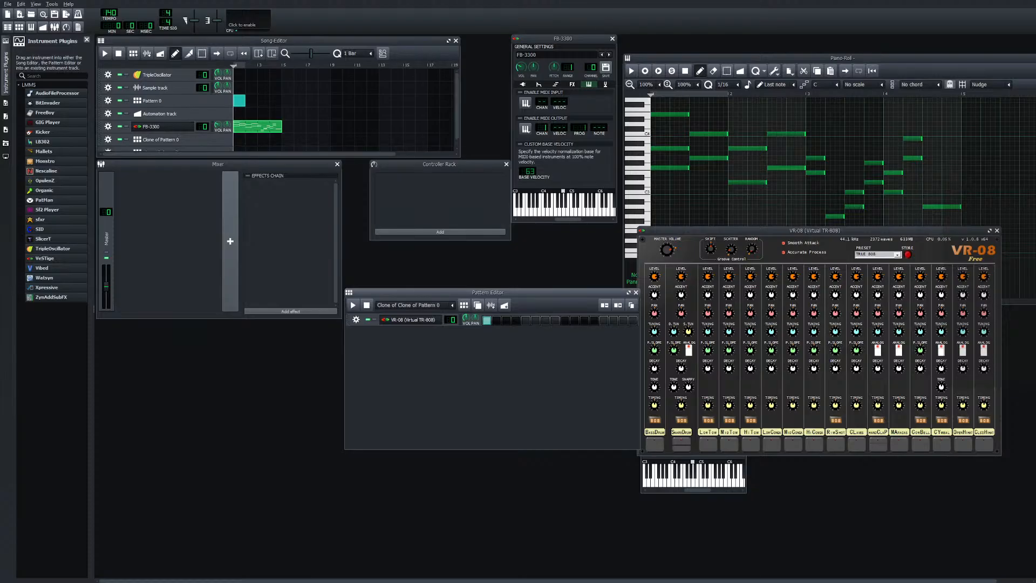
pyautogui.click(107, 131)
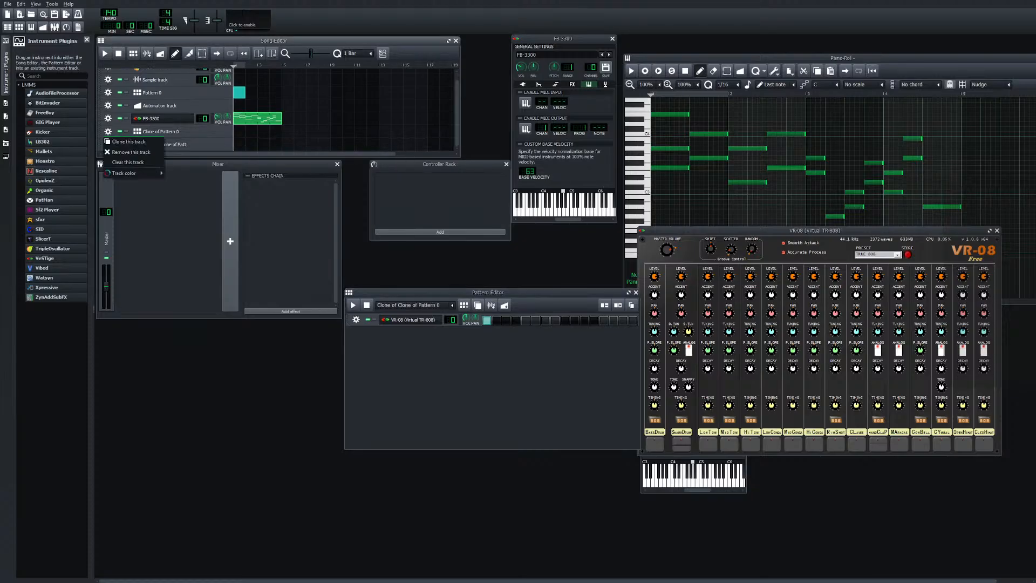
pyautogui.click(132, 151)
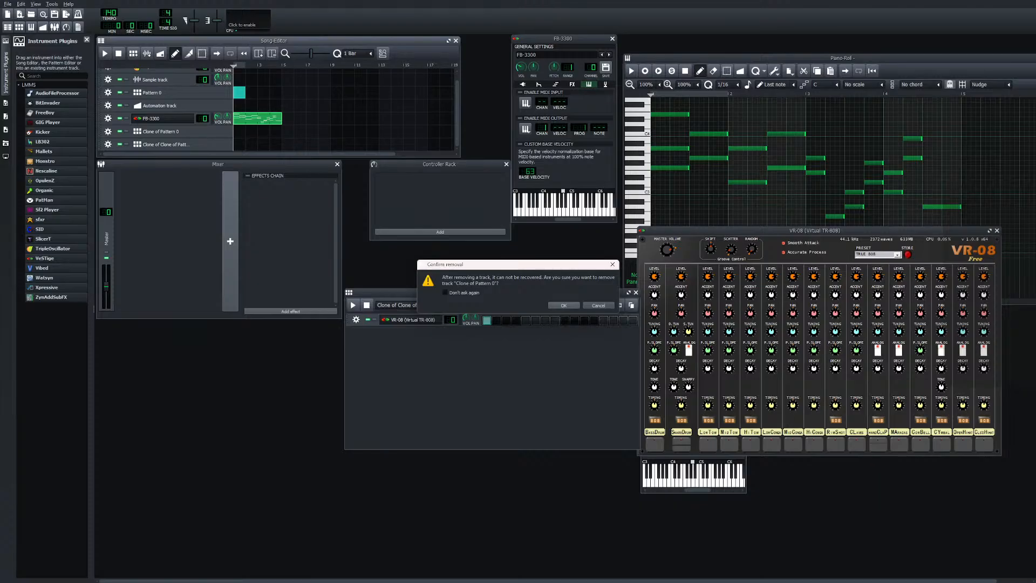
pyautogui.press('Return')
pyautogui.click(108, 139)
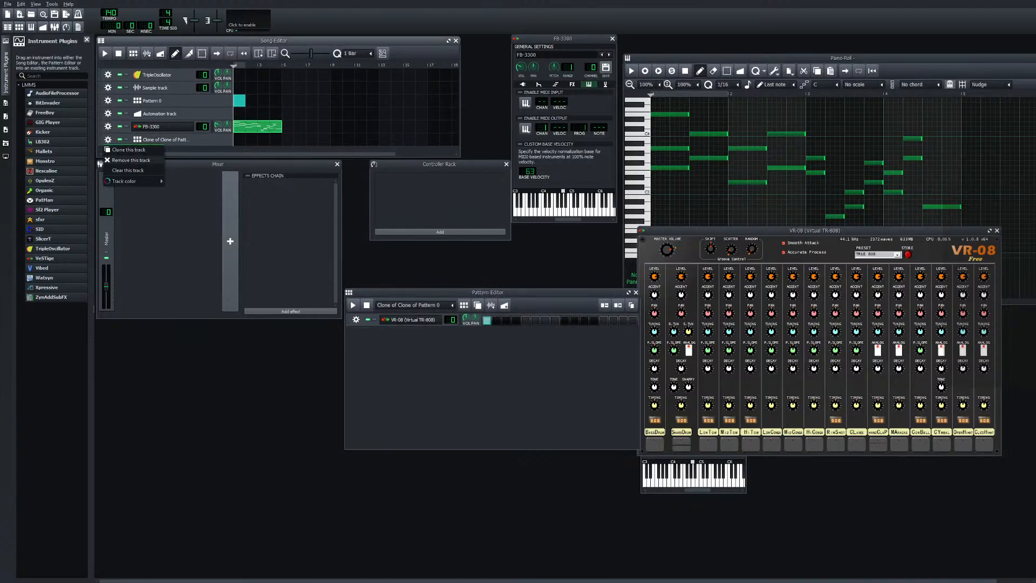
pyautogui.click(132, 159)
pyautogui.press('Return')
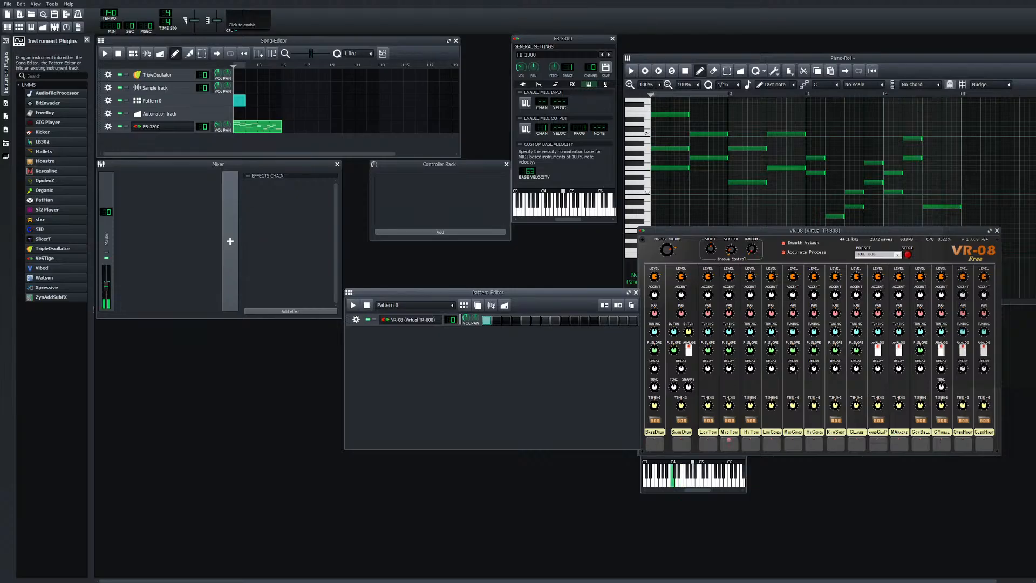
# Play the song once, and remove the VR-08 track from Pattern 0, closing the VR-08 and Pattern Editor windows
pyautogui.click(105, 54)
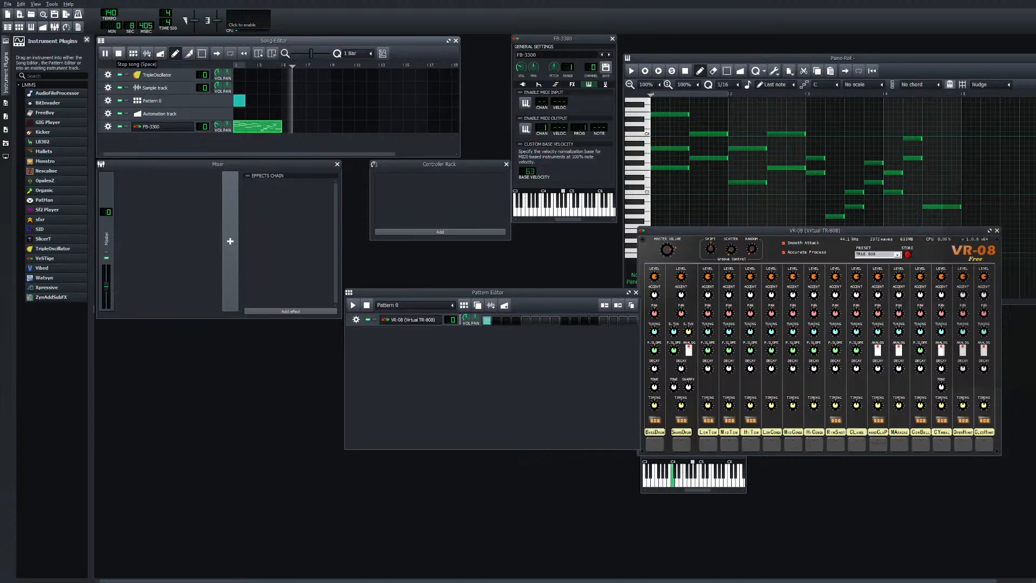
pyautogui.press('space')
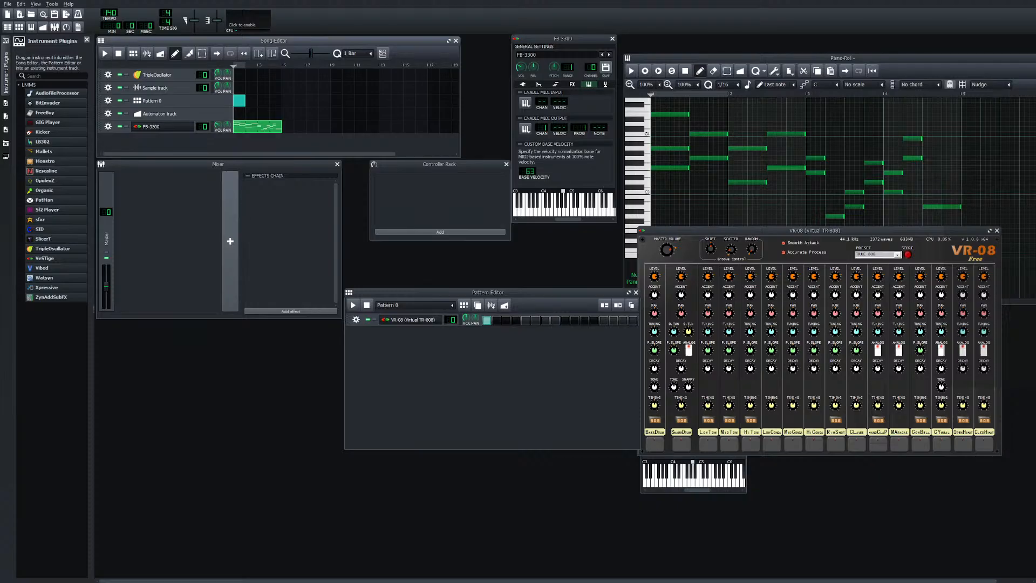
pyautogui.click(996, 230)
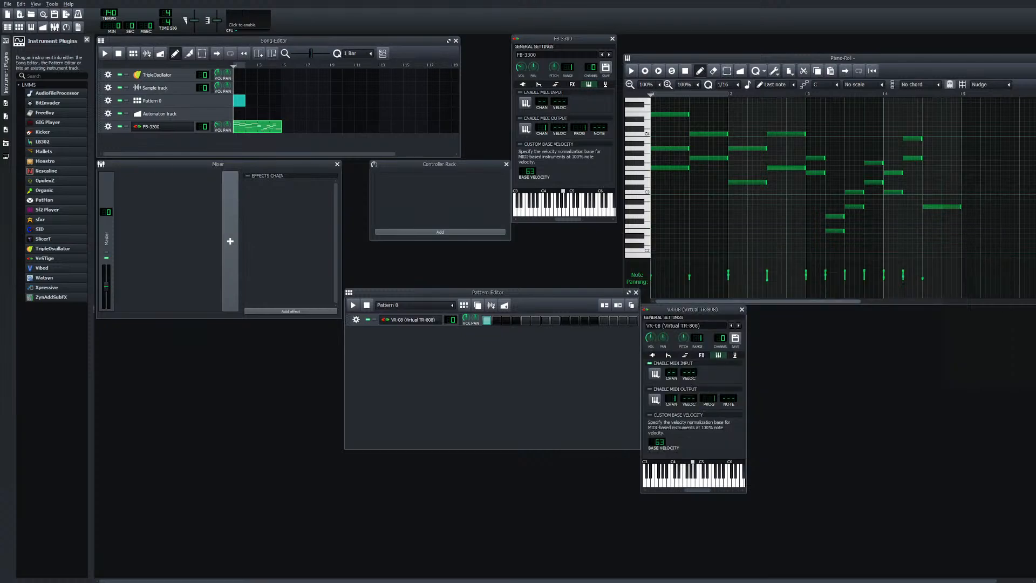
pyautogui.click(356, 319)
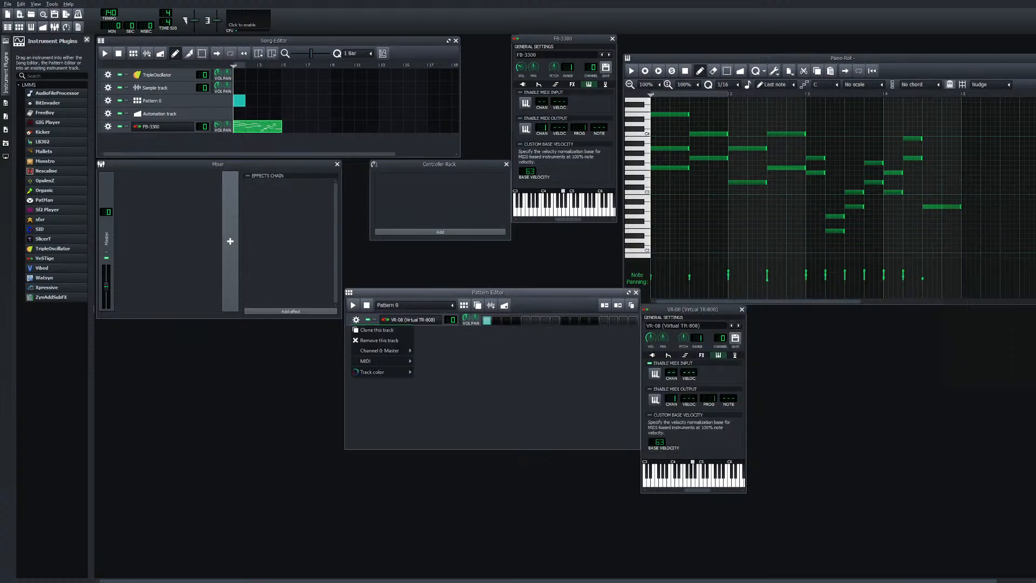
pyautogui.click(378, 350)
pyautogui.click(563, 305)
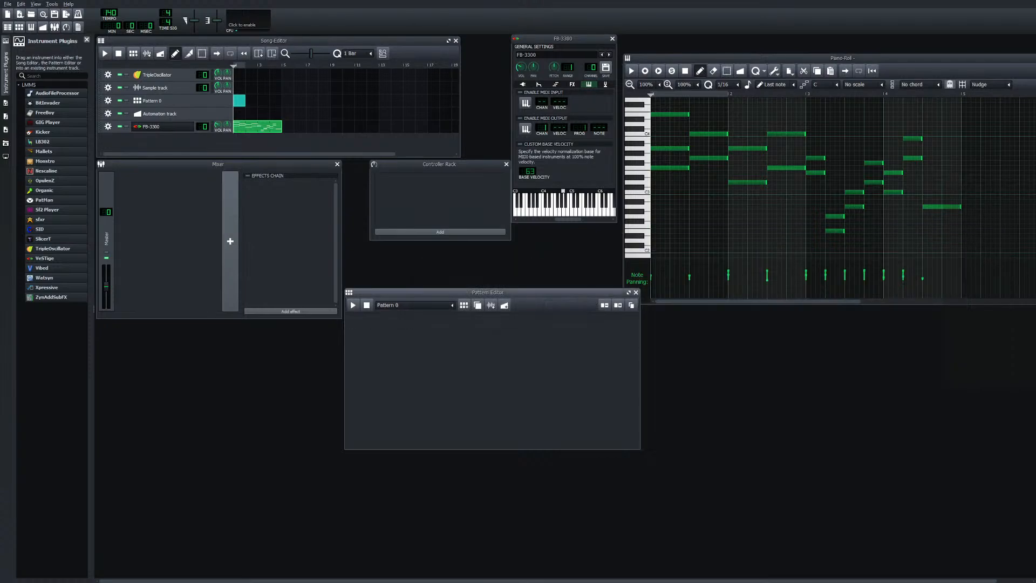
pyautogui.click(636, 292)
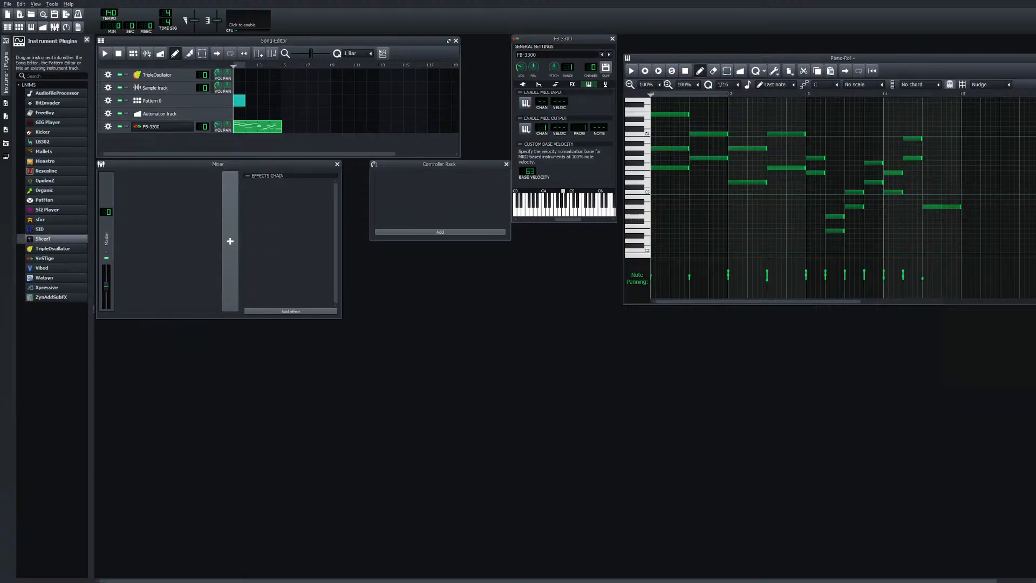
# Add a VeSTige instrument track to the song and load VR-08x64.dll into it, continuing with the free version
pyautogui.moveTo(46, 259); pyautogui.dragTo(162, 140)
pyautogui.click(162, 140)
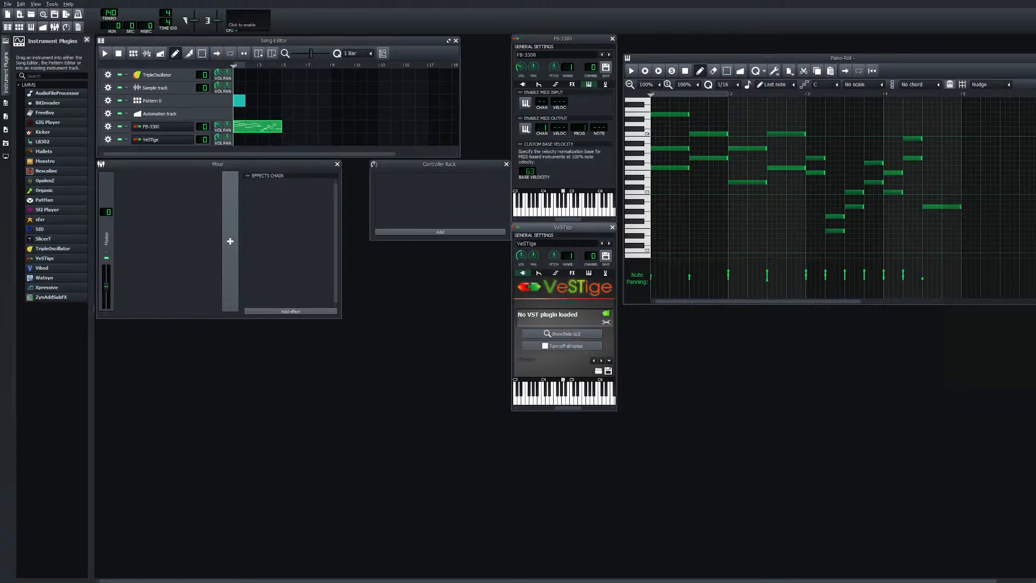
pyautogui.click(606, 313)
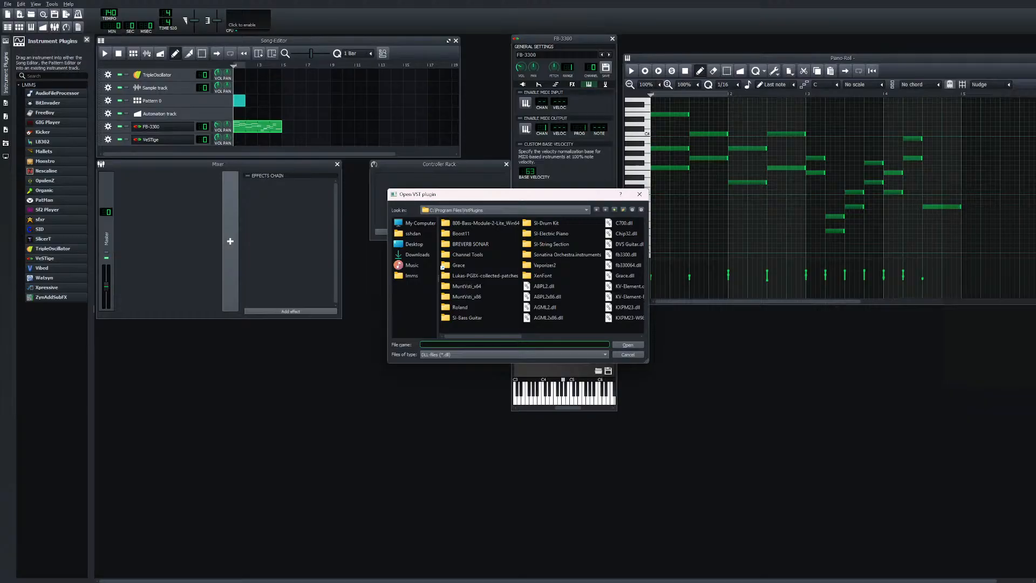
pyautogui.scroll(-5, 442, 266)
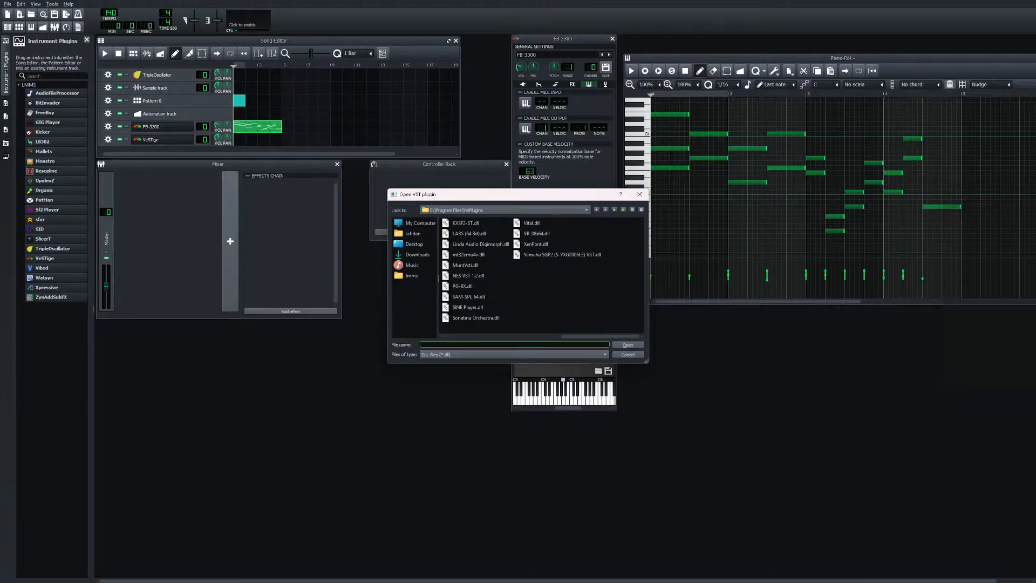
pyautogui.doubleClick(536, 234)
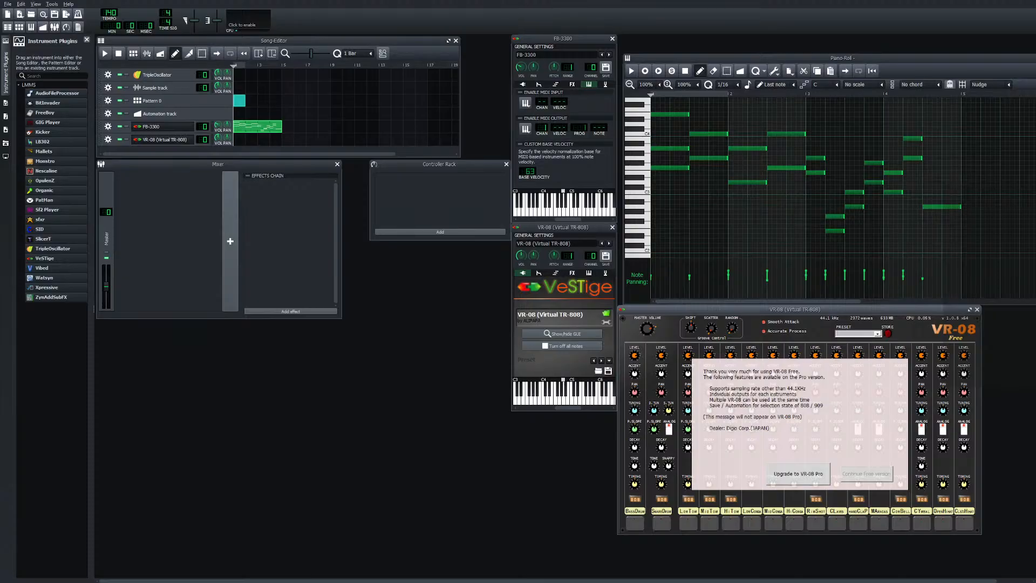
pyautogui.click(866, 474)
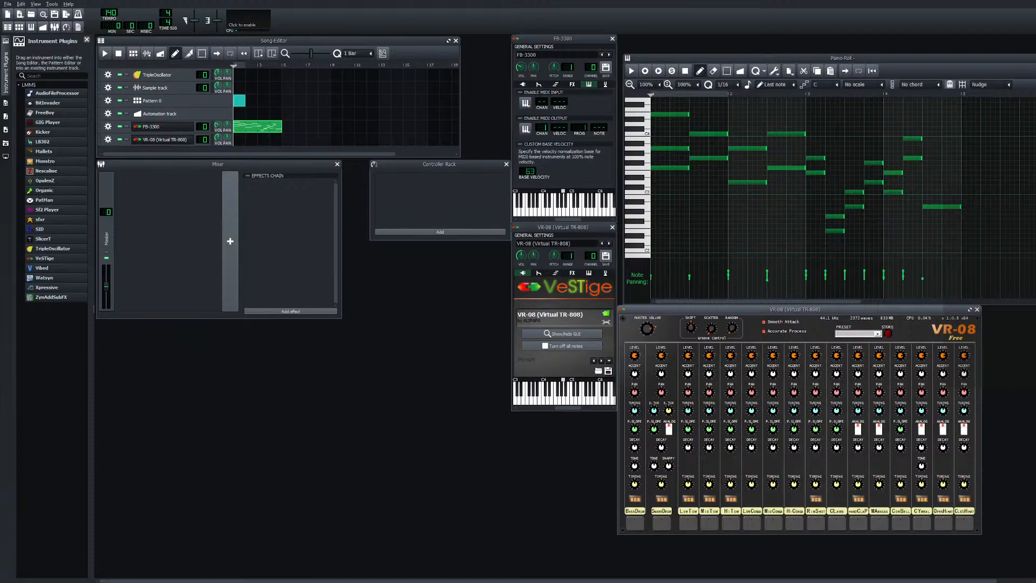
# Enable MIDI input on the new VR-08 track with the Impact LX25+ as its device
pyautogui.click(589, 273)
pyautogui.click(526, 292)
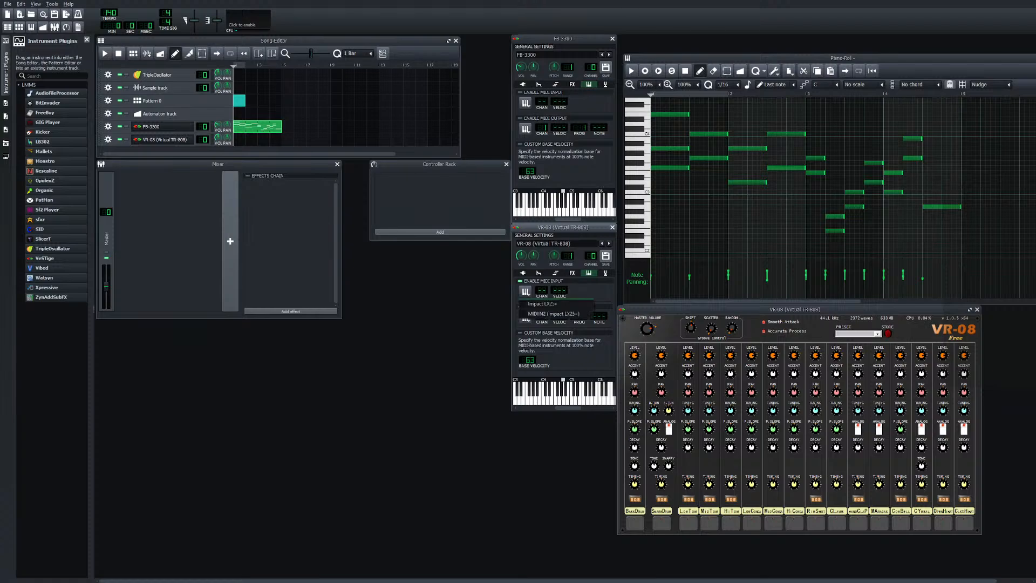
pyautogui.click(539, 304)
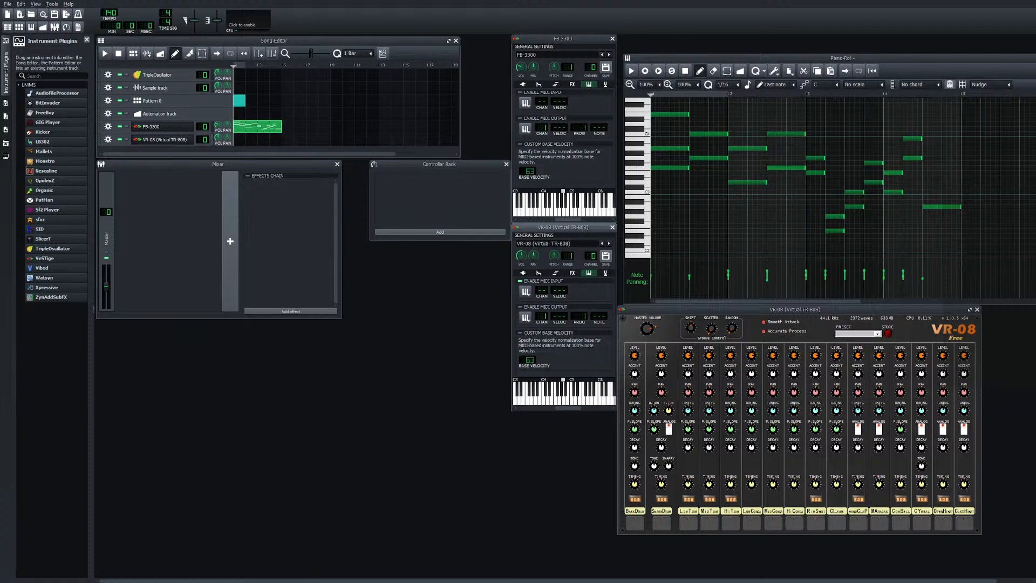
# Create a clip on the VR-08 track with four one-bar C4 notes across bars 1 to 4, and test the song's playback
pyautogui.doubleClick(239, 140)
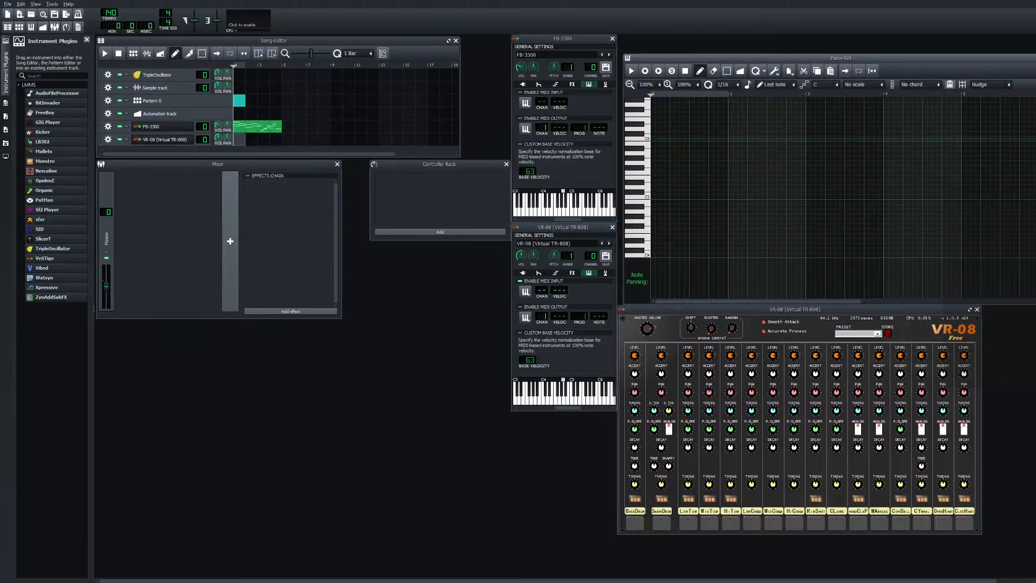
pyautogui.scroll(-1, 665, 213)
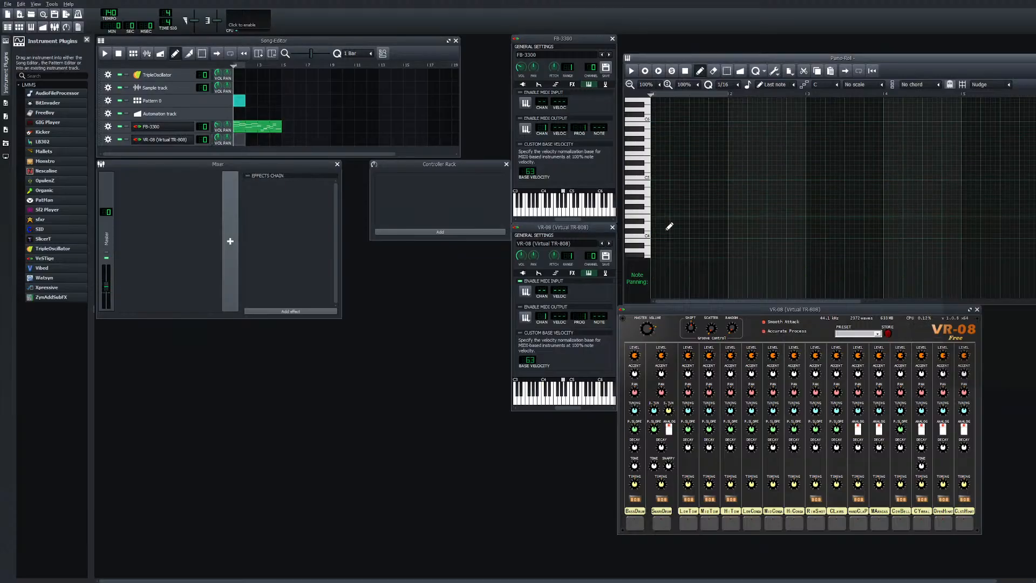
pyautogui.click(665, 236)
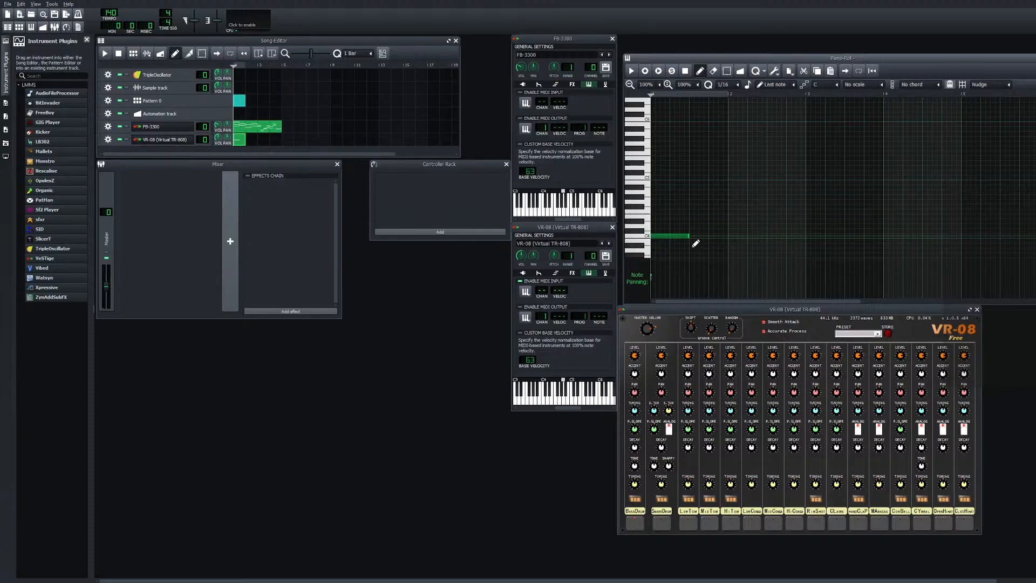
pyautogui.moveTo(690, 236); pyautogui.dragTo(727, 241)
pyautogui.click(735, 243)
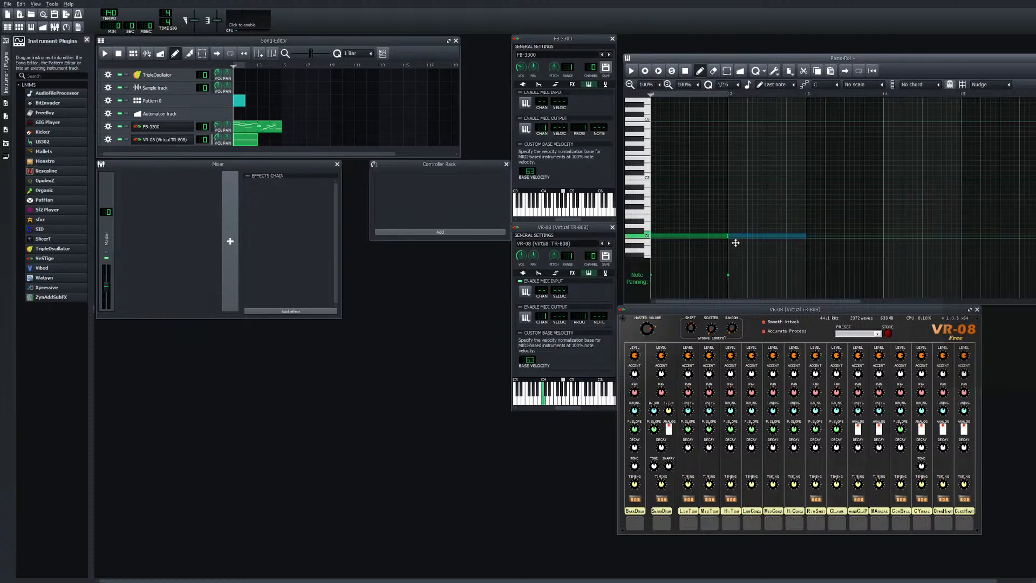
pyautogui.moveTo(832, 243); pyautogui.dragTo(813, 244)
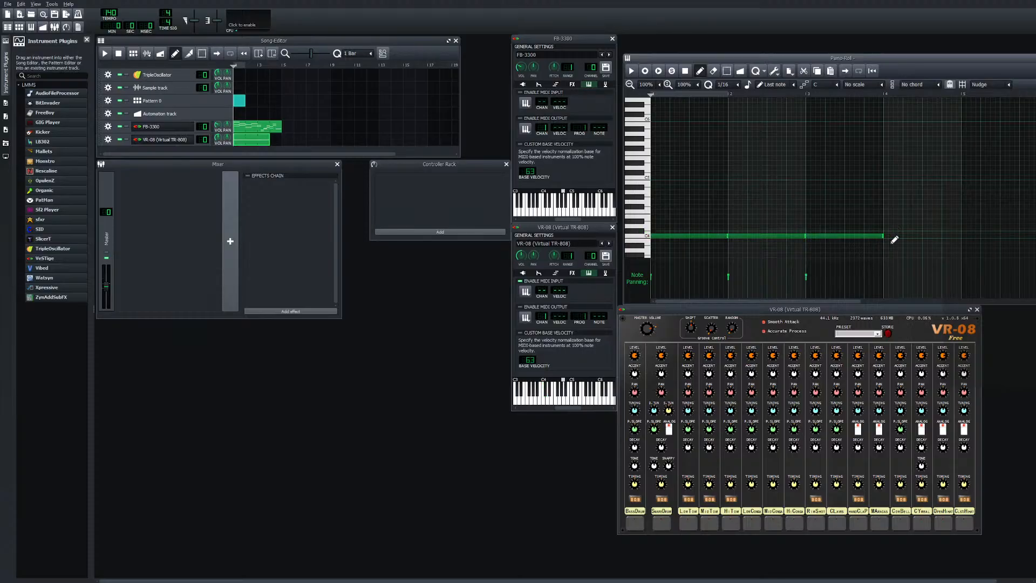
pyautogui.moveTo(896, 238); pyautogui.dragTo(888, 241)
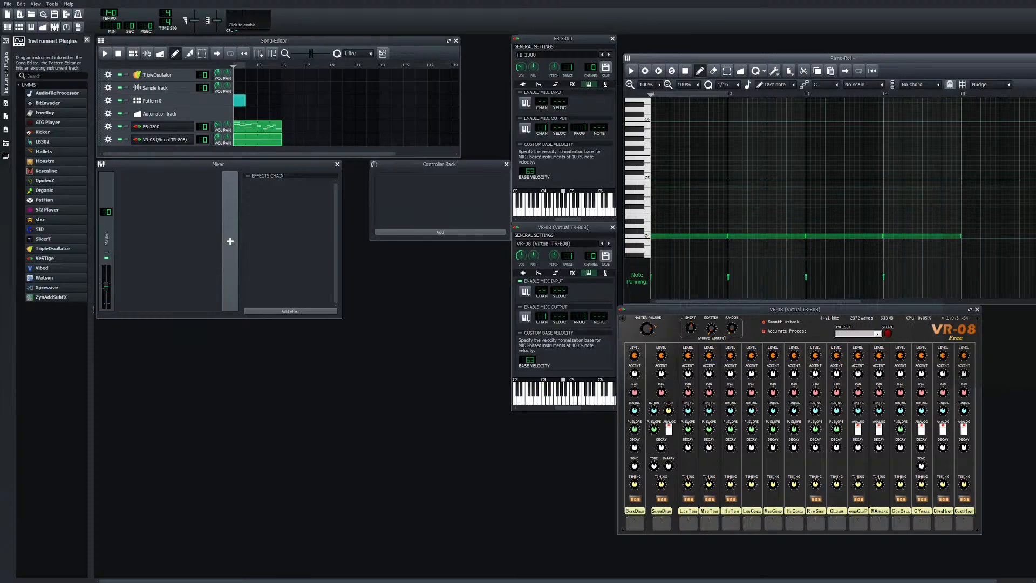
pyautogui.click(105, 52)
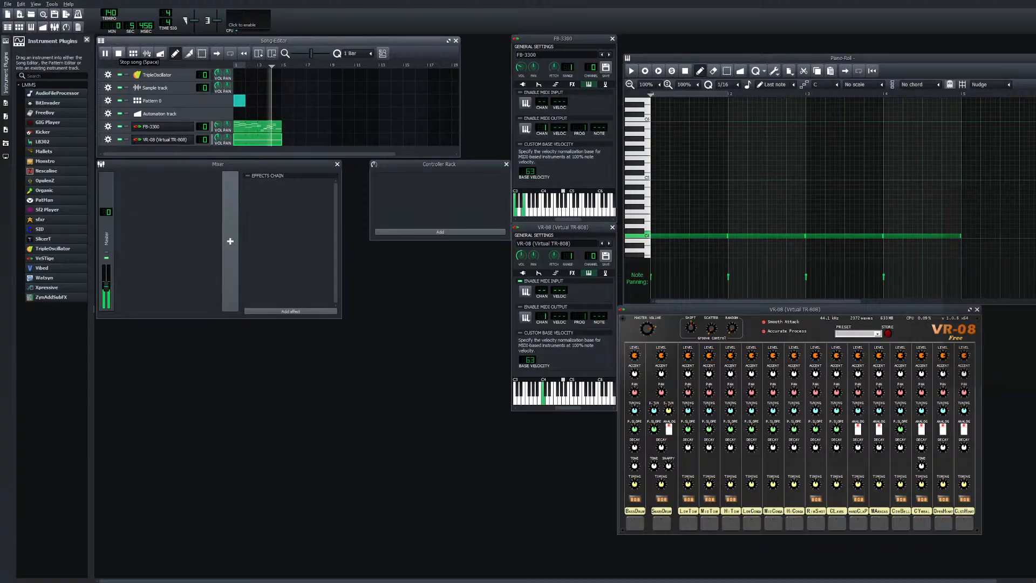
pyautogui.click(118, 53)
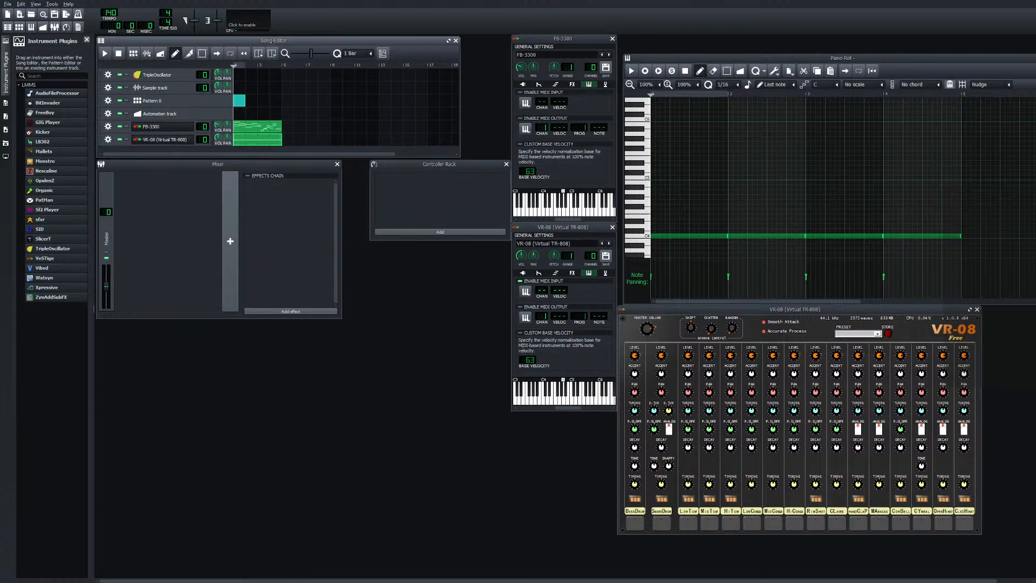
# Add half-bar D4 notes at the start of bars 2 and 3 in the VR-08 clip
pyautogui.moveTo(698, 235); pyautogui.dragTo(743, 232)
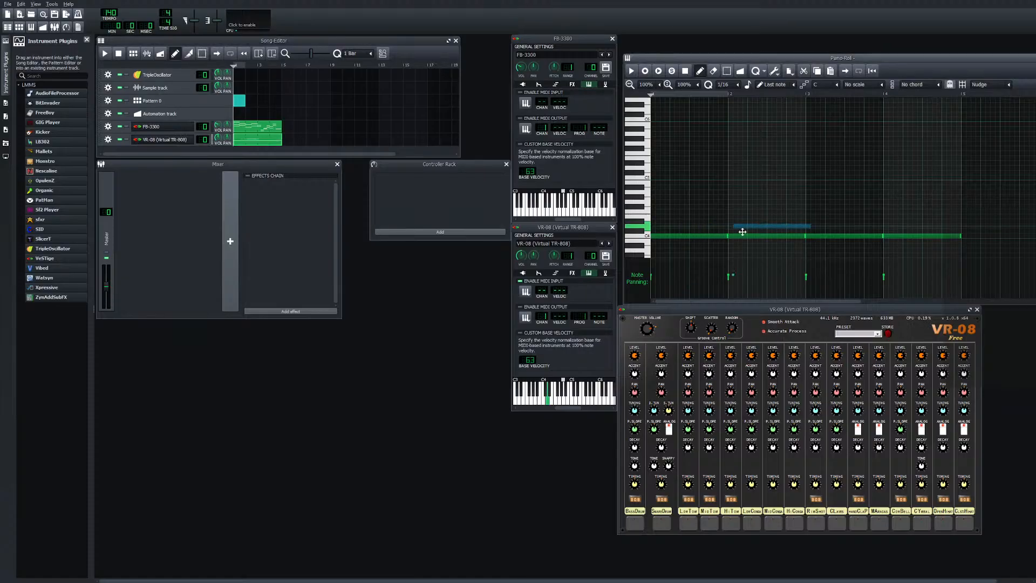
pyautogui.moveTo(807, 229); pyautogui.dragTo(768, 234)
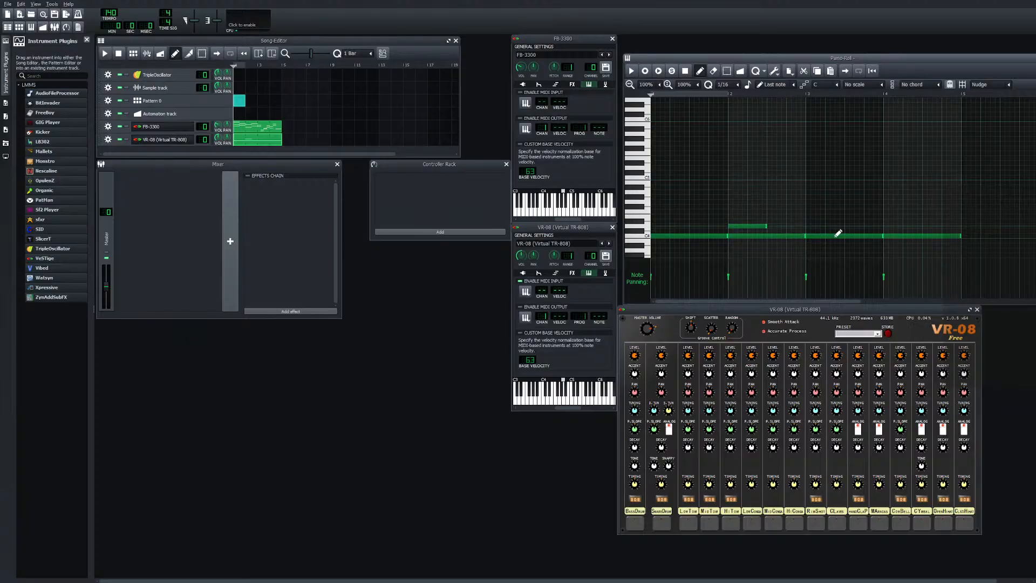
pyautogui.moveTo(832, 226); pyautogui.dragTo(809, 228)
# Delete every note after bar 1 from the VR-08 clip, keeping only the first C4 note
pyautogui.click(950, 237)
pyautogui.rightClick(947, 245)
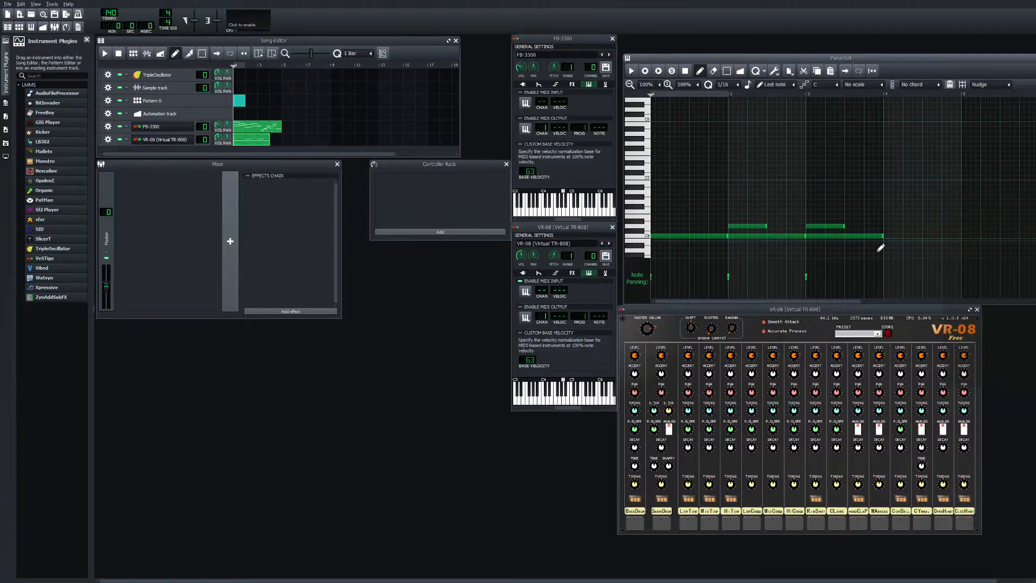
pyautogui.rightClick(879, 243)
pyautogui.rightClick(792, 236)
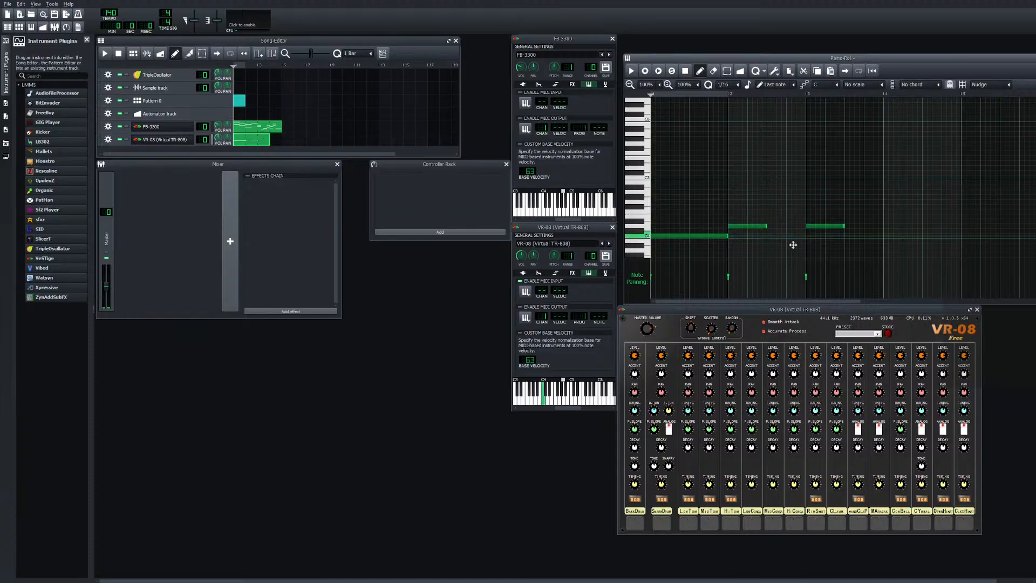
pyautogui.rightClick(761, 226)
pyautogui.click(833, 222)
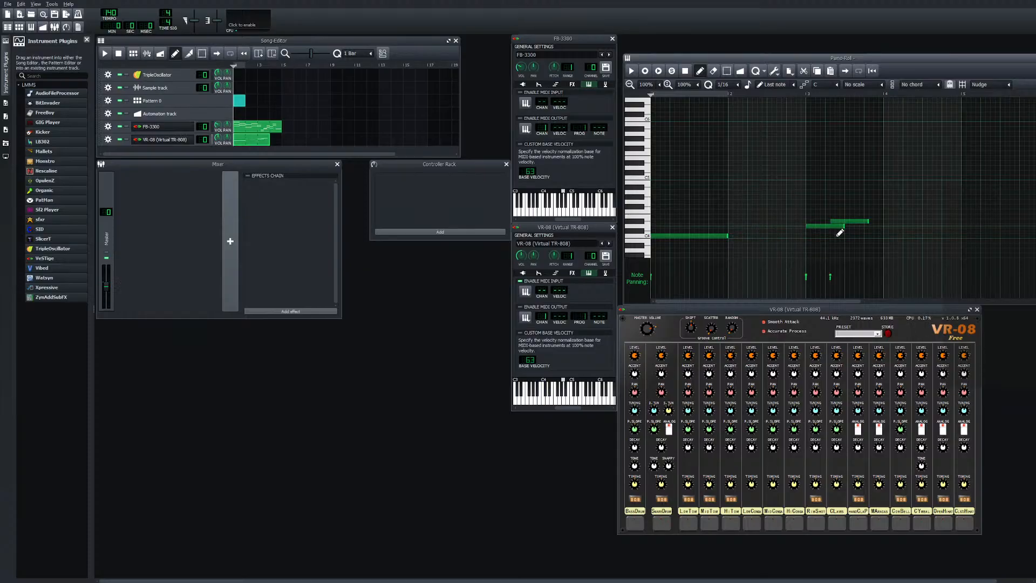
pyautogui.rightClick(833, 226)
pyautogui.click(839, 221)
pyautogui.rightClick(839, 221)
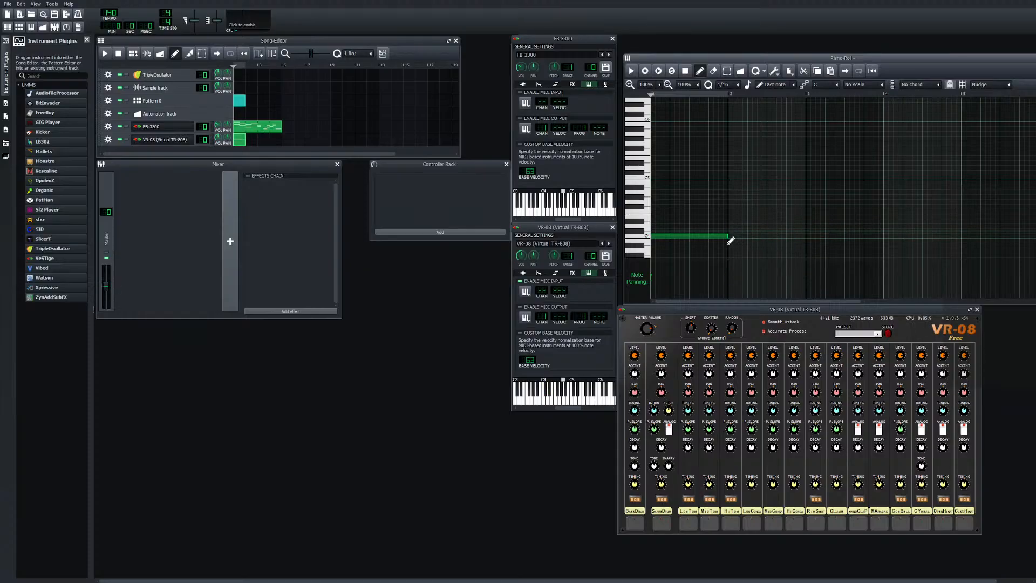
# Shorten the first C4 note to half a bar, test playback, and add a second half-bar C4 note directly after it
pyautogui.moveTo(727, 237); pyautogui.dragTo(696, 243)
pyautogui.click(104, 53)
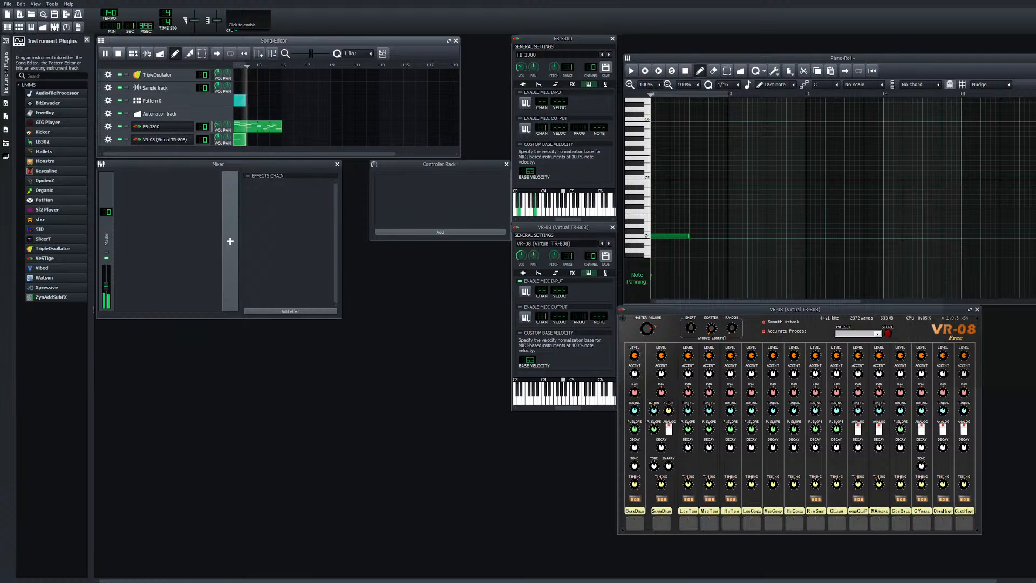
pyautogui.press('space')
pyautogui.click(697, 239)
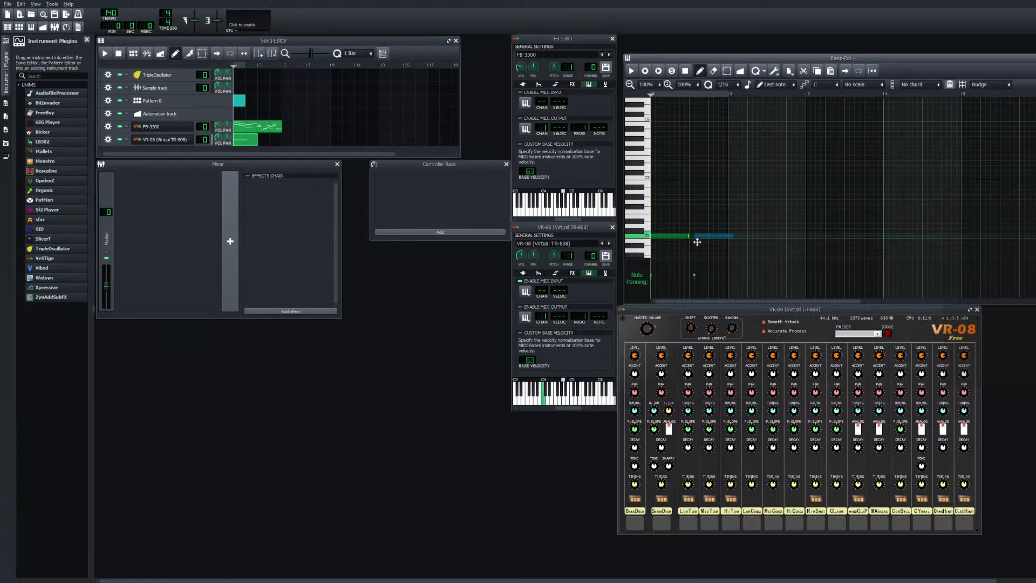
pyautogui.moveTo(721, 239); pyautogui.dragTo(715, 238)
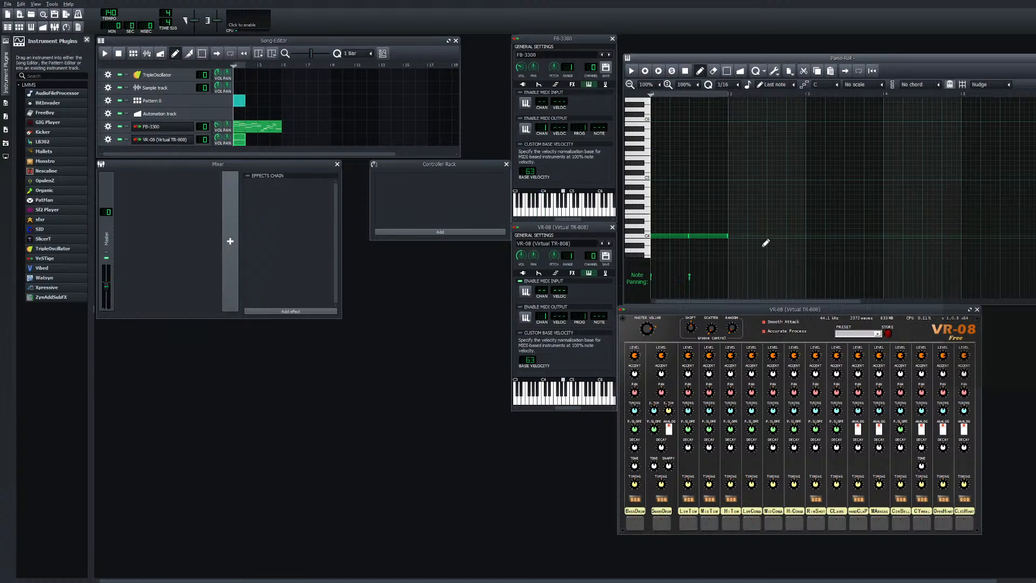
# Continue the half-bar C4 notes through bars 2 to 4 of the VR-08 clip and test the clip's playback
pyautogui.click(738, 239)
pyautogui.click(800, 240)
pyautogui.moveTo(800, 244)
pyautogui.mouseDown()
pyautogui.moveTo(777, 243)
pyautogui.moveTo(817, 245)
pyautogui.mouseUp()
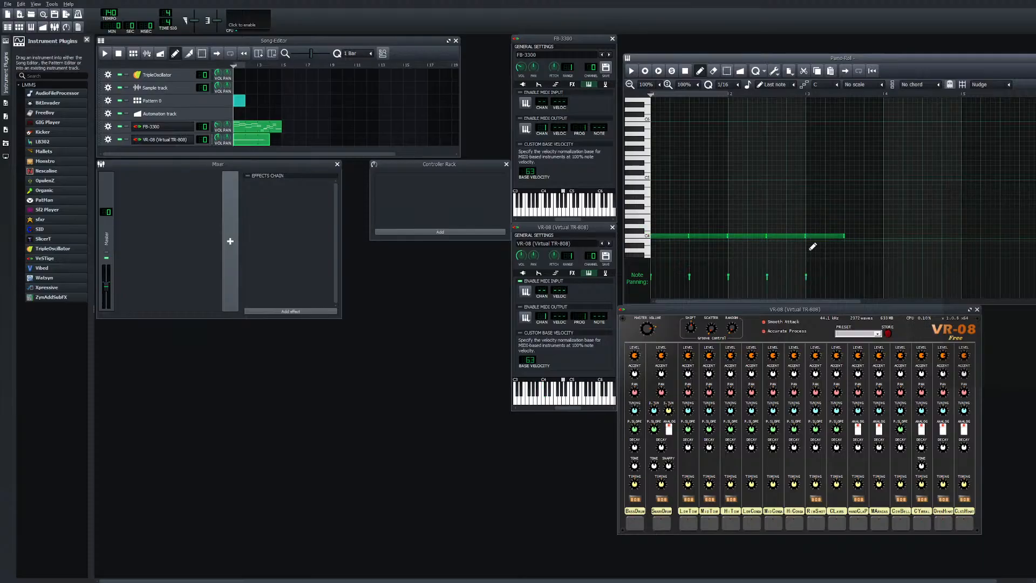
pyautogui.moveTo(885, 238)
pyautogui.mouseDown()
pyautogui.moveTo(848, 243)
pyautogui.moveTo(939, 240)
pyautogui.moveTo(926, 241)
pyautogui.mouseUp()
pyautogui.click(631, 71)
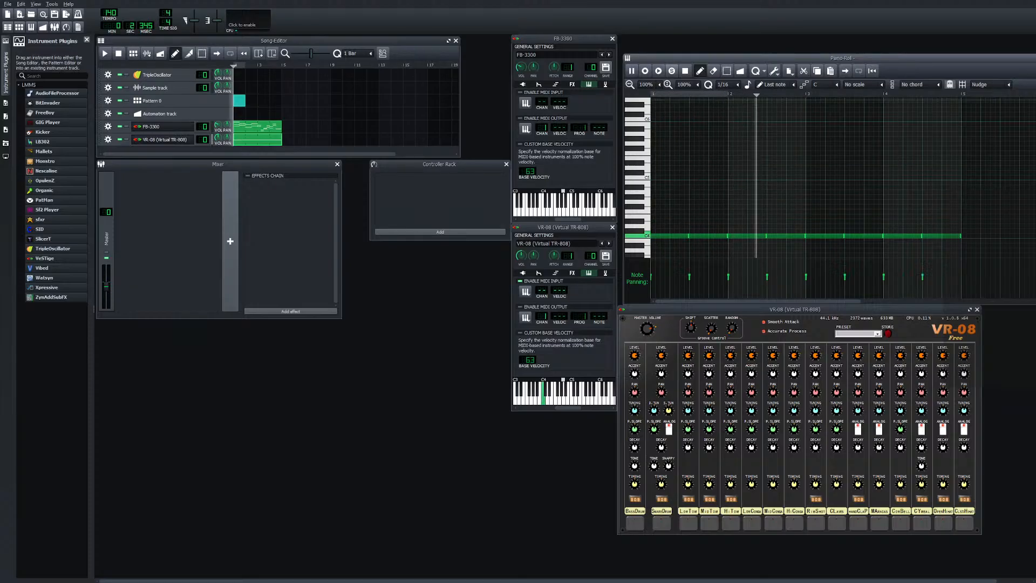
pyautogui.press('space')
# Play the song from the start several times to hear the FB-3300 melody together with the VR-08 drum track
pyautogui.click(104, 53)
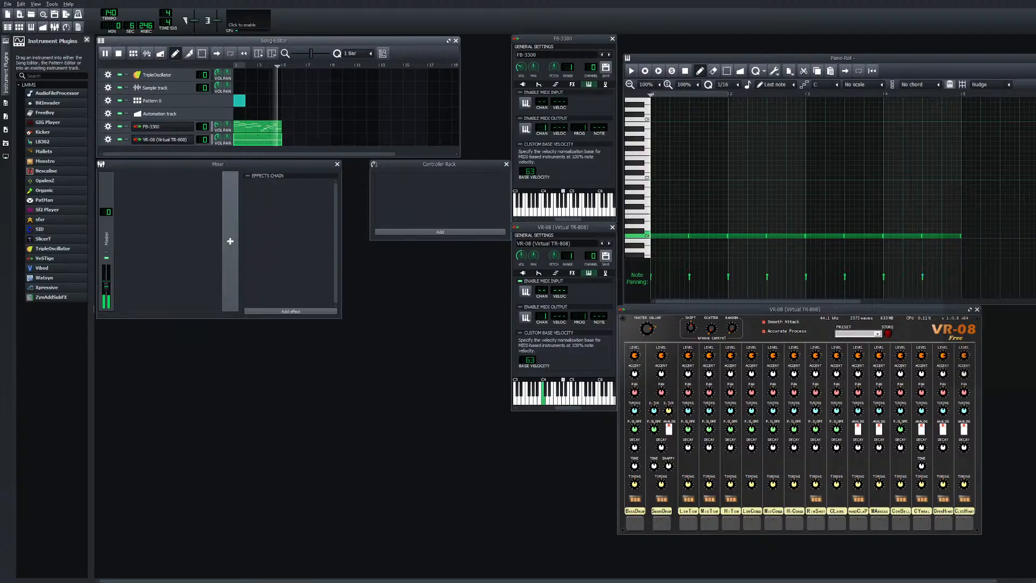
pyautogui.press('space')
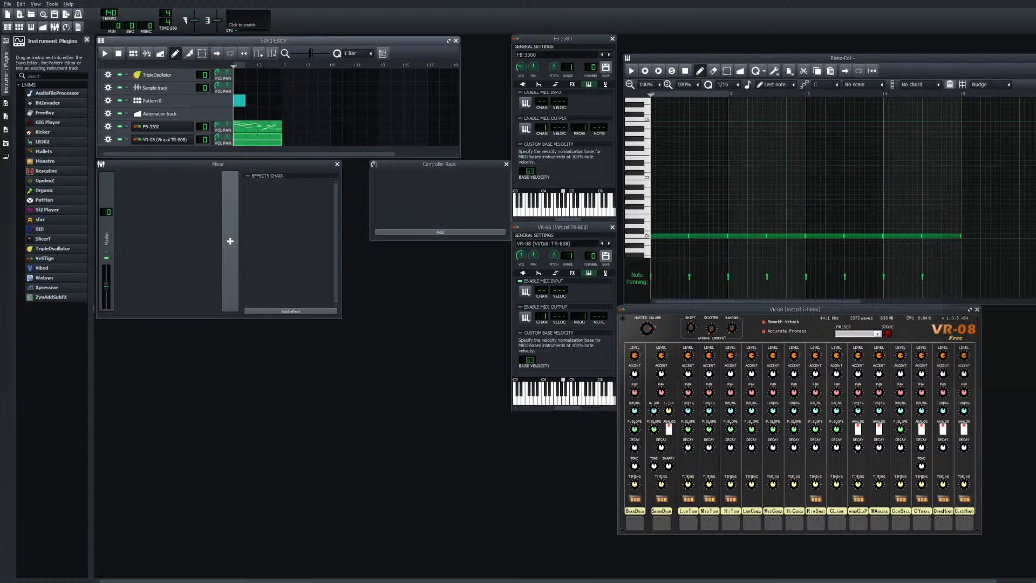
pyautogui.press('space')
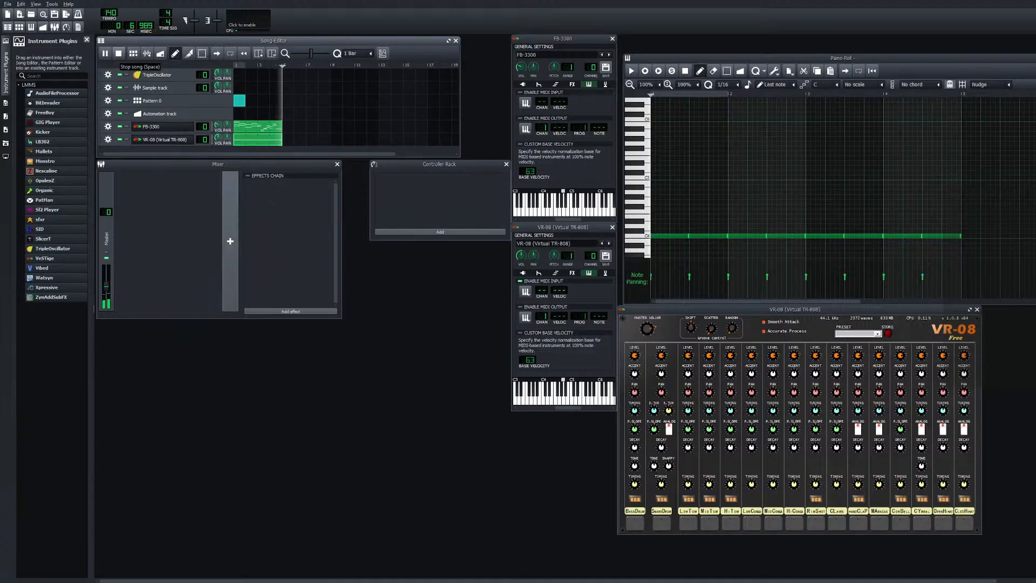
pyautogui.press('space')
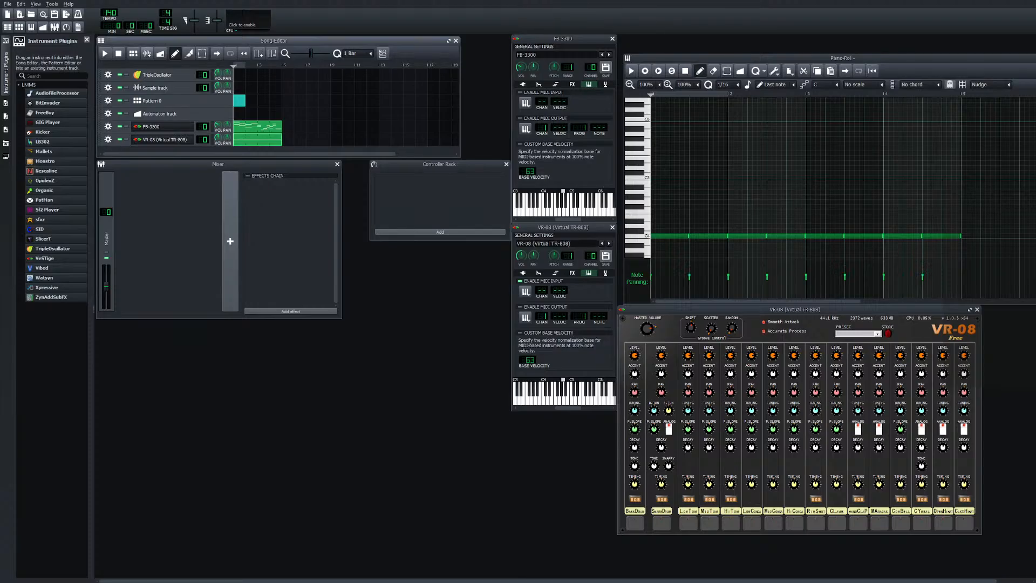
pyautogui.press('space')
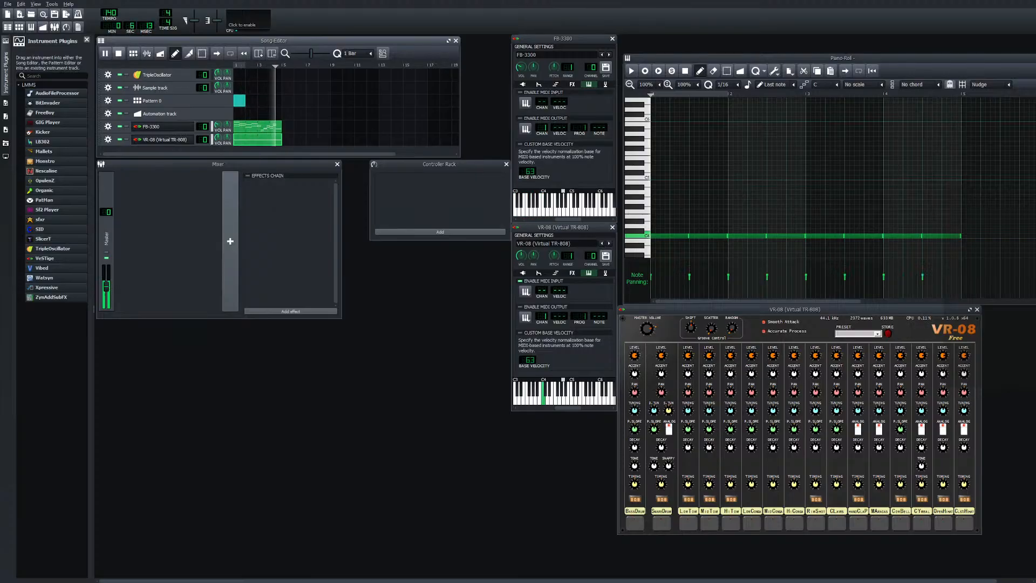
pyautogui.press('space')
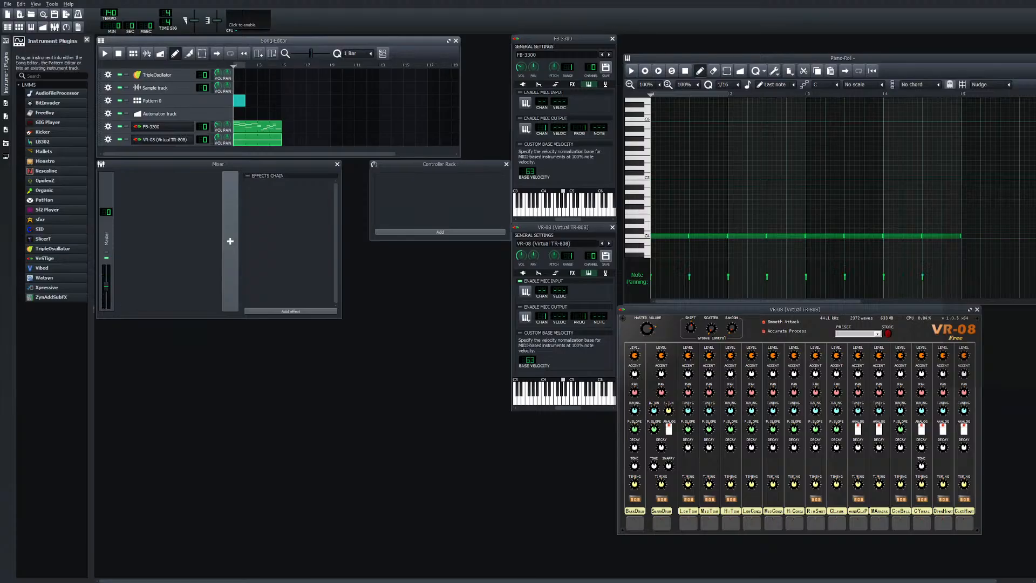
pyautogui.click(105, 53)
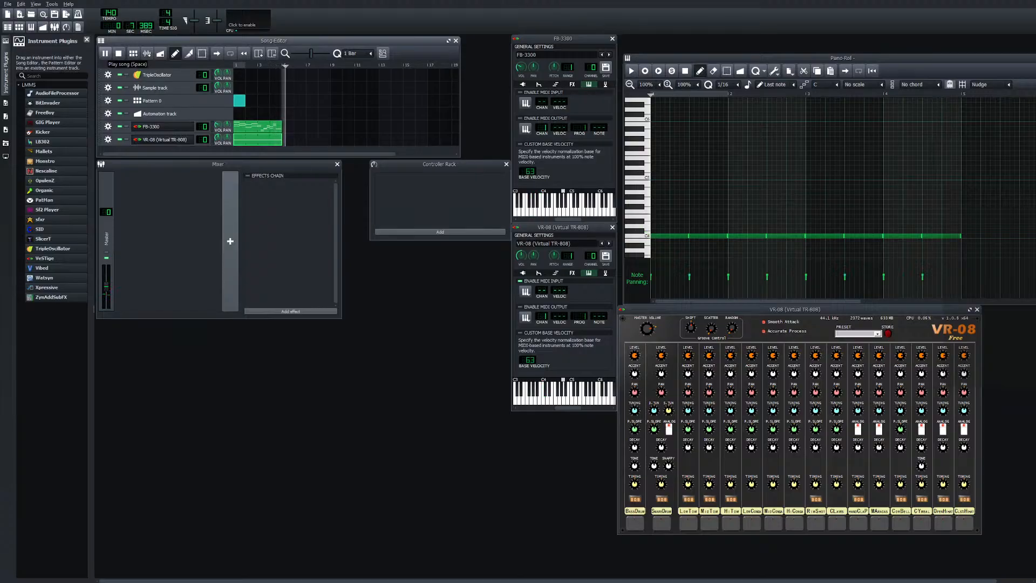
pyautogui.press('space')
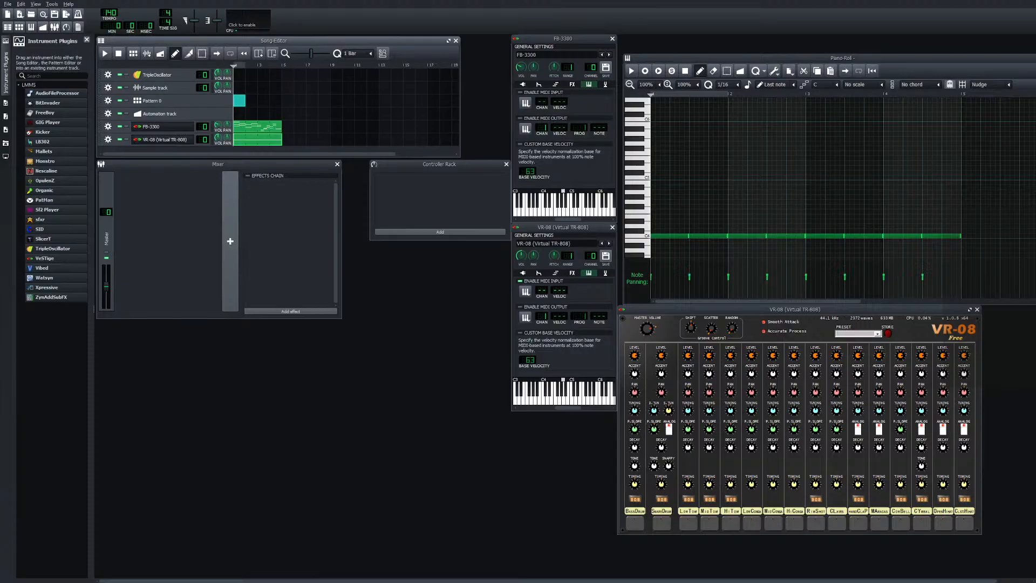
pyautogui.press('space')
pyautogui.press('space')
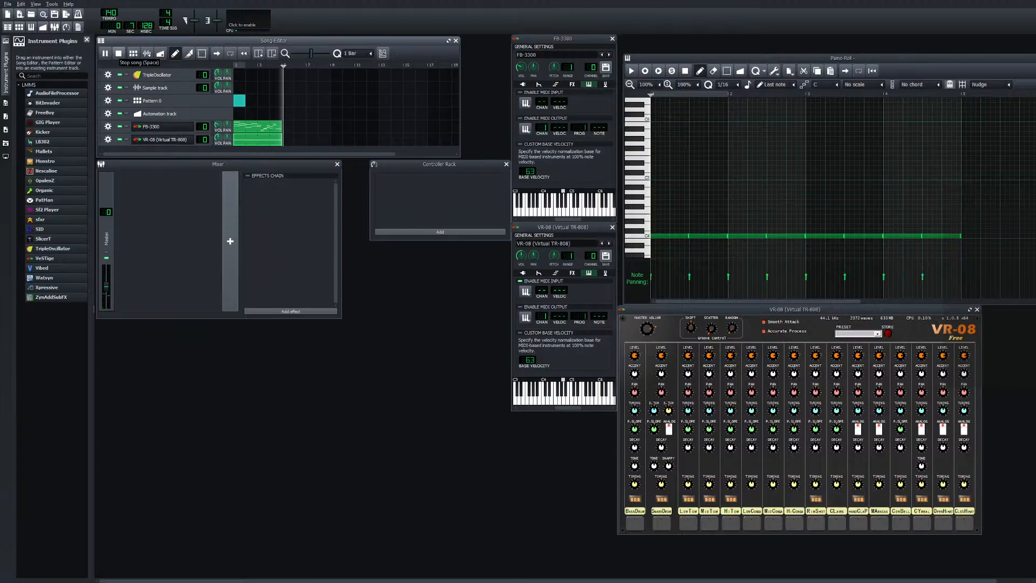
pyautogui.click(119, 53)
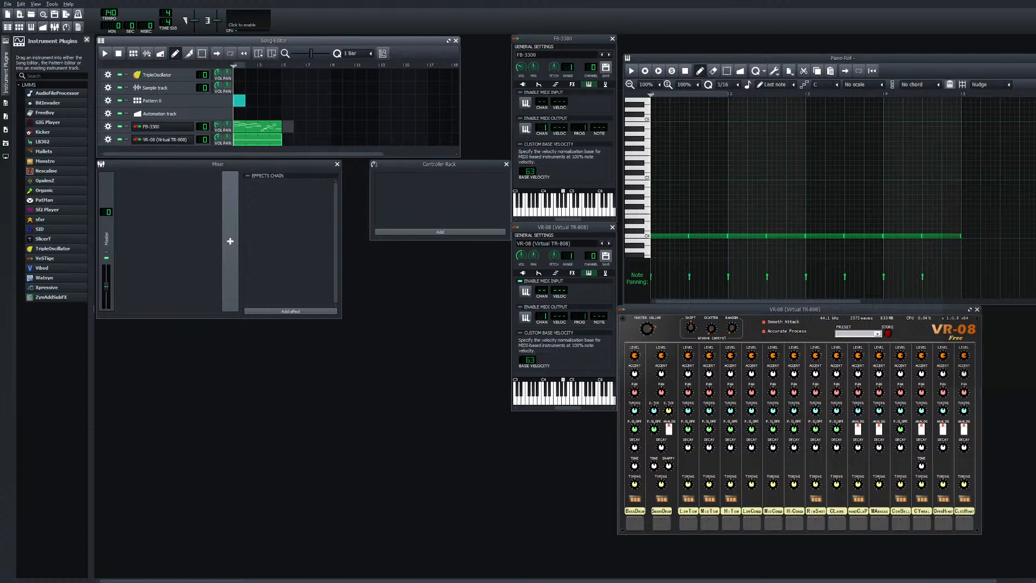
# Open the empty FB-3300 clip at bar 5 for note editing and enable MIDI input for the FB-3300
pyautogui.doubleClick(288, 127)
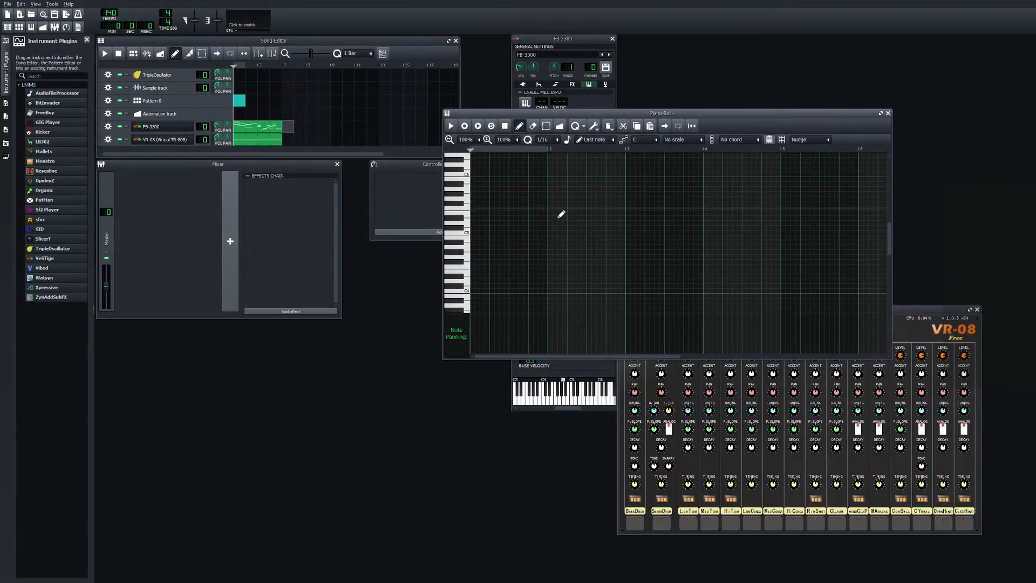
pyautogui.scroll(-1, 573, 201)
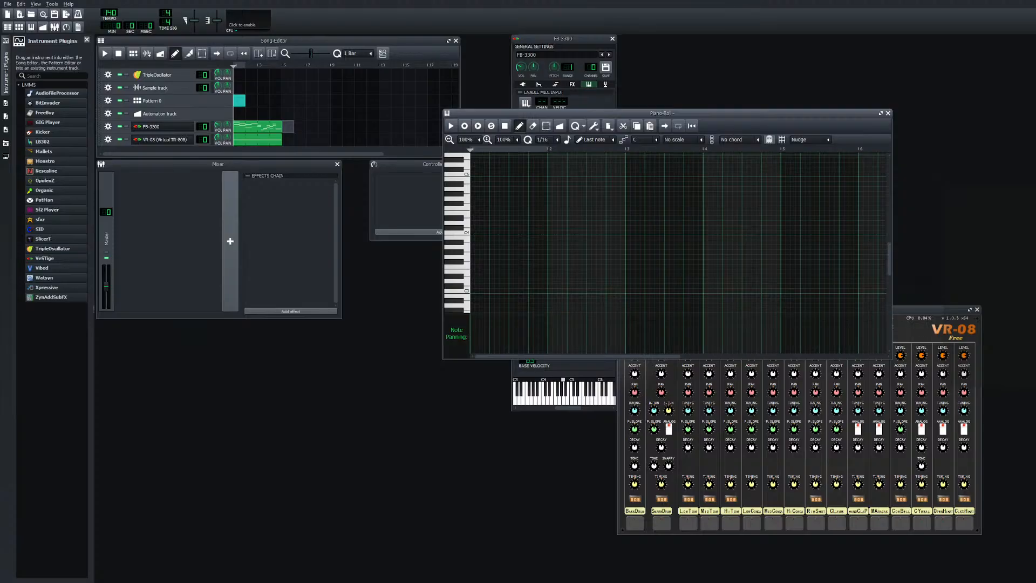
pyautogui.moveTo(604, 114); pyautogui.dragTo(238, 286)
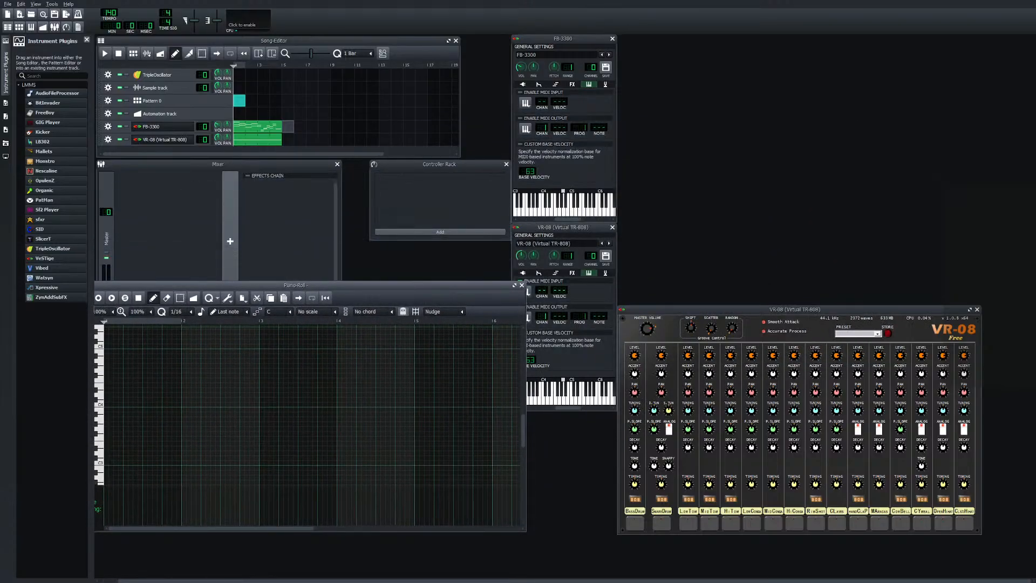
pyautogui.click(562, 227)
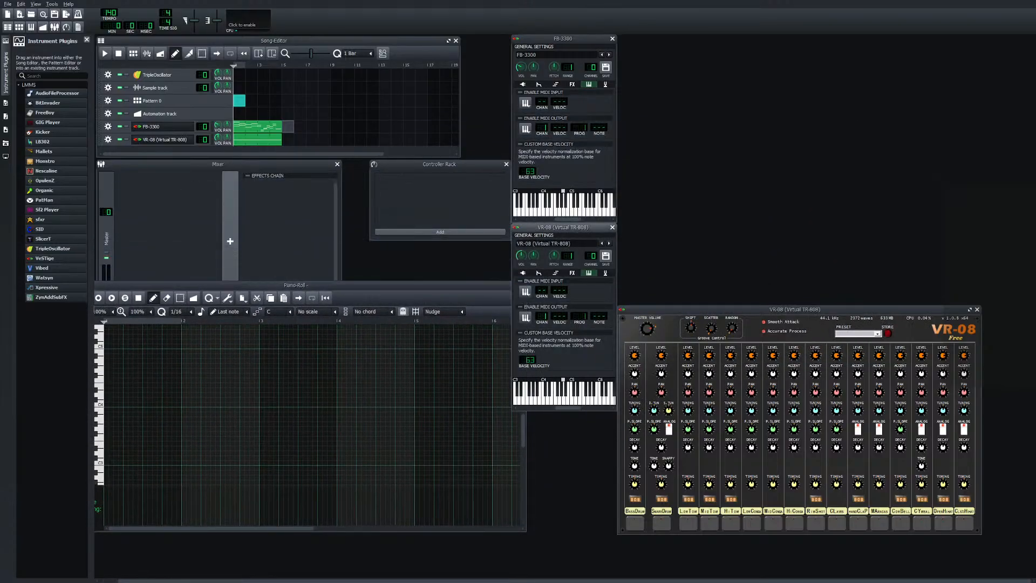
pyautogui.click(520, 92)
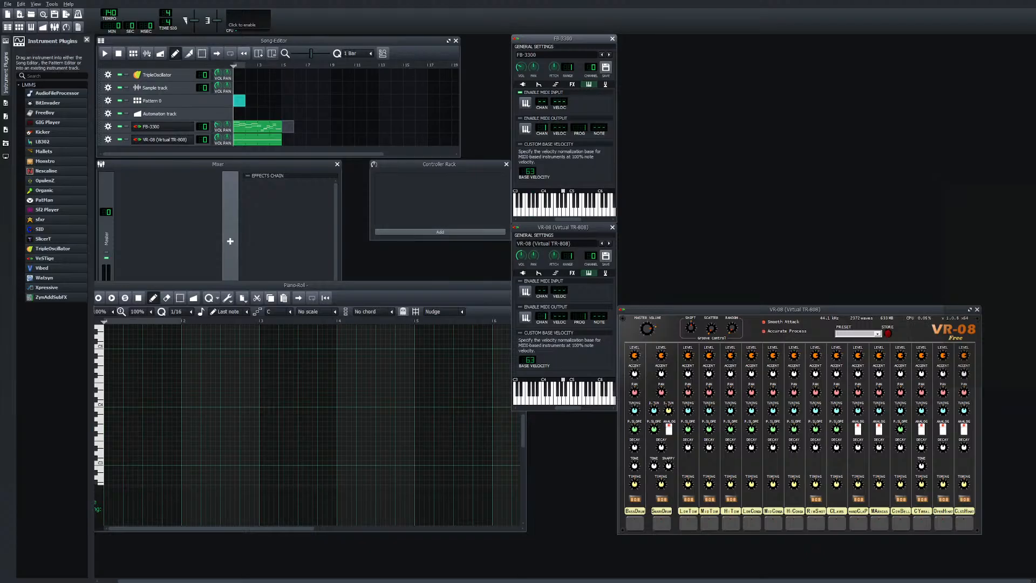
# Play the song past the end of its clips and move the playback position to the start of bar 5
pyautogui.press('space')
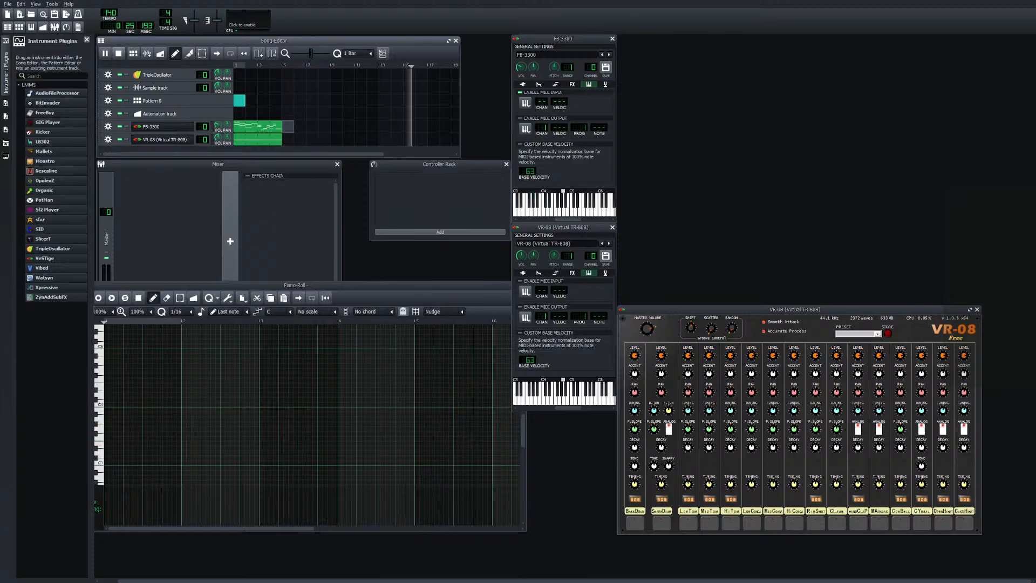
pyautogui.press('space')
pyautogui.click(282, 65)
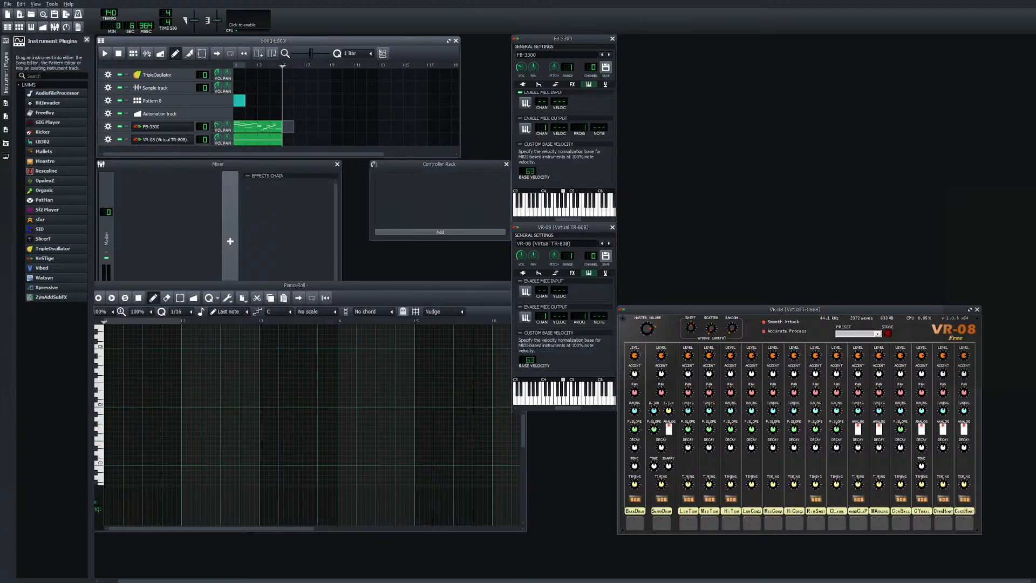
pyautogui.moveTo(283, 65); pyautogui.dragTo(282, 65)
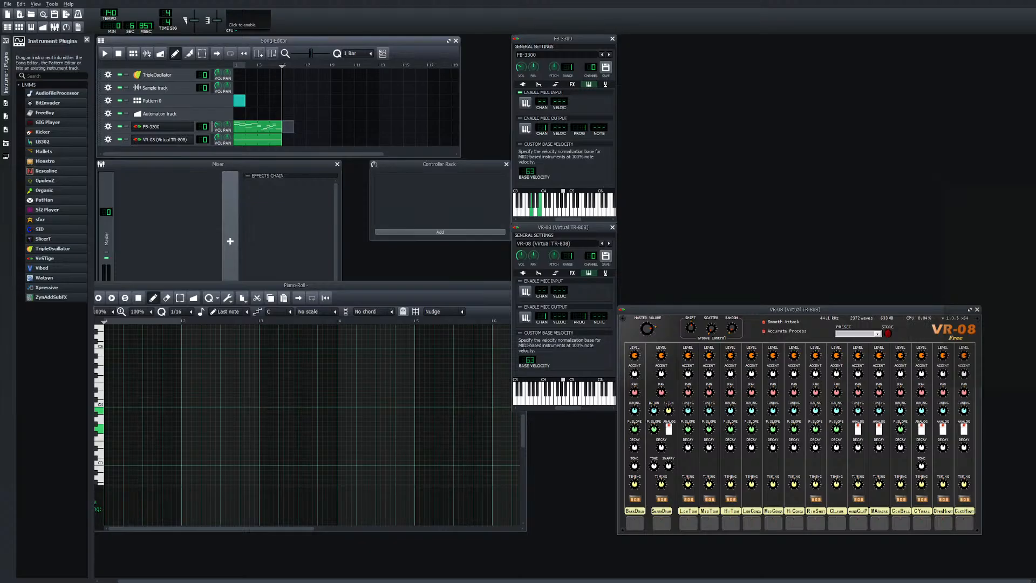
# Add half-bar B3 and G3 notes at the start of the FB-3300 clip at bar 5 and test the song's playback
pyautogui.moveTo(523, 431); pyautogui.dragTo(522, 404)
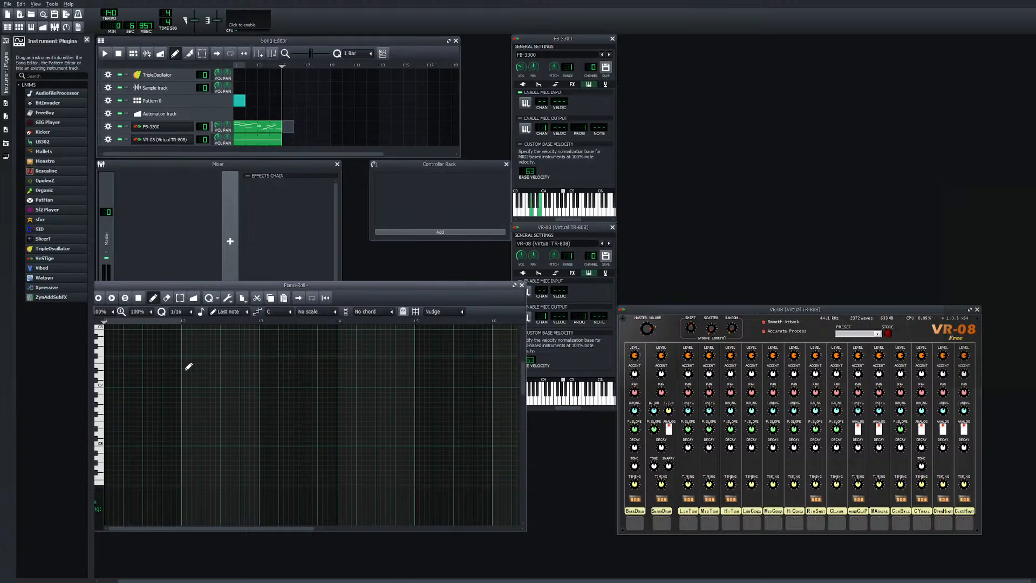
pyautogui.scroll(-1, 189, 379)
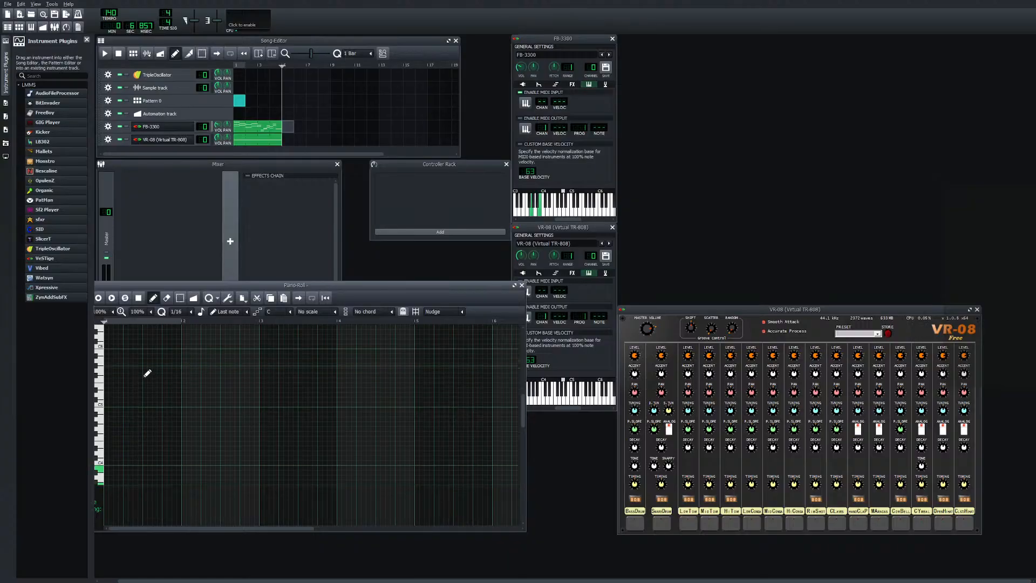
pyautogui.scroll(-1, 140, 397)
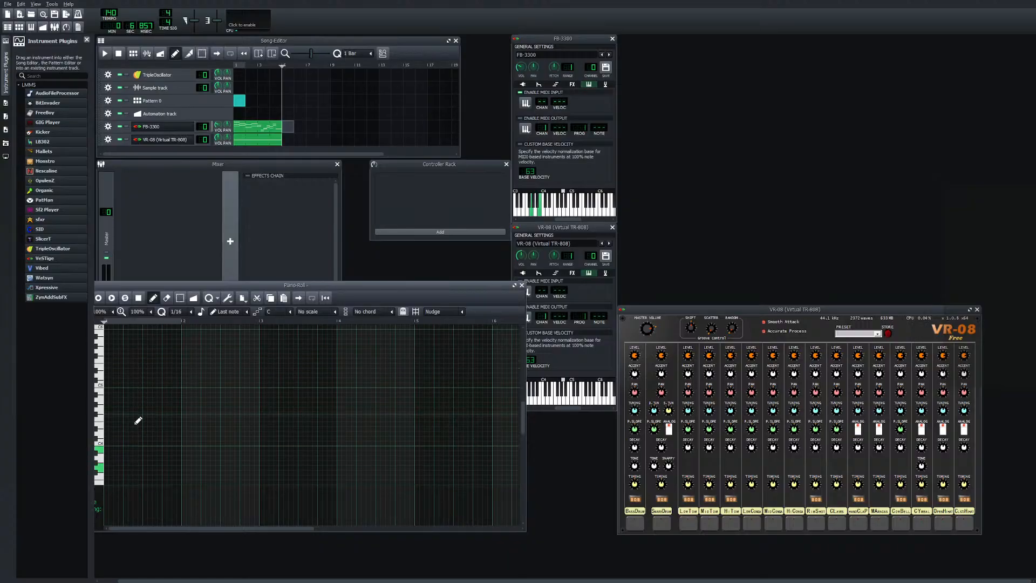
pyautogui.click(113, 449)
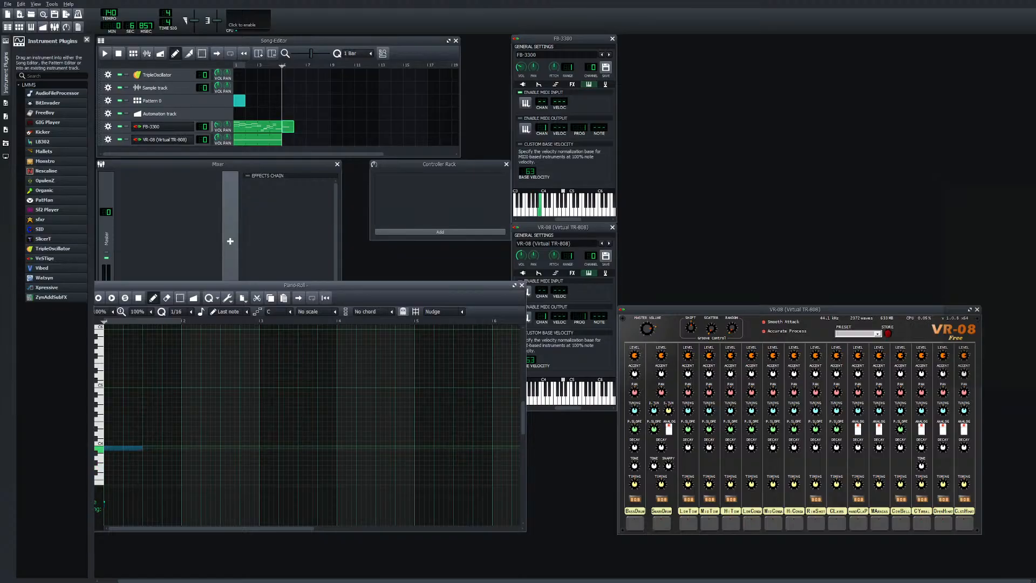
pyautogui.click(116, 467)
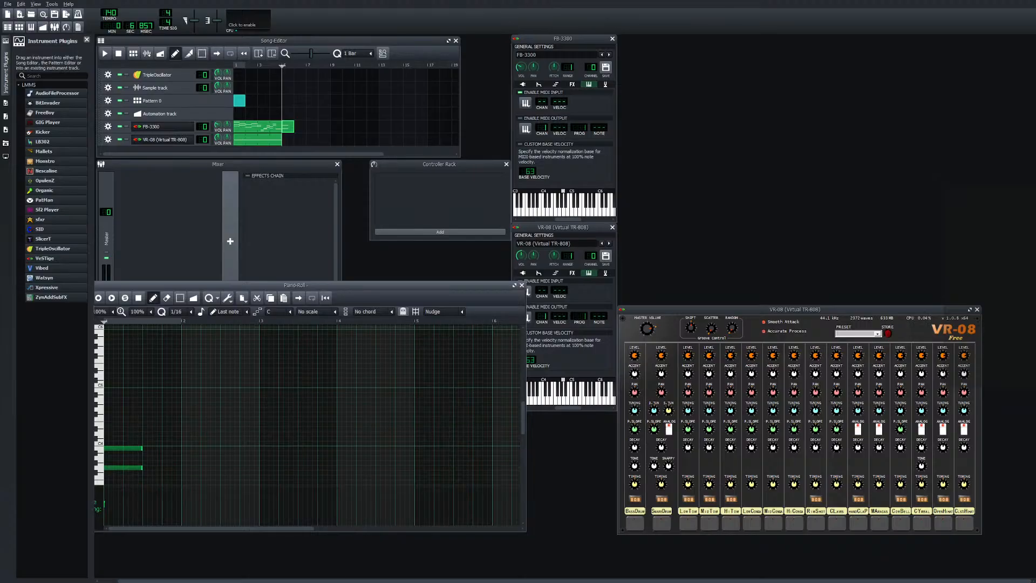
pyautogui.moveTo(274, 65); pyautogui.dragTo(243, 66)
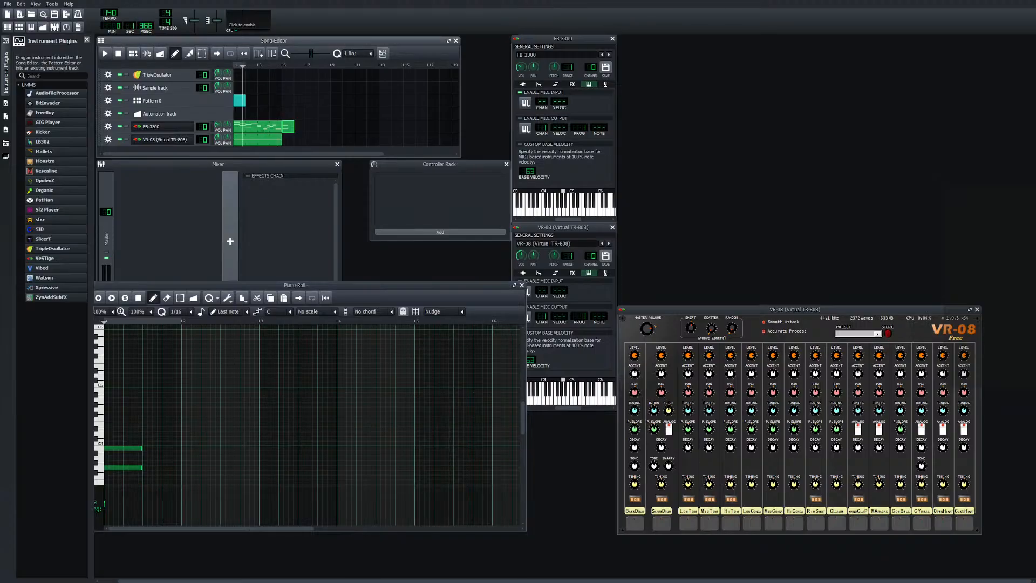
pyautogui.click(105, 53)
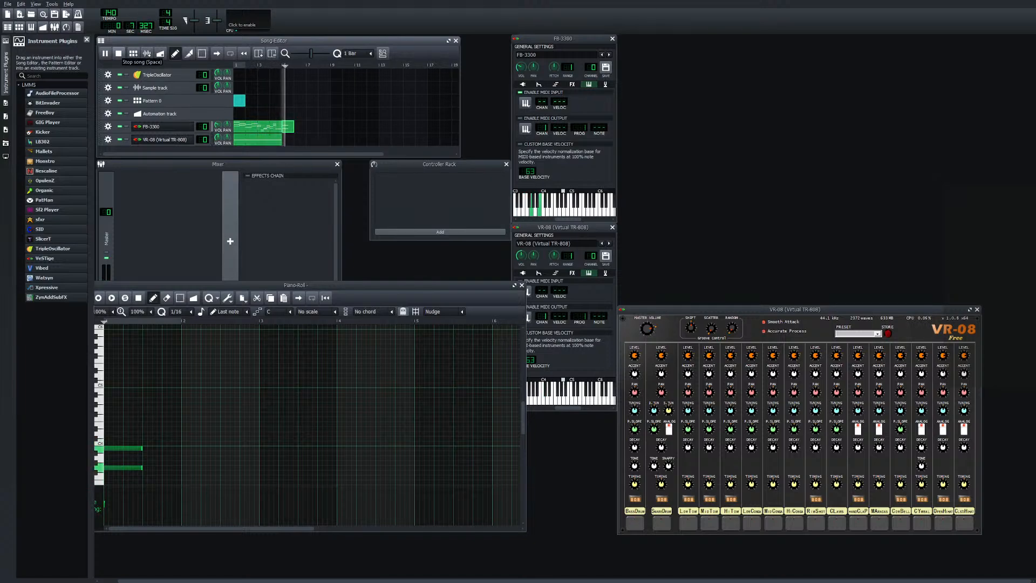
pyautogui.press('space')
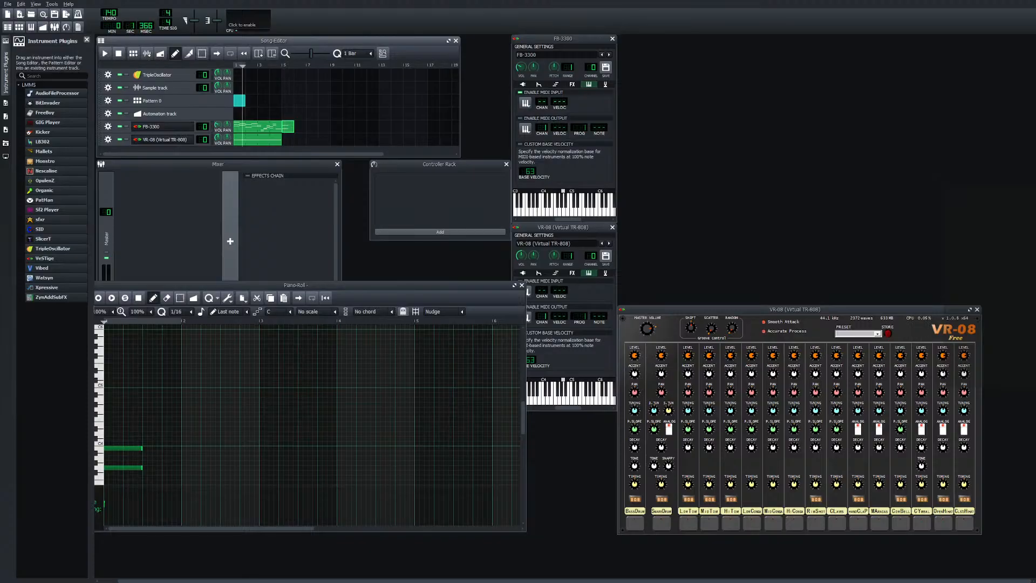
# Select both the B3 and G3 notes in the FB-3300 clip at bar 5
pyautogui.moveTo(147, 452); pyautogui.dragTo(161, 435)
pyautogui.rightClick(160, 435)
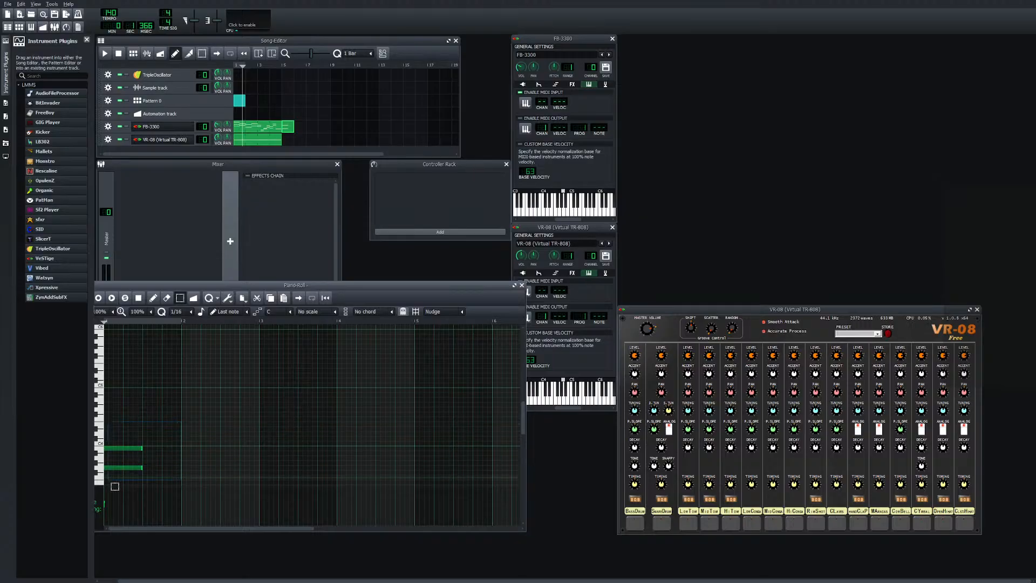
pyautogui.hotkey('ctrl', 'a')
pyautogui.click(135, 467)
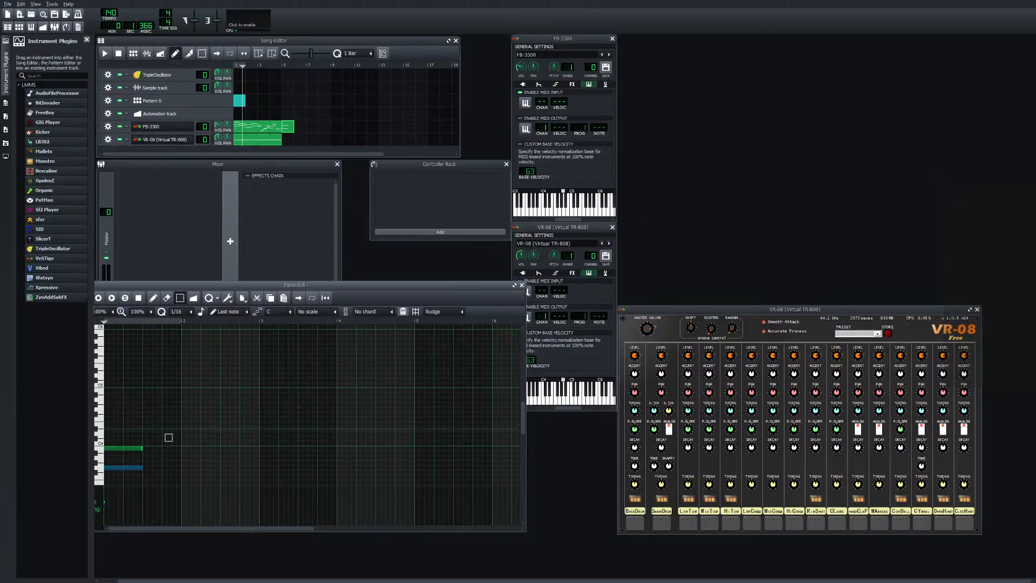
pyautogui.moveTo(180, 437); pyautogui.dragTo(112, 490)
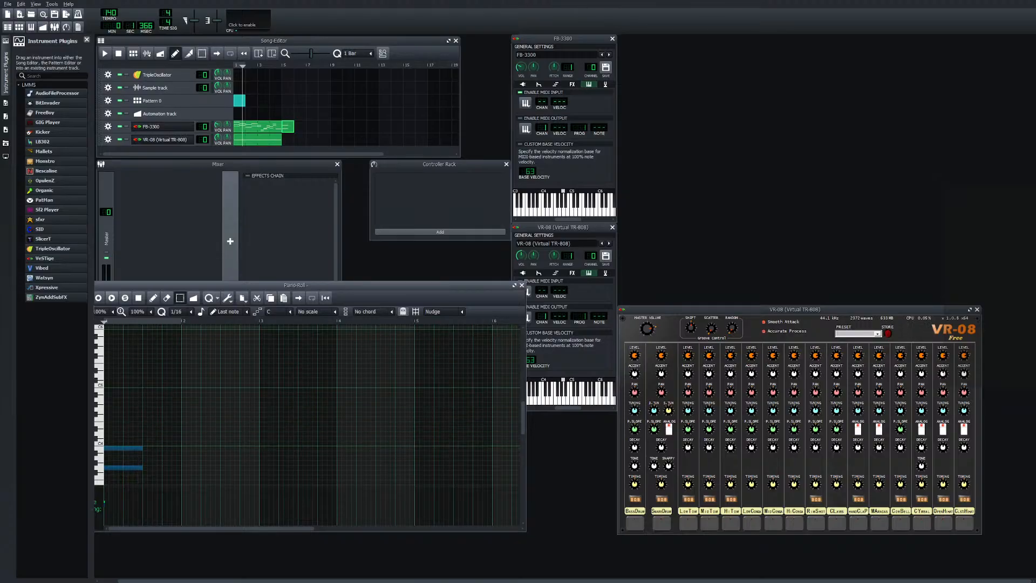
# Try half-bar E4 and F4 notes after the two-note chord in the FB-3300 clip, and delete both
pyautogui.click(153, 297)
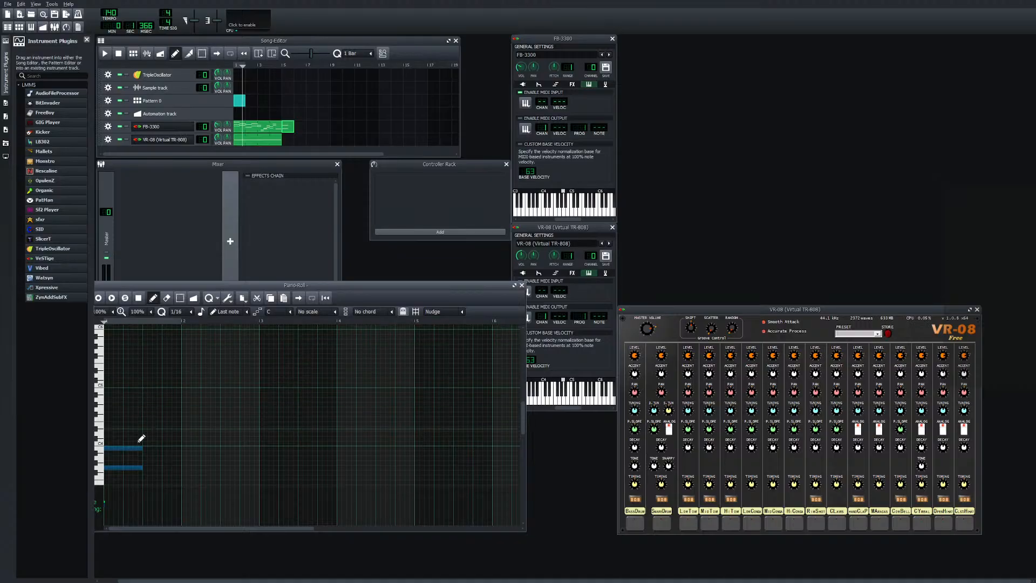
pyautogui.moveTo(141, 425)
pyautogui.mouseDown()
pyautogui.moveTo(179, 423)
pyautogui.moveTo(145, 459)
pyautogui.moveTo(156, 434)
pyautogui.mouseUp()
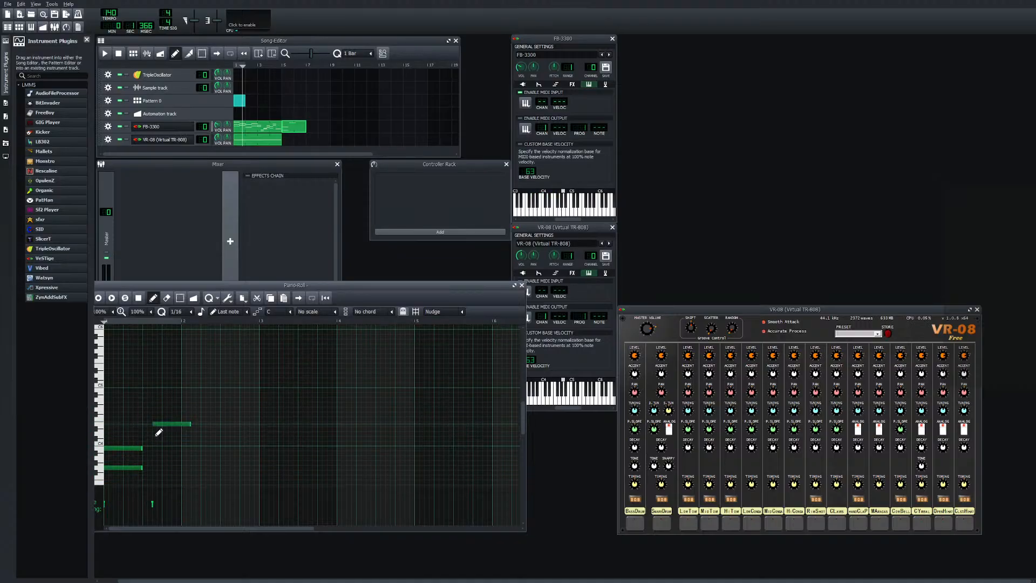
pyautogui.click(177, 420)
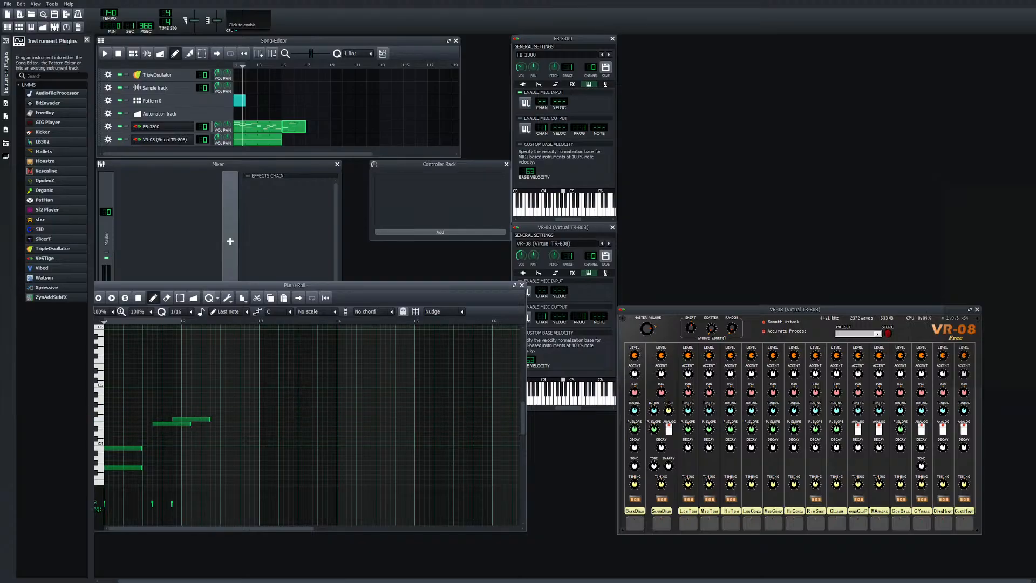
pyautogui.click(181, 298)
pyautogui.moveTo(215, 380); pyautogui.dragTo(157, 438)
pyautogui.press('Delete')
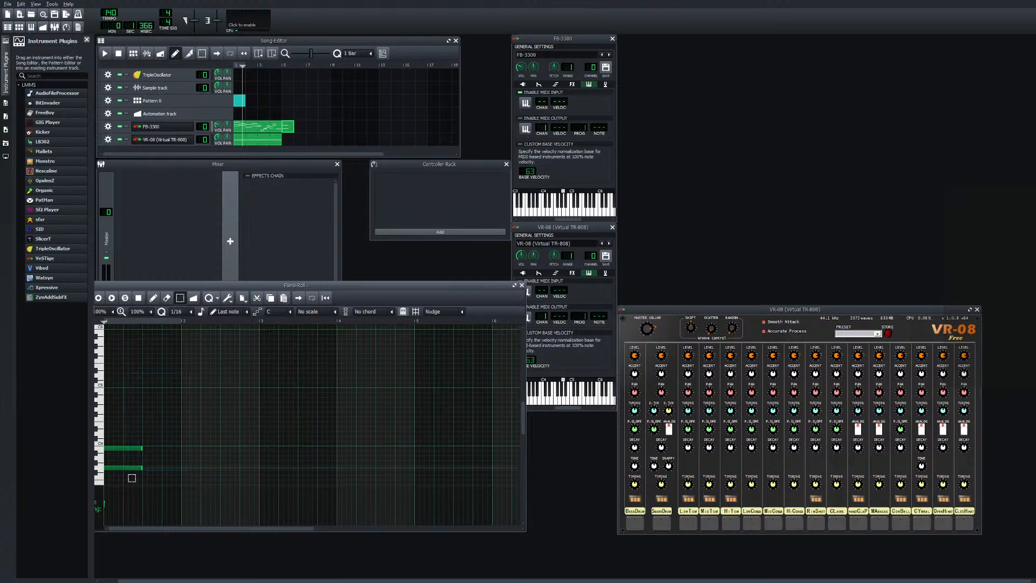
# Shift the B3 and G3 notes half a bar later in the FB-3300 clip at bar 5, raising the B3 to D#4
pyautogui.hotkey('ctrl', 'a')
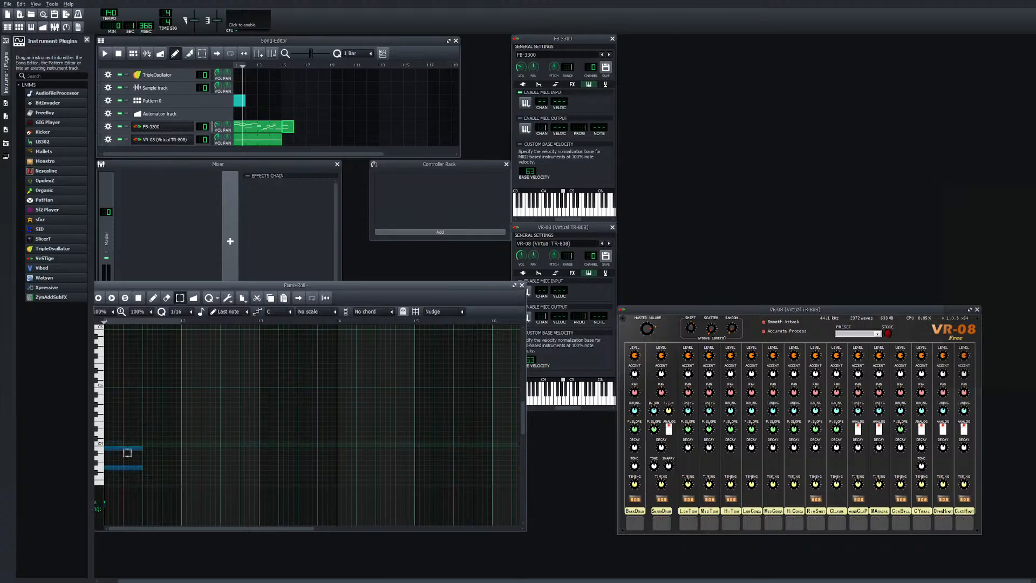
pyautogui.moveTo(170, 432); pyautogui.dragTo(132, 473)
pyautogui.click(189, 423)
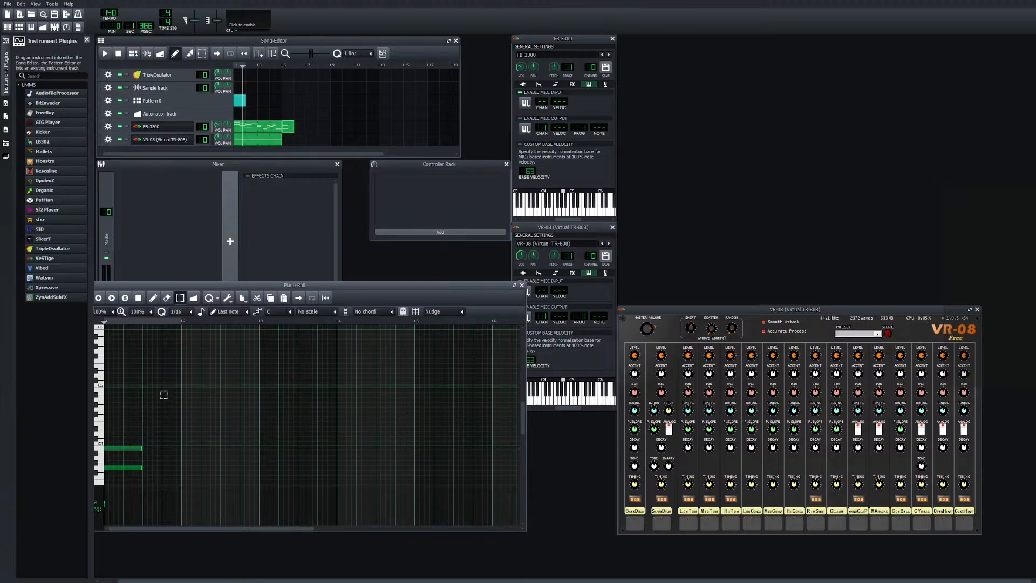
pyautogui.moveTo(131, 449); pyautogui.dragTo(169, 429)
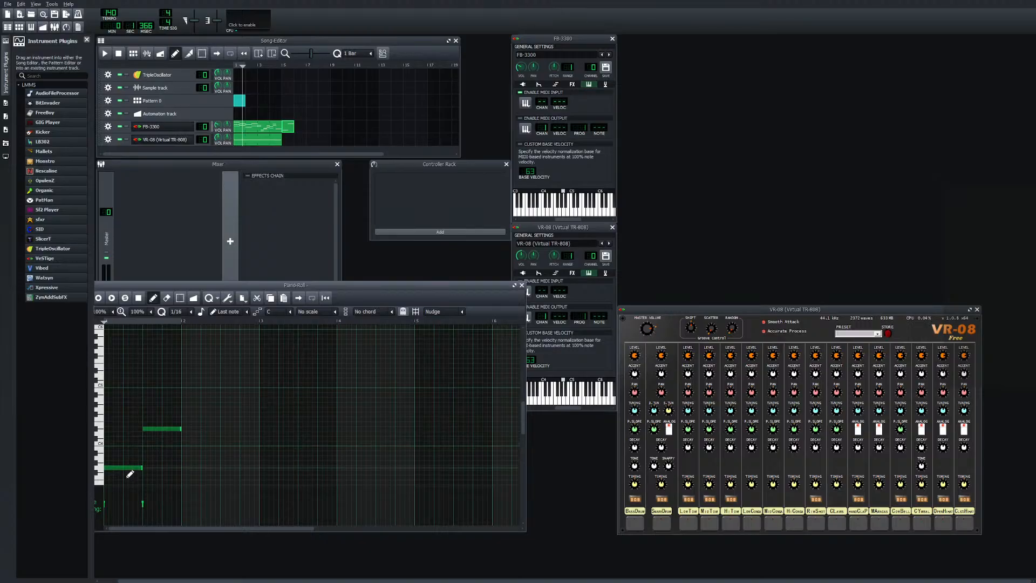
pyautogui.moveTo(132, 467)
pyautogui.mouseDown()
pyautogui.moveTo(167, 445)
pyautogui.moveTo(166, 473)
pyautogui.mouseUp()
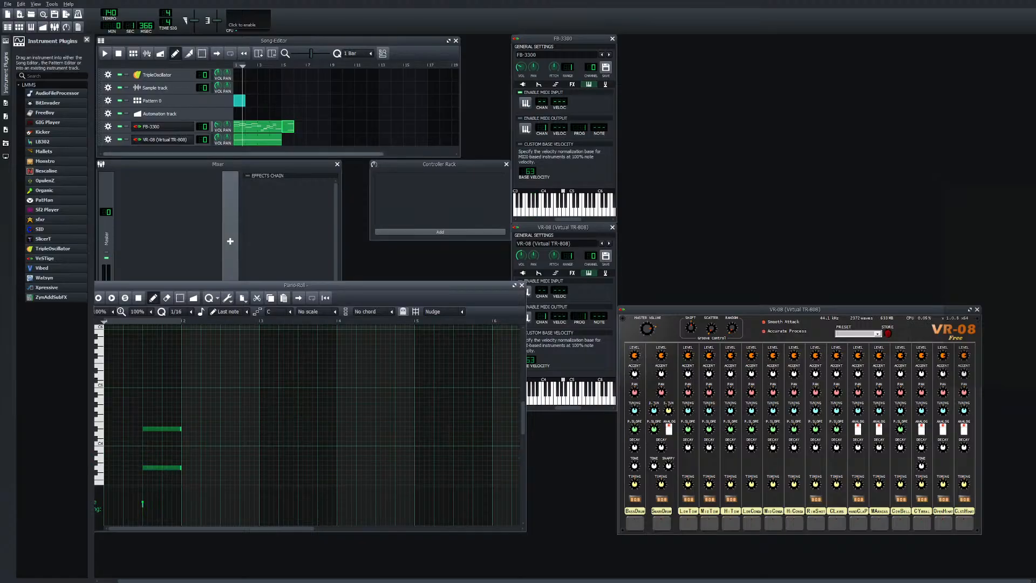
# Play the song and audition the last note of the first FB-3300 clip
pyautogui.click(104, 53)
pyautogui.doubleClick(258, 126)
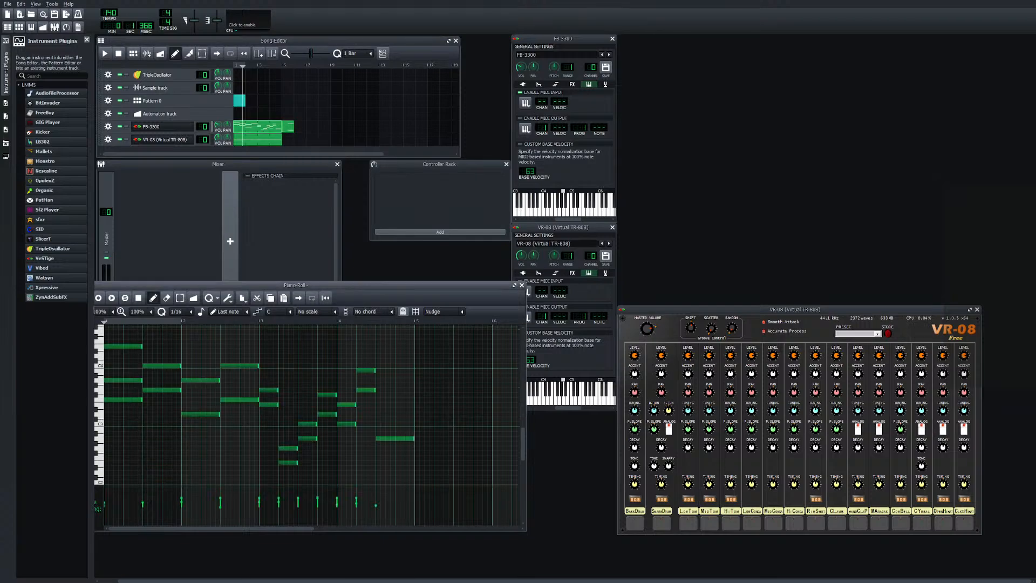
pyautogui.click(393, 439)
pyautogui.click(391, 440)
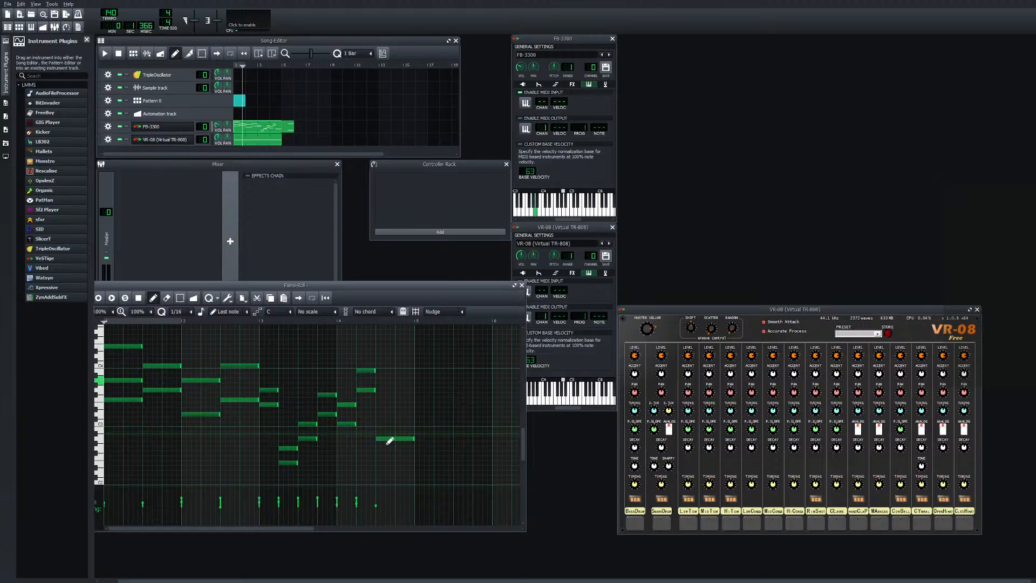
pyautogui.click(394, 440)
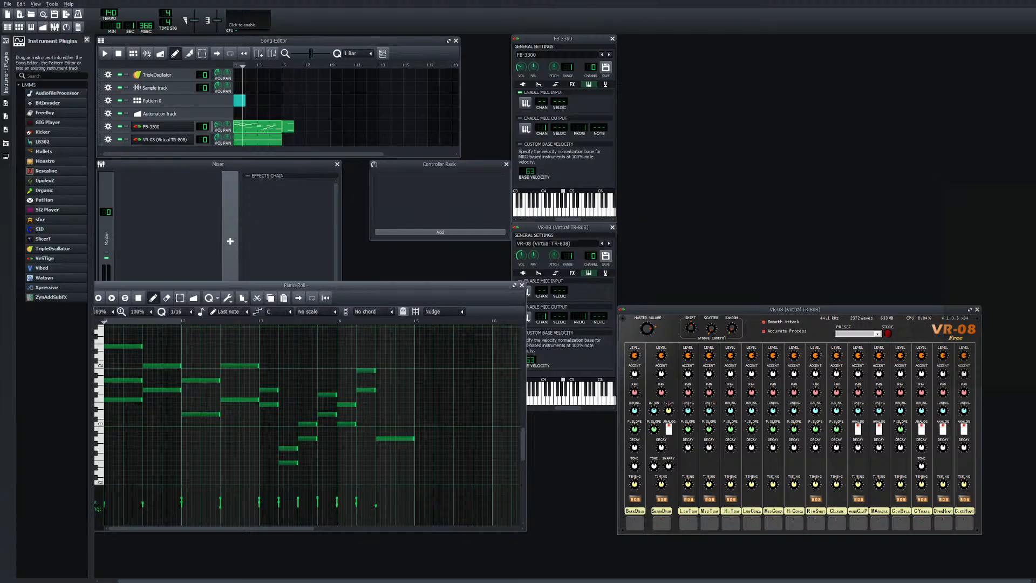
# Build a half-bar G3, B3 and D4 chord from the two notes in the FB-3300 clip at bar 5, and test the song's playback
pyautogui.doubleClick(288, 126)
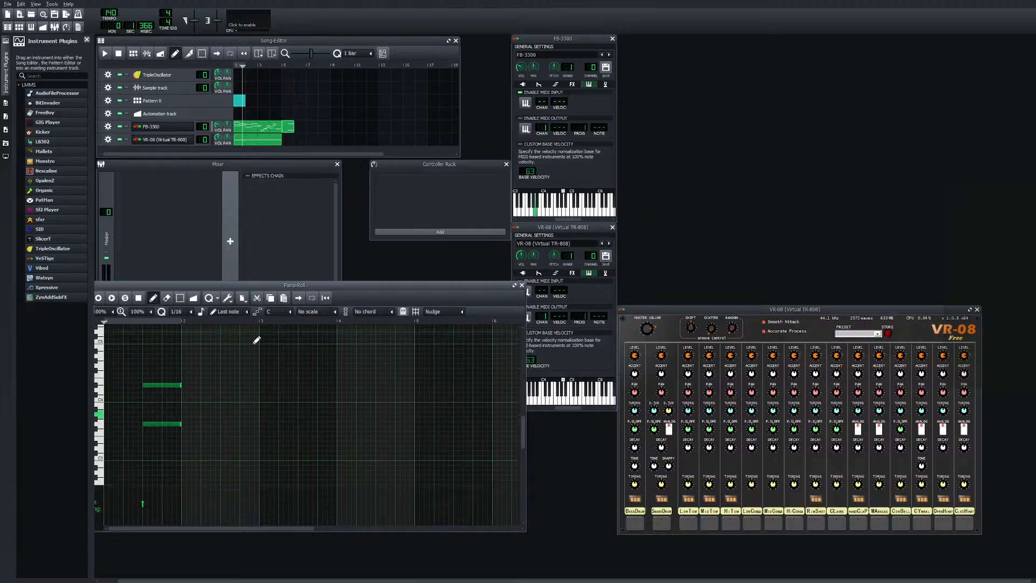
pyautogui.moveTo(173, 424); pyautogui.dragTo(173, 414)
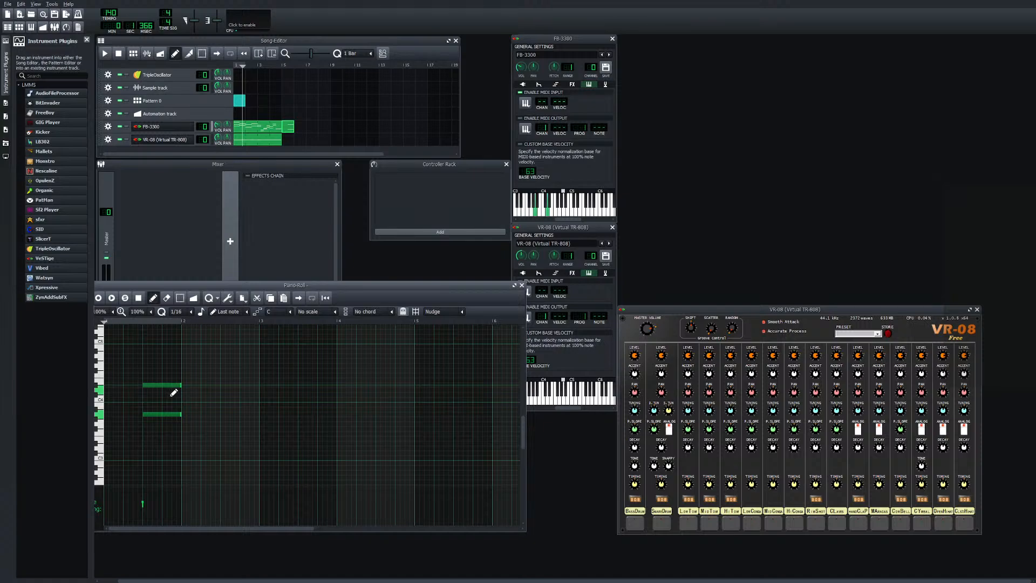
pyautogui.moveTo(166, 385); pyautogui.dragTo(163, 388)
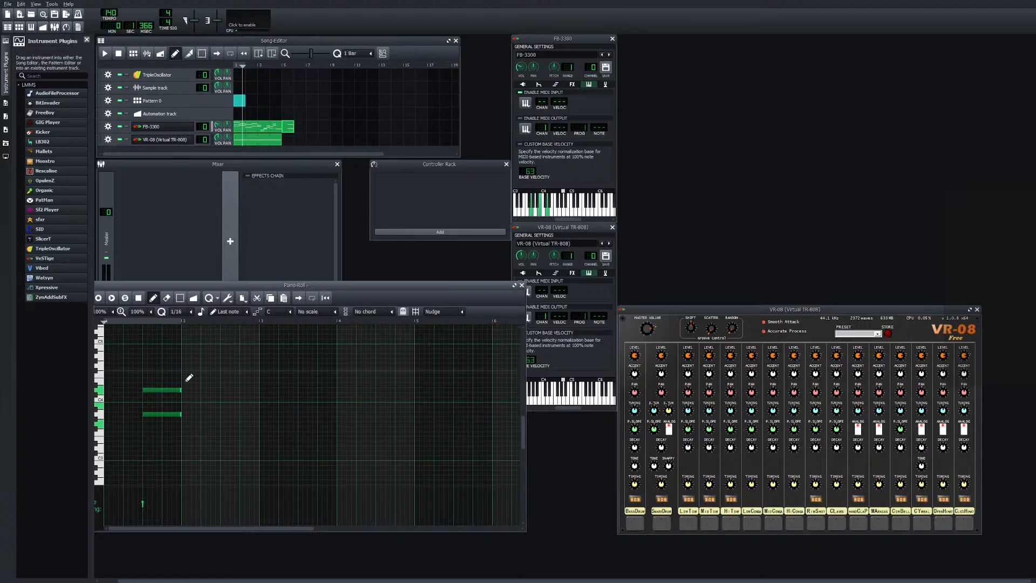
pyautogui.moveTo(168, 426); pyautogui.dragTo(164, 433)
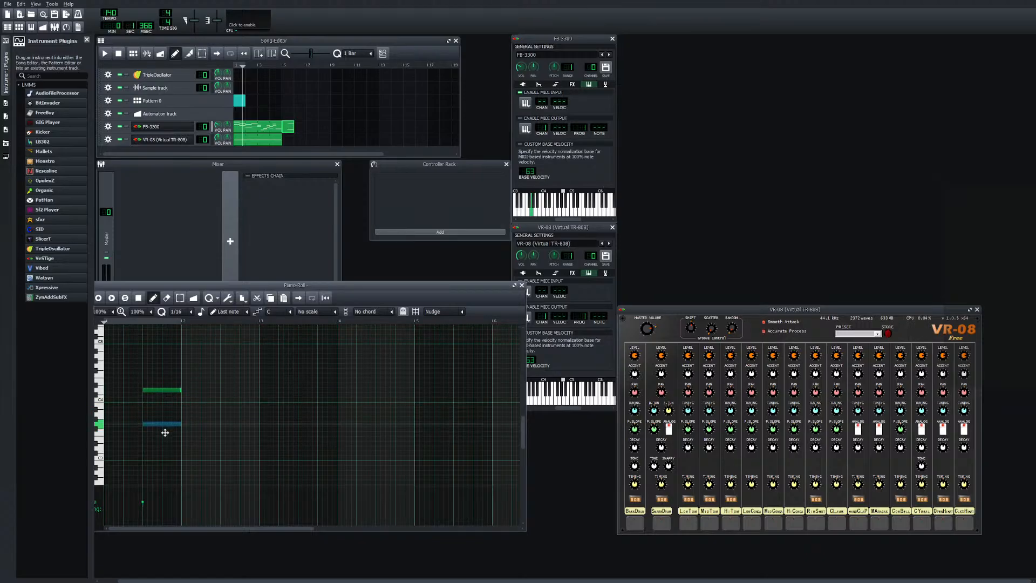
pyautogui.click(168, 397)
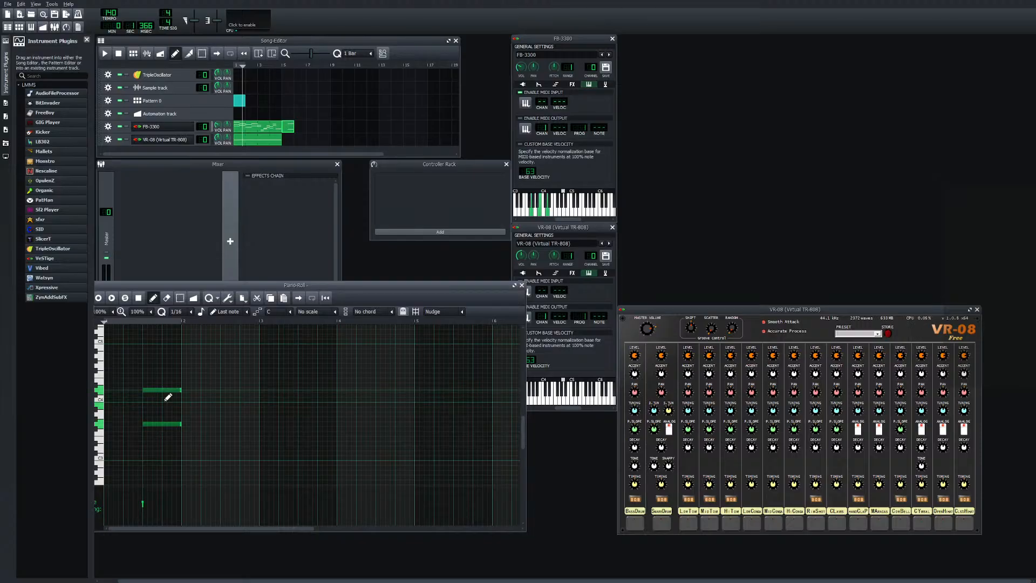
pyautogui.click(152, 413)
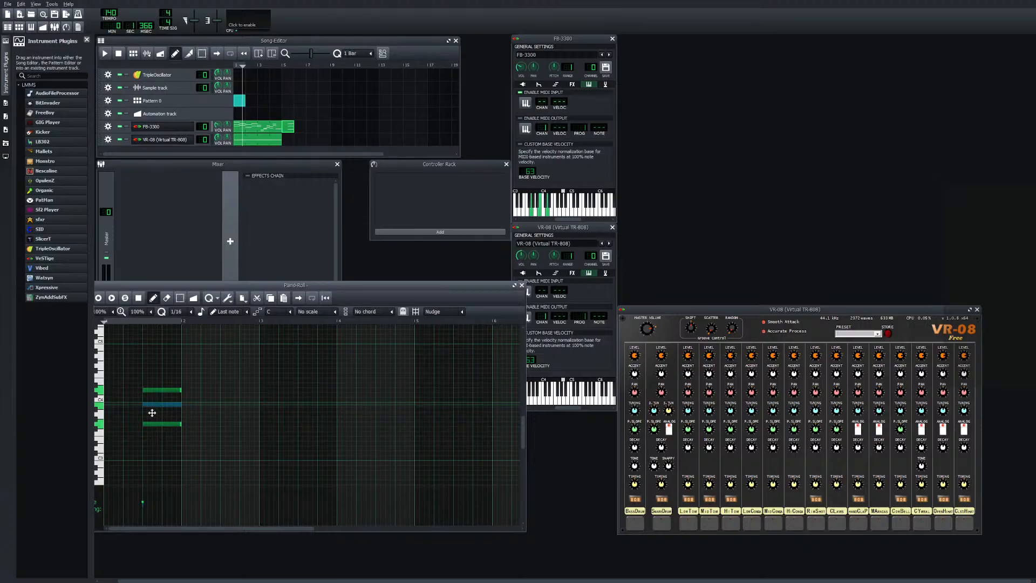
pyautogui.moveTo(152, 413); pyautogui.dragTo(150, 412)
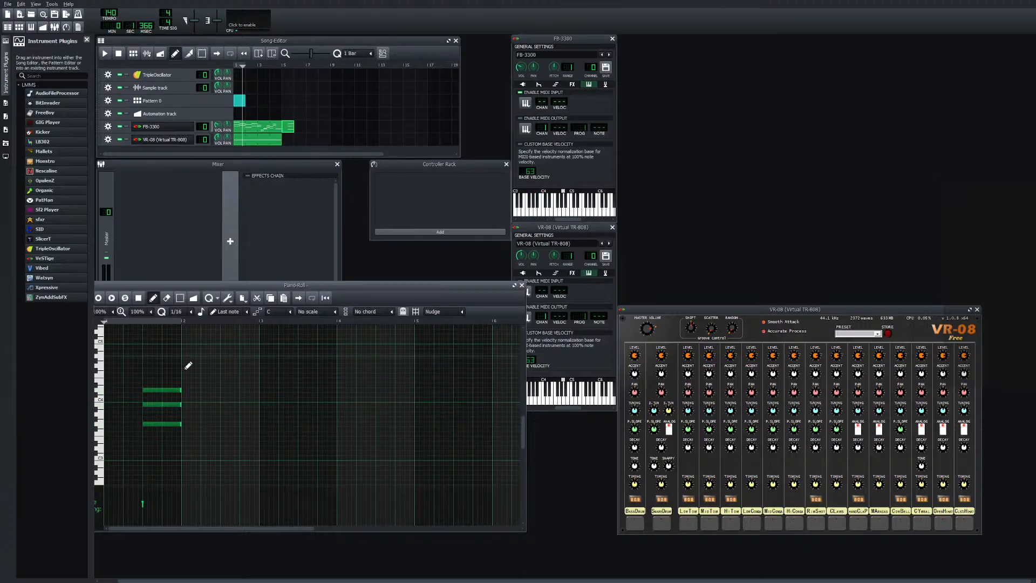
pyautogui.click(104, 53)
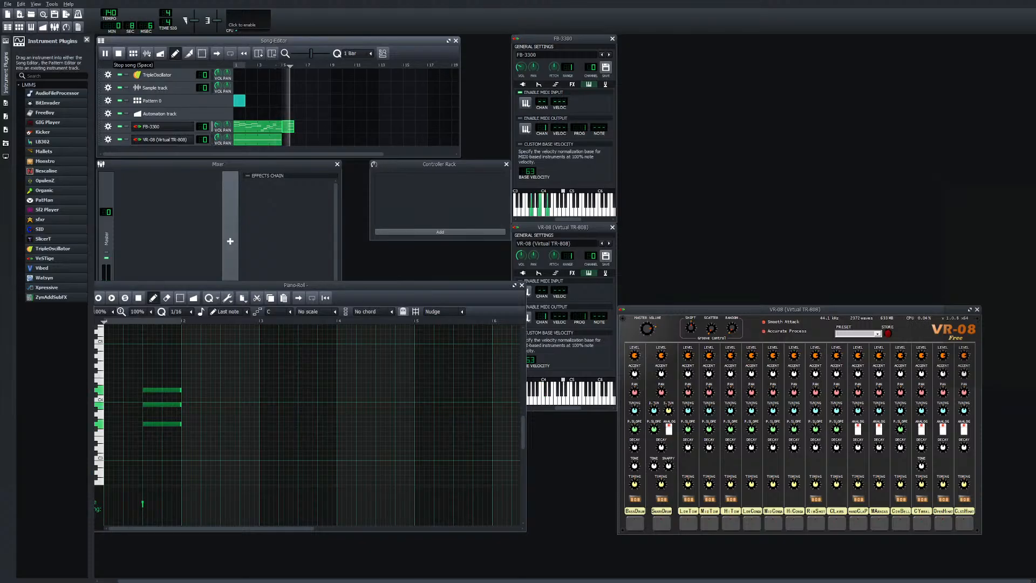
# Move the G3, B3 and D4 chord a quarter bar earlier in the bar 5 clip and test the song's playback
pyautogui.click(148, 371)
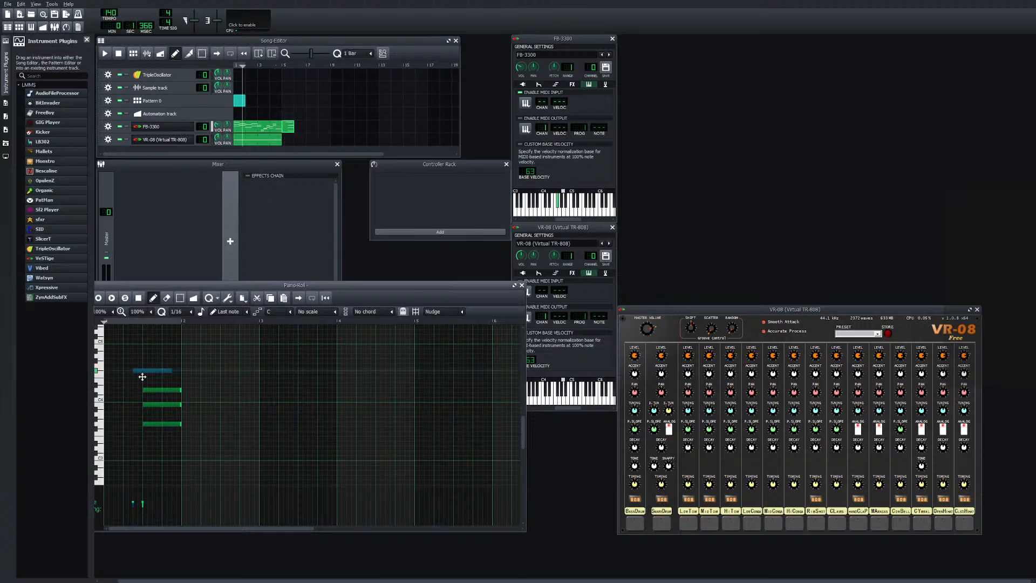
pyautogui.moveTo(153, 378)
pyautogui.mouseDown()
pyautogui.moveTo(145, 396)
pyautogui.moveTo(154, 406)
pyautogui.moveTo(143, 405)
pyautogui.moveTo(165, 431)
pyautogui.moveTo(144, 432)
pyautogui.mouseUp()
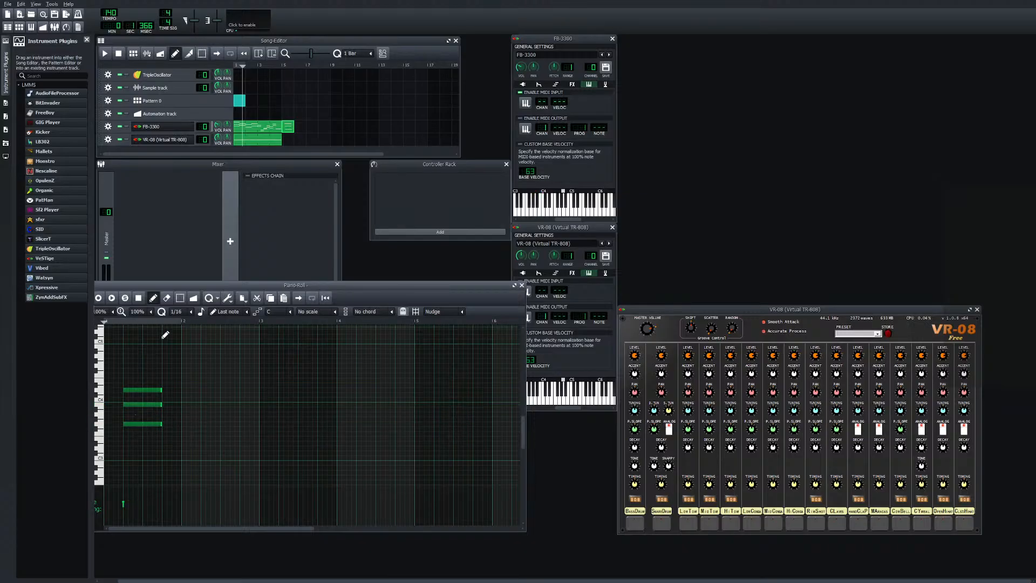
pyautogui.click(104, 54)
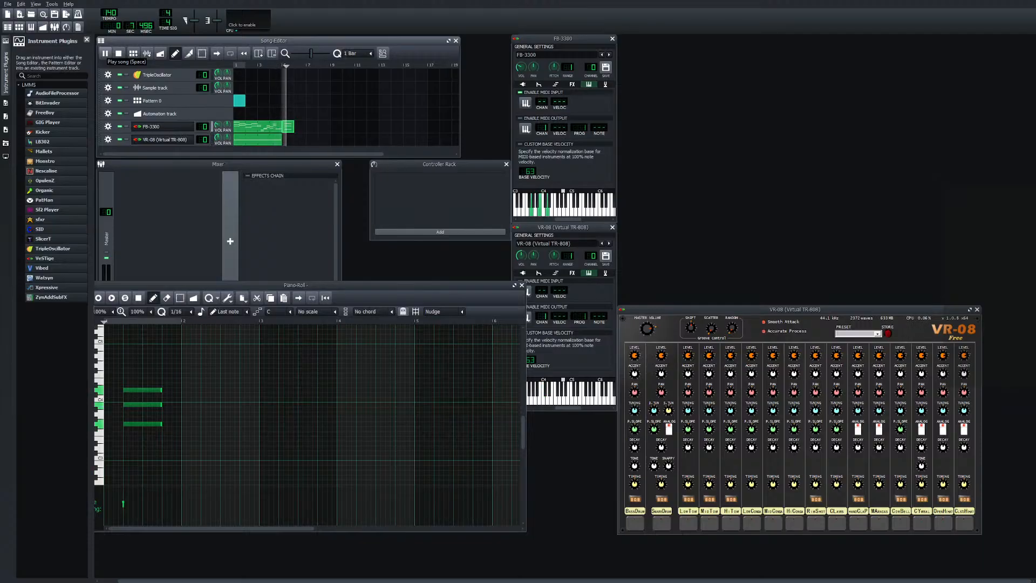
pyautogui.press('space')
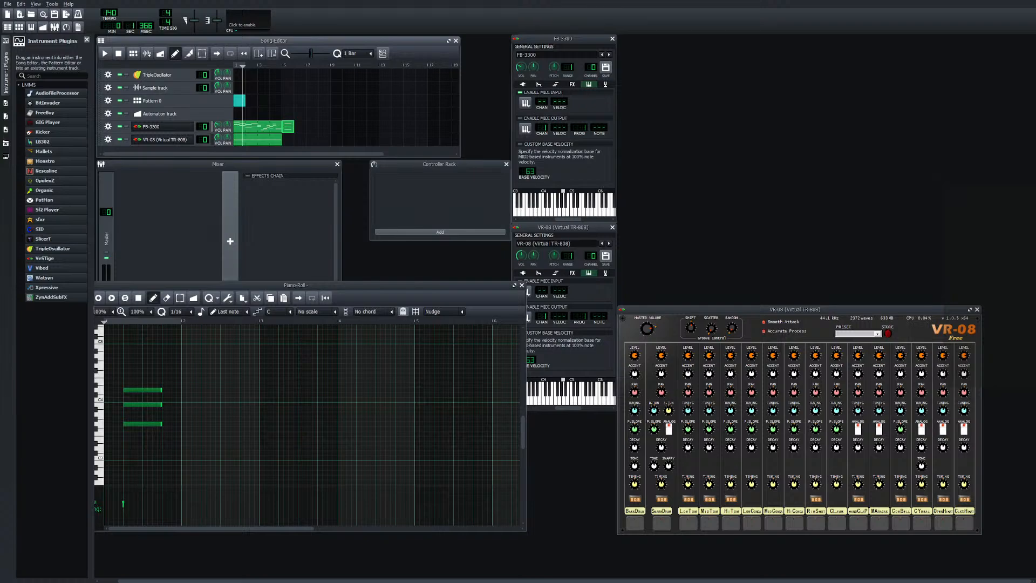
# Try half-bar D#4 and C4 notes overlapping the chord, and delete all notes from the bar 5 clip
pyautogui.click(156, 385)
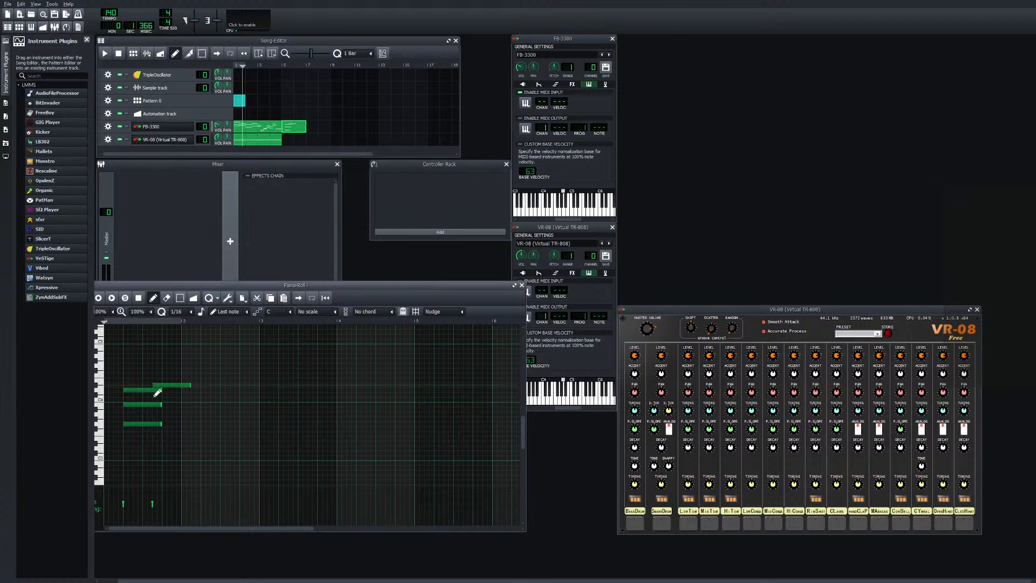
pyautogui.click(150, 400)
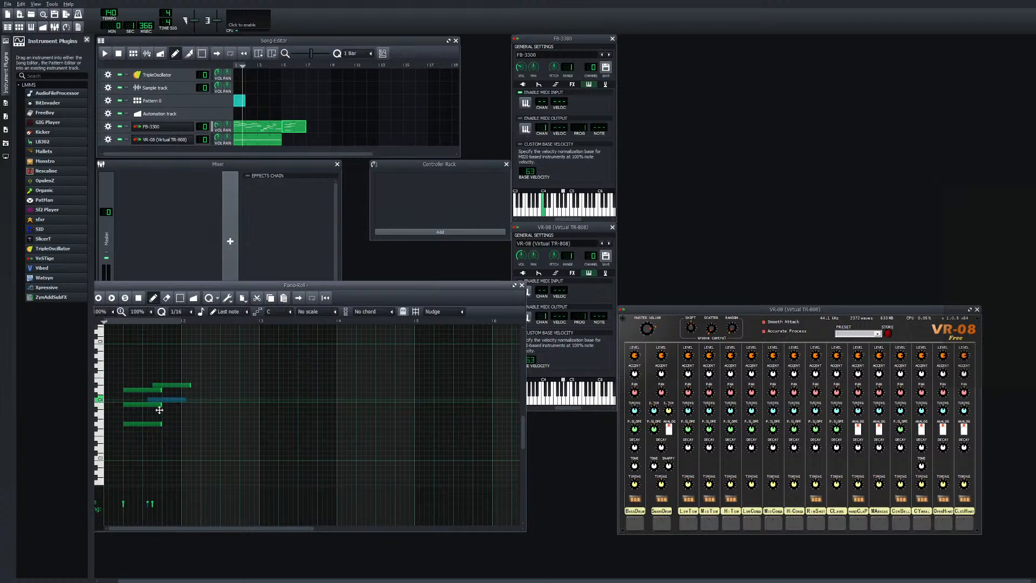
pyautogui.moveTo(241, 367); pyautogui.dragTo(123, 497)
pyautogui.press('Delete')
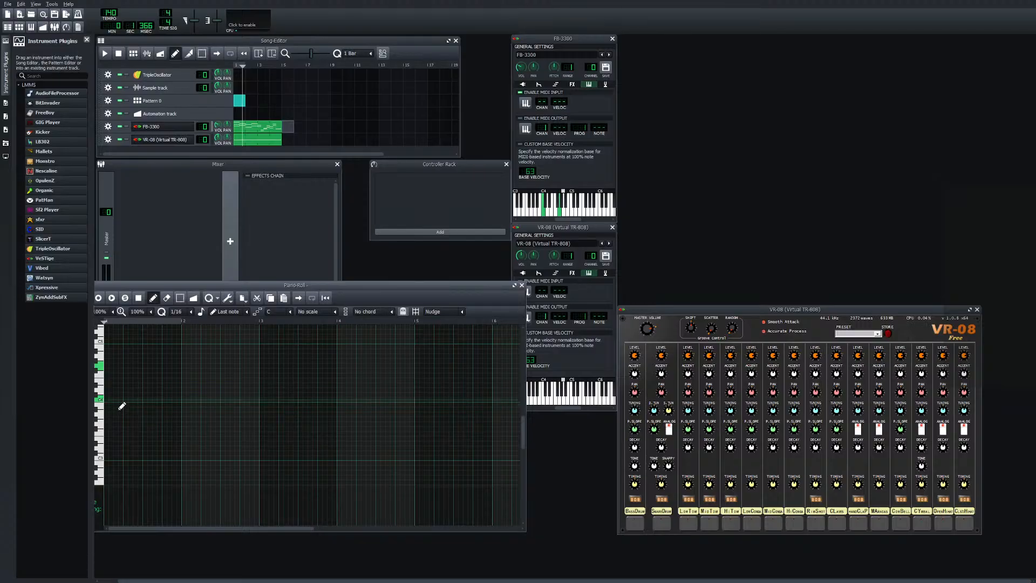
# Add half-bar C4 and G4 notes at the start of the FB-3300 clip at bar 5 and test the song's playback
pyautogui.click(112, 400)
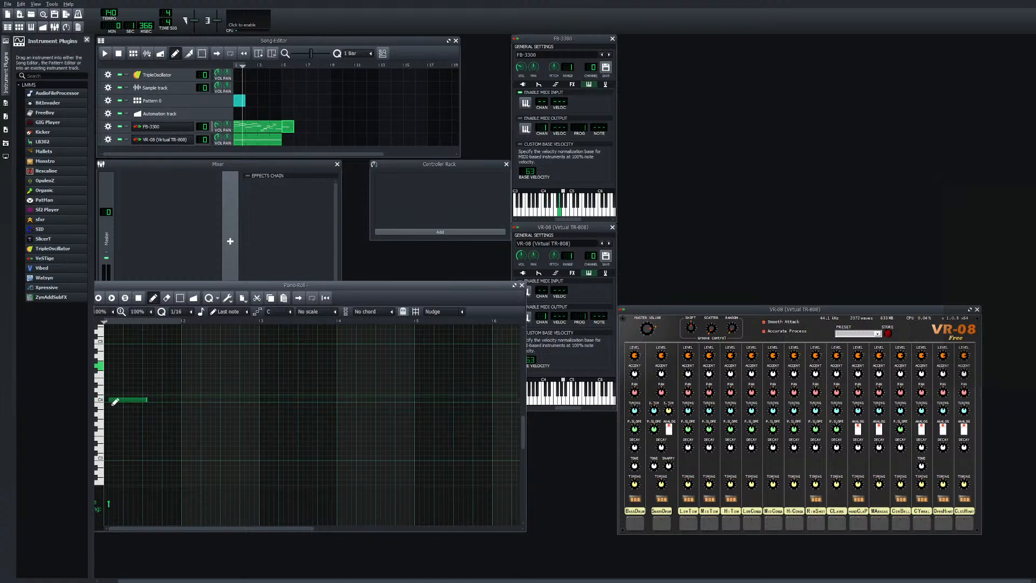
pyautogui.click(114, 365)
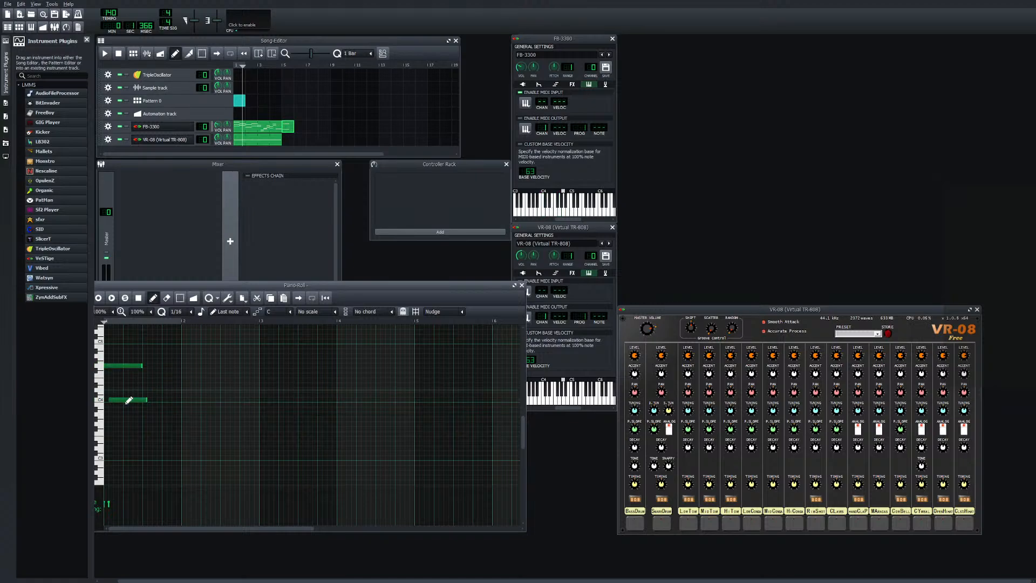
pyautogui.moveTo(131, 399); pyautogui.dragTo(127, 399)
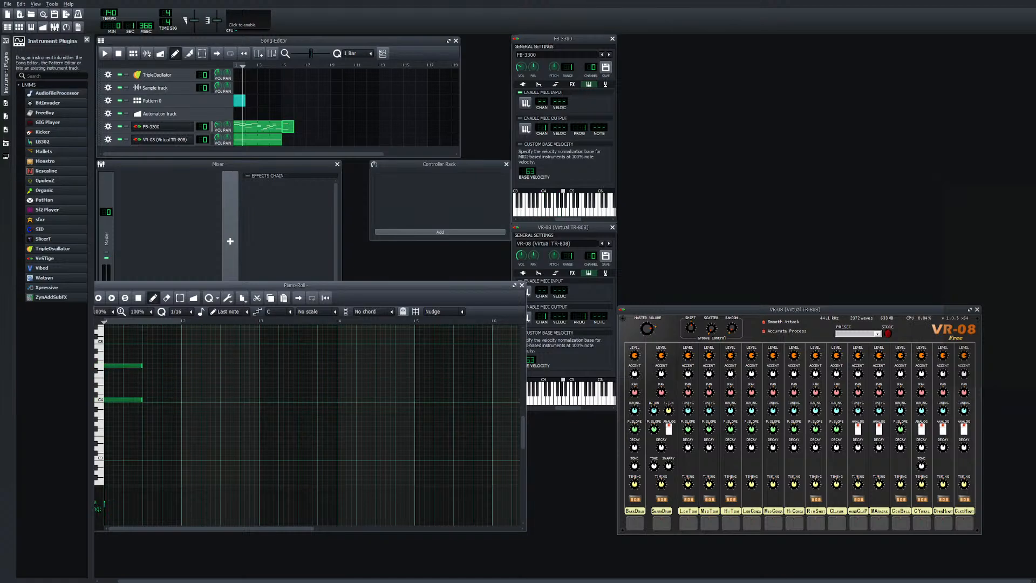
pyautogui.click(105, 52)
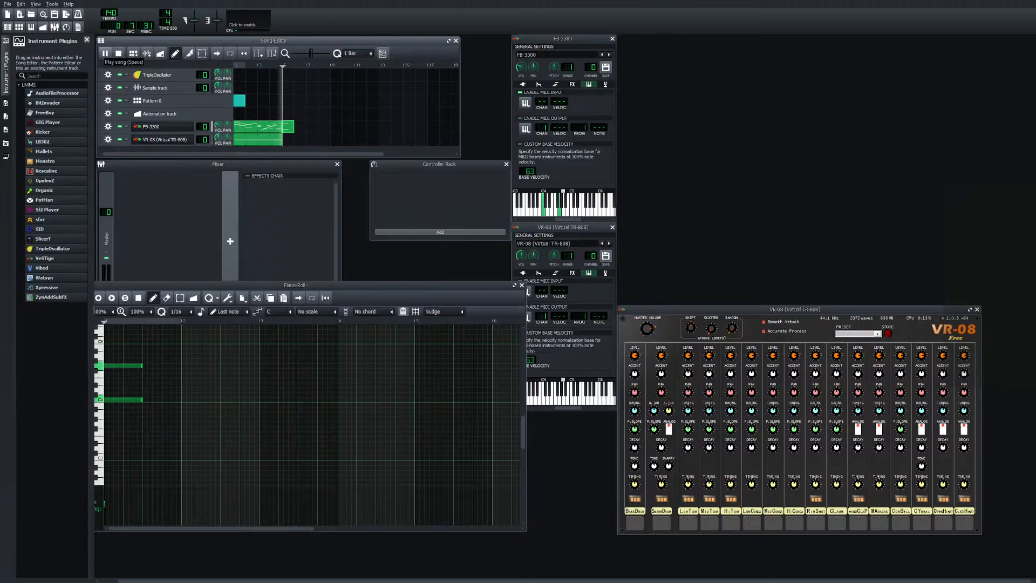
pyautogui.press('space')
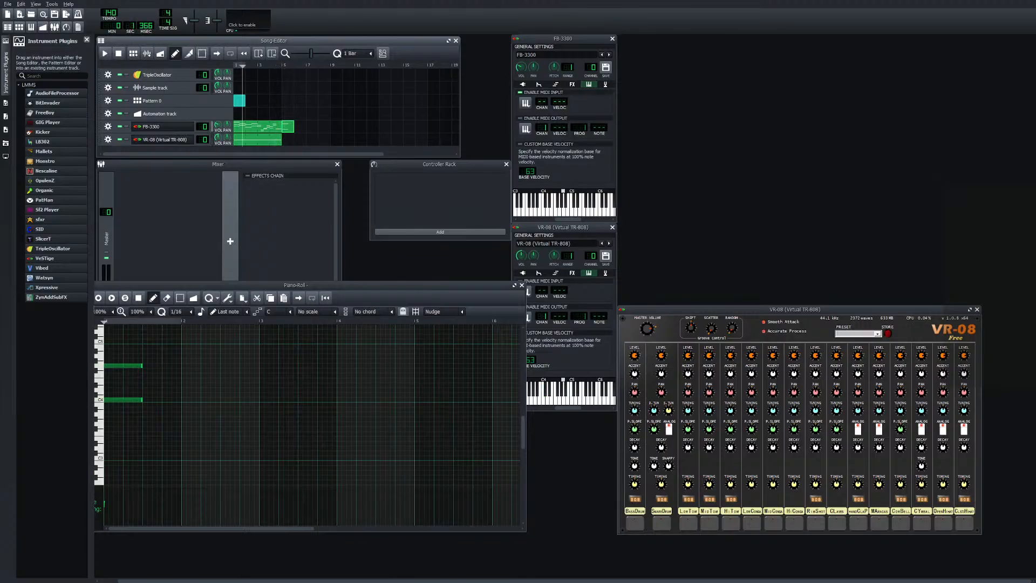
# Lower the G4 note to G3 beneath the C4 in the bar 5 clip and test the song's playback
pyautogui.moveTo(126, 366); pyautogui.dragTo(129, 422)
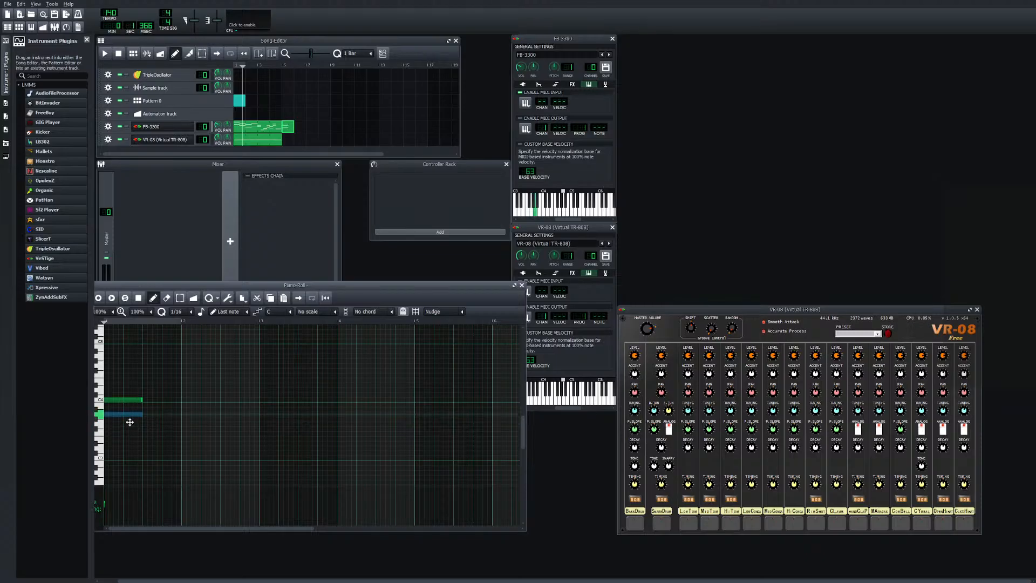
pyautogui.moveTo(130, 422); pyautogui.dragTo(129, 432)
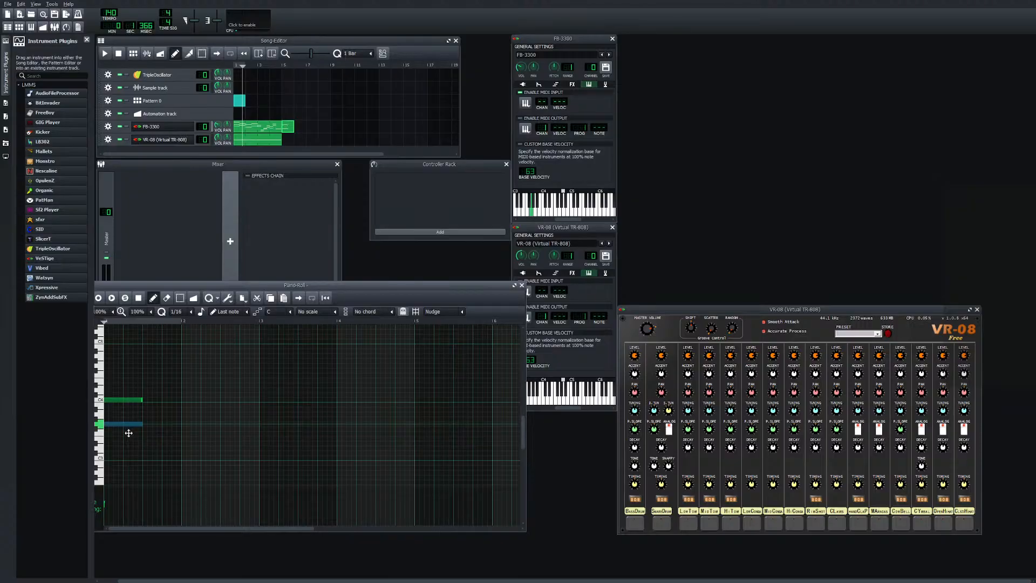
pyautogui.click(105, 53)
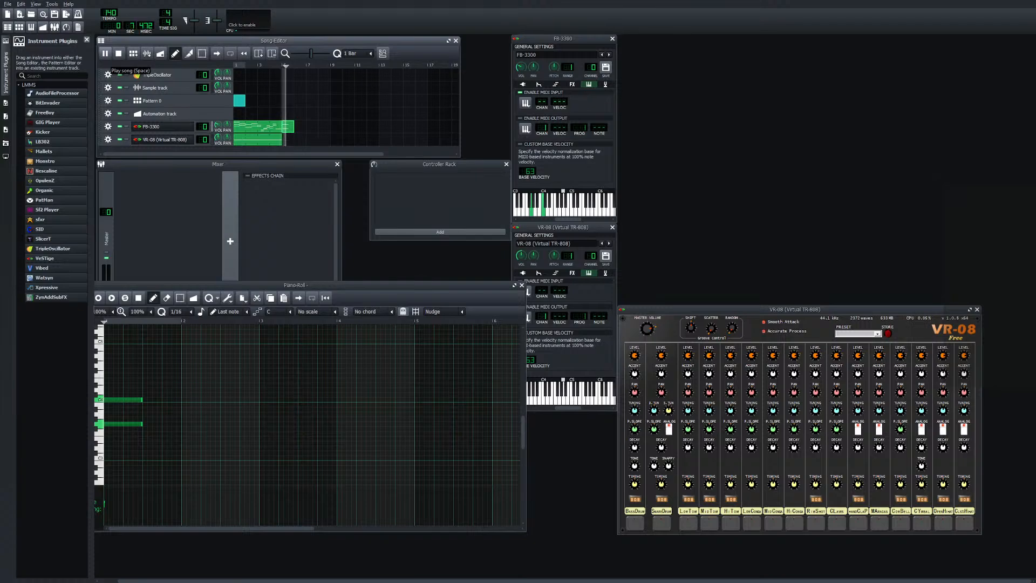
pyautogui.click(118, 53)
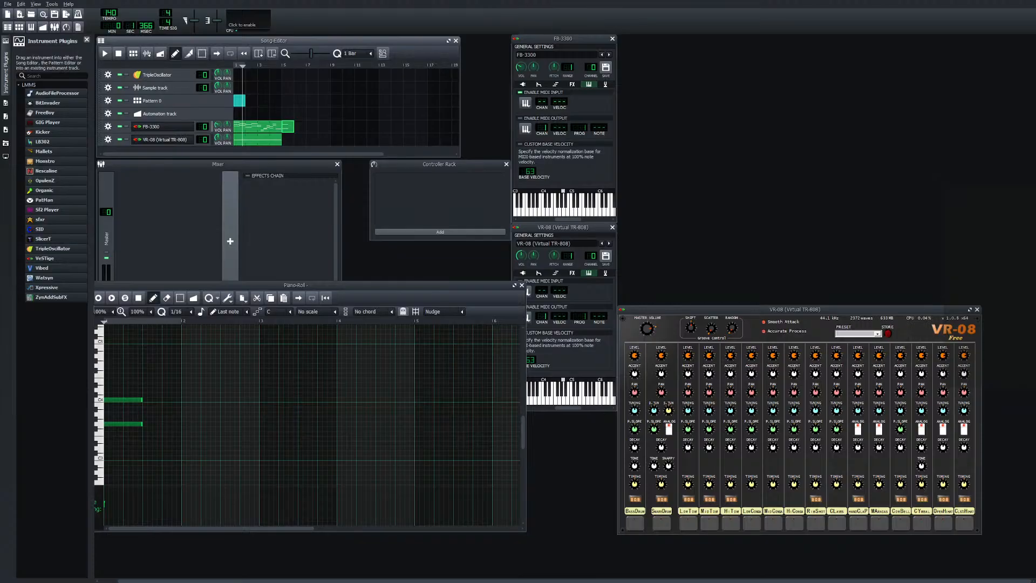
# Try a half-bar F#4 note after the C4 and G3 pair in the bar 5 clip, and delete it
pyautogui.click(163, 371)
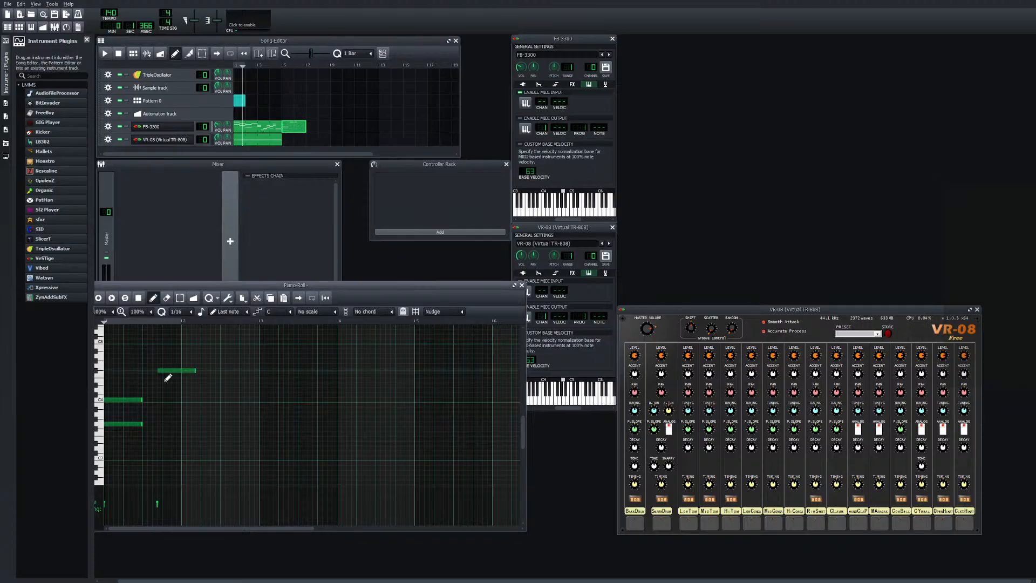
pyautogui.click(168, 371)
pyautogui.press('Delete')
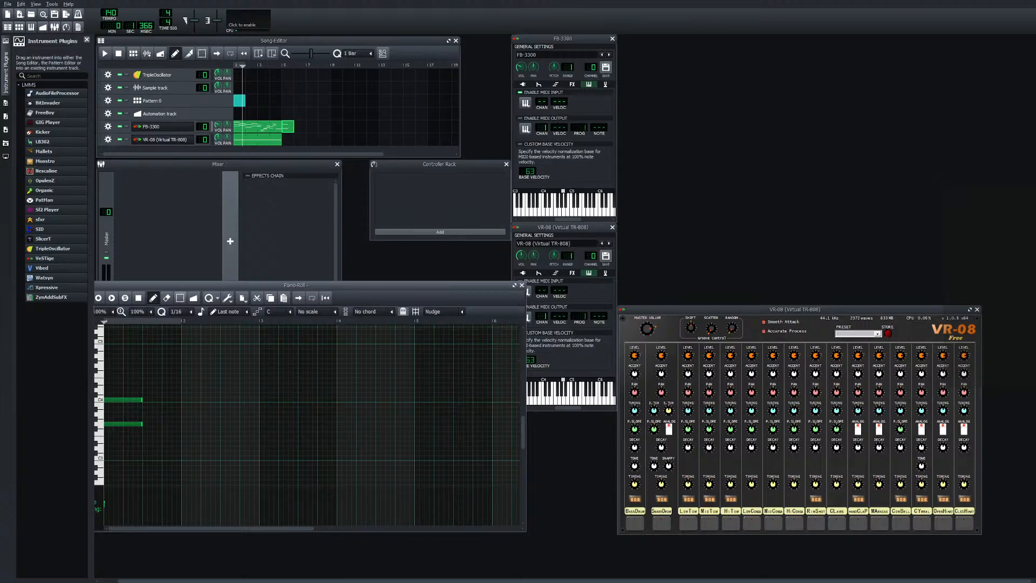
# Delete both the C4 and G3 notes from the FB-3300 clip at bar 5
pyautogui.hotkey('ctrl', 'a')
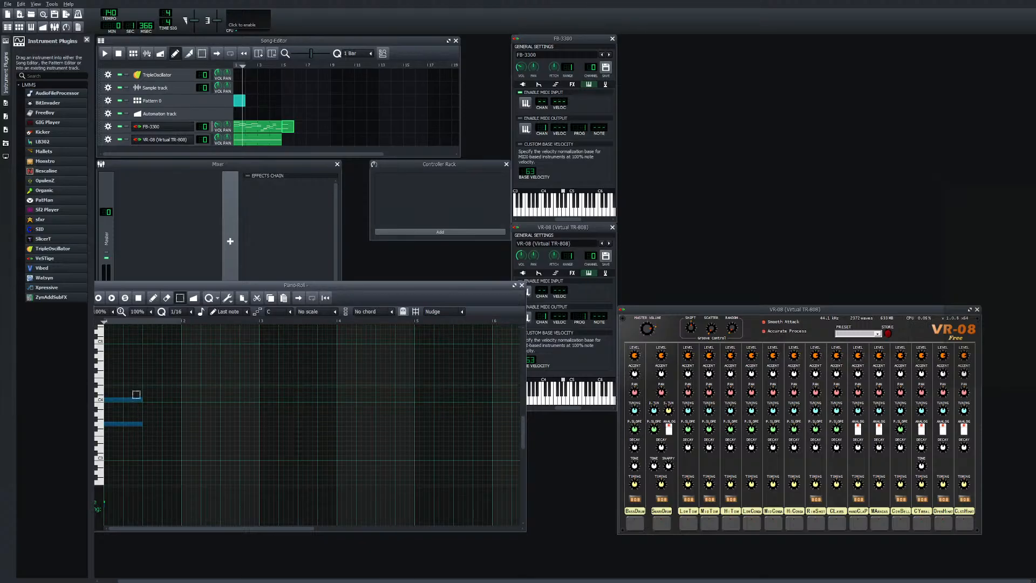
pyautogui.press('Delete')
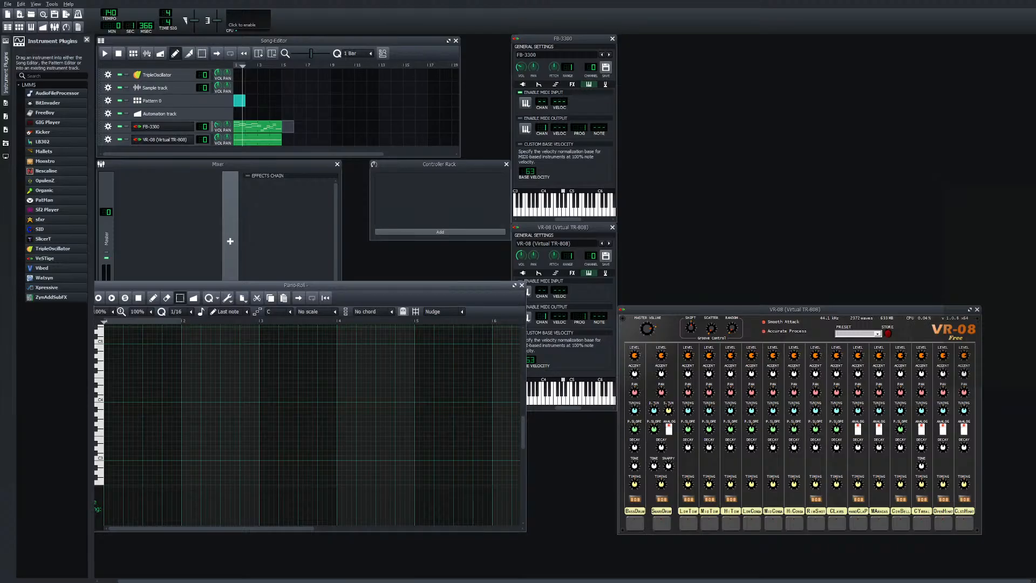
# Add half-bar D4 and F4 notes at the start of the FB-3300 clip at bar 5 and test the song's playback
pyautogui.scroll(1, 151, 391)
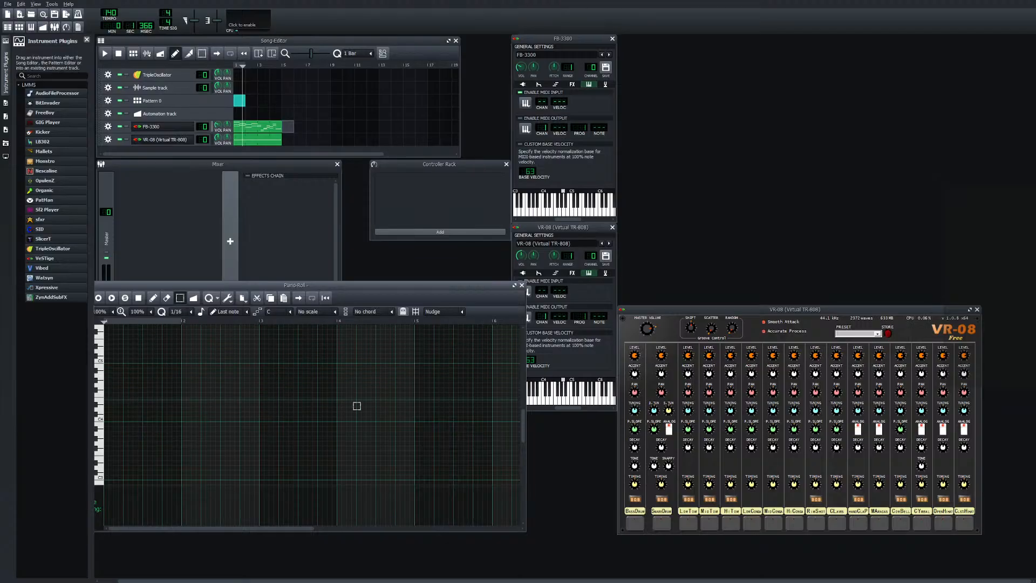
pyautogui.click(543, 397)
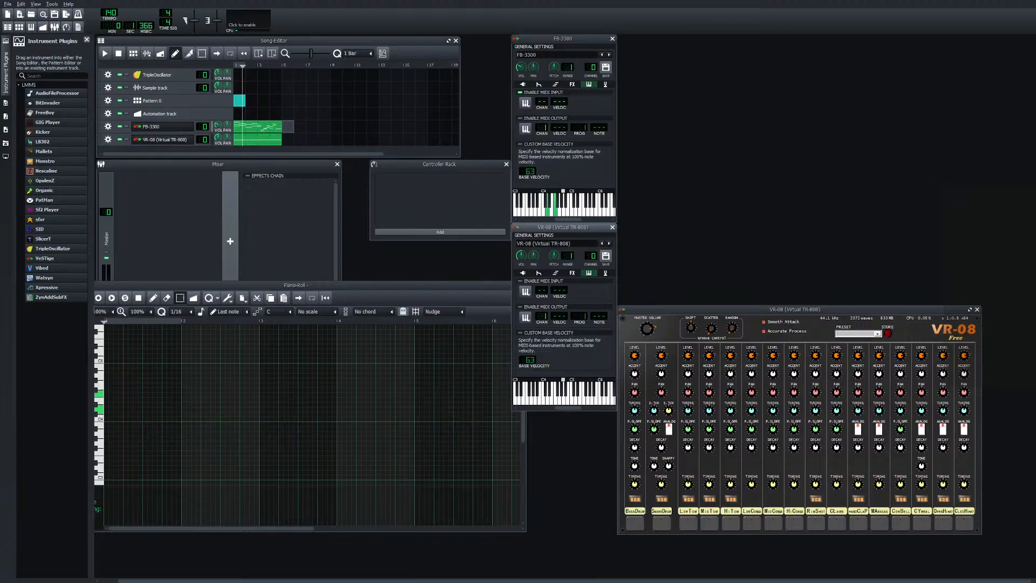
pyautogui.click(119, 414)
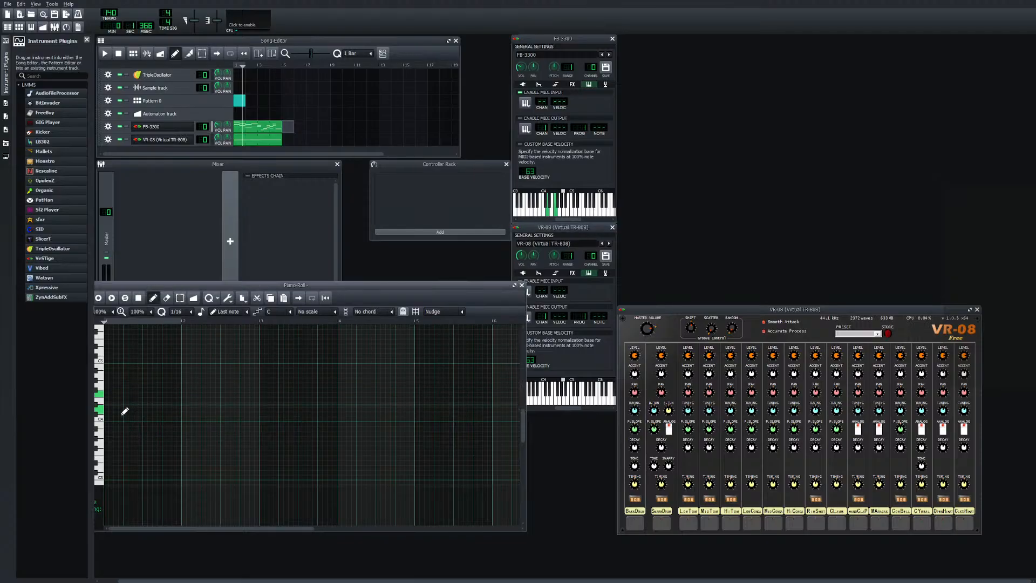
pyautogui.click(108, 409)
pyautogui.click(110, 394)
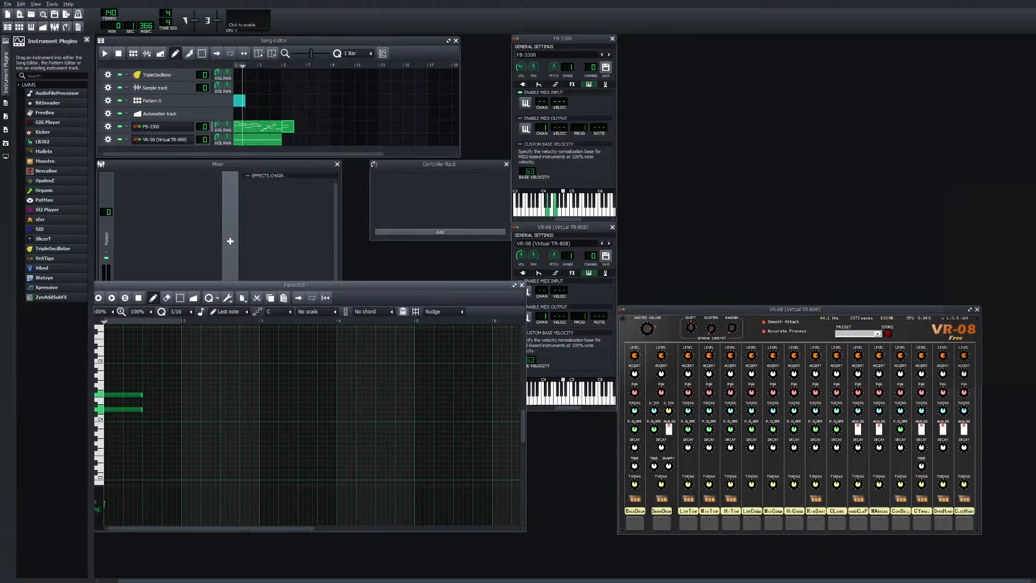
pyautogui.click(105, 53)
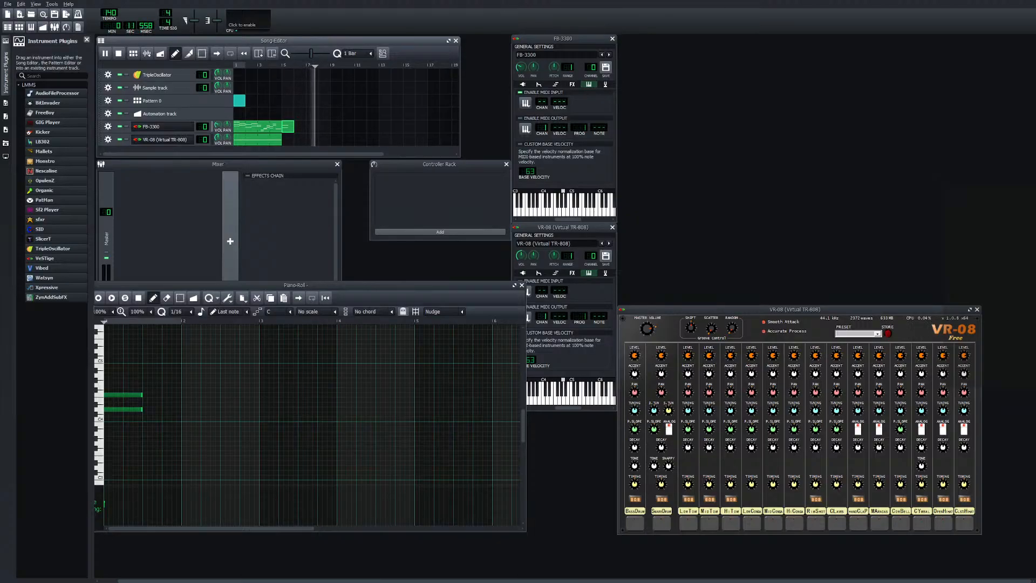
pyautogui.press('space')
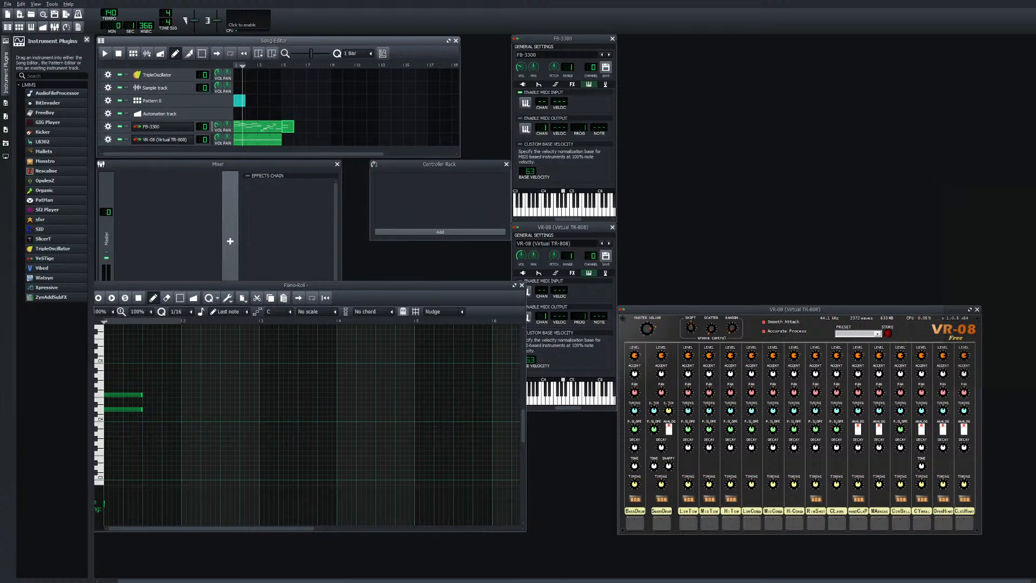
# Shift the D4 and F4 pair to the second half of bar 5 and test the song's playback
pyautogui.click(179, 394)
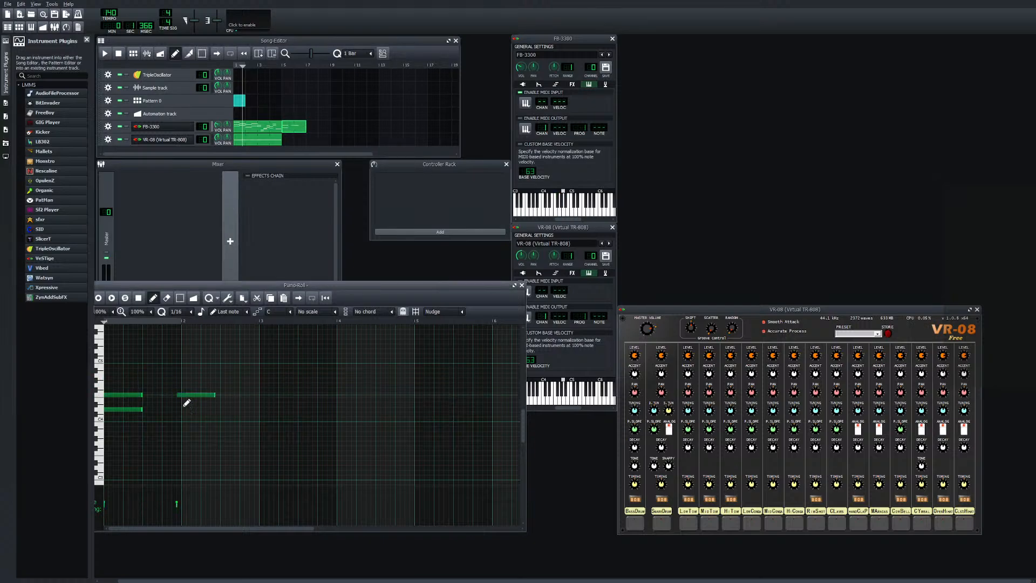
pyautogui.moveTo(187, 403)
pyautogui.mouseDown()
pyautogui.moveTo(141, 399)
pyautogui.moveTo(181, 402)
pyautogui.moveTo(163, 416)
pyautogui.moveTo(180, 415)
pyautogui.moveTo(180, 436)
pyautogui.mouseUp()
pyautogui.scroll(1, 178, 416)
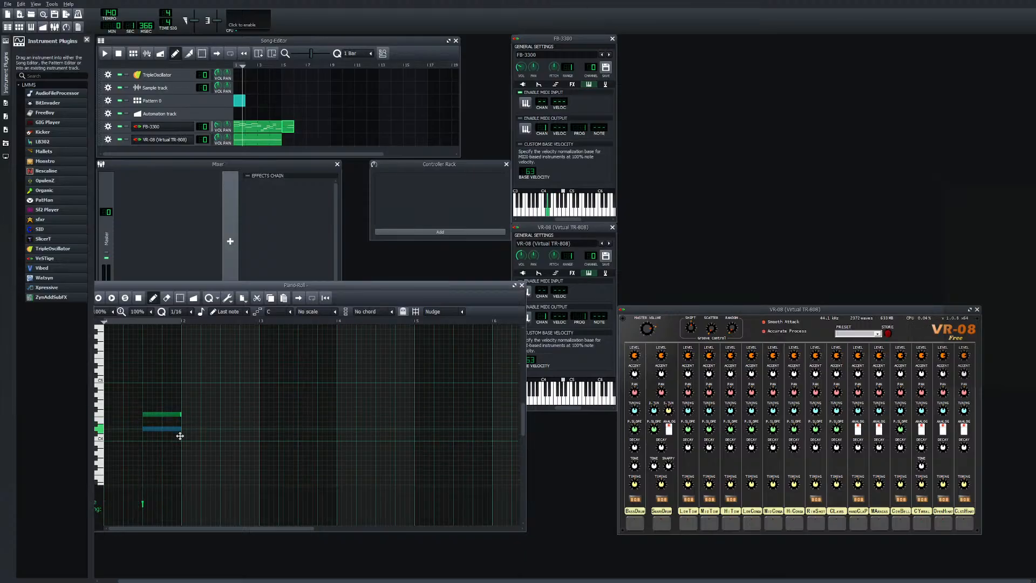
pyautogui.moveTo(179, 435); pyautogui.dragTo(180, 435)
pyautogui.click(105, 53)
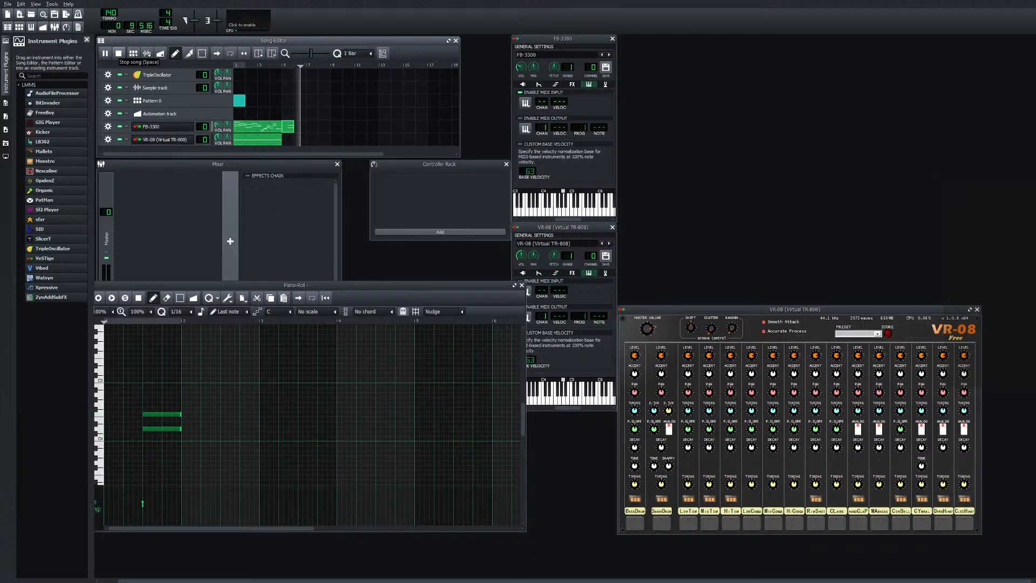
pyautogui.click(119, 53)
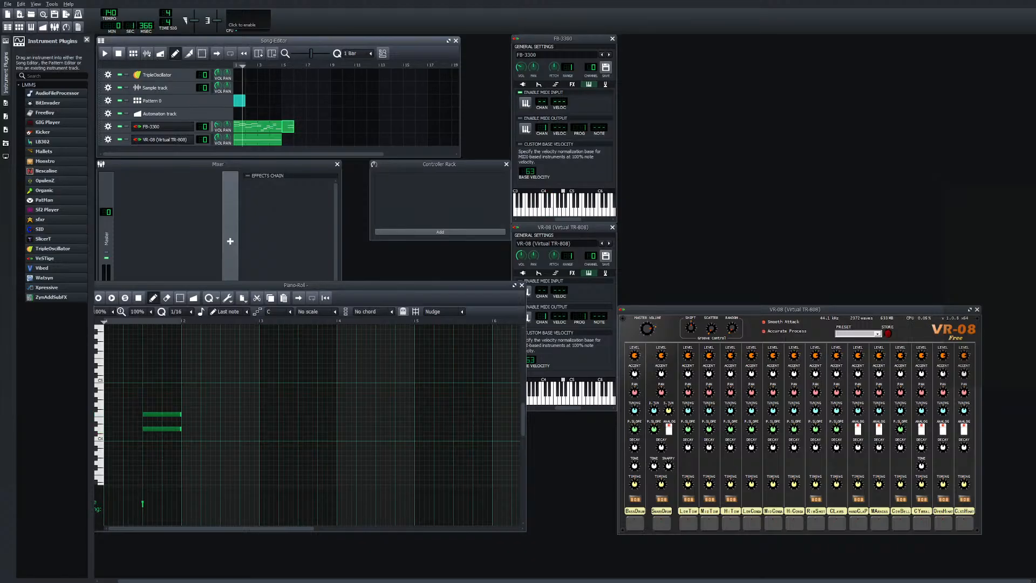
# Return the playhead to the song's start and delete the F4 and D4 notes from the FB-3300 clip at bar 5
pyautogui.moveTo(242, 65); pyautogui.dragTo(233, 65)
pyautogui.click(169, 414)
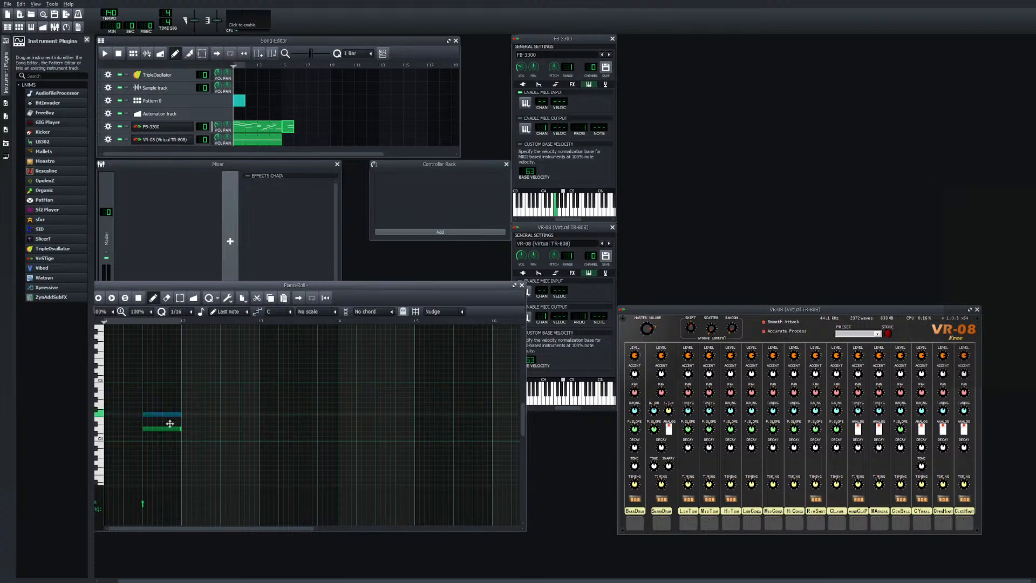
pyautogui.press('Delete')
pyautogui.click(174, 429)
pyautogui.press('Delete')
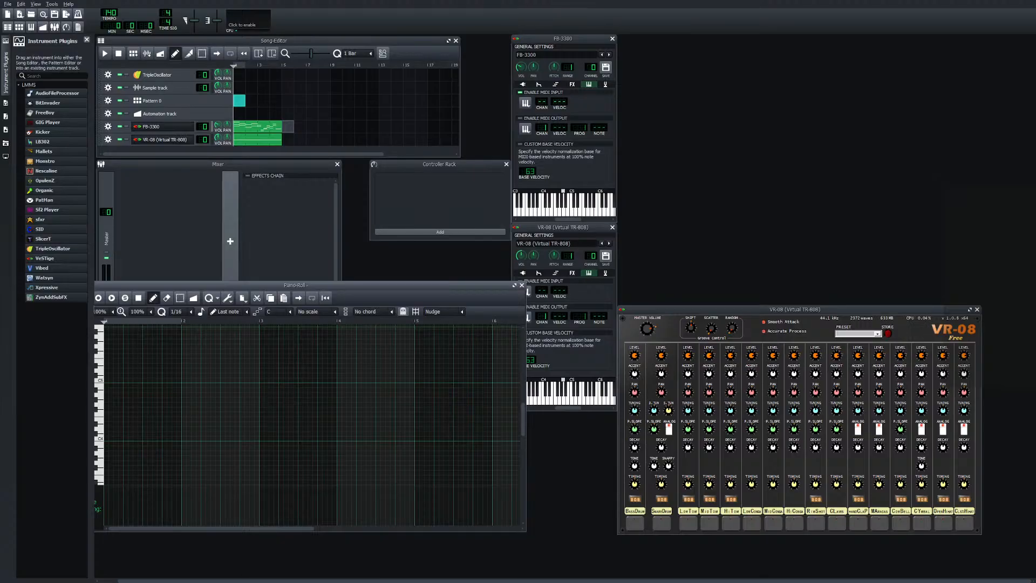
# Review the existing melody notes in the FB-3300 clip that starts at bar 1
pyautogui.moveTo(217, 124)
pyautogui.click(287, 126)
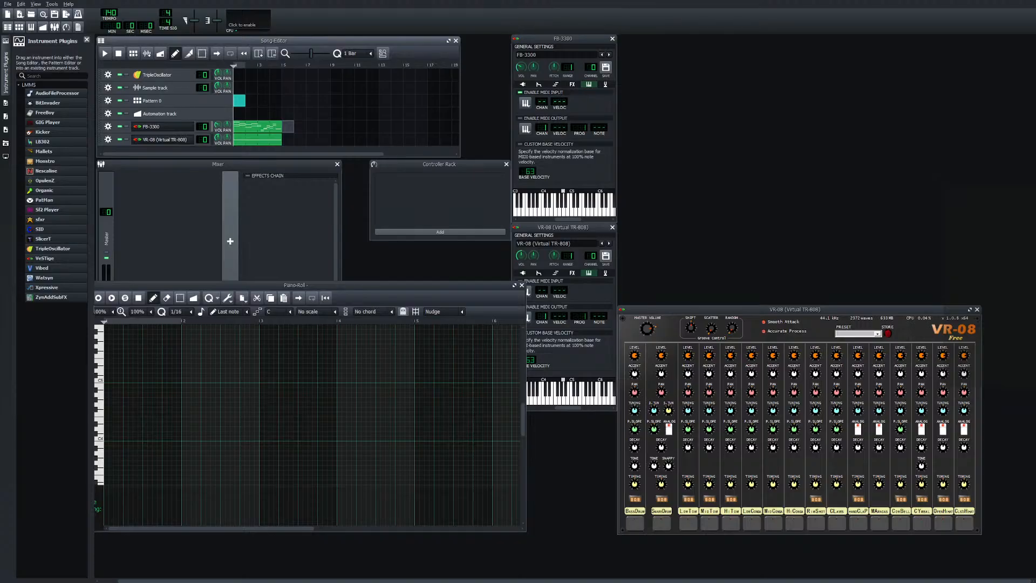
pyautogui.doubleClick(257, 127)
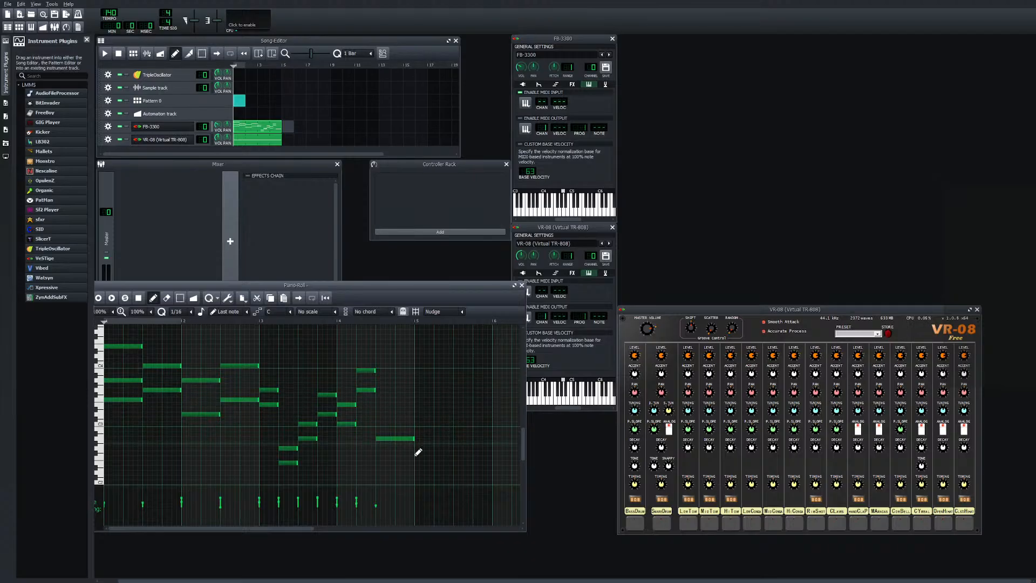
pyautogui.click(413, 440)
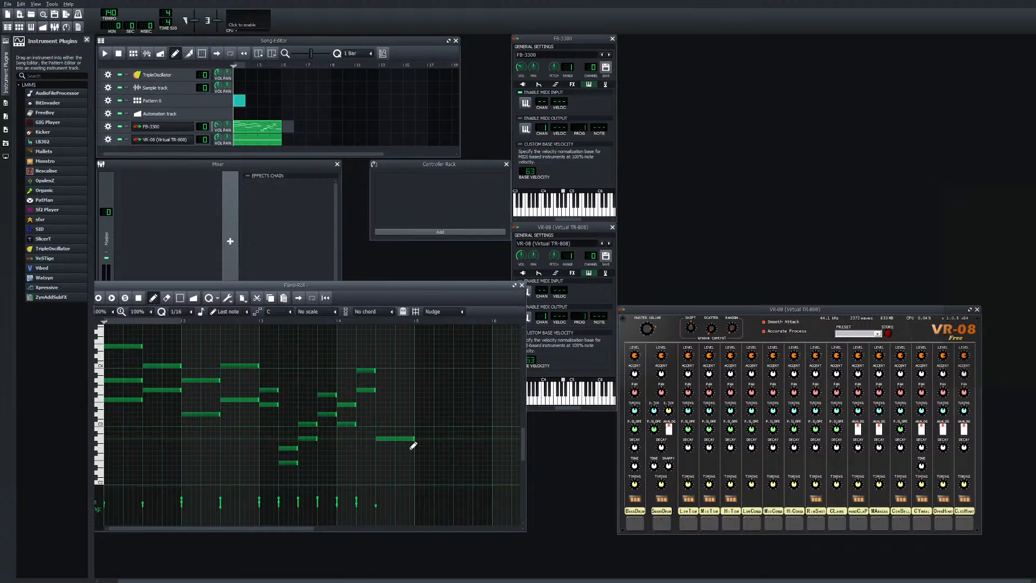
pyautogui.click(274, 41)
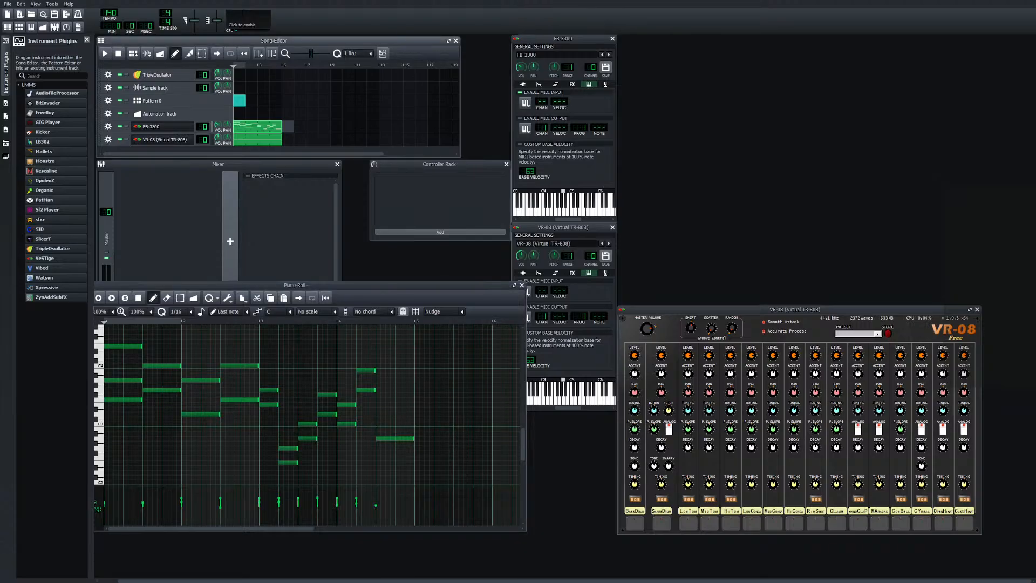
# Try a half-bar note in the FB-3300 clip at bar 5, shifting it between B3 and C4
pyautogui.doubleClick(288, 127)
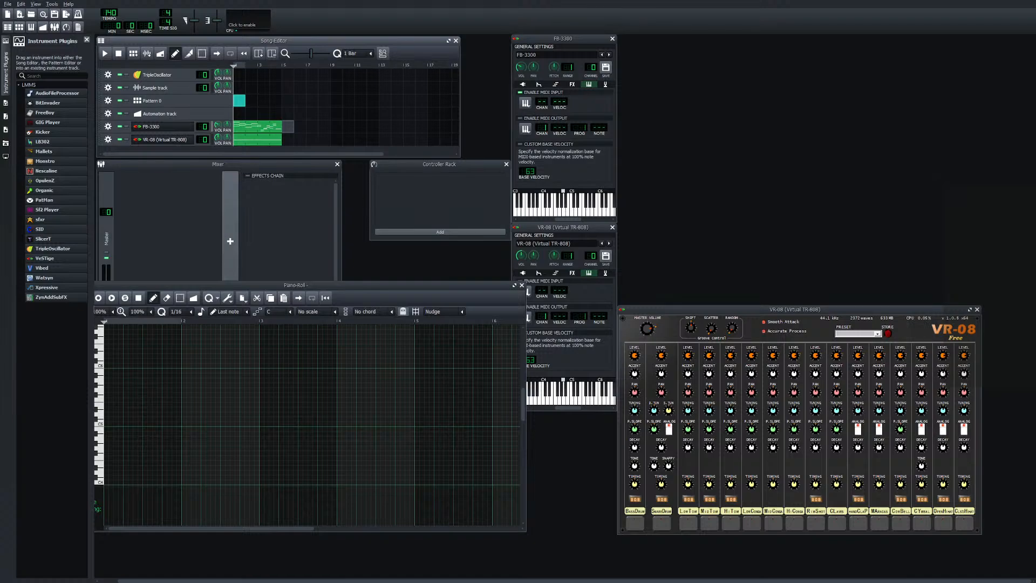
pyautogui.scroll(-2, 308, 405)
pyautogui.click(116, 448)
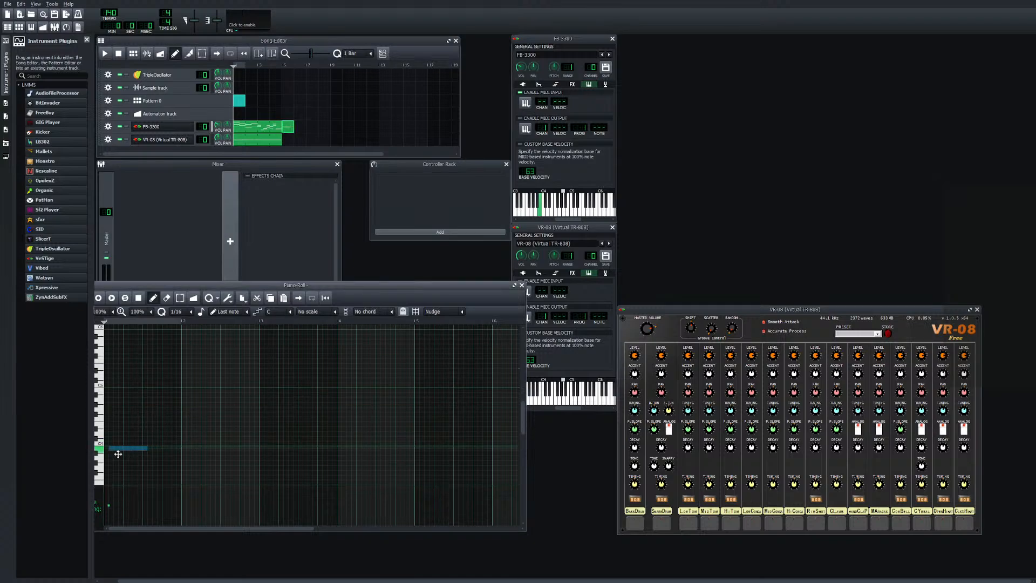
pyautogui.moveTo(117, 454); pyautogui.dragTo(113, 449)
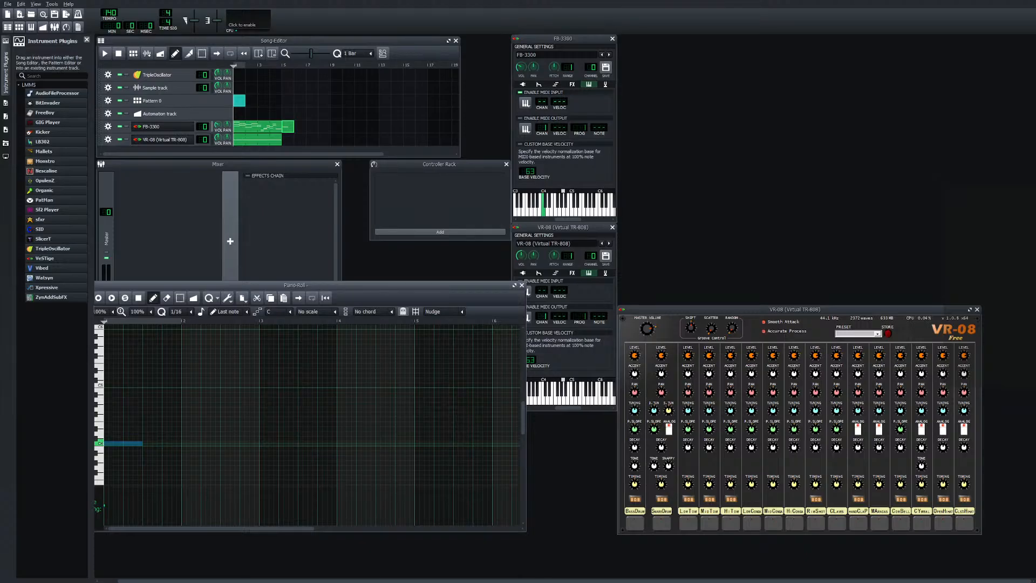
pyautogui.moveTo(111, 451)
pyautogui.mouseDown()
pyautogui.moveTo(113, 442)
pyautogui.moveTo(115, 455)
pyautogui.mouseUp()
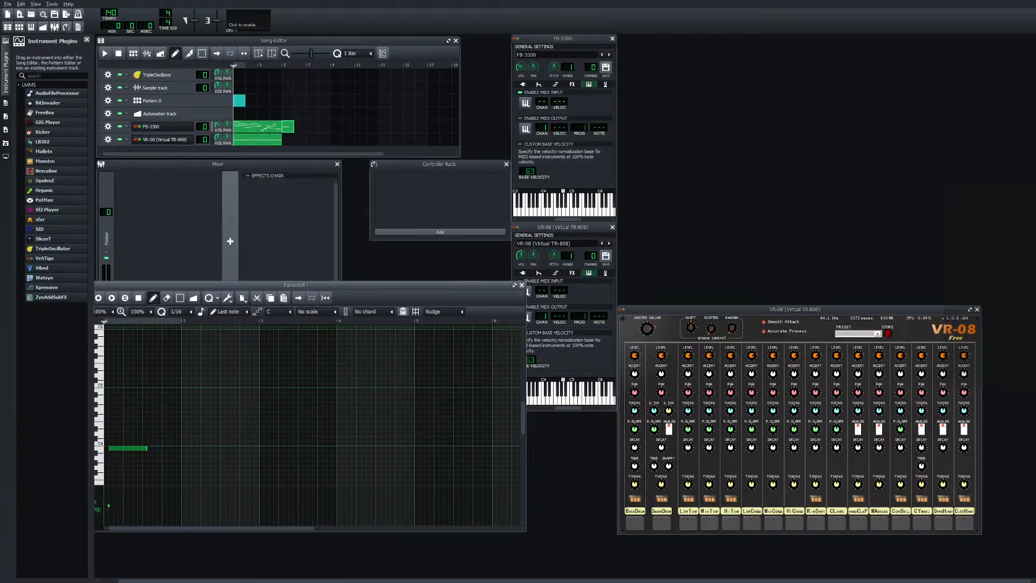
# Close the piano roll and delete the FB-3300 clip at bar 5 from the song
pyautogui.click(522, 285)
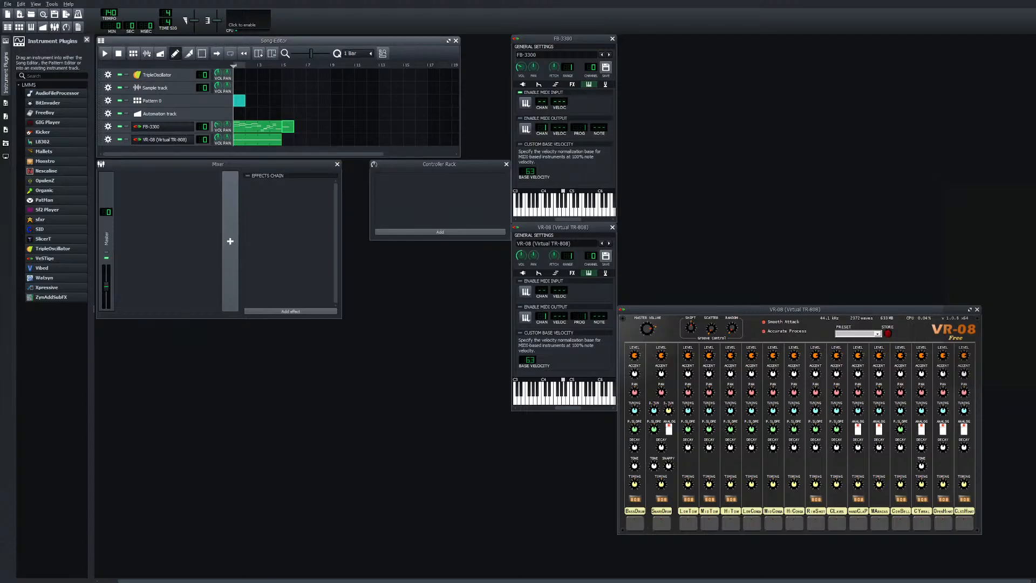
pyautogui.rightClick(291, 130)
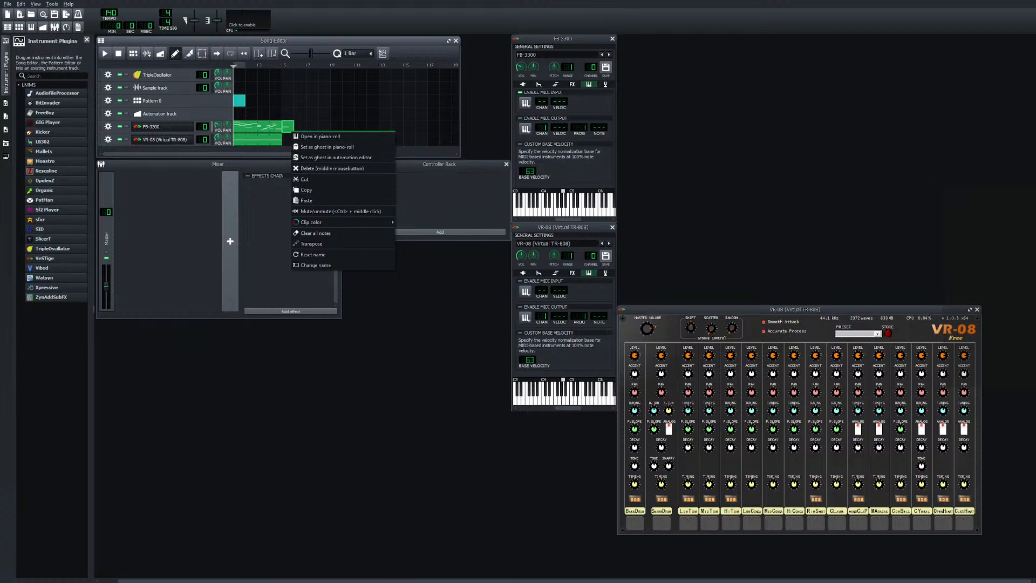
pyautogui.click(288, 126)
pyautogui.middleClick(288, 127)
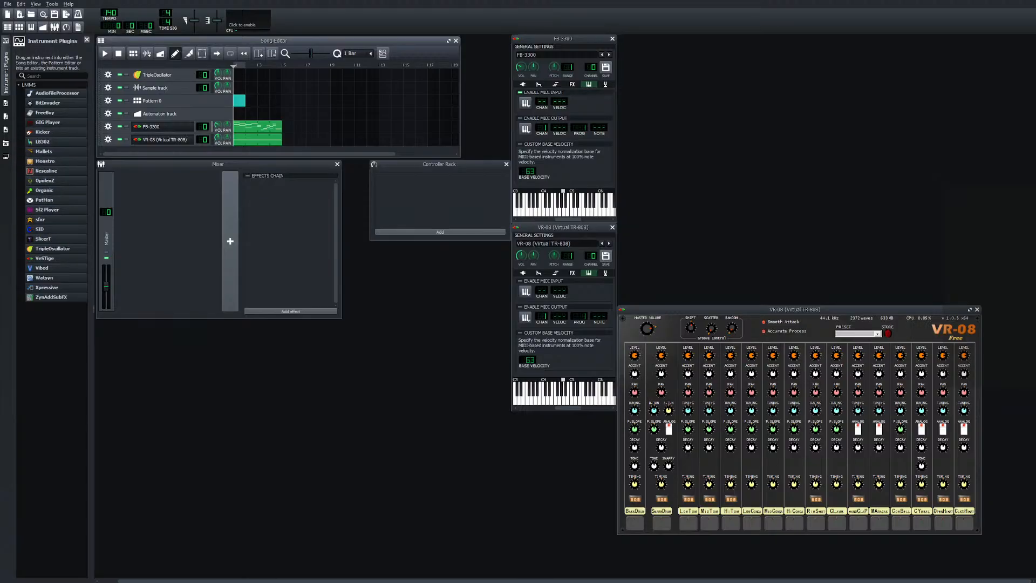
# Try placing a VeSTige instrument on the VR-08 track, and undo the latest changes
pyautogui.moveTo(45, 258); pyautogui.dragTo(164, 139)
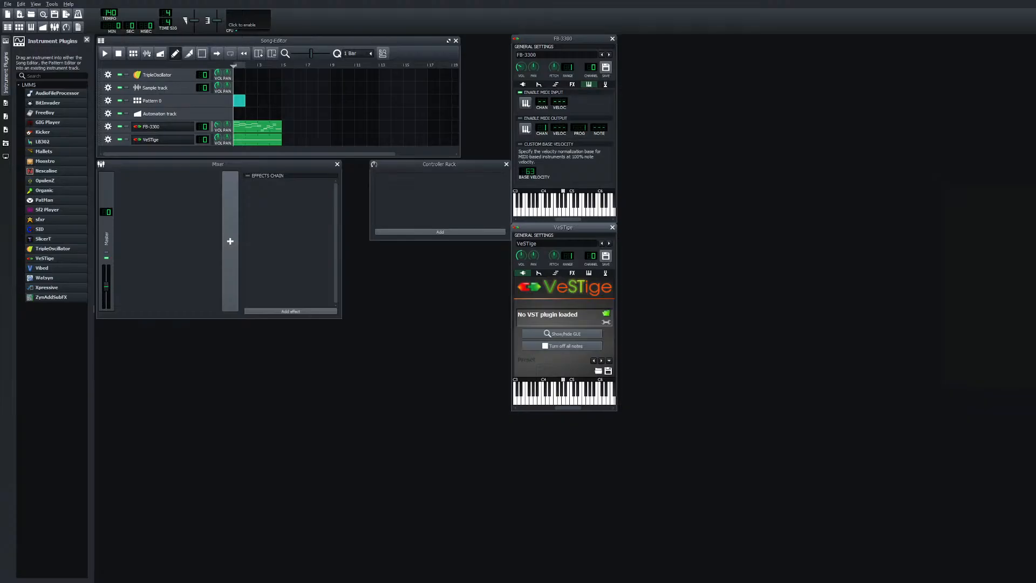
pyautogui.hotkey('ctrl', 'z')
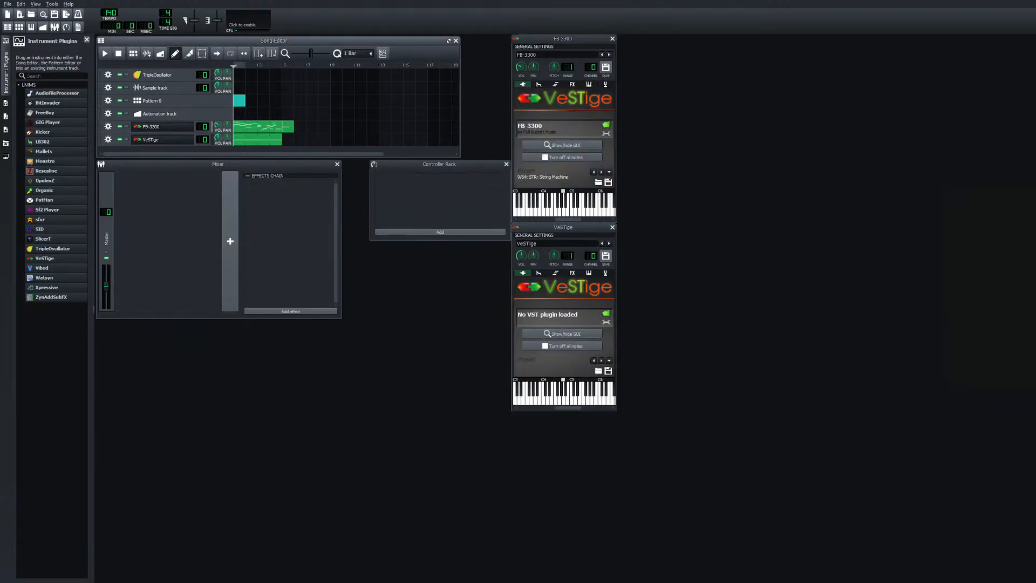
pyautogui.hotkey('ctrl', 'z')
# Load the VR-08x64.dll plugin into the empty VeSTige track below FB-3300
pyautogui.click(163, 139)
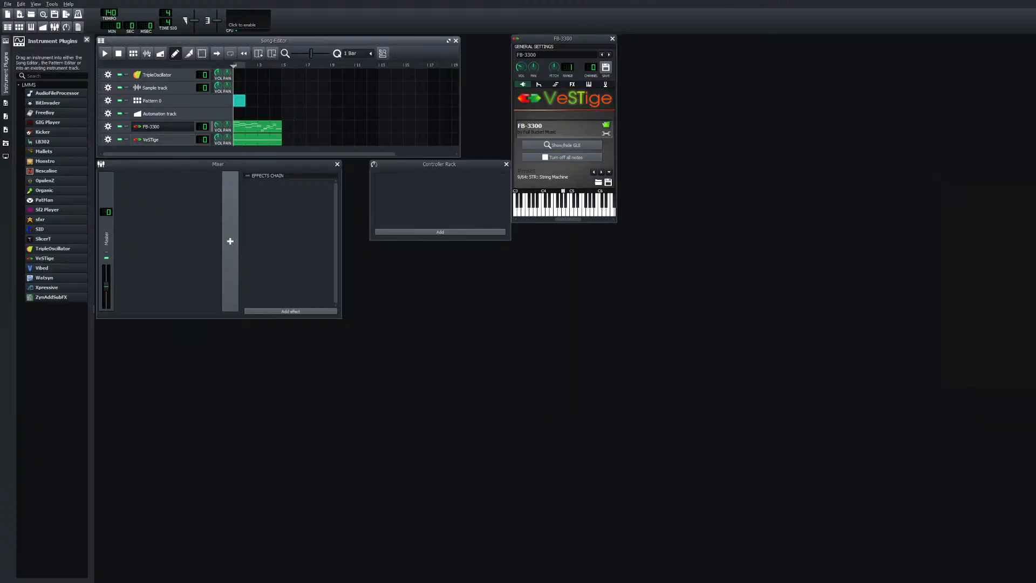
pyautogui.click(162, 140)
pyautogui.click(606, 313)
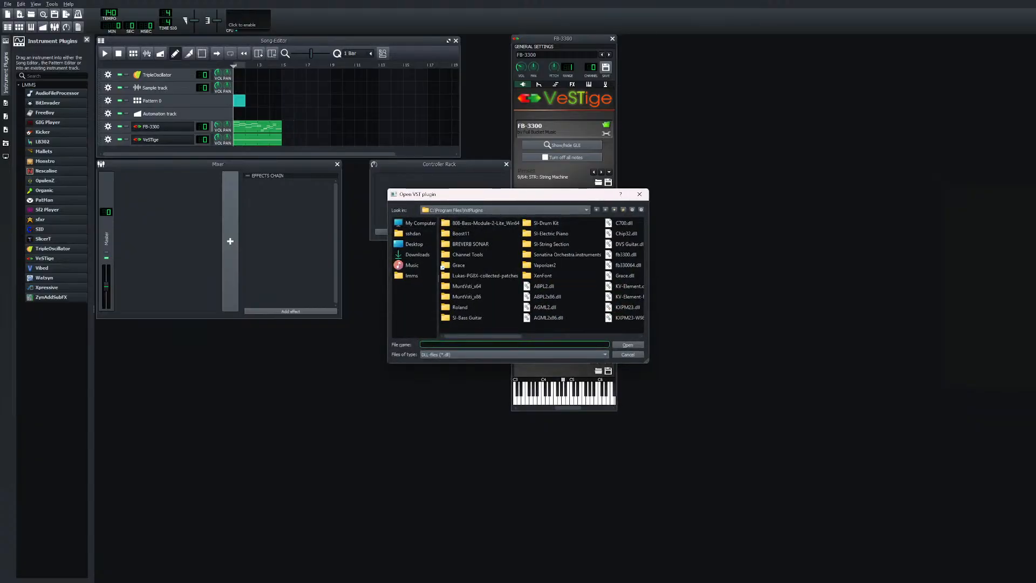
pyautogui.scroll(-5, 442, 267)
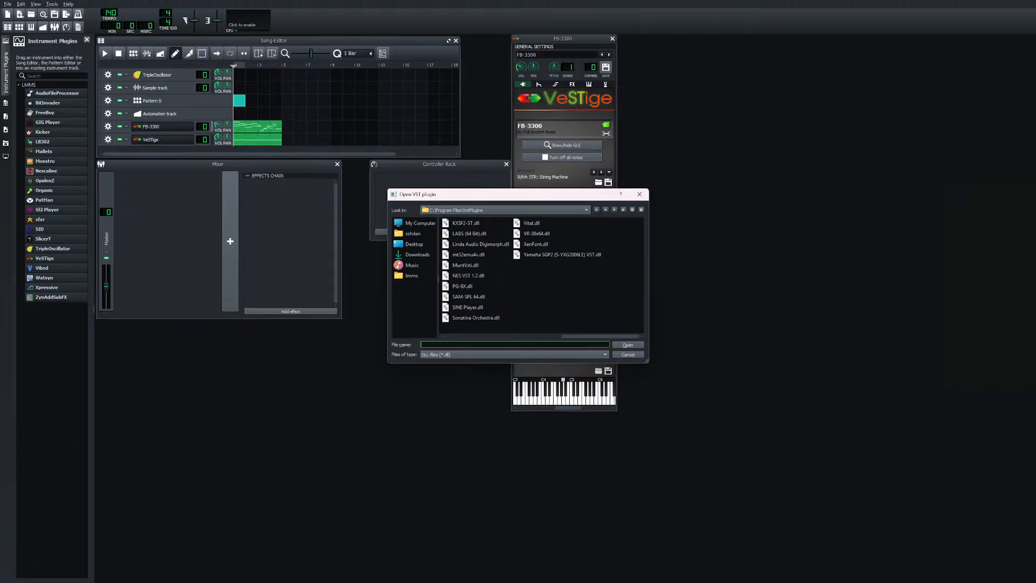
pyautogui.doubleClick(536, 233)
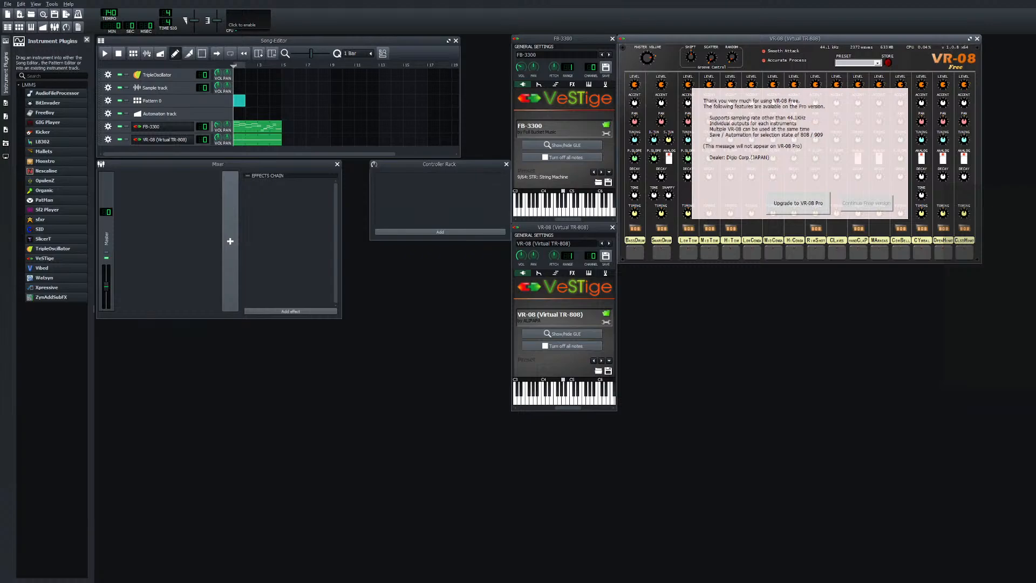
# Add a new VeSTige instrument track below VR-08 and continue with the free version of VR-08
pyautogui.moveTo(44, 258); pyautogui.dragTo(165, 149)
pyautogui.scroll(-1, 165, 143)
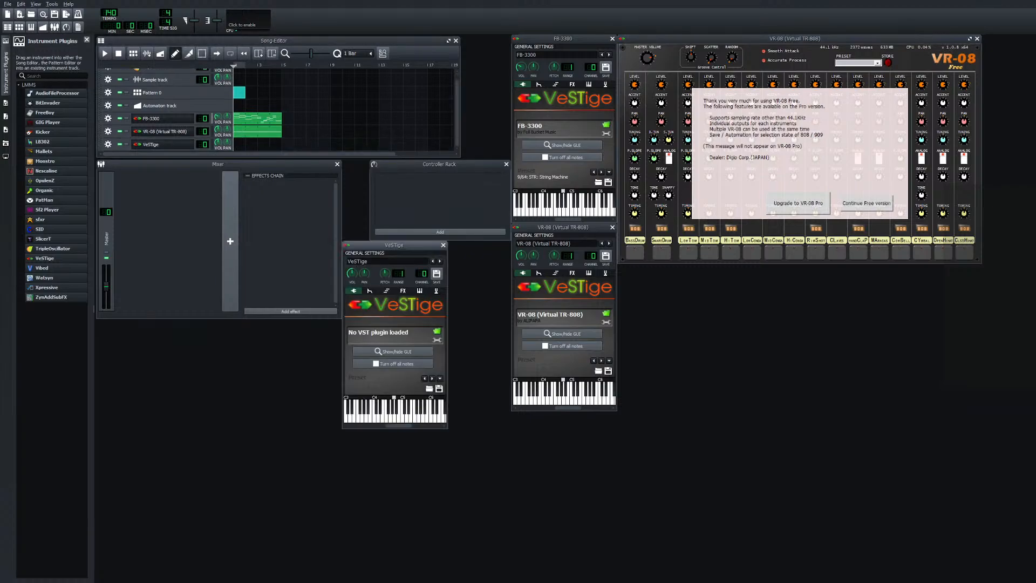
pyautogui.click(867, 203)
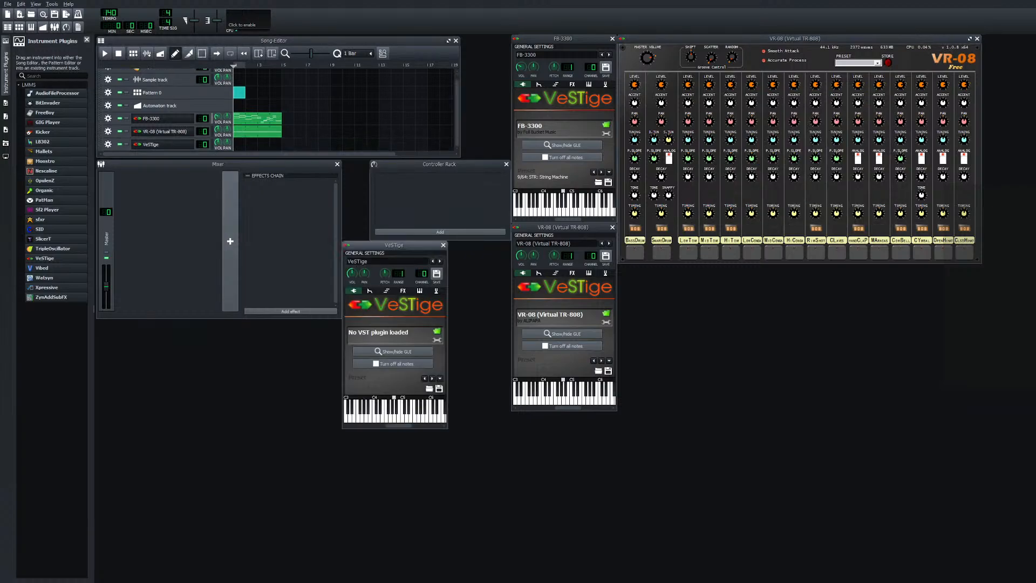
# Load the fb330064.dll plugin into the empty VeSTige track below VR-08
pyautogui.click(437, 331)
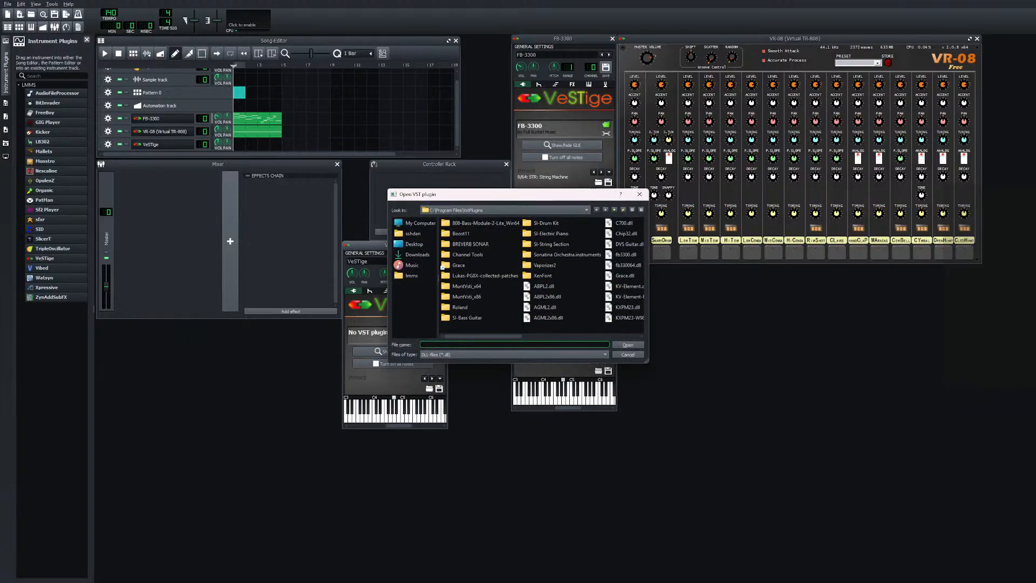
pyautogui.scroll(-5, 541, 277)
pyautogui.scroll(2, 541, 277)
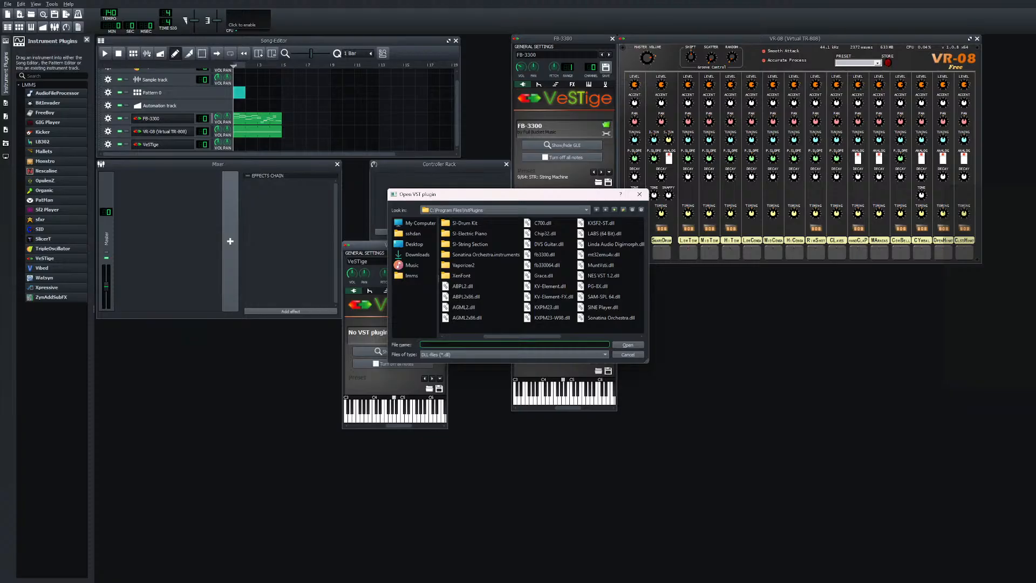
pyautogui.moveTo(523, 337); pyautogui.dragTo(600, 336)
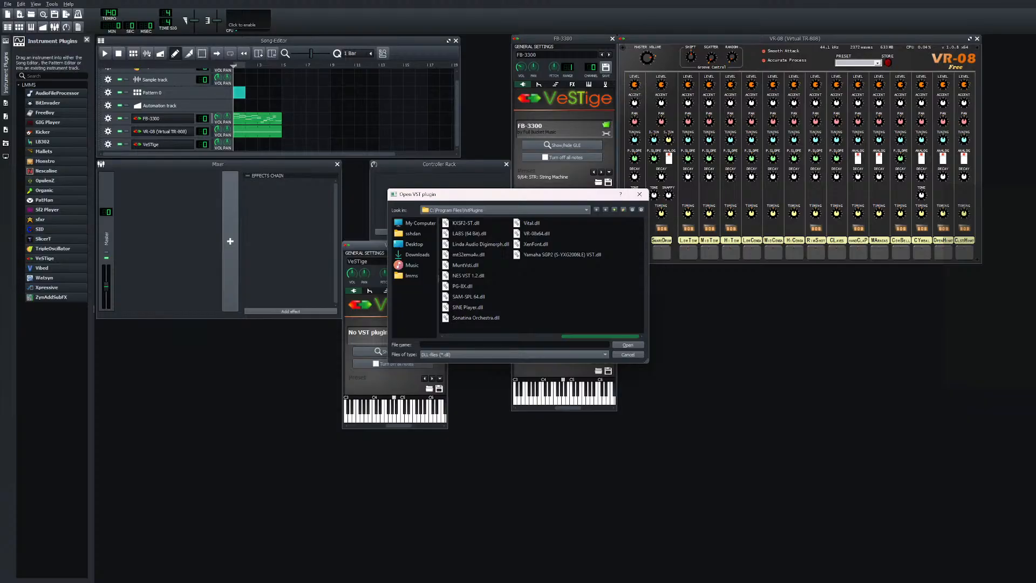
pyautogui.moveTo(601, 336); pyautogui.dragTo(561, 336)
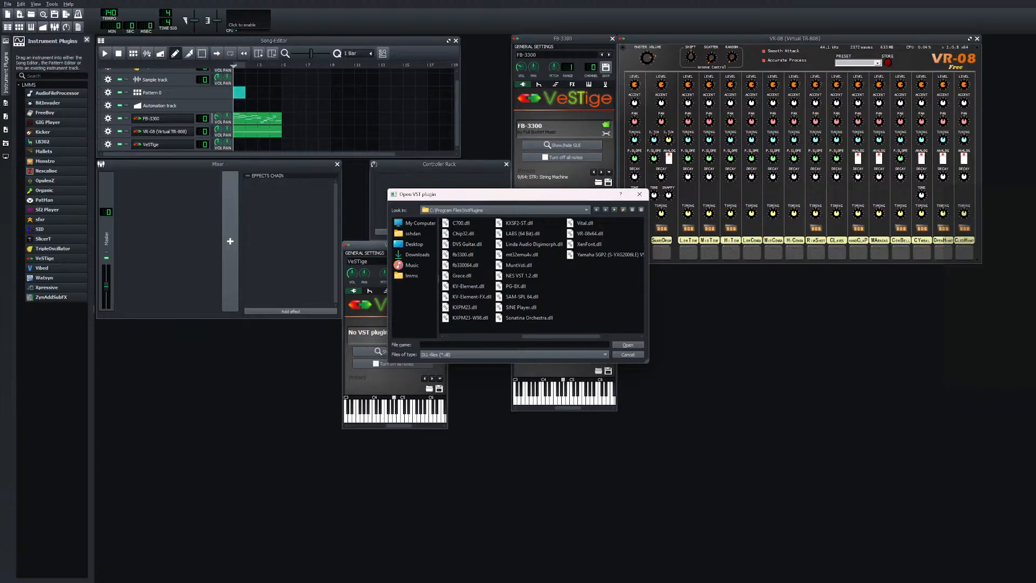
pyautogui.doubleClick(465, 265)
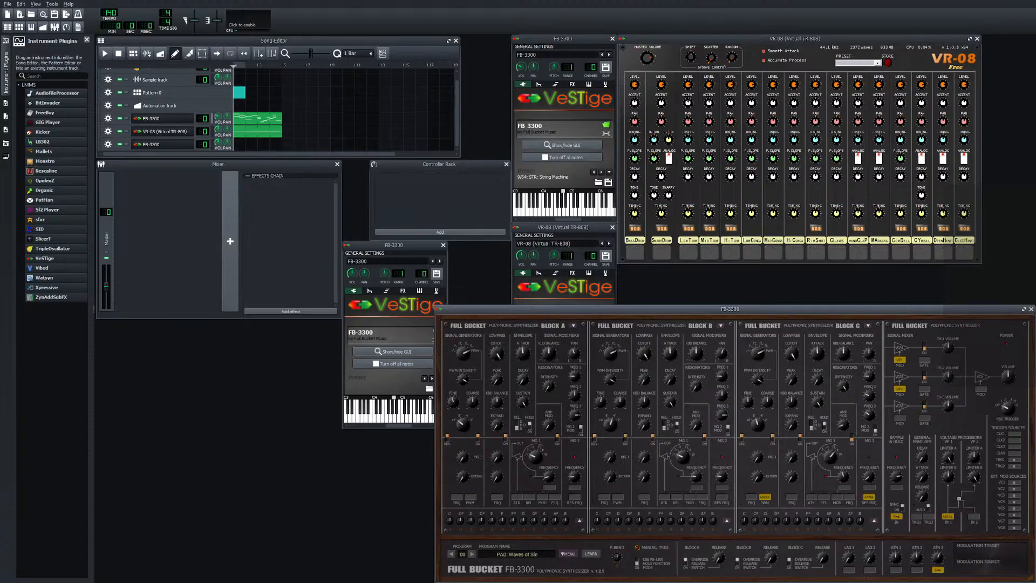
# Rearrange the FB-3300 windows, show both instances' MIDI settings, and assign a MIDI input device to the new FB-3300
pyautogui.moveTo(730, 310); pyautogui.dragTo(747, 102)
pyautogui.moveTo(378, 245); pyautogui.dragTo(294, 208)
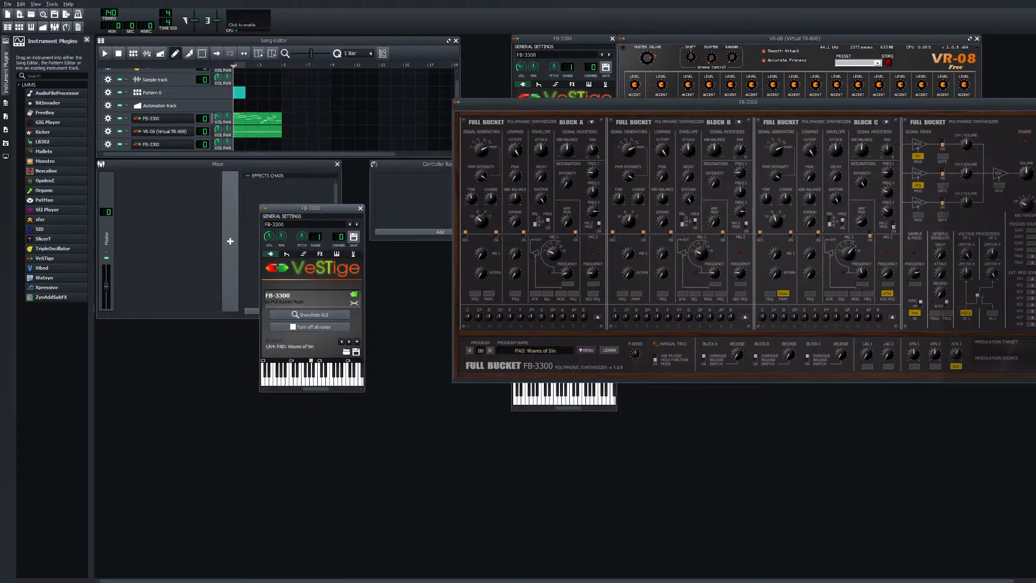
pyautogui.click(337, 253)
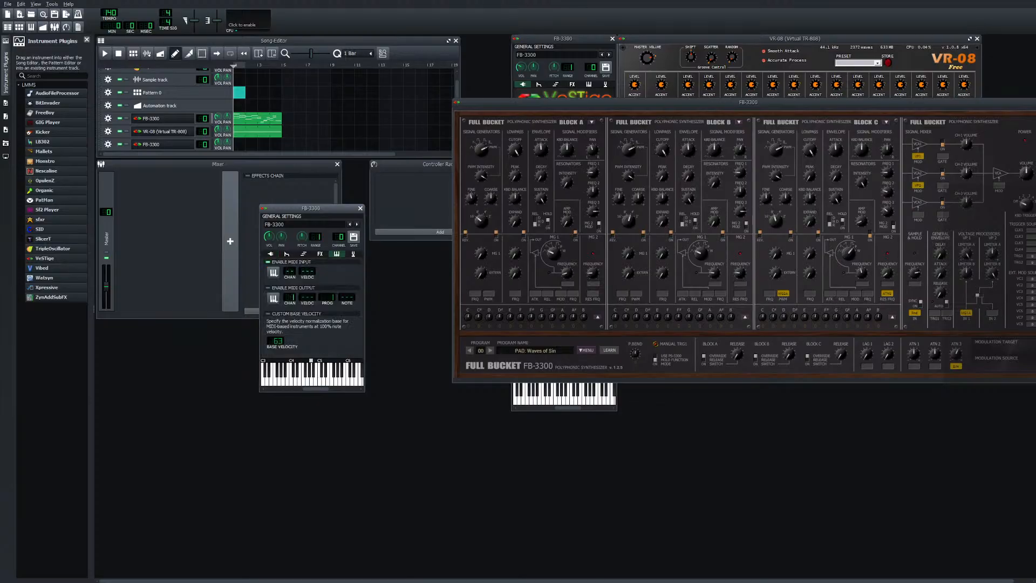
pyautogui.click(589, 84)
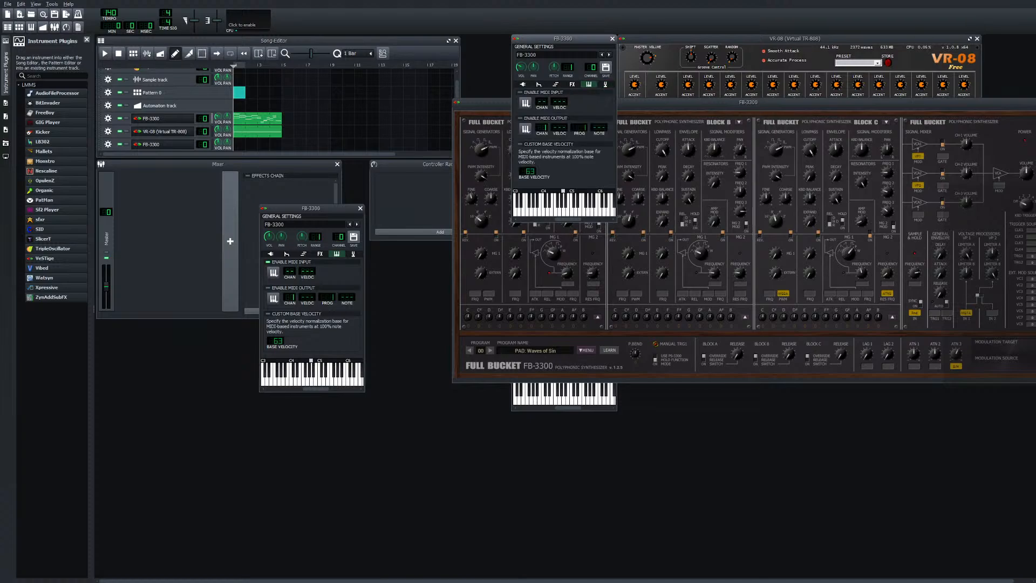
pyautogui.moveTo(563, 39); pyautogui.dragTo(414, 62)
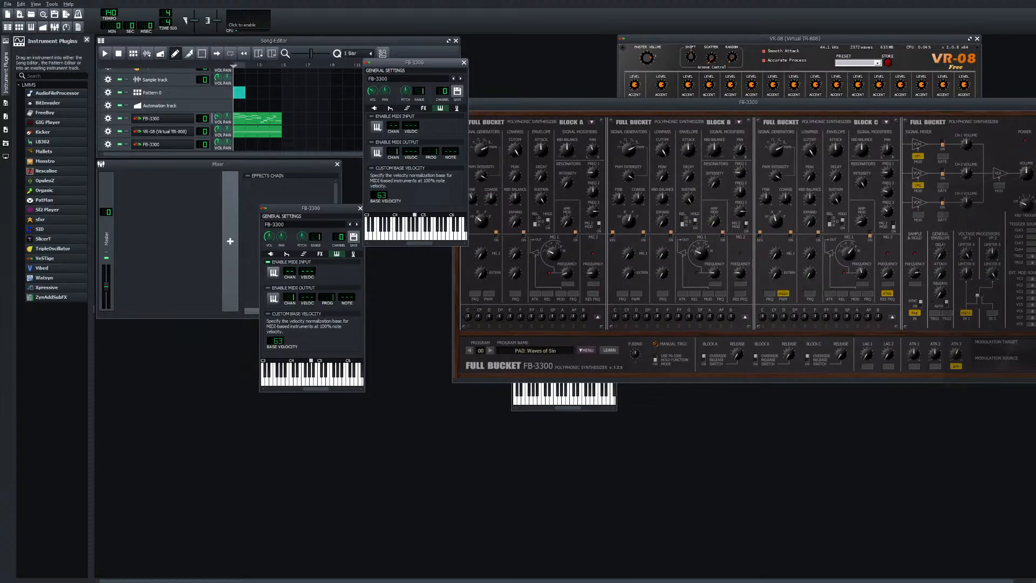
pyautogui.click(273, 272)
pyautogui.click(302, 284)
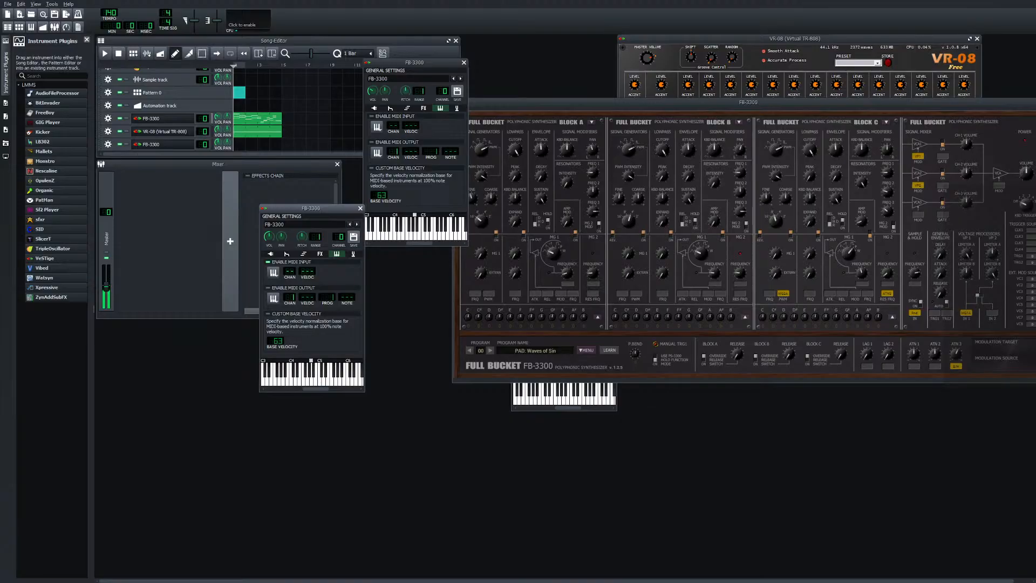
# Lower the volume of the new FB-3300 track and toggle its solo on and back off
pyautogui.moveTo(218, 143)
pyautogui.moveTo(218, 143); pyautogui.dragTo(218, 147)
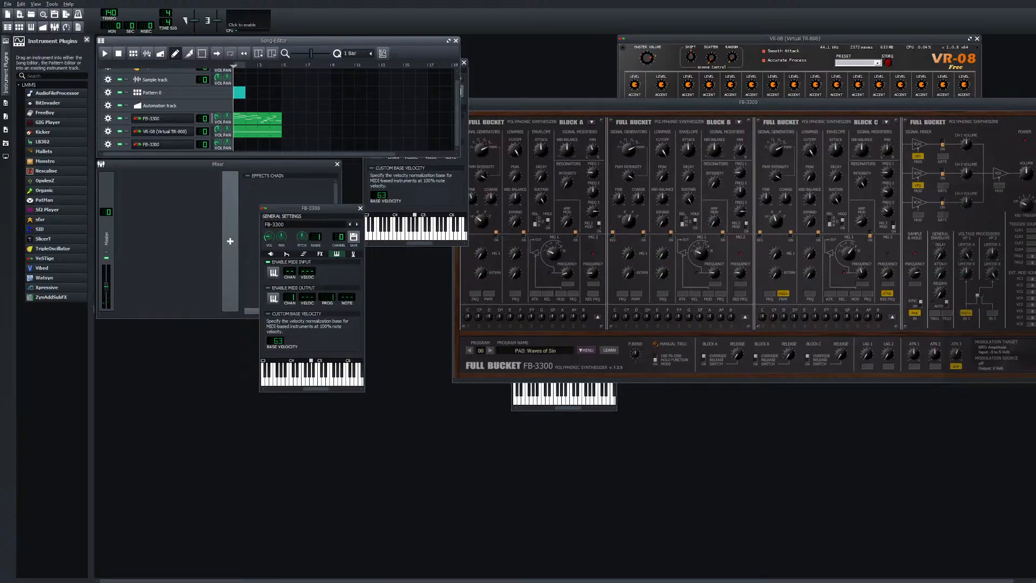
pyautogui.click(126, 145)
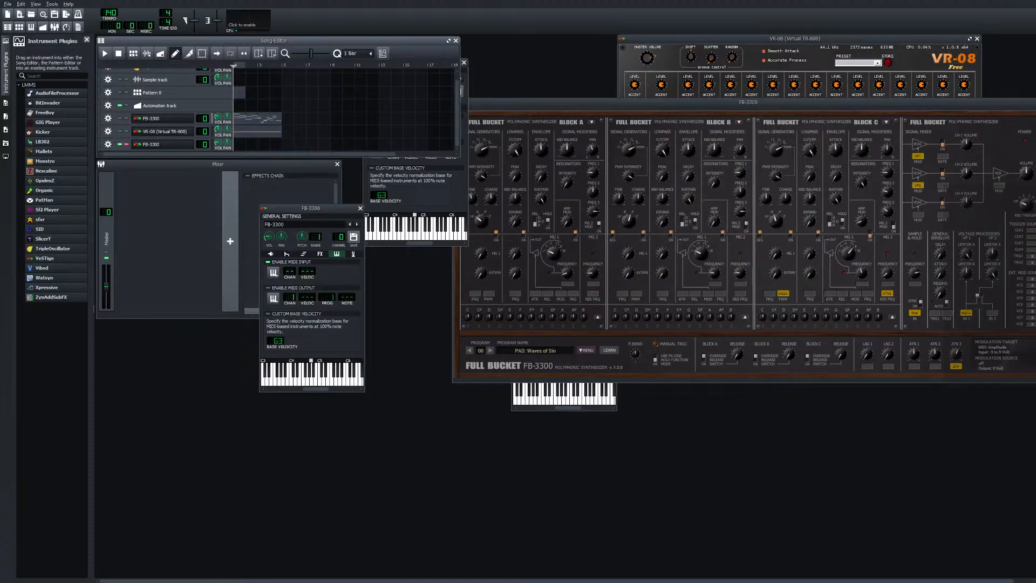
pyautogui.click(126, 145)
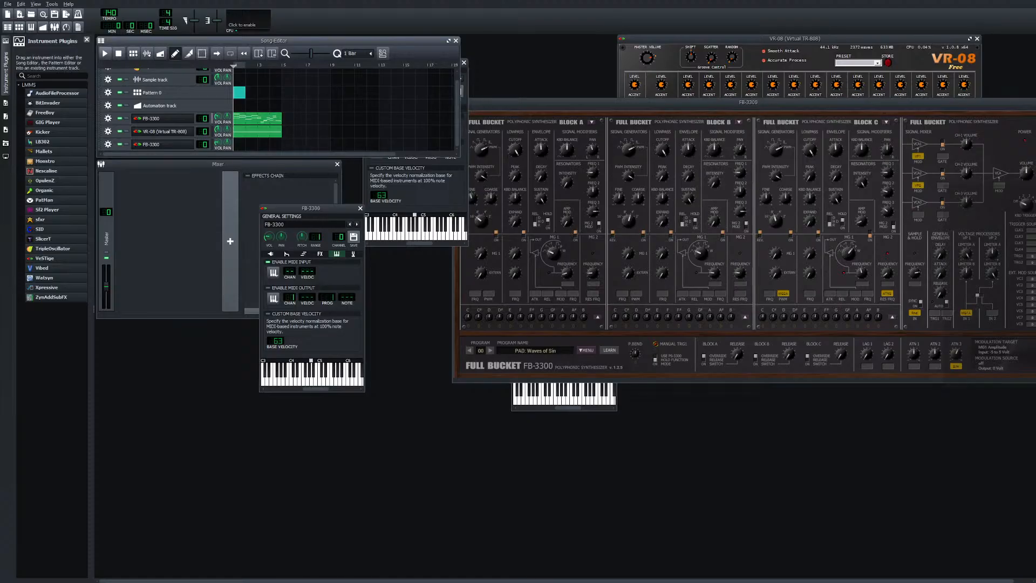
# Play the song from the beginning twice to try the new FB-3300 pad against the existing tracks
pyautogui.click(104, 53)
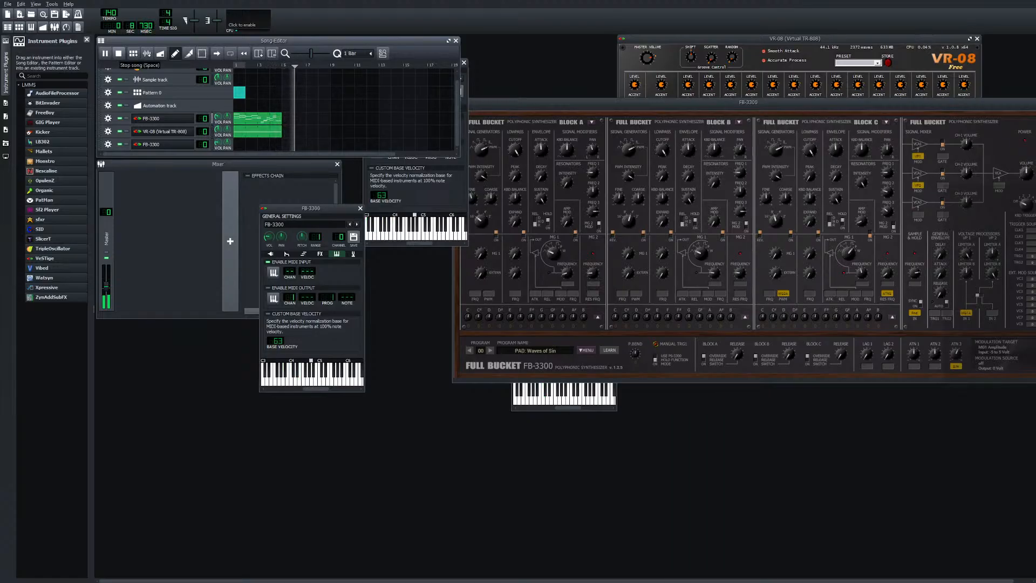
pyautogui.click(118, 53)
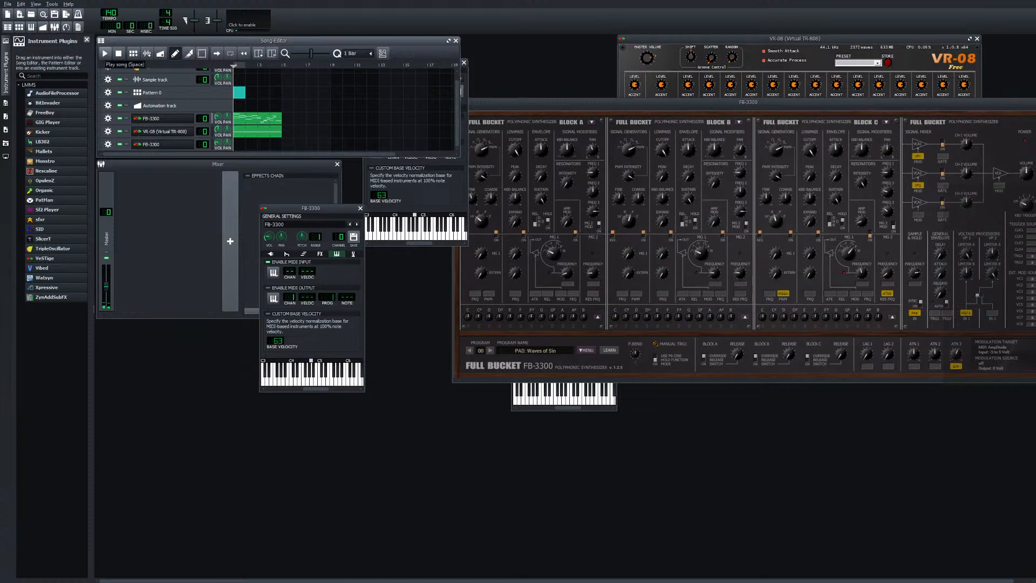
pyautogui.click(104, 53)
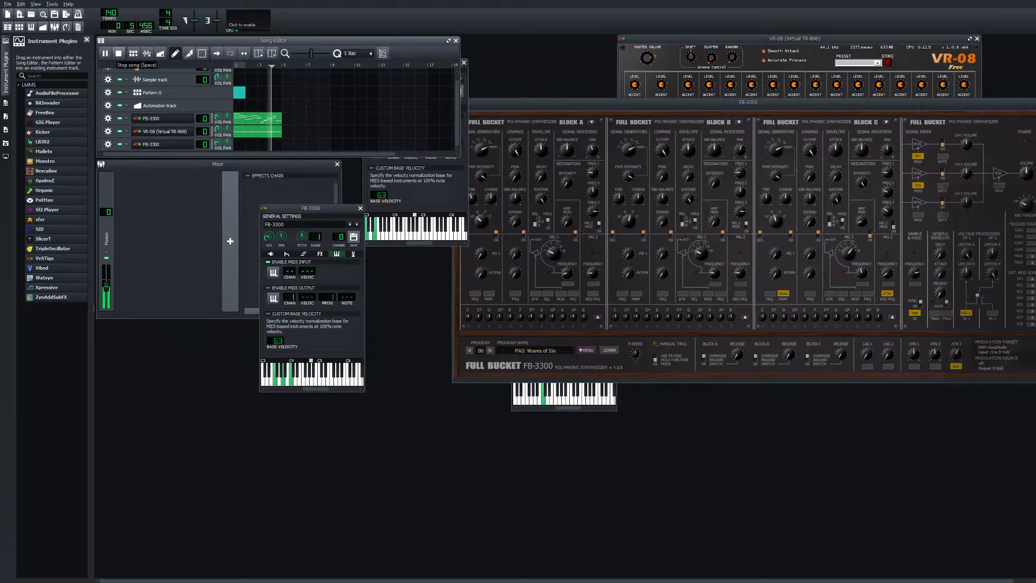
pyautogui.click(118, 53)
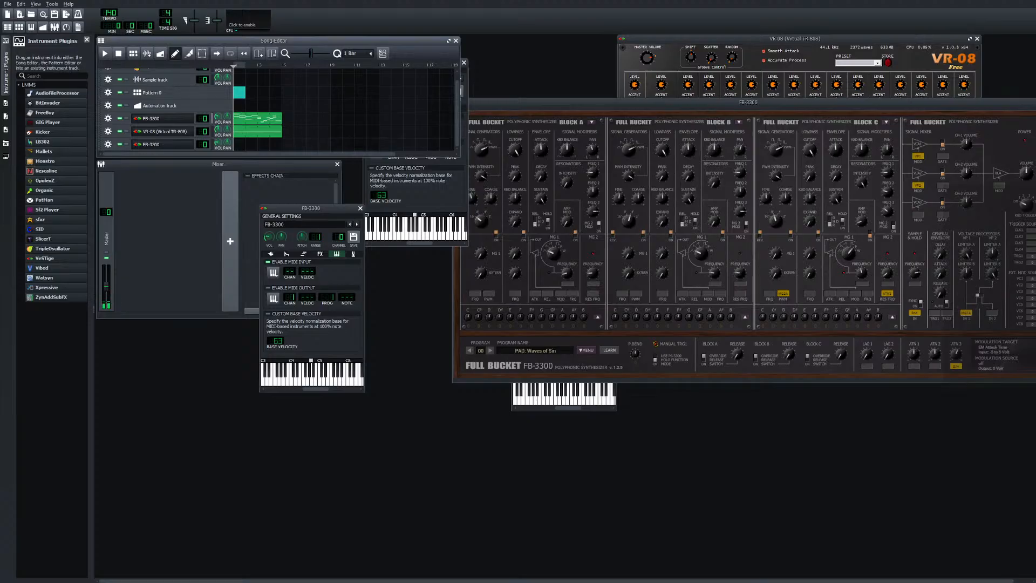
# Advance the new FB-3300 through its programs to 05, BRS: Fanfare Major, auditioning sounds along the way
pyautogui.click(490, 351)
pyautogui.click(490, 351)
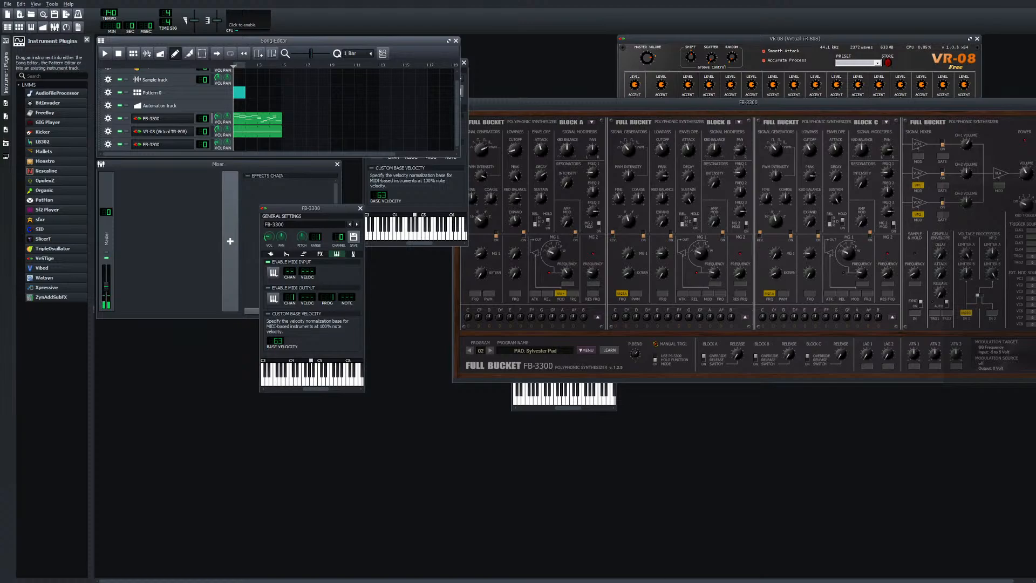
pyautogui.click(489, 350)
pyautogui.click(490, 351)
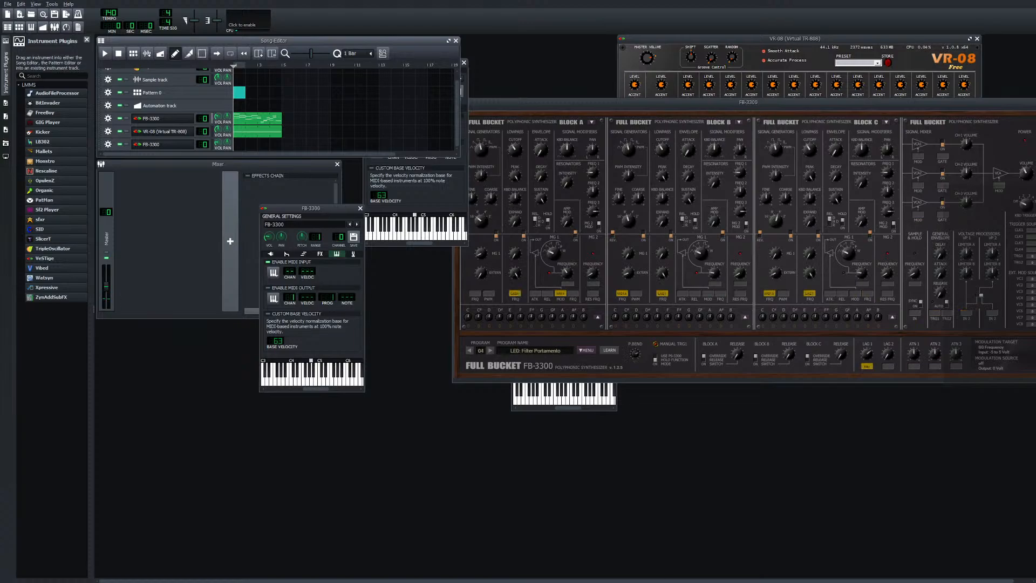
pyautogui.click(490, 351)
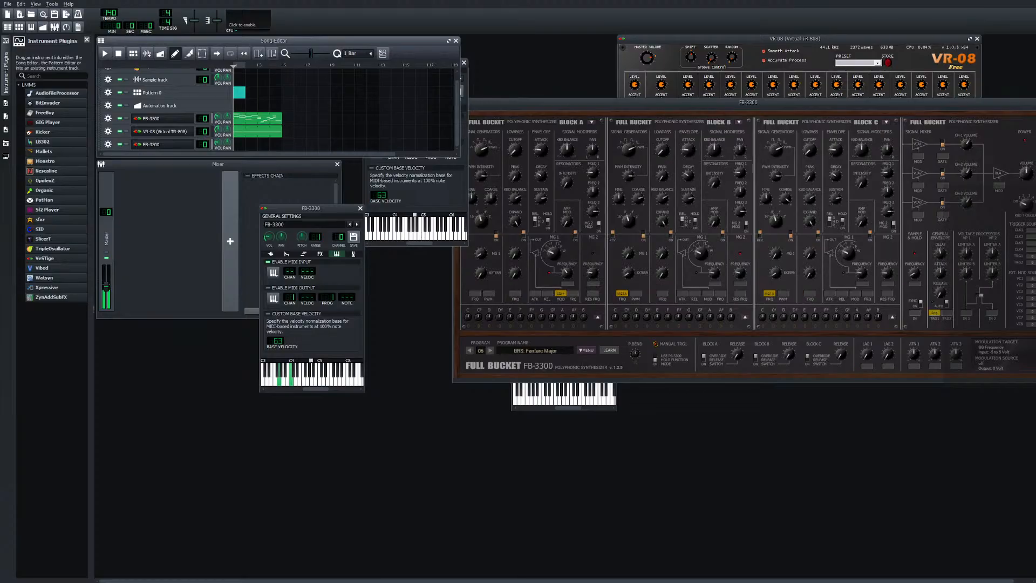
# Advance the FB-3300 synthesizer through its presets to program 10, PAD: Synphaera
pyautogui.click(490, 351)
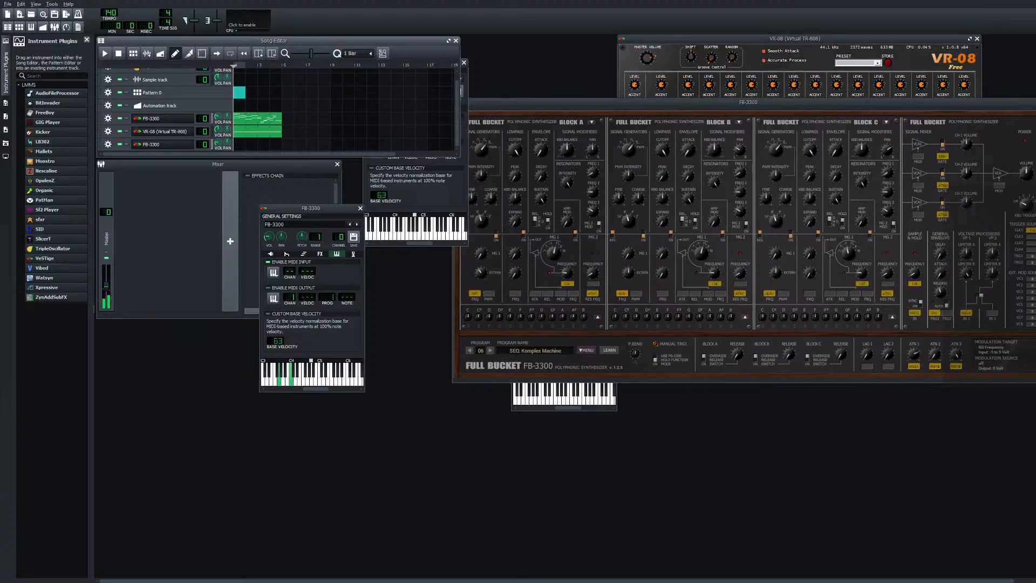
pyautogui.click(490, 351)
pyautogui.click(490, 351)
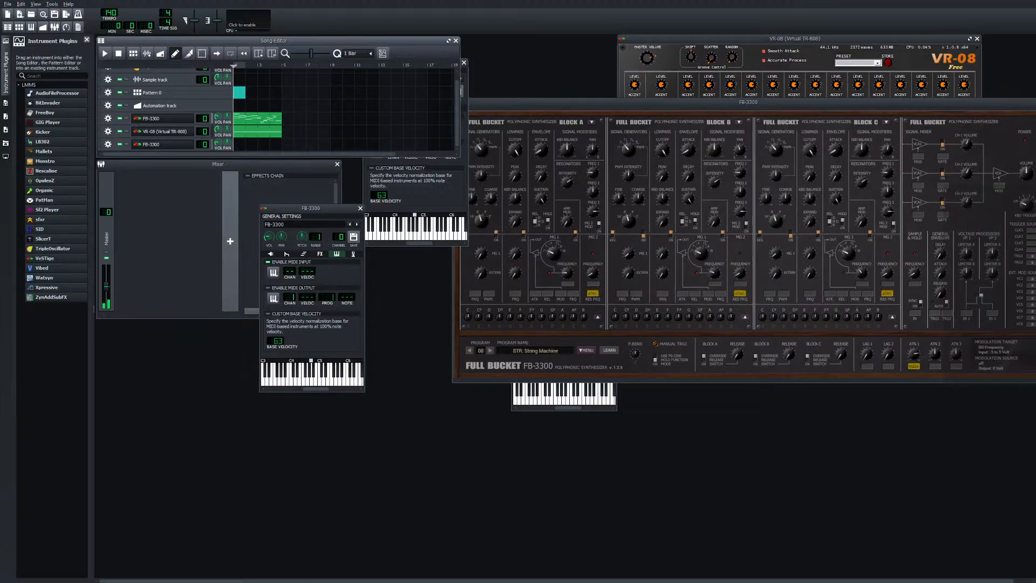
pyautogui.click(490, 351)
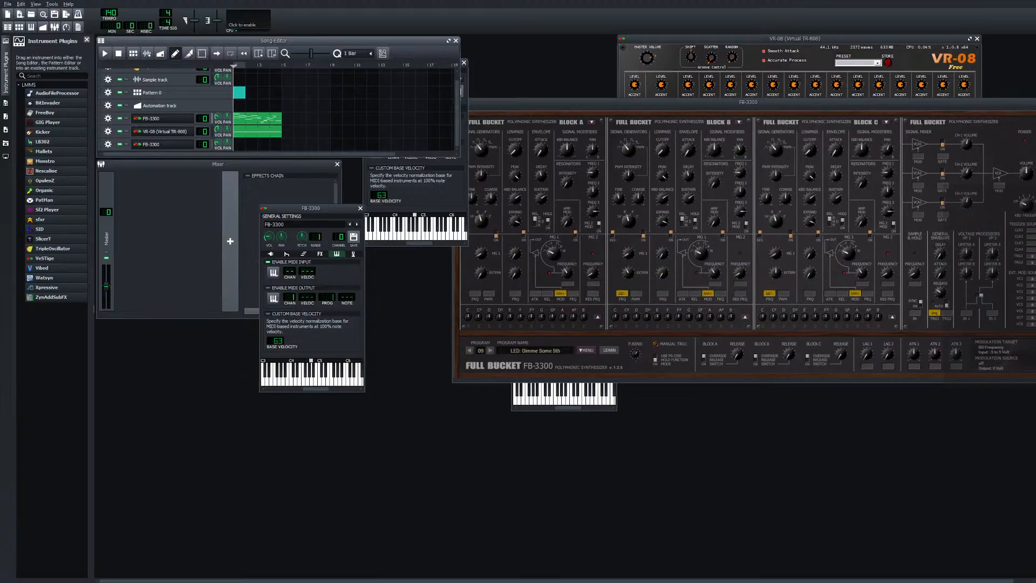
pyautogui.click(490, 350)
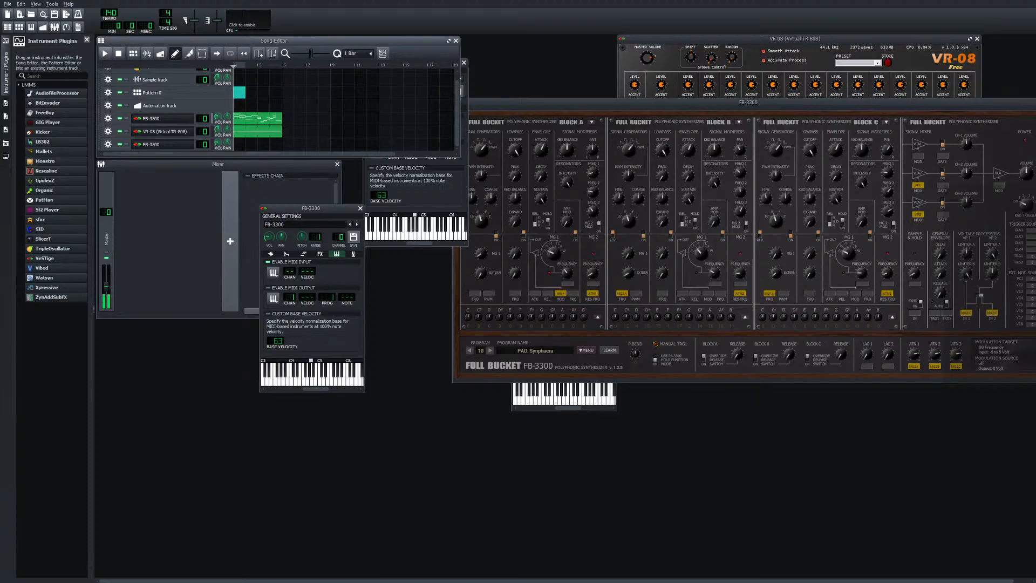
# Play the song twice from the beginning to audition the selected pad preset against the existing tracks, stopping after each pass
pyautogui.click(105, 52)
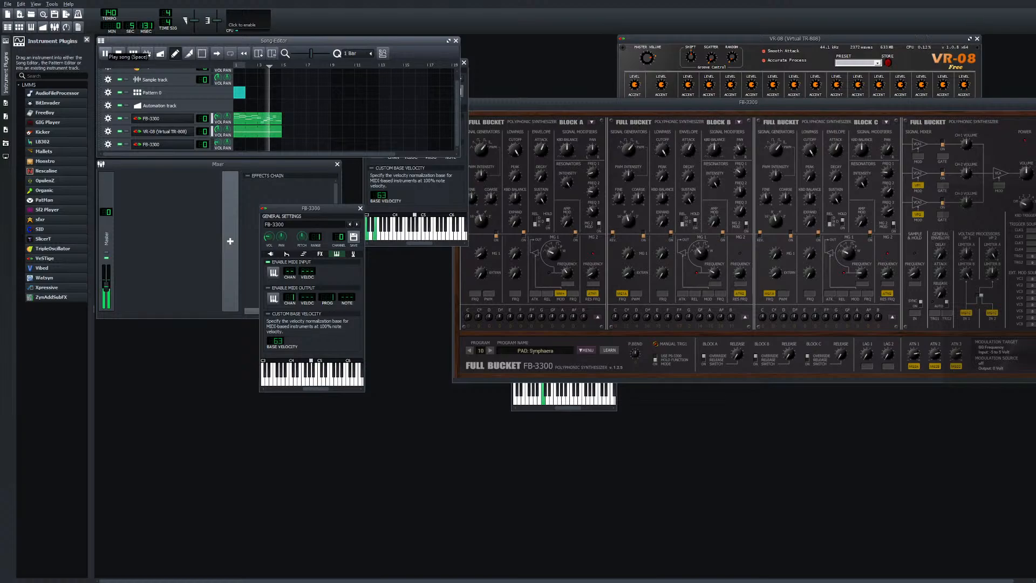
pyautogui.press('space')
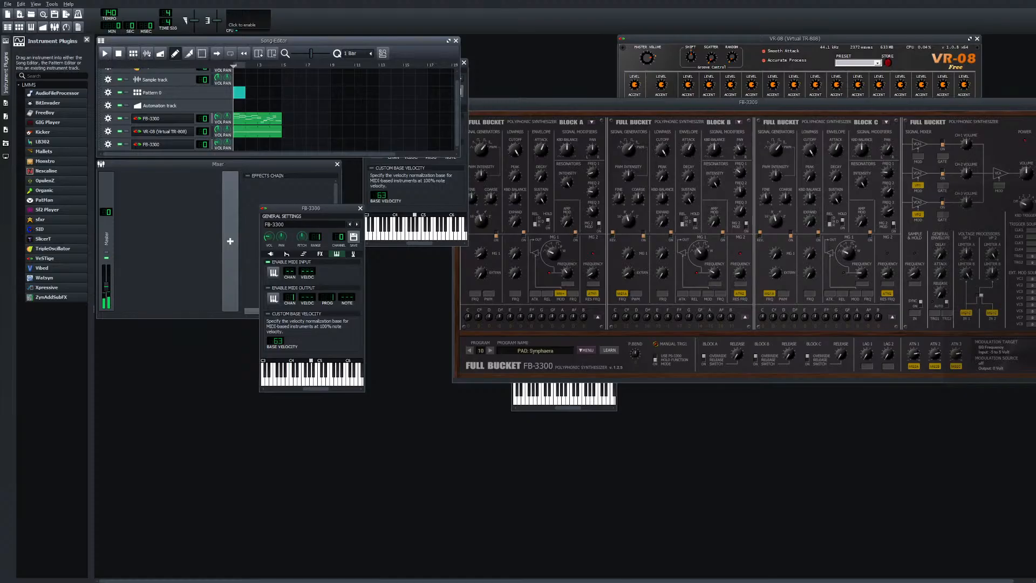
pyautogui.click(105, 53)
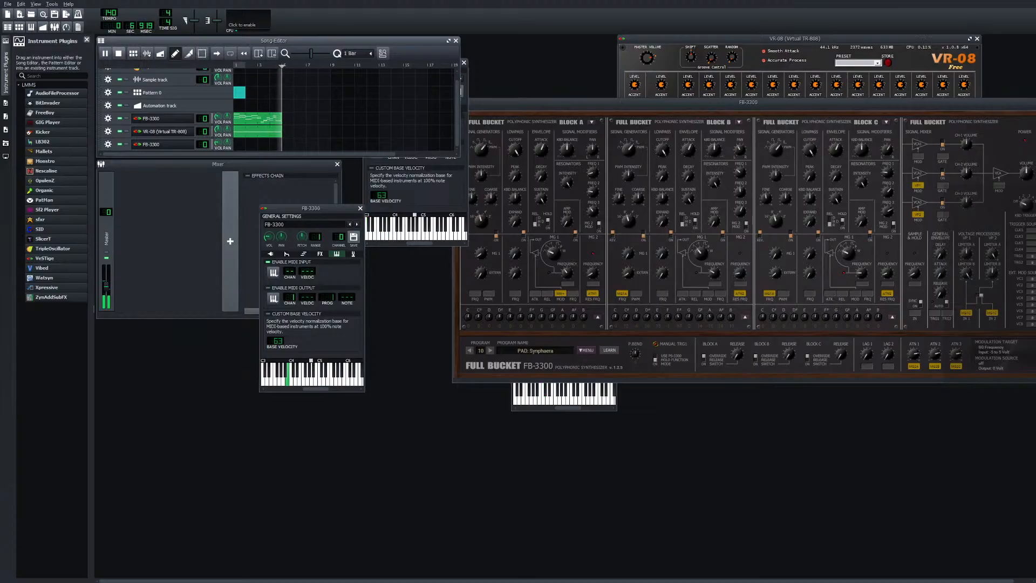
pyautogui.press('space')
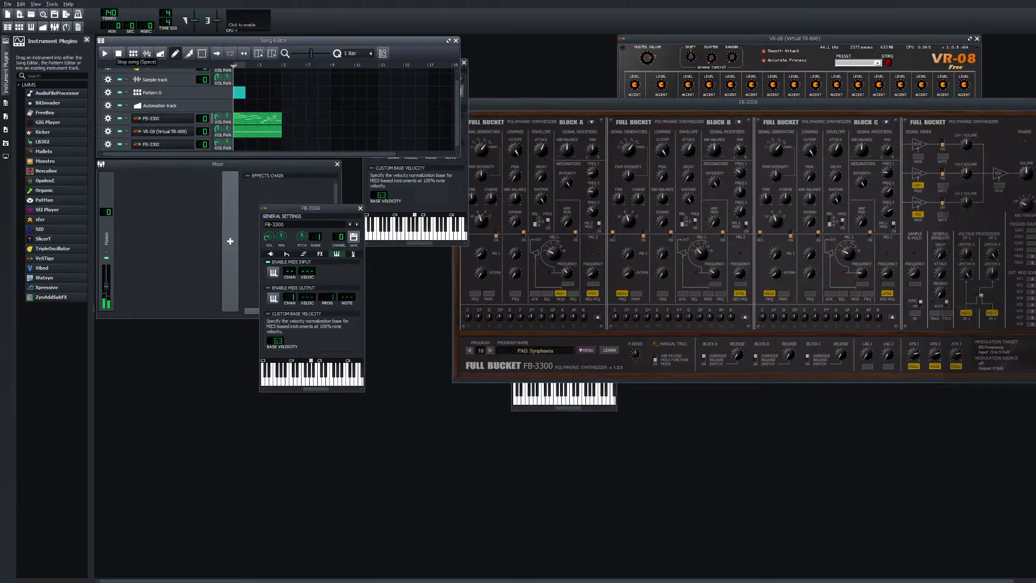
# Try out the following FB-3300 presets one by one up to program 18, BAS: Fat Standard
pyautogui.click(490, 350)
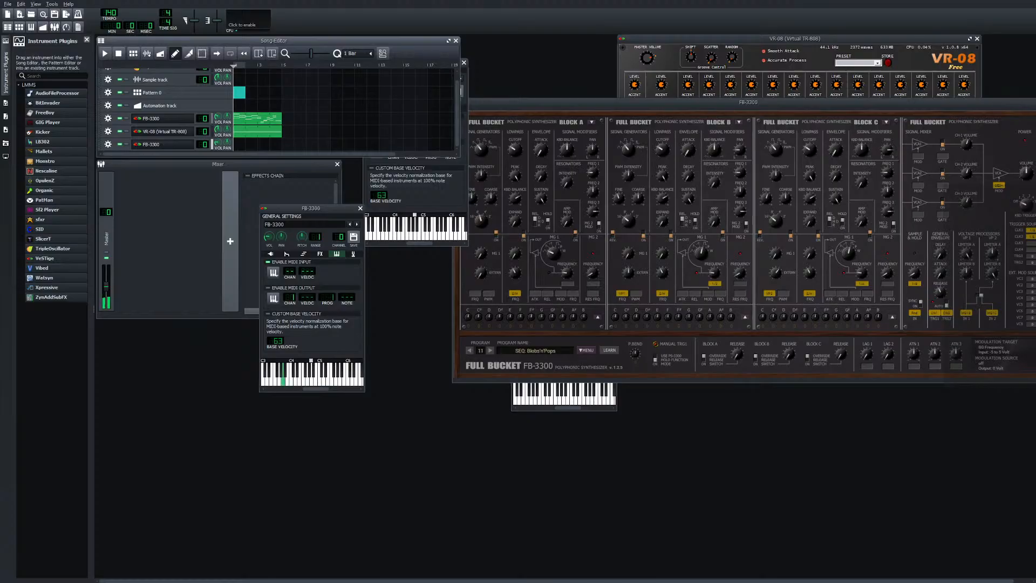
pyautogui.click(490, 351)
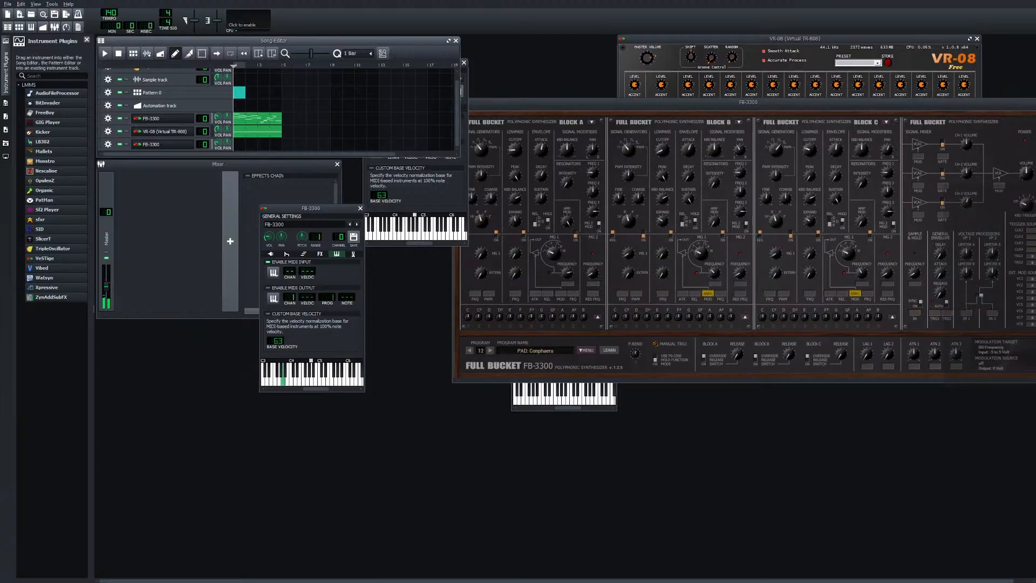
pyautogui.click(490, 351)
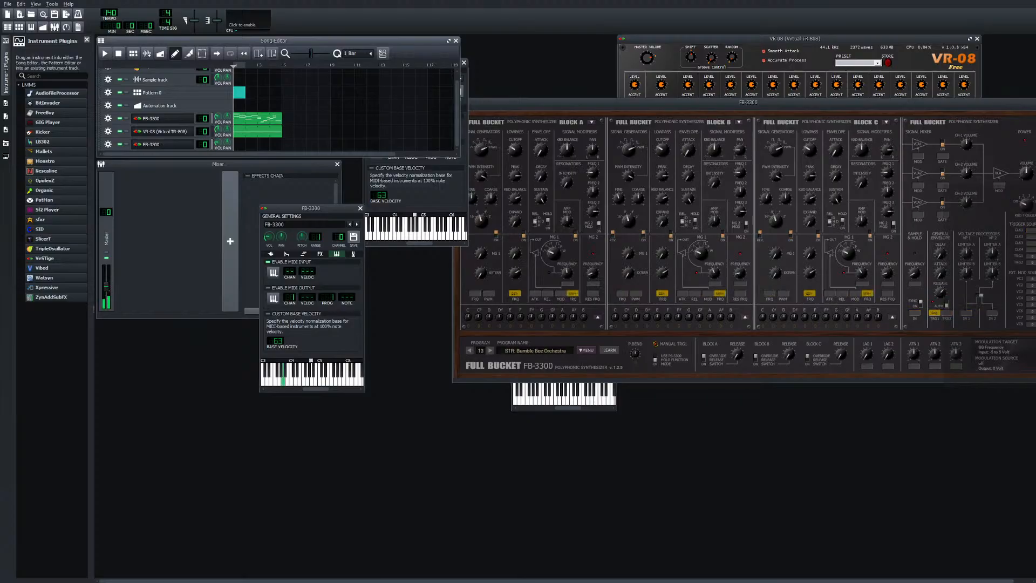
pyautogui.click(490, 351)
pyautogui.click(490, 351)
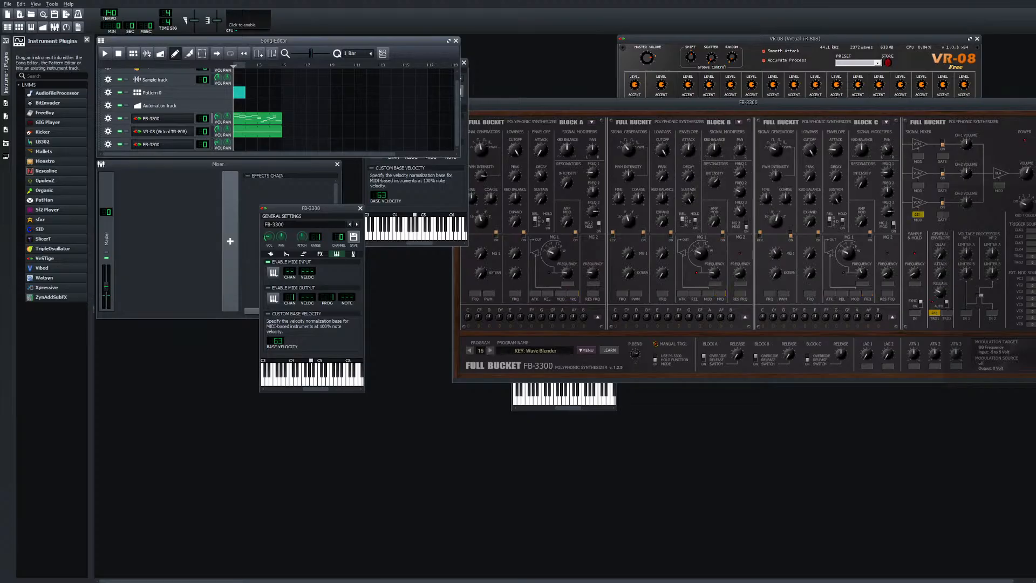
pyautogui.click(489, 350)
pyautogui.click(490, 351)
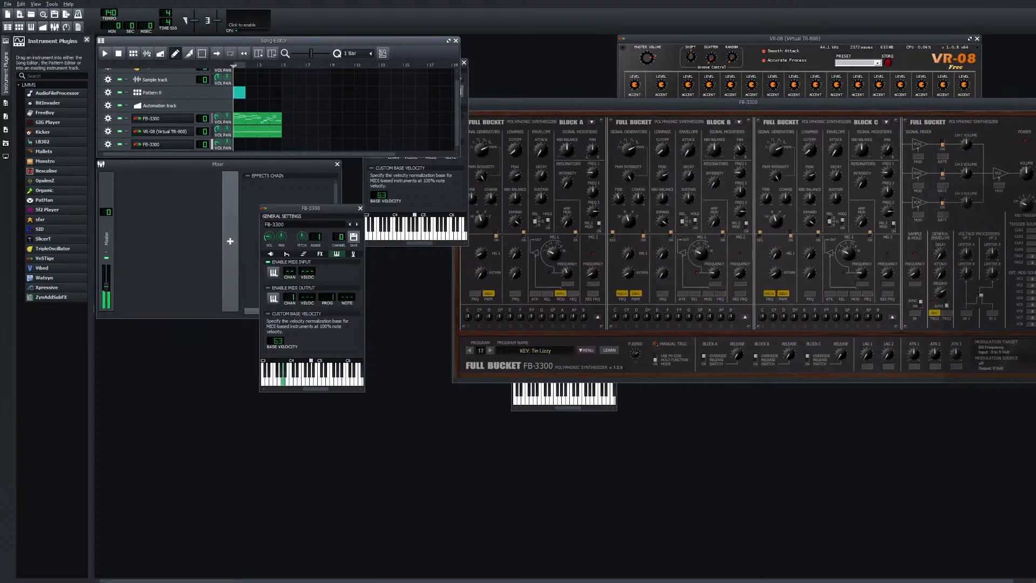
pyautogui.click(489, 351)
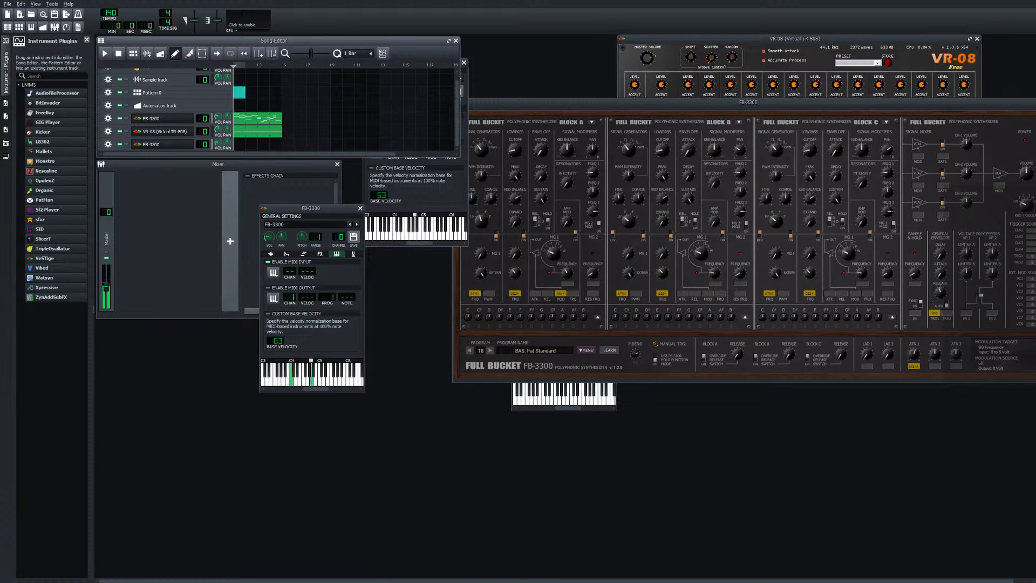
# Continue through the FB-3300 presets to program 25, KEY: Strange Echoes
pyautogui.click(490, 350)
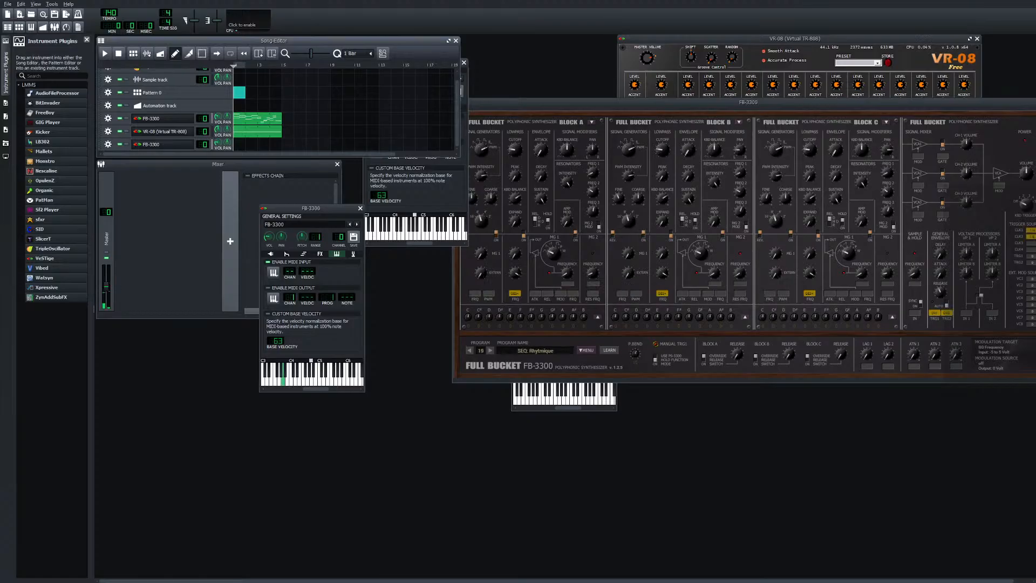
pyautogui.click(490, 351)
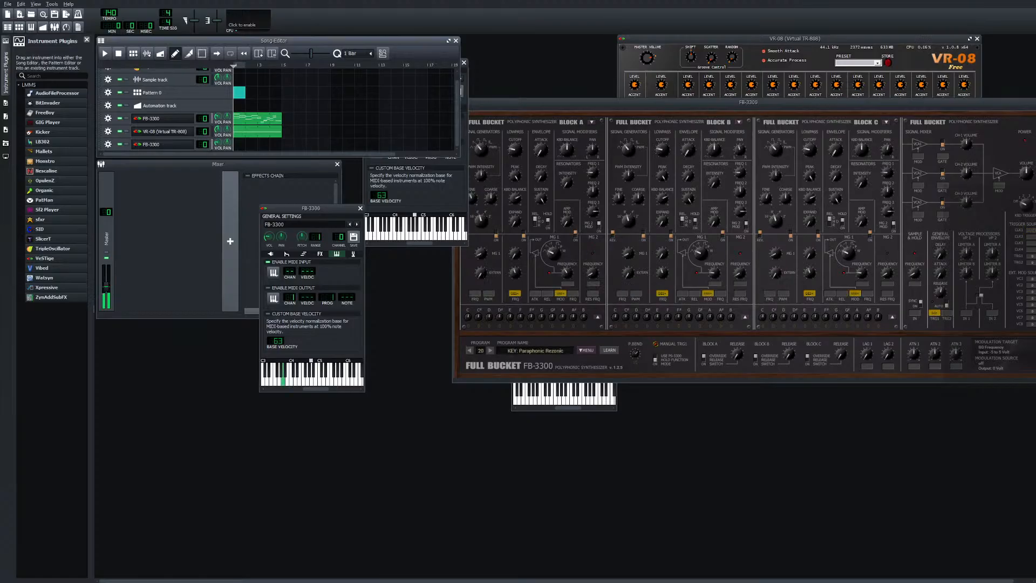
pyautogui.click(490, 351)
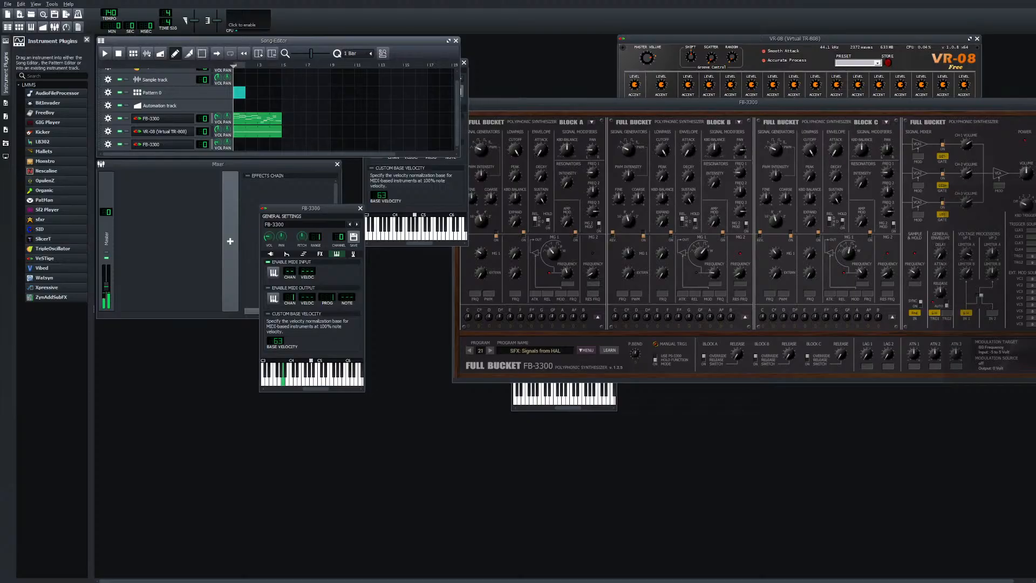
pyautogui.click(490, 351)
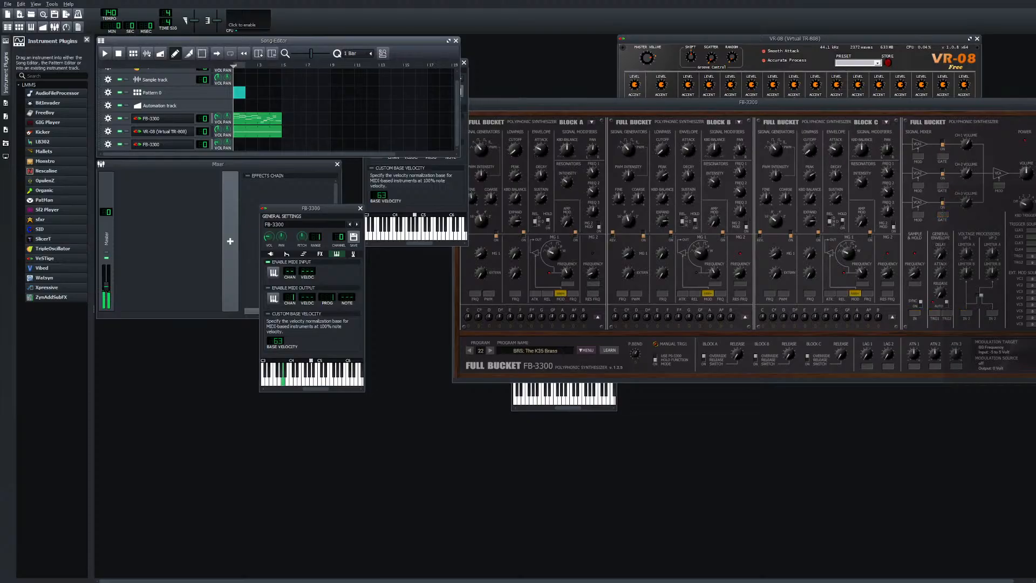
pyautogui.click(490, 350)
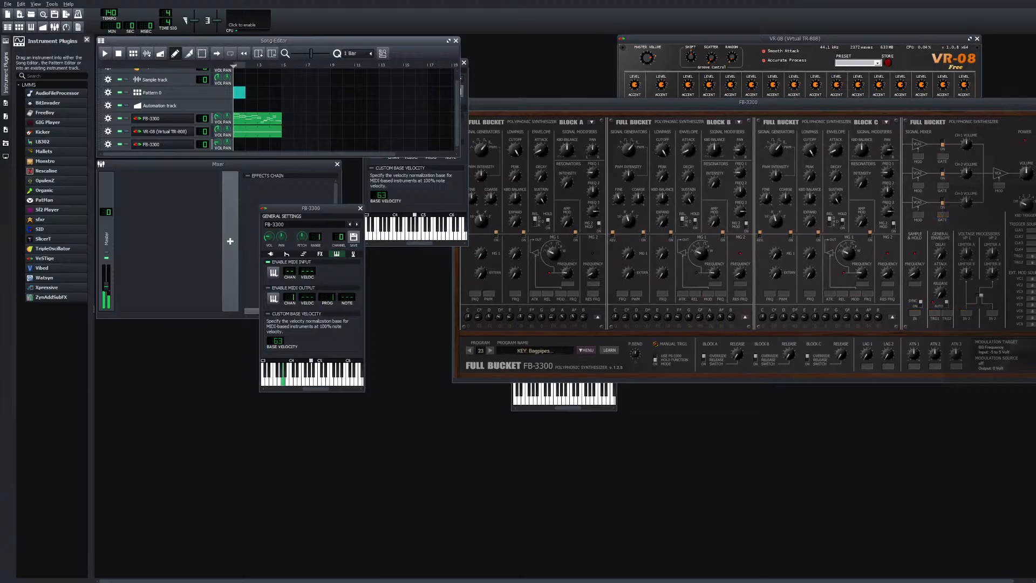
pyautogui.click(490, 350)
pyautogui.click(490, 351)
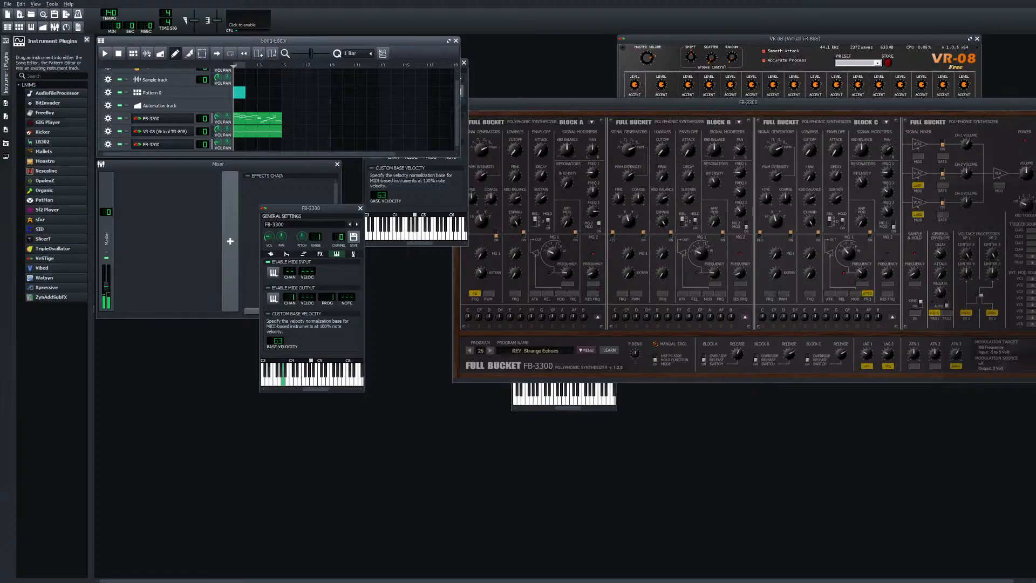
# Advance the FB-3300 to program 29, PAD: Serenity, and audition it along with the song, stopping playback at the end
pyautogui.click(490, 350)
pyautogui.click(490, 351)
pyautogui.click(490, 351)
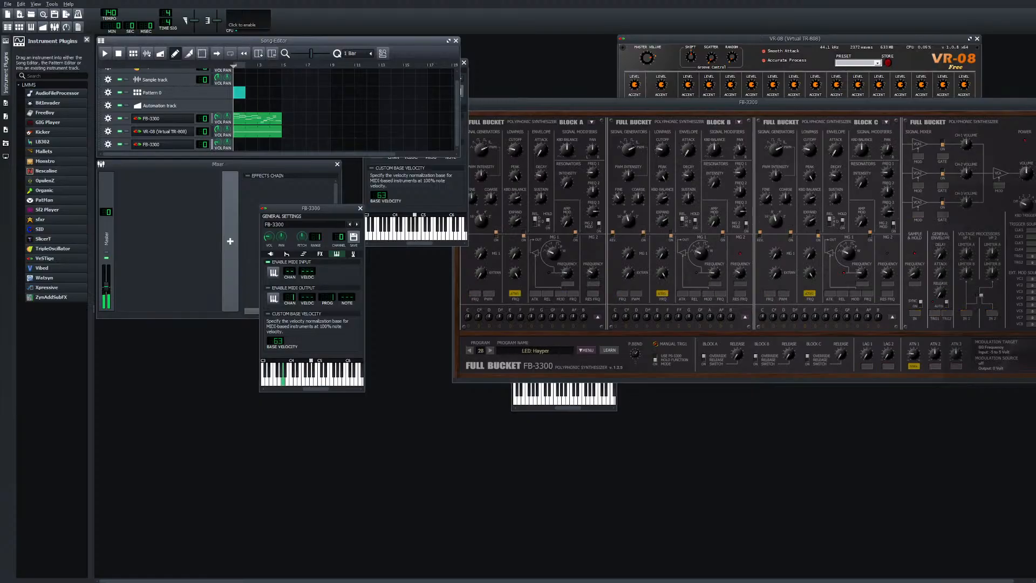
pyautogui.click(490, 350)
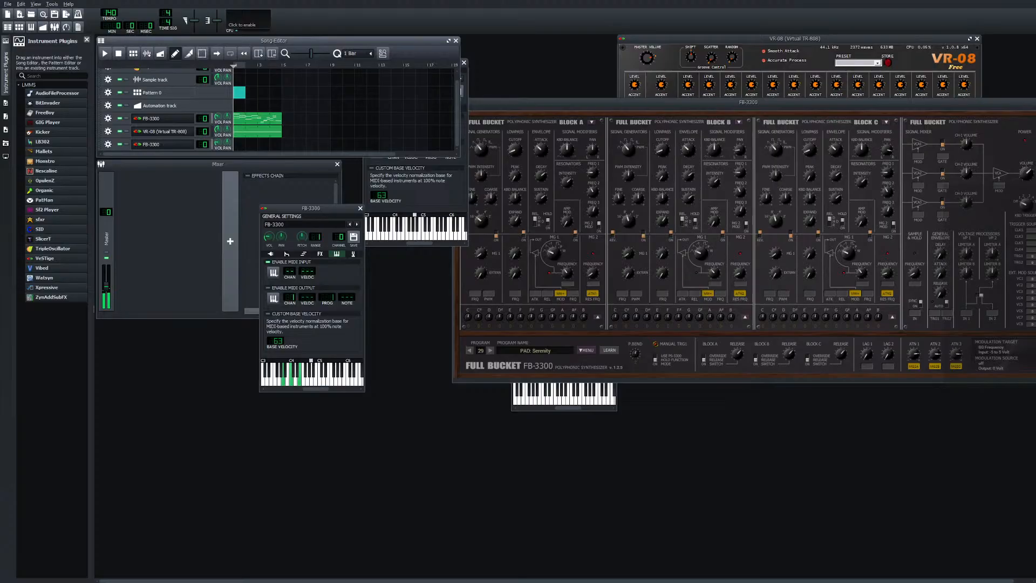
pyautogui.press('space')
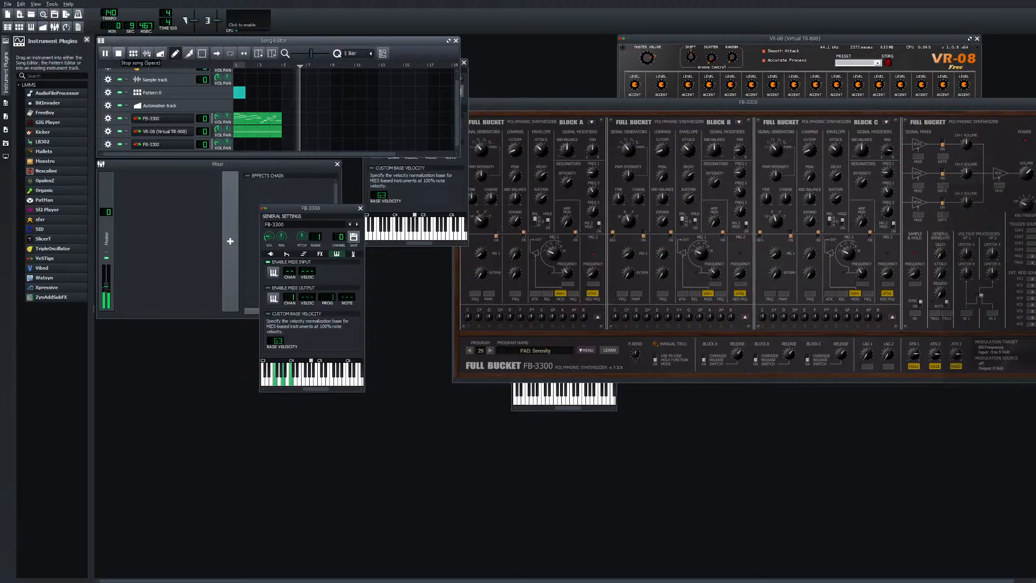
pyautogui.click(118, 53)
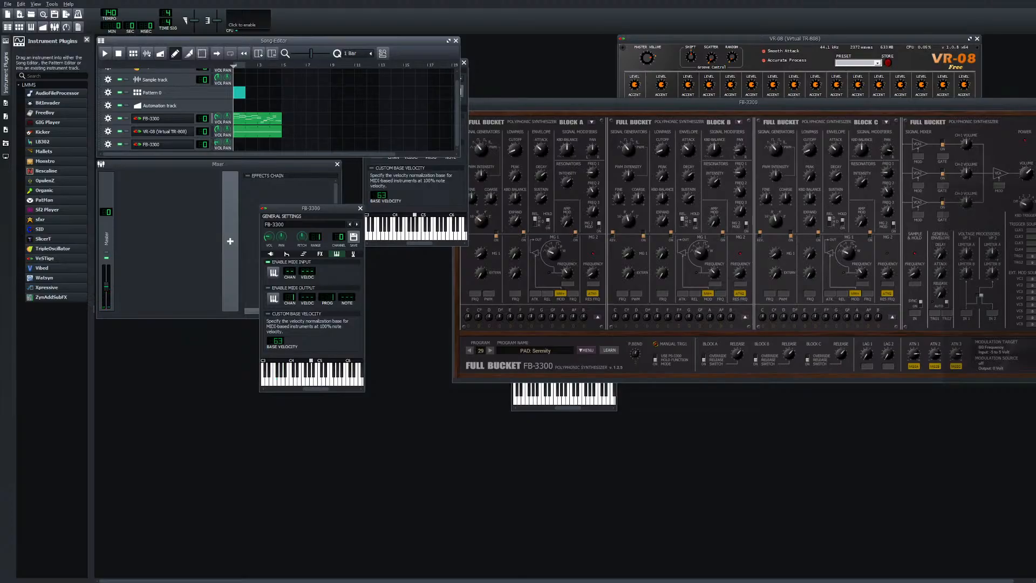
# Advance the FB-3300 to program 33, PAD: Multiphonic, and audition it while the song plays
pyautogui.click(490, 351)
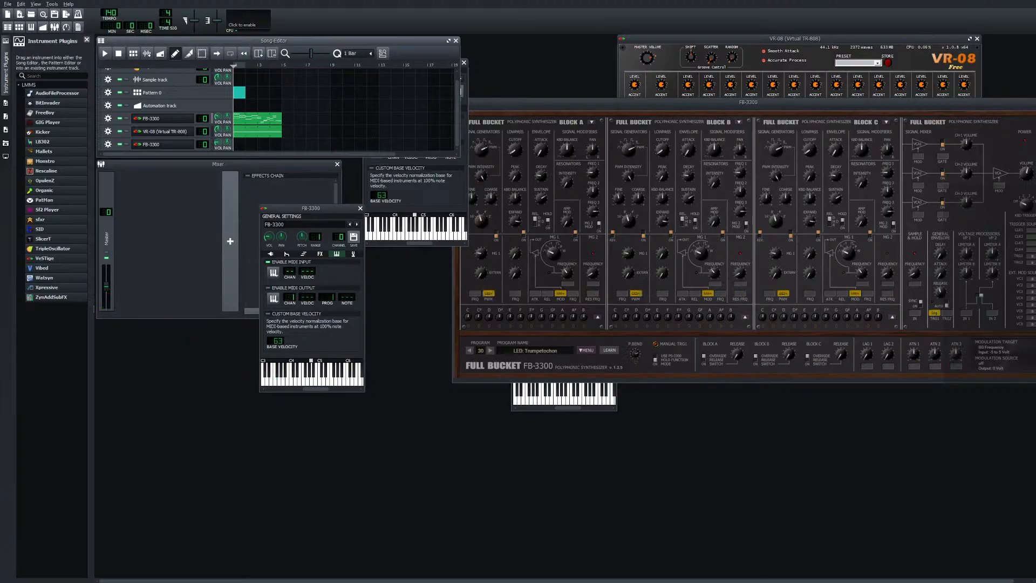
pyautogui.click(490, 351)
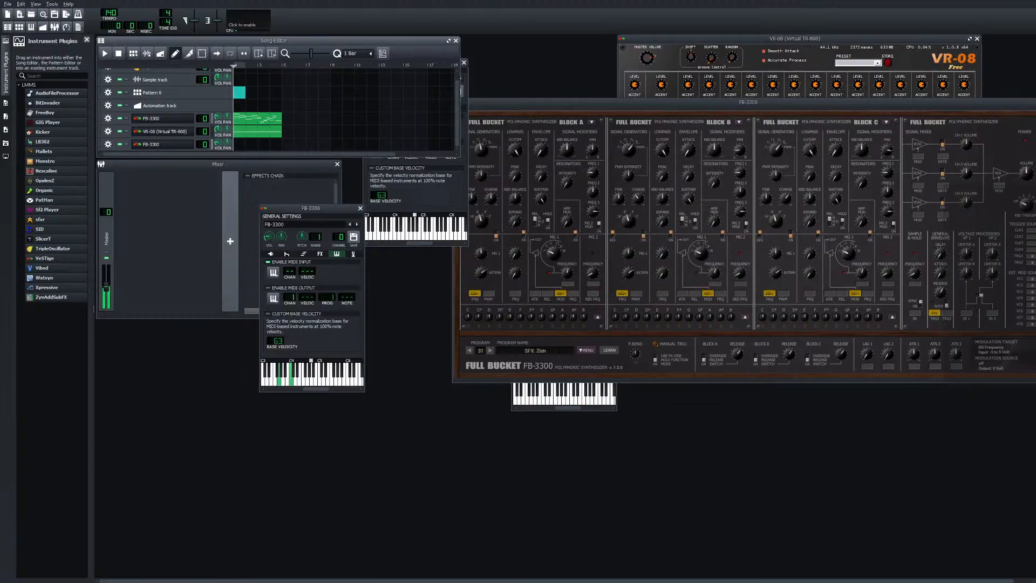
pyautogui.click(490, 350)
pyautogui.click(490, 350)
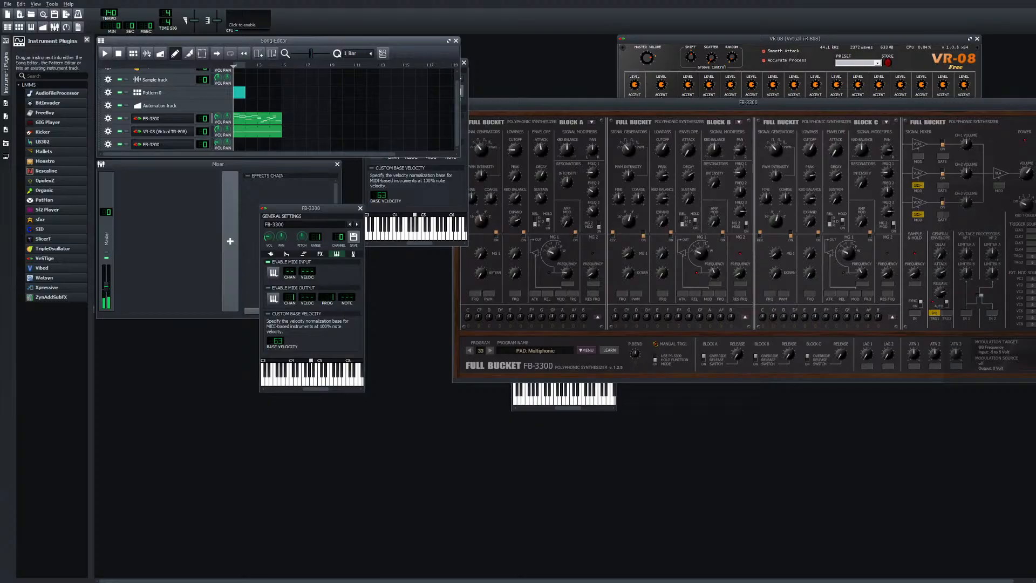
pyautogui.press('space')
pyautogui.press('space')
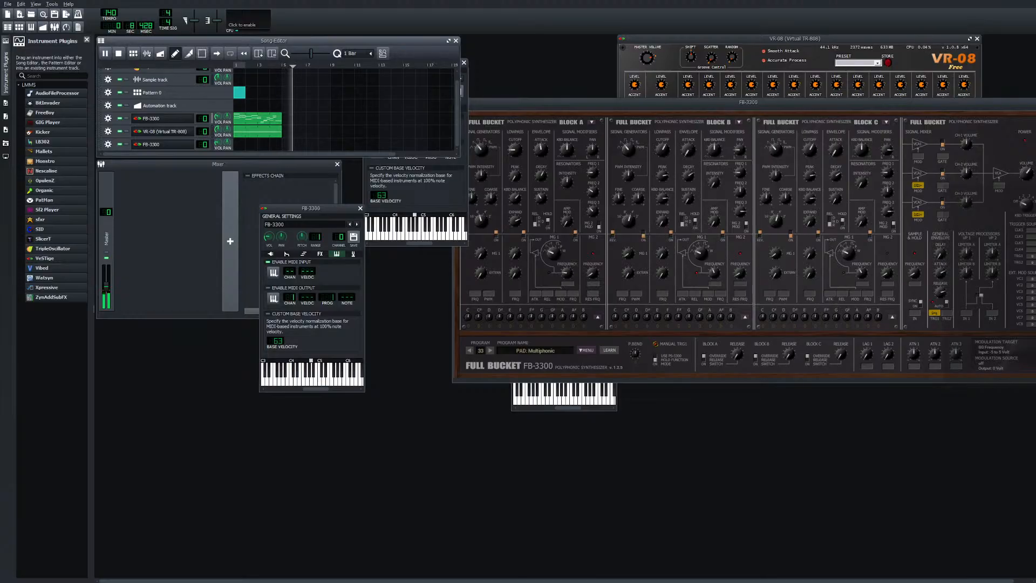
pyautogui.press('space')
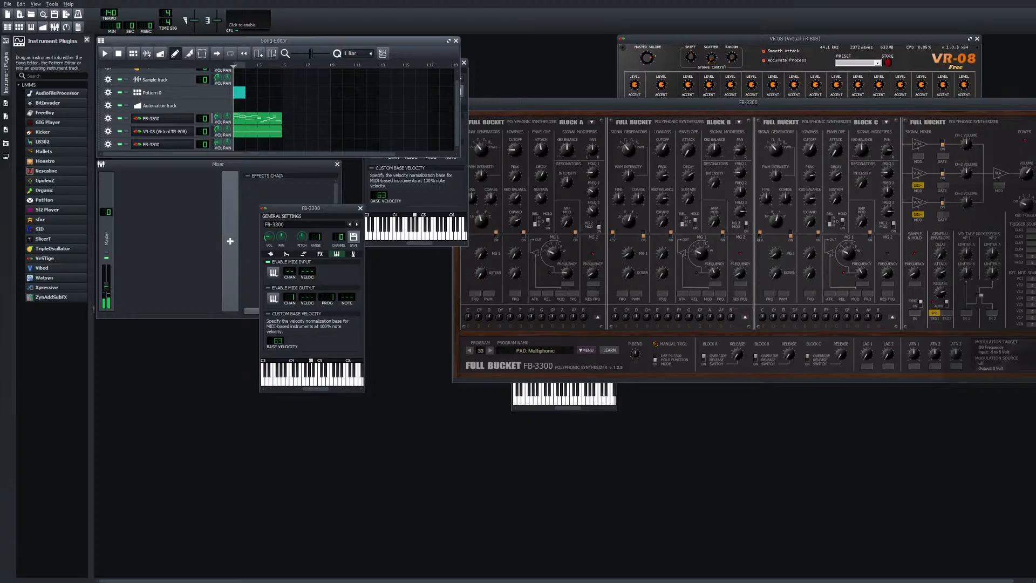
# Open a new clip at bar 1 of the lower FB-3300 track and draw a one-bar C major chord (C, E, G) in it
pyautogui.doubleClick(239, 144)
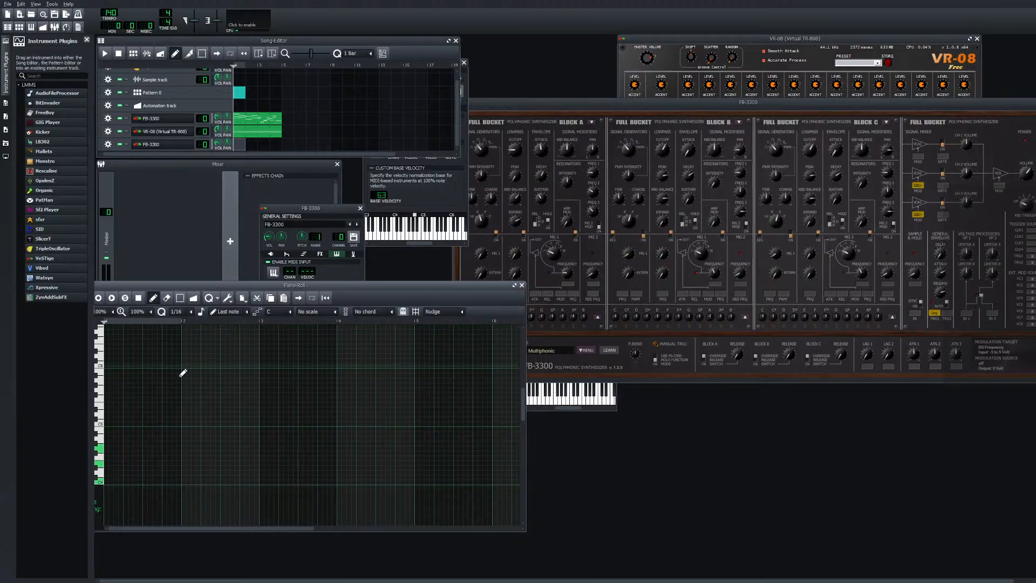
pyautogui.moveTo(111, 448); pyautogui.dragTo(104, 448)
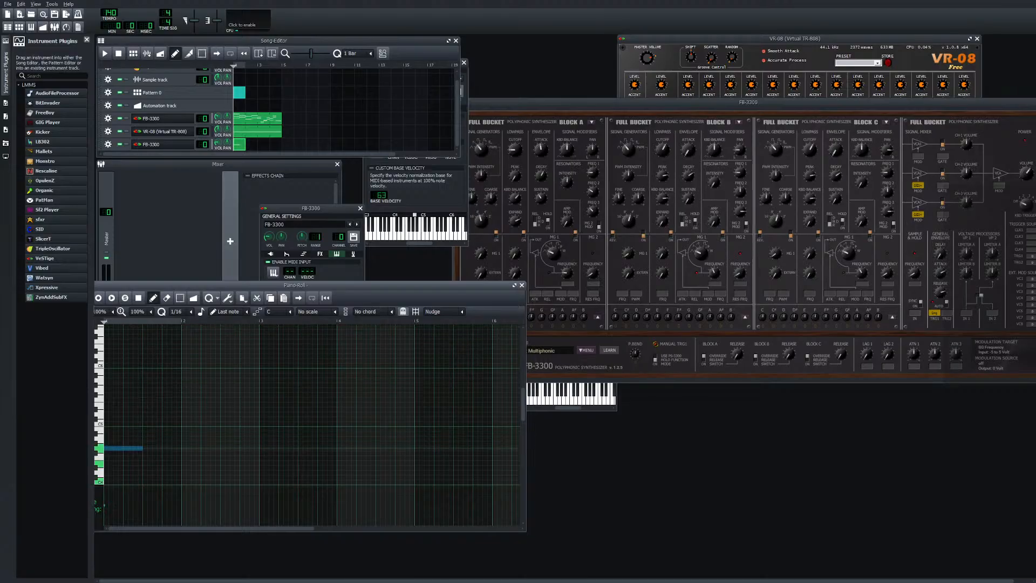
pyautogui.click(113, 462)
pyautogui.moveTo(120, 483); pyautogui.dragTo(106, 483)
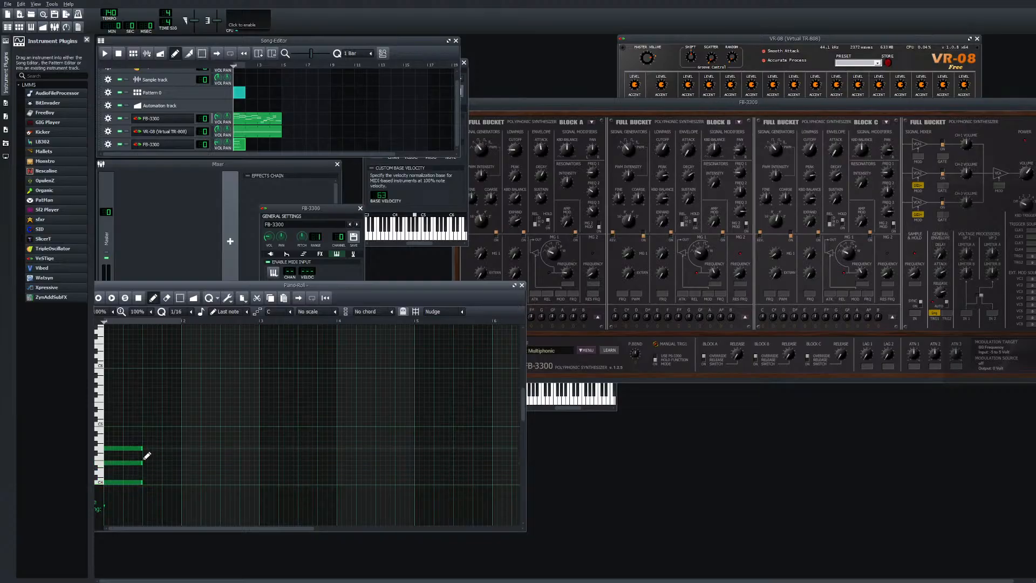
pyautogui.moveTo(142, 449); pyautogui.dragTo(180, 482)
# Draw a one-bar G major chord (G, B, D) in bar 2, directly following the first chord and voiced lower
pyautogui.scroll(-2, 192, 477)
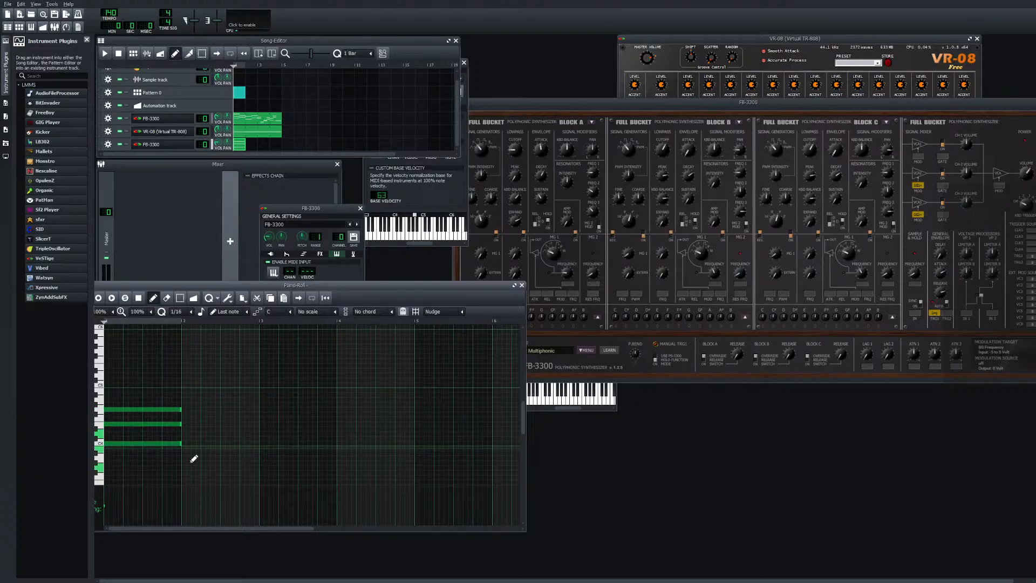
pyautogui.click(203, 434)
pyautogui.moveTo(203, 442)
pyautogui.mouseDown()
pyautogui.moveTo(188, 443)
pyautogui.moveTo(202, 476)
pyautogui.moveTo(189, 477)
pyautogui.mouseUp()
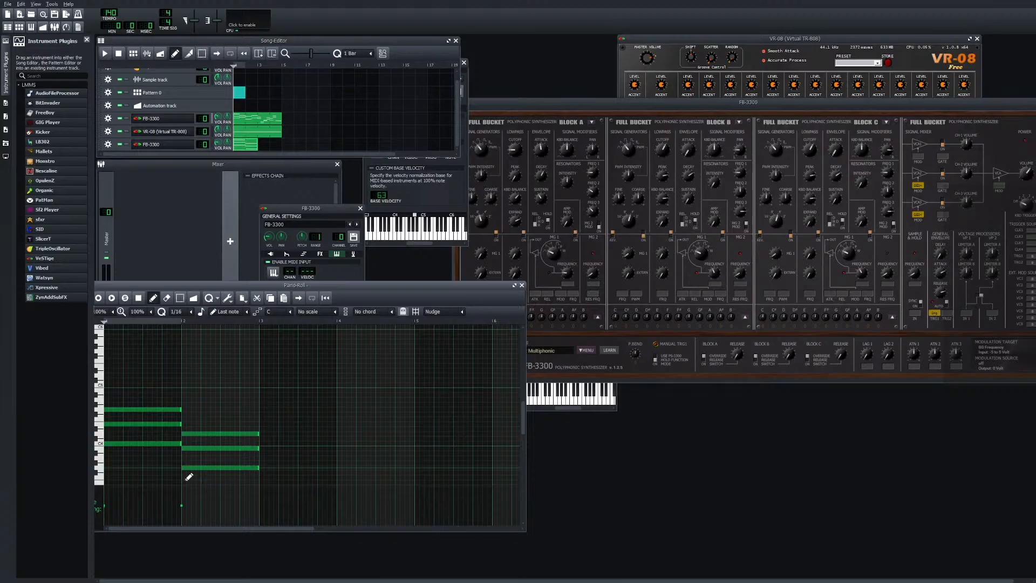
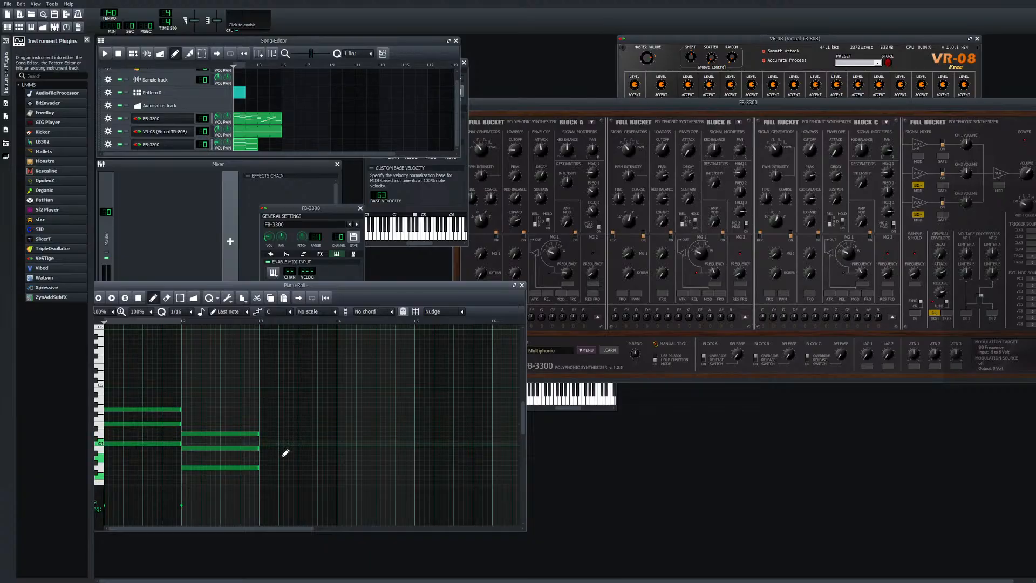
# Draw one-bar F major (F, A, C) and G major (G, B, D) chords in bars 3 and 4 of the clip
pyautogui.click(270, 452)
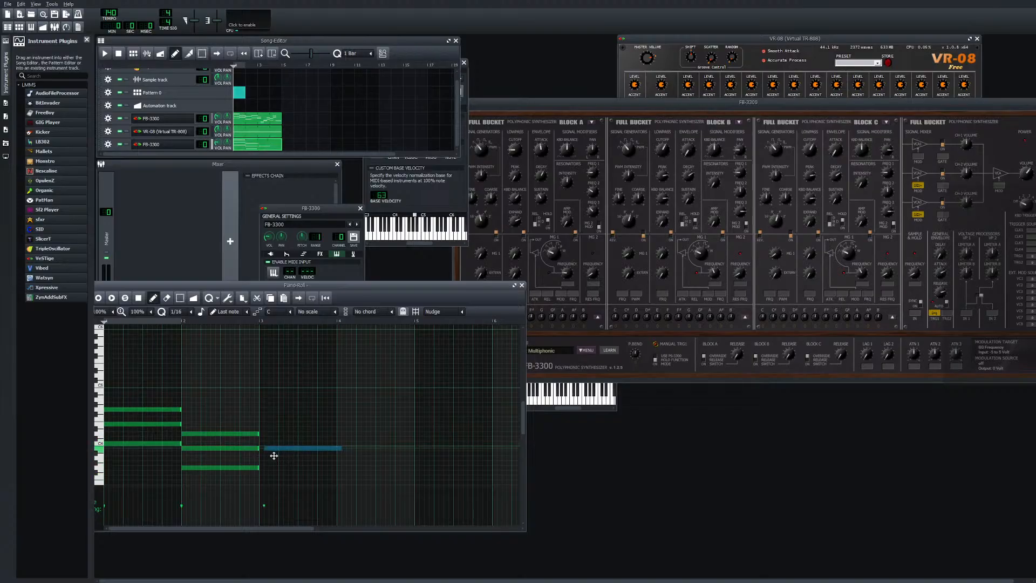
pyautogui.moveTo(270, 455); pyautogui.dragTo(268, 452)
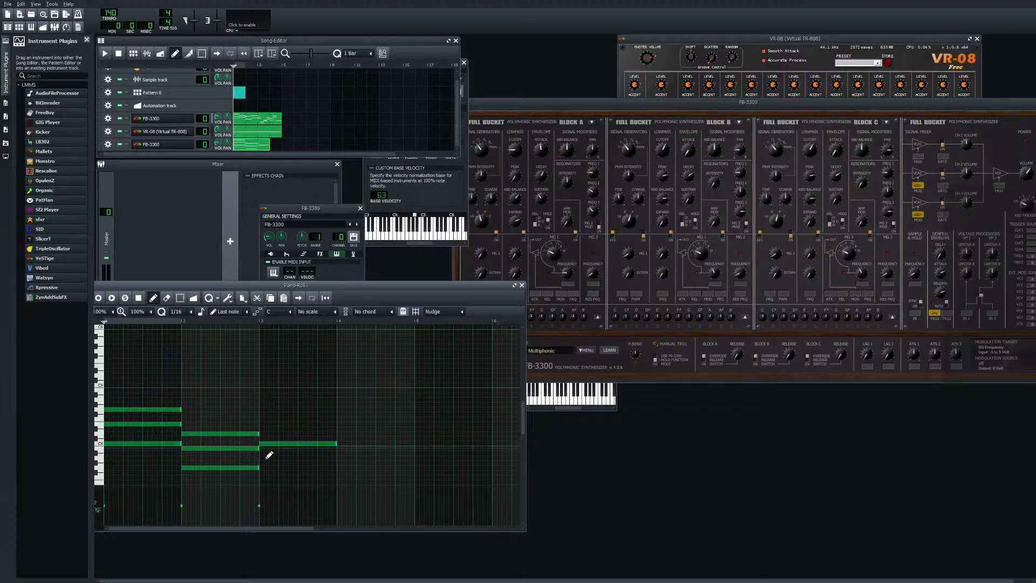
pyautogui.click(273, 464)
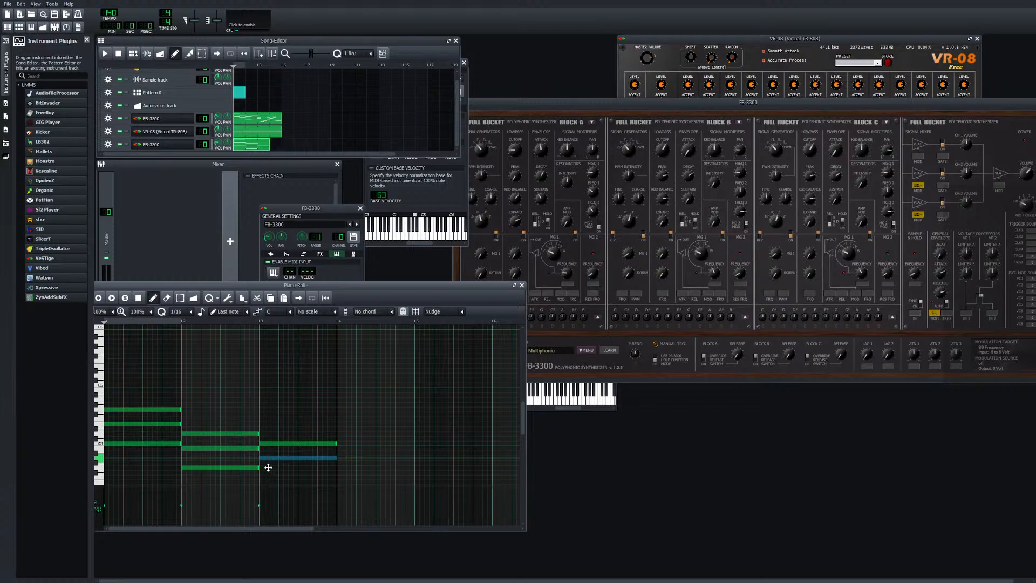
pyautogui.click(276, 477)
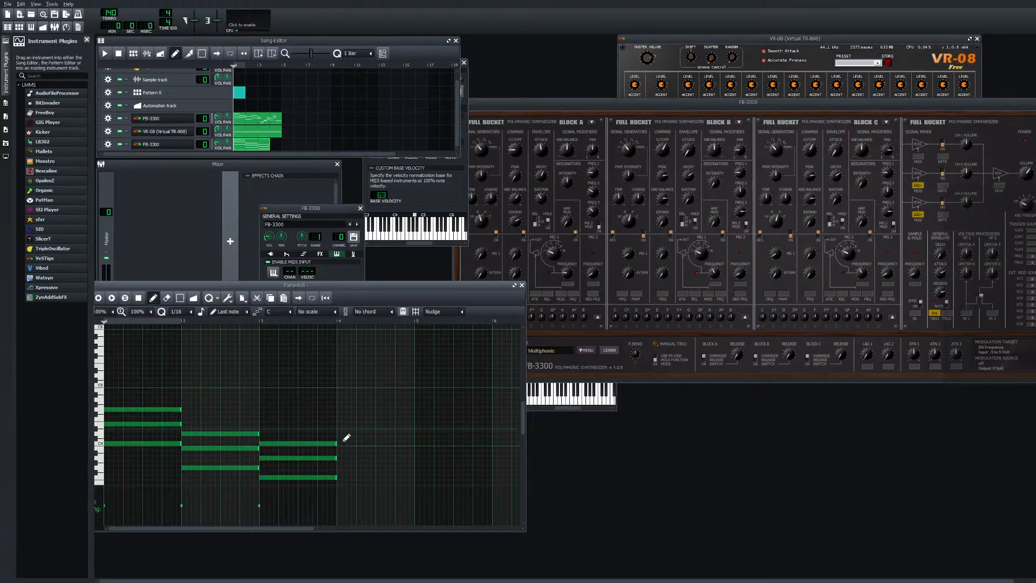
pyautogui.click(351, 434)
pyautogui.moveTo(358, 443)
pyautogui.mouseDown()
pyautogui.moveTo(340, 441)
pyautogui.moveTo(361, 479)
pyautogui.moveTo(345, 476)
pyautogui.mouseUp()
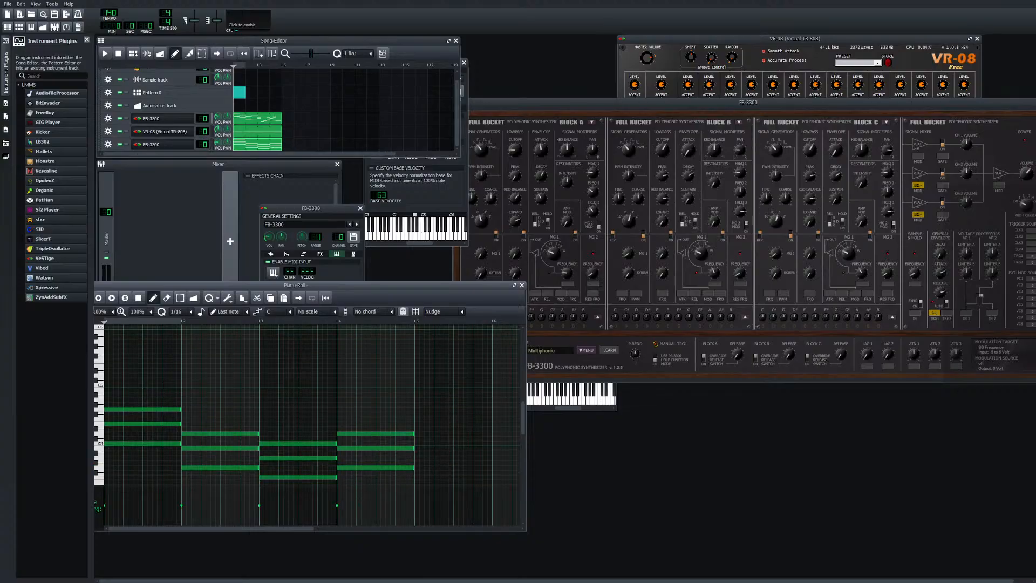
# Play the song twice to audition the four-bar chord progression with the other tracks, stopping playback each time
pyautogui.click(105, 53)
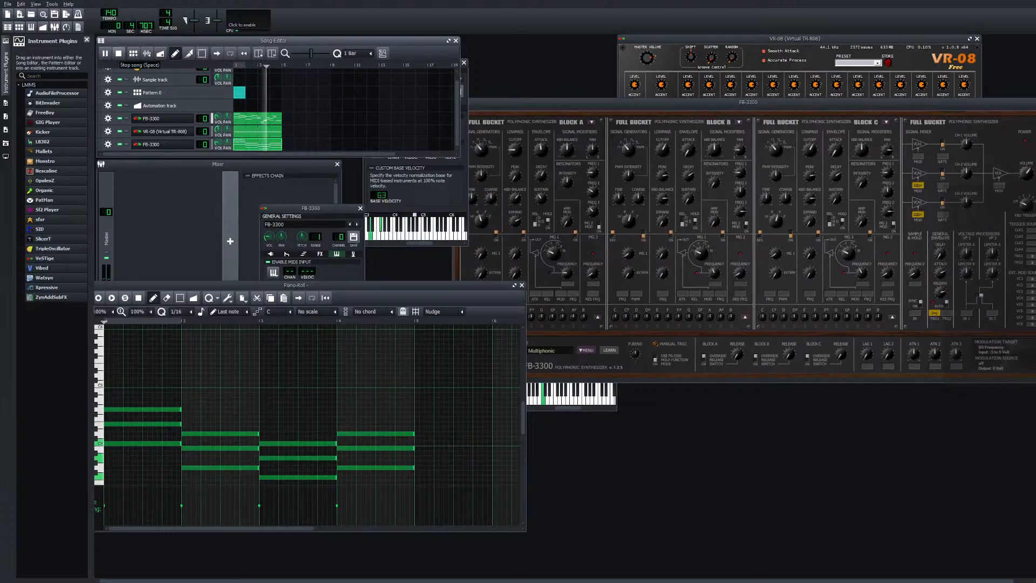
pyautogui.click(118, 52)
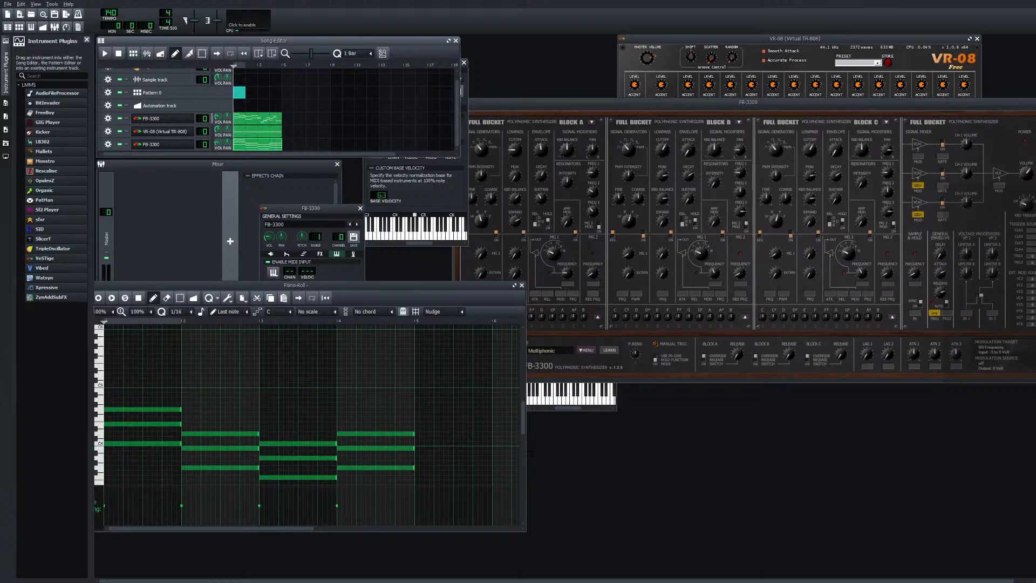
pyautogui.moveTo(218, 144)
pyautogui.press('space')
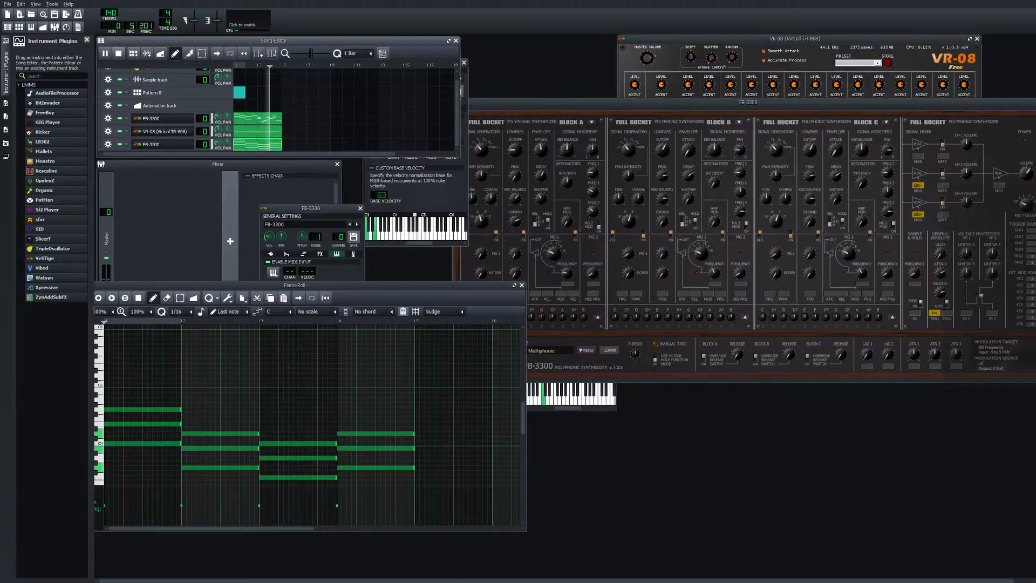
pyautogui.press('space')
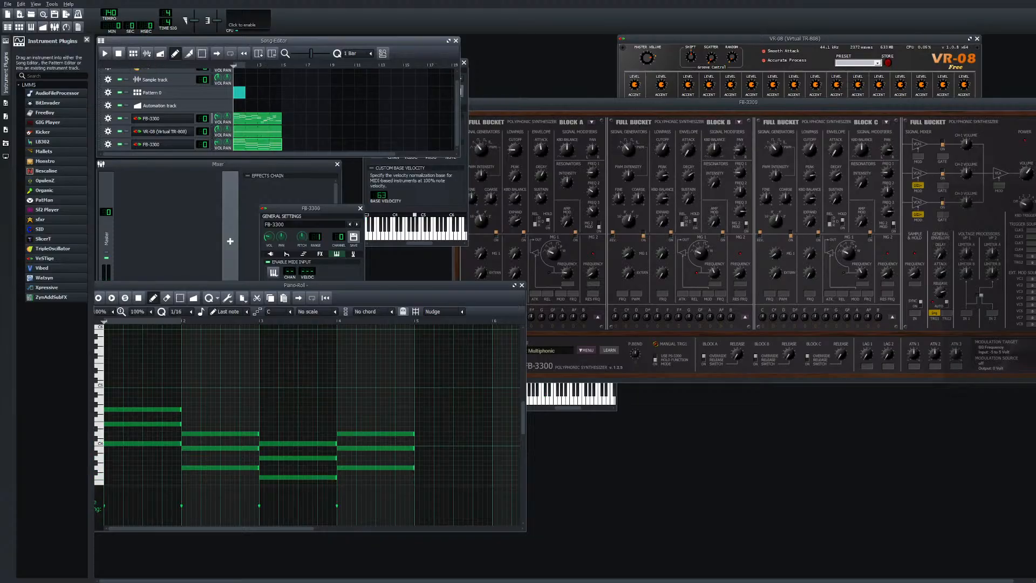
# Move the A of the F major chord in bar 3 down one octave and play the song to hear the voicing
pyautogui.scroll(-3, 307, 420)
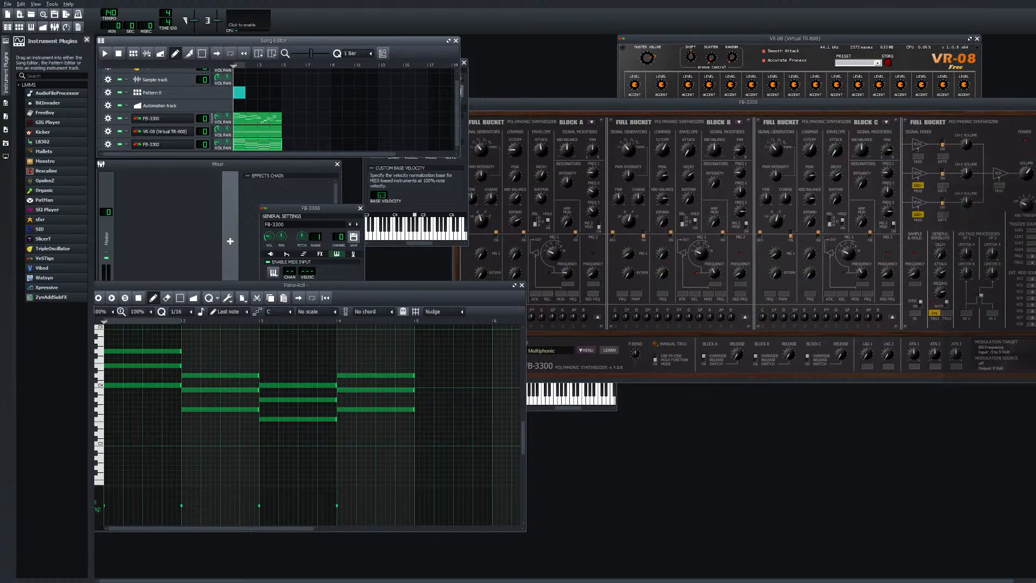
pyautogui.click(298, 400)
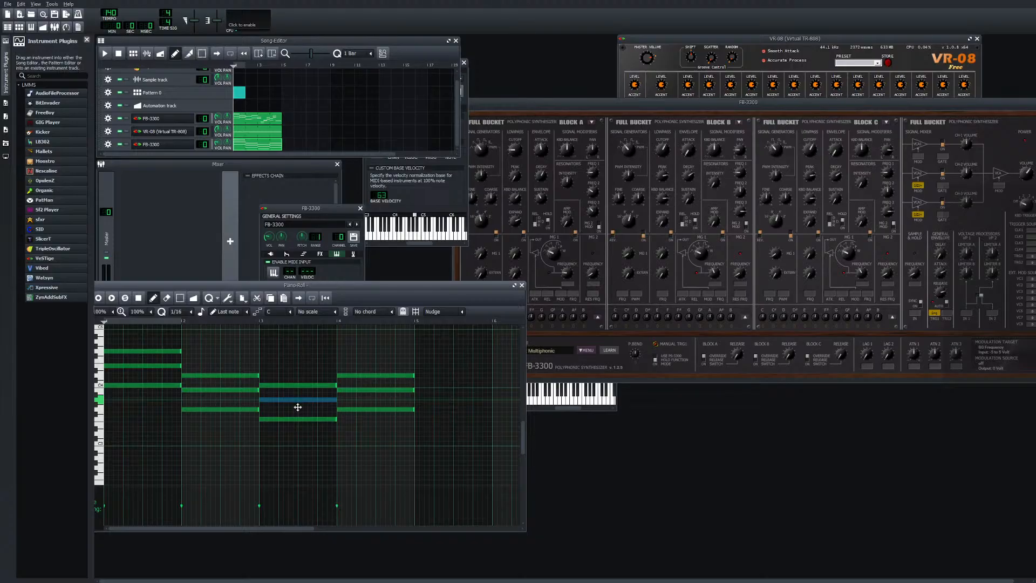
pyautogui.moveTo(297, 405); pyautogui.dragTo(294, 466)
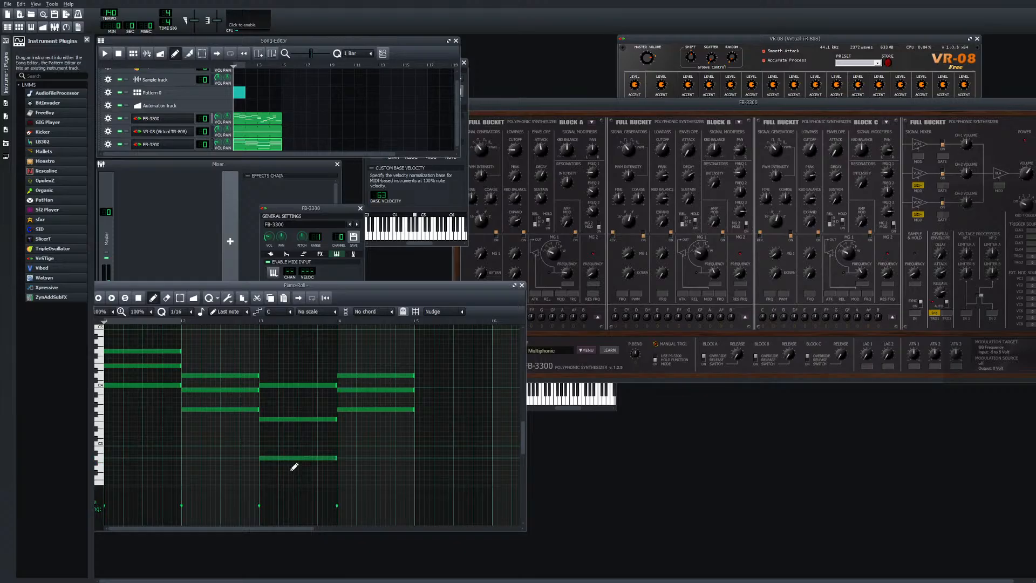
pyautogui.click(294, 466)
pyautogui.click(253, 322)
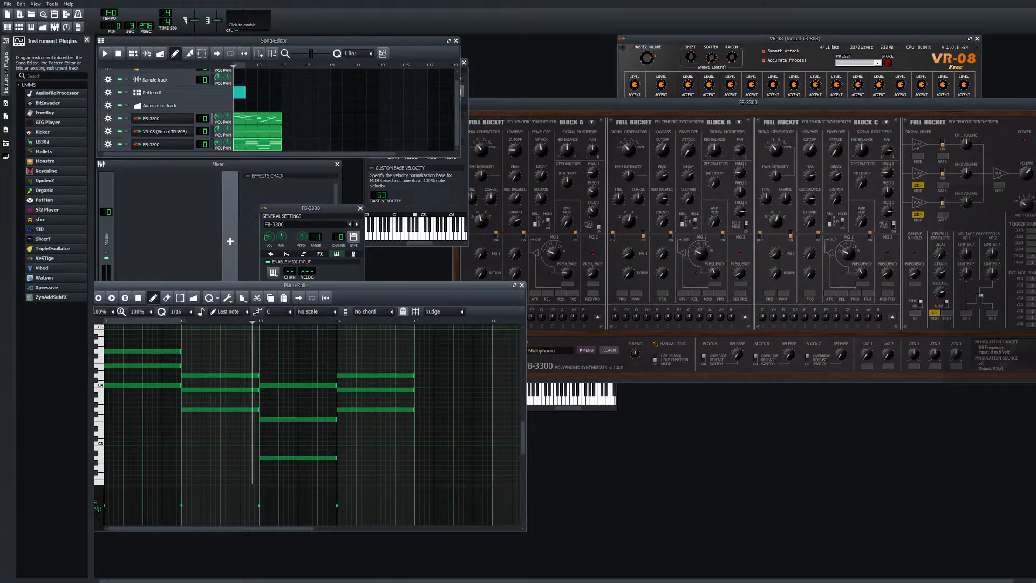
pyautogui.press('space')
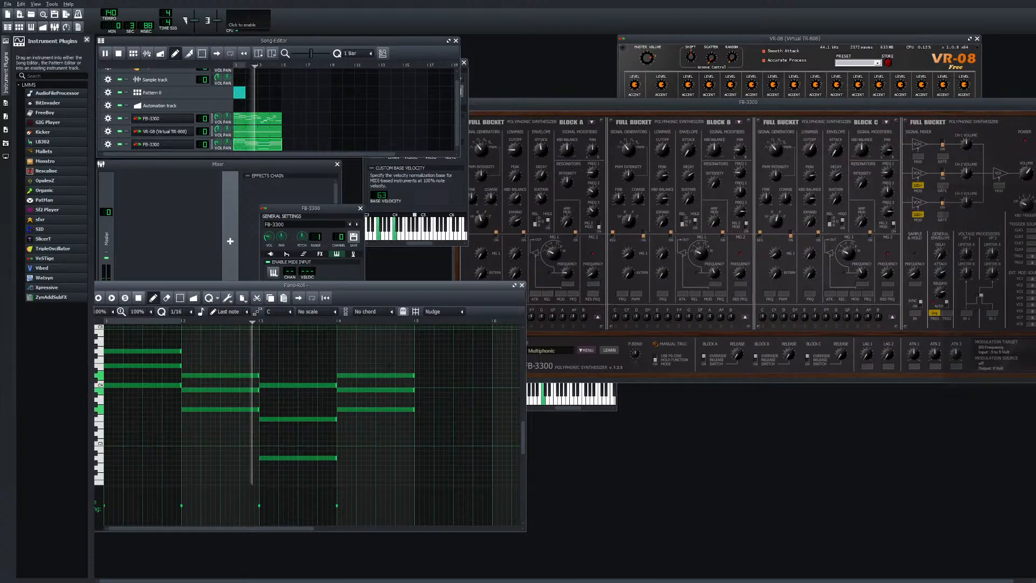
pyautogui.press('space')
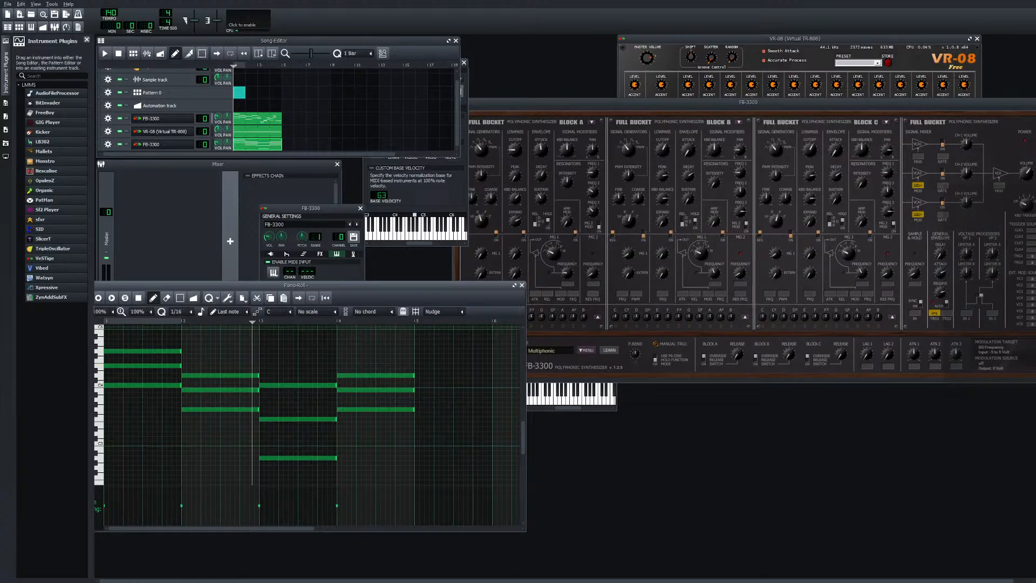
# Lower the volume of the lower FB-3300 track to 7.2% and listen to the song at that level
pyautogui.click(217, 142)
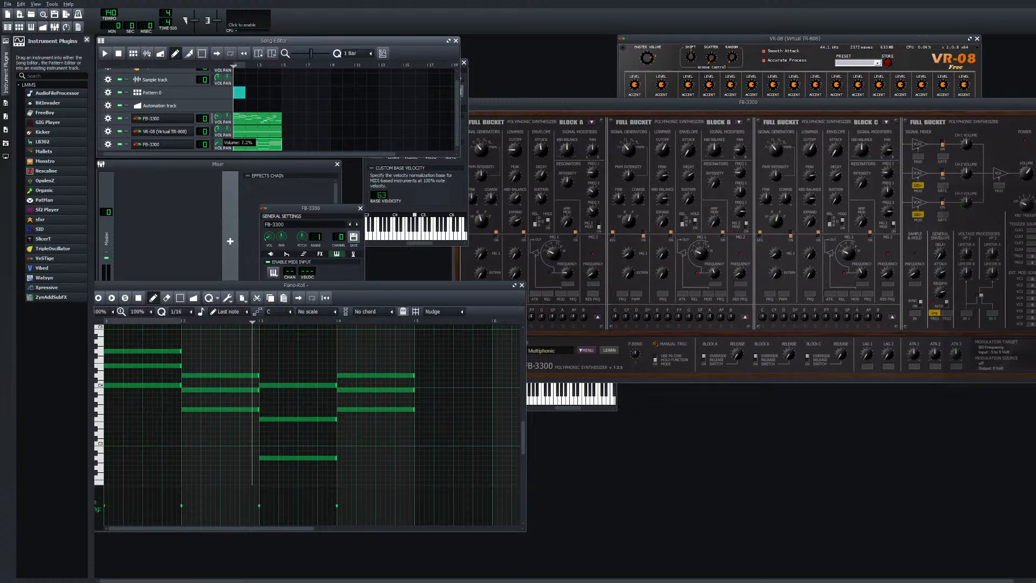
pyautogui.press('space')
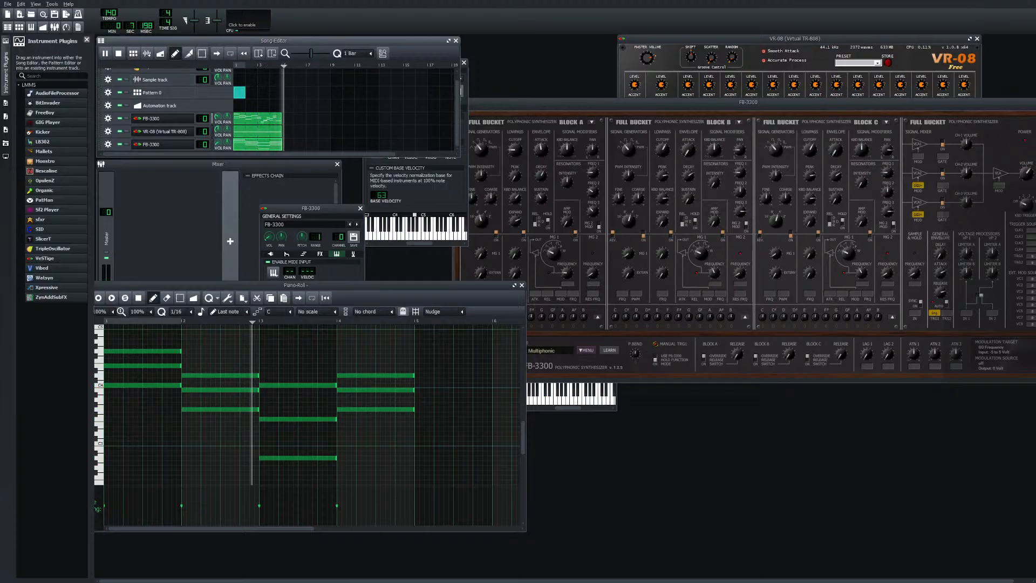
pyautogui.press('space')
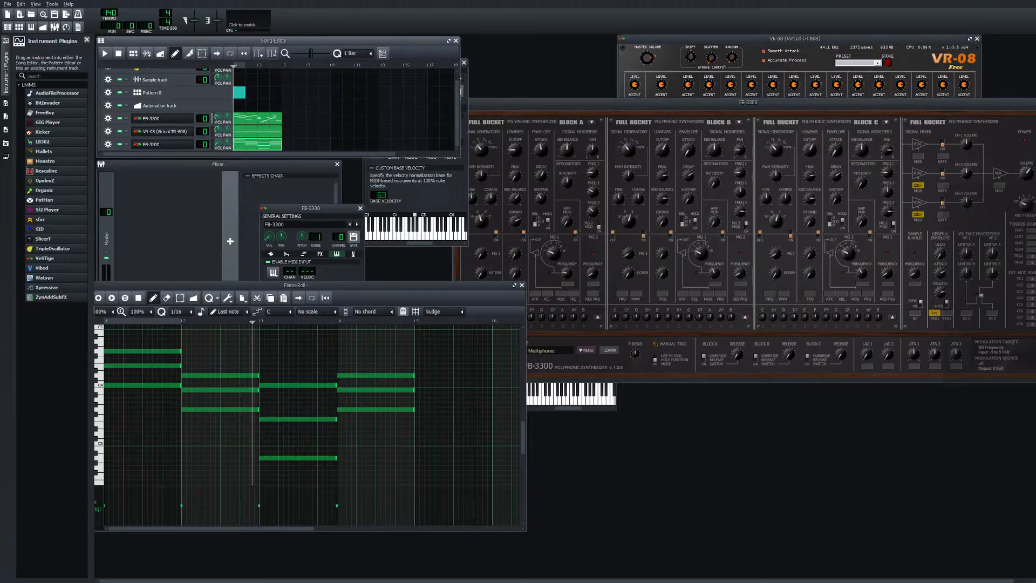
# Delete the chords in bars 2, 3 and 4 of the lower FB-3300 clip
pyautogui.click(250, 376)
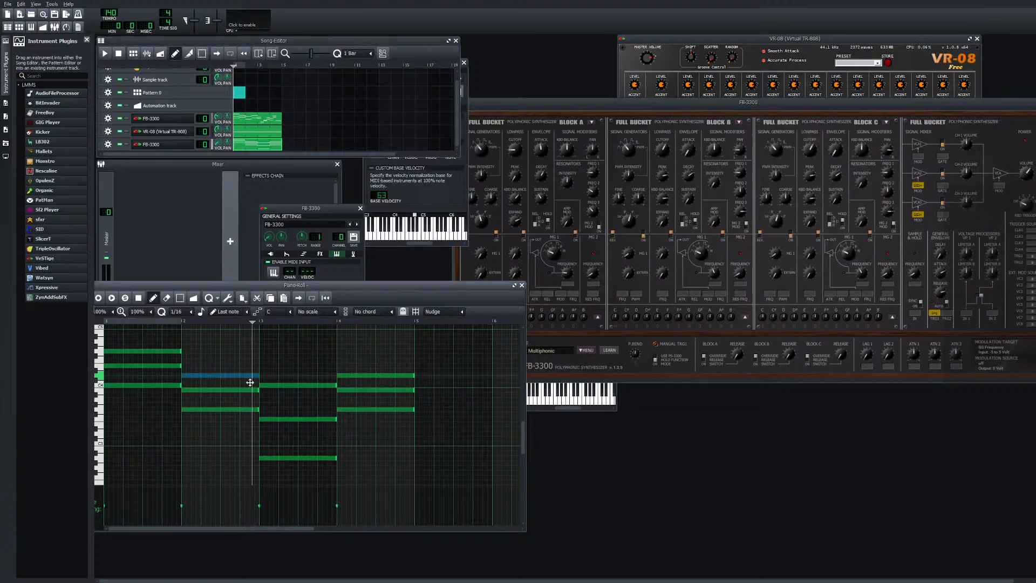
pyautogui.moveTo(250, 382); pyautogui.dragTo(250, 416)
pyautogui.press('Delete')
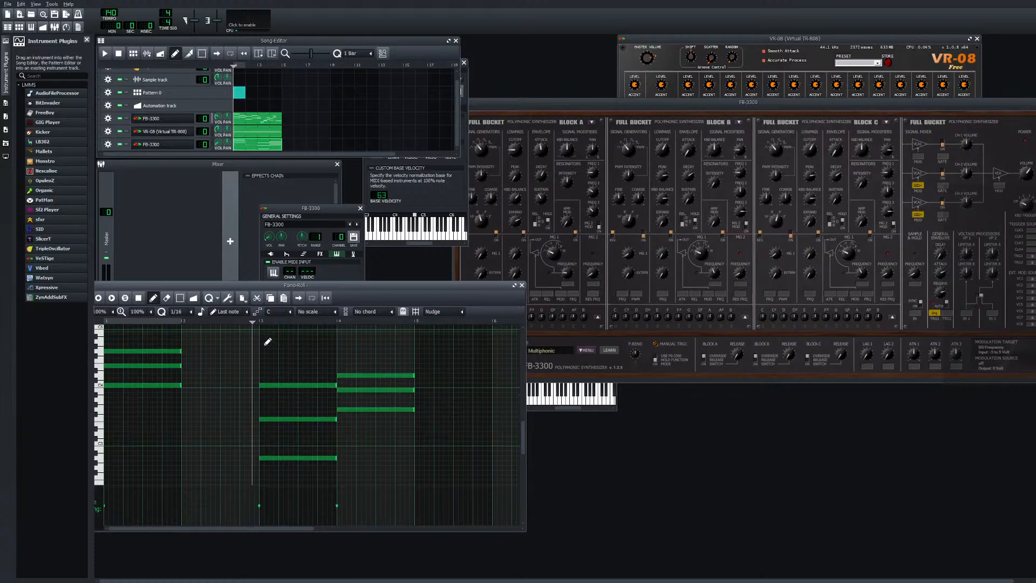
pyautogui.hotkey('shift', 's')
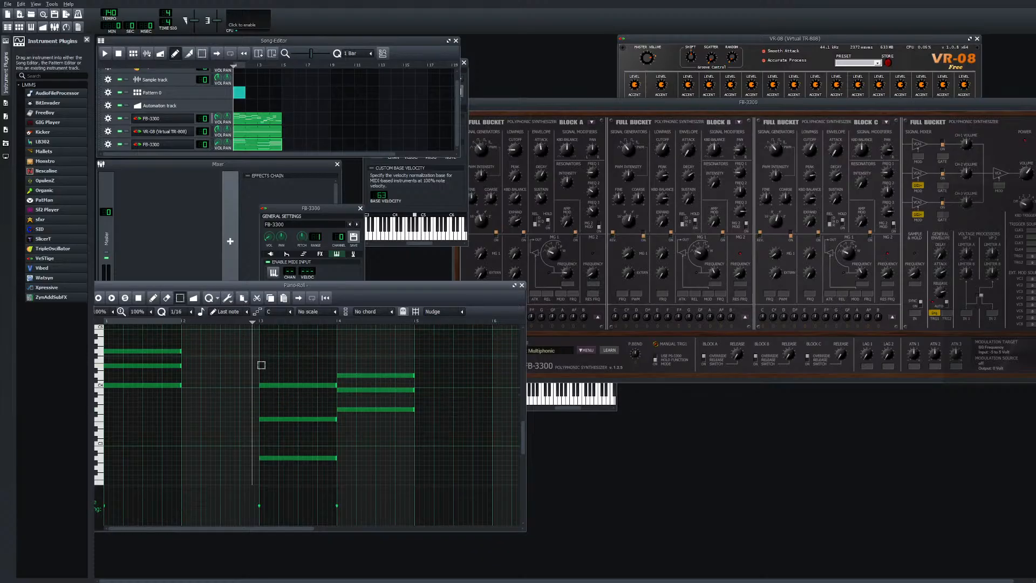
pyautogui.moveTo(259, 363); pyautogui.dragTo(464, 489)
pyautogui.press('Delete')
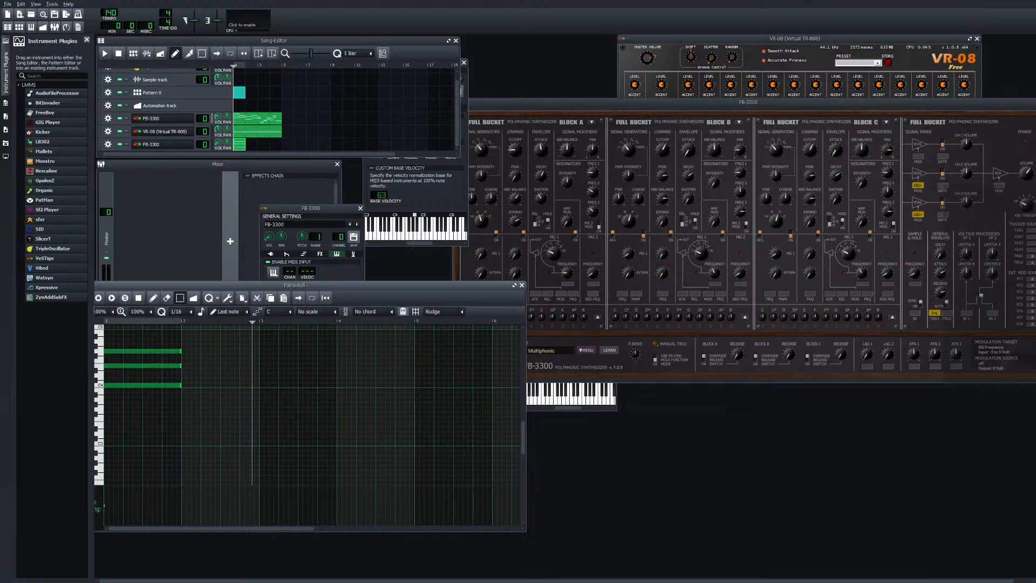
# Play the song twice to hear the single C major chord against the other tracks, stopping playback each time
pyautogui.press('space')
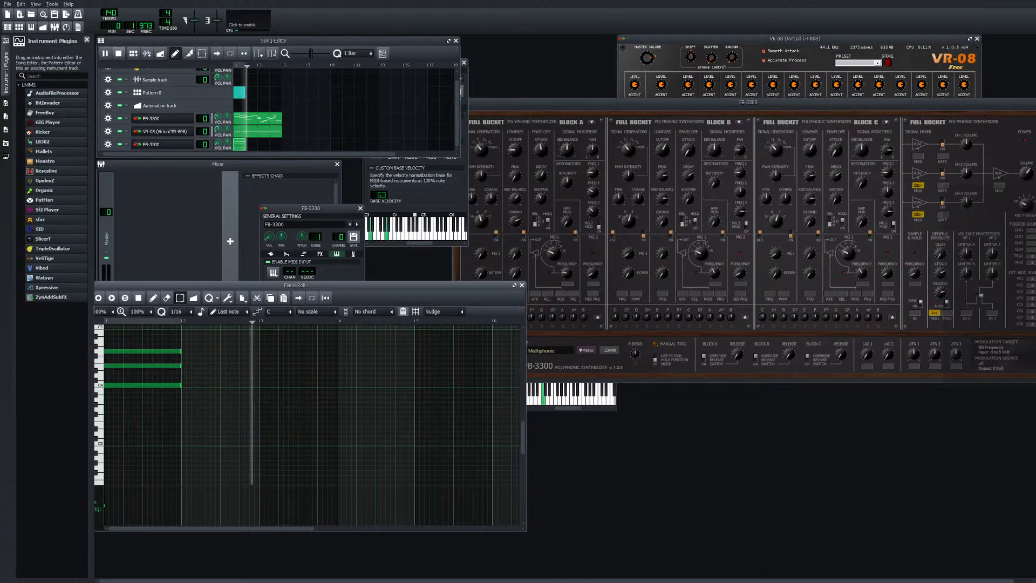
pyautogui.press('space')
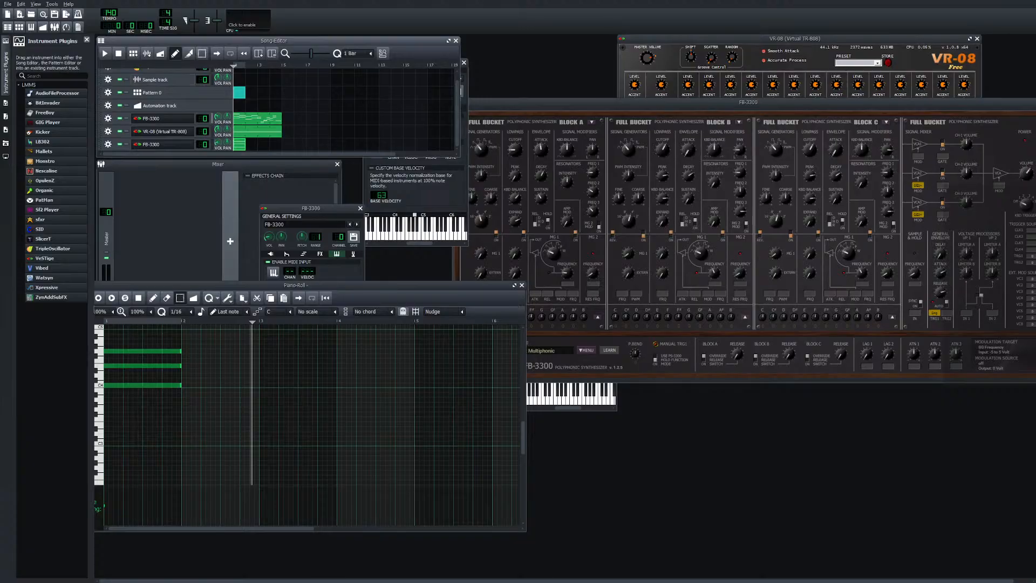
pyautogui.press('space')
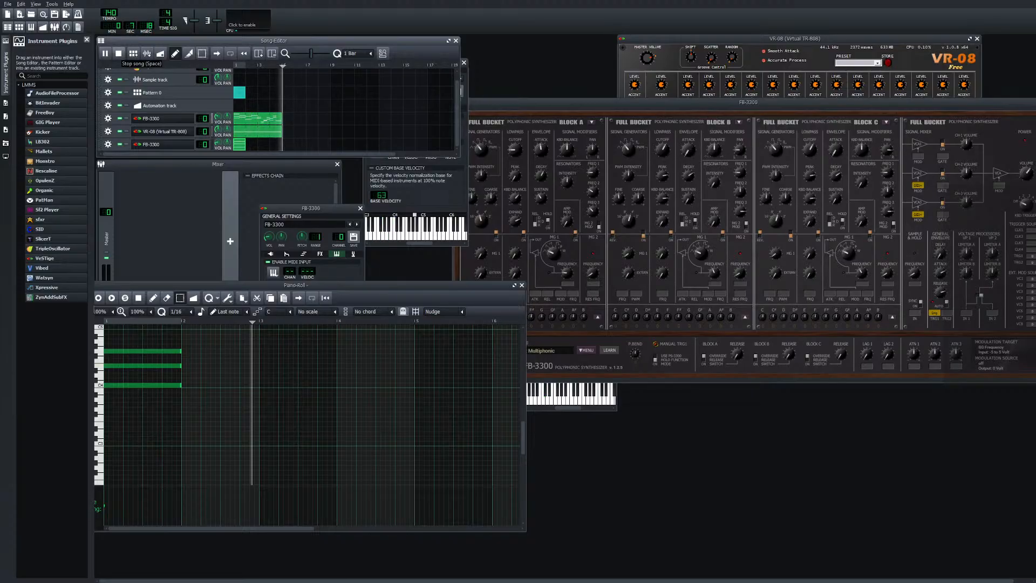
pyautogui.press('space')
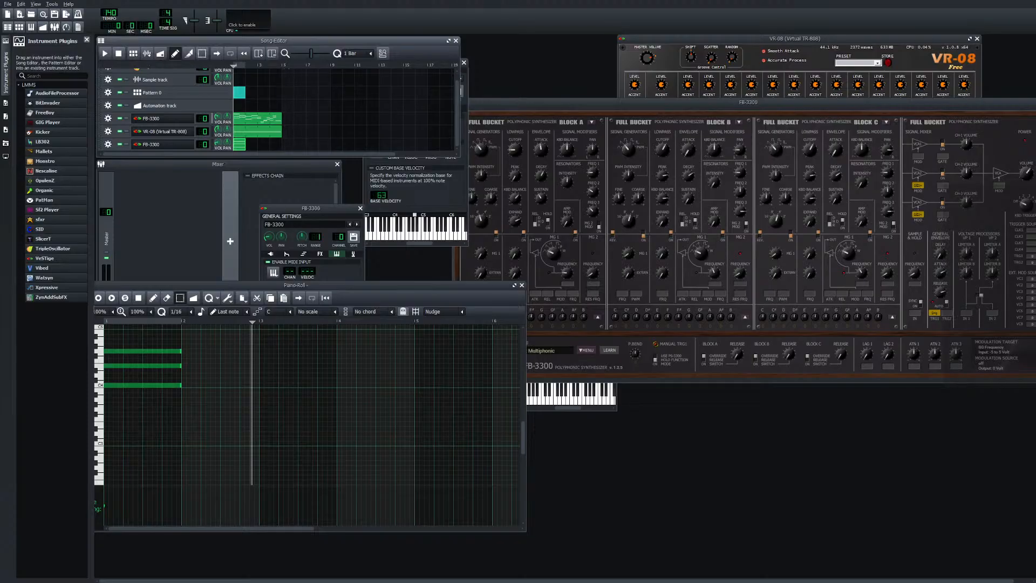
# Open a new clip at bar 3 of the lower FB-3300 track and place a one-bar E note near its start
pyautogui.doubleClick(263, 144)
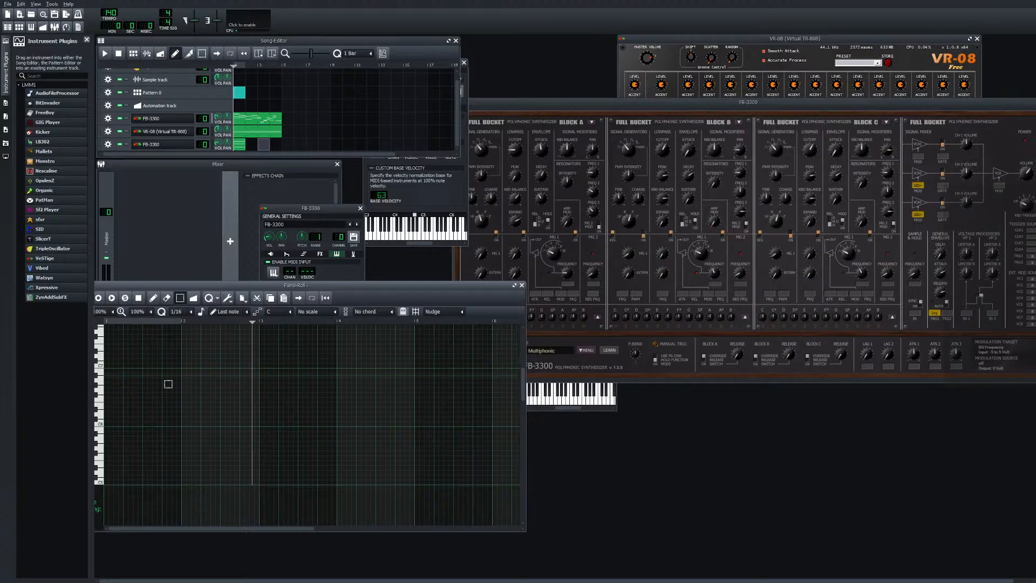
pyautogui.scroll(-2, 164, 388)
pyautogui.scroll(-3, 164, 389)
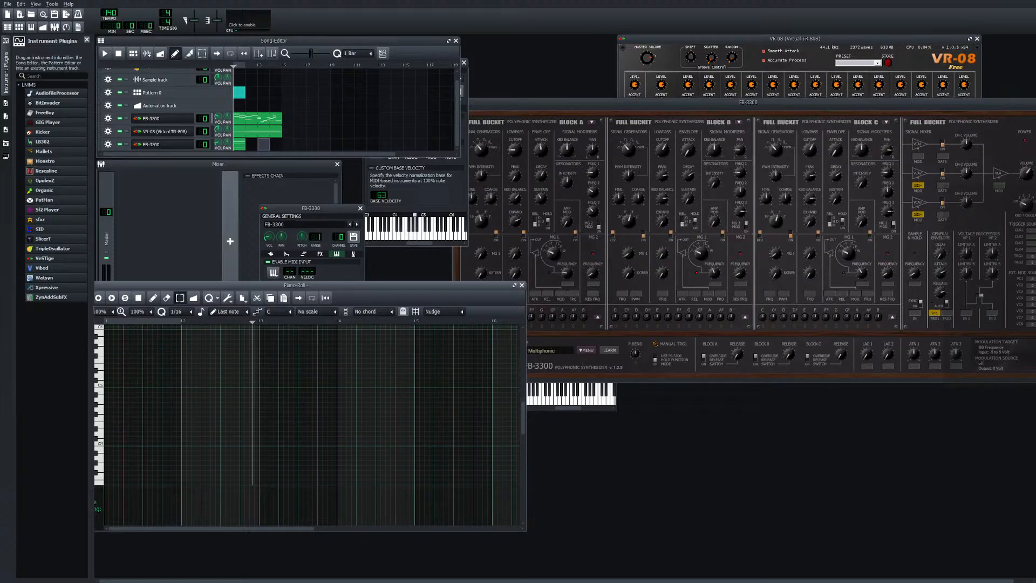
pyautogui.click(130, 424)
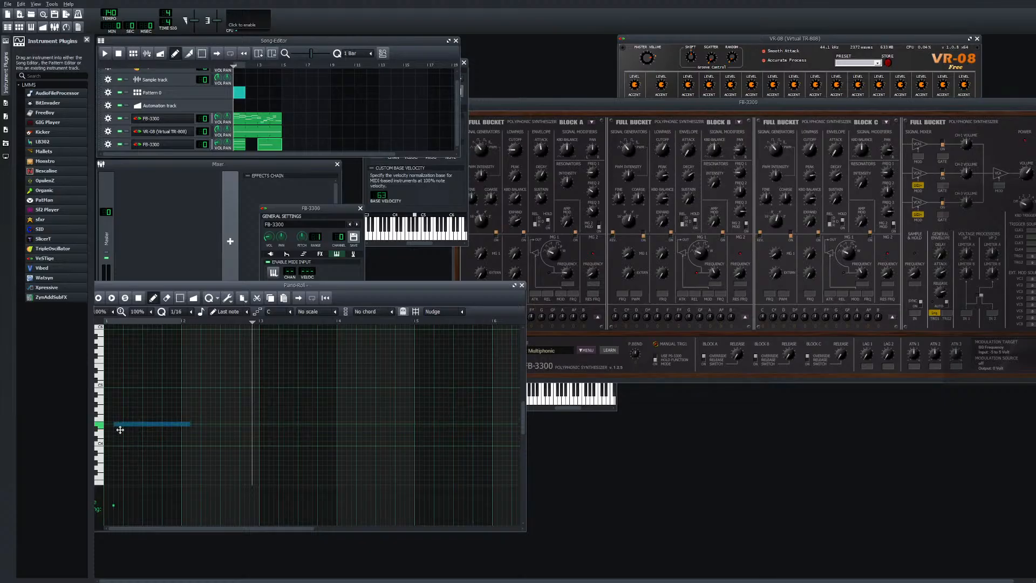
# Try out C major, D major, A minor and G major chords live on the FB-3300 to choose the second chord
pyautogui.press('e')
pyautogui.press('q')
pyautogui.press('t')
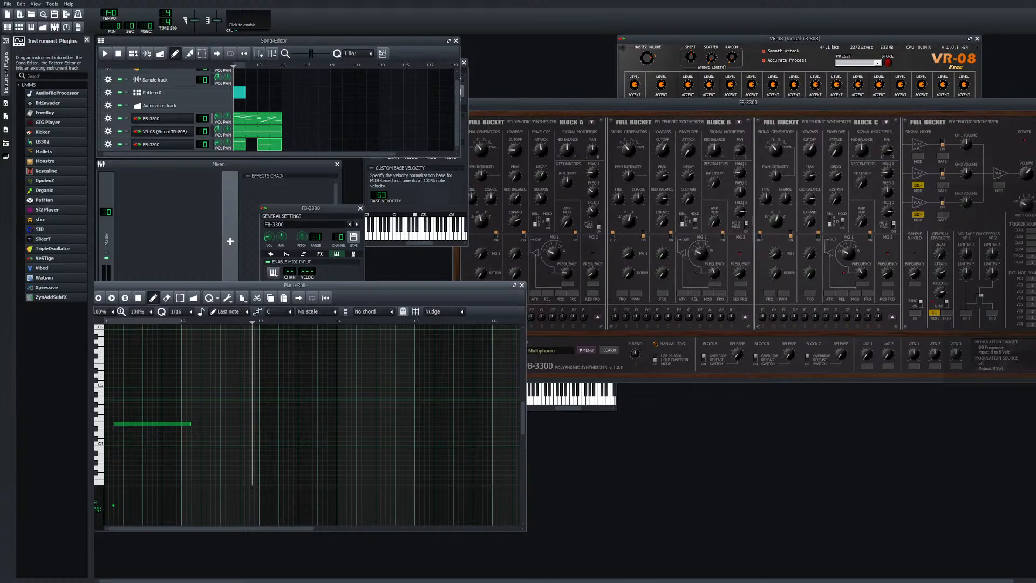
pyautogui.press('q')
pyautogui.press('e')
pyautogui.press('t')
pyautogui.press('w')
pyautogui.press('5')
pyautogui.press('y')
pyautogui.press('q')
pyautogui.press('e')
pyautogui.press('t')
pyautogui.press('n')
pyautogui.press('q')
pyautogui.press('e')
pyautogui.press('q')
pyautogui.press('e')
pyautogui.press('t')
pyautogui.press('b')
pyautogui.press('m')
pyautogui.press('w')
pyautogui.press('b')
pyautogui.press('m')
pyautogui.press('w')
pyautogui.press('b')
pyautogui.press('m')
pyautogui.press('w')
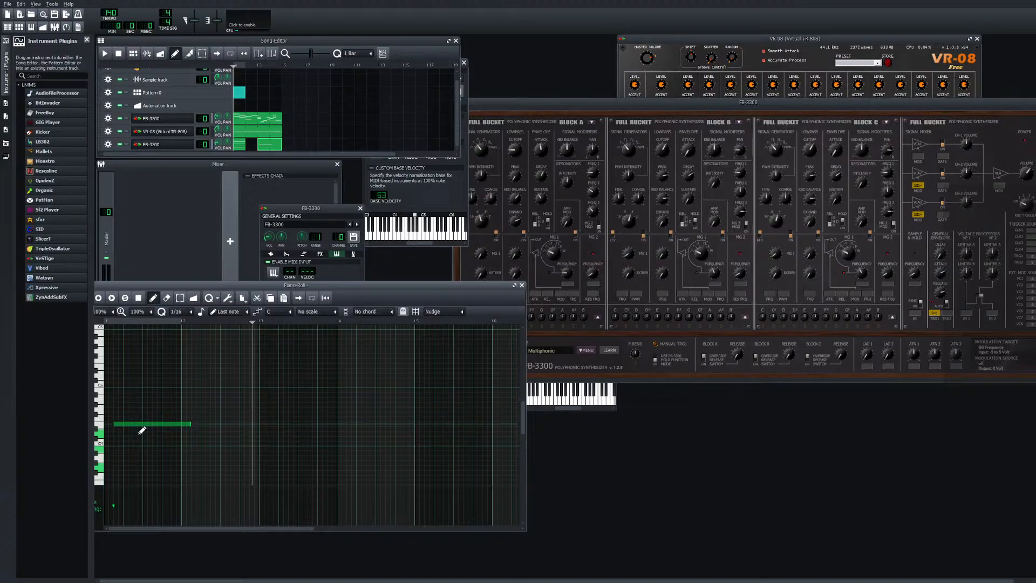
# Replace the E note with a one-bar G major chord (G, B, D) at the clip's start and audition it in the song
pyautogui.moveTo(144, 427)
pyautogui.mouseDown()
pyautogui.moveTo(125, 458)
pyautogui.moveTo(115, 455)
pyautogui.moveTo(129, 471)
pyautogui.moveTo(111, 468)
pyautogui.mouseUp()
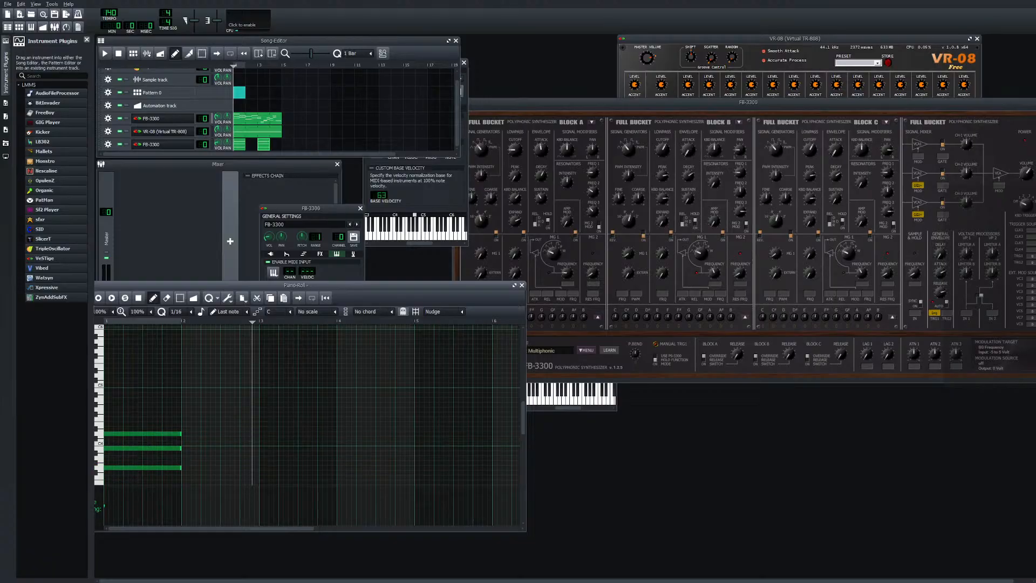
pyautogui.click(105, 52)
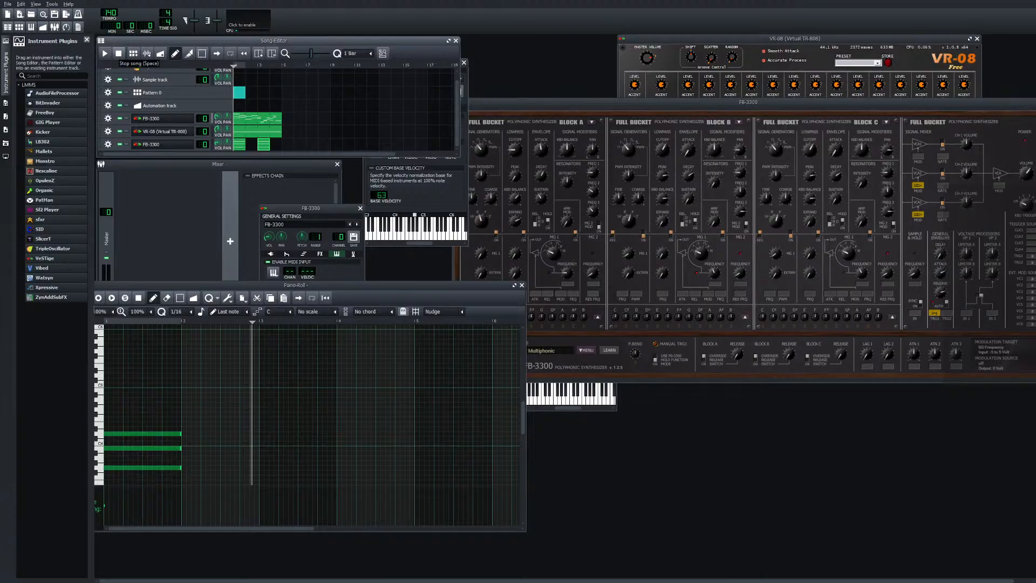
pyautogui.click(105, 53)
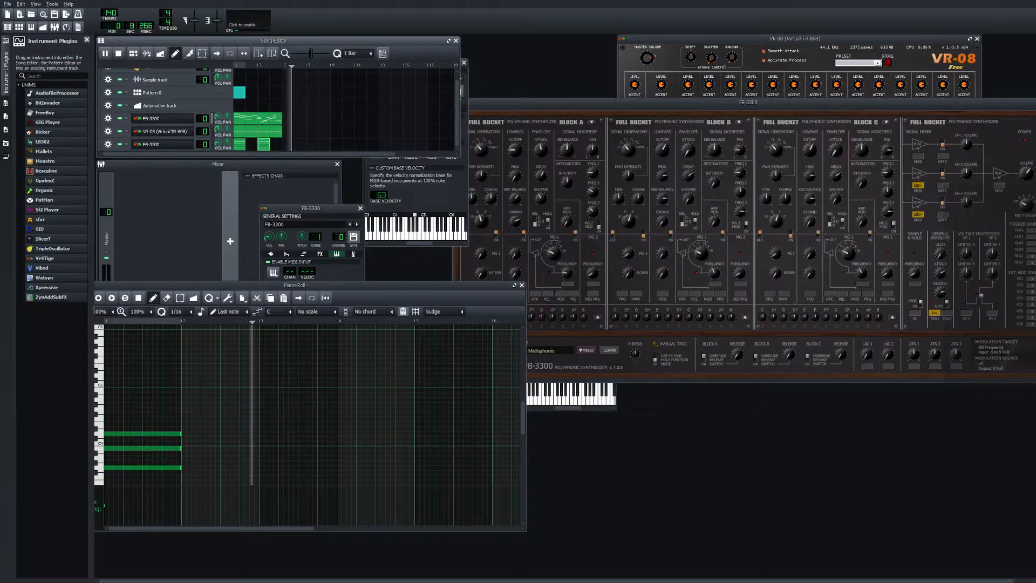
pyautogui.scroll(-2, 311, 424)
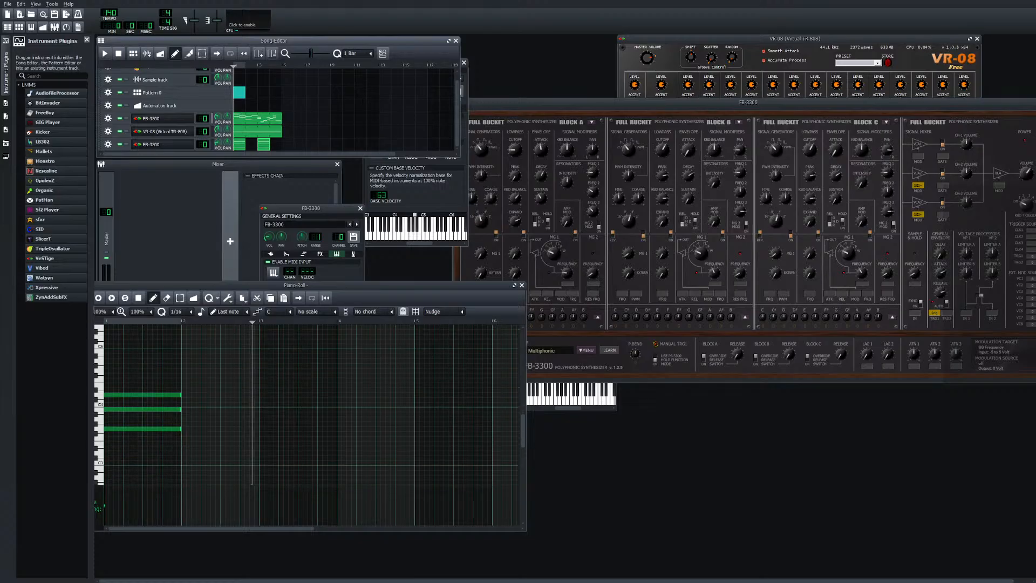
# Try lowering the whole G major chord by an octave, then only its lowest note, undoing each move
pyautogui.scroll(-1, 310, 405)
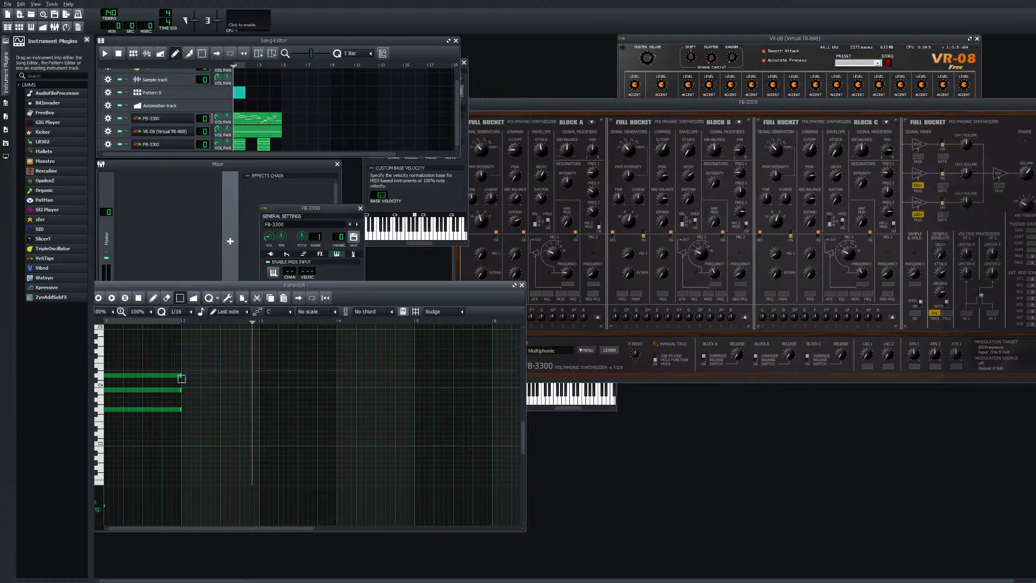
pyautogui.hotkey('ctrl', 'a')
pyautogui.scroll(-1, 119, 440)
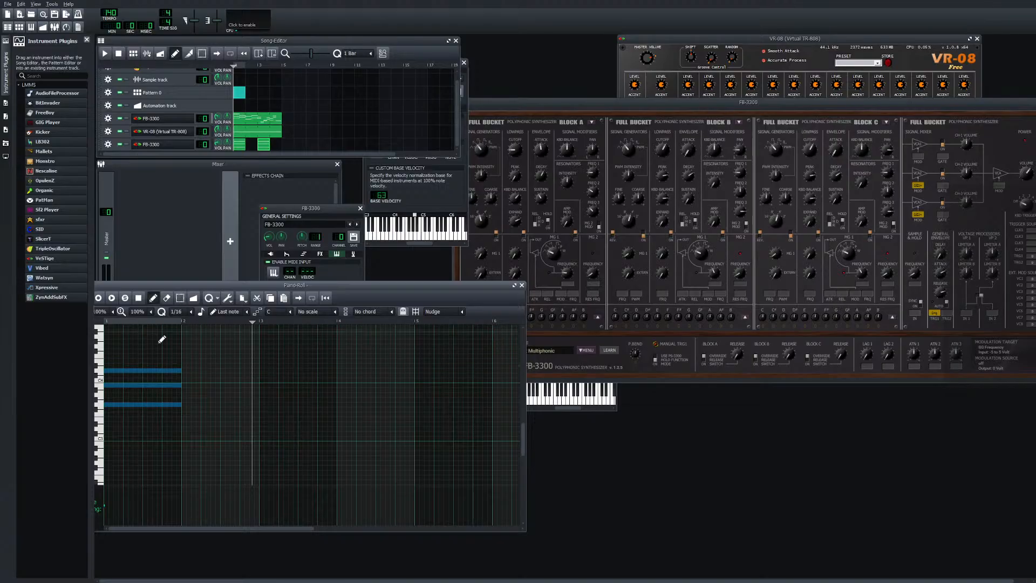
pyautogui.click(138, 413)
pyautogui.moveTo(137, 413); pyautogui.dragTo(127, 470)
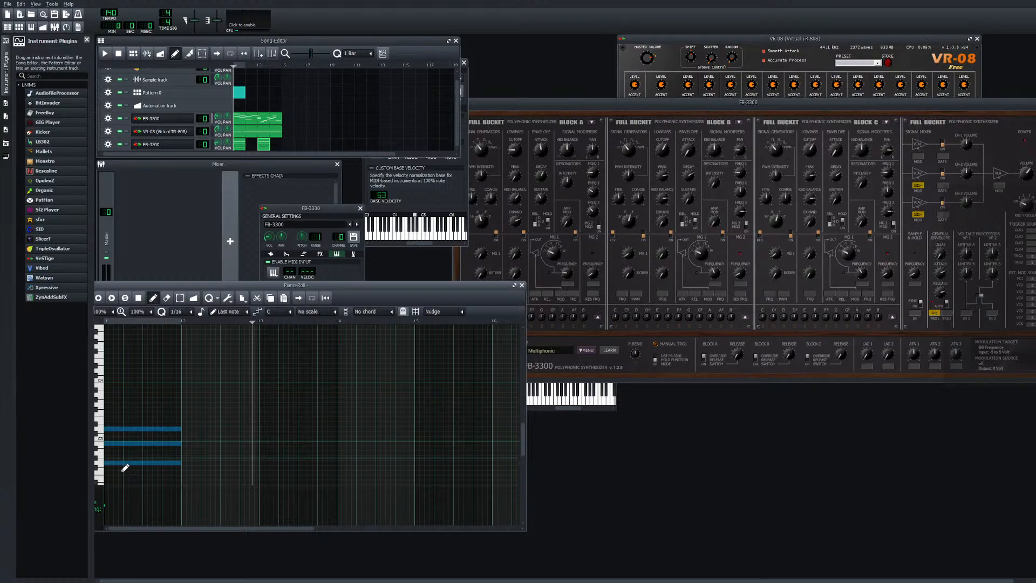
pyautogui.hotkey('ctrl', 'z')
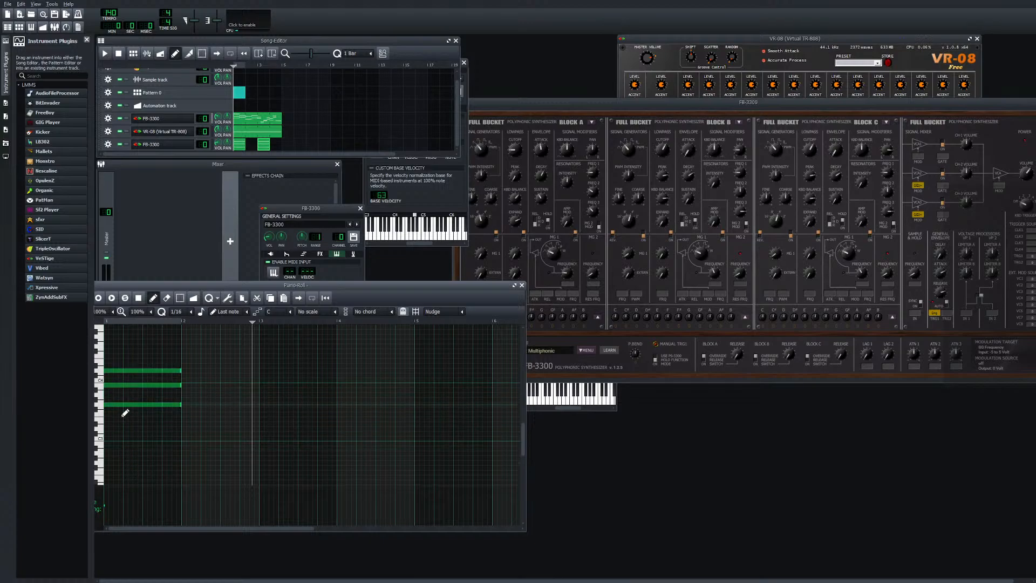
pyautogui.moveTo(122, 411); pyautogui.dragTo(123, 435)
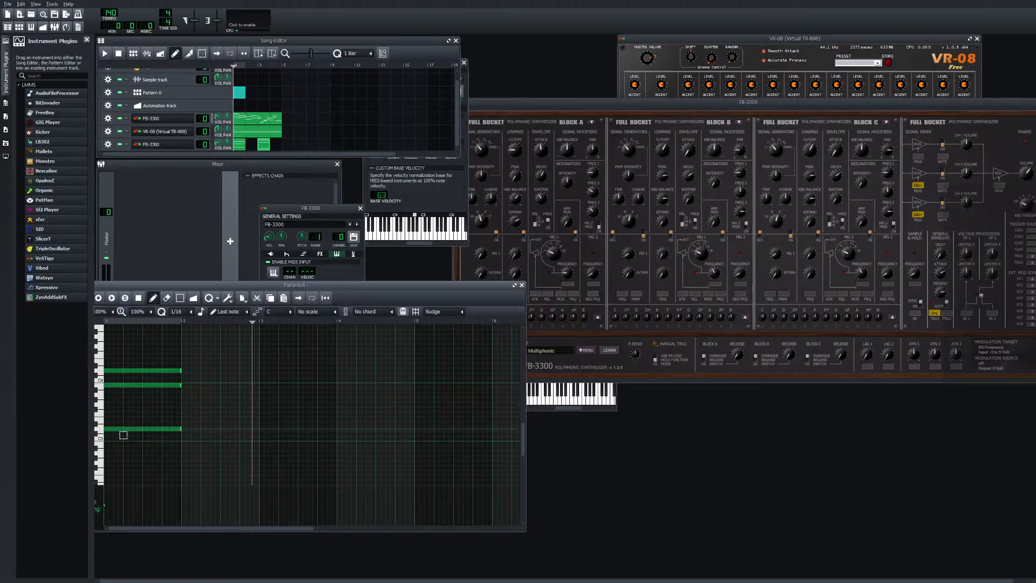
pyautogui.hotkey('ctrl', 'z')
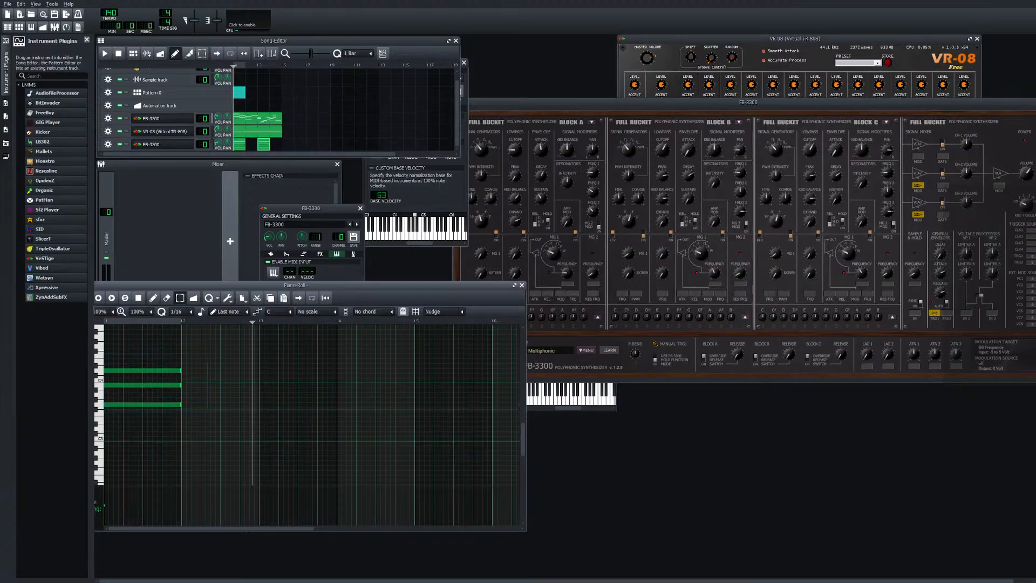
# Move all three notes of the G major chord down one octave in the bar 3 clip
pyautogui.hotkey('ctrl', 'a')
pyautogui.moveTo(139, 412); pyautogui.dragTo(139, 423)
pyautogui.moveTo(197, 350)
pyautogui.mouseDown()
pyautogui.moveTo(154, 413)
pyautogui.moveTo(155, 386)
pyautogui.moveTo(145, 432)
pyautogui.mouseUp()
pyautogui.click(153, 297)
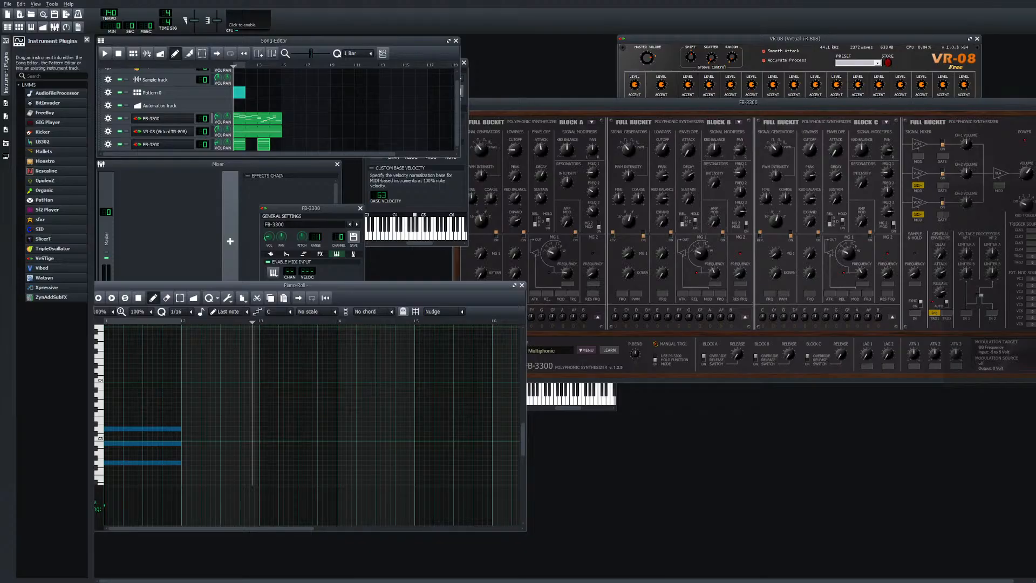
# Play the song twice from the start to hear the lowered G major chord against the other tracks
pyautogui.click(105, 53)
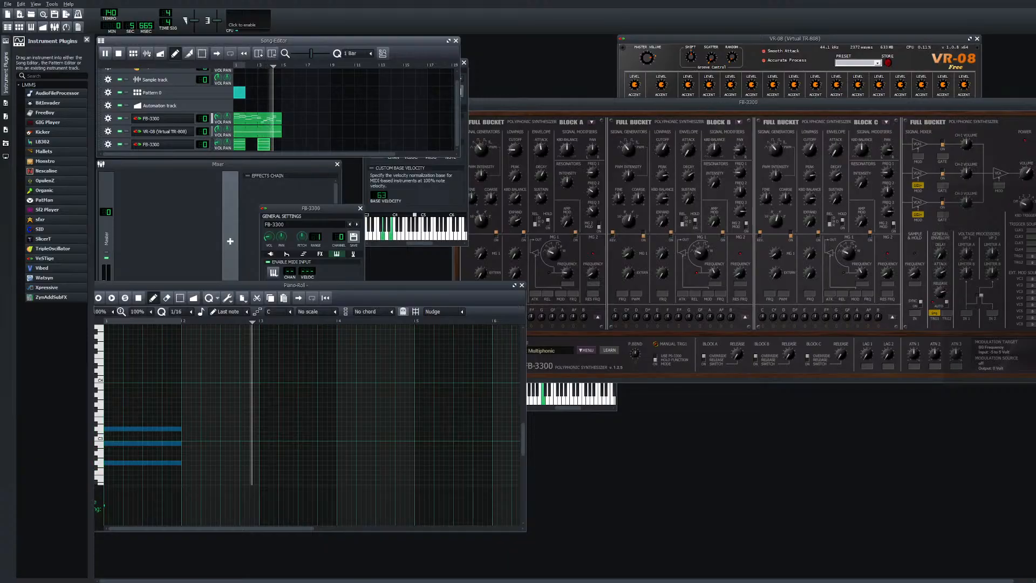
pyautogui.press('space')
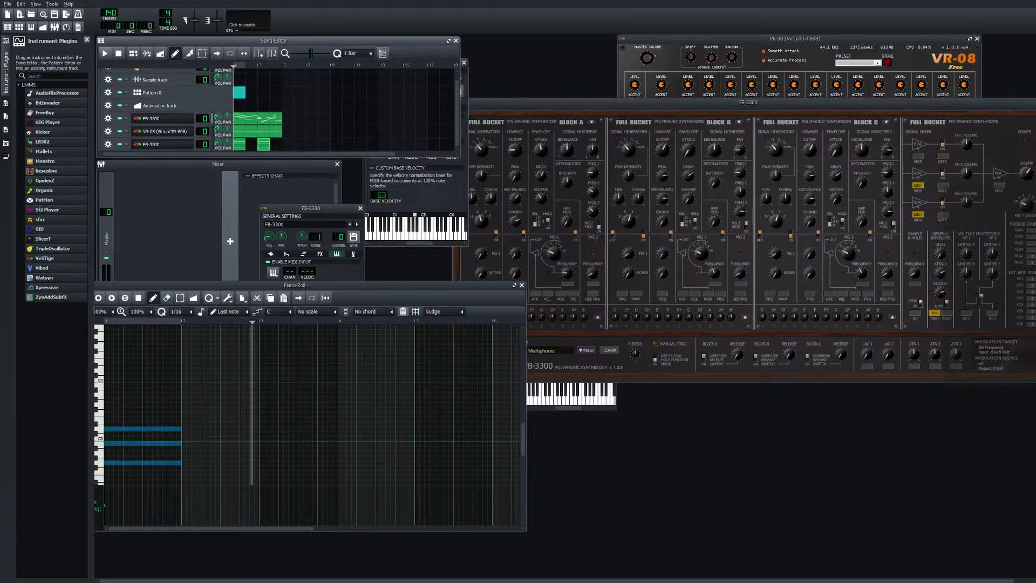
pyautogui.click(104, 53)
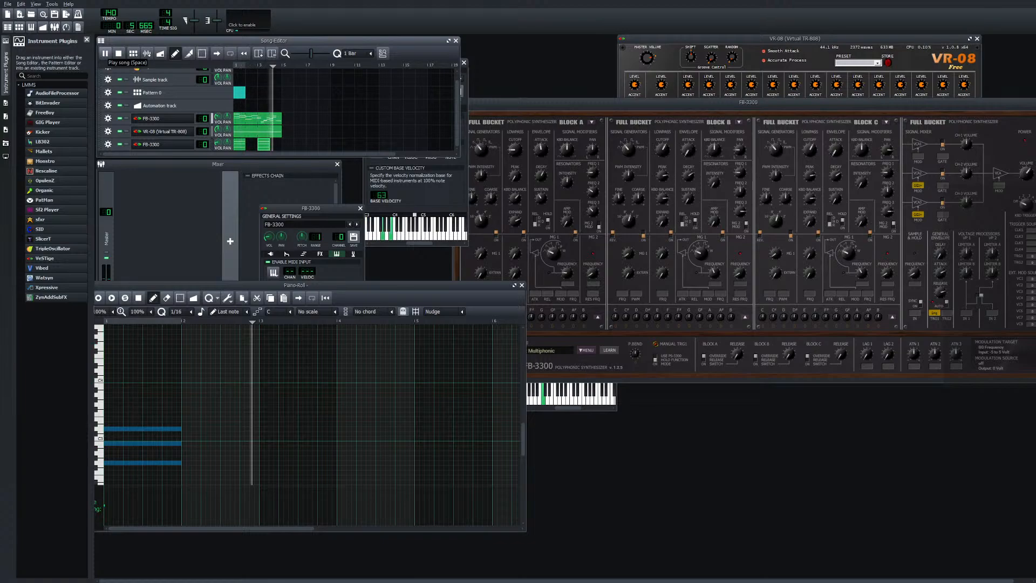
pyautogui.press('space')
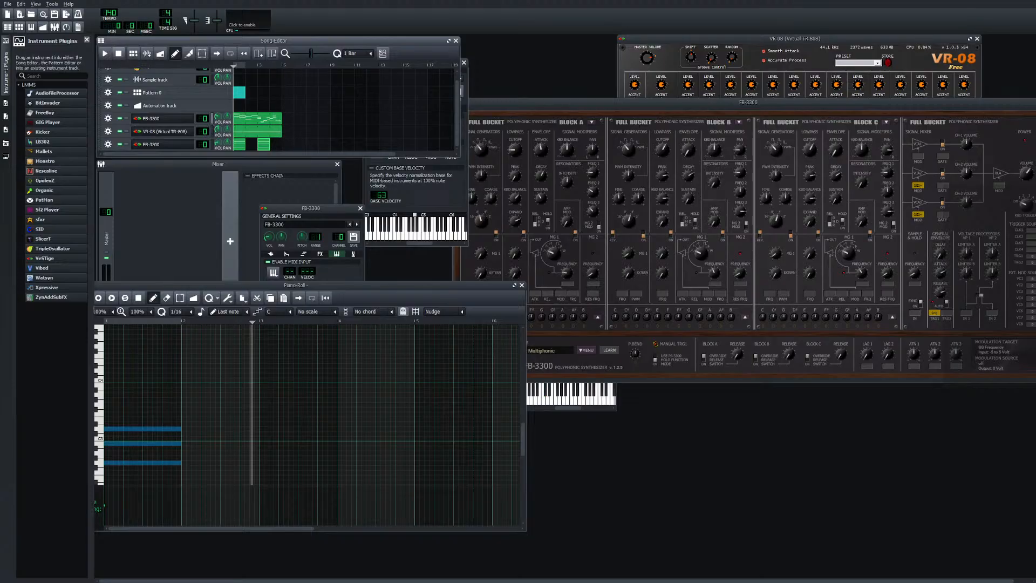
pyautogui.click(118, 54)
pyautogui.click(198, 366)
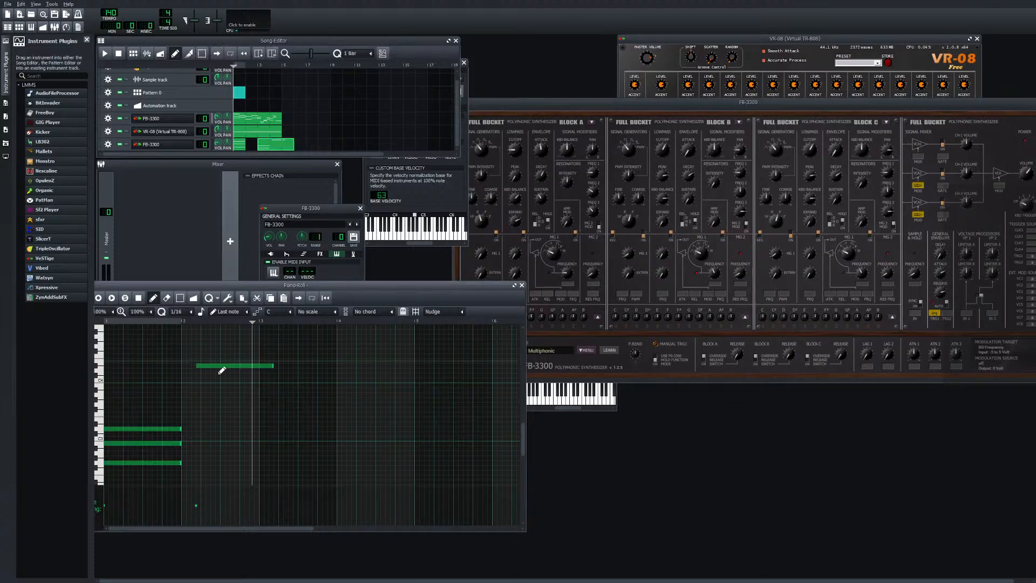
pyautogui.click(213, 360)
pyautogui.click(216, 365)
pyautogui.rightClick(219, 365)
pyautogui.click(227, 362)
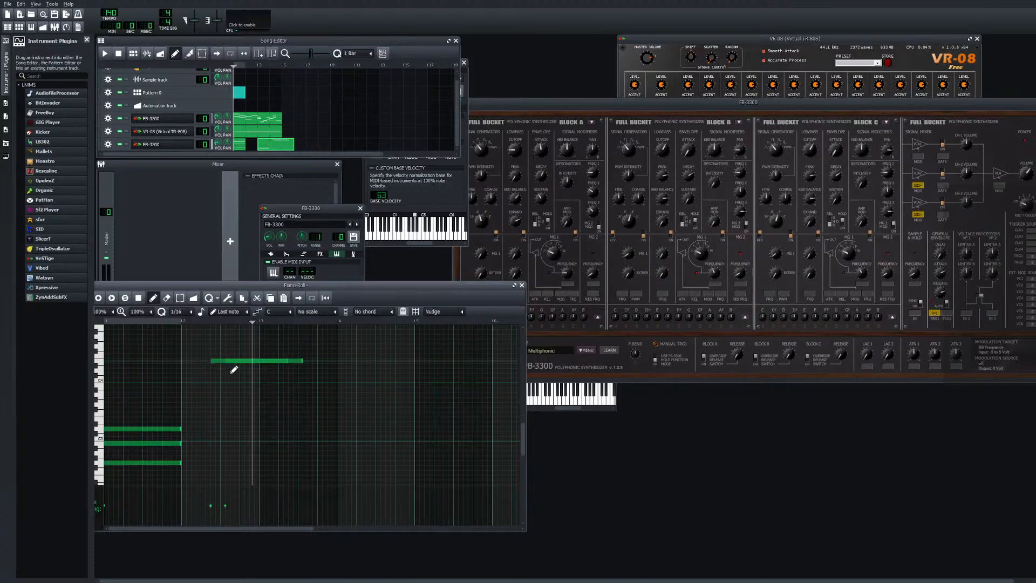
pyautogui.rightClick(227, 362)
pyautogui.click(226, 361)
pyautogui.press('Delete')
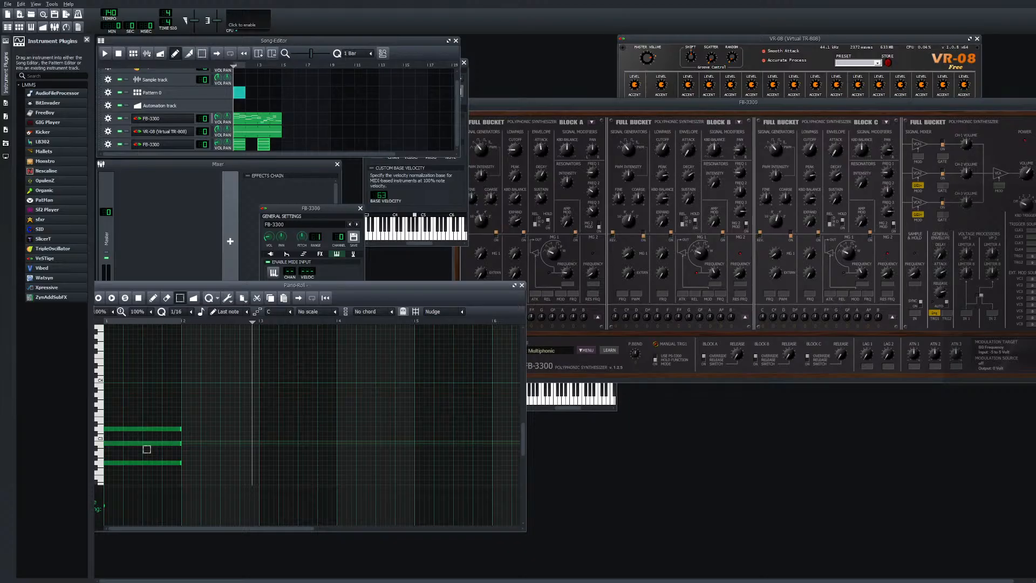
# Raise the chord's middle note, B, by an octave and audition the wider G major voicing in the song
pyautogui.click(143, 446)
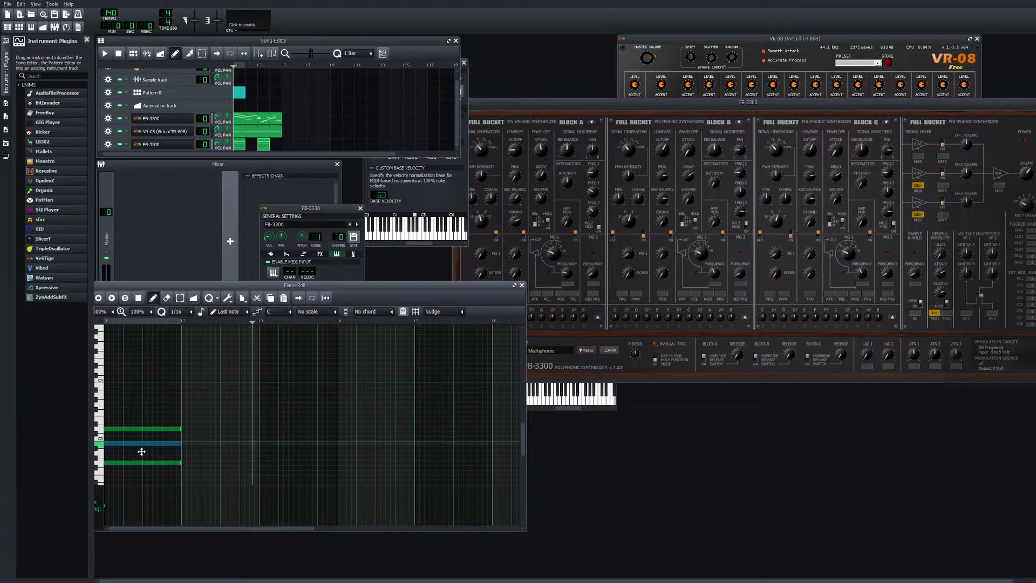
pyautogui.moveTo(141, 451); pyautogui.dragTo(146, 393)
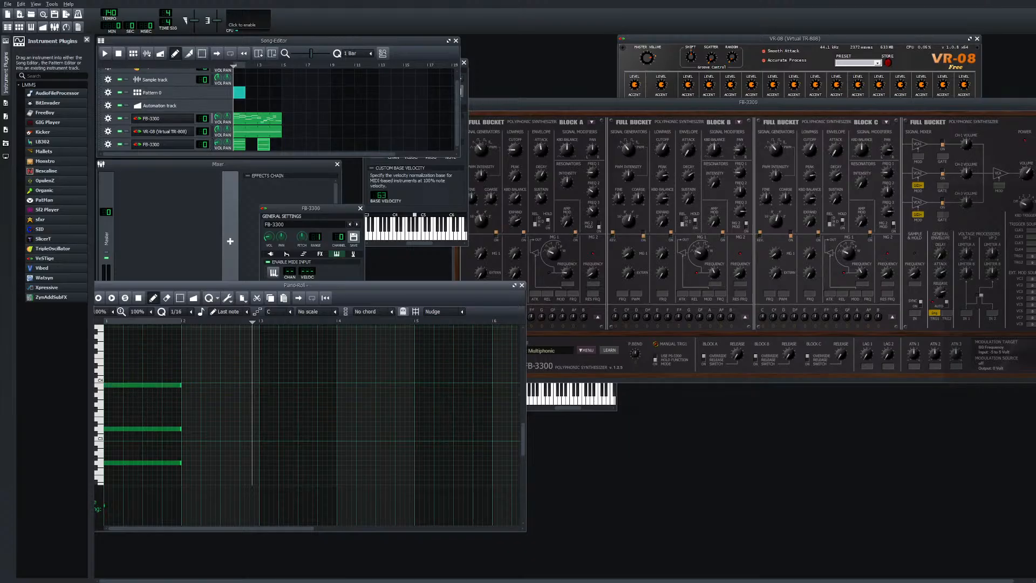
pyautogui.click(105, 54)
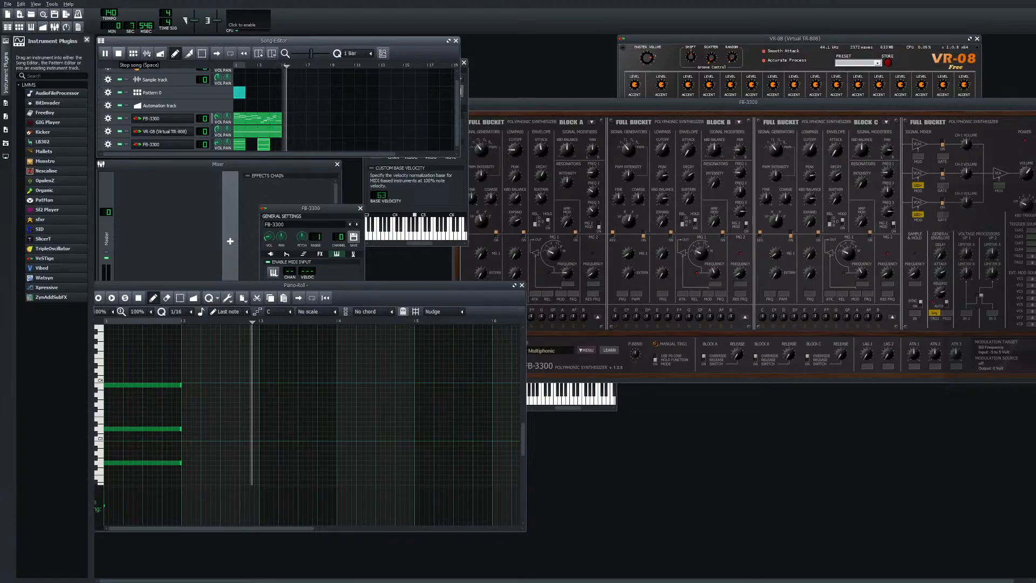
pyautogui.press('space')
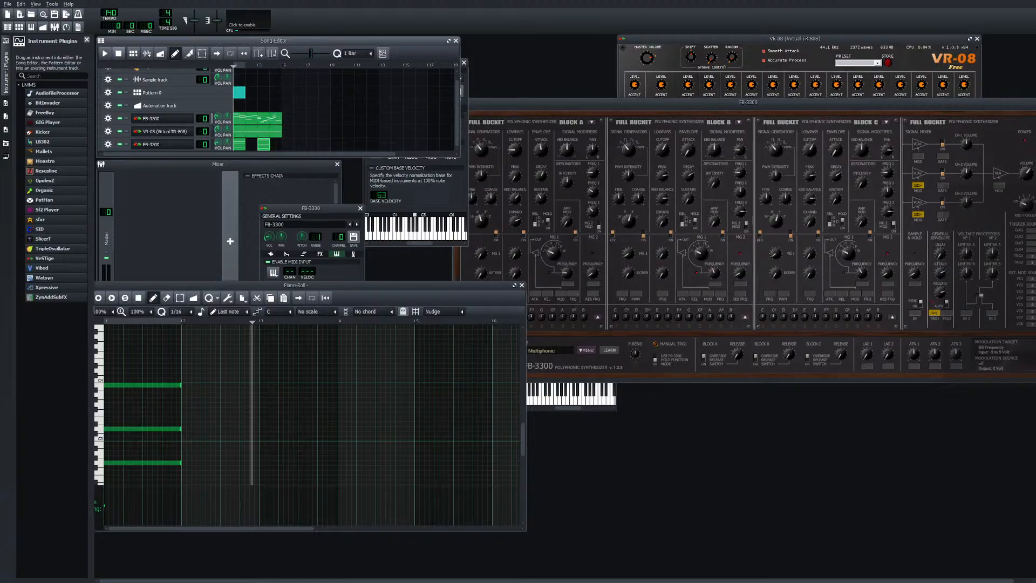
# Replay the song several times to judge how the spread G major chord follows the opening C major chord
pyautogui.press('space')
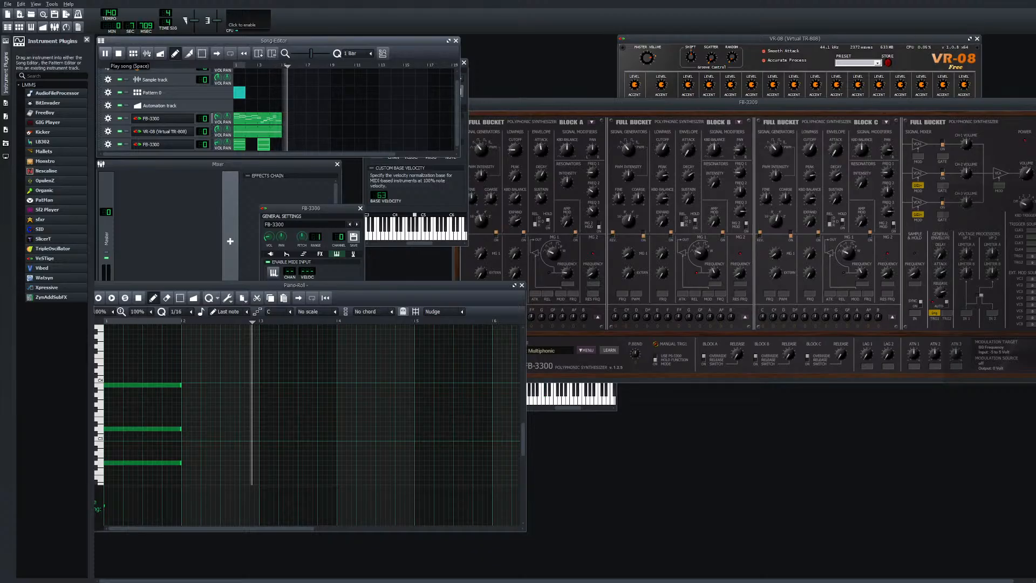
pyautogui.press('space')
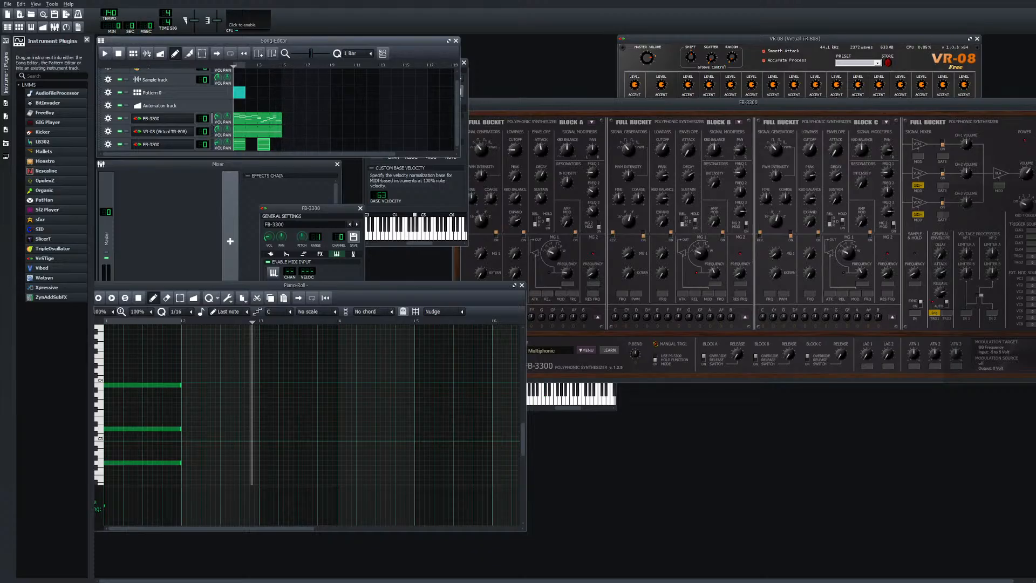
pyautogui.press('space')
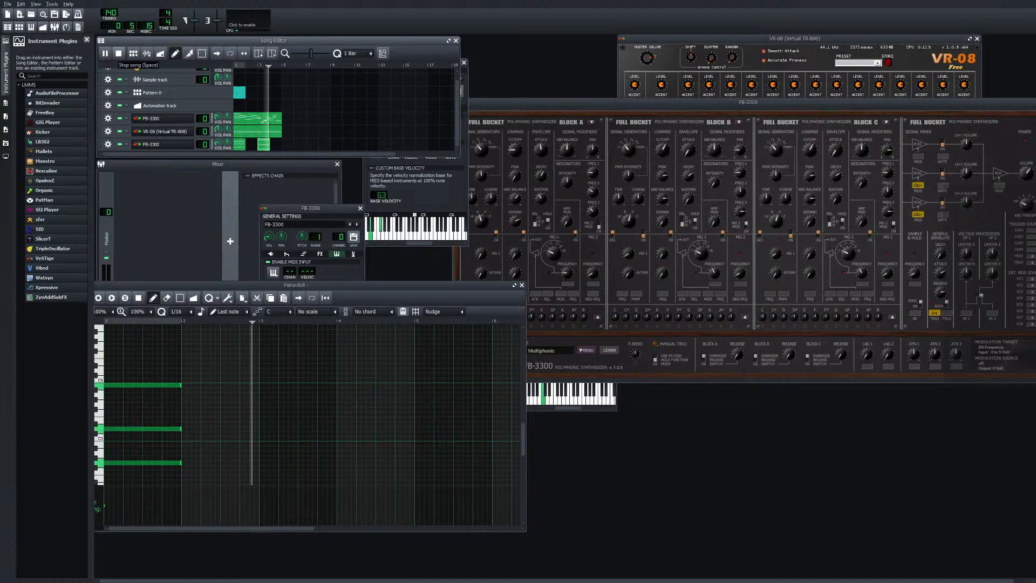
pyautogui.press('space')
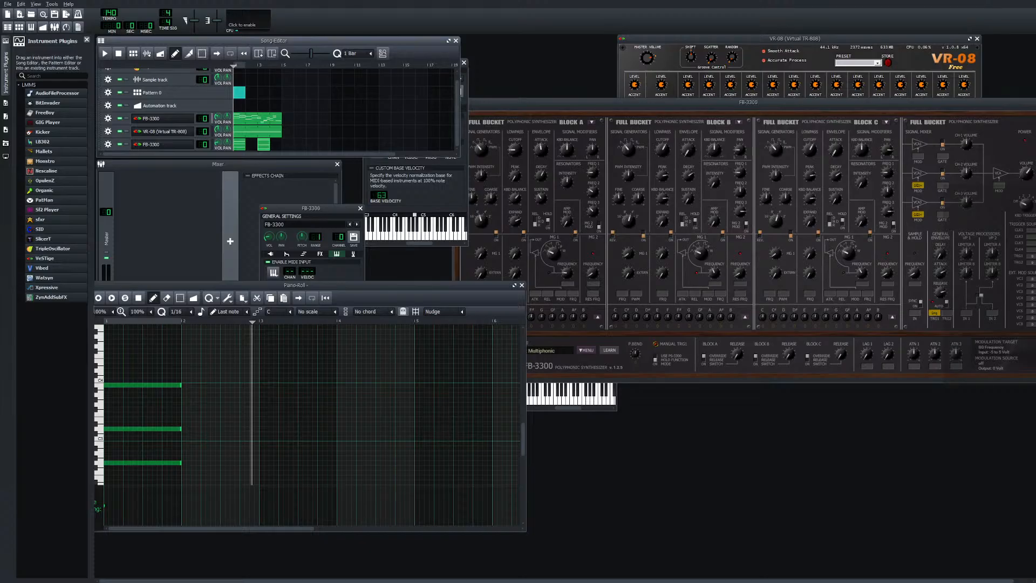
pyautogui.press('space')
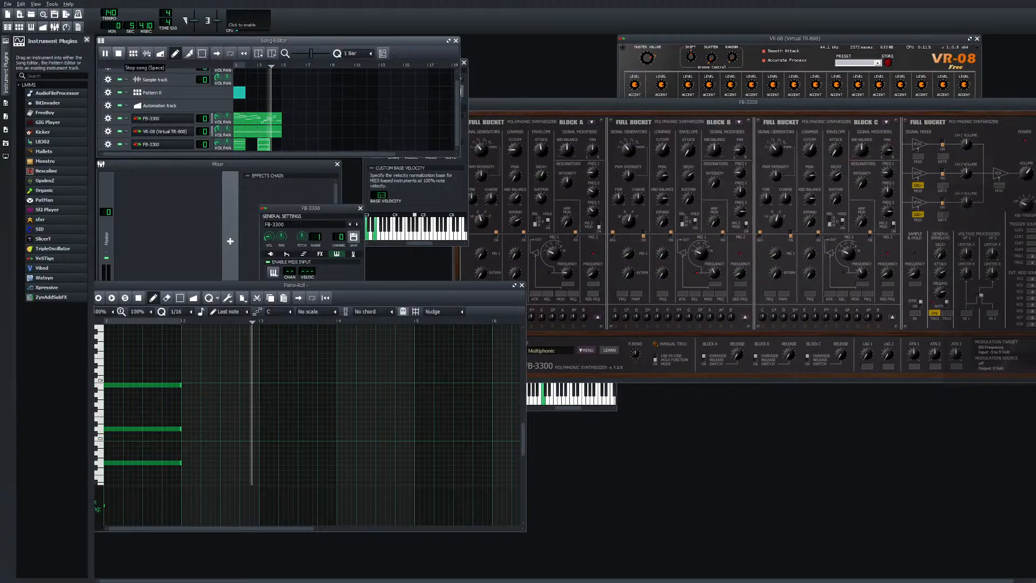
pyautogui.press('space')
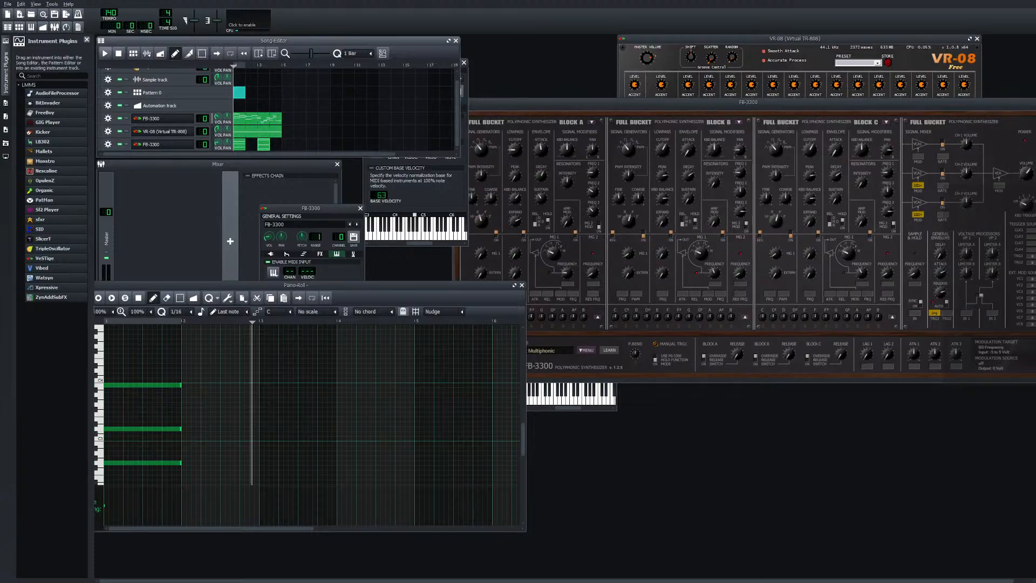
pyautogui.press('space')
pyautogui.click(105, 53)
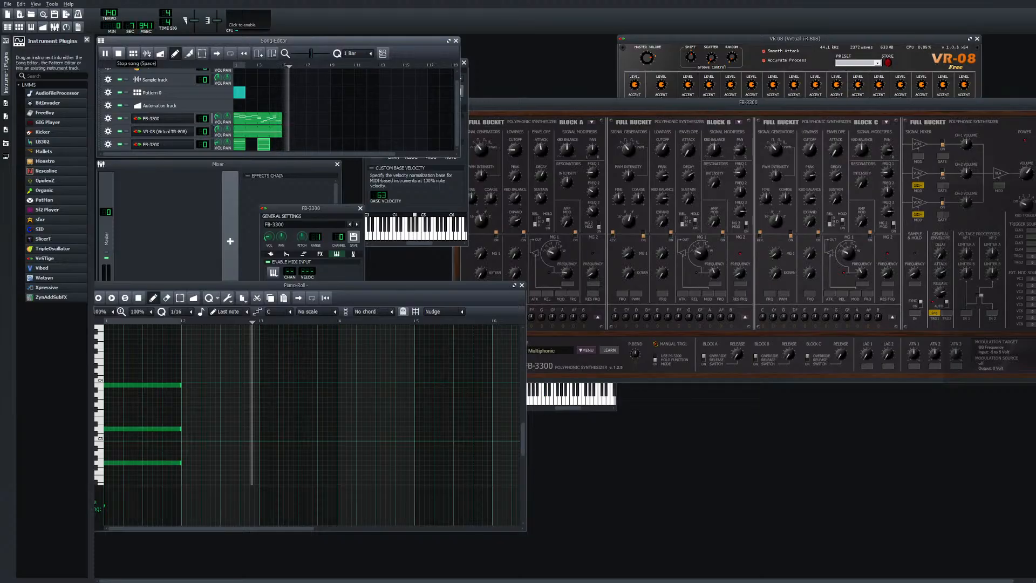
pyautogui.click(118, 53)
pyautogui.click(105, 53)
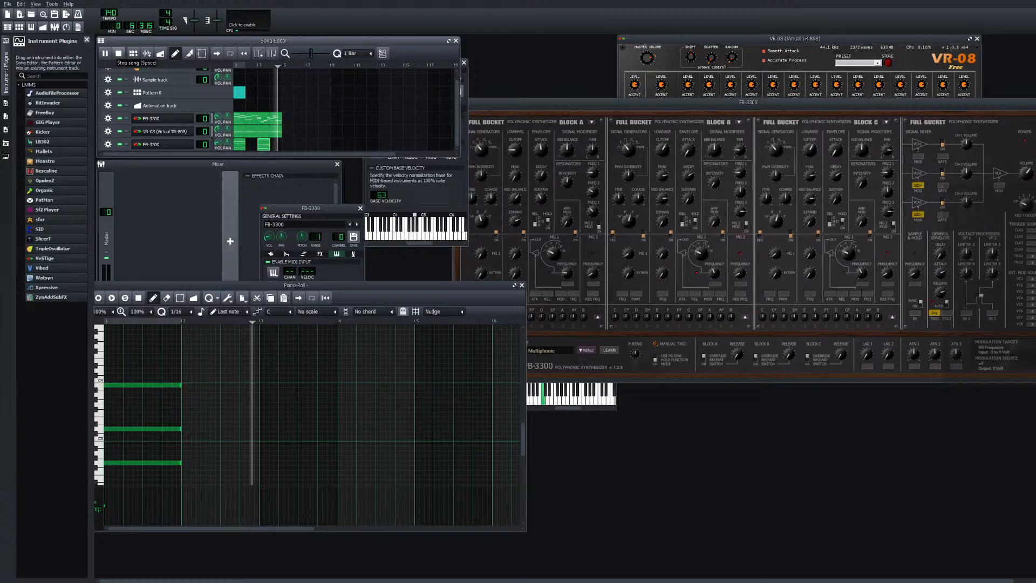
pyautogui.click(118, 53)
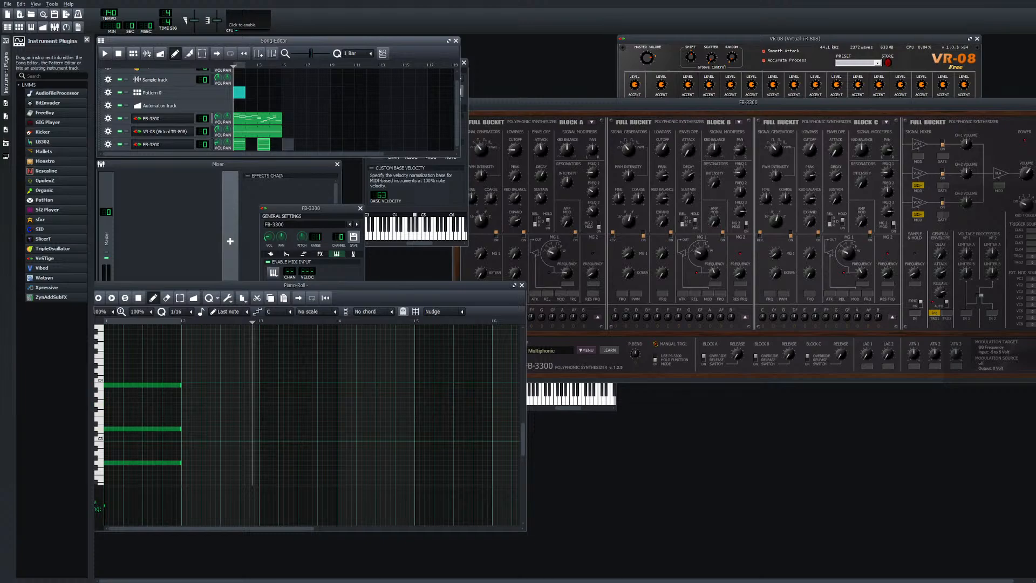
# Open a new clip at bar 5 of the lower FB-3300 track, enter a one-bar E minor chord (E, G, B) and audition it
pyautogui.doubleClick(288, 144)
pyautogui.scroll(6, 235, 352)
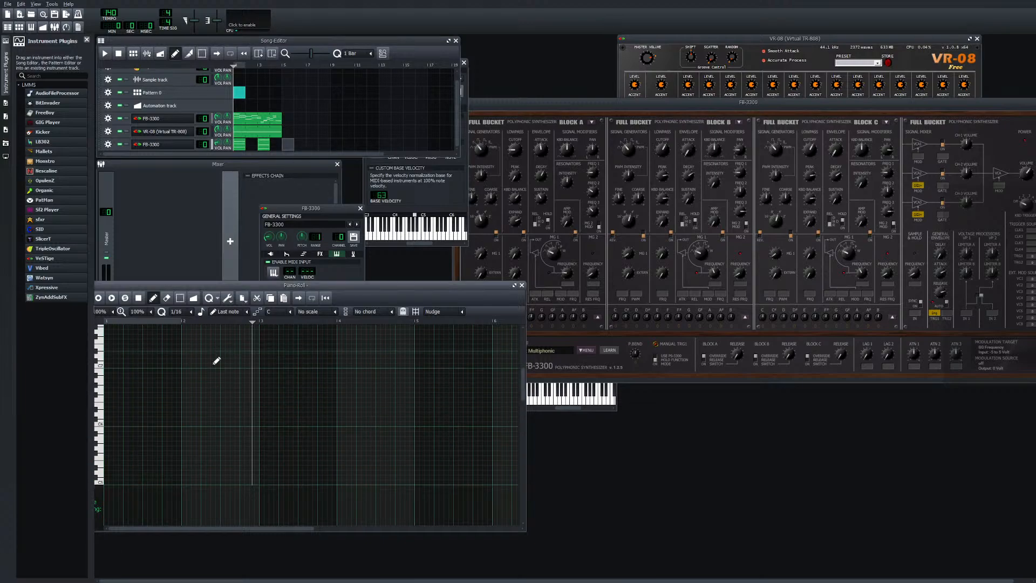
pyautogui.scroll(-9, 188, 377)
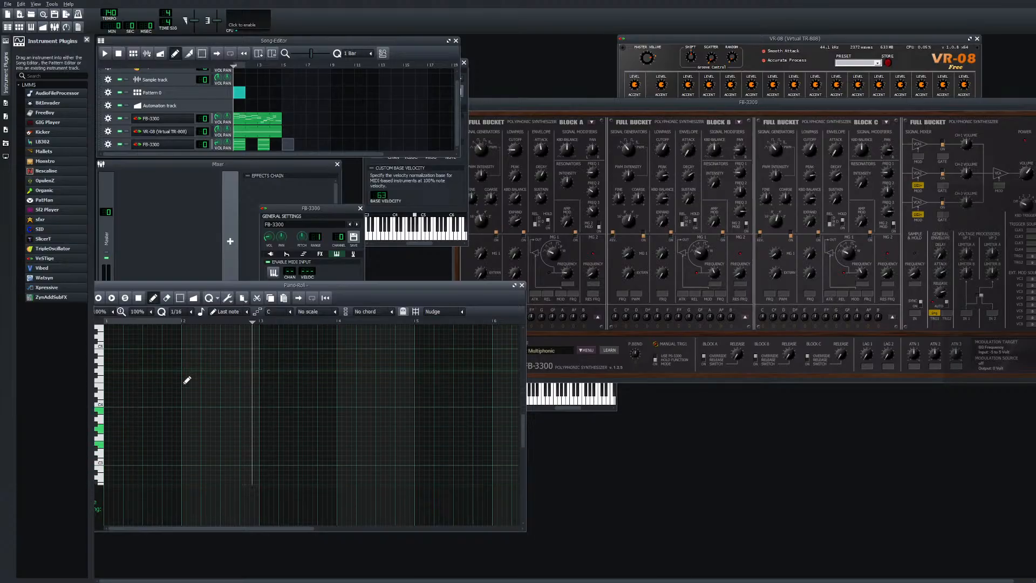
pyautogui.click(108, 410)
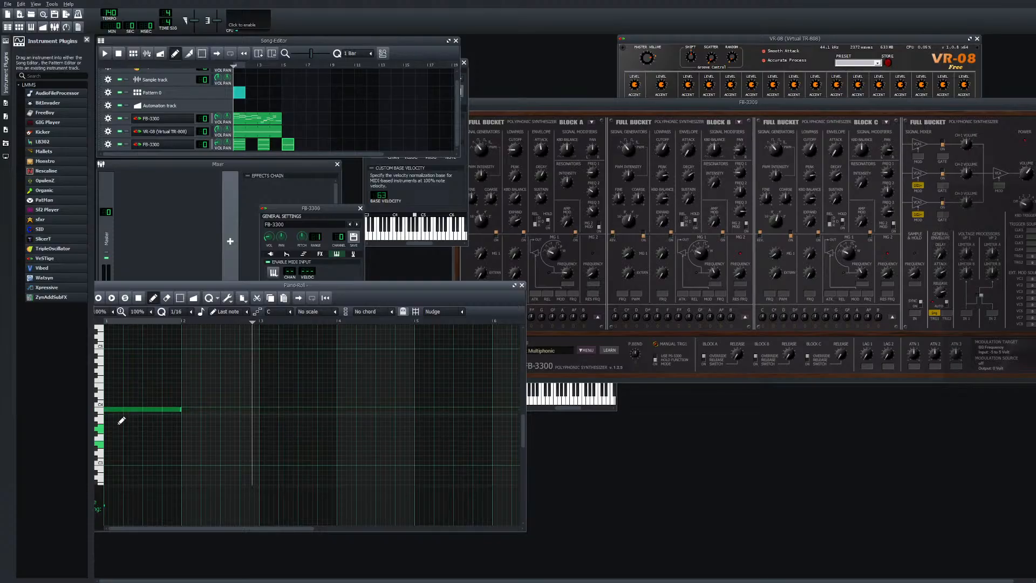
pyautogui.moveTo(122, 412)
pyautogui.mouseDown()
pyautogui.moveTo(110, 429)
pyautogui.moveTo(134, 454)
pyautogui.moveTo(109, 453)
pyautogui.moveTo(127, 427)
pyautogui.mouseUp()
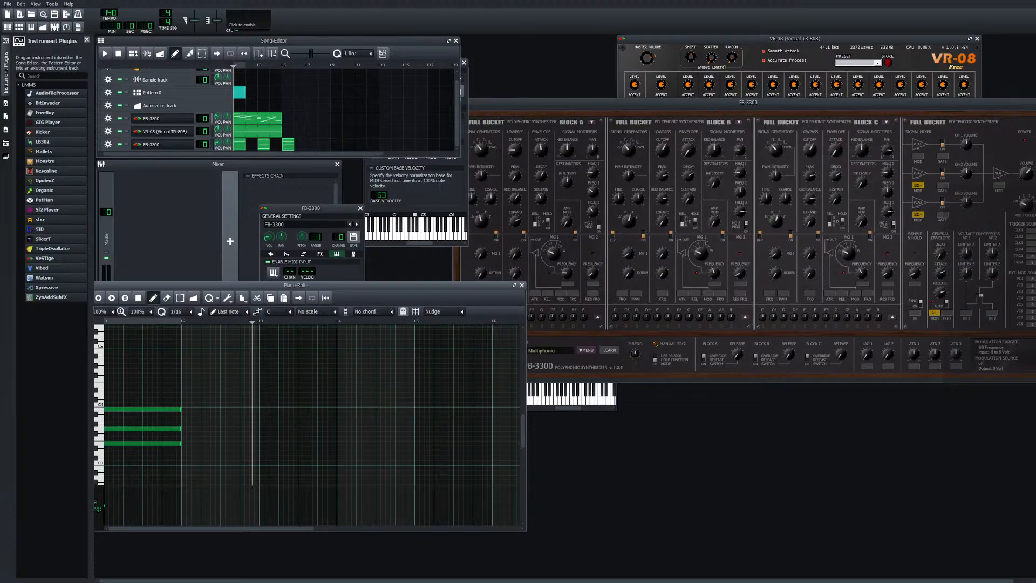
pyautogui.click(105, 53)
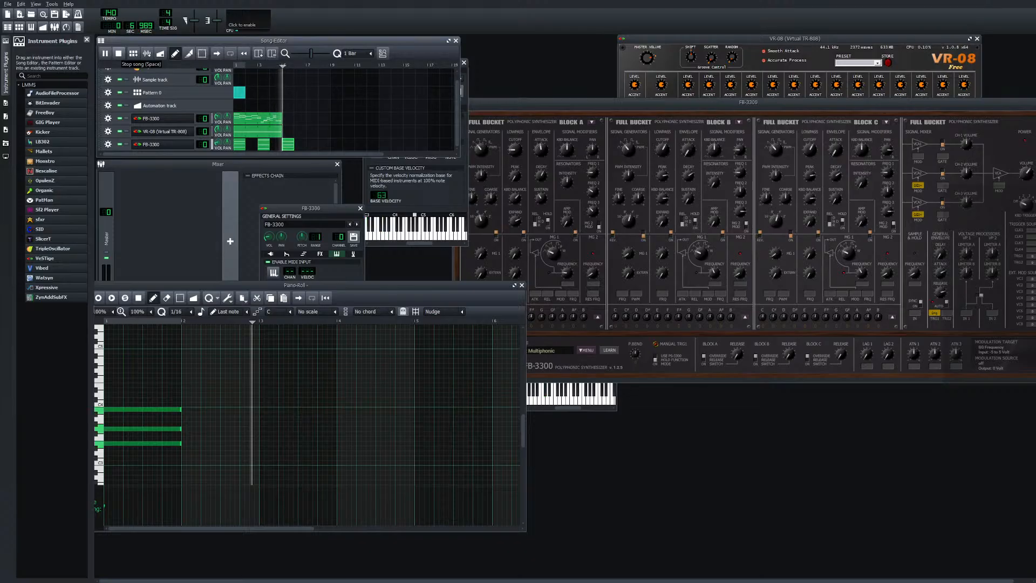
pyautogui.click(118, 53)
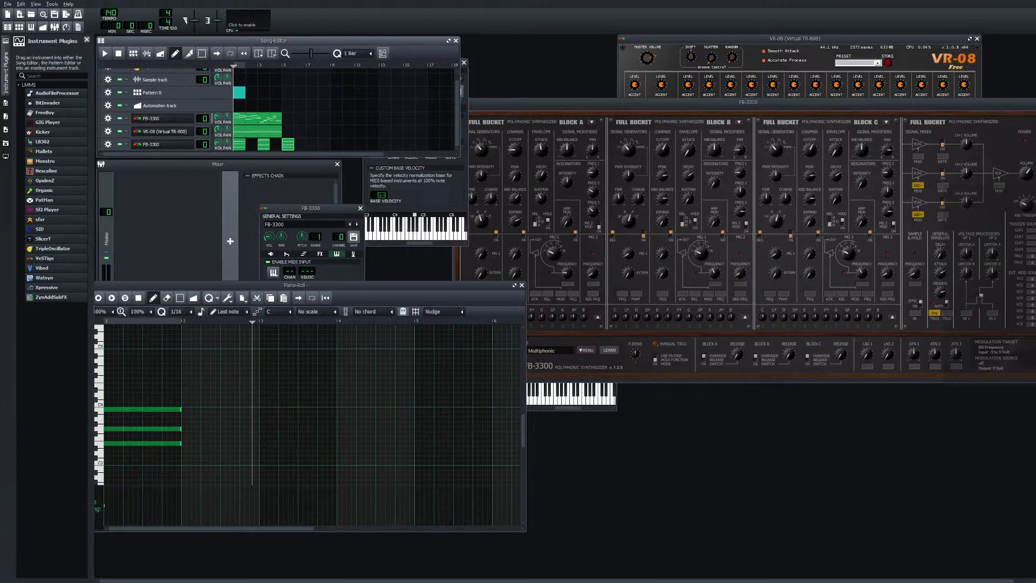
# Shift the bar 5 chord's notes up to form G major: B to D, G to B and E to G
pyautogui.moveTo(129, 409); pyautogui.dragTo(128, 395)
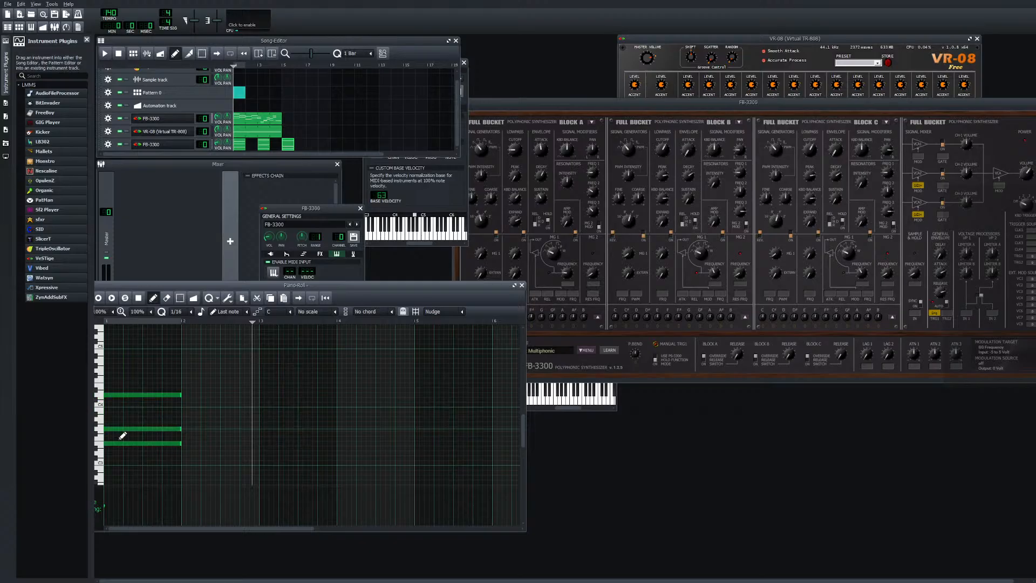
pyautogui.moveTo(122, 435); pyautogui.dragTo(123, 416)
pyautogui.moveTo(127, 451); pyautogui.dragTo(130, 437)
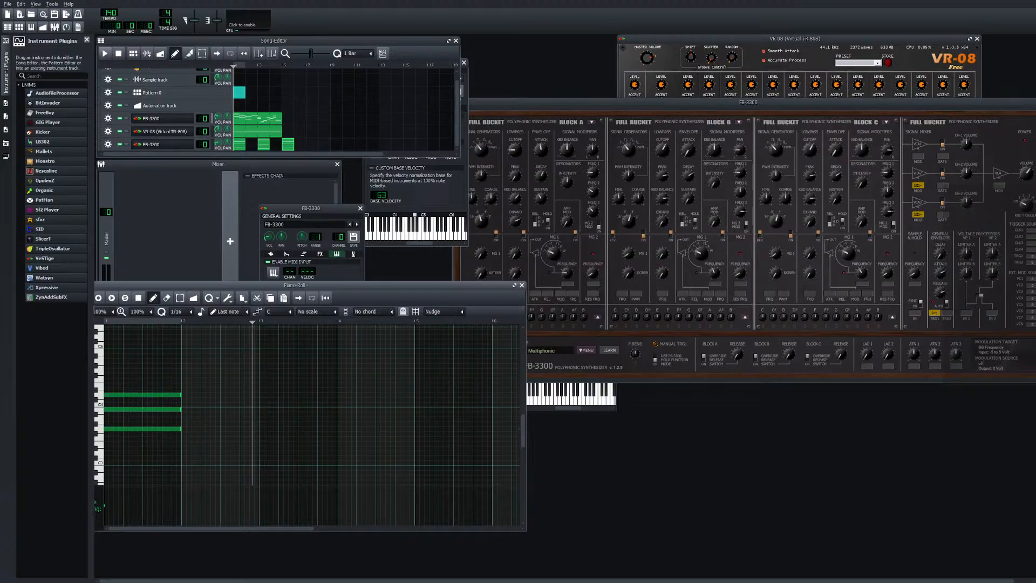
# Play the song to hear the G major chord in bar 5 of the lower FB-3300 track
pyautogui.press('space')
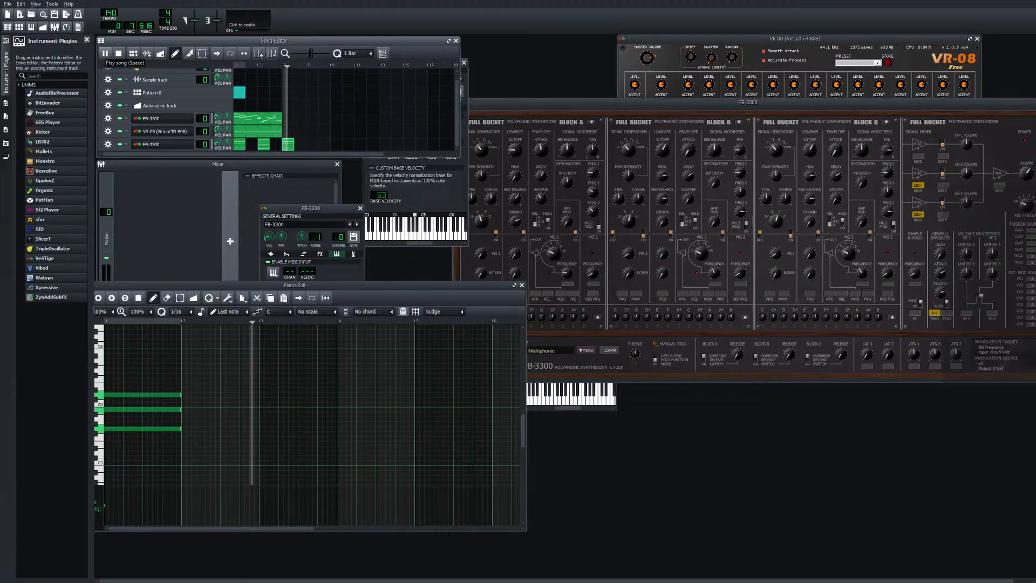
pyautogui.press('space')
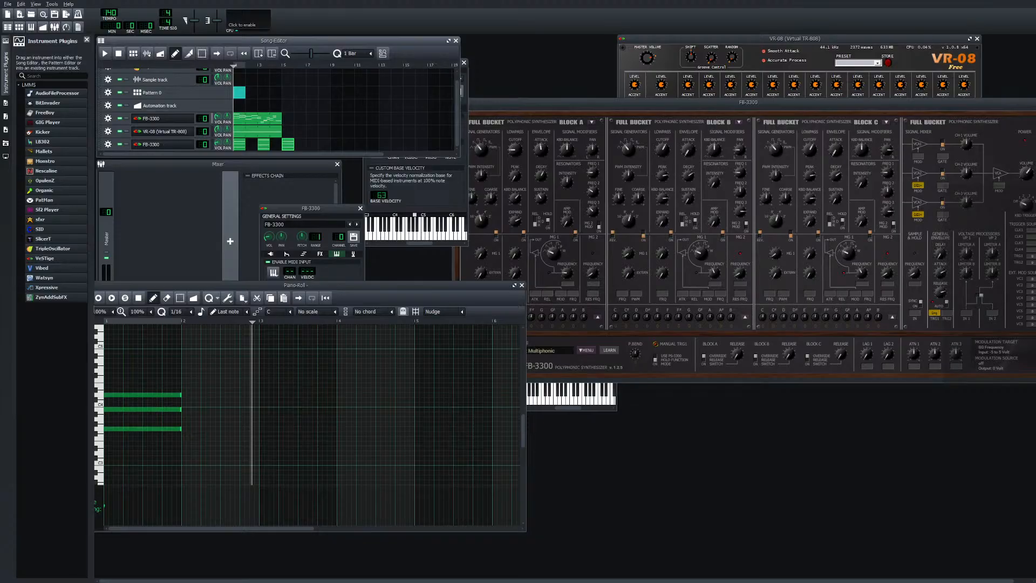
pyautogui.press('space')
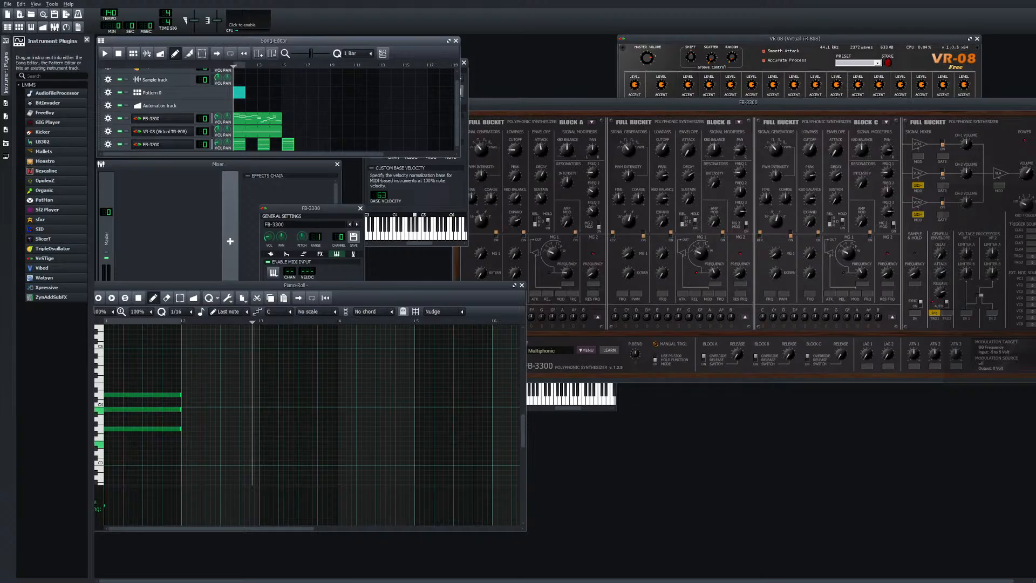
# Lower the bar 5 chord's bottom note to E, delete its top D to leave E and B, and audition the result
pyautogui.moveTo(139, 428); pyautogui.dragTo(138, 443)
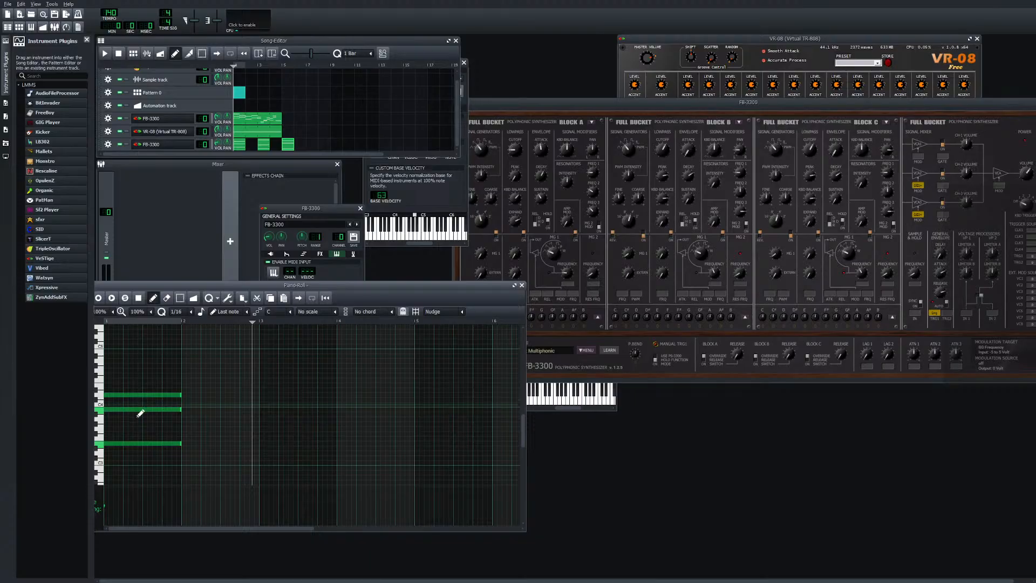
pyautogui.moveTo(138, 410); pyautogui.dragTo(141, 417)
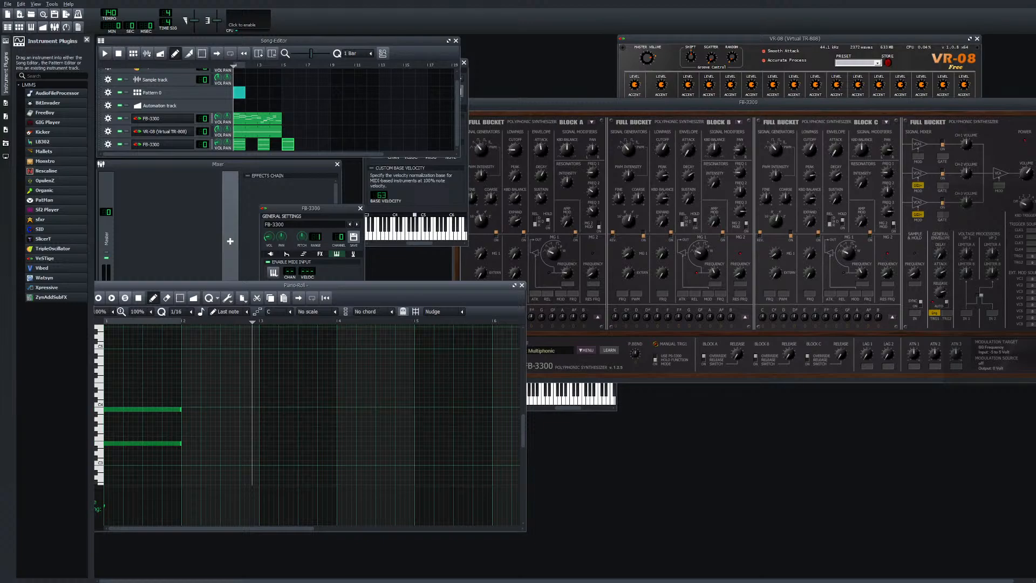
pyautogui.click(104, 53)
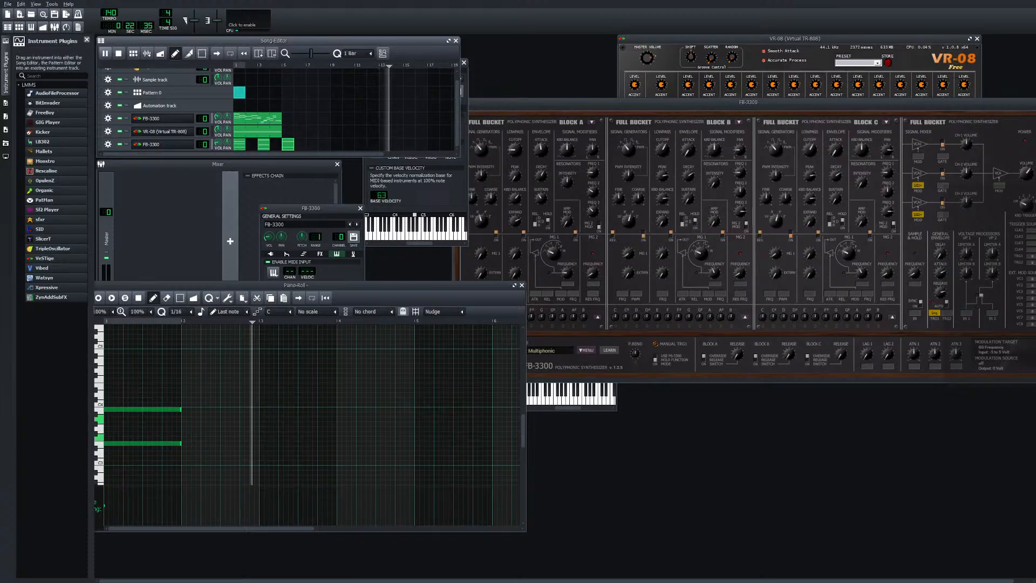
pyautogui.press('space')
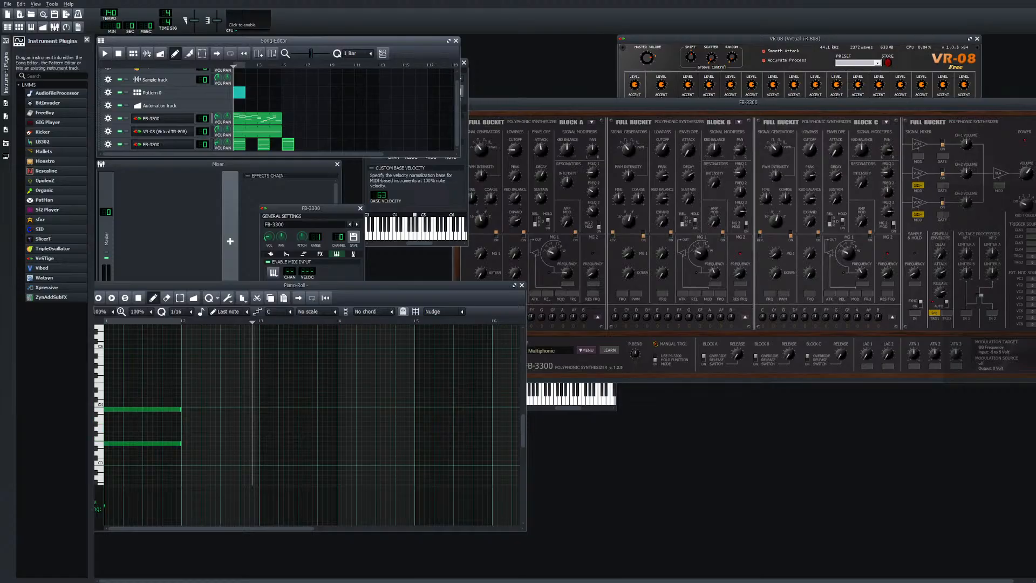
# Open the upper FB-3300 track's four-bar clip and raise its final note by a whole step to B
pyautogui.click(105, 53)
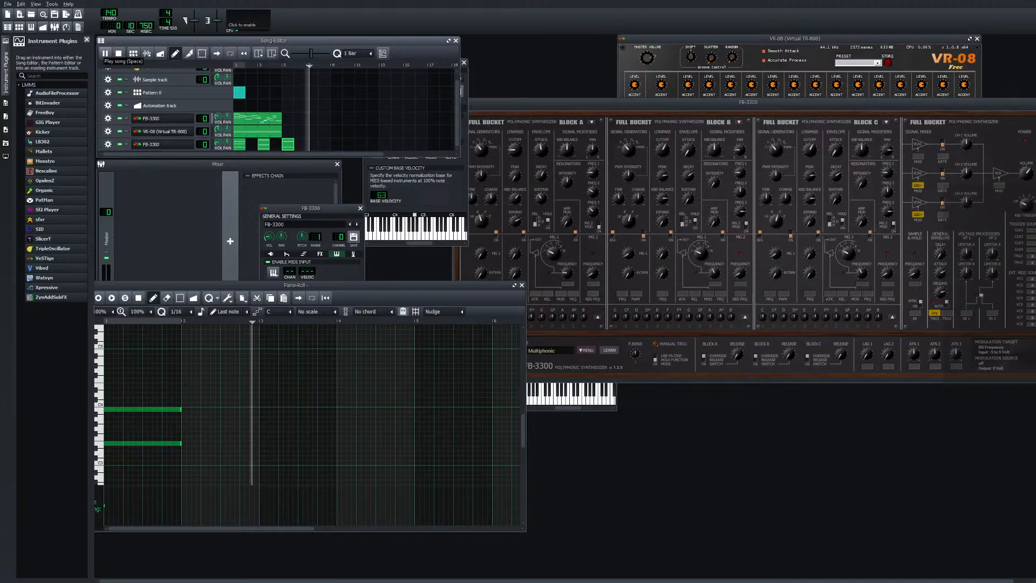
pyautogui.doubleClick(257, 118)
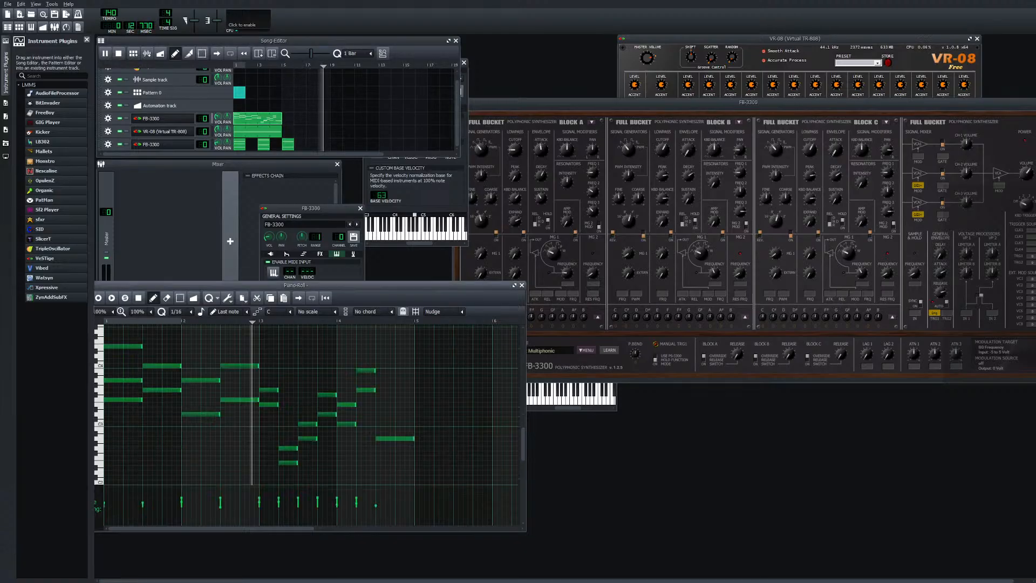
pyautogui.click(402, 439)
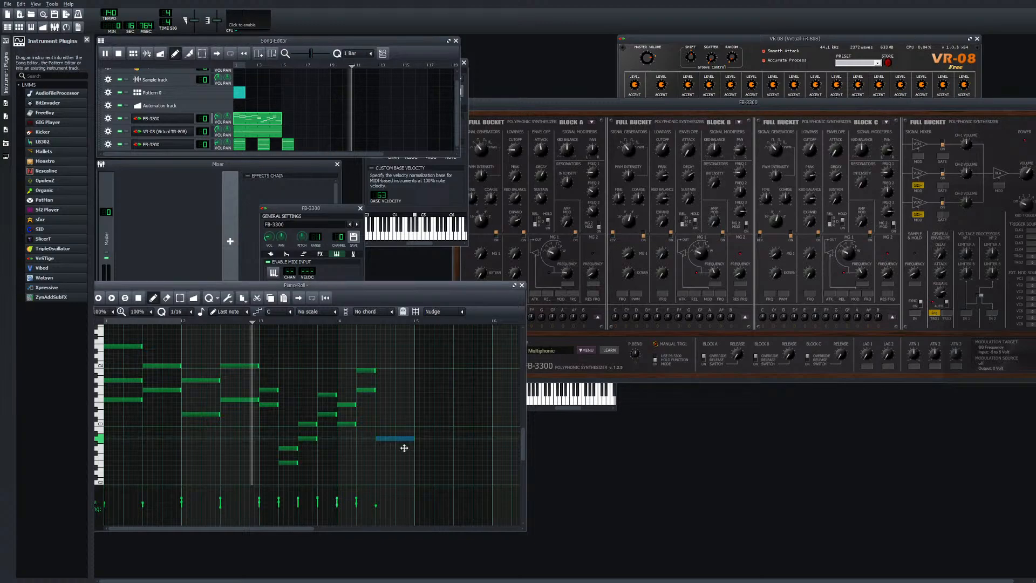
pyautogui.moveTo(404, 448); pyautogui.dragTo(406, 439)
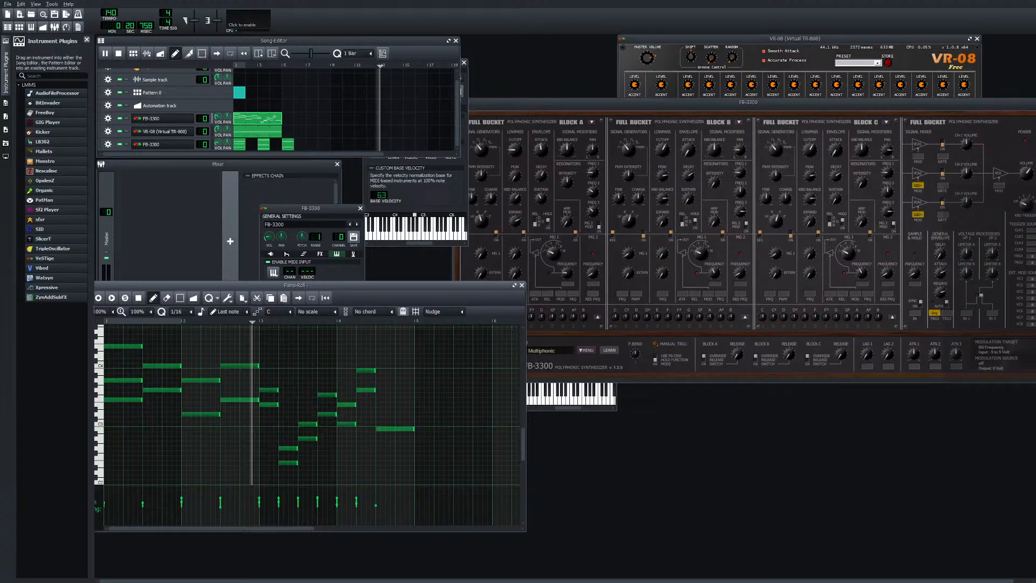
# Replay the song several times to judge how the melody's final B leads into the bar 5 chord
pyautogui.click(118, 53)
pyautogui.click(104, 53)
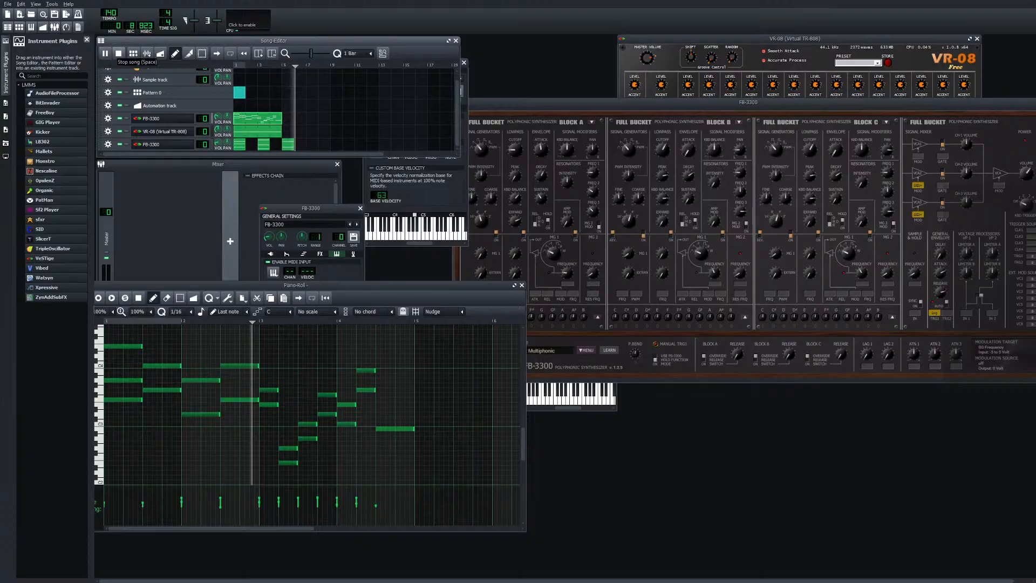
pyautogui.click(118, 53)
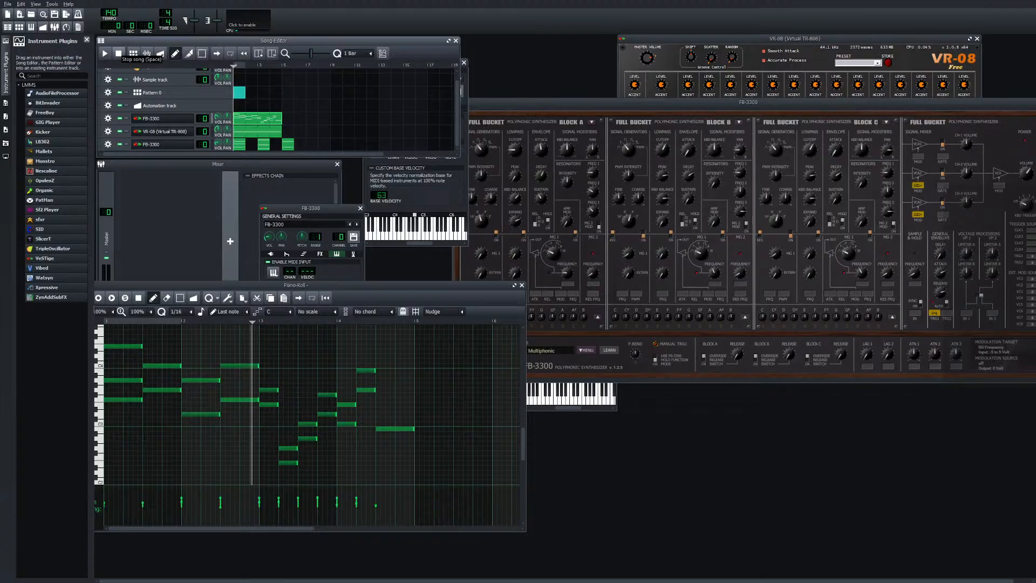
pyautogui.click(105, 53)
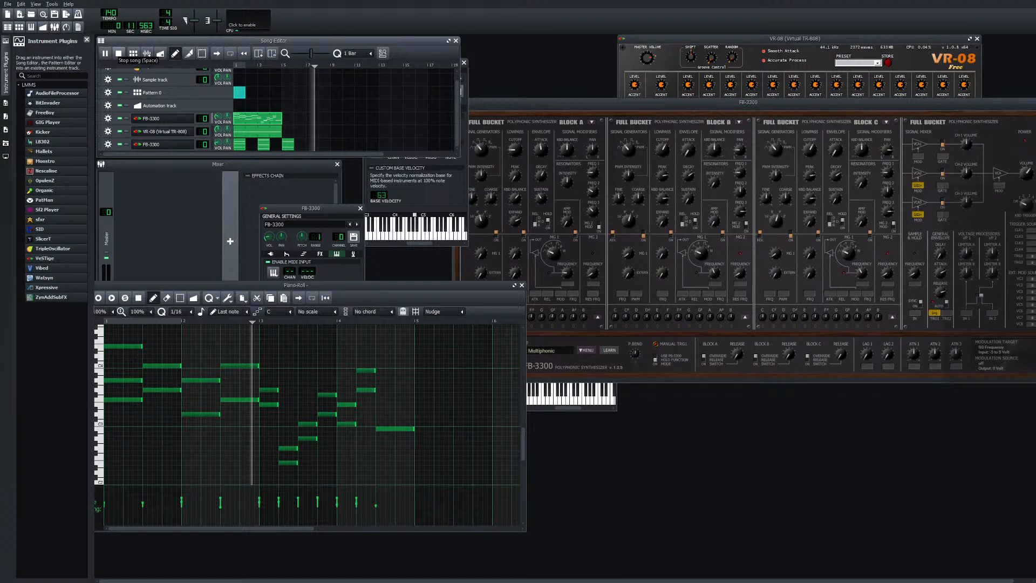
pyautogui.click(119, 53)
pyautogui.press('space')
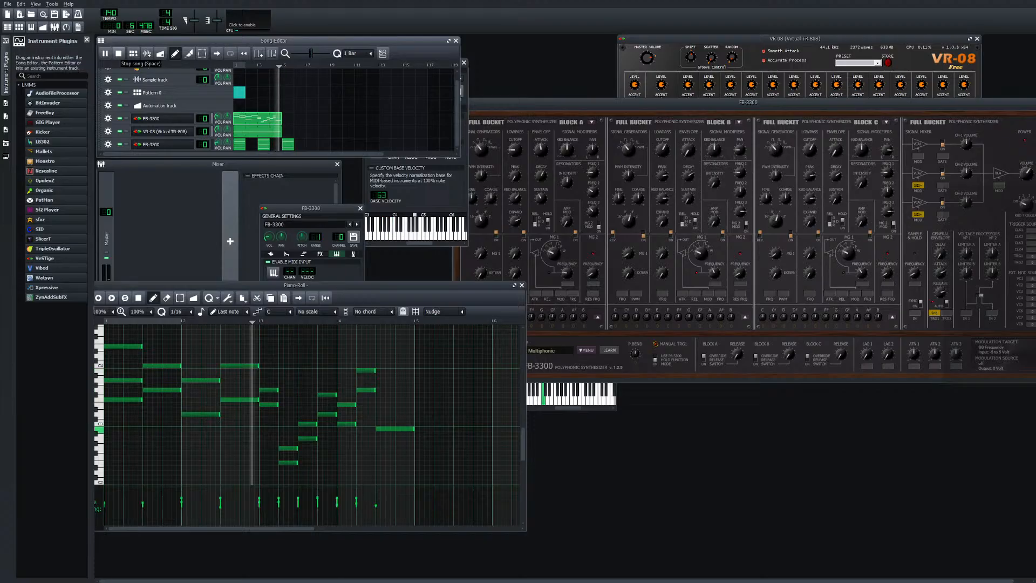
pyautogui.press('space')
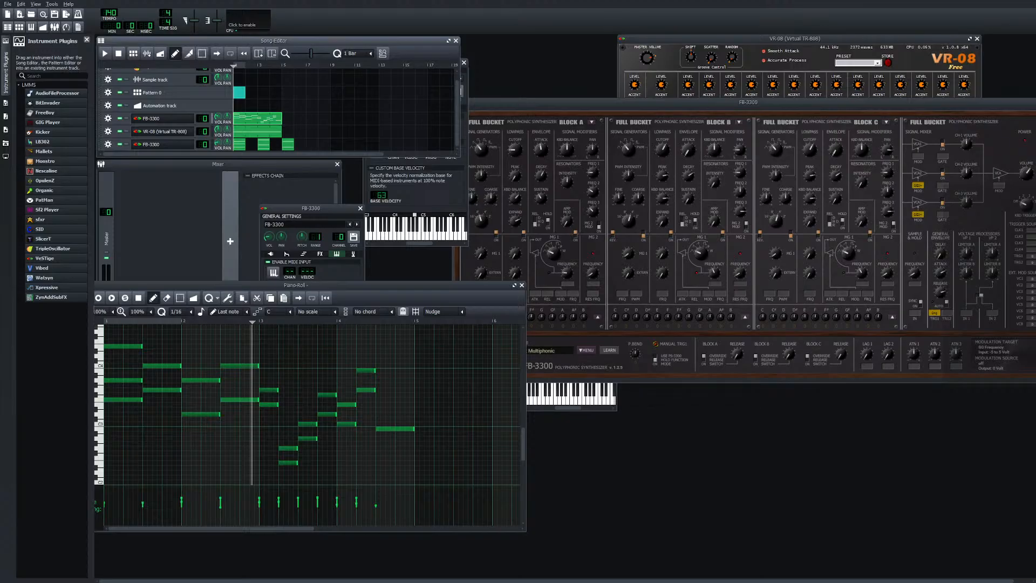
# Create a clip at bar 5 of the upper FB-3300 track, enter a half-bar E at its start and audition it
pyautogui.doubleClick(288, 118)
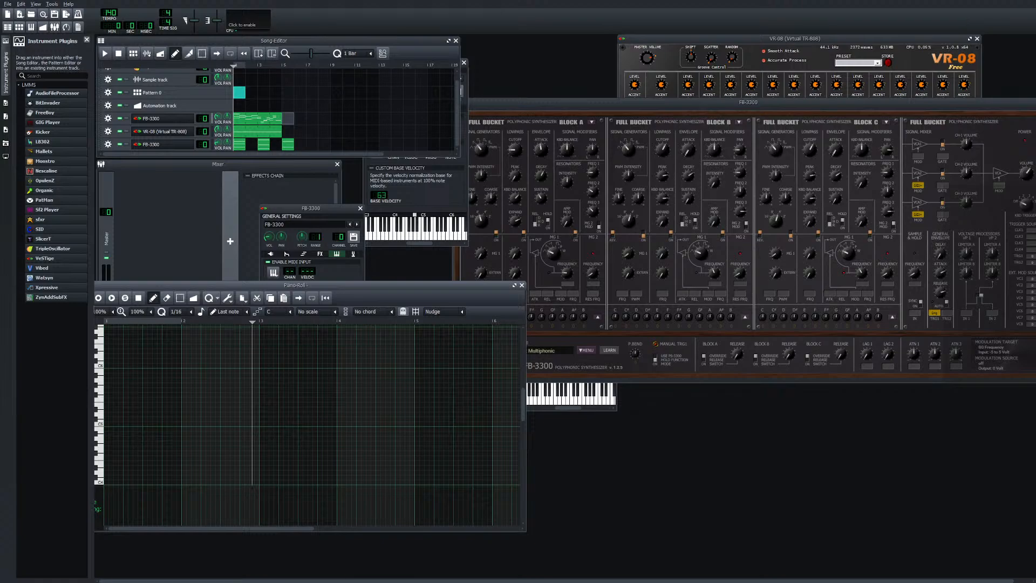
pyautogui.scroll(3, 300, 370)
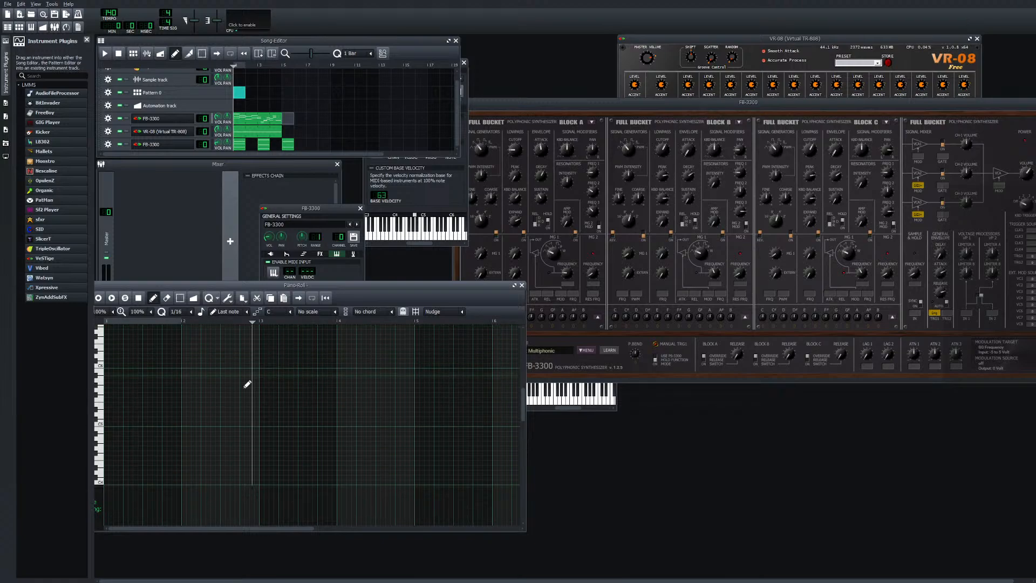
pyautogui.scroll(-2, 245, 383)
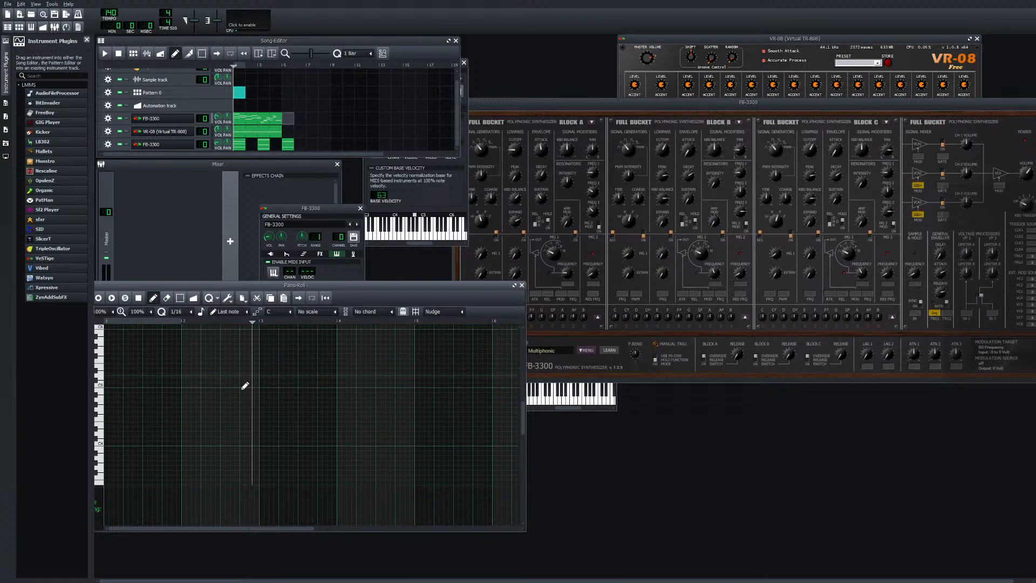
pyautogui.click(121, 420)
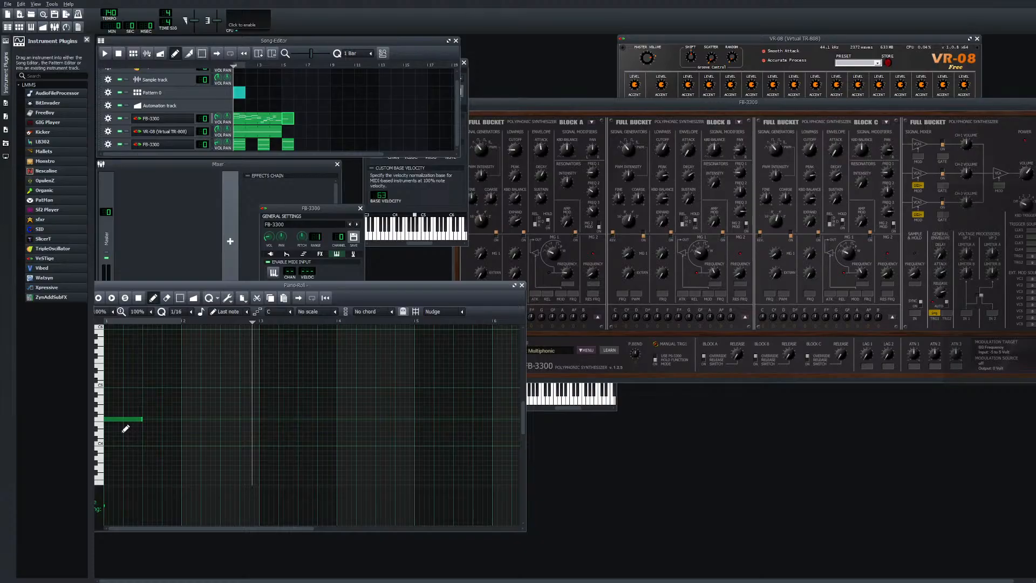
pyautogui.moveTo(125, 420); pyautogui.dragTo(127, 430)
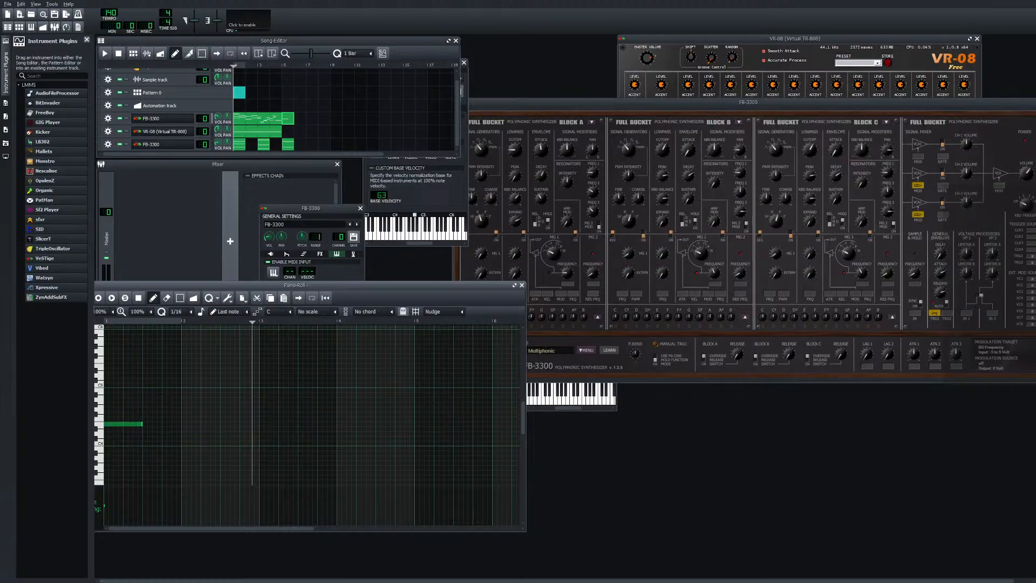
pyautogui.click(105, 53)
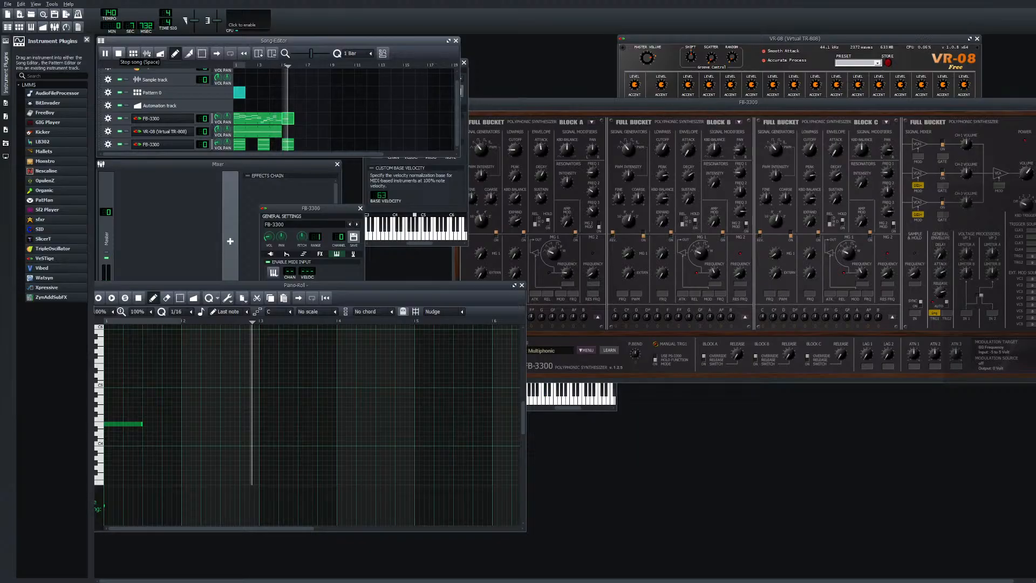
pyautogui.click(105, 54)
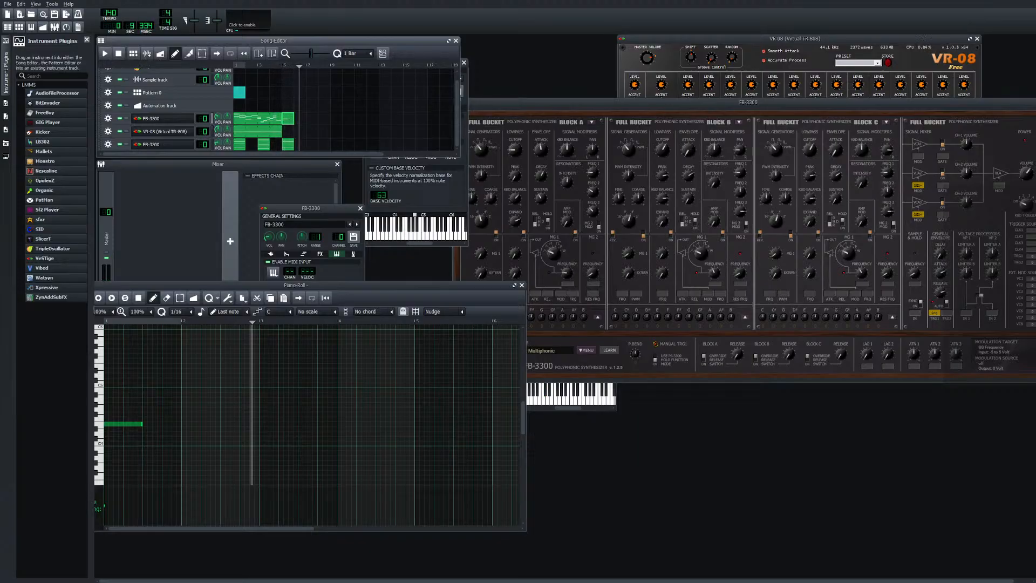
# Reopen the upper track's four-bar clip, add a half-bar F above the final B and replay the end of the phrase
pyautogui.doubleClick(264, 118)
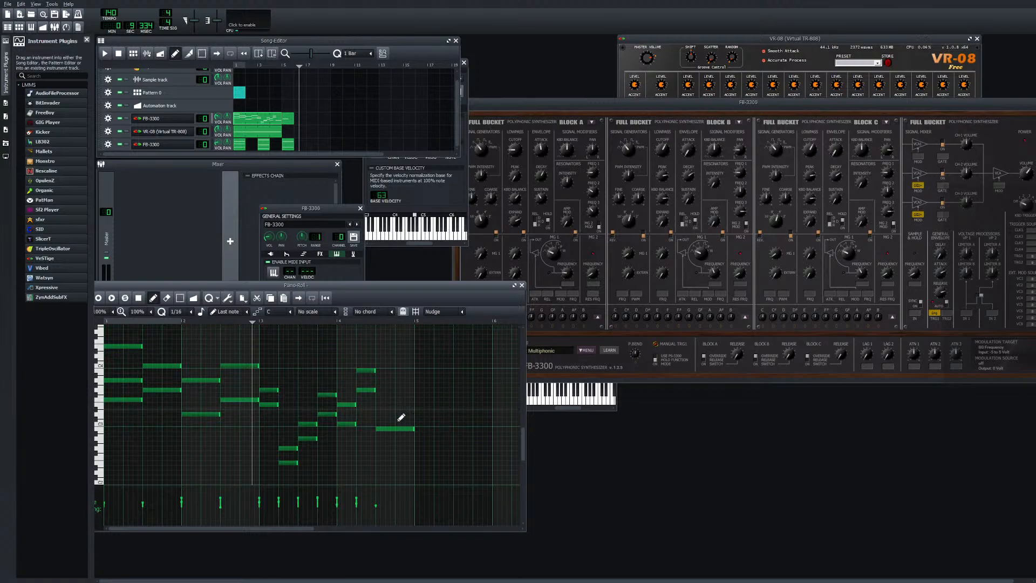
pyautogui.click(384, 400)
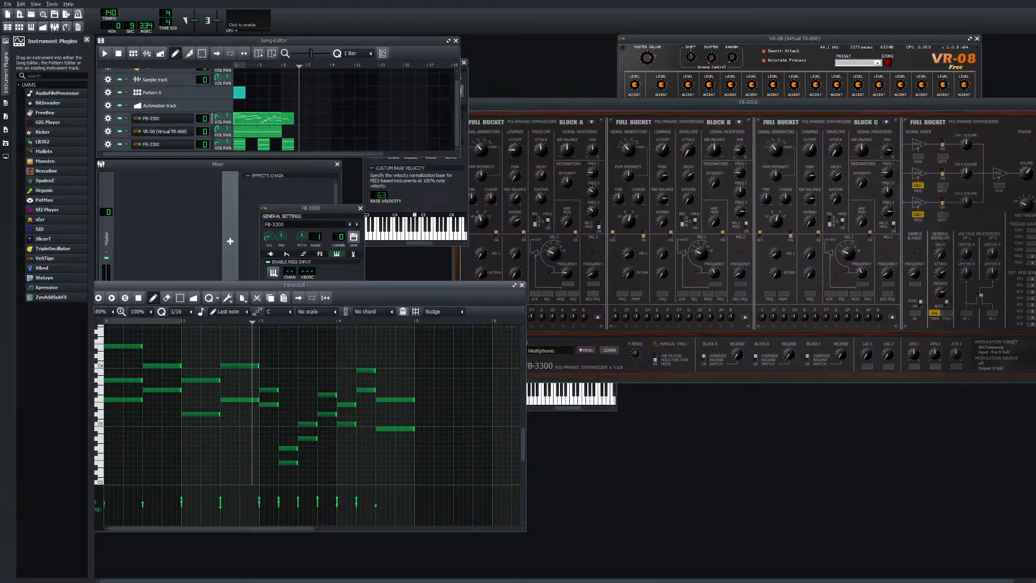
pyautogui.click(275, 66)
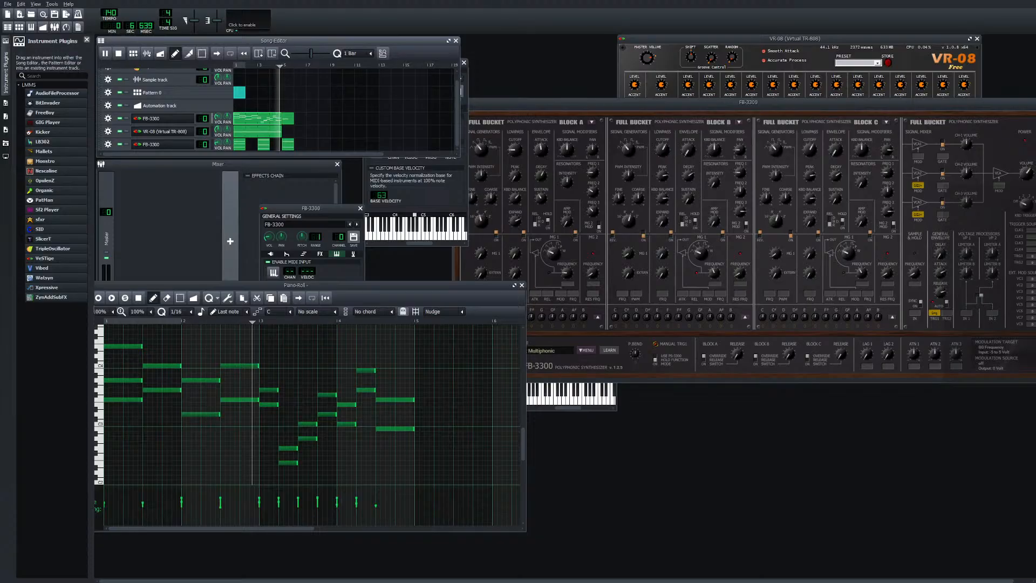
pyautogui.click(270, 65)
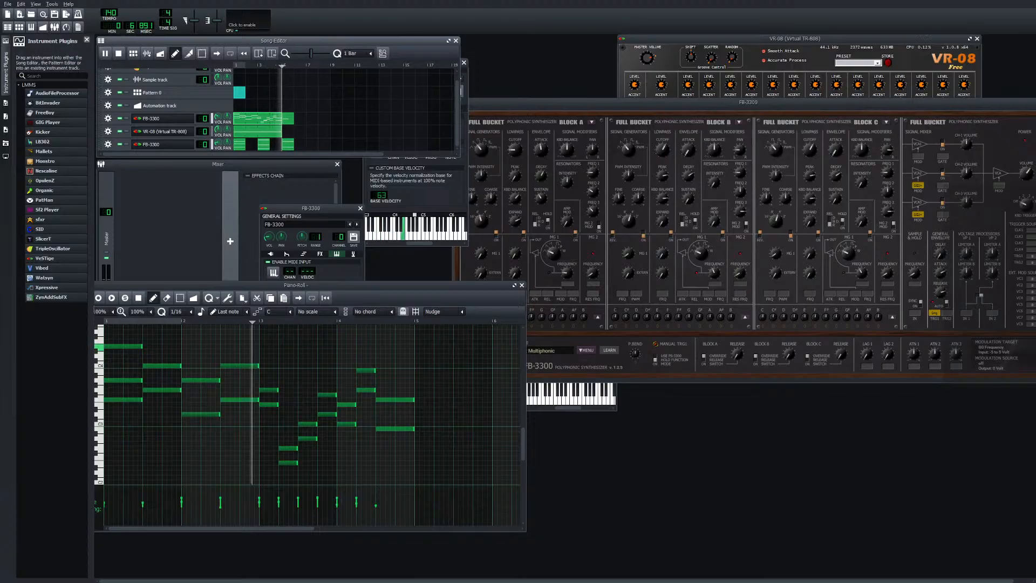
pyautogui.press('space')
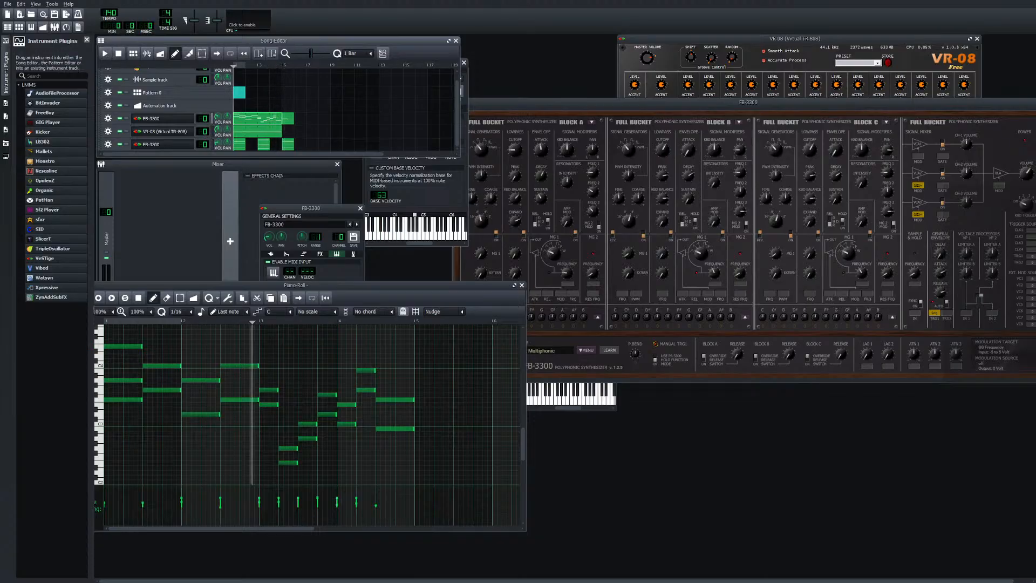
pyautogui.click(276, 65)
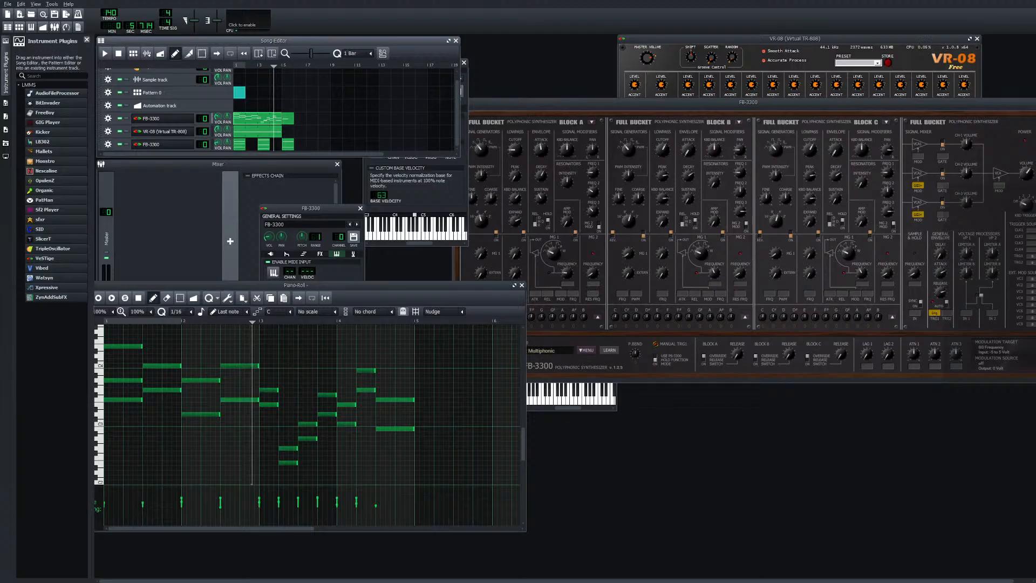
# Lower the harmony note at the end of the melody clip to the G below the final B and audition it
pyautogui.moveTo(401, 402); pyautogui.dragTo(398, 447)
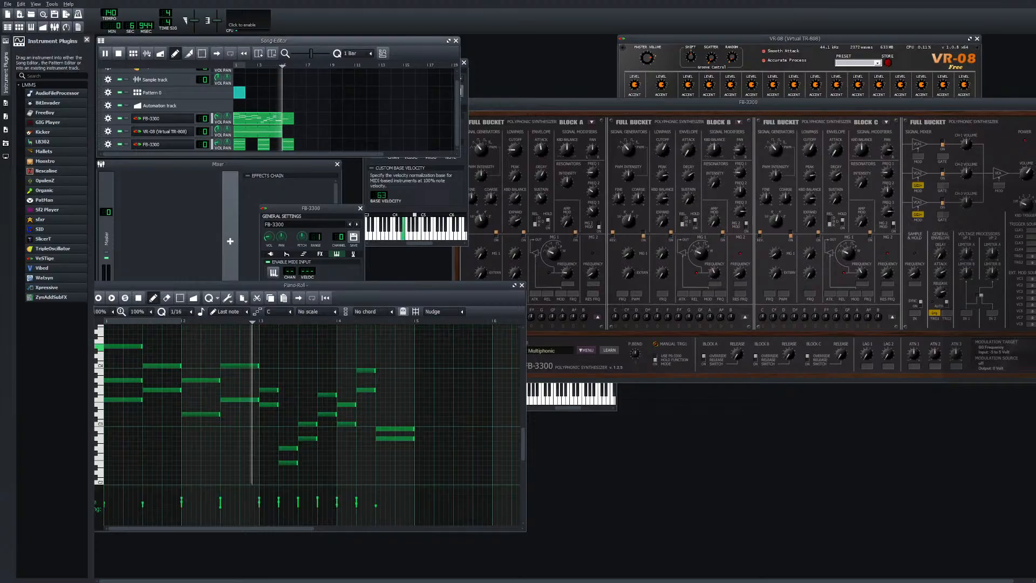
pyautogui.moveTo(401, 440); pyautogui.dragTo(400, 450)
pyautogui.press('space')
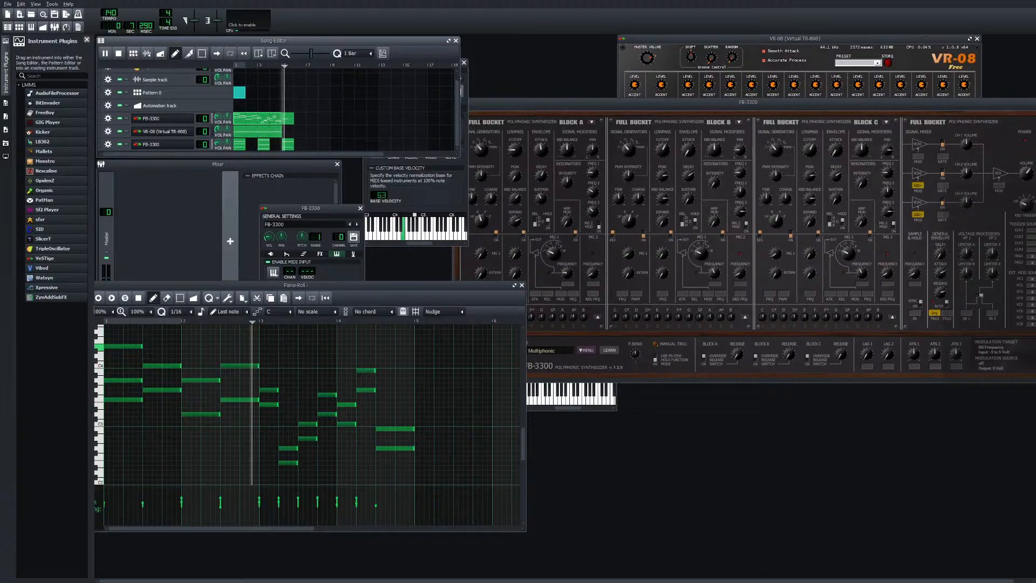
pyautogui.press('space')
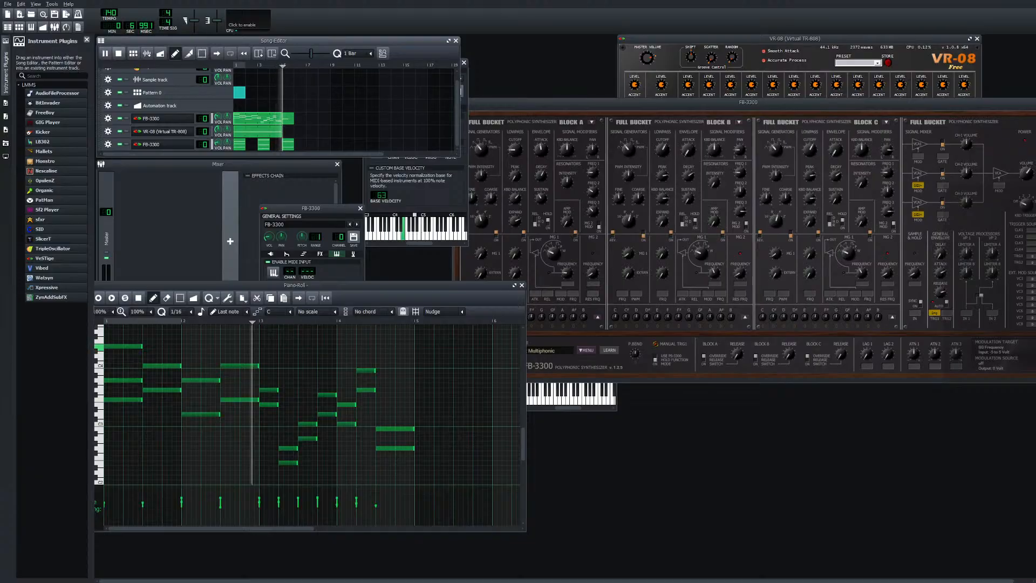
pyautogui.press('space')
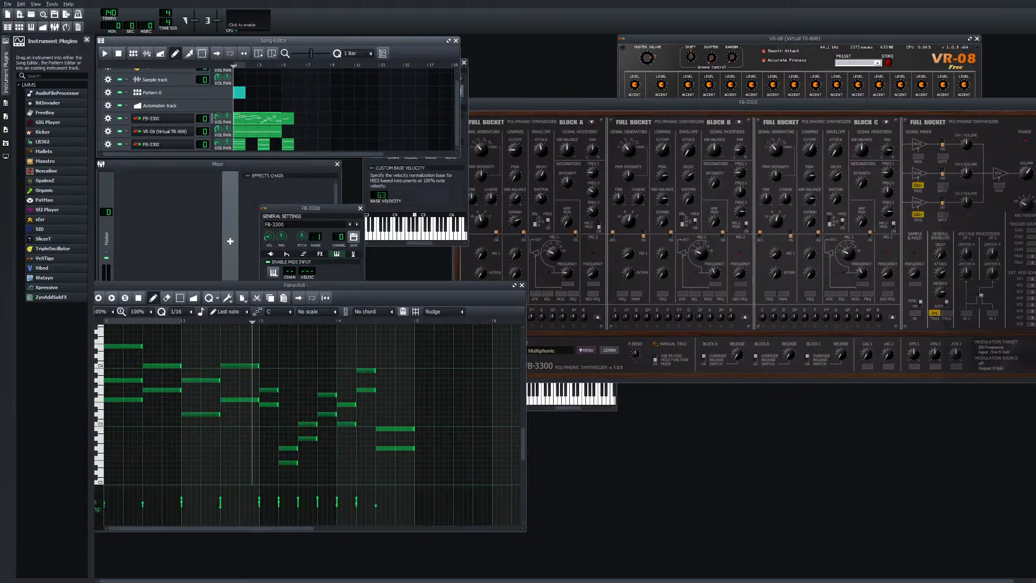
pyautogui.press('space')
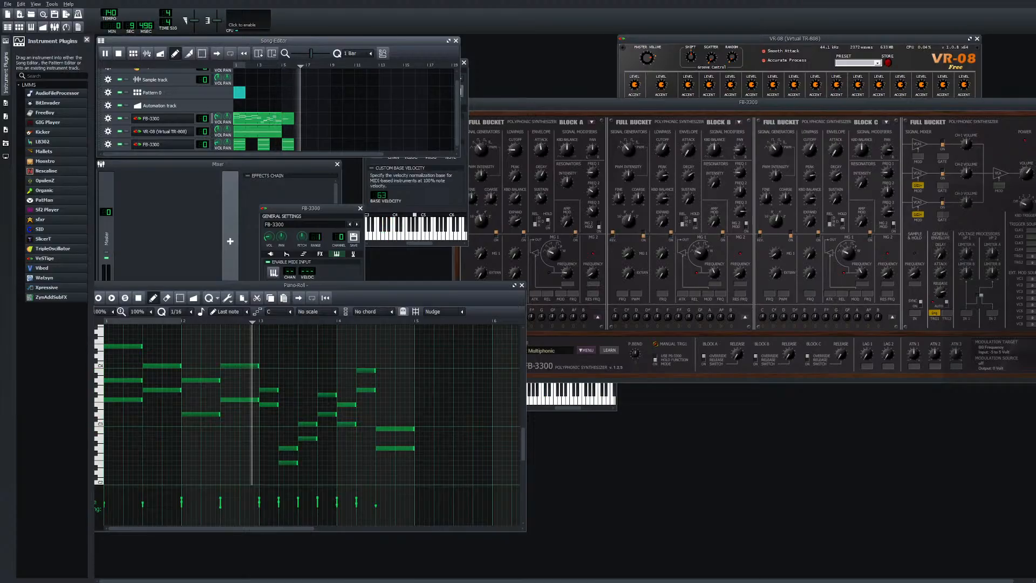
pyautogui.press('space')
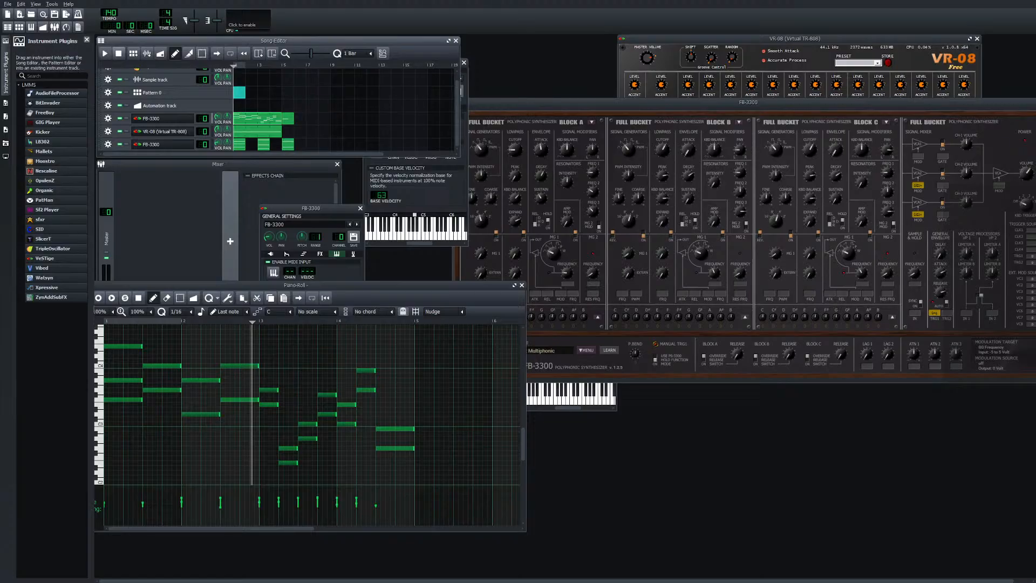
# Reopen the bar 5 clip of the upper FB-3300 track, stack half-bar A and C notes above its E, and replay the song
pyautogui.press('space')
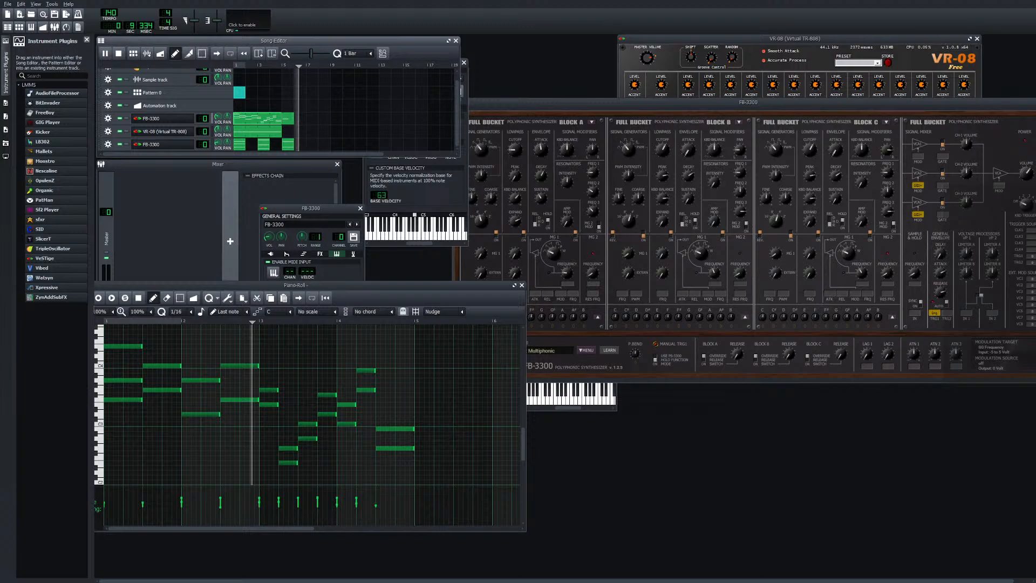
pyautogui.doubleClick(288, 118)
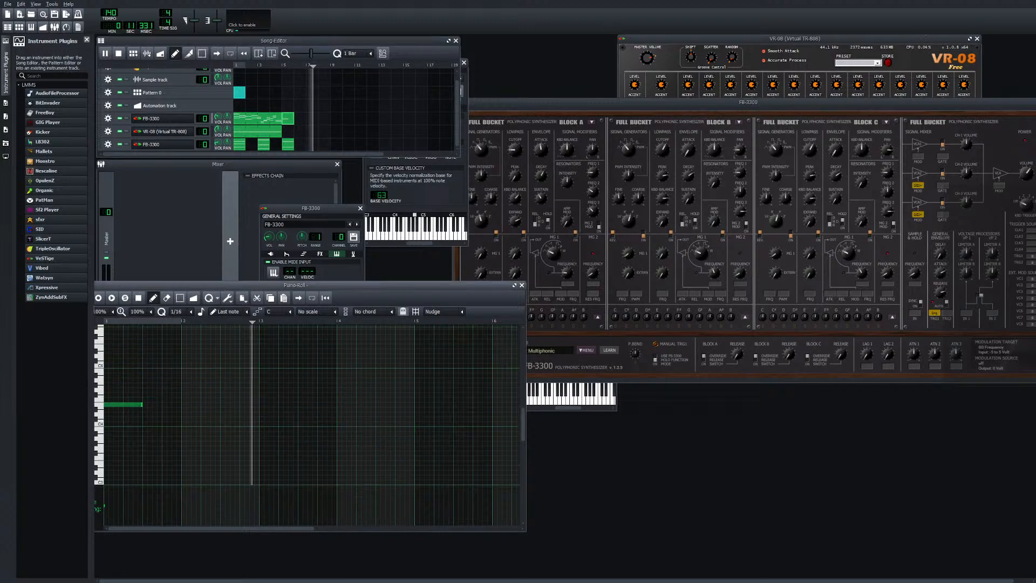
pyautogui.moveTo(119, 398)
pyautogui.mouseDown()
pyautogui.moveTo(116, 406)
pyautogui.moveTo(116, 387)
pyautogui.moveTo(126, 387)
pyautogui.moveTo(114, 366)
pyautogui.mouseUp()
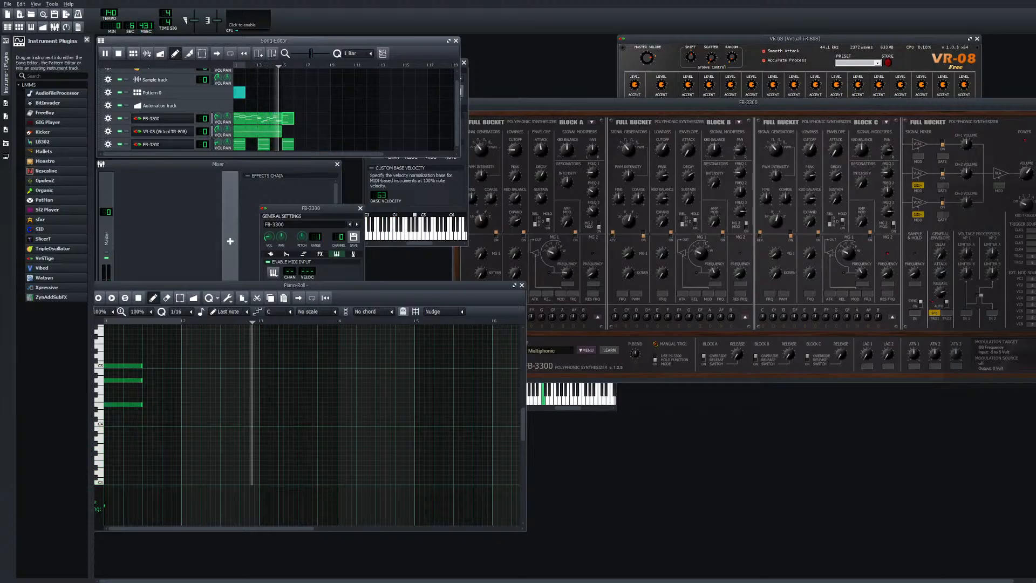
pyautogui.press('space')
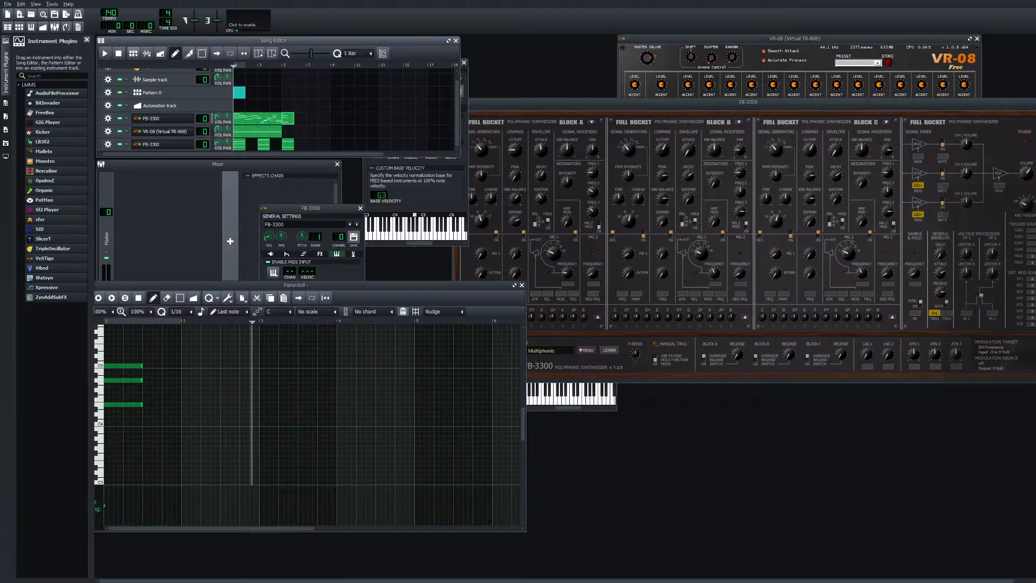
pyautogui.press('space')
pyautogui.scroll(1, 308, 404)
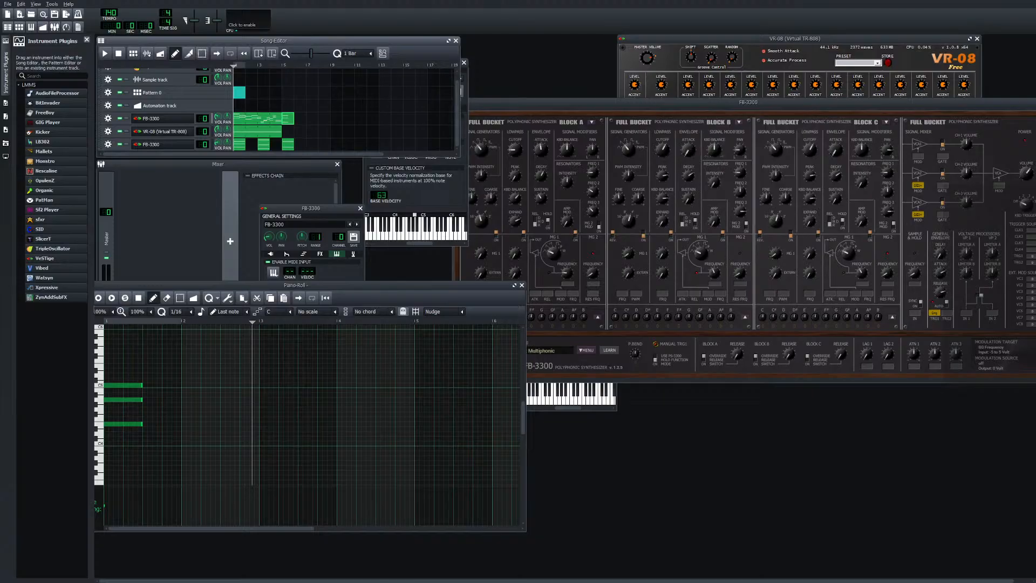
pyautogui.click(180, 298)
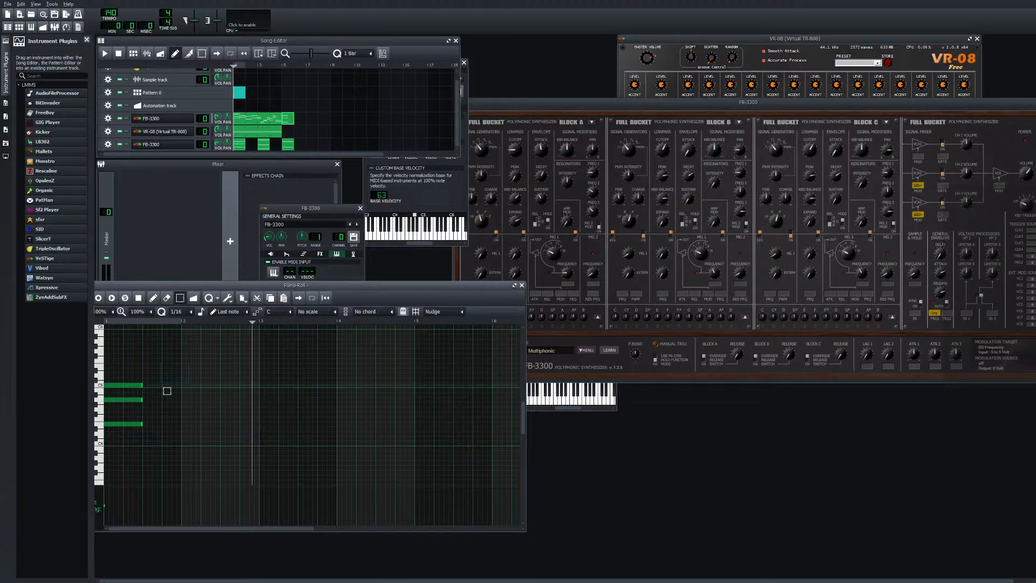
pyautogui.moveTo(160, 383); pyautogui.dragTo(105, 443)
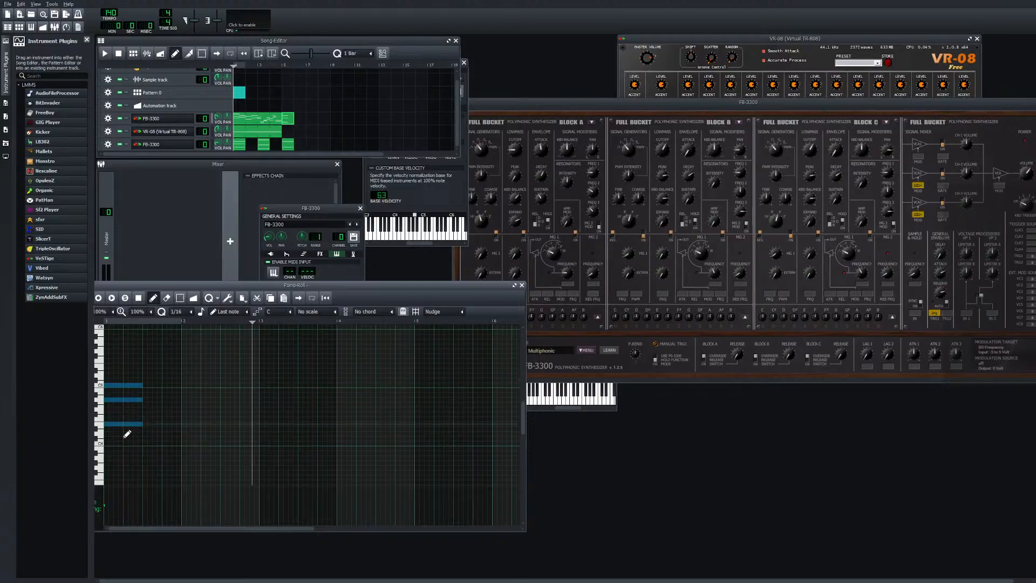
pyautogui.click(172, 345)
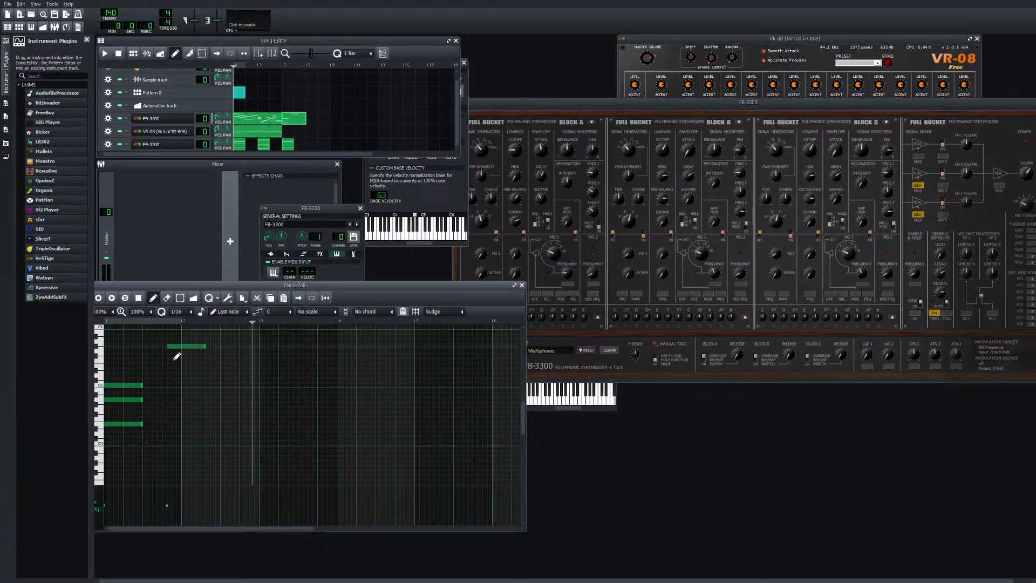
pyautogui.rightClick(185, 348)
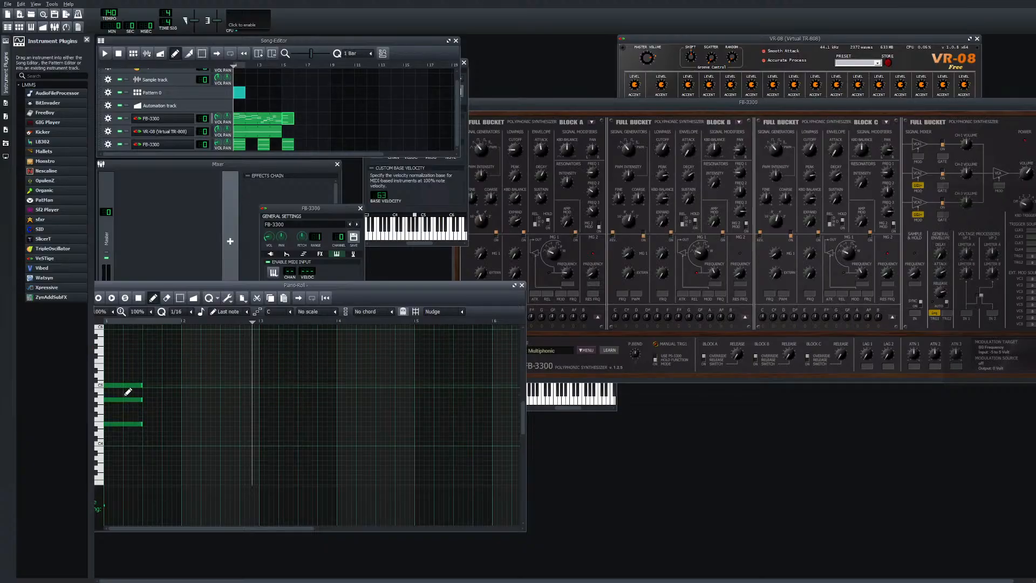
# Revoice the upper track's bar 5 chord lower as G, C and E, and replay the song to judge it
pyautogui.moveTo(130, 394); pyautogui.dragTo(125, 450)
pyautogui.moveTo(125, 410); pyautogui.dragTo(123, 475)
pyautogui.click(105, 54)
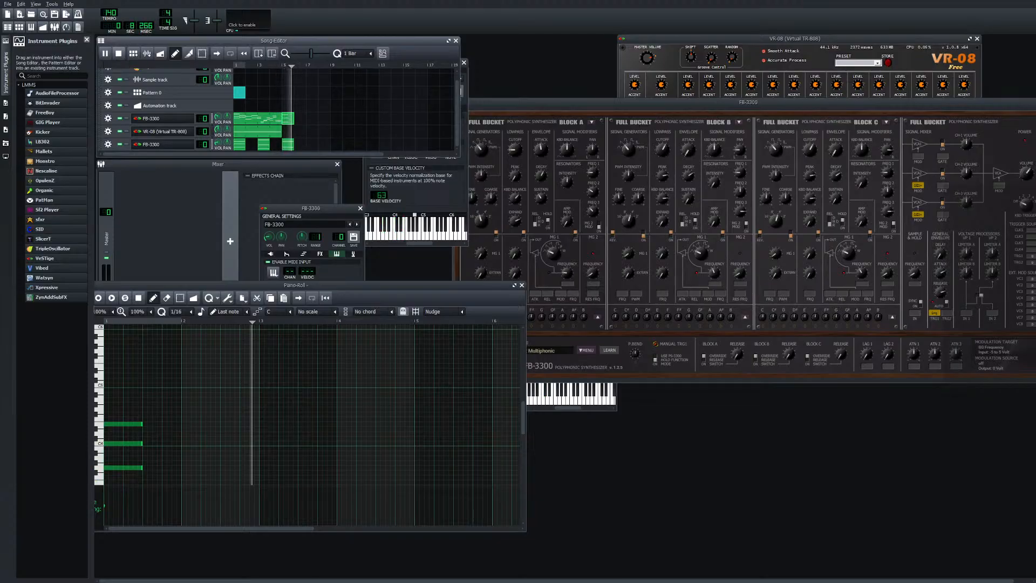
pyautogui.press('space')
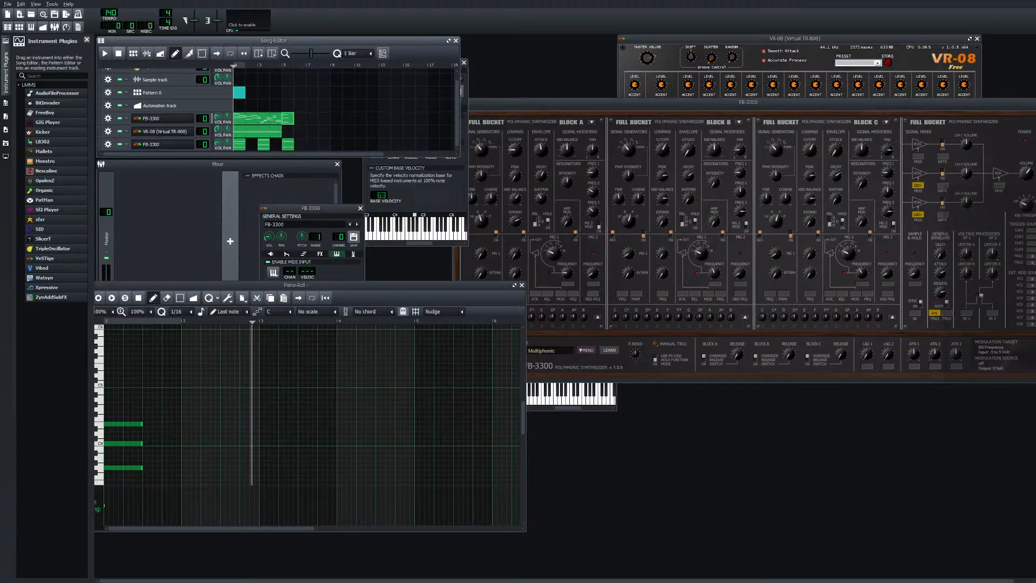
pyautogui.press('space')
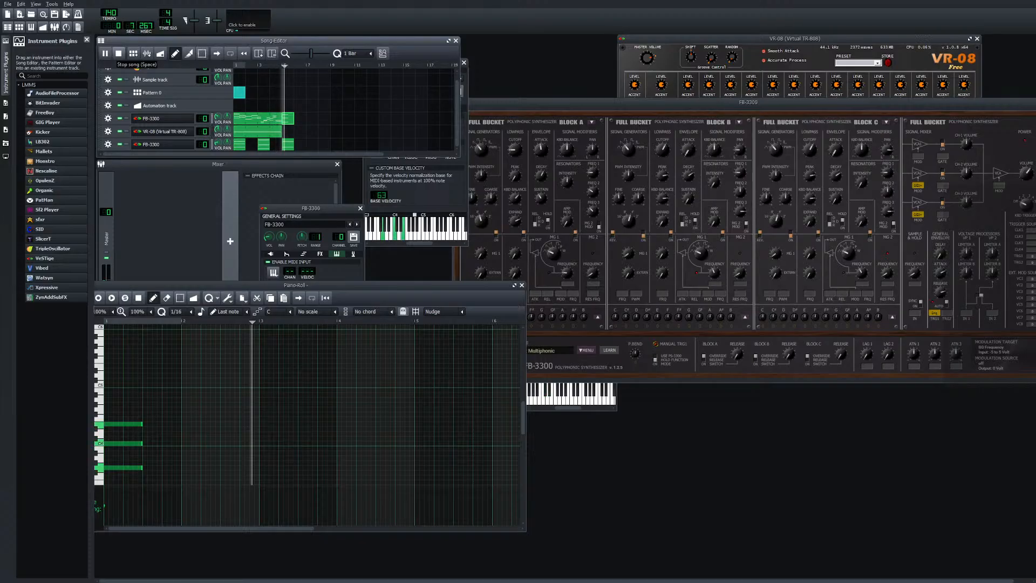
pyautogui.press('space')
# Try other pitches for the bar 5 chord, settle on A, C and E, and audition it from bar 3
pyautogui.scroll(-2, 308, 405)
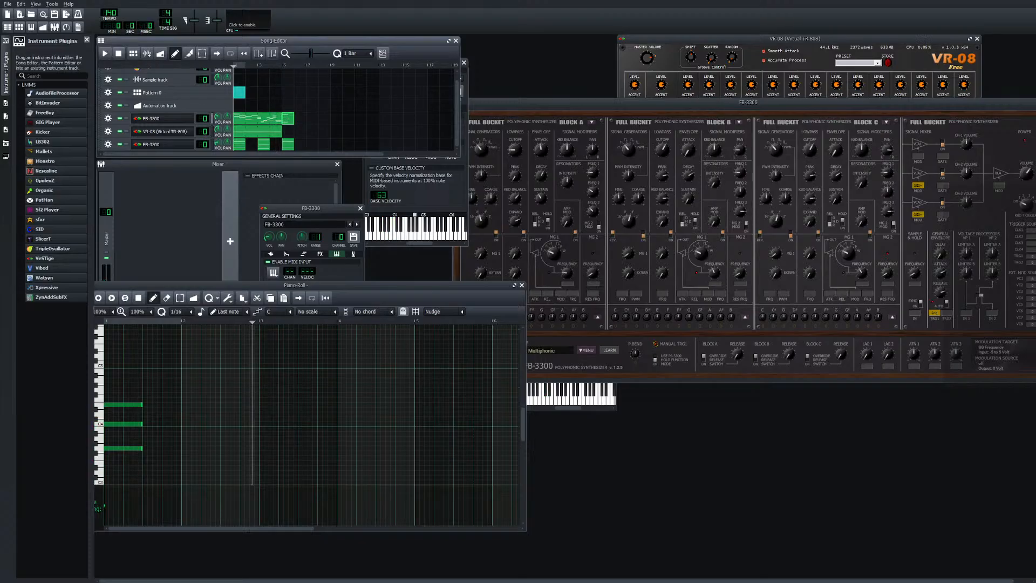
pyautogui.moveTo(123, 430)
pyautogui.mouseDown()
pyautogui.moveTo(123, 469)
pyautogui.moveTo(129, 411)
pyautogui.moveTo(126, 444)
pyautogui.mouseUp()
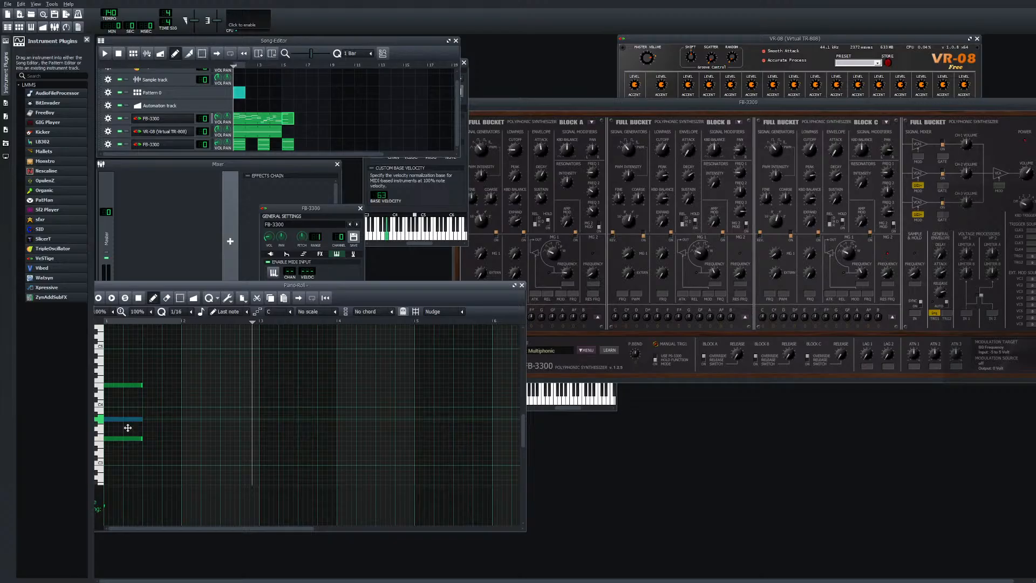
pyautogui.moveTo(128, 428); pyautogui.dragTo(122, 414)
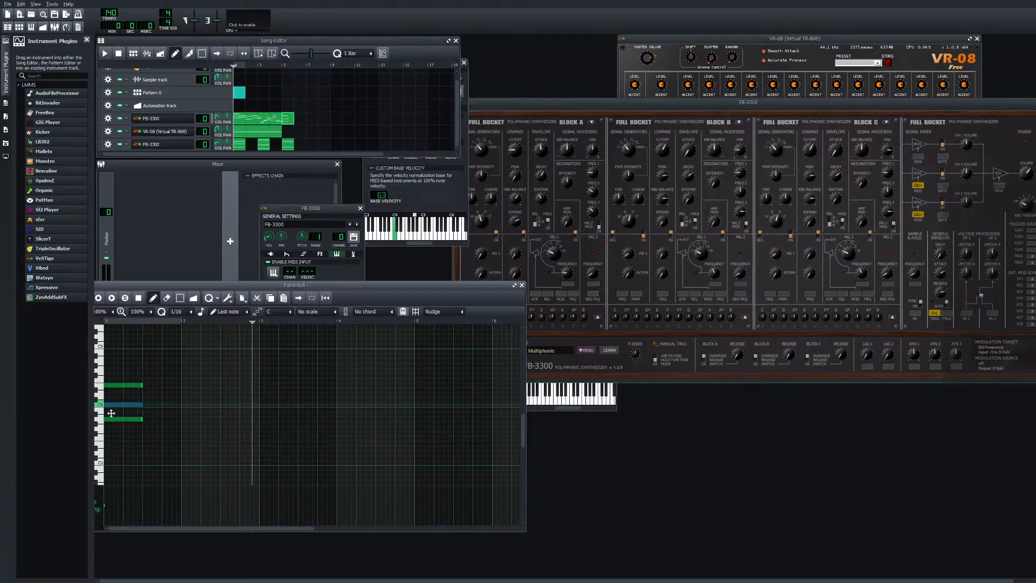
pyautogui.moveTo(111, 413); pyautogui.dragTo(126, 436)
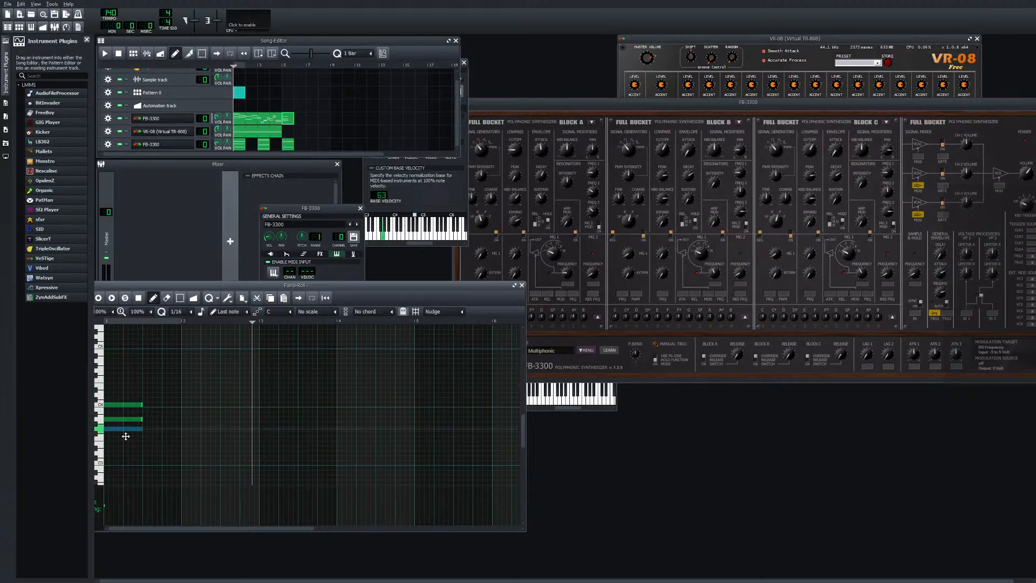
pyautogui.moveTo(125, 436); pyautogui.dragTo(121, 396)
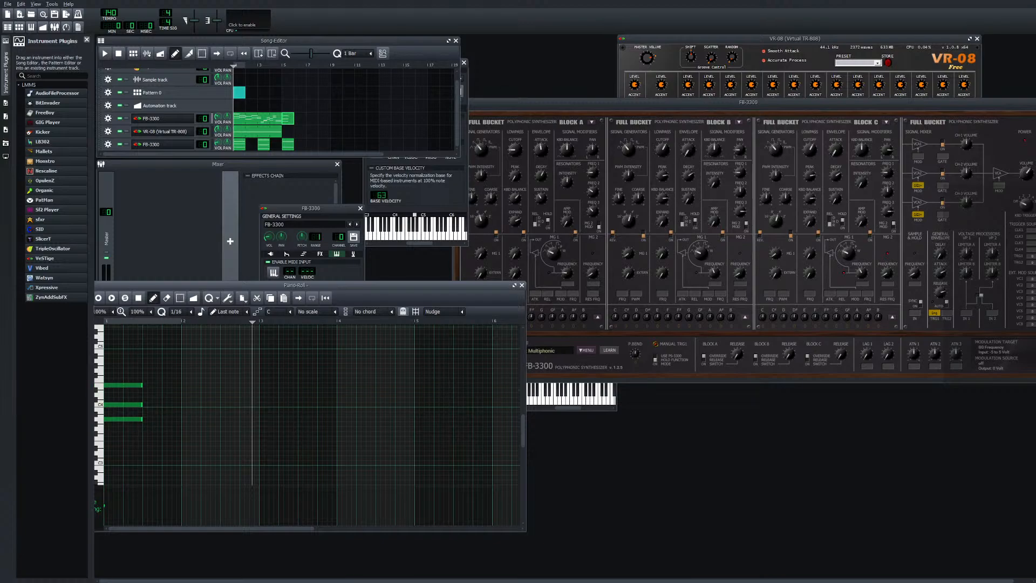
pyautogui.click(264, 65)
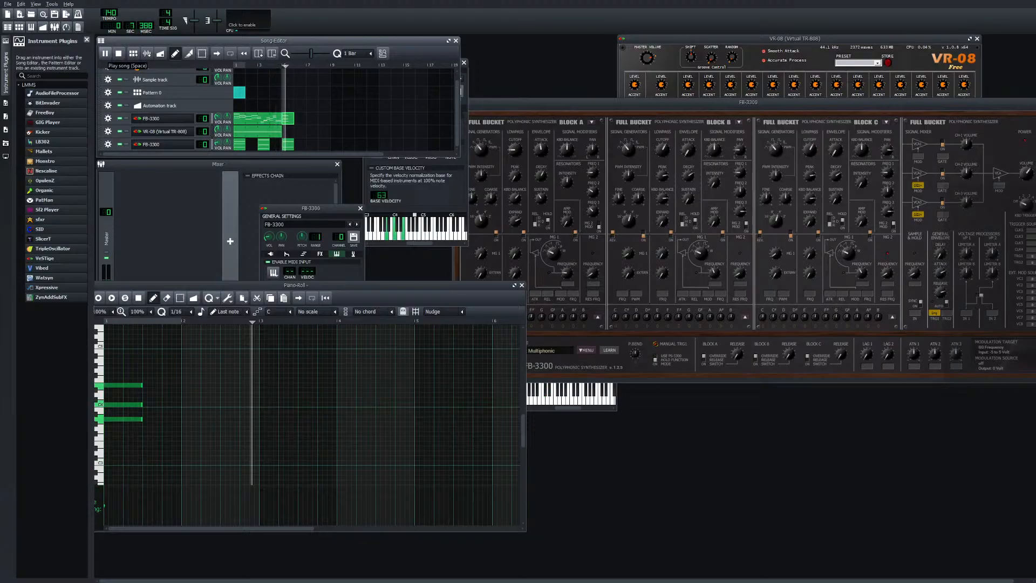
pyautogui.press('space')
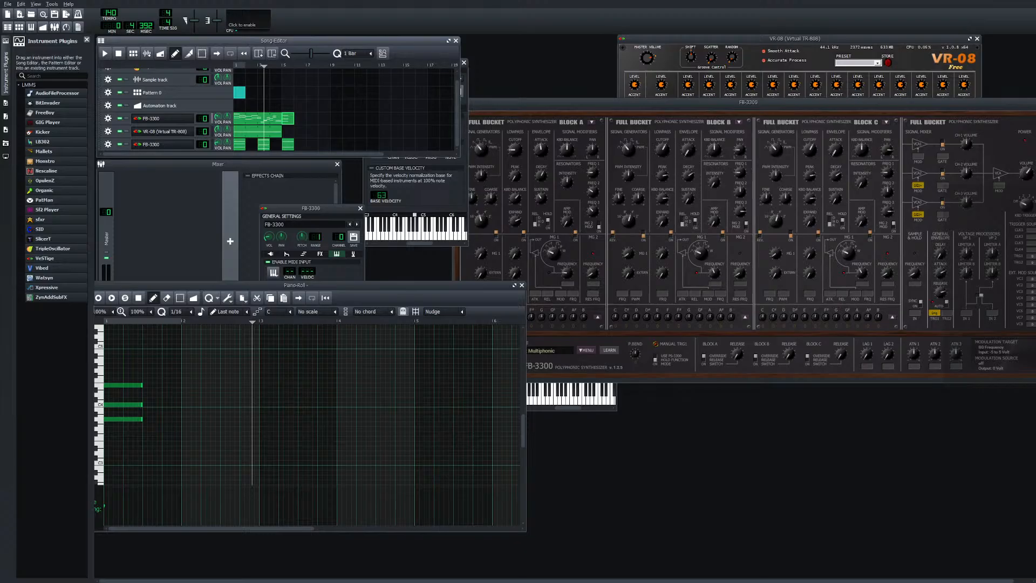
# Lower the bottom A of the bar 5 chord to G and close the clip
pyautogui.click(127, 419)
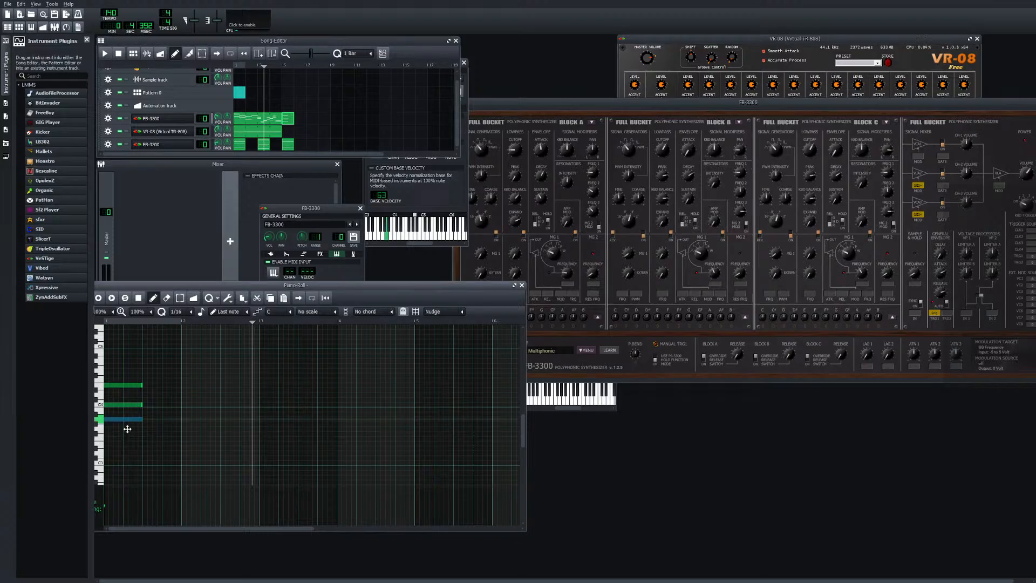
pyautogui.moveTo(128, 429); pyautogui.dragTo(125, 437)
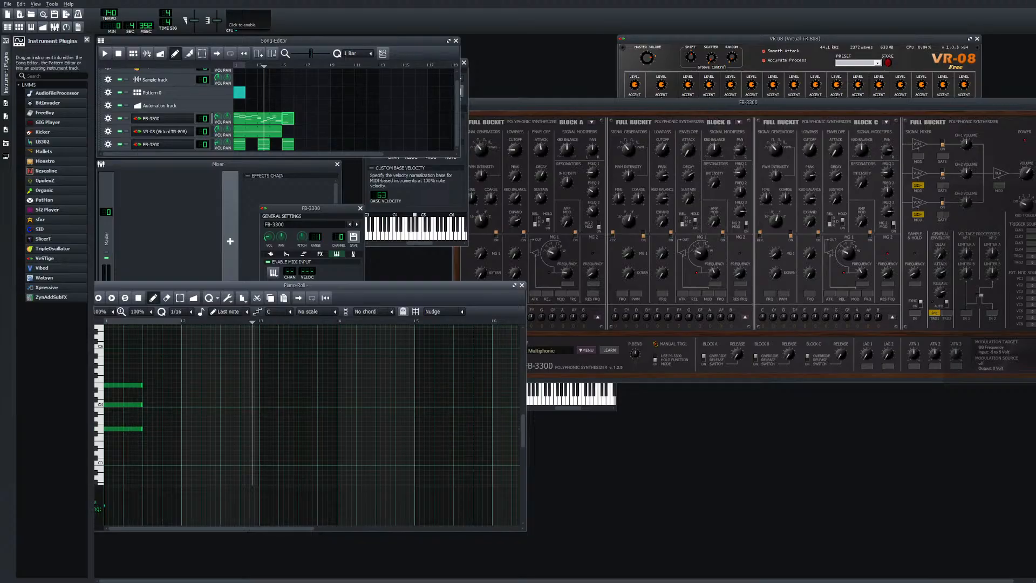
pyautogui.click(521, 285)
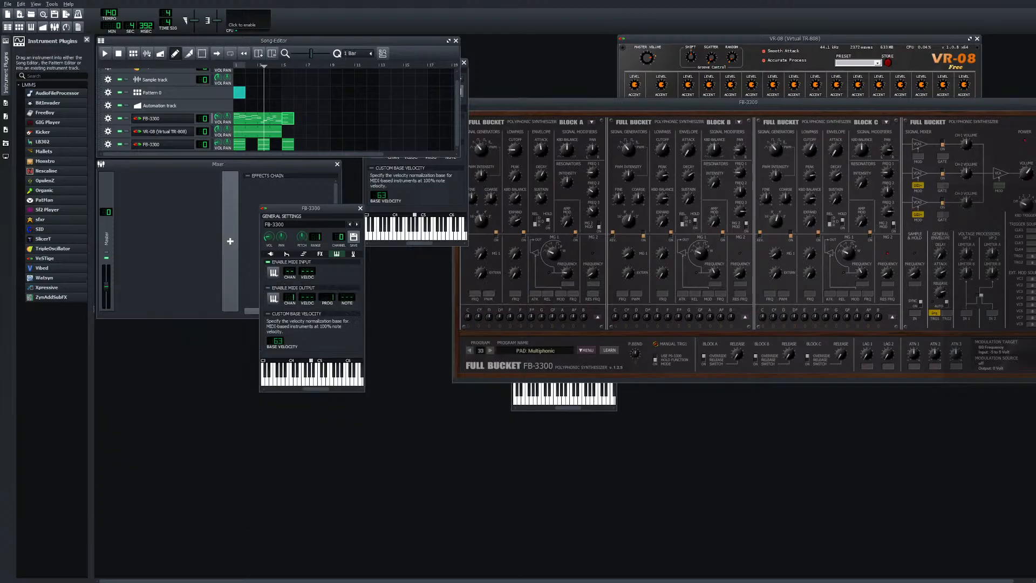
# Reopen the upper track's four-bar melody clip, extend it into bar 5 with half-bar A and D notes, and audition the phrase ending
pyautogui.doubleClick(259, 118)
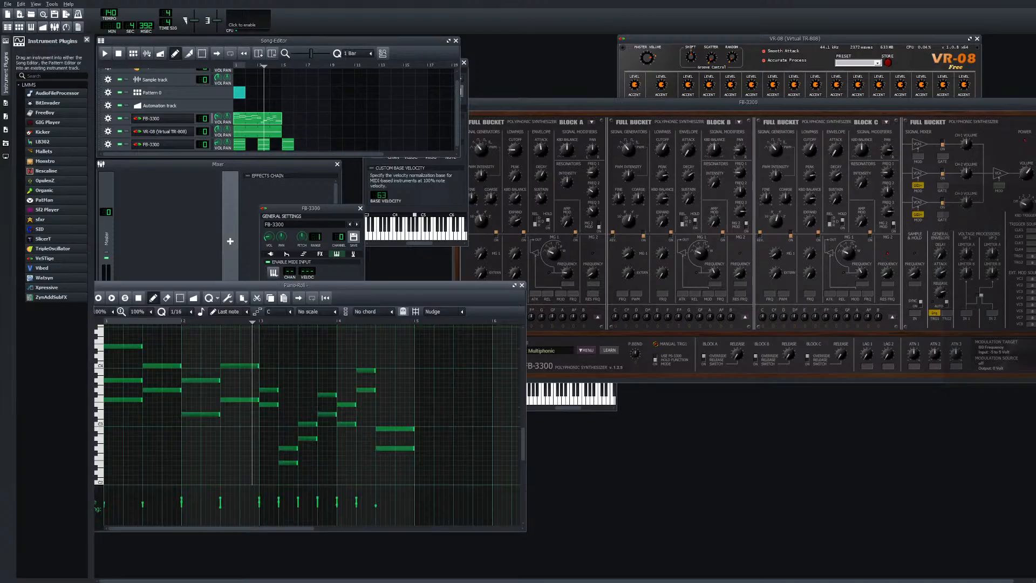
pyautogui.click(426, 439)
pyautogui.moveTo(431, 448); pyautogui.dragTo(425, 447)
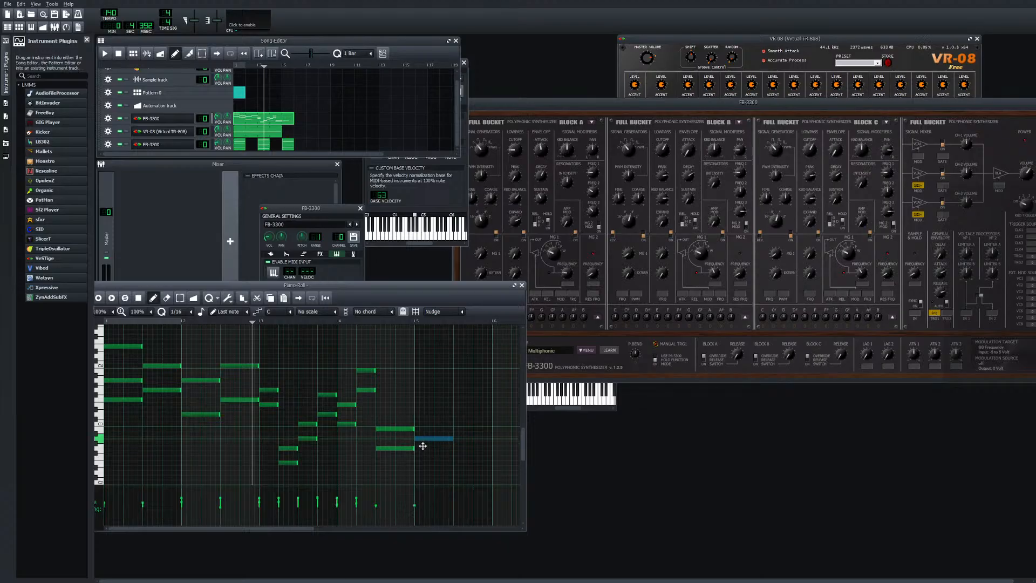
pyautogui.moveTo(423, 445); pyautogui.dragTo(424, 445)
pyautogui.moveTo(423, 419)
pyautogui.mouseDown()
pyautogui.moveTo(426, 435)
pyautogui.moveTo(426, 420)
pyautogui.mouseUp()
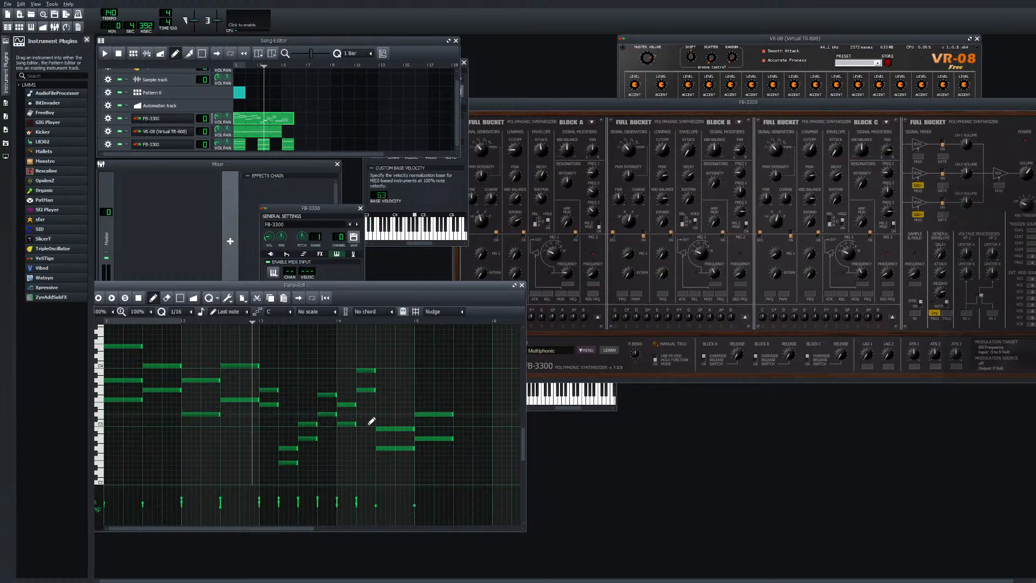
pyautogui.press('space')
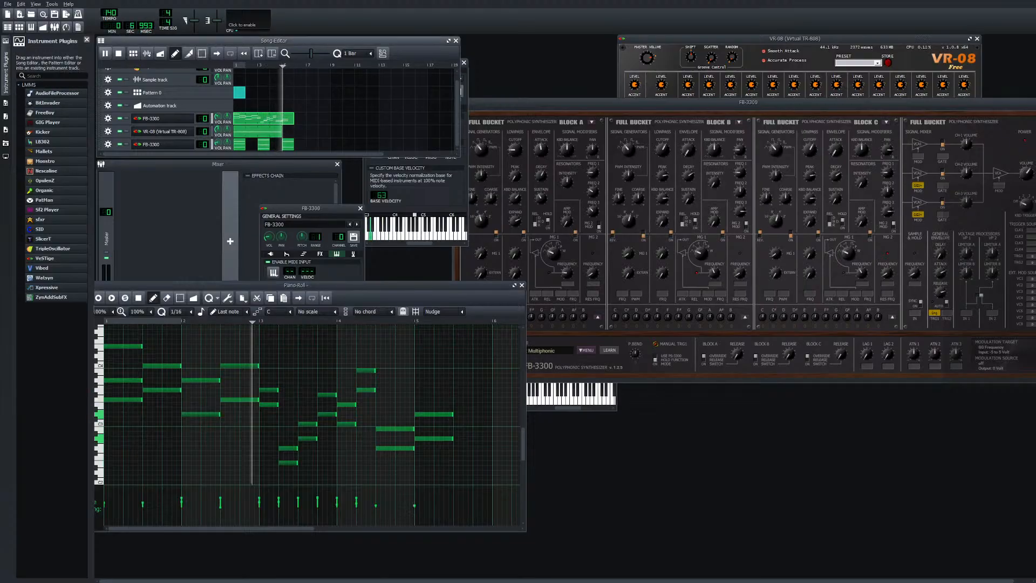
pyautogui.press('space')
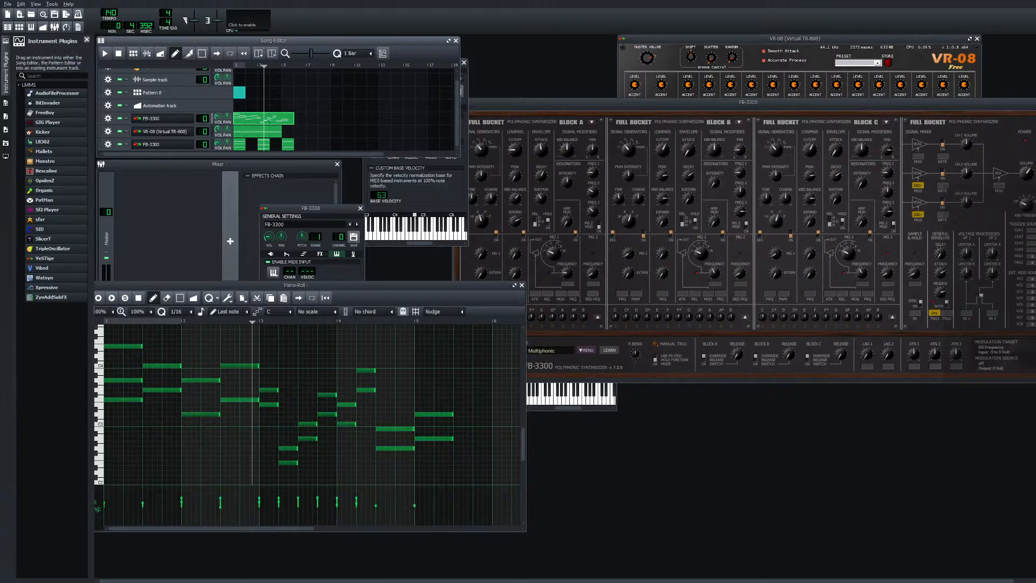
# Raise the melody clip's two bar 5 notes to E and G and replay the transition from bar 3 several times
pyautogui.moveTo(436, 417); pyautogui.dragTo(436, 396)
pyautogui.moveTo(435, 442); pyautogui.dragTo(437, 413)
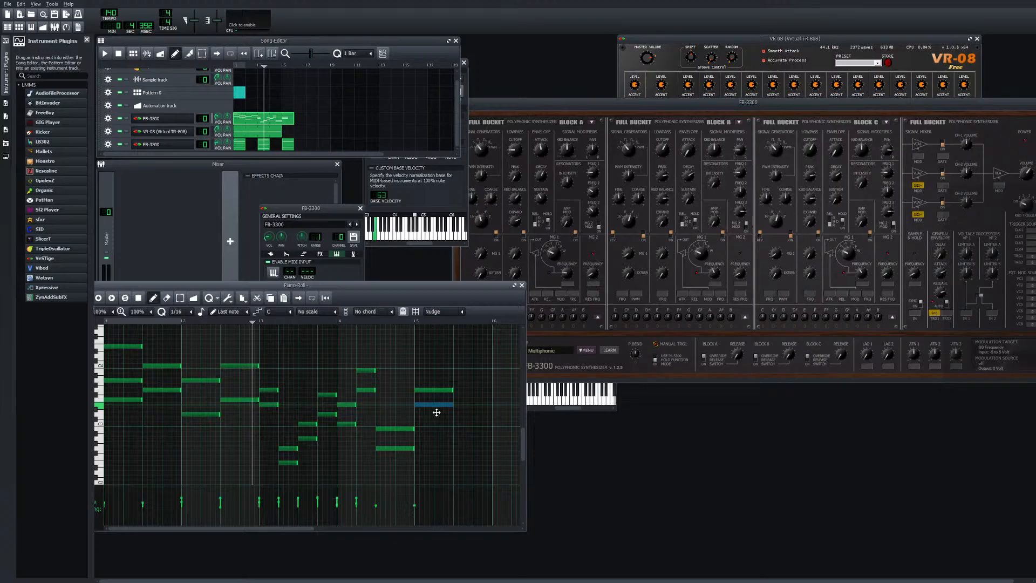
pyautogui.click(105, 53)
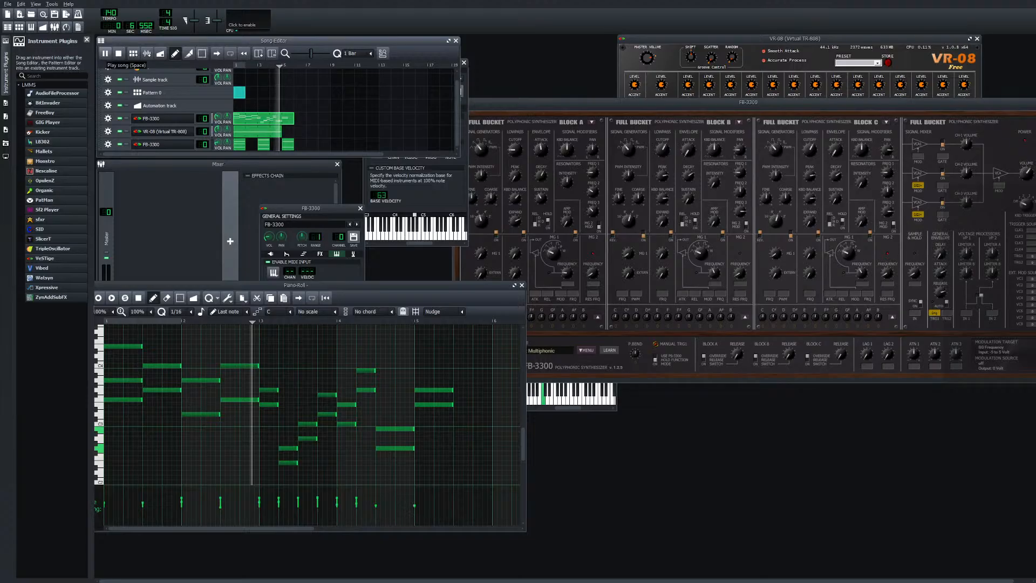
pyautogui.click(105, 53)
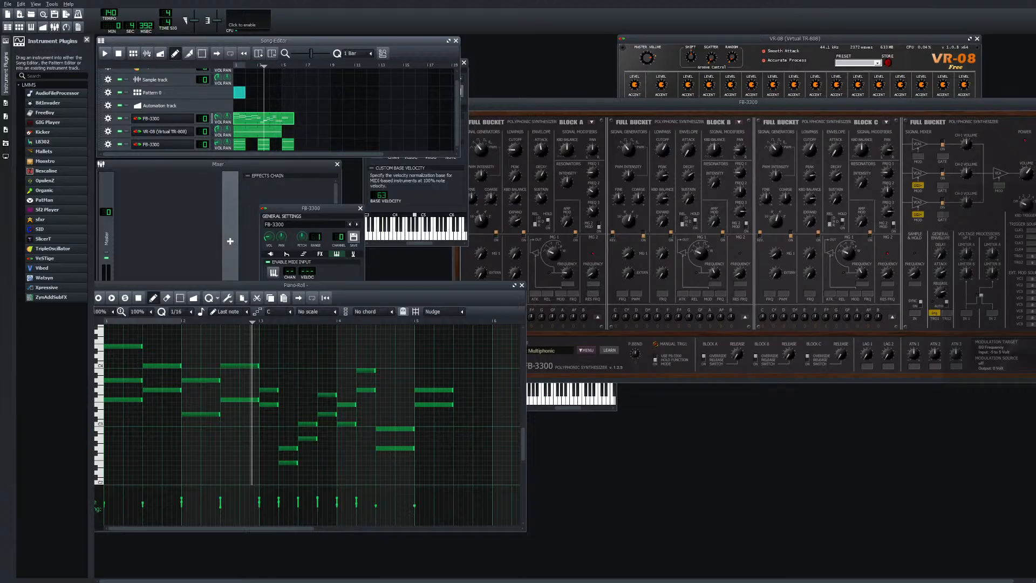
pyautogui.hotkey('ctrl', '2')
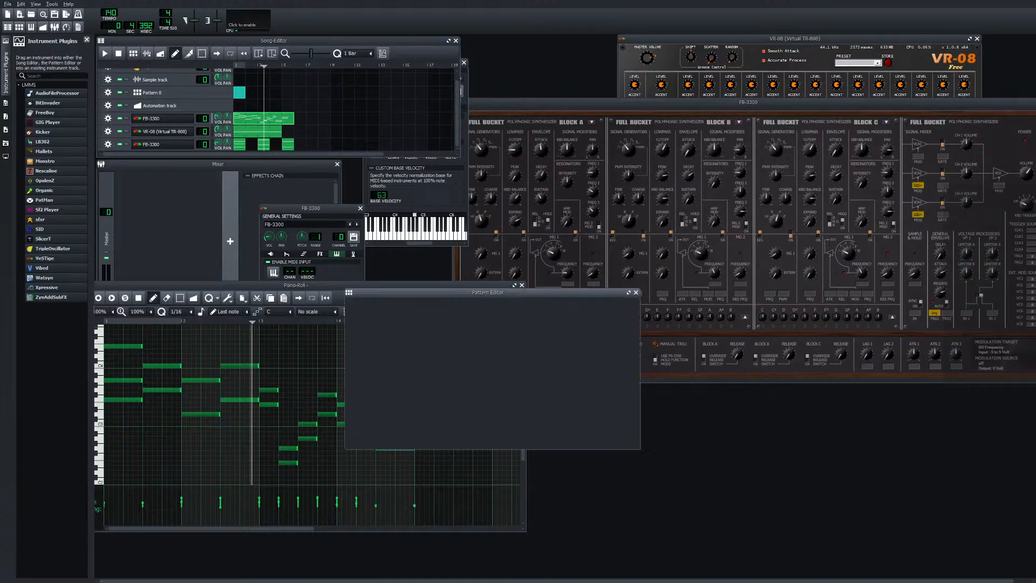
pyautogui.hotkey('ctrl', '2')
pyautogui.press('space')
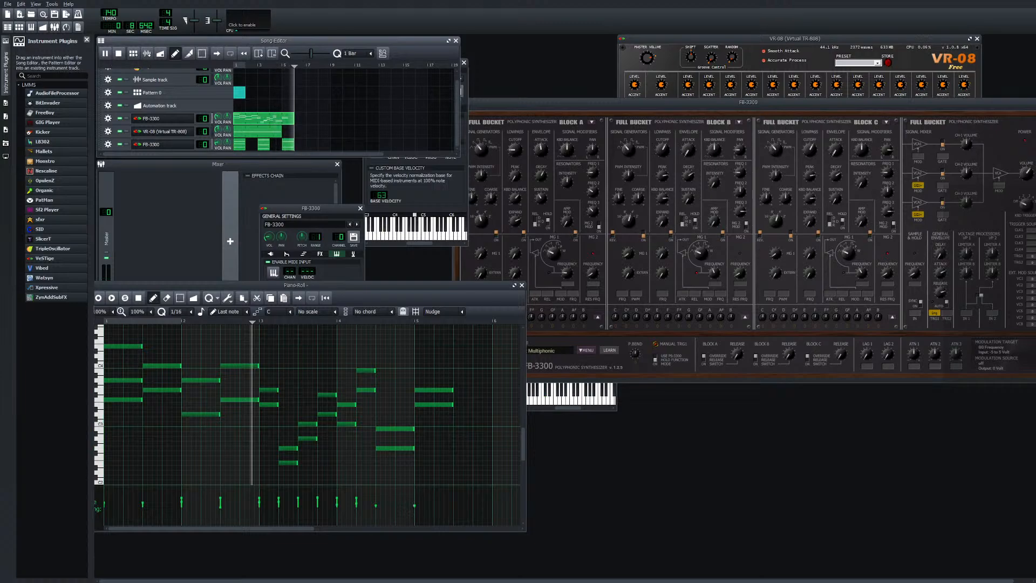
pyautogui.click(276, 65)
pyautogui.moveTo(277, 66); pyautogui.dragTo(265, 65)
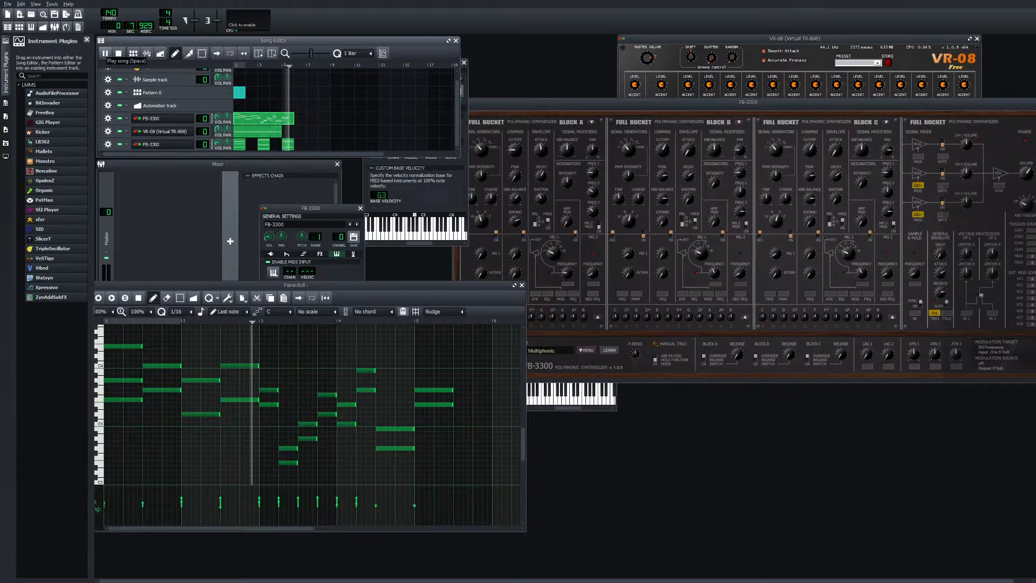
pyautogui.press('space')
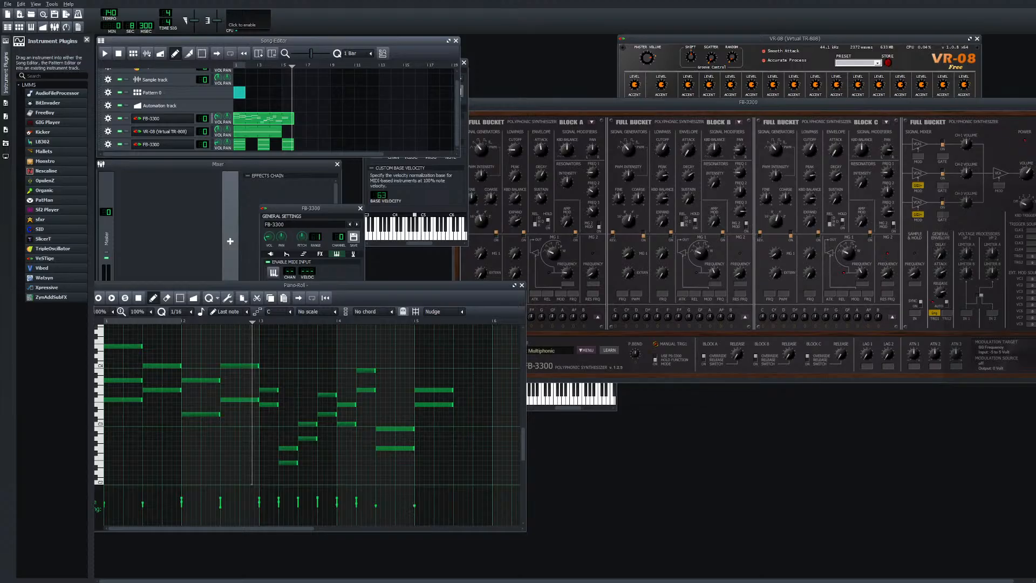
# Try lowering the melody clip's two bar 5 notes to E and D, and replay the transition
pyautogui.moveTo(440, 404)
pyautogui.mouseDown()
pyautogui.moveTo(440, 431)
pyautogui.moveTo(440, 397)
pyautogui.moveTo(437, 413)
pyautogui.mouseUp()
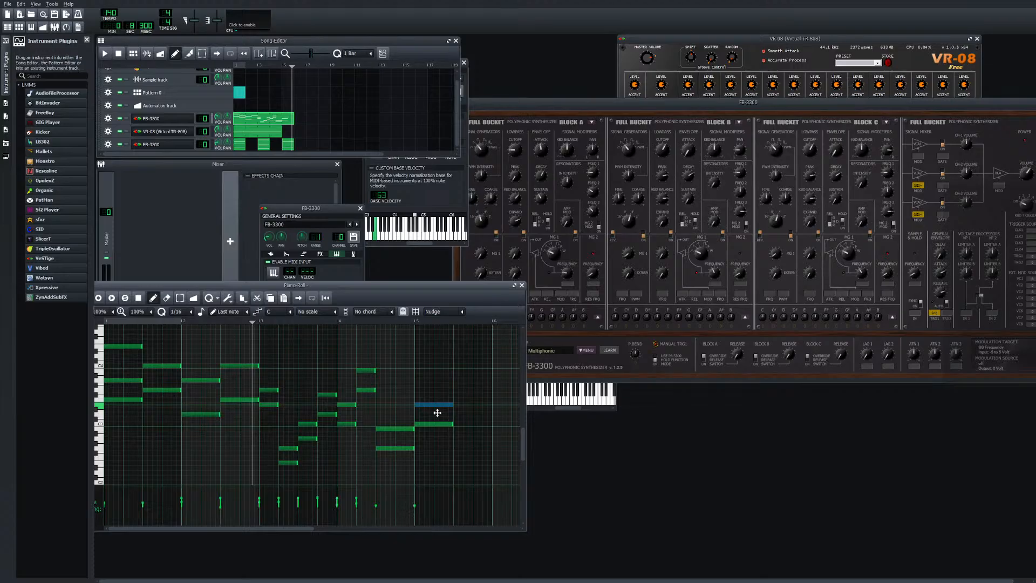
pyautogui.moveTo(436, 413)
pyautogui.mouseDown()
pyautogui.moveTo(437, 432)
pyautogui.moveTo(432, 413)
pyautogui.mouseUp()
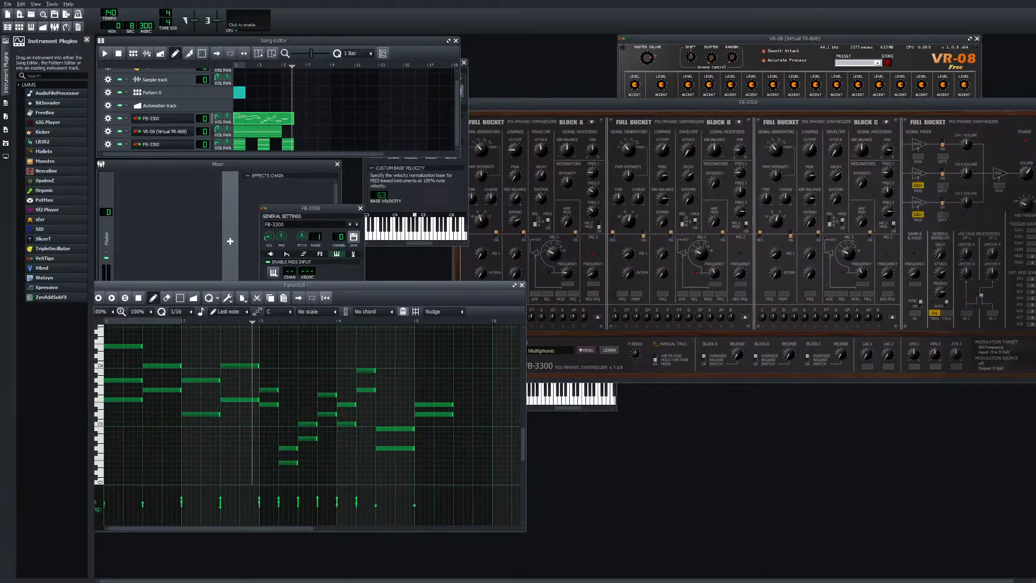
pyautogui.click(105, 53)
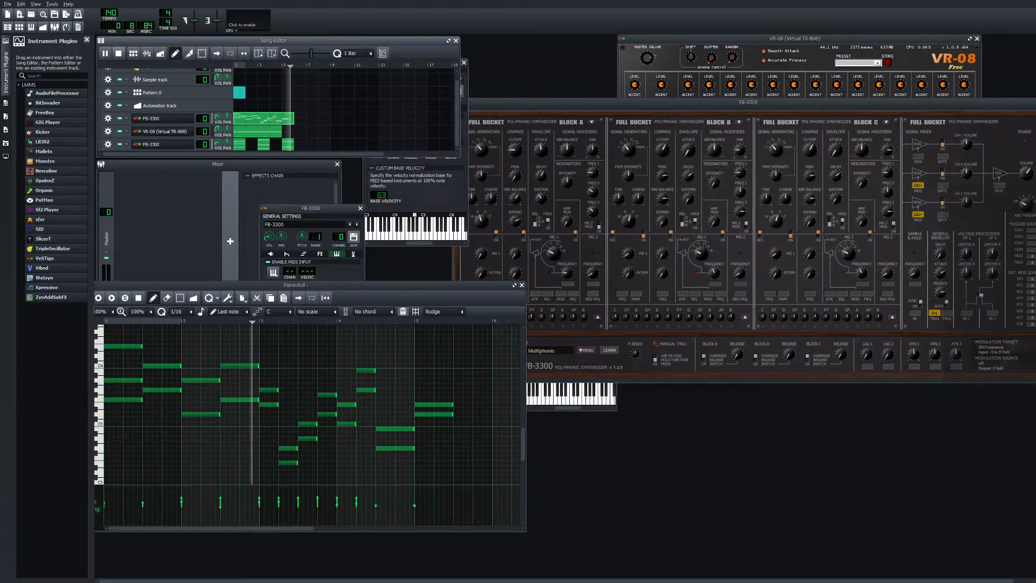
pyautogui.press('space')
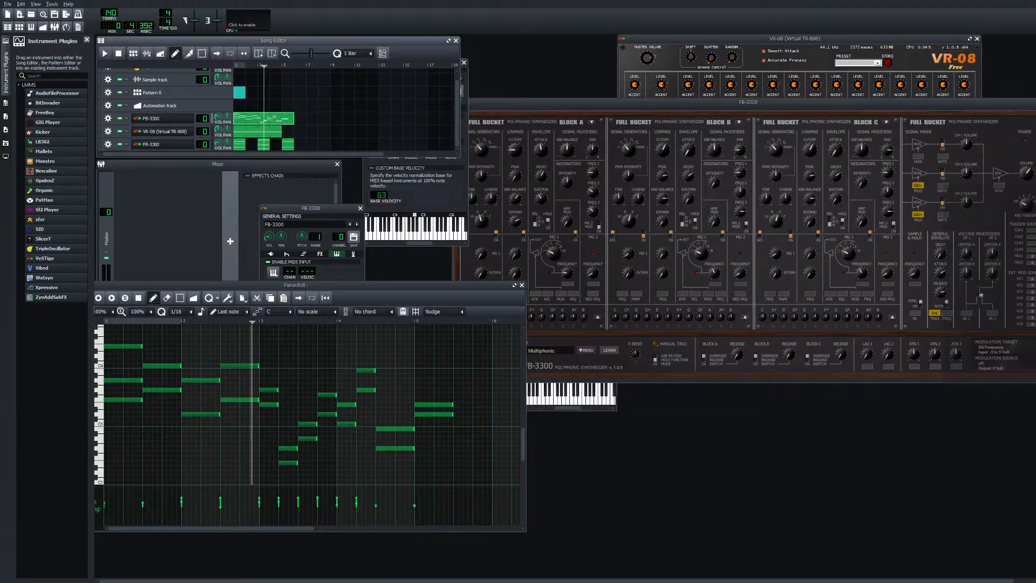
pyautogui.click(427, 197)
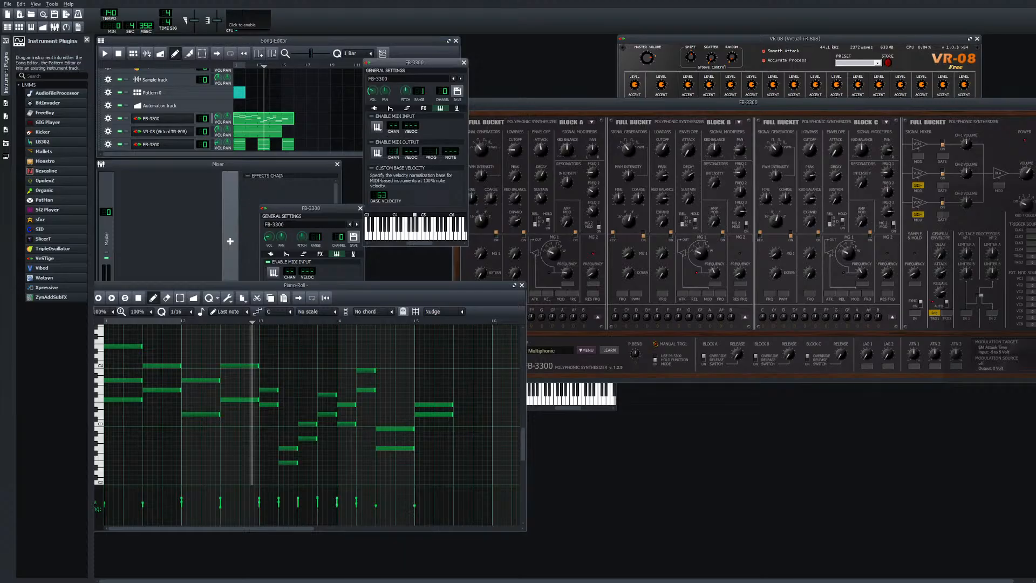
pyautogui.click(613, 408)
pyautogui.click(606, 272)
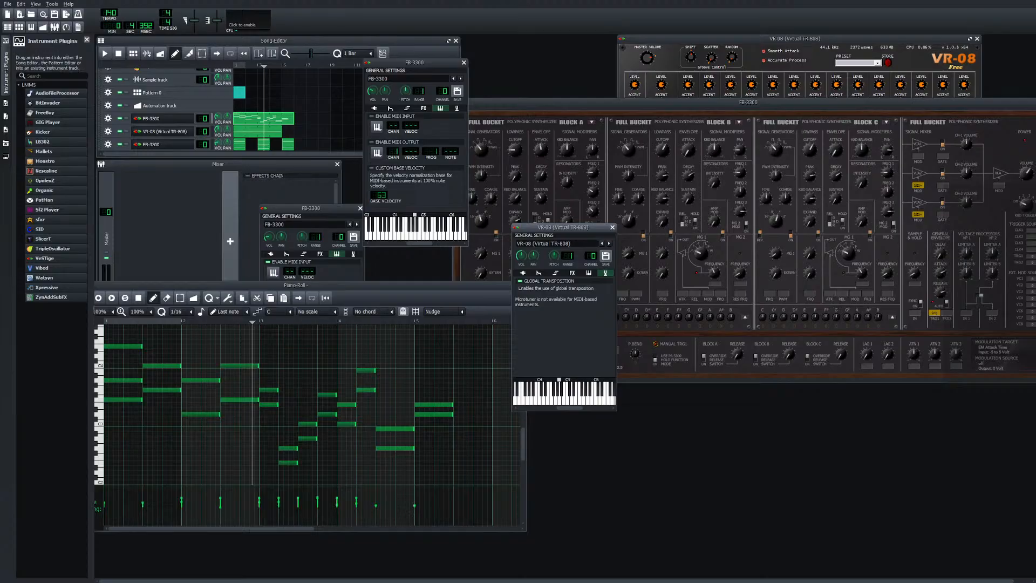
pyautogui.click(310, 208)
pyautogui.click(415, 63)
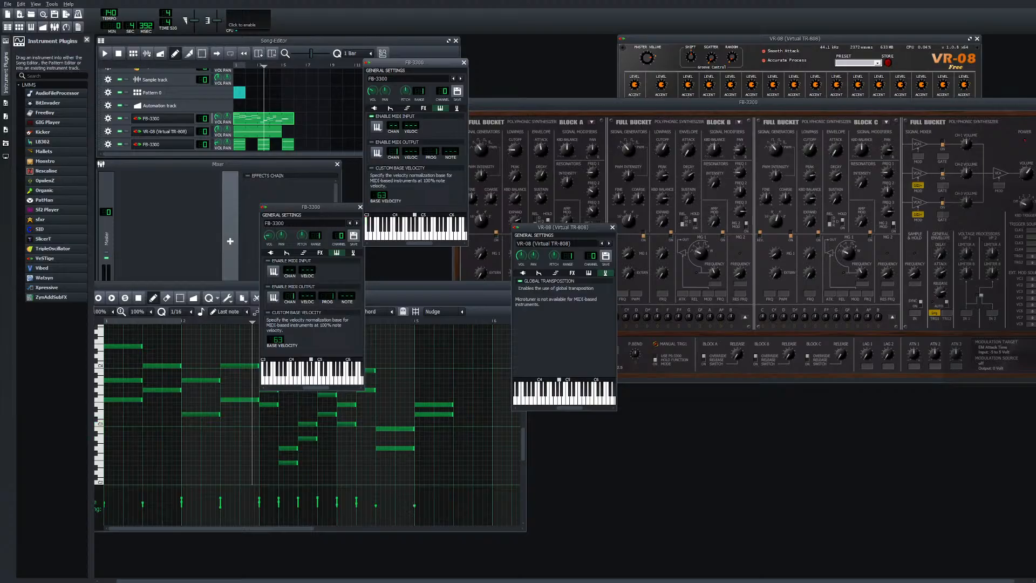
# Preview the melody clip's closing bar 4 notes and replay the transition into bar 5
pyautogui.click(391, 435)
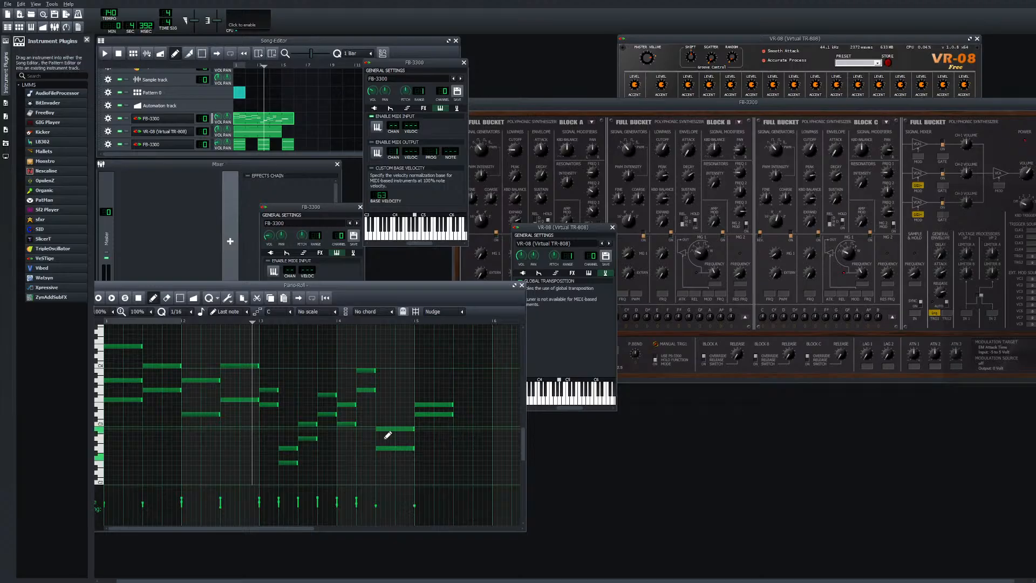
pyautogui.click(392, 448)
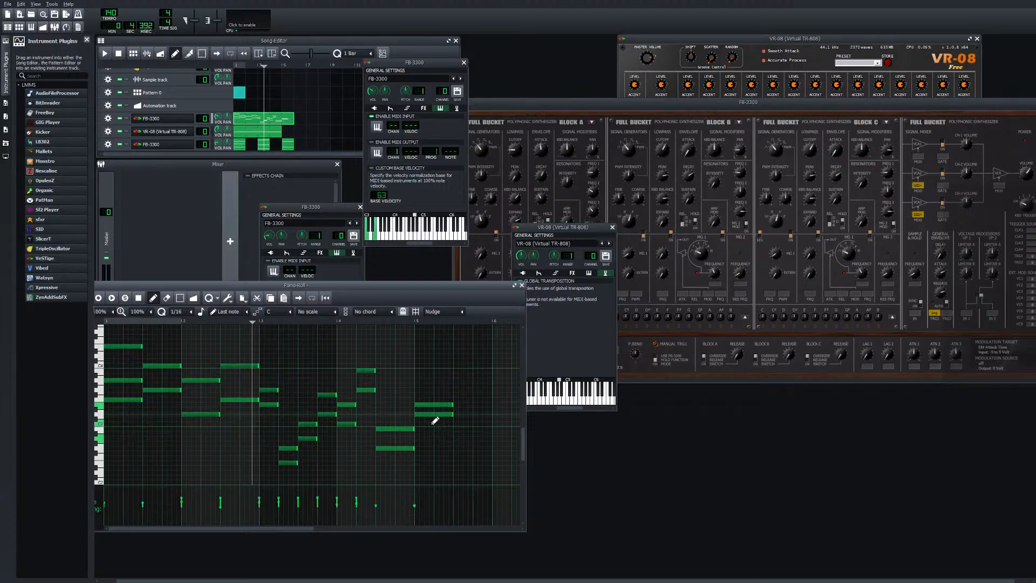
pyautogui.click(104, 53)
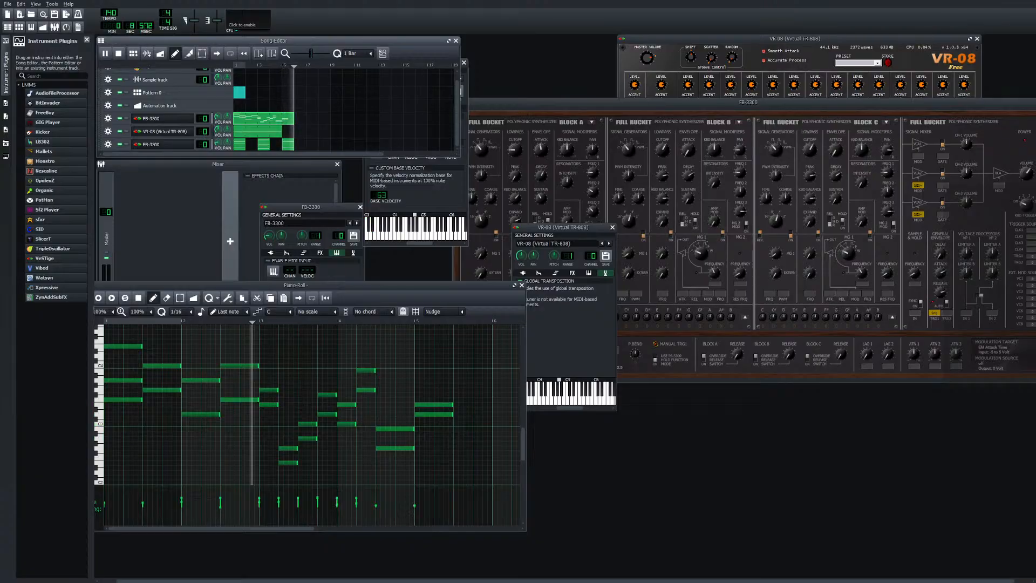
# Delete all bar 5 notes from the upper FB-3300 melody clip and replay the phrase ending
pyautogui.moveTo(459, 405); pyautogui.dragTo(448, 414)
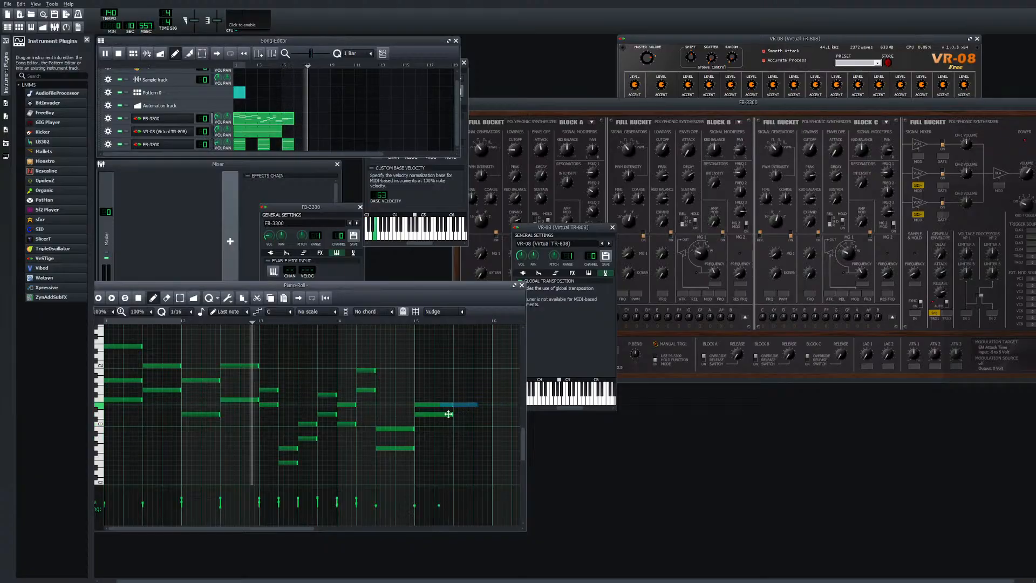
pyautogui.rightClick(448, 407)
pyautogui.rightClick(448, 407)
pyautogui.click(449, 415)
pyautogui.rightClick(449, 416)
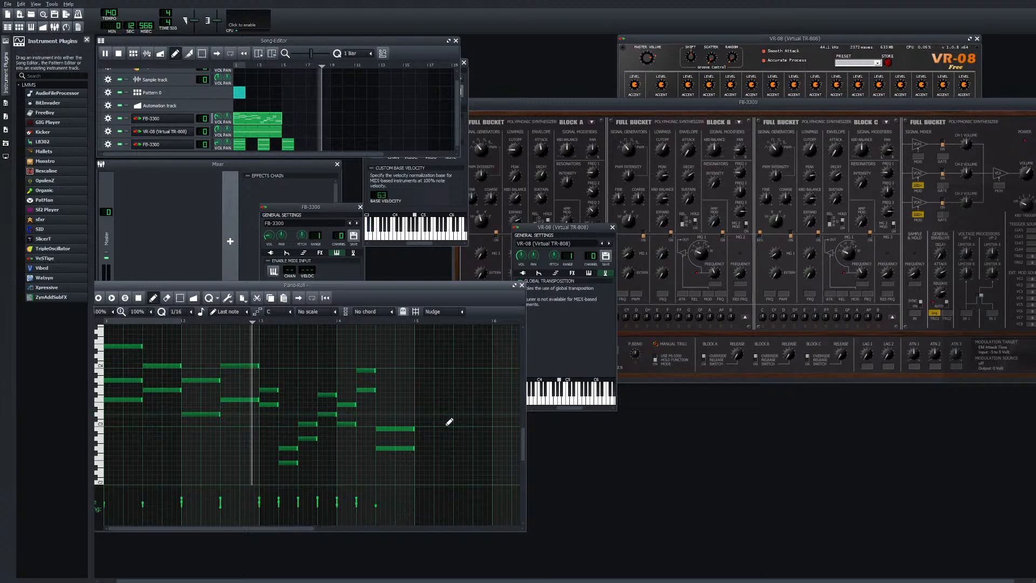
pyautogui.click(251, 65)
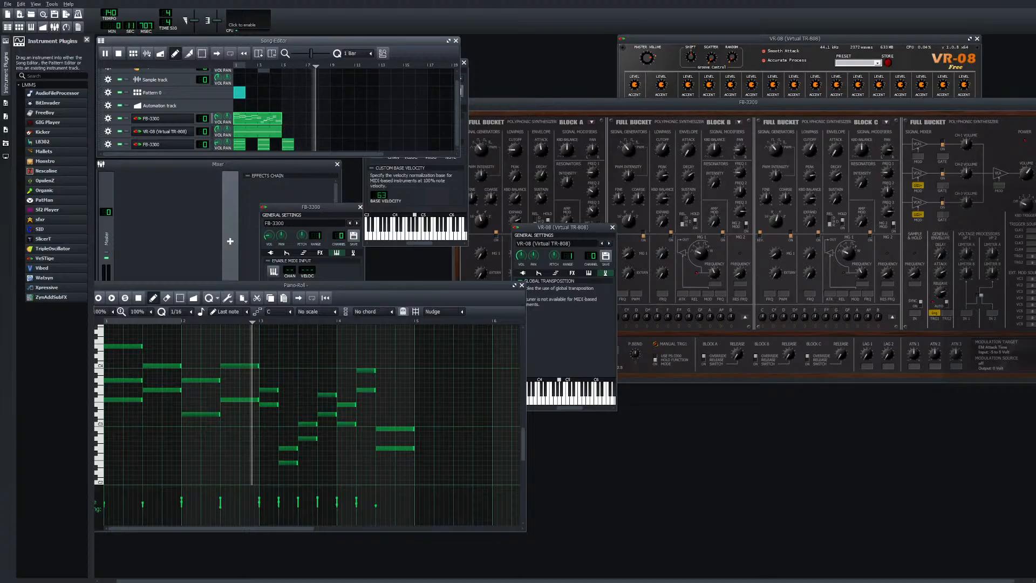
pyautogui.press('space')
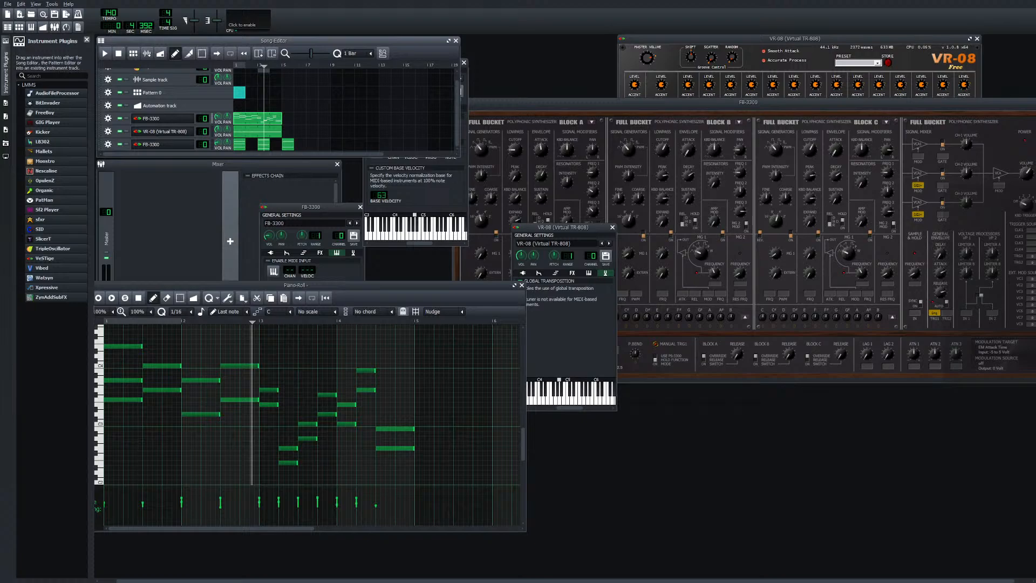
# Duplicate the upper FB-3300 track's four-bar melody clip at bar 5 and play the arrangement through the copy
pyautogui.click(257, 119)
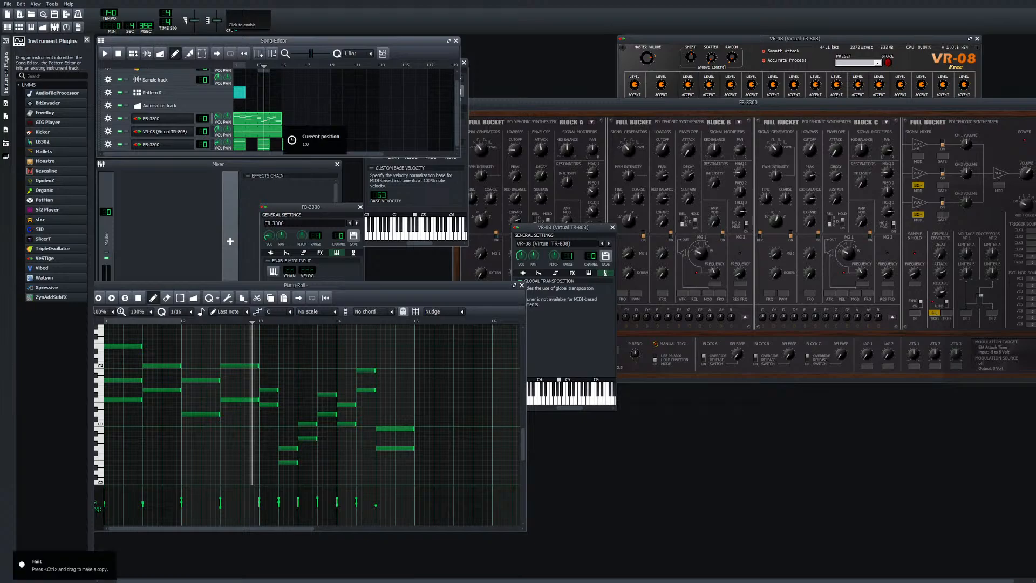
pyautogui.rightClick(256, 120)
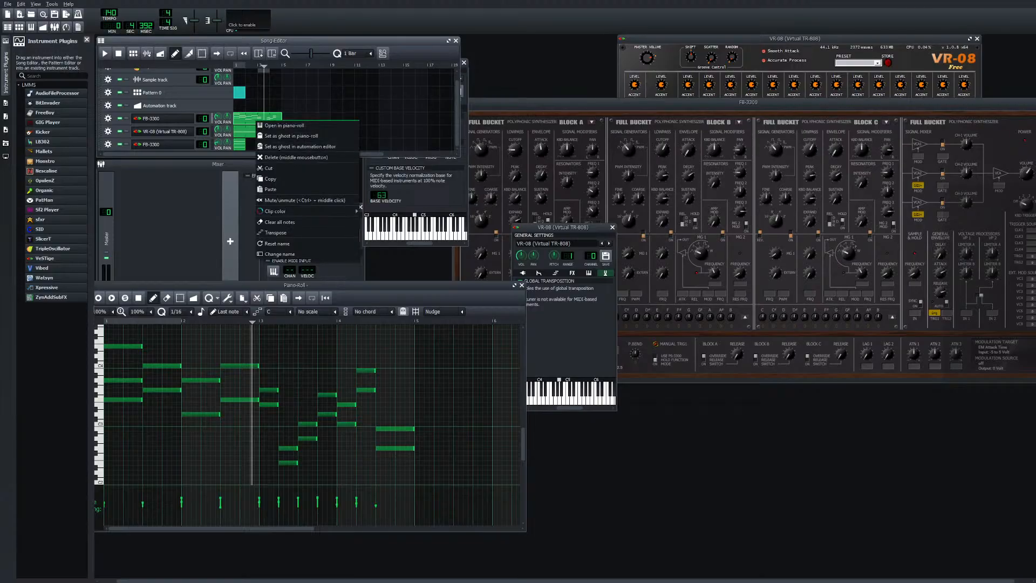
pyautogui.click(271, 179)
pyautogui.click(288, 118)
pyautogui.rightClick(288, 118)
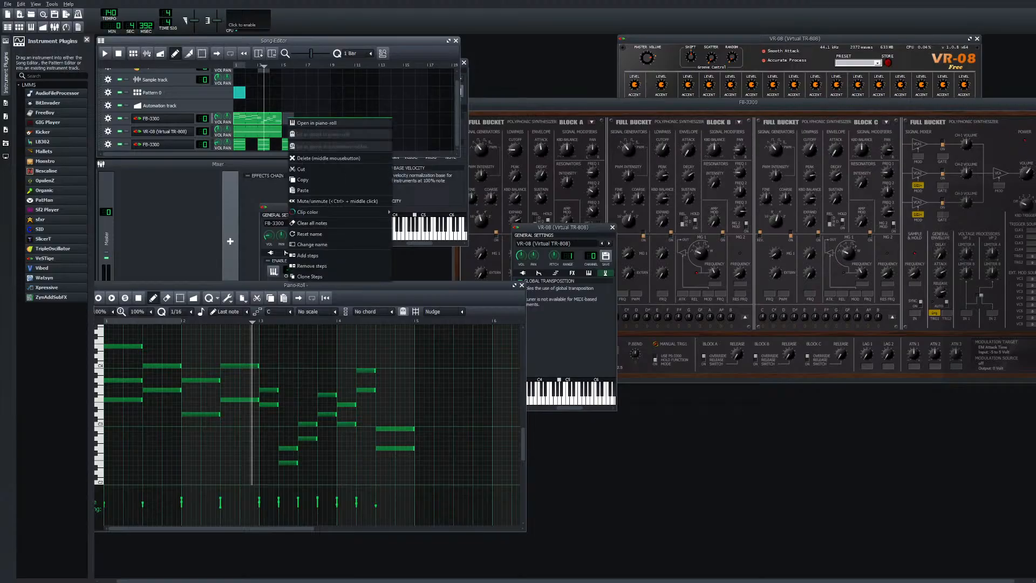
pyautogui.click(302, 189)
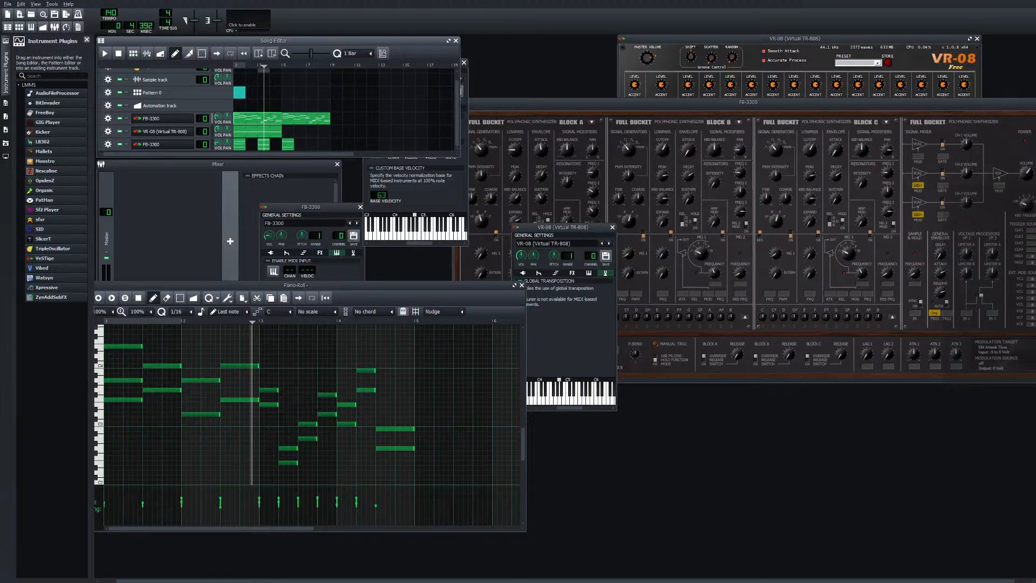
pyautogui.click(106, 53)
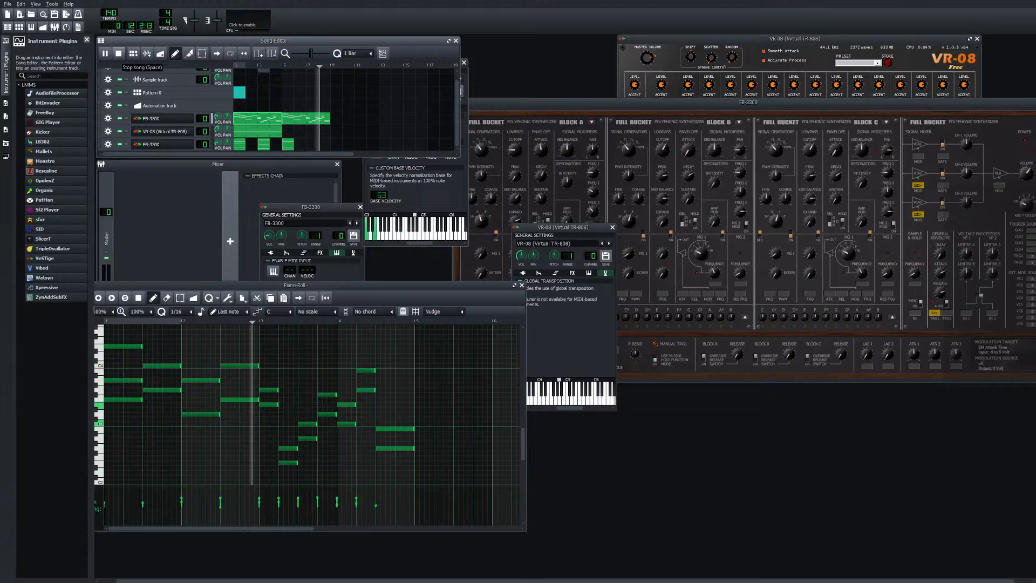
pyautogui.press('space')
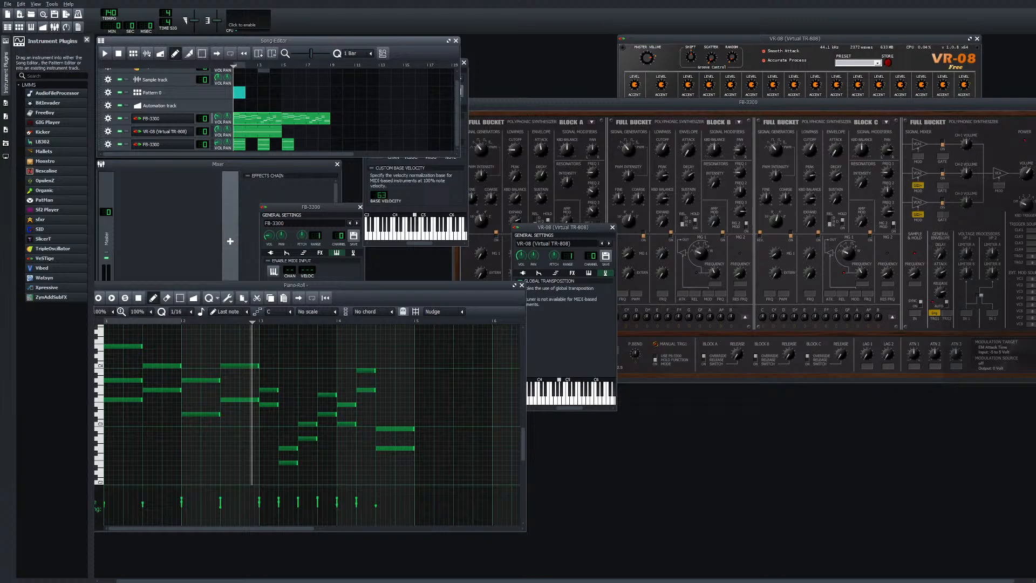
# Open the copied melody clip, change its closing B and G pair to a single half-bar A, and audition it
pyautogui.doubleClick(306, 118)
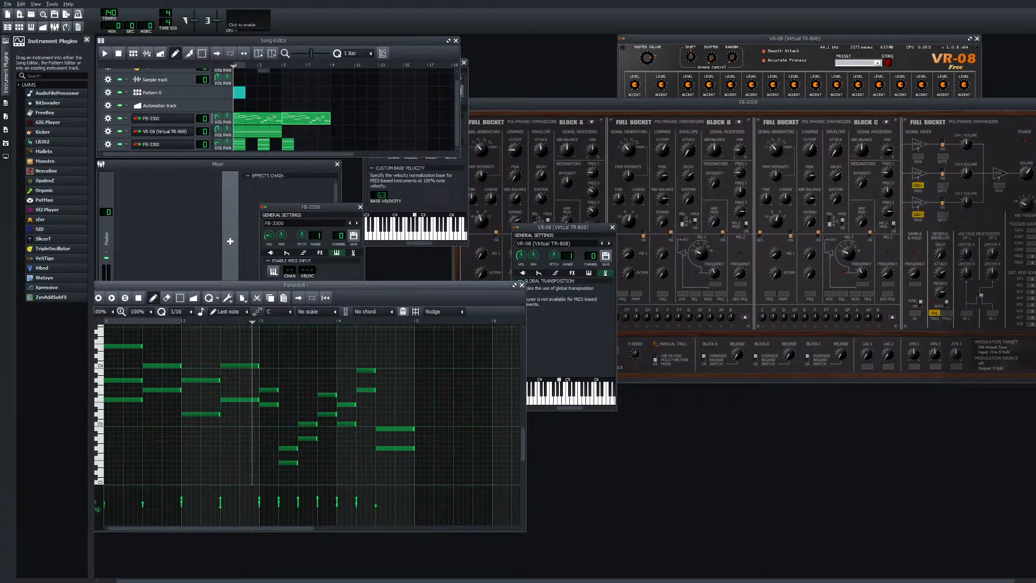
pyautogui.click(408, 452)
pyautogui.moveTo(408, 457)
pyautogui.mouseDown()
pyautogui.moveTo(408, 474)
pyautogui.moveTo(401, 438)
pyautogui.mouseUp()
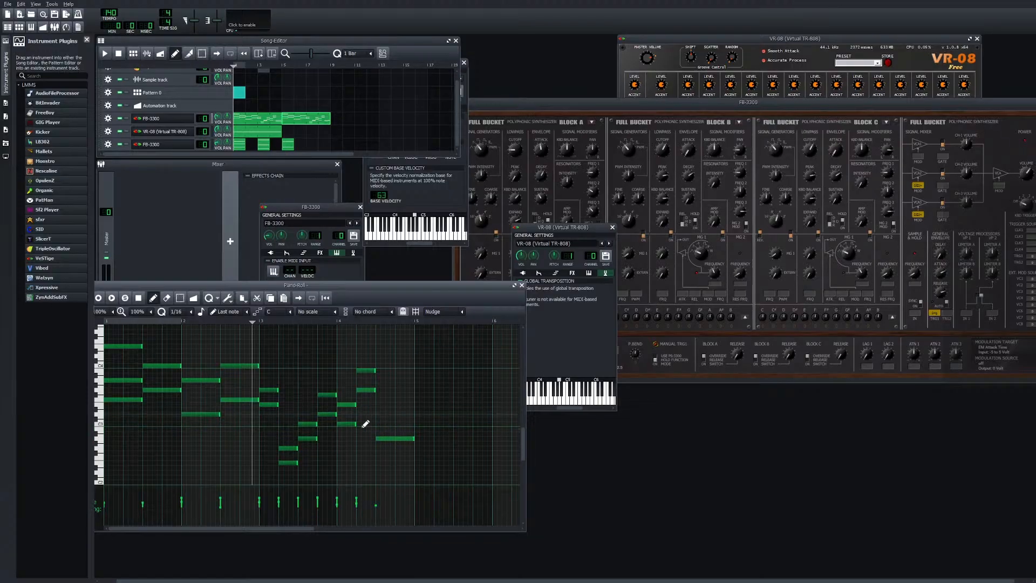
pyautogui.click(105, 53)
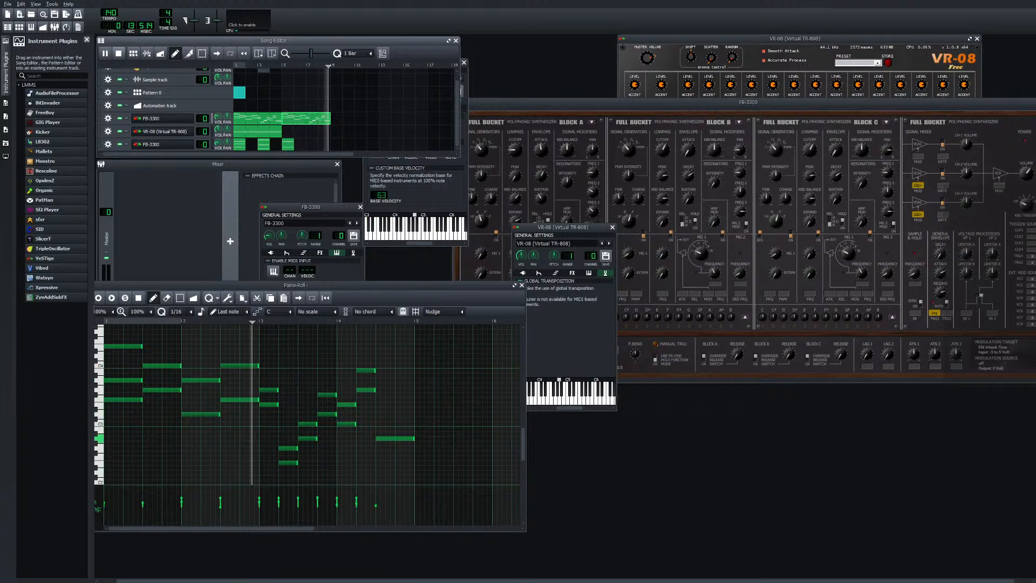
pyautogui.click(118, 53)
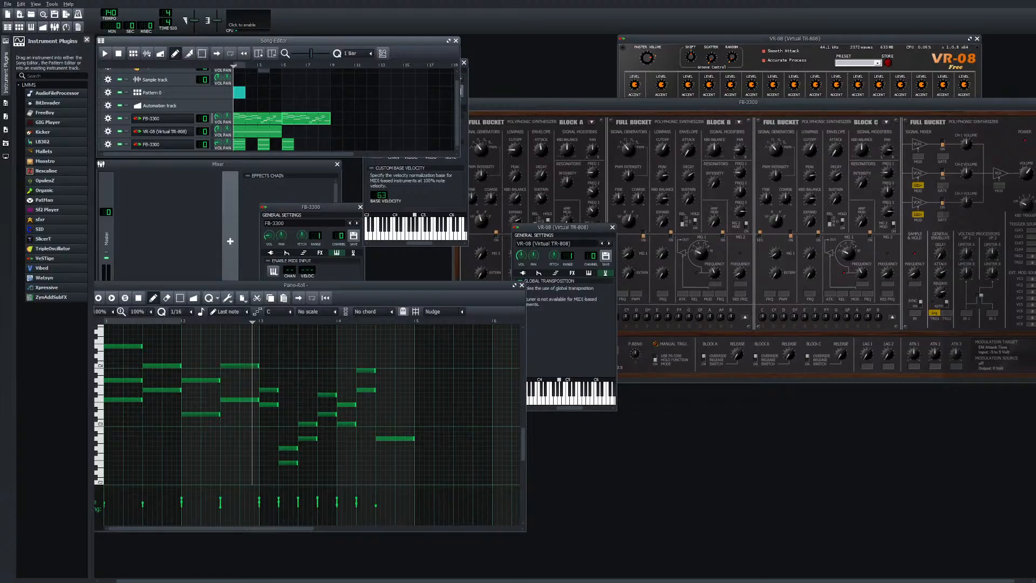
# Try G, B and D as the copied clip's opening half-bar chord and audition it
pyautogui.click(138, 347)
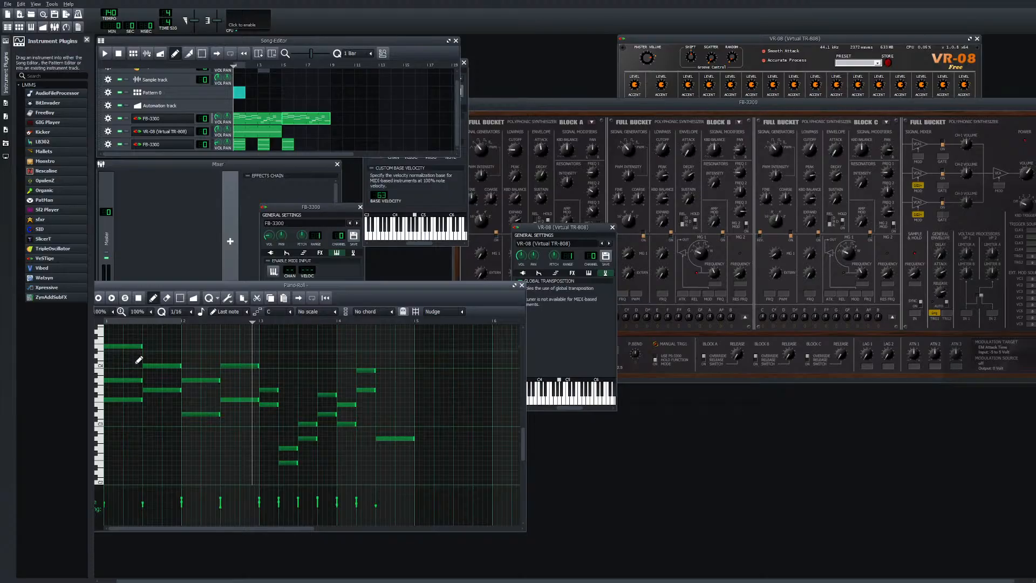
pyautogui.click(140, 354)
pyautogui.moveTo(139, 357); pyautogui.dragTo(138, 396)
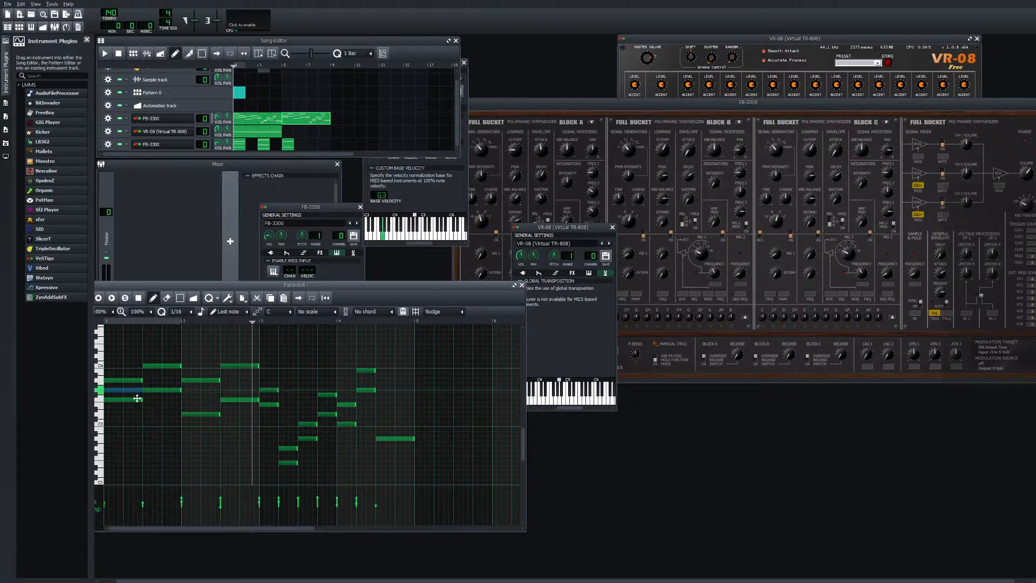
pyautogui.moveTo(137, 398); pyautogui.dragTo(135, 436)
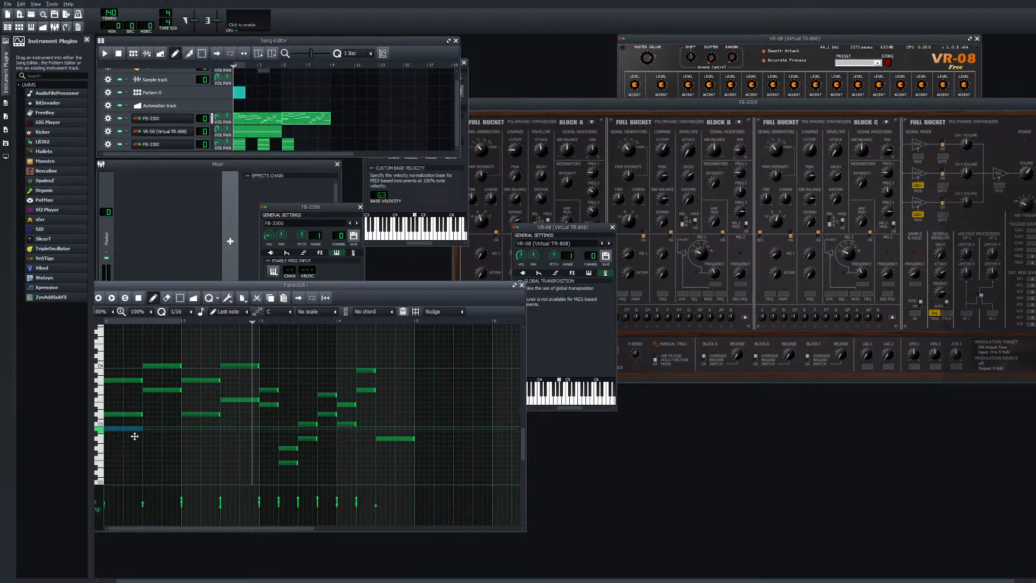
pyautogui.moveTo(135, 390); pyautogui.dragTo(130, 456)
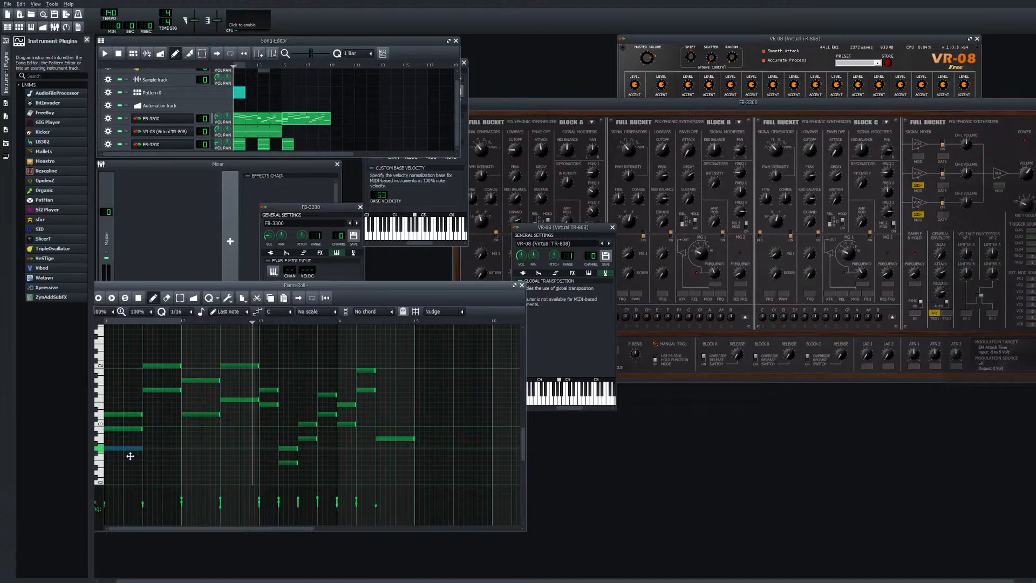
pyautogui.moveTo(131, 455); pyautogui.dragTo(130, 455)
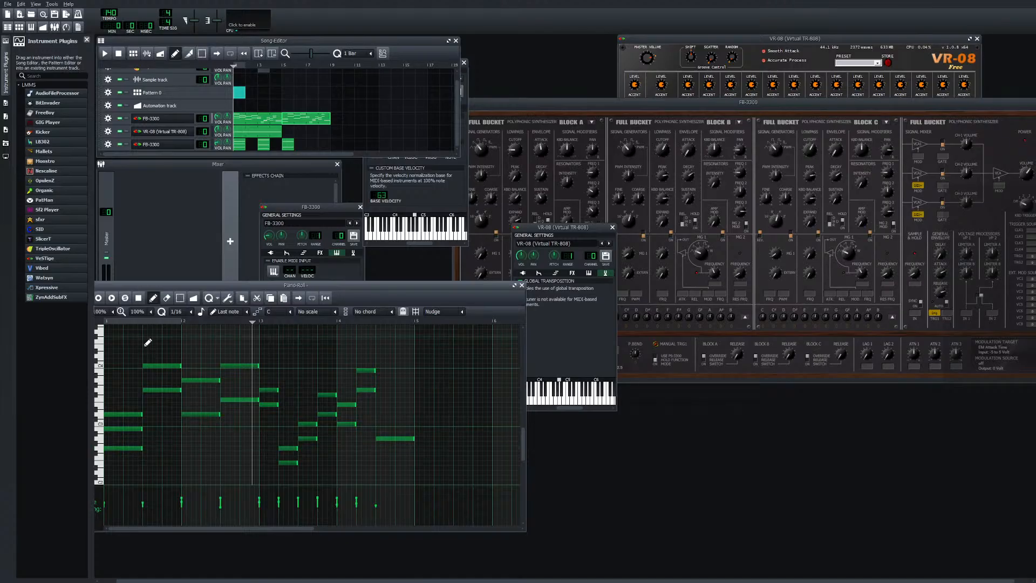
pyautogui.click(104, 53)
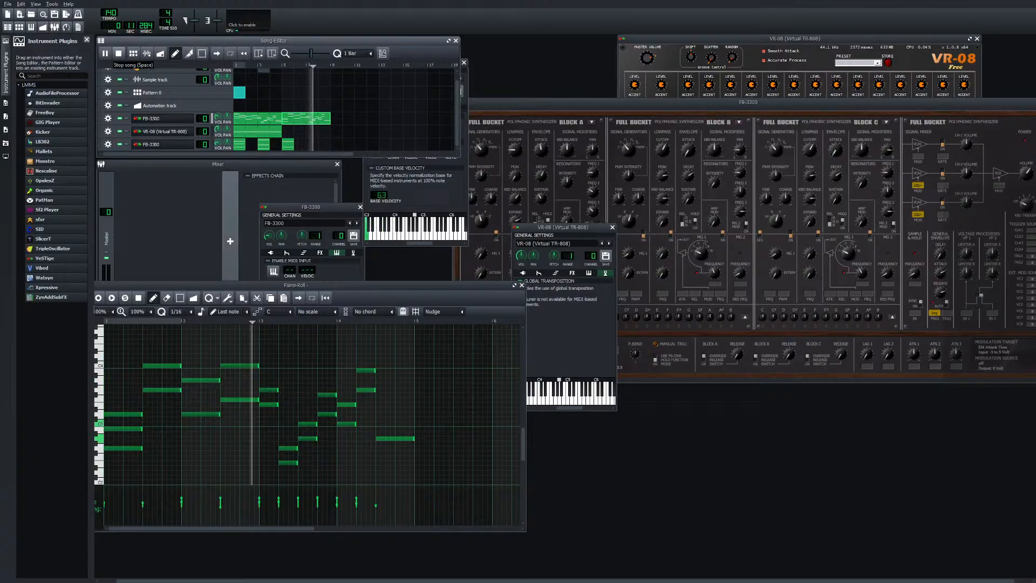
pyautogui.click(119, 53)
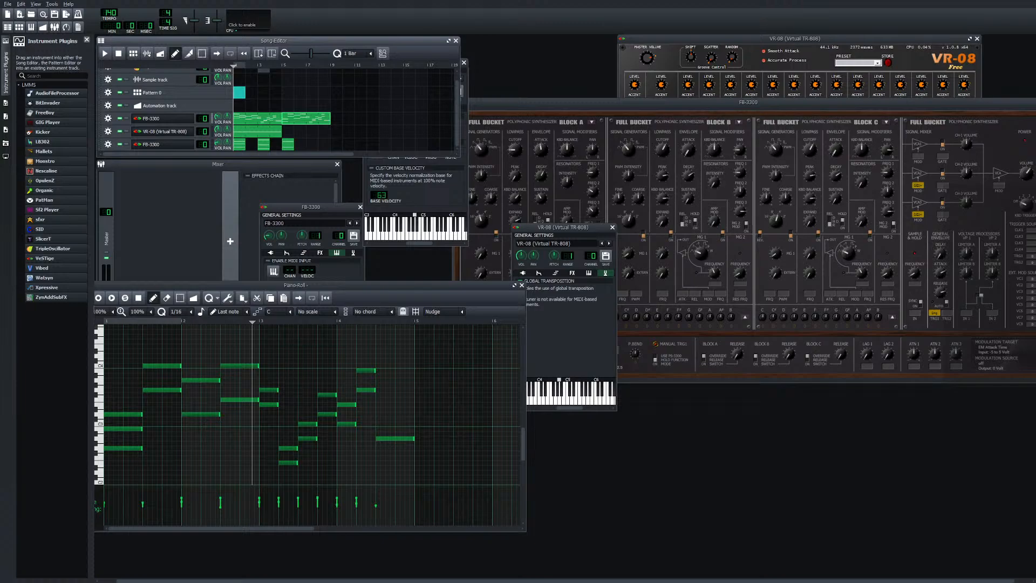
# Delete the three notes of the copied clip's opening chord and audition the variation
pyautogui.moveTo(148, 415); pyautogui.dragTo(126, 423)
pyautogui.press('Delete')
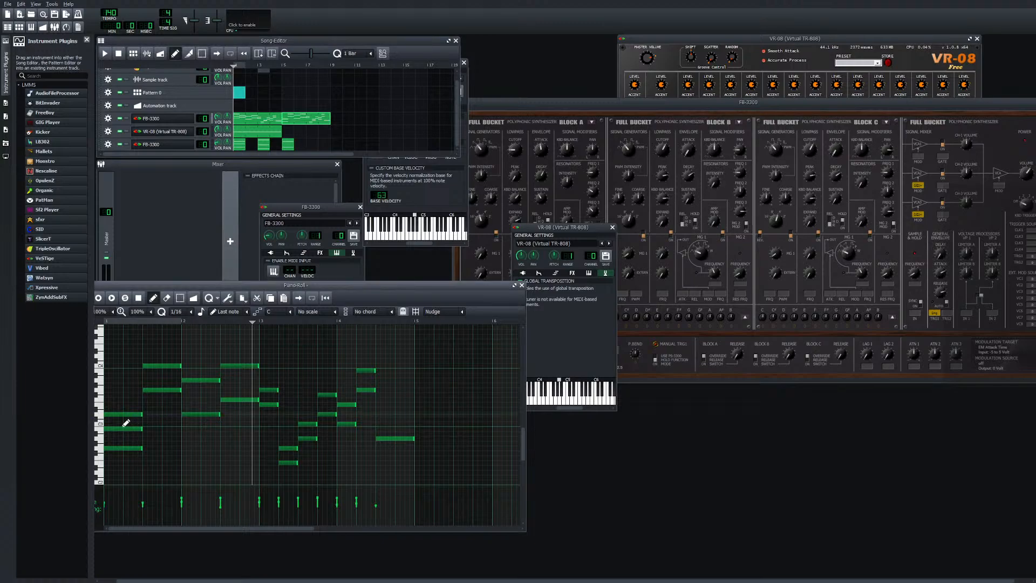
pyautogui.click(118, 414)
pyautogui.press('Delete')
pyautogui.click(119, 428)
pyautogui.press('Delete')
pyautogui.click(130, 447)
pyautogui.press('Delete')
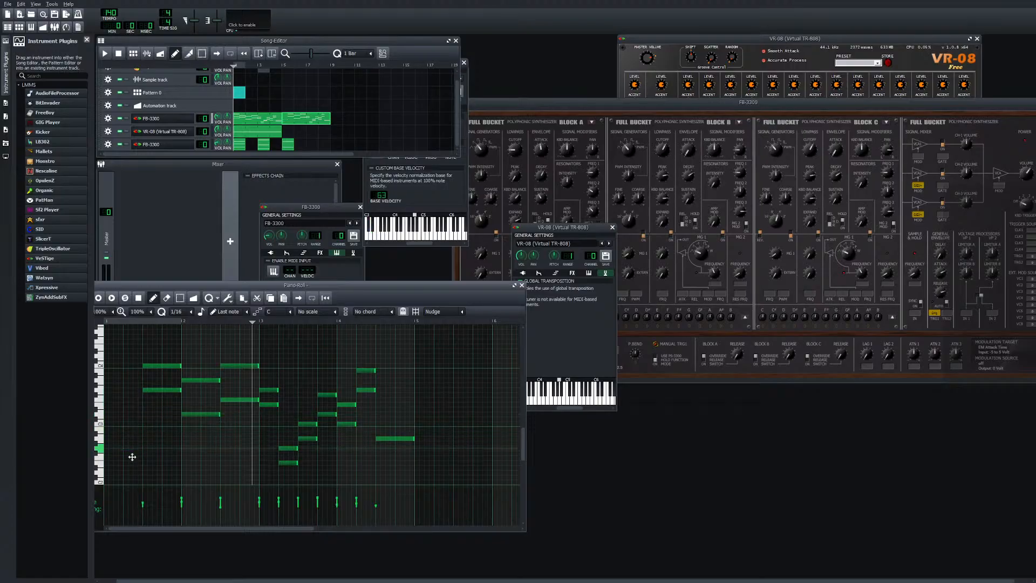
pyautogui.click(105, 53)
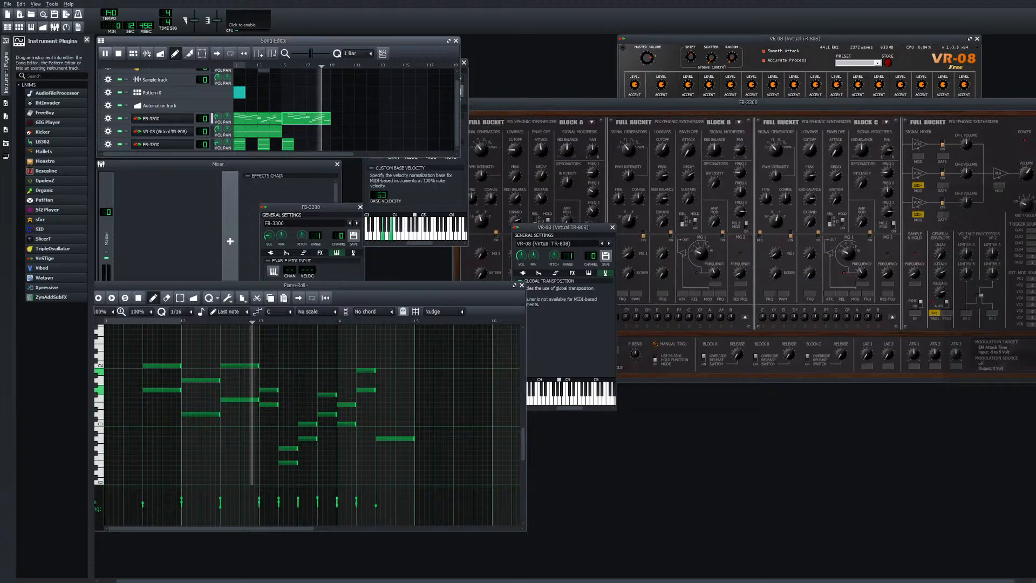
pyautogui.press('space')
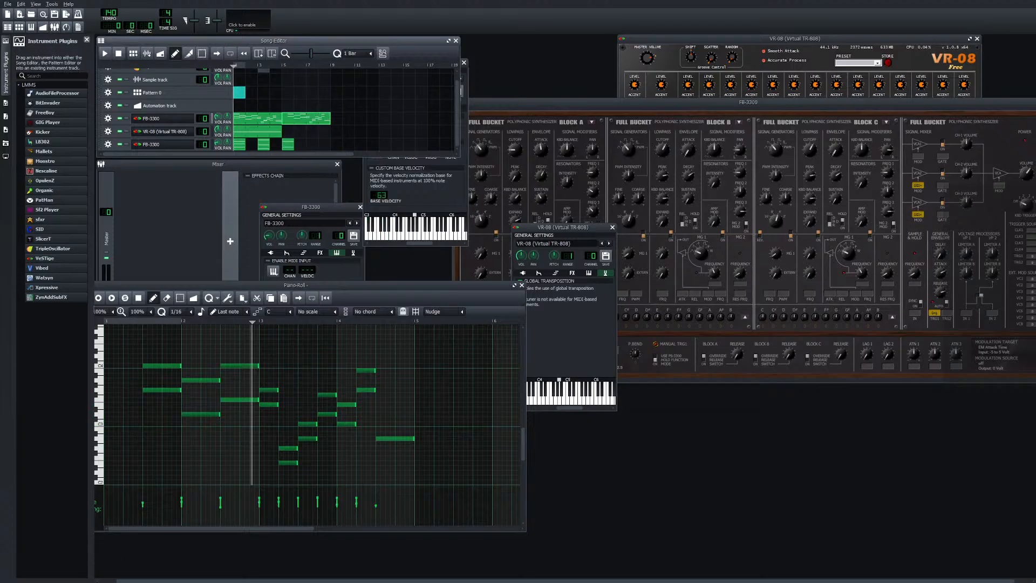
# Try a half-bar G beneath the opening chord of the upper FB-3300 track's original melody clip and remove it
pyautogui.doubleClick(258, 118)
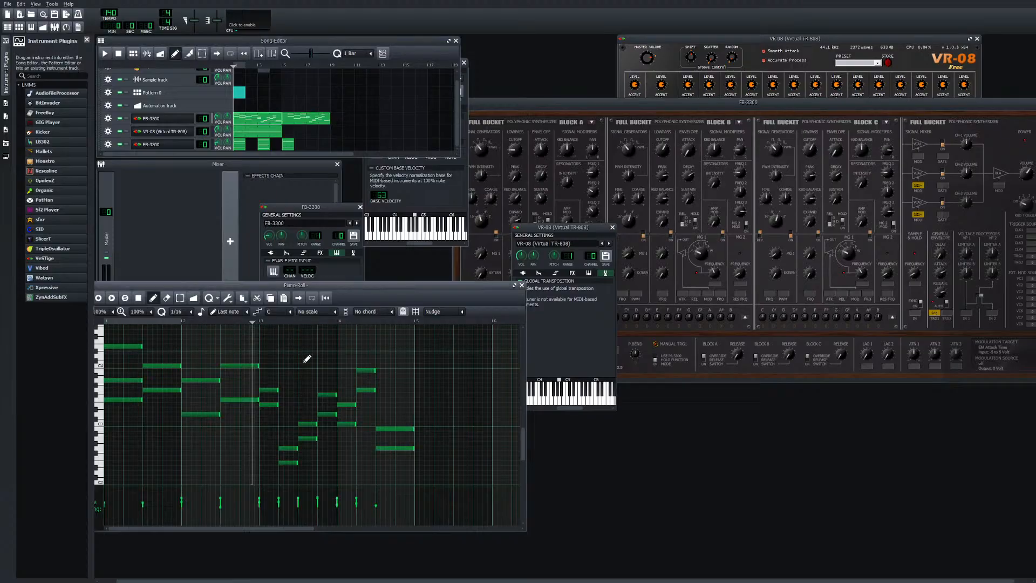
pyautogui.click(106, 448)
pyautogui.click(116, 451)
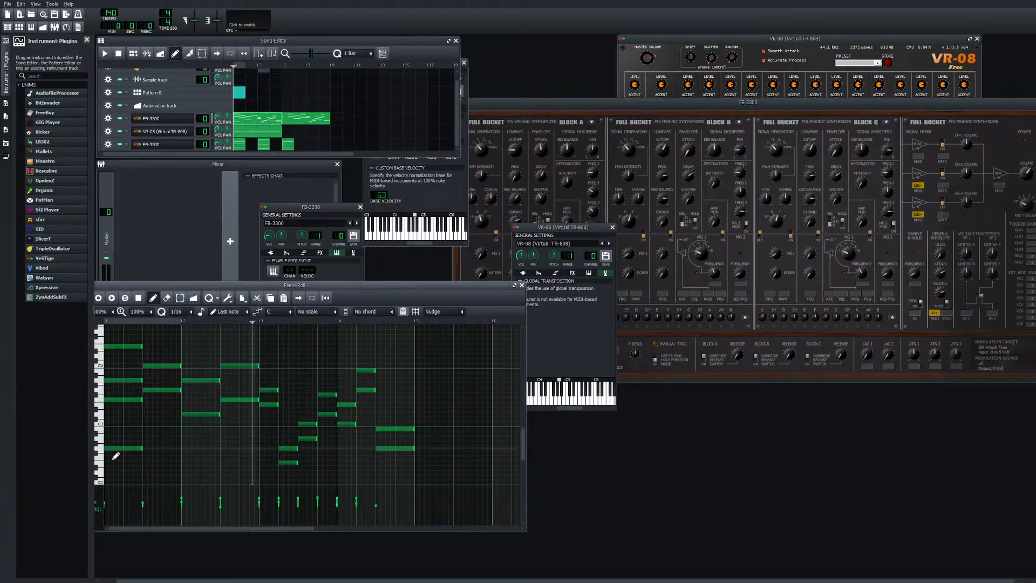
pyautogui.rightClick(116, 450)
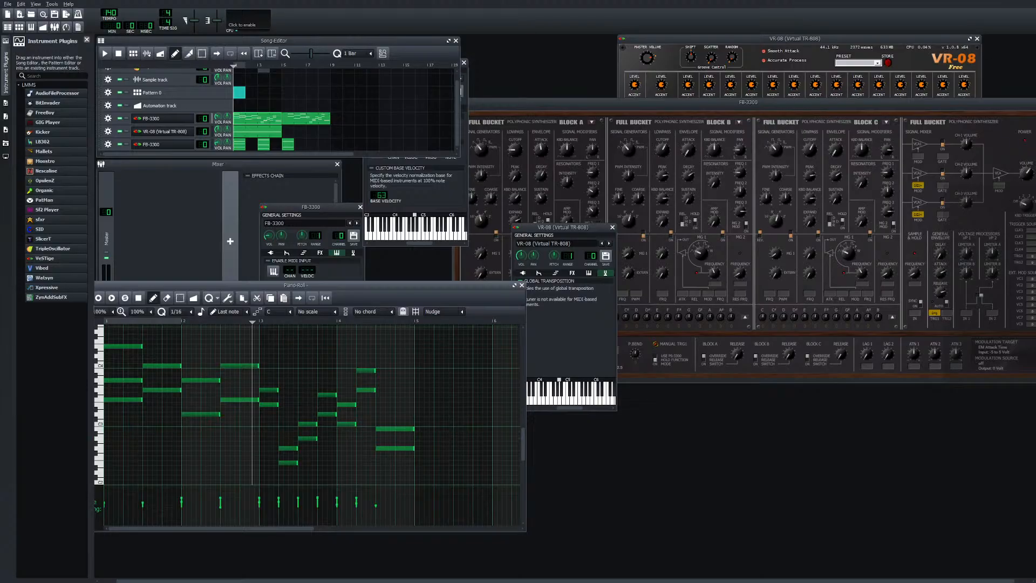
# Reopen the upper FB-3300 track's copied melody clip at bar 5 and audition it within the arrangement
pyautogui.doubleClick(306, 119)
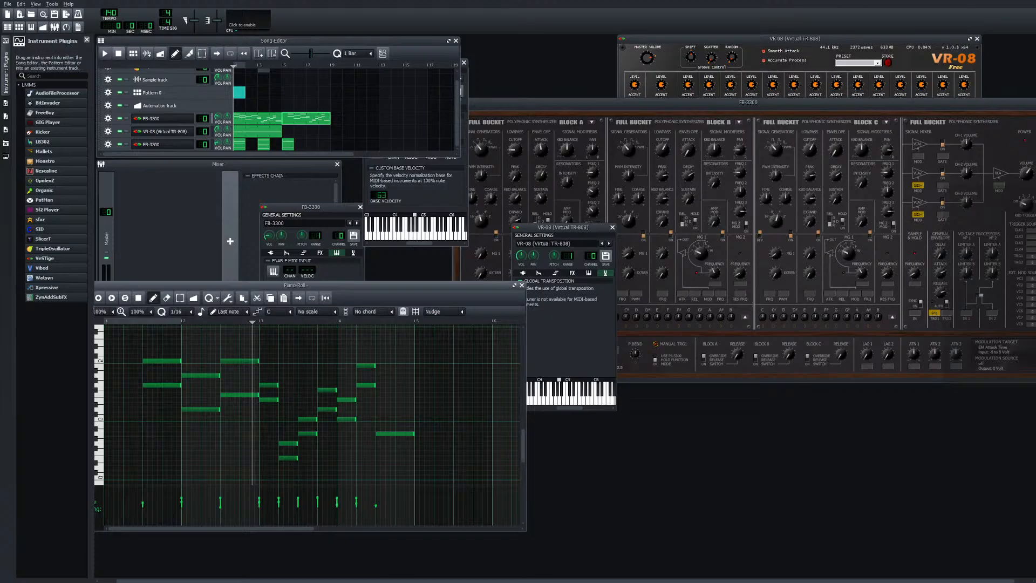
pyautogui.click(104, 53)
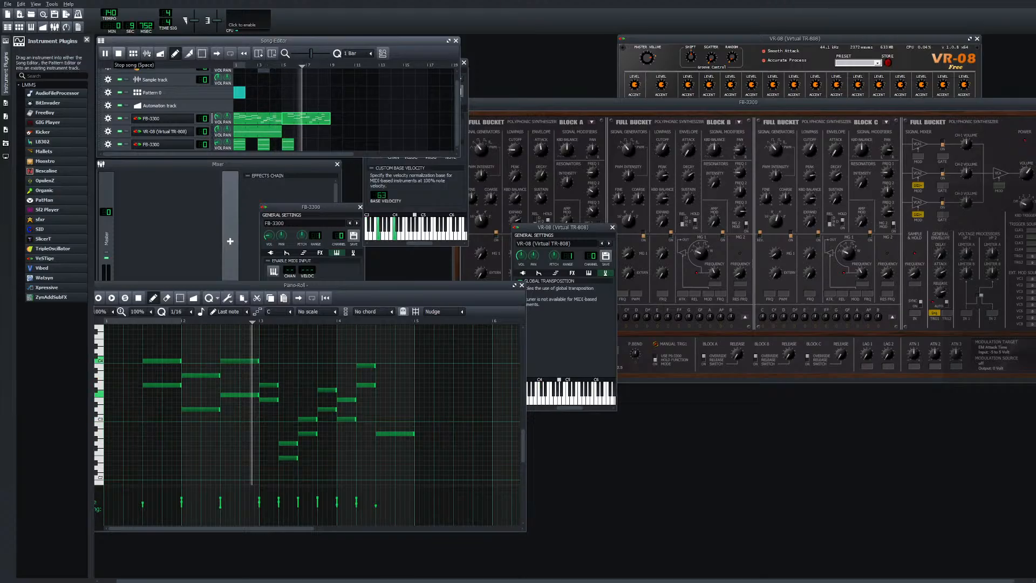
pyautogui.click(118, 53)
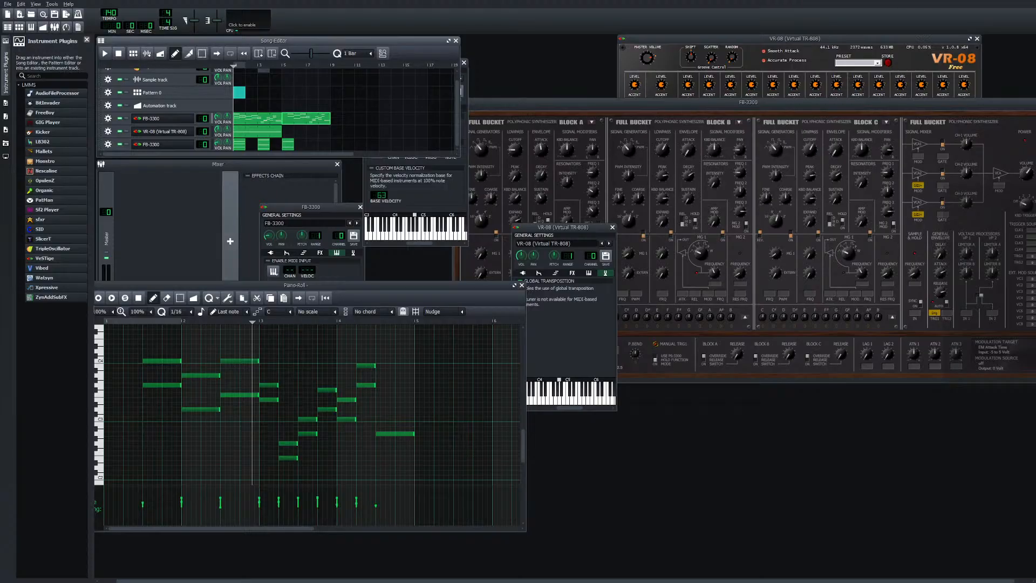
# Add half-bar E and A notes at the start of the copied melody clip and audition the arrangement from bar 5
pyautogui.click(117, 400)
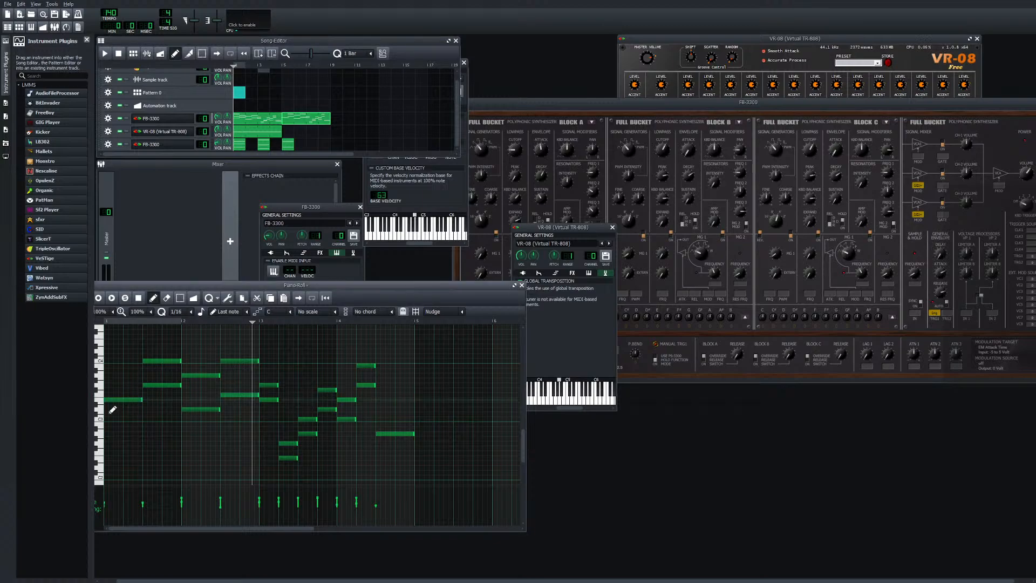
pyautogui.click(112, 429)
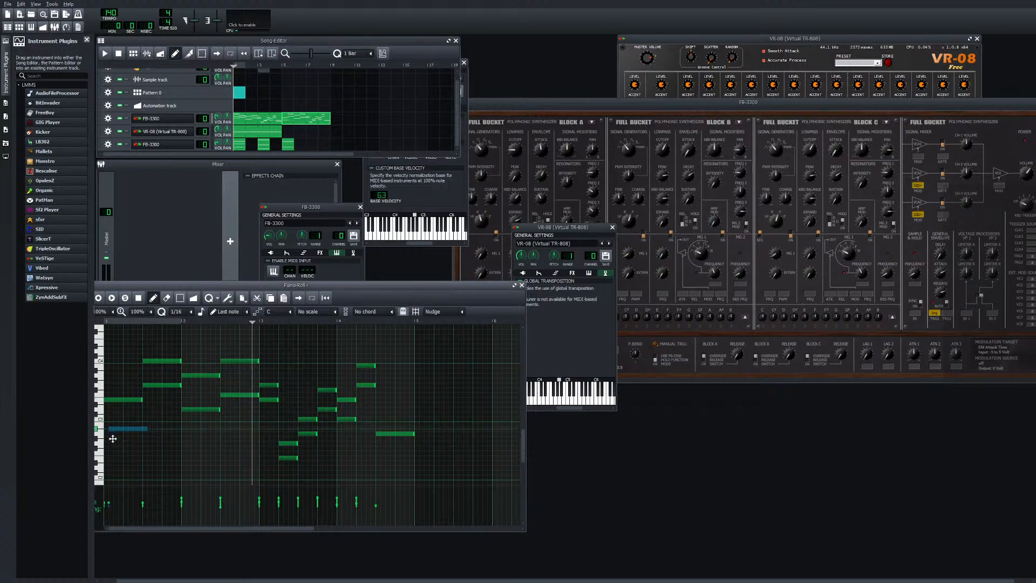
pyautogui.moveTo(112, 439); pyautogui.dragTo(126, 442)
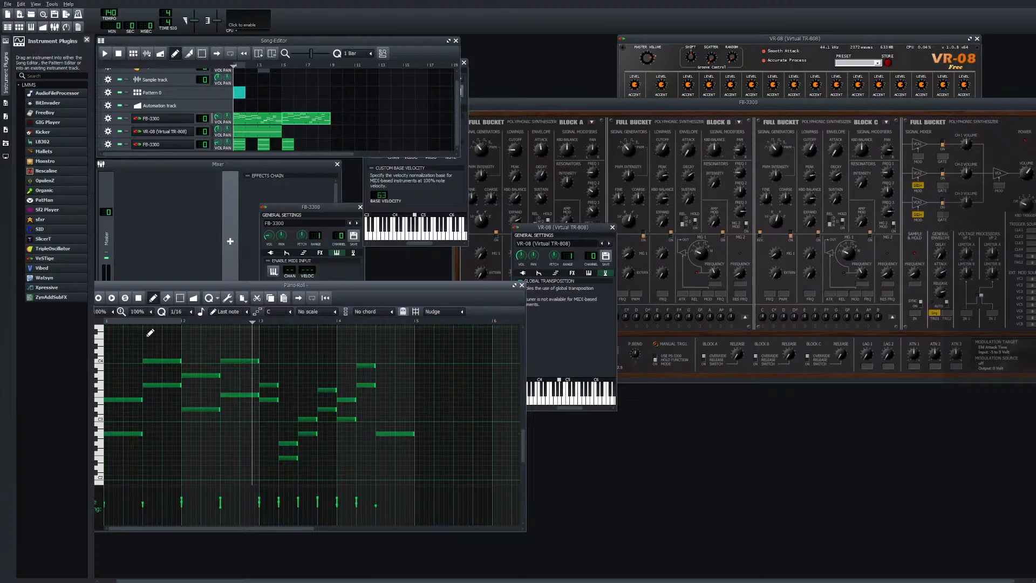
pyautogui.press('space')
pyautogui.press('space')
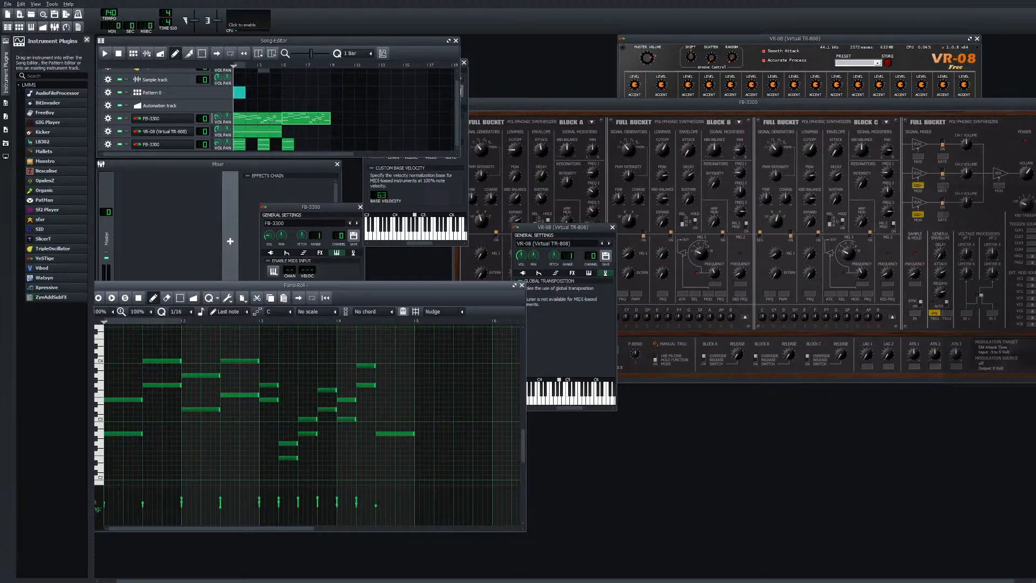
pyautogui.click(112, 297)
pyautogui.click(111, 298)
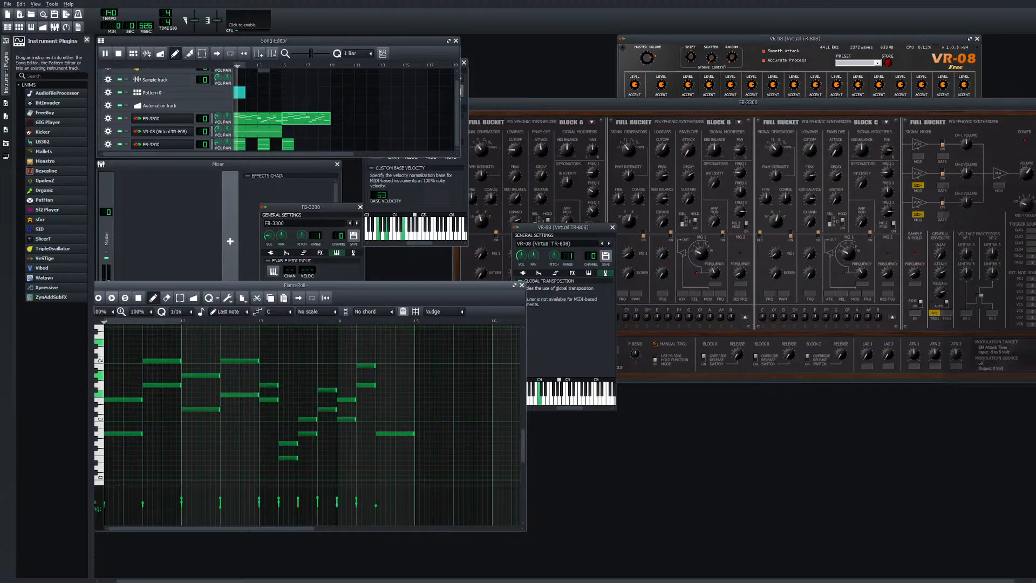
pyautogui.press('space')
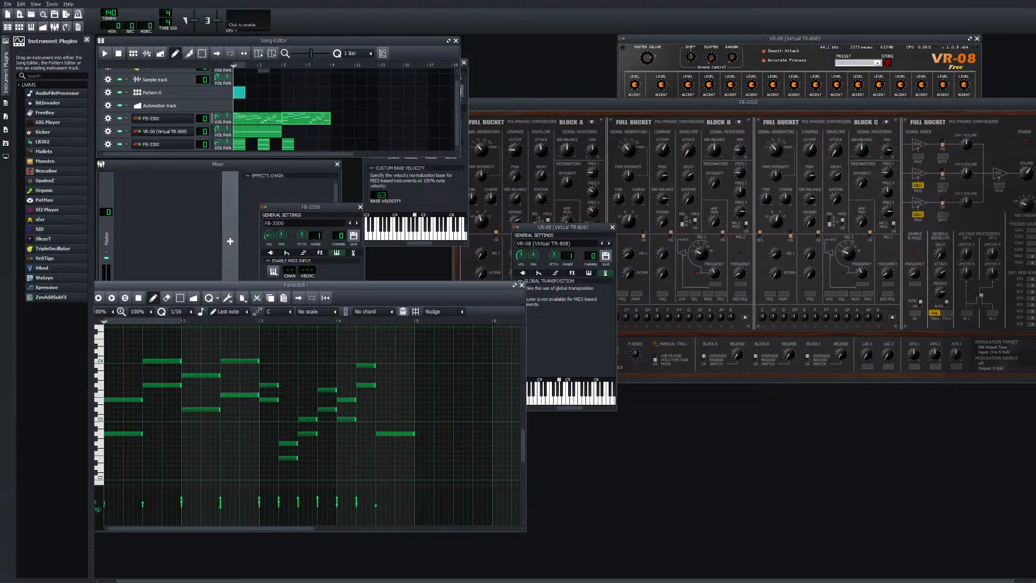
pyautogui.click(281, 66)
pyautogui.click(105, 53)
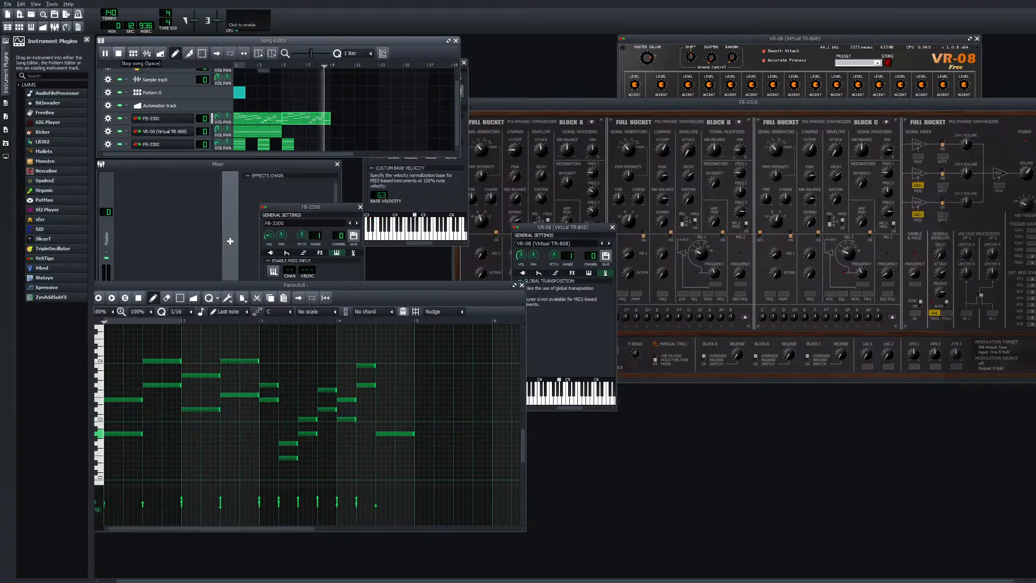
pyautogui.click(118, 53)
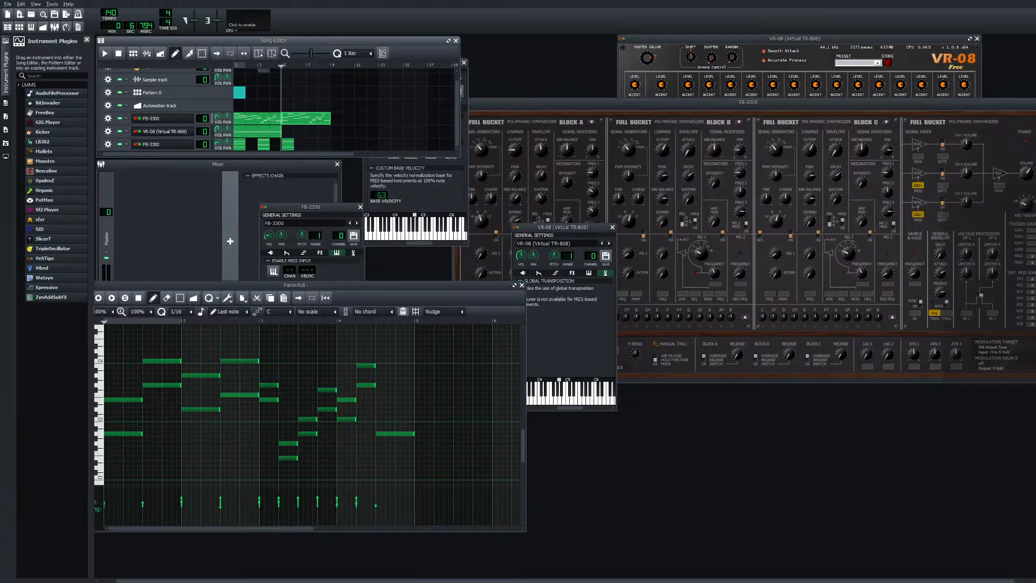
# Copy the VR-08 track's four-bar clip and paste the copy at bar 5
pyautogui.click(300, 131)
pyautogui.click(300, 131)
pyautogui.doubleClick(258, 131)
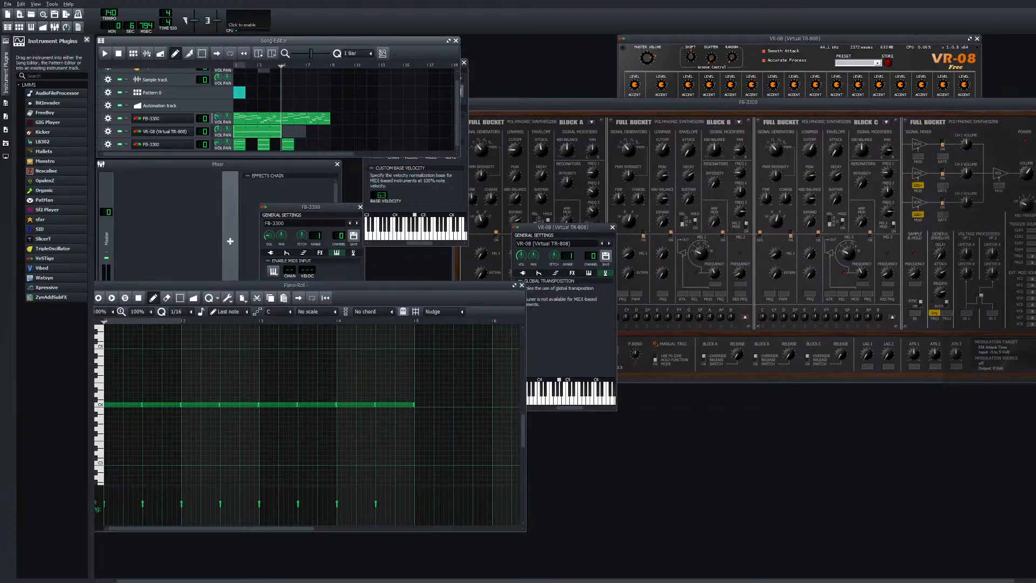
pyautogui.rightClick(272, 131)
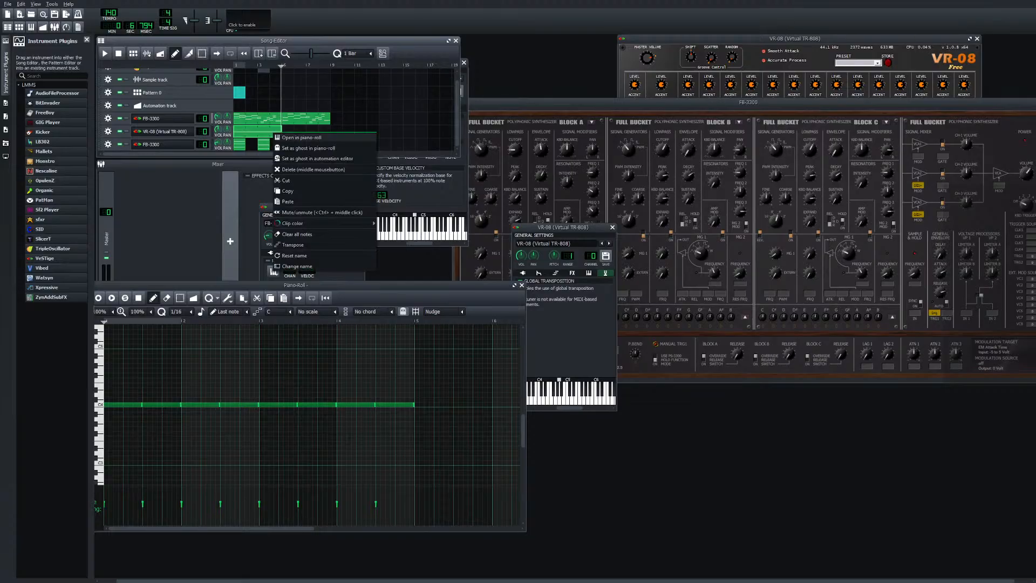
pyautogui.click(286, 190)
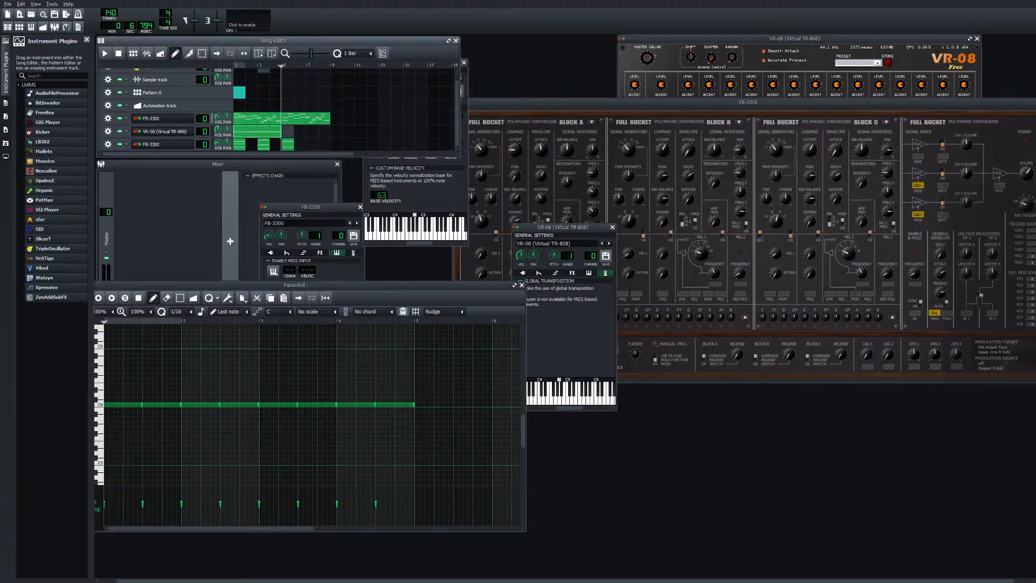
pyautogui.rightClick(285, 131)
pyautogui.click(308, 204)
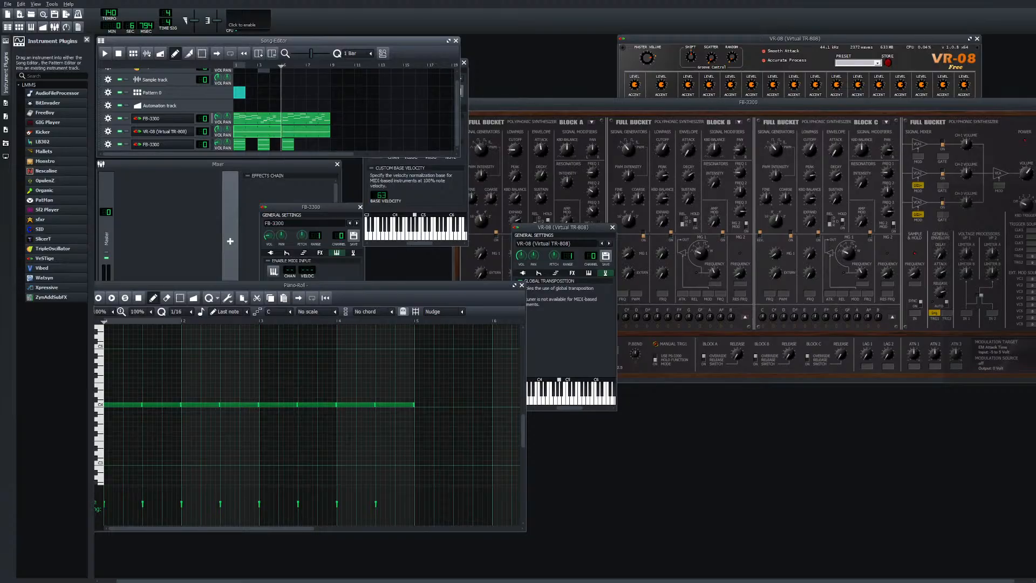
# Raise both notes of the lower FB-3300 track's bar 5 clip one semitone to C and F, and audition the change
pyautogui.doubleClick(288, 144)
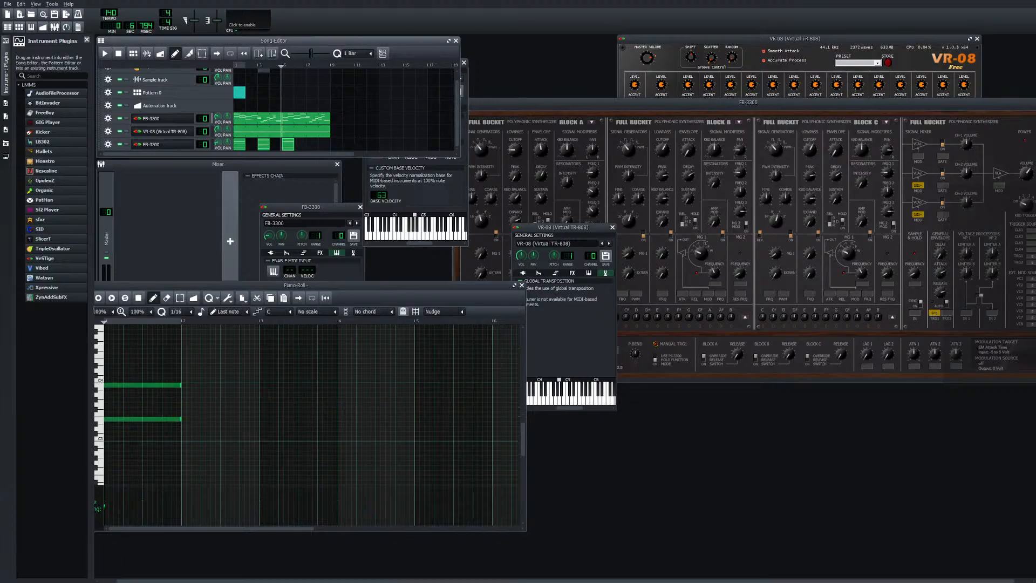
pyautogui.click(156, 385)
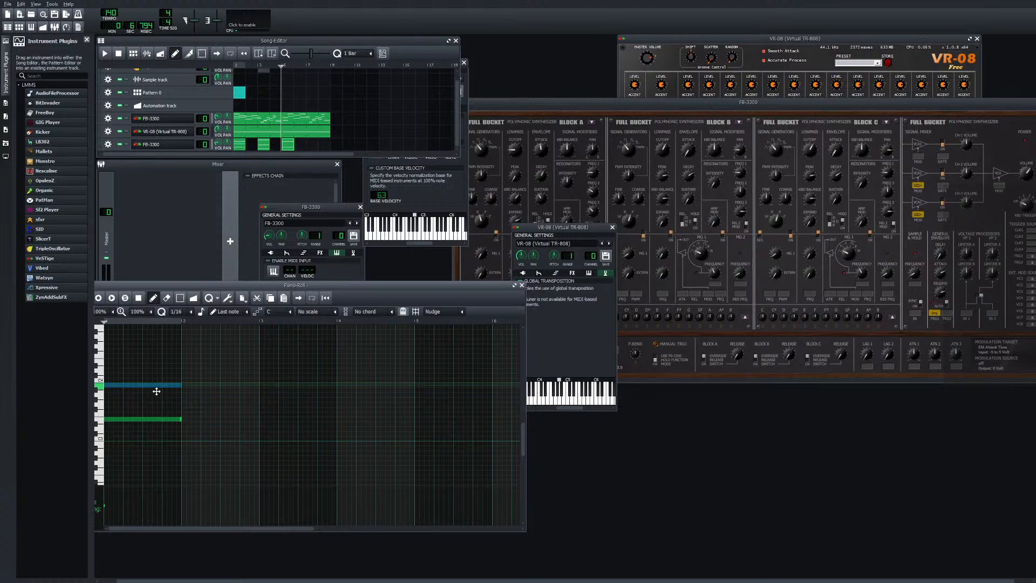
pyautogui.press('Up')
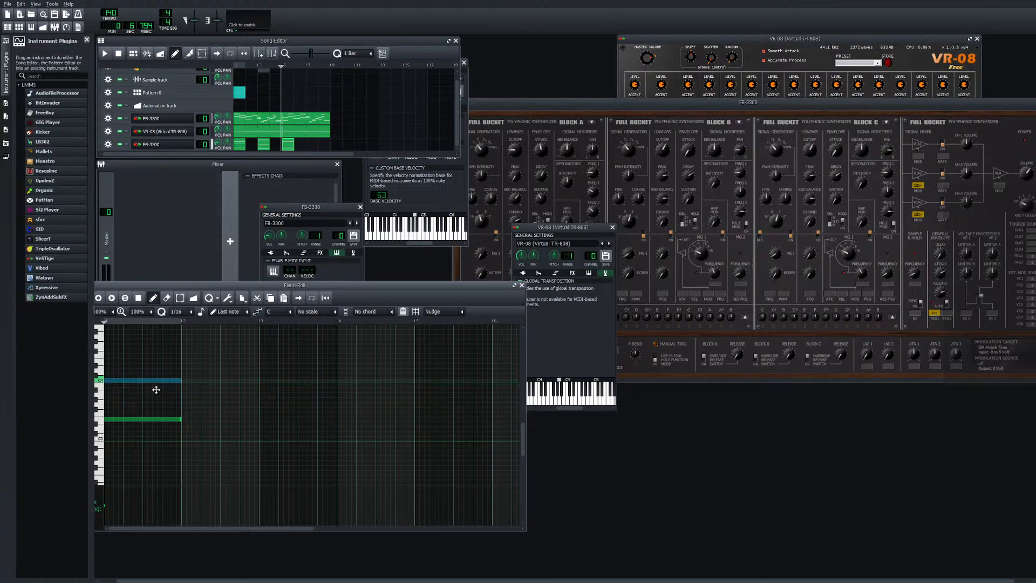
pyautogui.click(134, 420)
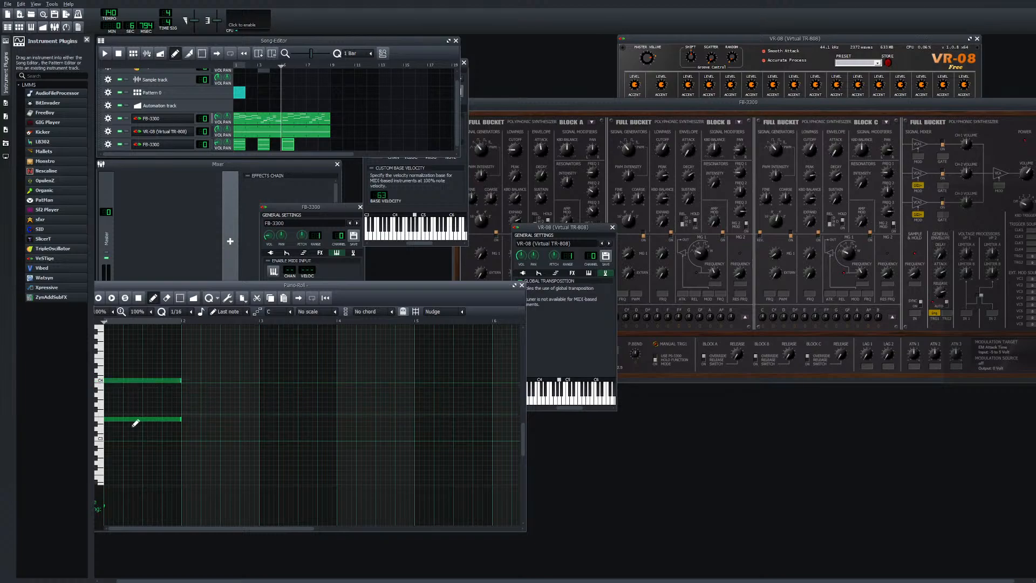
pyautogui.press('Up')
pyautogui.moveTo(134, 422)
pyautogui.mouseDown()
pyautogui.moveTo(136, 407)
pyautogui.moveTo(136, 420)
pyautogui.mouseUp()
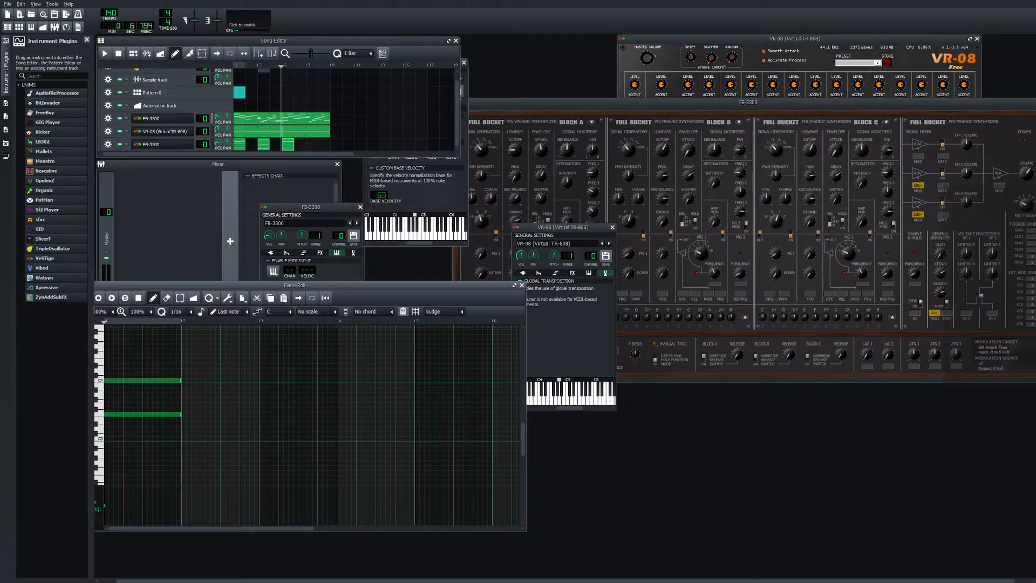
pyautogui.click(118, 54)
pyautogui.click(105, 53)
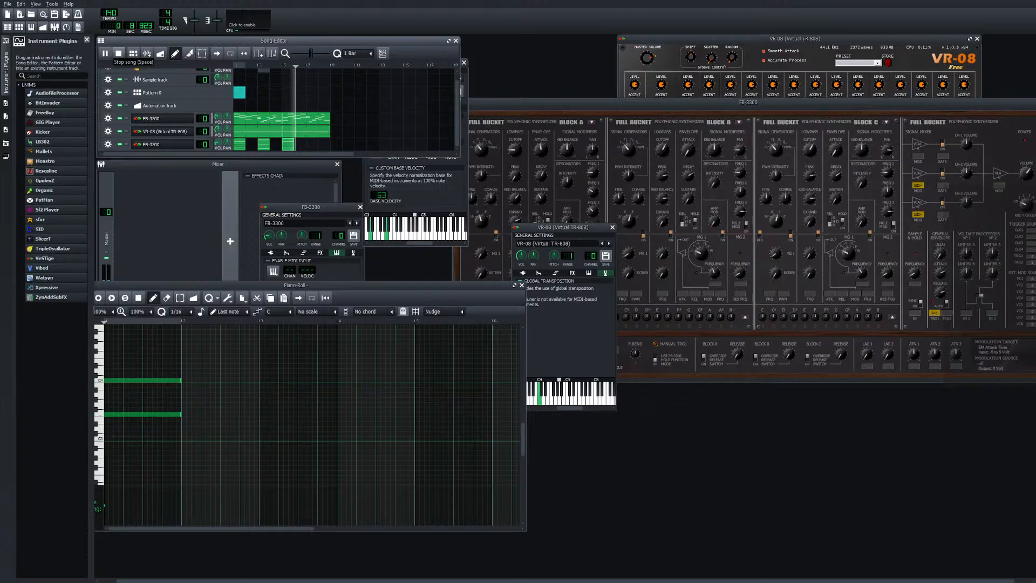
pyautogui.click(118, 53)
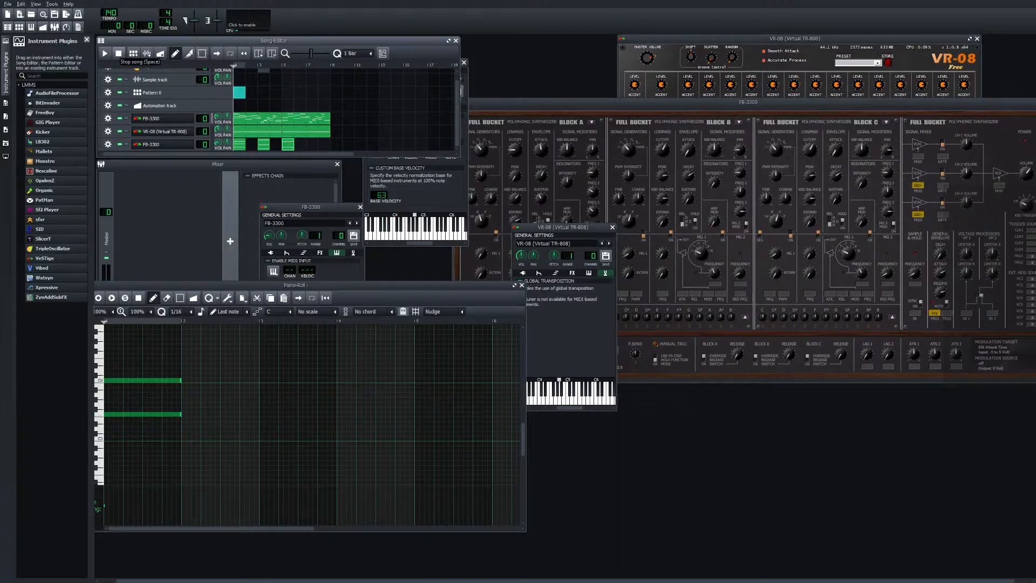
# Move the copied melody clip's opening notes up, the E to A and the low A to E, and audition them
pyautogui.doubleClick(306, 118)
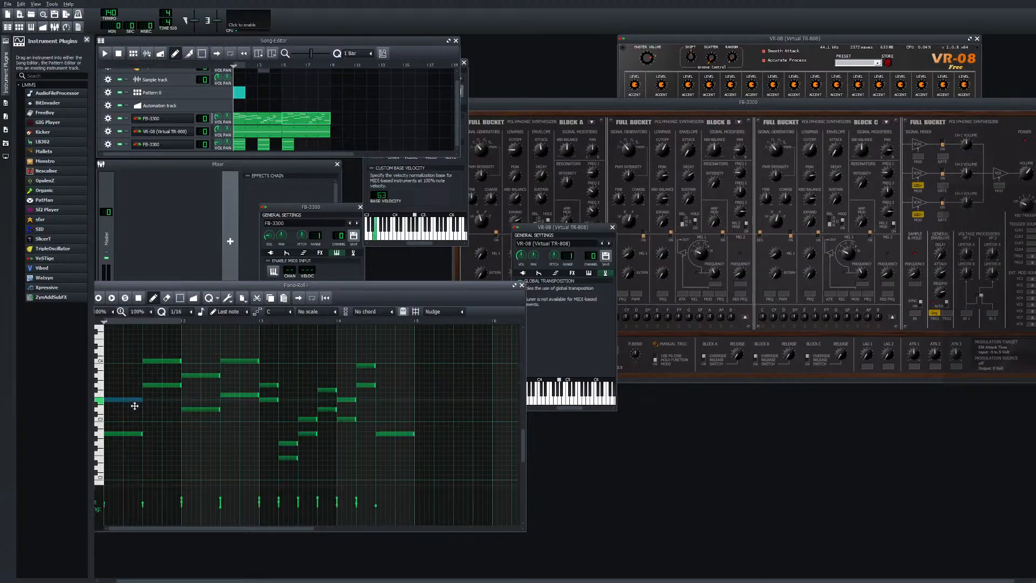
pyautogui.moveTo(135, 406); pyautogui.dragTo(137, 383)
pyautogui.moveTo(138, 434); pyautogui.dragTo(139, 406)
pyautogui.click(105, 54)
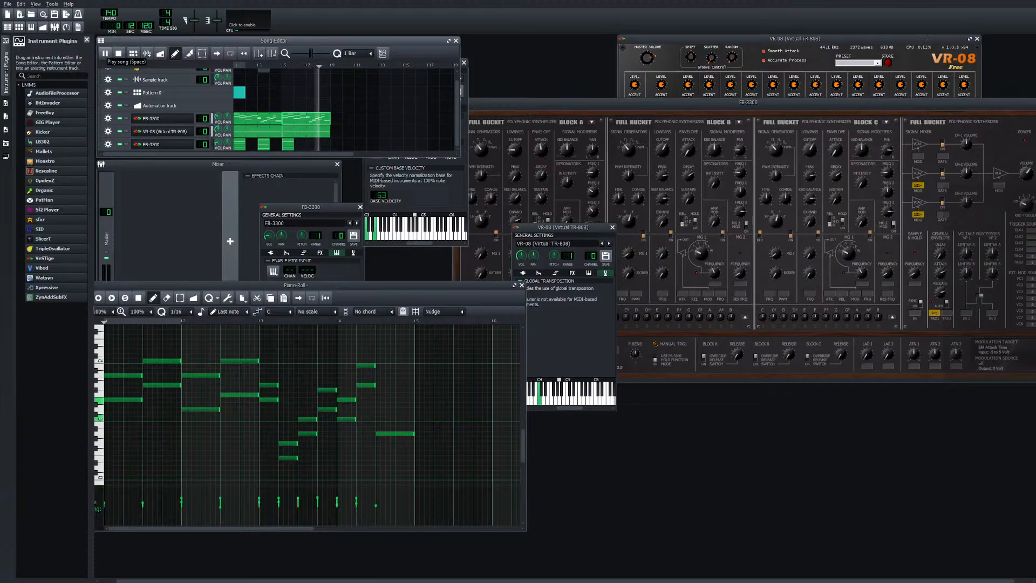
pyautogui.press('space')
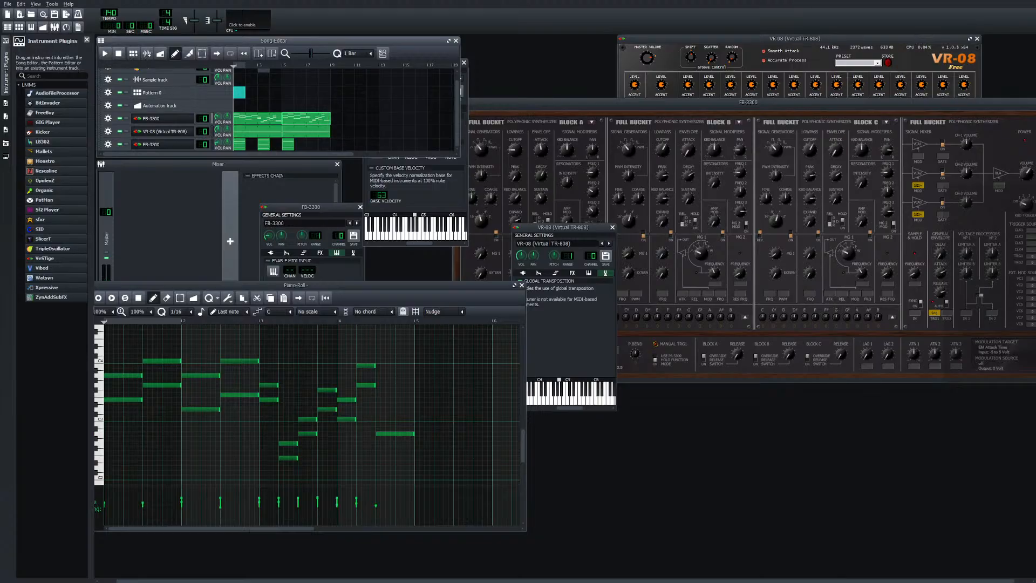
# Replay the arrangement several times to check the transition into the varied melody at bar 5
pyautogui.press('space')
pyautogui.press('space')
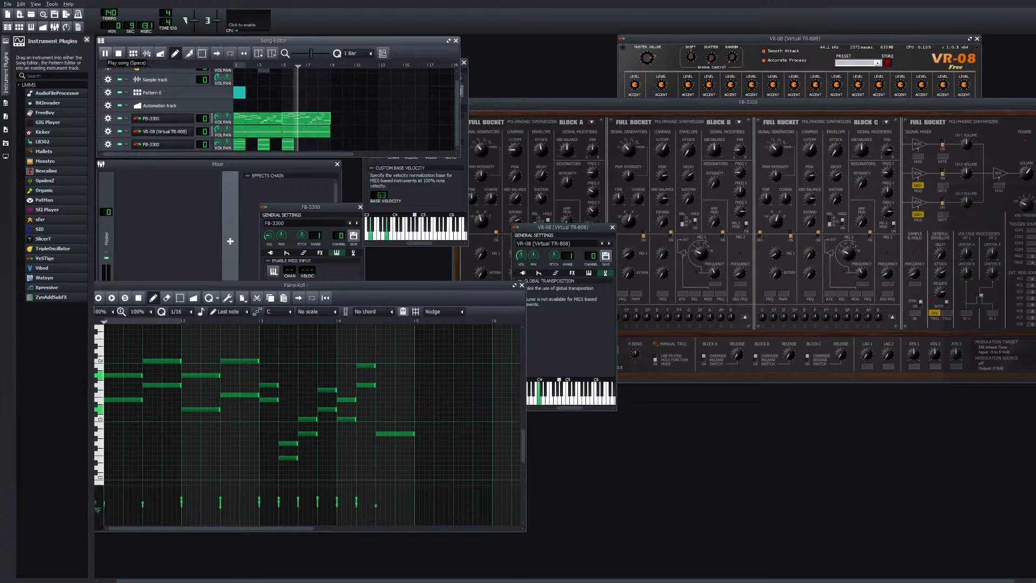
pyautogui.press('space')
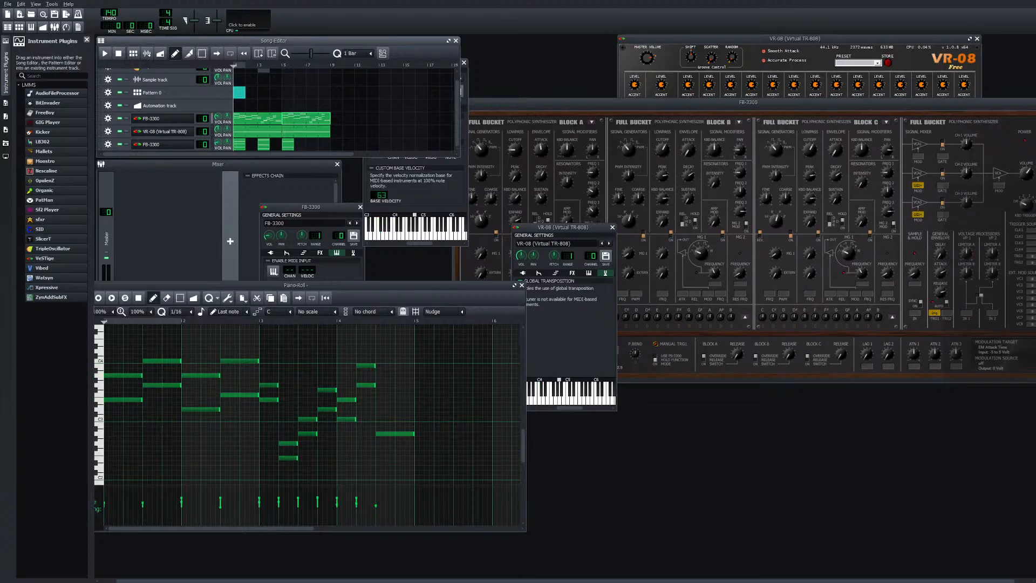
pyautogui.click(105, 53)
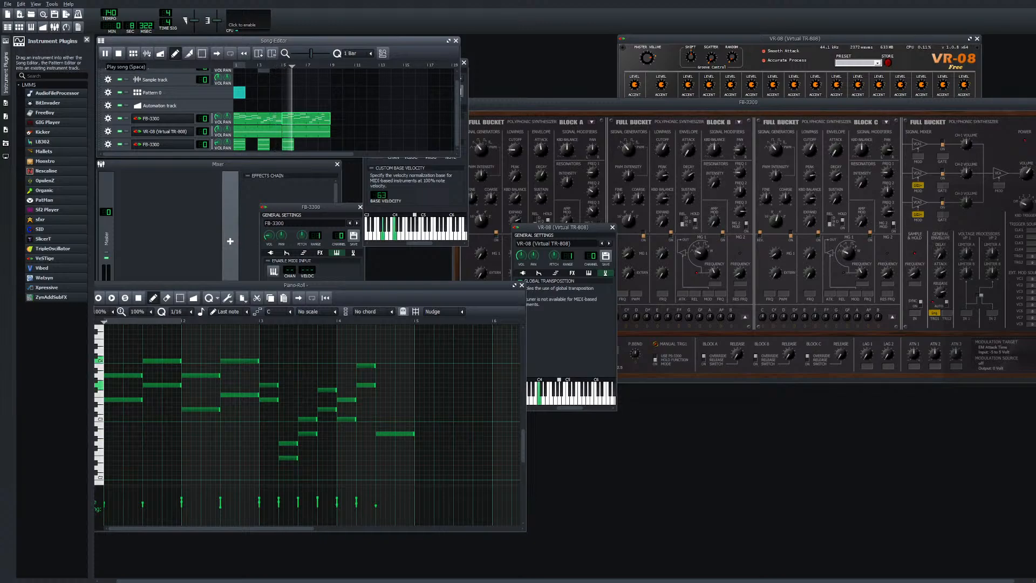
pyautogui.press('space')
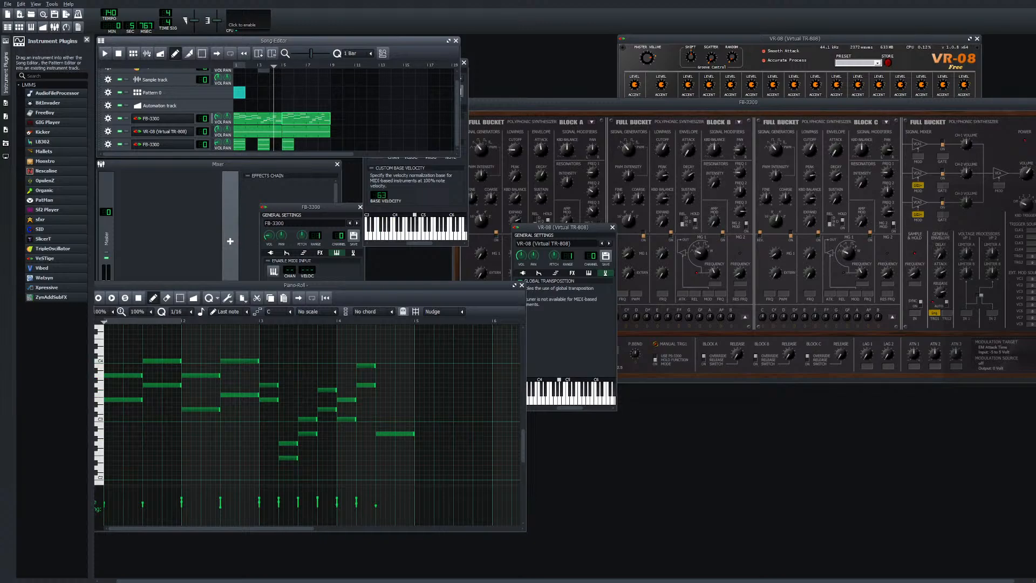
pyautogui.click(105, 53)
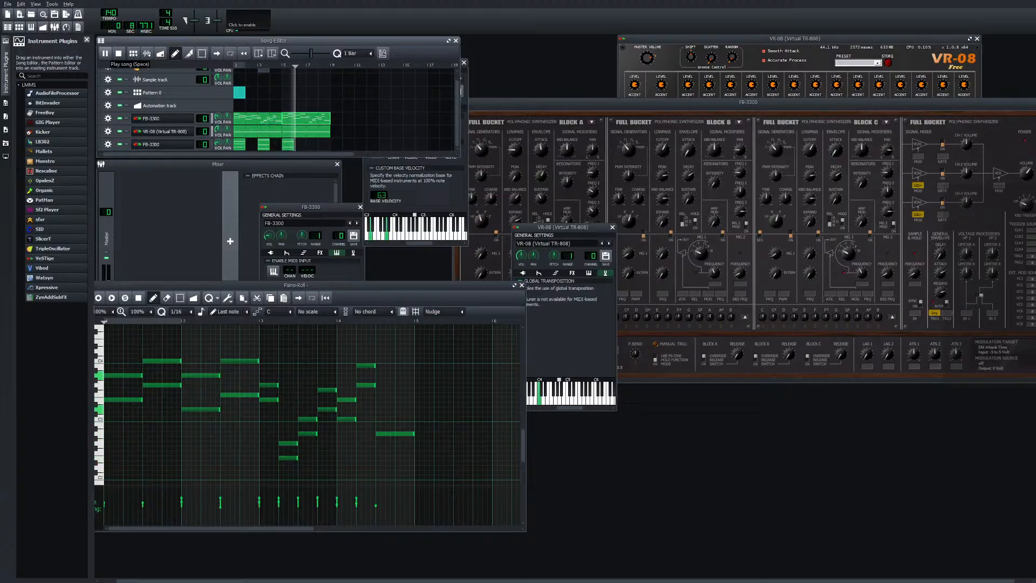
pyautogui.press('space')
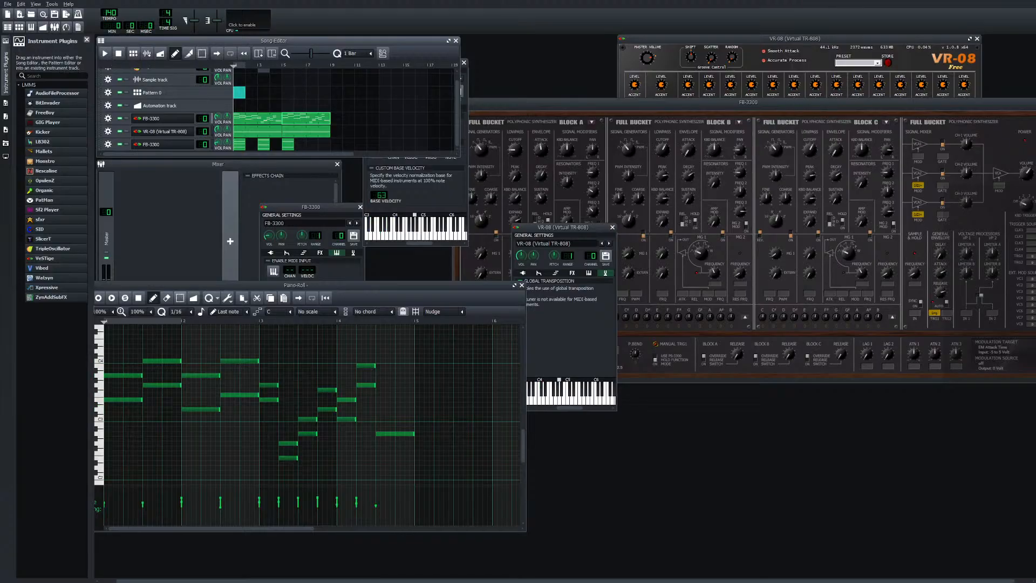
# Lower the melody clip's two opening notes together, auditioning them at F and C and again one semitone lower at E and B
pyautogui.click(180, 297)
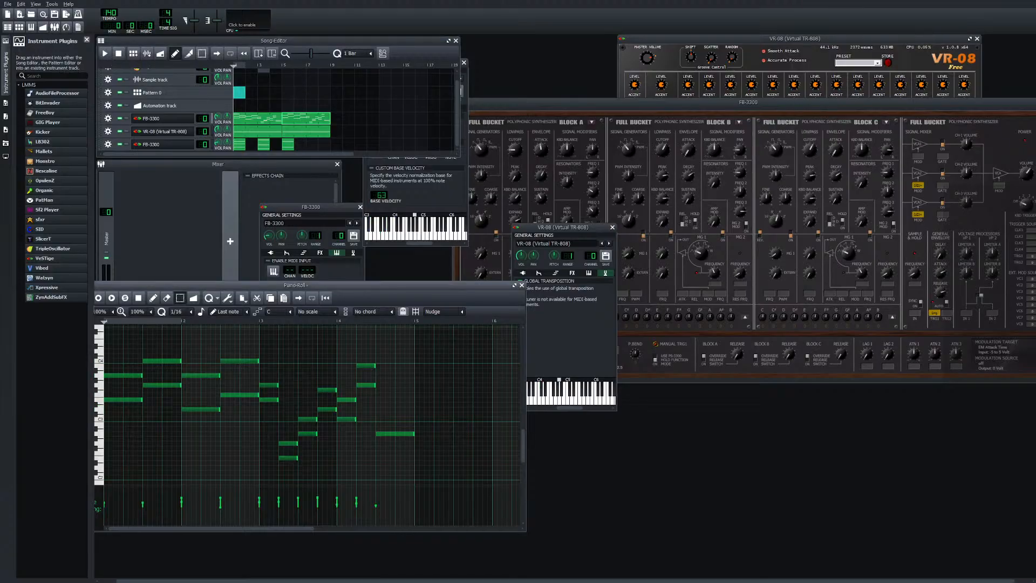
pyautogui.moveTo(112, 341); pyautogui.dragTo(135, 420)
pyautogui.hotkey('shift', 'd')
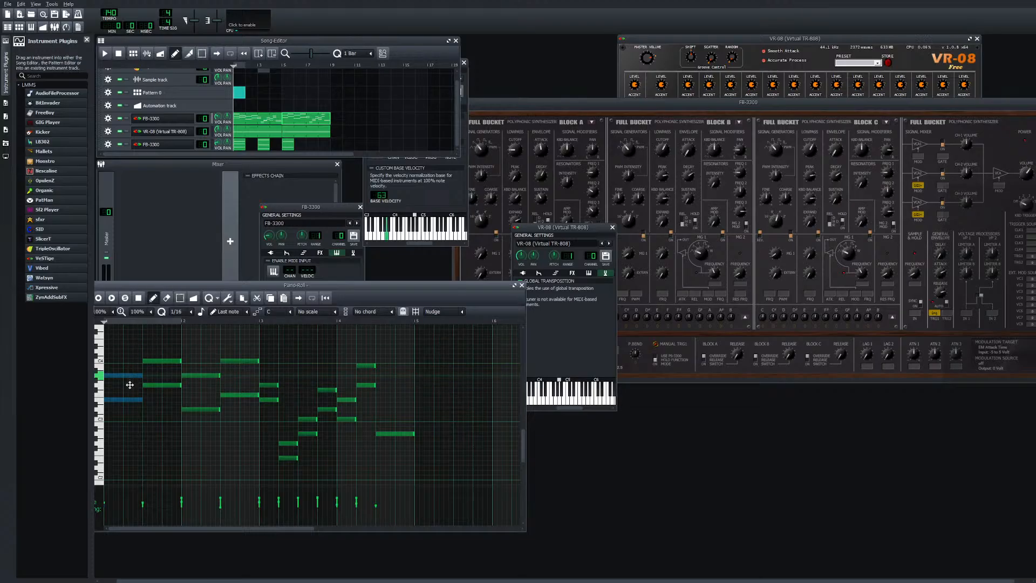
pyautogui.moveTo(129, 385); pyautogui.dragTo(129, 403)
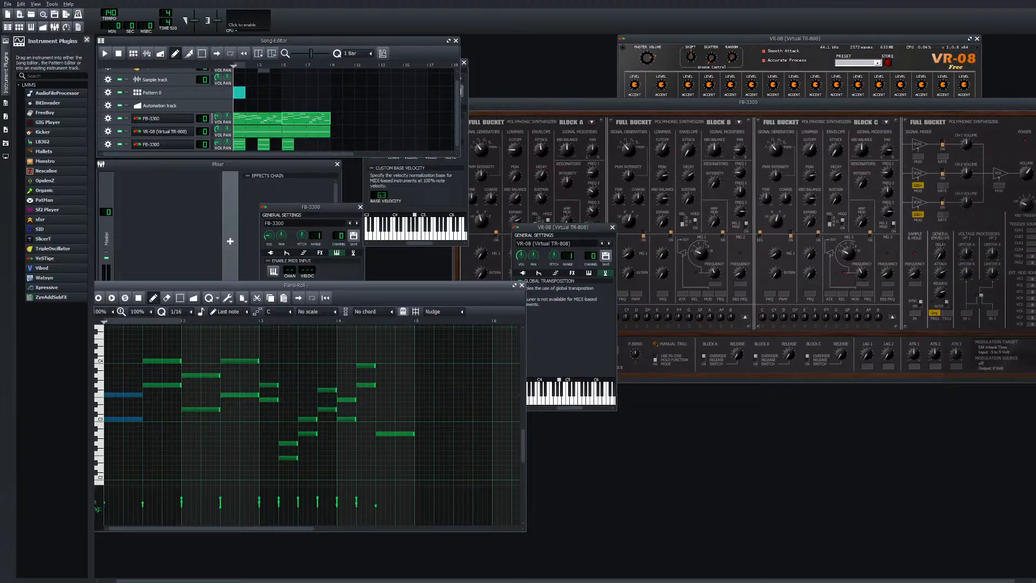
pyautogui.click(104, 54)
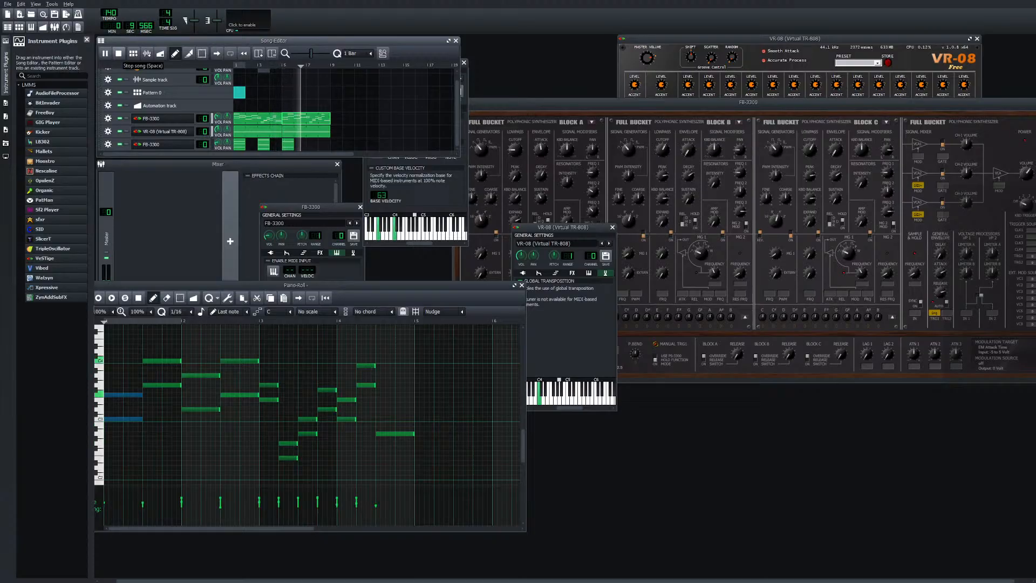
pyautogui.click(118, 53)
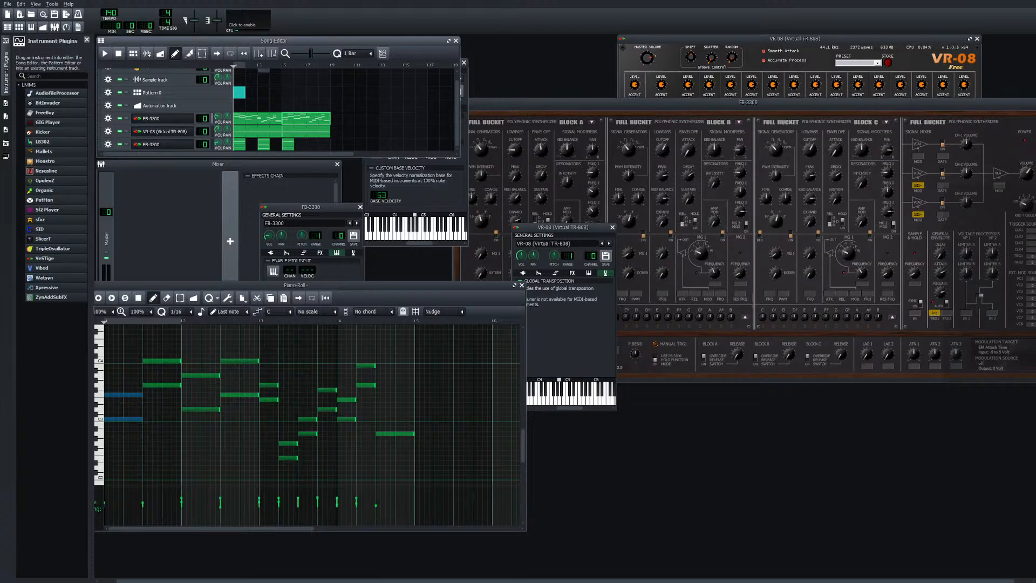
pyautogui.moveTo(138, 419); pyautogui.dragTo(138, 426)
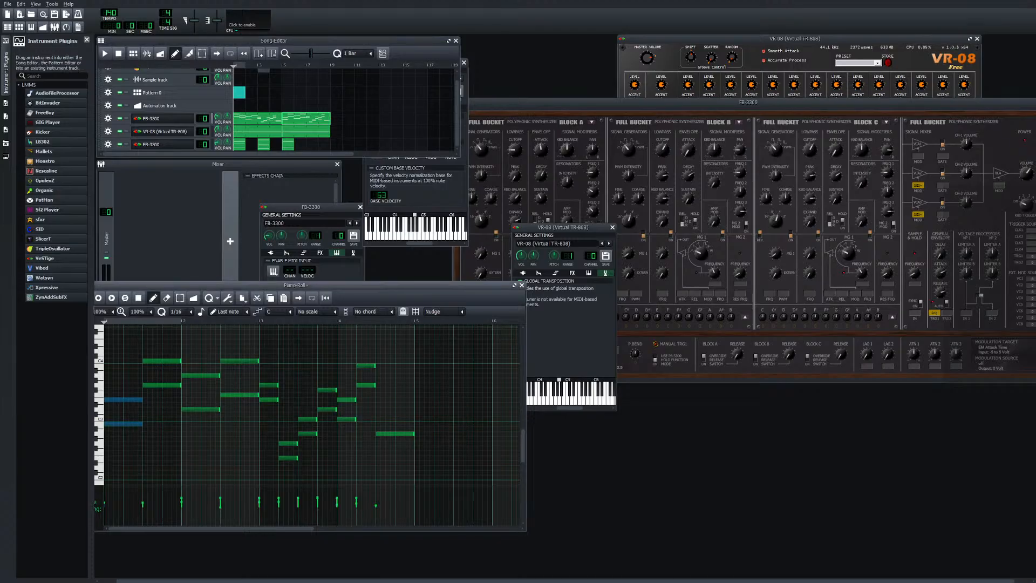
pyautogui.click(104, 53)
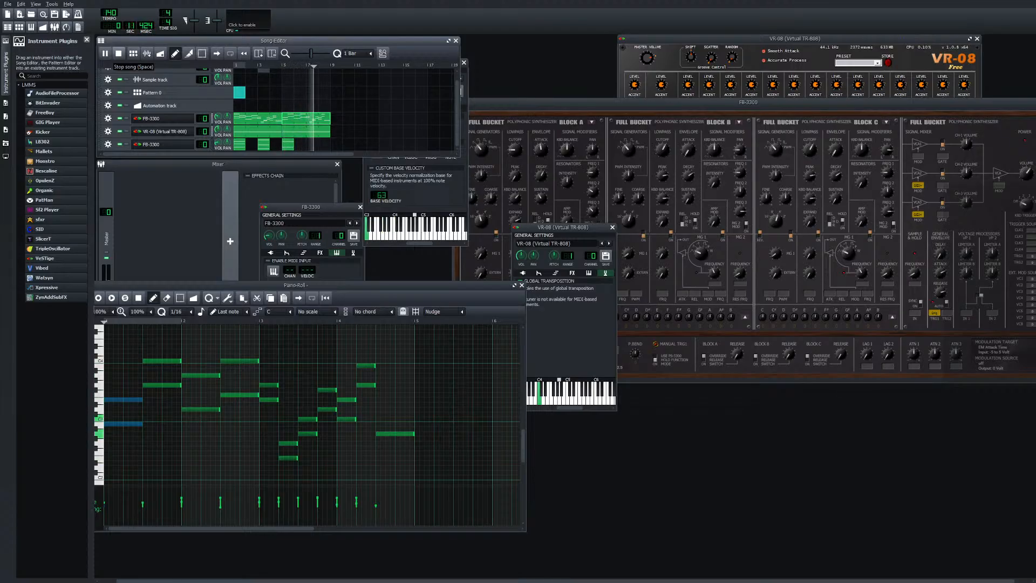
pyautogui.press('space')
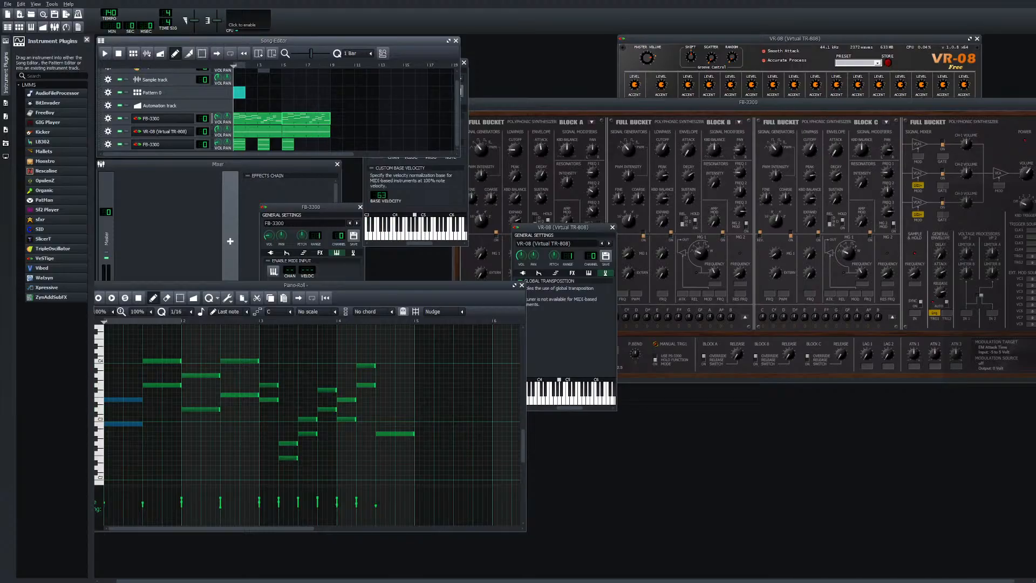
# Shorten both opening melody notes to a quarter note and audition the arrangement
pyautogui.moveTo(141, 400); pyautogui.dragTo(122, 404)
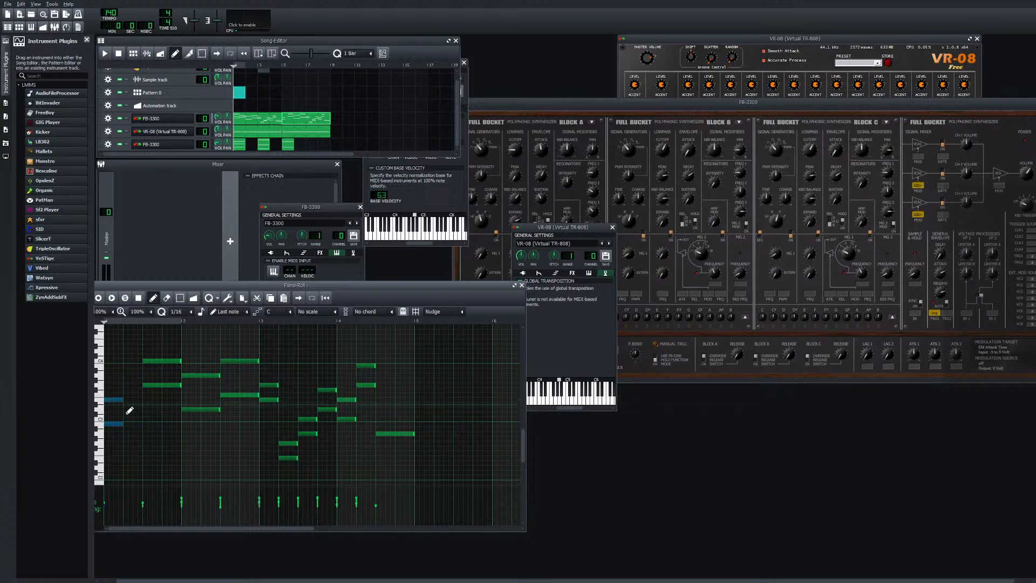
pyautogui.click(104, 54)
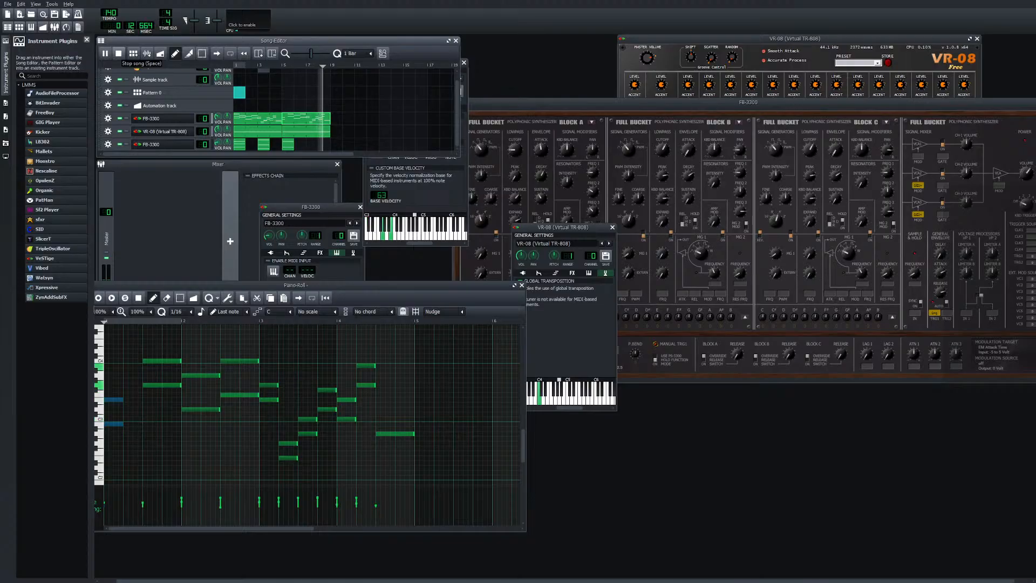
pyautogui.click(118, 53)
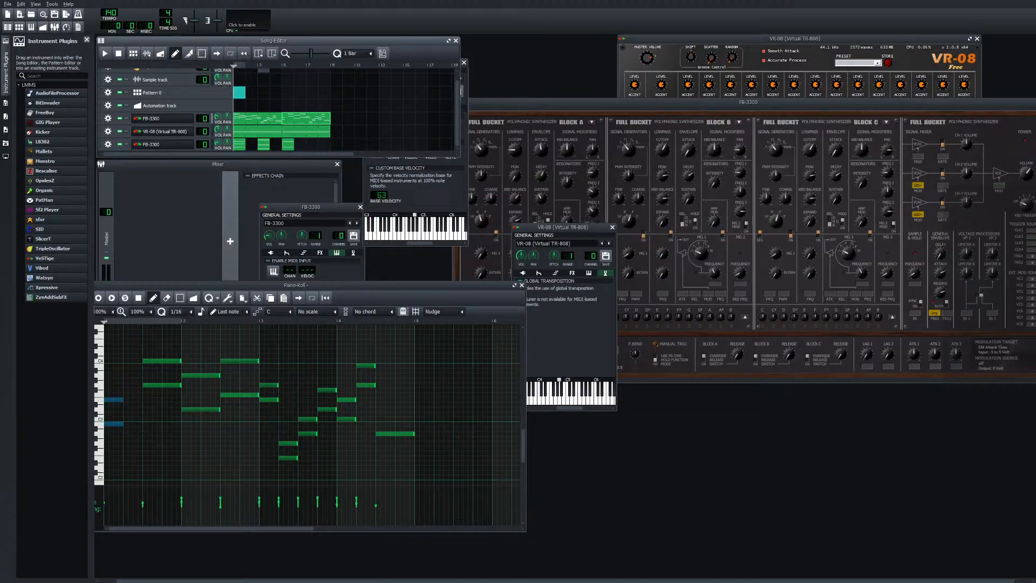
pyautogui.rightClick(115, 400)
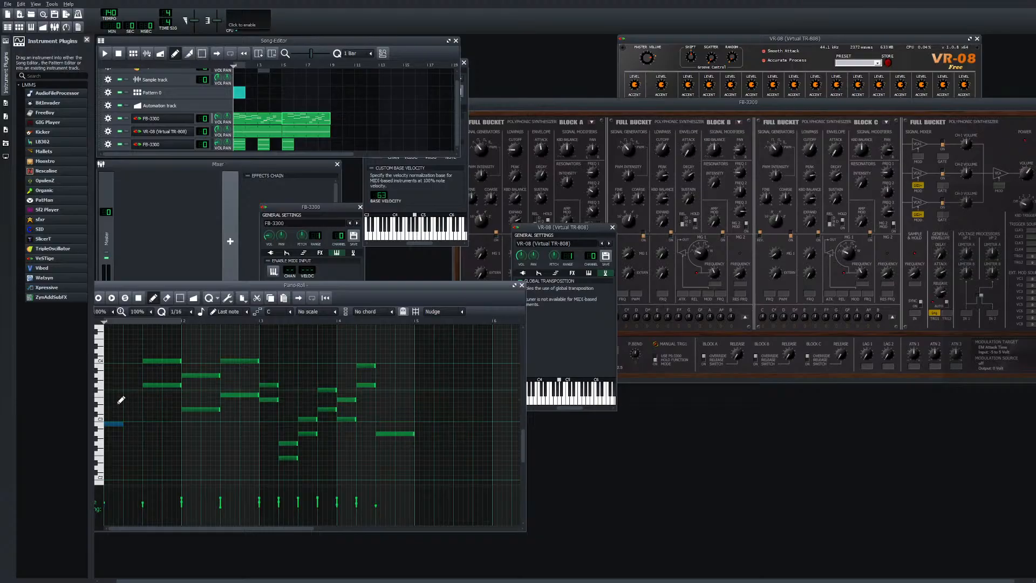
pyautogui.click(121, 400)
pyautogui.click(180, 298)
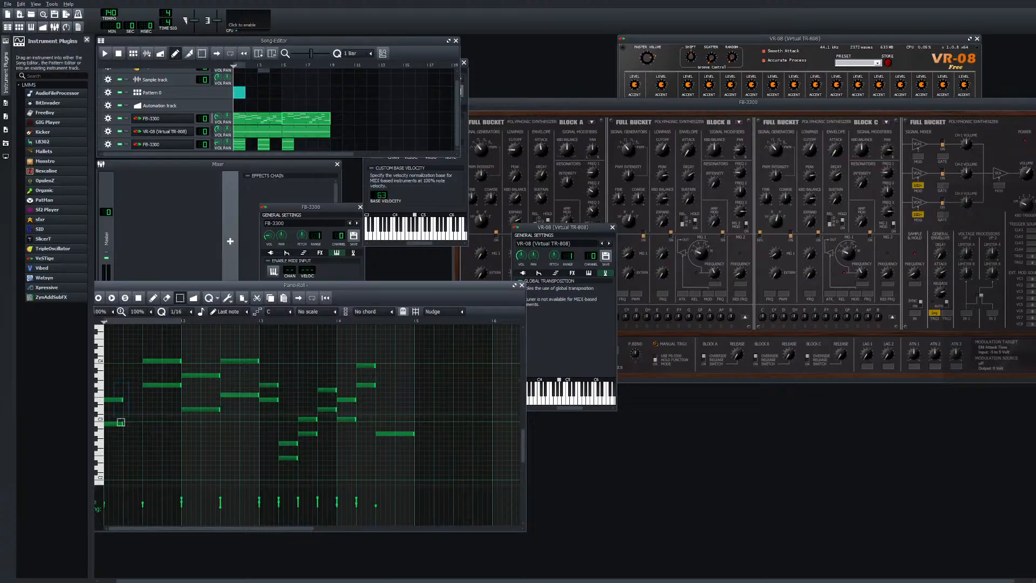
pyautogui.moveTo(115, 392); pyautogui.dragTo(119, 432)
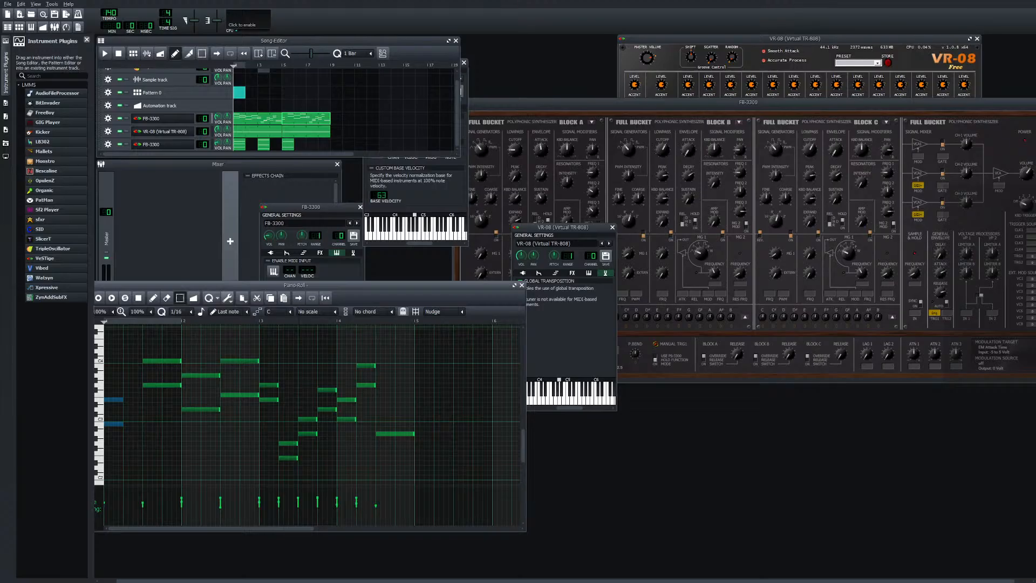
pyautogui.click(228, 298)
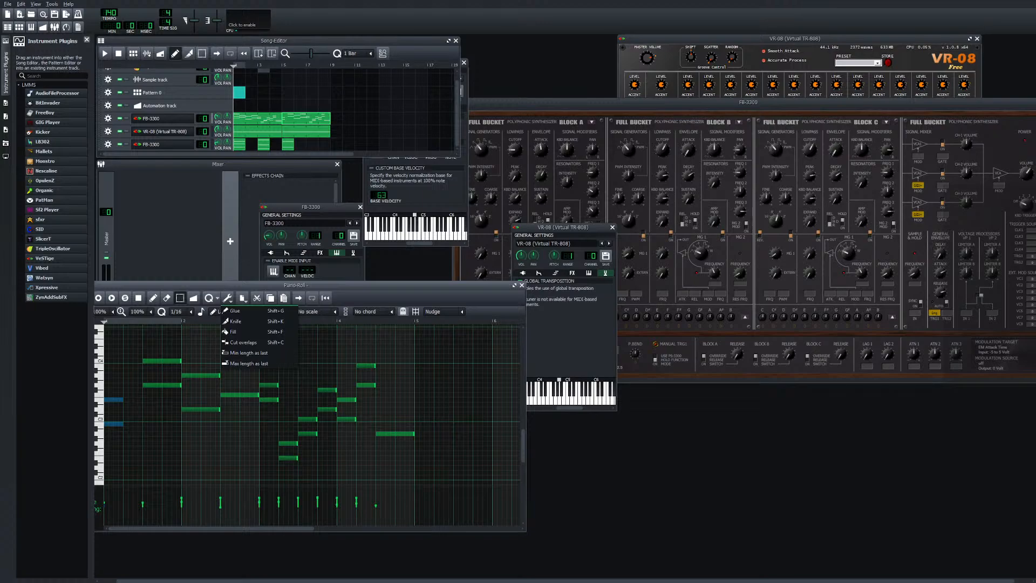
pyautogui.click(209, 297)
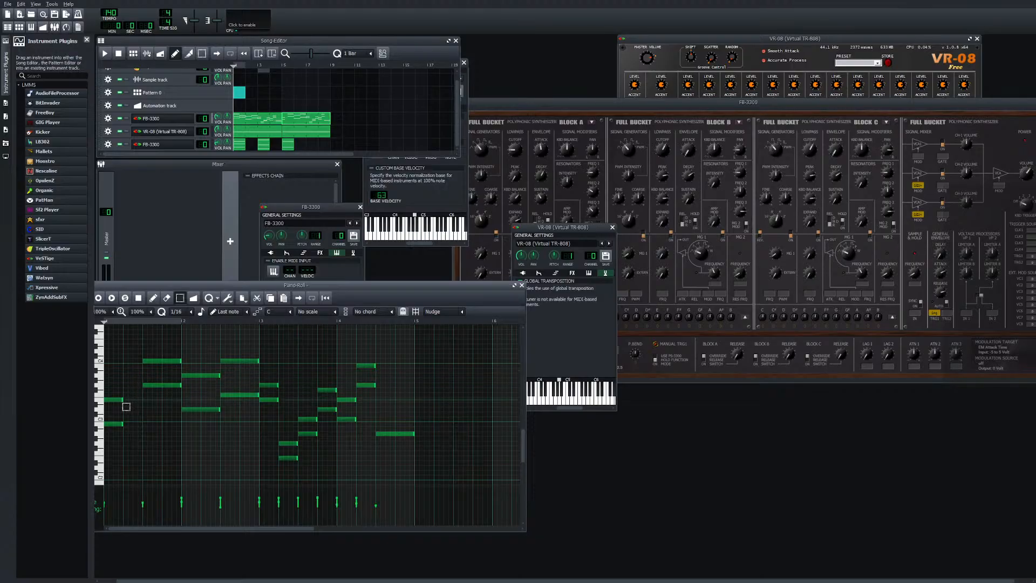
pyautogui.click(119, 399)
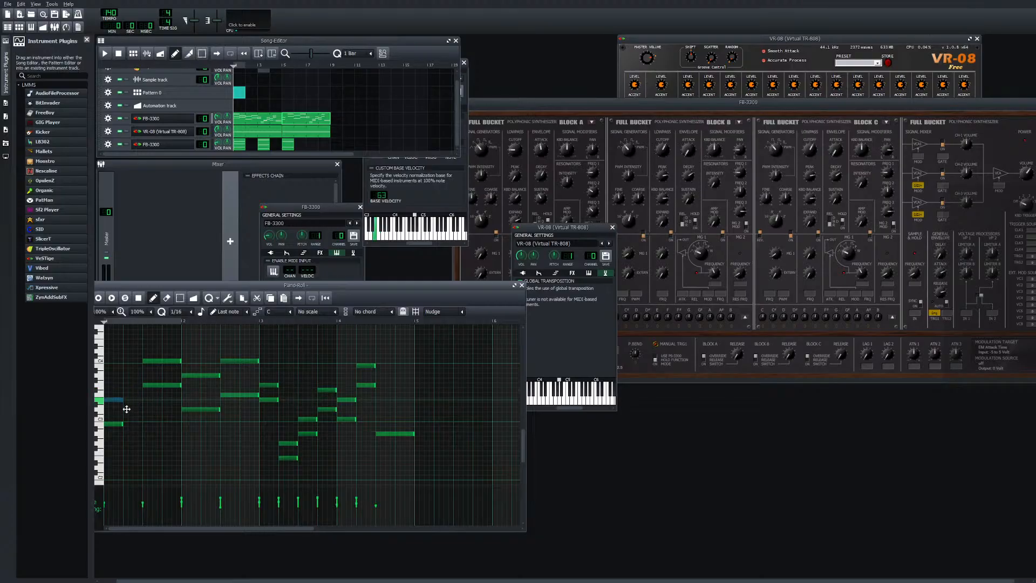
pyautogui.click(127, 409)
pyautogui.click(118, 432)
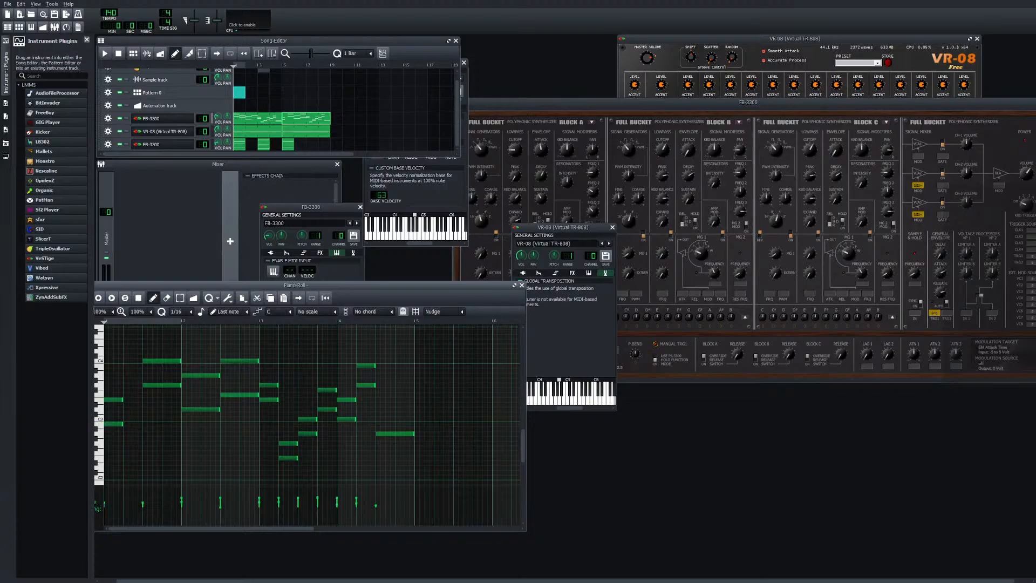
# Audition the transition and add a quarter-note pair, F with the C below, on beat 2 directly after the opening notes
pyautogui.click(277, 66)
pyautogui.click(105, 53)
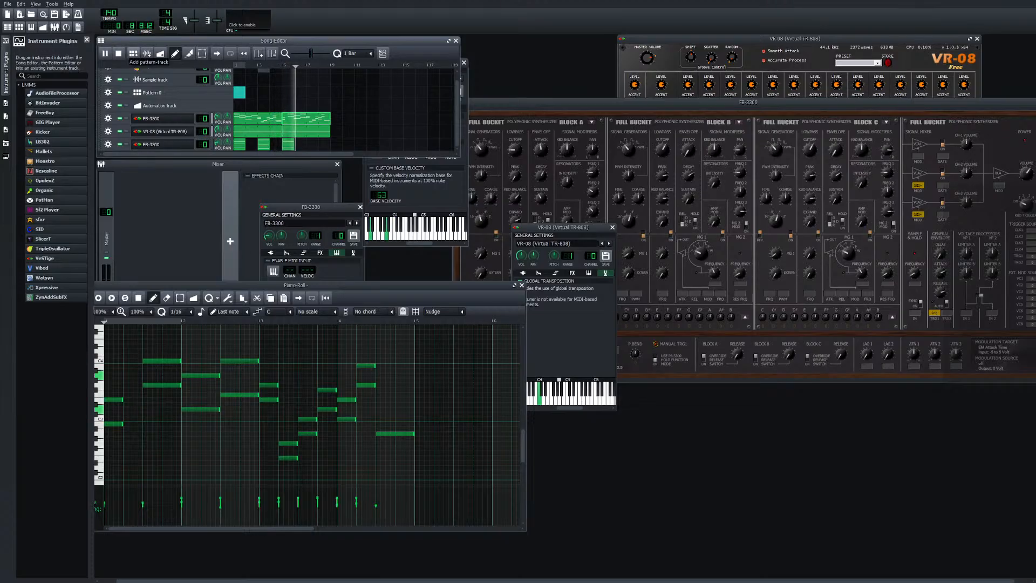
pyautogui.press('space')
pyautogui.click(133, 385)
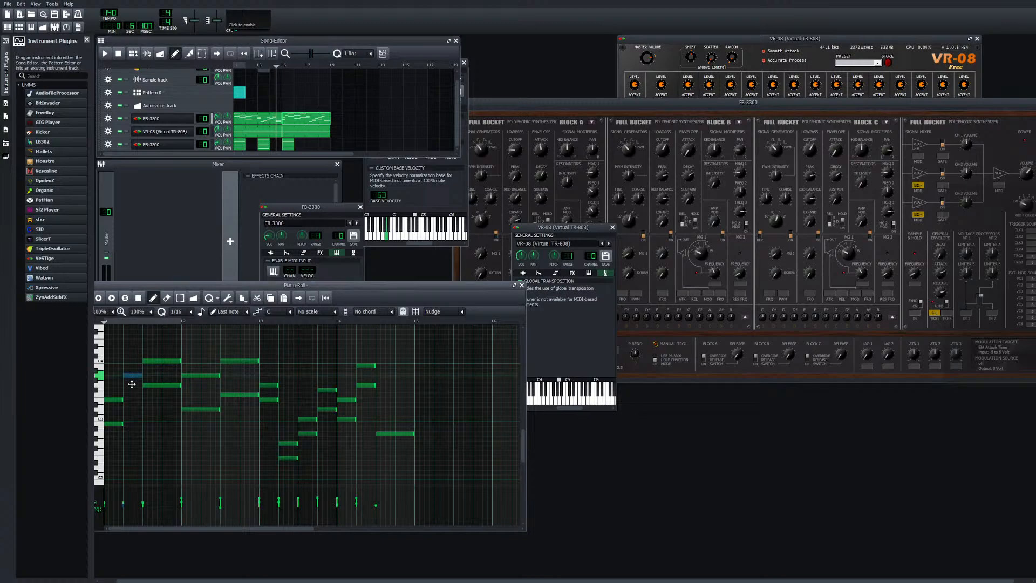
pyautogui.click(128, 419)
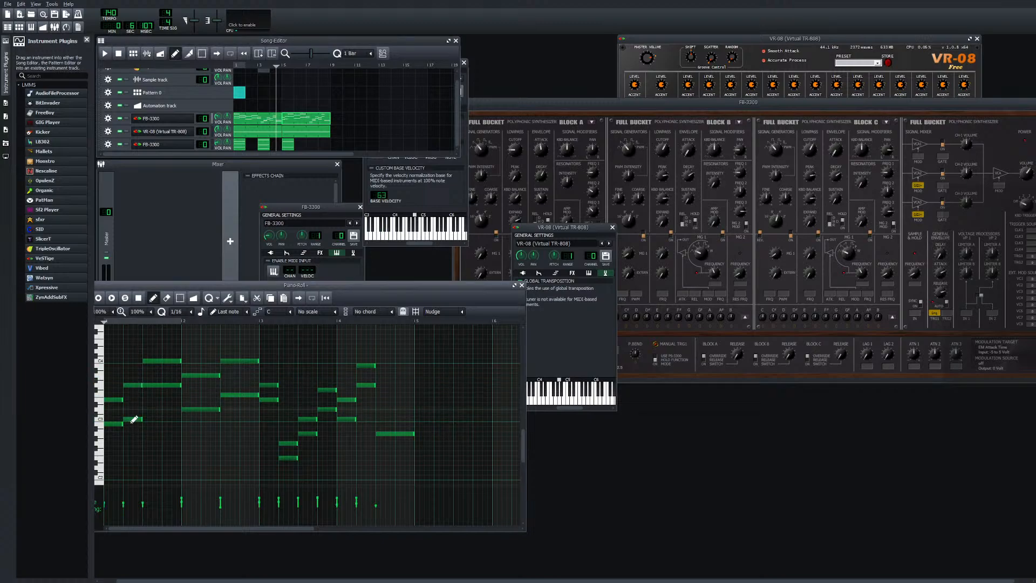
pyautogui.click(134, 395)
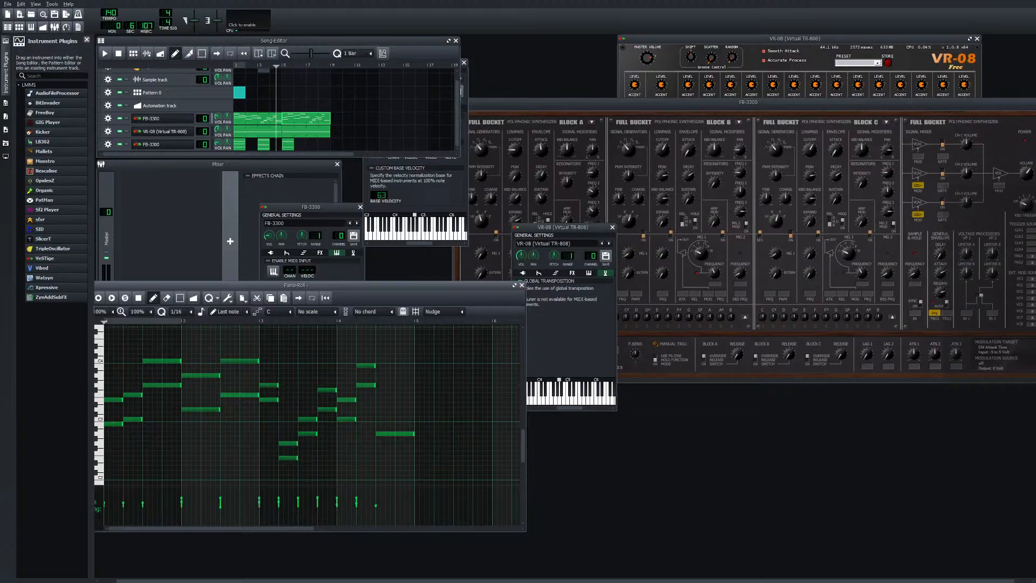
# Replay the arrangement several times to check the new opening figure of the varied melody
pyautogui.click(105, 54)
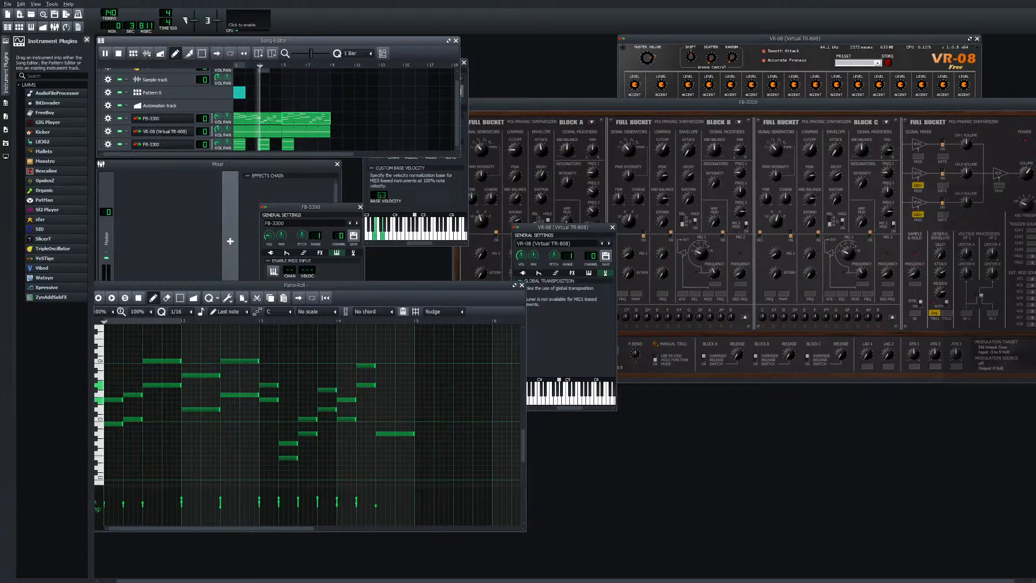
pyautogui.press('space')
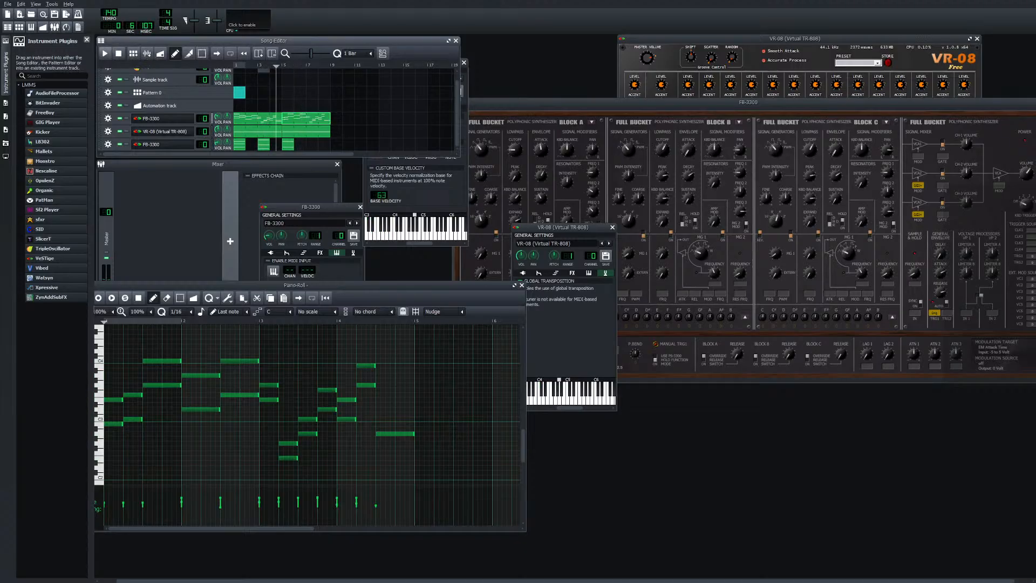
pyautogui.press('space')
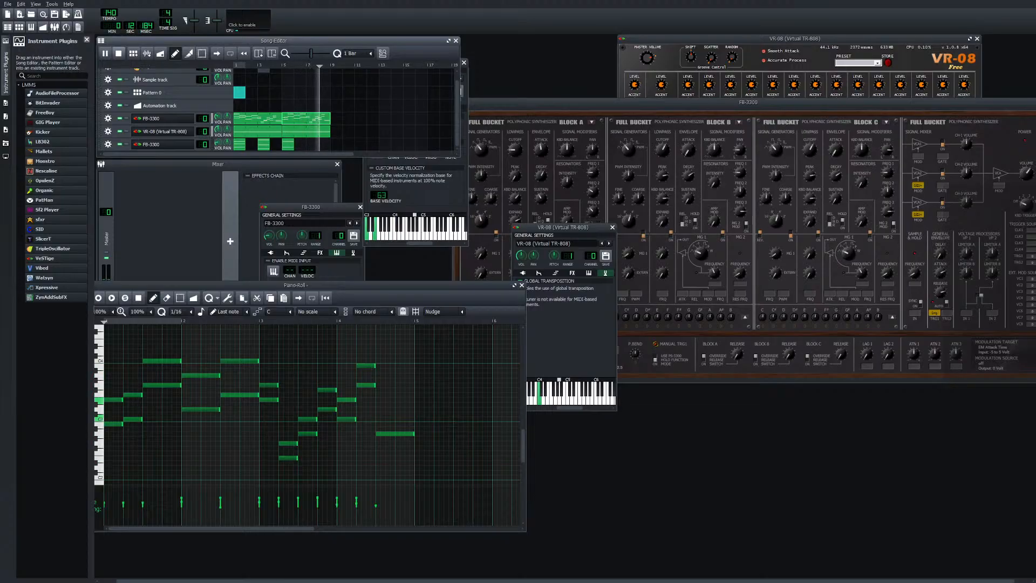
pyautogui.press('space')
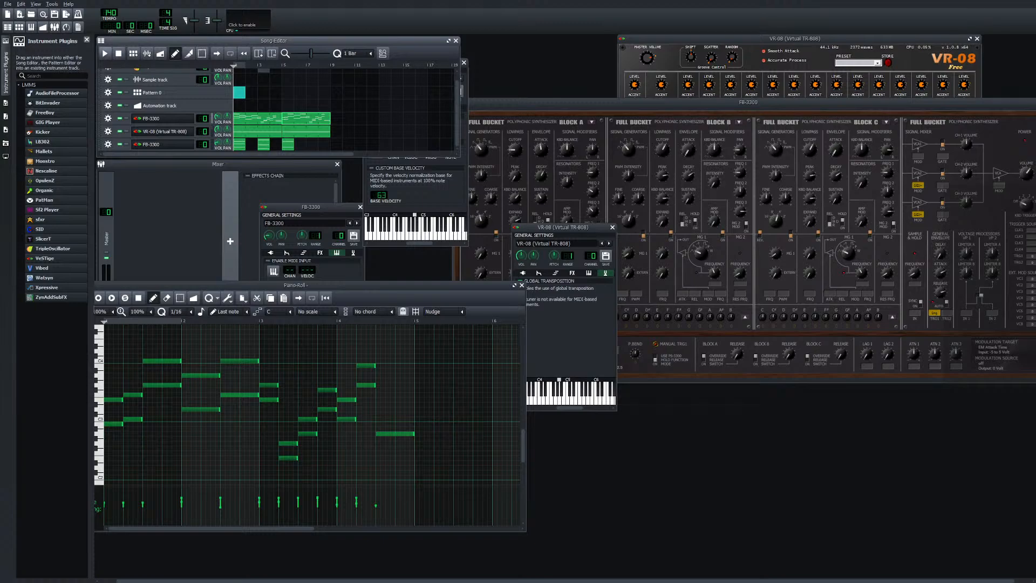
pyautogui.press('space')
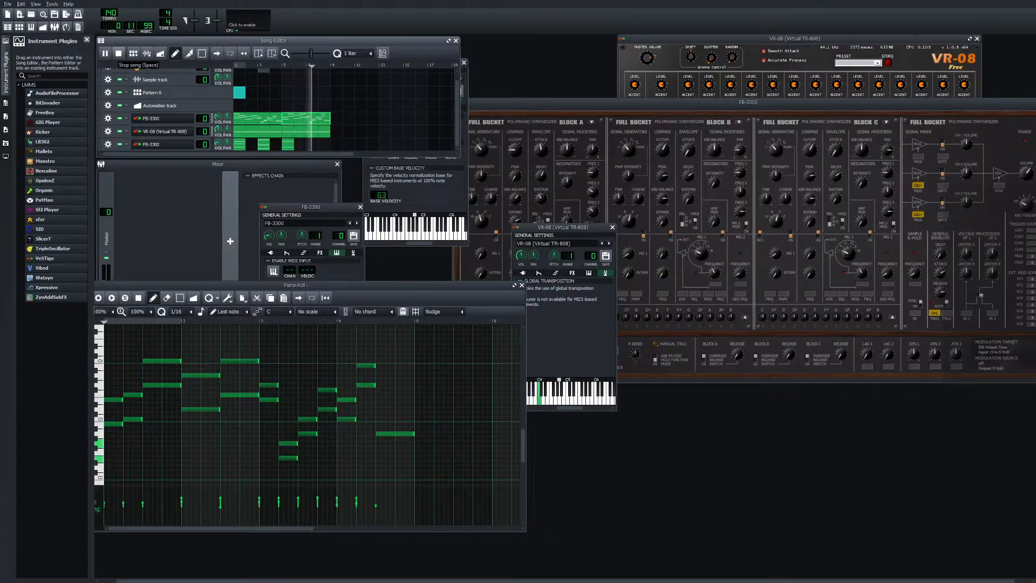
pyautogui.click(118, 53)
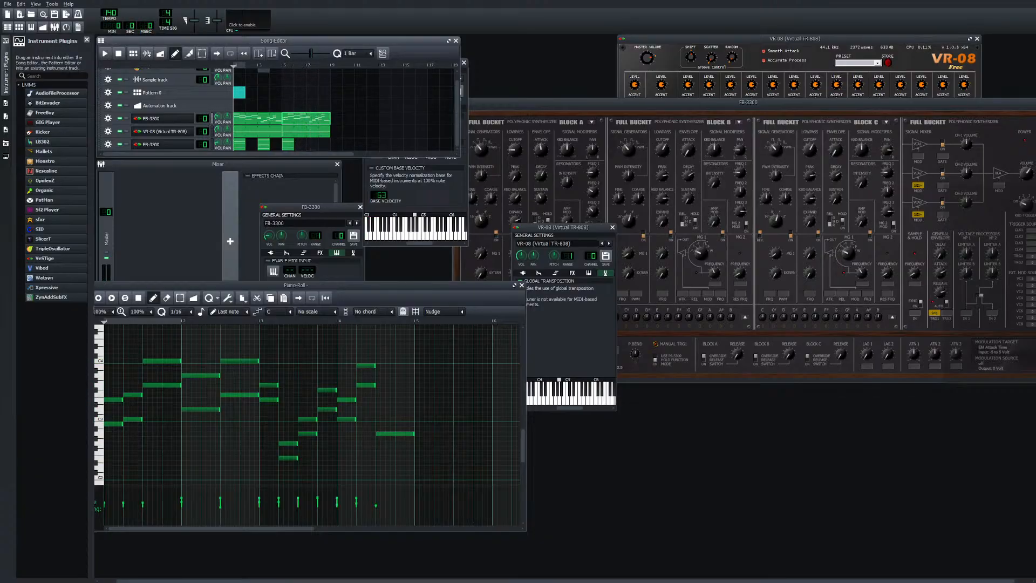
# Raise the note pair on beat 3 of the clip's first bar to G and D, auditioning it first at E/B and D/A
pyautogui.click(180, 298)
pyautogui.moveTo(179, 351); pyautogui.dragTo(156, 395)
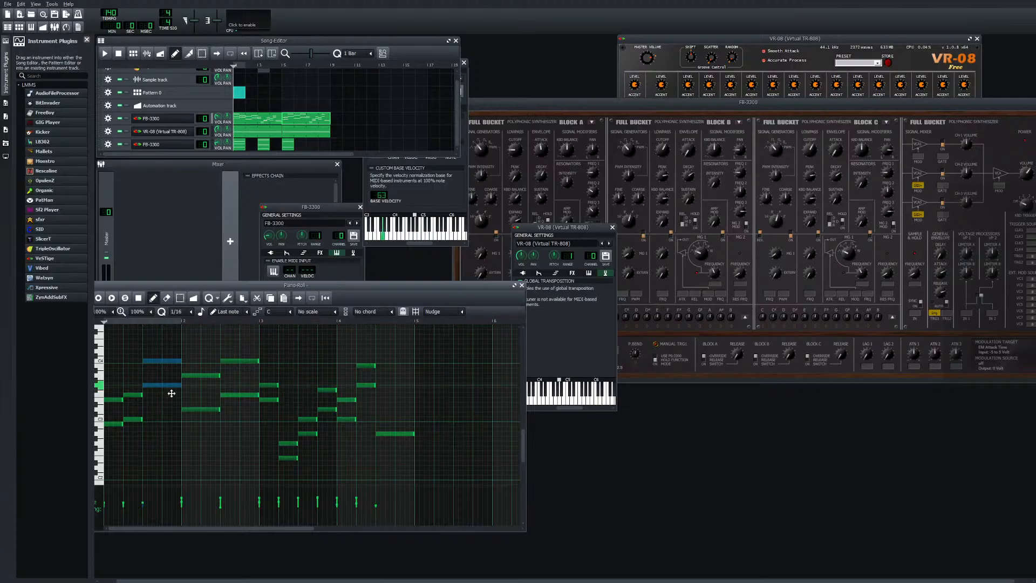
pyautogui.moveTo(171, 393); pyautogui.dragTo(173, 375)
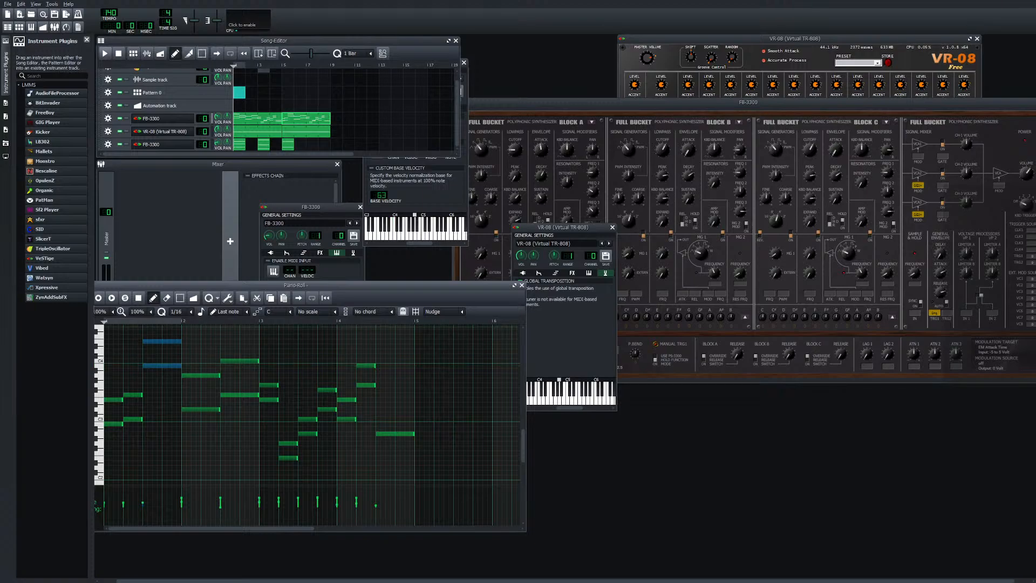
pyautogui.press('space')
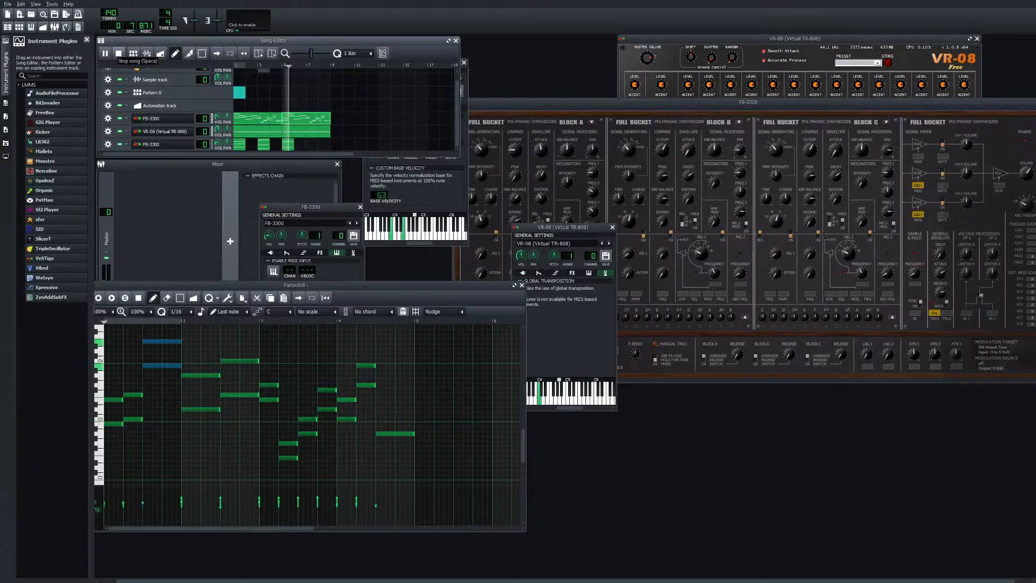
pyautogui.click(118, 53)
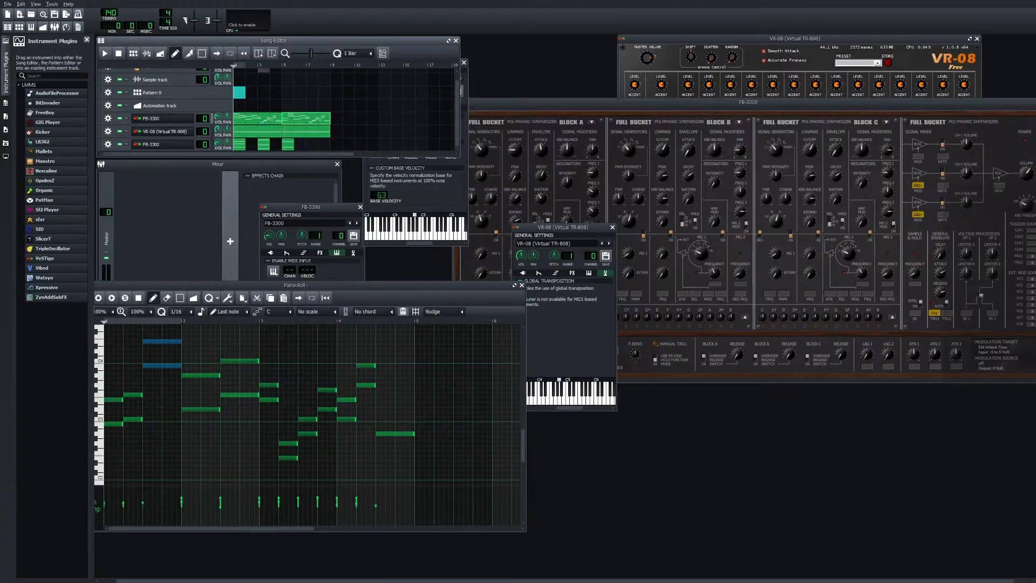
pyautogui.moveTo(164, 366)
pyautogui.mouseDown()
pyautogui.moveTo(165, 392)
pyautogui.moveTo(166, 382)
pyautogui.mouseUp()
pyautogui.click(105, 53)
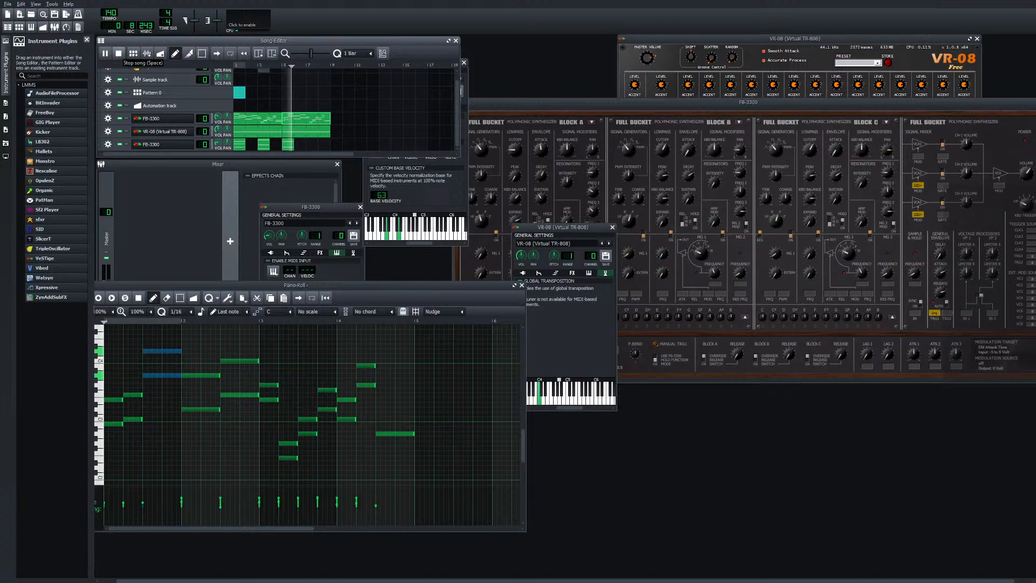
pyautogui.press('space')
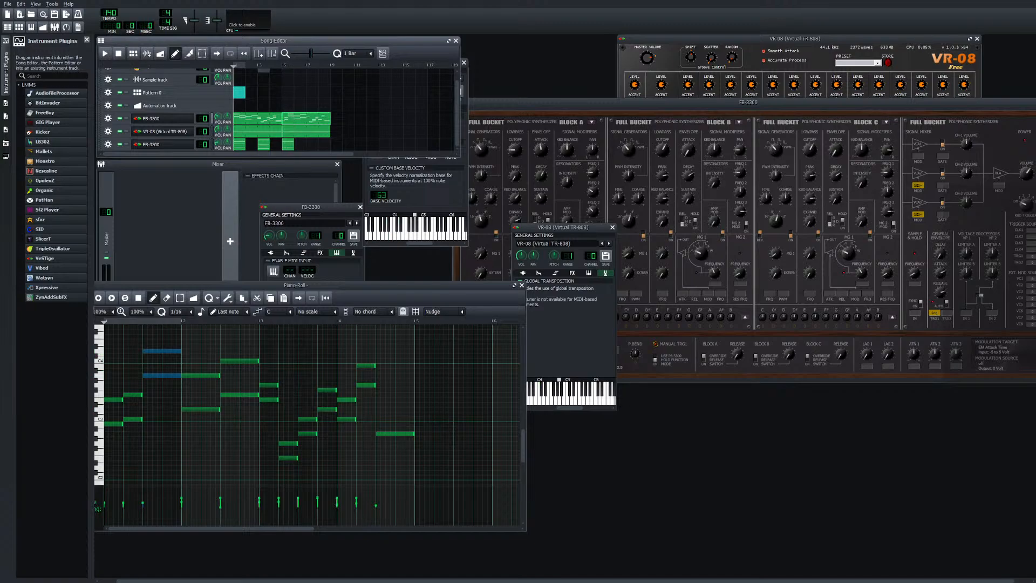
pyautogui.moveTo(165, 383); pyautogui.dragTo(167, 358)
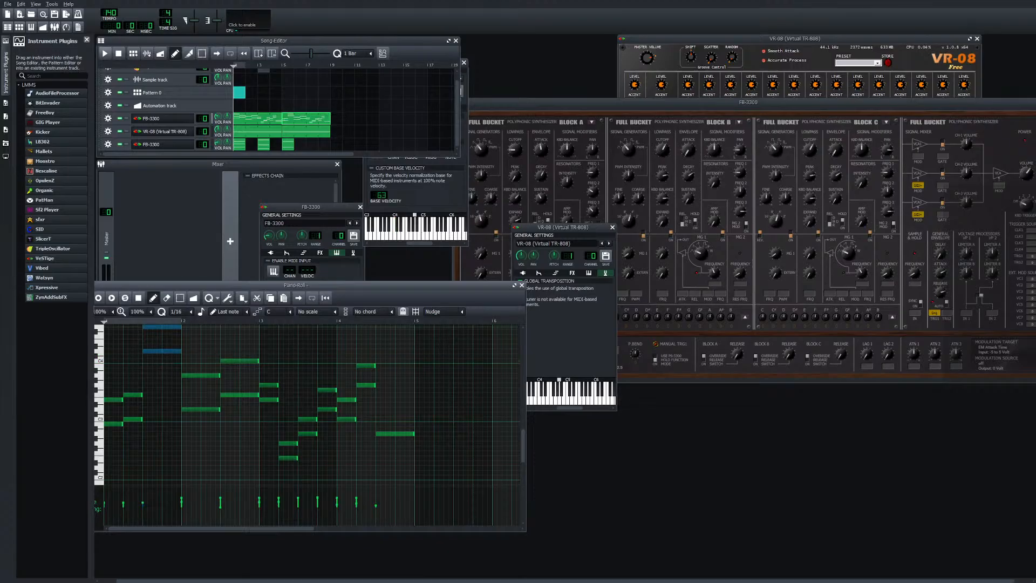
# Audition the arrangement, try the beat-3 note pair of the clip's first bar at C with G below, and audition again
pyautogui.click(105, 53)
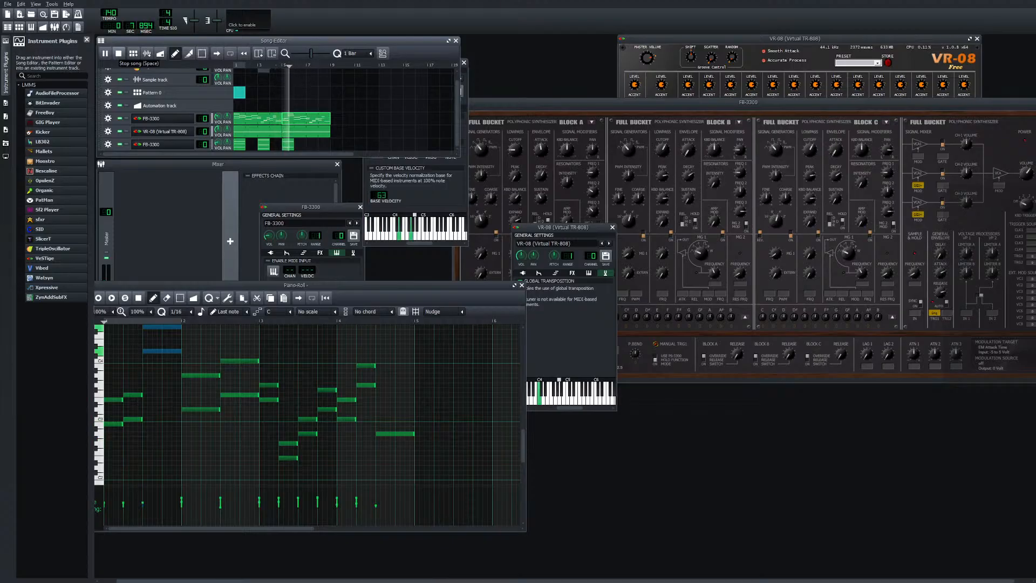
pyautogui.click(118, 53)
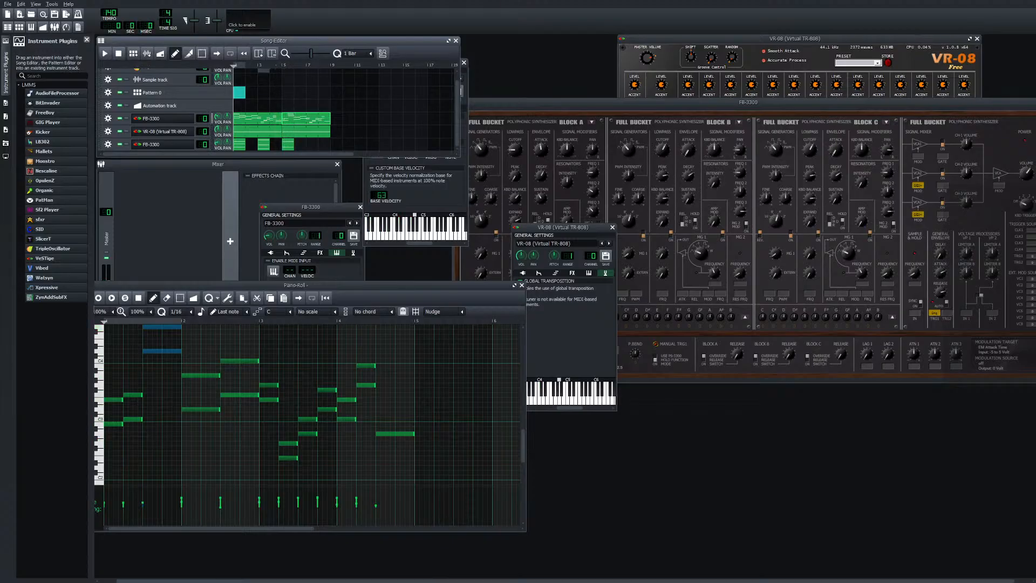
pyautogui.scroll(2, 307, 404)
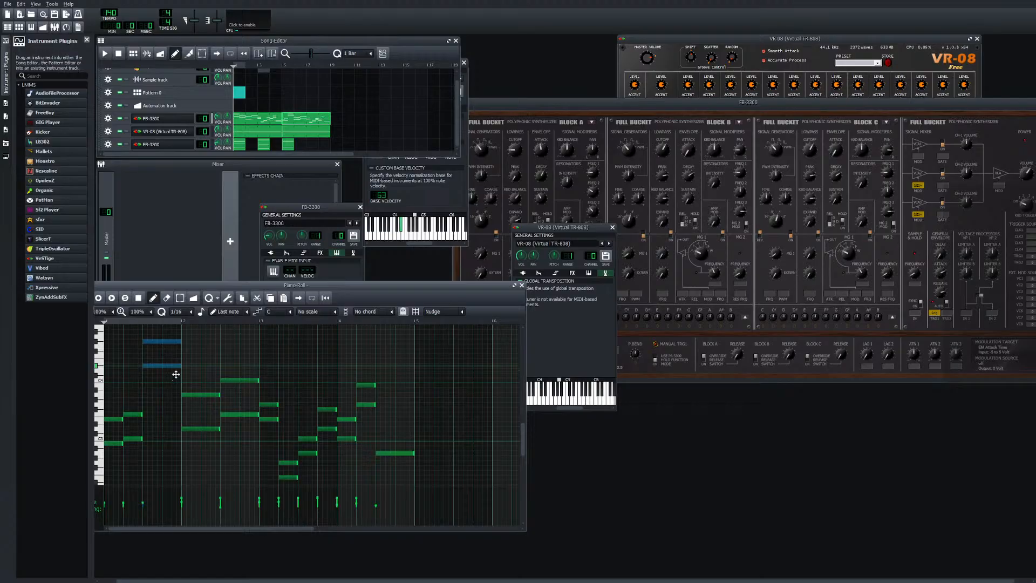
pyautogui.moveTo(177, 372); pyautogui.dragTo(178, 353)
pyautogui.scroll(3, 178, 353)
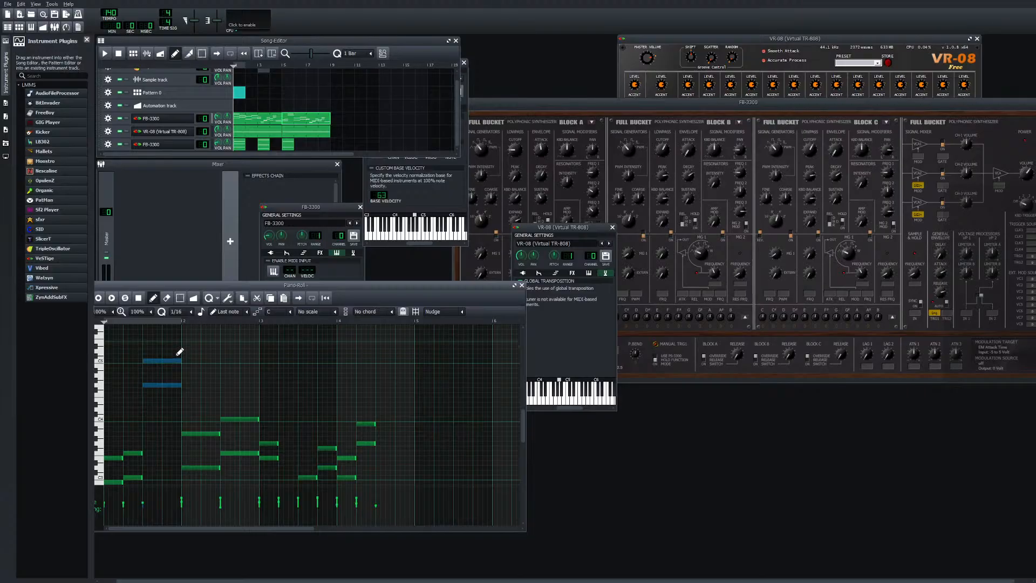
pyautogui.scroll(-1, 178, 354)
pyautogui.scroll(1, 178, 354)
pyautogui.click(104, 54)
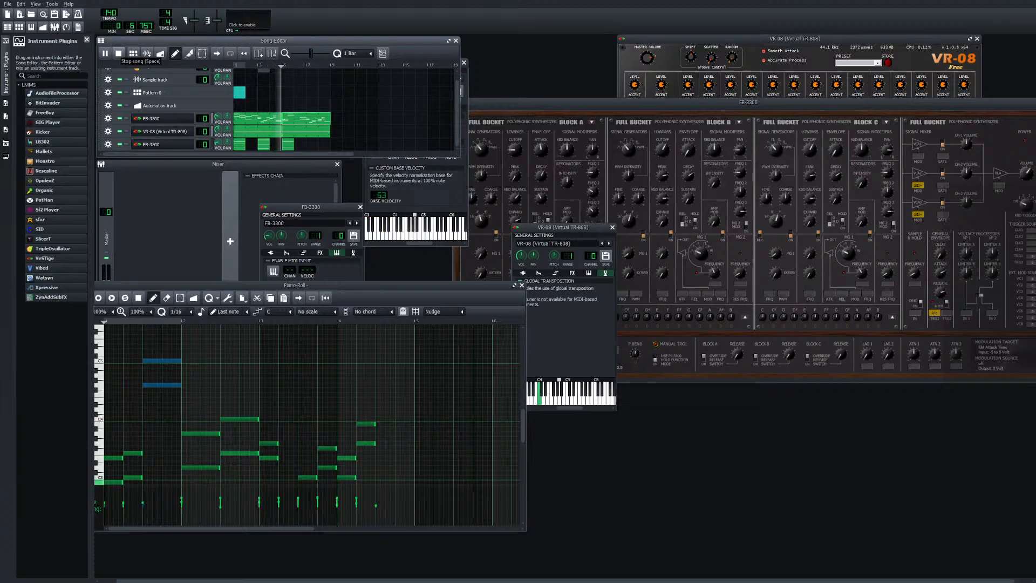
pyautogui.click(118, 53)
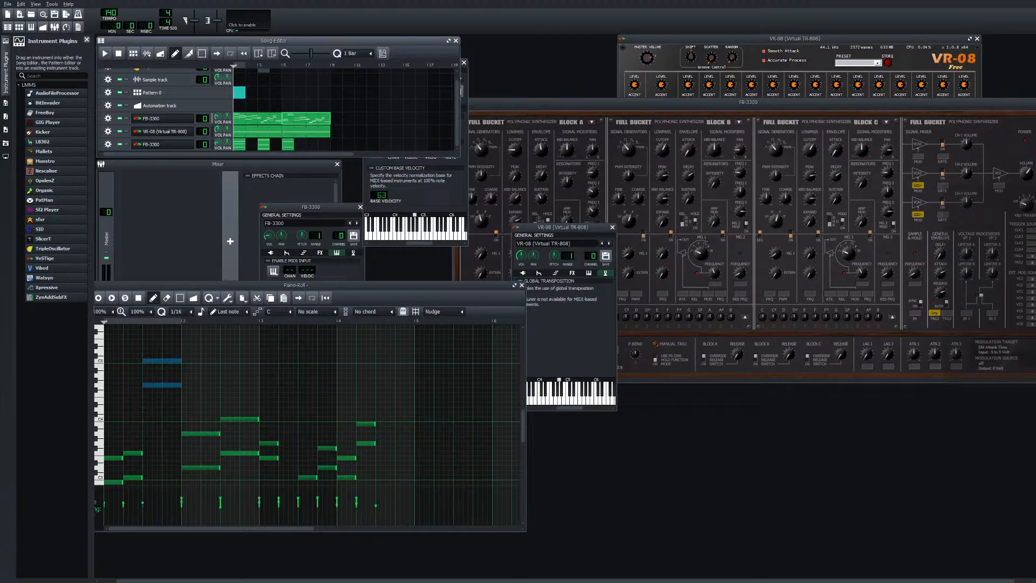
# Move the beat-3 note pair back down to G and D and replay the arrangement
pyautogui.moveTo(171, 389); pyautogui.dragTo(171, 418)
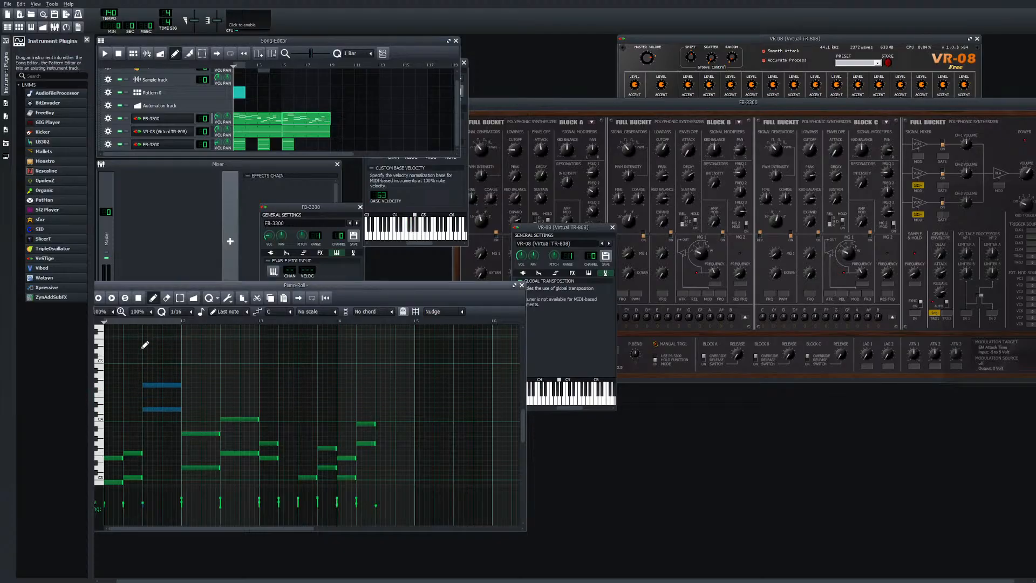
pyautogui.press('space')
pyautogui.press('space')
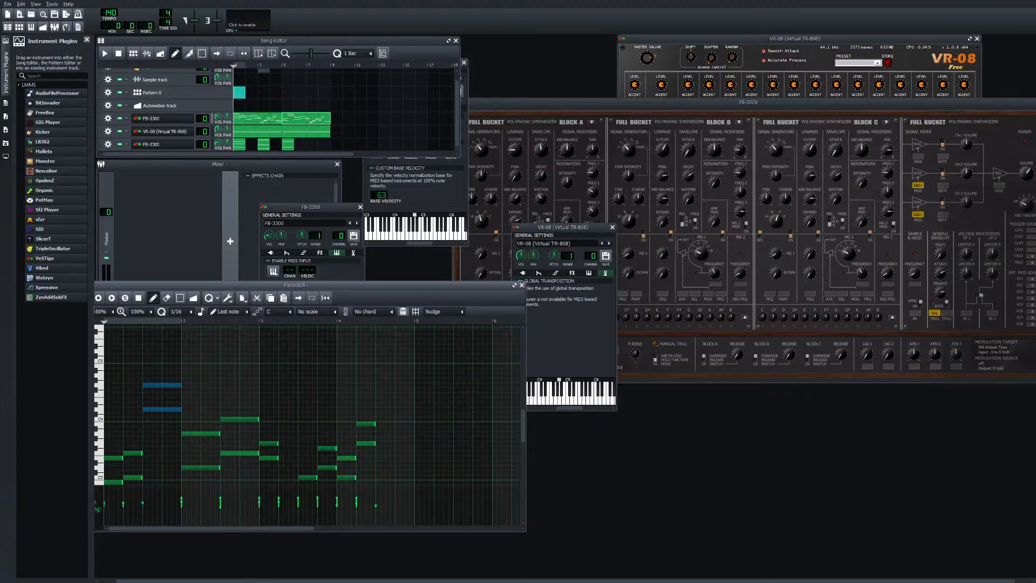
pyautogui.click(105, 53)
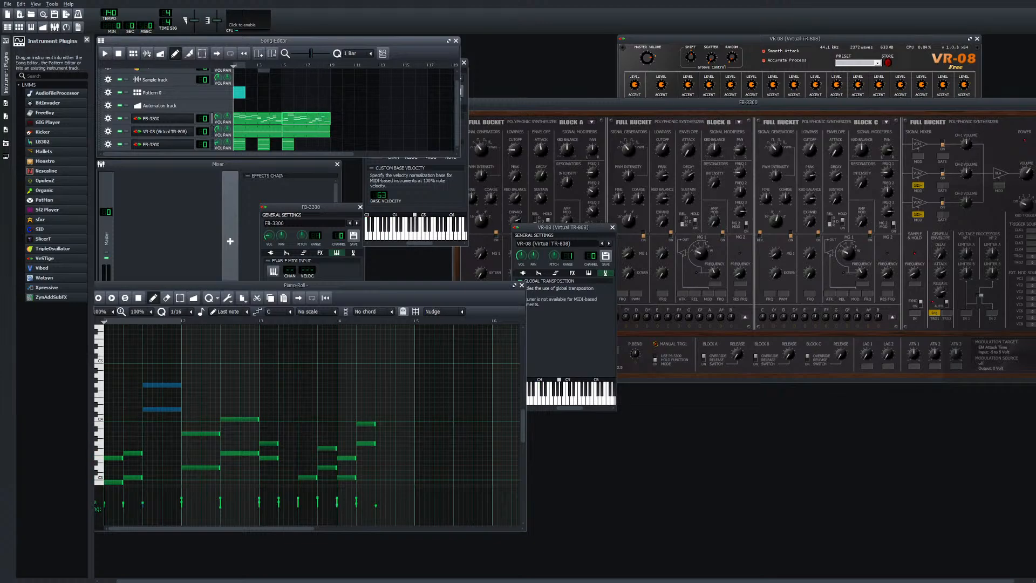
# Build a four-note chord of D, F, A and C on beat 3 of the first bar and audition it in the arrangement
pyautogui.click(162, 373)
pyautogui.moveTo(154, 374); pyautogui.dragTo(150, 378)
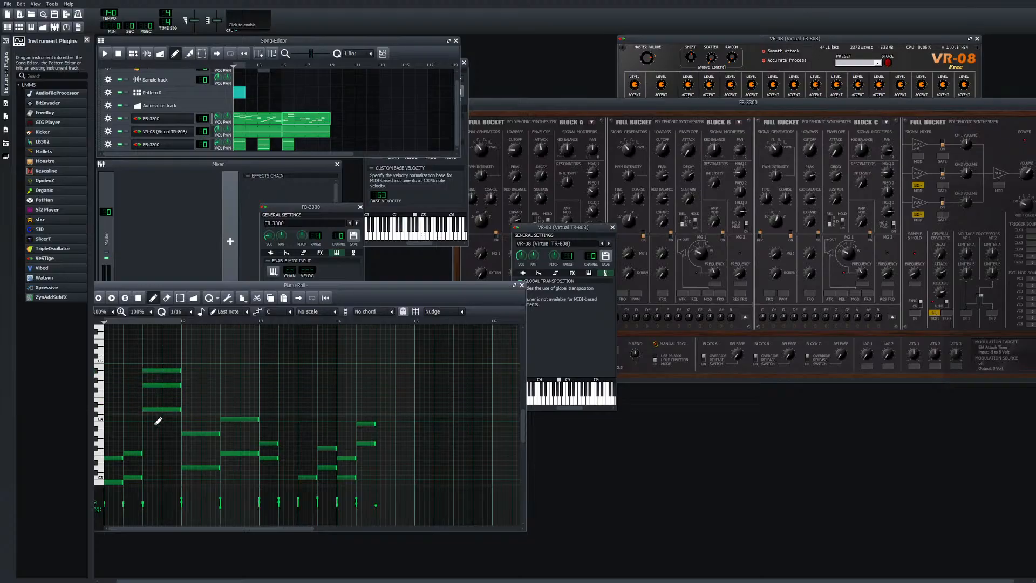
pyautogui.moveTo(162, 418); pyautogui.dragTo(150, 391)
pyautogui.click(149, 380)
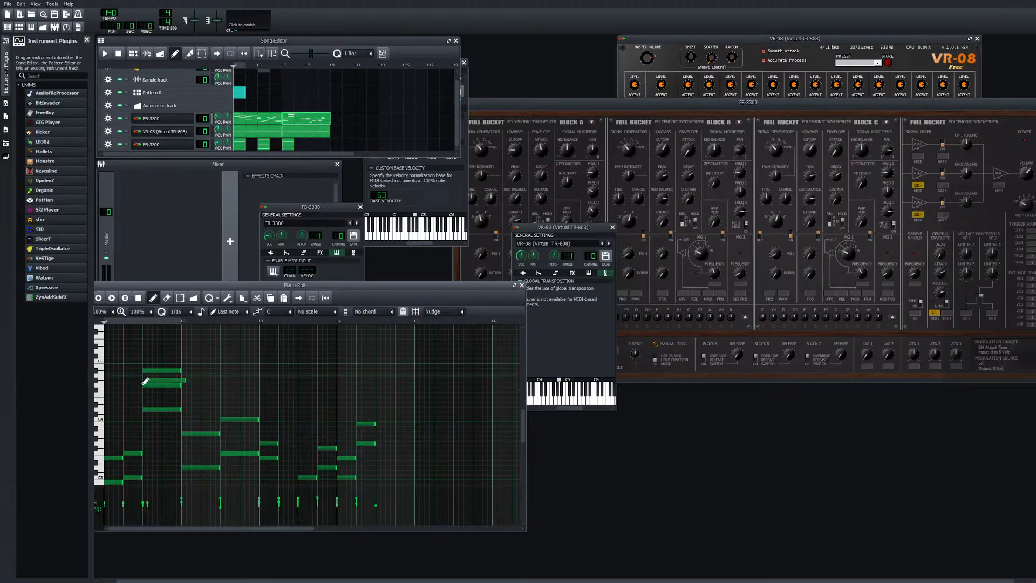
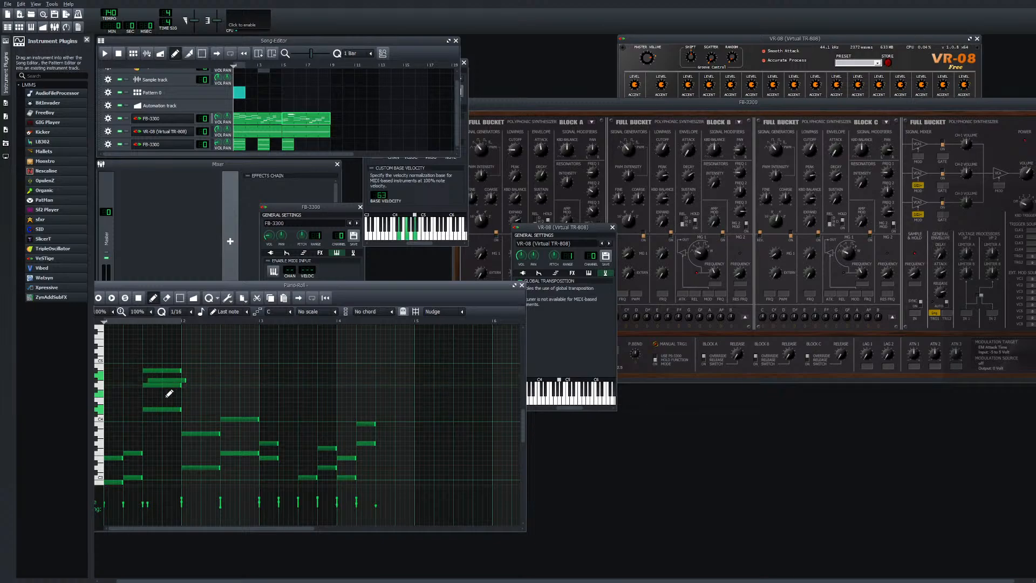
pyautogui.moveTo(161, 386)
pyautogui.mouseDown()
pyautogui.moveTo(161, 394)
pyautogui.moveTo(174, 368)
pyautogui.mouseUp()
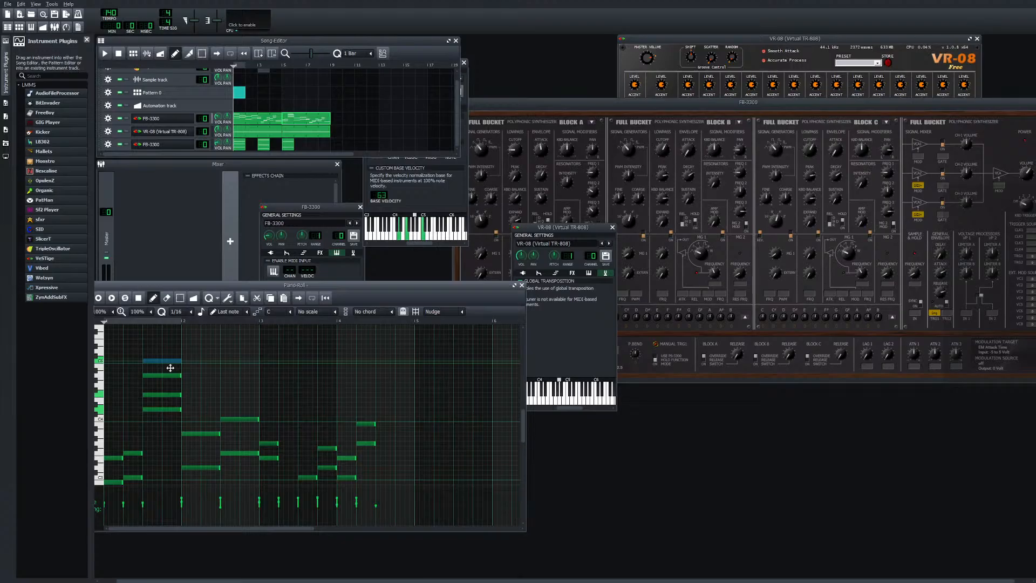
pyautogui.moveTo(170, 368); pyautogui.dragTo(169, 381)
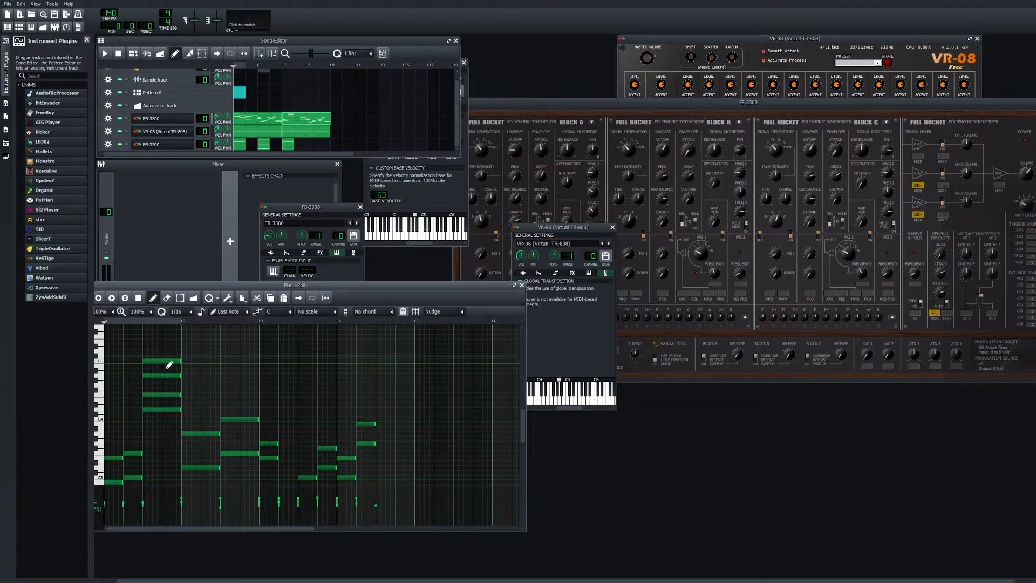
pyautogui.click(105, 53)
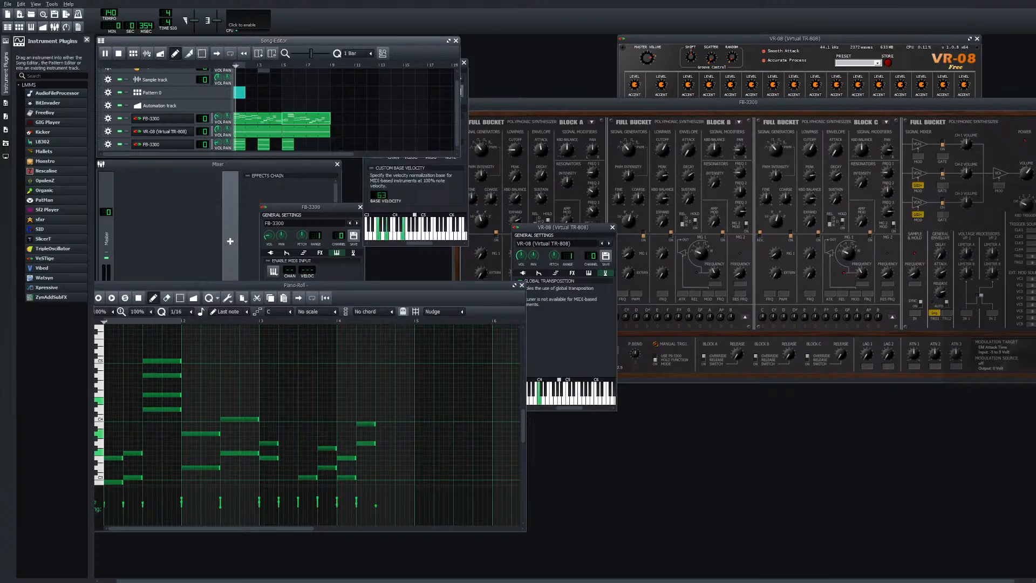
pyautogui.click(278, 65)
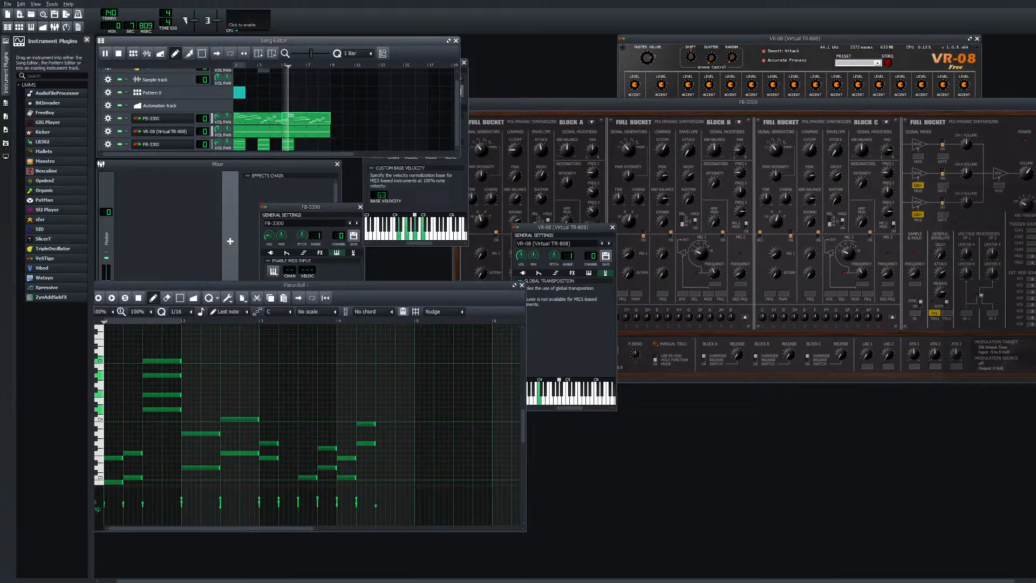
pyautogui.press('space')
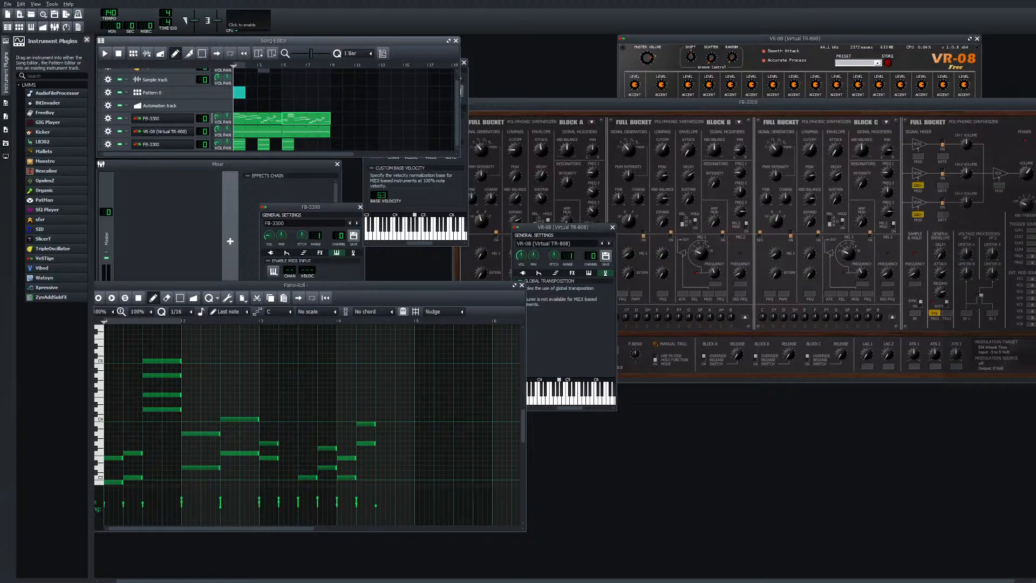
# Remove the A and F from the beat-3 chord one at a time, replaying the arrangement after each removal
pyautogui.click(171, 375)
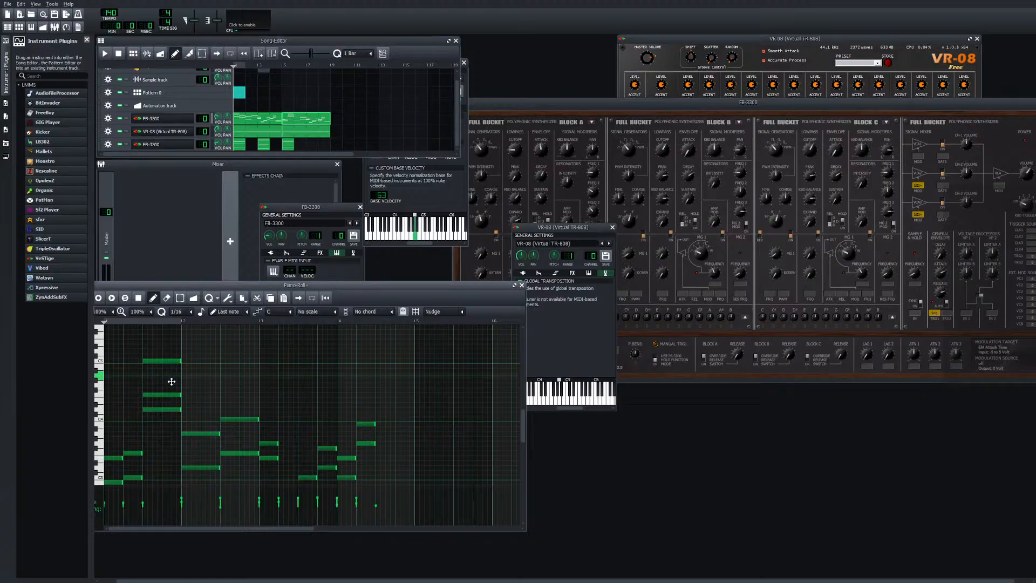
pyautogui.press('space')
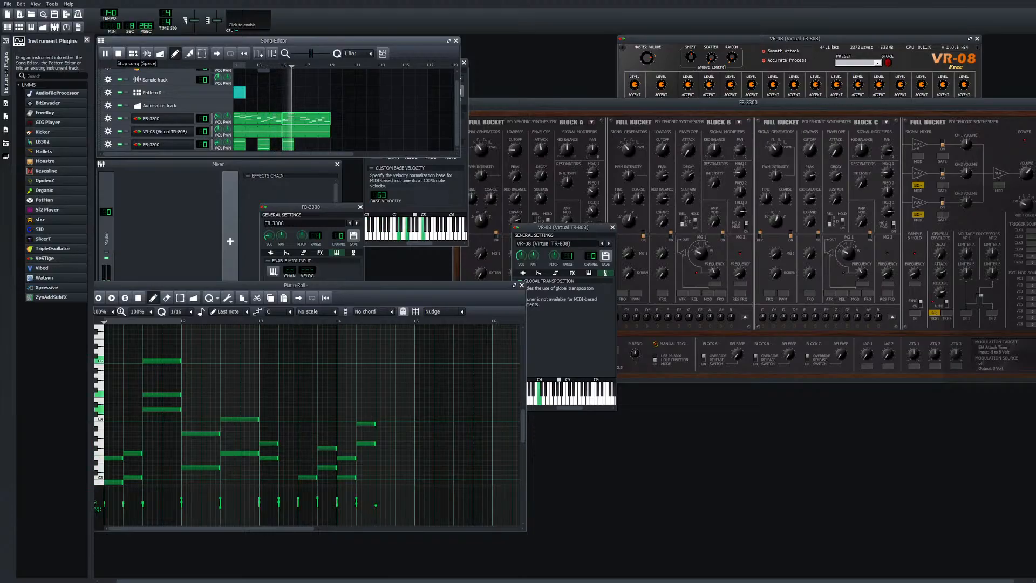
pyautogui.click(118, 53)
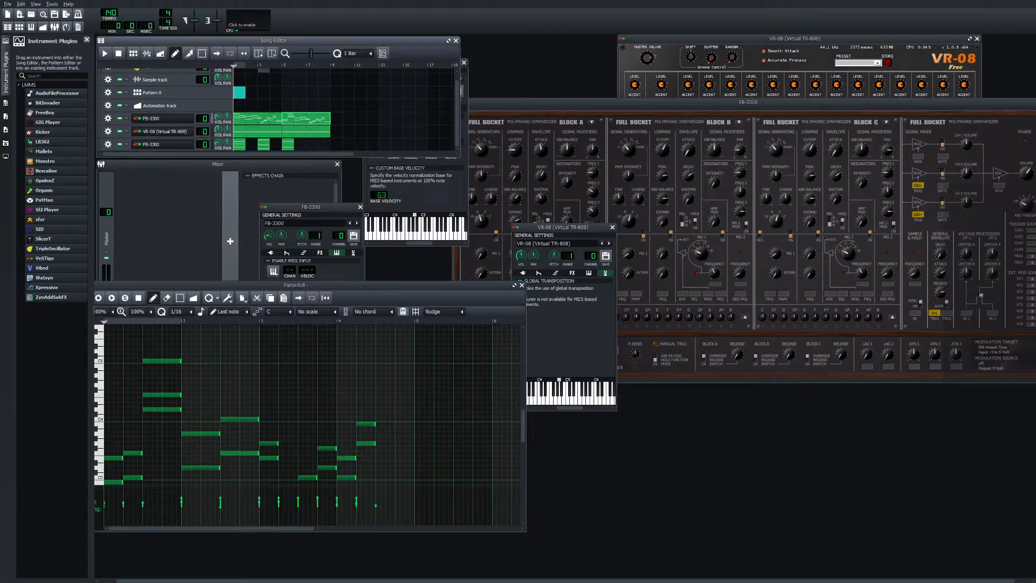
pyautogui.click(168, 395)
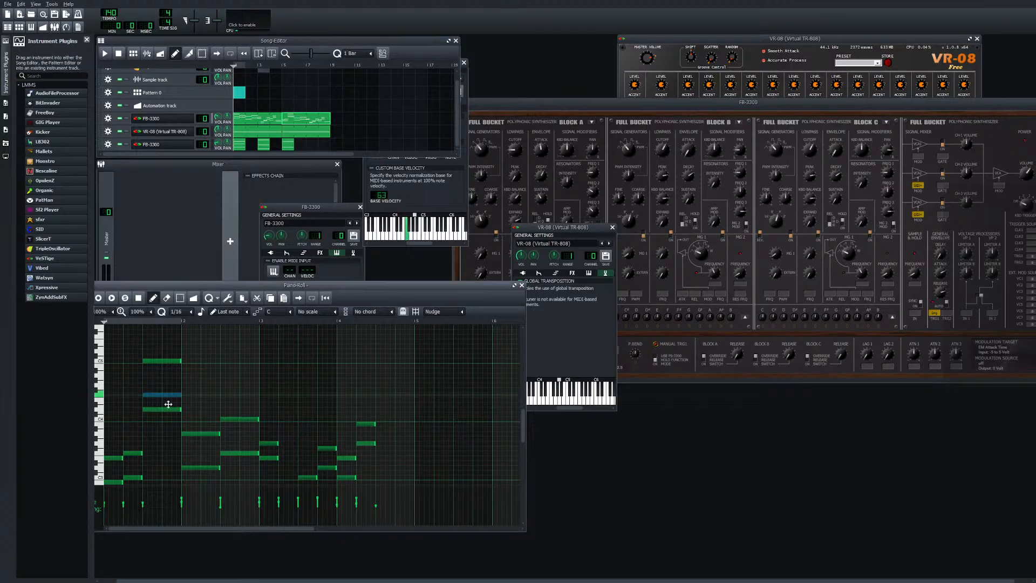
pyautogui.click(105, 53)
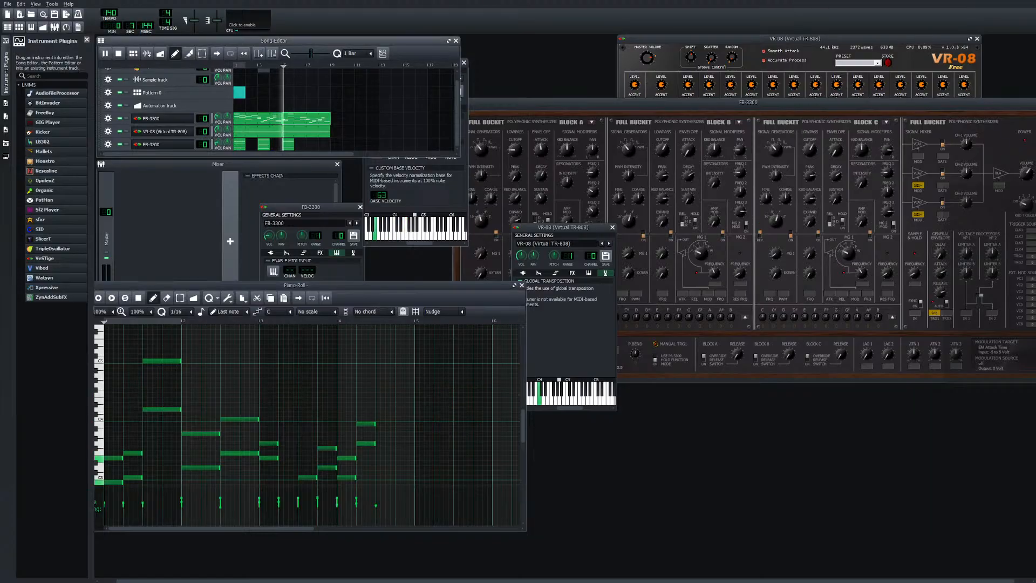
pyautogui.press('space')
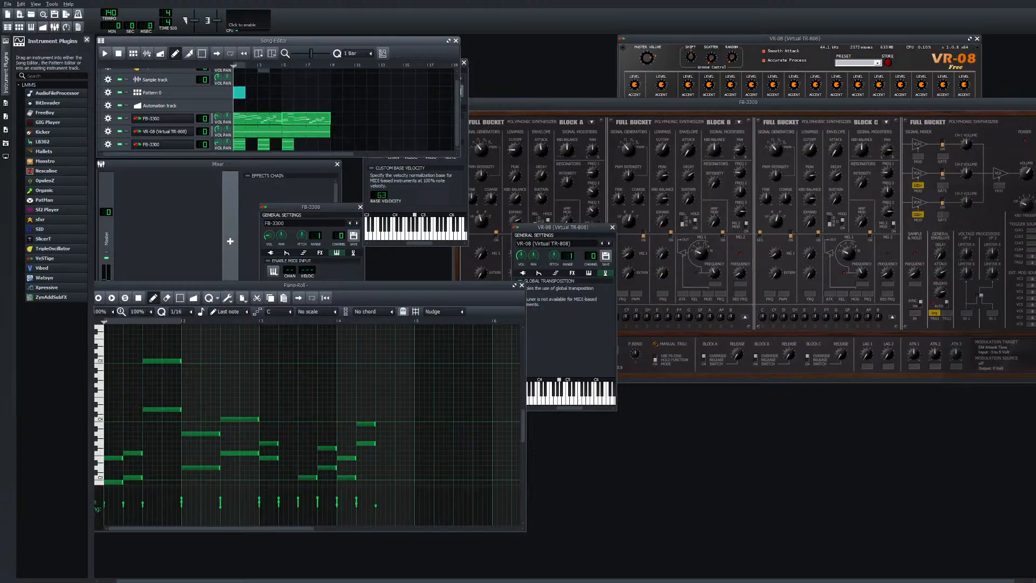
# Lower the remaining beat-3 pair four semitones to G# with A# below, and discard a trial F between them
pyautogui.click(180, 298)
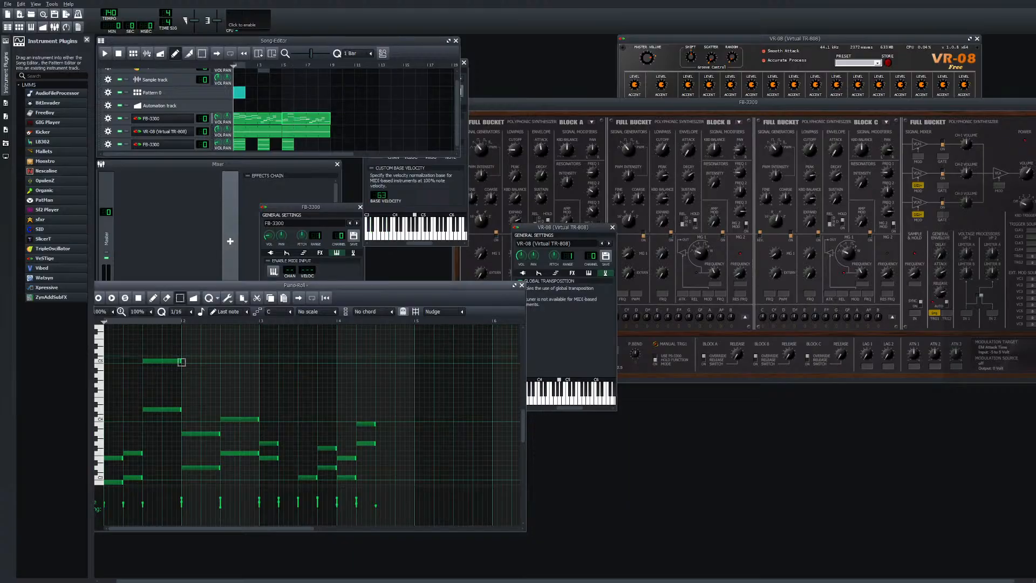
pyautogui.moveTo(137, 344); pyautogui.dragTo(184, 421)
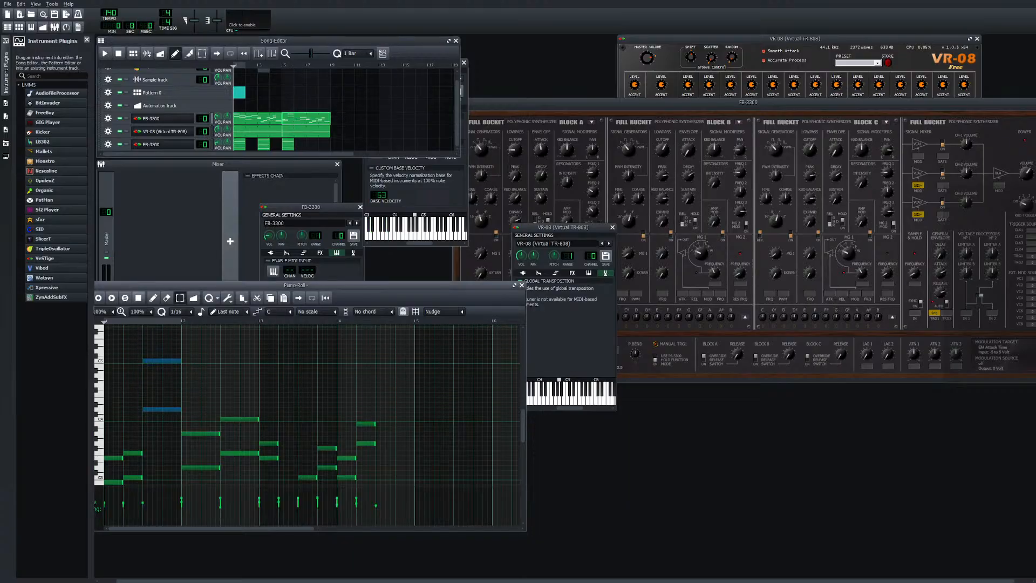
pyautogui.moveTo(169, 370); pyautogui.dragTo(172, 389)
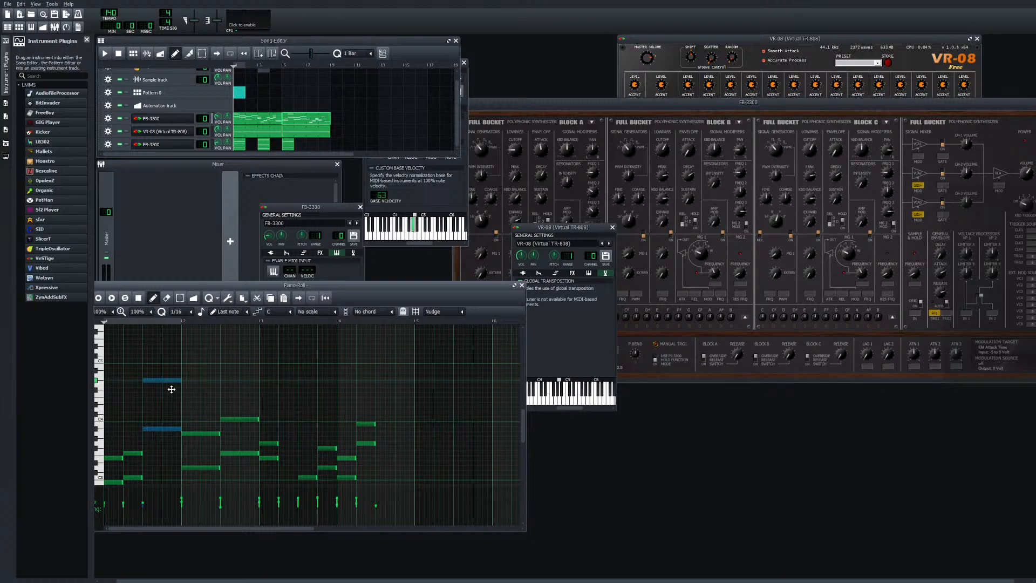
pyautogui.click(169, 394)
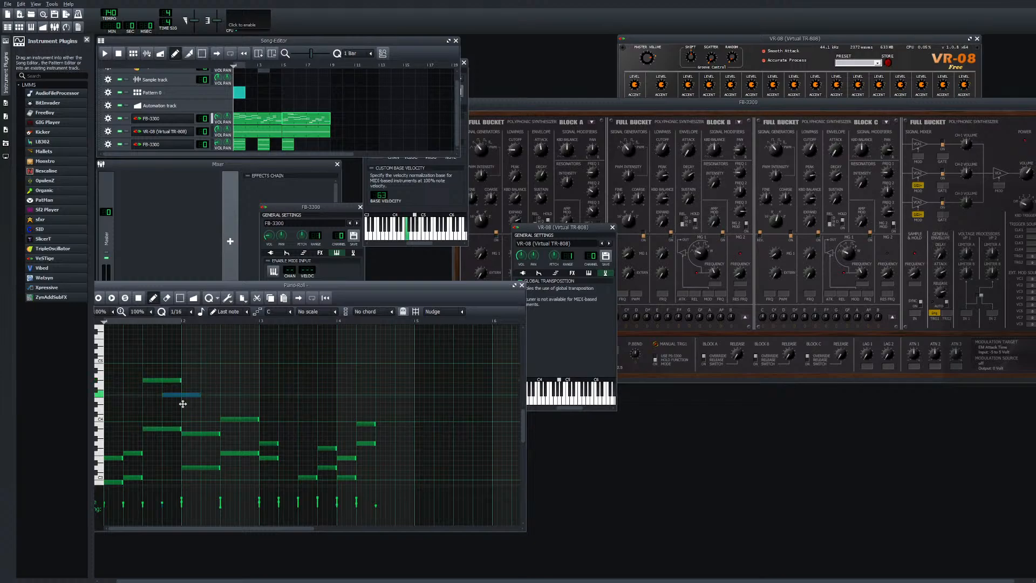
pyautogui.press('Delete')
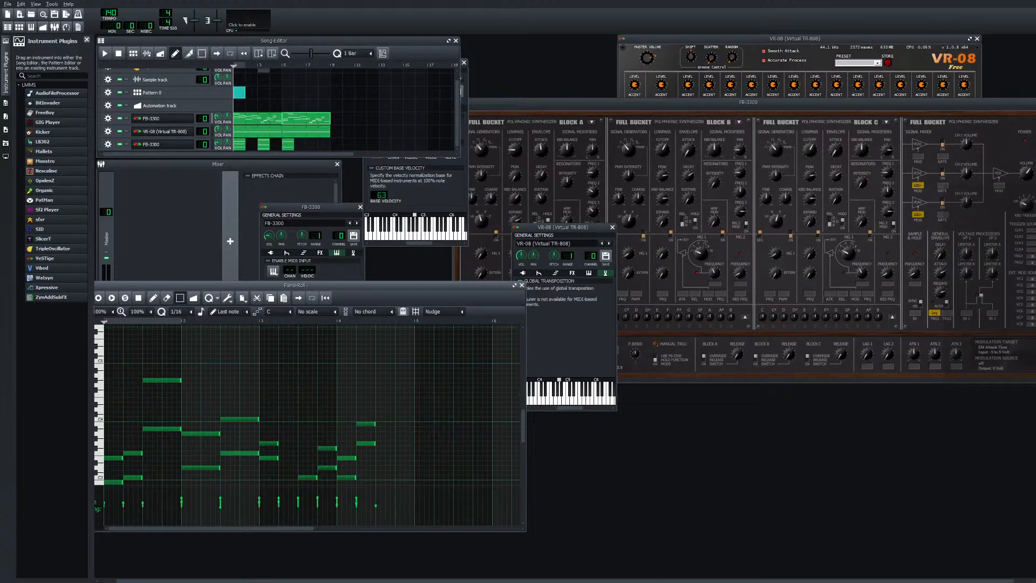
# Move the upper beat-3 note down to the E below the A# and audition the transition
pyautogui.moveTo(130, 356); pyautogui.dragTo(190, 395)
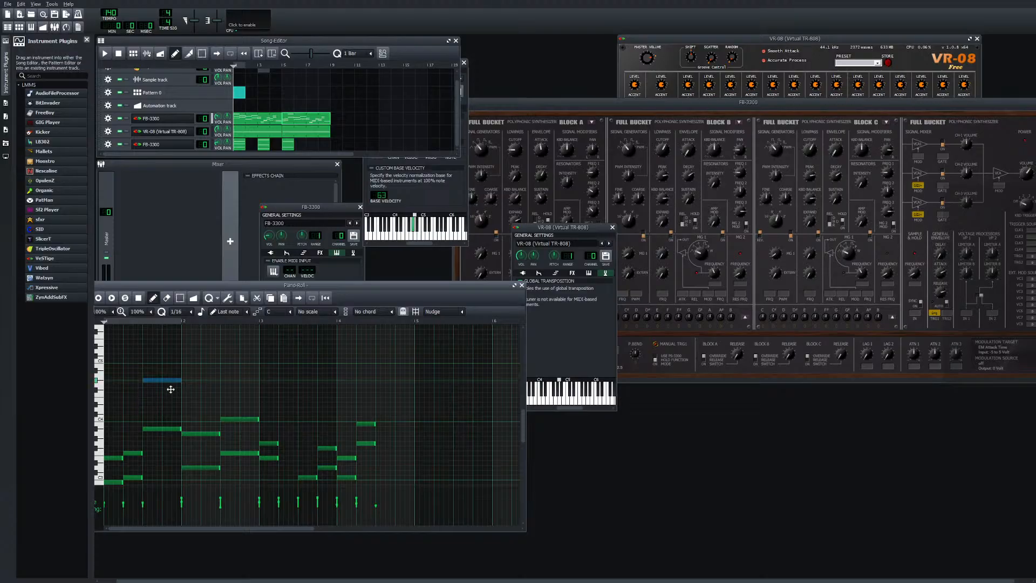
pyautogui.moveTo(162, 381); pyautogui.dragTo(171, 467)
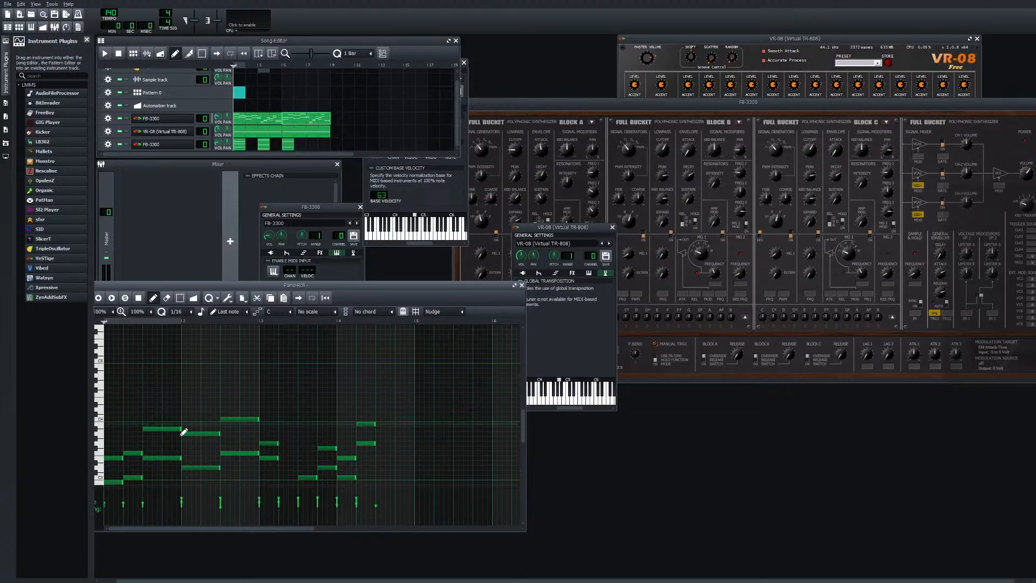
pyautogui.scroll(-3, 185, 430)
pyautogui.click(104, 53)
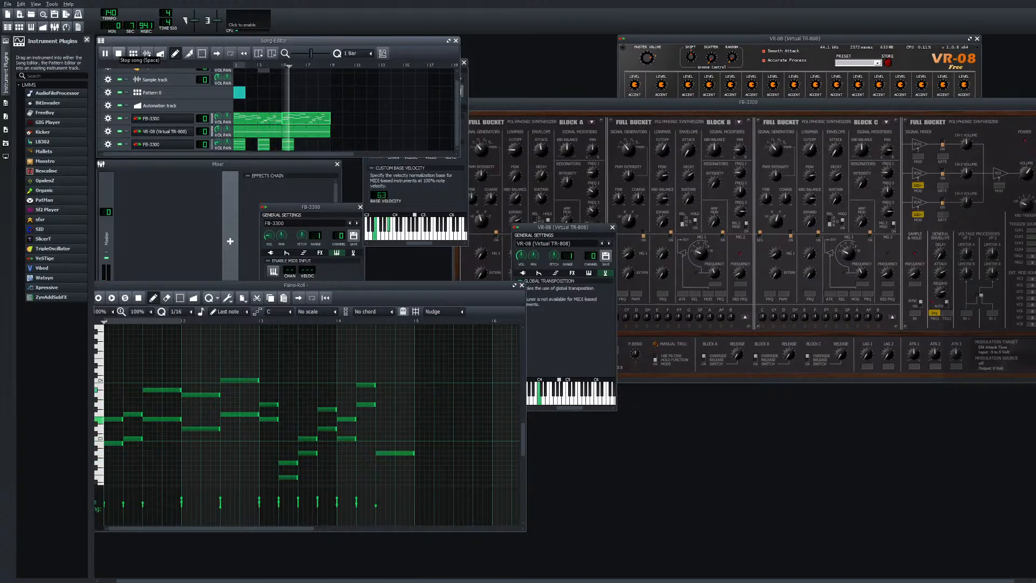
pyautogui.press('space')
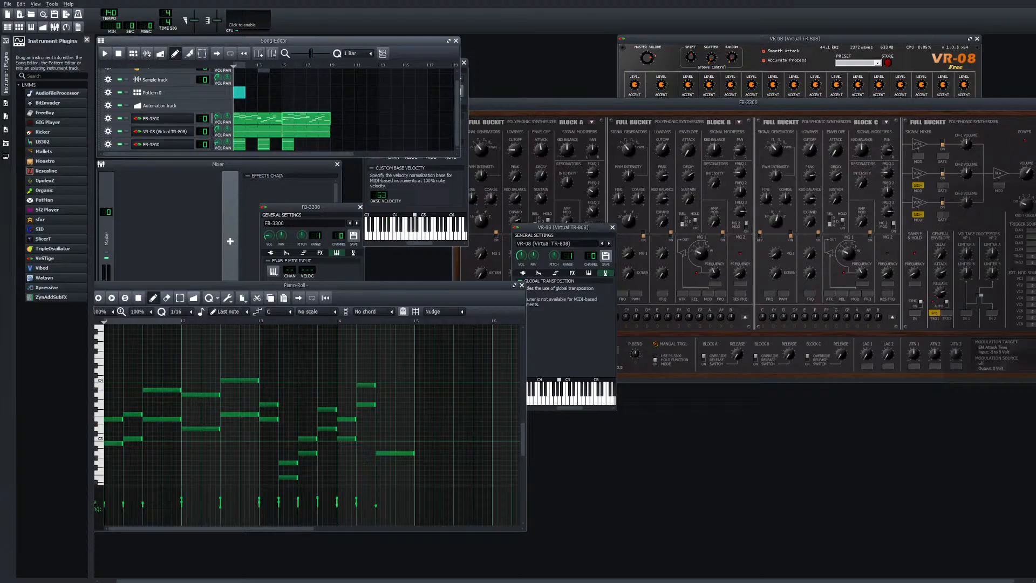
# Raise the upper beat-3 note of the first bar from A# to the D above and audition the arrangement
pyautogui.click(180, 298)
pyautogui.moveTo(153, 359); pyautogui.dragTo(173, 429)
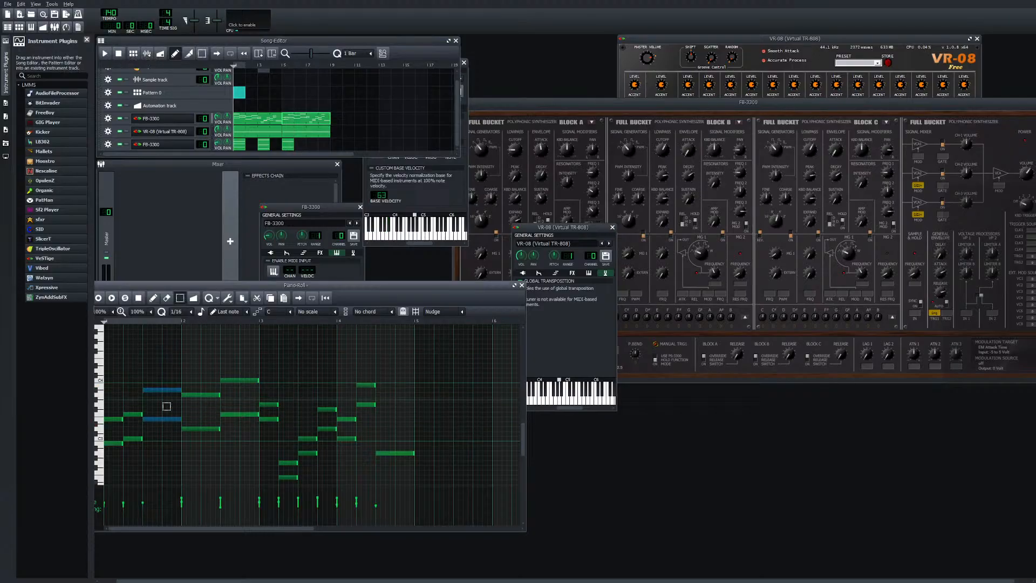
pyautogui.click(160, 395)
pyautogui.click(160, 391)
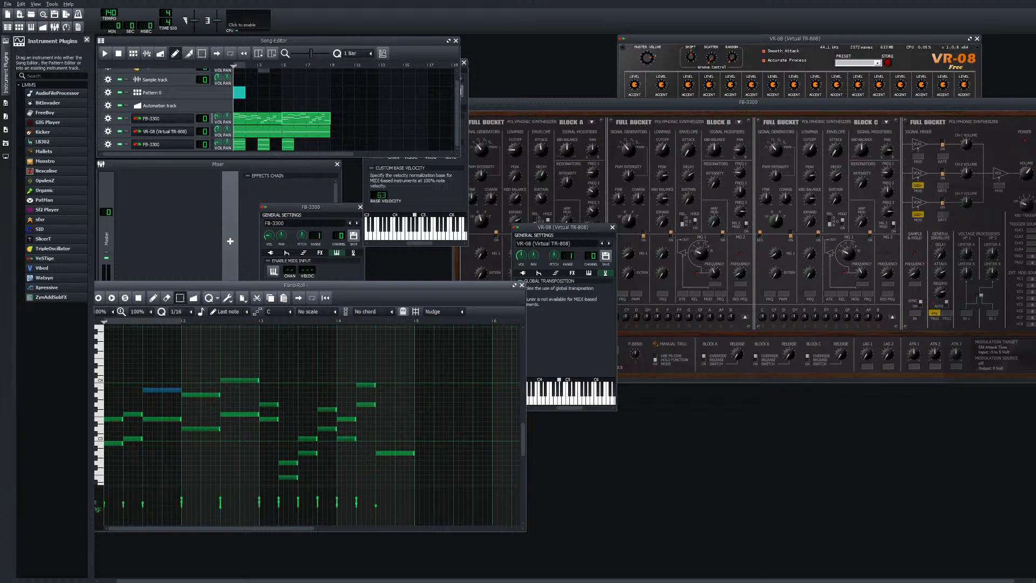
pyautogui.hotkey('shift', 'd')
pyautogui.moveTo(167, 397); pyautogui.dragTo(169, 383)
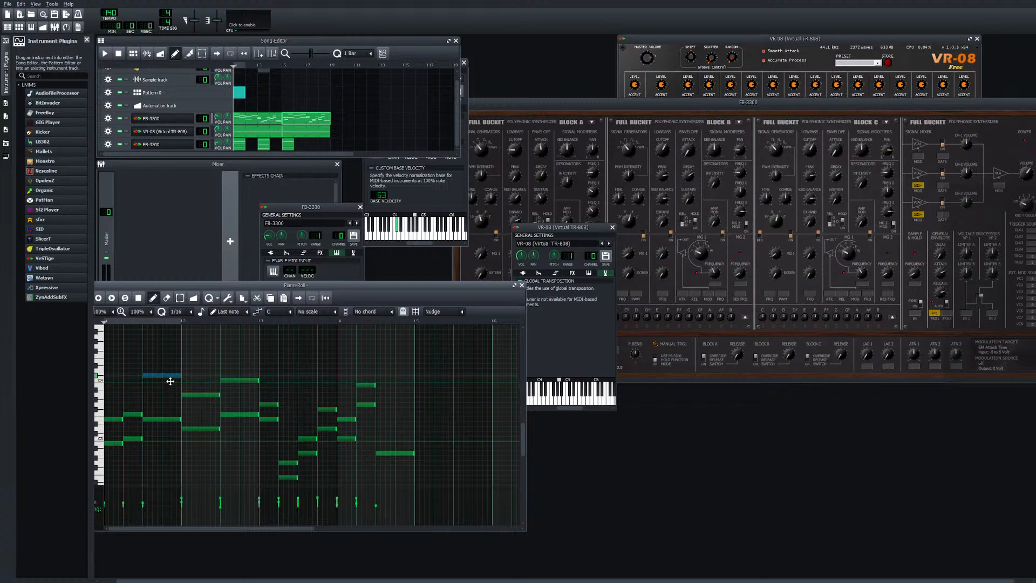
pyautogui.moveTo(170, 381); pyautogui.dragTo(169, 378)
pyautogui.click(105, 53)
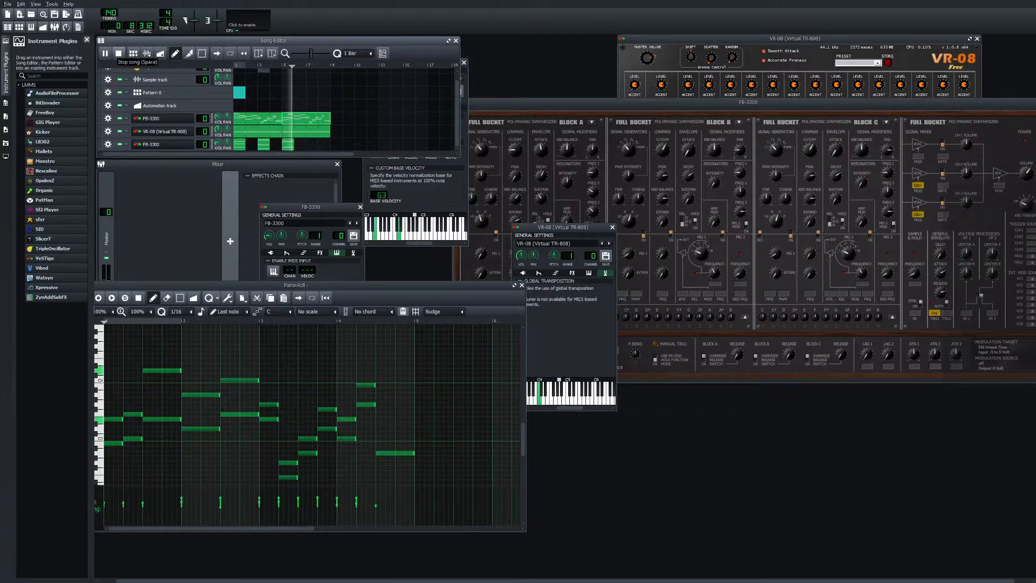
pyautogui.click(119, 53)
# Raise the remaining low E on beat 3 to the G above the D and audition the arrangement twice
pyautogui.moveTo(172, 420); pyautogui.dragTo(176, 353)
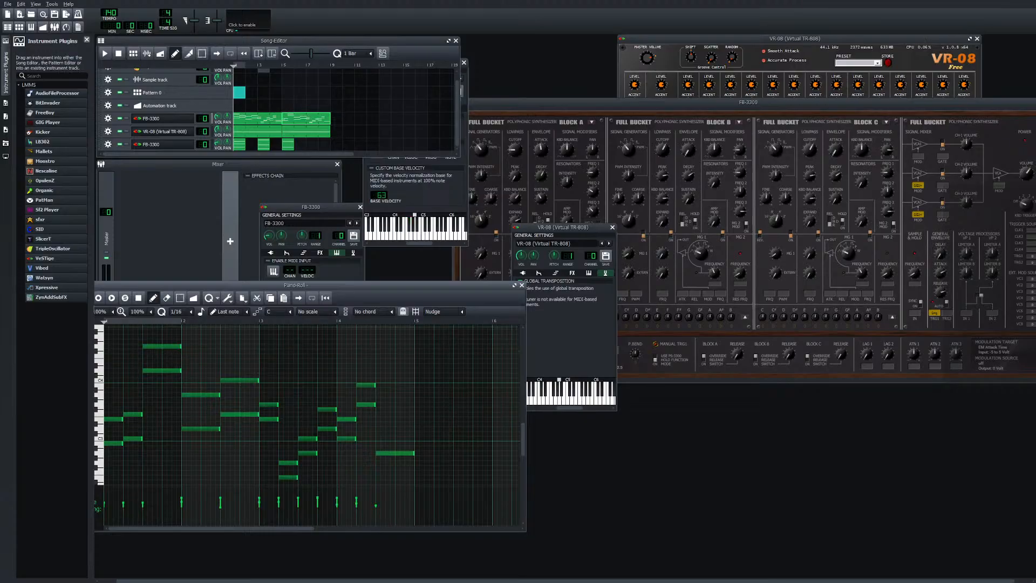
pyautogui.click(105, 53)
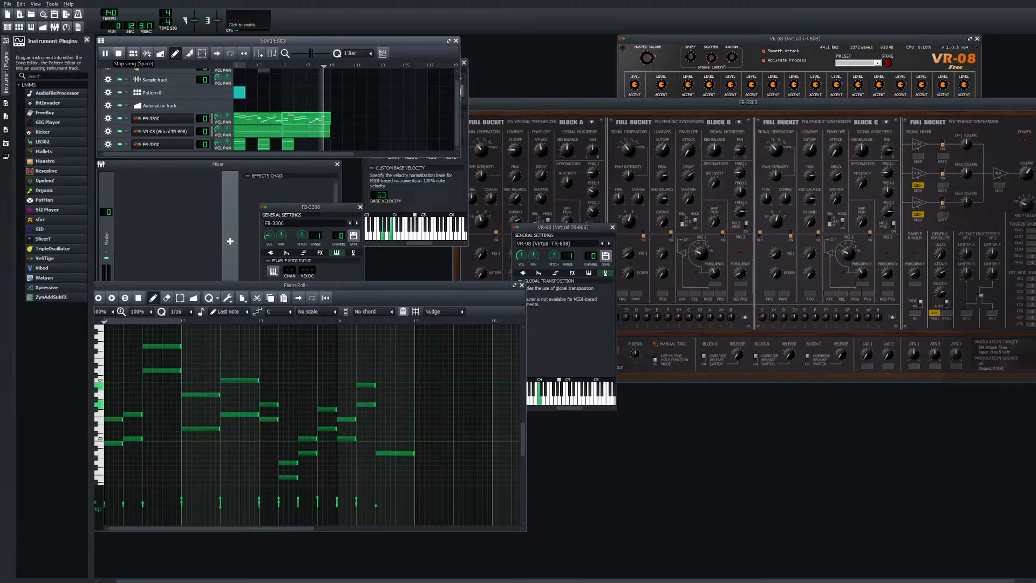
pyautogui.click(118, 53)
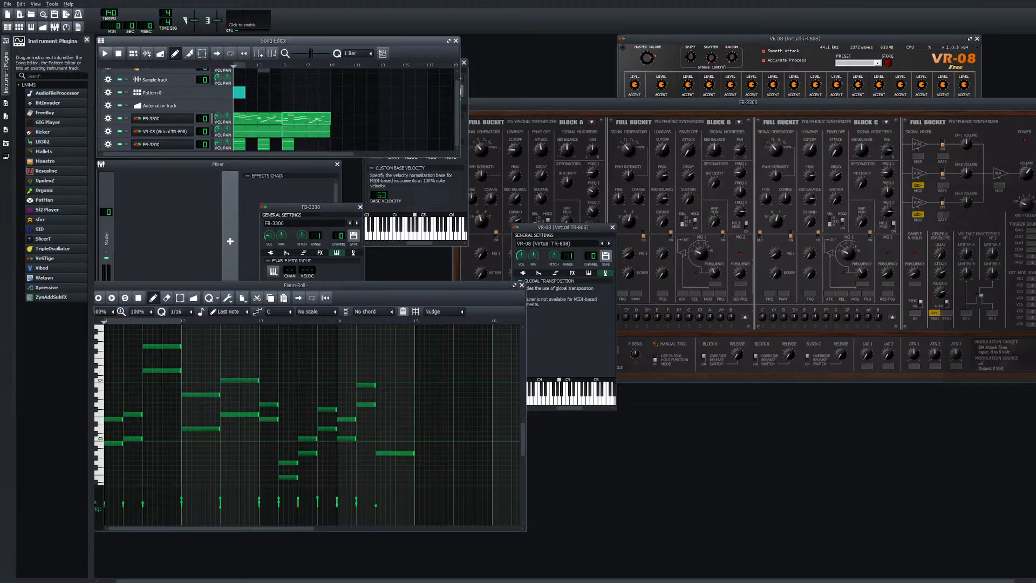
pyautogui.press('space')
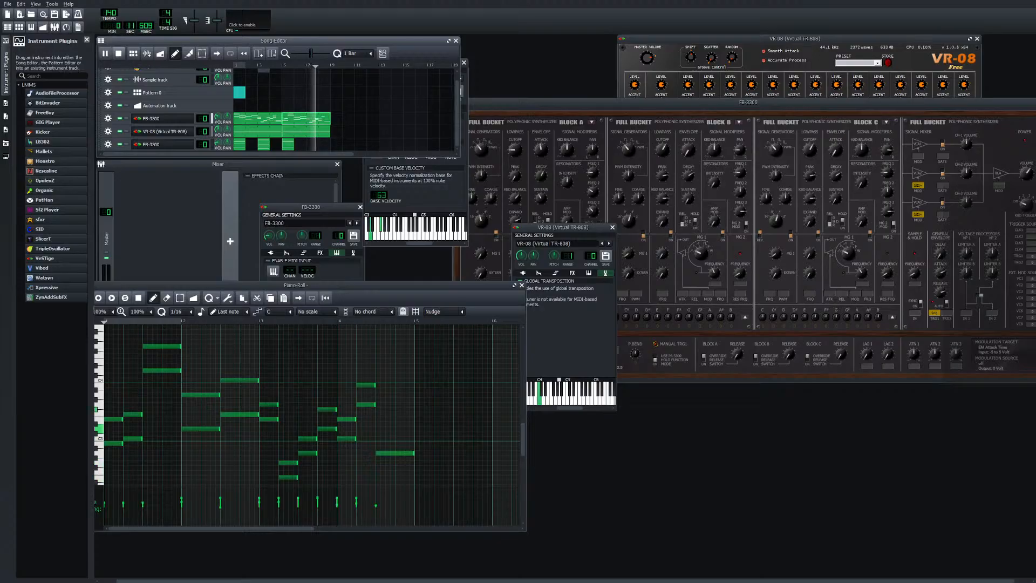
pyautogui.press('space')
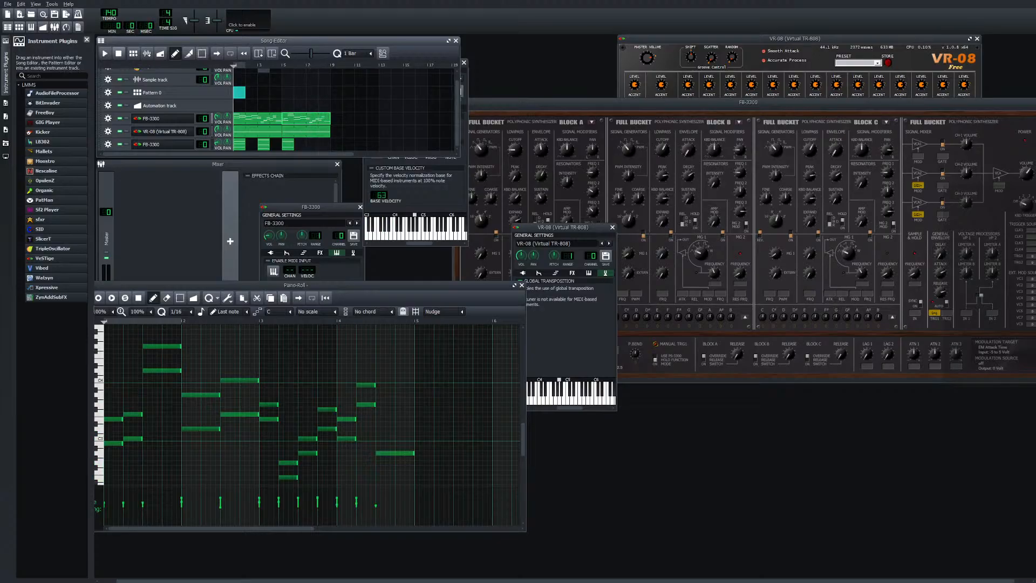
# Lower the second bar's opening note pair seven semitones to D and G and audition the arrangement
pyautogui.click(180, 297)
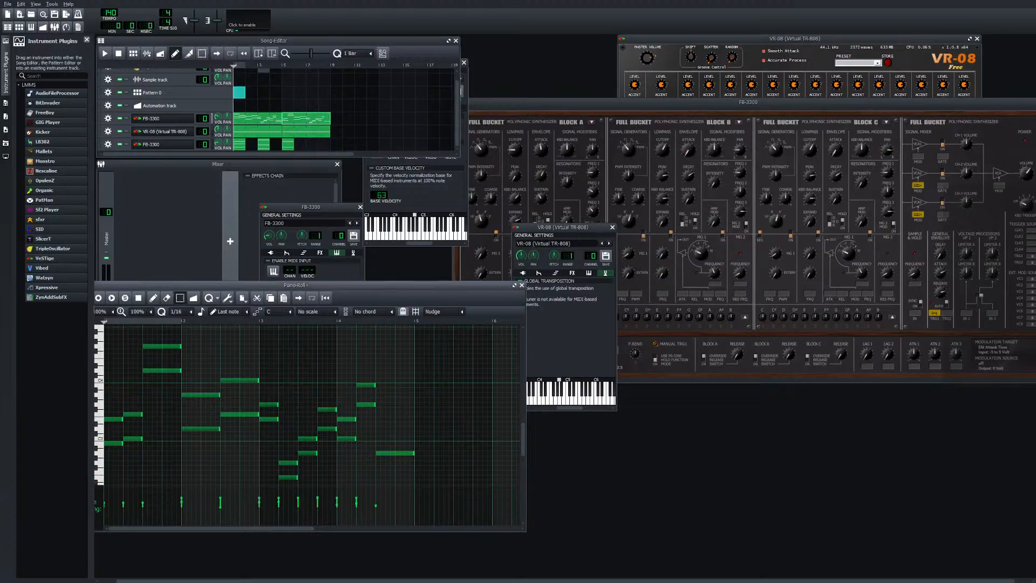
pyautogui.moveTo(210, 440); pyautogui.dragTo(183, 391)
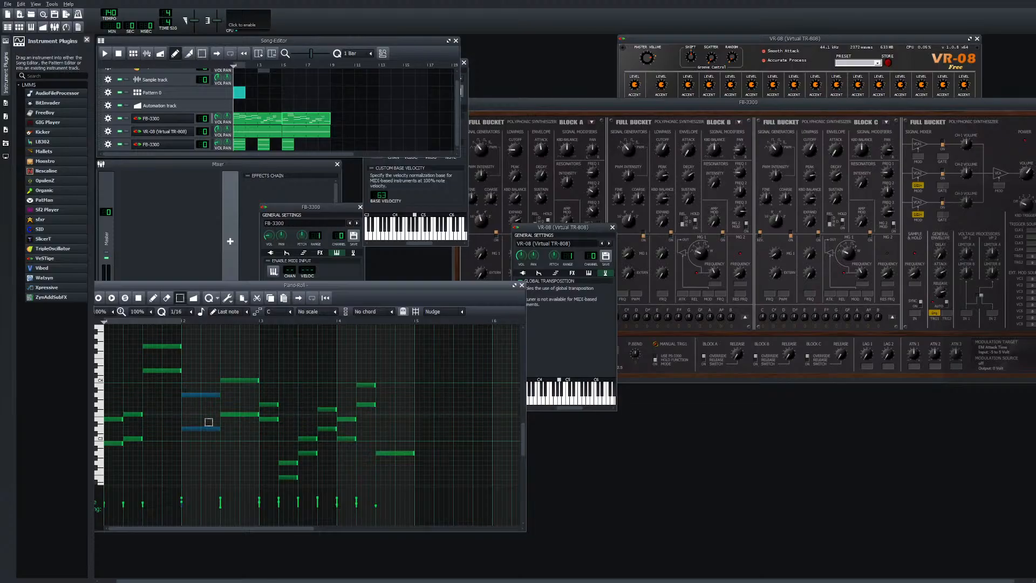
pyautogui.scroll(-3, 205, 421)
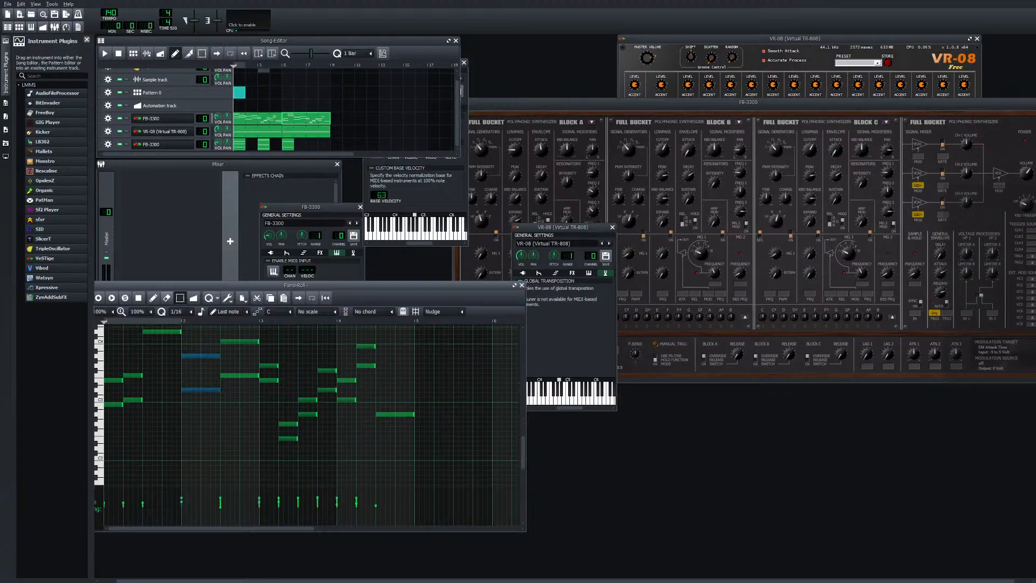
pyautogui.moveTo(204, 363); pyautogui.dragTo(207, 398)
pyautogui.press('space')
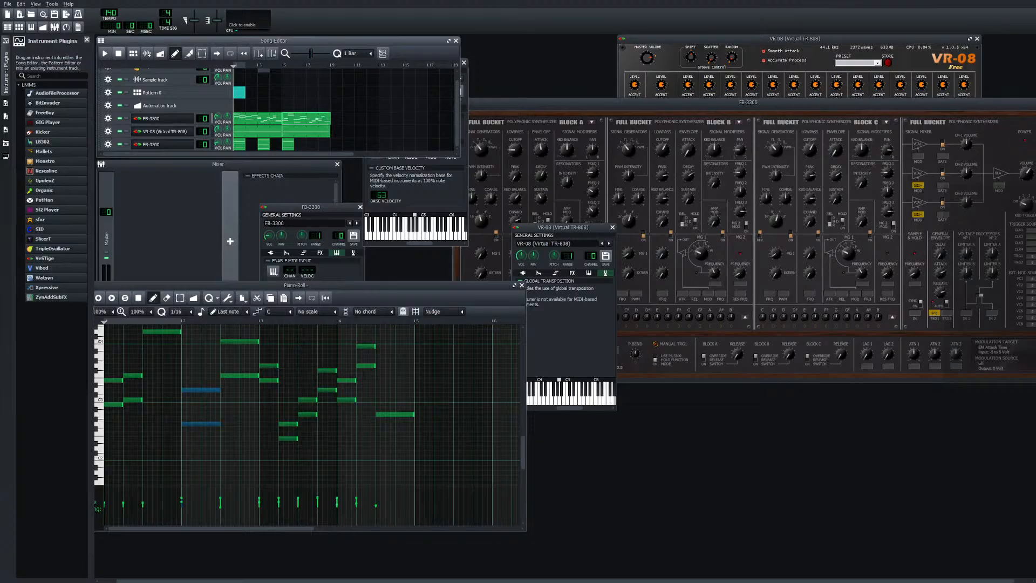
pyautogui.click(104, 52)
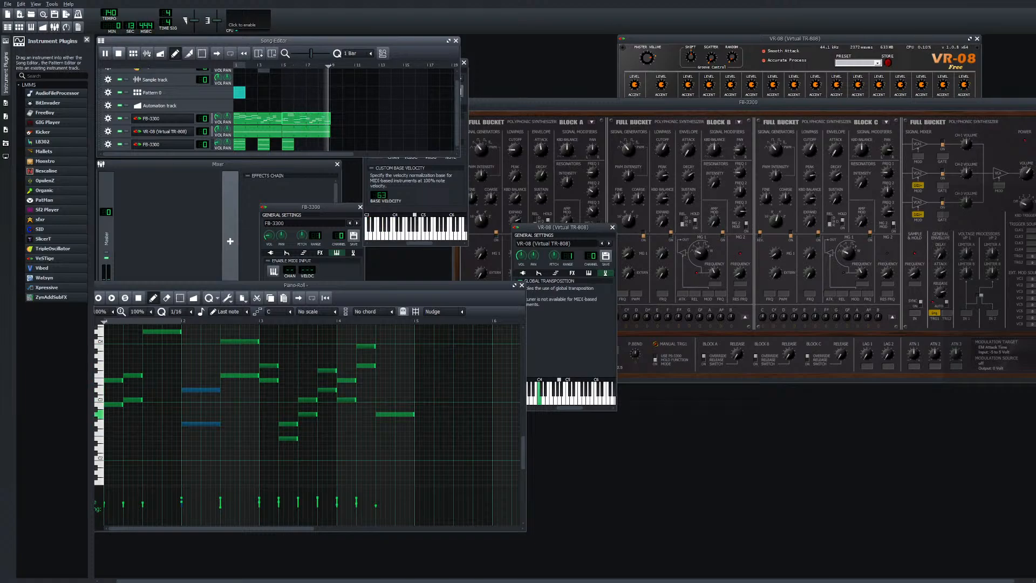
pyautogui.click(118, 53)
pyautogui.press('space')
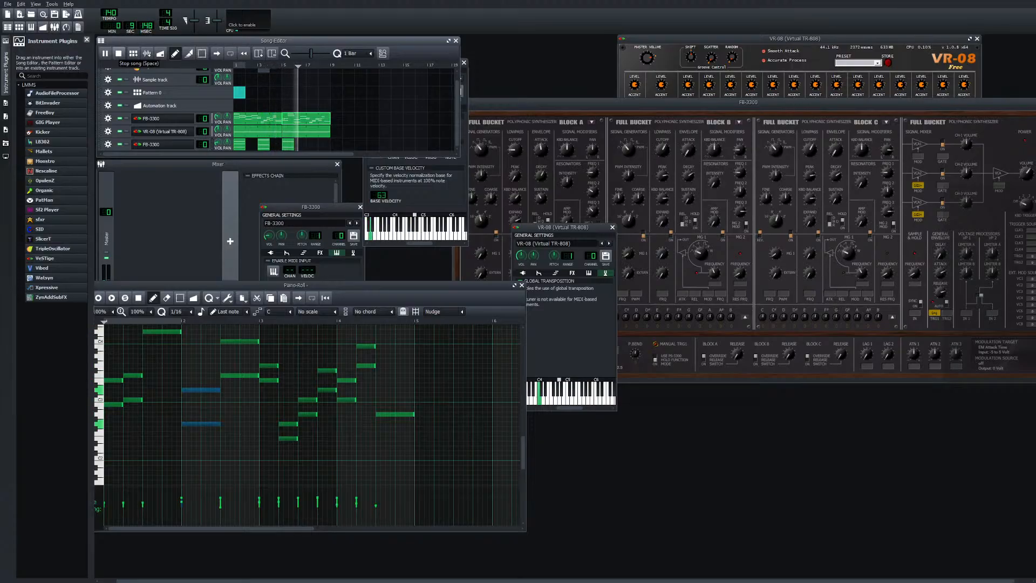
pyautogui.press('space')
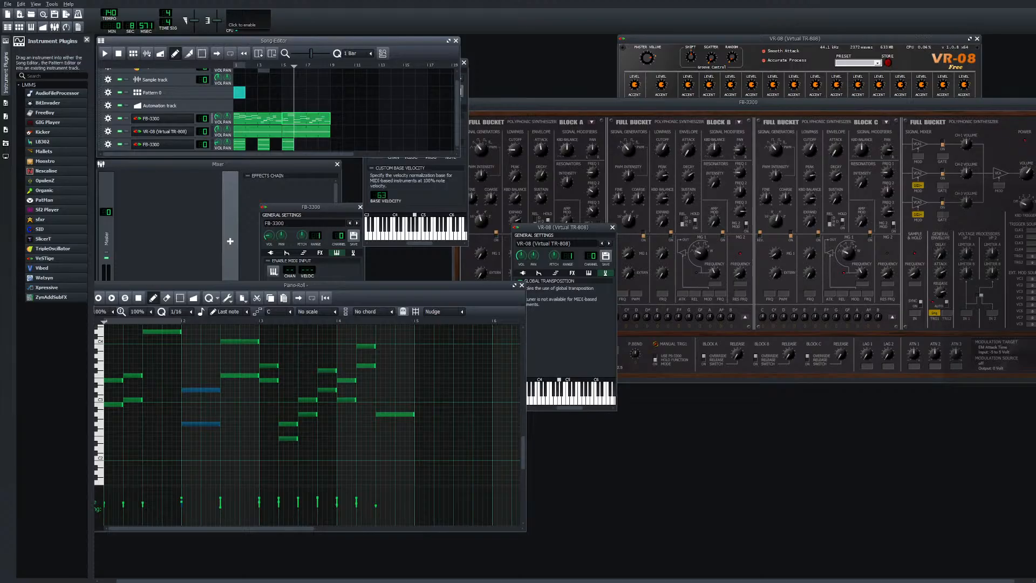
# Try a B between the second bar's opening D and G in playback, then undo back to the pair's original pitches
pyautogui.click(195, 404)
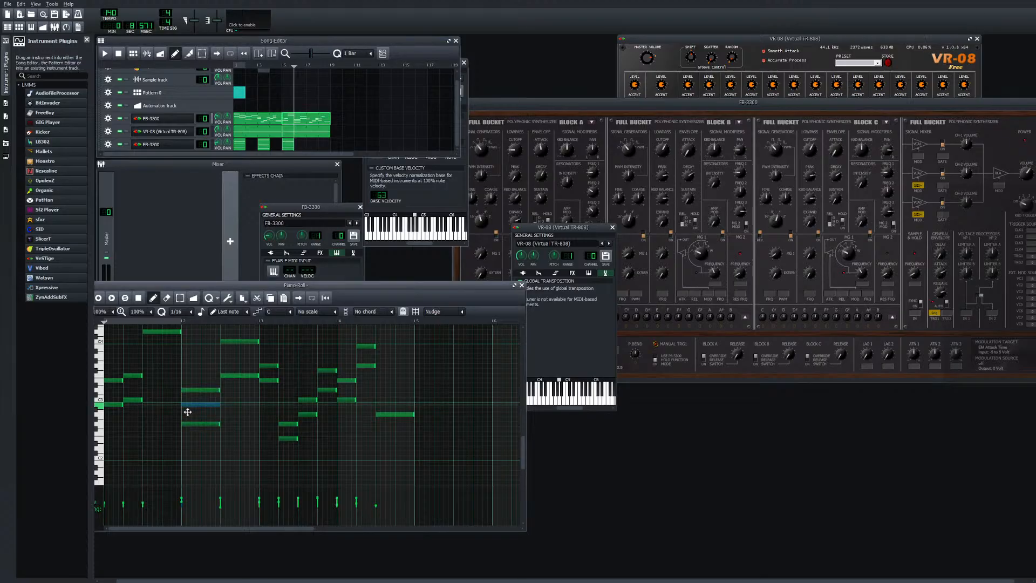
pyautogui.click(278, 65)
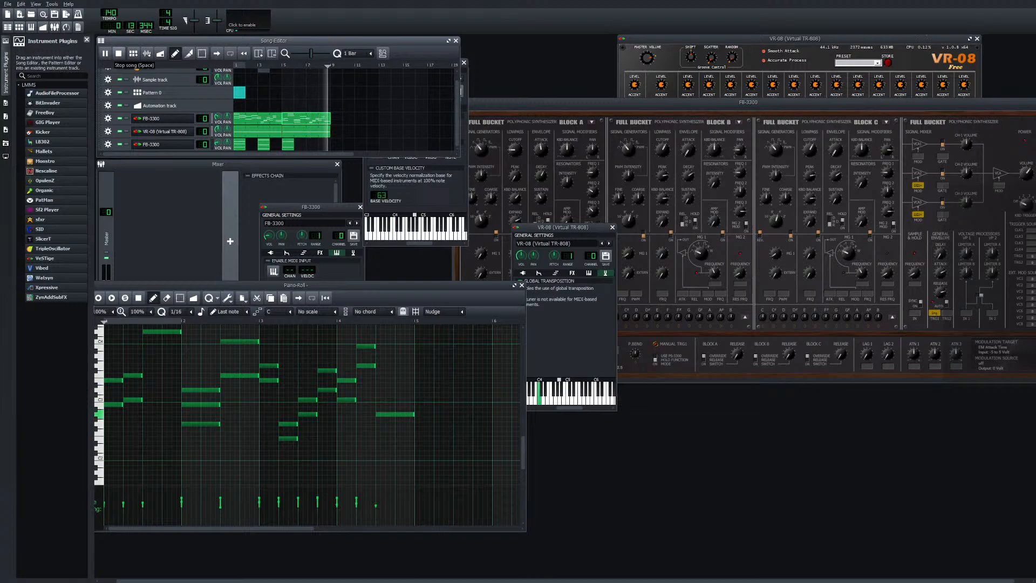
pyautogui.click(105, 53)
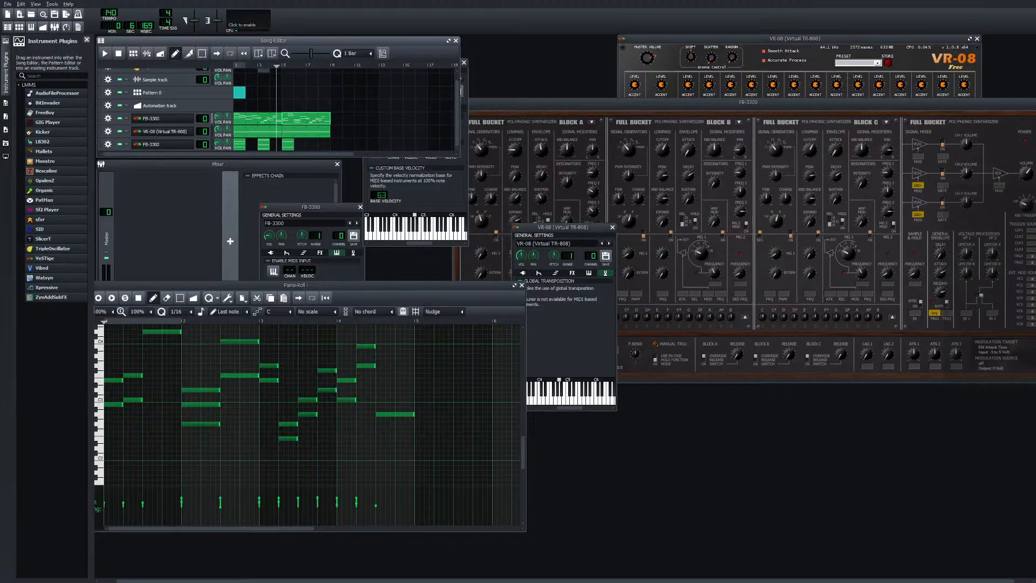
pyautogui.click(105, 53)
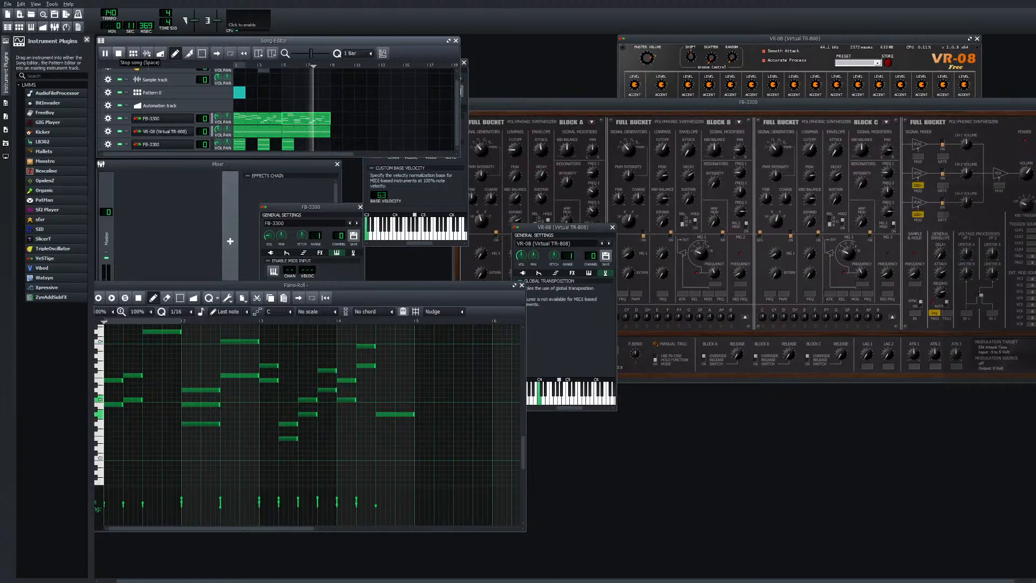
pyautogui.click(118, 53)
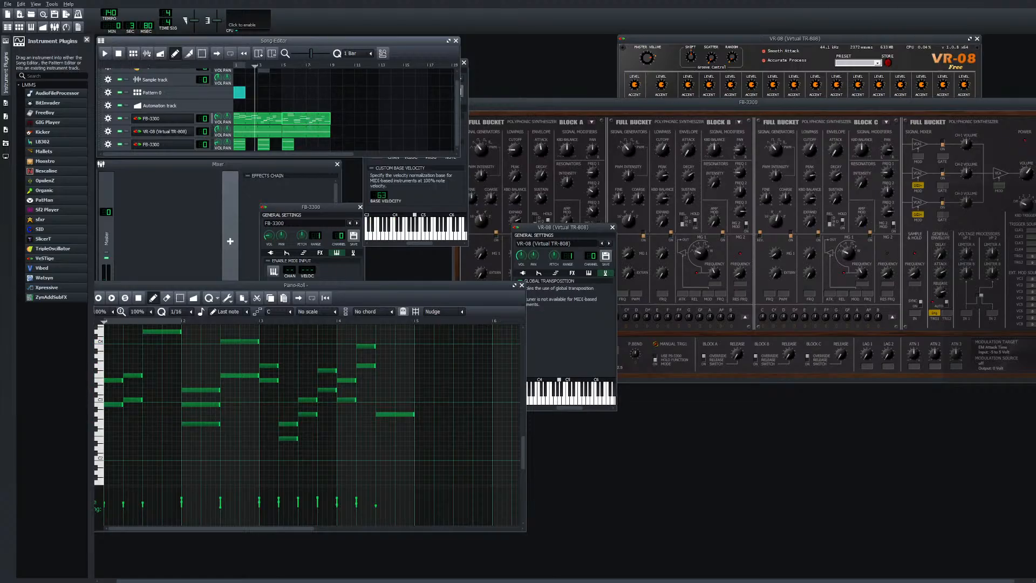
pyautogui.click(206, 404)
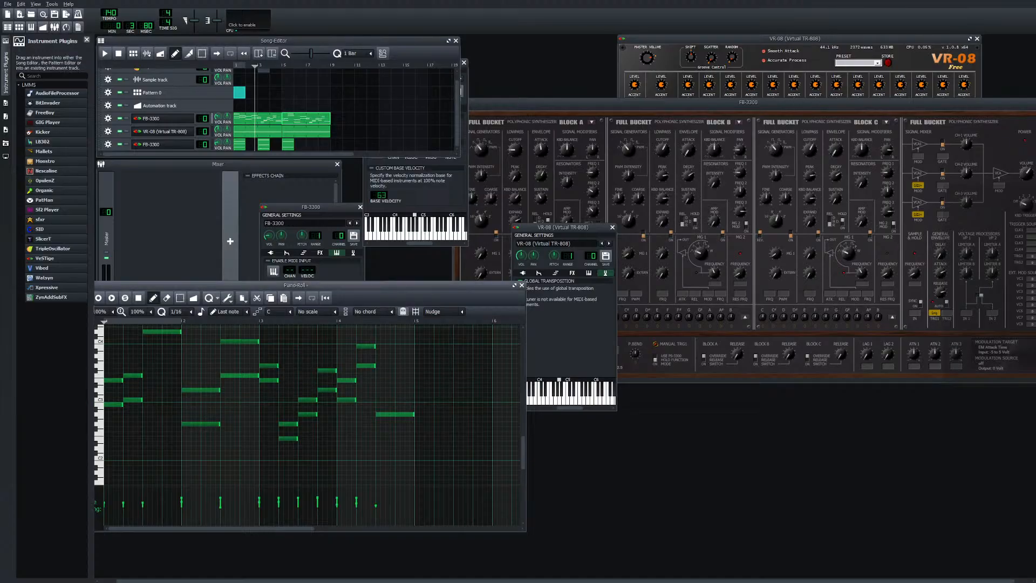
pyautogui.hotkey('ctrl', 'z')
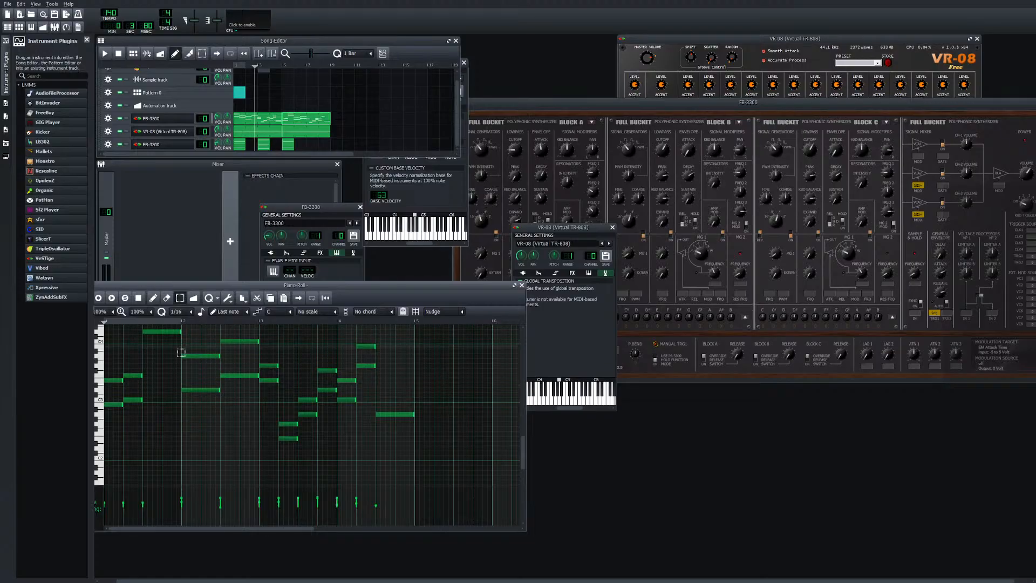
pyautogui.moveTo(208, 405); pyautogui.dragTo(209, 359)
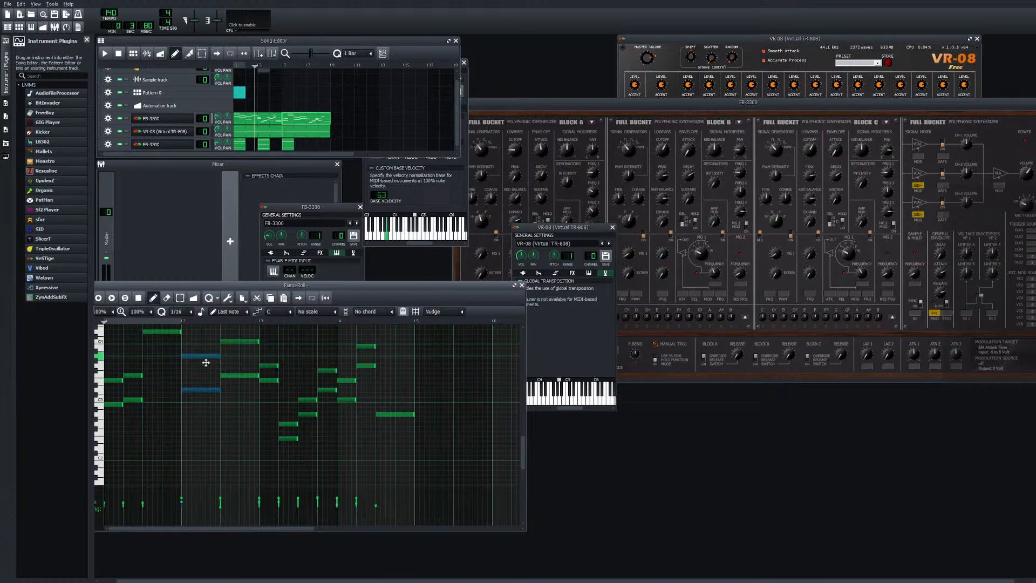
pyautogui.moveTo(205, 365); pyautogui.dragTo(201, 408)
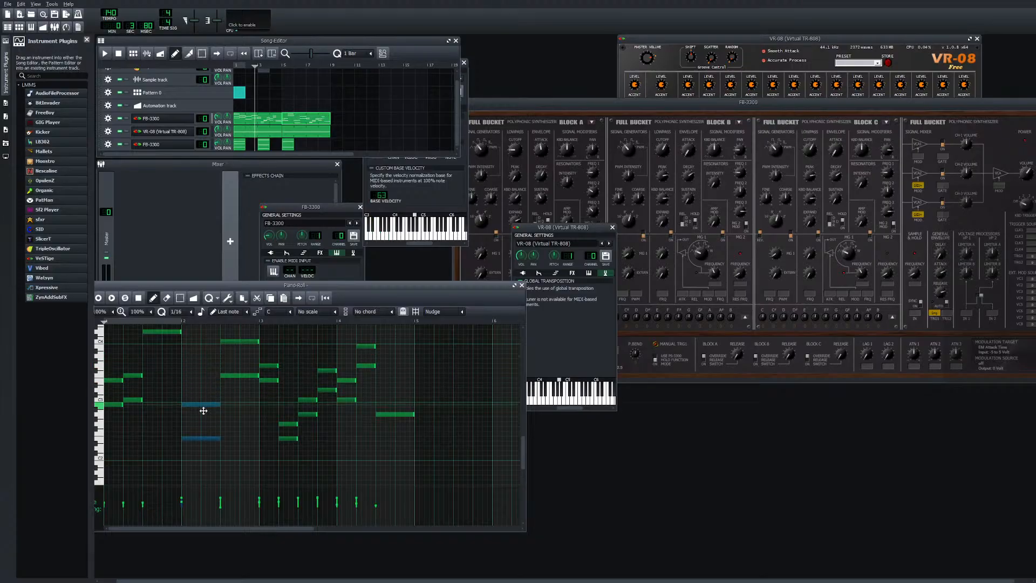
pyautogui.hotkey('ctrl', 'z')
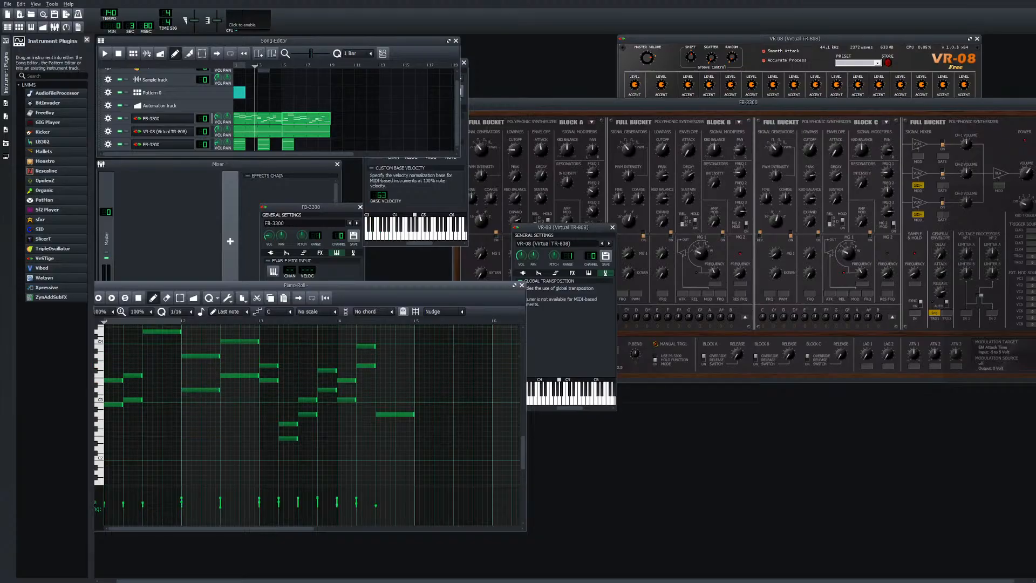
# Move the upper A of the second bar's opening pair down an octave below the D and audition the arrangement
pyautogui.click(210, 359)
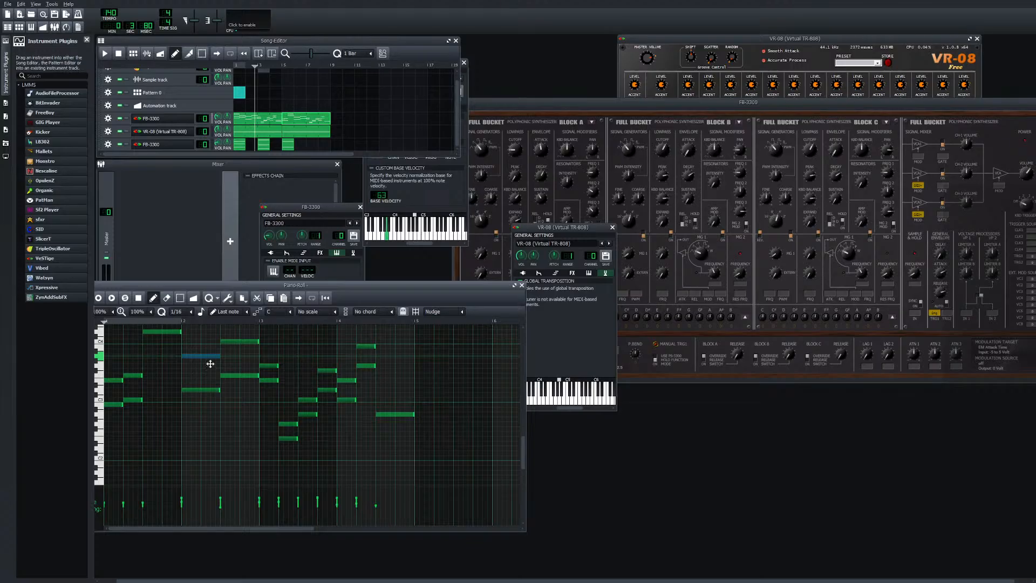
pyautogui.moveTo(209, 363); pyautogui.dragTo(207, 421)
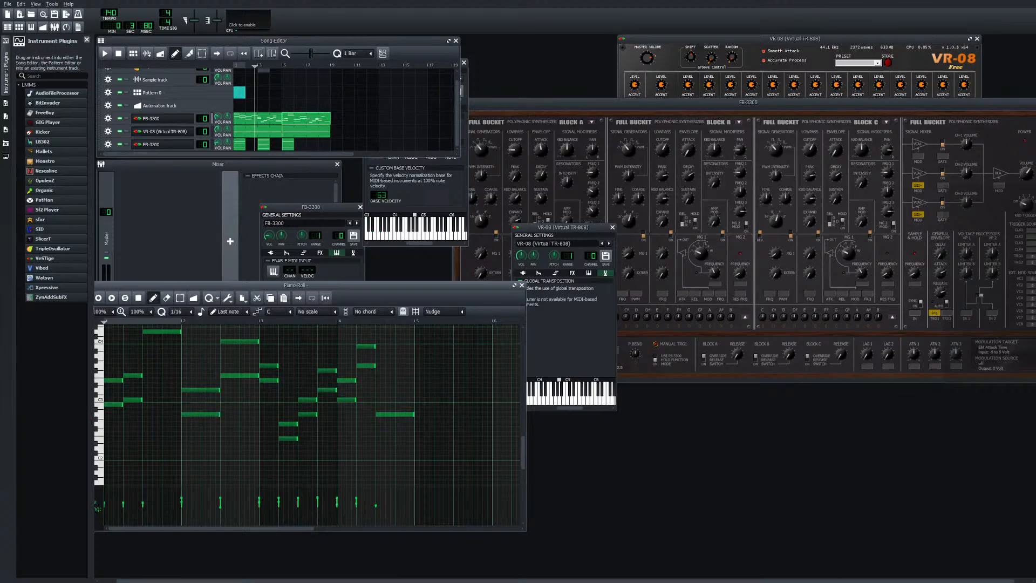
pyautogui.press('space')
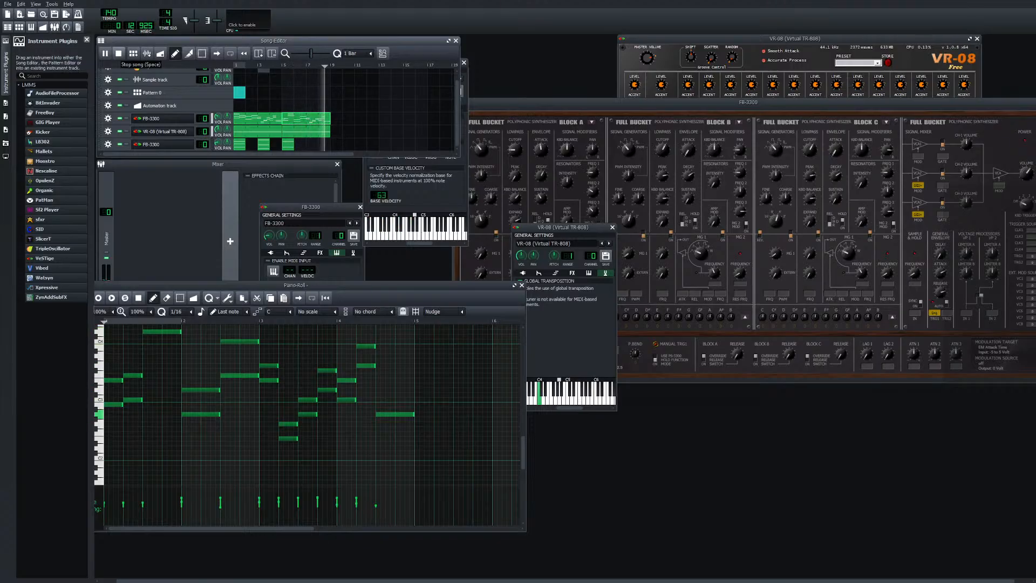
pyautogui.click(118, 53)
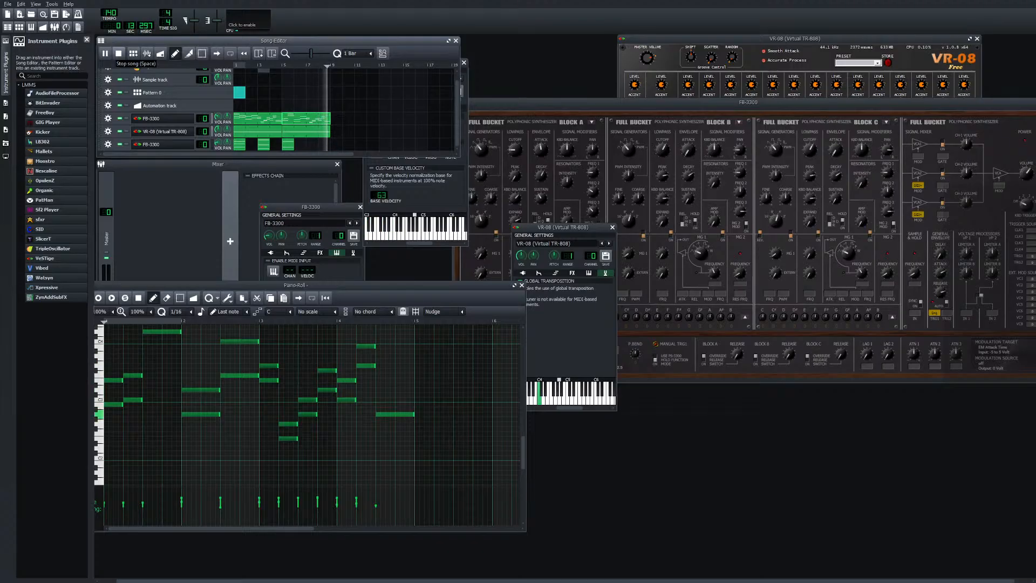
pyautogui.press('space')
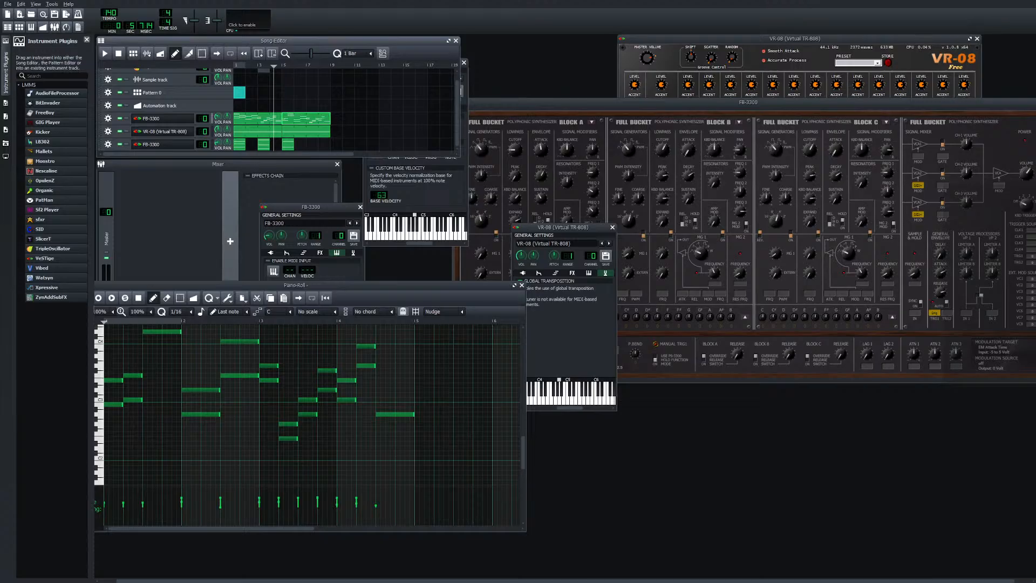
# Raise the second bar's opening D and A together by fourteen semitones to E and B
pyautogui.scroll(1, 307, 402)
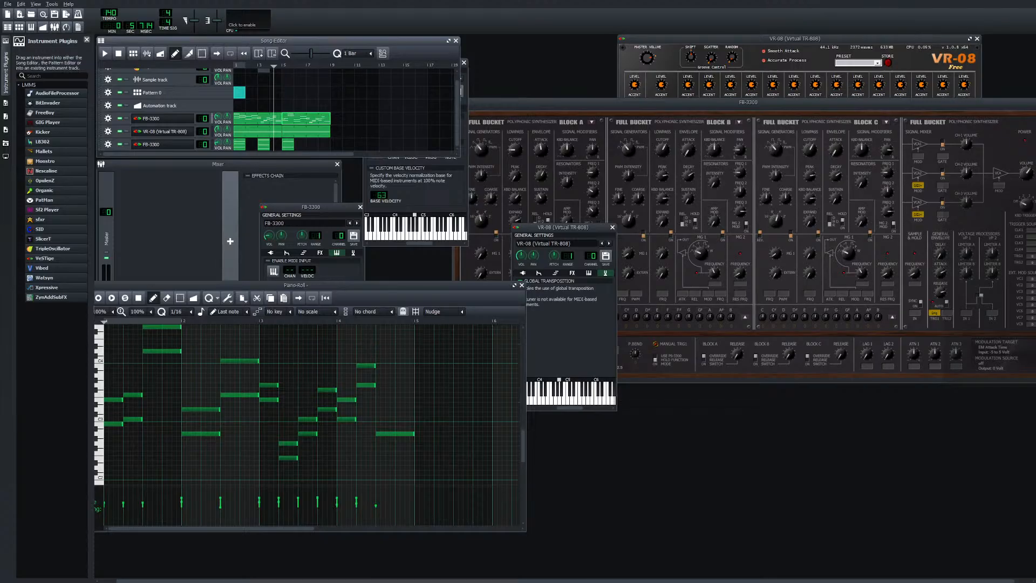
pyautogui.scroll(2, 197, 461)
pyautogui.hotkey('shift', 's')
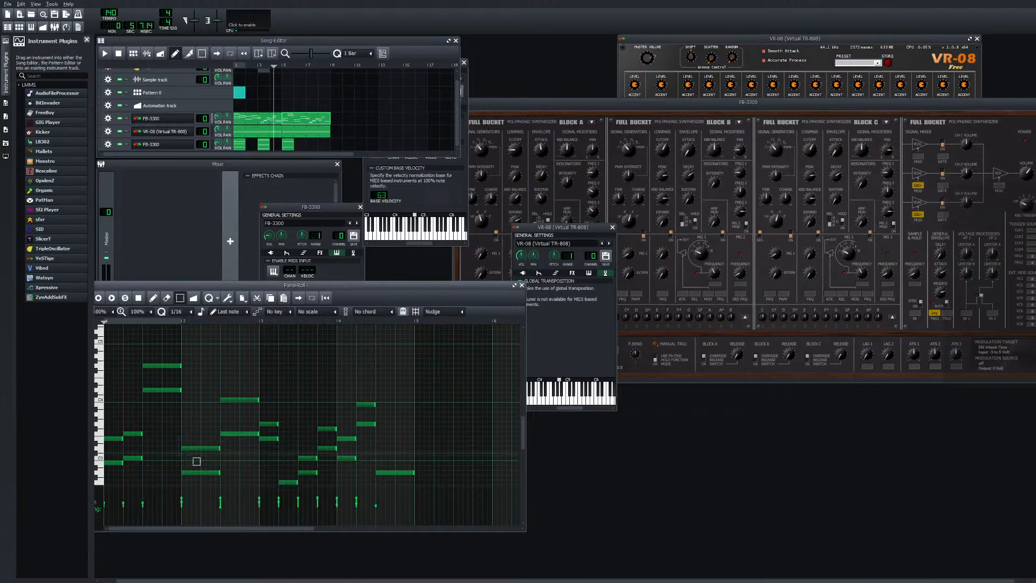
pyautogui.moveTo(190, 440); pyautogui.dragTo(210, 478)
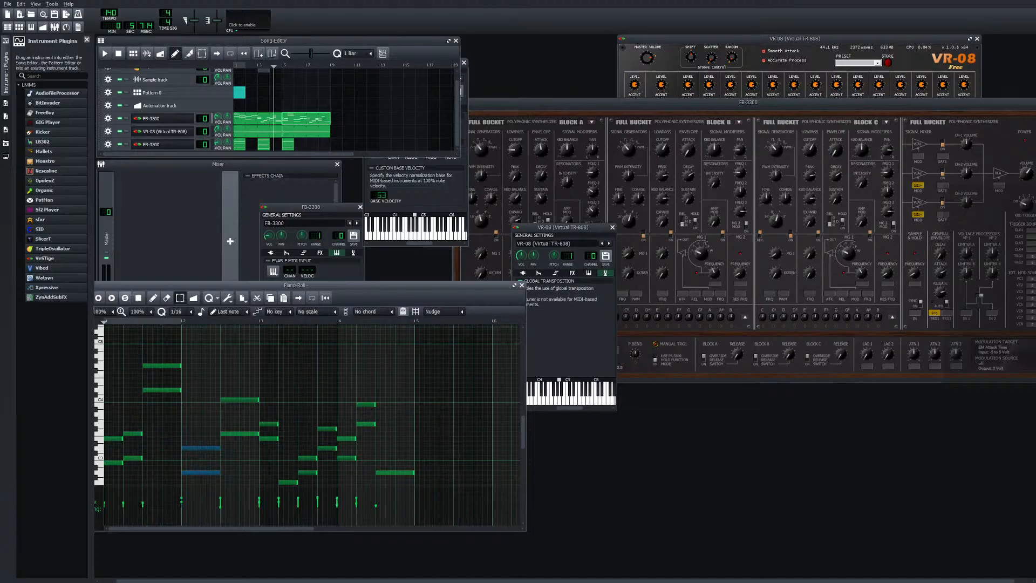
pyautogui.moveTo(203, 454); pyautogui.dragTo(204, 390)
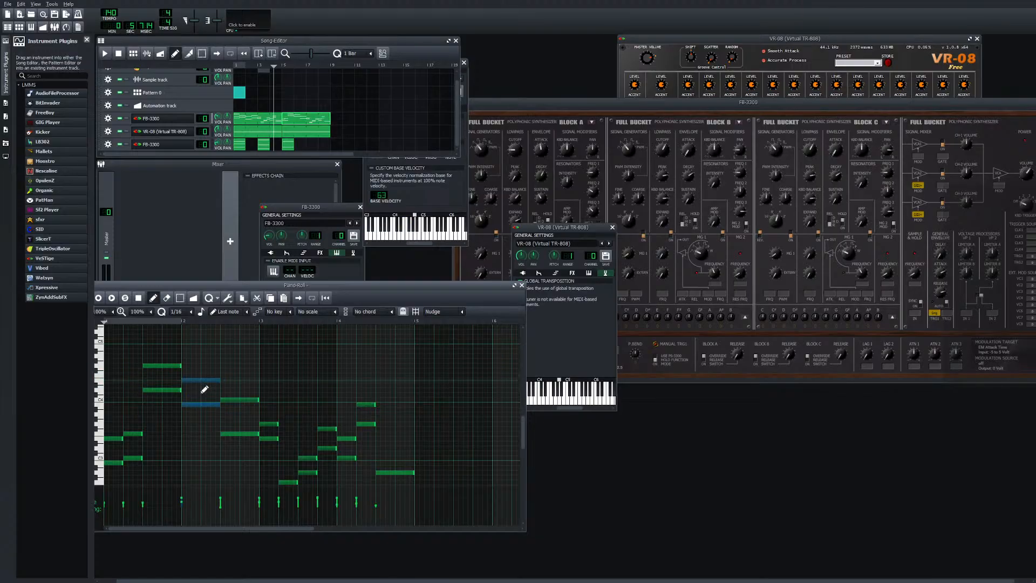
# Audition the second bar's opening note pair, lower it seven semitones to A and E, and play the arrangement again
pyautogui.click(104, 53)
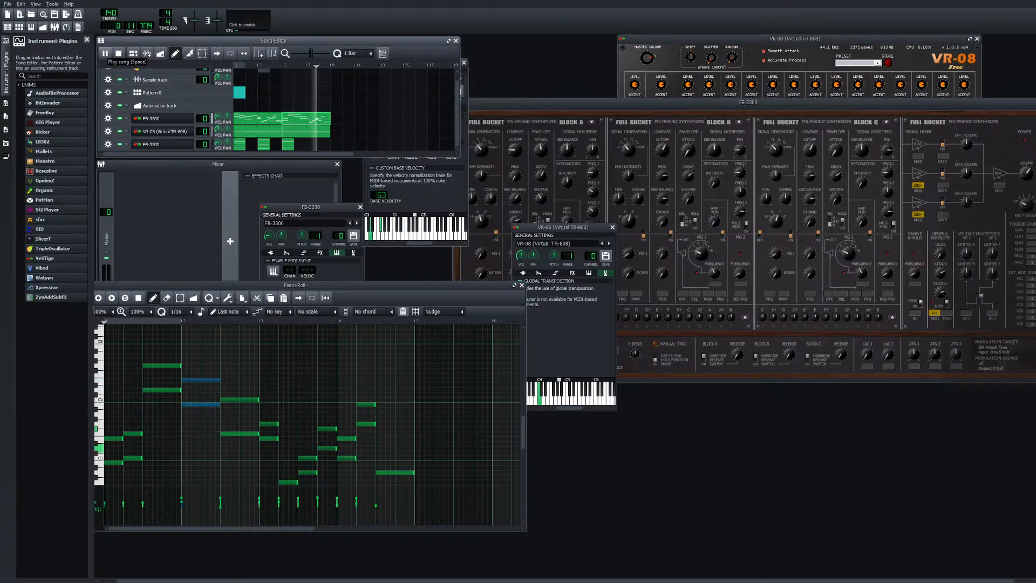
pyautogui.press('space')
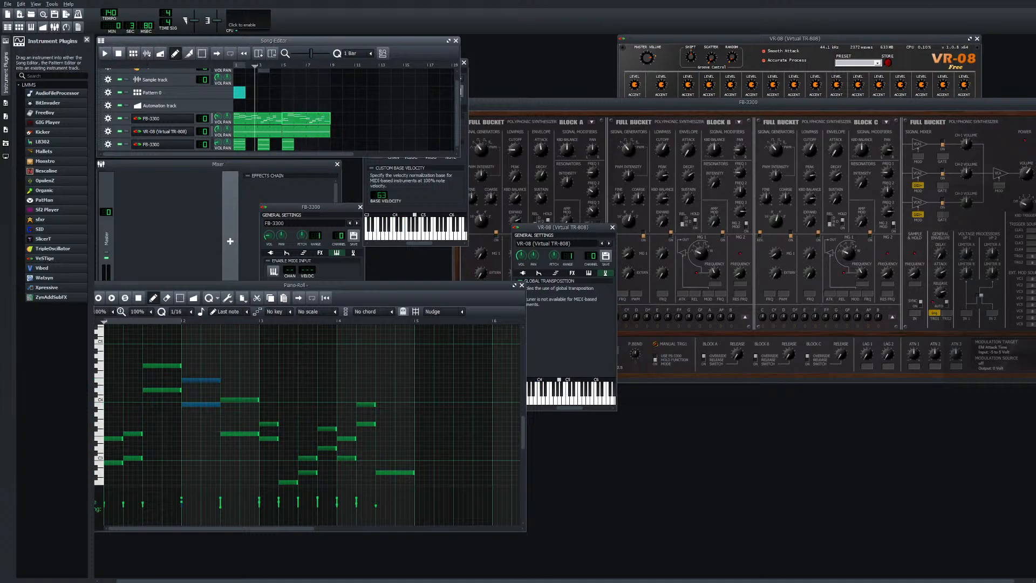
pyautogui.moveTo(213, 380); pyautogui.dragTo(213, 423)
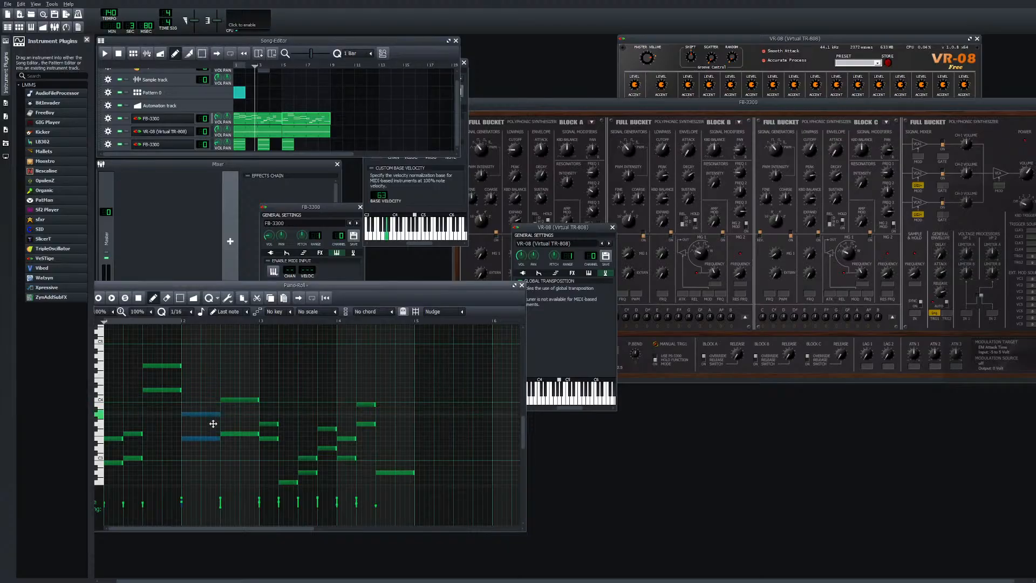
pyautogui.press('space')
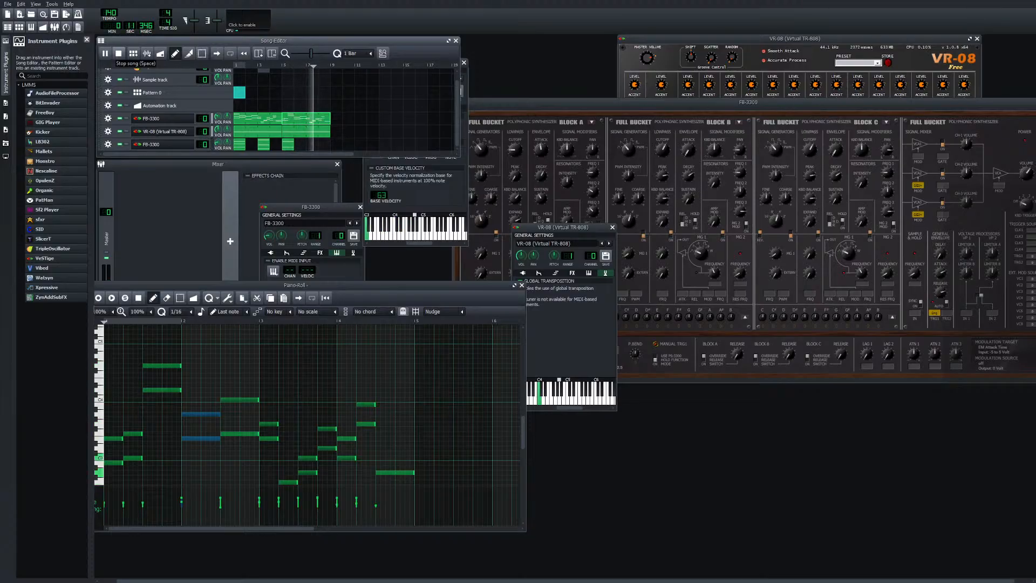
pyautogui.click(119, 53)
# Lower the second bar's opening note pair two more semitones to G and D and audition the arrangement
pyautogui.moveTo(208, 415); pyautogui.dragTo(208, 431)
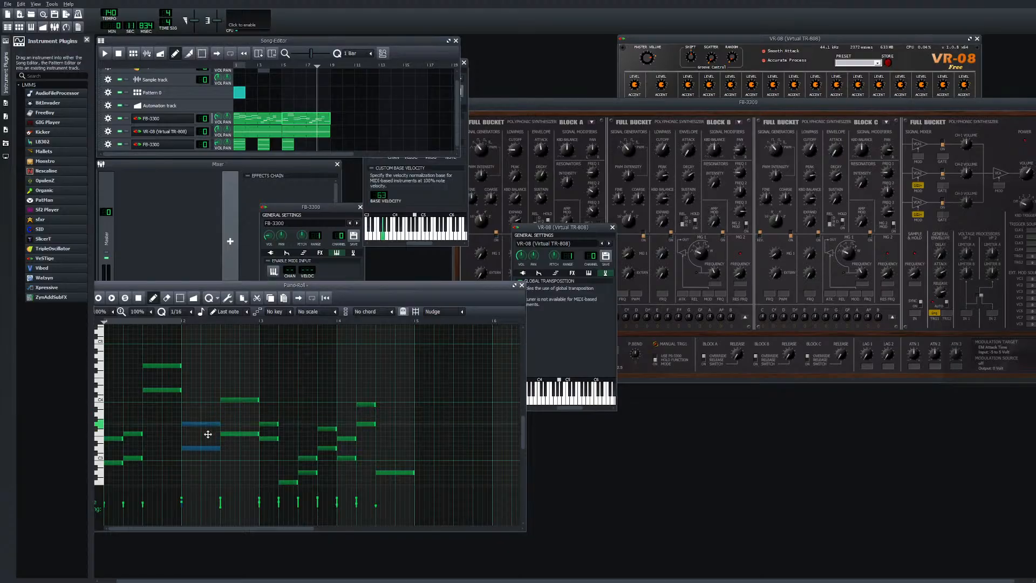
pyautogui.click(299, 65)
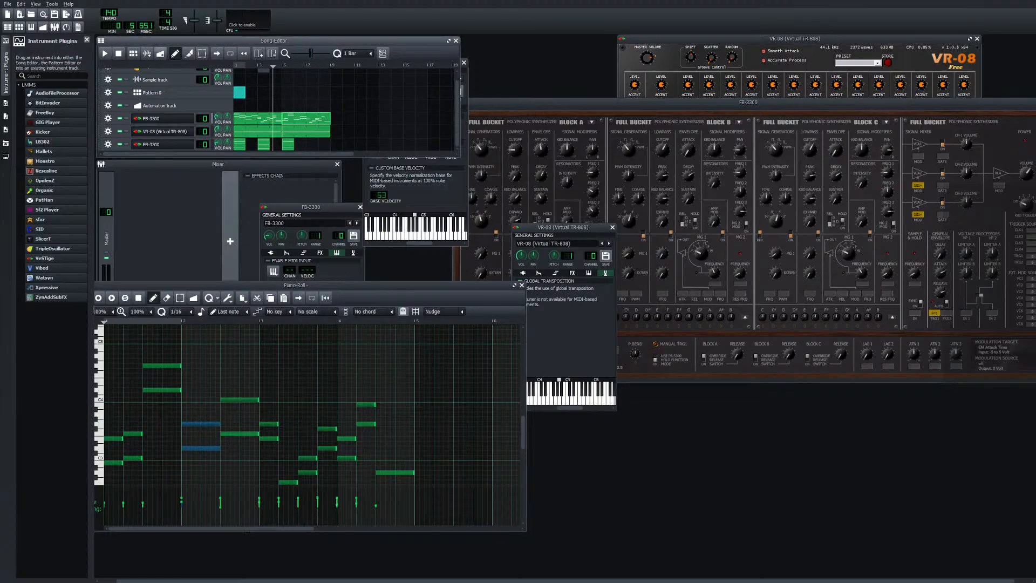
pyautogui.press('space')
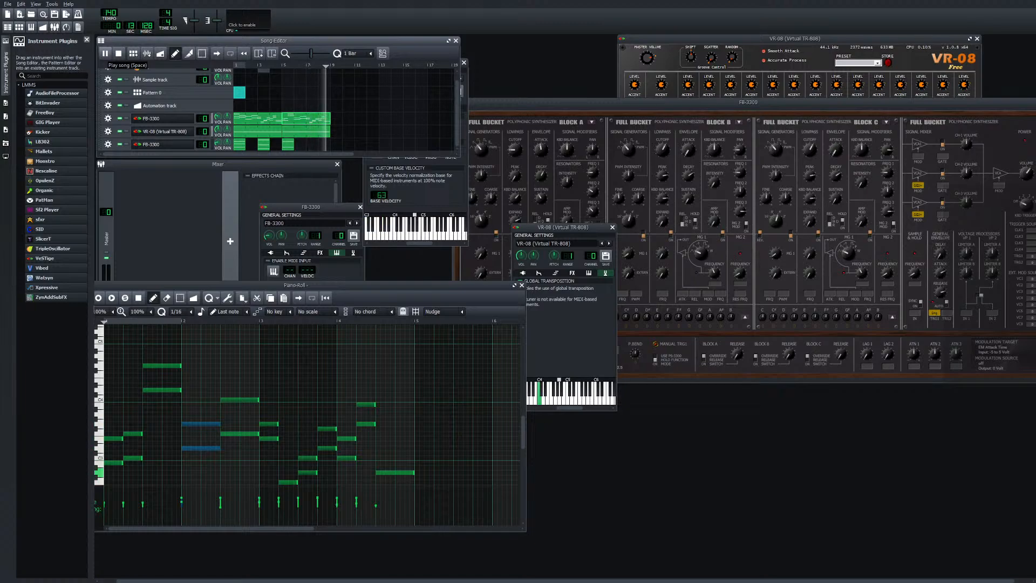
pyautogui.click(262, 65)
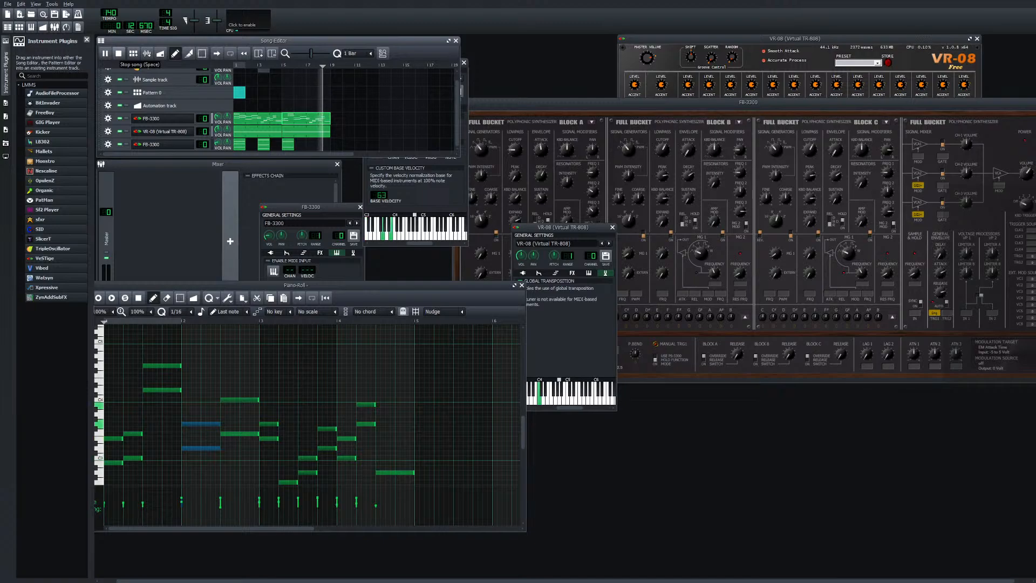
pyautogui.press('space')
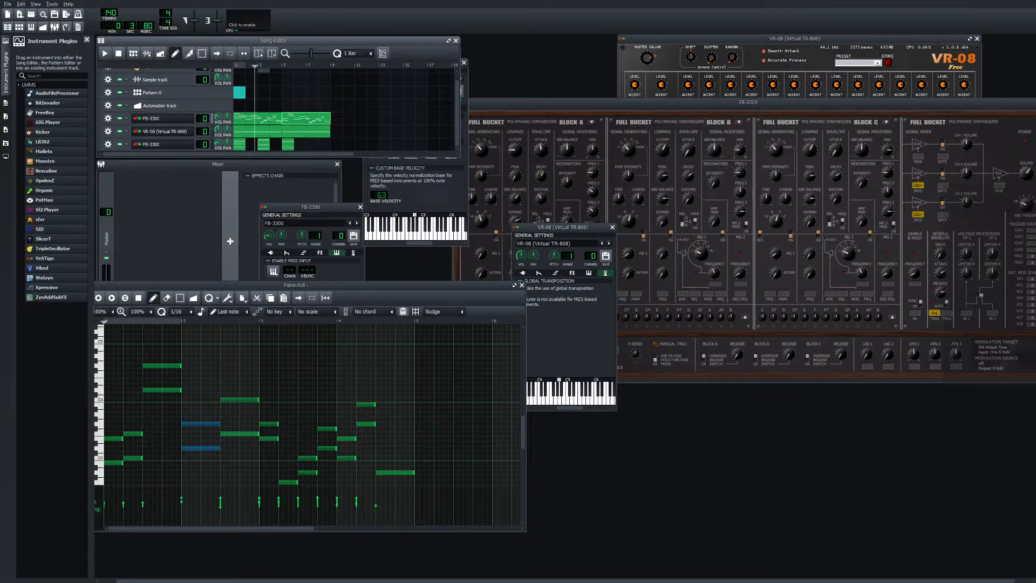
# Add a C above the long A that closes the fourth bar and audition the arrangement
pyautogui.moveTo(383, 457)
pyautogui.mouseDown()
pyautogui.moveTo(386, 483)
pyautogui.moveTo(386, 468)
pyautogui.mouseUp()
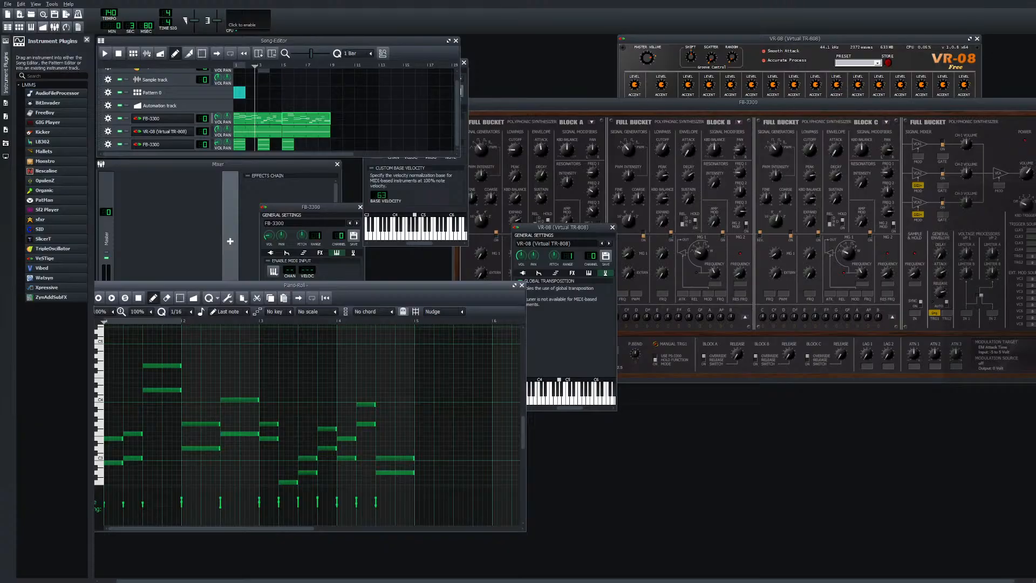
pyautogui.click(105, 53)
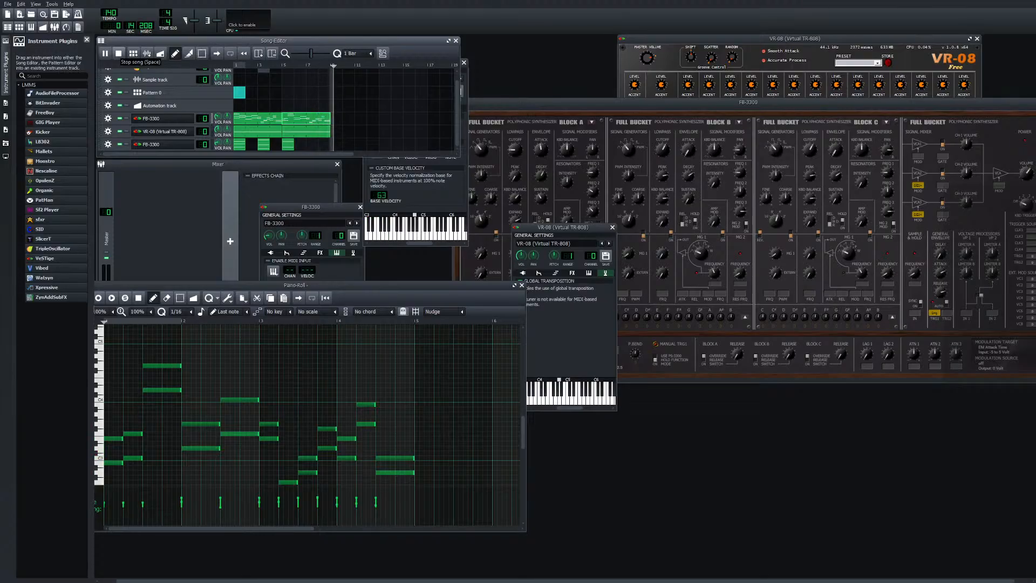
pyautogui.click(118, 53)
# Move the upper C of the fourth bar's closing pair down seven semitones to F below the A and audition the arrangement
pyautogui.scroll(-3, 399, 410)
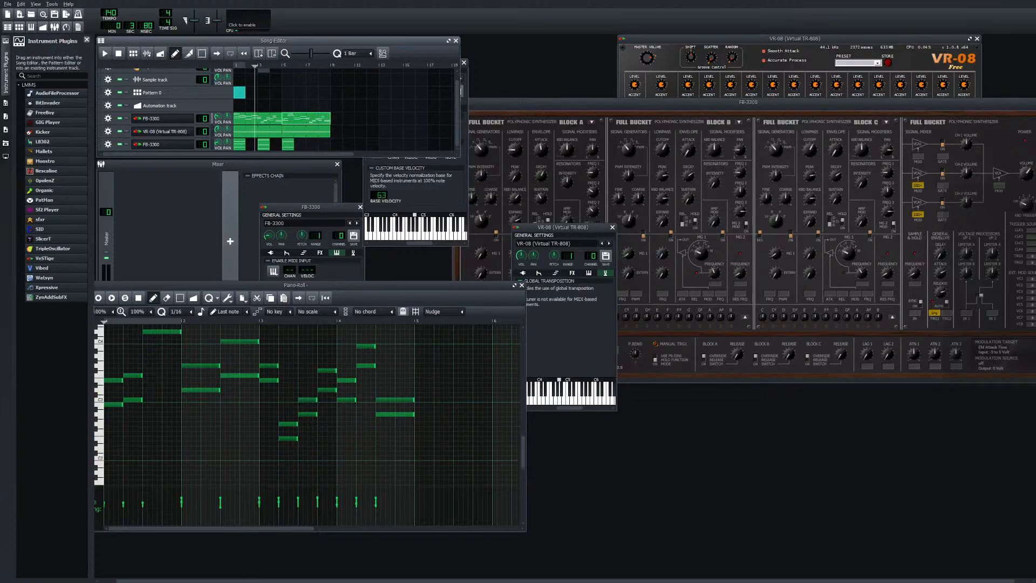
pyautogui.moveTo(400, 400); pyautogui.dragTo(410, 440)
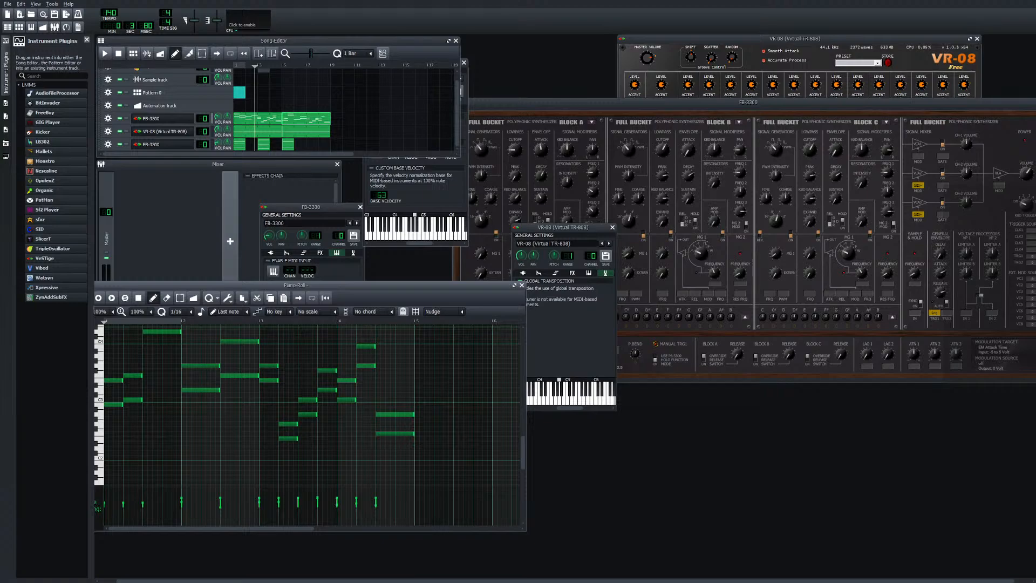
pyautogui.click(104, 53)
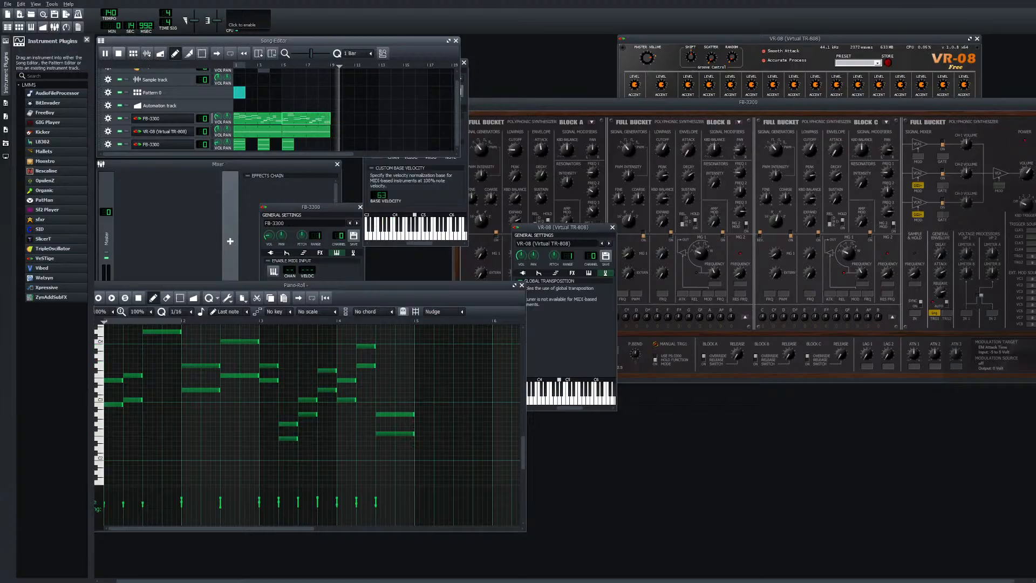
pyautogui.press('space')
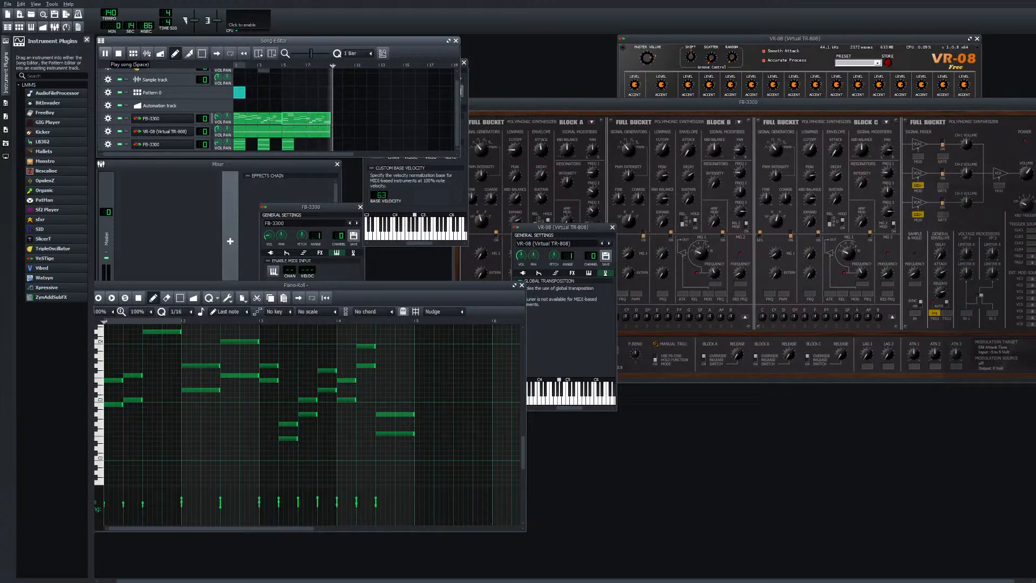
pyautogui.click(106, 53)
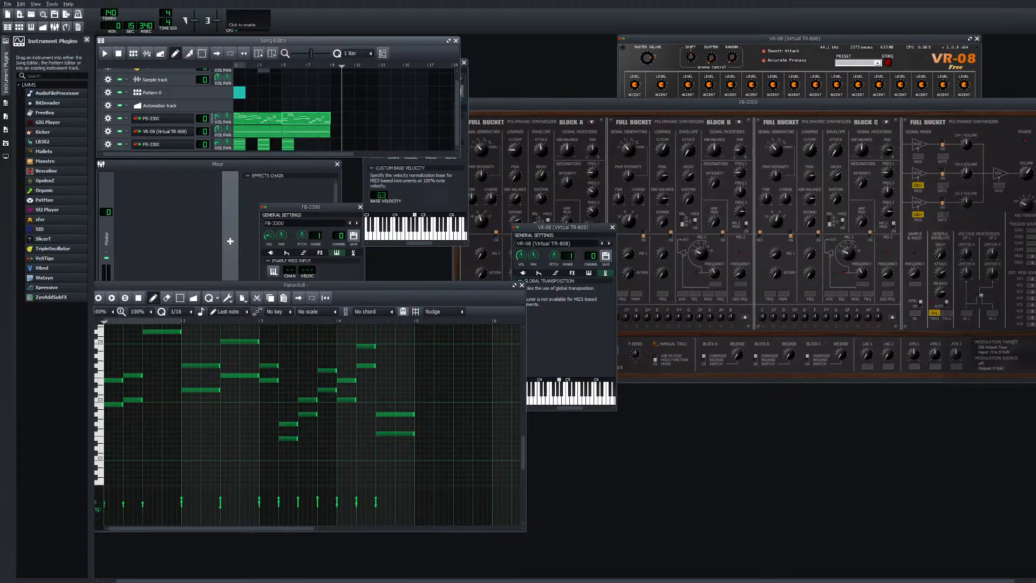
# Add a C above the fourth bar's closing F and A to form a three-note chord and audition it
pyautogui.click(388, 409)
pyautogui.moveTo(384, 417); pyautogui.dragTo(382, 406)
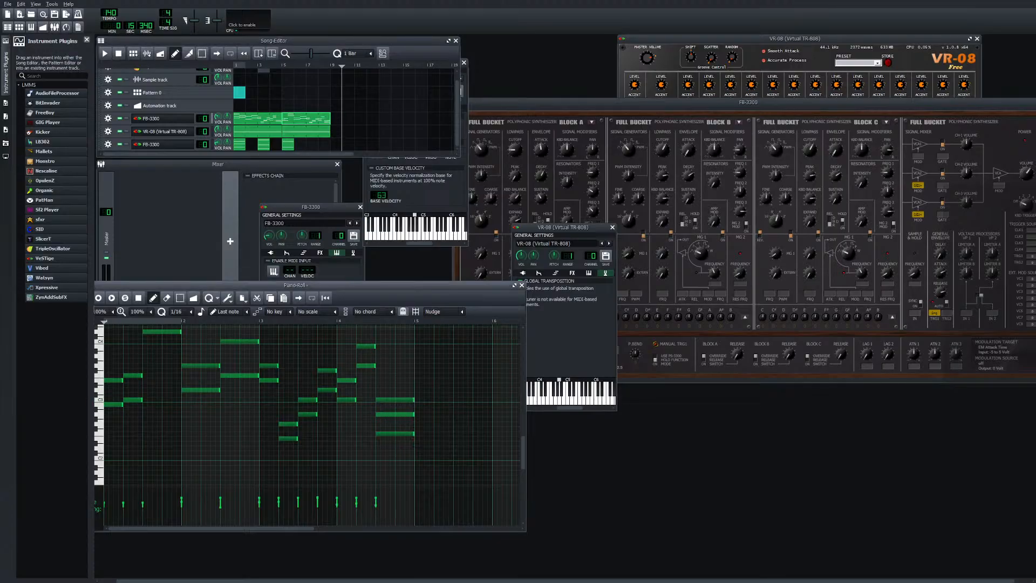
pyautogui.click(104, 54)
pyautogui.click(296, 65)
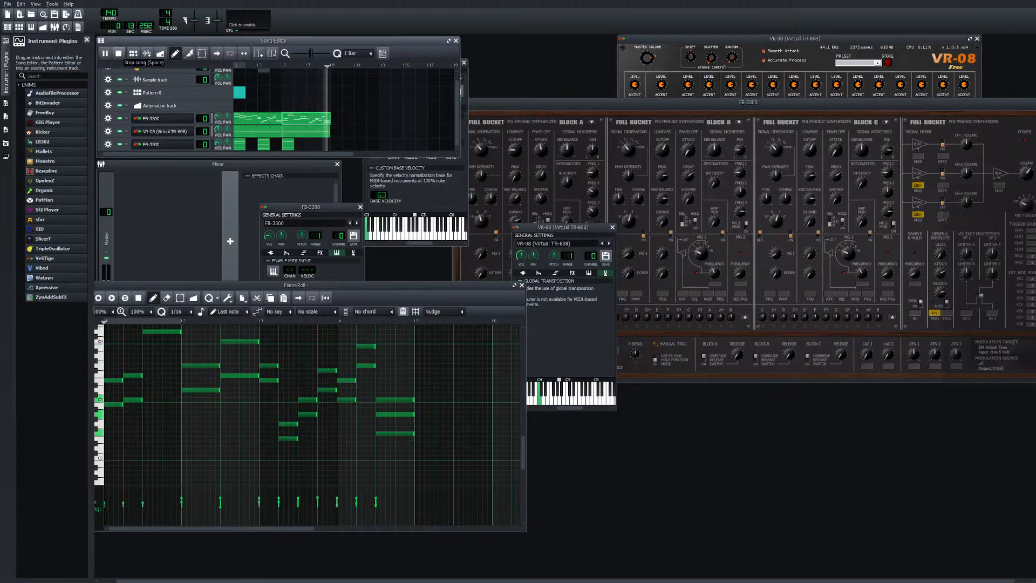
# Play the song repeatedly from different positions on the timeline to listen to the current FB-3300 and VR-08 arrangement
pyautogui.moveTo(272, 65); pyautogui.dragTo(249, 65)
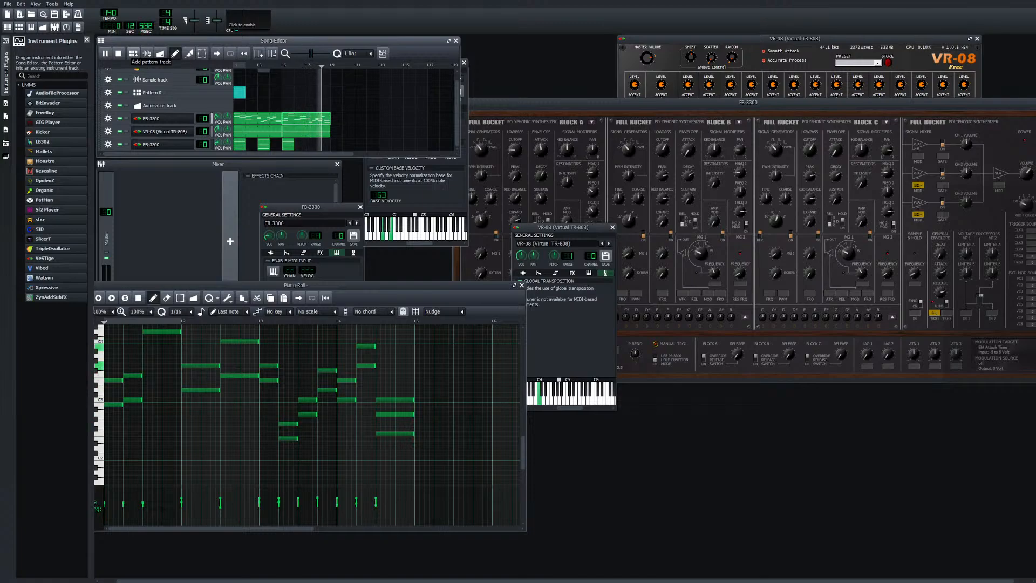
pyautogui.click(118, 53)
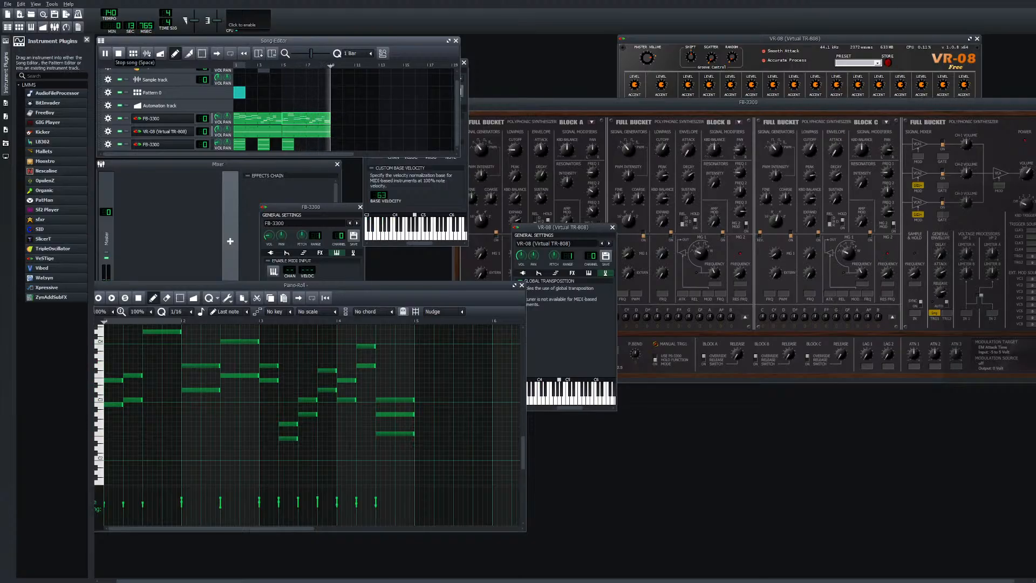
pyautogui.click(118, 53)
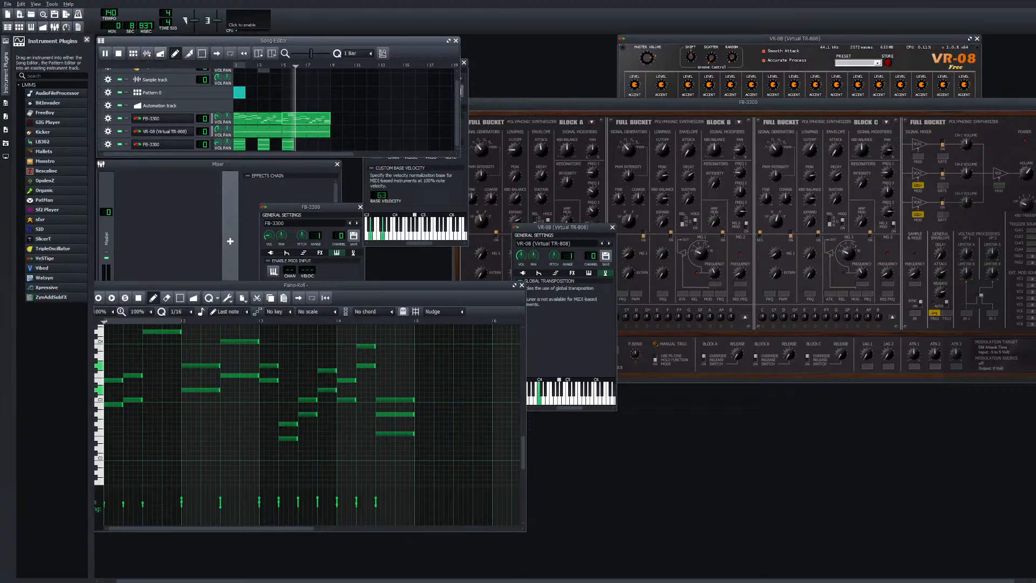
pyautogui.click(234, 66)
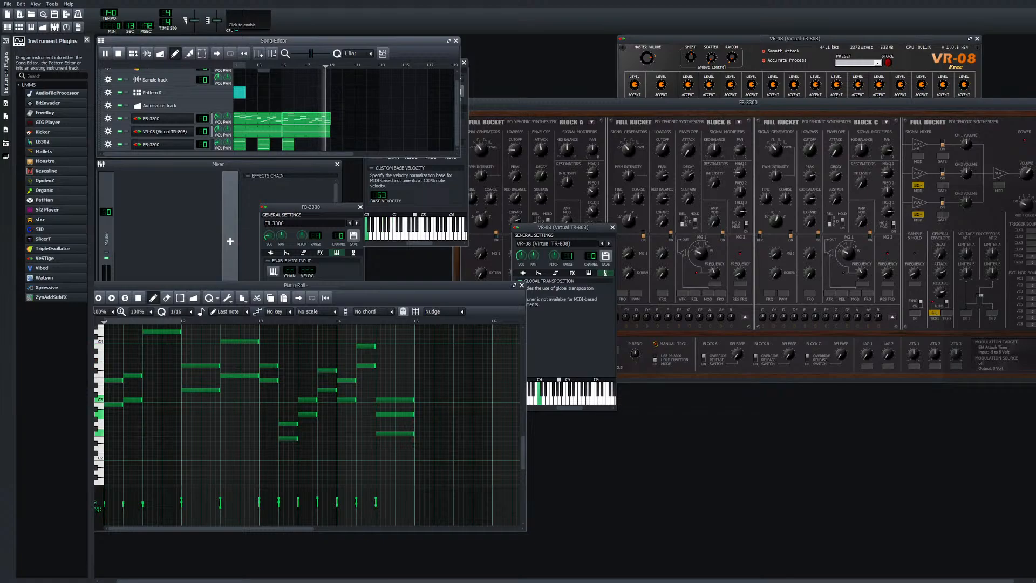
pyautogui.click(118, 53)
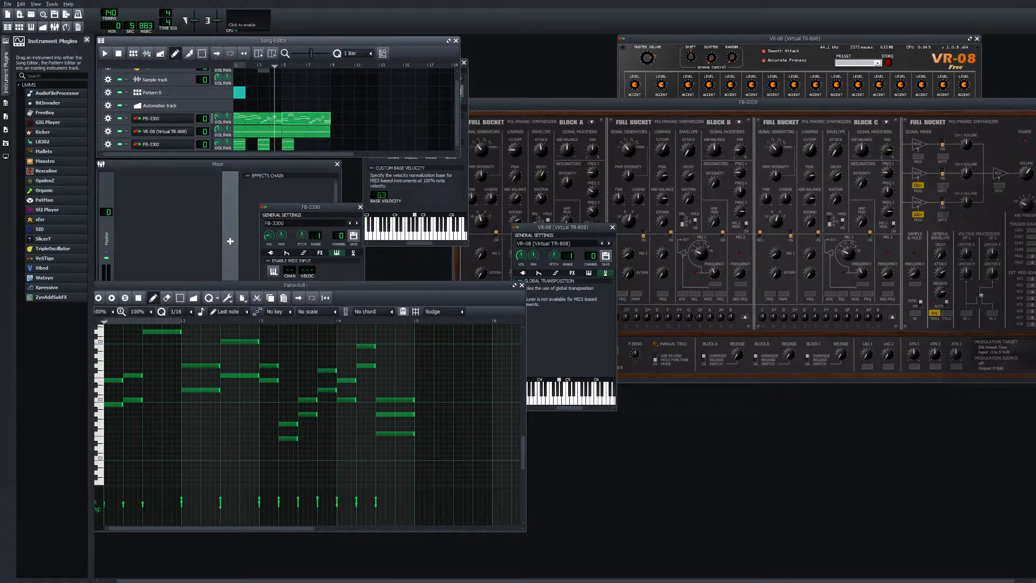
pyautogui.press('space')
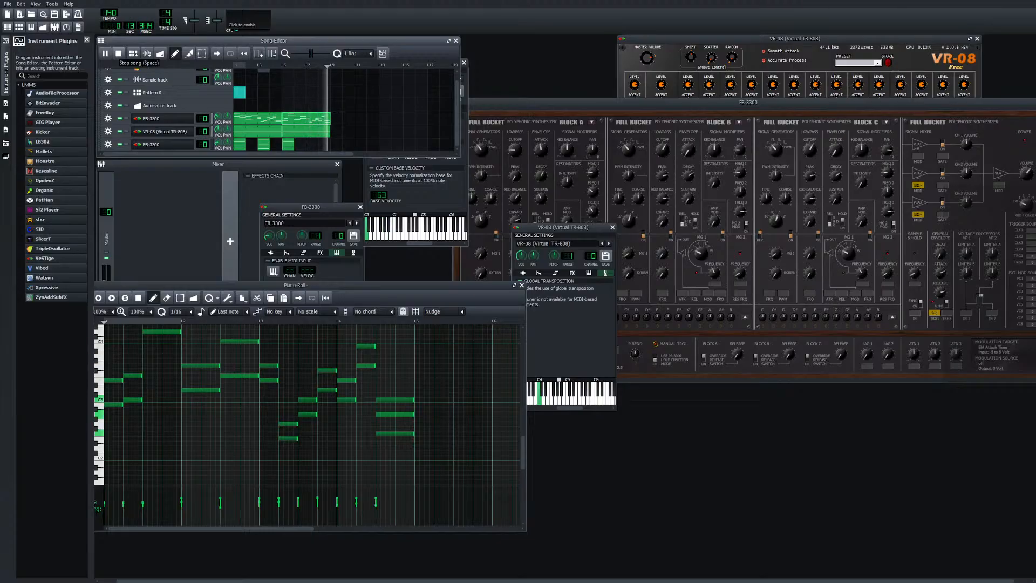
pyautogui.press('space')
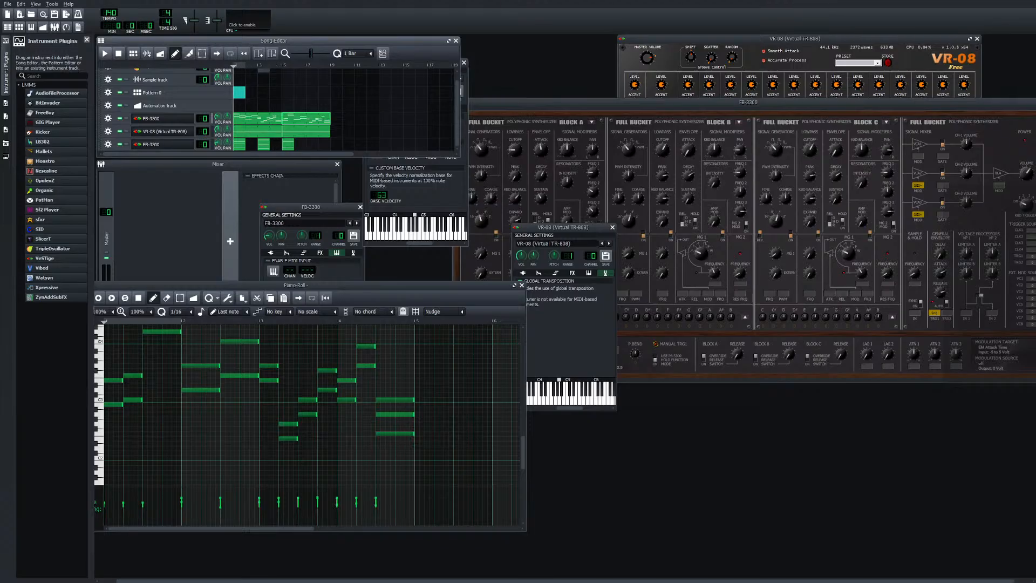
pyautogui.press('space')
pyautogui.press('space')
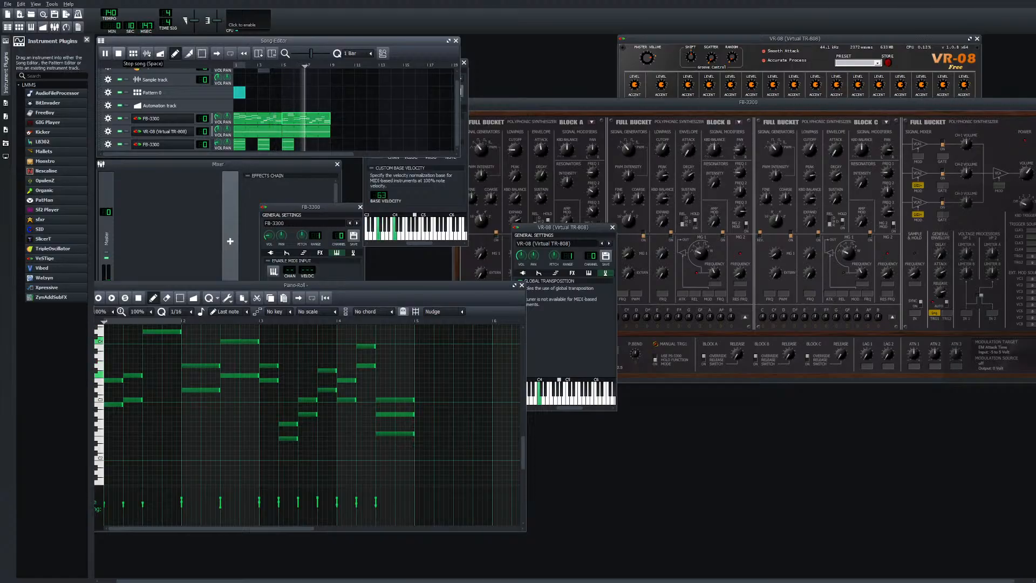
pyautogui.click(118, 53)
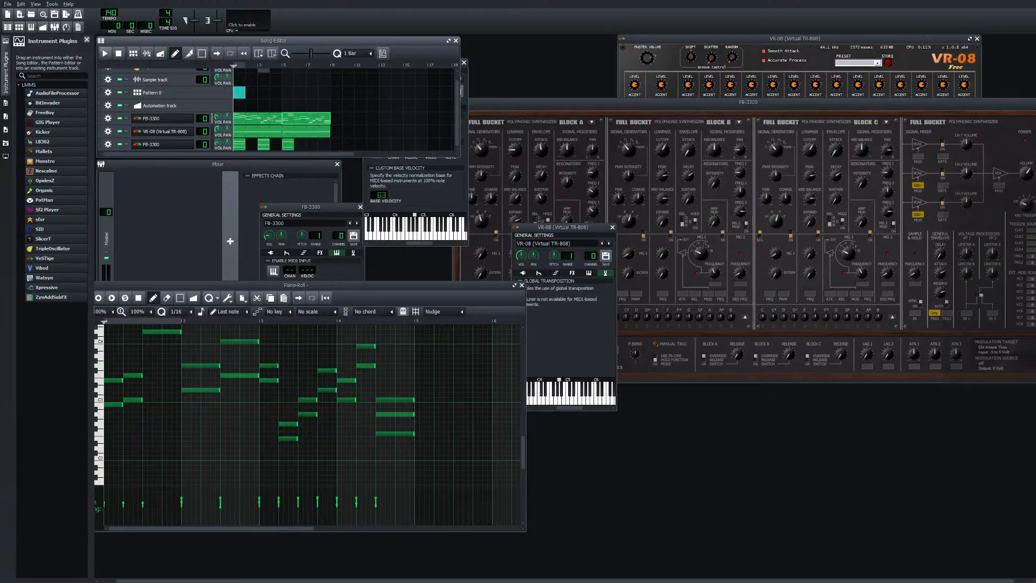
pyautogui.press('space')
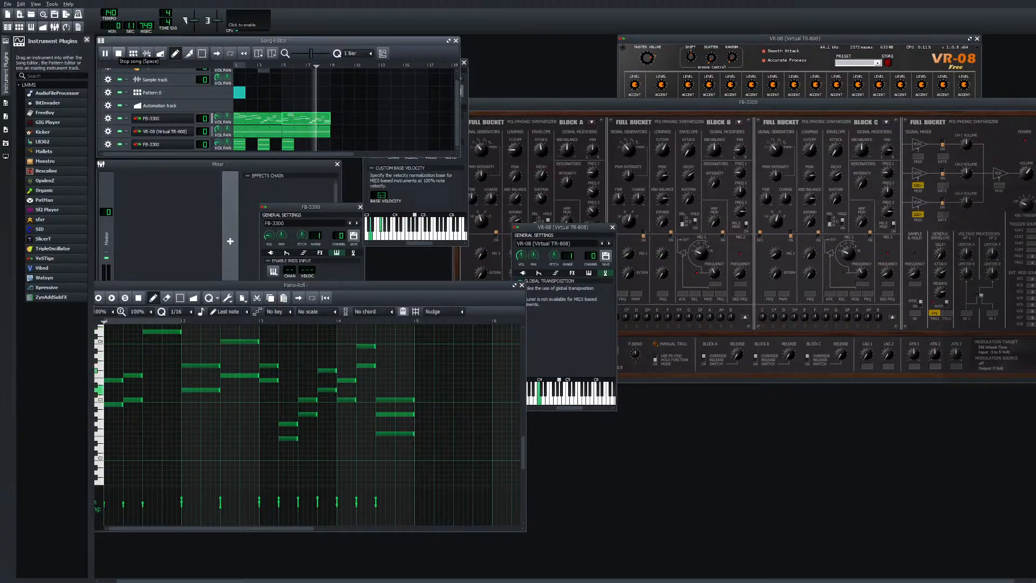
pyautogui.press('space')
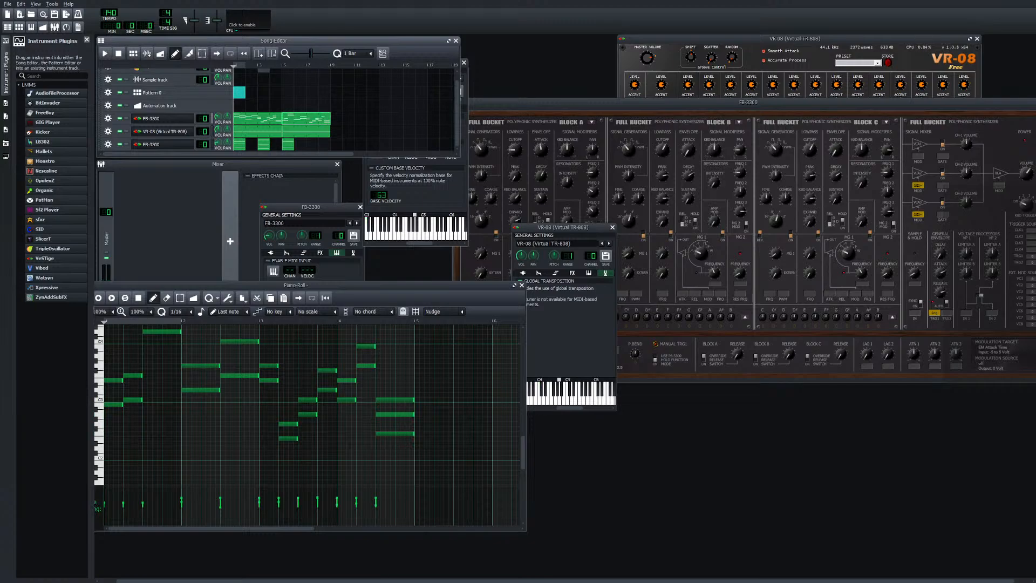
# Try deleting the two stacked notes at the start of bar 3 in the piano roll and play the song
pyautogui.scroll(1, 310, 420)
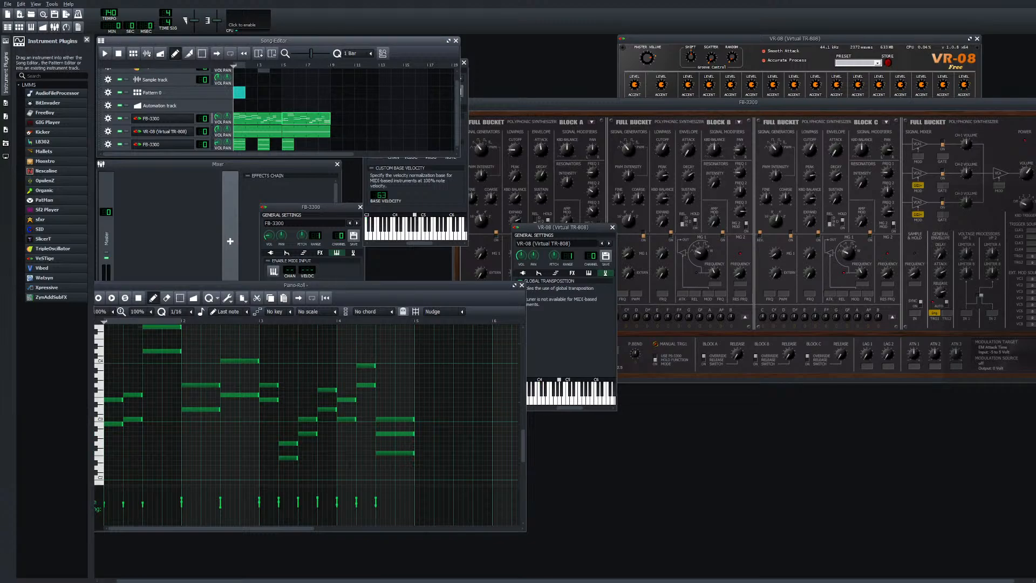
pyautogui.click(180, 297)
pyautogui.moveTo(273, 375); pyautogui.dragTo(262, 405)
pyautogui.press('Delete')
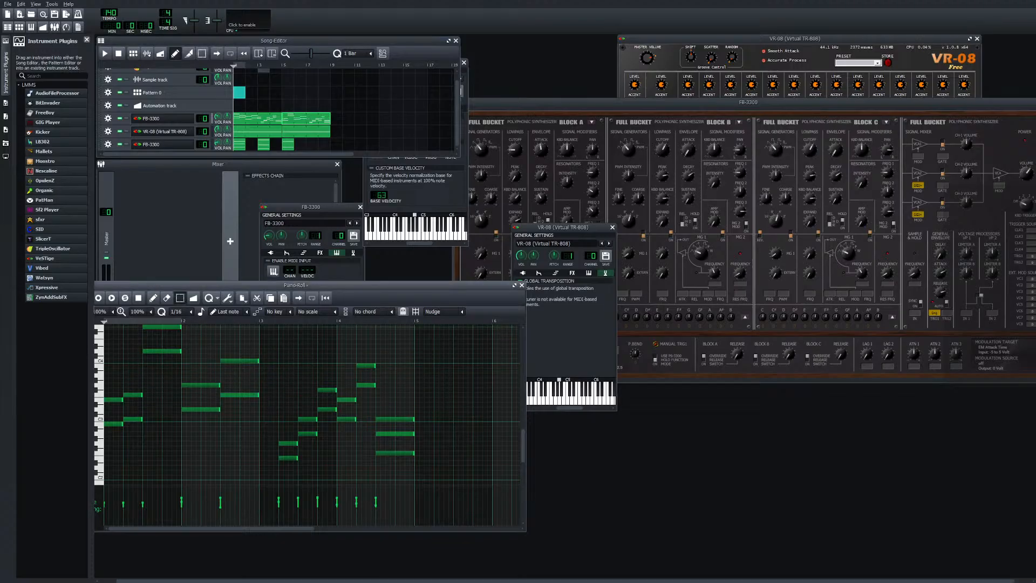
pyautogui.click(105, 53)
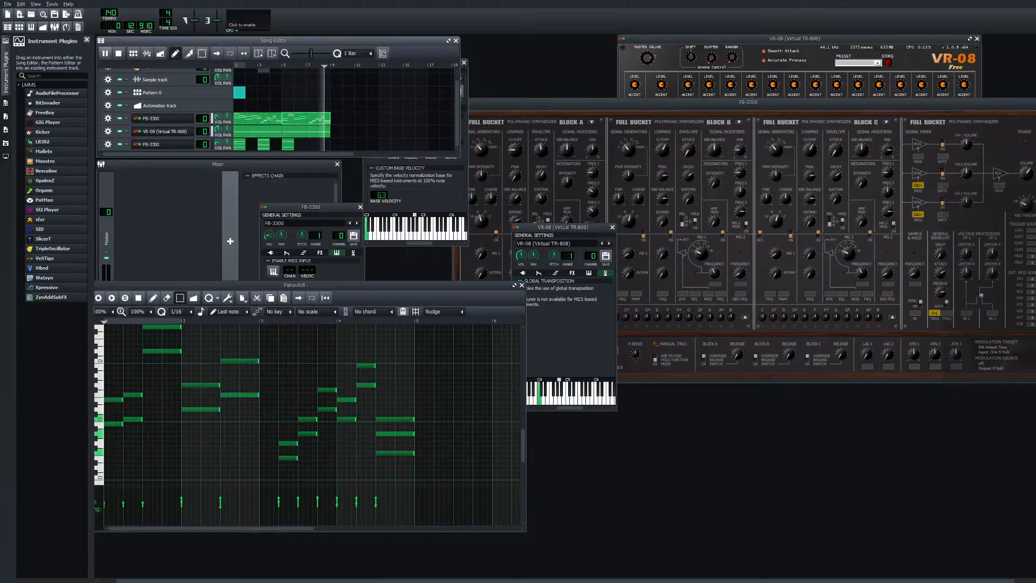
pyautogui.press('space')
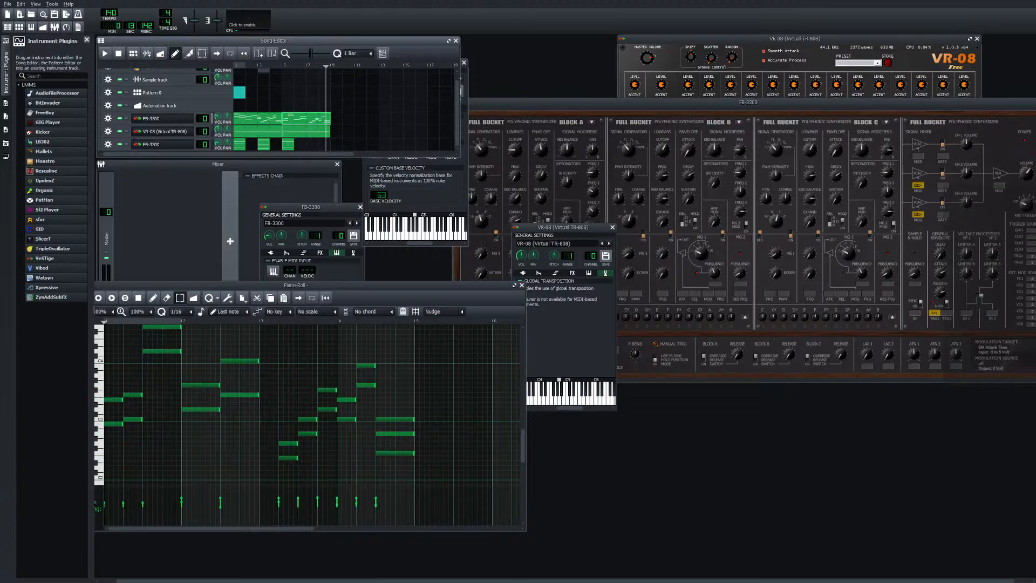
# Try extending the last two notes of bar 2 into the gap in bar 3, play the song, and undo the changes
pyautogui.click(261, 360)
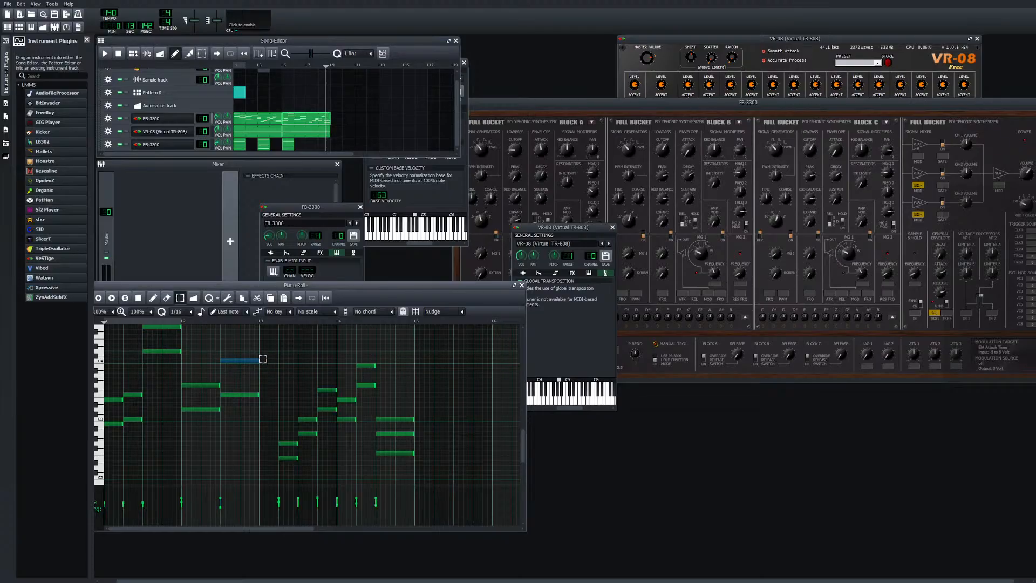
pyautogui.keyDown('ctrl'); pyautogui.click(252, 394); pyautogui.keyUp('ctrl')
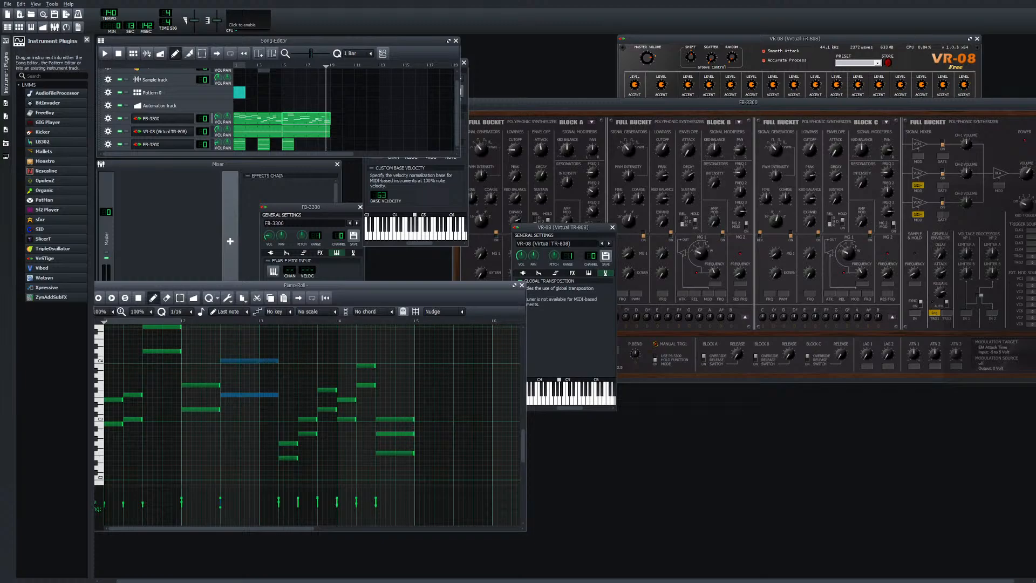
pyautogui.press('space')
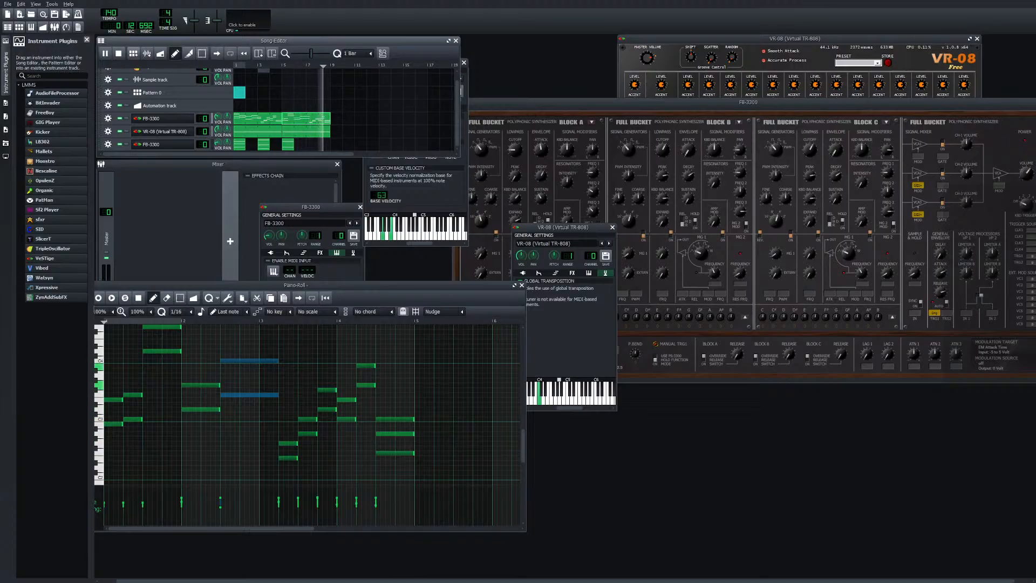
pyautogui.press('space')
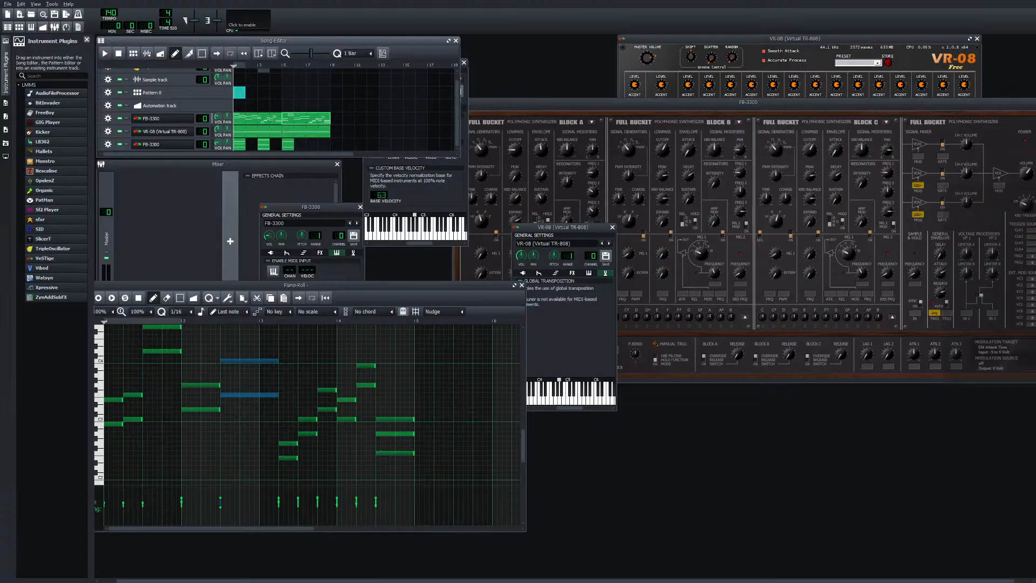
pyautogui.hotkey('ctrl', 'z')
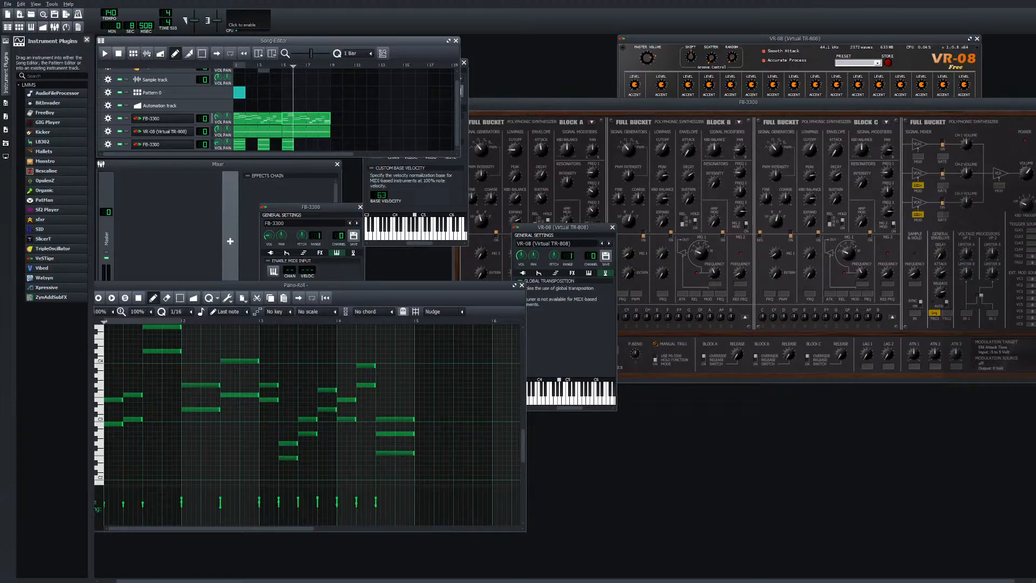
# Add a third, lower note of equal length under the two notes at the start of bar 3 and play the song
pyautogui.click(105, 53)
pyautogui.click(267, 414)
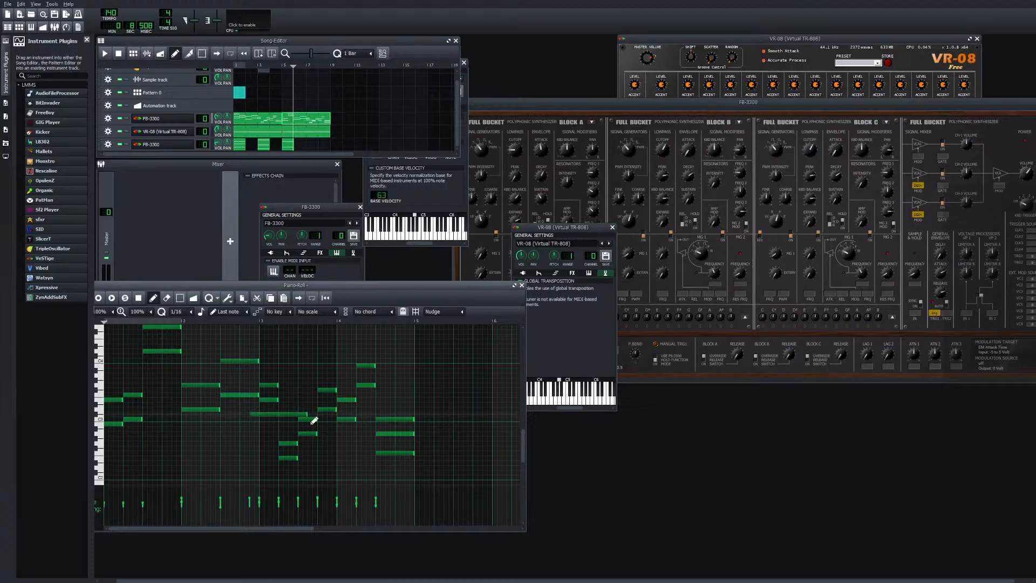
pyautogui.moveTo(293, 421)
pyautogui.mouseDown()
pyautogui.moveTo(268, 424)
pyautogui.moveTo(281, 429)
pyautogui.mouseUp()
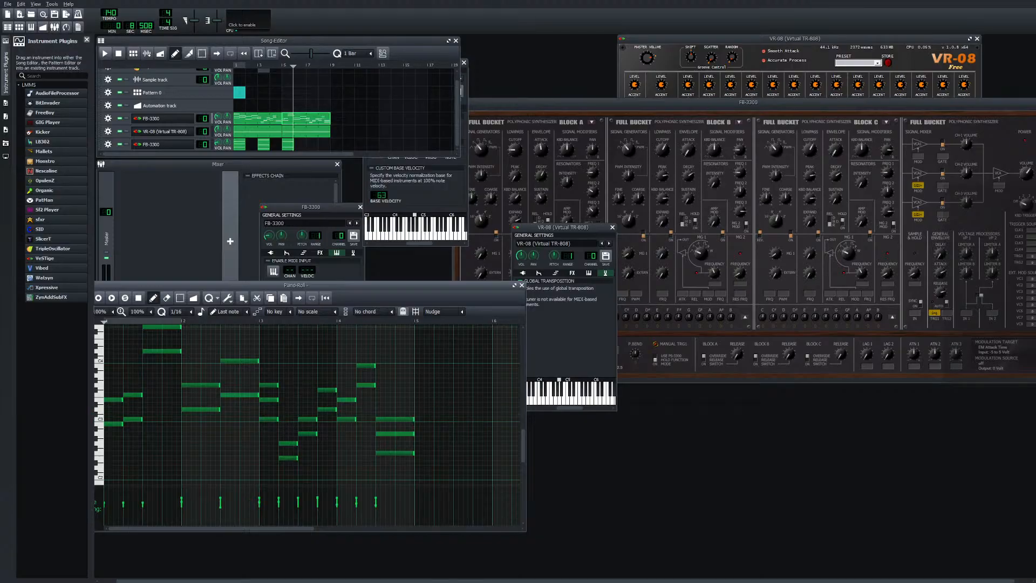
pyautogui.click(105, 53)
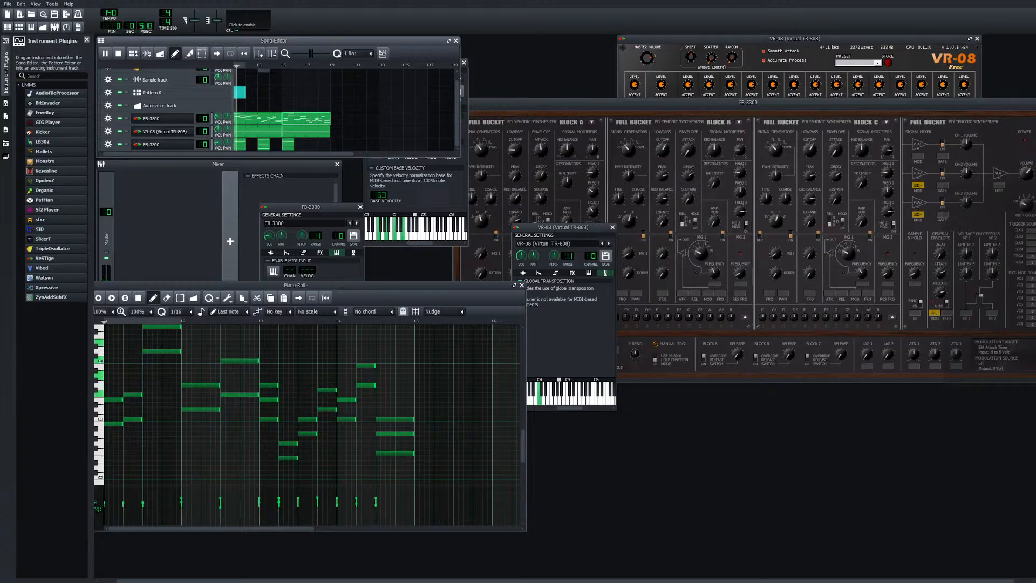
pyautogui.press('space')
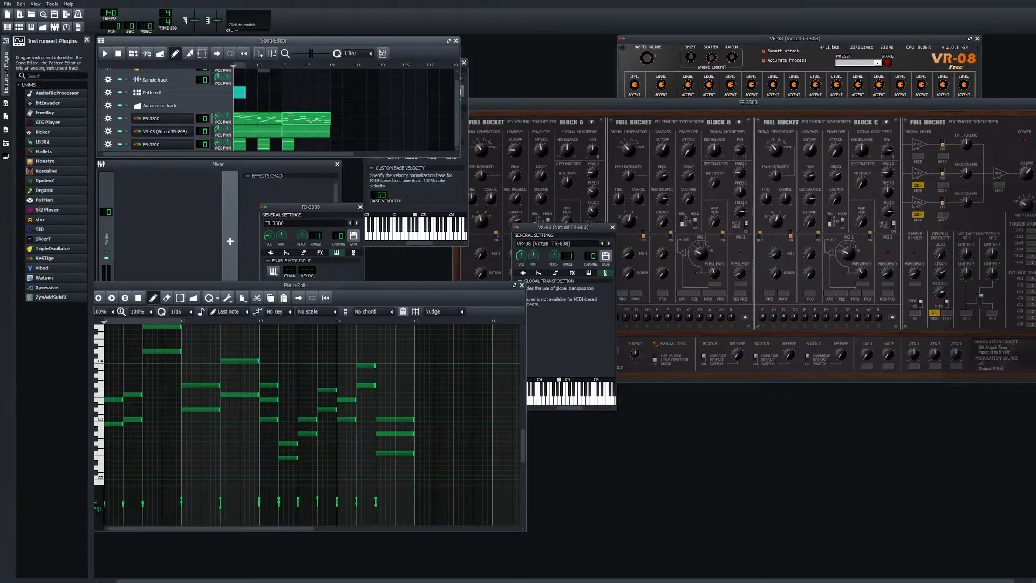
pyautogui.press('space')
pyautogui.click(104, 54)
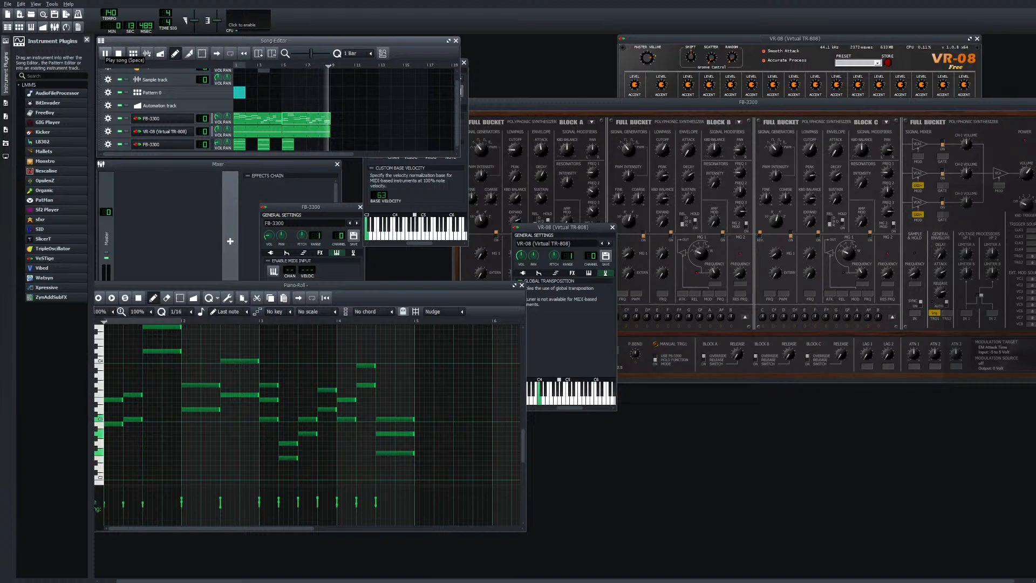
pyautogui.click(118, 53)
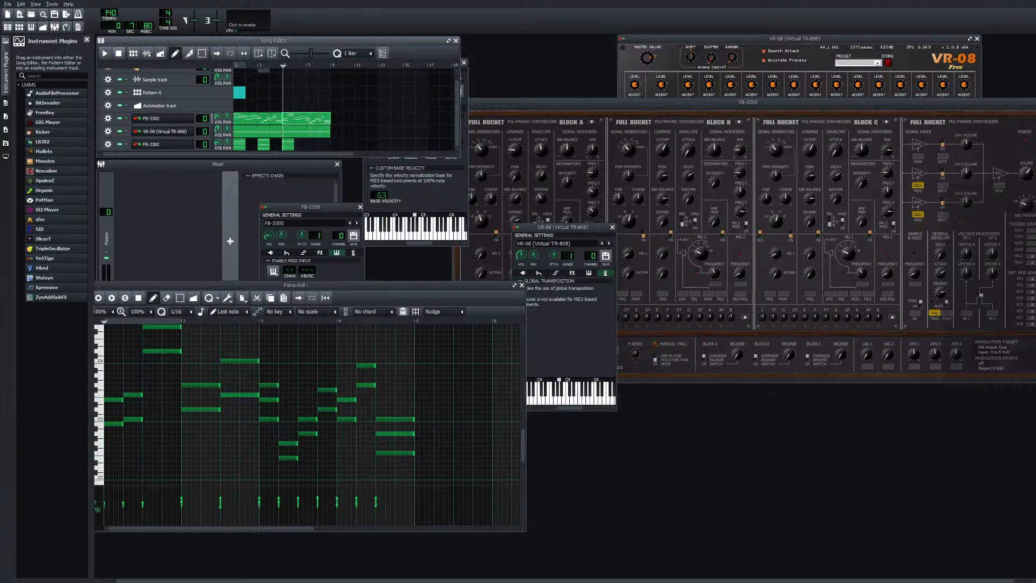
# Shorten the top and bottom notes at the start of bar 3 to half their length and delete the middle note
pyautogui.moveTo(277, 384); pyautogui.dragTo(272, 385)
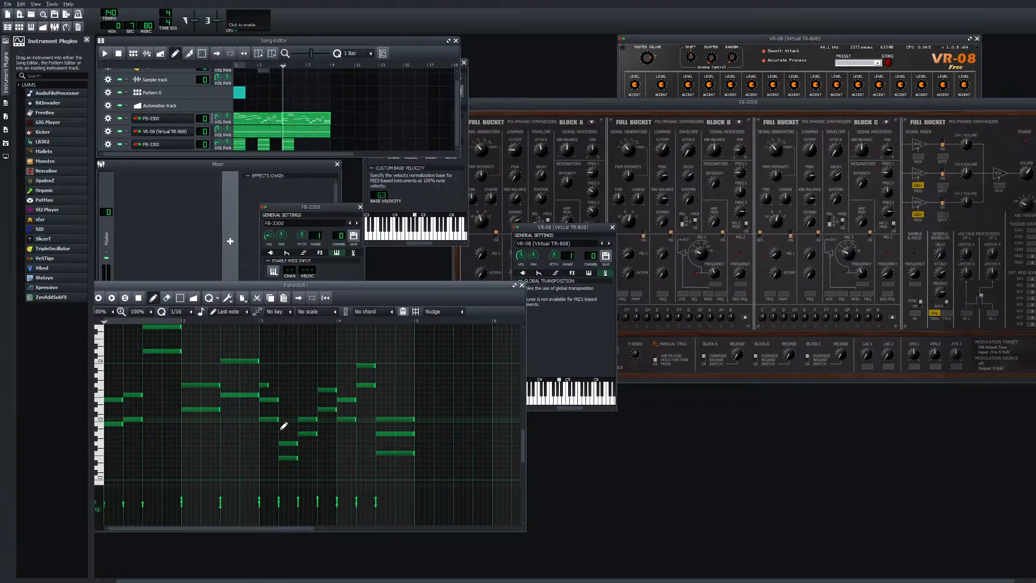
pyautogui.rightClick(274, 400)
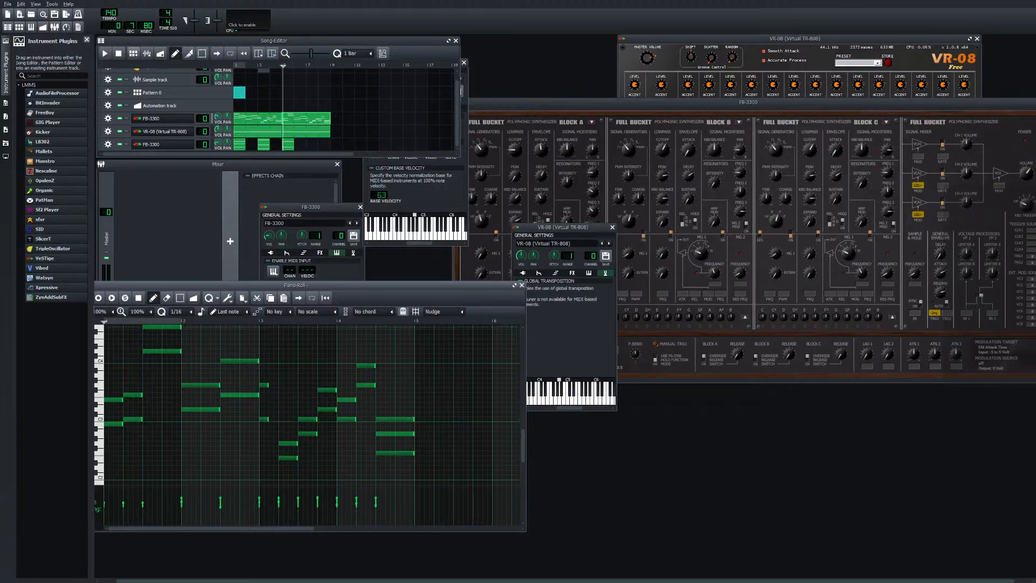
pyautogui.click(104, 54)
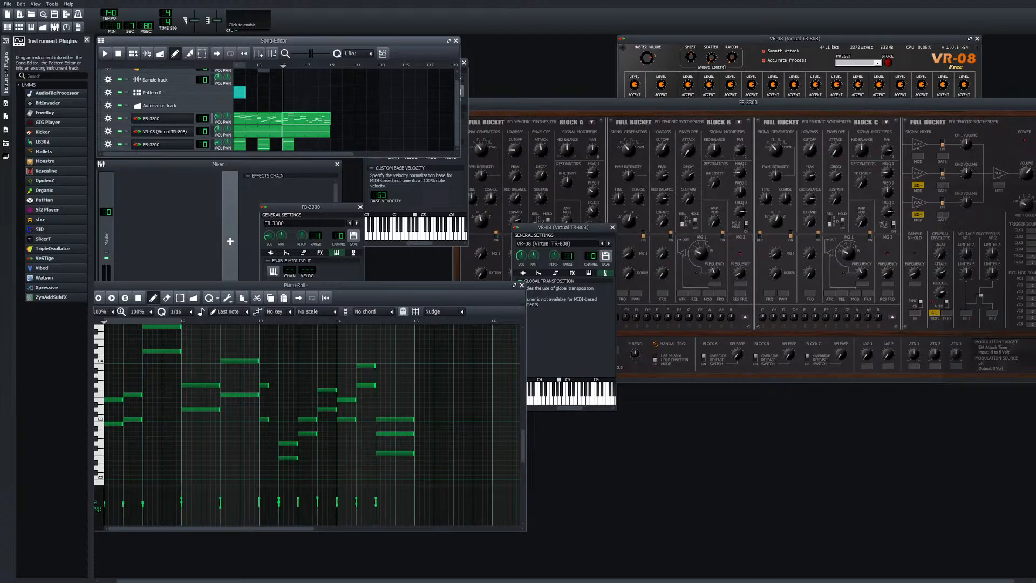
# Open the first FB-3300 clip in the piano roll and play the song from the beginning to compare its notes
pyautogui.doubleClick(257, 118)
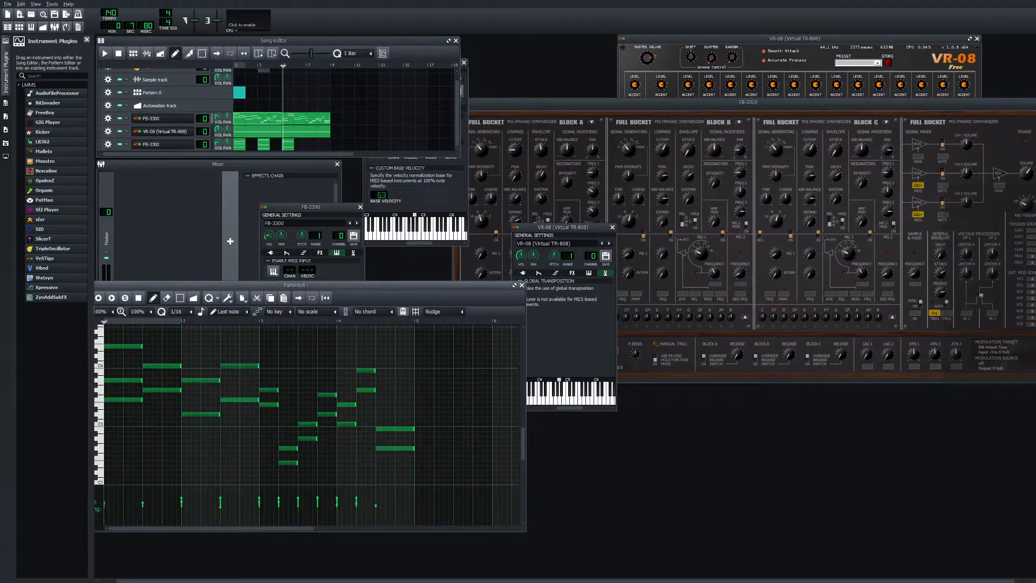
pyautogui.click(118, 53)
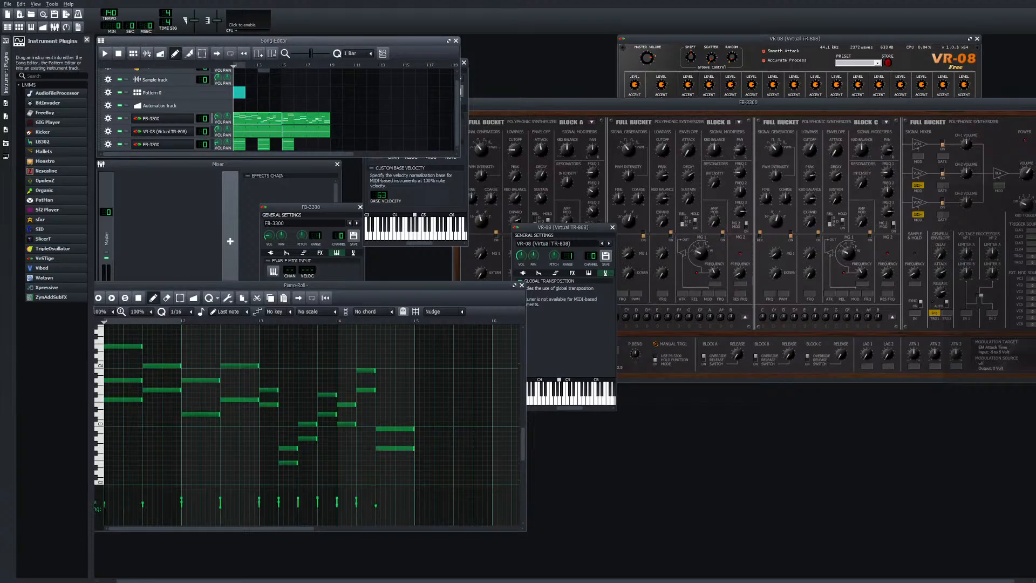
pyautogui.press('space')
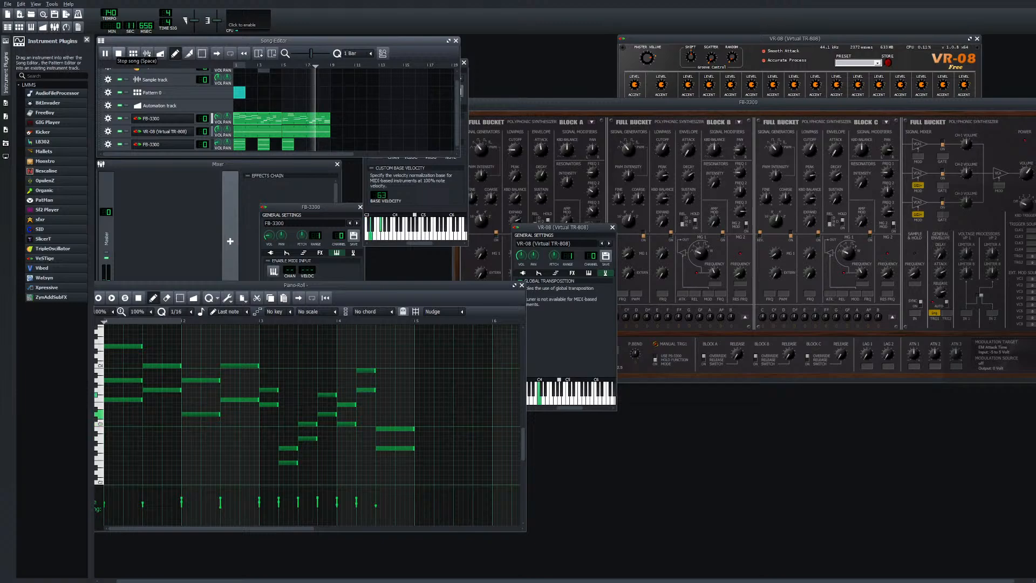
pyautogui.click(119, 53)
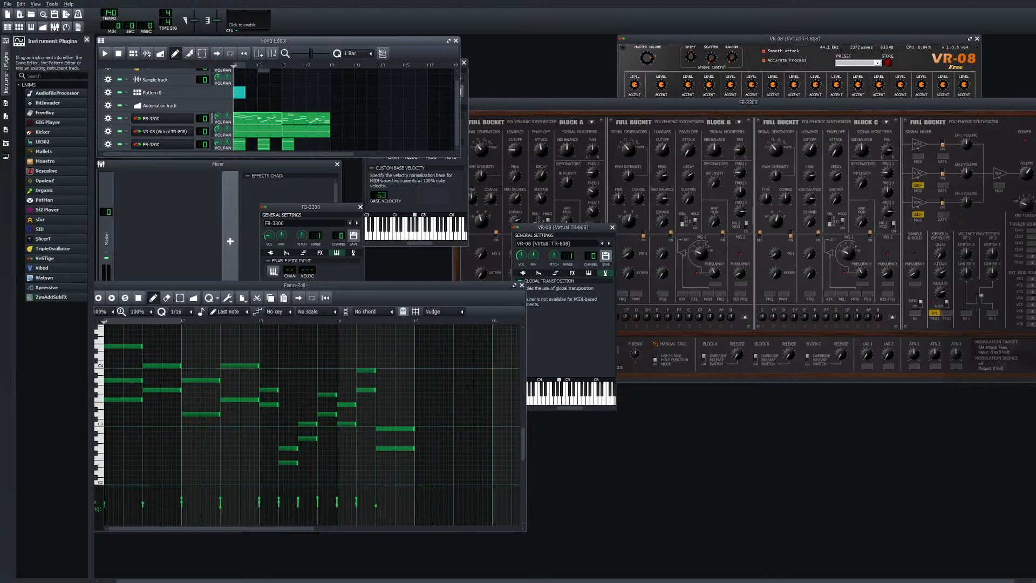
# Reopen the second FB-3300 clip, lengthen the two short notes at the start of bar 3 slightly, and play the song
pyautogui.doubleClick(305, 118)
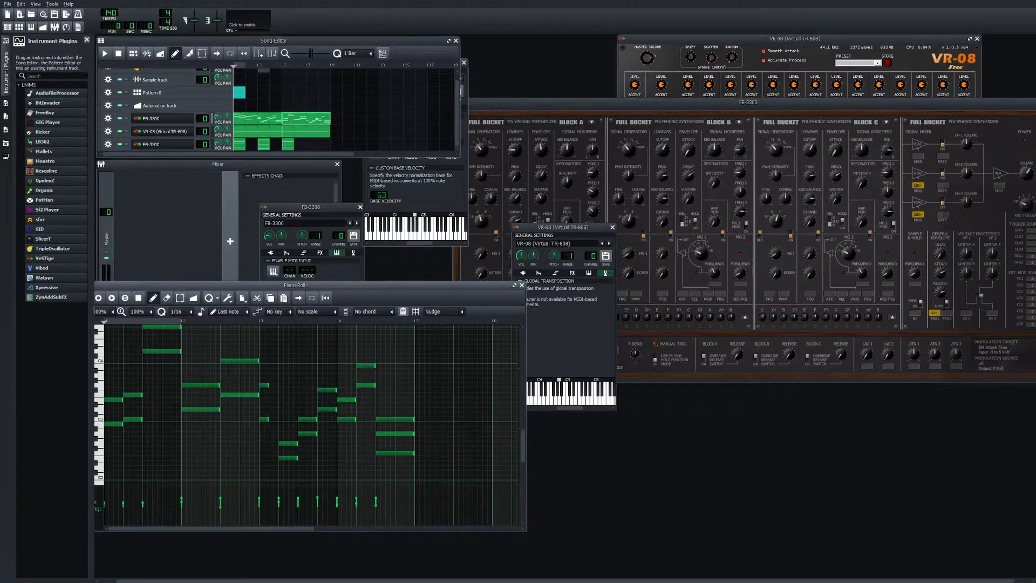
pyautogui.click(279, 390)
pyautogui.click(279, 426)
pyautogui.moveTo(269, 65); pyautogui.dragTo(258, 65)
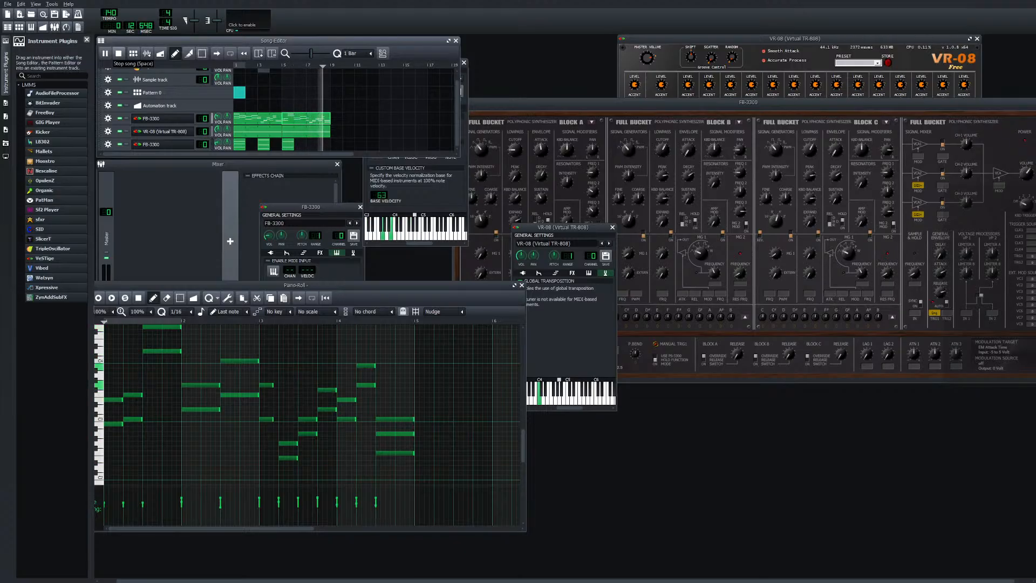
# Stop playback, open the first FB-3300 clip in the piano roll, and review its notes and playback
pyautogui.click(118, 52)
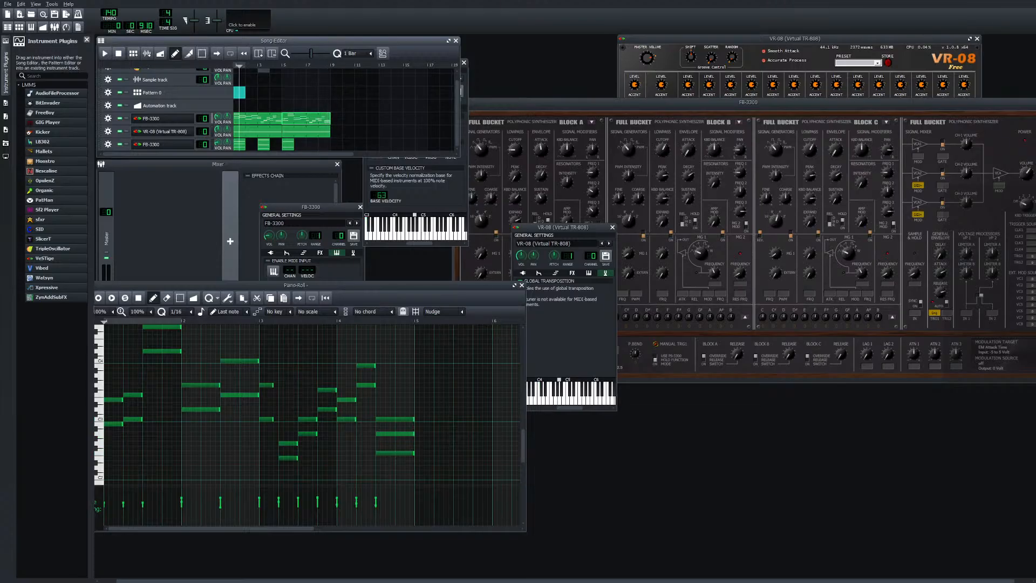
pyautogui.doubleClick(258, 118)
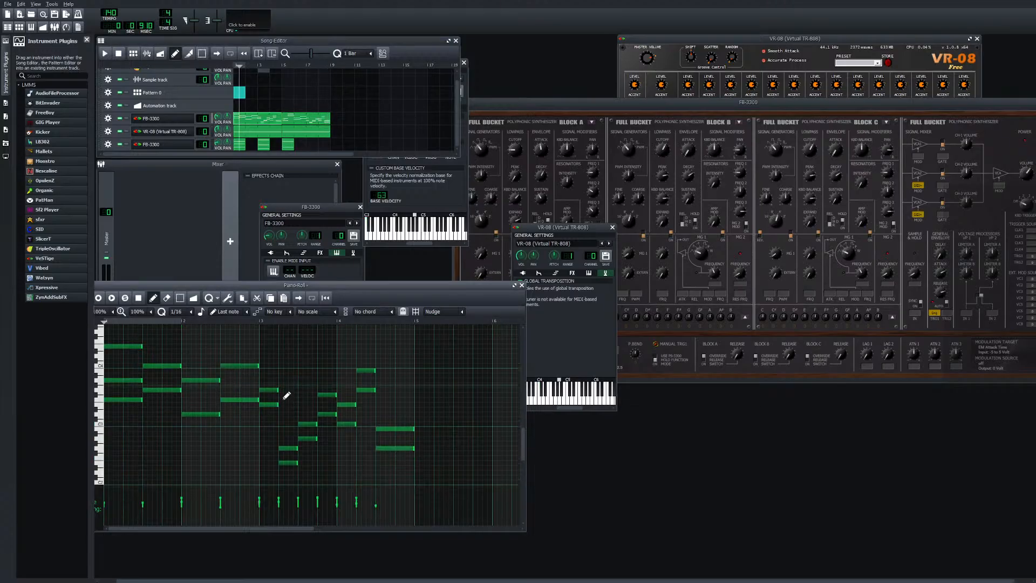
pyautogui.moveTo(271, 390); pyautogui.dragTo(271, 404)
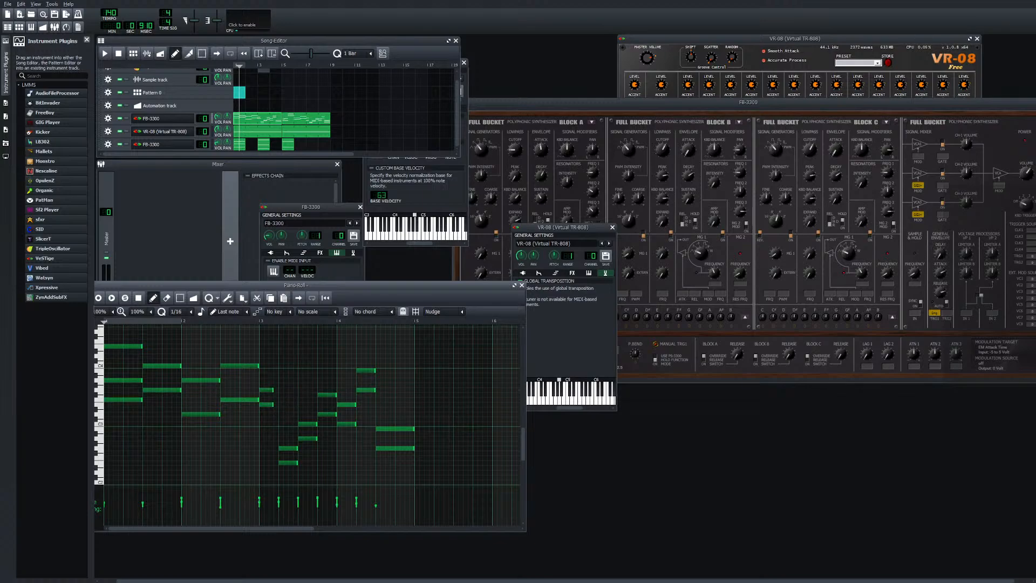
pyautogui.press('space')
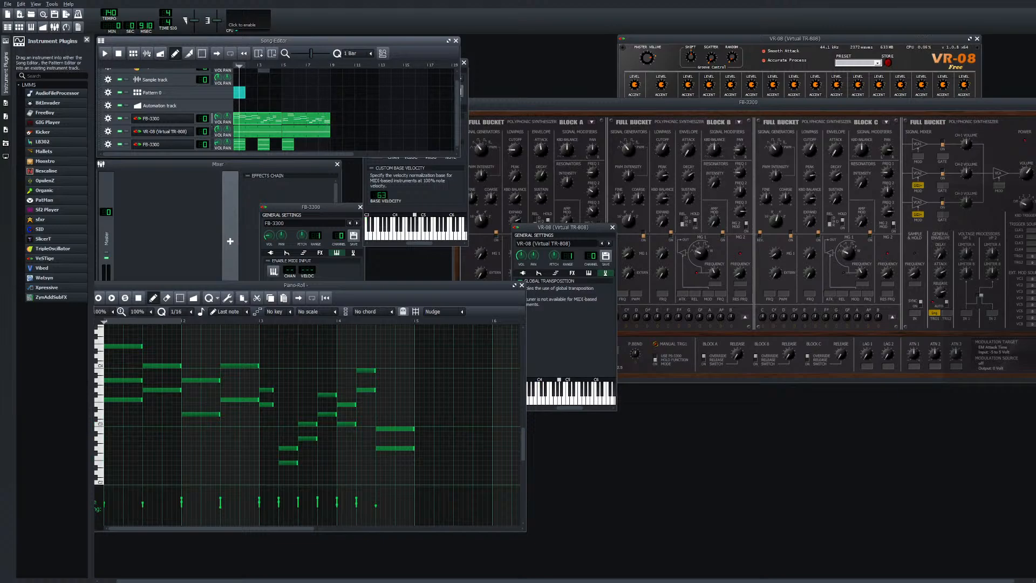
# Reopen the second FB-3300 clip in the piano roll and play the song from the beginning to review it
pyautogui.doubleClick(306, 118)
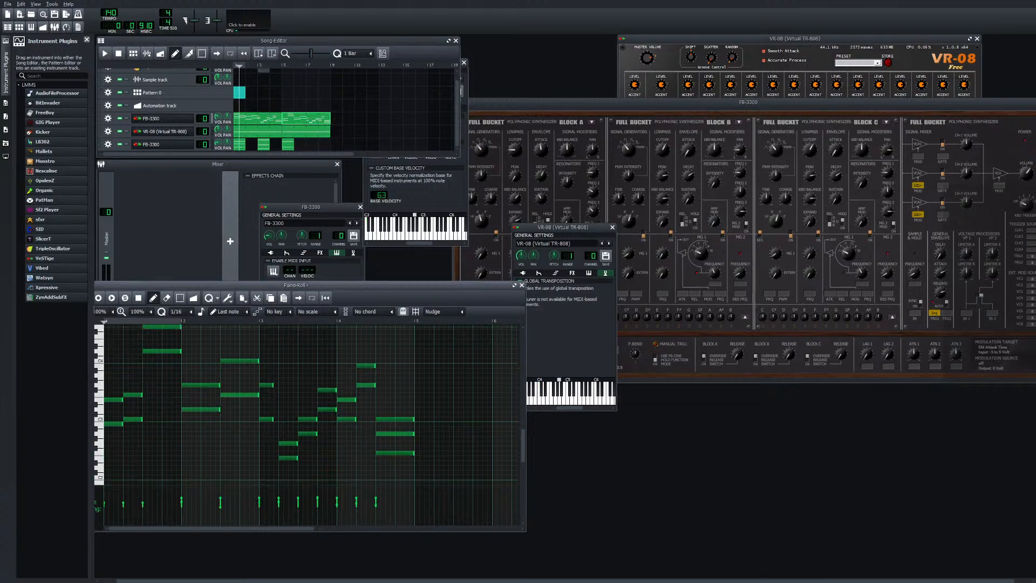
pyautogui.click(235, 65)
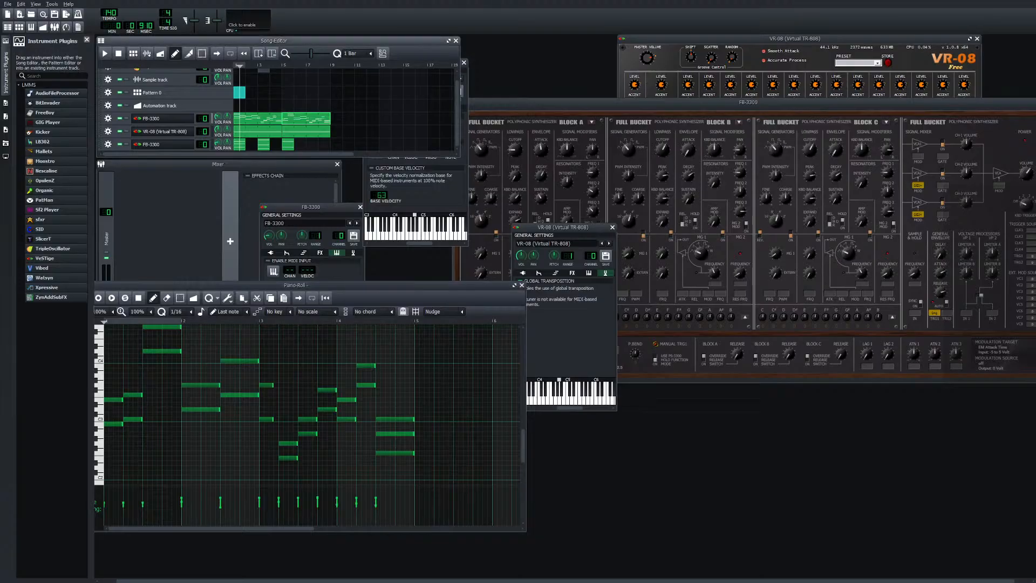
pyautogui.click(105, 54)
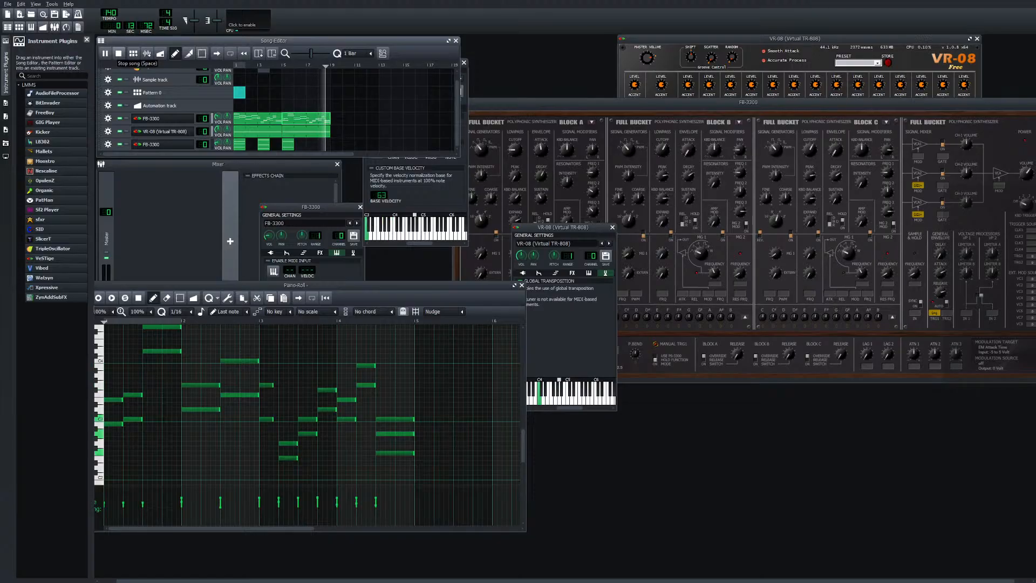
pyautogui.click(118, 53)
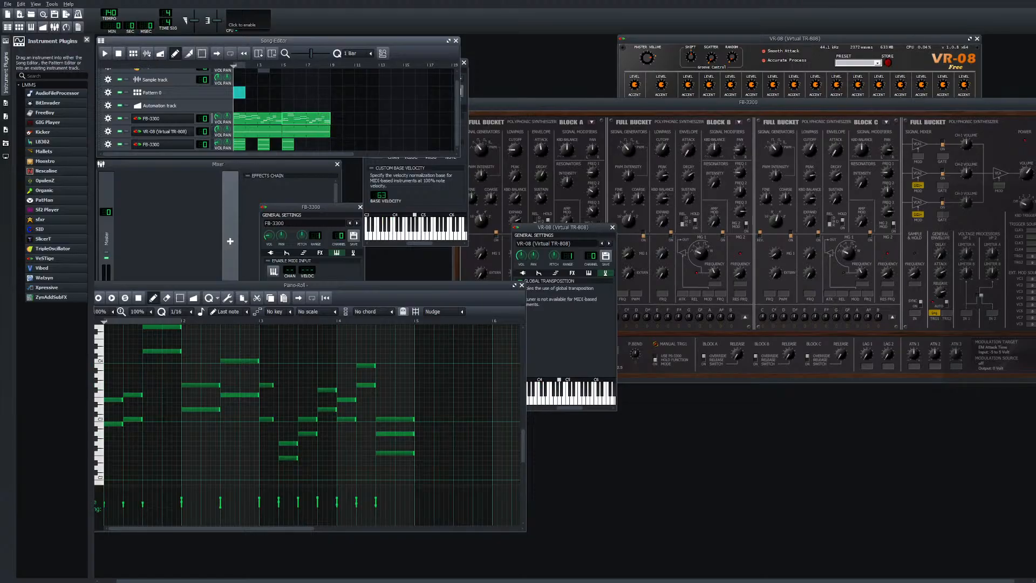
# Revoice the three-note chord in the second half of bar 4 by placing its top note below the other two, and play the song
pyautogui.click(296, 285)
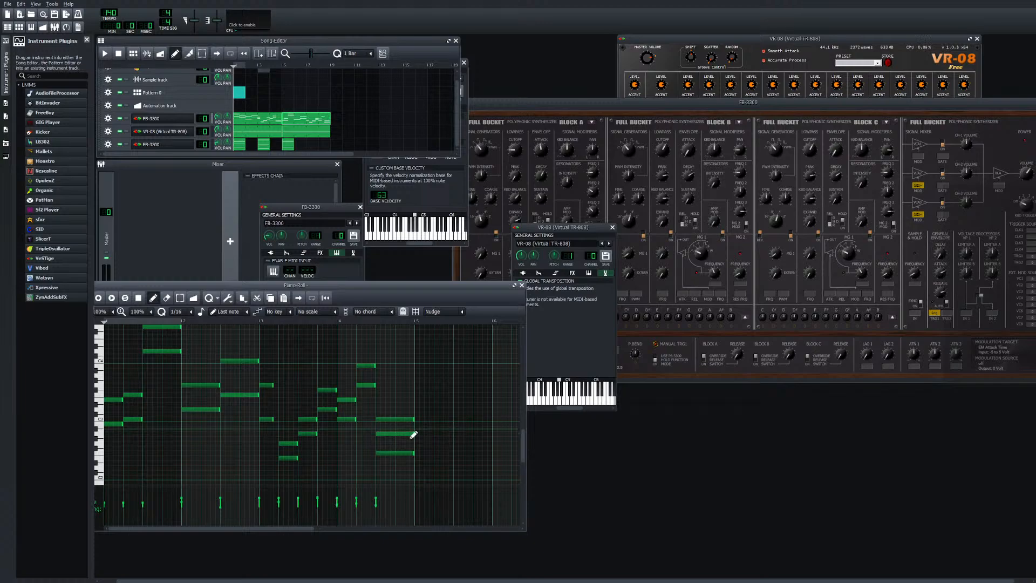
pyautogui.scroll(-3, 413, 442)
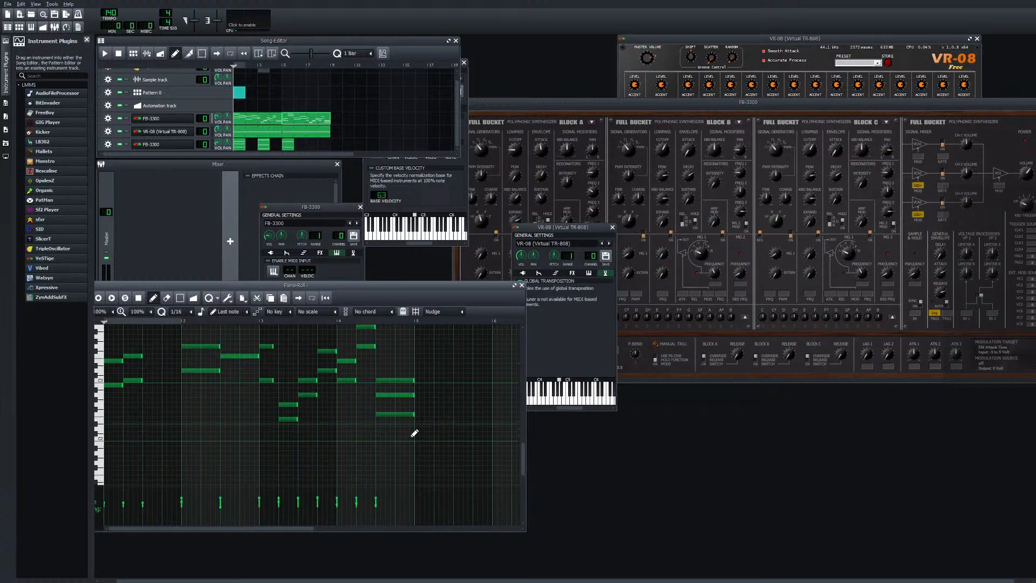
pyautogui.click(408, 400)
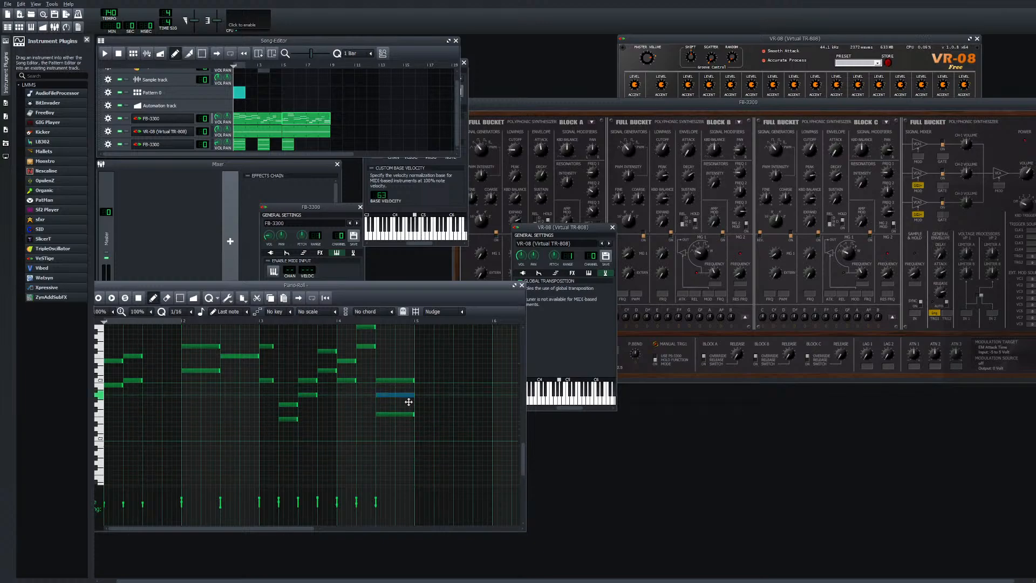
pyautogui.moveTo(409, 403)
pyautogui.mouseDown()
pyautogui.moveTo(407, 437)
pyautogui.moveTo(407, 387)
pyautogui.moveTo(407, 401)
pyautogui.mouseUp()
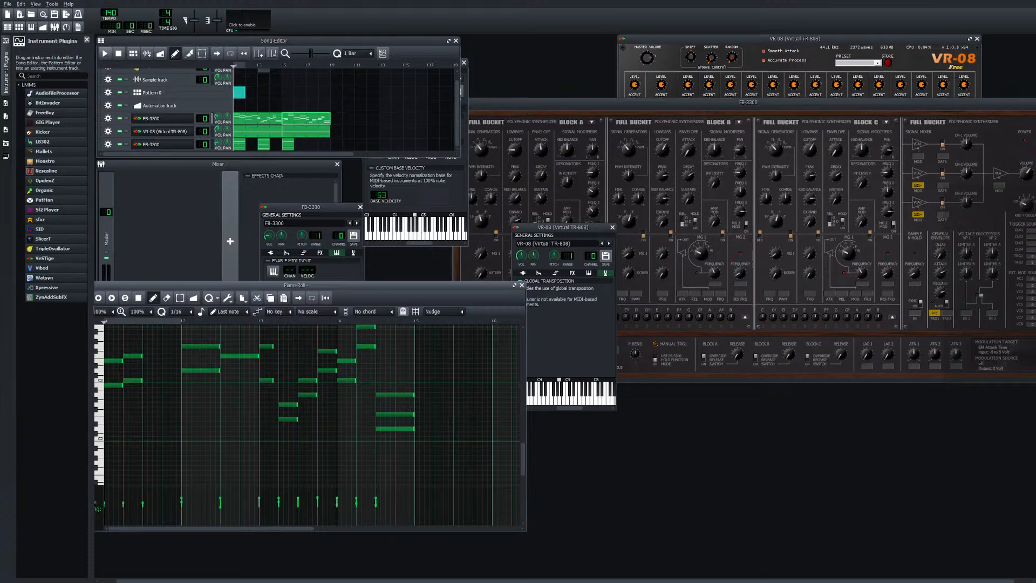
pyautogui.click(105, 53)
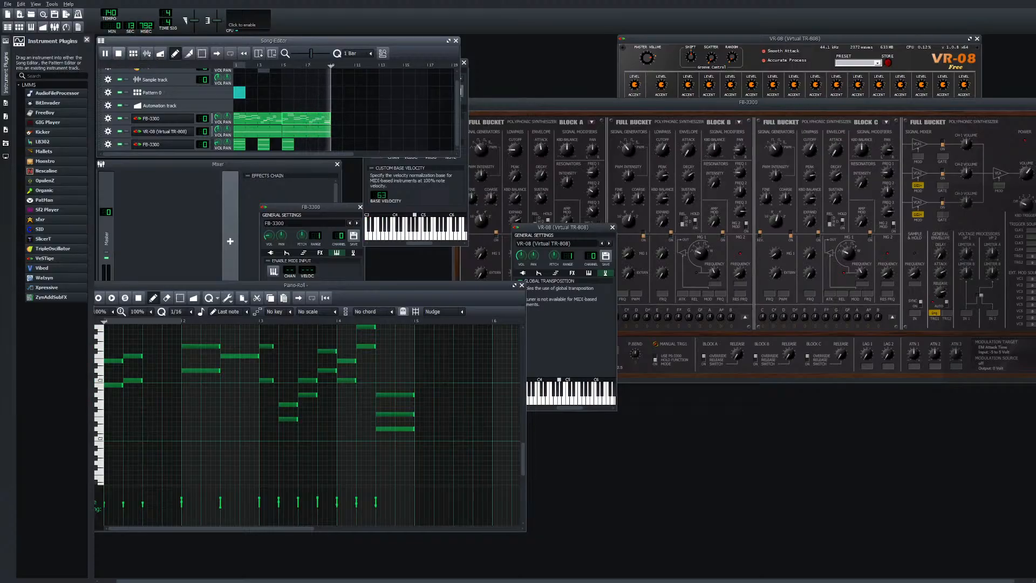
pyautogui.press('space')
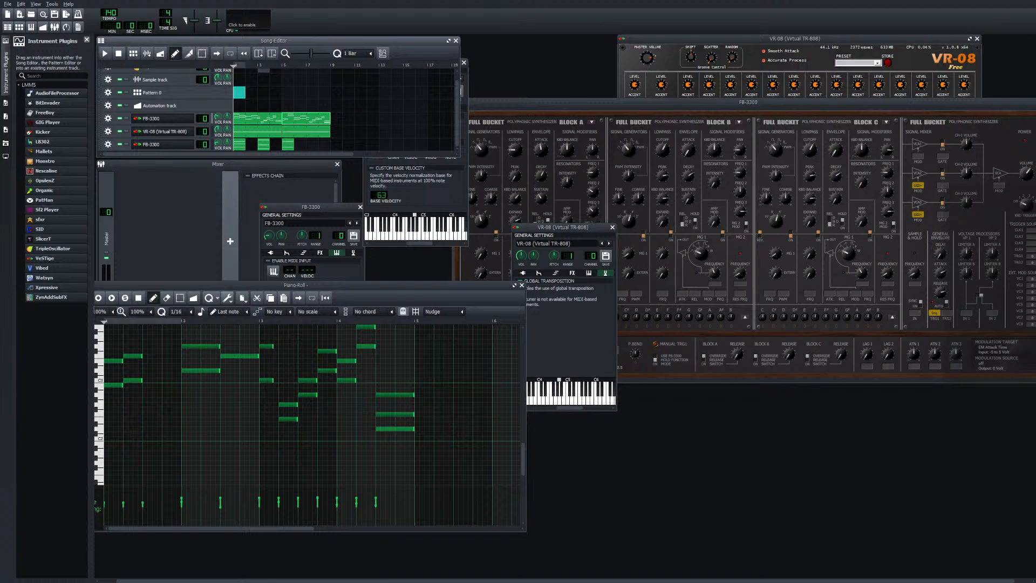
# Select the three-note chord in the second half of bar 4 and raise it by two semitones
pyautogui.click(181, 298)
pyautogui.moveTo(371, 387); pyautogui.dragTo(430, 438)
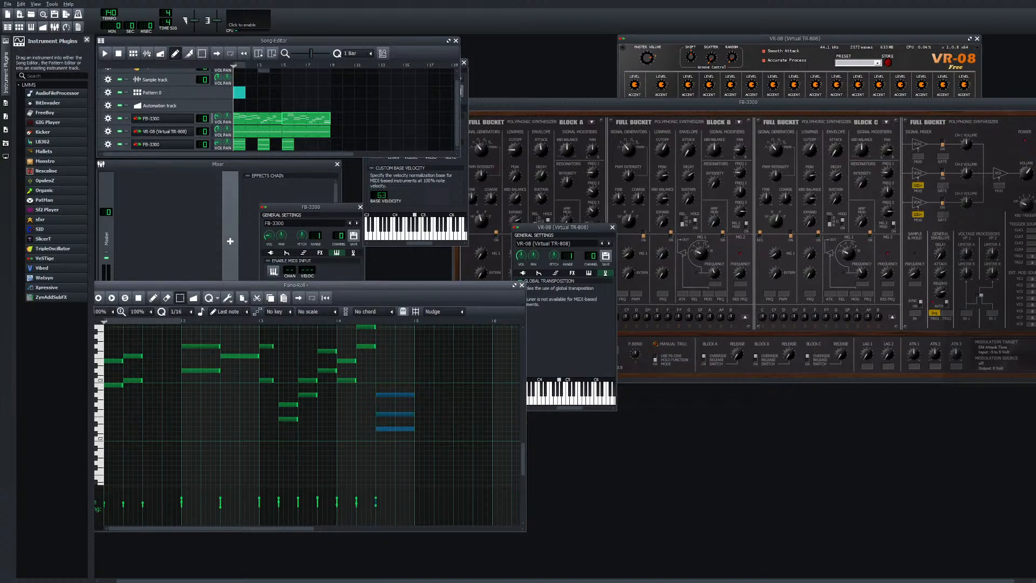
pyautogui.hotkey('shift', 'd')
pyautogui.press('Up')
pyautogui.press('Up')
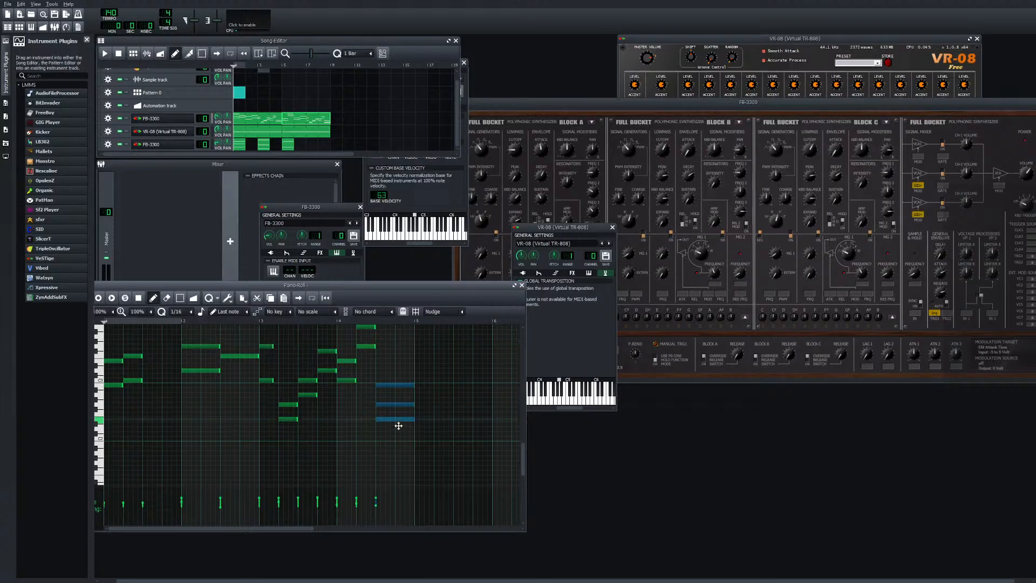
# Play back the edited FB-3300 clip to check the raised ending chord, and close the piano roll
pyautogui.press('space')
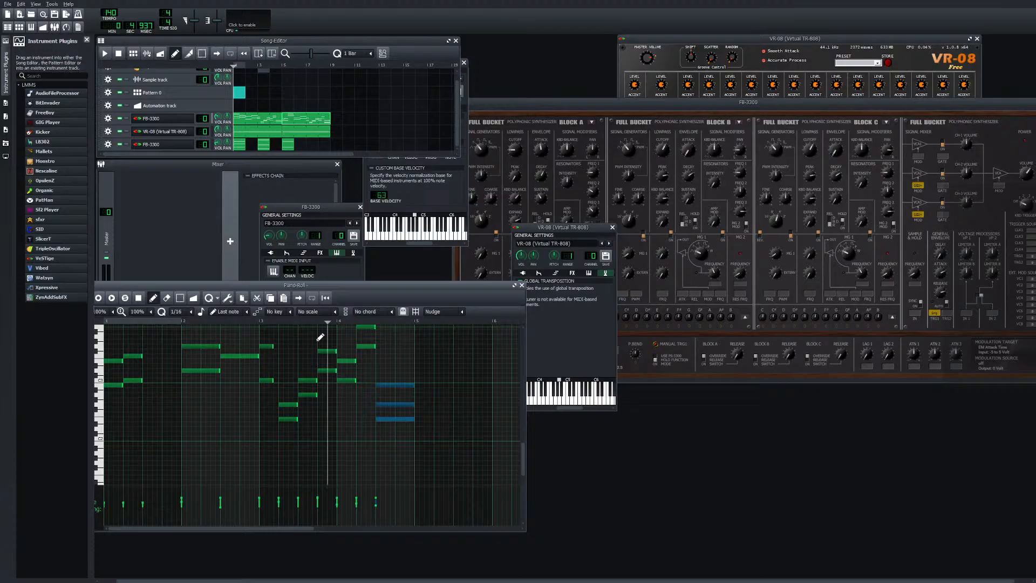
pyautogui.press('space')
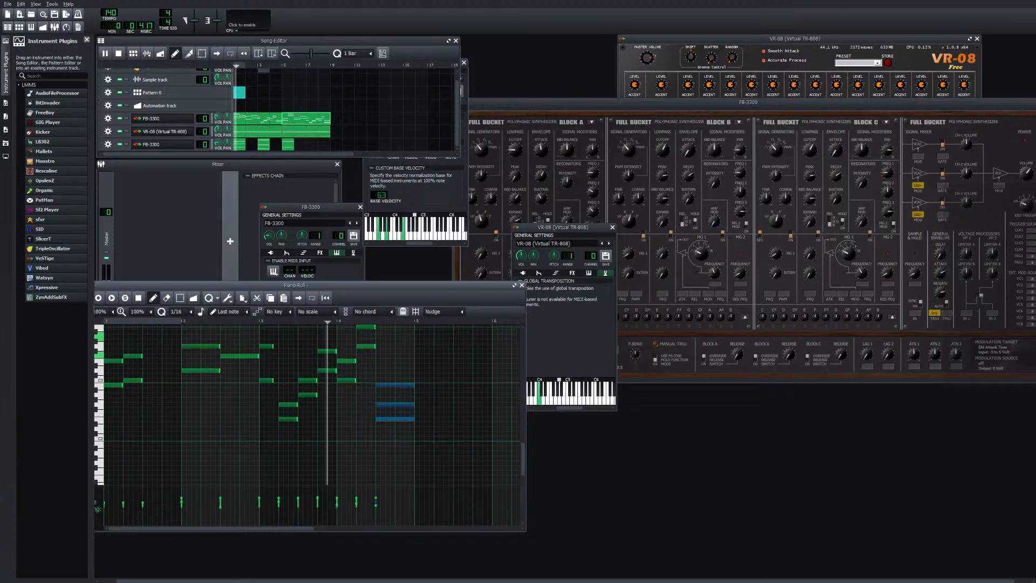
pyautogui.press('space')
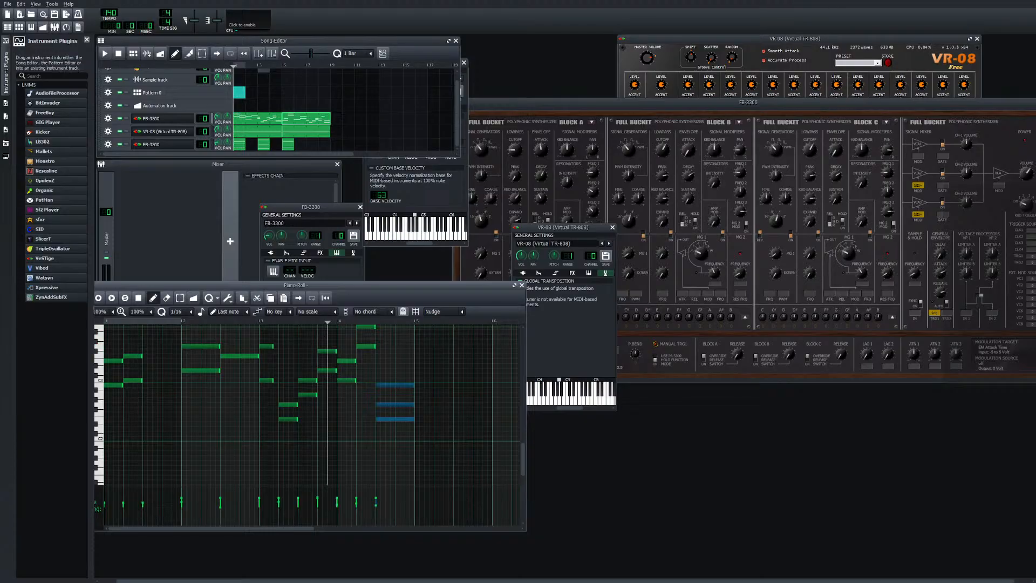
pyautogui.moveTo(324, 285); pyautogui.dragTo(431, 223)
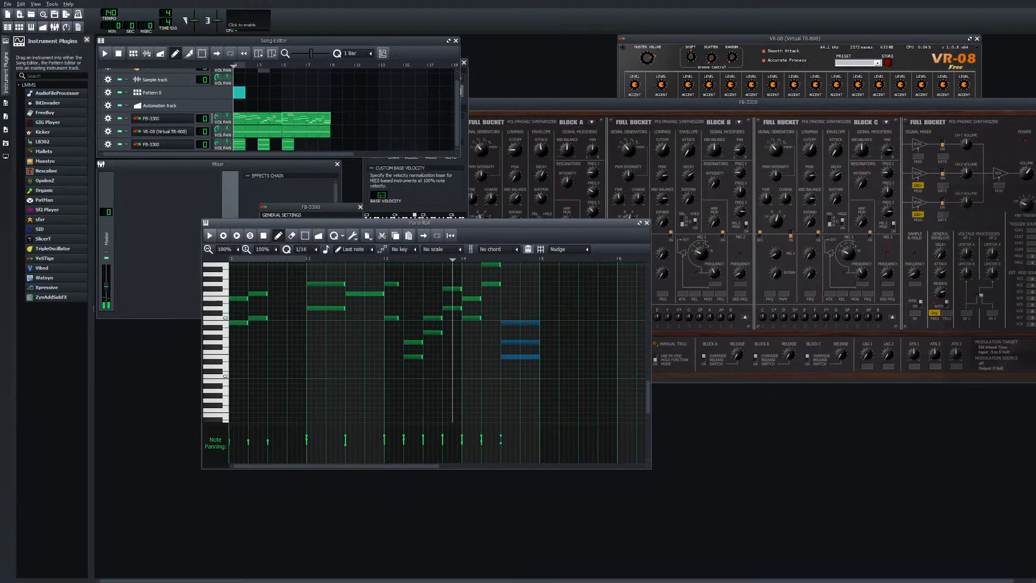
pyautogui.click(209, 236)
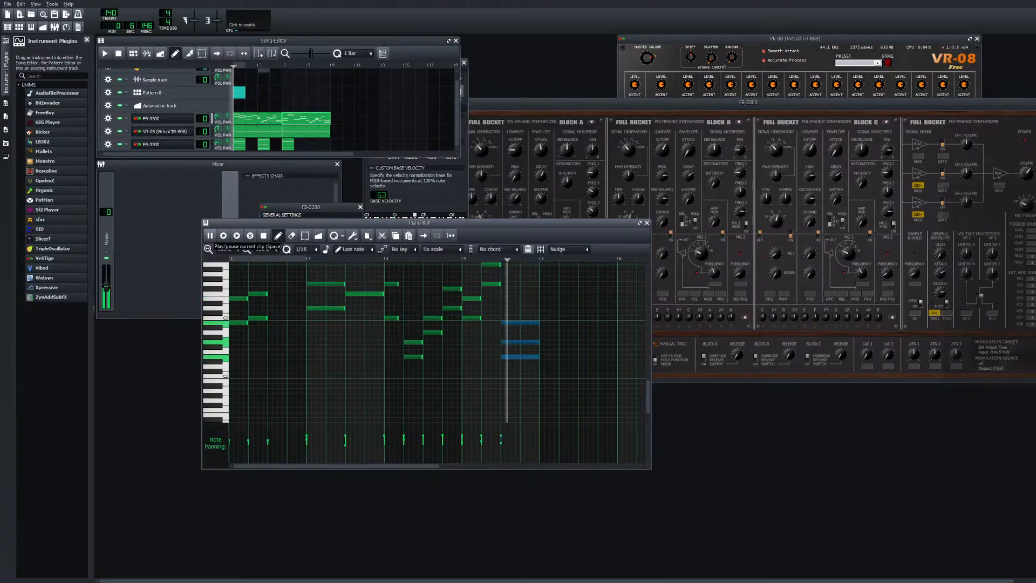
pyautogui.press('space')
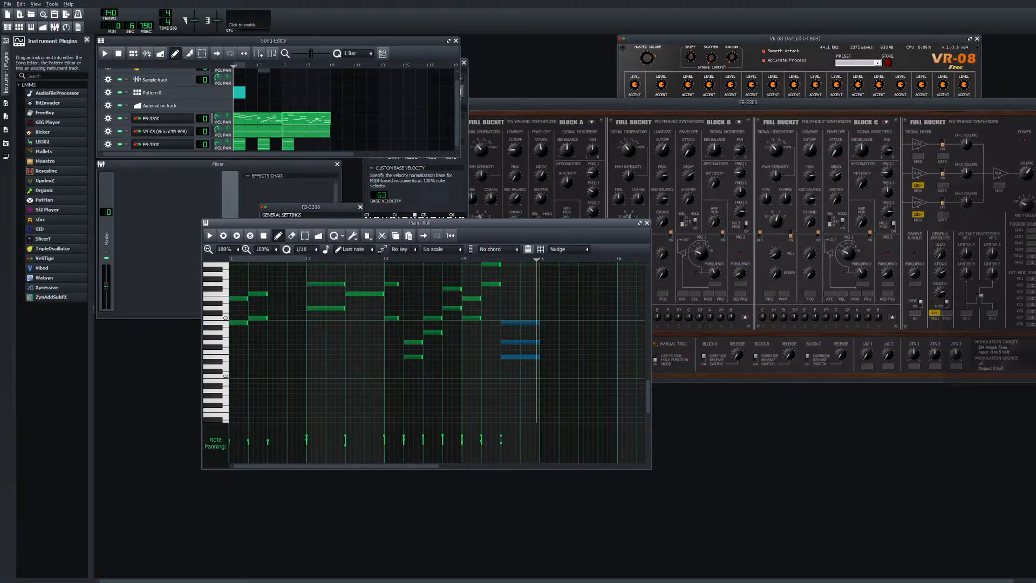
pyautogui.click(646, 222)
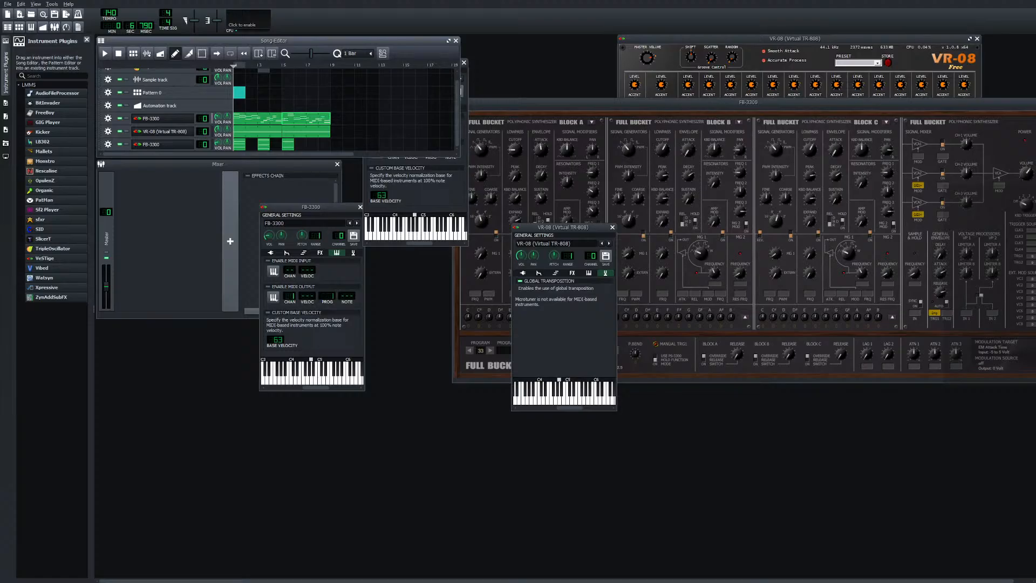
# Open the bar 5 clip of the lower FB-3300 track and arrange the piano roll and both FB-3300 instrument windows for access
pyautogui.doubleClick(288, 144)
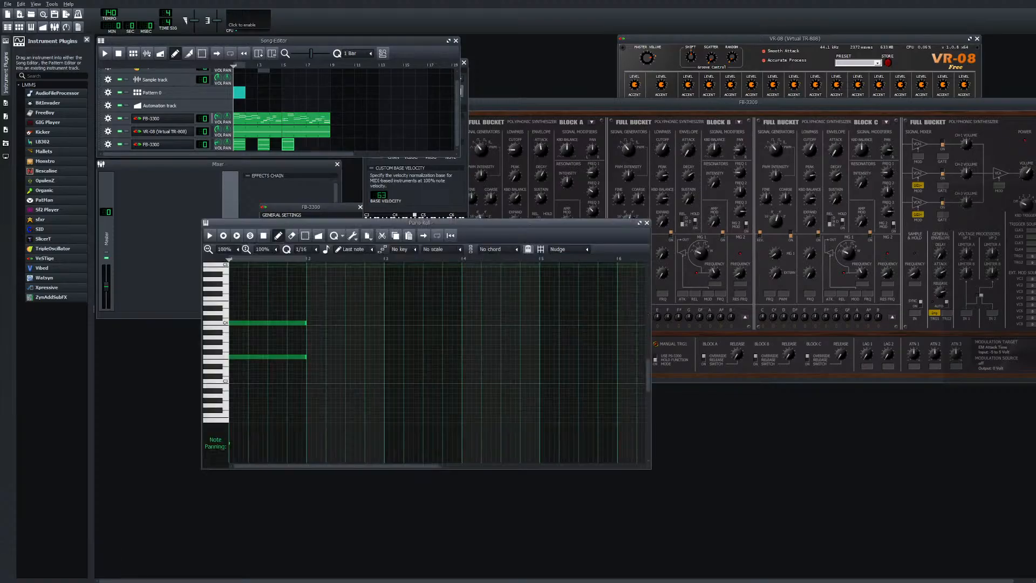
pyautogui.moveTo(373, 223); pyautogui.dragTo(394, 241)
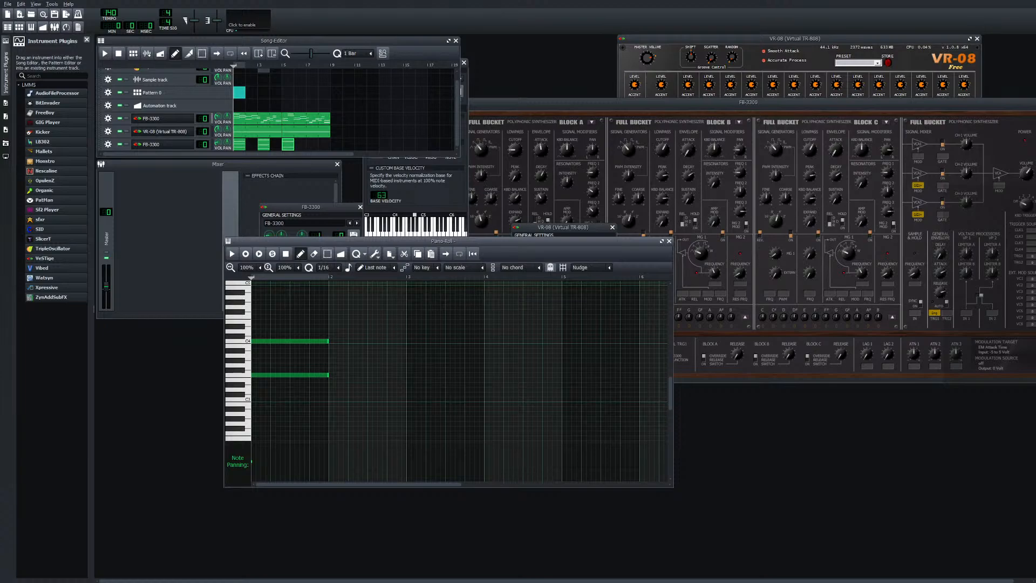
pyautogui.click(748, 103)
pyautogui.click(415, 186)
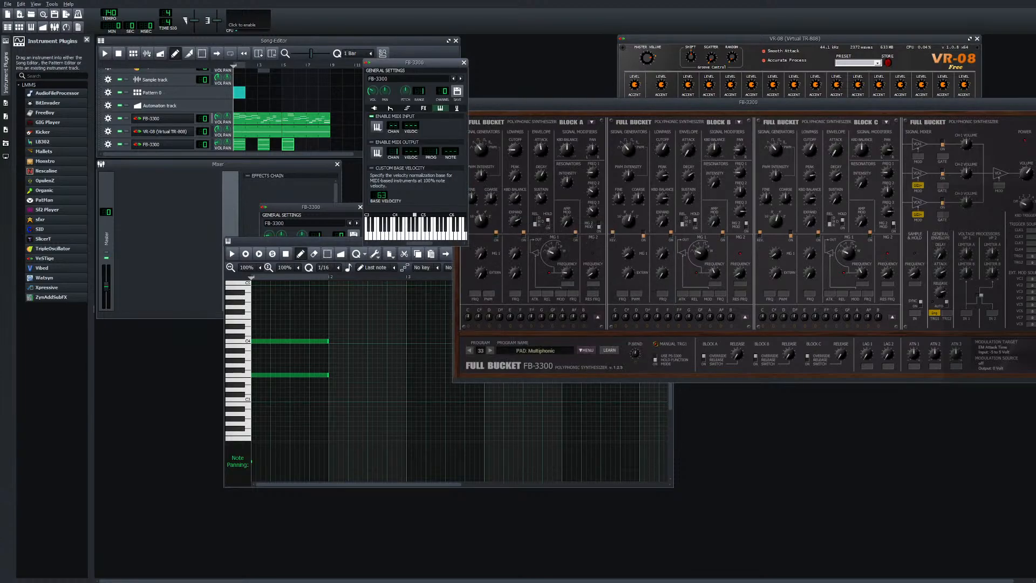
pyautogui.moveTo(310, 207); pyautogui.dragTo(156, 315)
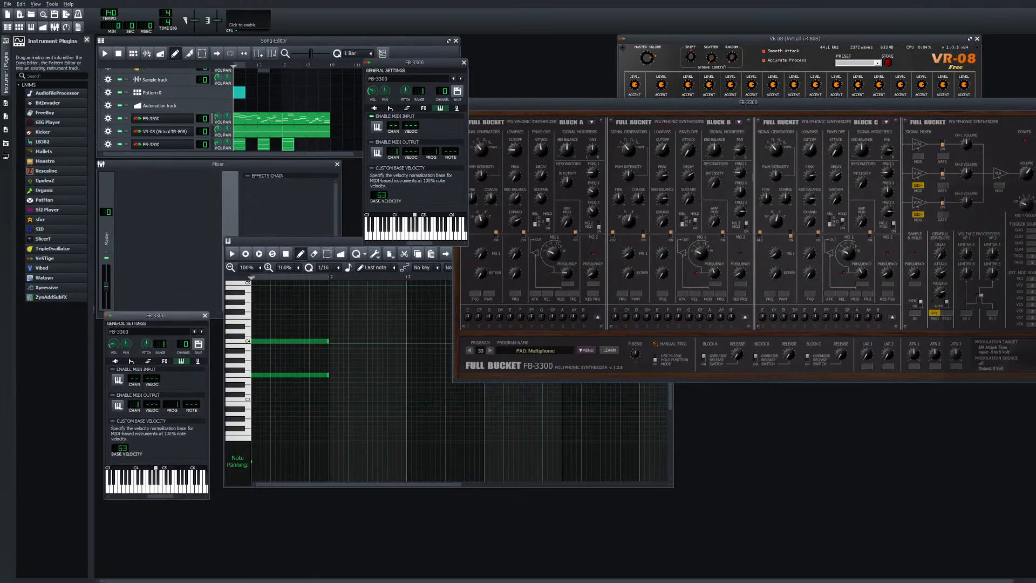
# Play test notes and switch MIDI input from the upper track's FB-3300 to the lower track's FB-3300
pyautogui.press('e')
pyautogui.press('r')
pyautogui.press('t')
pyautogui.press('q')
pyautogui.press('q')
pyautogui.press('q')
pyautogui.click(372, 116)
pyautogui.click(112, 369)
# Create an empty clip at bar 7 of the lower FB-3300 track and open it in the piano roll
pyautogui.click(311, 144)
pyautogui.doubleClick(312, 144)
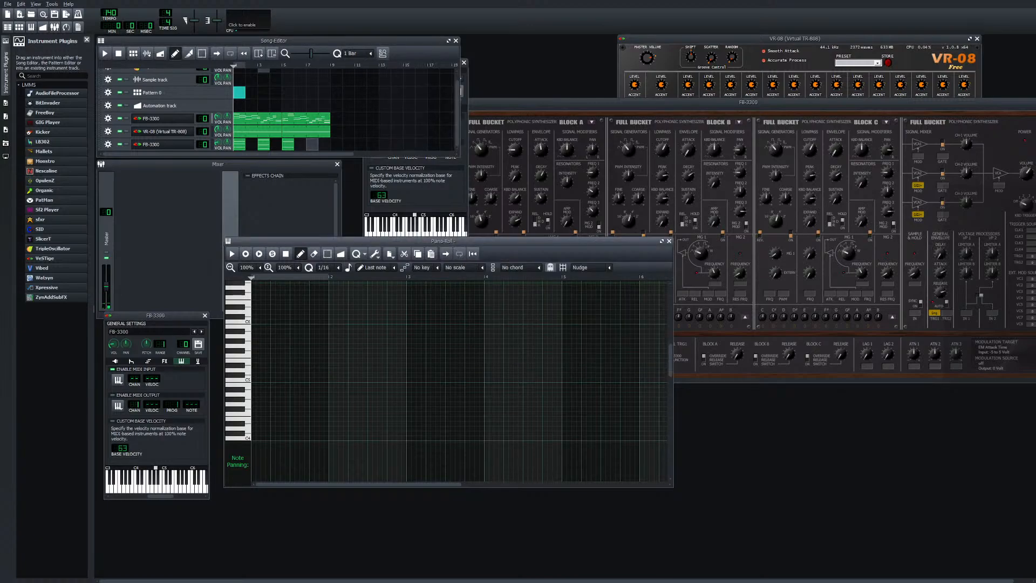
pyautogui.scroll(-5, 273, 308)
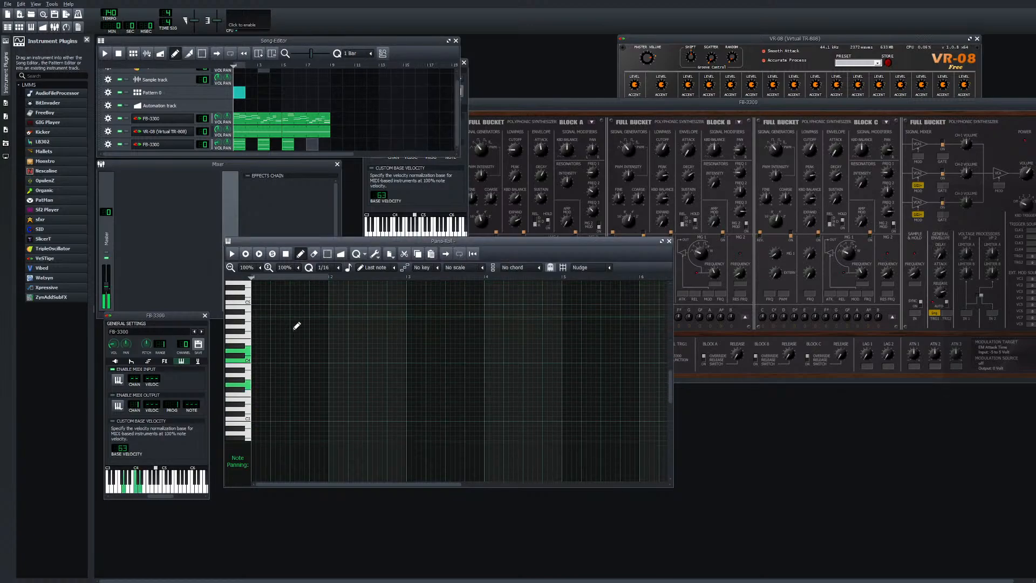
# Build a half-bar chord of G3, C4 and E4 at the start of the new bar 7 clip
pyautogui.click(261, 351)
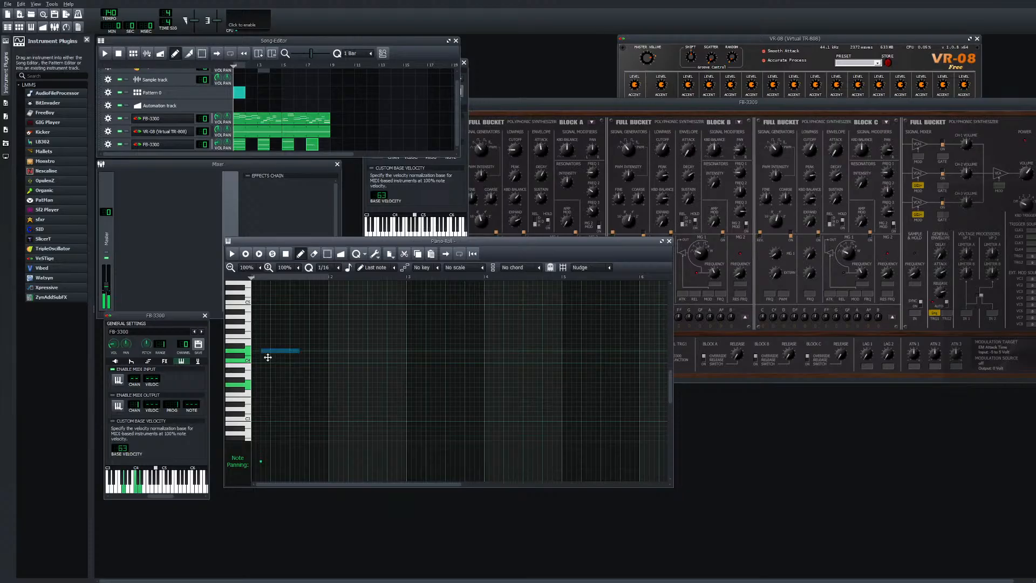
pyautogui.click(259, 359)
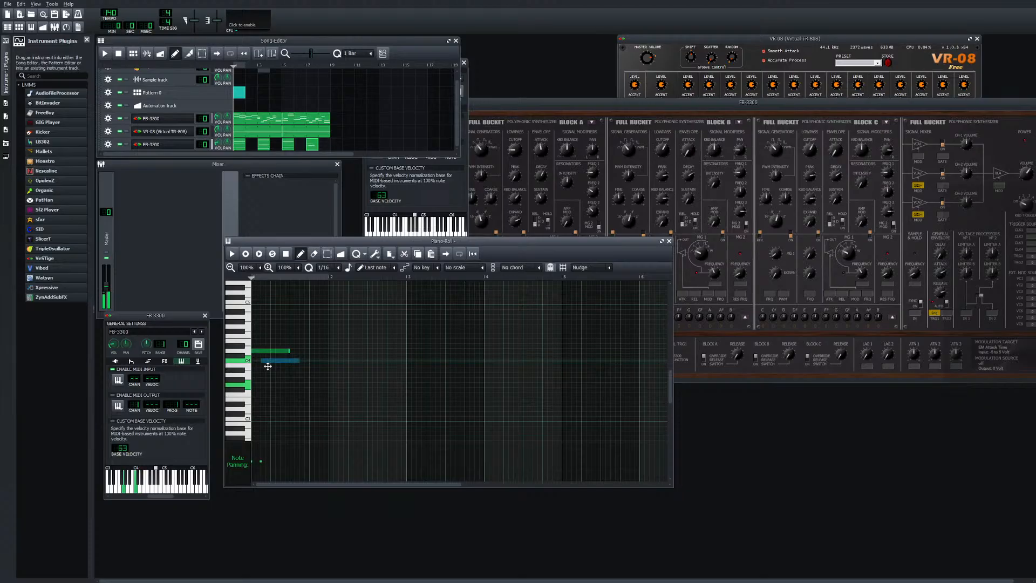
pyautogui.moveTo(258, 360); pyautogui.dragTo(263, 360)
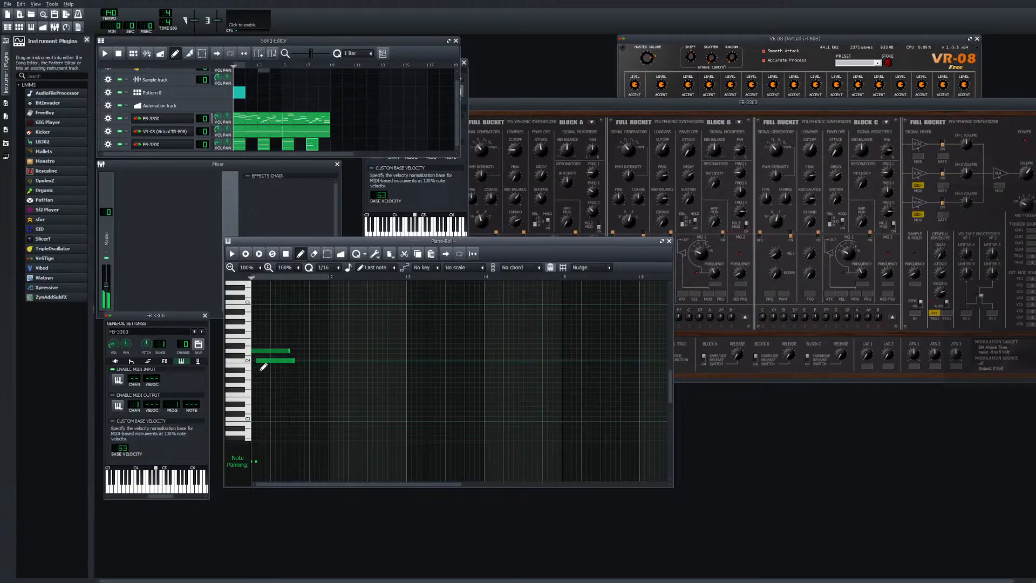
pyautogui.moveTo(262, 359); pyautogui.dragTo(251, 361)
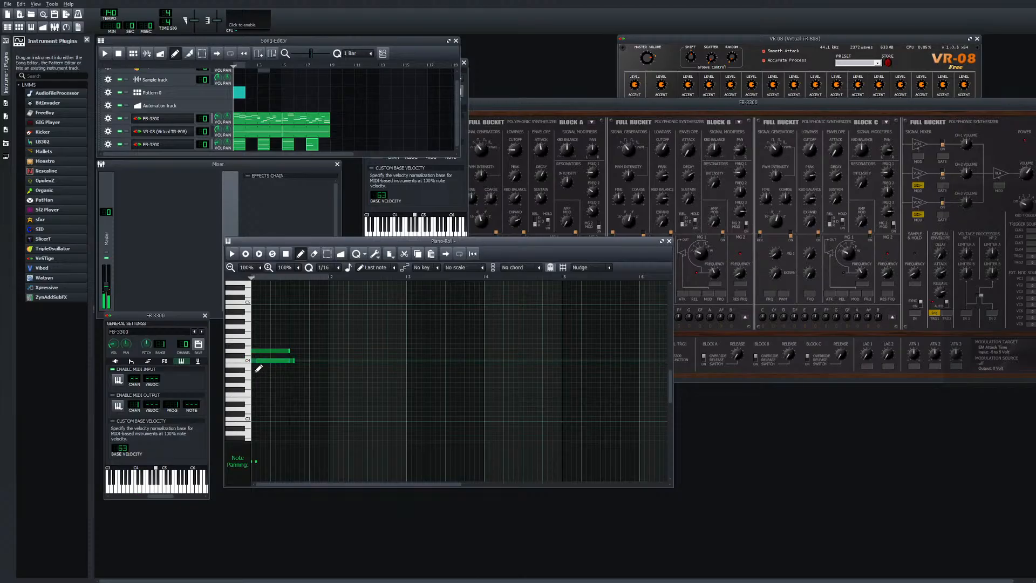
pyautogui.click(289, 361)
pyautogui.click(289, 360)
pyautogui.moveTo(290, 360); pyautogui.dragTo(289, 361)
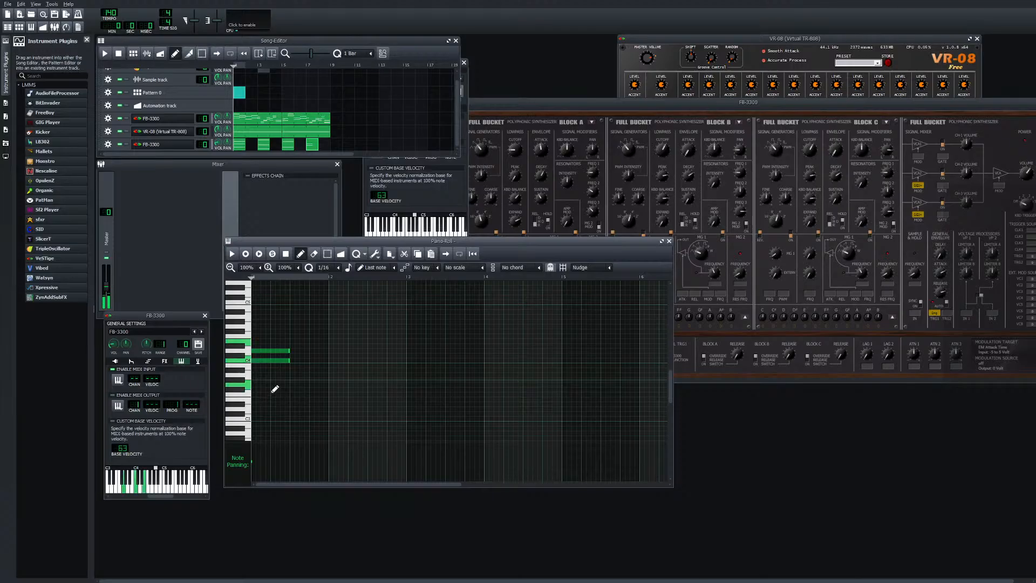
pyautogui.moveTo(272, 351); pyautogui.dragTo(272, 341)
pyautogui.moveTo(263, 385); pyautogui.dragTo(252, 385)
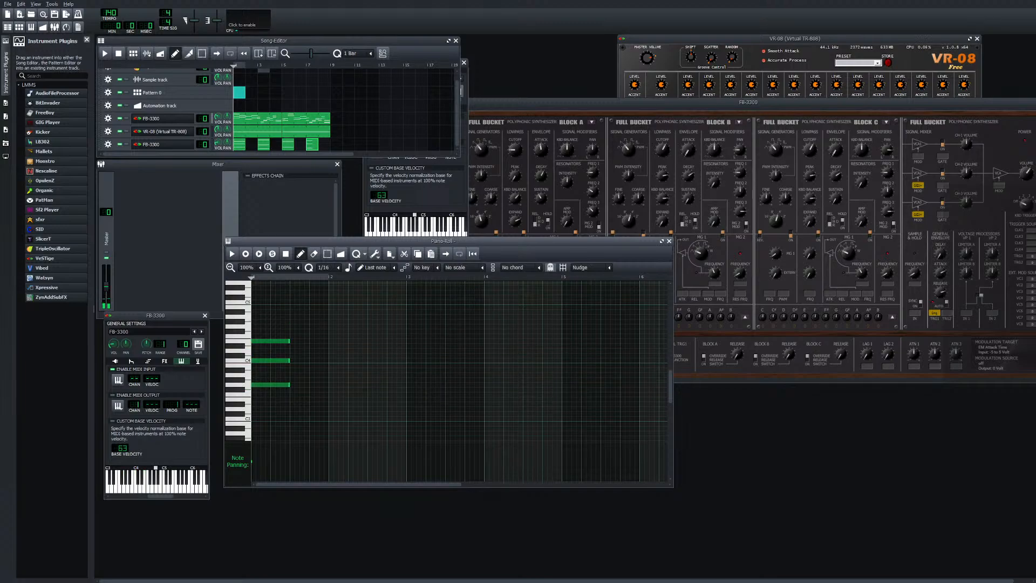
# Play the song through bar 7, and delete the whole G3, C4 and E4 chord from the bar 7 clip
pyautogui.click(105, 54)
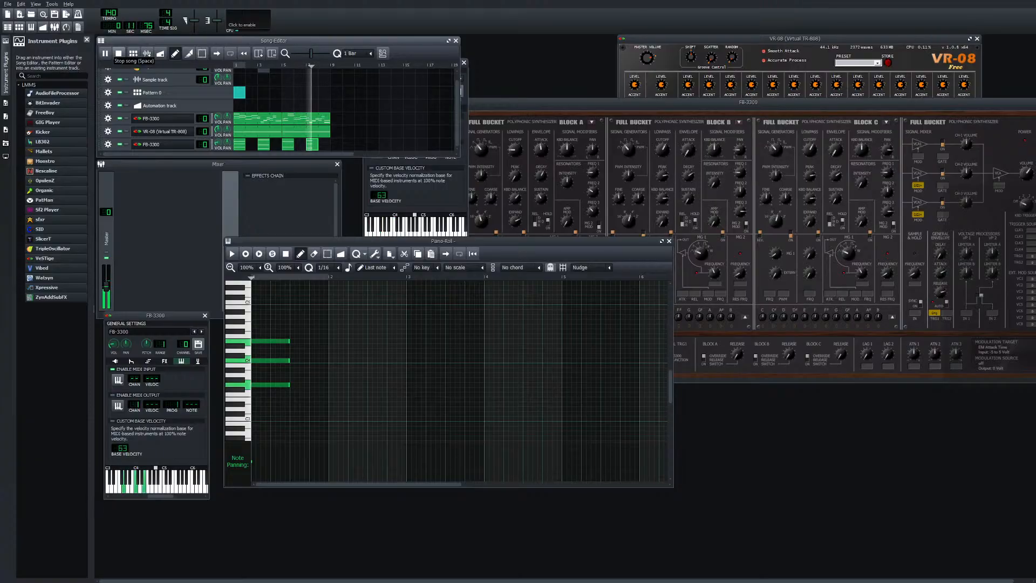
pyautogui.click(118, 53)
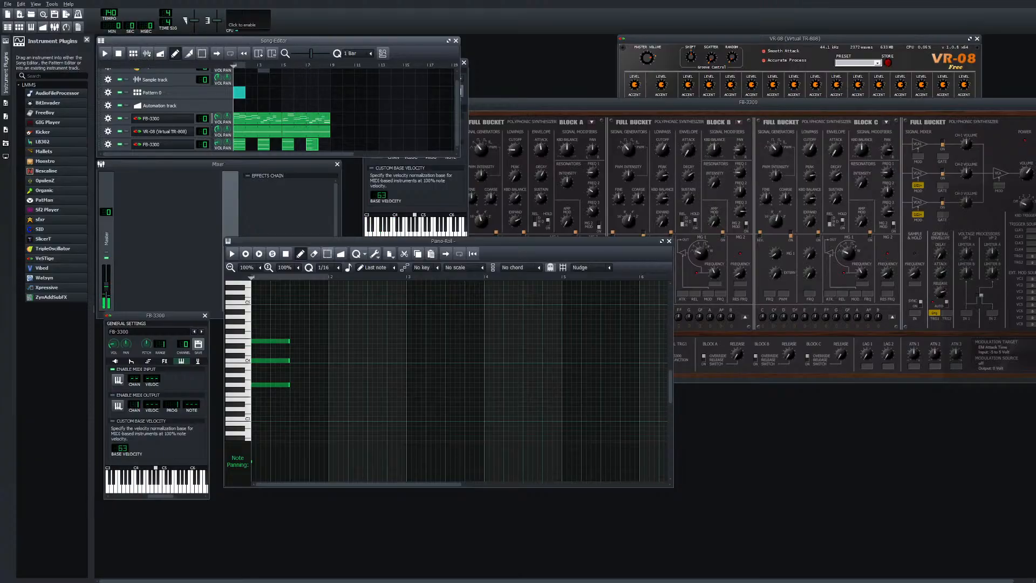
pyautogui.click(327, 254)
pyautogui.hotkey('ctrl', 'a')
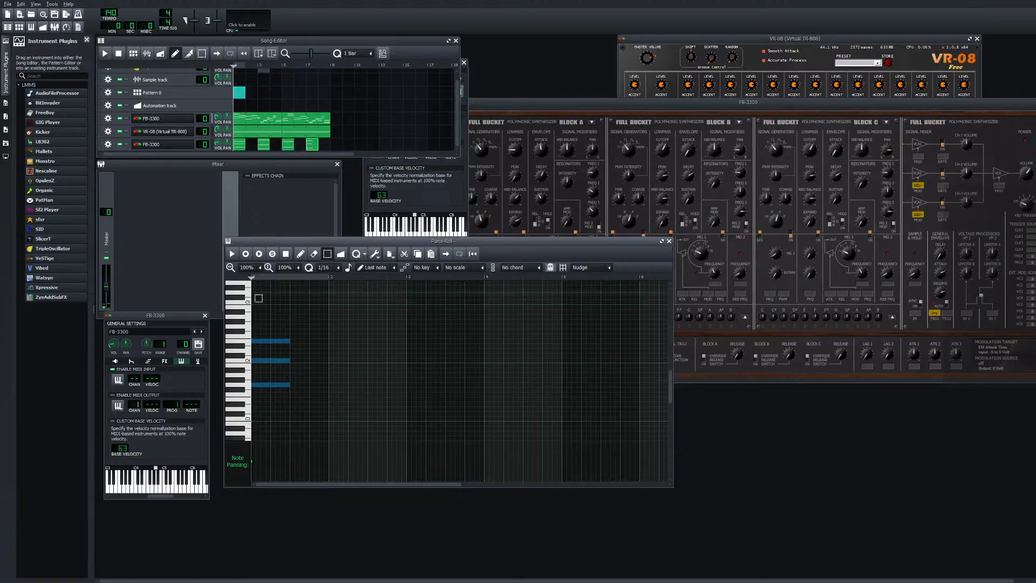
pyautogui.click(300, 253)
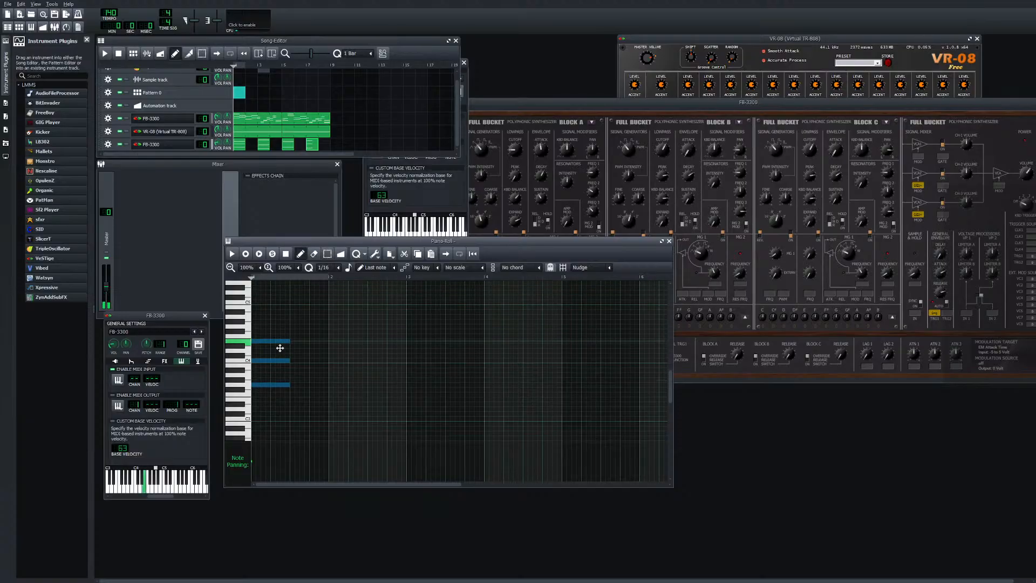
pyautogui.moveTo(280, 348)
pyautogui.mouseDown()
pyautogui.moveTo(279, 366)
pyautogui.moveTo(288, 357)
pyautogui.mouseUp()
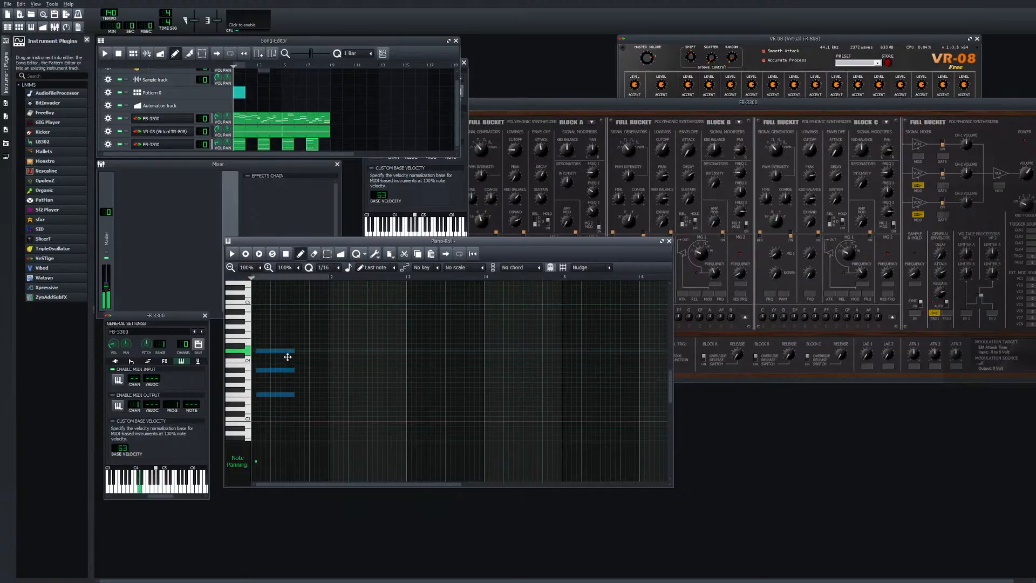
pyautogui.press('Delete')
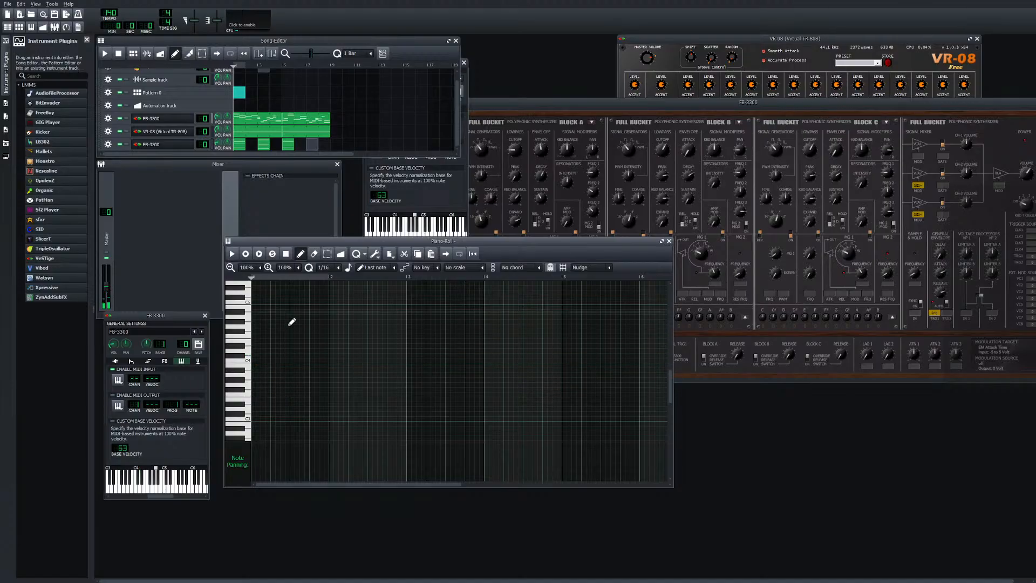
# Add half-bar E3 and A3 notes at the start of the bar 7 clip and audition them in the song
pyautogui.moveTo(276, 361)
pyautogui.mouseDown()
pyautogui.moveTo(259, 375)
pyautogui.moveTo(261, 394)
pyautogui.moveTo(261, 383)
pyautogui.moveTo(271, 392)
pyautogui.moveTo(262, 408)
pyautogui.mouseUp()
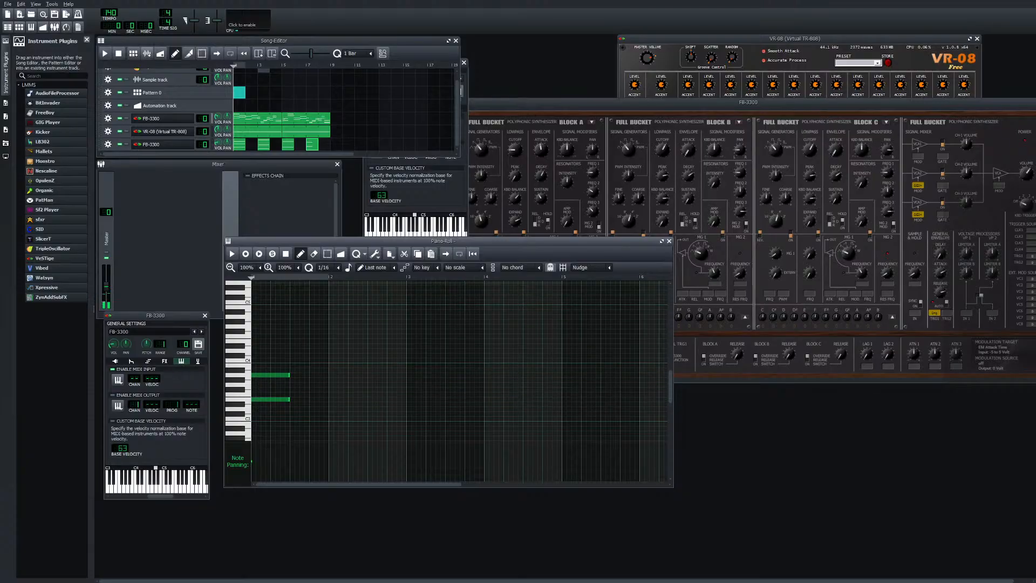
pyautogui.click(104, 53)
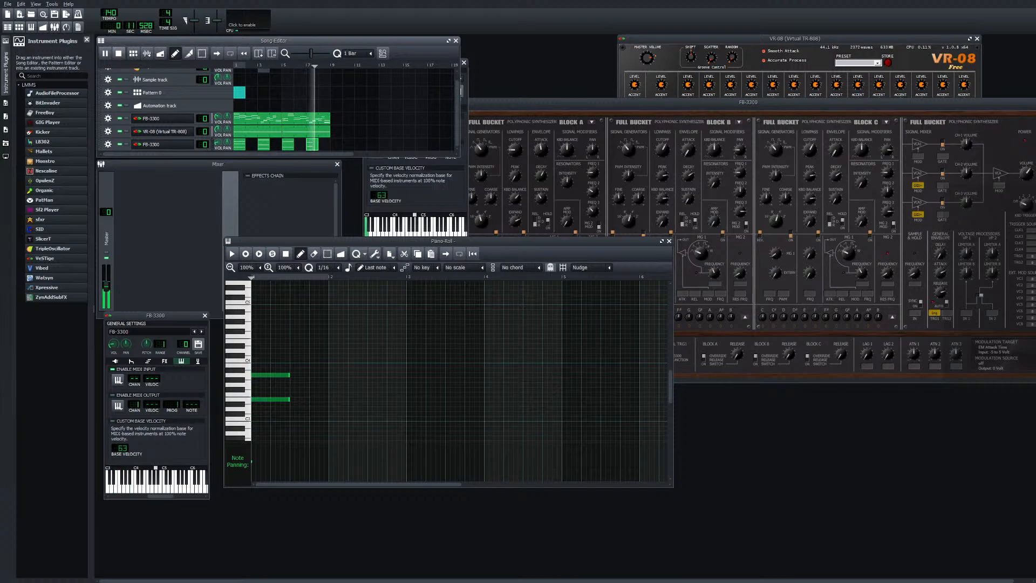
pyautogui.press('space')
# Open the bar 1 clip of the lower FB-3300 track and play test notes around its C-E-G chord
pyautogui.doubleClick(239, 145)
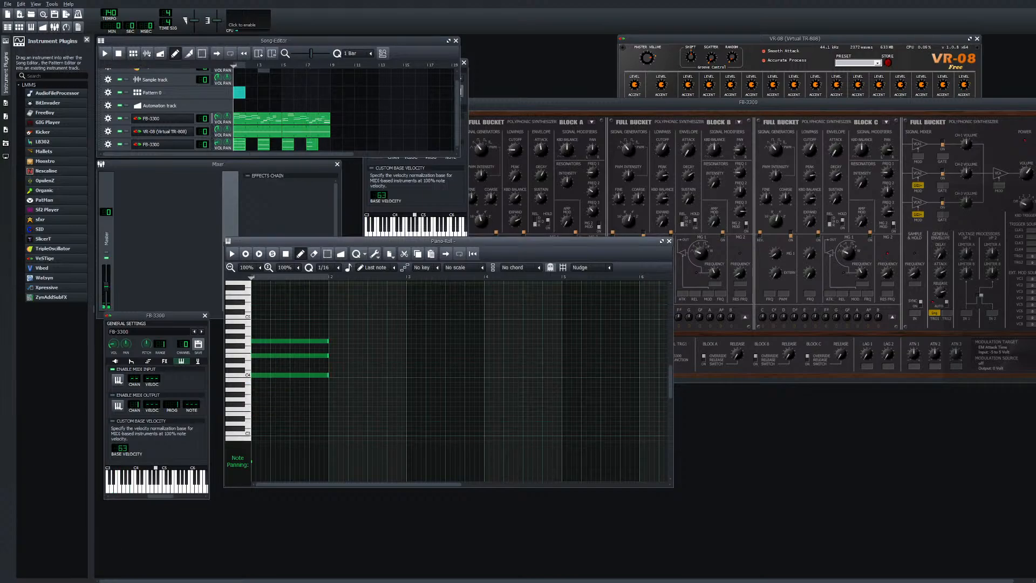
pyautogui.press('w')
pyautogui.press('e')
pyautogui.press('r')
pyautogui.press('t')
pyautogui.press('e')
pyautogui.press('q')
pyautogui.press('r')
pyautogui.press('y')
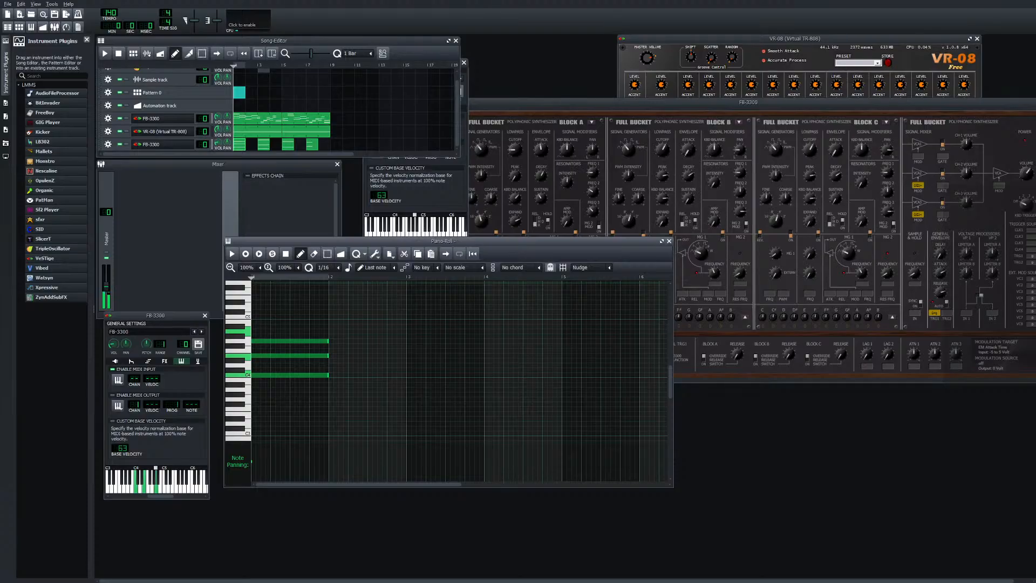
pyautogui.press('q')
pyautogui.press('e')
pyautogui.press('t')
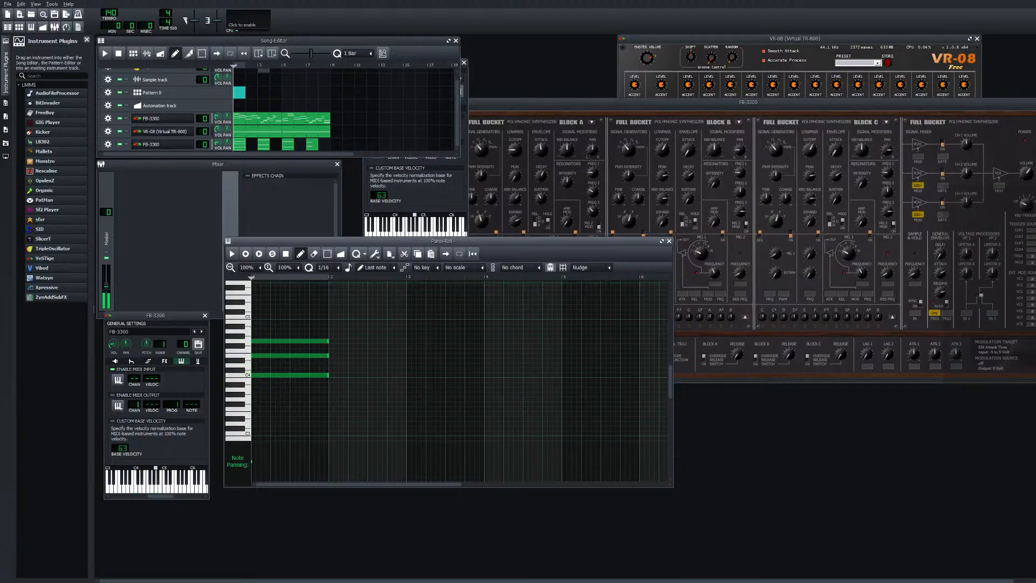
pyautogui.press('q')
pyautogui.press('e')
pyautogui.press('t')
pyautogui.press('q')
pyautogui.press('e')
pyautogui.press('t')
pyautogui.press('q')
pyautogui.press('e')
pyautogui.press('t')
pyautogui.press('q')
pyautogui.press('e')
pyautogui.press('t')
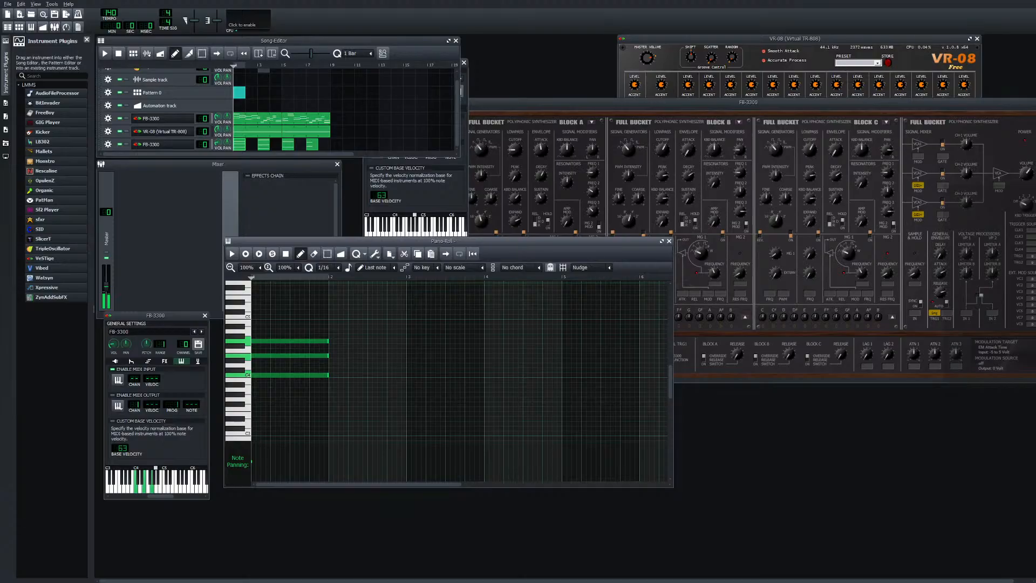
# Review the chords in the bar 3 and bar 5 clips of the lower FB-3300 track
pyautogui.doubleClick(263, 144)
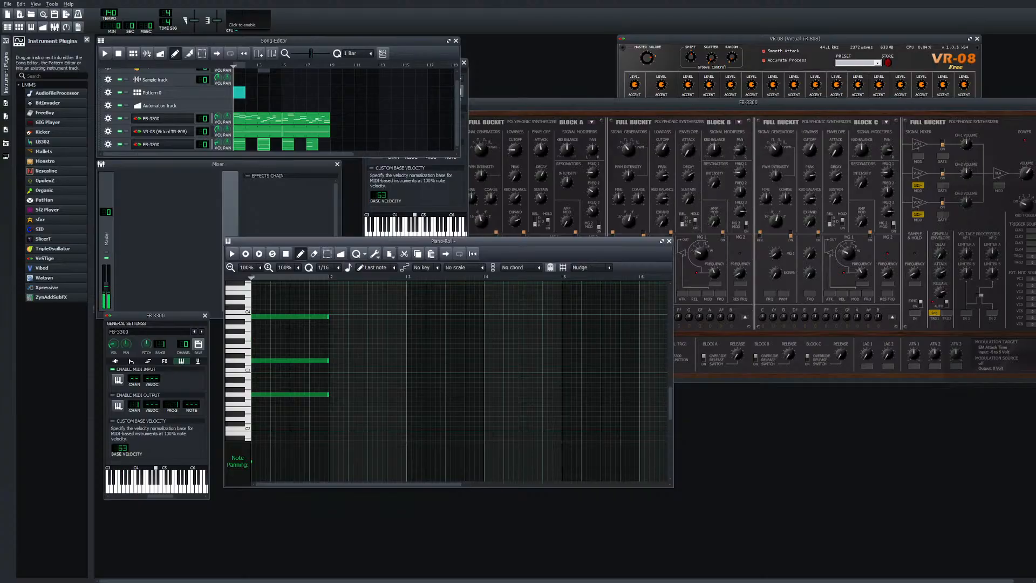
pyautogui.click(288, 145)
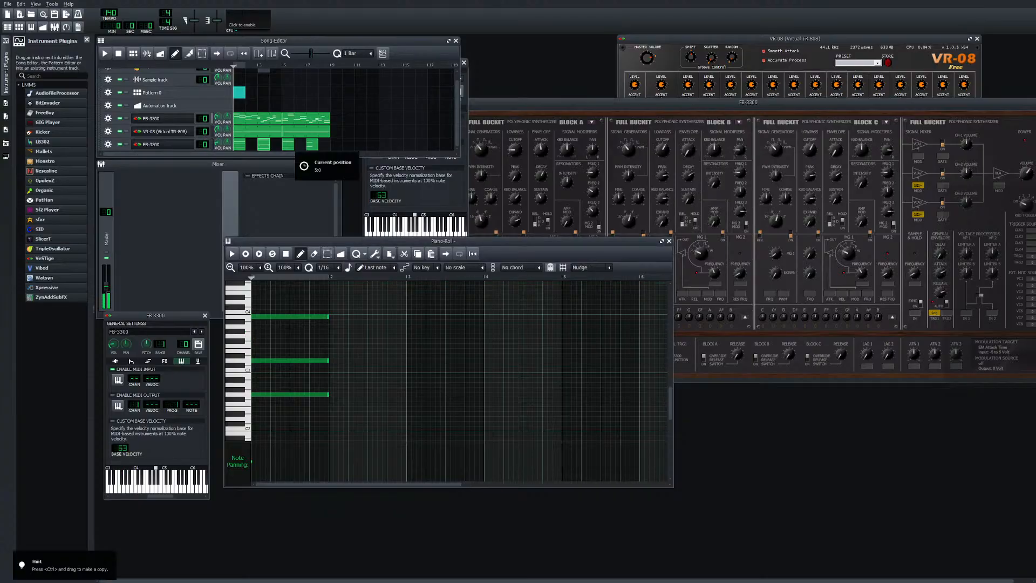
pyautogui.doubleClick(289, 145)
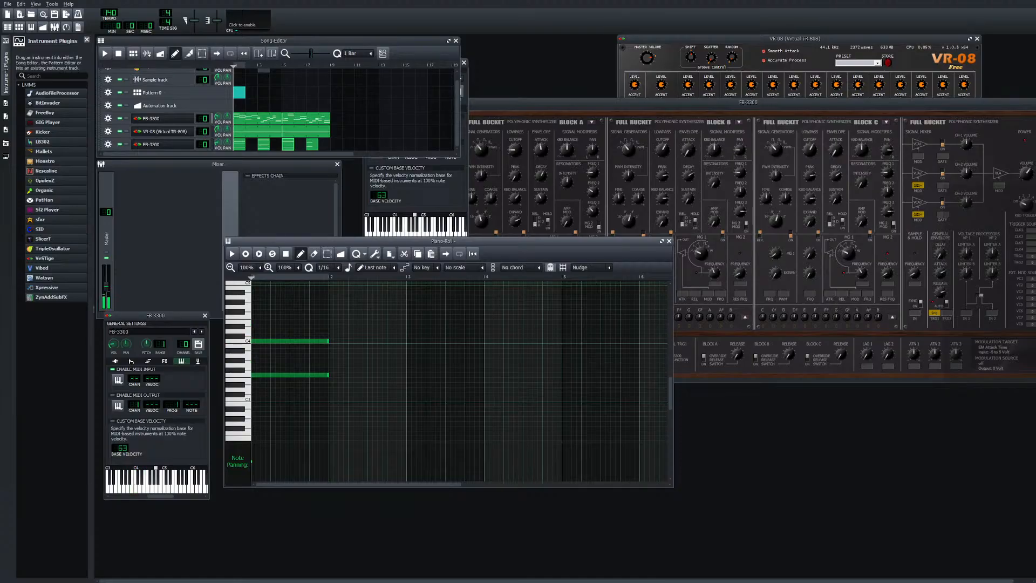
# Rework the bar 7 clip into a half-bar A3, C4 and E4 chord by raising both existing notes and adding E4
pyautogui.doubleClick(312, 144)
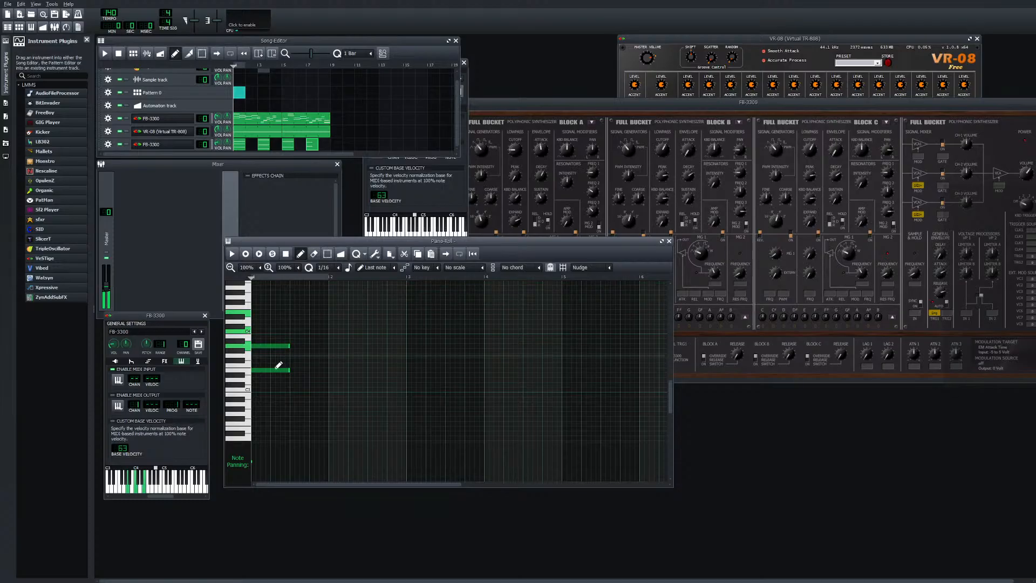
pyautogui.moveTo(279, 352); pyautogui.dragTo(280, 337)
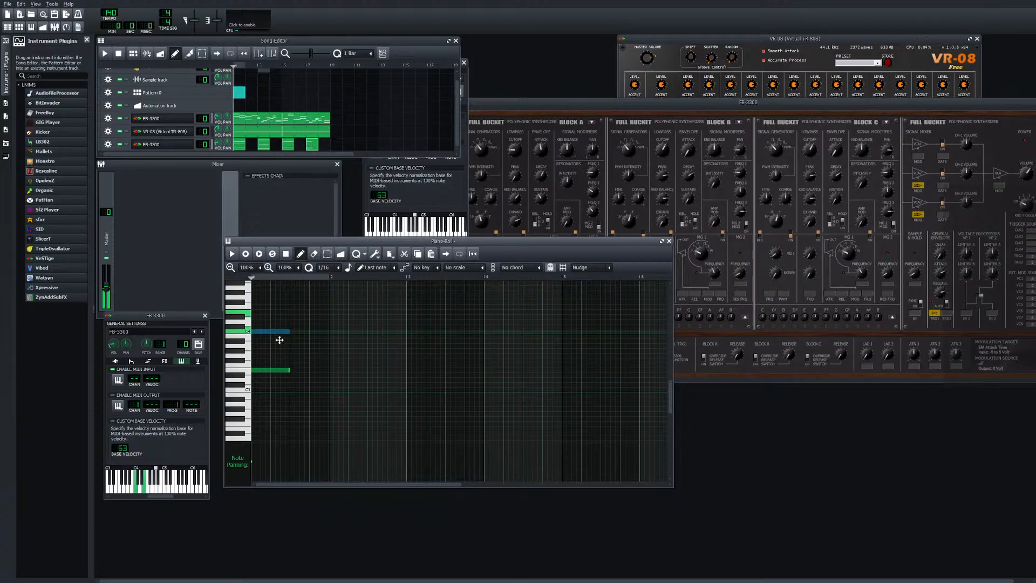
pyautogui.moveTo(273, 372); pyautogui.dragTo(273, 351)
pyautogui.moveTo(267, 312); pyautogui.dragTo(250, 313)
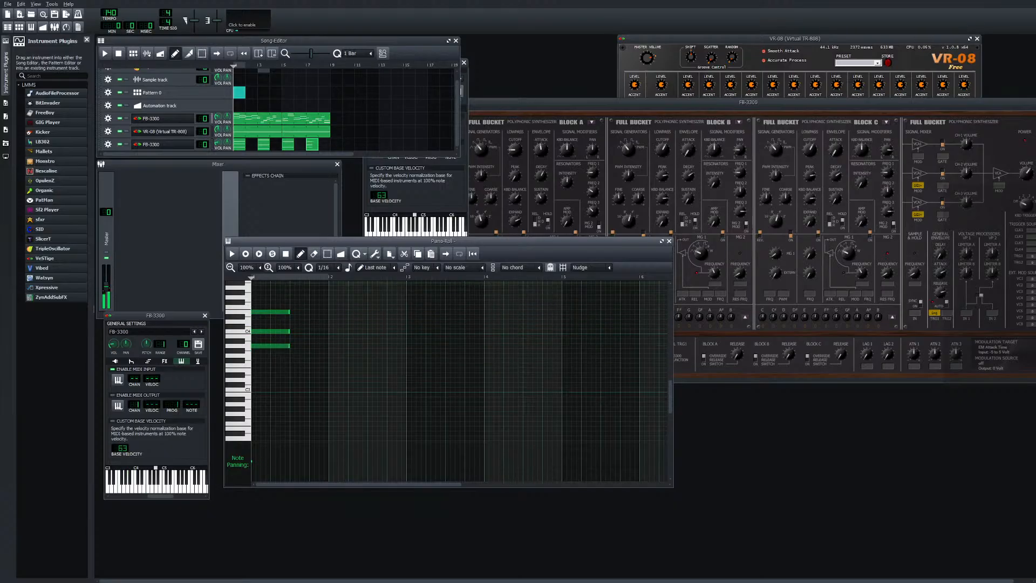
# Audition the A3, C4 and E4 chord in the song, and delete all three notes from the bar 7 clip
pyautogui.click(105, 54)
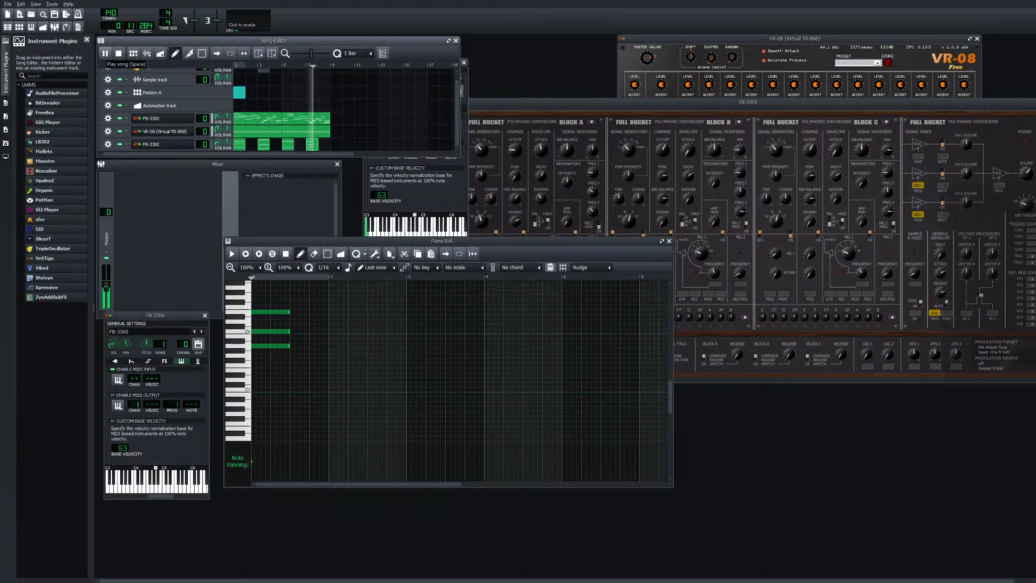
pyautogui.click(118, 53)
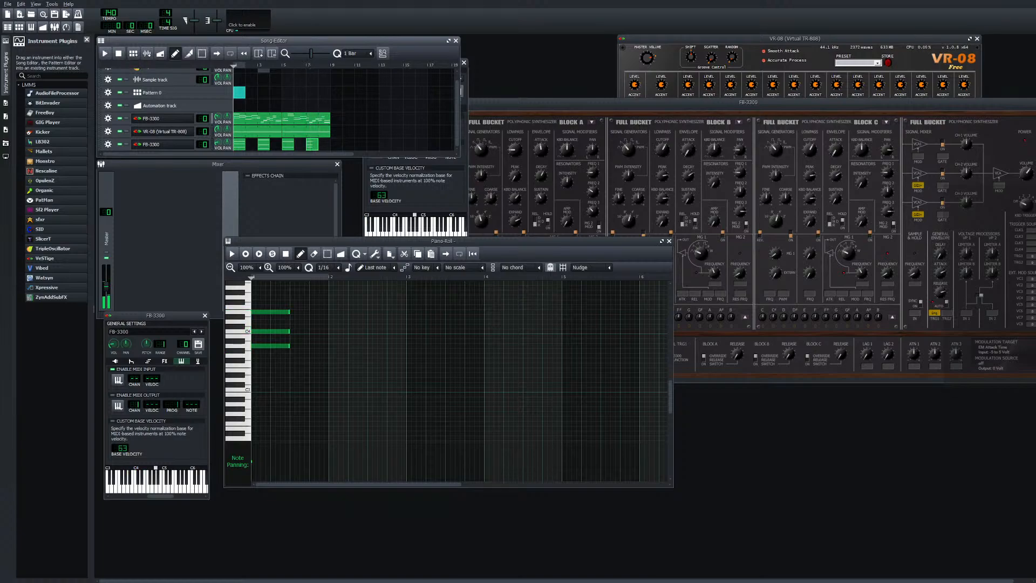
pyautogui.click(328, 254)
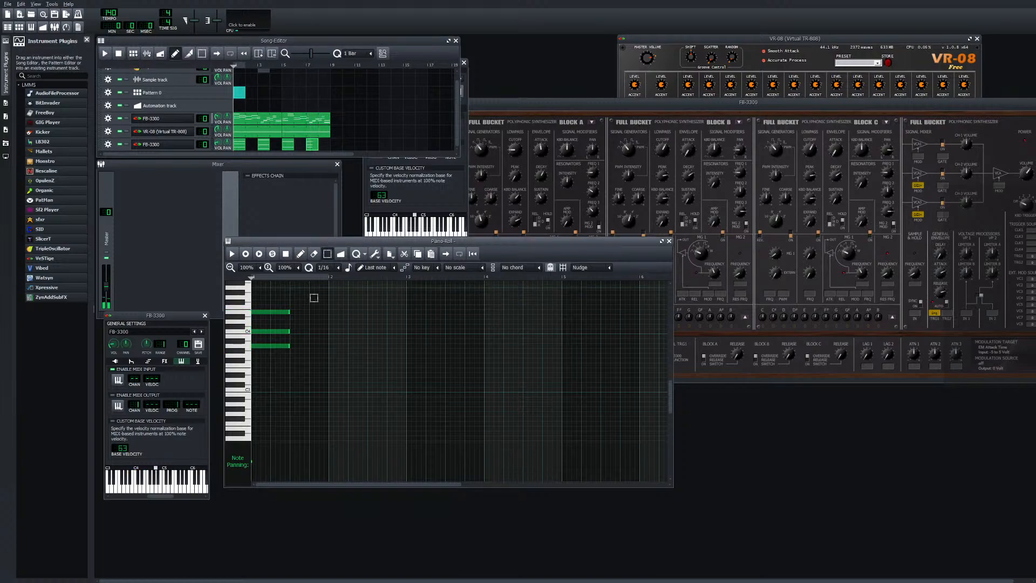
pyautogui.moveTo(258, 355); pyautogui.dragTo(298, 291)
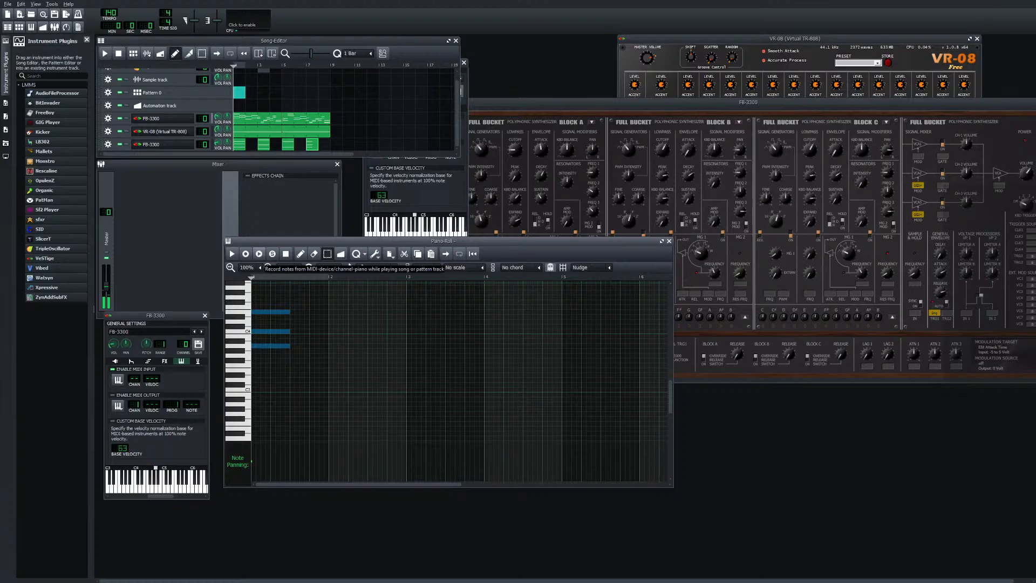
pyautogui.press('Delete')
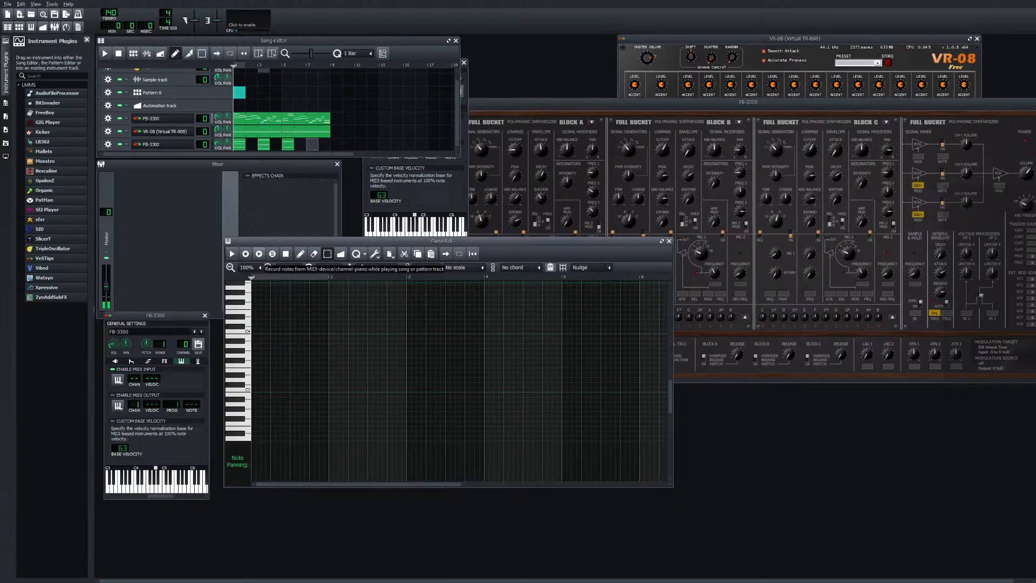
# Play the song and try out FB-3300 notes to find a fitting bar 7 chord
pyautogui.click(105, 53)
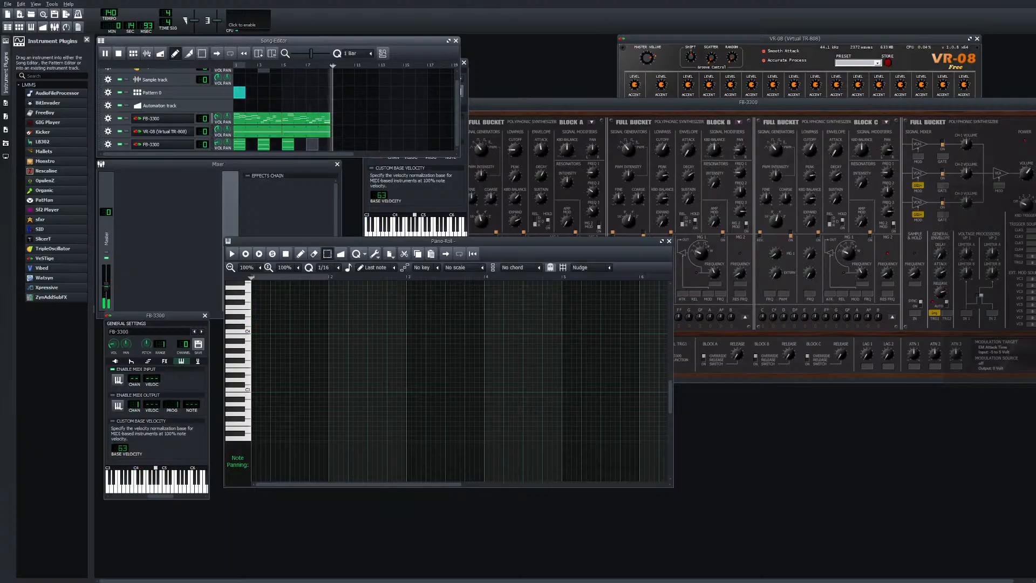
pyautogui.click(296, 65)
pyautogui.click(274, 66)
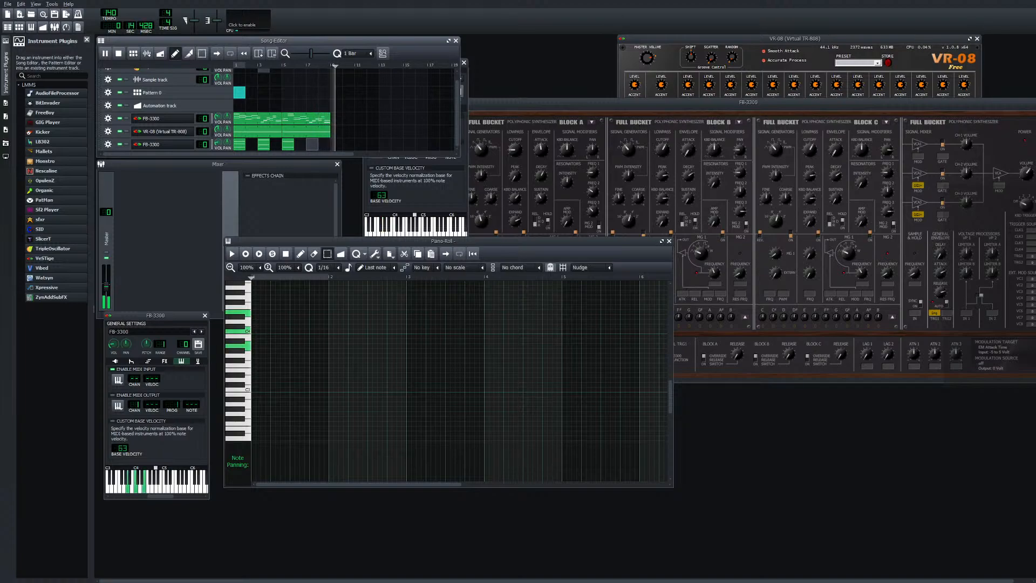
pyautogui.click(263, 66)
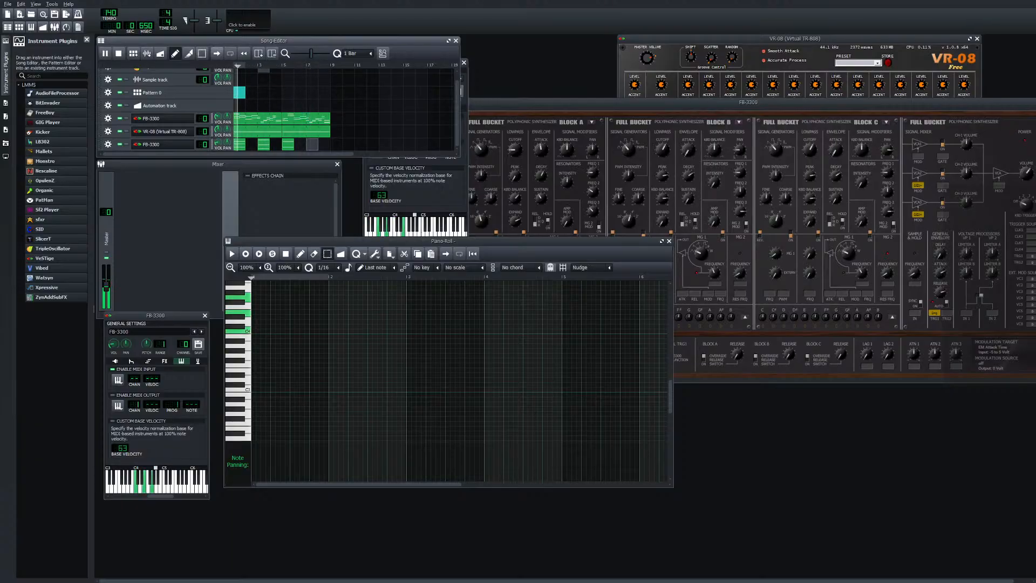
pyautogui.press('space')
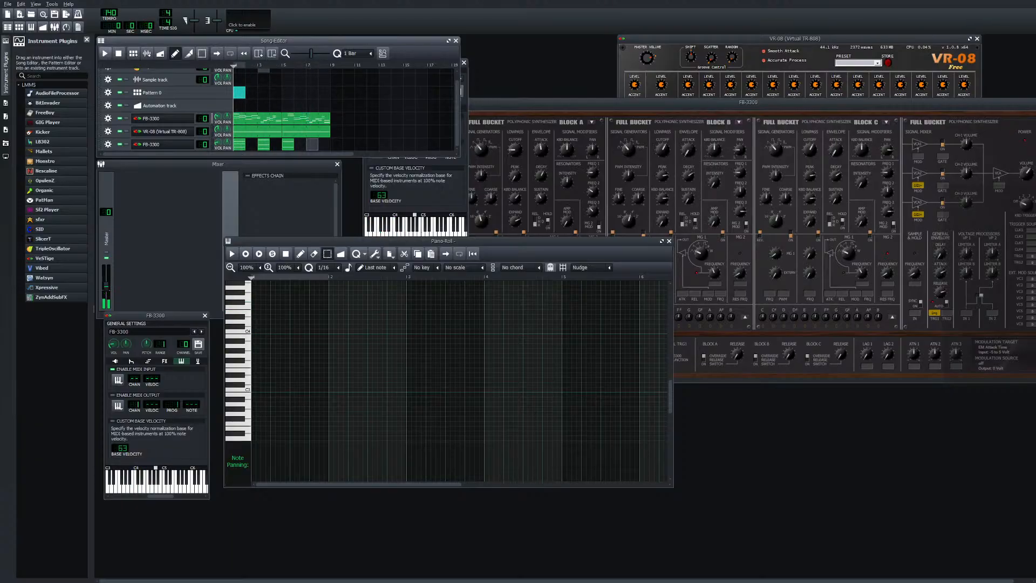
pyautogui.press('space')
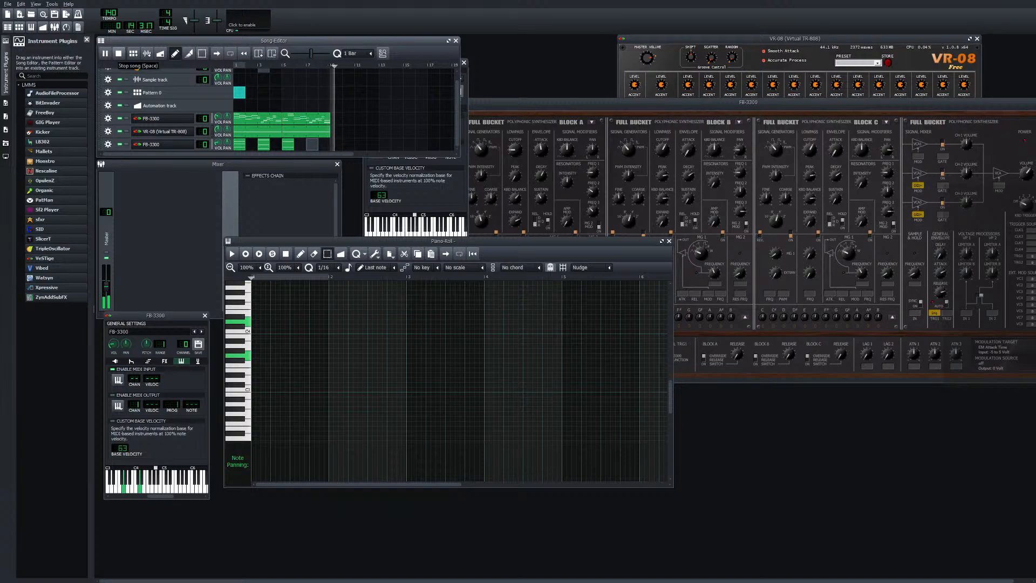
pyautogui.click(118, 53)
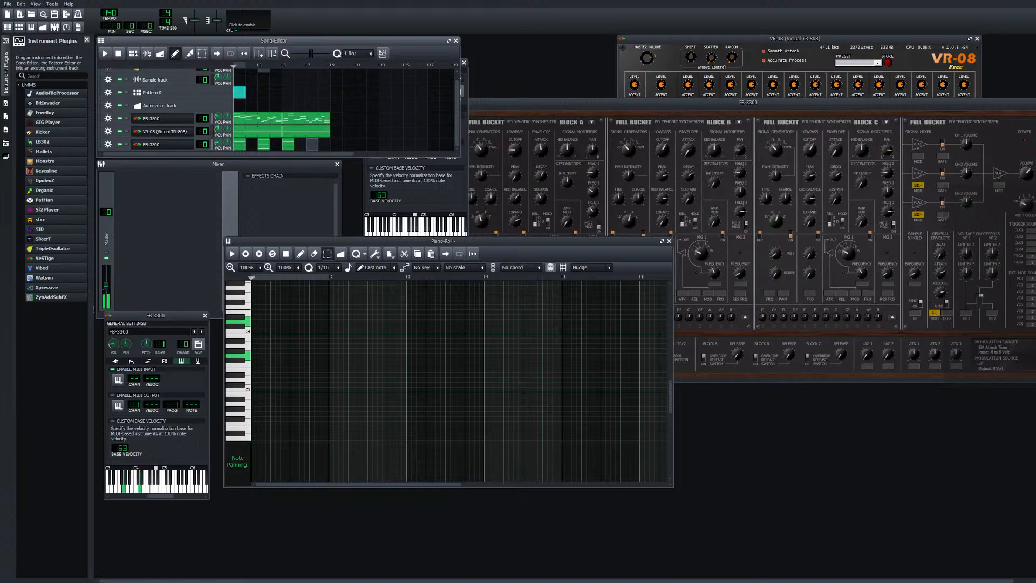
# Build a full-bar chord of G3 and D4 at the start of the bar 7 clip and play the song back
pyautogui.click(267, 361)
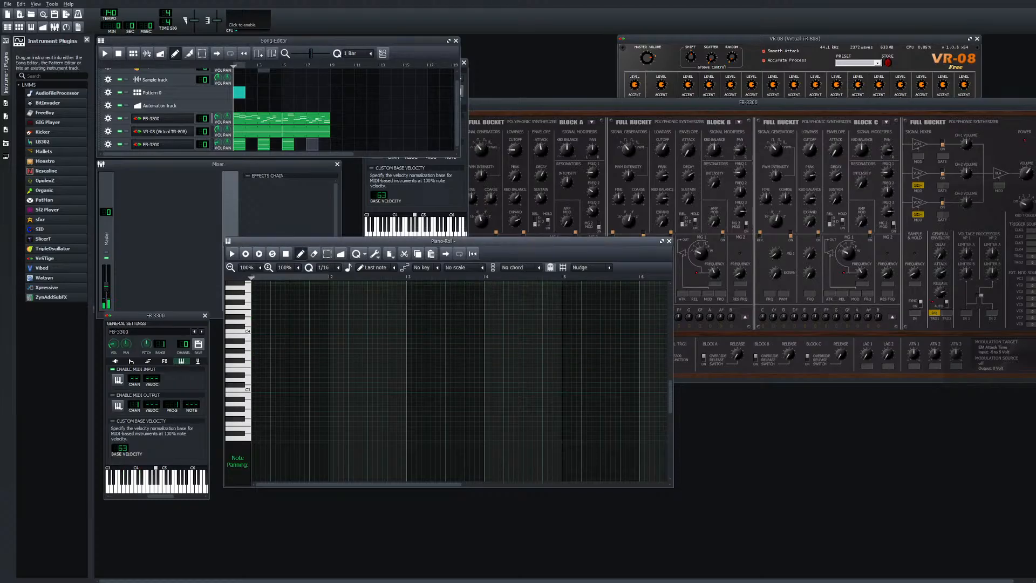
pyautogui.click(262, 355)
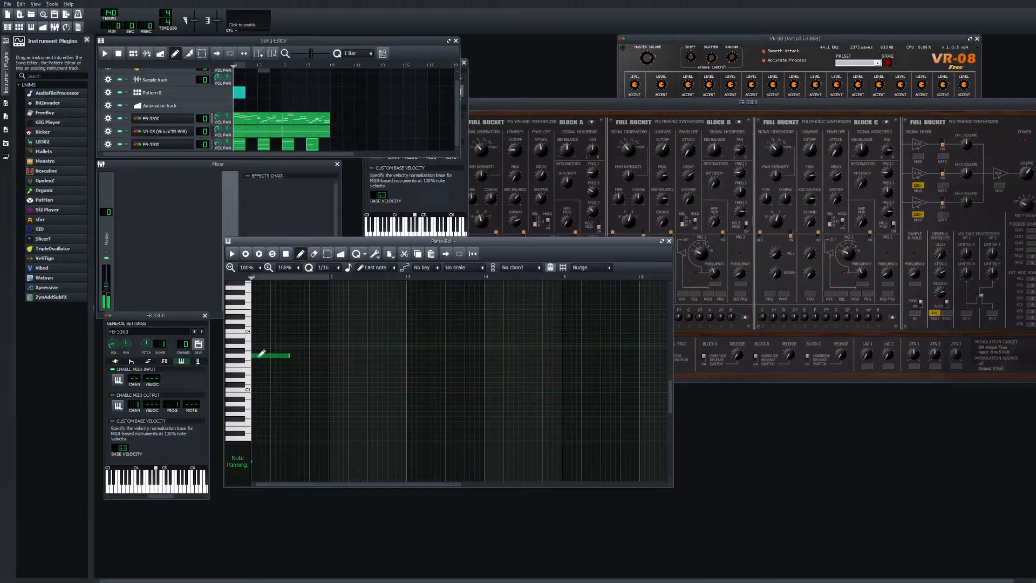
pyautogui.click(264, 322)
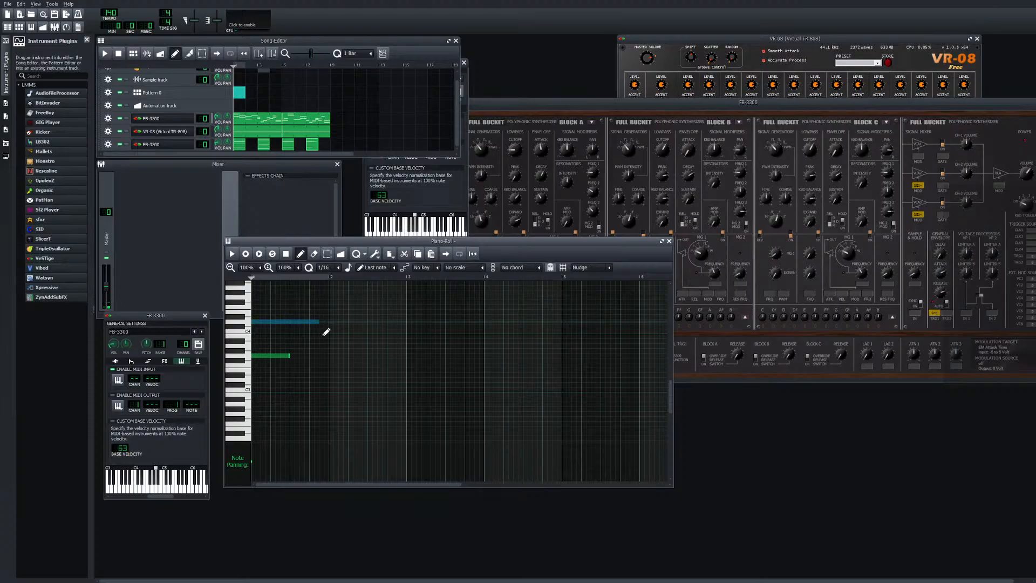
pyautogui.moveTo(336, 330); pyautogui.dragTo(336, 331)
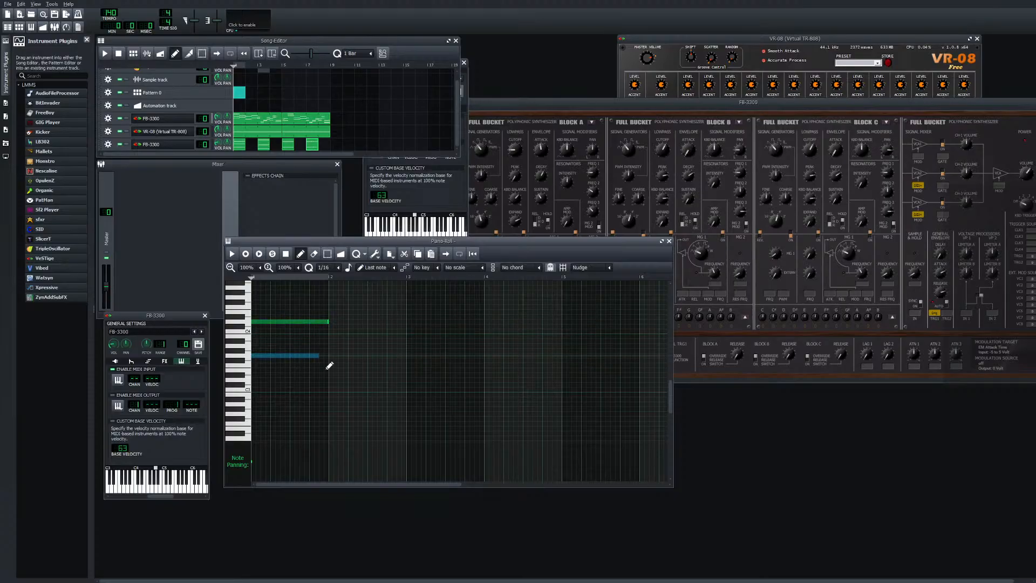
pyautogui.moveTo(335, 366); pyautogui.dragTo(334, 365)
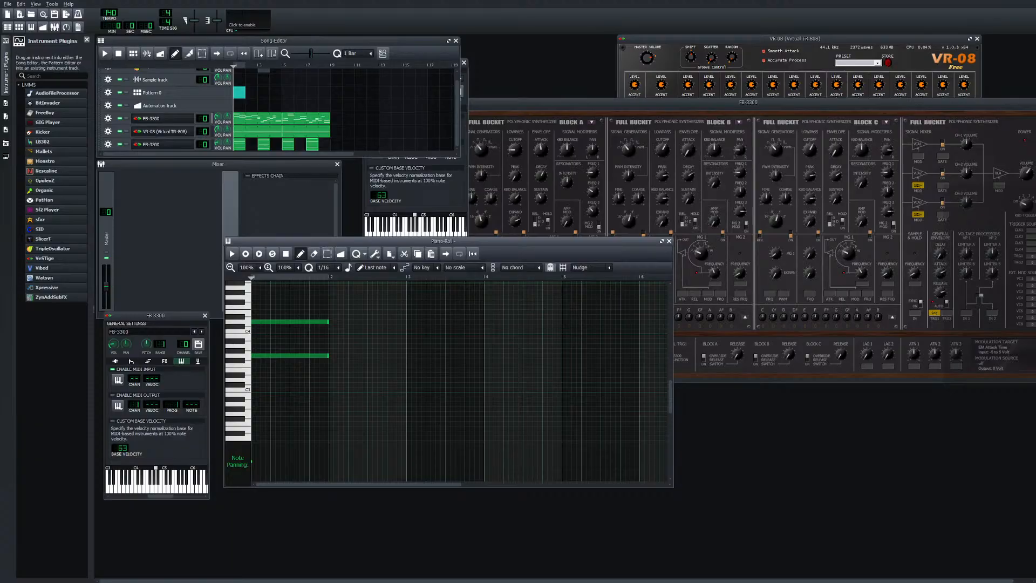
pyautogui.click(104, 53)
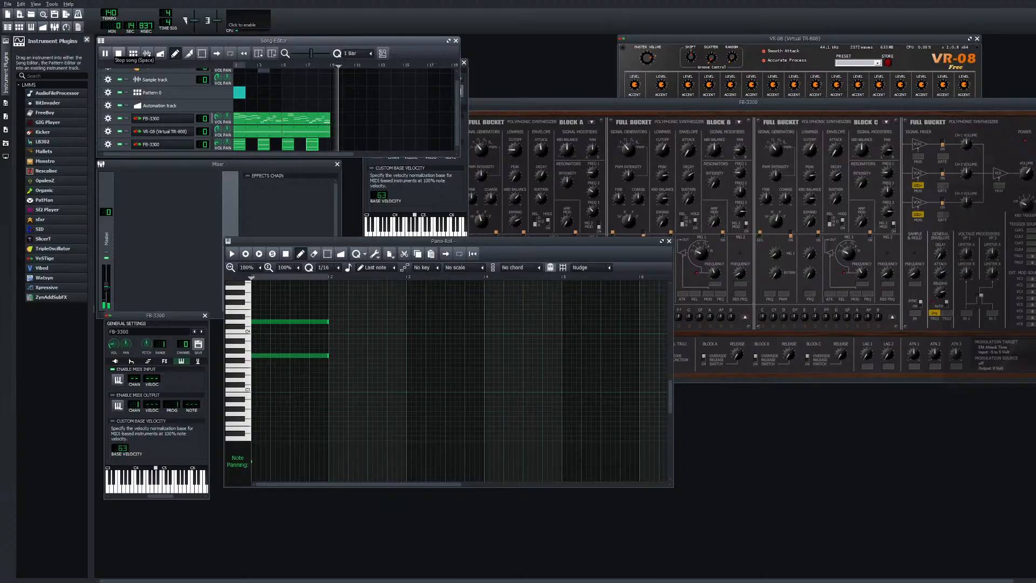
# Play the song with the bar 7 chord, lower both of its notes seven semitones to C3 and G3, and play again
pyautogui.click(118, 53)
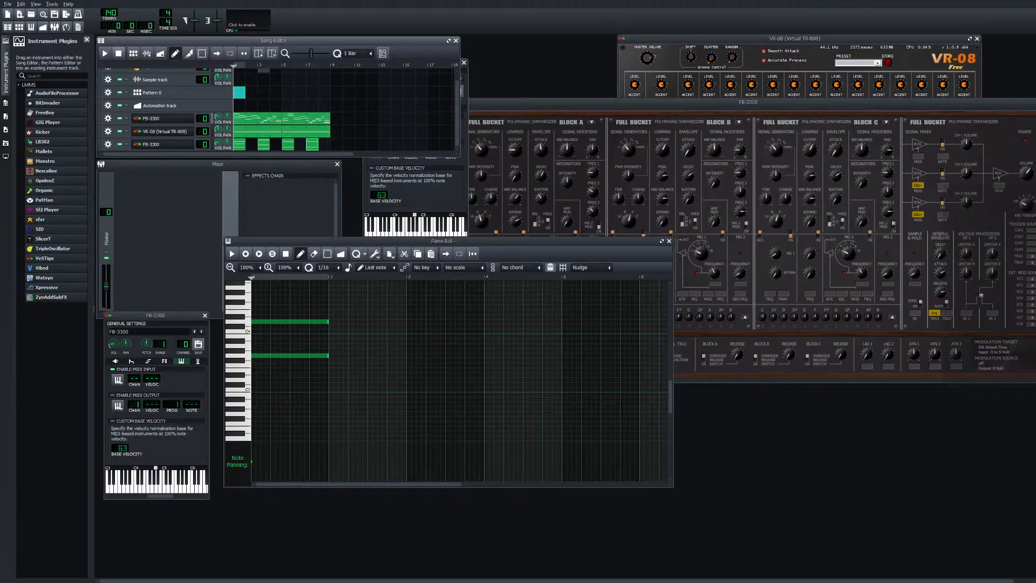
pyautogui.press('space')
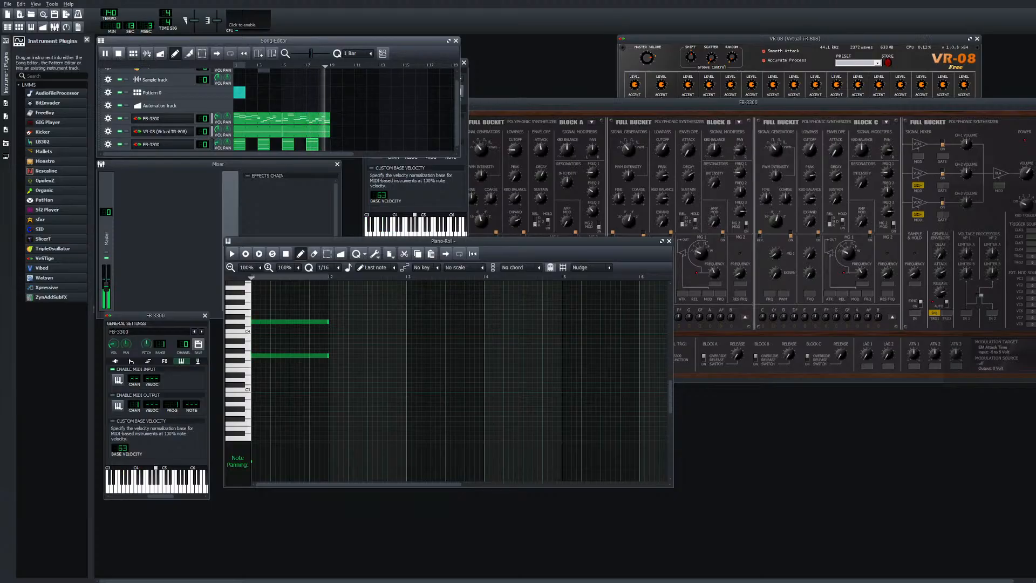
pyautogui.click(118, 53)
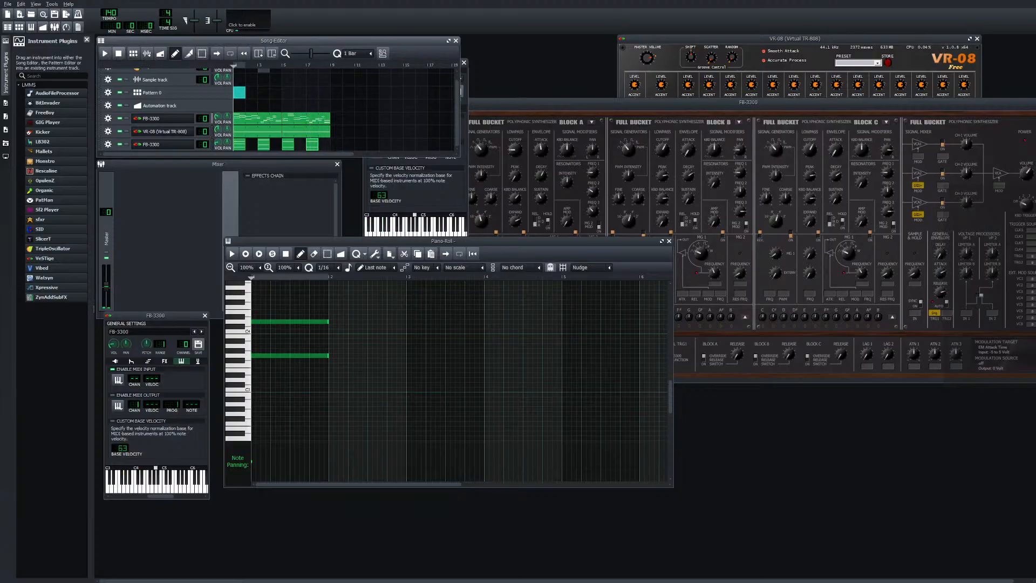
pyautogui.click(378, 241)
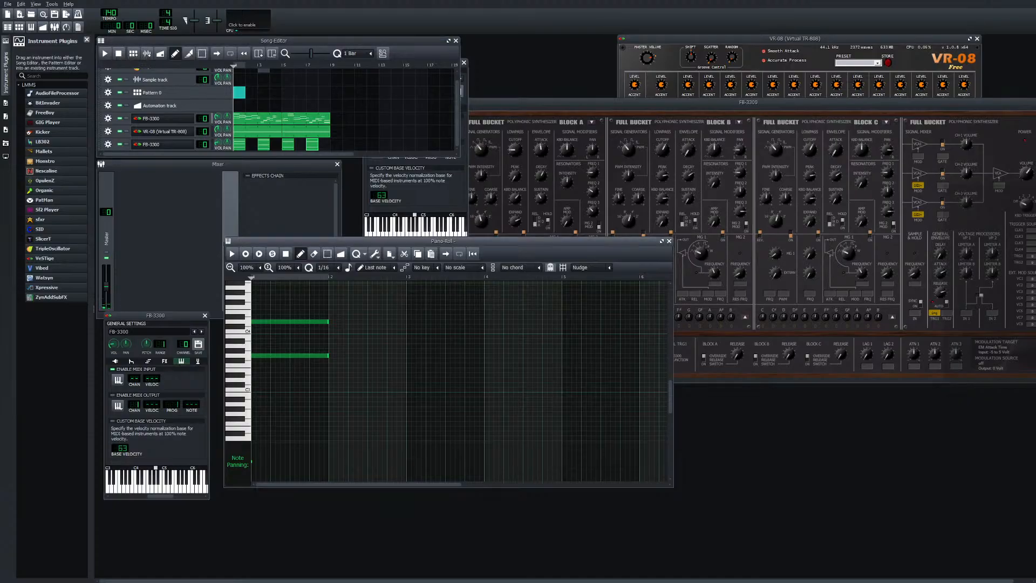
pyautogui.hotkey('ctrl', 'a')
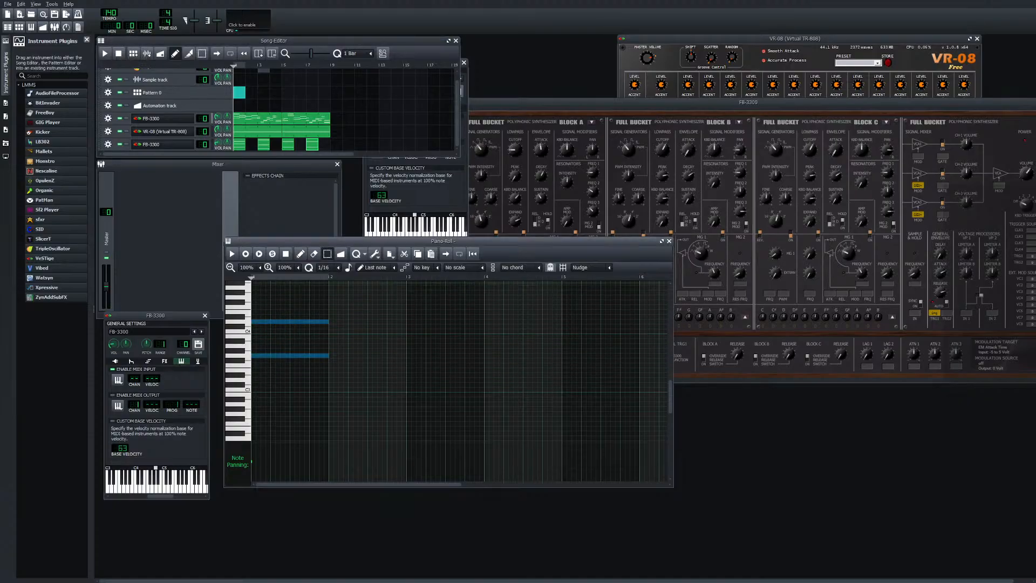
pyautogui.hotkey('shift', 'd')
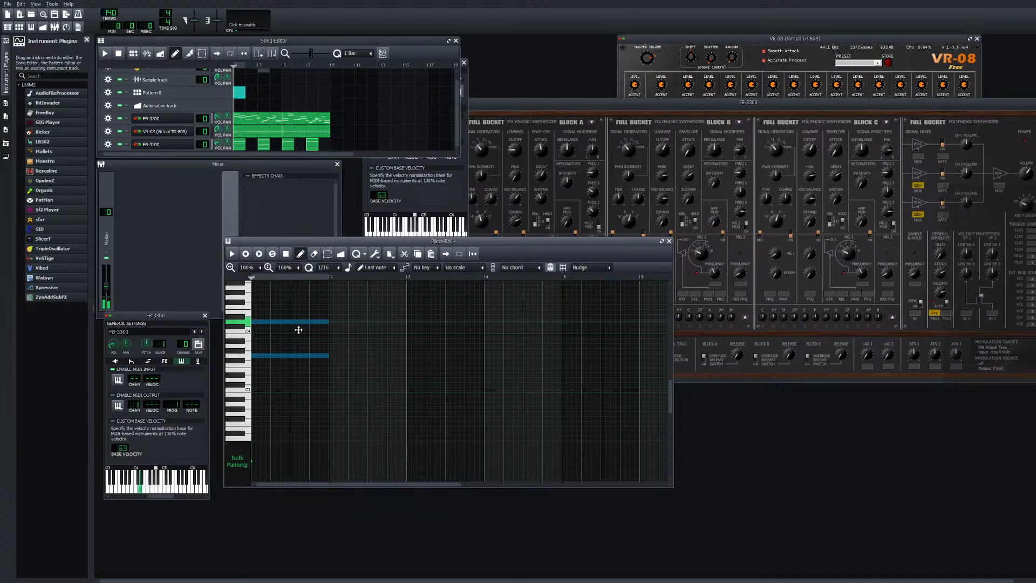
pyautogui.moveTo(298, 330); pyautogui.dragTo(298, 364)
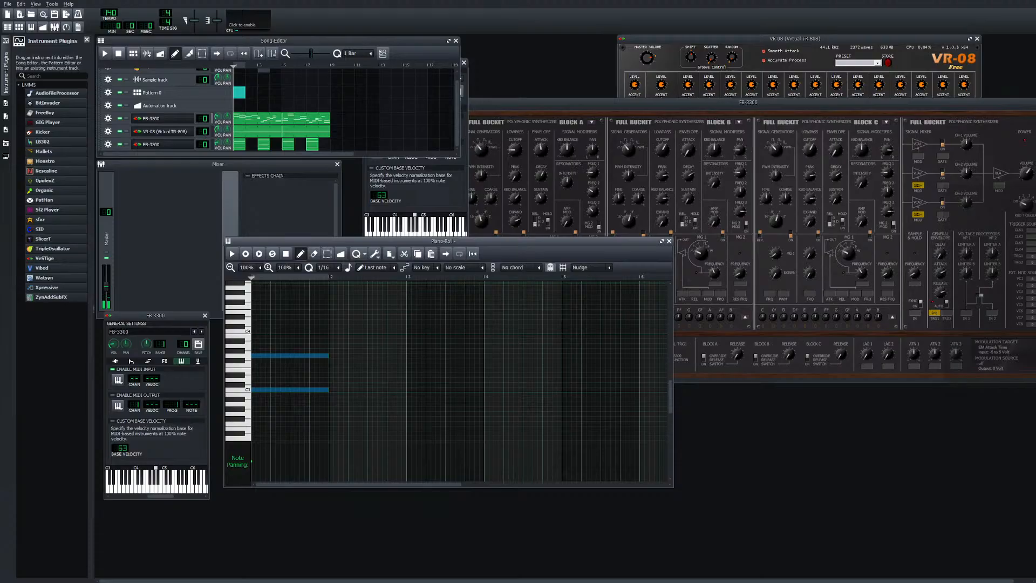
pyautogui.press('space')
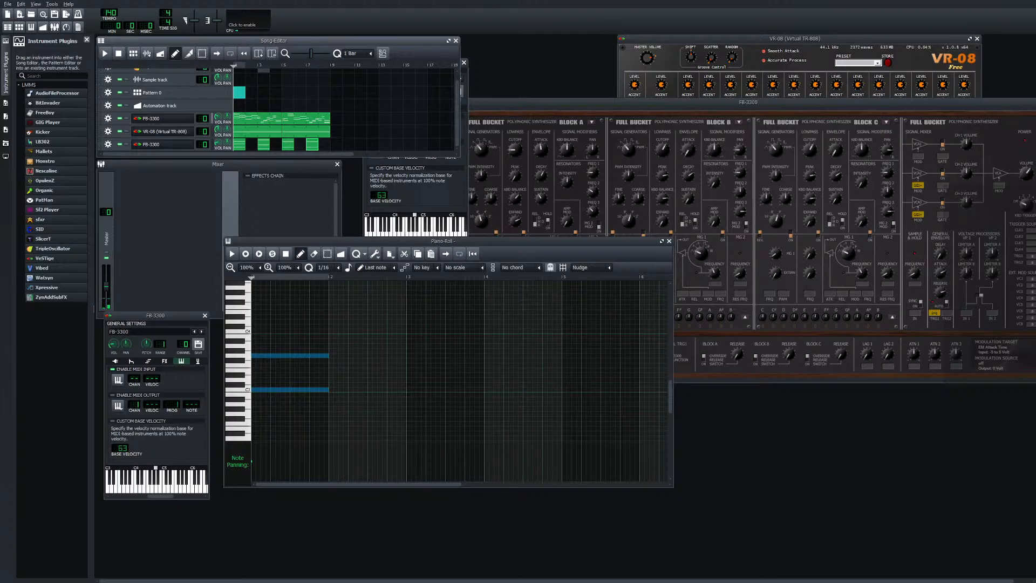
# Delete the bar 7 clip from the lower FB-3300 track
pyautogui.click(312, 145)
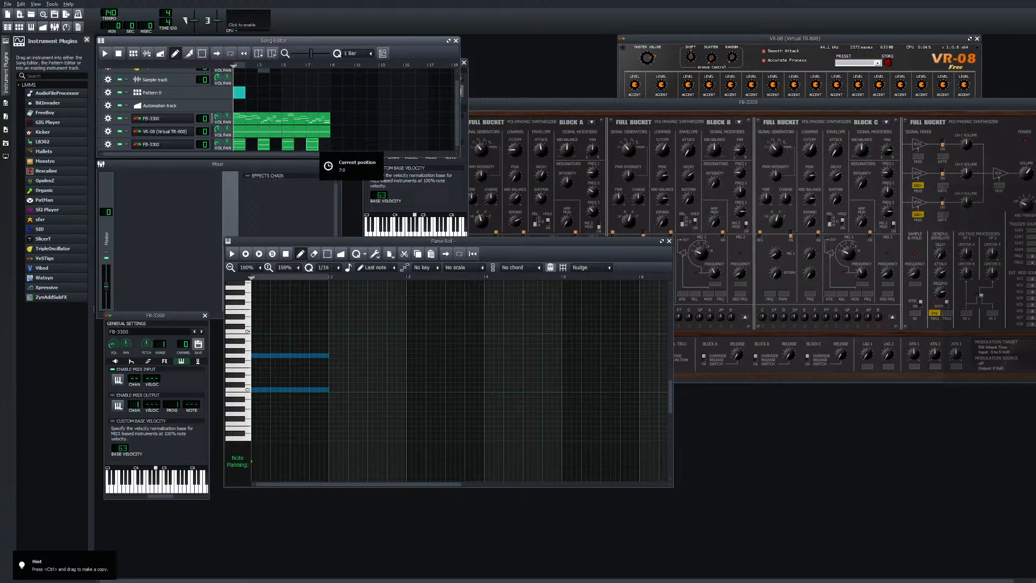
pyautogui.doubleClick(312, 144)
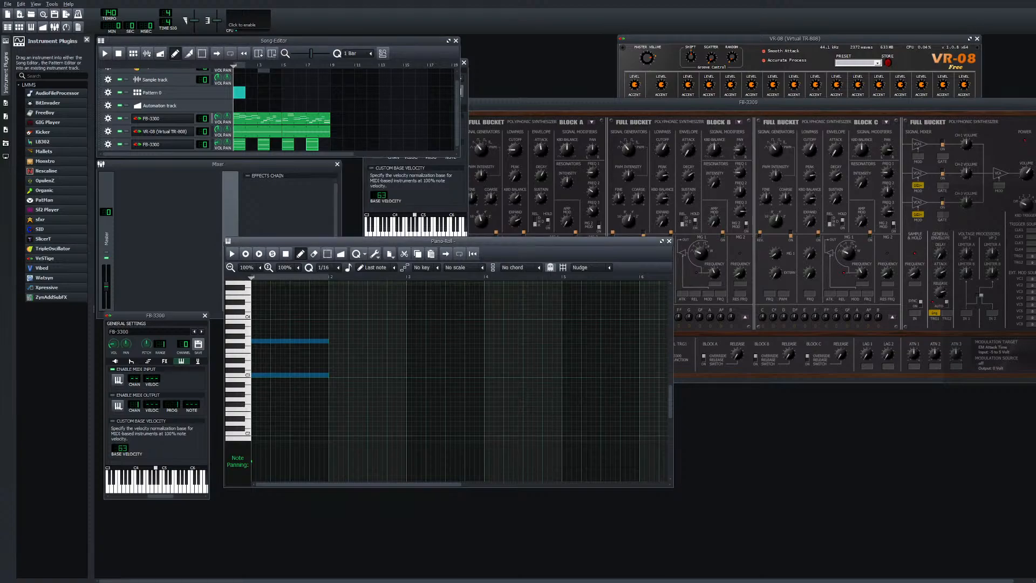
pyautogui.middleClick(312, 145)
# Extend both notes of the lower FB-3300 track's bar 5 clip to four full bars and play the song
pyautogui.doubleClick(288, 144)
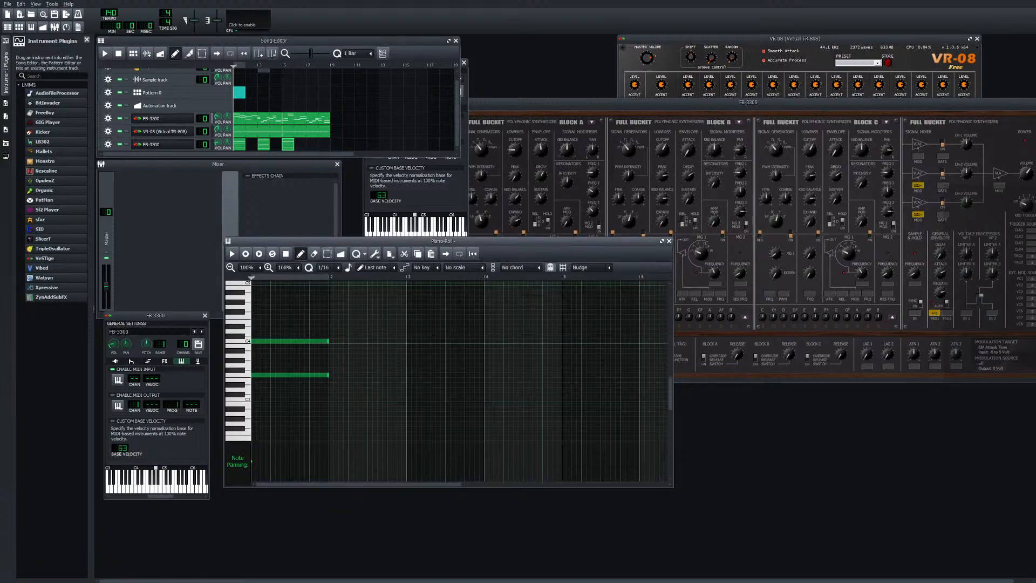
pyautogui.moveTo(288, 145)
pyautogui.mouseDown()
pyautogui.moveTo(300, 145)
pyautogui.moveTo(288, 145)
pyautogui.mouseUp()
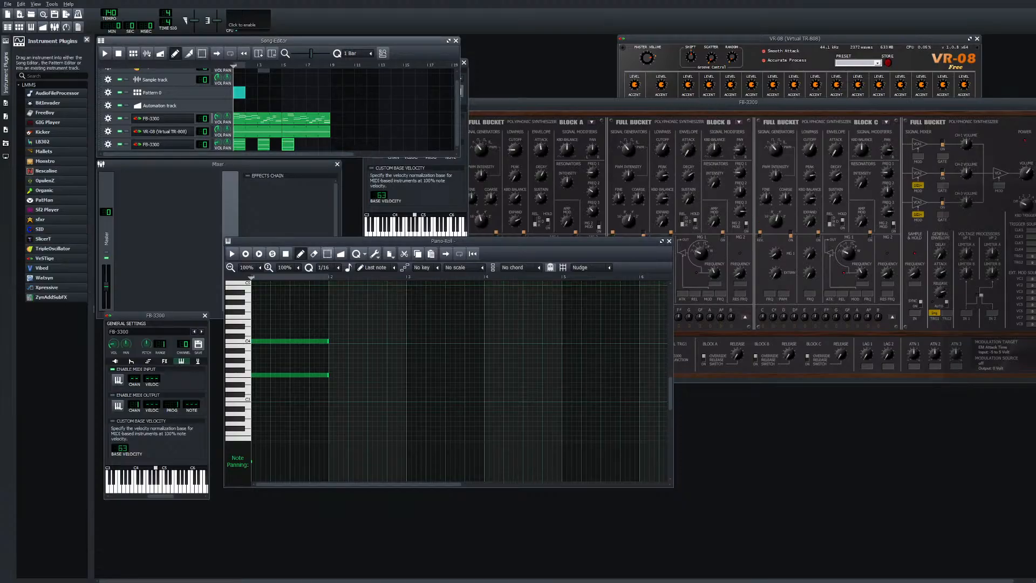
pyautogui.click(328, 253)
pyautogui.hotkey('ctrl', 'a')
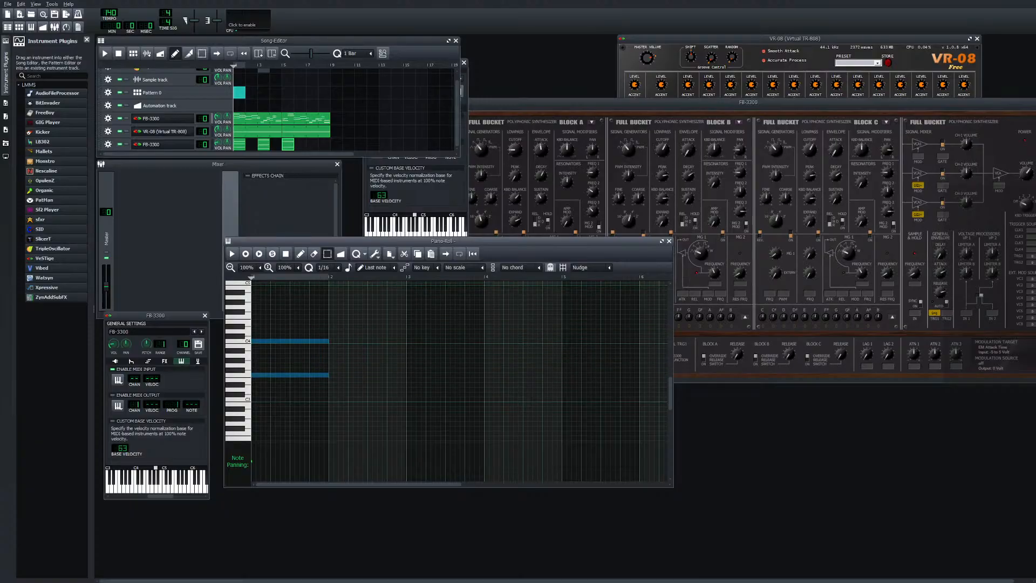
pyautogui.hotkey('shift', 'd')
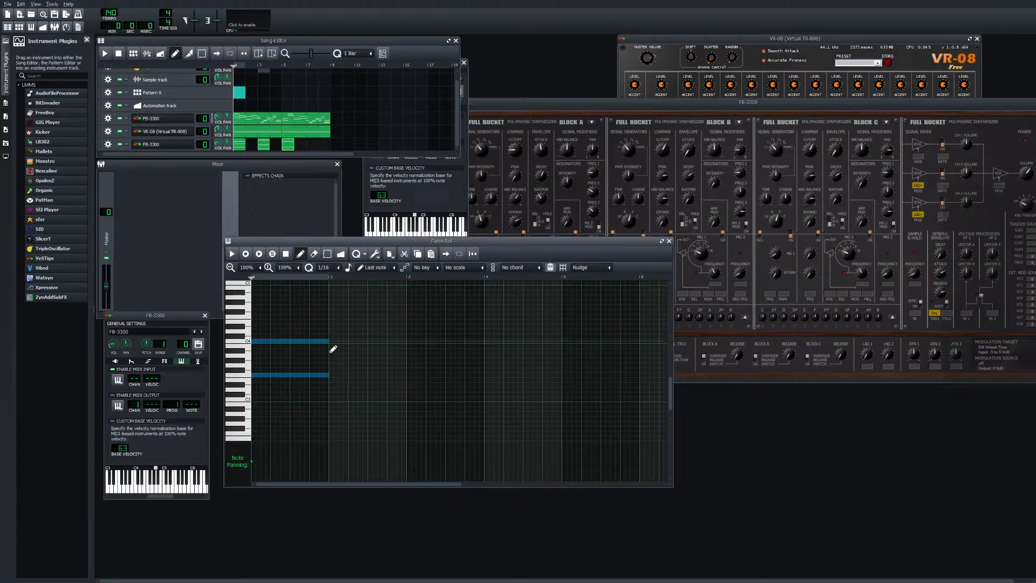
pyautogui.moveTo(337, 349); pyautogui.dragTo(567, 354)
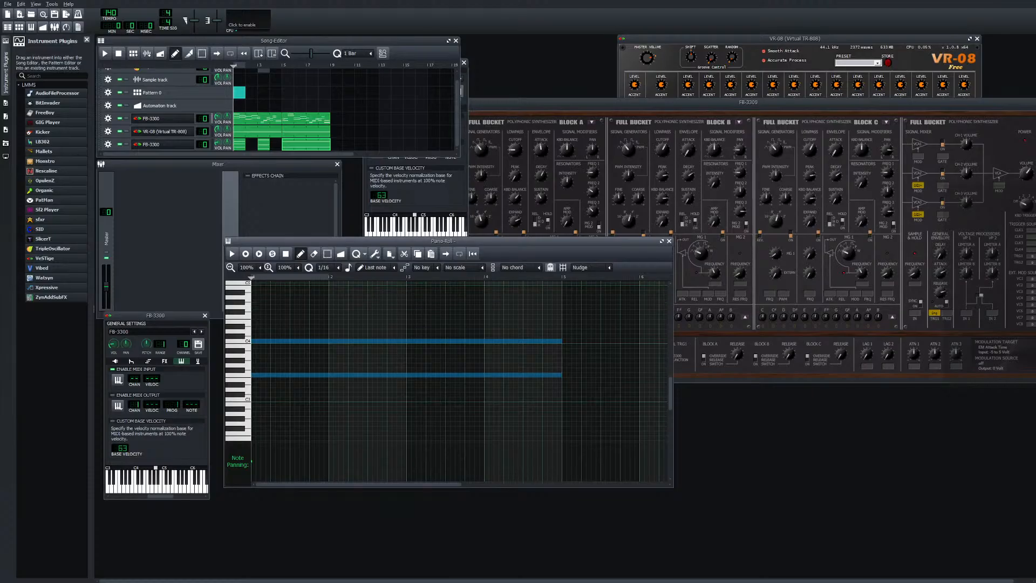
pyautogui.click(105, 53)
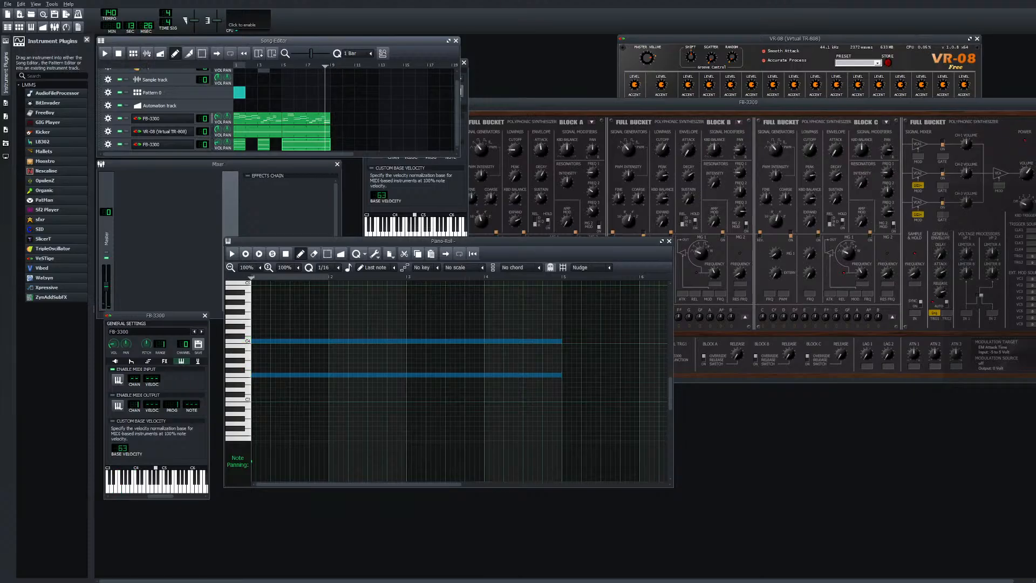
# Raise the final three-note chord of the upper FB-3300 melody's second clip ten semitones to D, F and A, and audition it
pyautogui.doubleClick(307, 118)
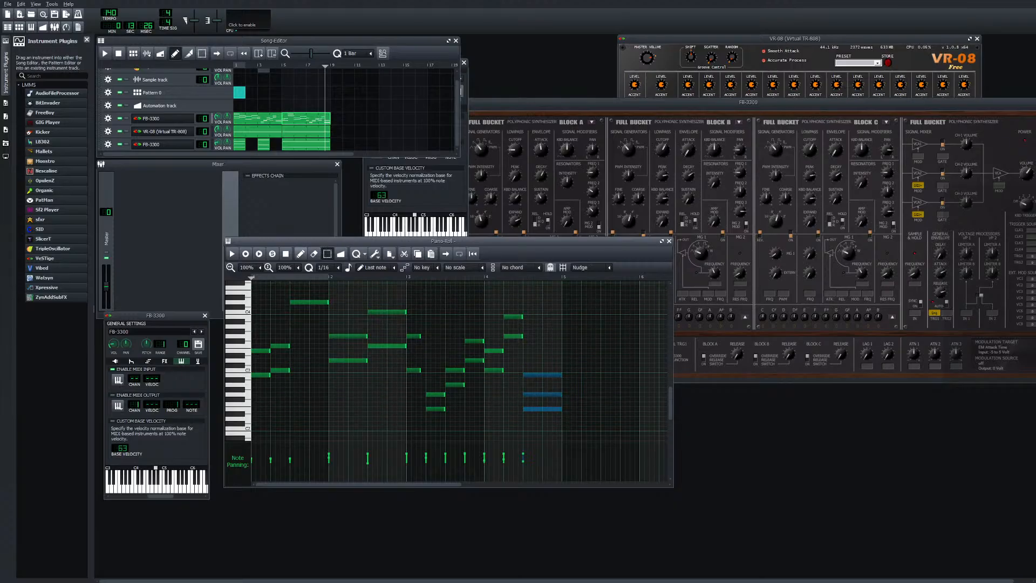
pyautogui.press('Up')
pyautogui.press('Up')
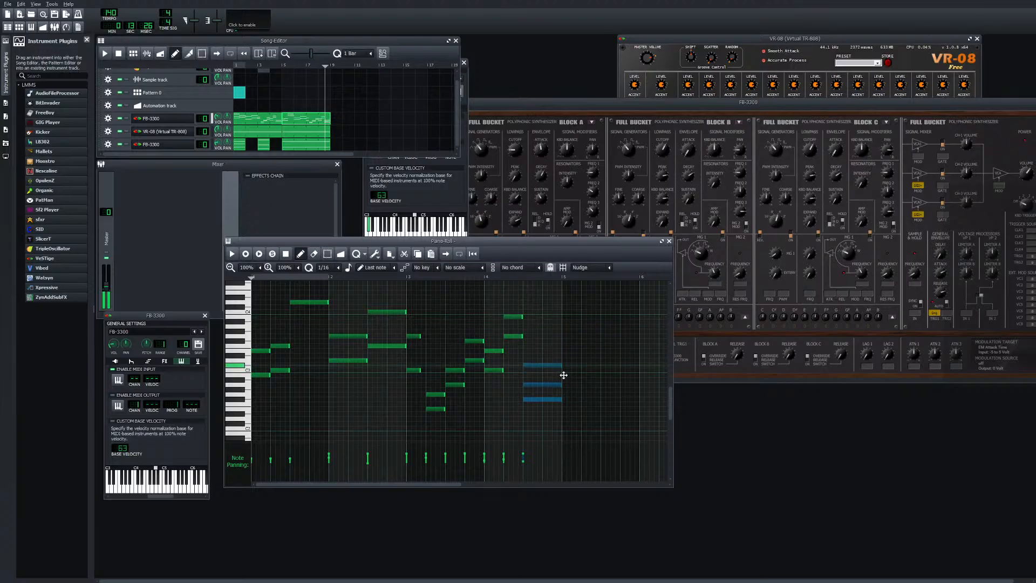
pyautogui.moveTo(564, 375); pyautogui.dragTo(563, 333)
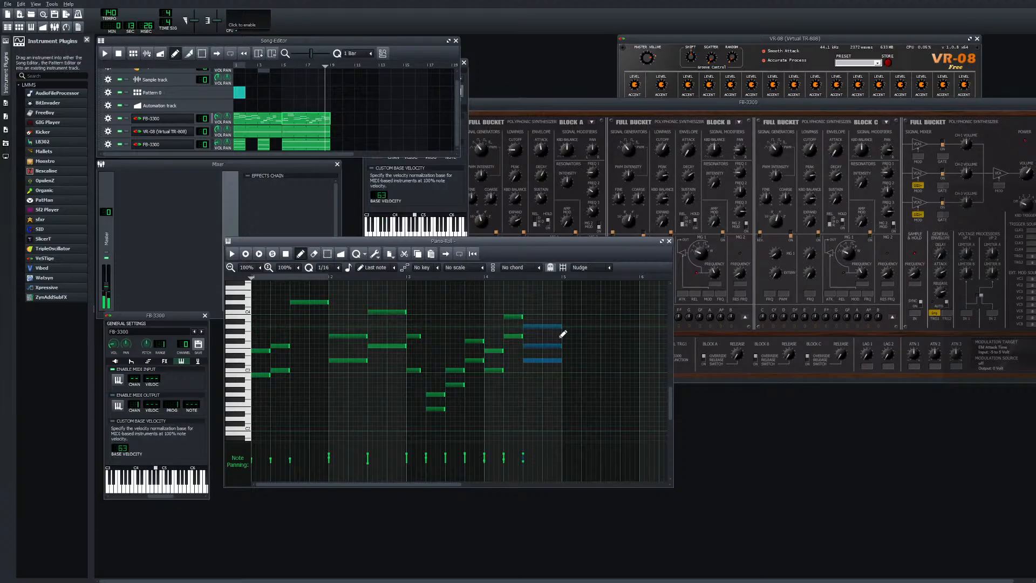
pyautogui.click(286, 65)
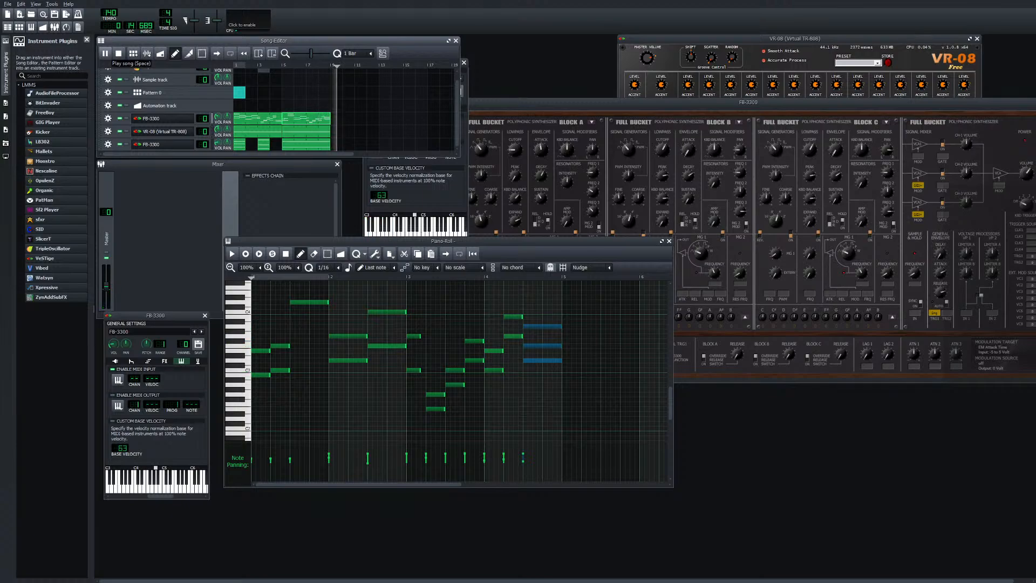
pyautogui.press('space')
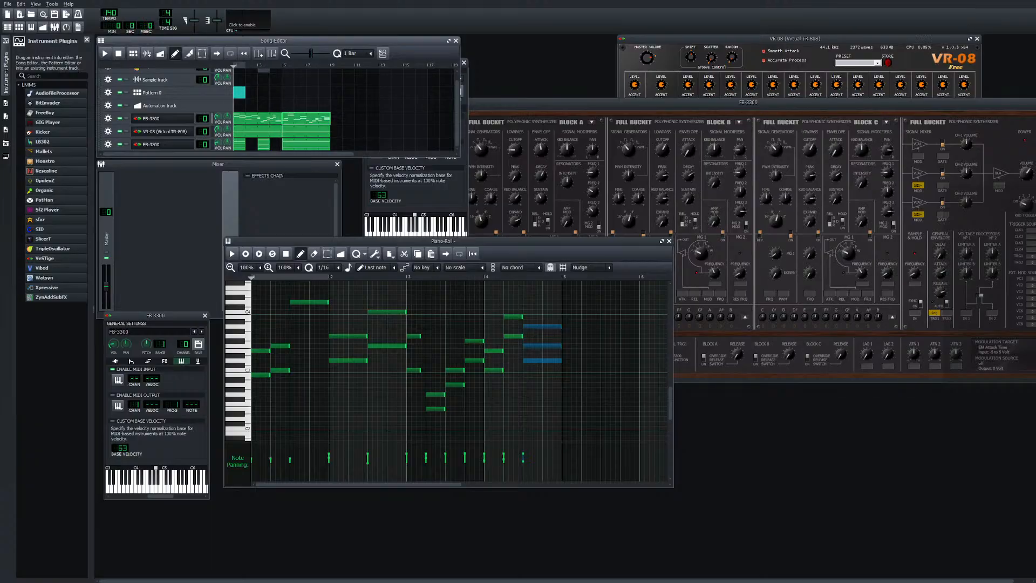
pyautogui.press('space')
# Lower the melody's final chord seven semitones to G, A# and D, and delete the stray note beside it
pyautogui.moveTo(543, 330); pyautogui.dragTo(544, 368)
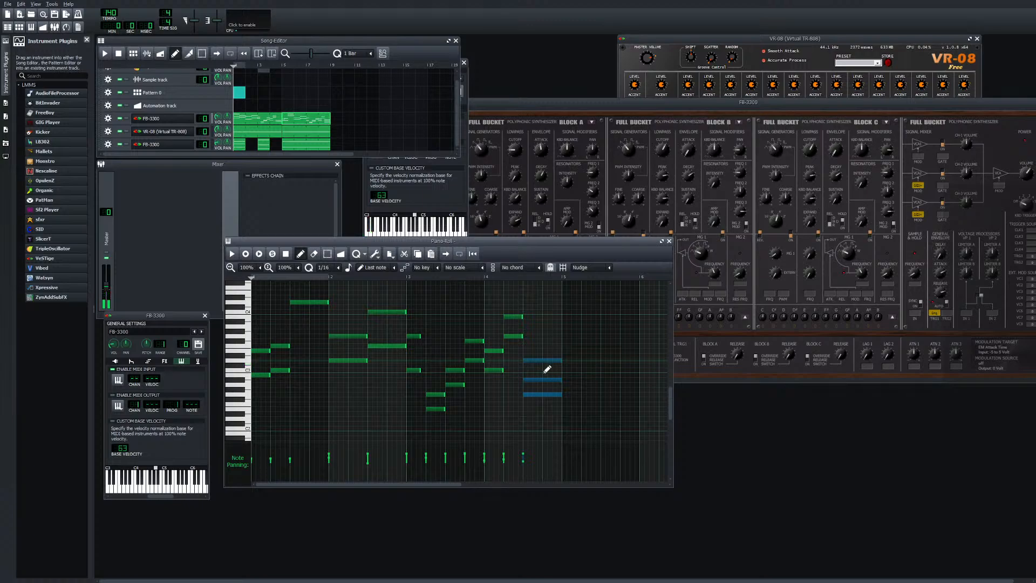
pyautogui.click(561, 366)
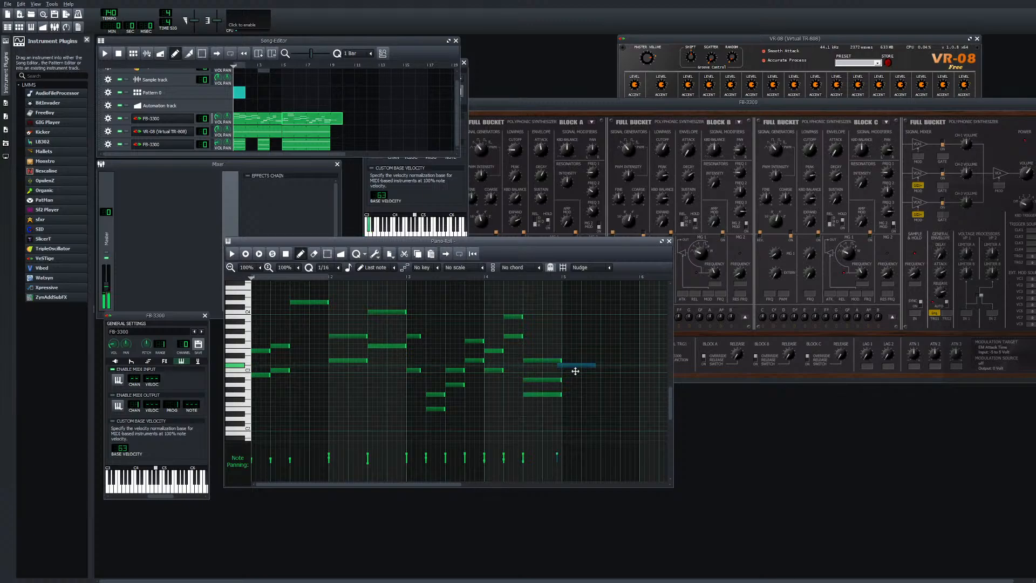
pyautogui.click(555, 374)
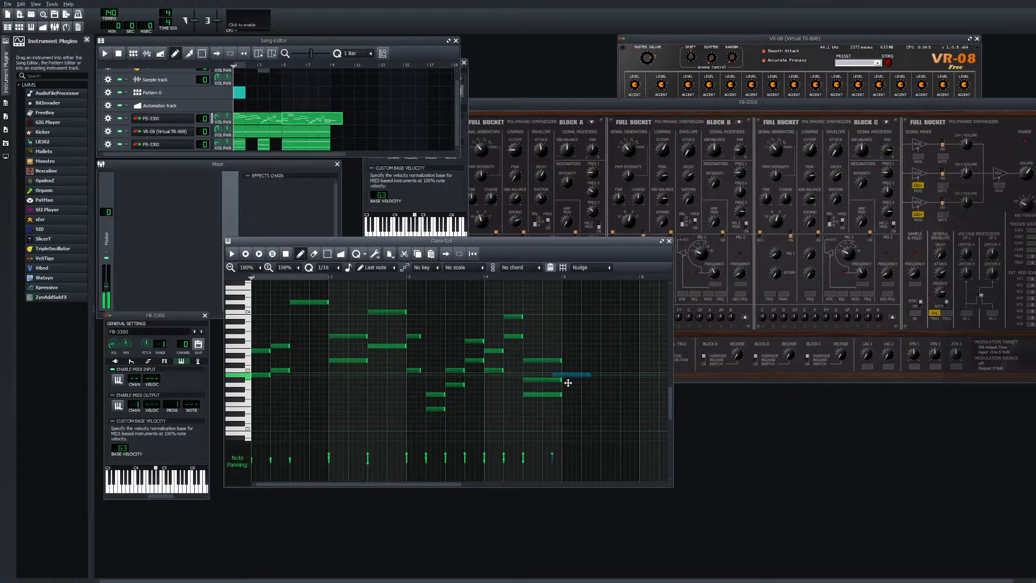
pyautogui.rightClick(568, 377)
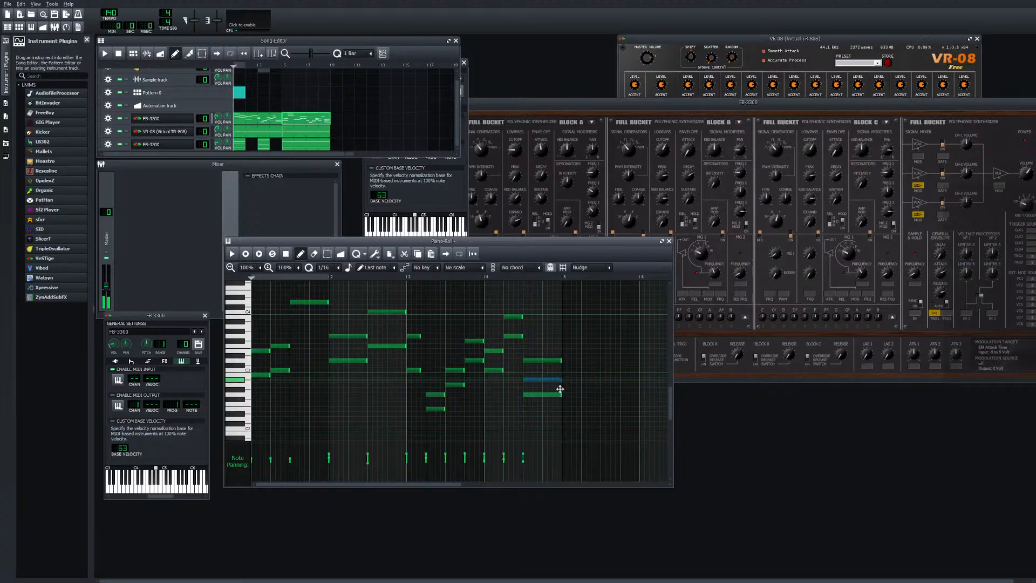
# Try the final chord's lowest G an octave higher and then as A above the chord, playing the song after each change
pyautogui.click(553, 394)
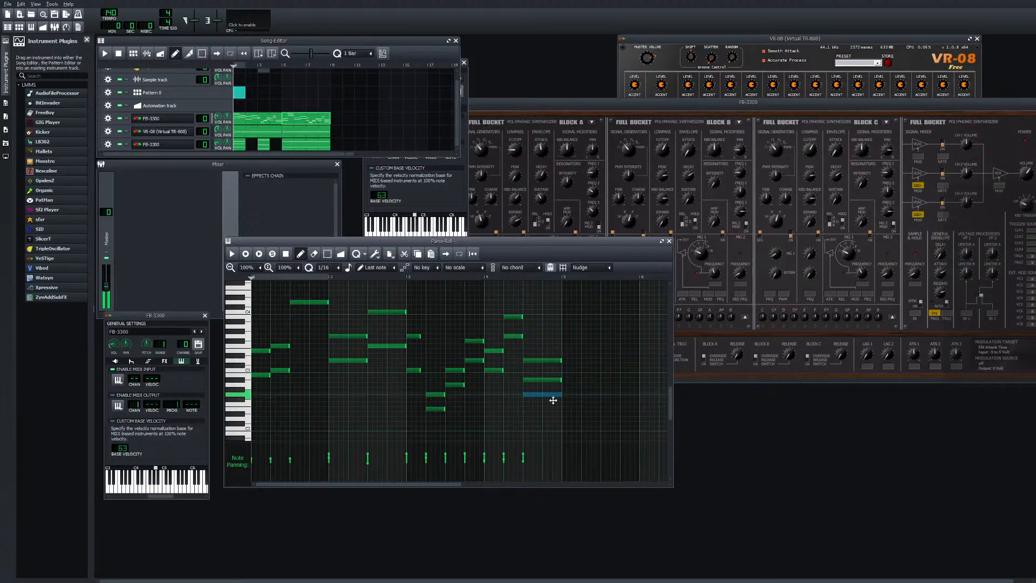
pyautogui.moveTo(553, 400); pyautogui.dragTo(555, 344)
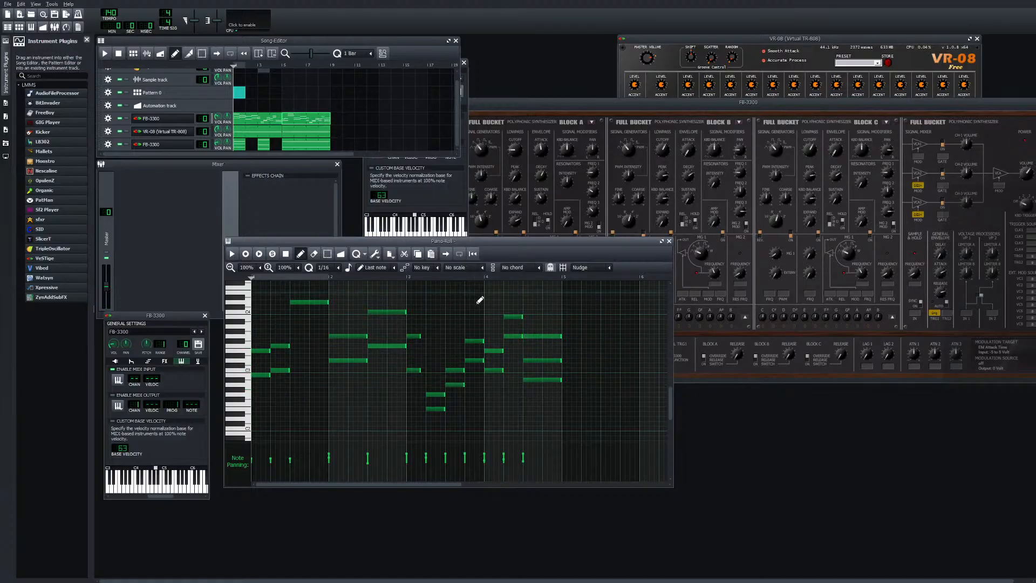
pyautogui.click(104, 53)
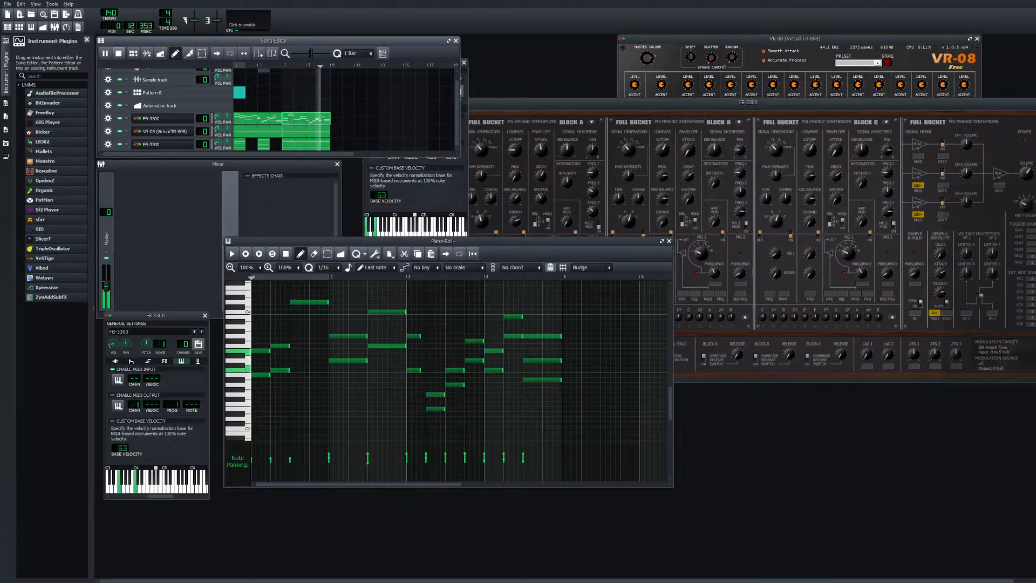
pyautogui.press('space')
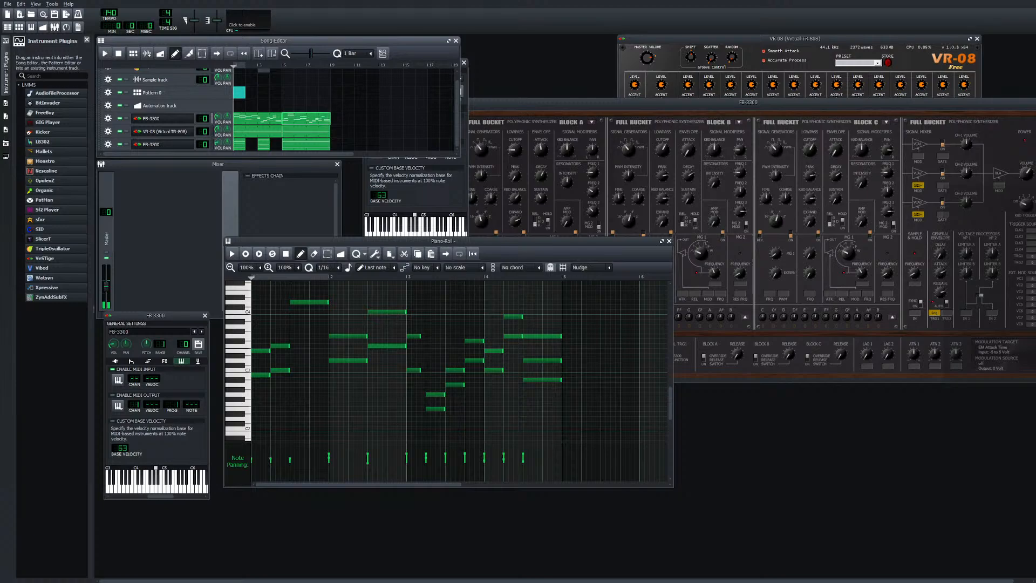
pyautogui.moveTo(543, 335)
pyautogui.mouseDown()
pyautogui.moveTo(545, 350)
pyautogui.moveTo(546, 332)
pyautogui.mouseUp()
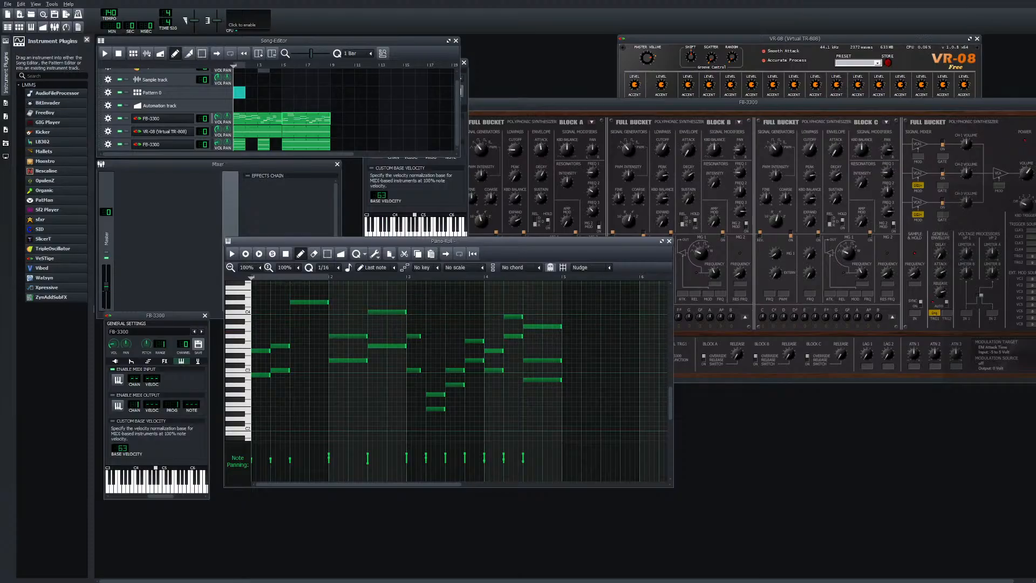
pyautogui.press('space')
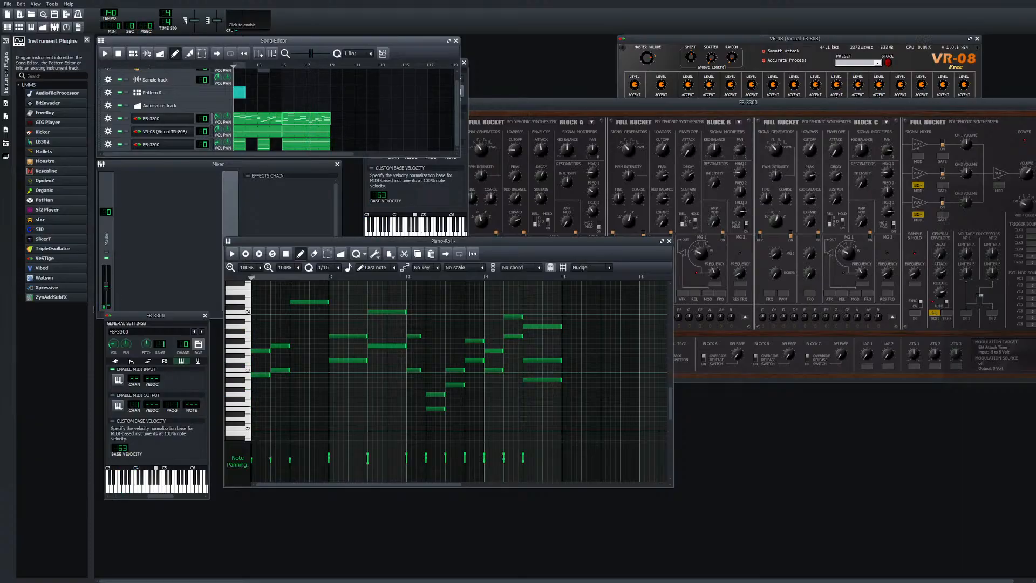
# Change the final chord to G, A and D by lowering its A# to A and moving its highest note to a low G
pyautogui.moveTo(552, 327); pyautogui.dragTo(549, 435)
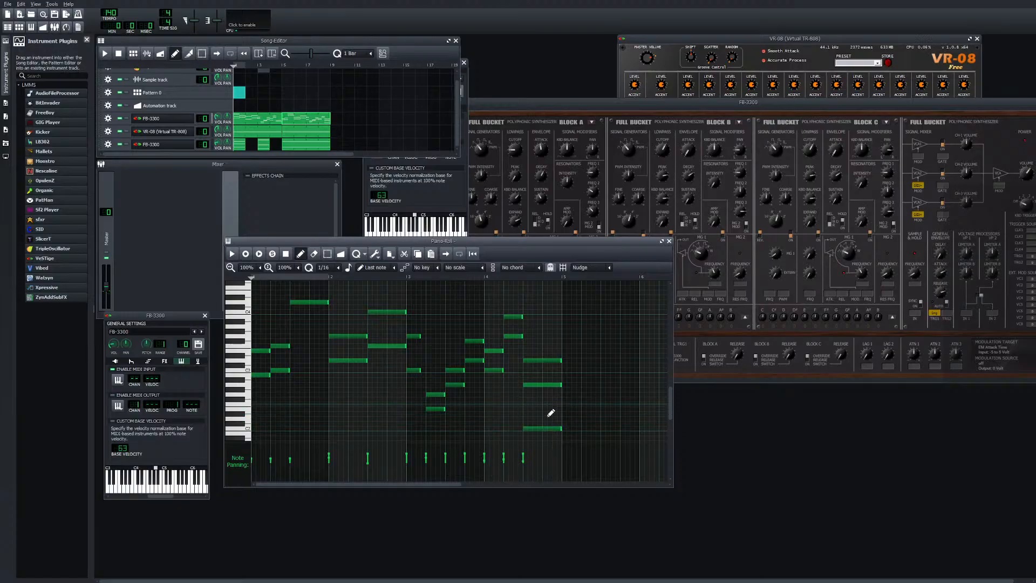
pyautogui.scroll(-1, 551, 414)
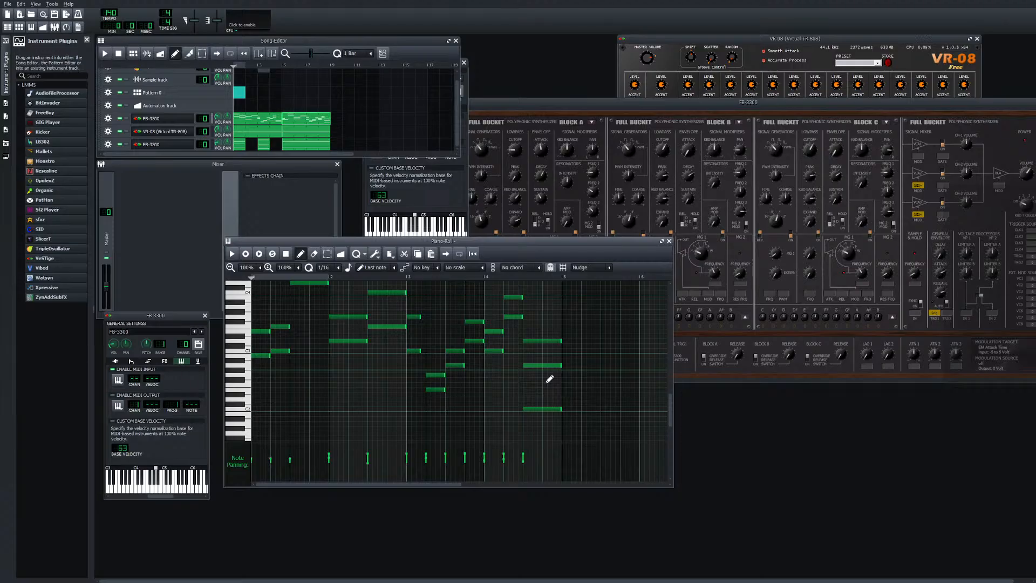
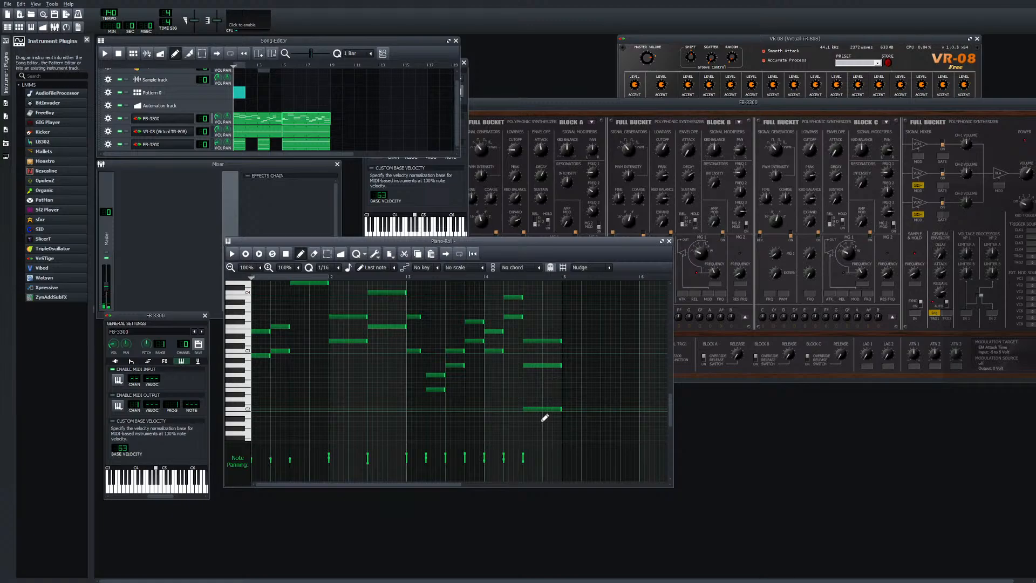
pyautogui.moveTo(546, 415); pyautogui.dragTo(555, 382)
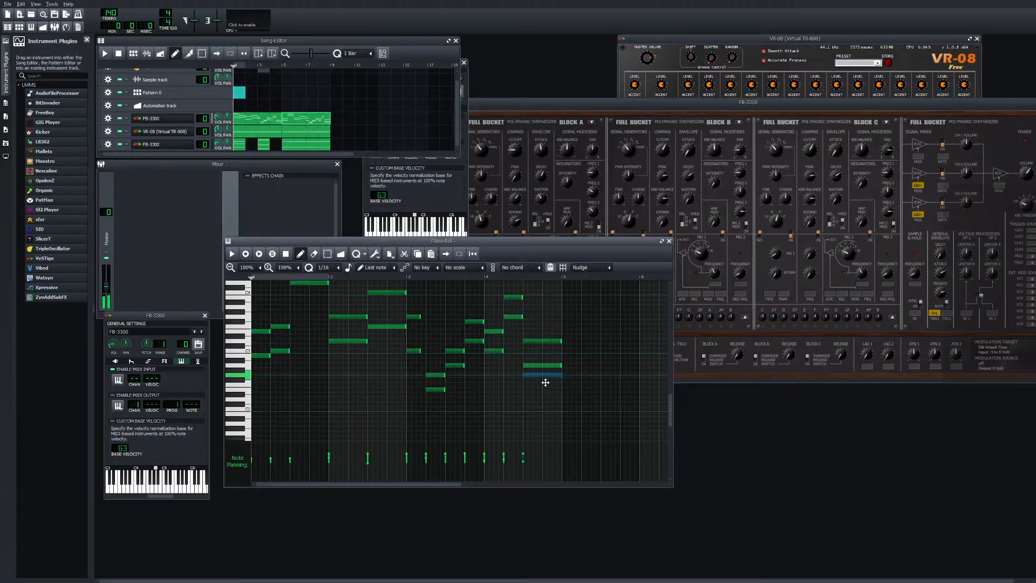
# Change the upper FB-3300 melody's final chord to A, C and a low E, and play the ending from about bar 7
pyautogui.moveTo(541, 382); pyautogui.dragTo(551, 340)
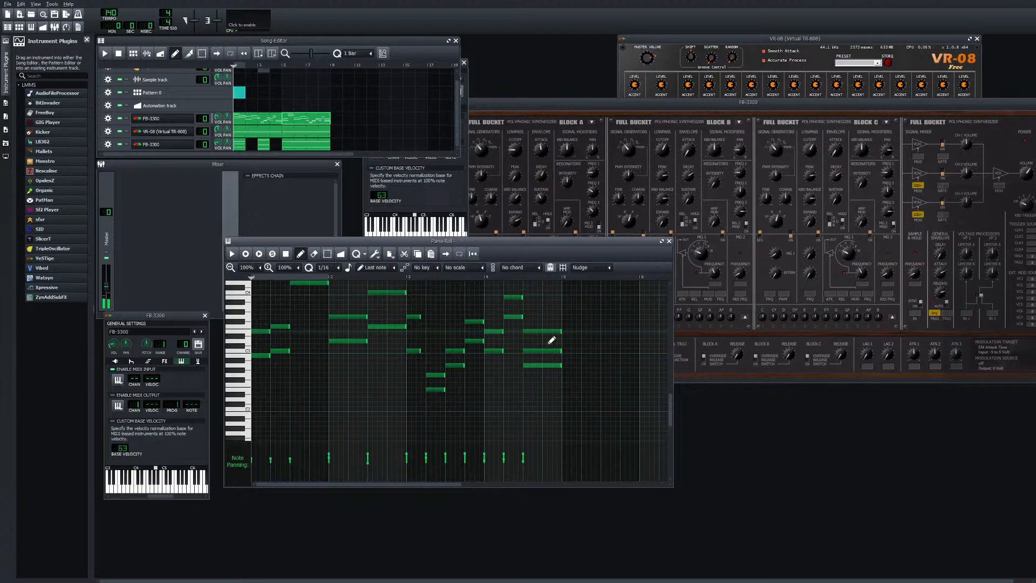
pyautogui.click(551, 341)
pyautogui.moveTo(553, 341); pyautogui.dragTo(549, 399)
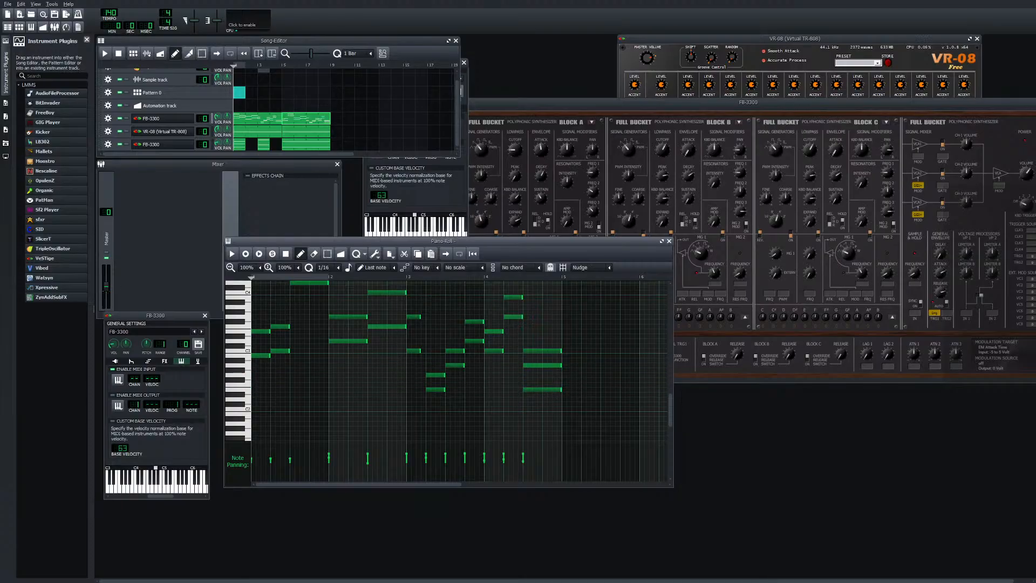
pyautogui.click(306, 65)
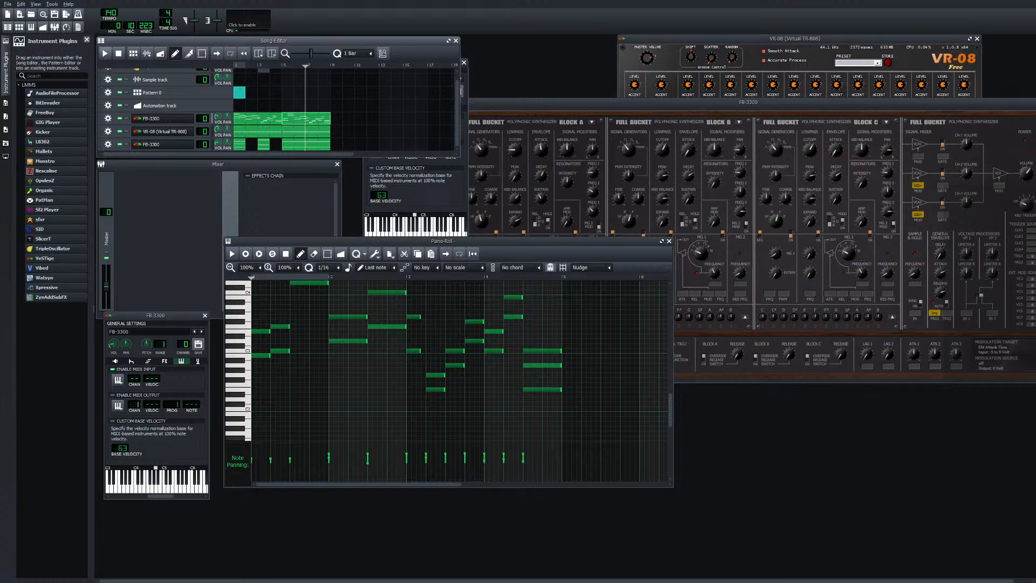
pyautogui.press('space')
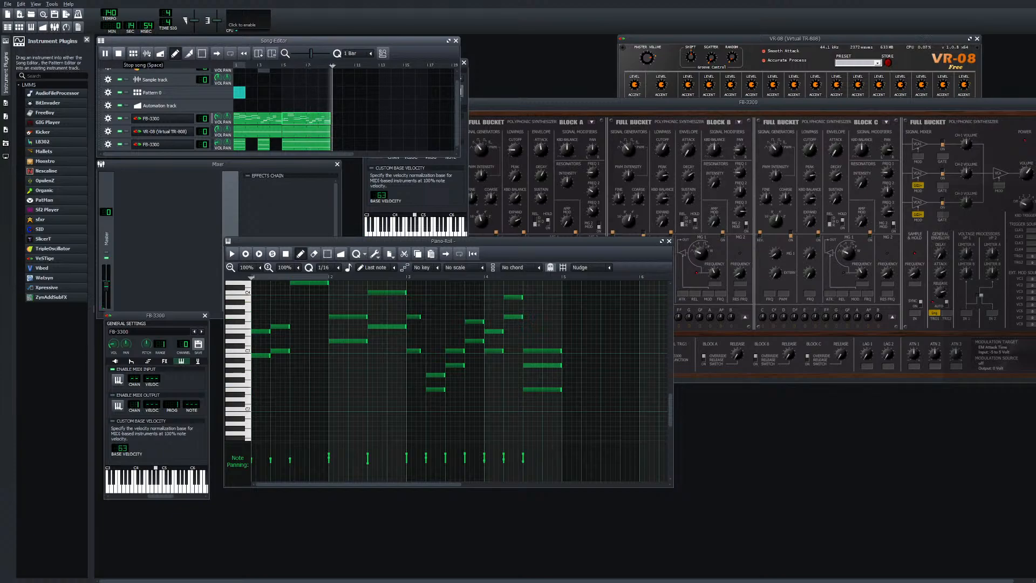
pyautogui.click(105, 53)
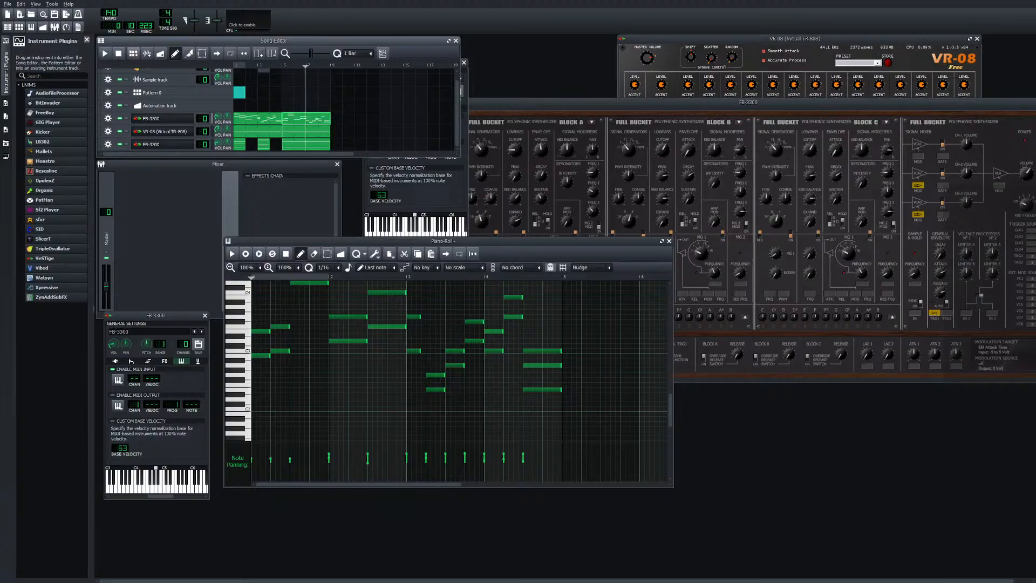
# Delete the low E from the melody's final chord, and play both the ending and the song from the start
pyautogui.click(548, 390)
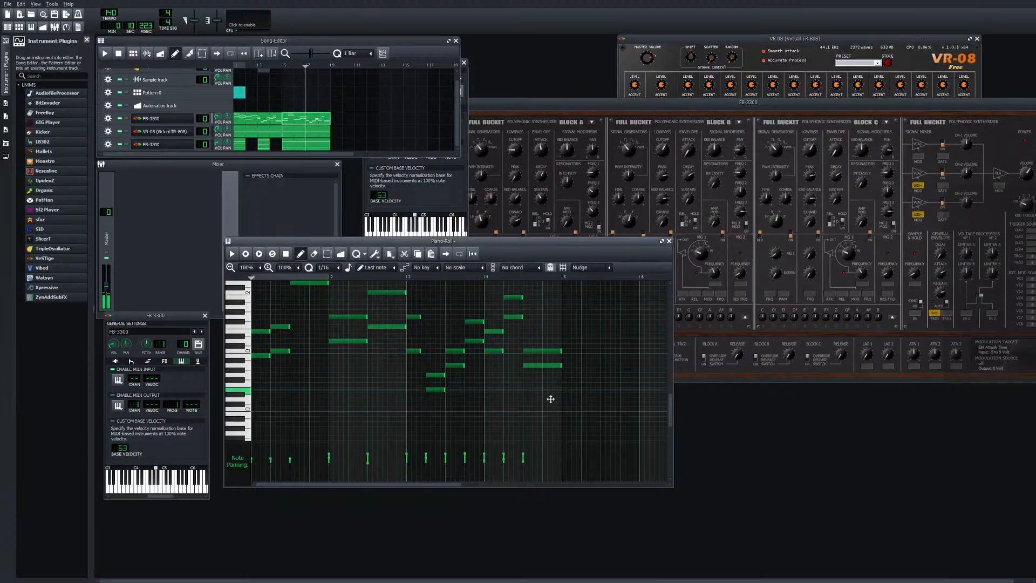
pyautogui.click(105, 54)
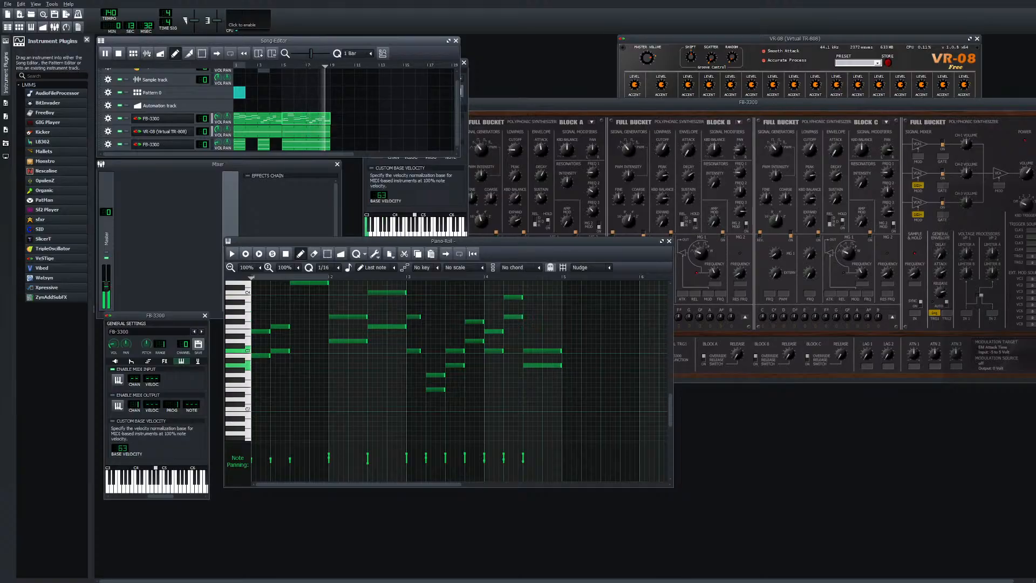
pyautogui.press('space')
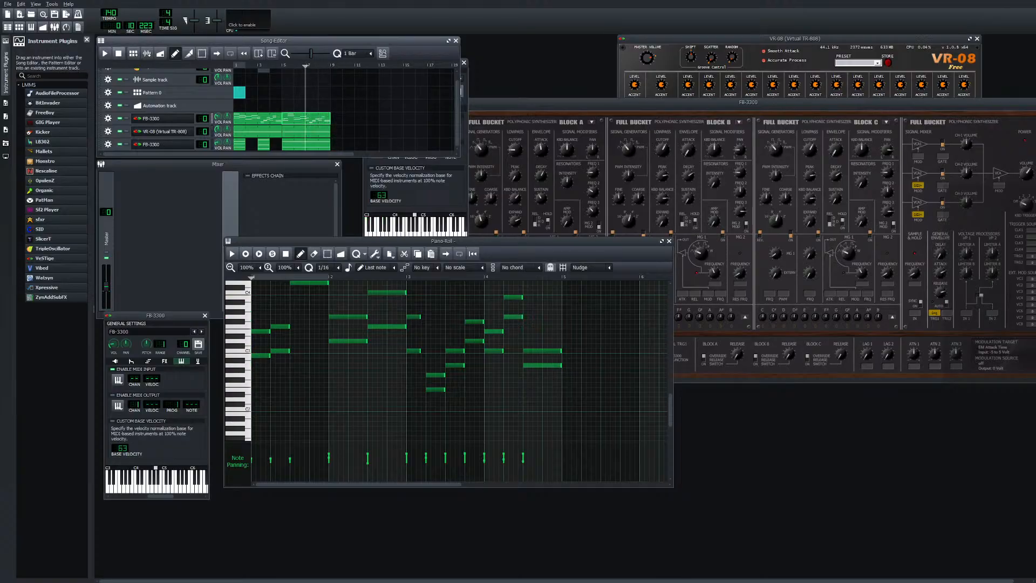
pyautogui.press('space')
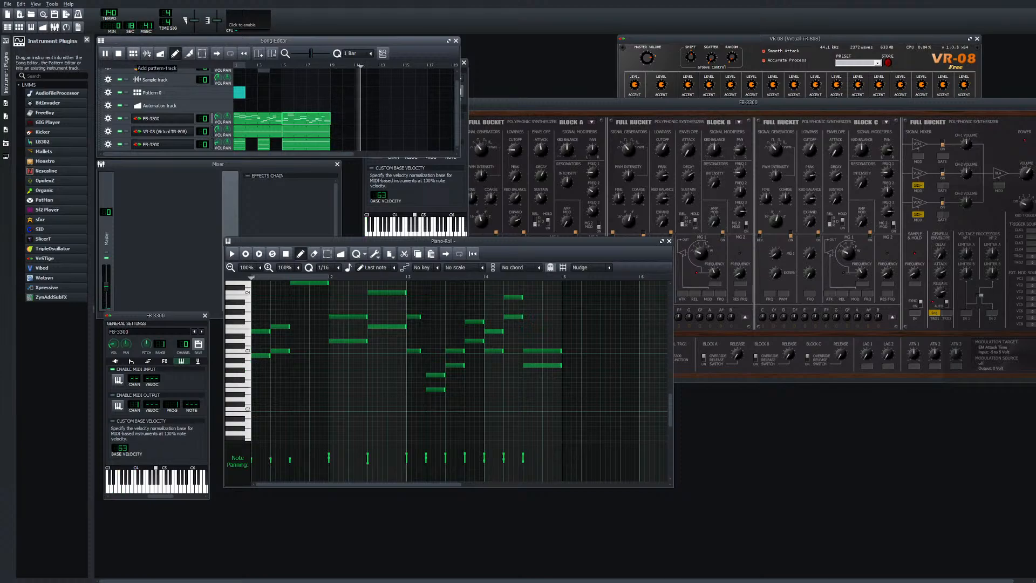
pyautogui.click(118, 53)
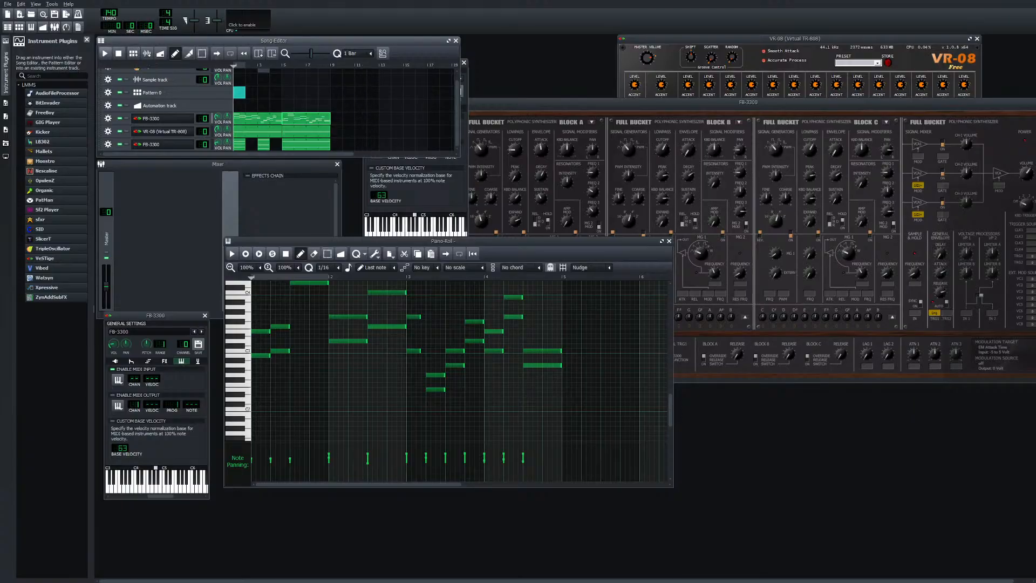
pyautogui.press('space')
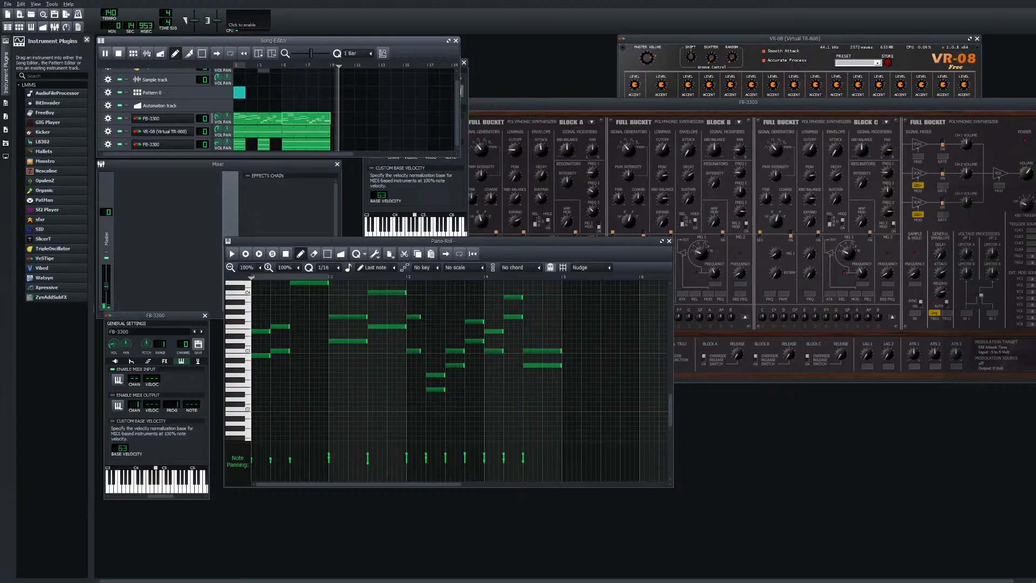
pyautogui.press('space')
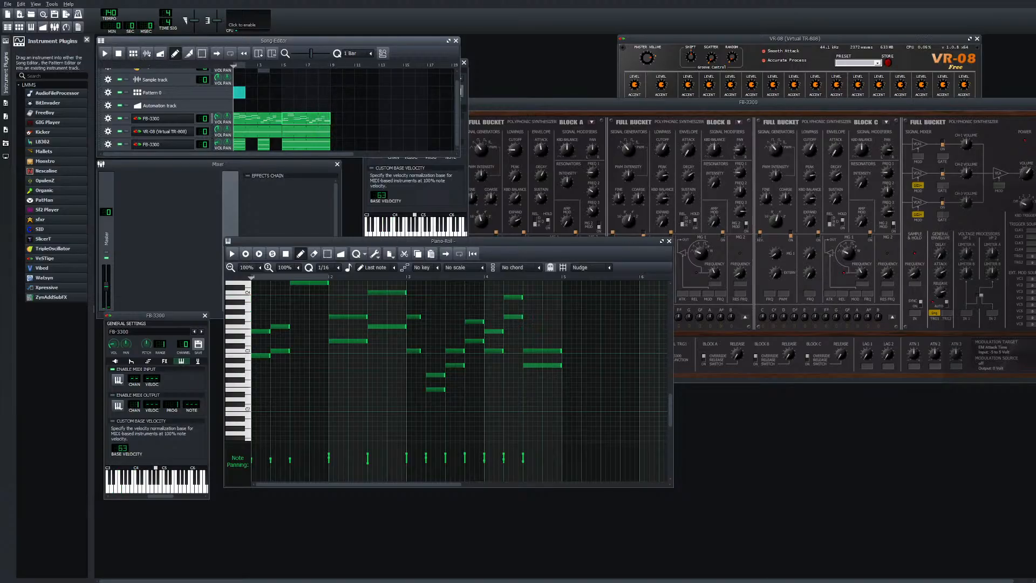
# Shorten both notes of the lower FB-3300 clip at bar 5 to one bar
pyautogui.doubleClick(306, 144)
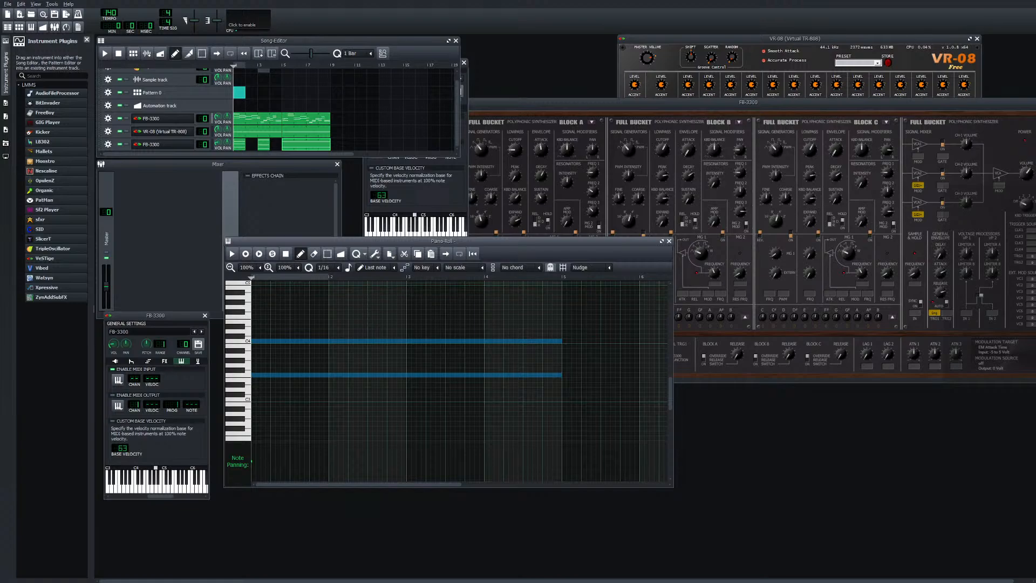
pyautogui.press('w')
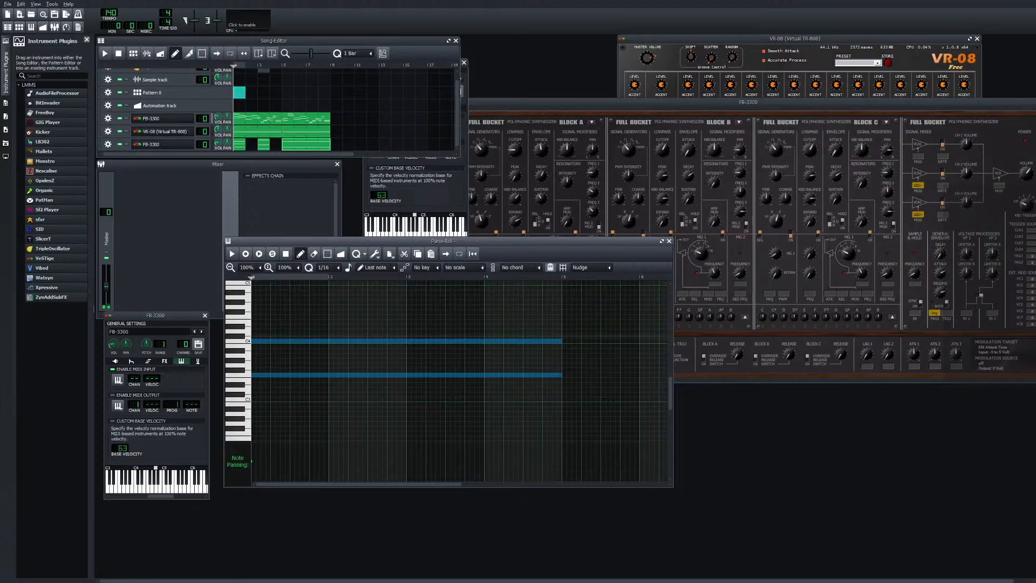
pyautogui.press('space')
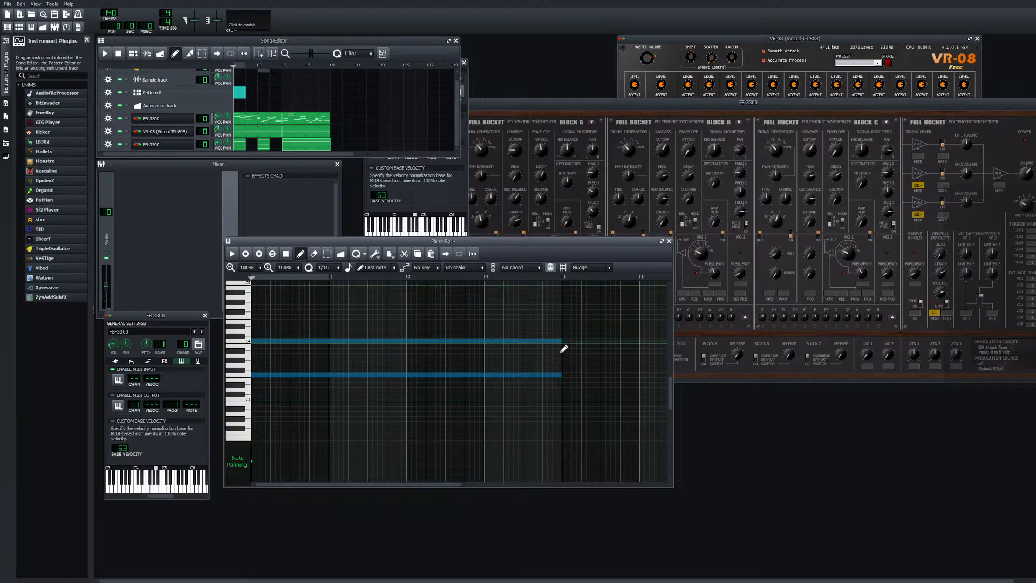
pyautogui.moveTo(563, 349); pyautogui.dragTo(355, 345)
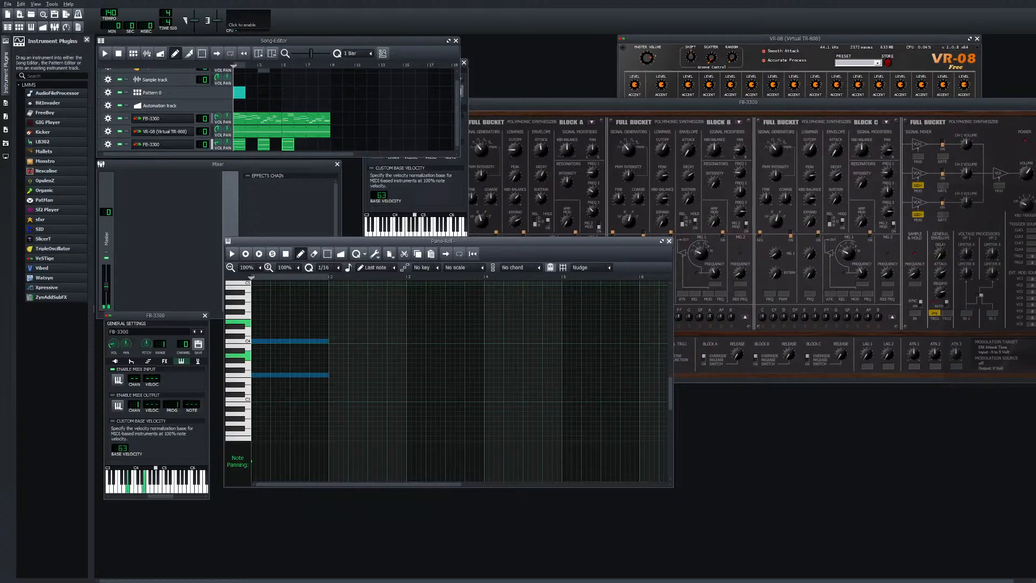
pyautogui.click(669, 241)
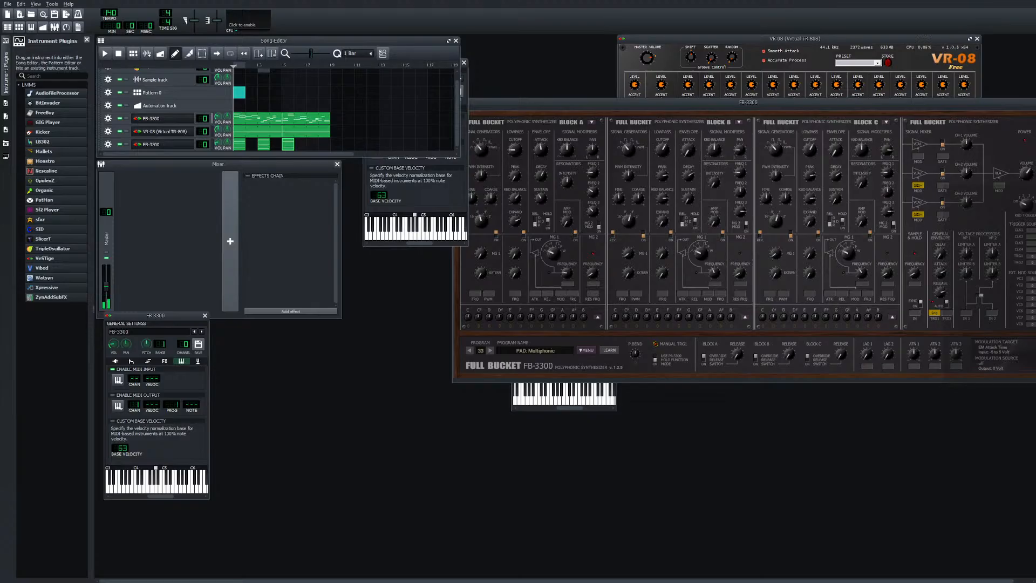
# Create a lower FB-3300 clip at bar 7 holding one-bar E and A notes
pyautogui.doubleClick(312, 144)
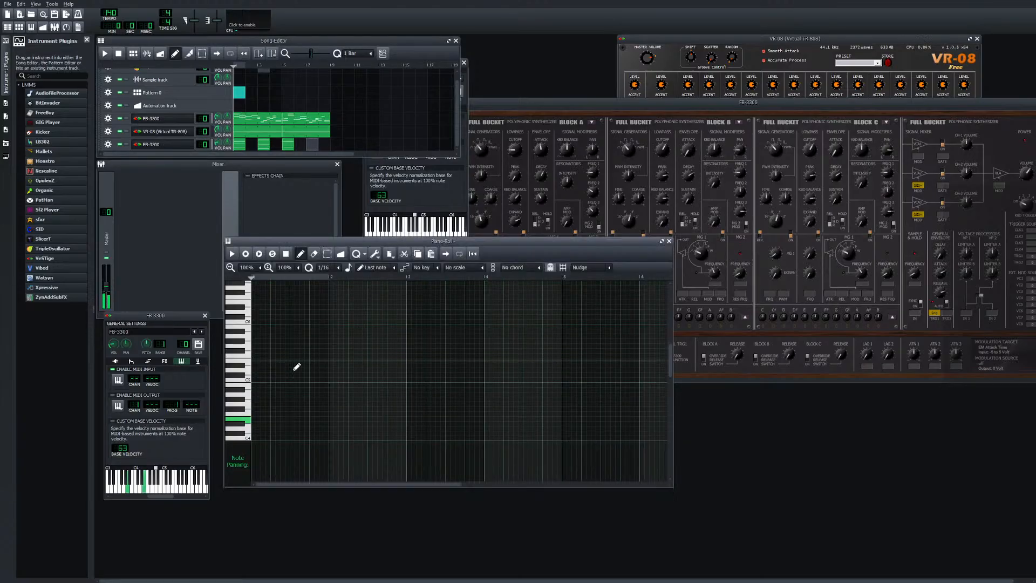
pyautogui.scroll(-3, 297, 365)
pyautogui.click(262, 360)
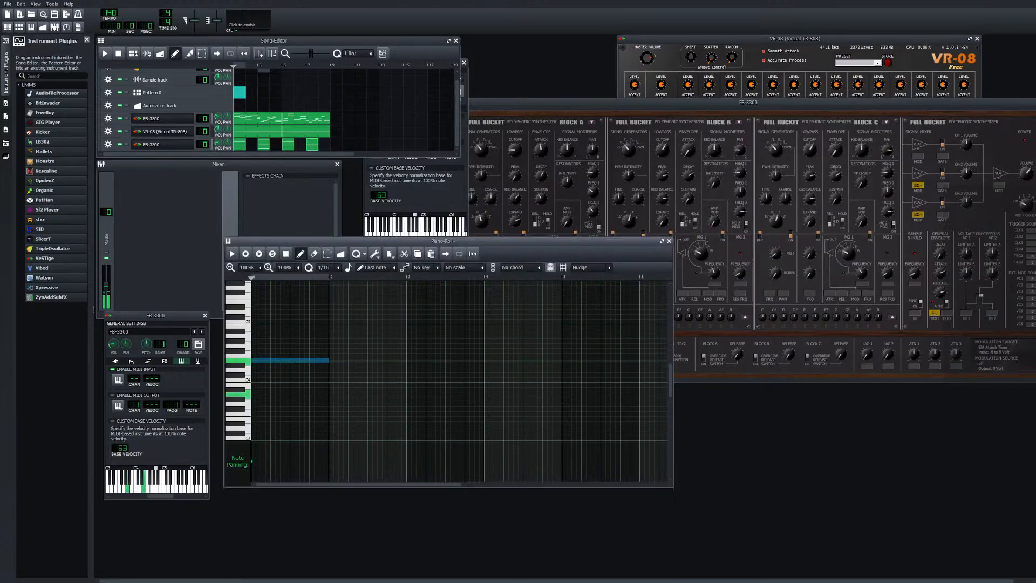
pyautogui.click(265, 394)
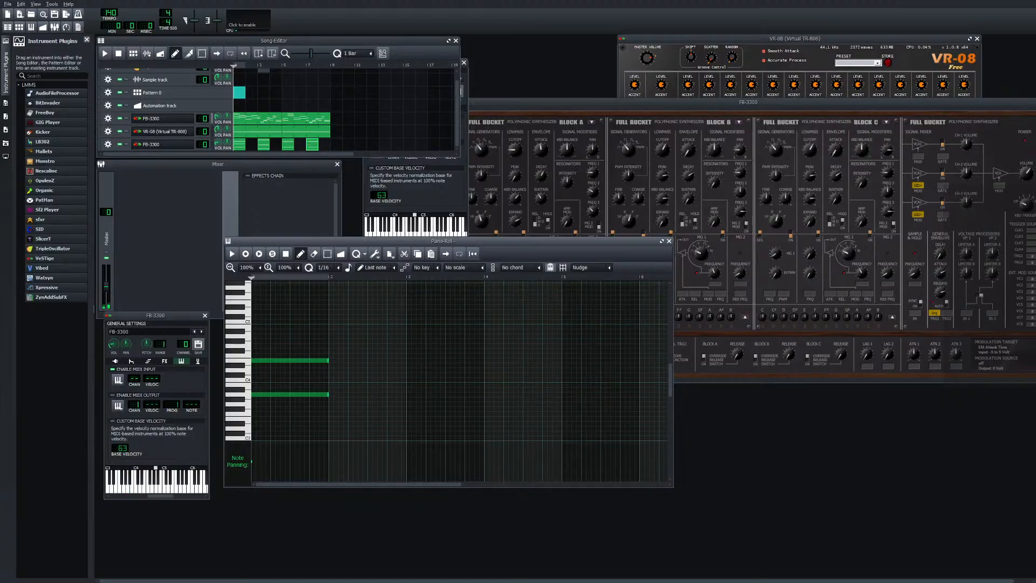
pyautogui.click(669, 241)
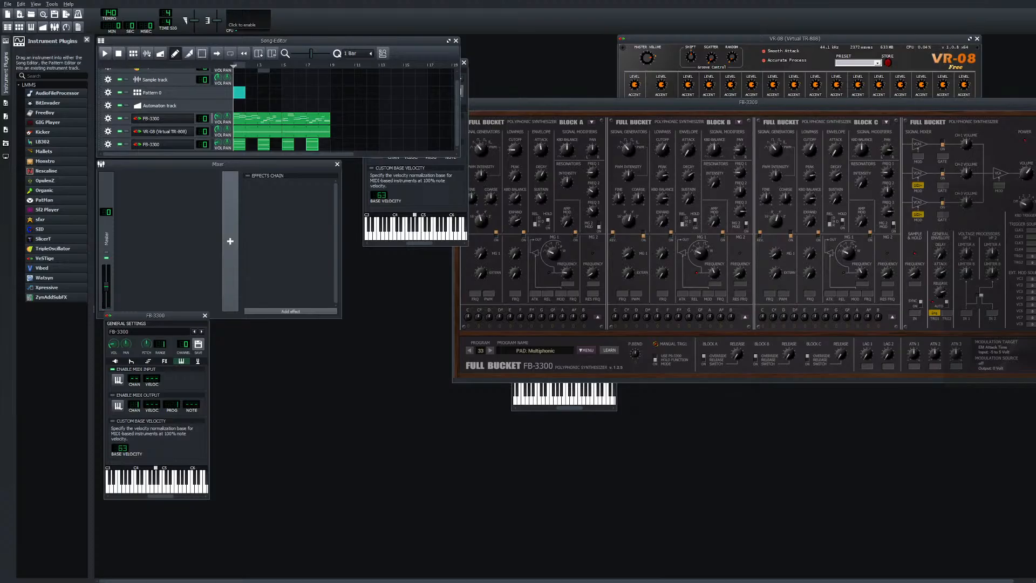
# Try moving the new lower FB-3300 clip one bar later to bar 8, playing the song before and after
pyautogui.press('space')
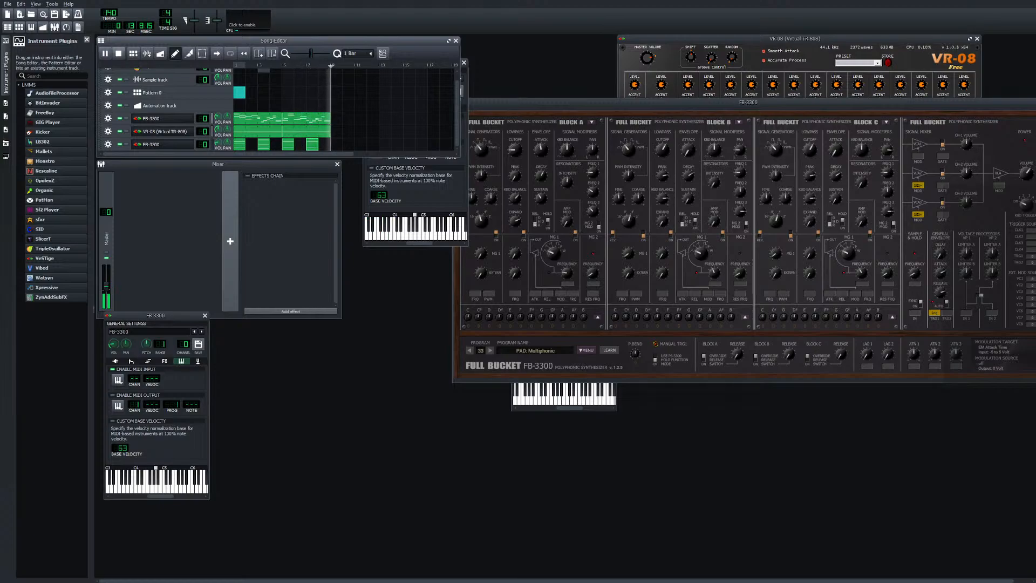
pyautogui.moveTo(311, 145); pyautogui.dragTo(324, 145)
pyautogui.click(104, 53)
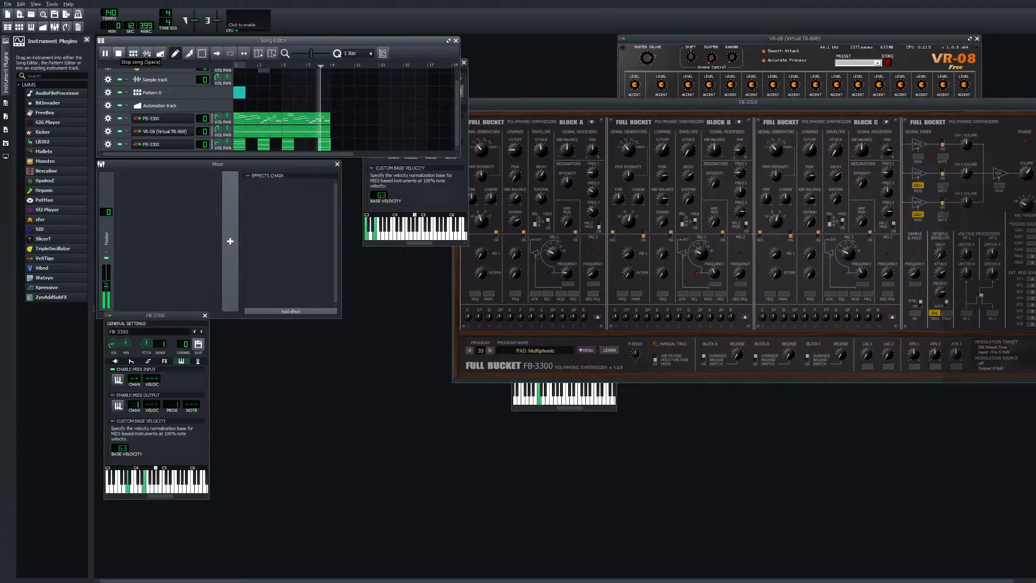
pyautogui.click(118, 53)
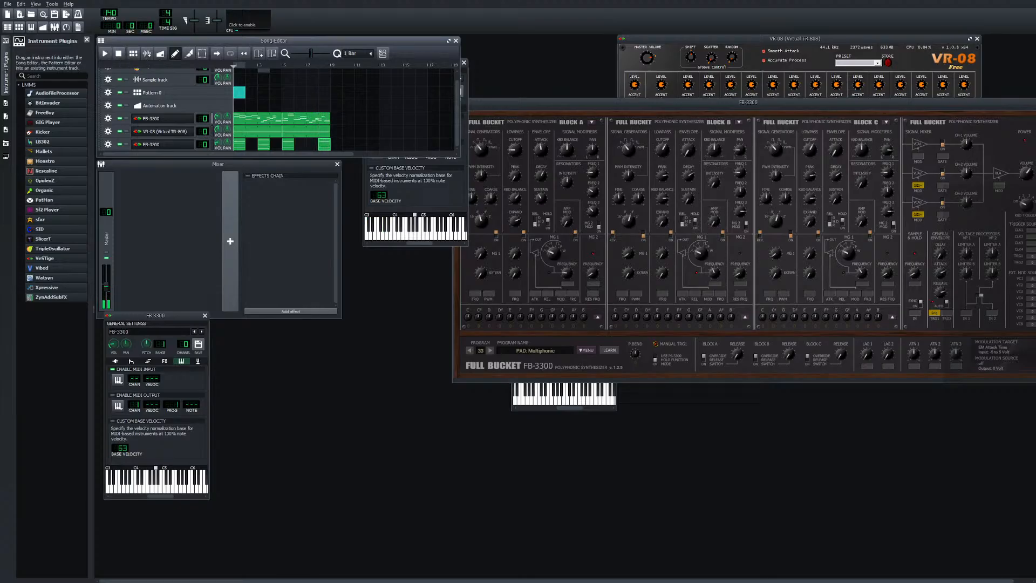
# Return the lower FB-3300's last clip to bar 7 and try D and G as its notes
pyautogui.click(324, 145)
pyautogui.click(105, 54)
pyautogui.rightClick(324, 146)
pyautogui.press('Escape')
pyautogui.press('F7')
pyautogui.moveTo(291, 339); pyautogui.dragTo(267, 360)
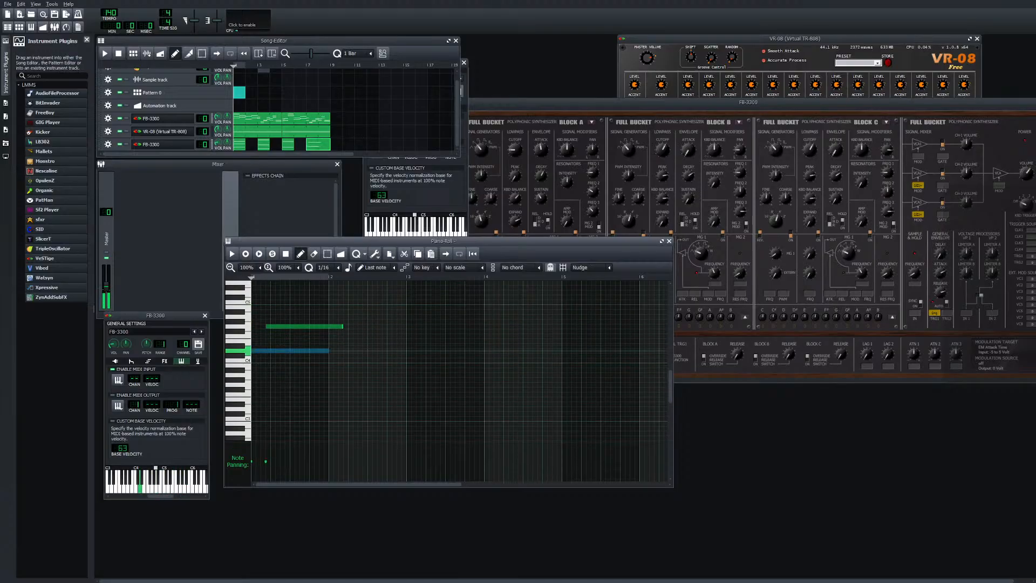
# Delete the upper G from the bar 7 clip, lower the remaining D to C, and play the song
pyautogui.click(287, 327)
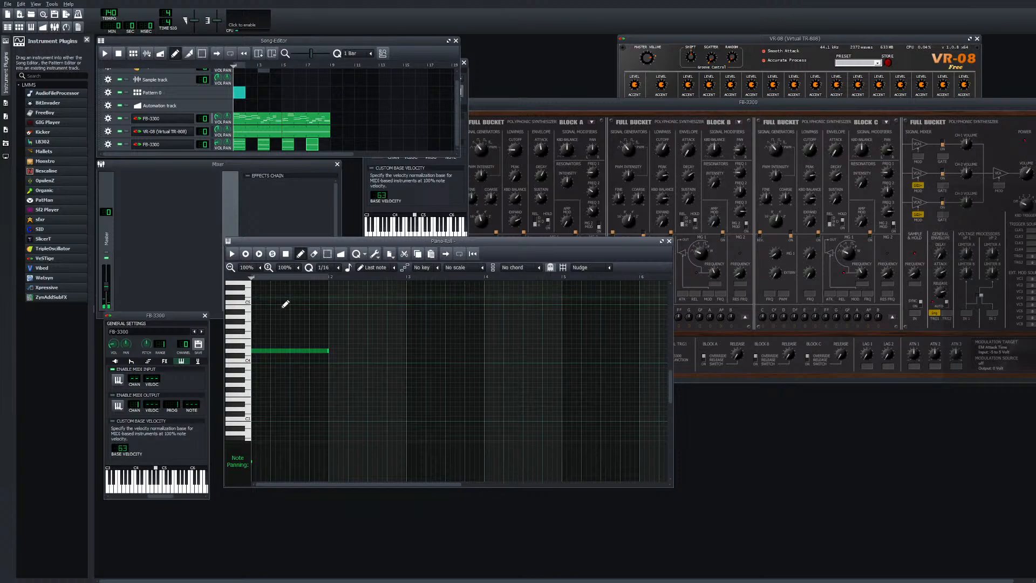
pyautogui.click(285, 351)
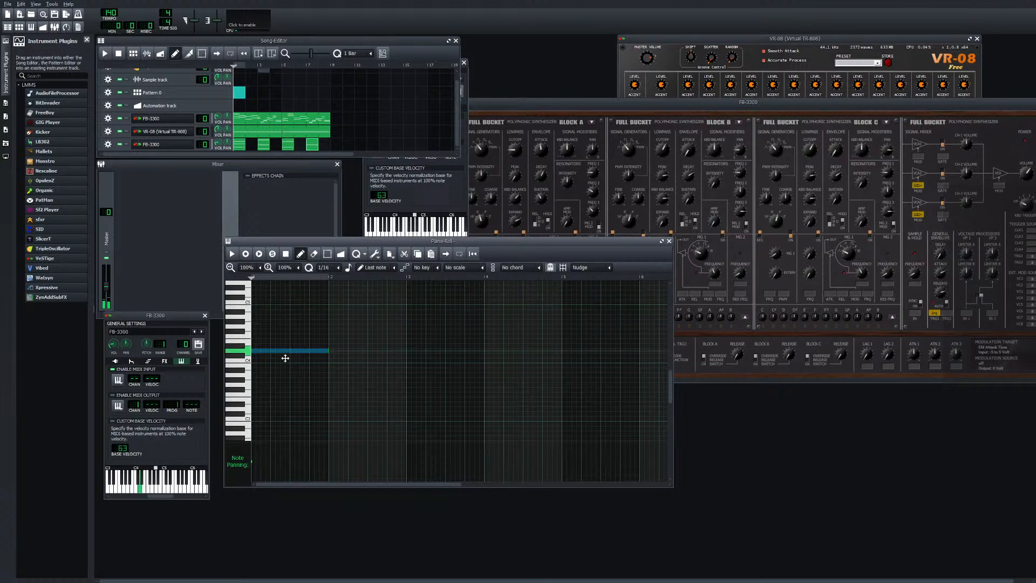
pyautogui.moveTo(285, 359); pyautogui.dragTo(284, 368)
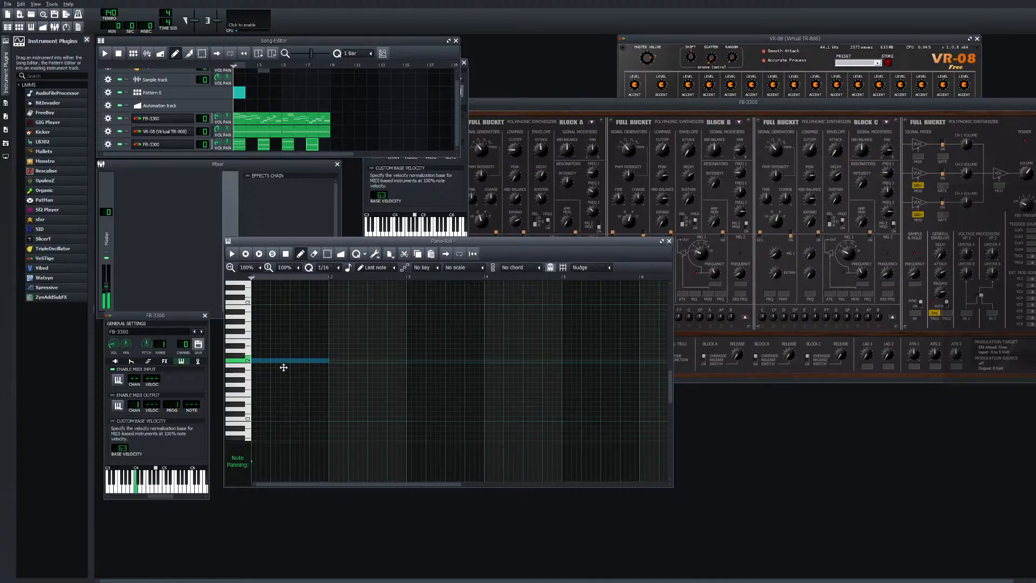
pyautogui.click(105, 54)
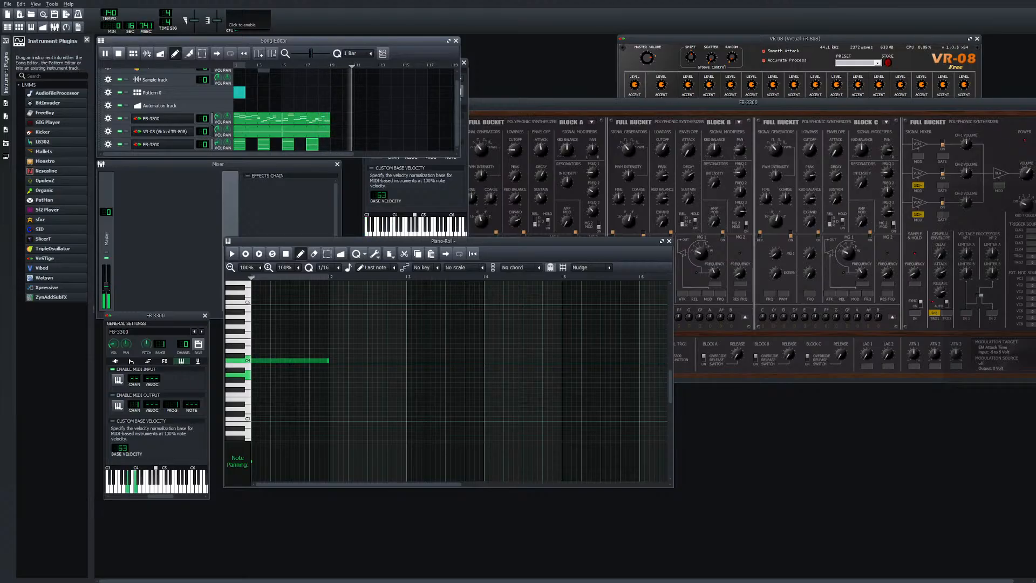
# Add a one-bar G below the C in the bar 7 clip, check the bar 5 clip, and play the song from bar 4
pyautogui.click(253, 374)
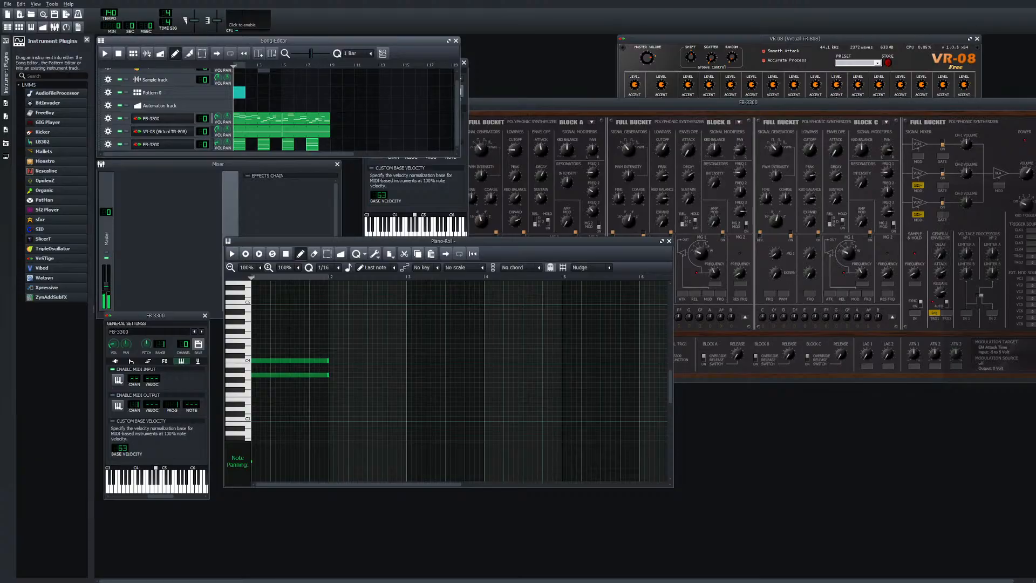
pyautogui.moveTo(281, 375); pyautogui.dragTo(282, 392)
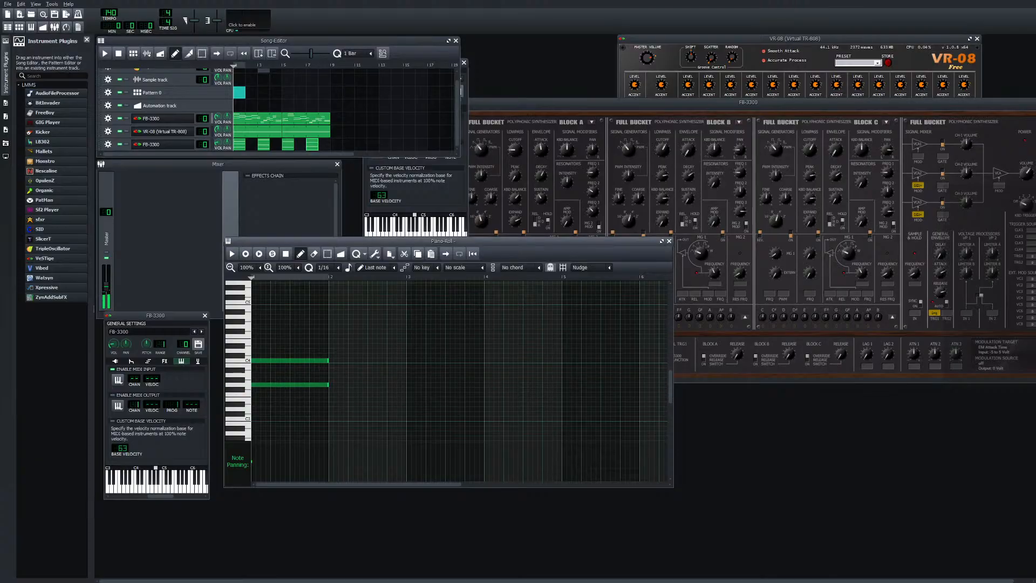
pyautogui.click(280, 41)
pyautogui.doubleClick(287, 144)
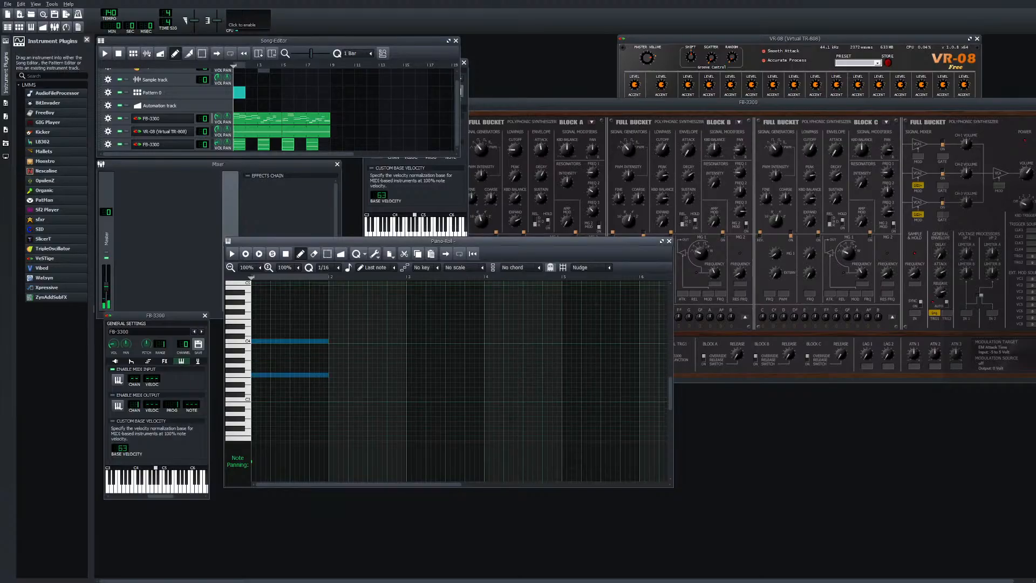
pyautogui.doubleClick(312, 144)
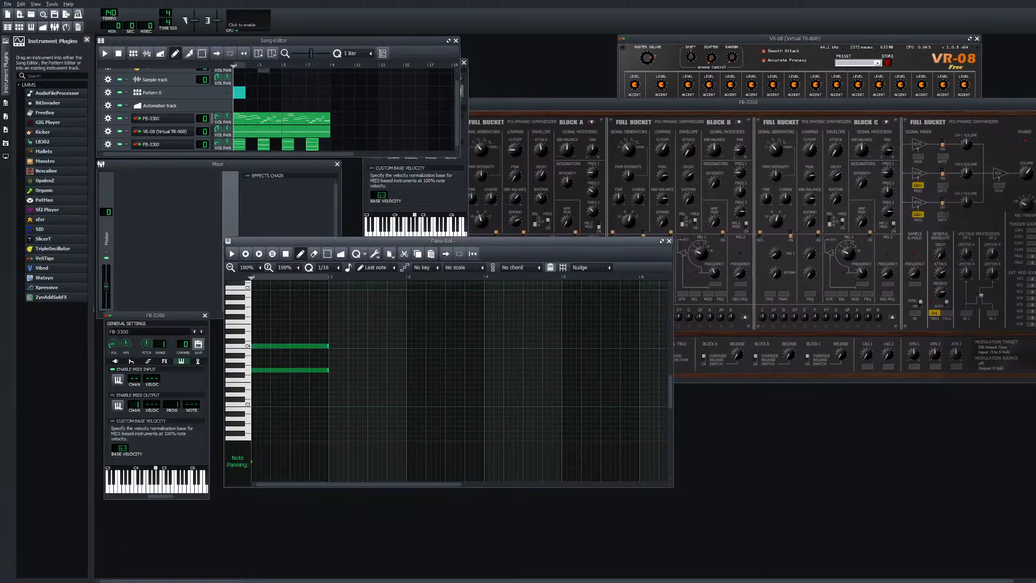
pyautogui.click(274, 65)
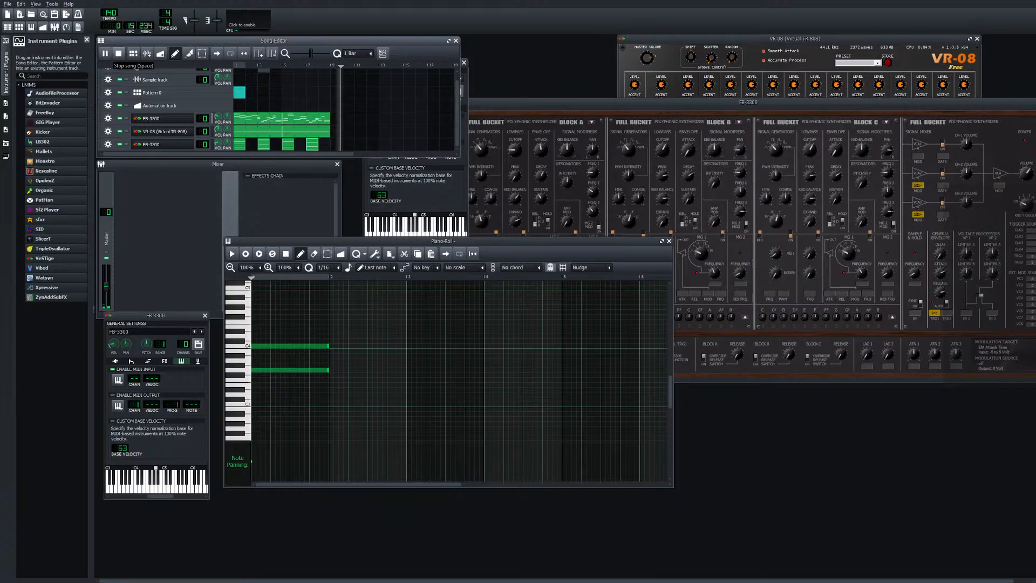
pyautogui.click(118, 52)
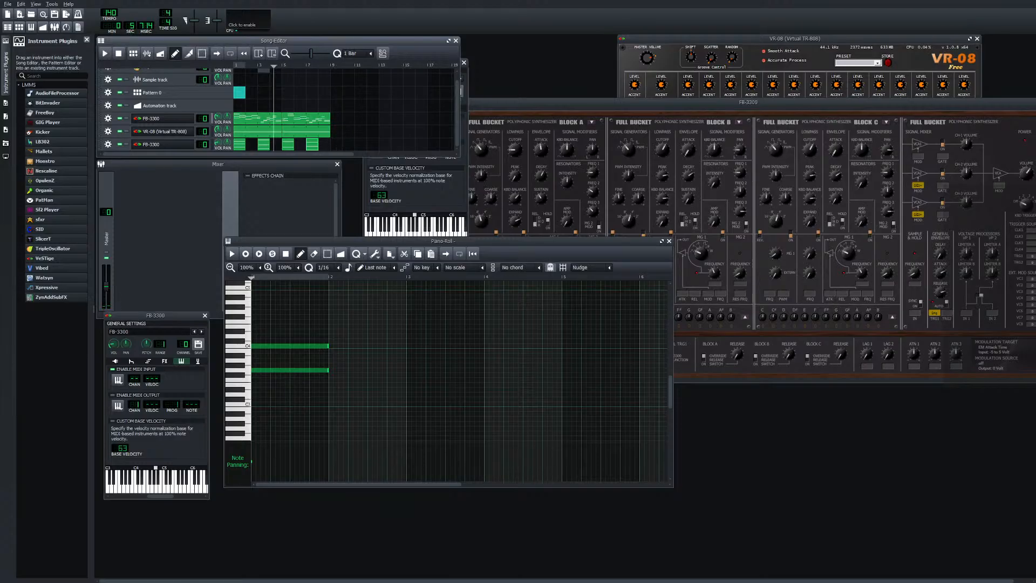
# Play the song, and lower both notes of the lower FB-3300's bar 7 clip three semitones to A and E
pyautogui.press('space')
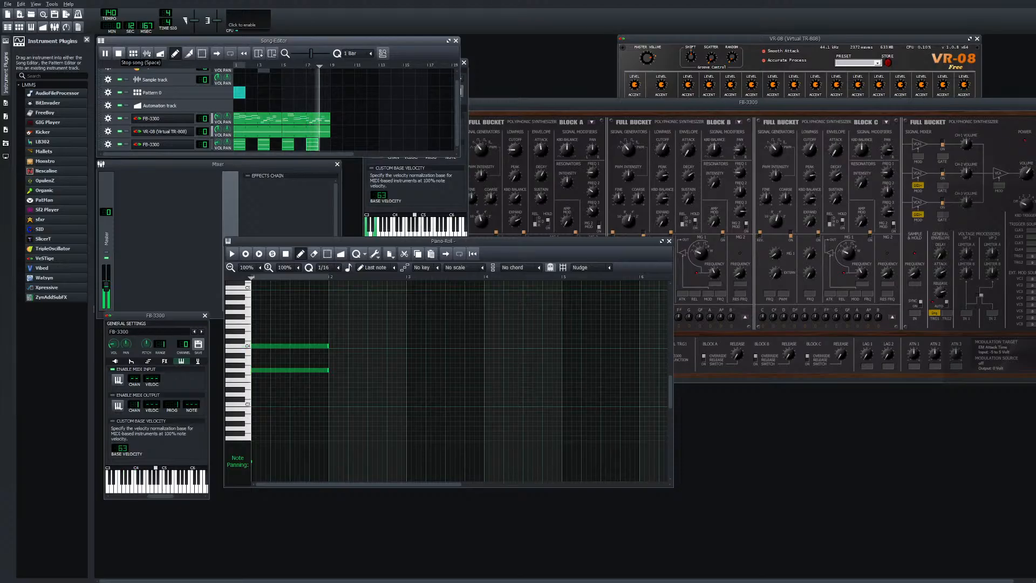
pyautogui.press('space')
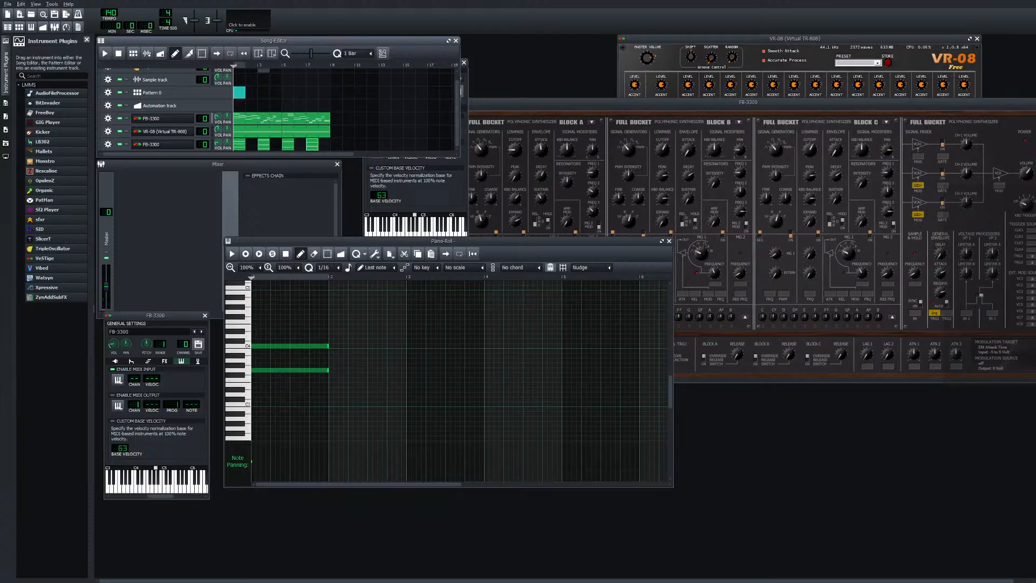
pyautogui.click(327, 254)
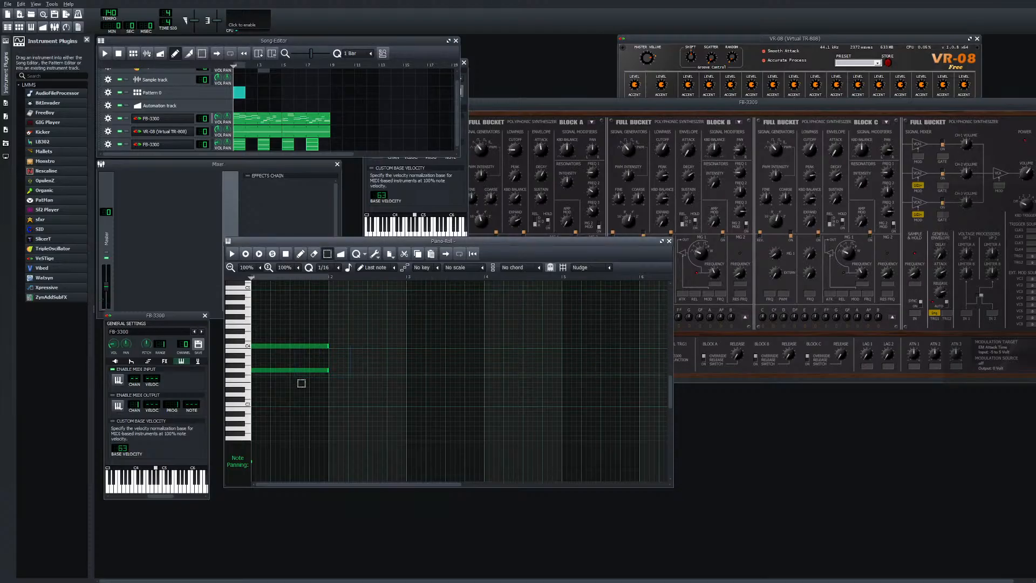
pyautogui.hotkey('ctrl', 'a')
pyautogui.hotkey('shift', 'd')
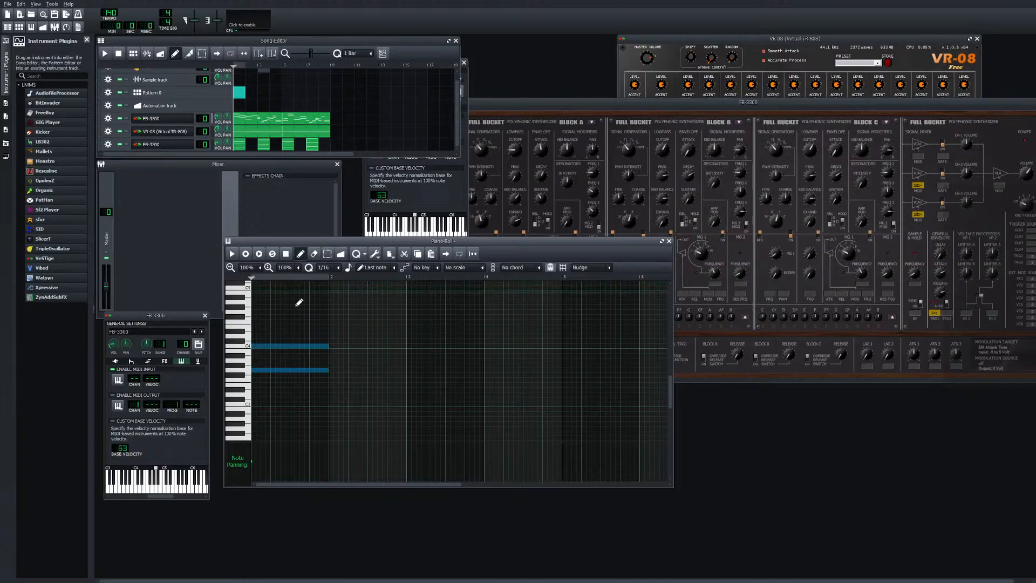
pyautogui.moveTo(300, 354); pyautogui.dragTo(300, 359)
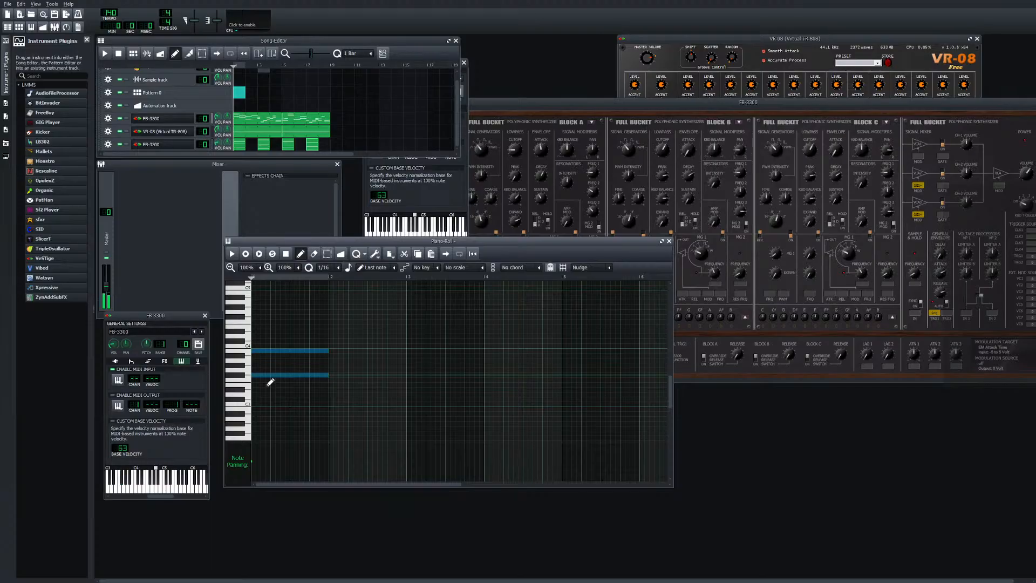
pyautogui.moveTo(271, 382); pyautogui.dragTo(275, 368)
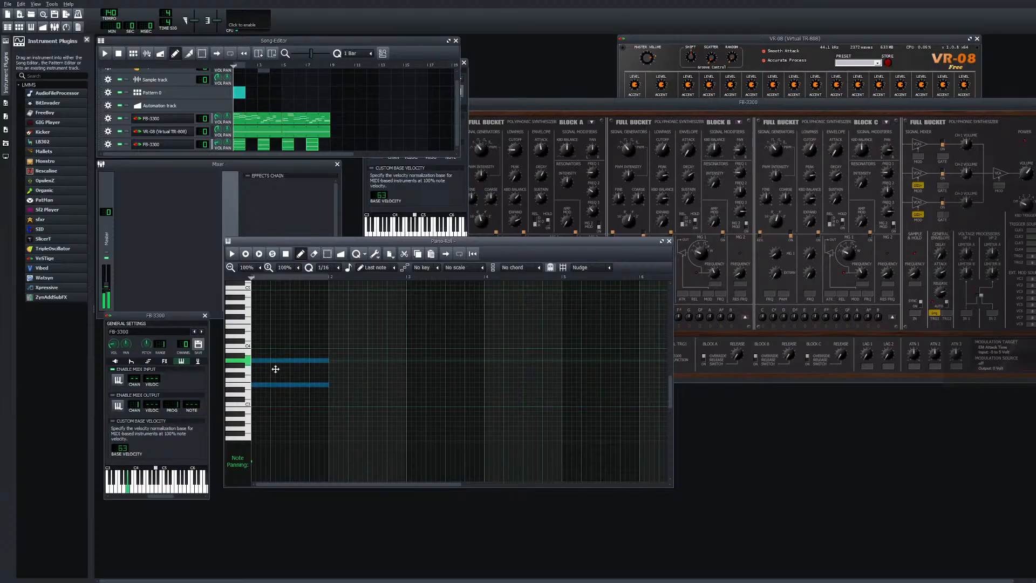
pyautogui.click(267, 390)
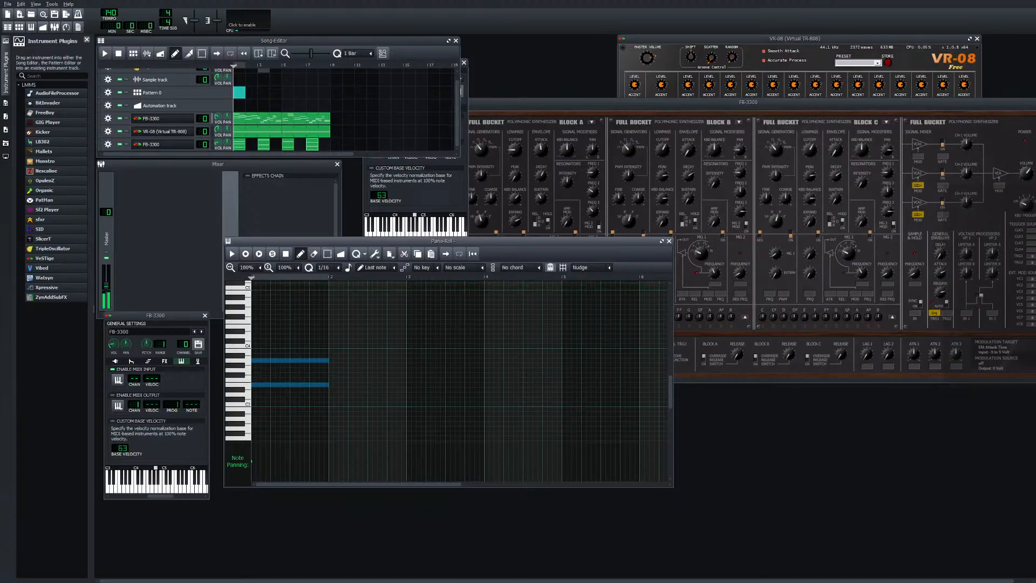
# Play the song to hear the A and E in the bar 7 clip
pyautogui.click(105, 53)
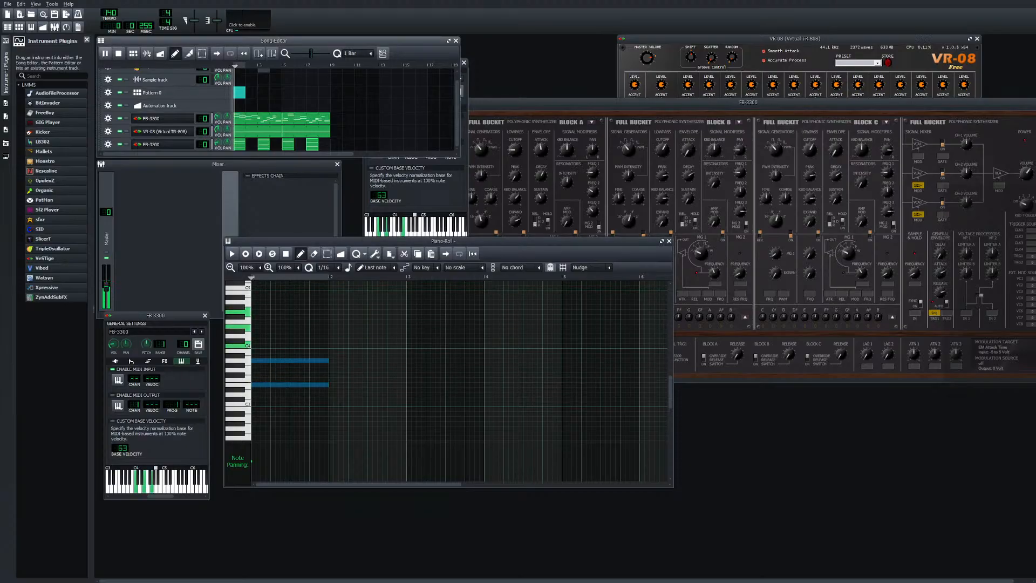
pyautogui.click(303, 65)
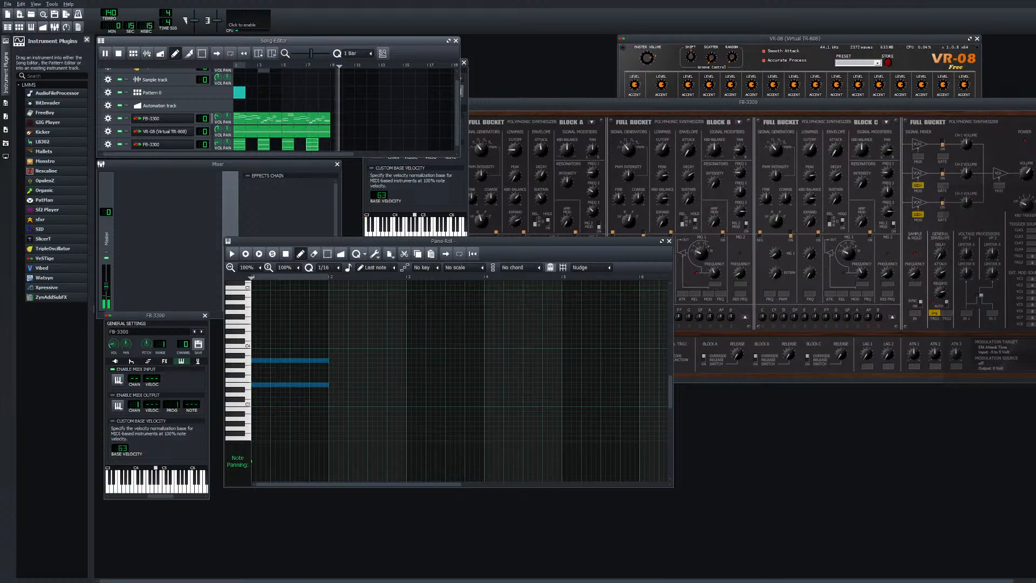
pyautogui.press('space')
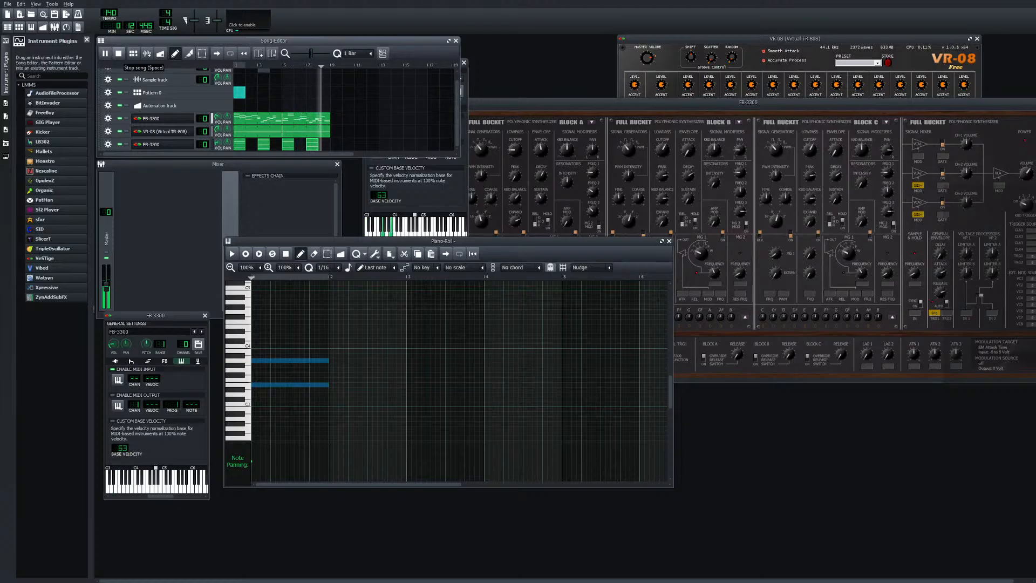
pyautogui.click(118, 53)
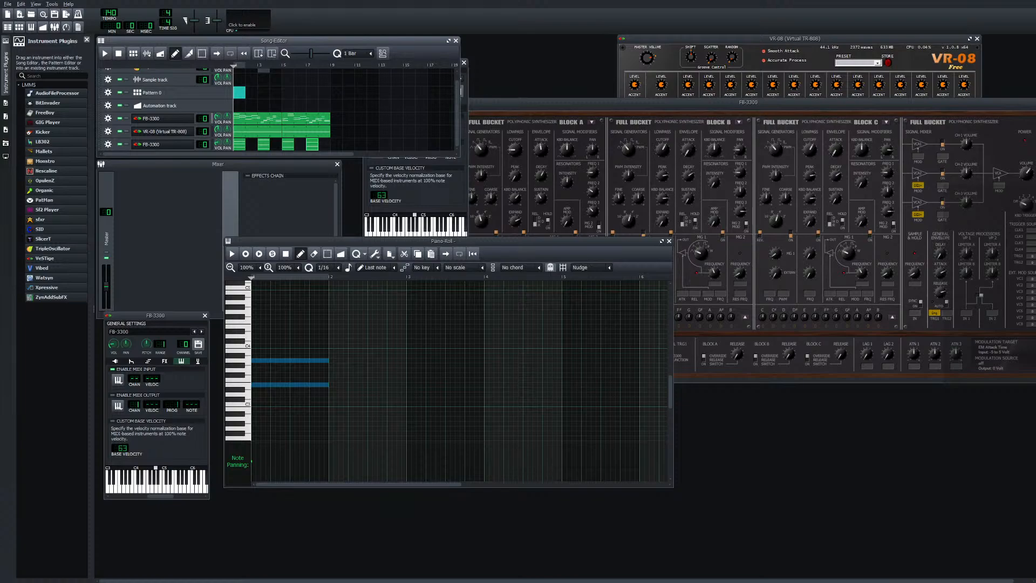
# Try raising both bar 7 notes to F and C and adding another one-bar note just above the C
pyautogui.click(327, 255)
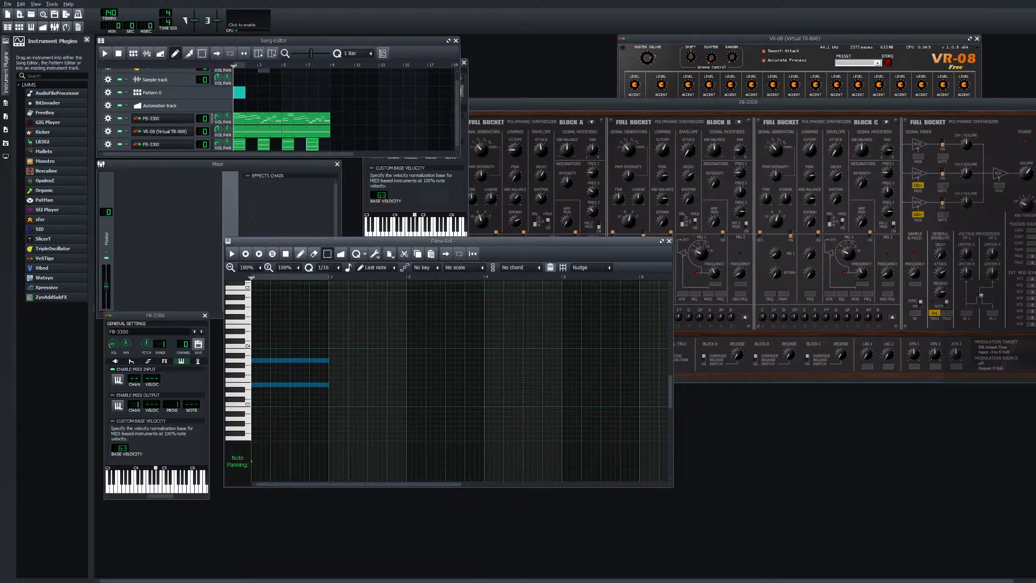
pyautogui.moveTo(322, 361); pyautogui.dragTo(321, 329)
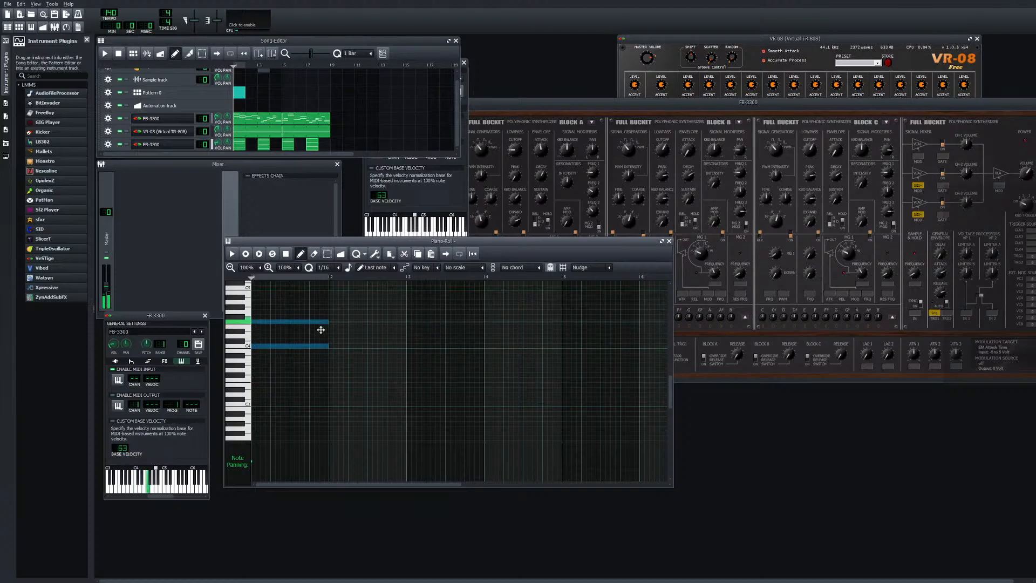
pyautogui.click(285, 349)
pyautogui.click(291, 351)
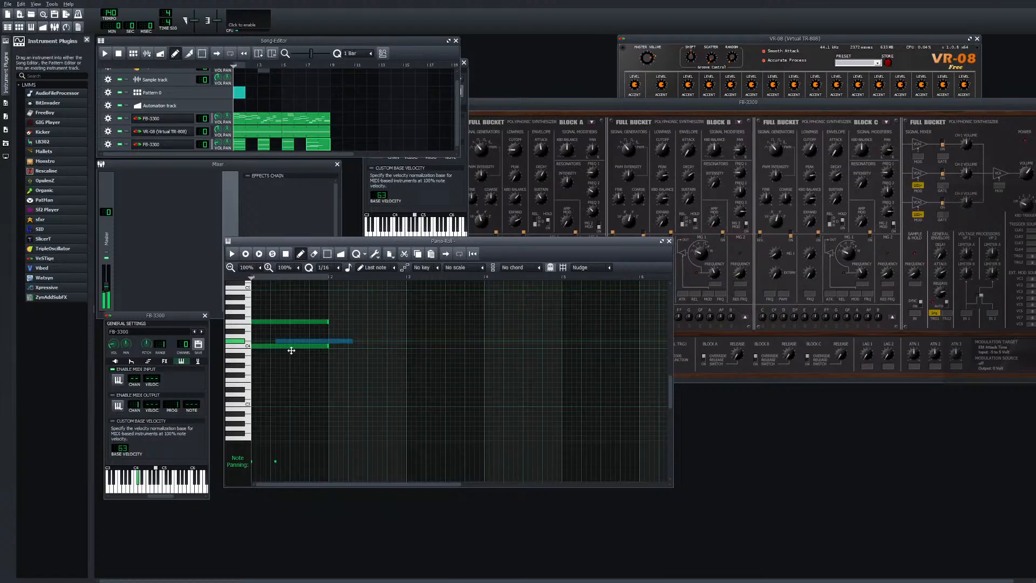
# Delete all notes from the bar 7 clip and play the song from late in bar 4
pyautogui.rightClick(291, 351)
pyautogui.rightClick(289, 353)
pyautogui.rightClick(289, 328)
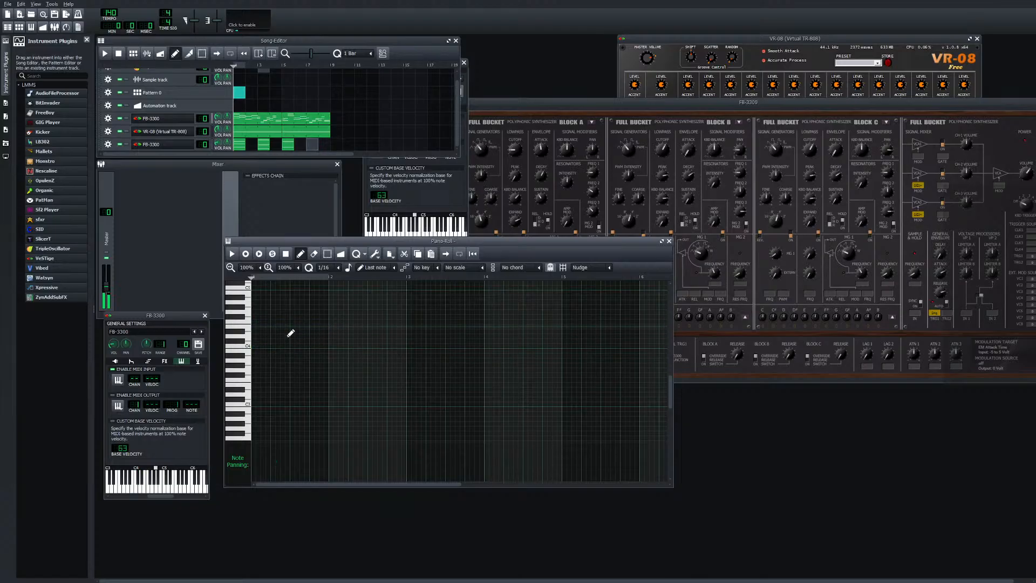
pyautogui.moveTo(290, 65); pyautogui.dragTo(285, 65)
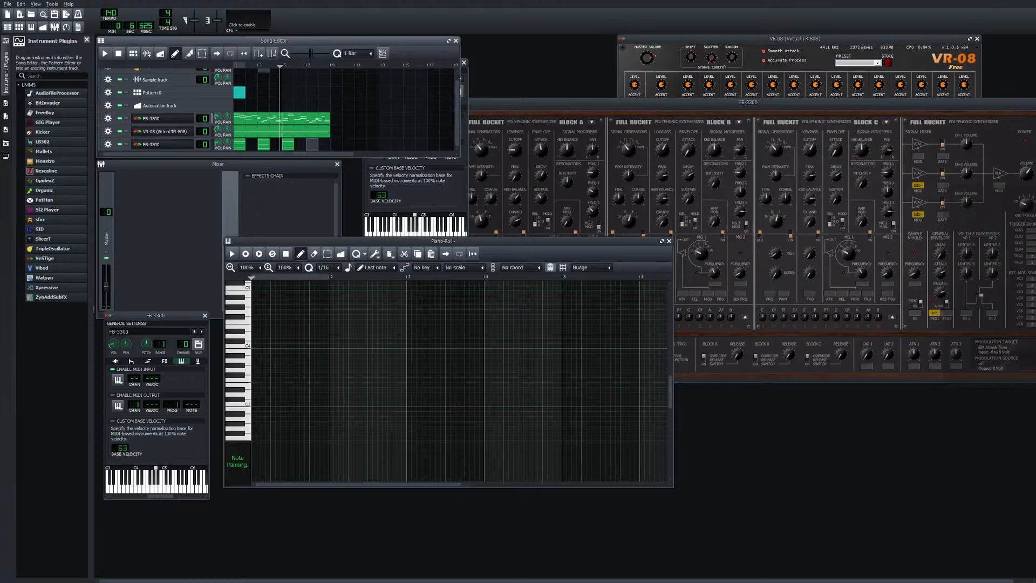
pyautogui.press('space')
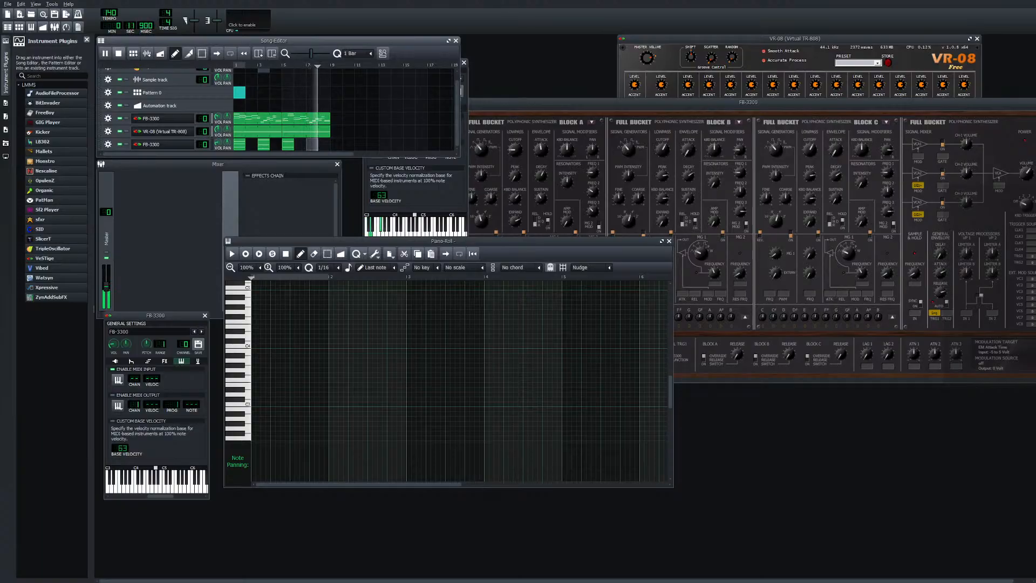
pyautogui.press('space')
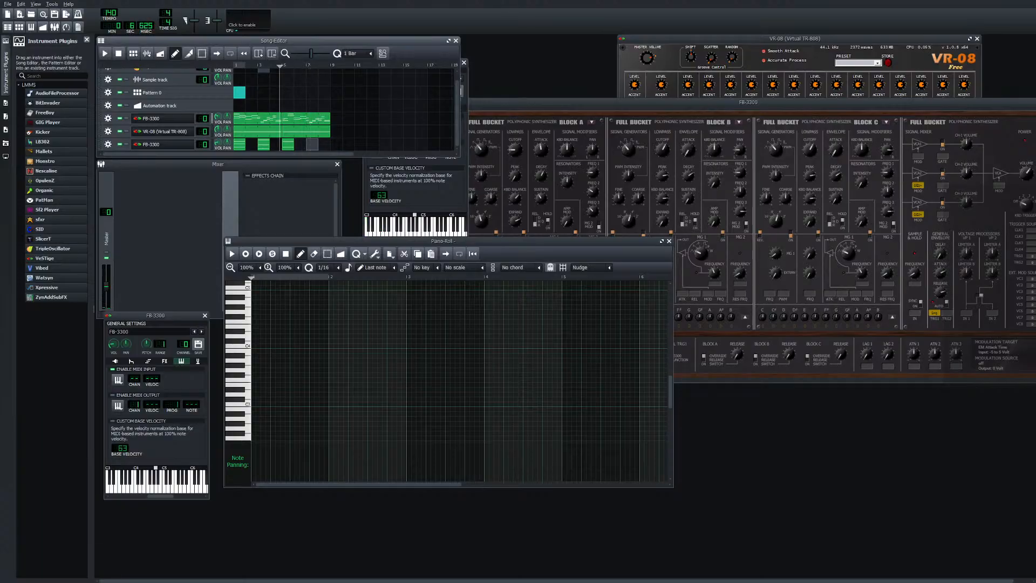
# Copy the lower FB-3300's bar 3 clip onto its empty bar 7 clip and play the song
pyautogui.rightClick(265, 145)
pyautogui.click(279, 203)
pyautogui.rightClick(313, 144)
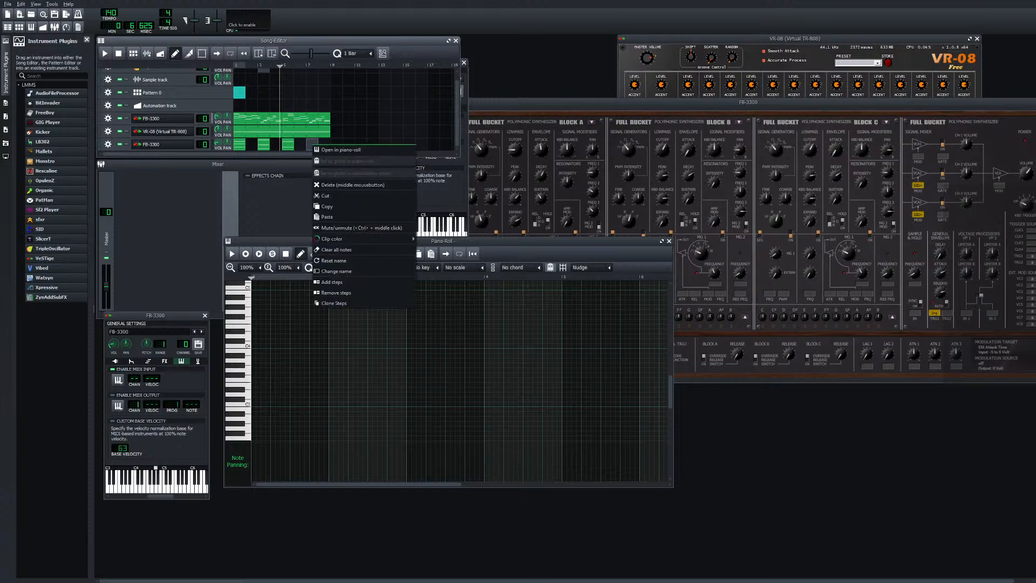
pyautogui.click(327, 217)
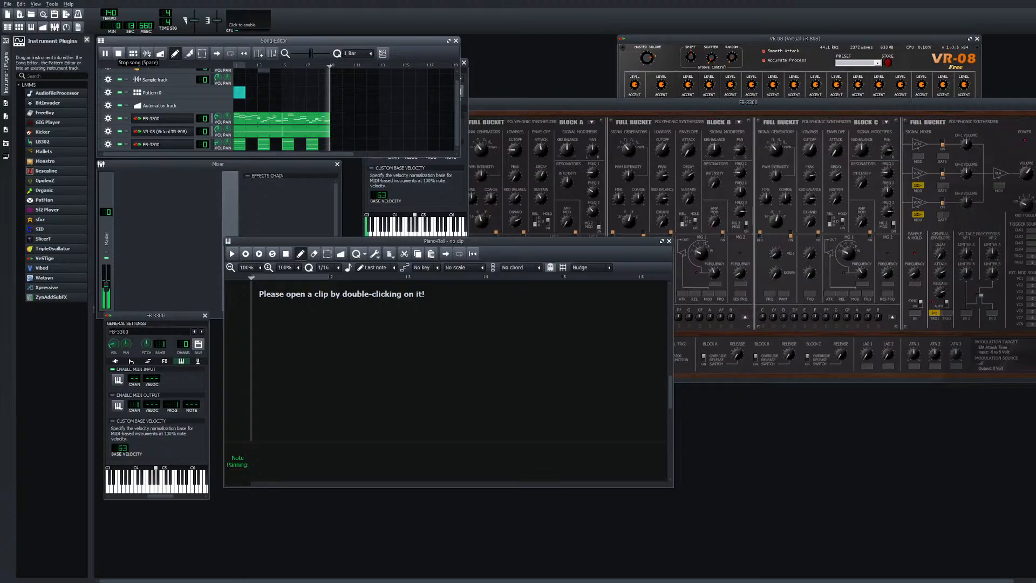
pyautogui.click(118, 53)
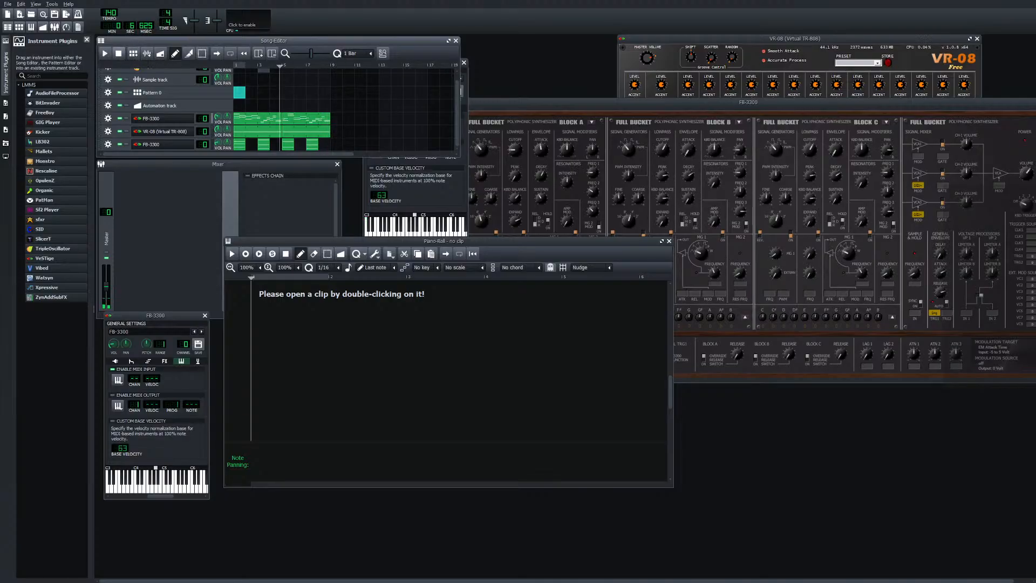
pyautogui.press('space')
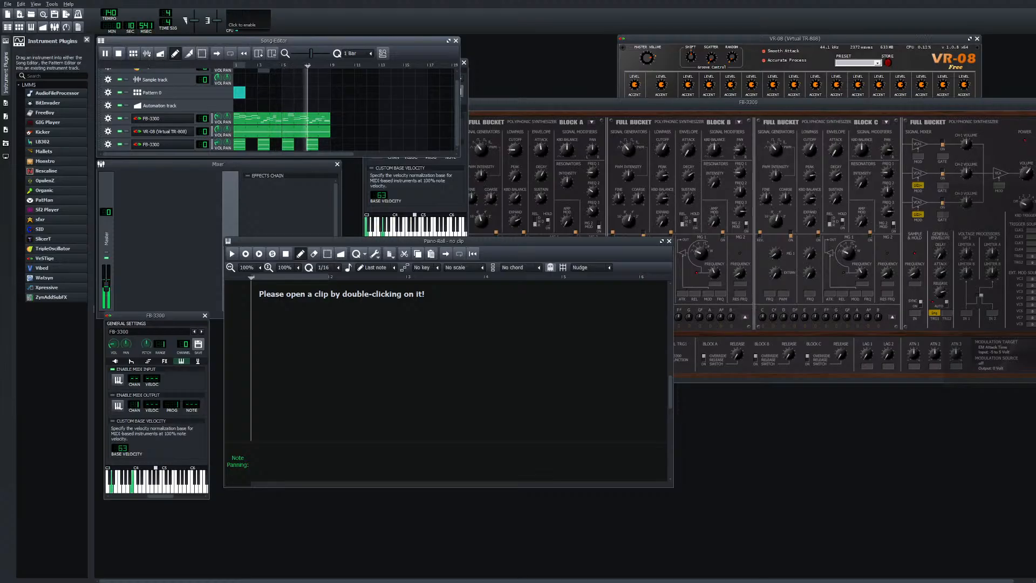
pyautogui.press('space')
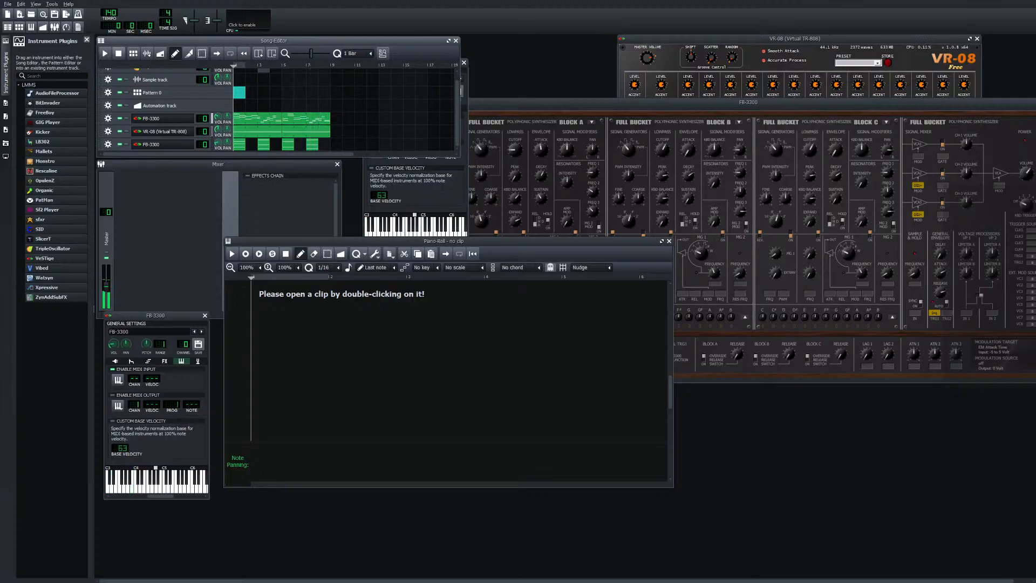
# Check the bar 7 clip's notes, replace the clip with a copy of the bar 1 clip, and play the song
pyautogui.doubleClick(312, 145)
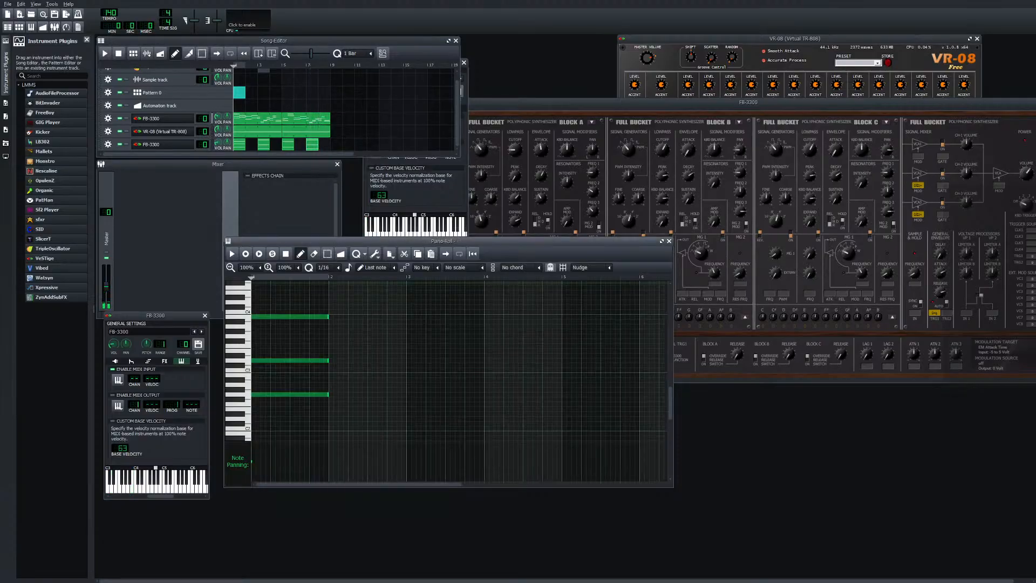
pyautogui.rightClick(313, 145)
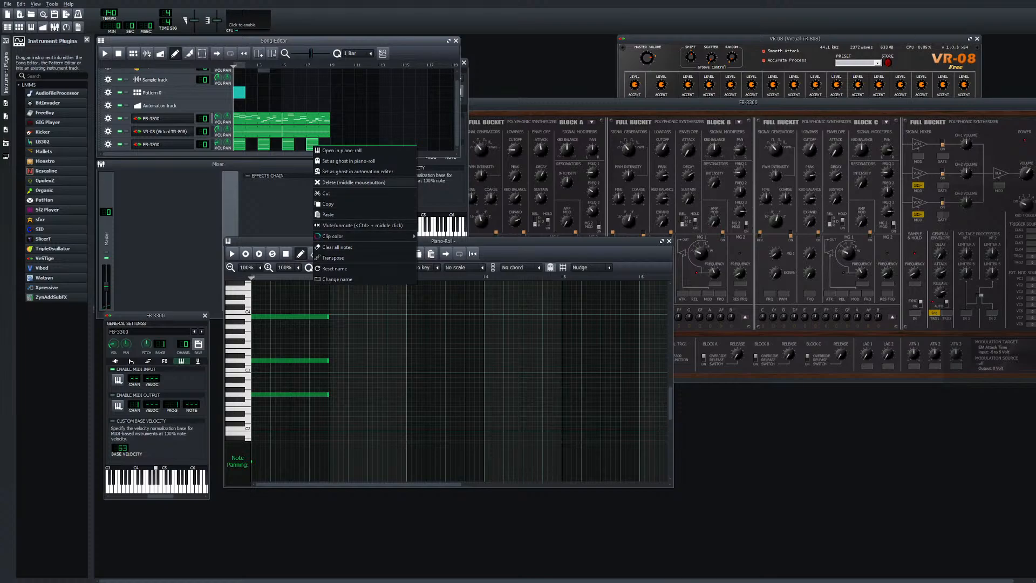
pyautogui.click(353, 182)
pyautogui.rightClick(238, 144)
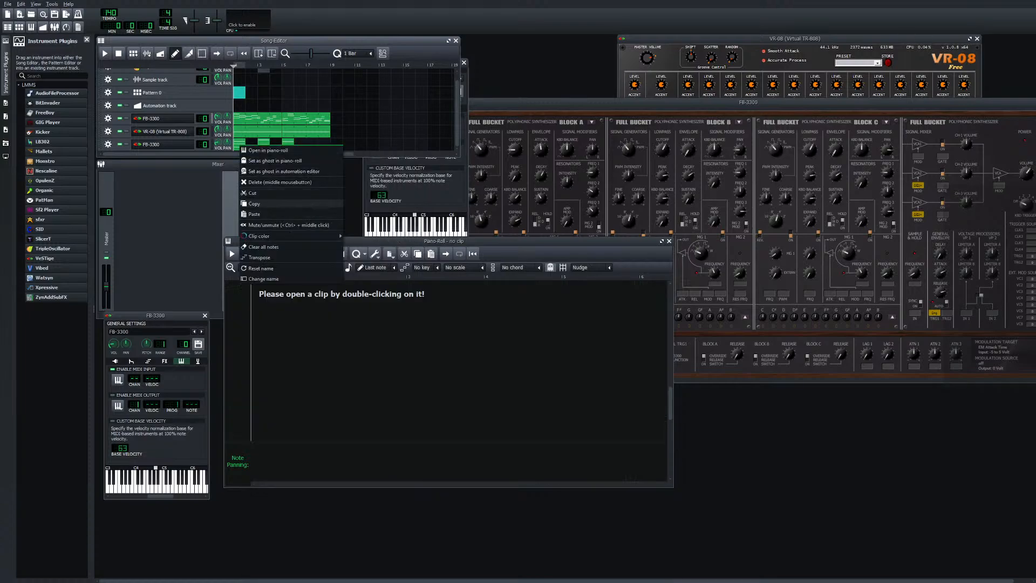
pyautogui.click(270, 203)
pyautogui.rightClick(311, 144)
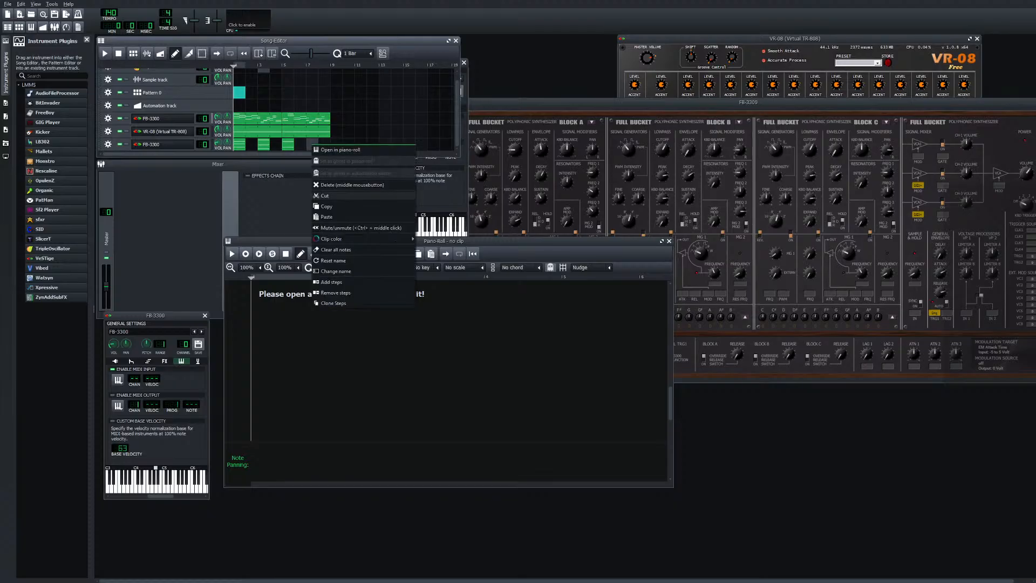
pyautogui.click(341, 216)
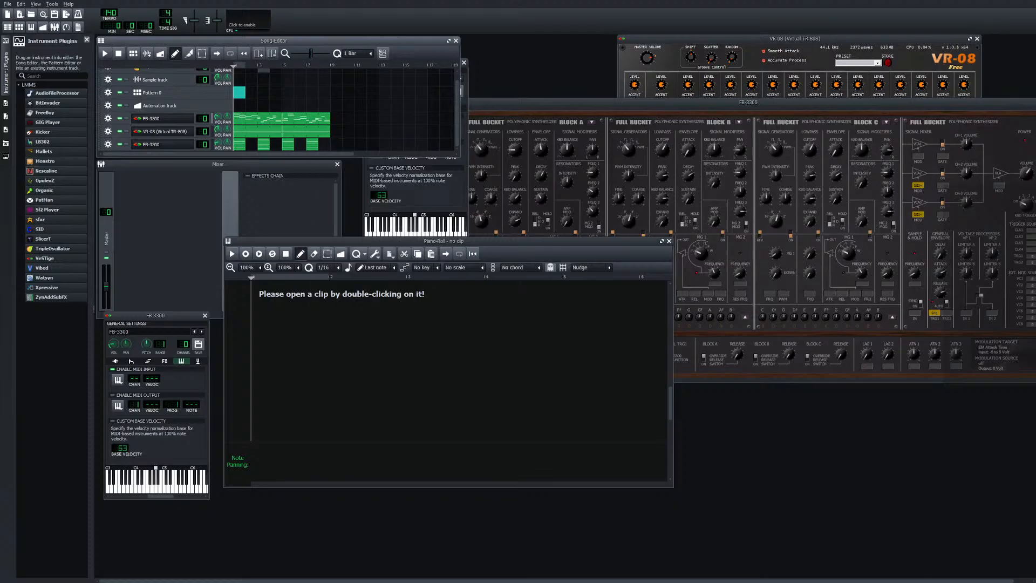
pyautogui.click(105, 53)
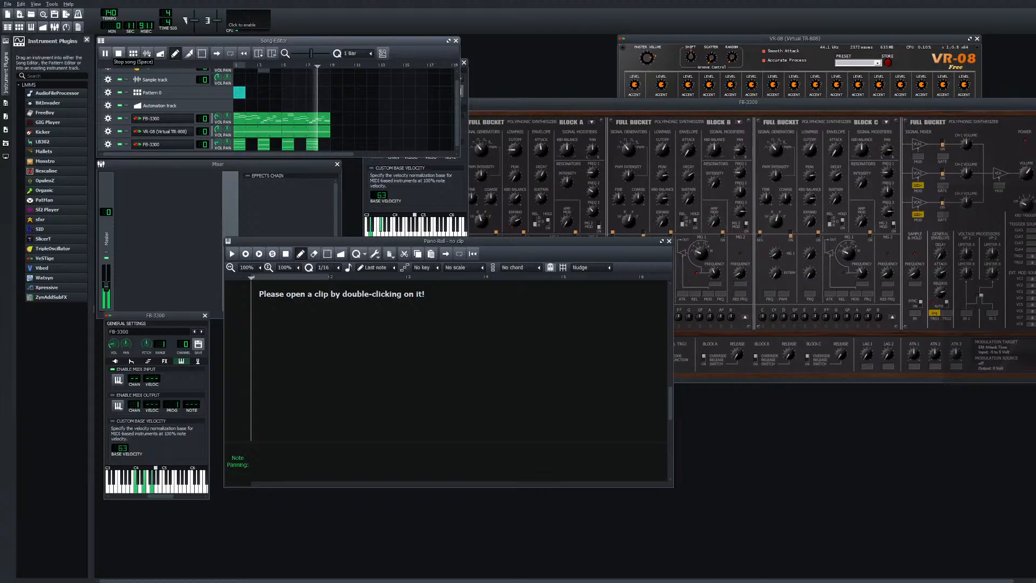
pyautogui.click(118, 53)
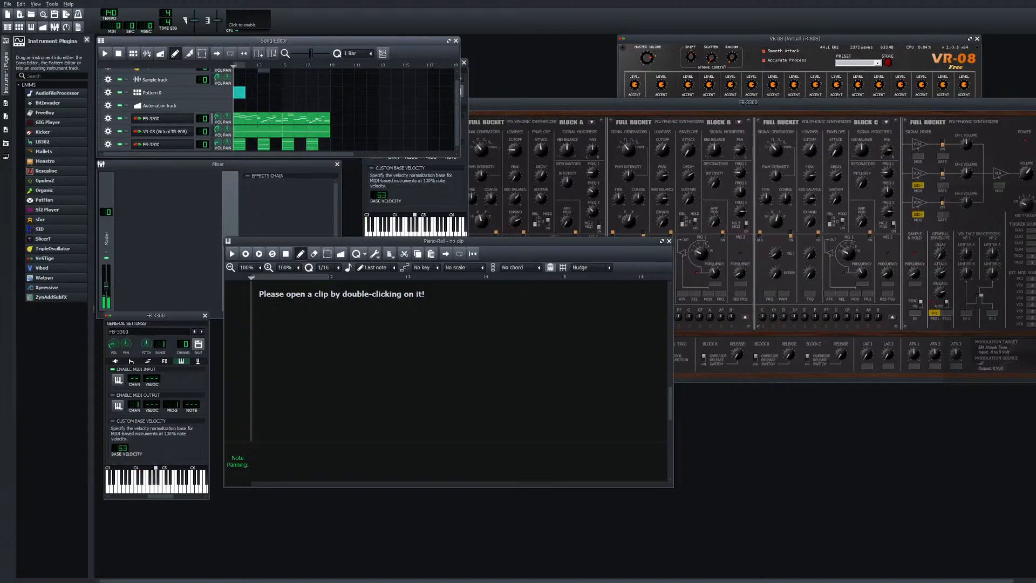
# Replace all notes in the bar 7 clip with a single one-bar A and play the song from bar 5
pyautogui.doubleClick(313, 145)
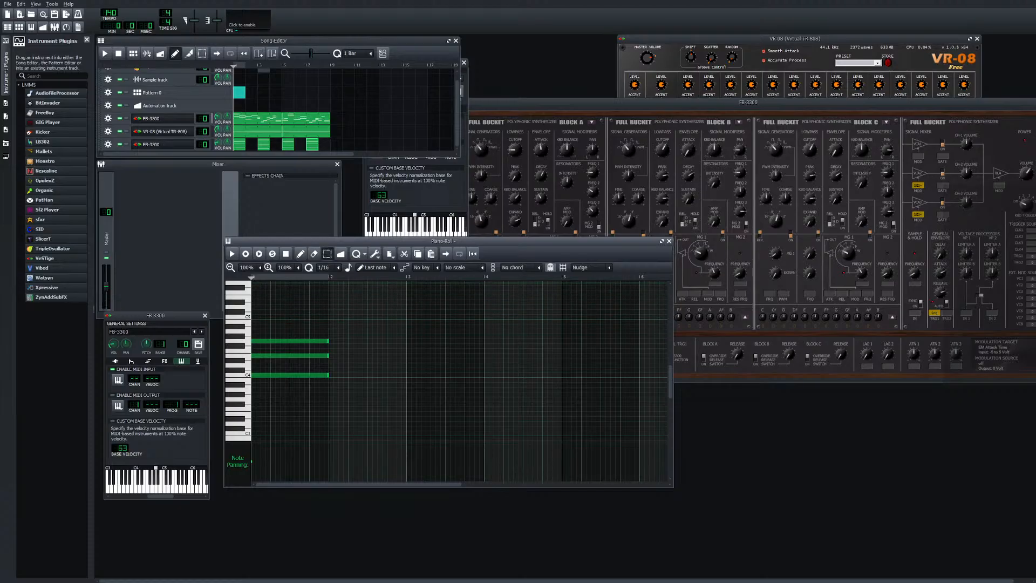
pyautogui.hotkey('ctrl', 'a')
pyautogui.press('Delete')
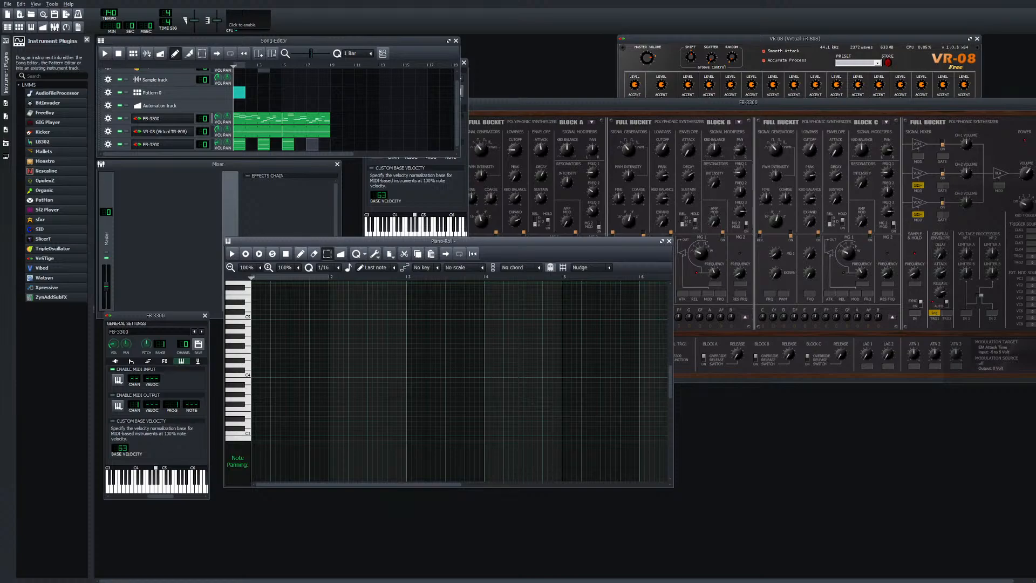
pyautogui.moveTo(272, 365); pyautogui.dragTo(263, 416)
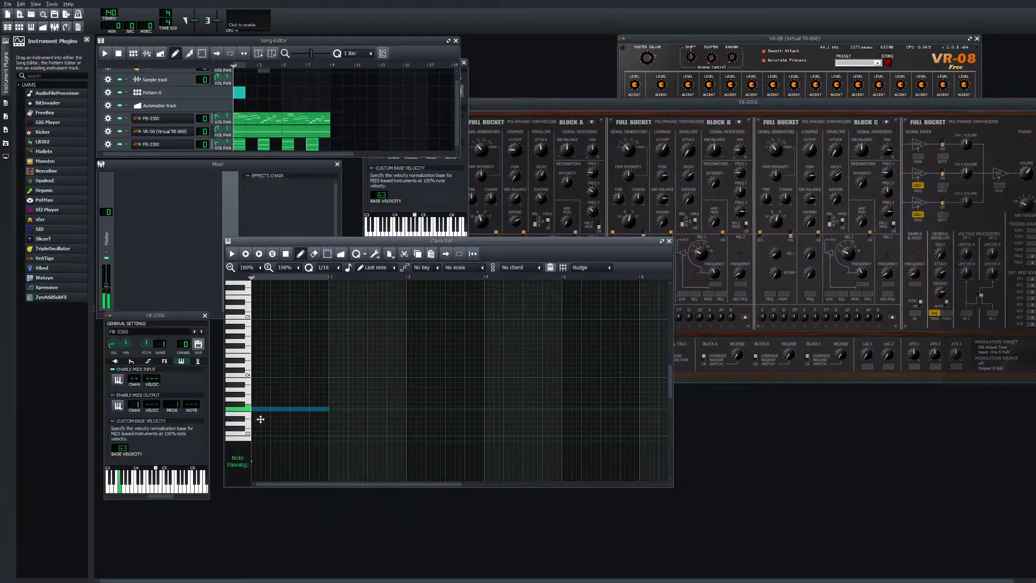
pyautogui.moveTo(261, 419); pyautogui.dragTo(268, 397)
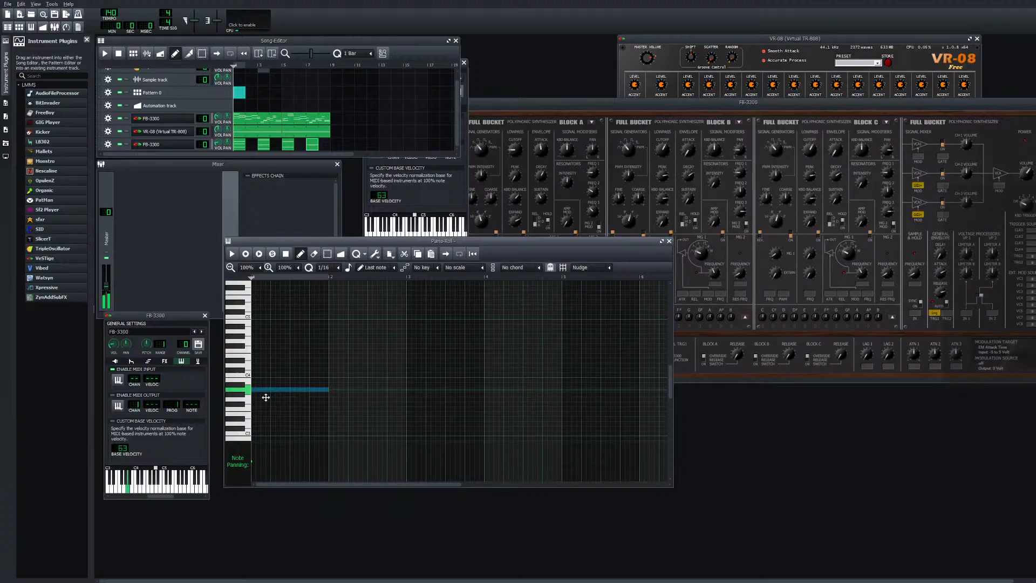
pyautogui.moveTo(266, 397); pyautogui.dragTo(266, 397)
pyautogui.moveTo(296, 66); pyautogui.dragTo(290, 65)
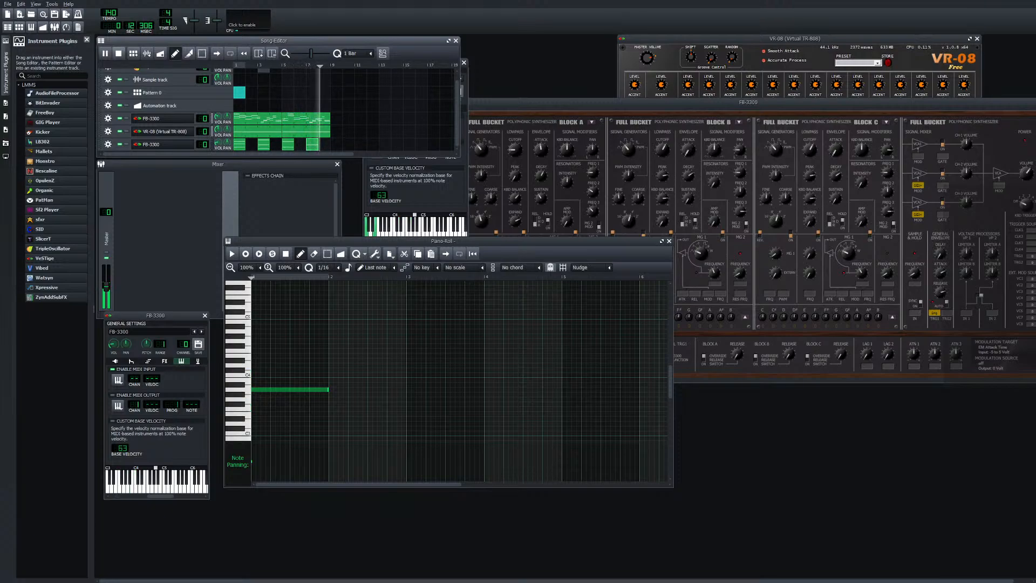
# Raise the one-bar A in the bar 7 clip to the C above and play the song
pyautogui.press('space')
pyautogui.moveTo(289, 395); pyautogui.dragTo(290, 383)
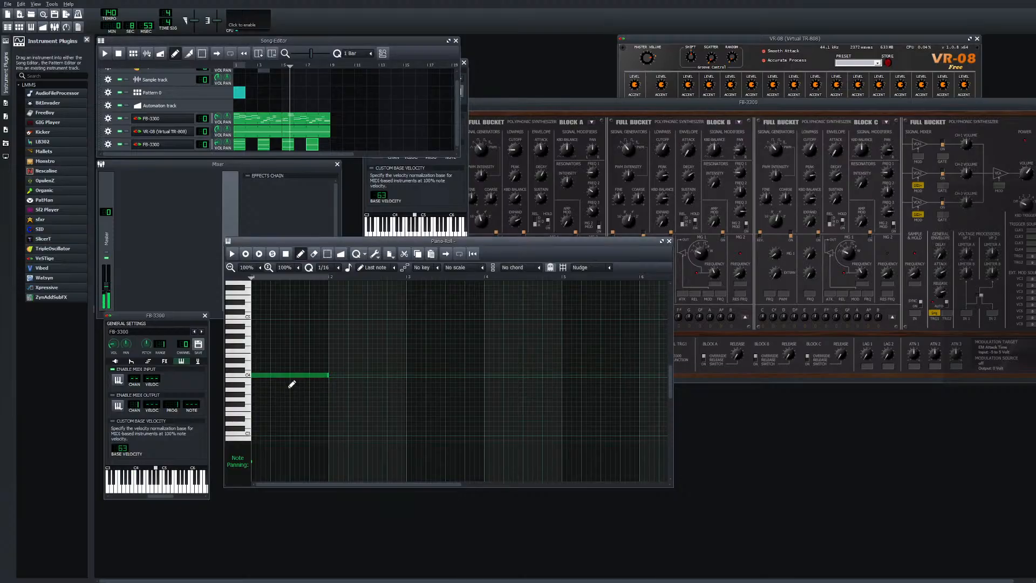
pyautogui.click(105, 53)
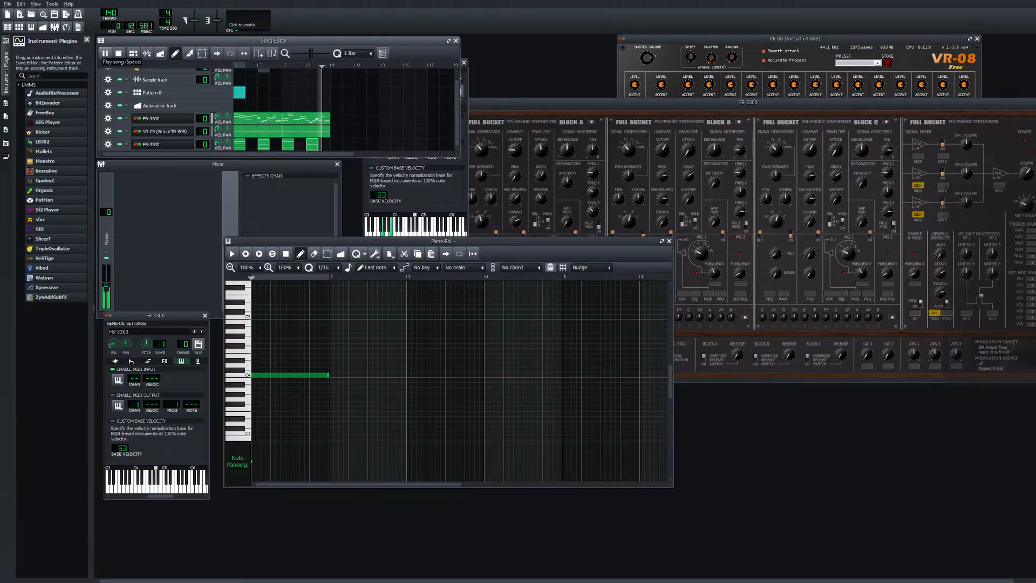
# Add a second one-bar C an octave below the existing C in the bar 7 clip and restart playback from bar 1
pyautogui.click(262, 317)
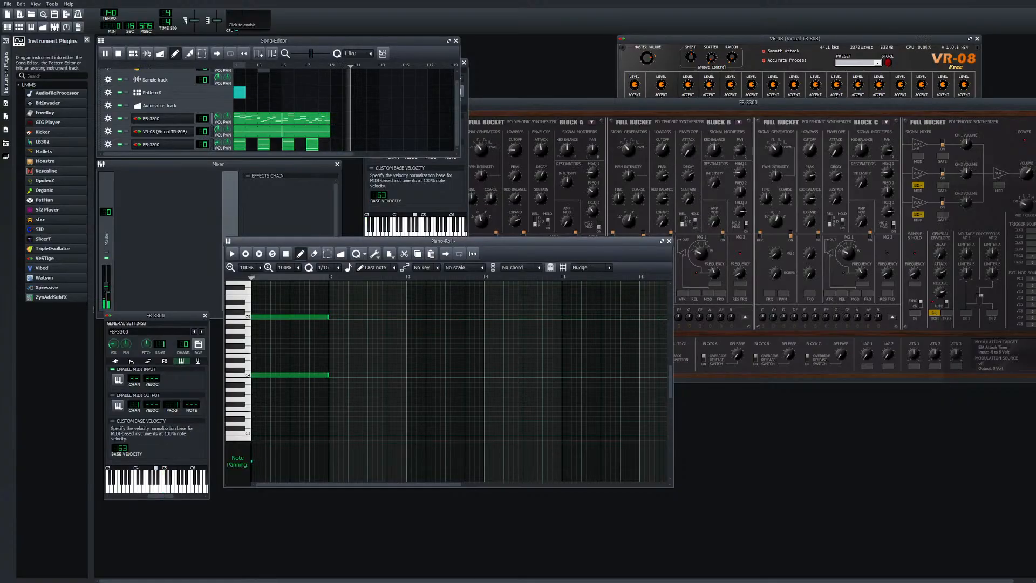
pyautogui.click(274, 66)
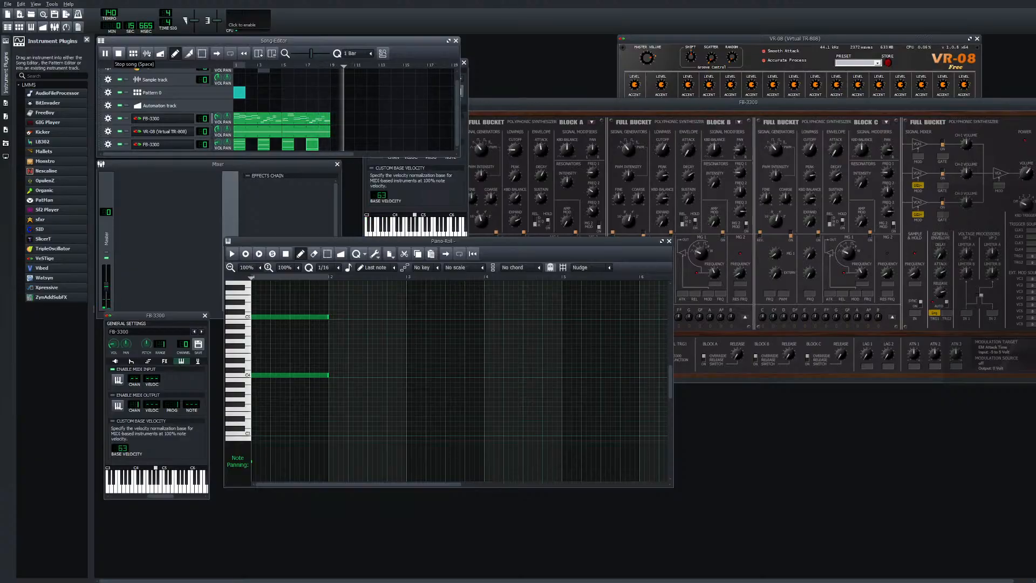
pyautogui.moveTo(303, 316); pyautogui.dragTo(304, 433)
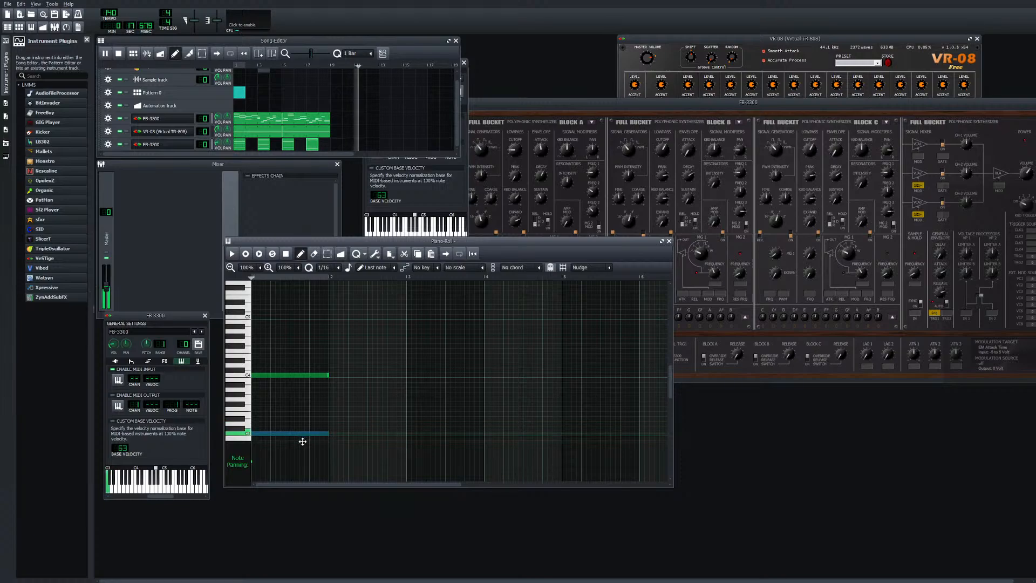
pyautogui.moveTo(248, 66); pyautogui.dragTo(234, 65)
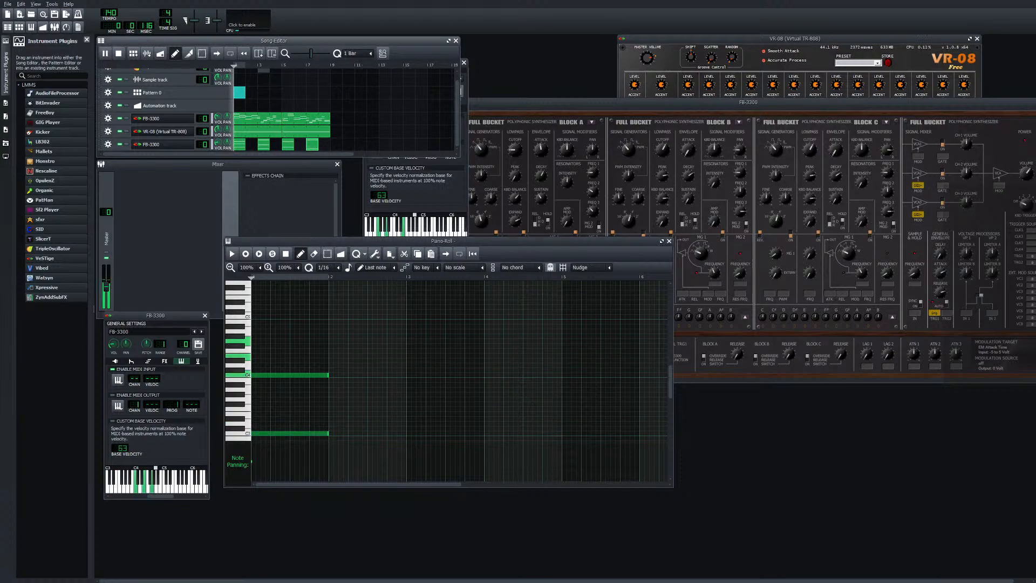
pyautogui.press('space')
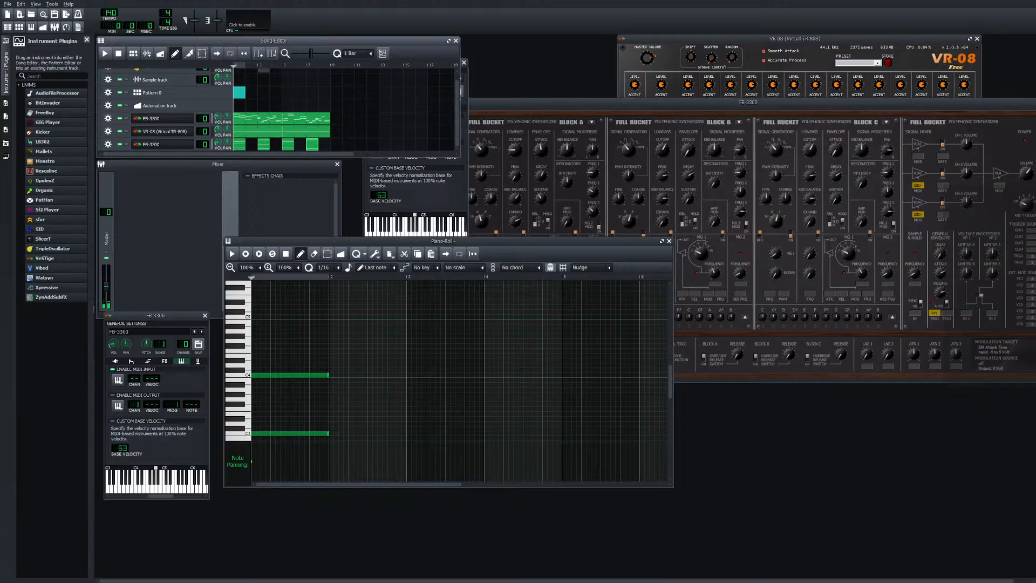
# Play the whole song from the beginning, close the Piano-Roll, and listen to the song once more
pyautogui.press('space')
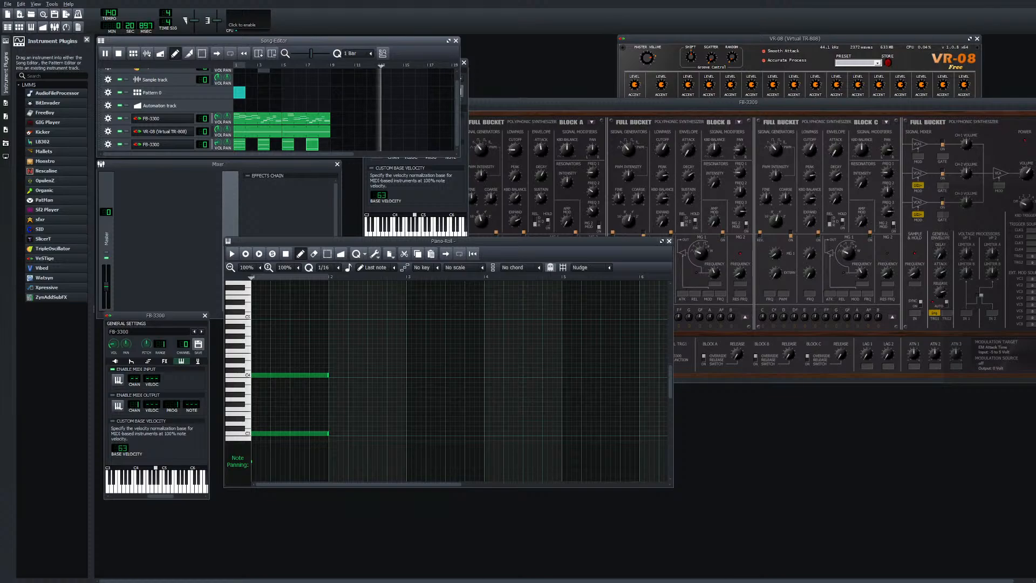
pyautogui.click(669, 240)
pyautogui.press('space')
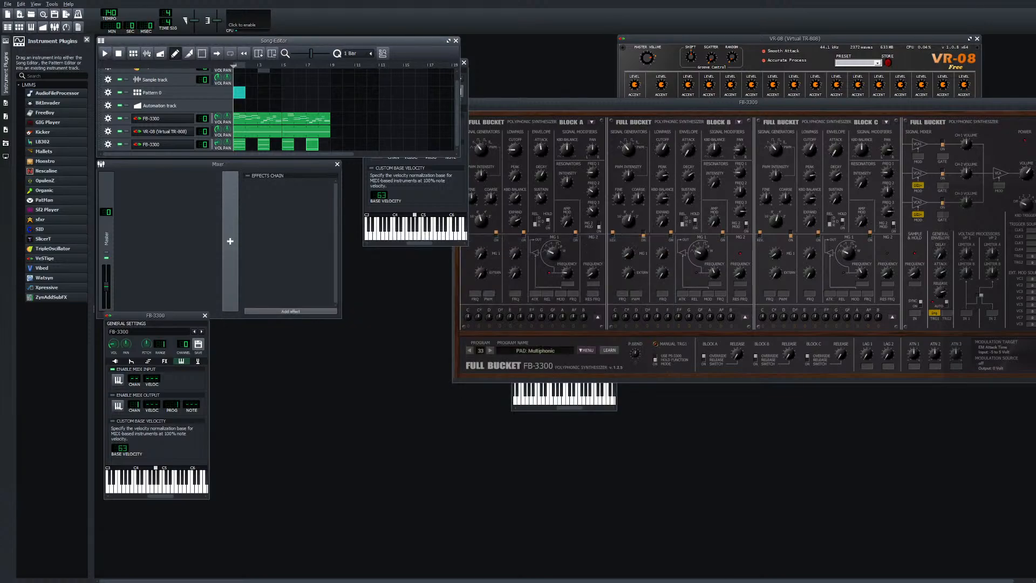
pyautogui.click(105, 53)
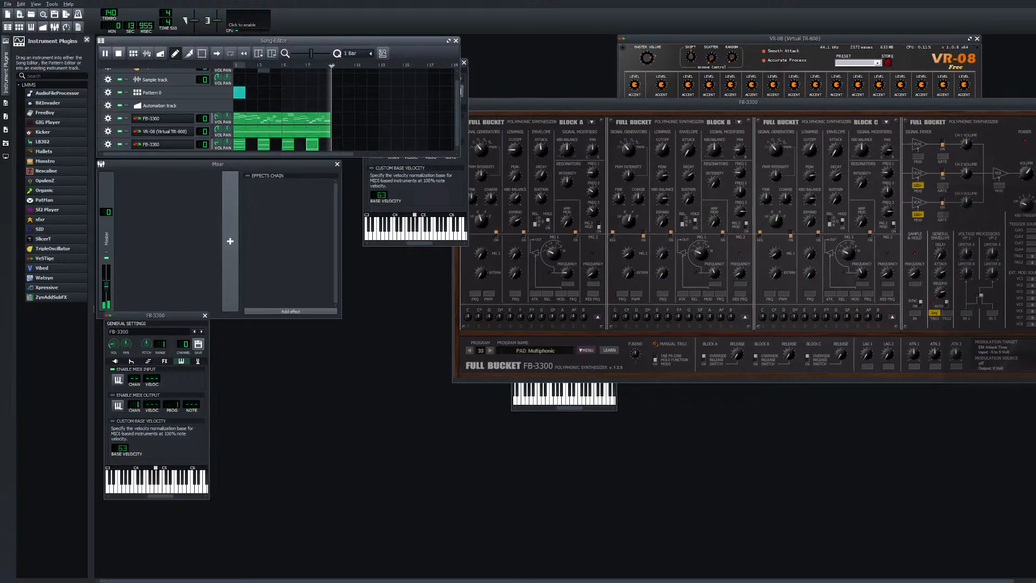
pyautogui.press('space')
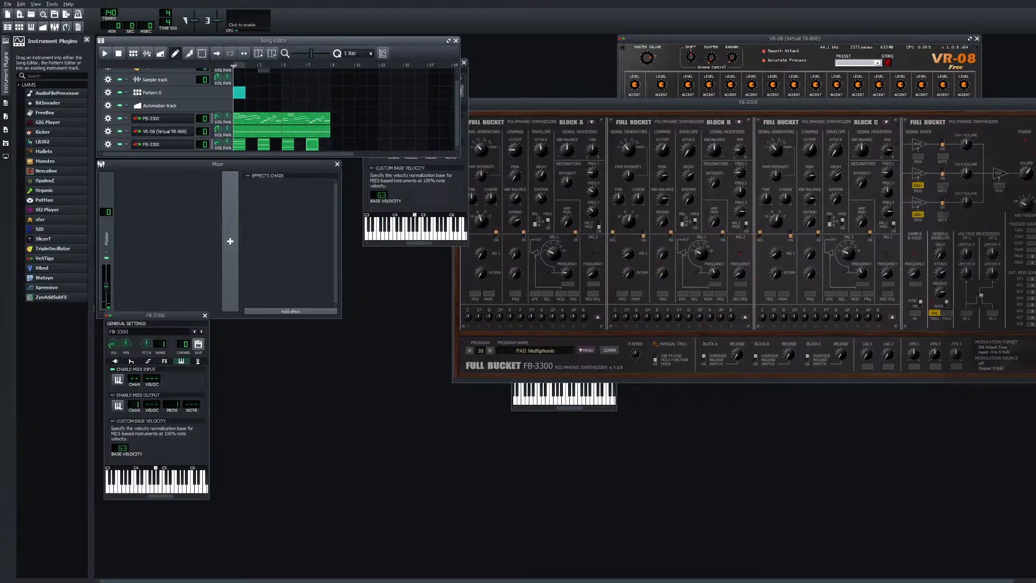
# Try both C notes of the bar 7 clip lowered to G, play the song, and return them to C
pyautogui.press('F7')
pyautogui.click(326, 253)
pyautogui.moveTo(336, 326); pyautogui.dragTo(255, 409)
pyautogui.hotkey('shift', 'd')
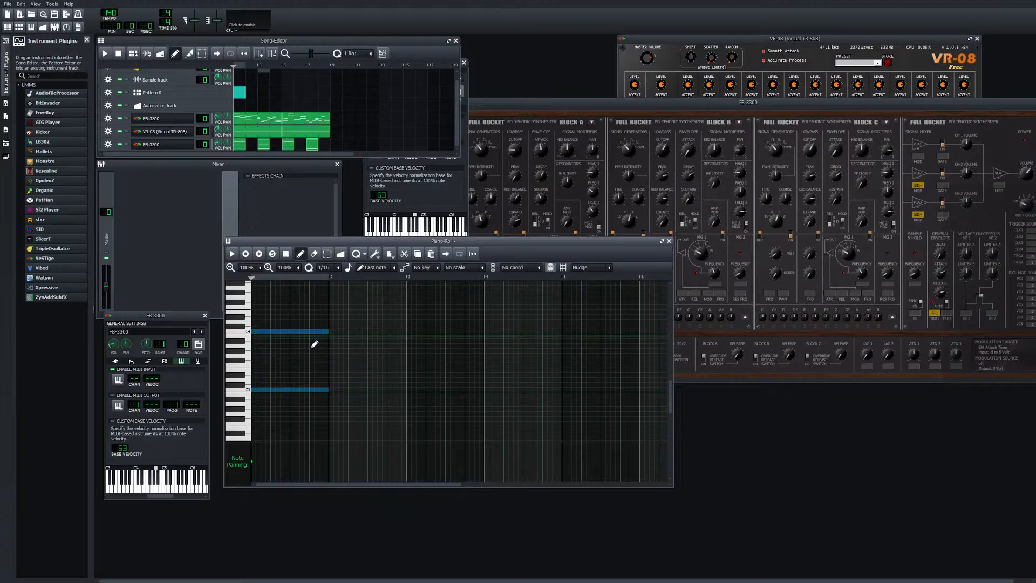
pyautogui.moveTo(312, 339); pyautogui.dragTo(308, 363)
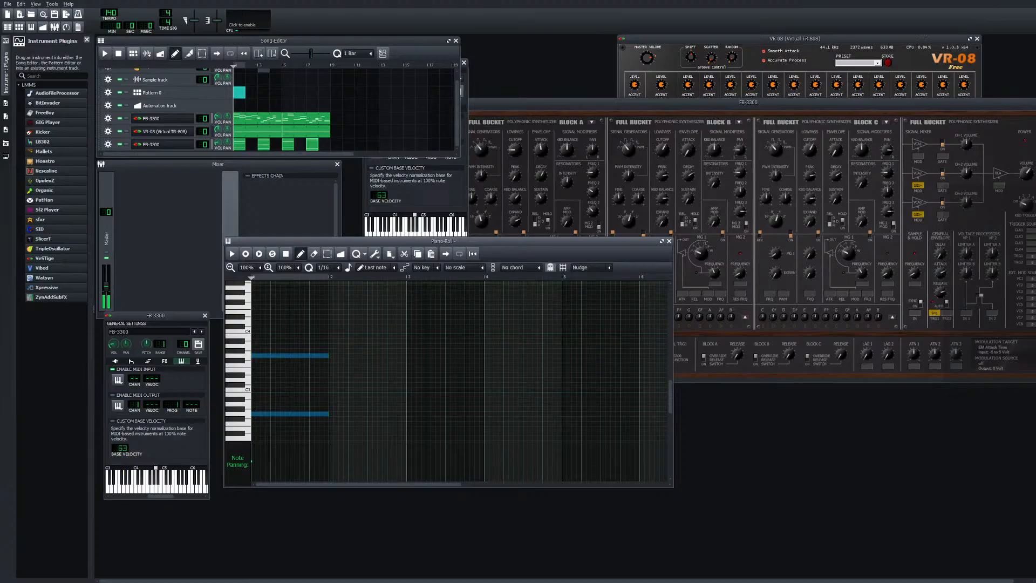
pyautogui.click(104, 53)
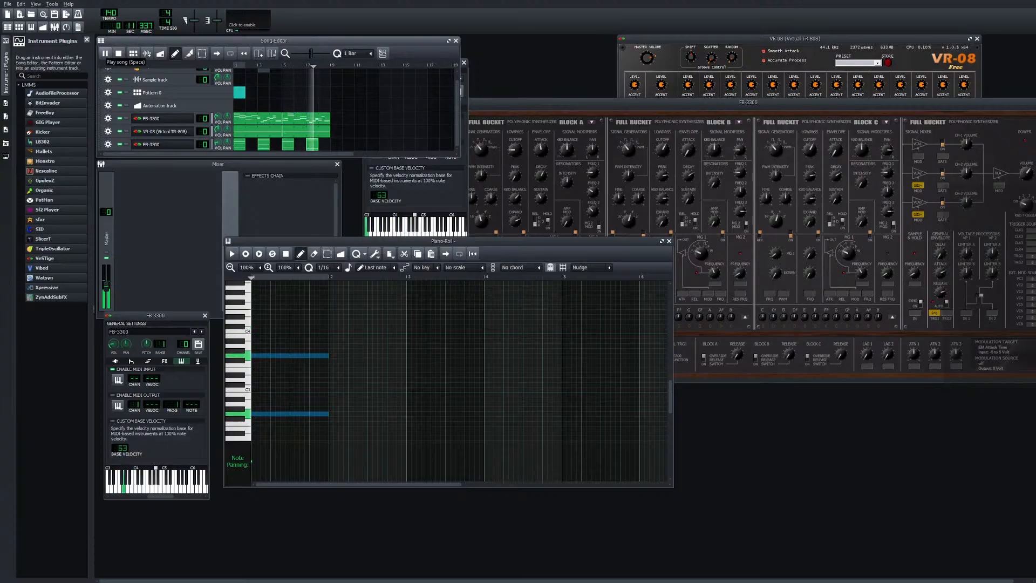
pyautogui.press('space')
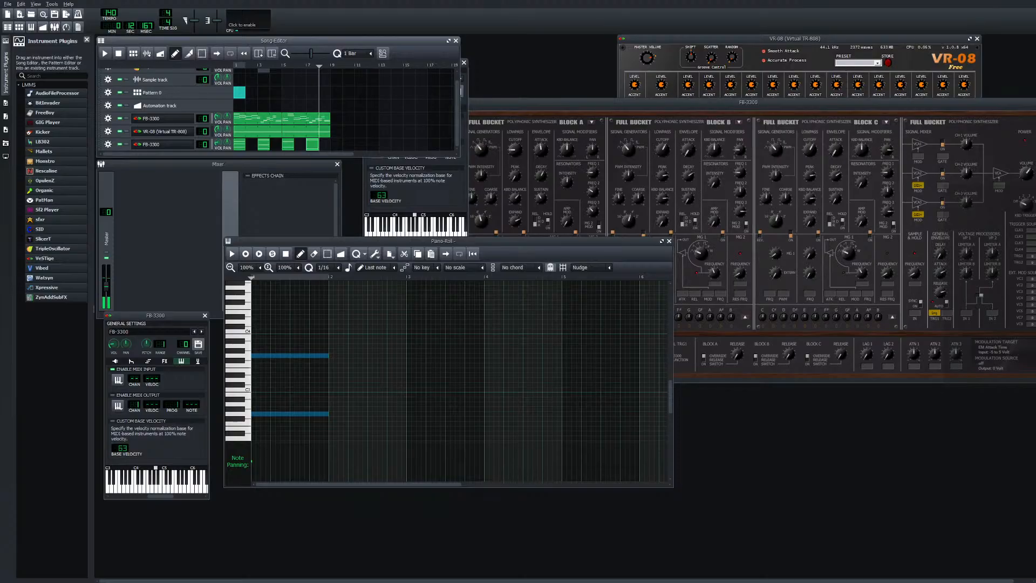
pyautogui.moveTo(281, 357); pyautogui.dragTo(285, 341)
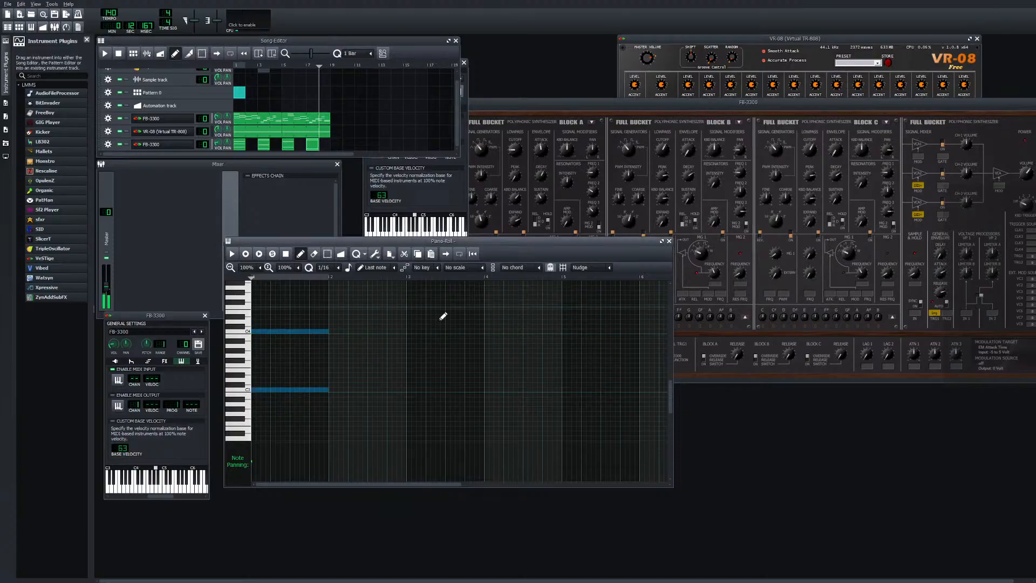
# Close the Piano-Roll and play the song through bars 7 and 8 with the octave C notes
pyautogui.click(669, 241)
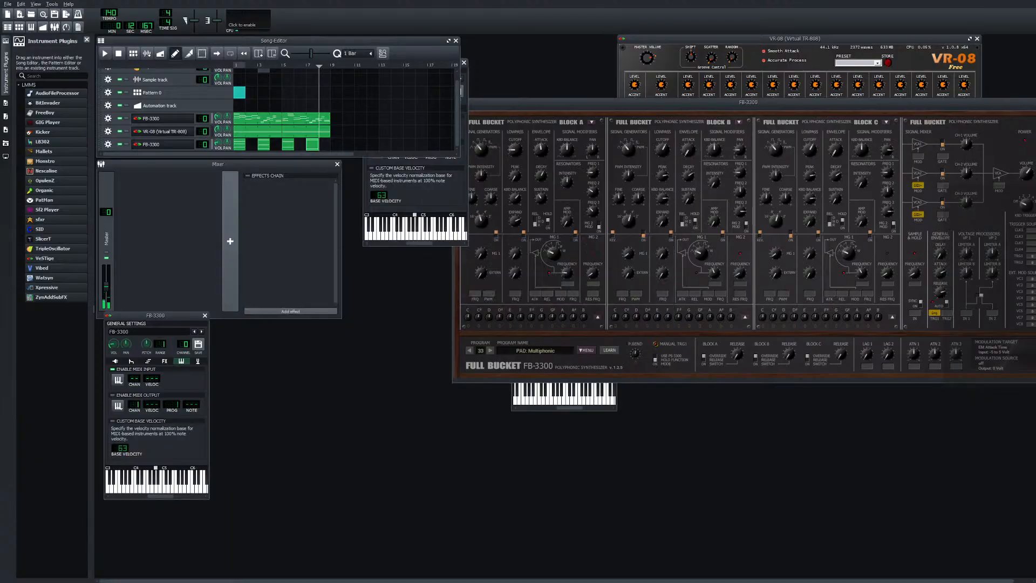
pyautogui.press('space')
pyautogui.press('space')
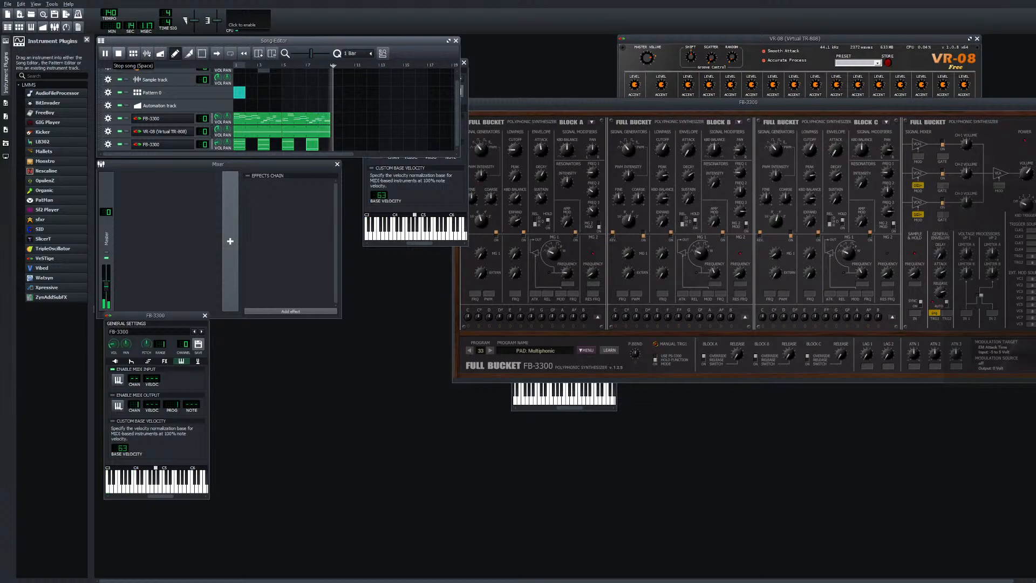
pyautogui.press('space')
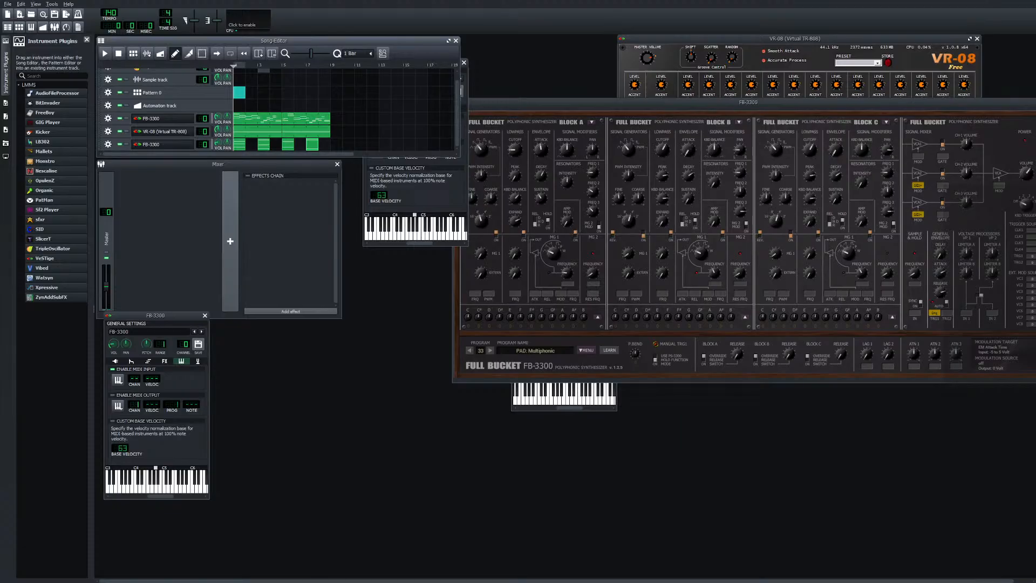
# Lengthen both C notes in the lower FB-3300's bar 7 clip to two bars and play the song
pyautogui.doubleClick(239, 144)
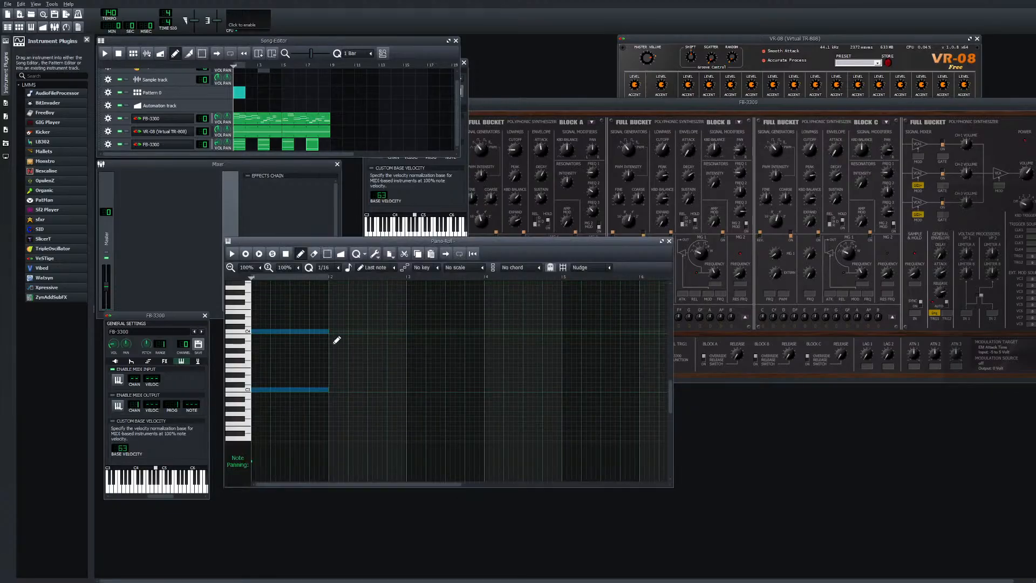
pyautogui.moveTo(398, 341); pyautogui.dragTo(410, 342)
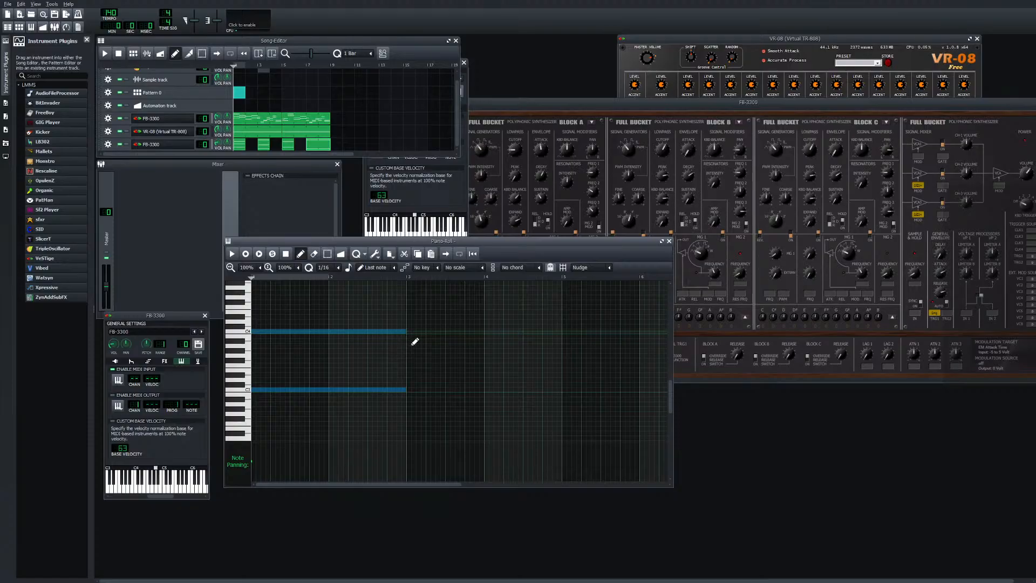
pyautogui.press('F7')
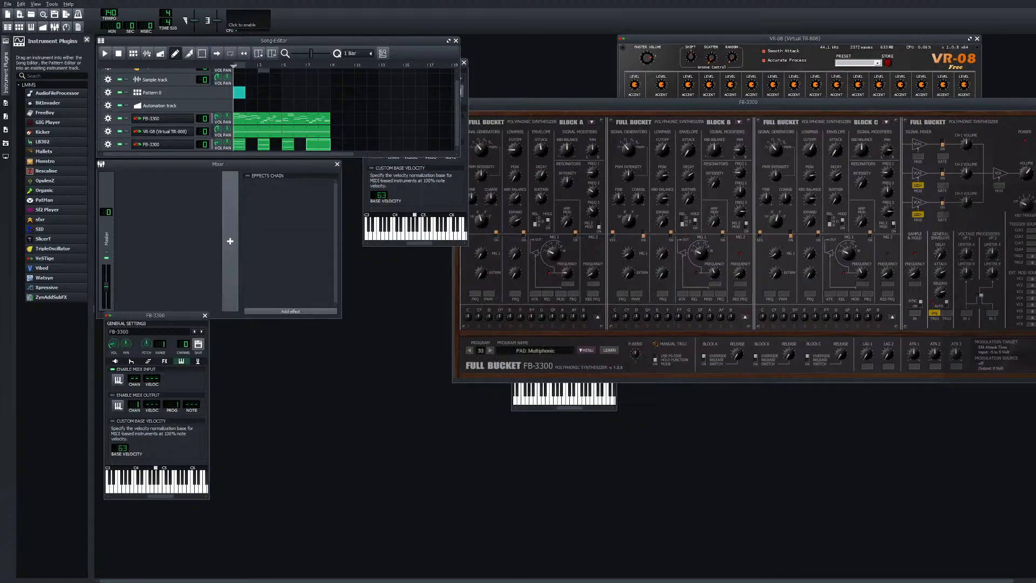
pyautogui.press('space')
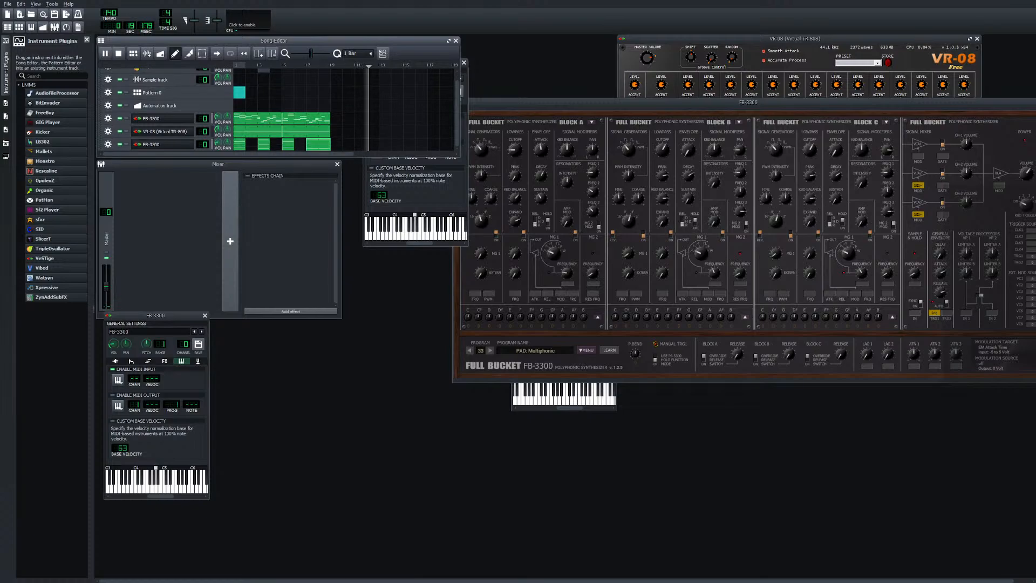
pyautogui.press('space')
# Remove the Pattern 0 track from the song and confirm the removal
pyautogui.scroll(1, 278, 108)
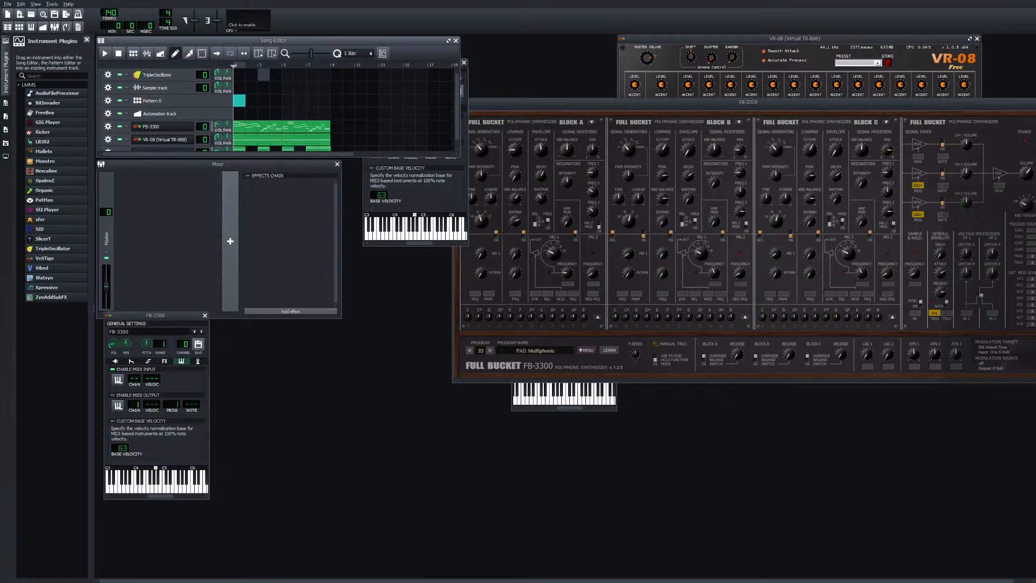
pyautogui.scroll(-1, 278, 108)
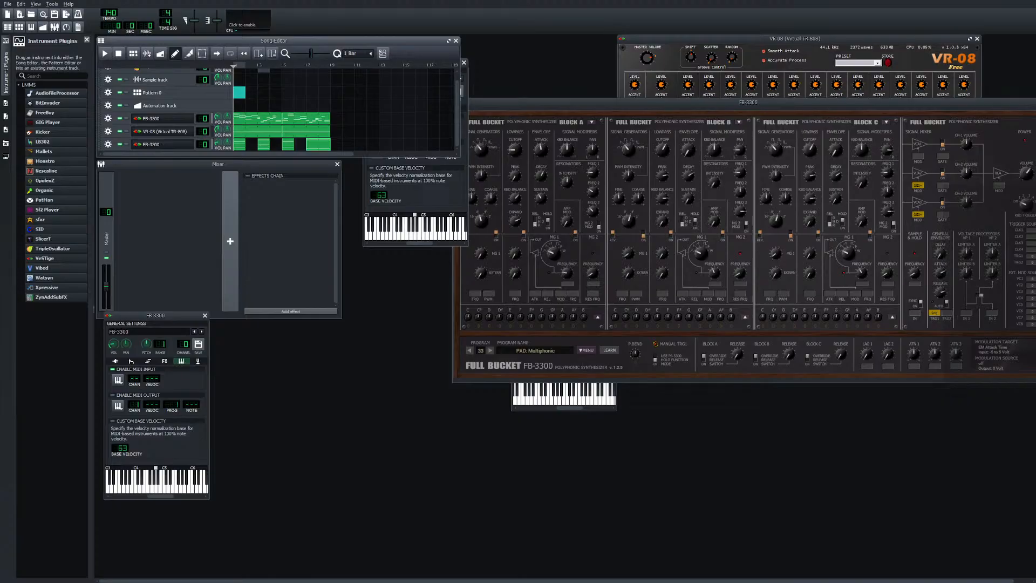
pyautogui.scroll(1, 278, 108)
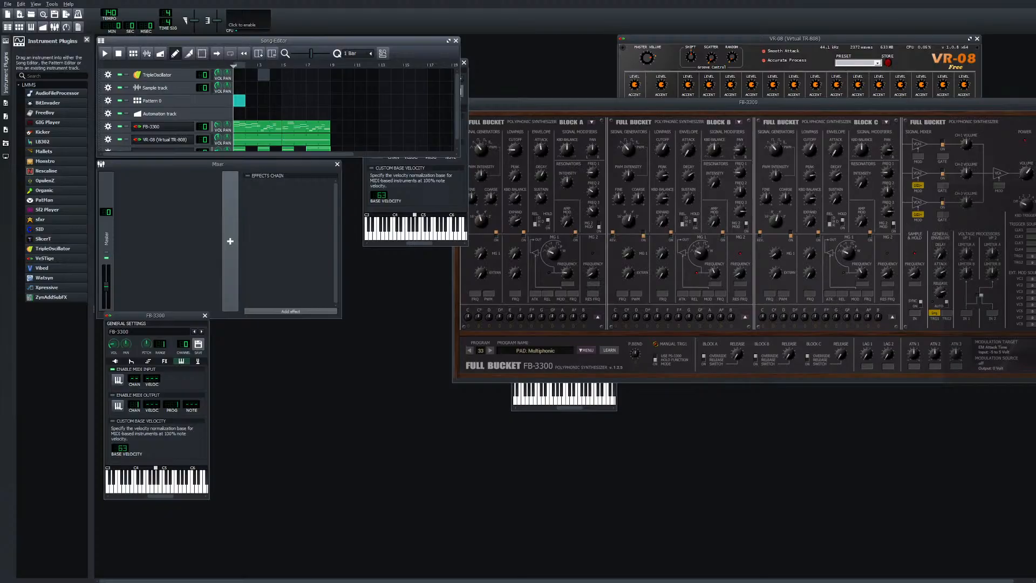
pyautogui.click(108, 101)
pyautogui.click(129, 120)
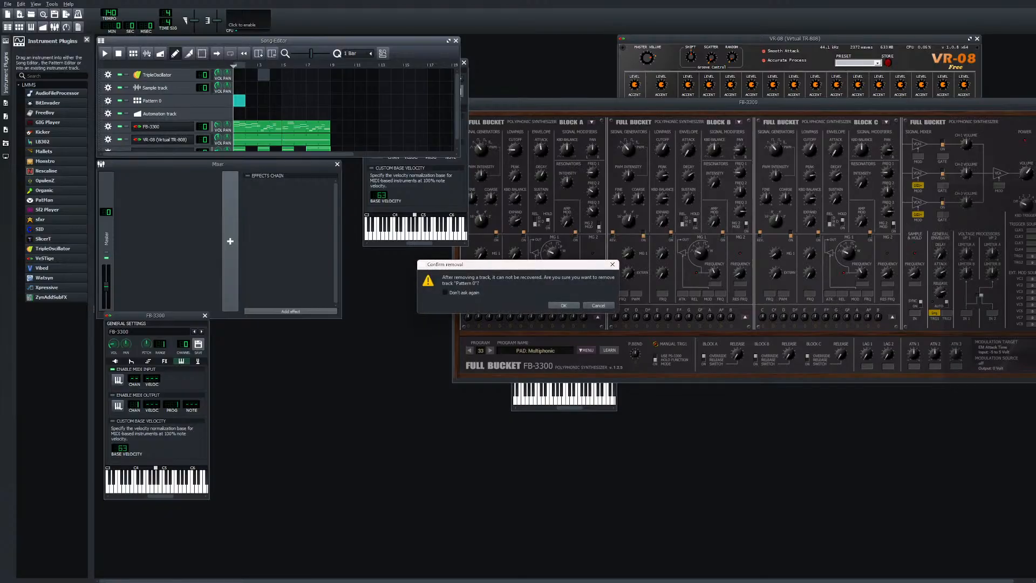
pyautogui.press('Return')
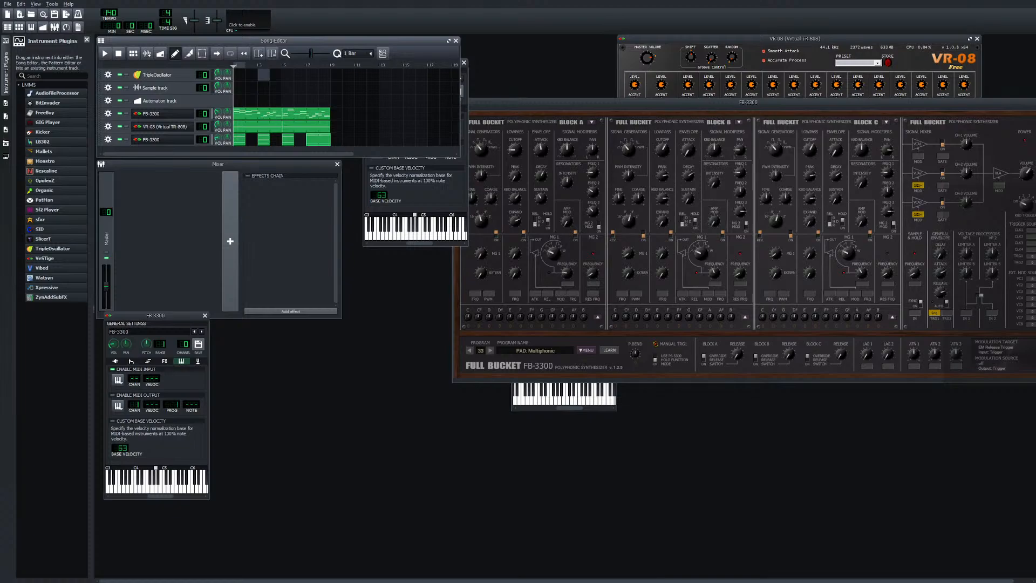
pyautogui.moveTo(323, 40); pyautogui.dragTo(429, 35)
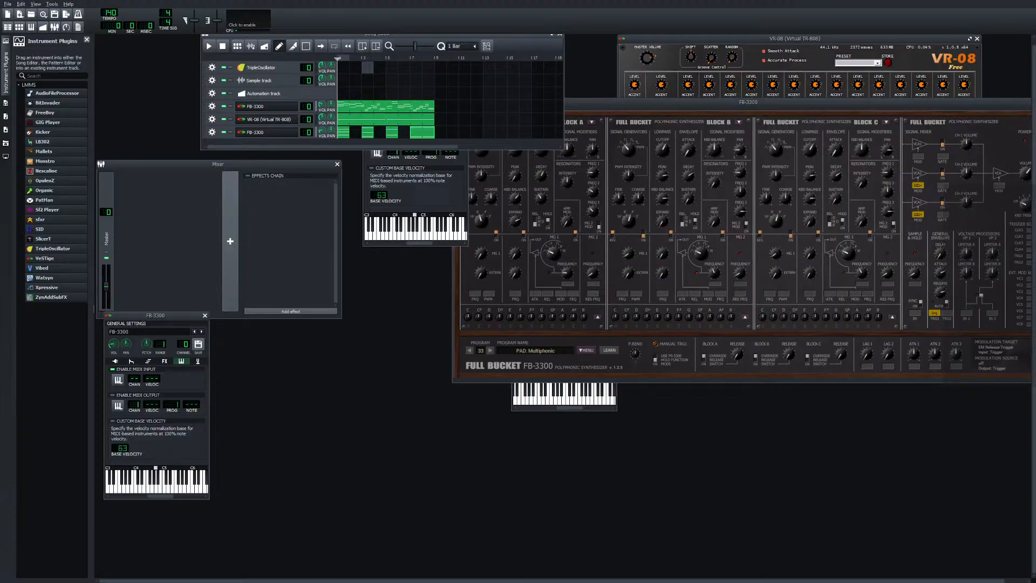
pyautogui.moveTo(429, 35); pyautogui.dragTo(326, 40)
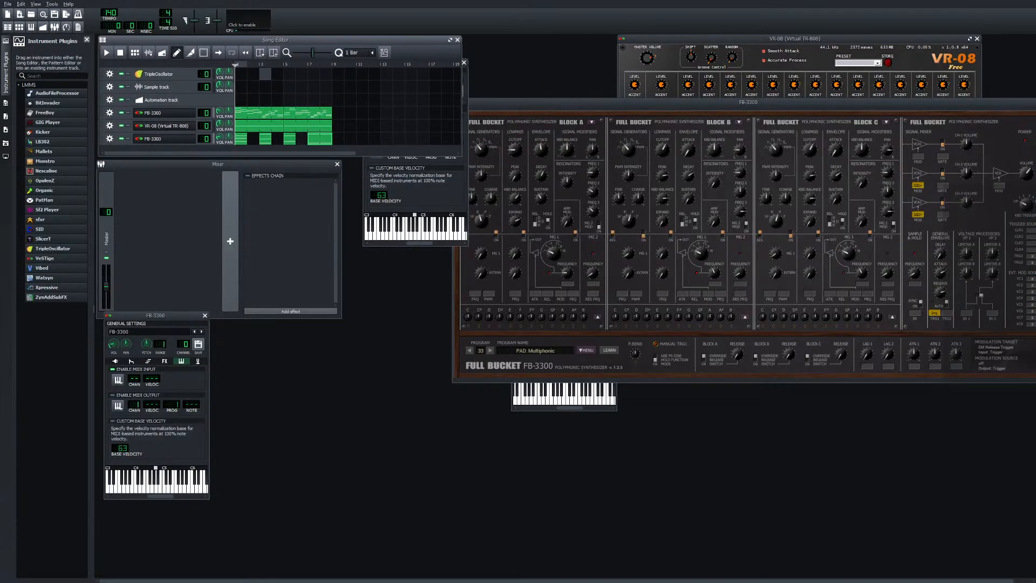
# Search the effects for "rever" and add Calf Reverb LADSPA to the Master channel's effects chain
pyautogui.click(270, 164)
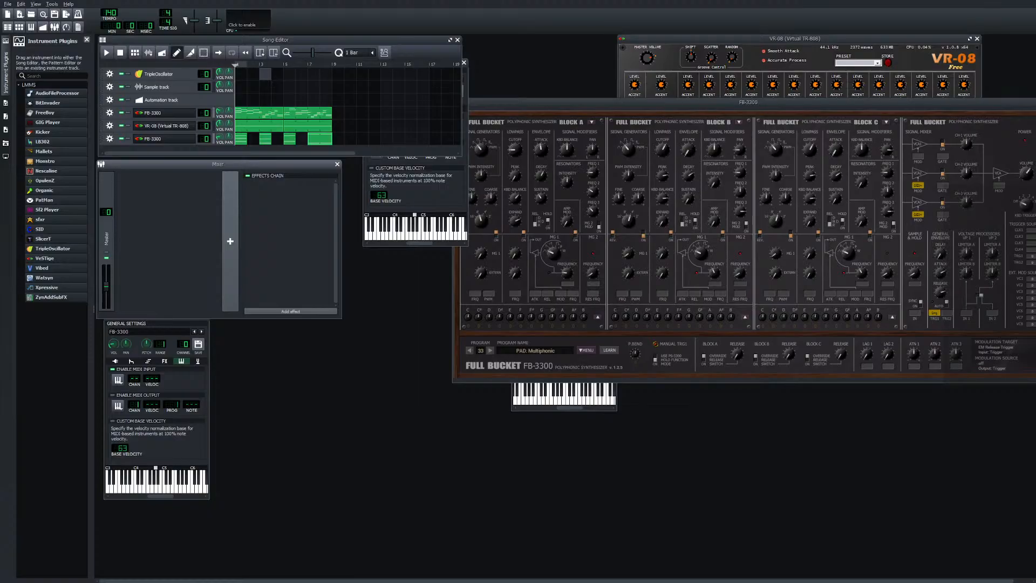
pyautogui.click(291, 312)
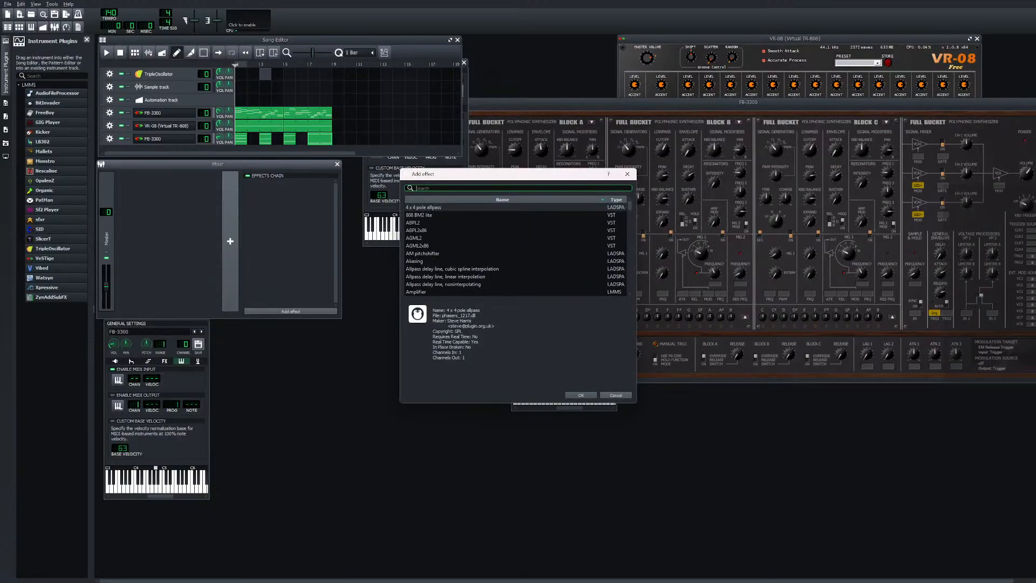
pyautogui.scroll(-15, 516, 249)
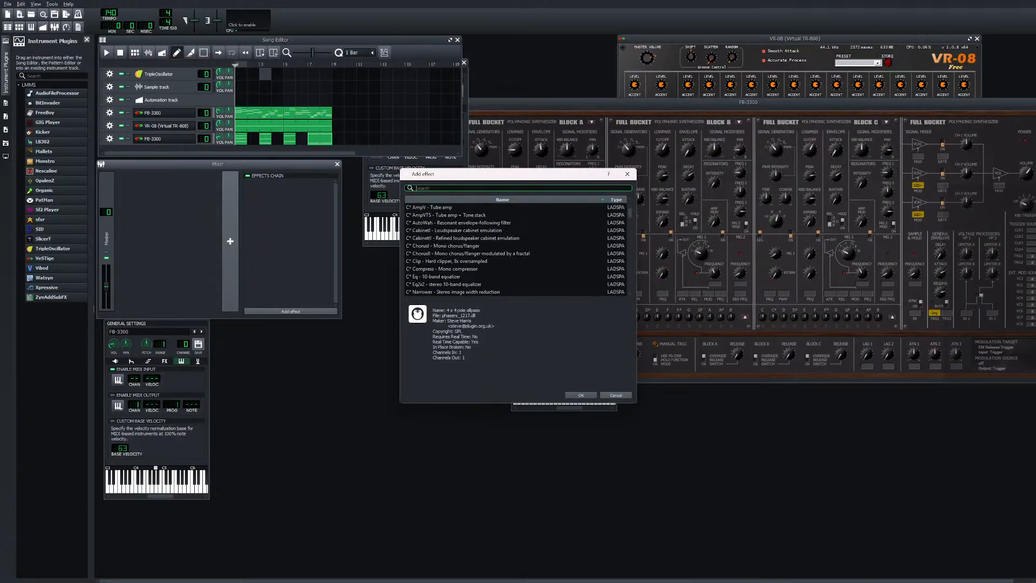
pyautogui.scroll(-15, 516, 249)
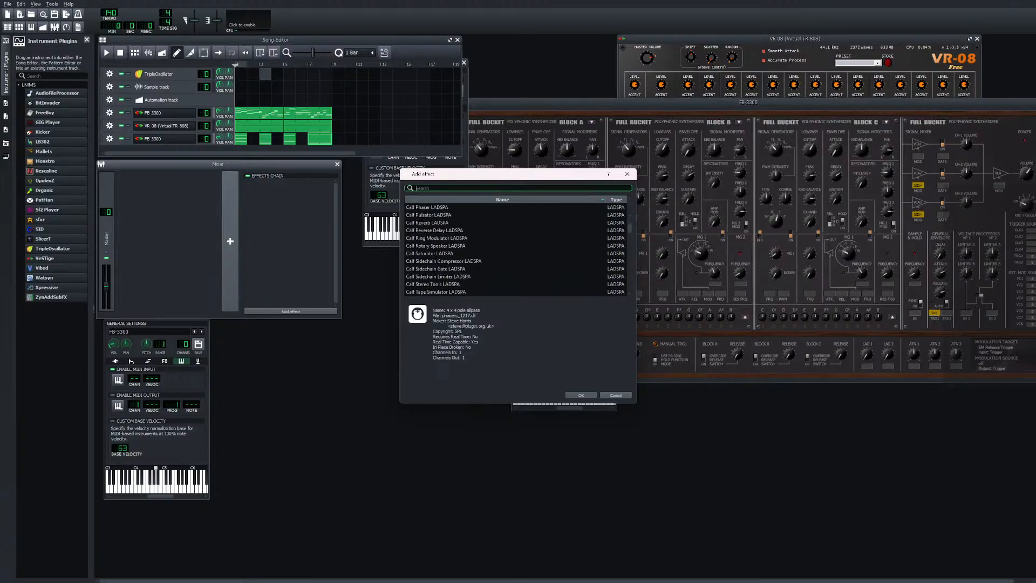
pyautogui.scroll(-4, 516, 249)
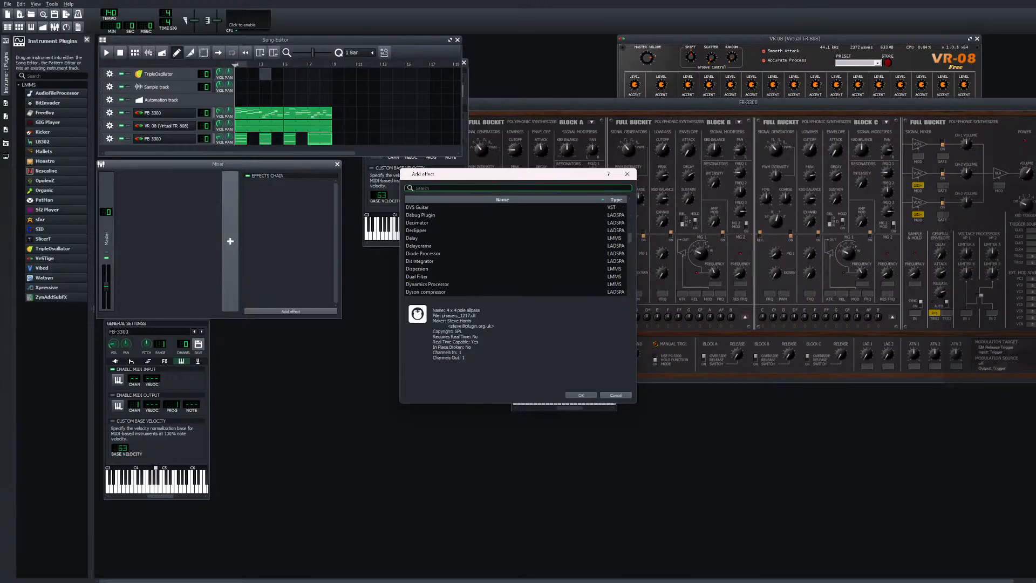
pyautogui.write('rever')
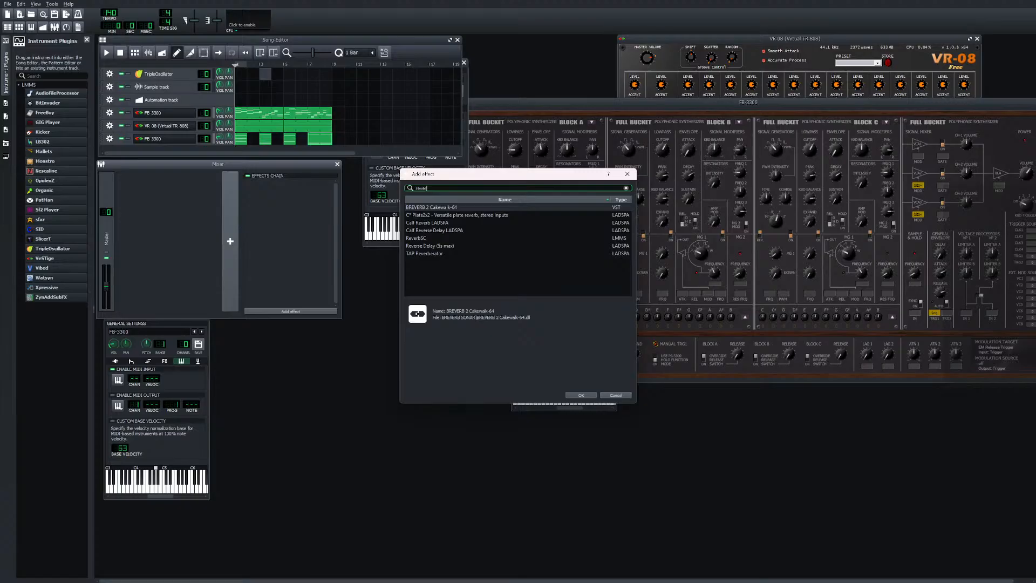
pyautogui.click(431, 222)
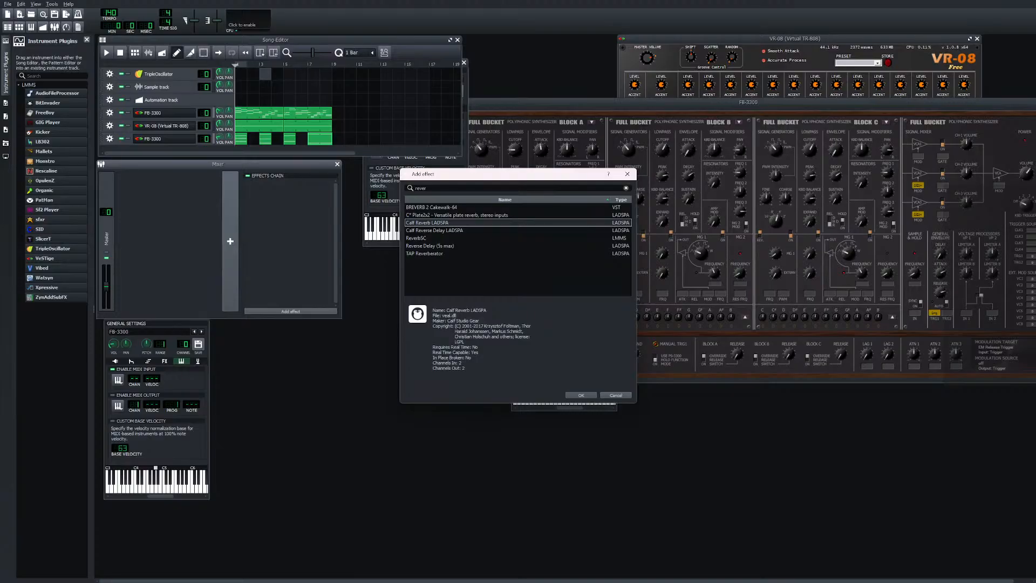
pyautogui.press('Return')
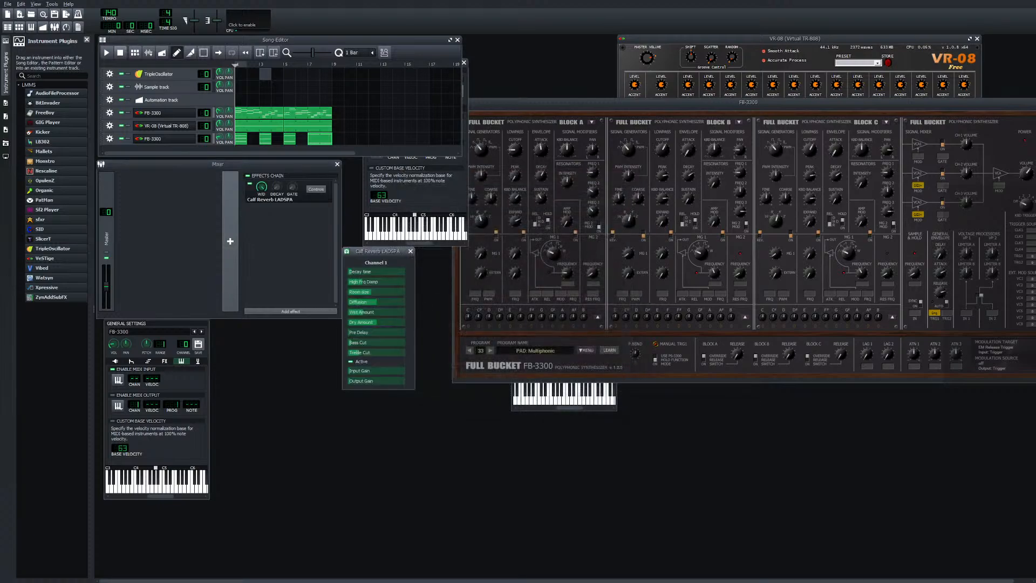
# Play the song with the Calf Reverb LADSPA effect active on the Master channel
pyautogui.press('space')
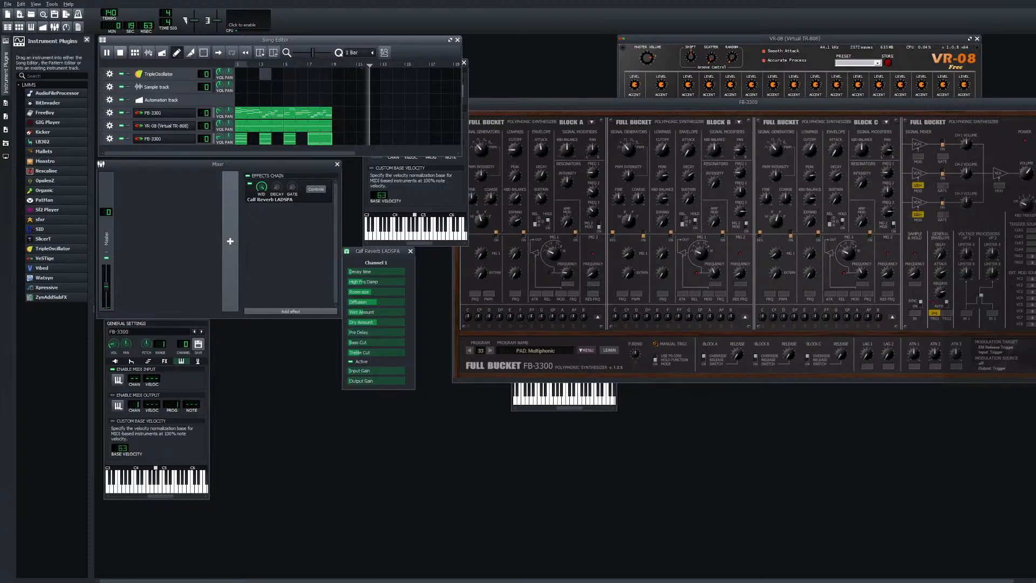
pyautogui.press('space')
pyautogui.press('space')
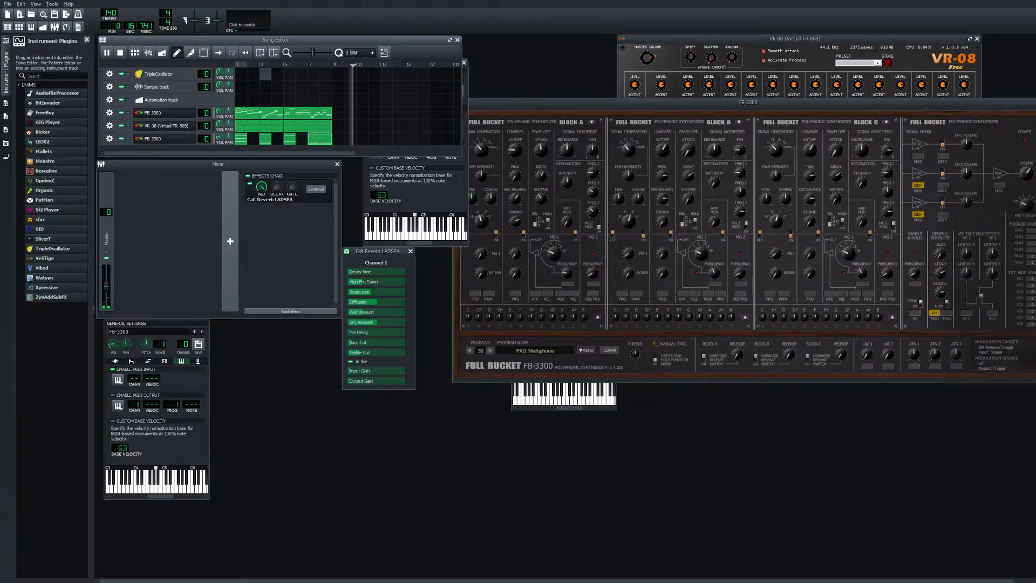
# Limit both C notes in the lower FB-3300's bar 7 clip to its second bar and play the song from the start
pyautogui.doubleClick(320, 139)
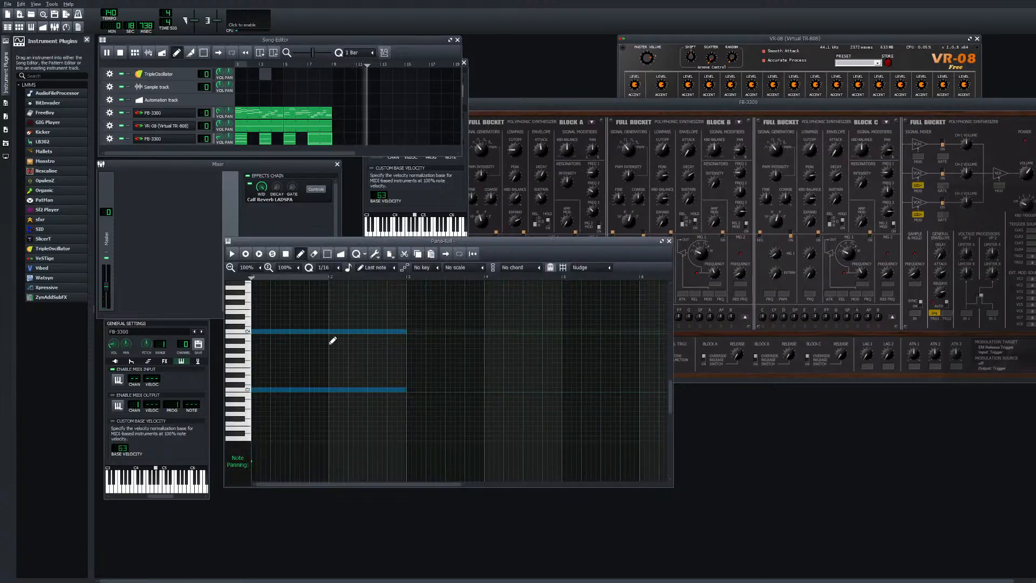
pyautogui.moveTo(404, 331)
pyautogui.mouseDown()
pyautogui.moveTo(331, 341)
pyautogui.moveTo(392, 338)
pyautogui.mouseUp()
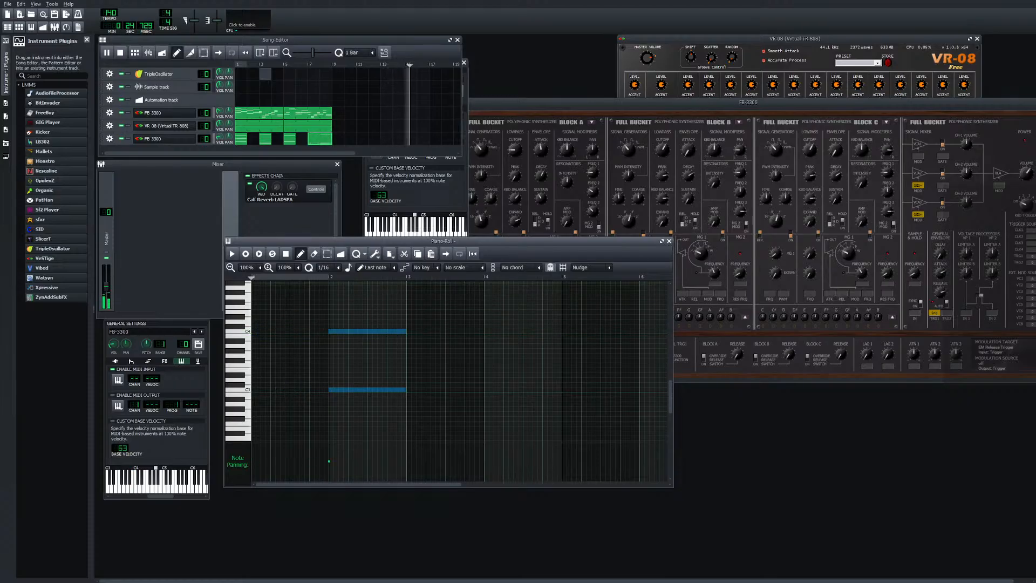
pyautogui.click(669, 242)
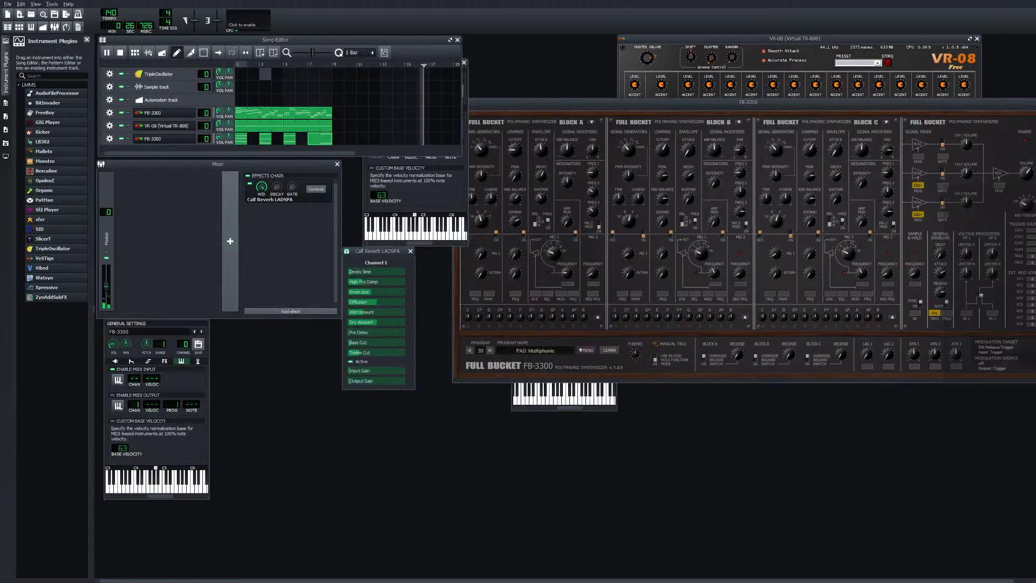
pyautogui.moveTo(251, 65); pyautogui.dragTo(236, 64)
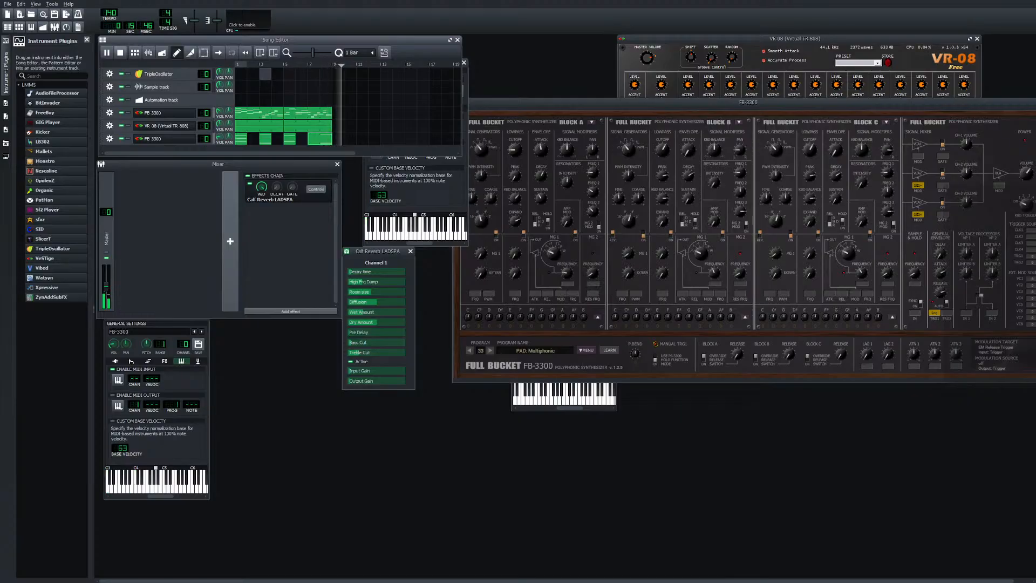
pyautogui.press('space')
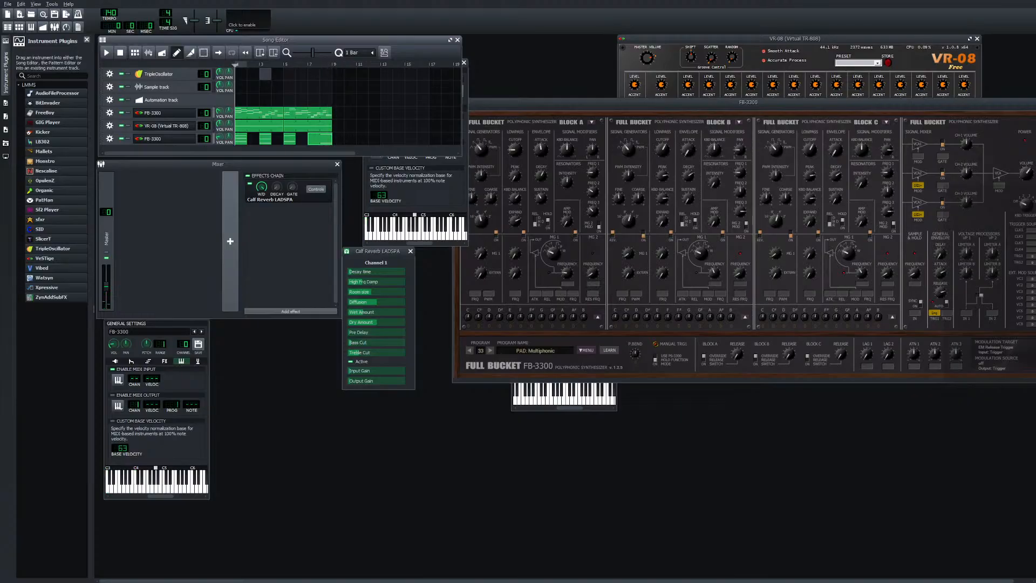
# Lengthen both notes in the lower FB-3300's bar 5 clip to two bars and play the song
pyautogui.doubleClick(289, 139)
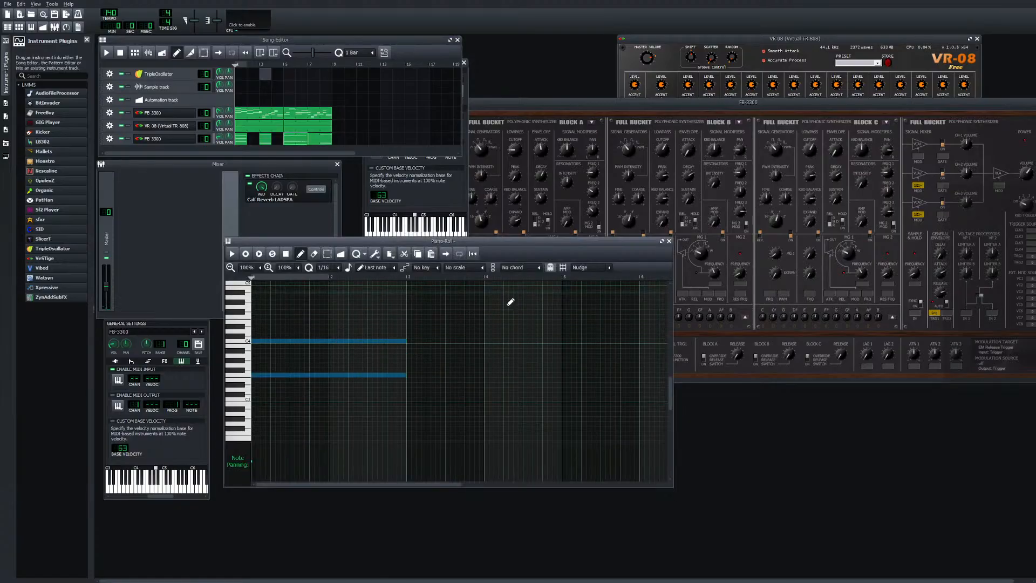
pyautogui.click(669, 241)
pyautogui.press('space')
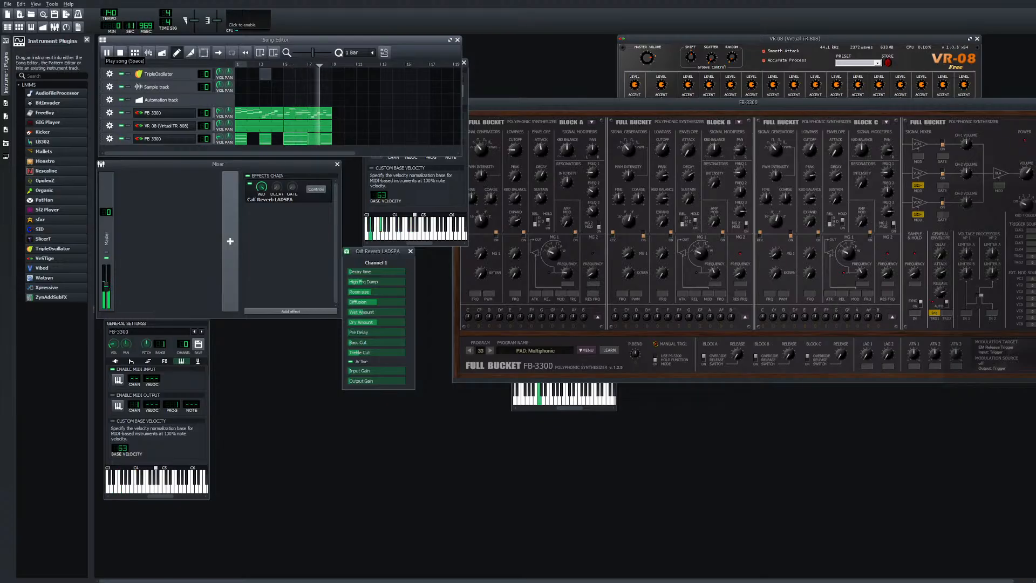
pyautogui.press('space')
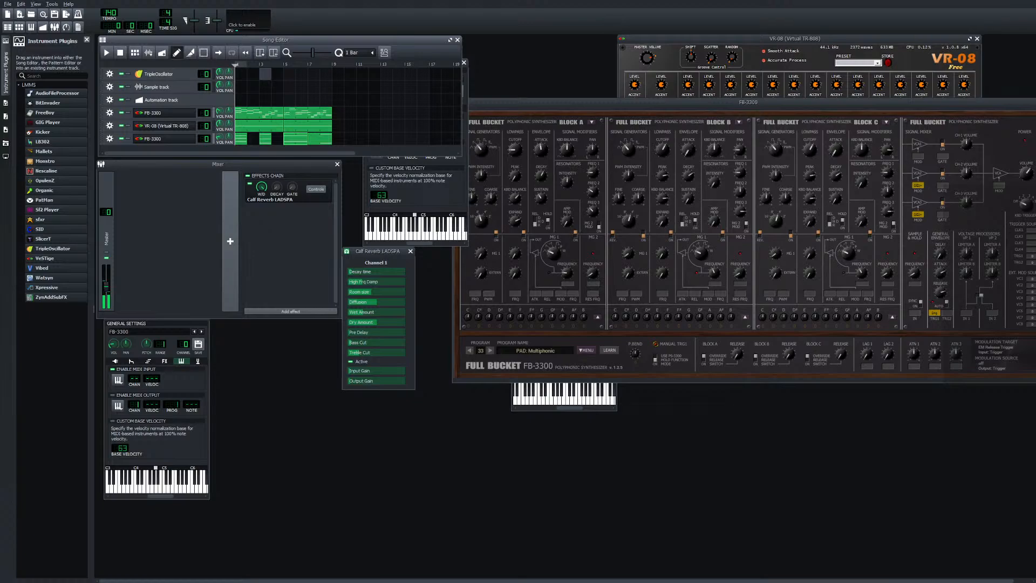
# Lengthen both notes in the lower FB-3300's bar 5 clip to three bars and close the Piano-Roll
pyautogui.doubleClick(320, 139)
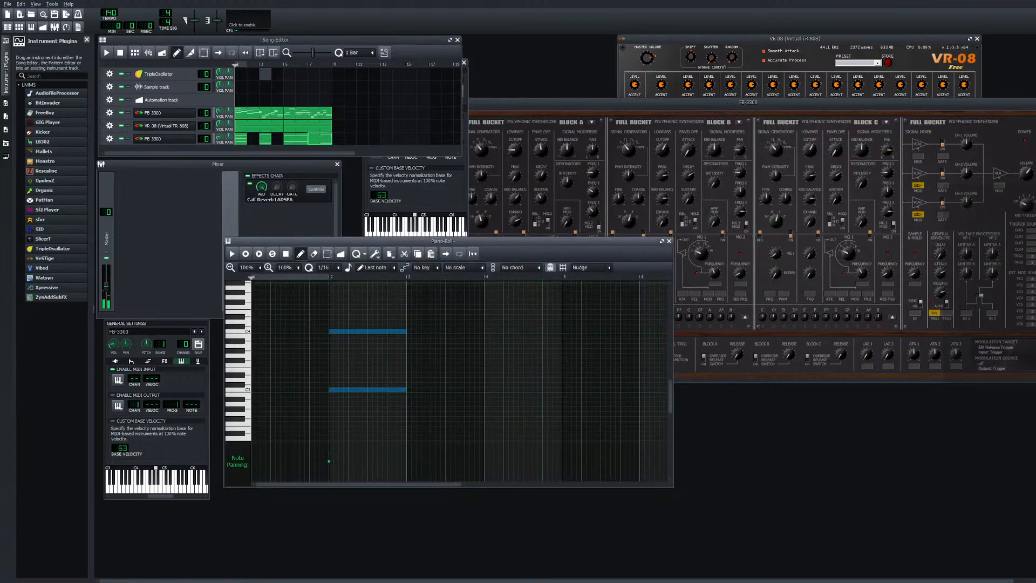
pyautogui.doubleClick(295, 139)
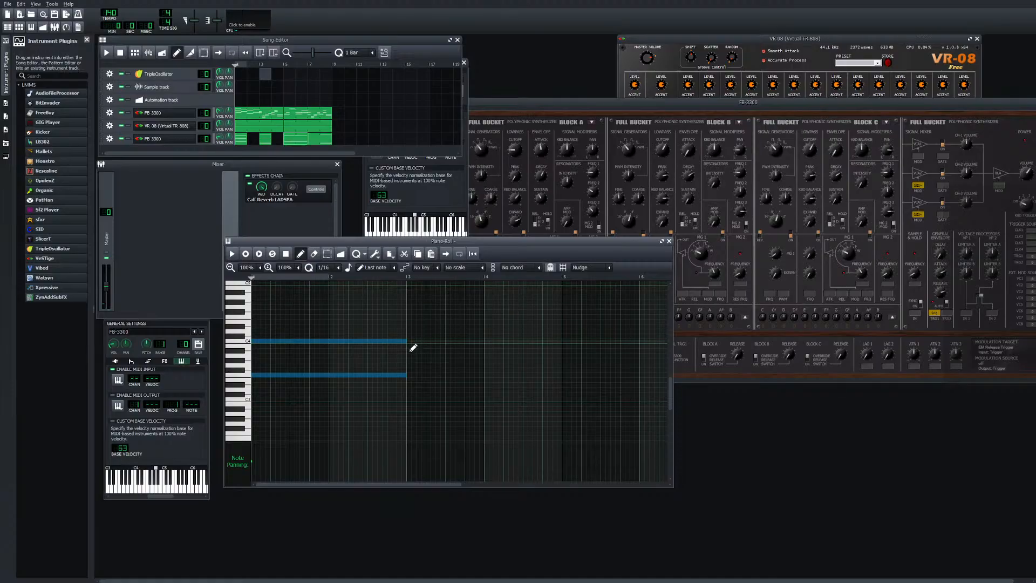
pyautogui.moveTo(479, 352); pyautogui.dragTo(489, 352)
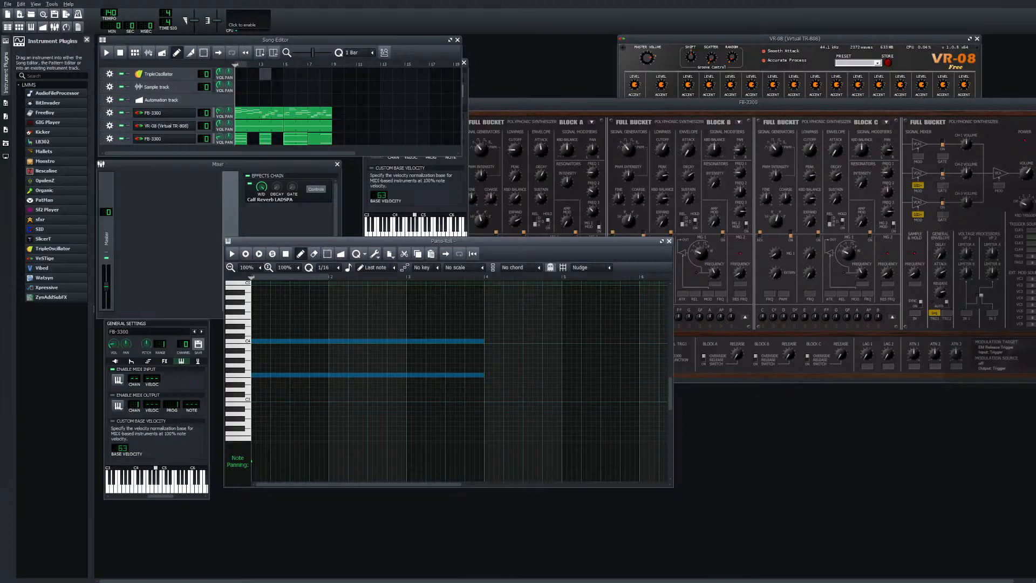
pyautogui.click(669, 241)
# Shift both C notes to the start of their clip, place the resulting one-bar clip at bar 8, and play the song
pyautogui.moveTo(321, 140); pyautogui.dragTo(345, 139)
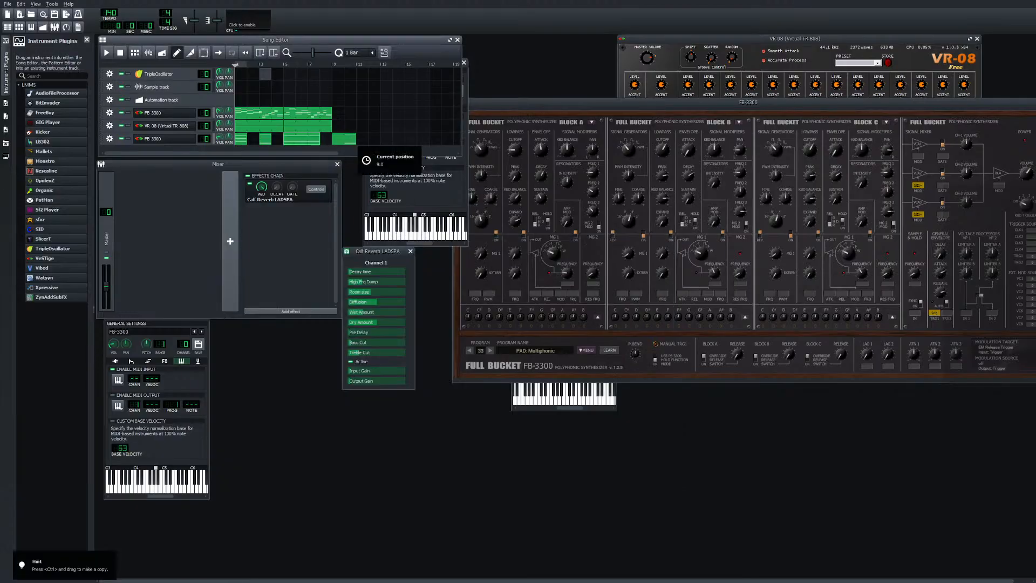
pyautogui.doubleClick(344, 139)
pyautogui.moveTo(372, 336); pyautogui.dragTo(290, 339)
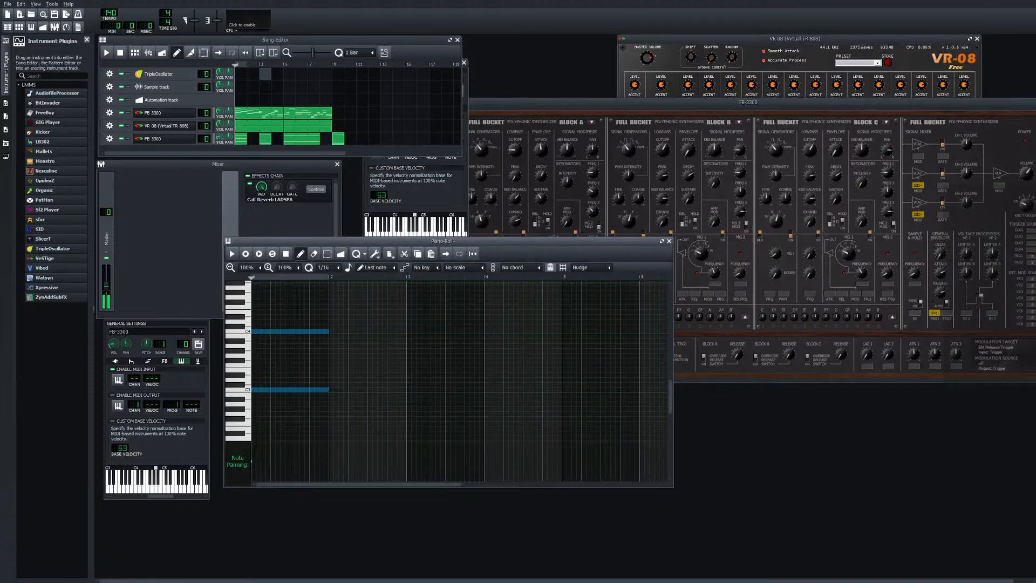
pyautogui.click(669, 241)
pyautogui.moveTo(339, 139); pyautogui.dragTo(326, 139)
pyautogui.press('space')
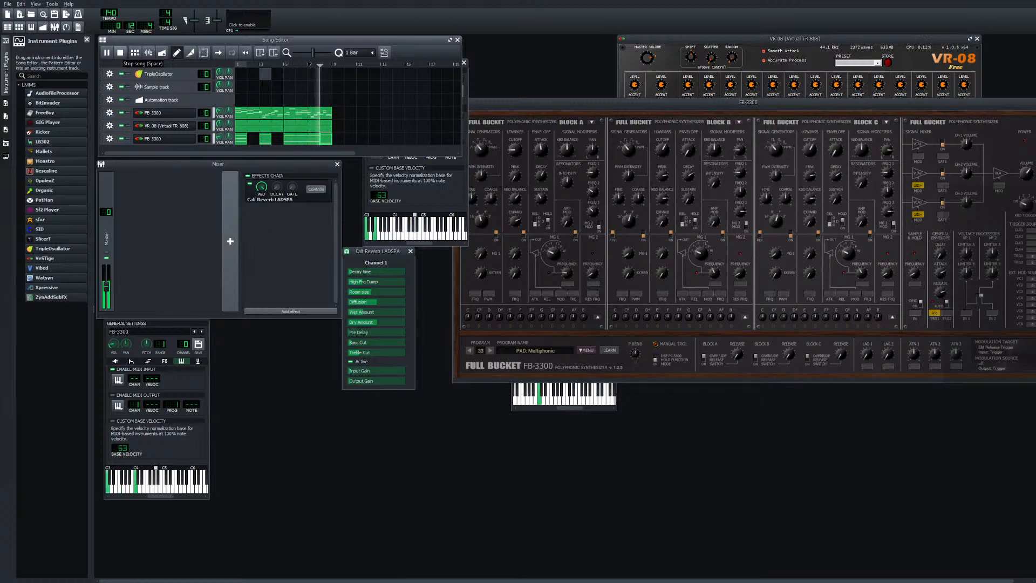
pyautogui.press('space')
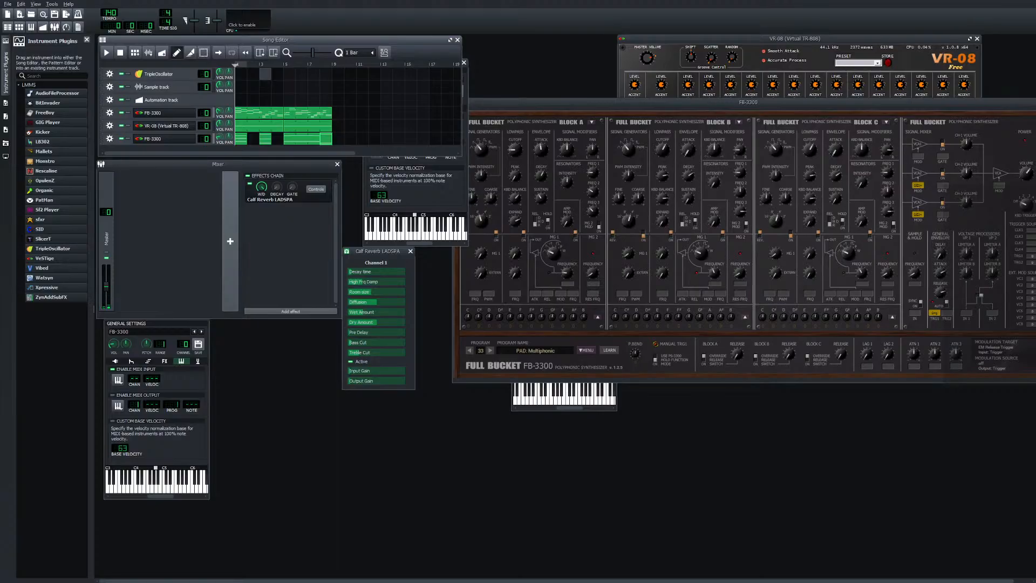
# Restore the bar 5 clip to one bar, move the one-bar C clip back to bar 7, and play the song
pyautogui.moveTo(344, 139); pyautogui.dragTo(320, 138)
pyautogui.press('space')
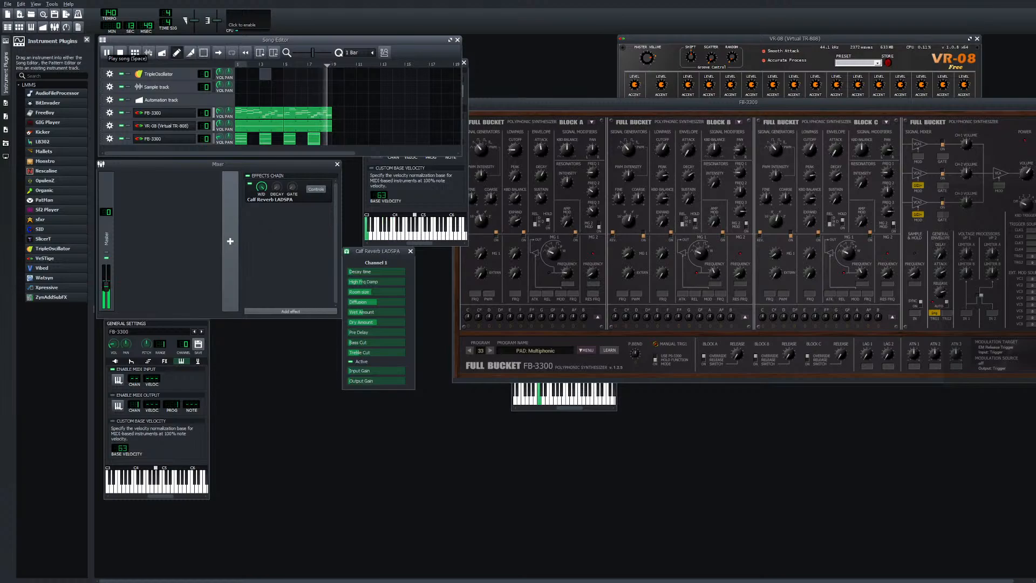
pyautogui.press('space')
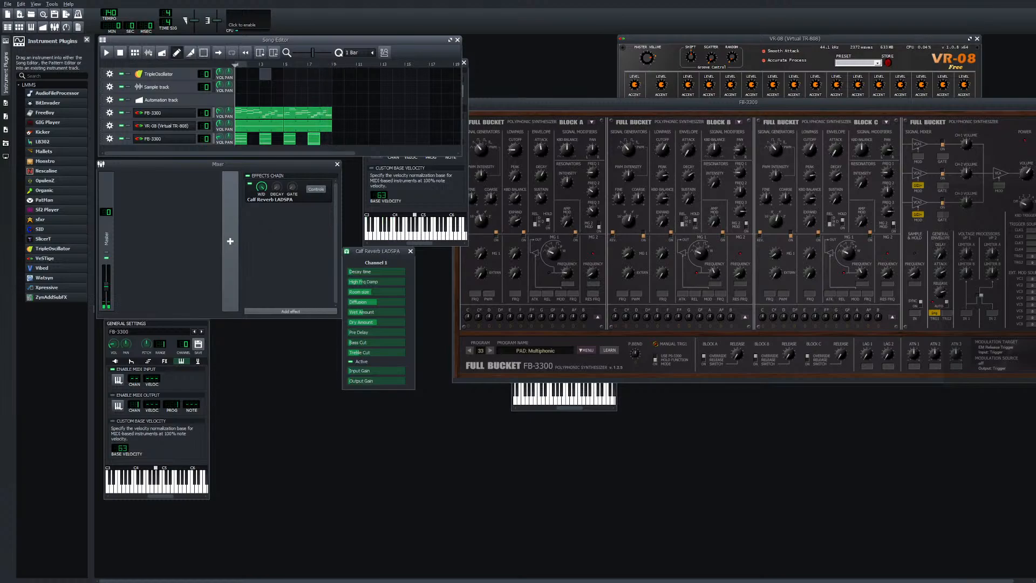
# Lengthen both C notes in the lower FB-3300's bar 7 clip to two bars and play the song
pyautogui.doubleClick(314, 139)
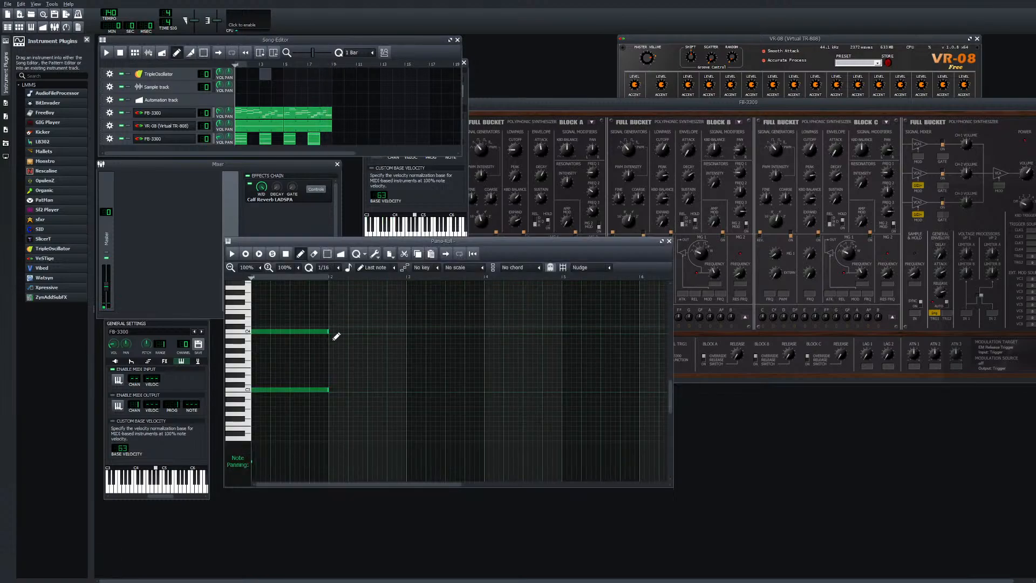
pyautogui.moveTo(328, 332)
pyautogui.mouseDown()
pyautogui.moveTo(372, 331)
pyautogui.moveTo(328, 332)
pyautogui.mouseUp()
pyautogui.hotkey('ctrl', 'a')
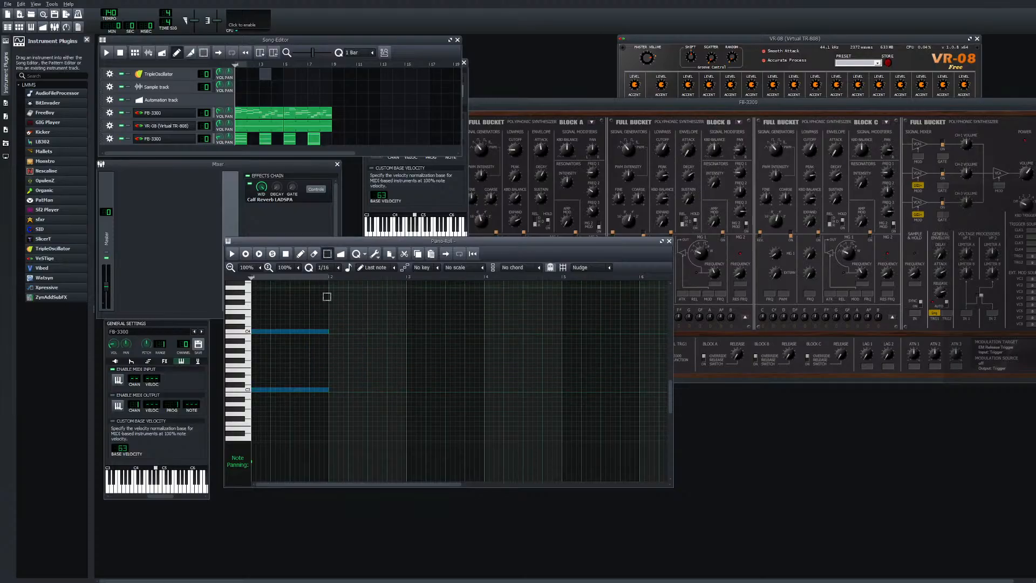
pyautogui.moveTo(335, 332); pyautogui.dragTo(407, 333)
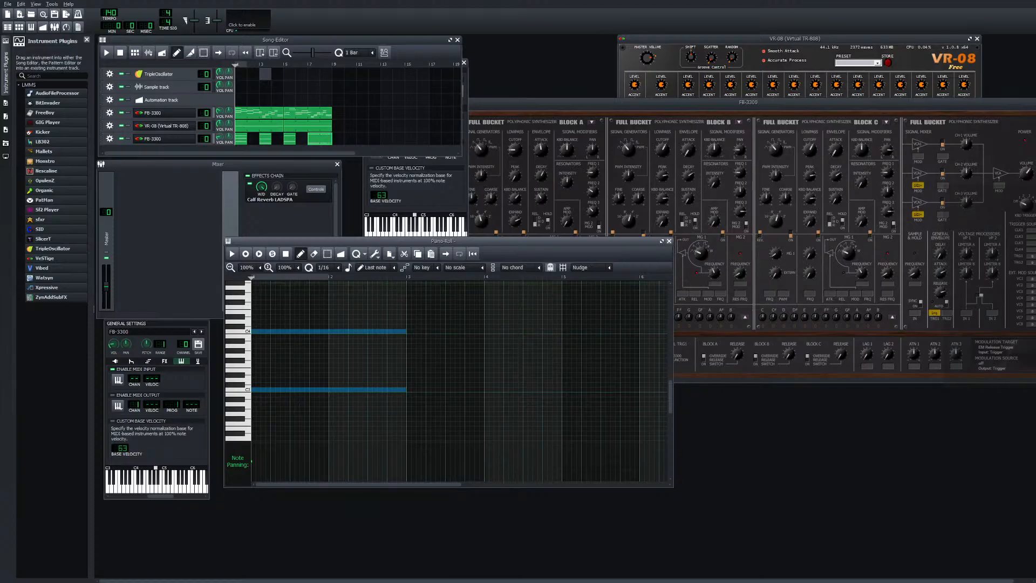
pyautogui.click(669, 241)
pyautogui.click(106, 52)
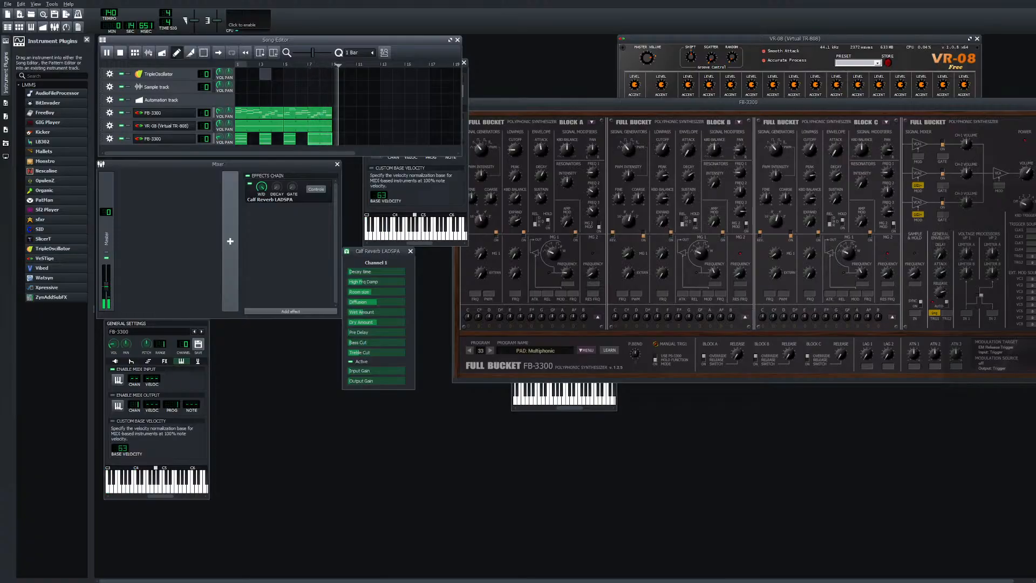
pyautogui.press('space')
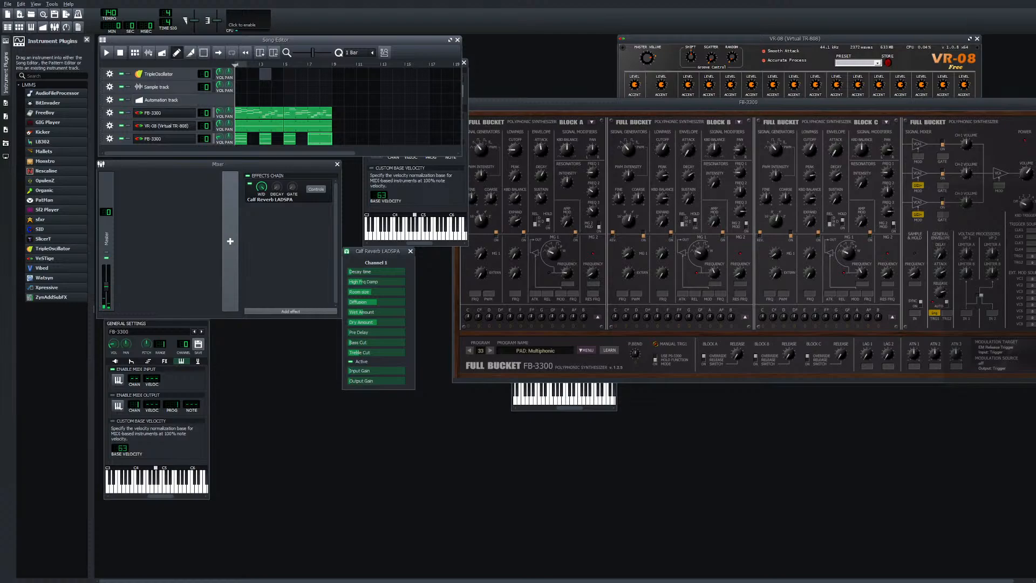
# Move the Calf Reverb LADSPA controls over the Mixer and play the song through to bar 8
pyautogui.moveTo(378, 251); pyautogui.dragTo(317, 206)
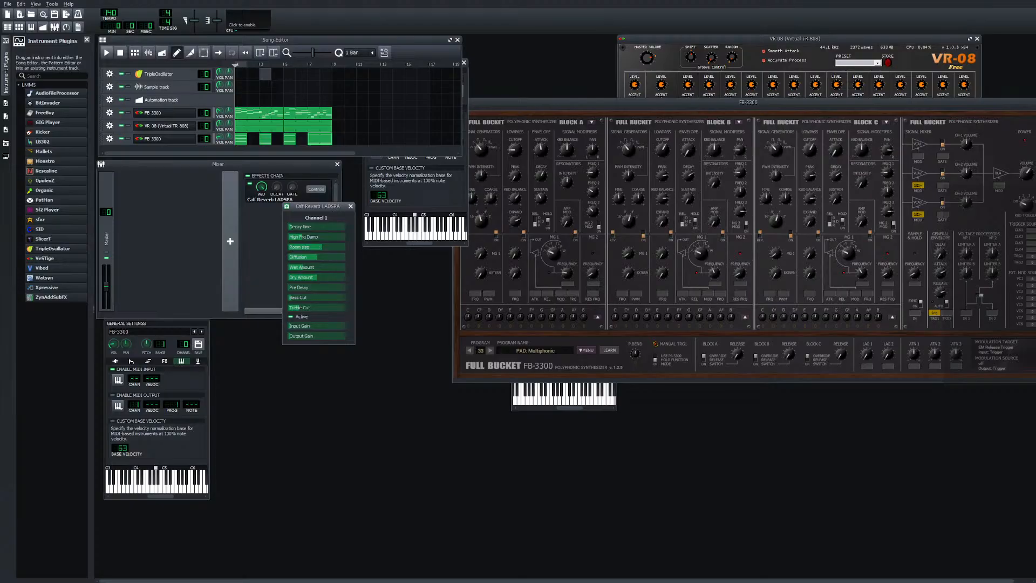
pyautogui.press('space')
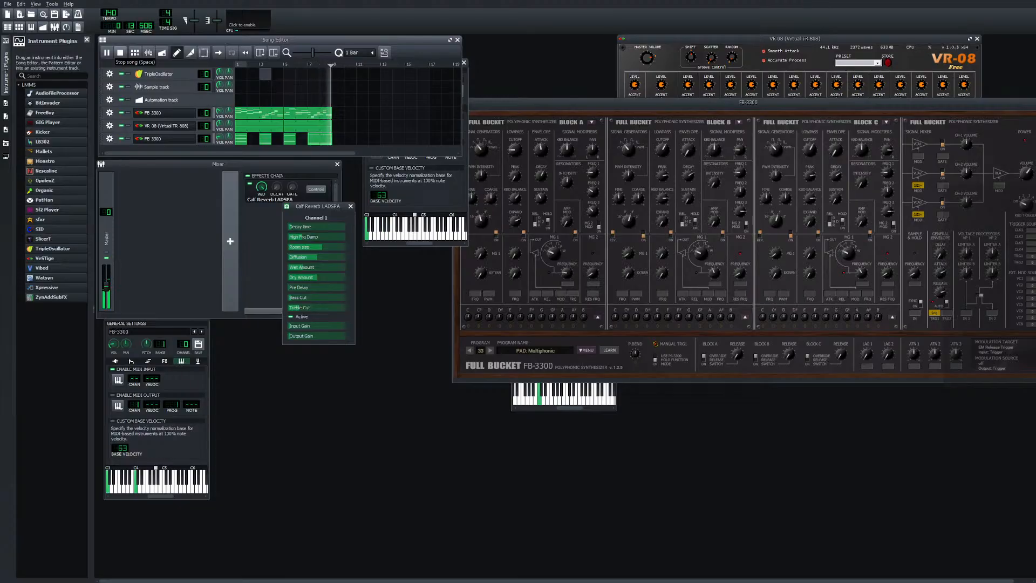
pyautogui.click(120, 52)
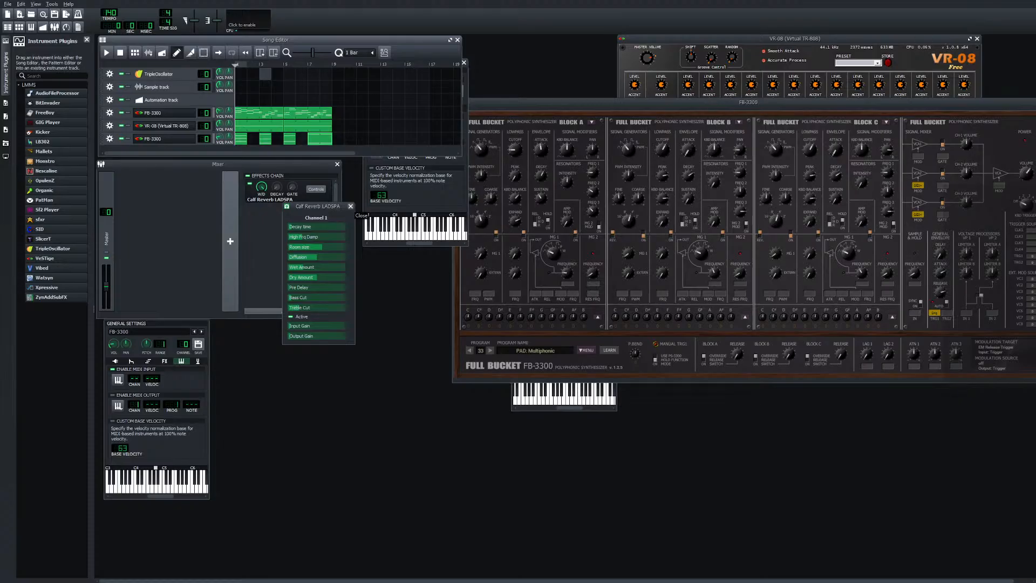
# Close the Calf Reverb controls and add the Dyson compressor to the Master channel's effects chain
pyautogui.click(350, 206)
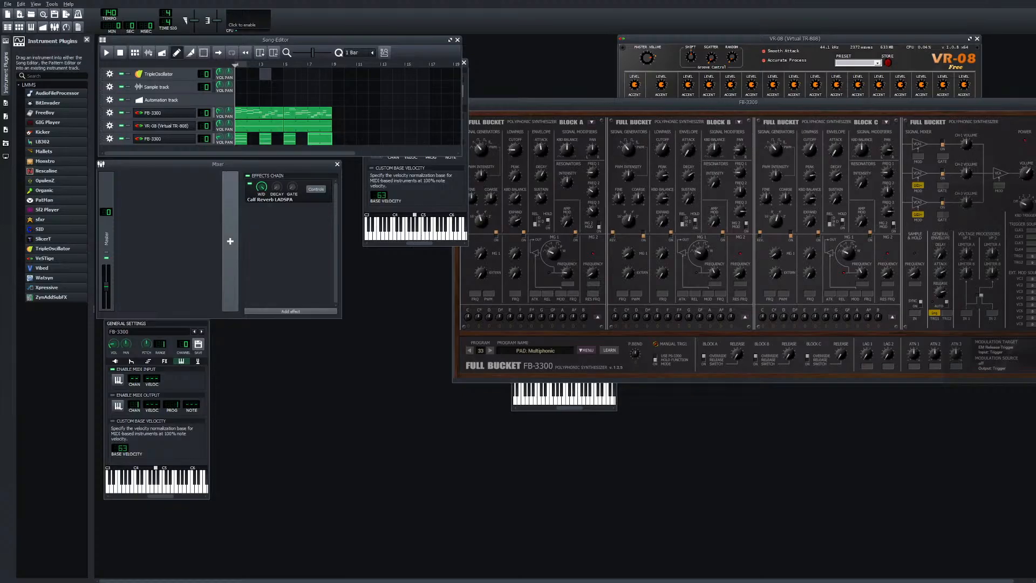
pyautogui.click(291, 311)
pyautogui.scroll(-5, 515, 249)
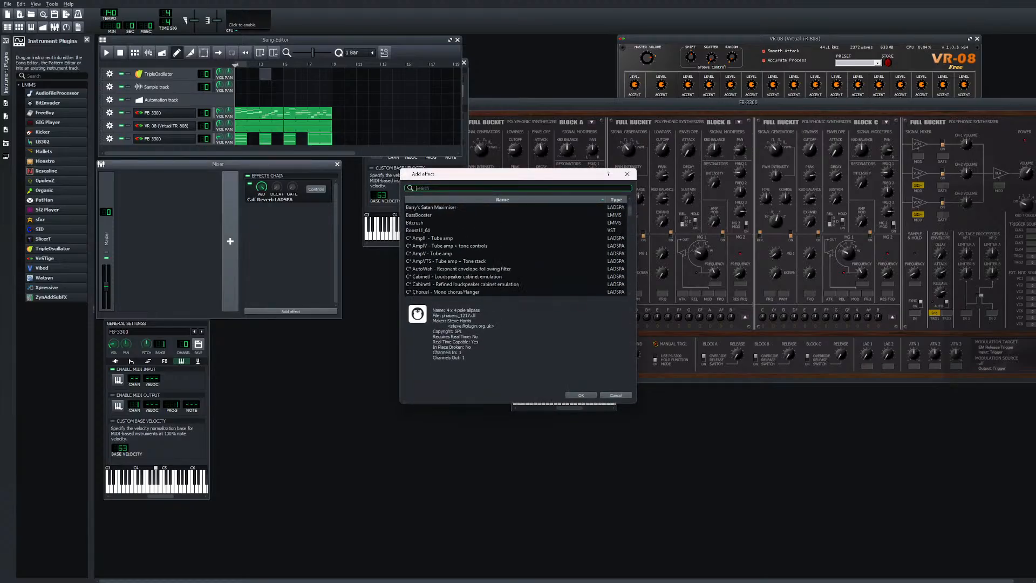
pyautogui.scroll(-12, 515, 249)
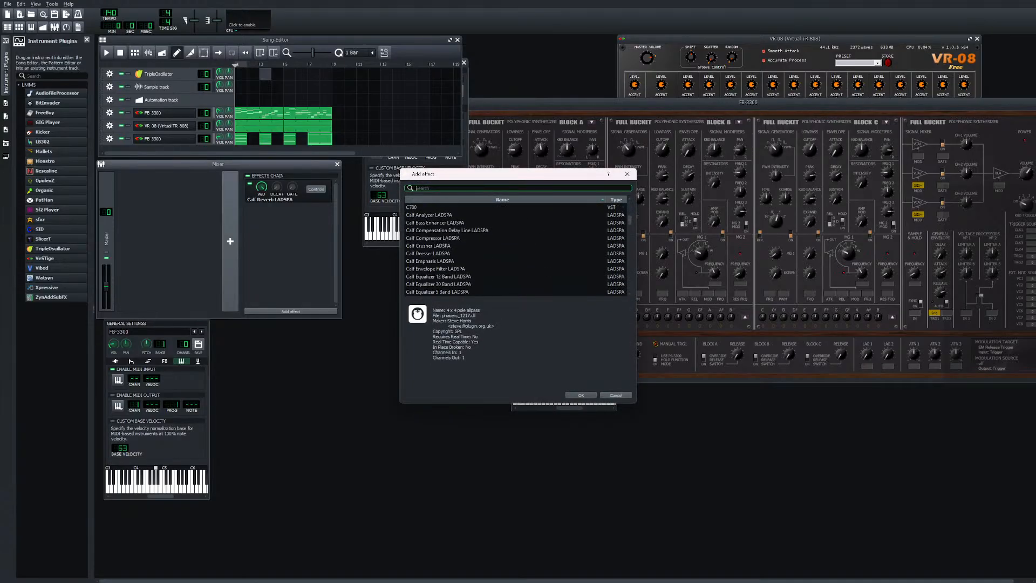
pyautogui.scroll(-10, 515, 249)
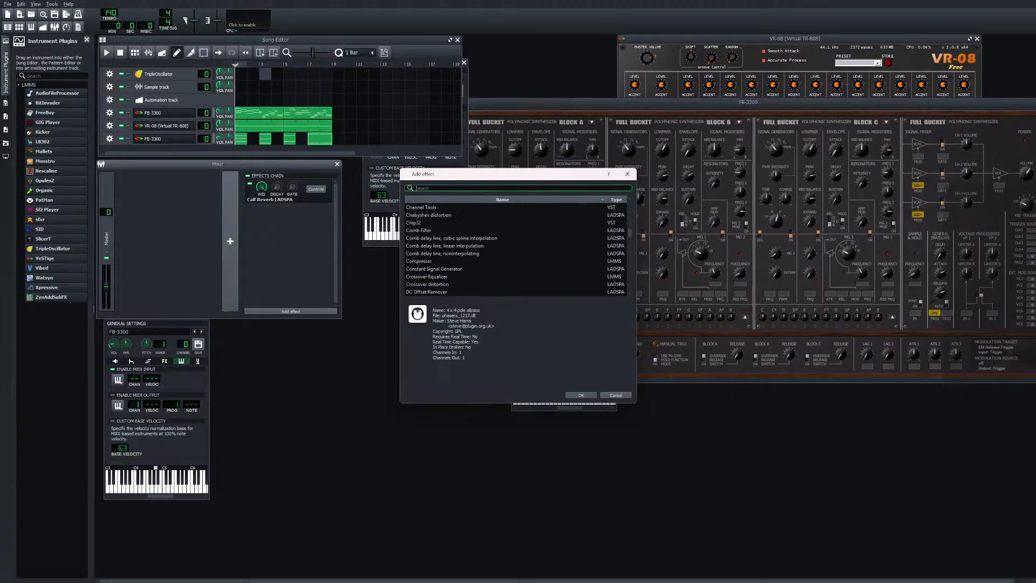
pyautogui.scroll(-8, 515, 249)
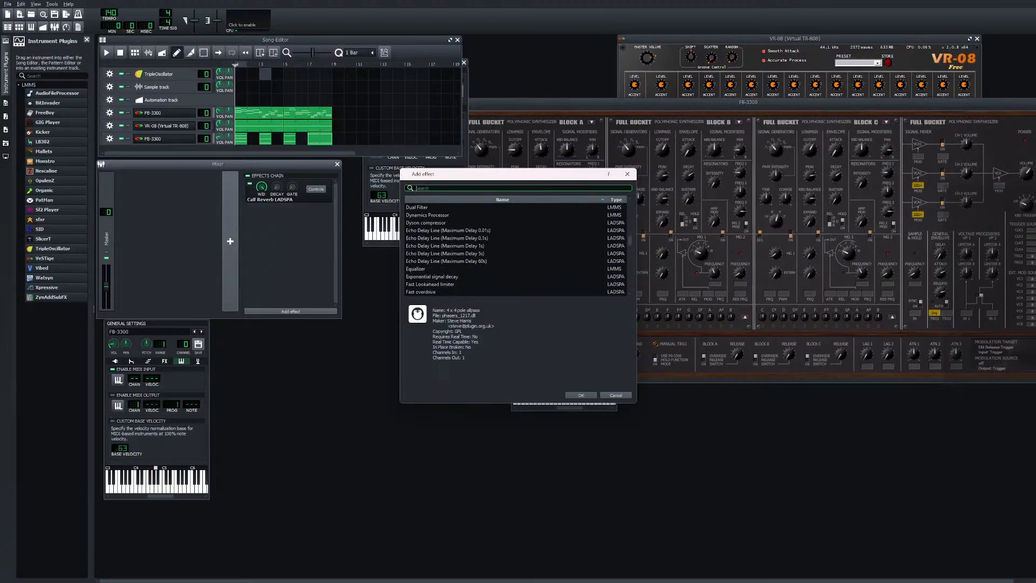
pyautogui.scroll(-2, 515, 249)
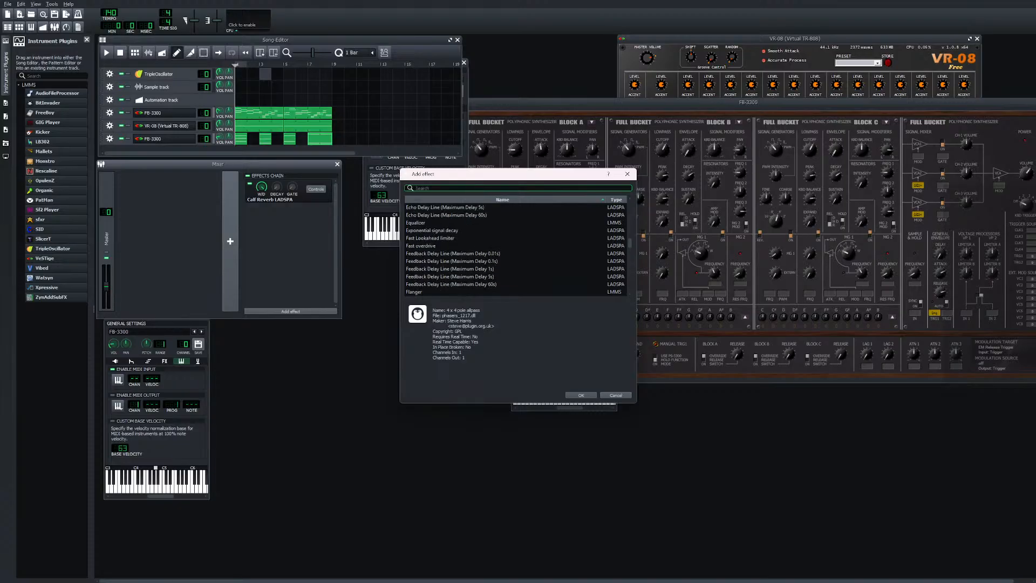
pyautogui.scroll(-6, 516, 249)
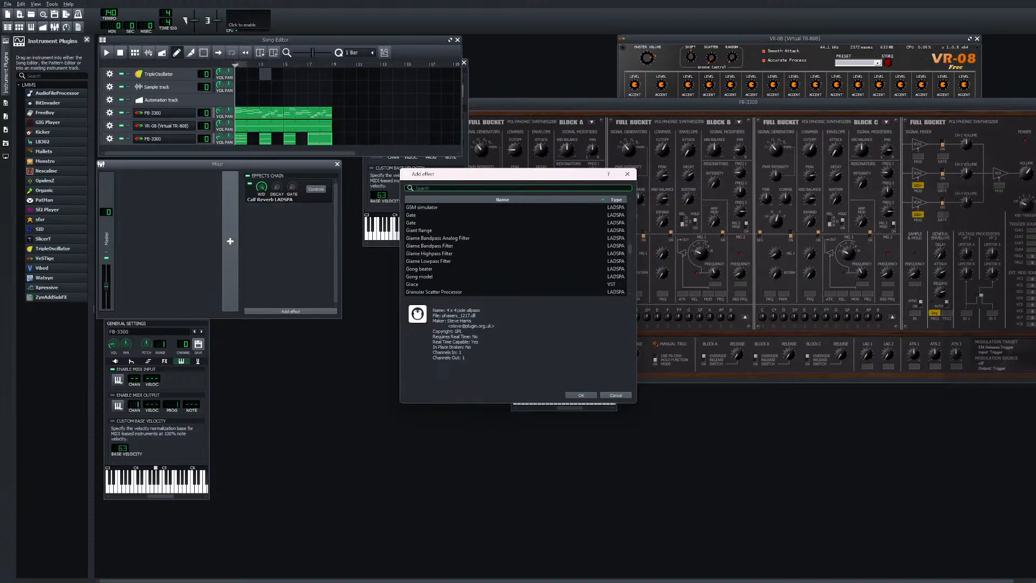
pyautogui.scroll(-8, 515, 249)
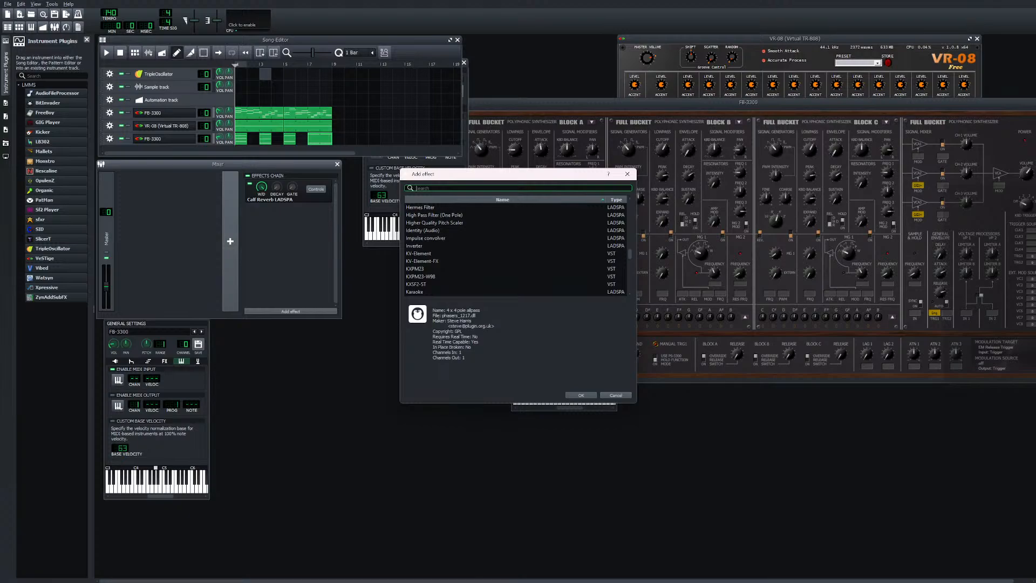
pyautogui.scroll(-3, 516, 249)
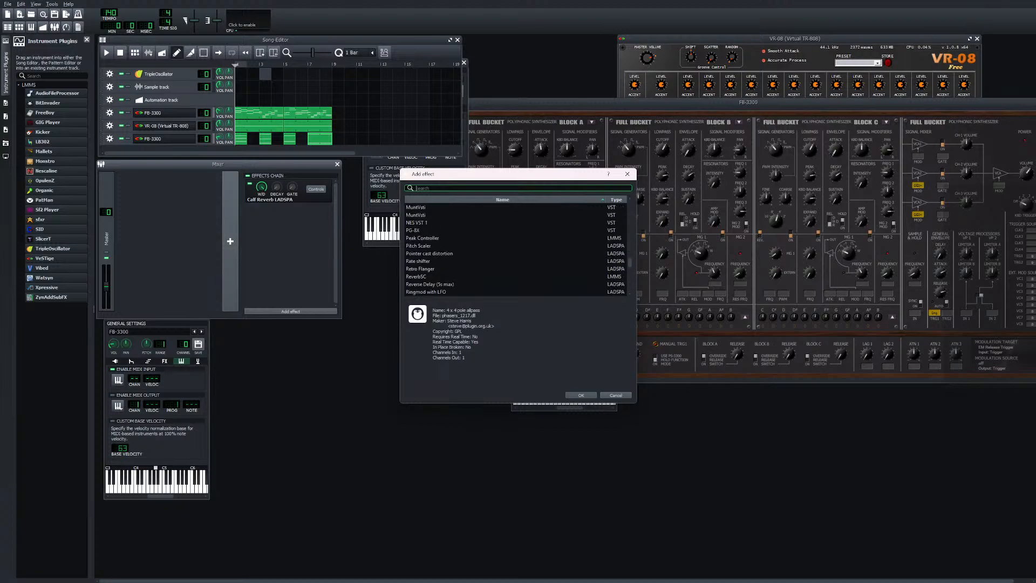
pyautogui.scroll(-8, 516, 249)
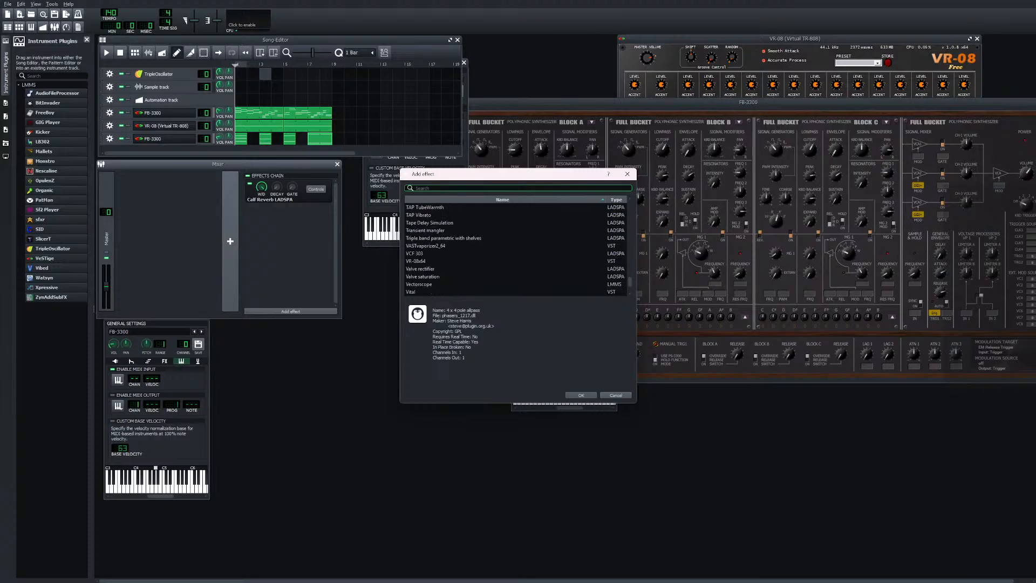
pyautogui.scroll(-2, 516, 249)
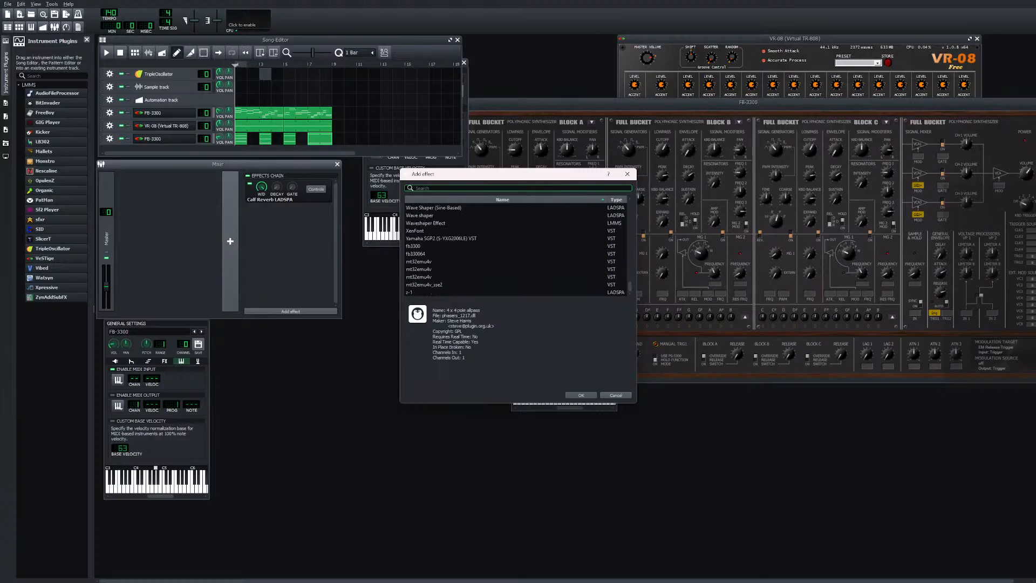
pyautogui.scroll(12, 515, 249)
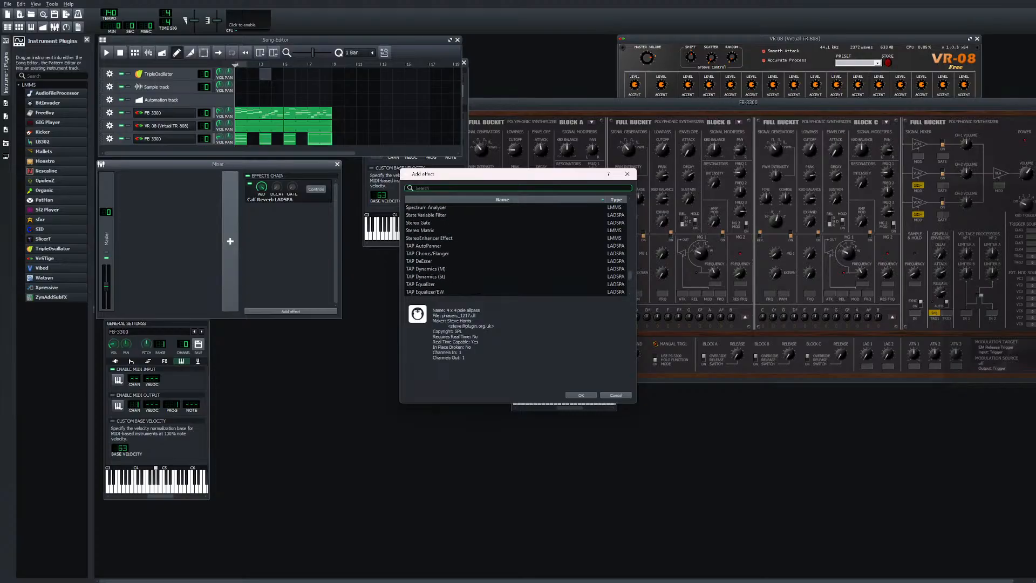
pyautogui.scroll(4, 501, 230)
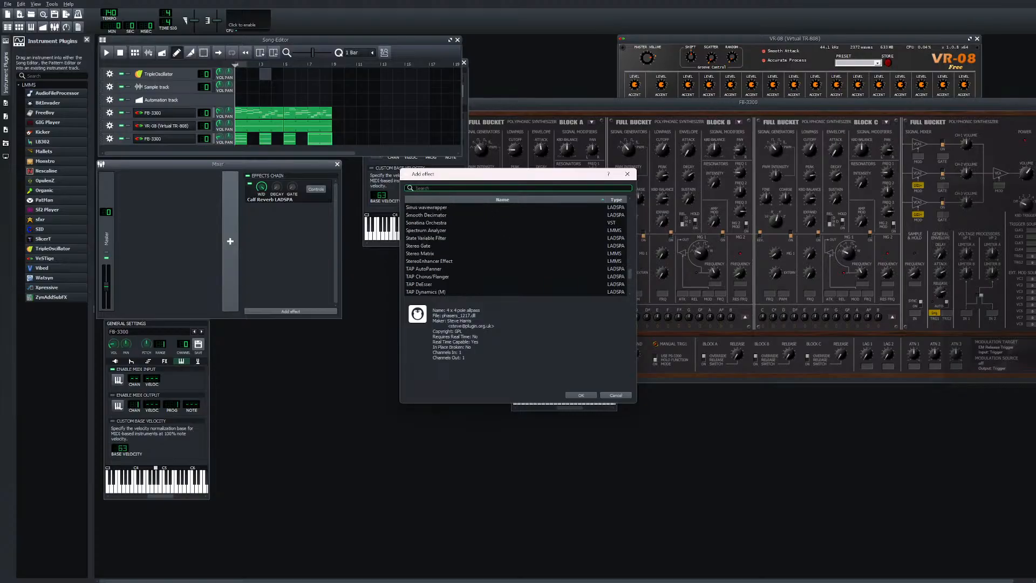
pyautogui.scroll(15, 516, 249)
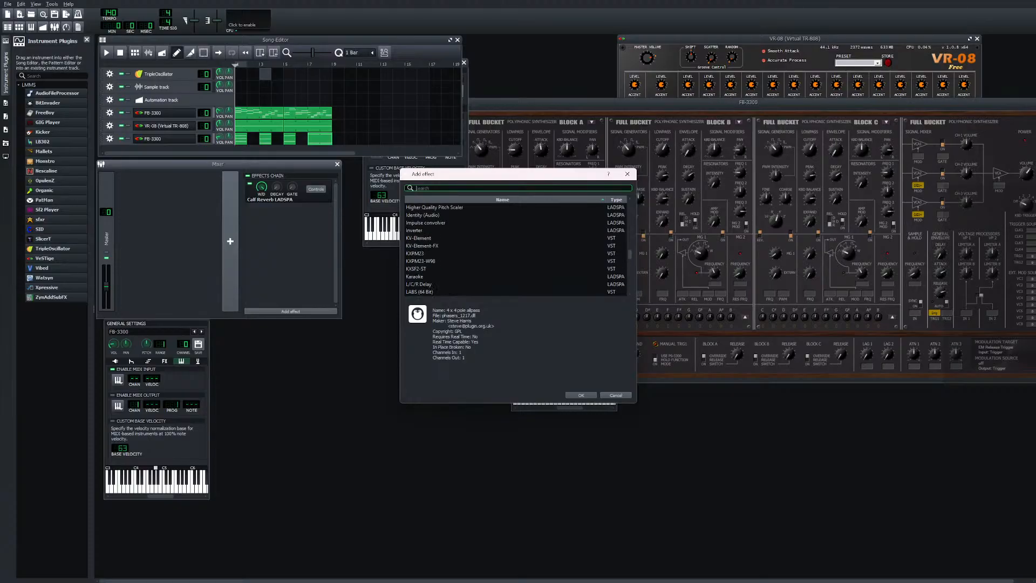
pyautogui.scroll(6, 515, 249)
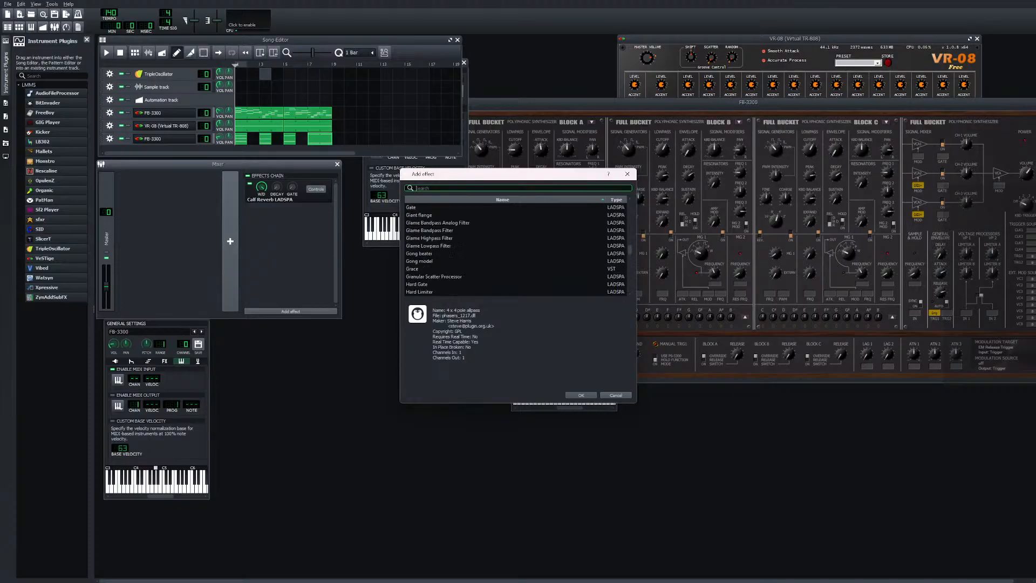
pyautogui.scroll(5, 451, 252)
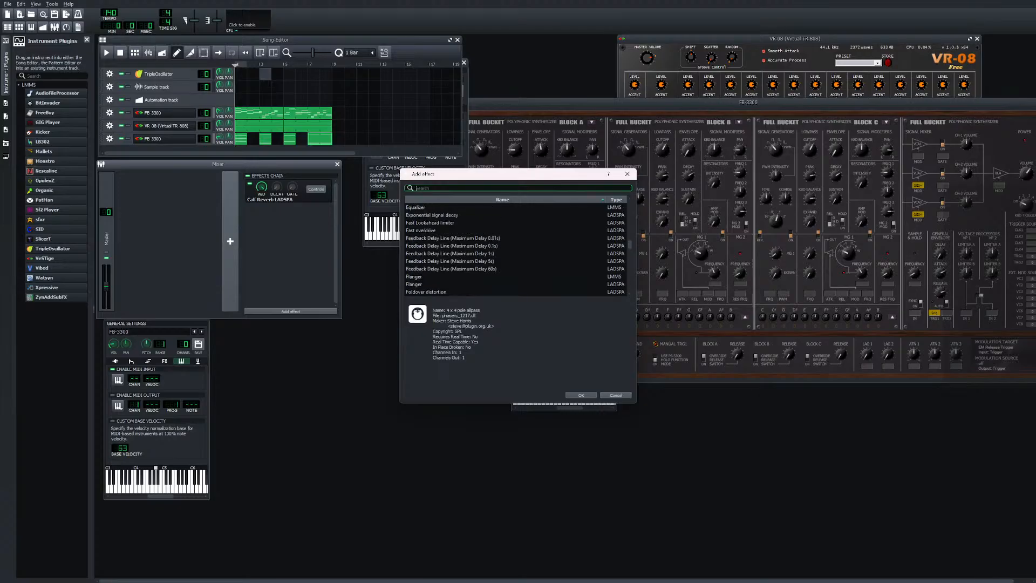
pyautogui.scroll(4, 516, 250)
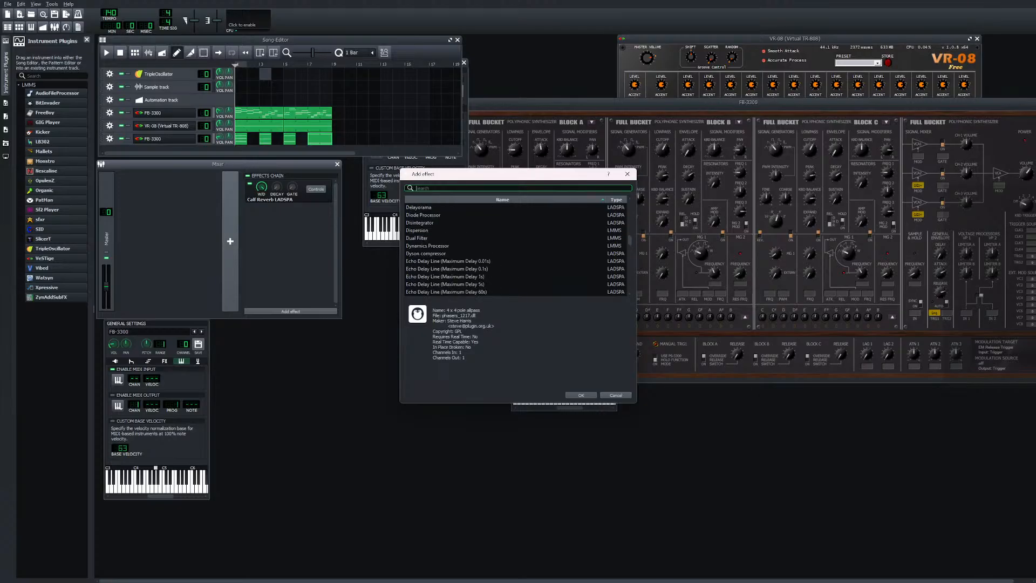
pyautogui.click(451, 253)
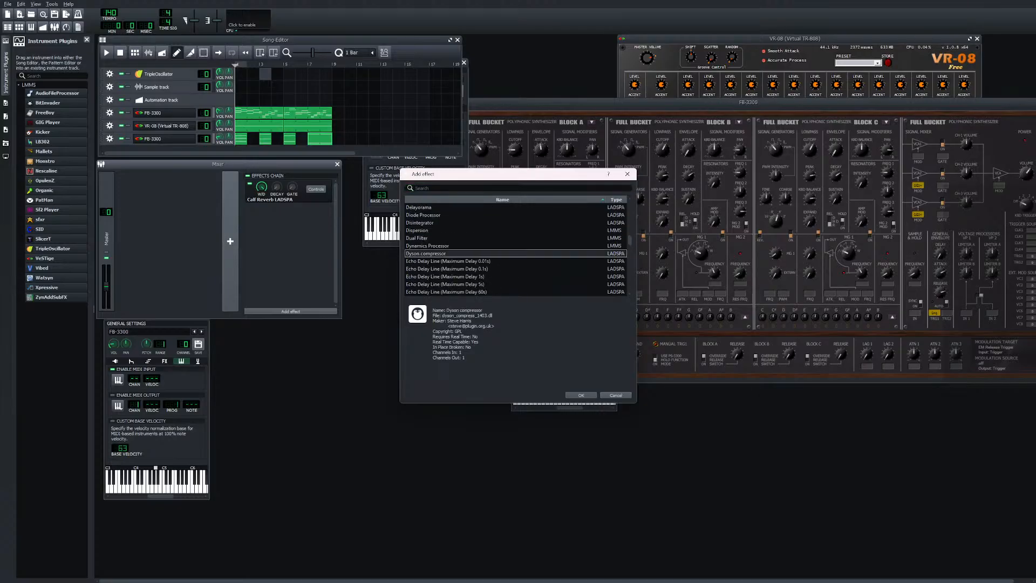
pyautogui.click(581, 395)
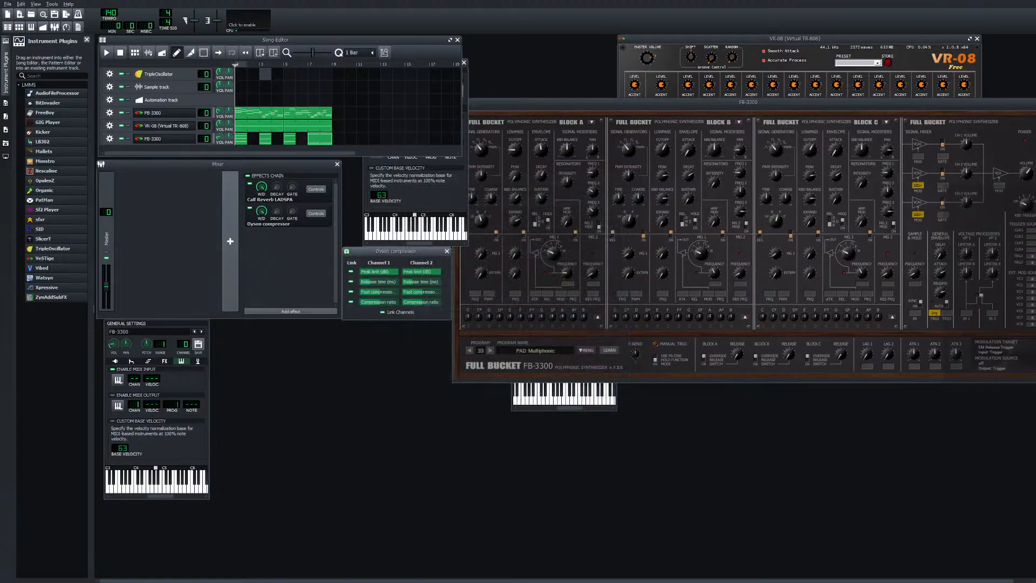
# Lower the Dyson compressor's wet/dry level, playing the song before and after the change
pyautogui.click(107, 52)
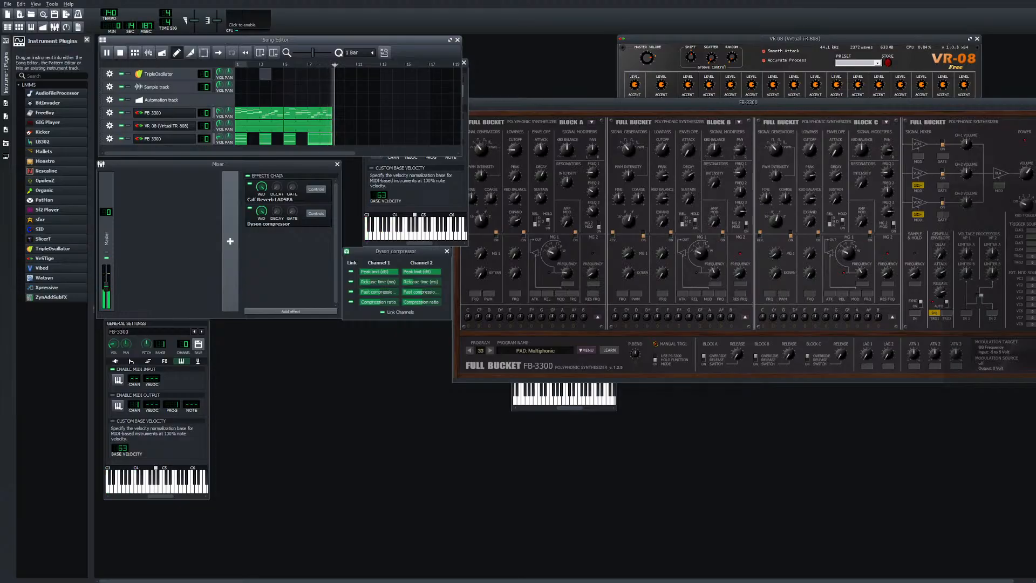
pyautogui.press('space')
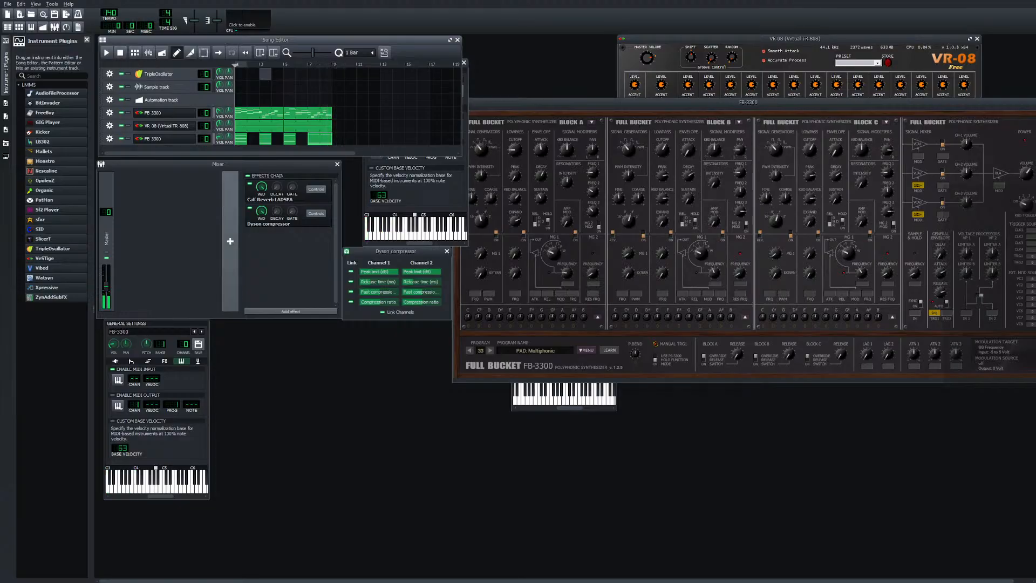
pyautogui.moveTo(262, 211)
pyautogui.moveTo(261, 211); pyautogui.dragTo(262, 251)
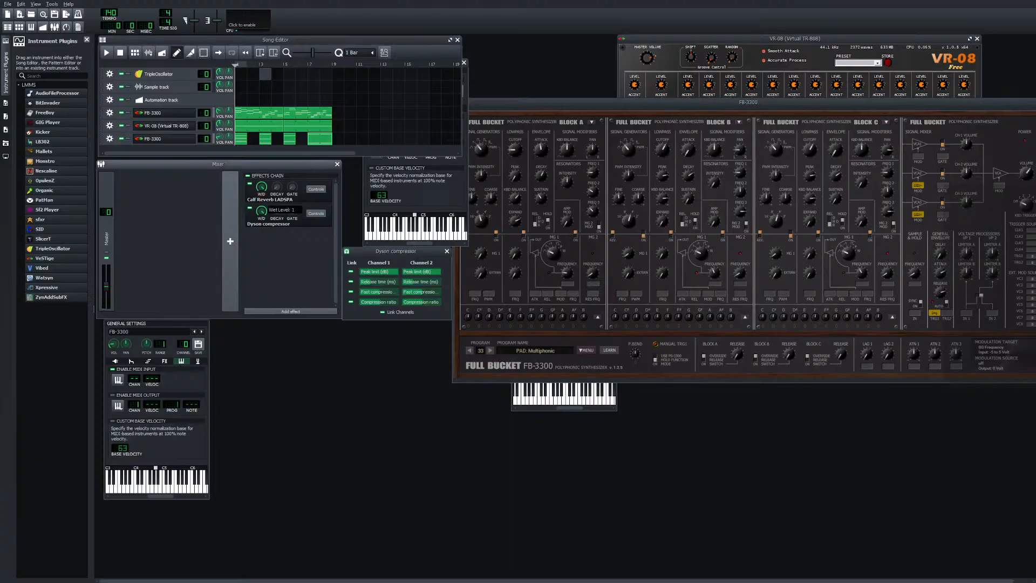
pyautogui.moveTo(262, 211); pyautogui.dragTo(261, 225)
pyautogui.click(106, 52)
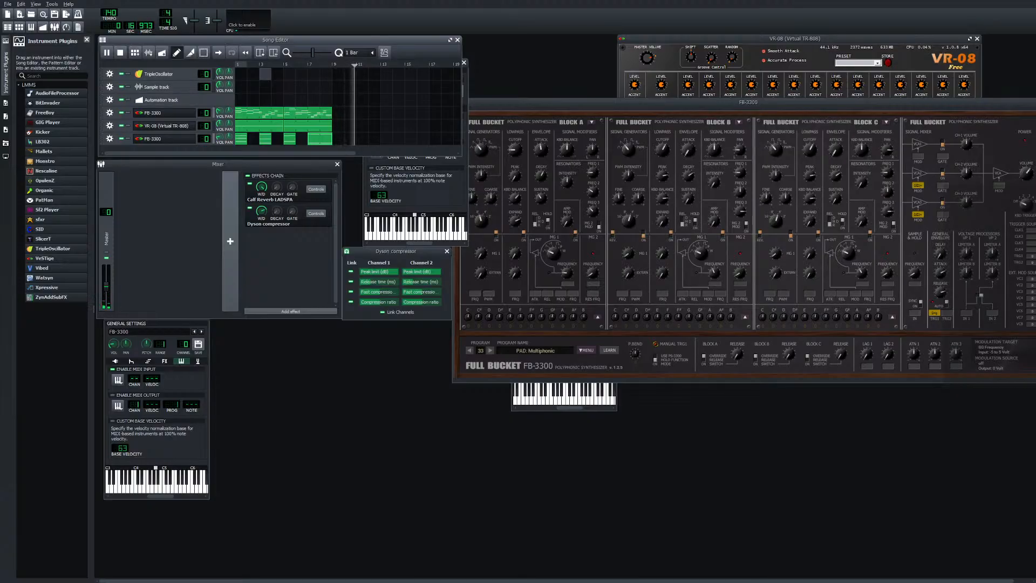
pyautogui.click(120, 52)
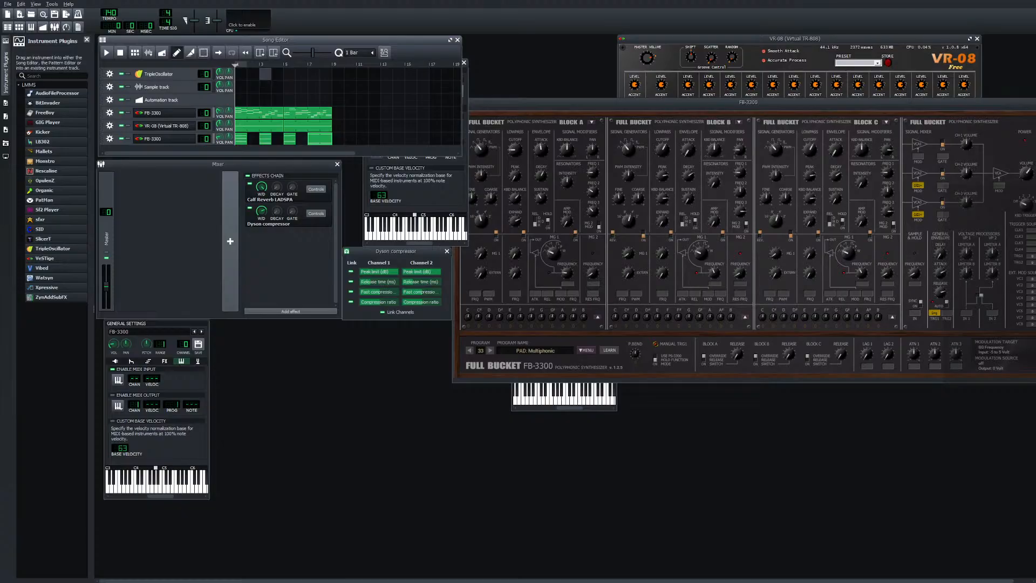
# Browse the list of available effects for another plugin to add to the Master channel's chain
pyautogui.click(290, 311)
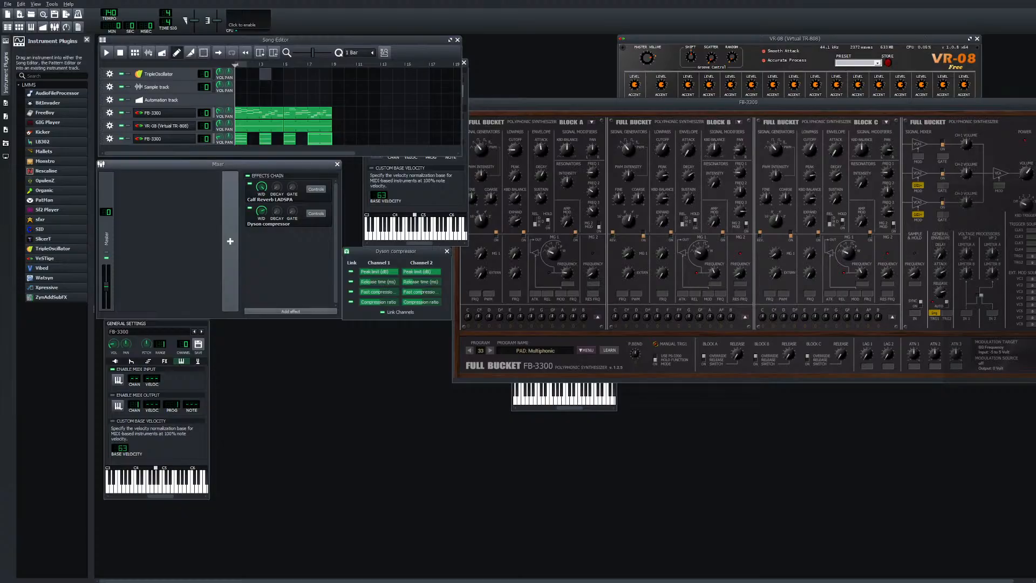
pyautogui.scroll(-6, 516, 249)
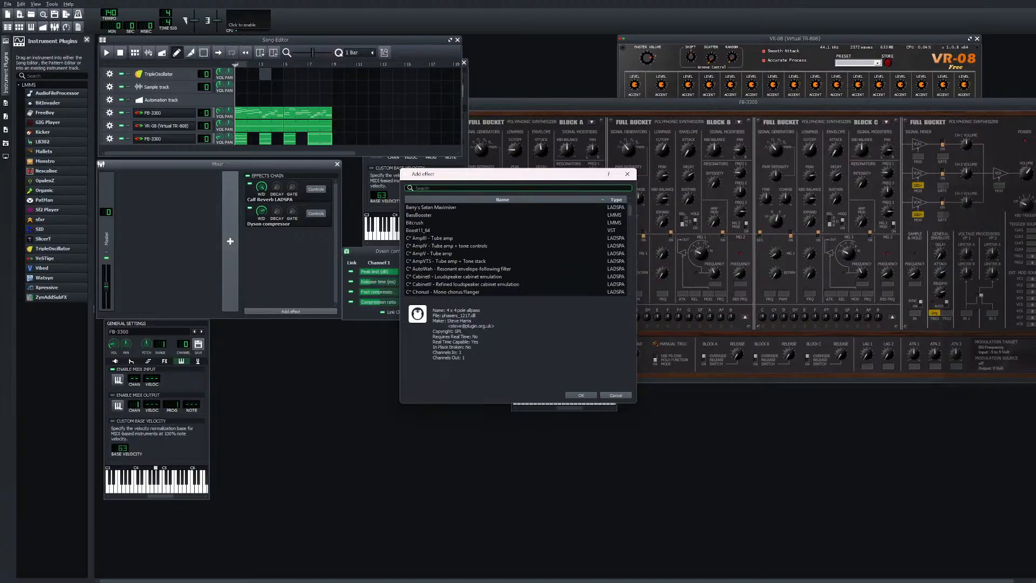
pyautogui.scroll(-15, 516, 249)
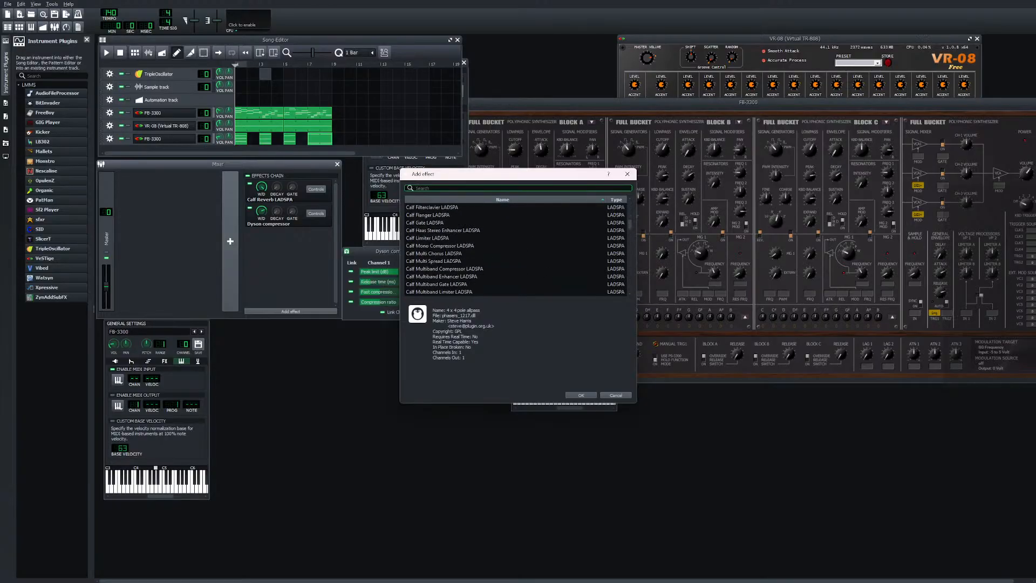
pyautogui.scroll(-5, 516, 249)
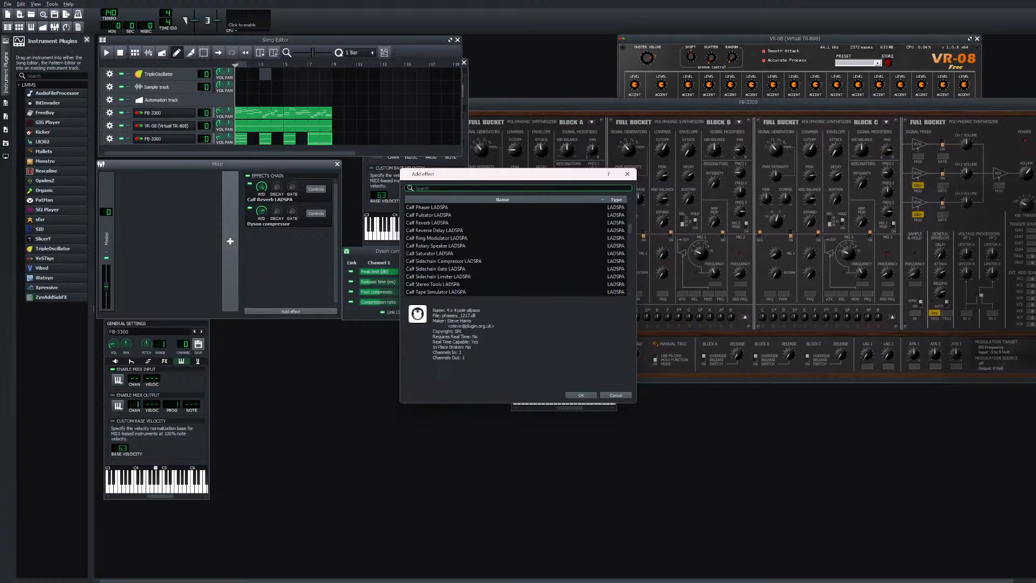
pyautogui.scroll(6, 516, 249)
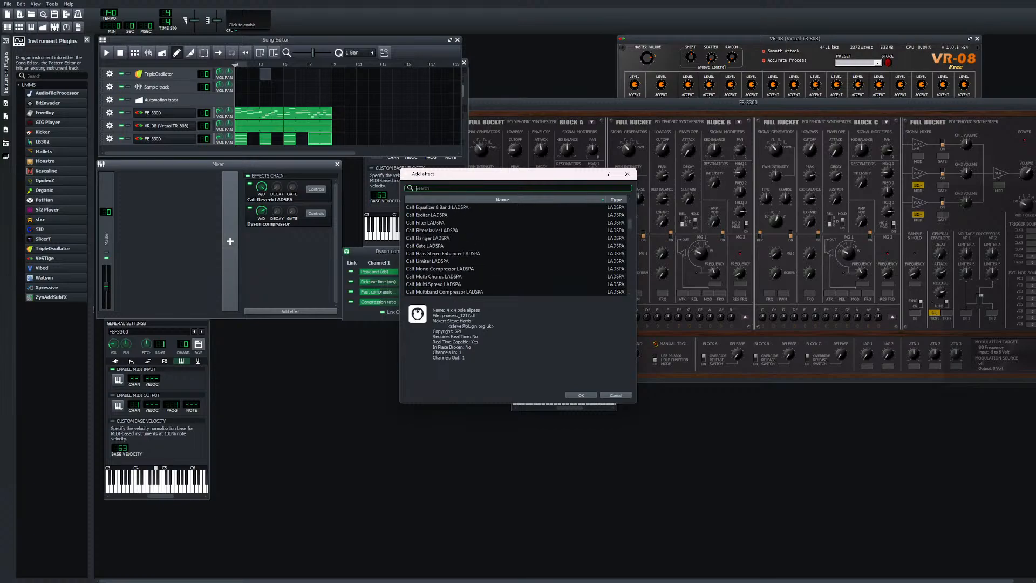
pyautogui.scroll(2, 516, 249)
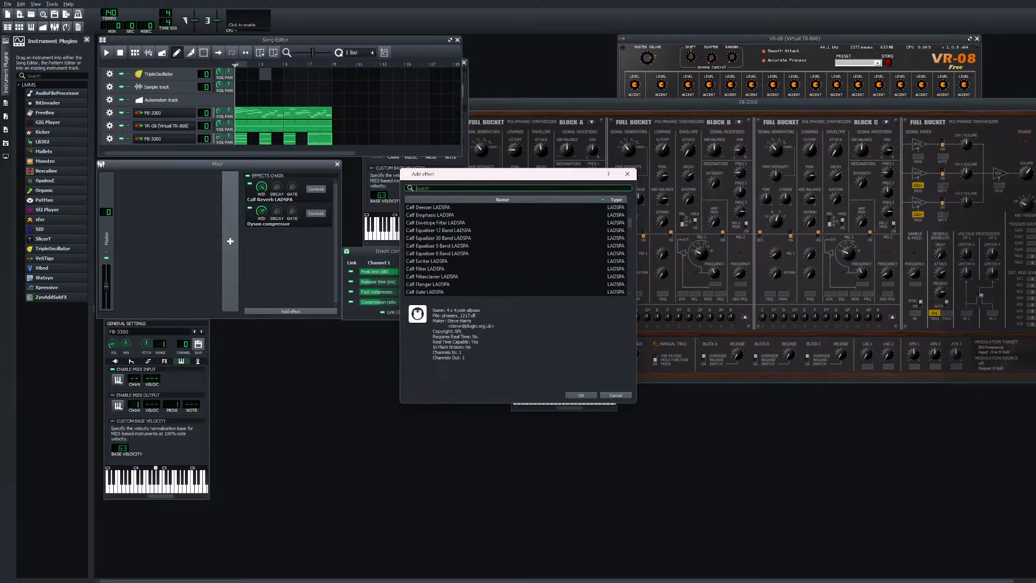
pyautogui.scroll(2, 516, 249)
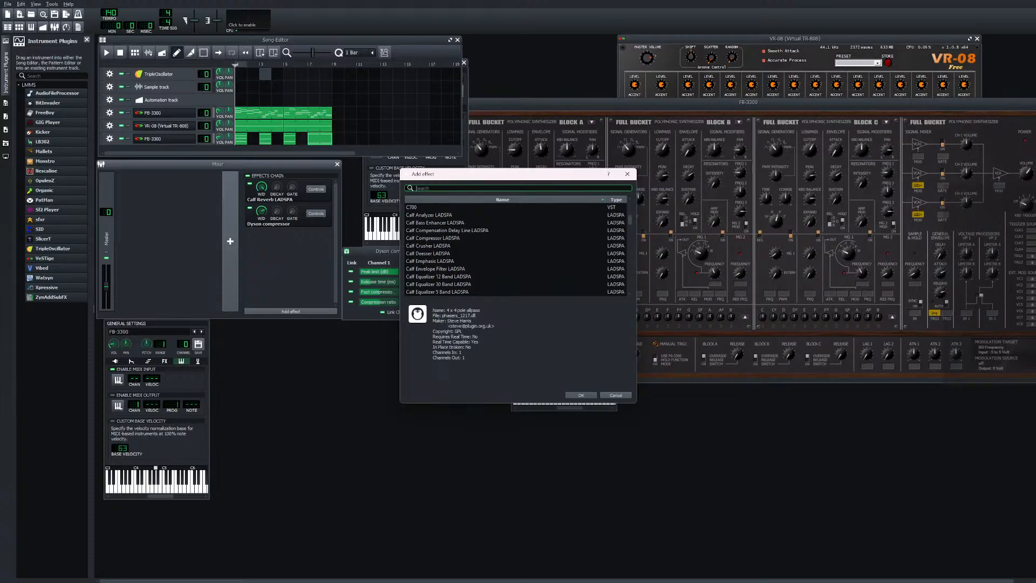
pyautogui.scroll(-8, 516, 249)
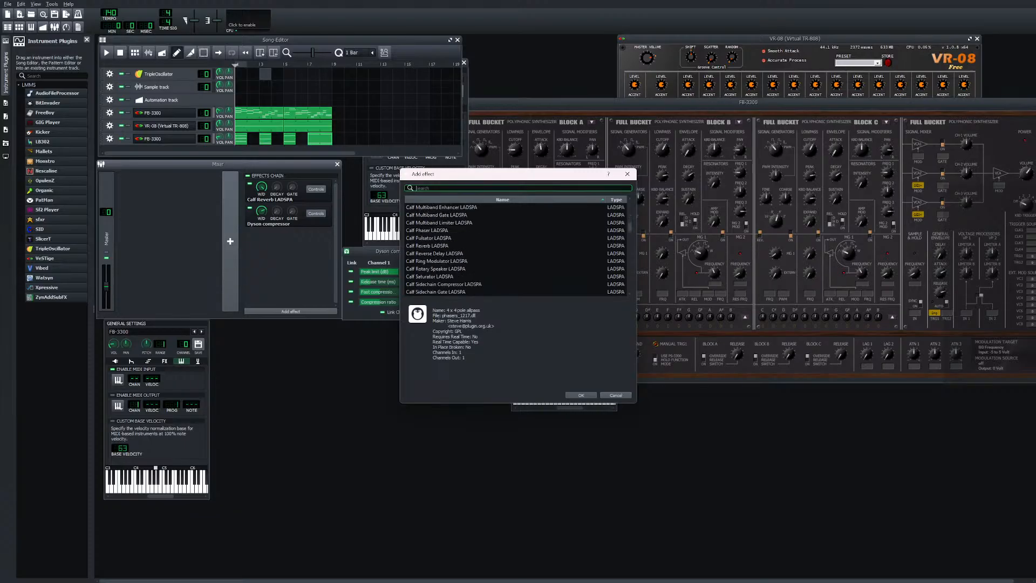
pyautogui.scroll(-2, 516, 250)
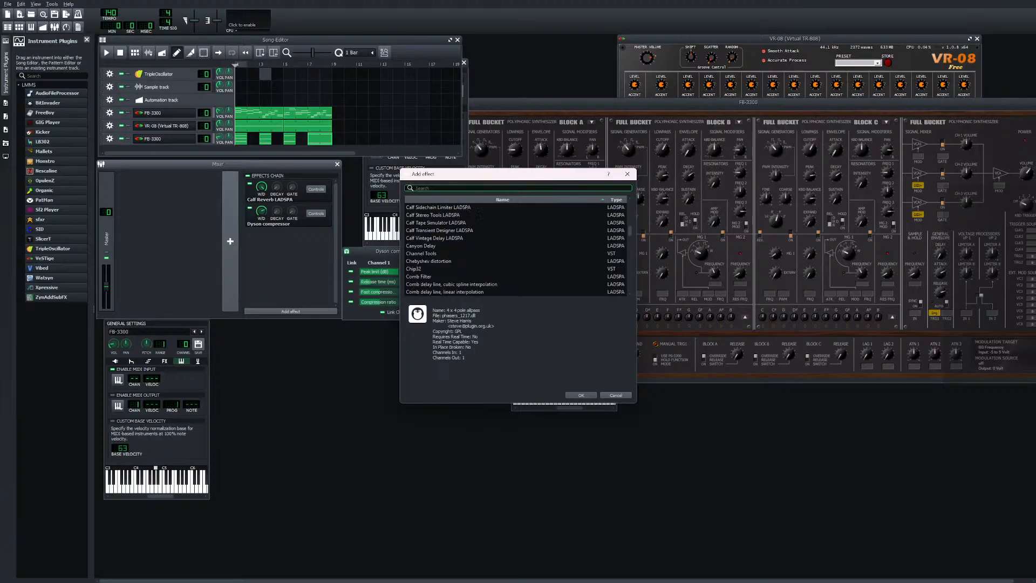
pyautogui.scroll(-1, 516, 250)
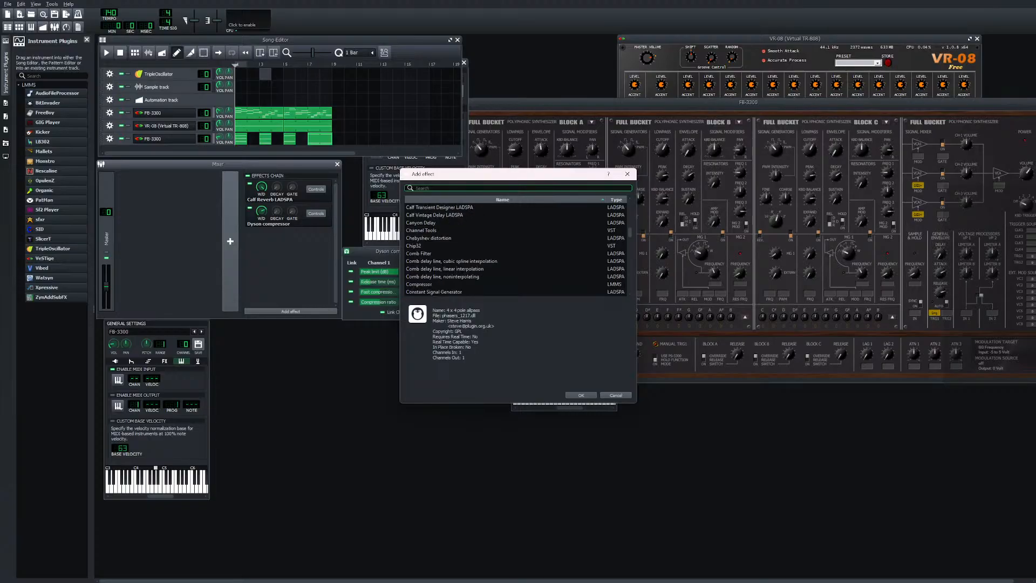
pyautogui.scroll(-2, 515, 249)
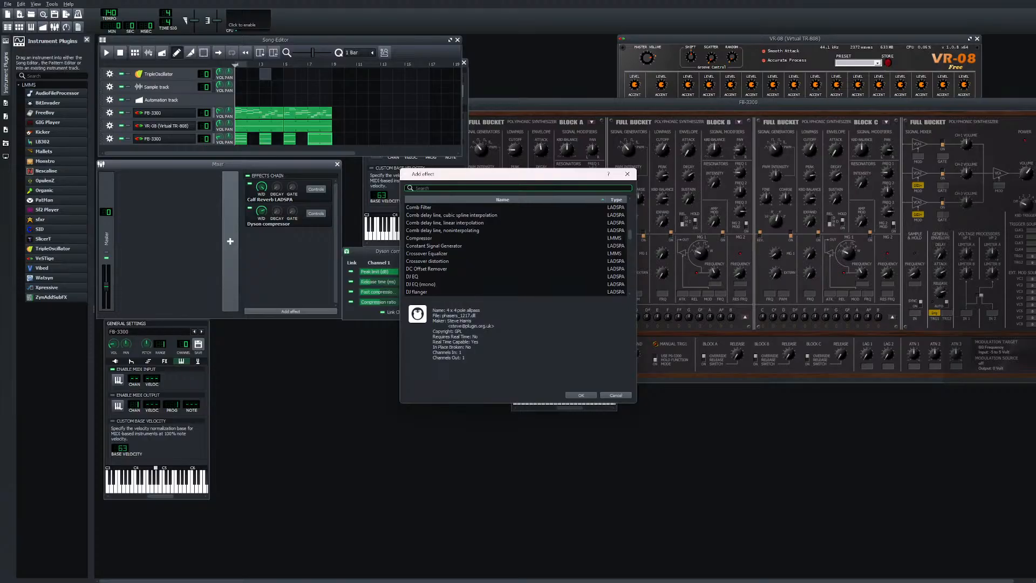
pyautogui.scroll(-2, 515, 249)
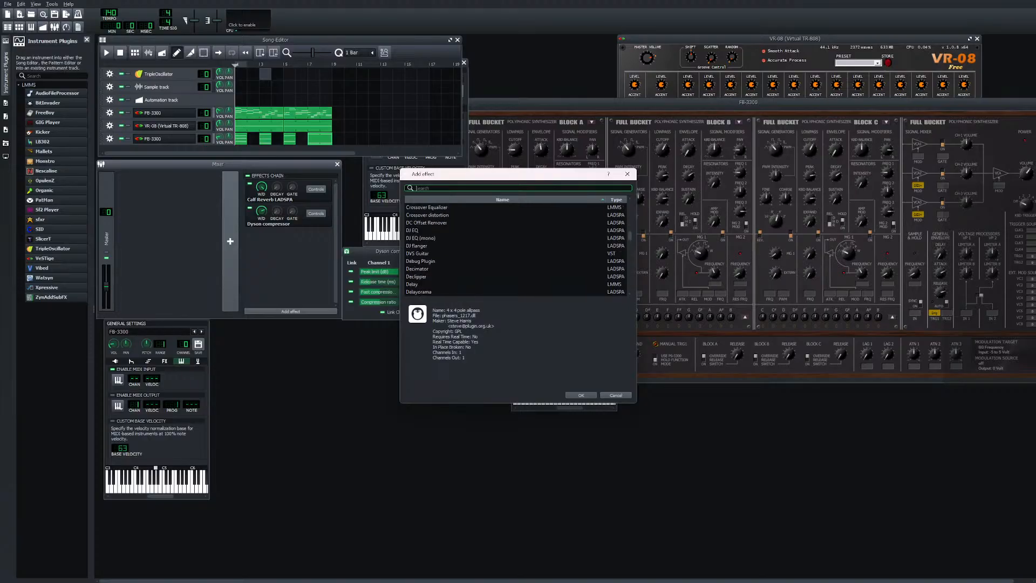
pyautogui.scroll(-3, 516, 250)
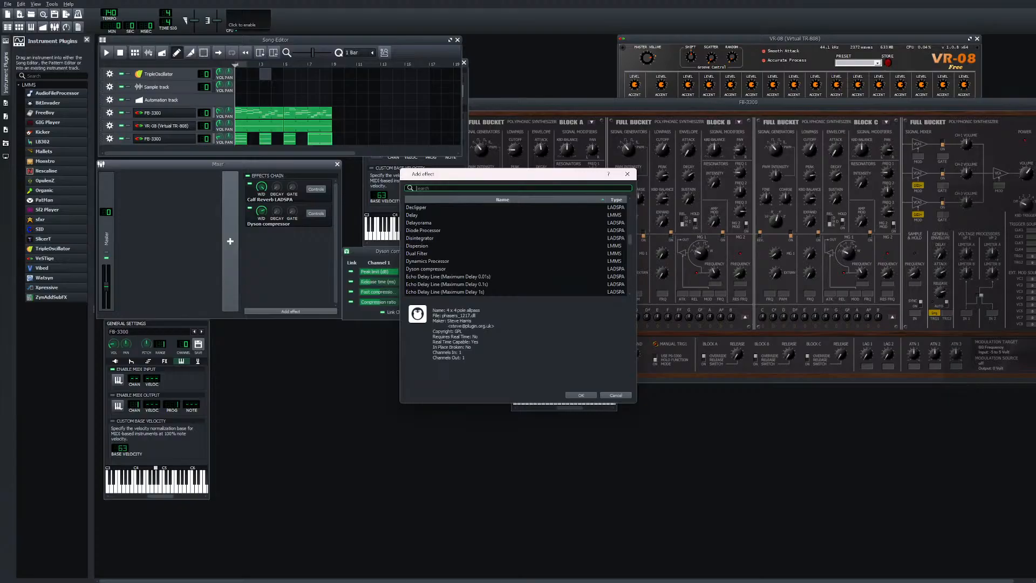
pyautogui.scroll(-3, 515, 250)
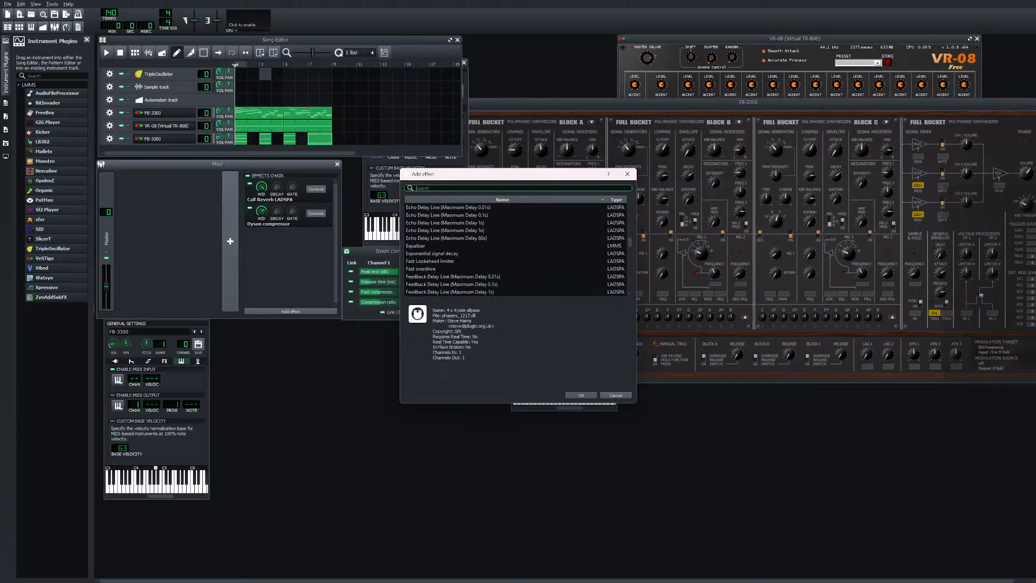
pyautogui.scroll(-7, 516, 249)
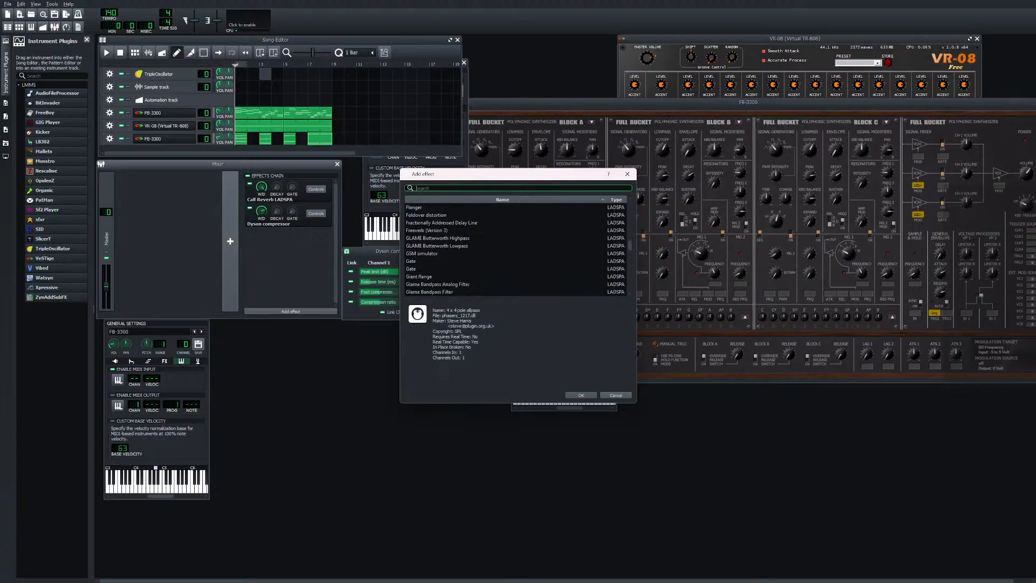
pyautogui.scroll(-8, 515, 249)
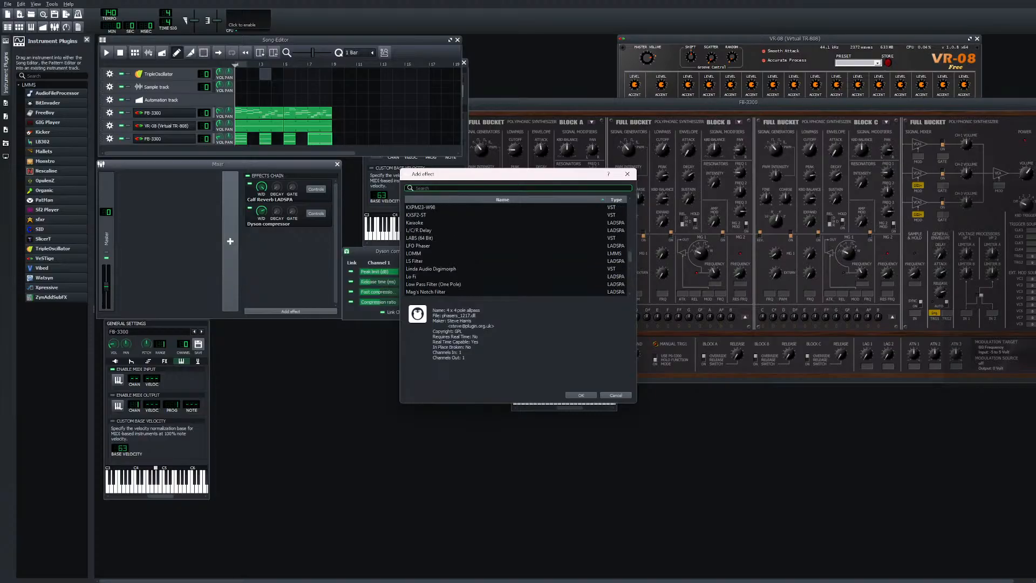
pyautogui.scroll(-2, 516, 250)
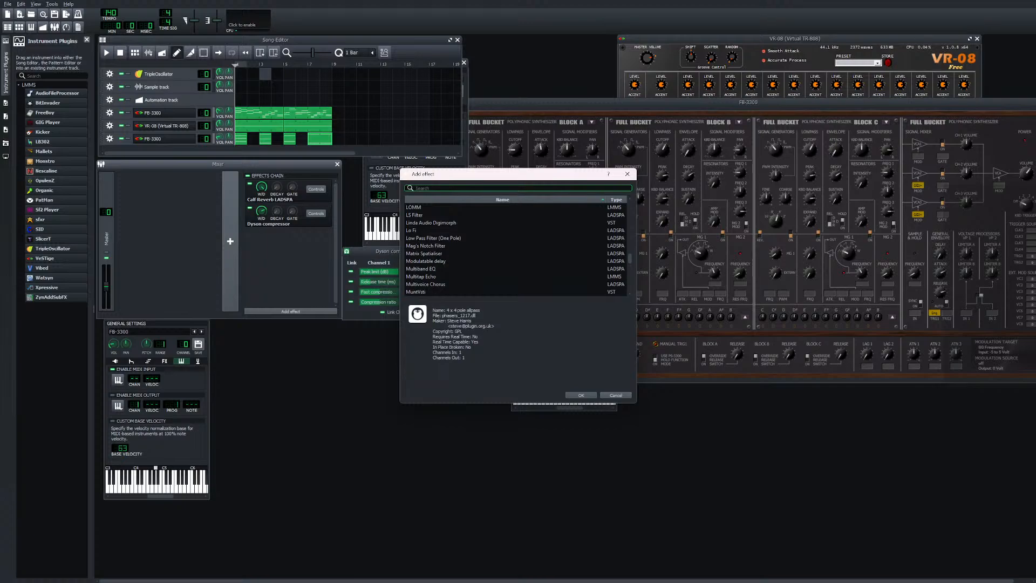
pyautogui.scroll(-3, 515, 249)
pyautogui.scroll(-2, 516, 249)
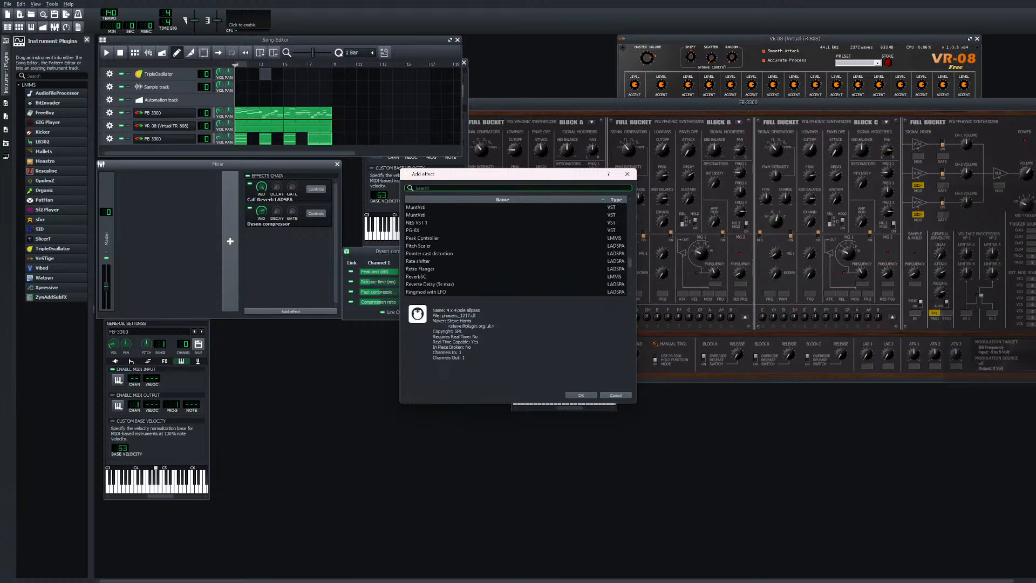
pyautogui.scroll(-5, 516, 249)
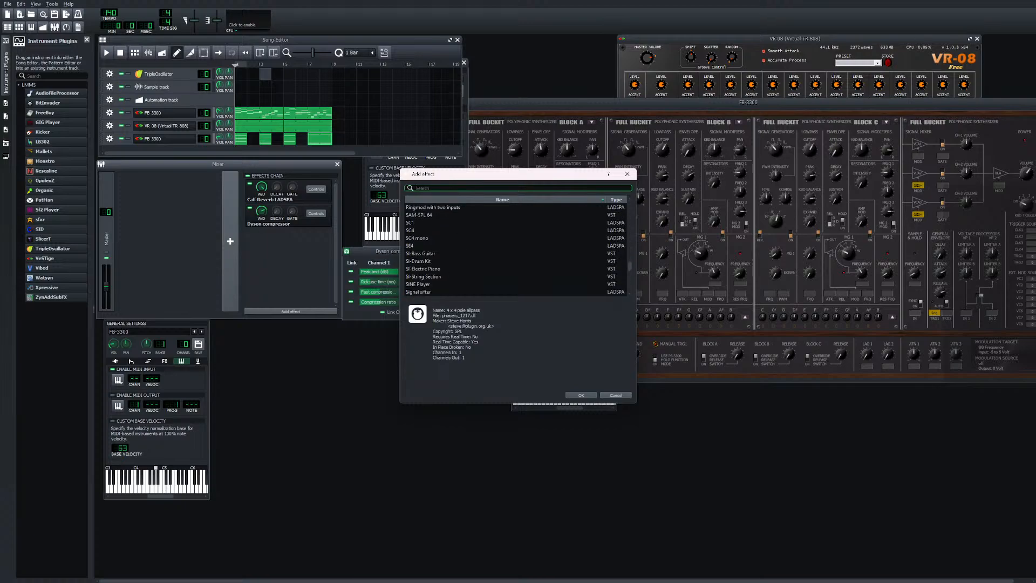
pyautogui.scroll(-1, 516, 250)
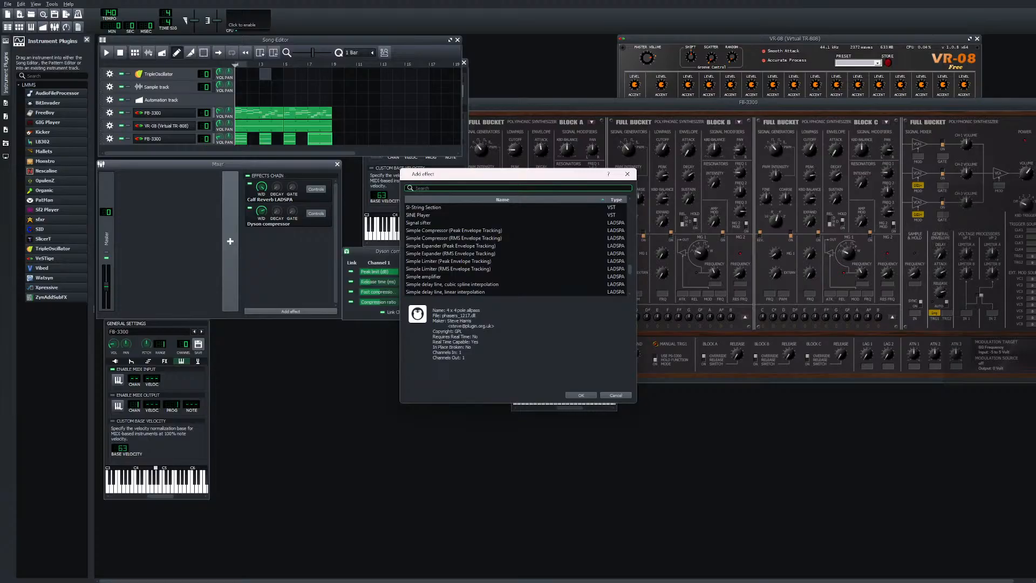
pyautogui.scroll(-4, 515, 249)
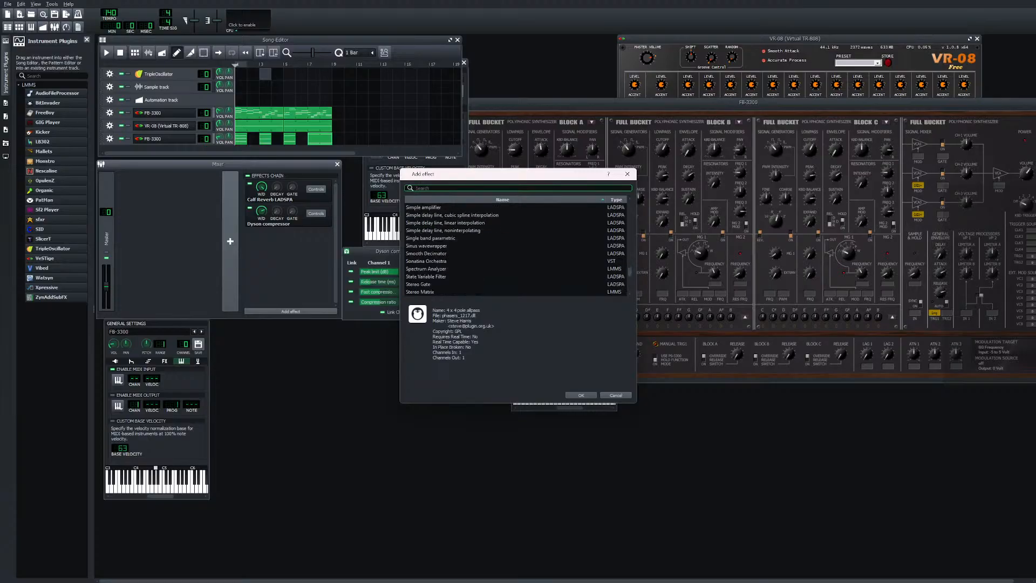
pyautogui.scroll(-7, 451, 237)
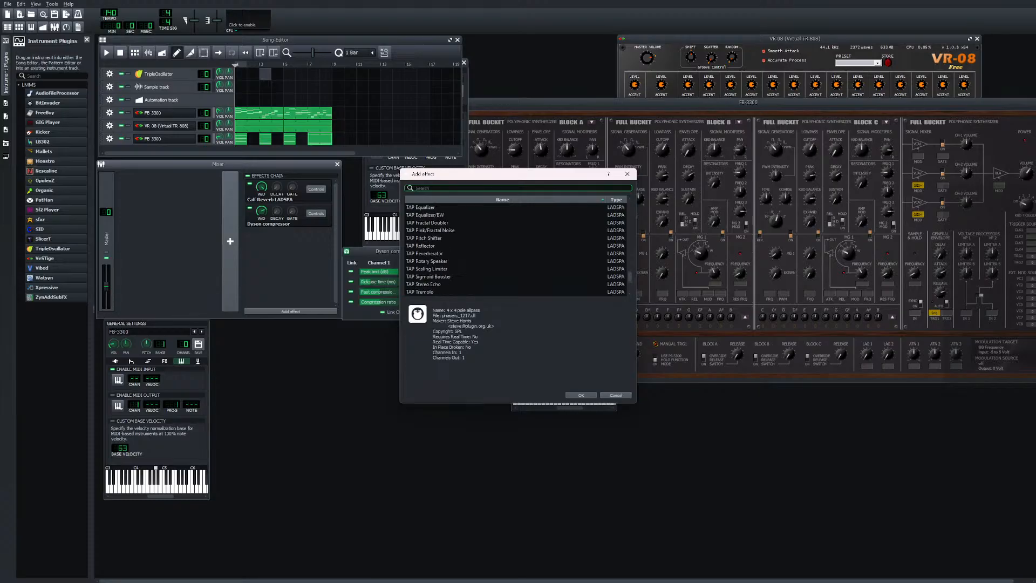
pyautogui.scroll(-3, 451, 237)
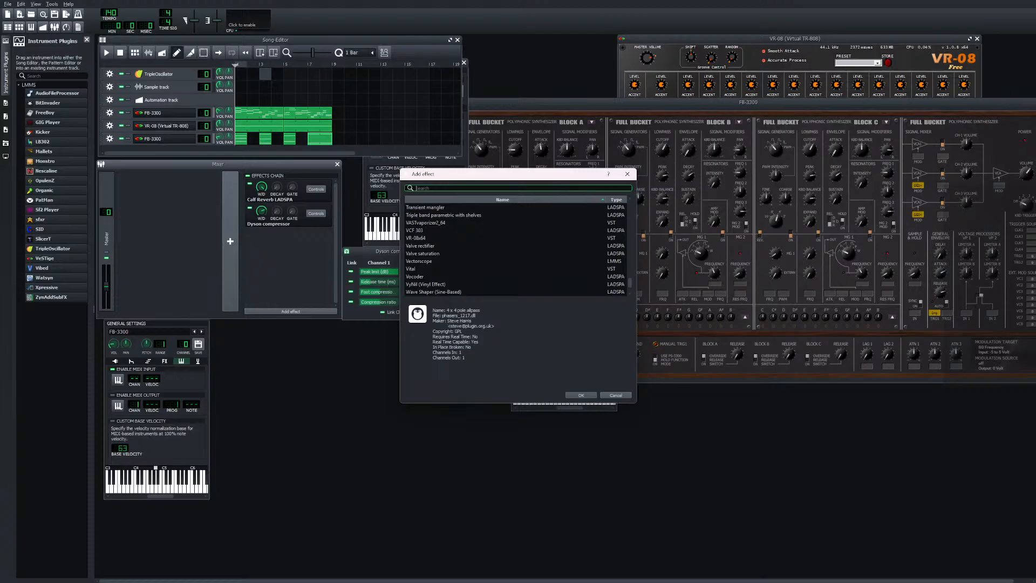
pyautogui.scroll(-2, 515, 249)
pyautogui.scroll(-2, 515, 249)
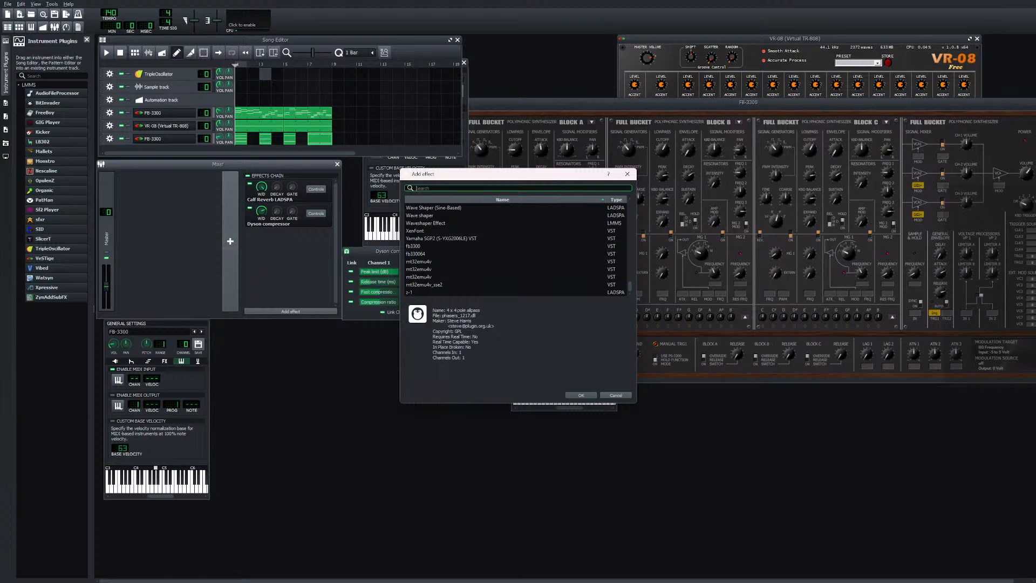
# Search the effects for "limi" and add Calf Limiter LADSPA to the Master channel's effects chain
pyautogui.write('limi')
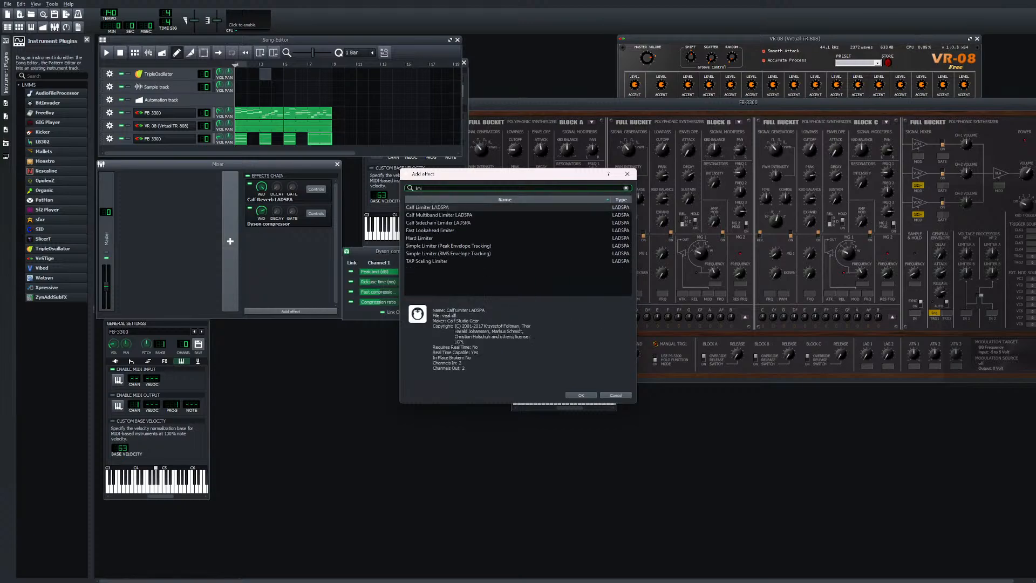
pyautogui.press('Down')
pyautogui.press('Return')
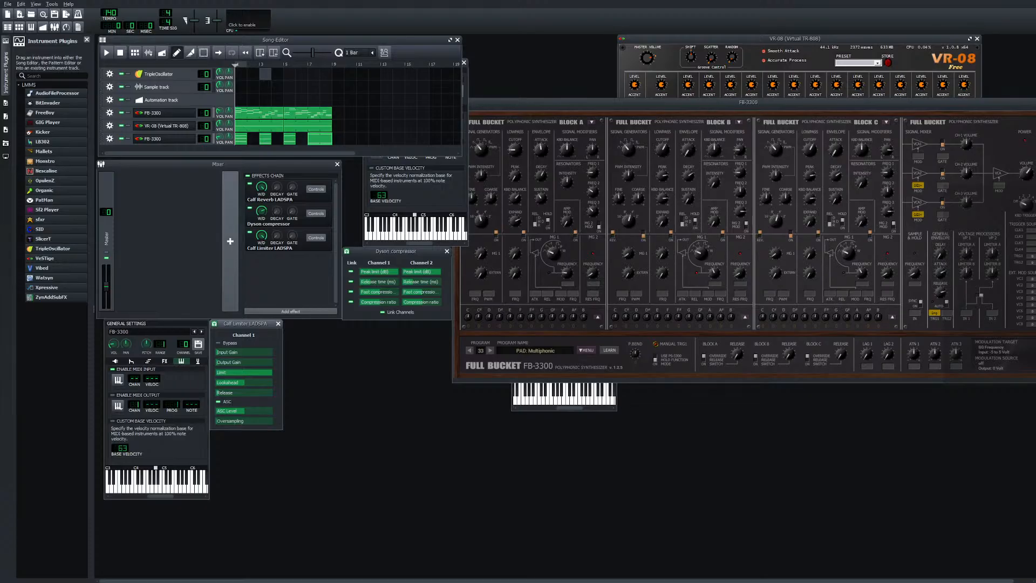
# Try a lower Limit value on the Calf Limiter and play the first bars of the song
pyautogui.moveTo(244, 372); pyautogui.dragTo(244, 409)
pyautogui.moveTo(244, 373); pyautogui.dragTo(243, 377)
pyautogui.moveTo(243, 372); pyautogui.dragTo(244, 372)
pyautogui.press('space')
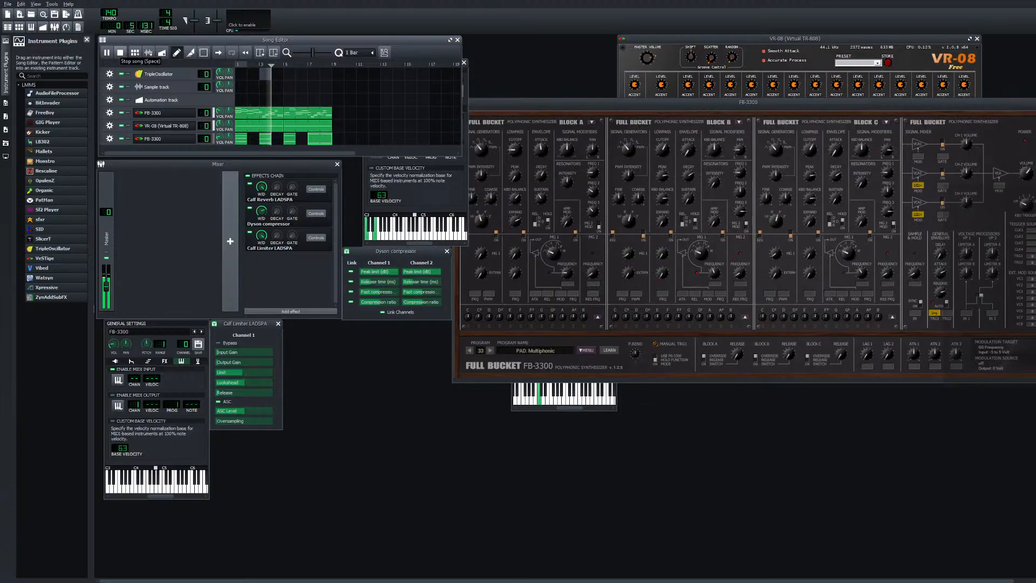
pyautogui.press('space')
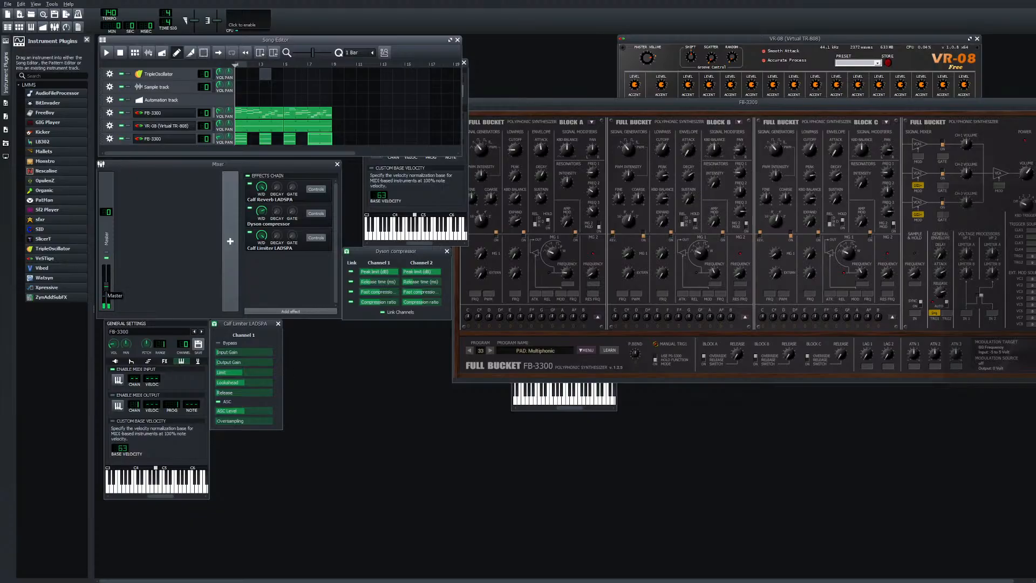
pyautogui.click(107, 285)
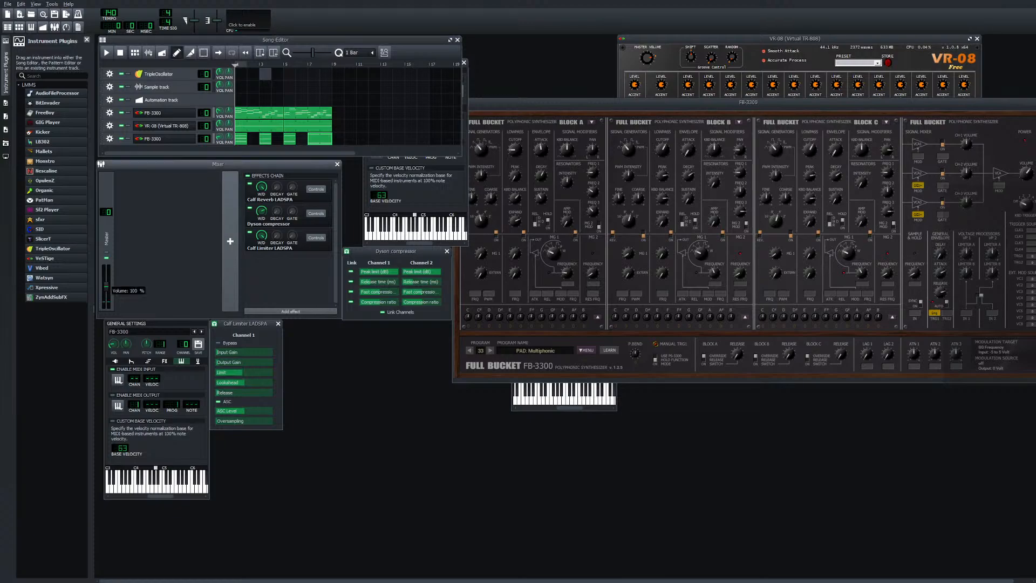
# Set the Calf Limiter's Limit to 1 and play the song through past its last clips
pyautogui.moveTo(238, 372); pyautogui.dragTo(272, 372)
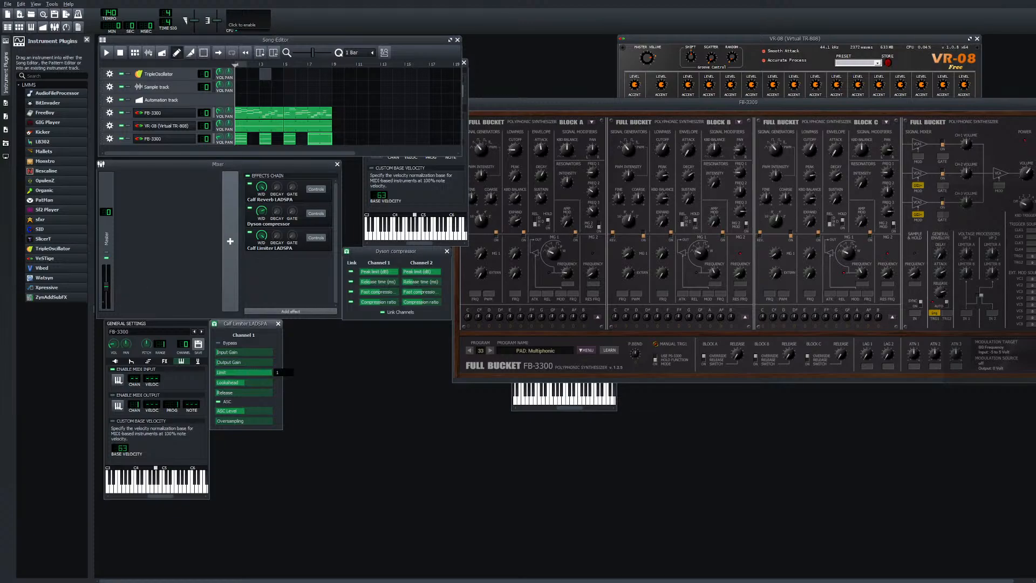
pyautogui.click(107, 52)
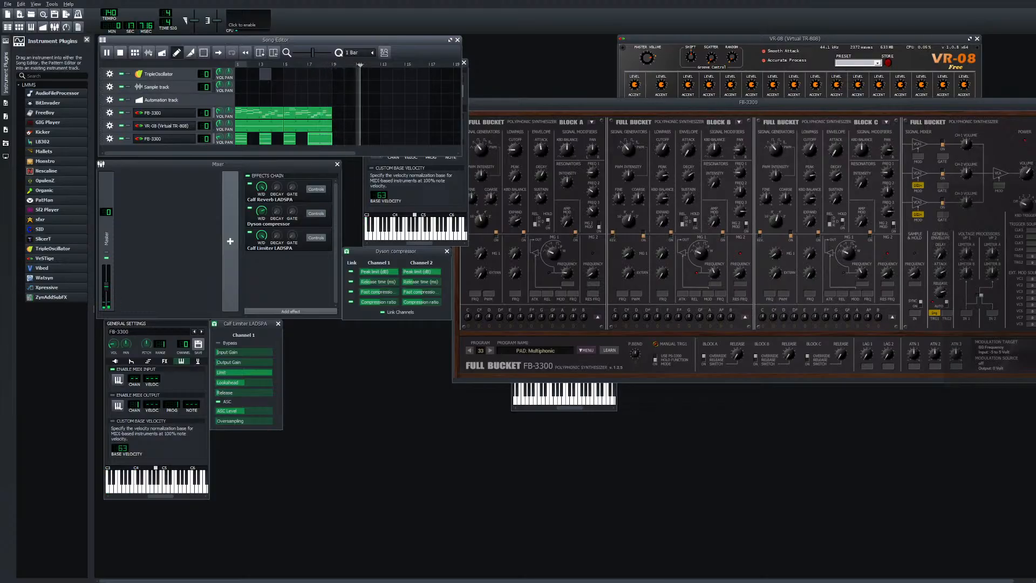
pyautogui.click(278, 324)
pyautogui.click(316, 237)
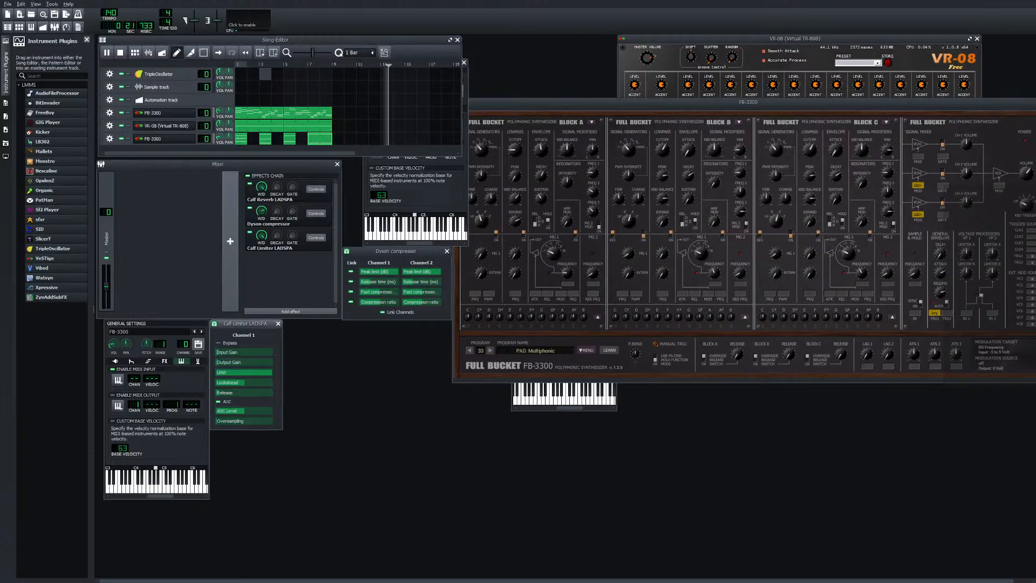
# Close the Calf Limiter controls, stop playback and move the limiter above Calf Reverb in the Master effects chain
pyautogui.click(278, 324)
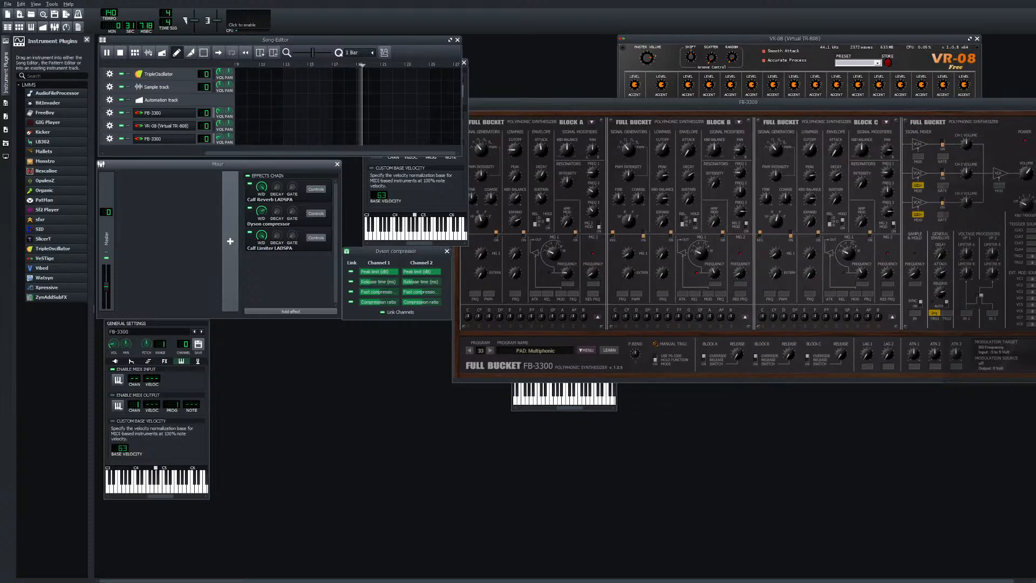
pyautogui.click(120, 53)
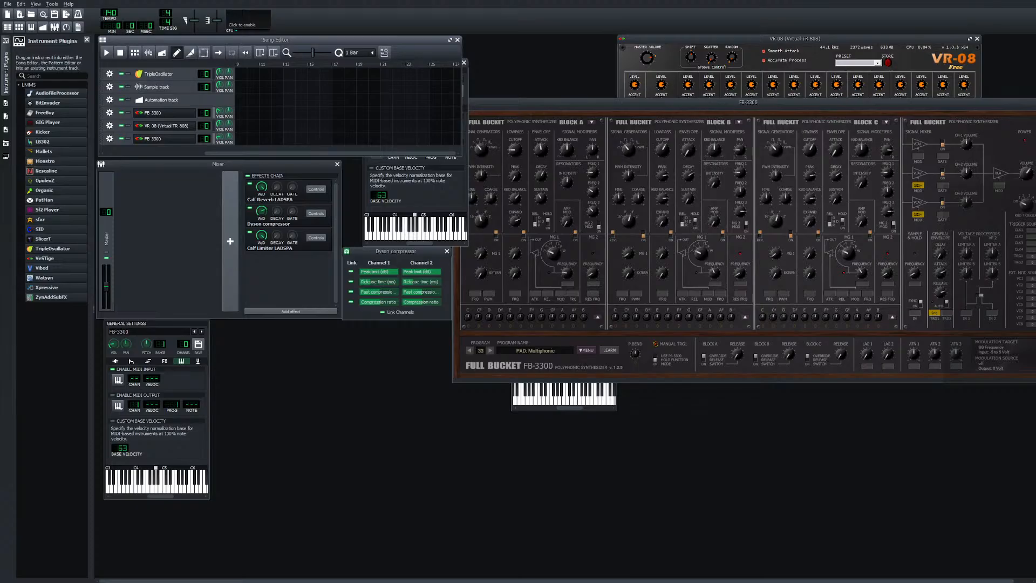
pyautogui.moveTo(305, 246); pyautogui.dragTo(305, 194)
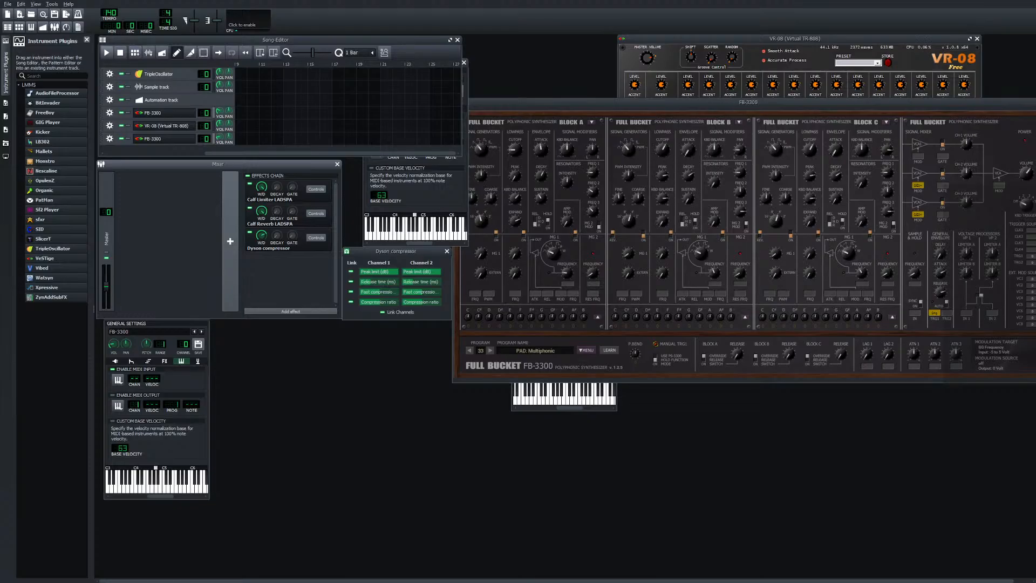
# Move Dyson compressor to the start of the Master effects chain and play the song before and after the change
pyautogui.click(119, 52)
pyautogui.press('space')
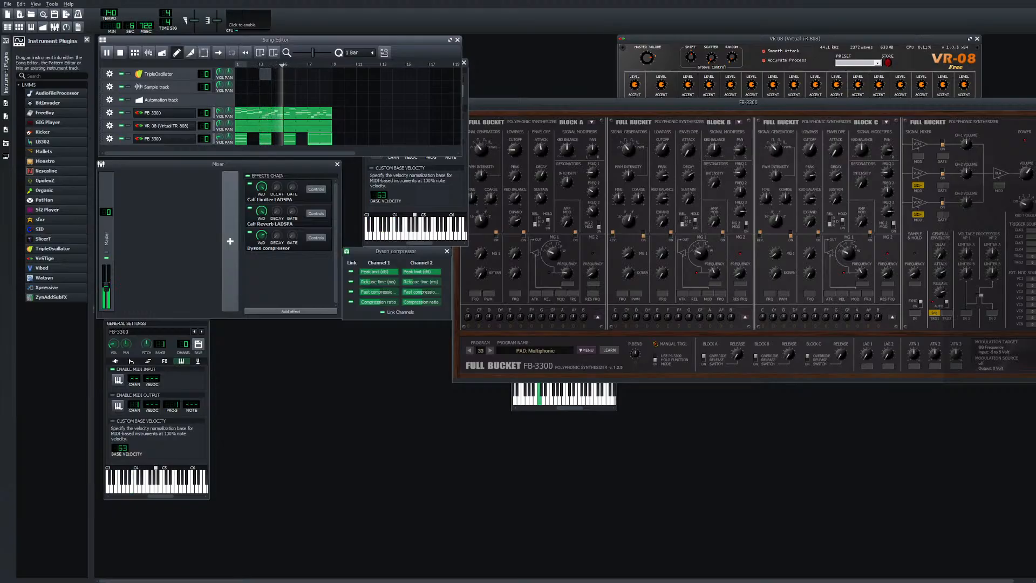
pyautogui.press('space')
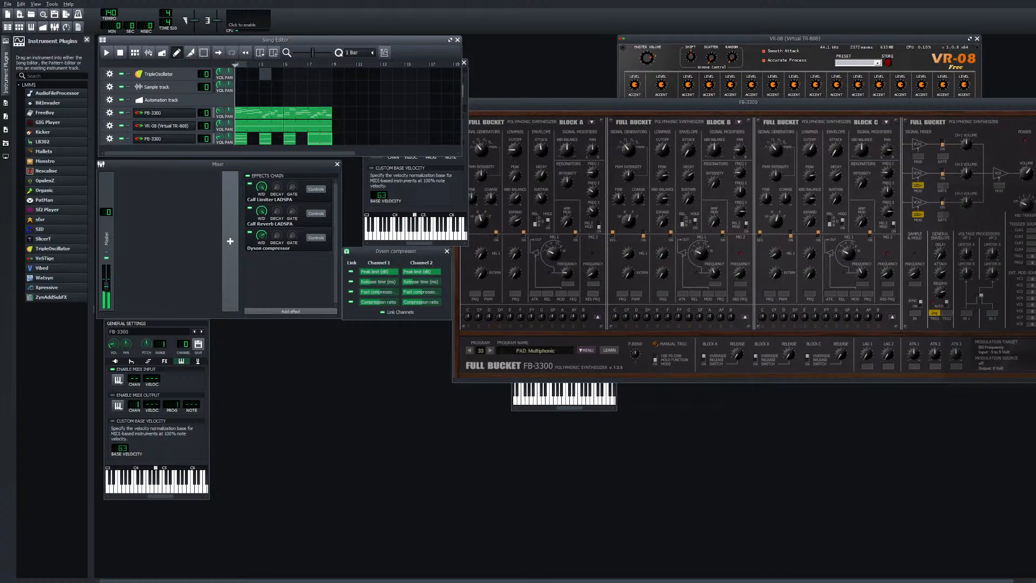
pyautogui.moveTo(302, 248); pyautogui.dragTo(302, 196)
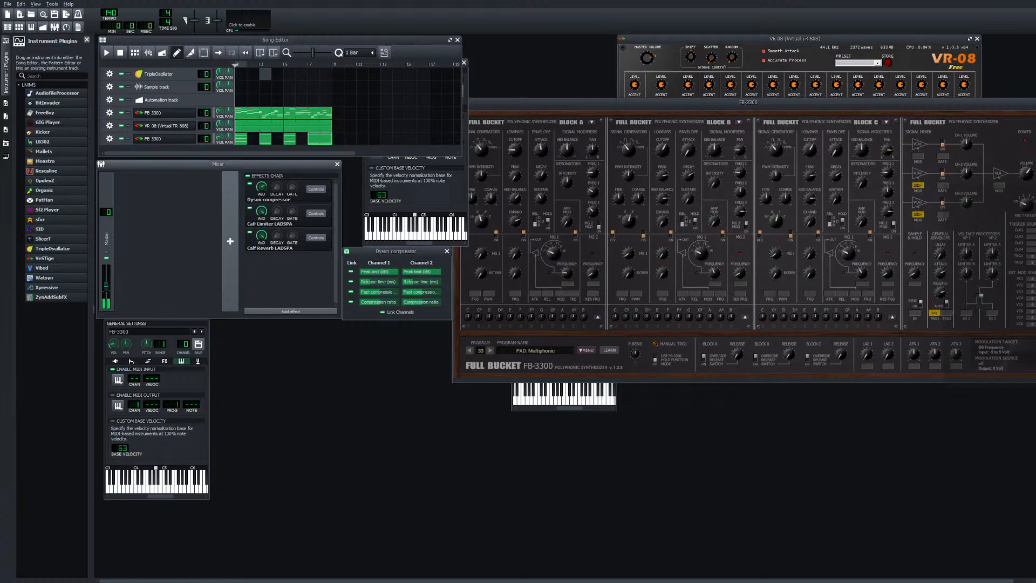
pyautogui.click(106, 52)
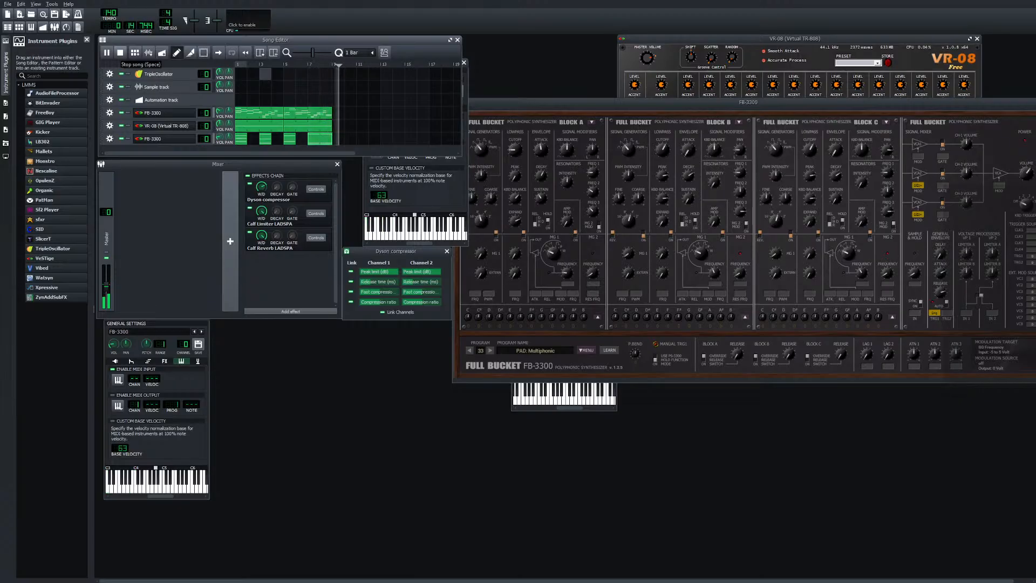
pyautogui.press('space')
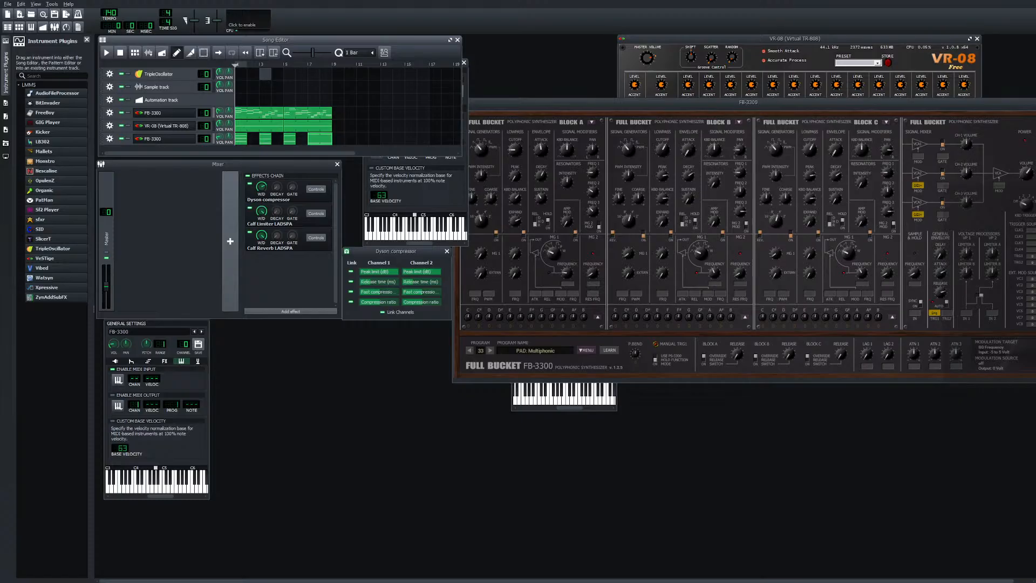
pyautogui.click(316, 238)
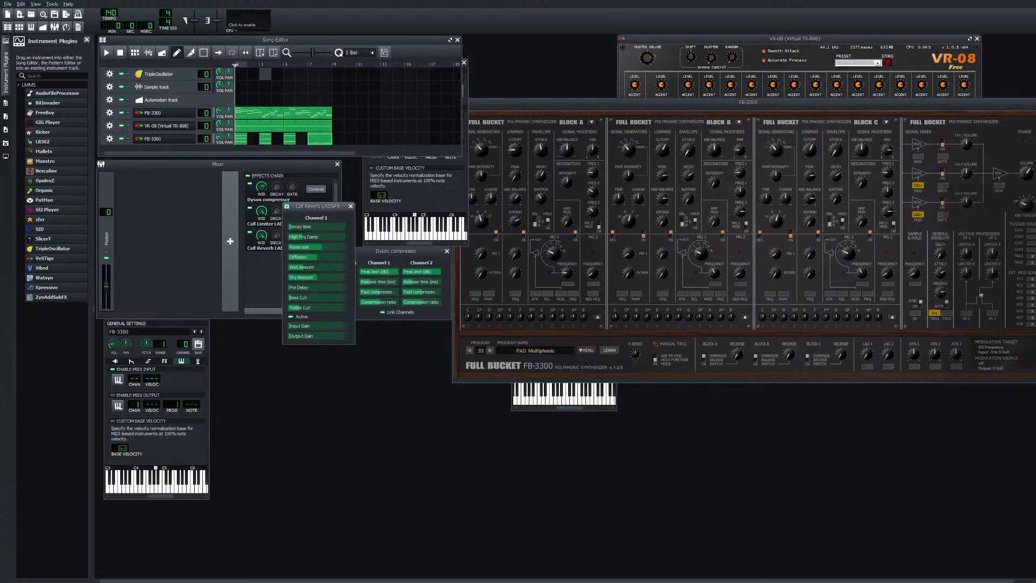
pyautogui.click(350, 206)
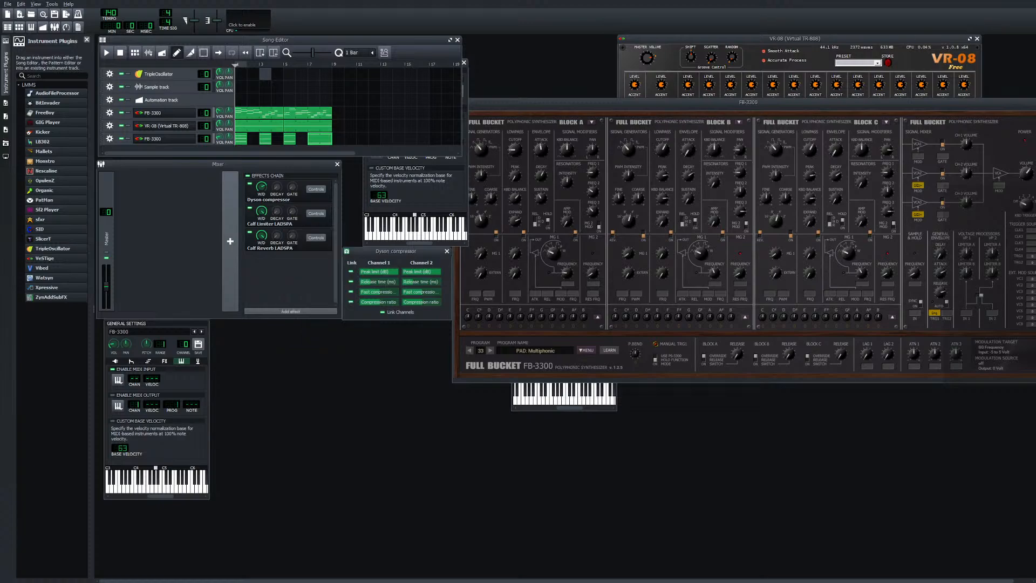
pyautogui.click(230, 241)
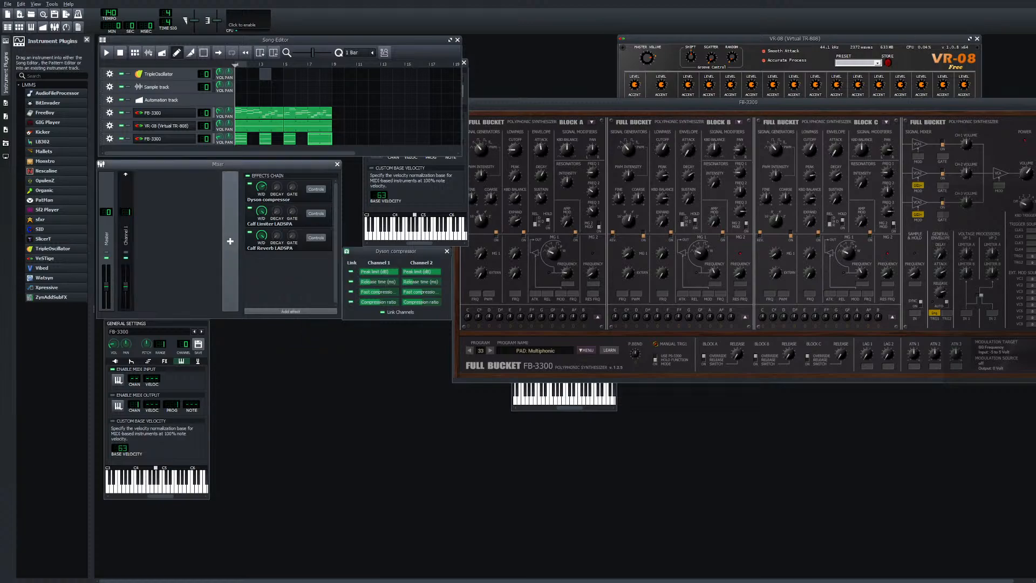
pyautogui.click(125, 232)
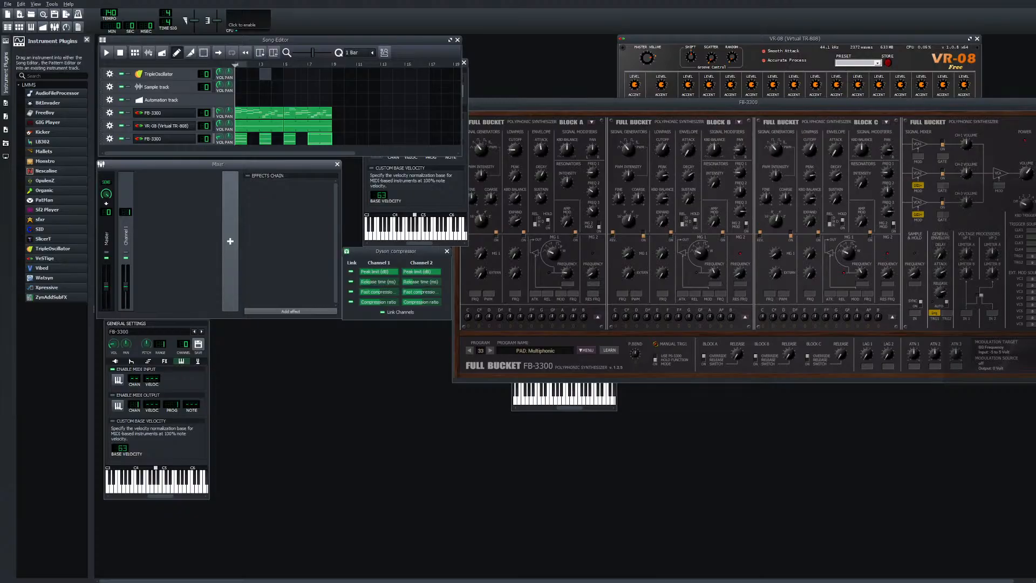
pyautogui.rightClick(125, 190)
pyautogui.click(157, 238)
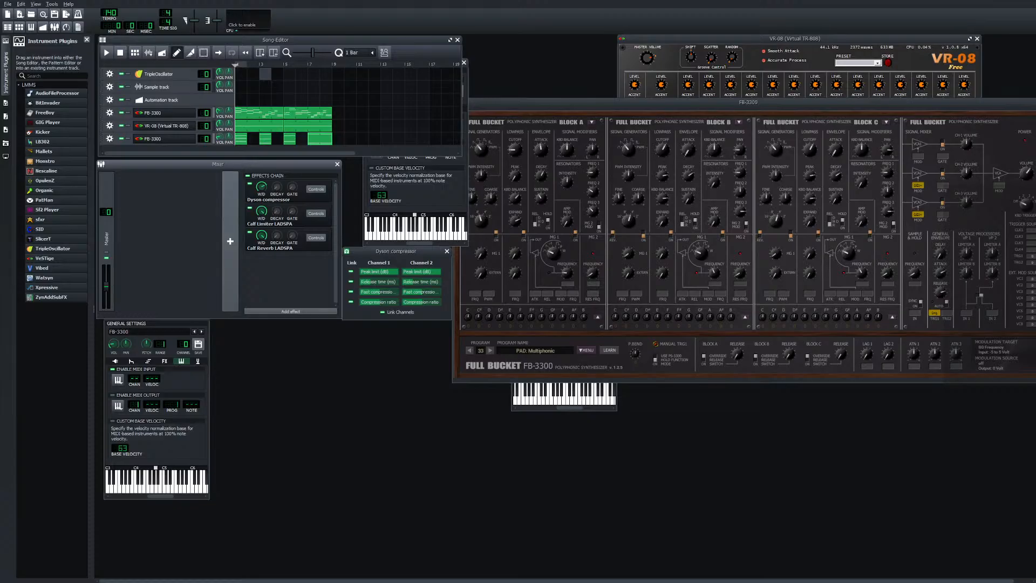
# Move Calf Limiter below Calf Reverb in the Master effects chain and play the song past its last clips
pyautogui.moveTo(301, 222); pyautogui.dragTo(301, 245)
pyautogui.moveTo(292, 235)
pyautogui.press('space')
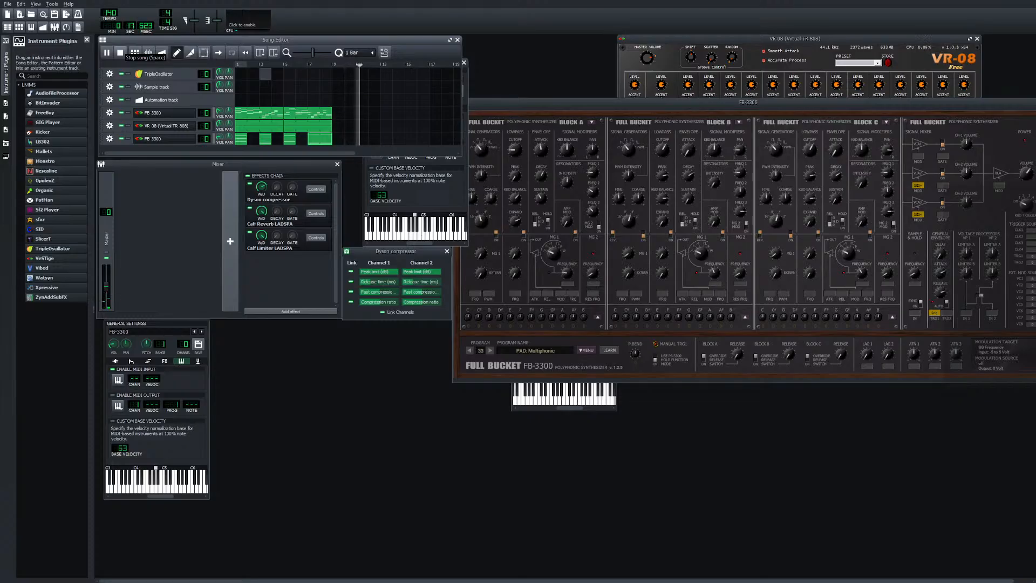
pyautogui.click(120, 52)
# Rearrange the Mixer and both FB-3300 instrument windows and shrink the Song-Editor slightly to uncover the Controller Rack
pyautogui.moveTo(218, 164)
pyautogui.mouseDown()
pyautogui.moveTo(229, 169)
pyautogui.moveTo(218, 144)
pyautogui.mouseUp()
pyautogui.moveTo(156, 315); pyautogui.dragTo(396, 326)
pyautogui.click(418, 186)
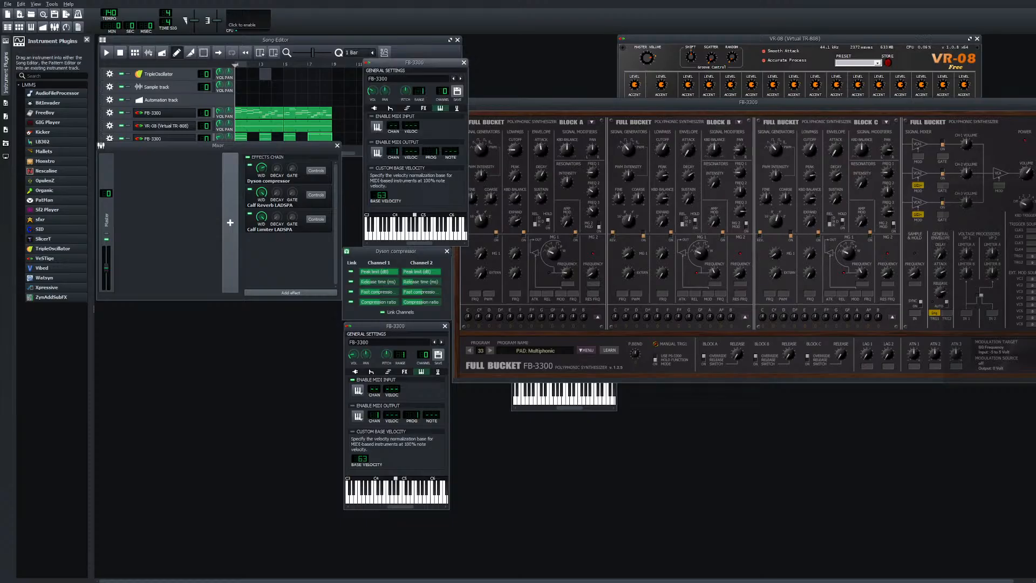
pyautogui.moveTo(389, 62); pyautogui.dragTo(258, 308)
pyautogui.moveTo(218, 145); pyautogui.dragTo(237, 176)
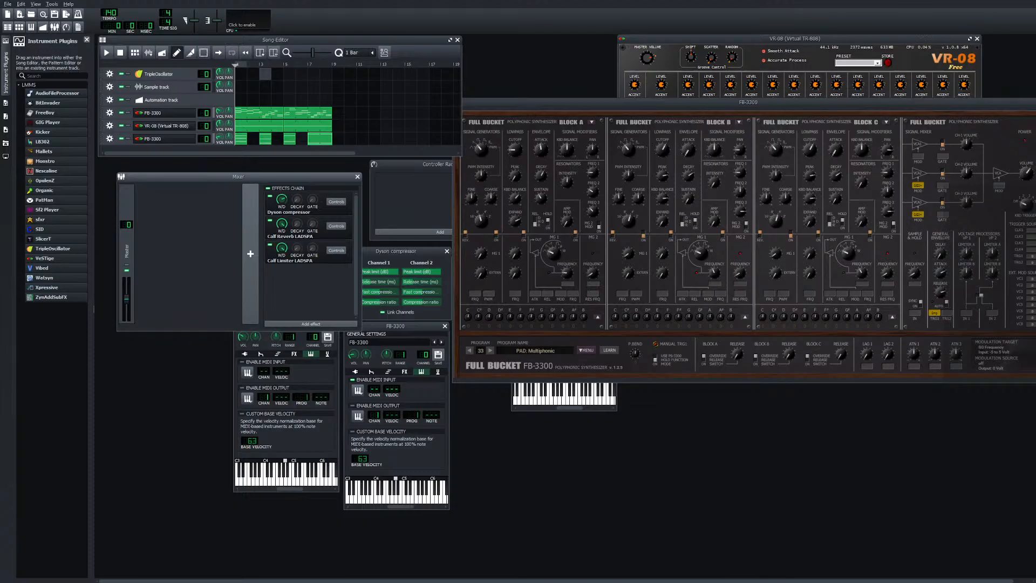
pyautogui.moveTo(461, 156); pyautogui.dragTo(463, 171)
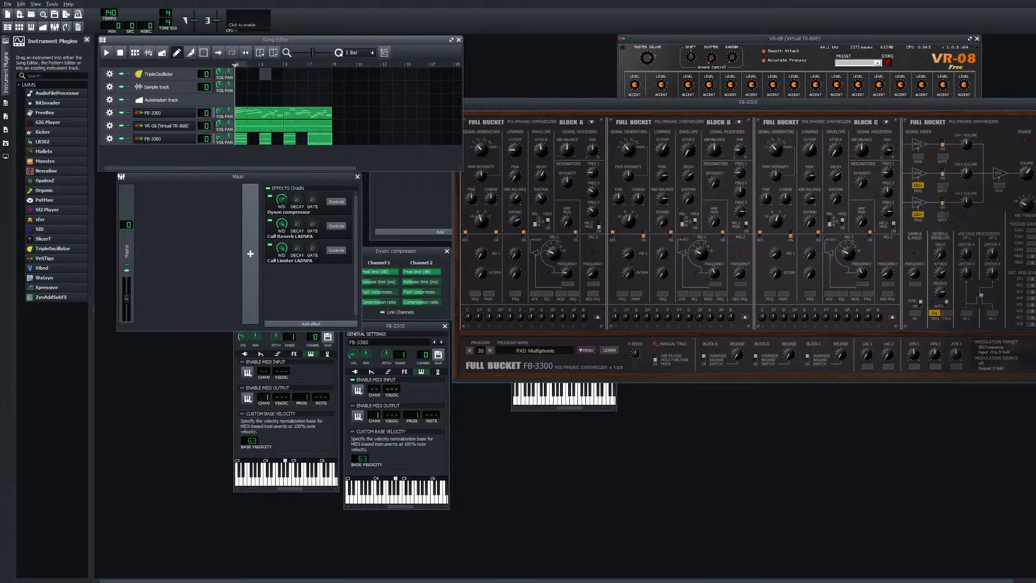
pyautogui.moveTo(462, 171); pyautogui.dragTo(404, 166)
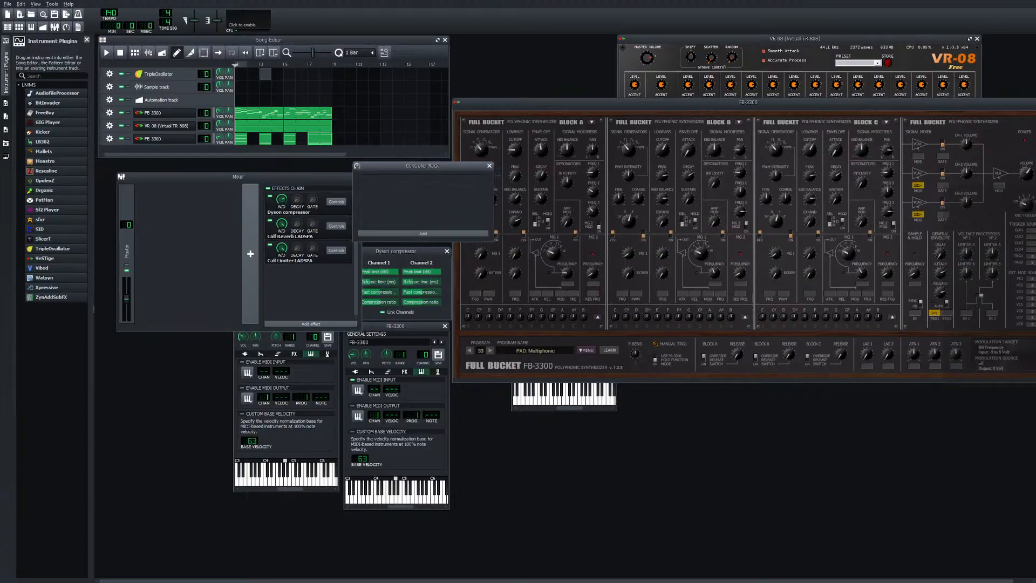
# Try out an LFO controller in the Controller Rack, removing and re-adding it, and look at its controls
pyautogui.click(423, 233)
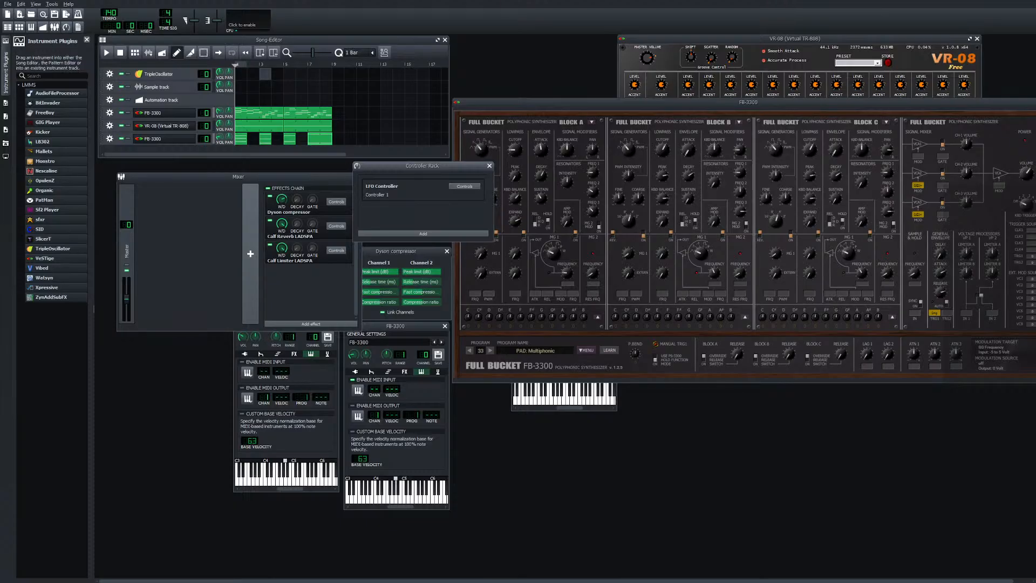
pyautogui.click(465, 186)
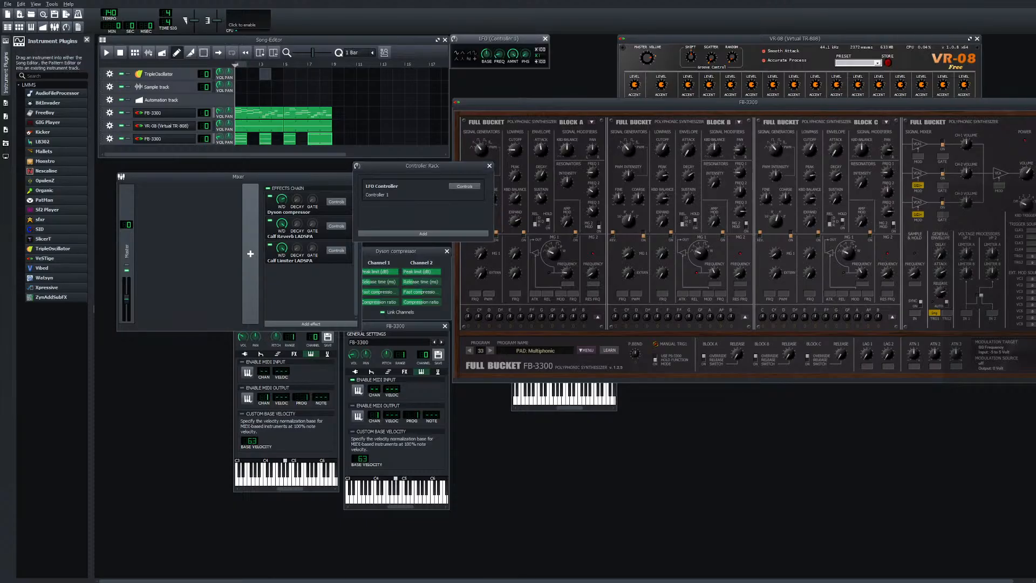
pyautogui.click(545, 38)
pyautogui.moveTo(421, 166); pyautogui.dragTo(262, 149)
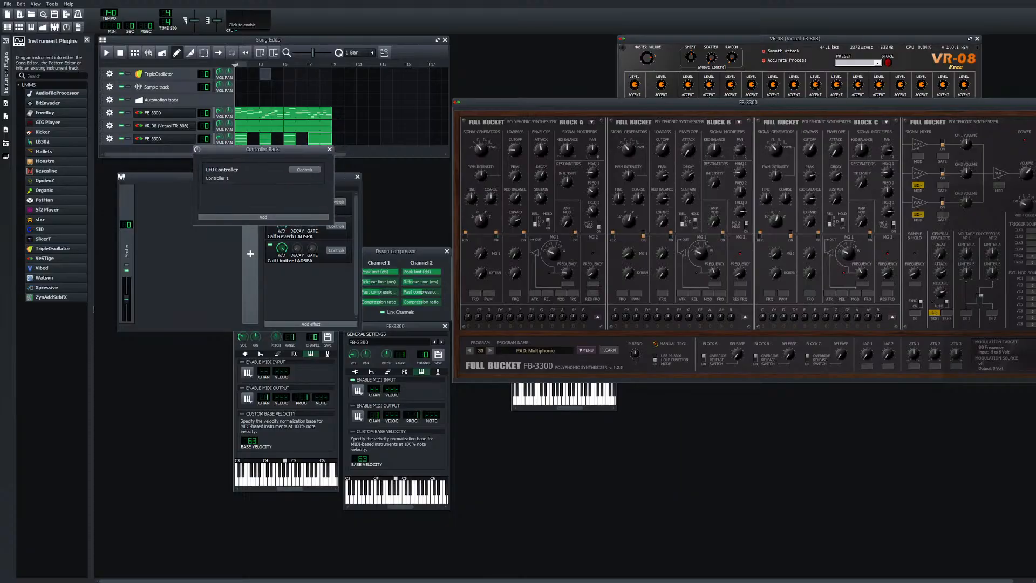
pyautogui.rightClick(249, 165)
pyautogui.click(281, 171)
pyautogui.click(262, 217)
pyautogui.click(305, 170)
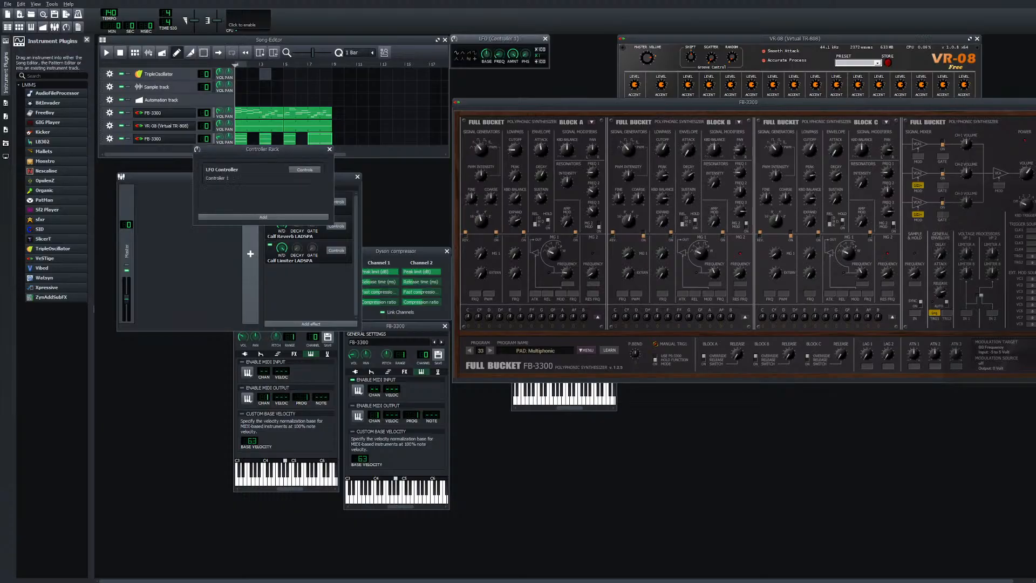
pyautogui.click(545, 39)
# Play the song and try a different phase offset on the LFO controller
pyautogui.click(106, 52)
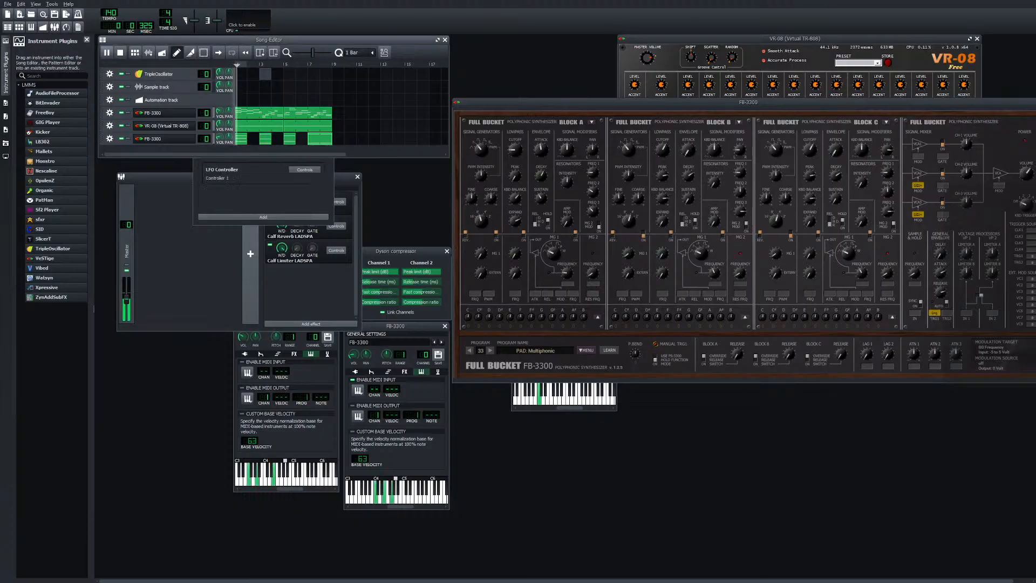
pyautogui.click(263, 195)
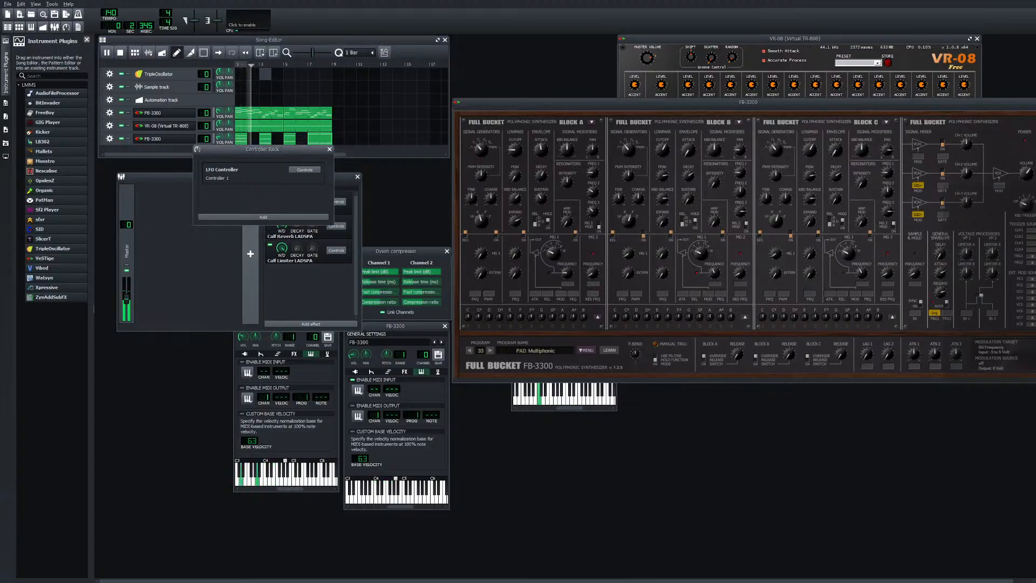
pyautogui.click(304, 169)
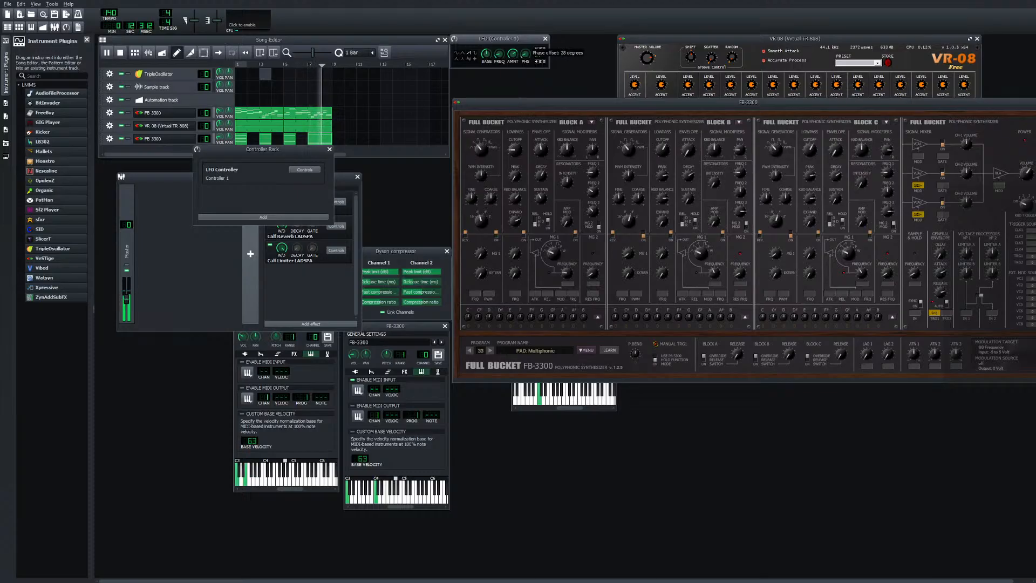
pyautogui.moveTo(525, 53); pyautogui.dragTo(486, 79)
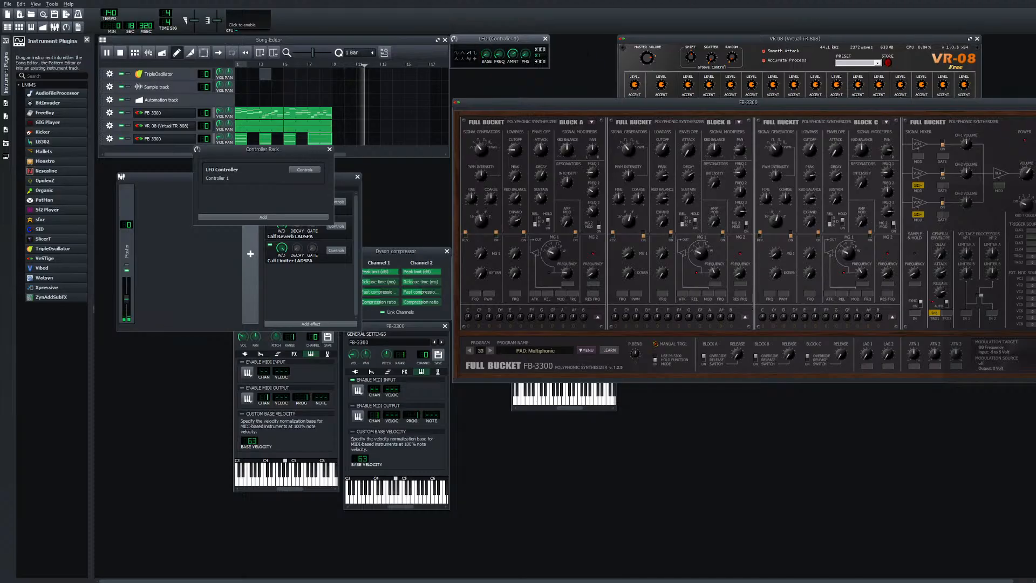
pyautogui.click(545, 39)
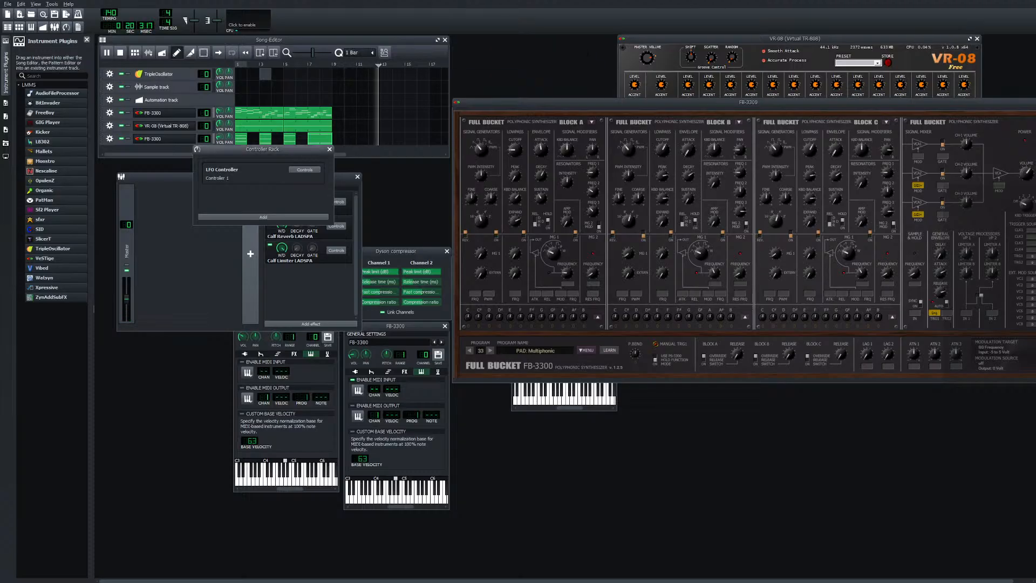
# Remove the LFO controller, close the Controller Rack and stop playback
pyautogui.rightClick(279, 177)
pyautogui.click(311, 194)
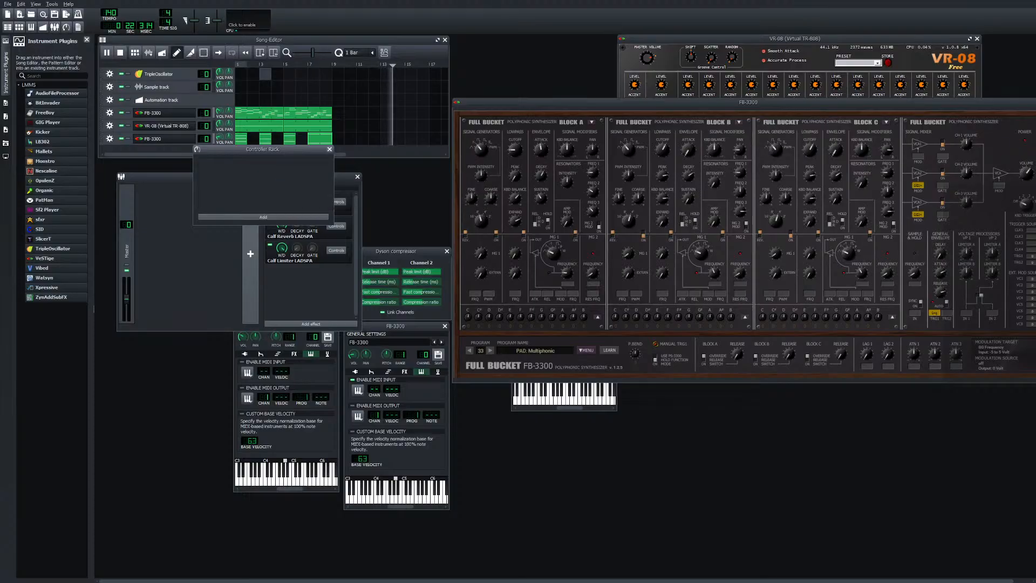
pyautogui.click(329, 149)
pyautogui.press('space')
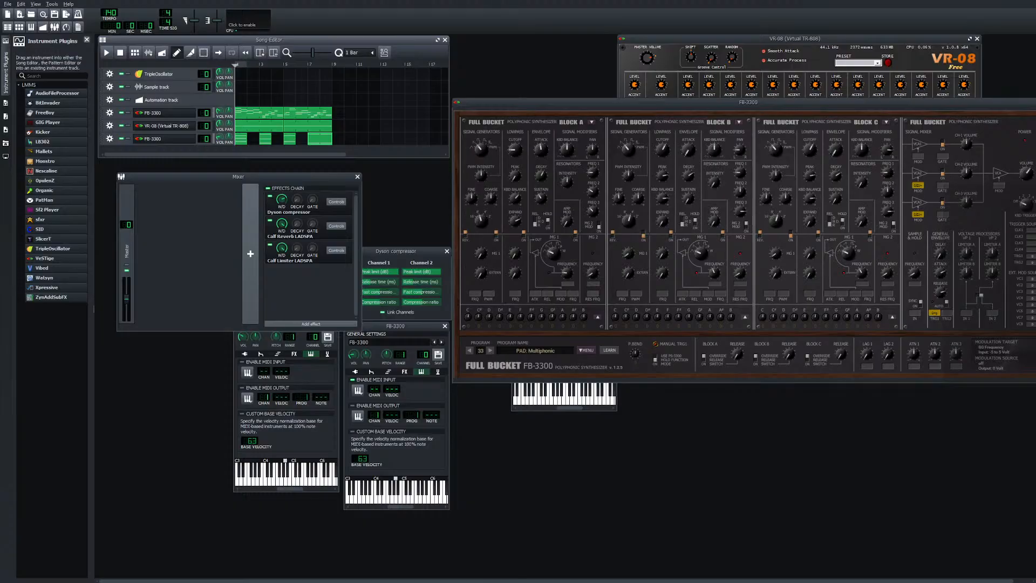
# Close the FB-3300 and VR-08 plugin interface windows
pyautogui.moveTo(749, 99); pyautogui.dragTo(552, 92)
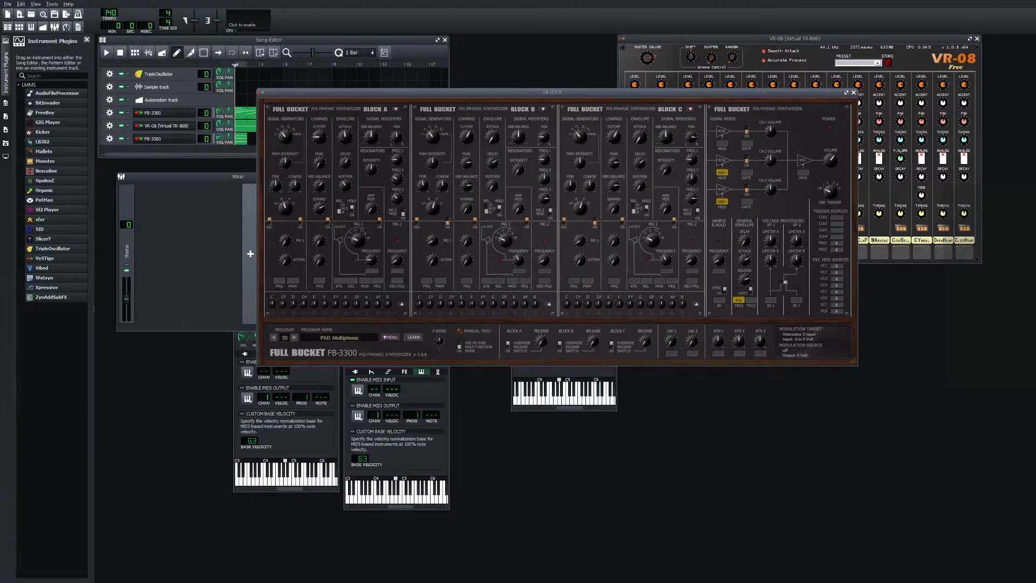
pyautogui.click(854, 93)
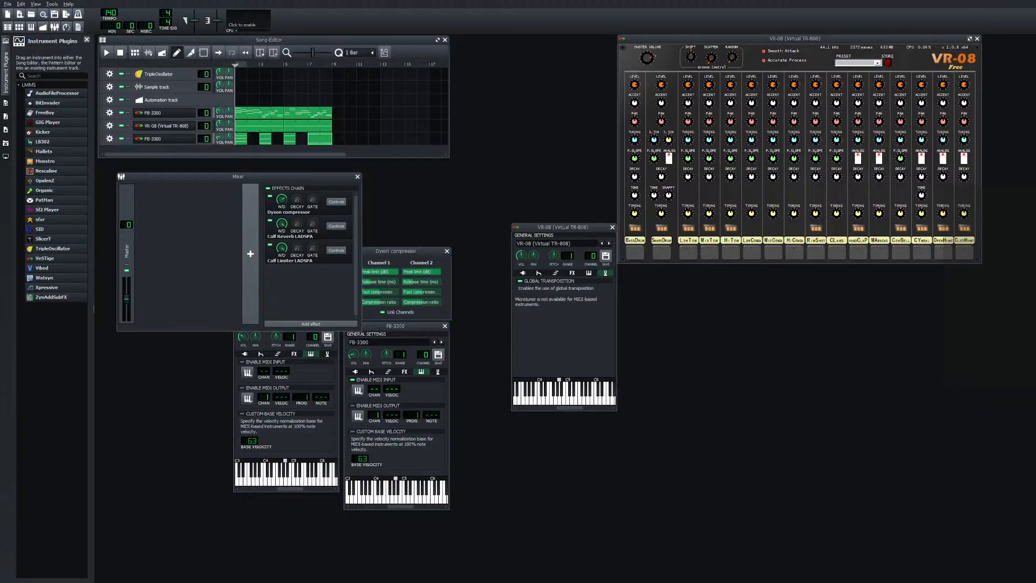
pyautogui.click(976, 39)
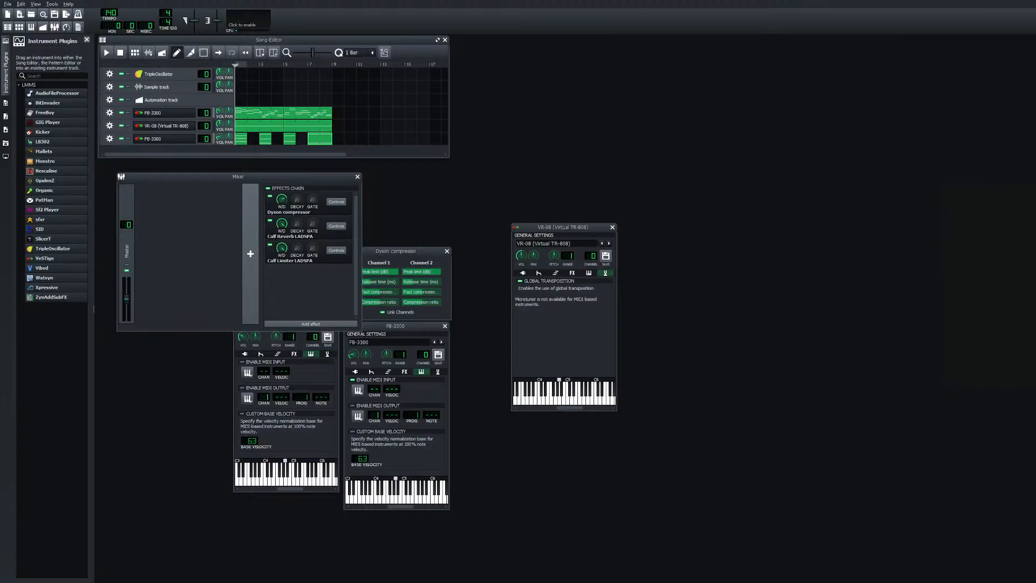